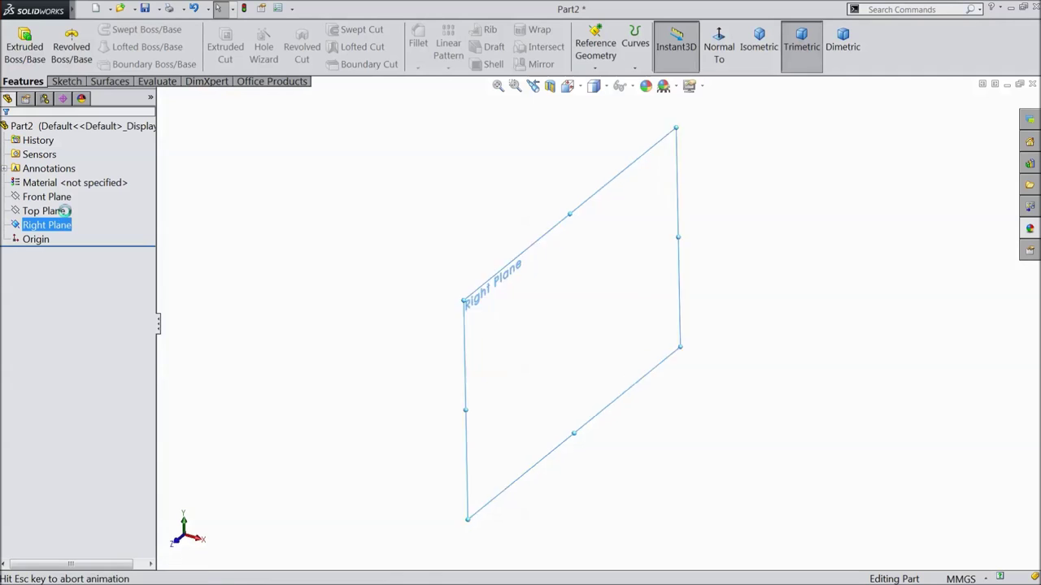
# Sketch a horizontal centerline about 93 mm long, running from the origin toward the positive Z side
pyautogui.click(105, 29)
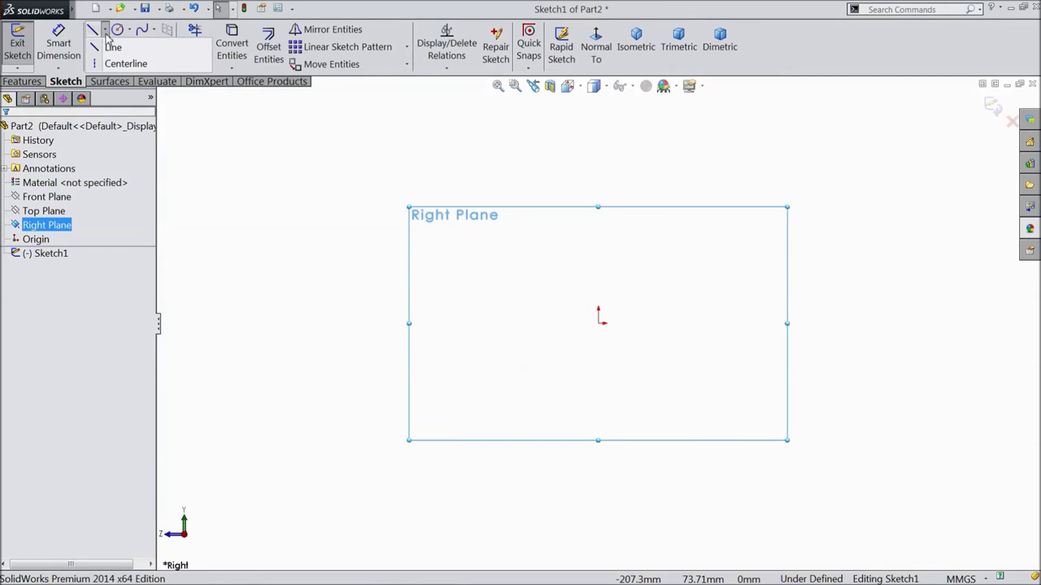
pyautogui.click(122, 61)
pyautogui.moveTo(598, 323); pyautogui.dragTo(402, 324)
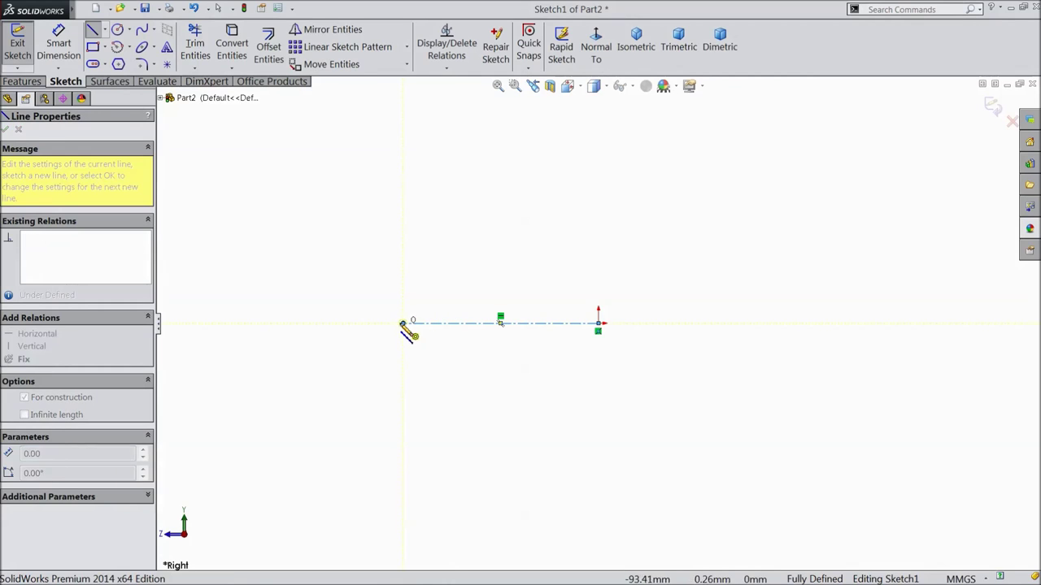
pyautogui.press('Escape')
# Sketch a vertical line about 62 mm upward from the origin, then a horizontal line from its upper end, parallel above the centerline
pyautogui.click(94, 32)
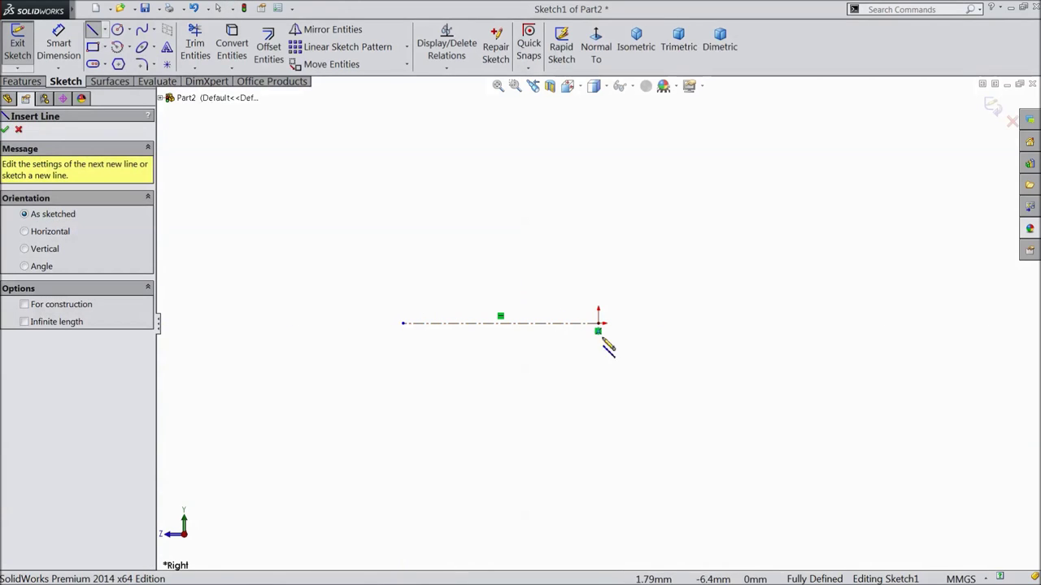
pyautogui.click(599, 323)
pyautogui.click(599, 192)
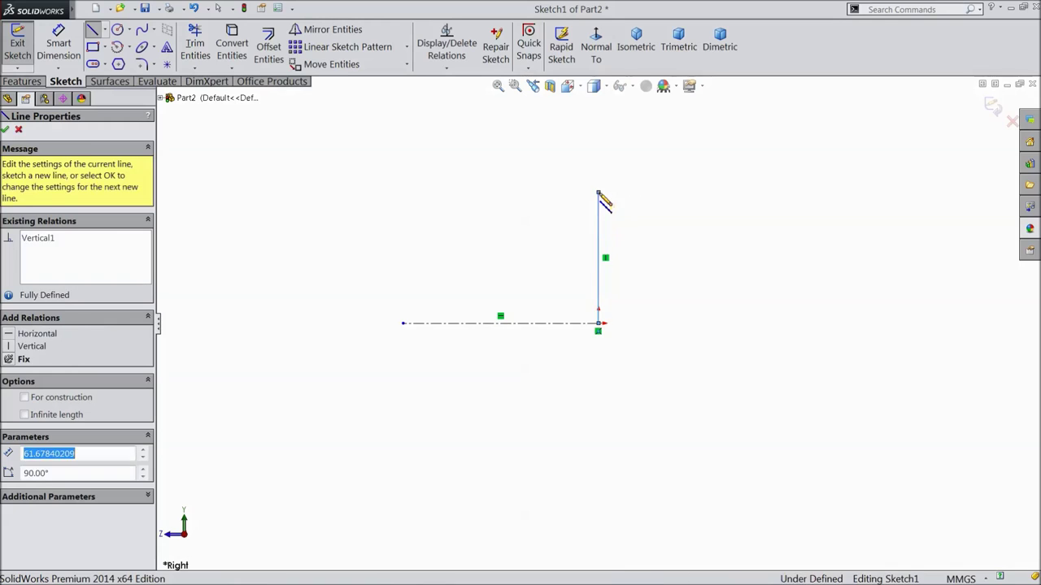
pyautogui.click(408, 193)
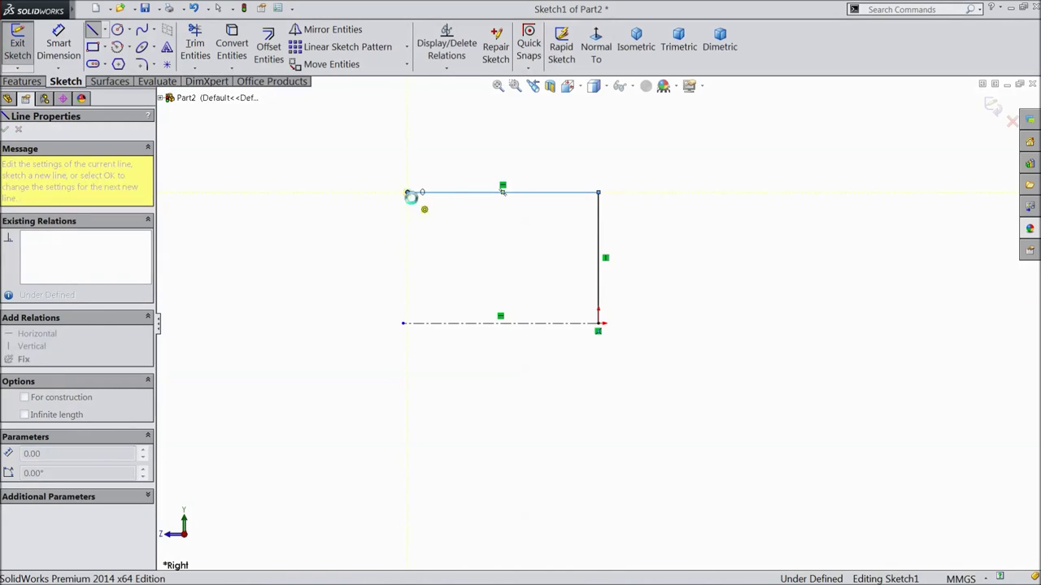
pyautogui.press('Escape')
# Dimension the vertical line to 55 mm and the upper horizontal line to 75 mm
pyautogui.click(69, 48)
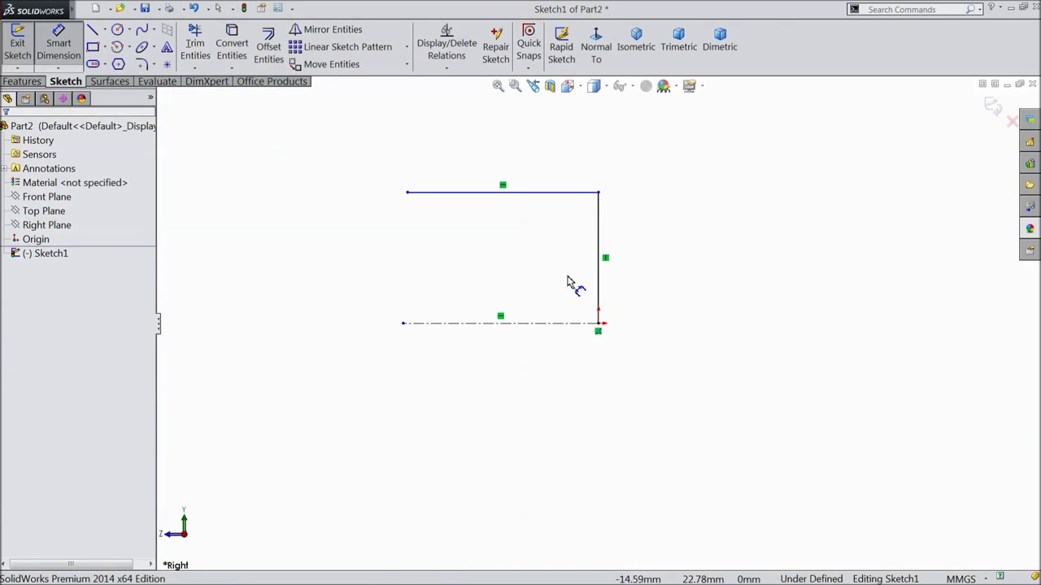
pyautogui.click(607, 274)
pyautogui.click(650, 268)
pyautogui.write('55')
pyautogui.click(592, 246)
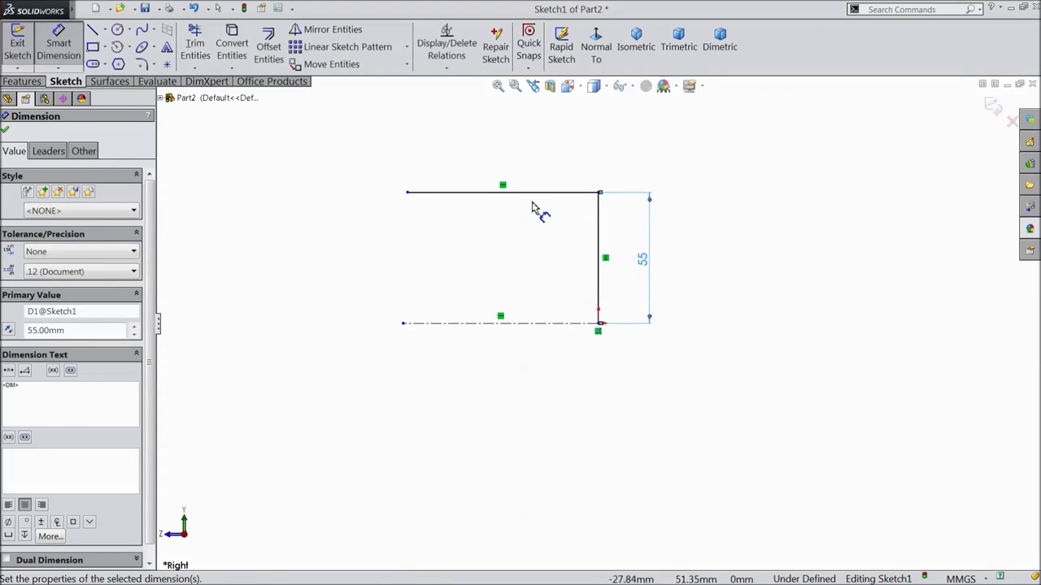
pyautogui.click(527, 194)
pyautogui.click(513, 160)
pyautogui.write('75')
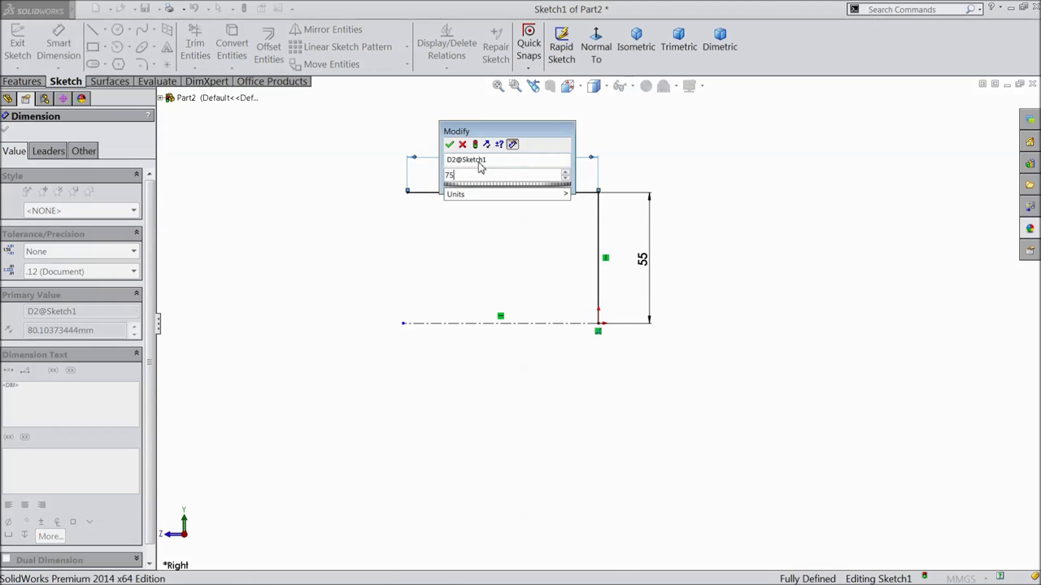
pyautogui.click(449, 145)
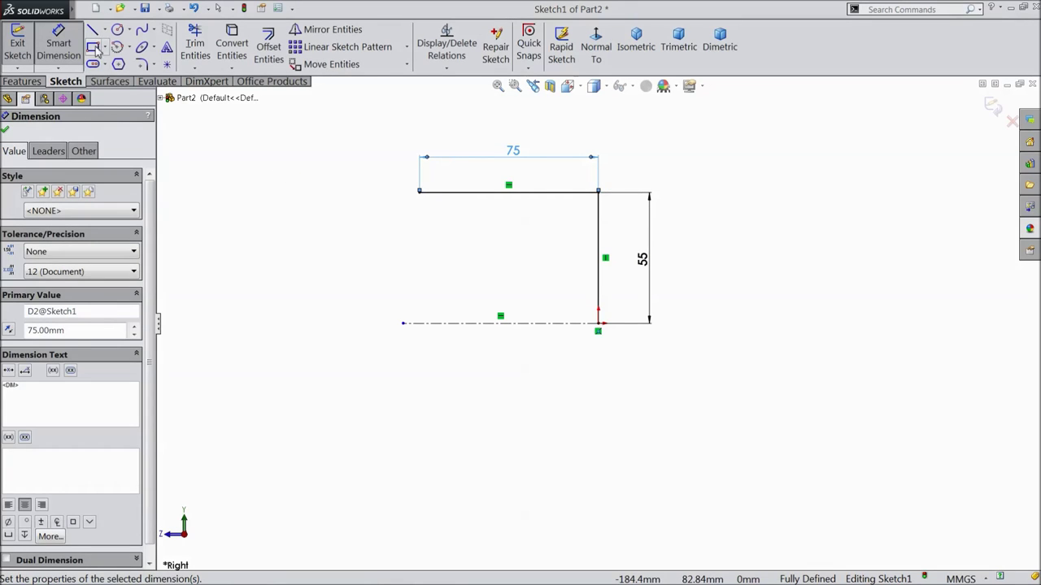
# Sketch a circle centred on the origin and passing through the free end of the 75 mm line
pyautogui.click(118, 30)
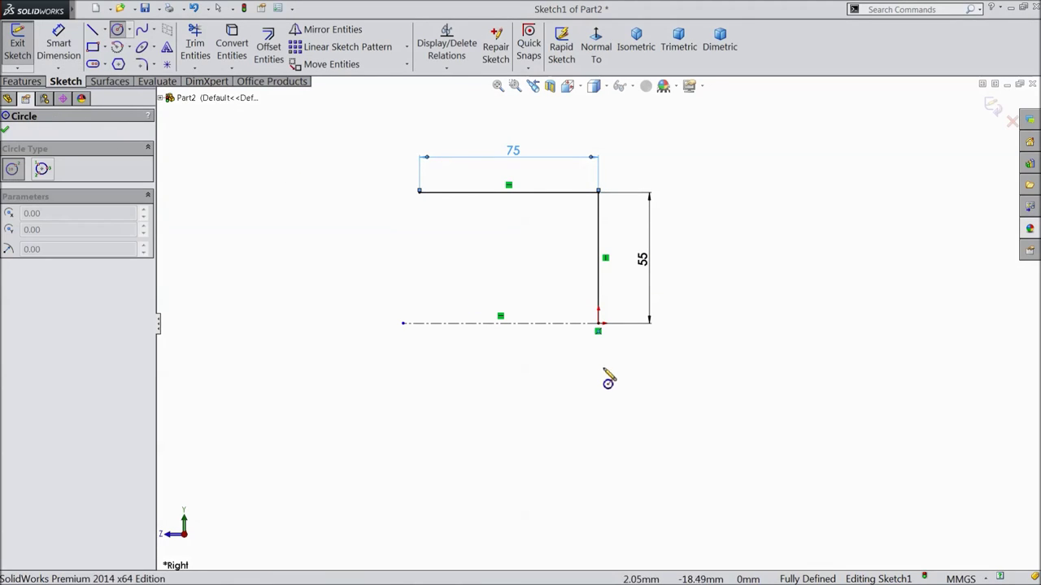
pyautogui.click(599, 324)
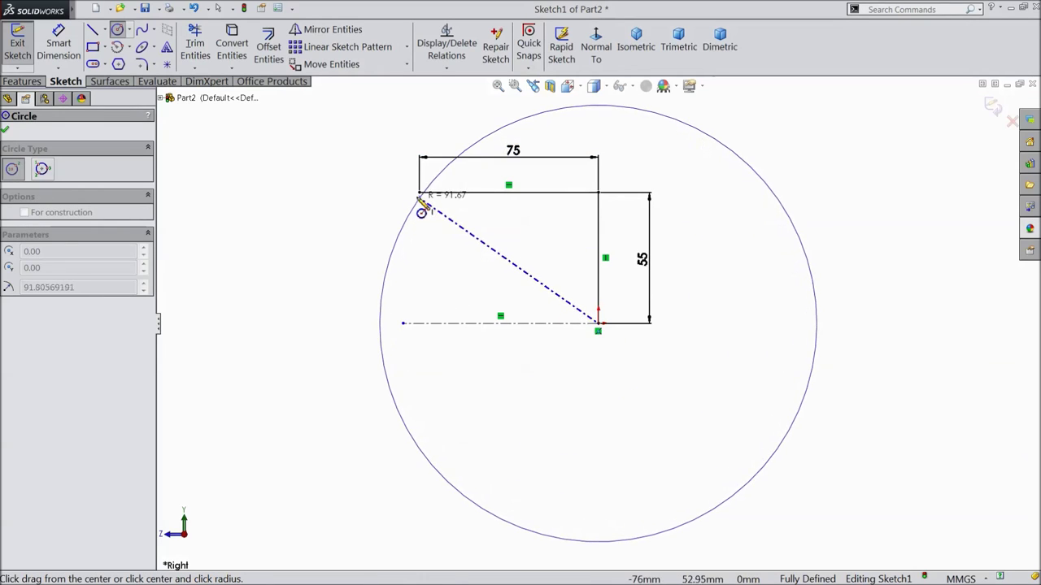
pyautogui.click(420, 196)
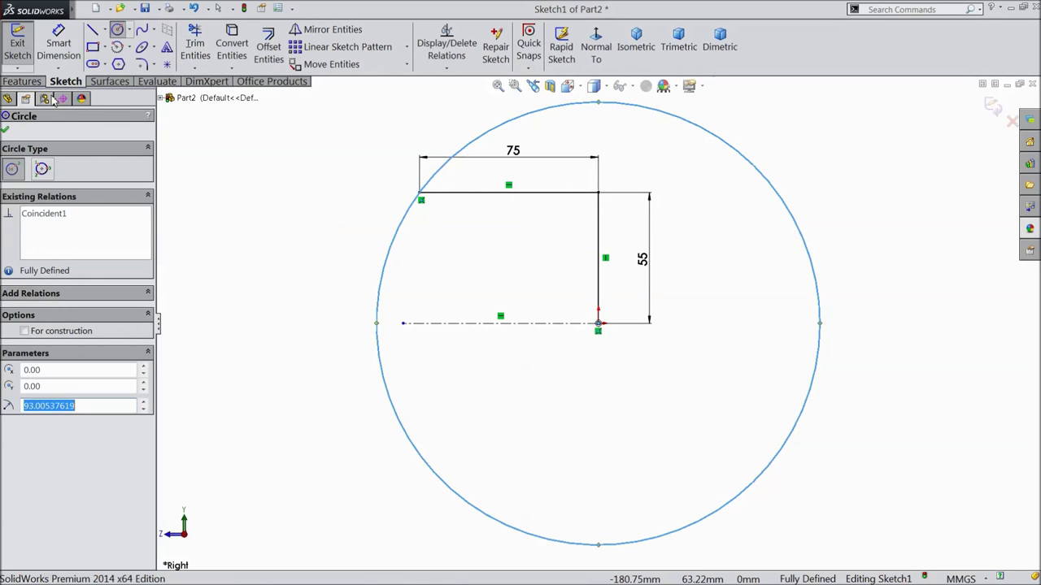
pyautogui.click(5, 128)
# Mirror the 75 mm horizontal line and the vertical line about the centerline, keeping the originals
pyautogui.click(324, 34)
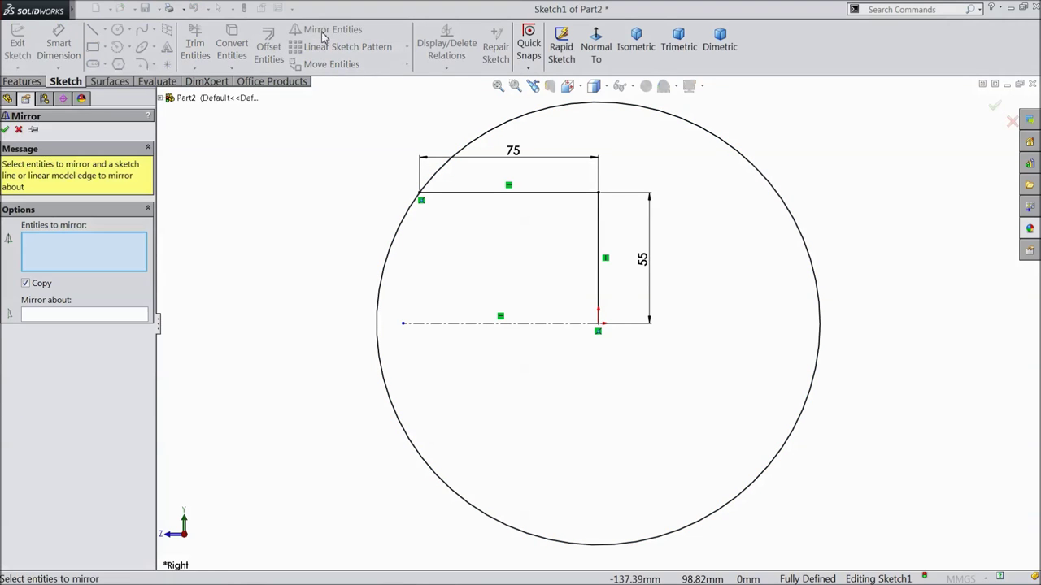
pyautogui.click(490, 193)
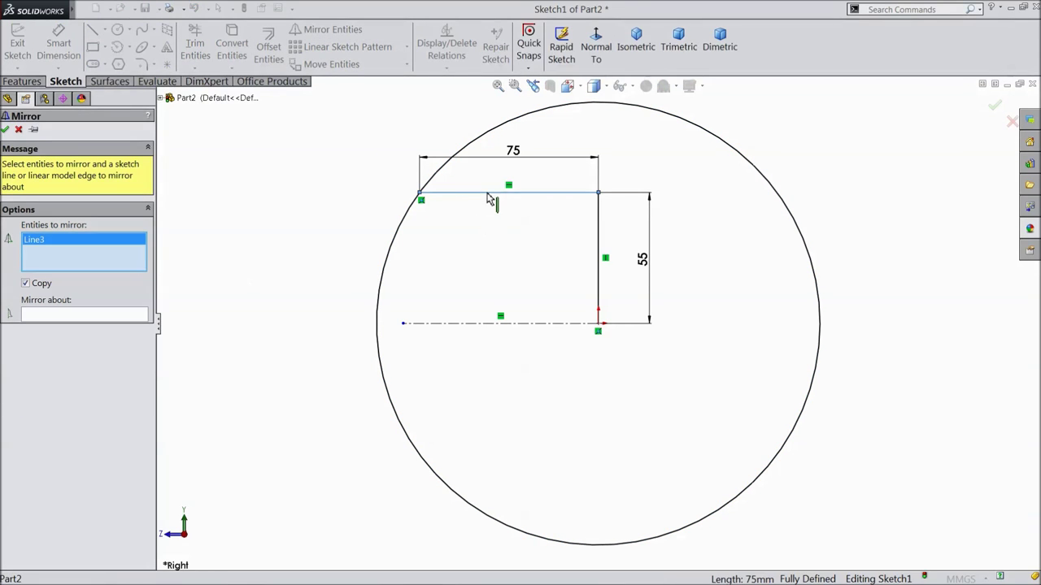
pyautogui.click(599, 244)
pyautogui.click(122, 316)
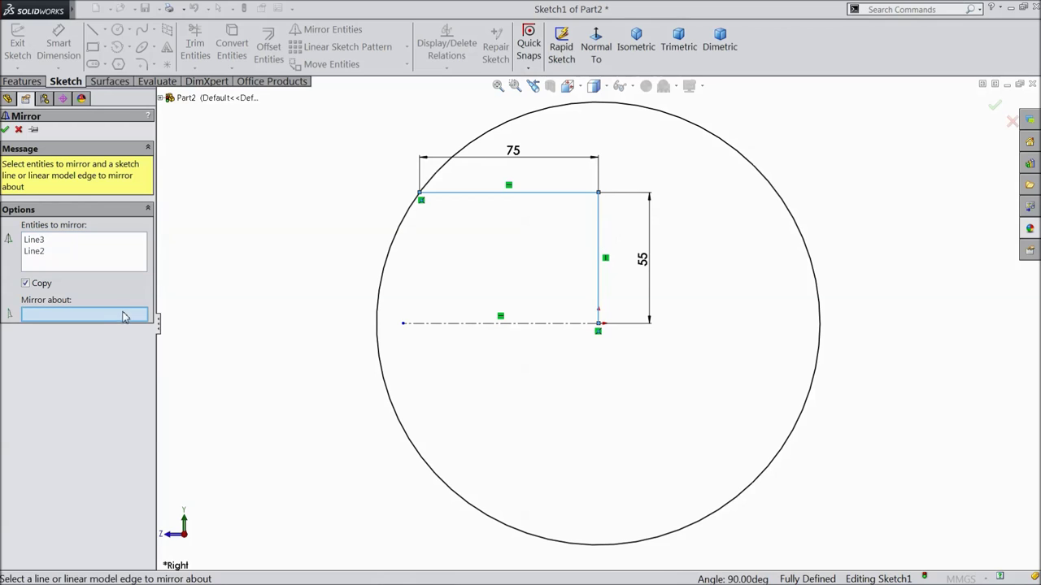
pyautogui.click(428, 324)
pyautogui.click(5, 129)
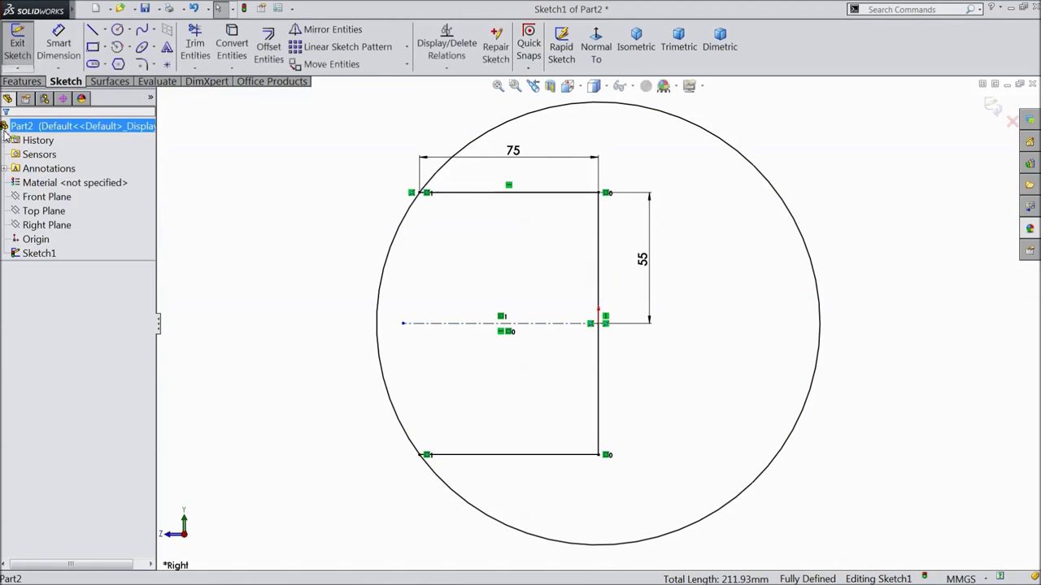
# Trim the circle with Trim to closest, keeping only the arc that joins the two horizontal lines' free ends
pyautogui.click(197, 50)
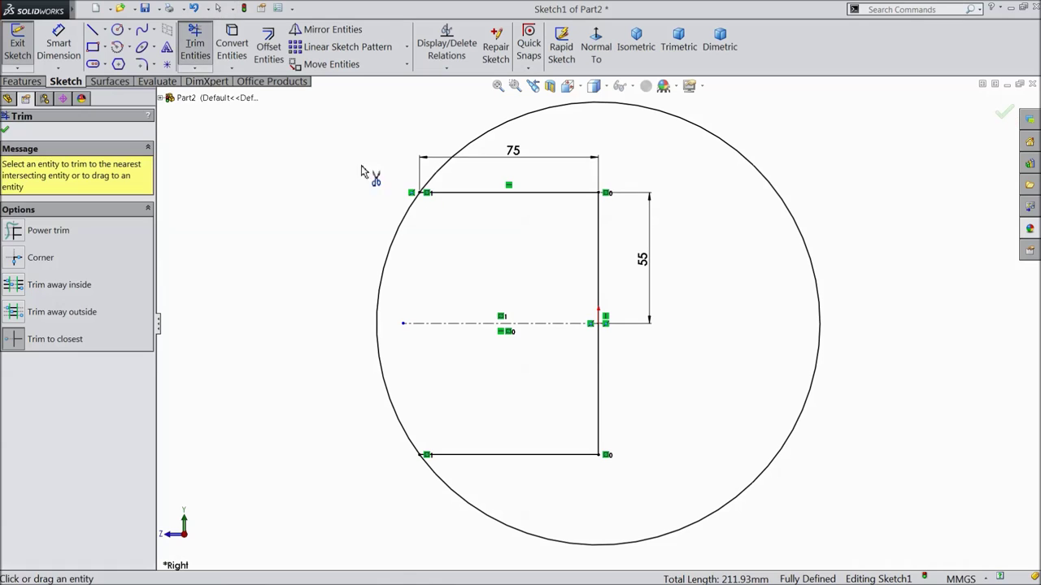
pyautogui.click(505, 135)
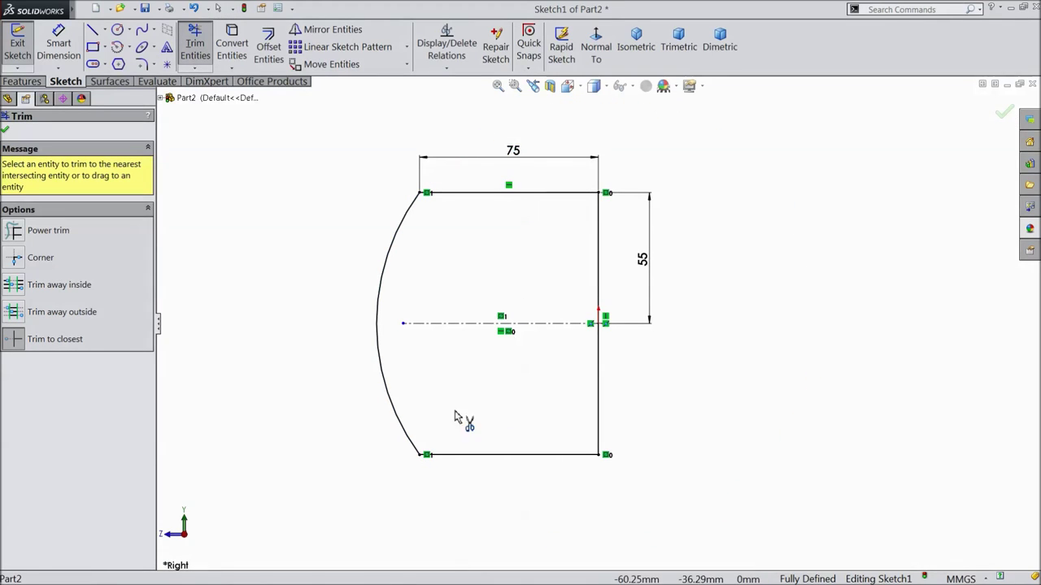
pyautogui.click(6, 130)
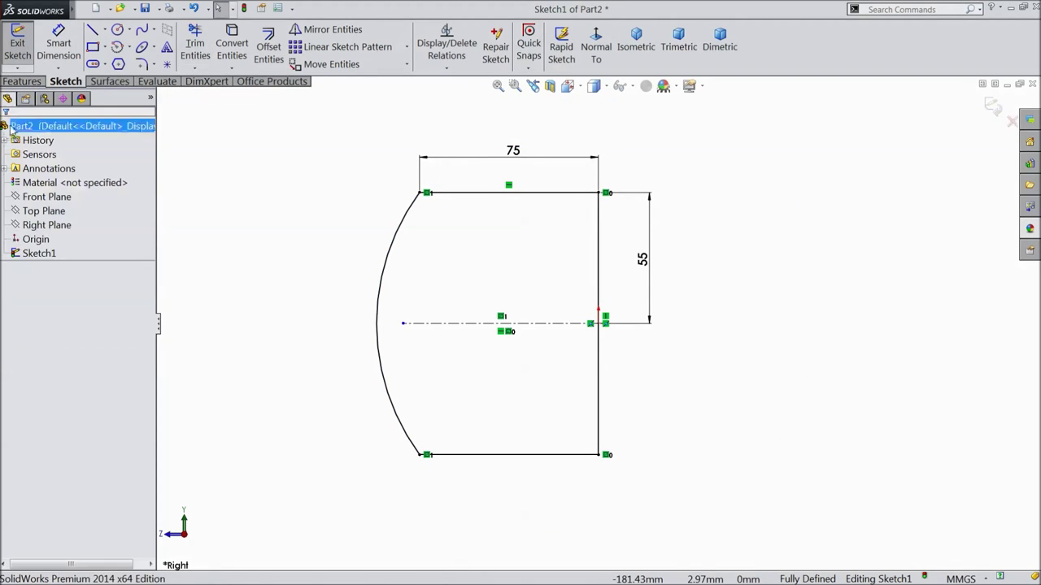
# Revolve the closed profile region 180 degrees about the vertical line as a solid boss, toward the positive X side
pyautogui.click(22, 82)
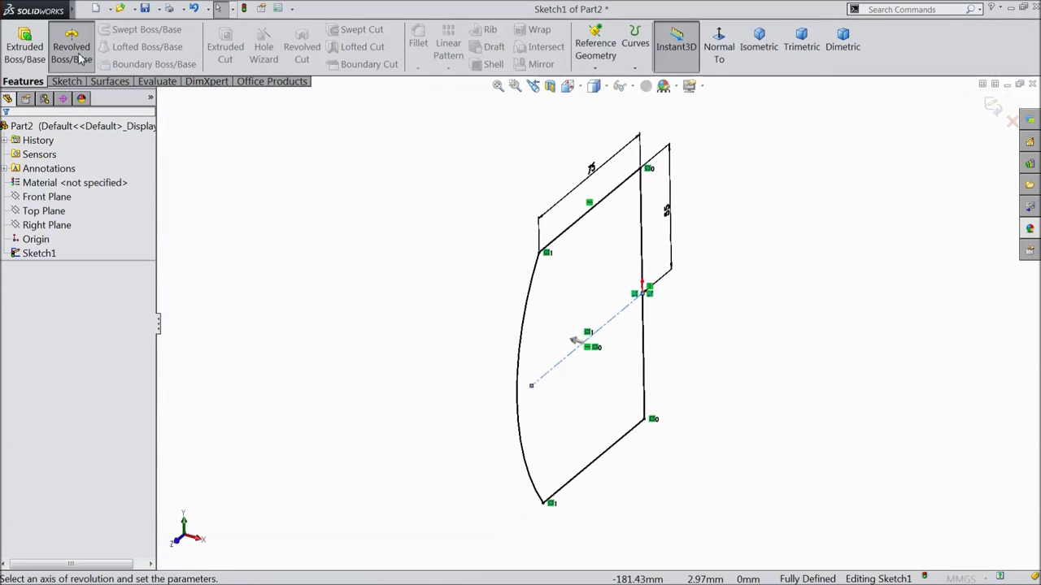
pyautogui.click(647, 260)
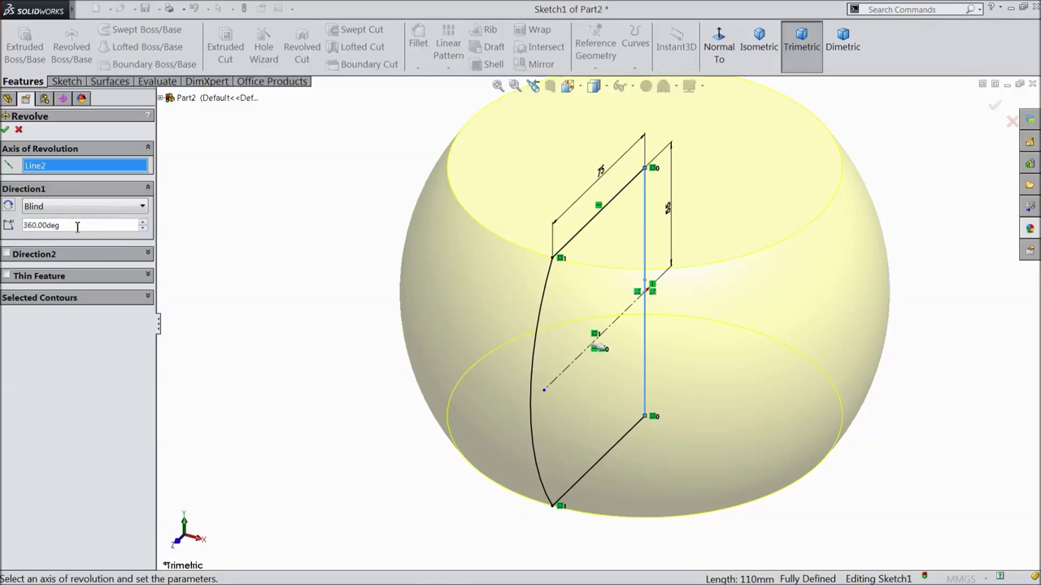
pyautogui.write('180')
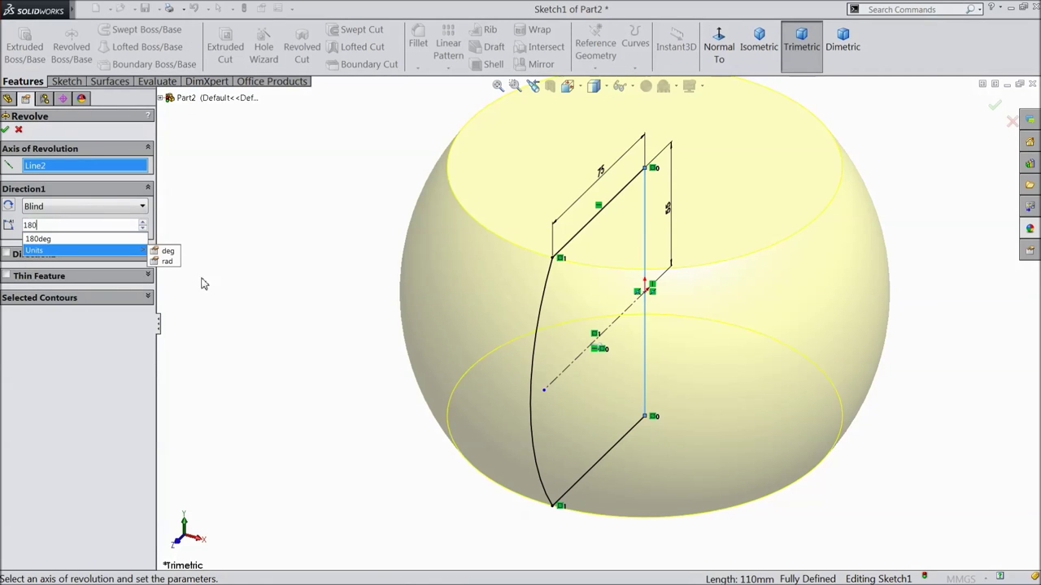
pyautogui.press('Return')
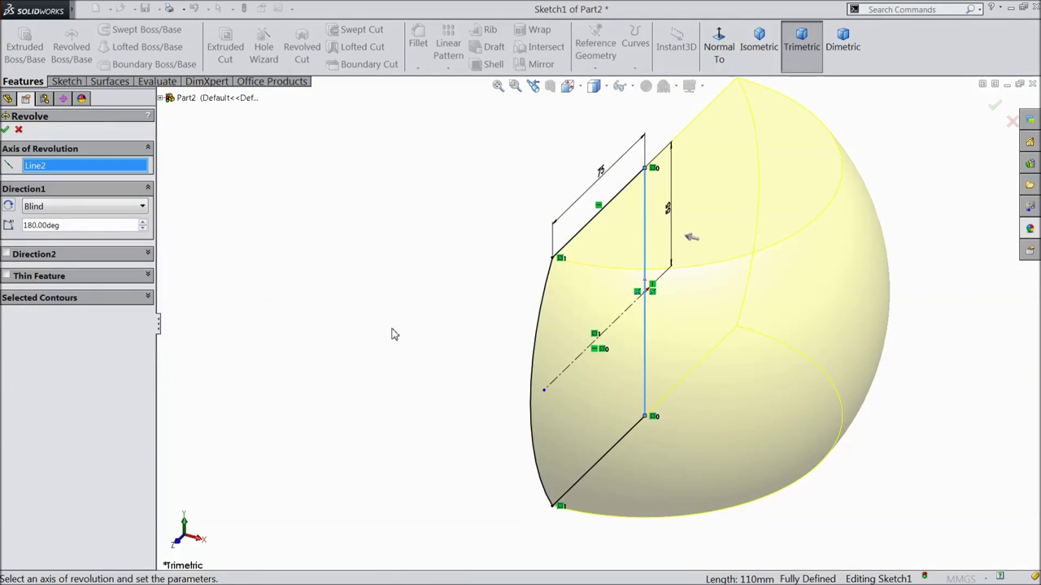
pyautogui.click(146, 299)
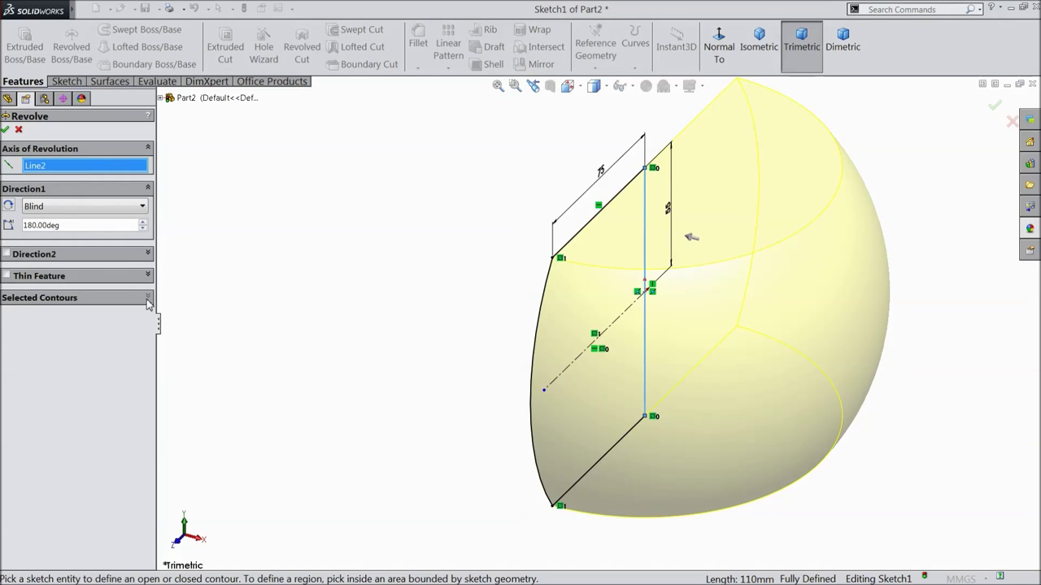
pyautogui.click(591, 376)
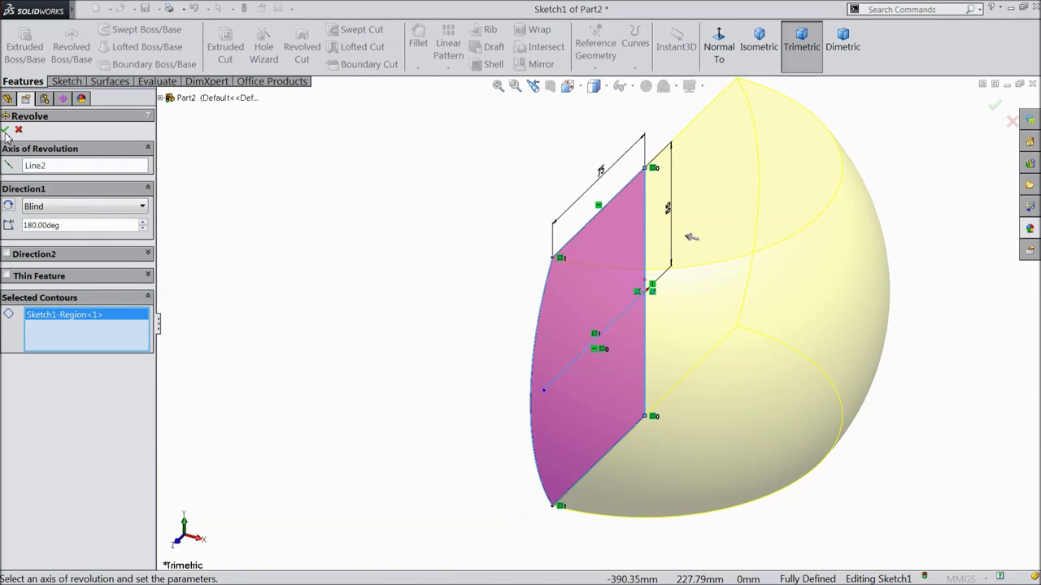
pyautogui.click(9, 207)
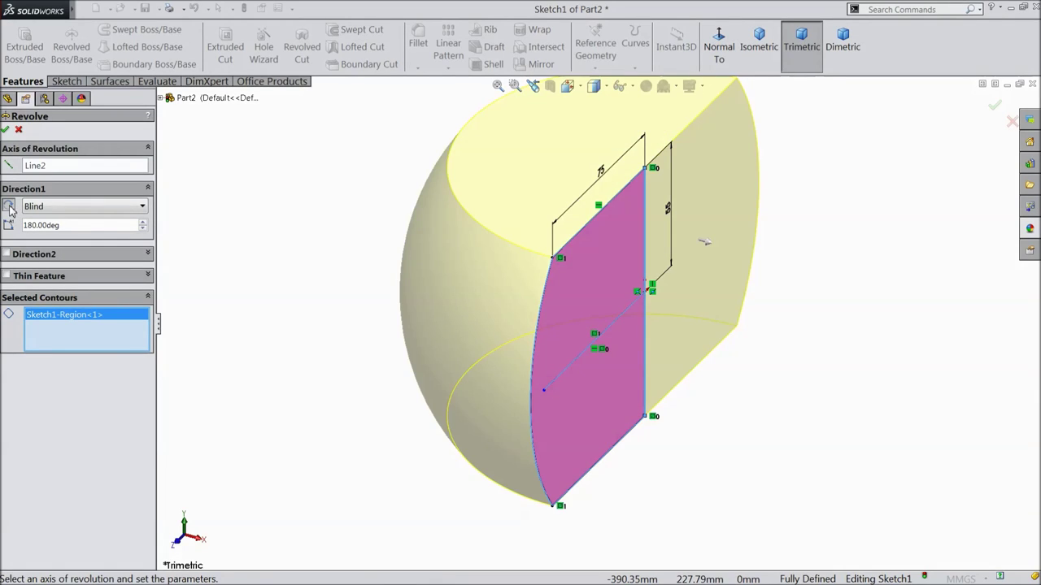
pyautogui.click(9, 207)
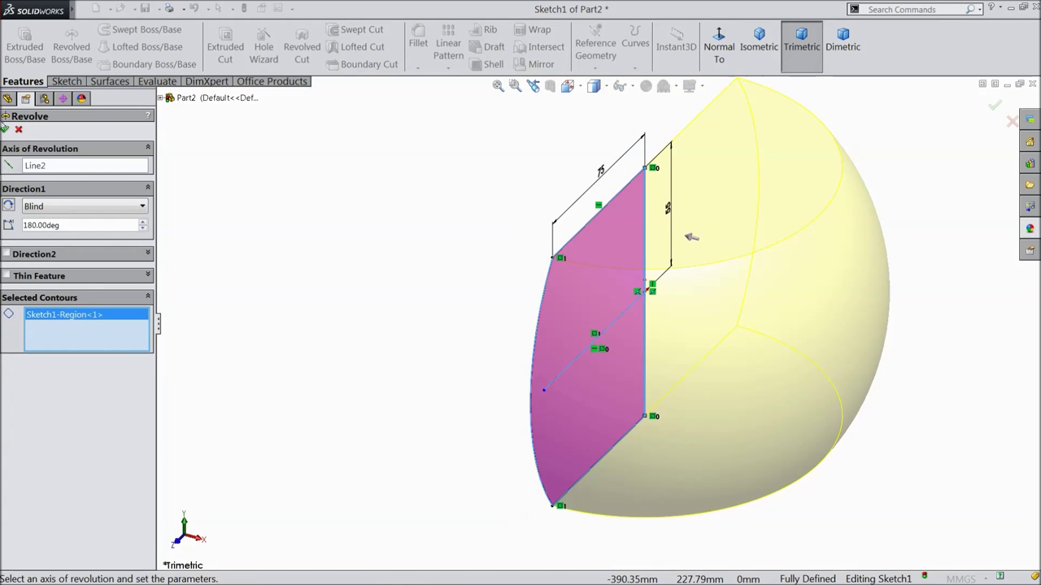
pyautogui.click(6, 130)
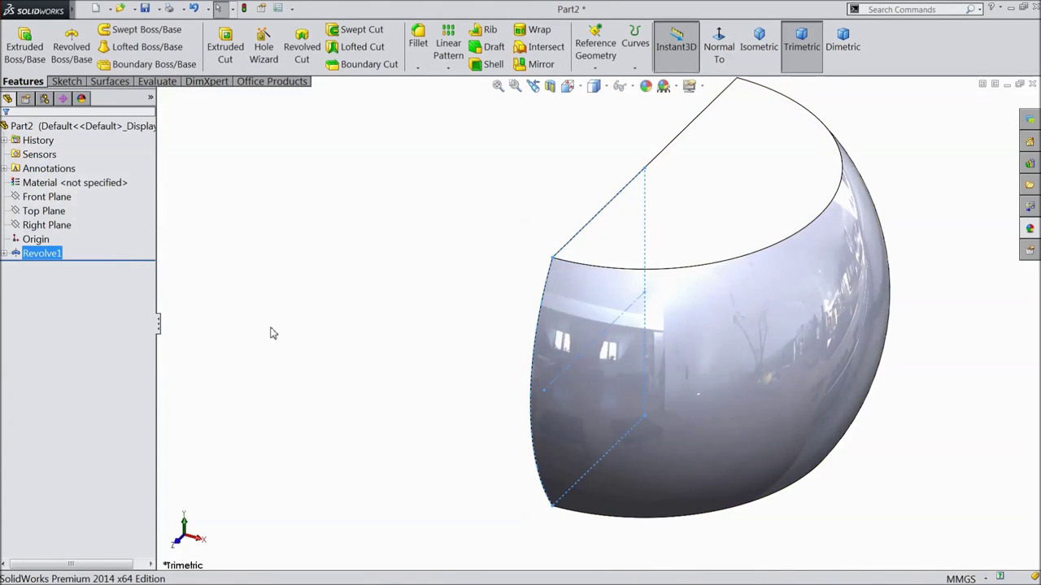
# Start a new sketch on the half-revolved solid's flat bottom face and view it straight on
pyautogui.moveTo(338, 353); pyautogui.dragTo(396, 236, button='middle')
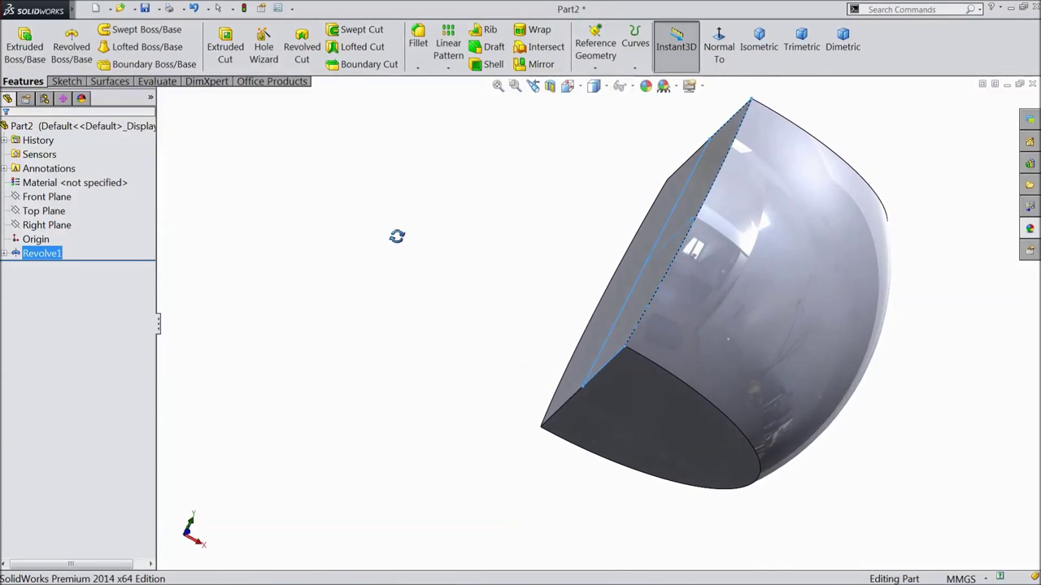
pyautogui.click(623, 438)
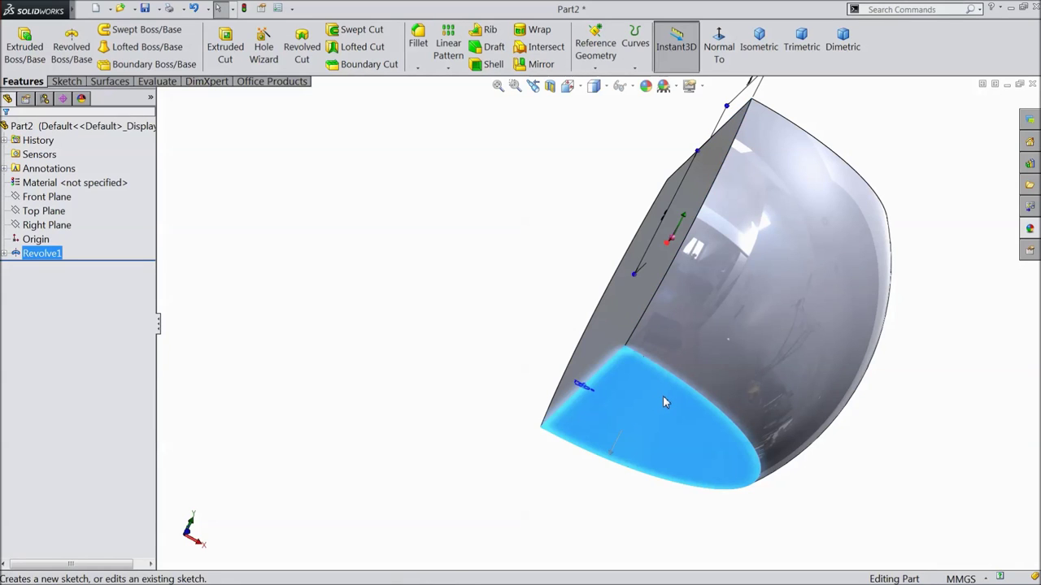
pyautogui.click(663, 398)
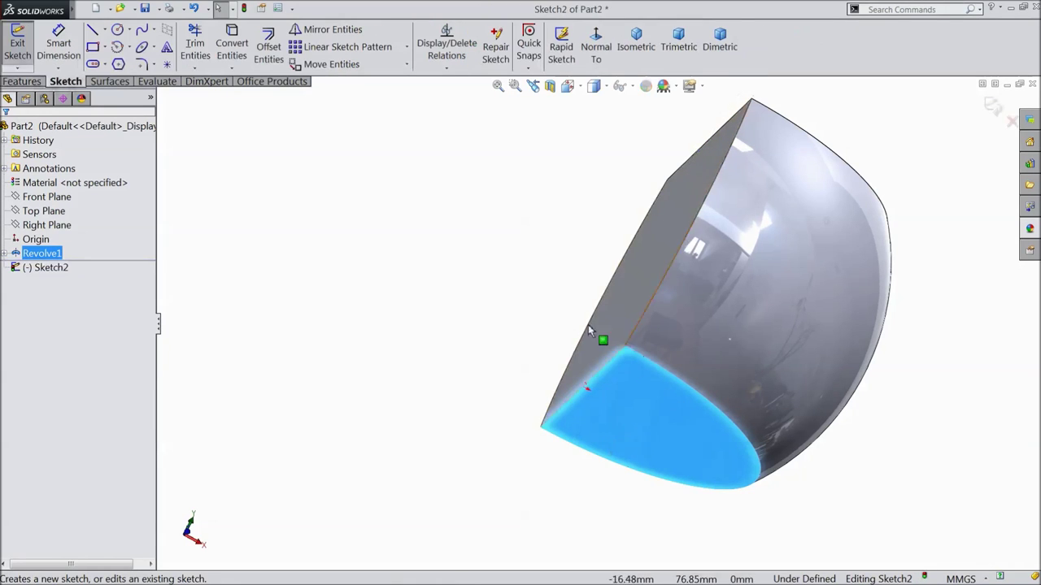
pyautogui.click(597, 57)
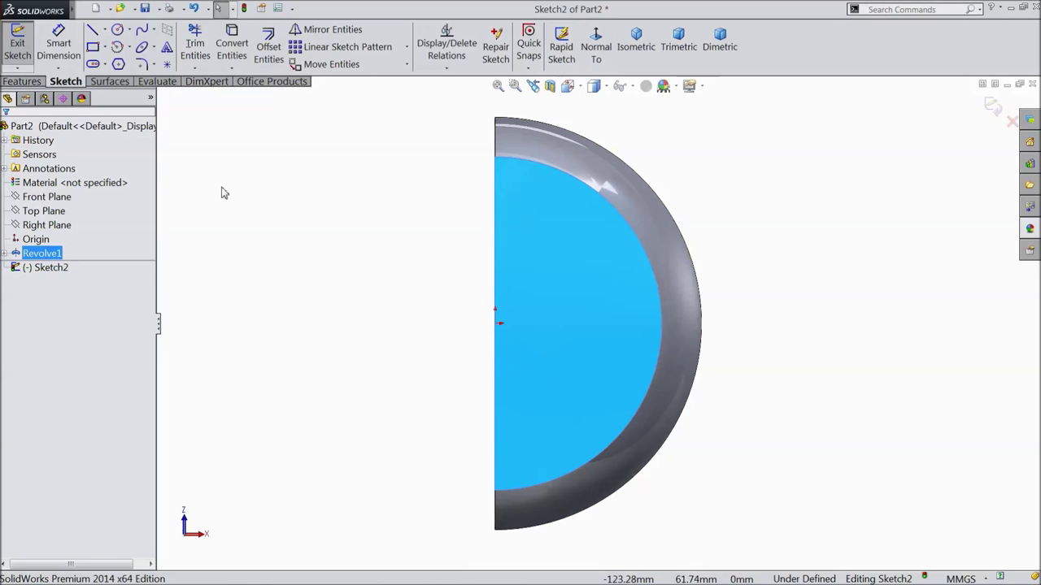
# Sketch connected lines from the origin: about 28 mm up the straight edge, about 17 mm diagonally outward at 45°, and vertically past the rim
pyautogui.click(92, 31)
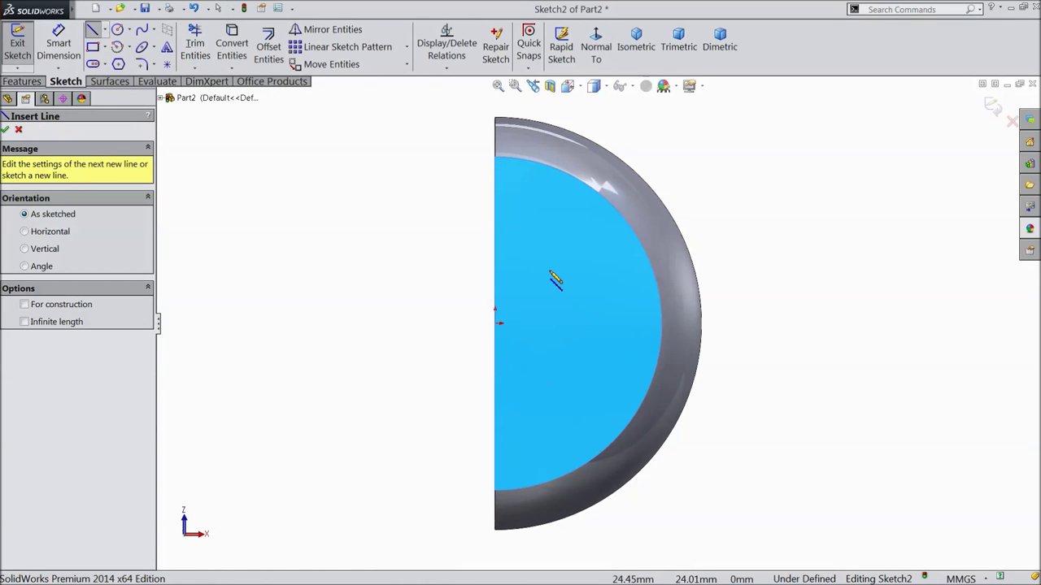
pyautogui.scroll(-2, 555, 280)
pyautogui.click(477, 355)
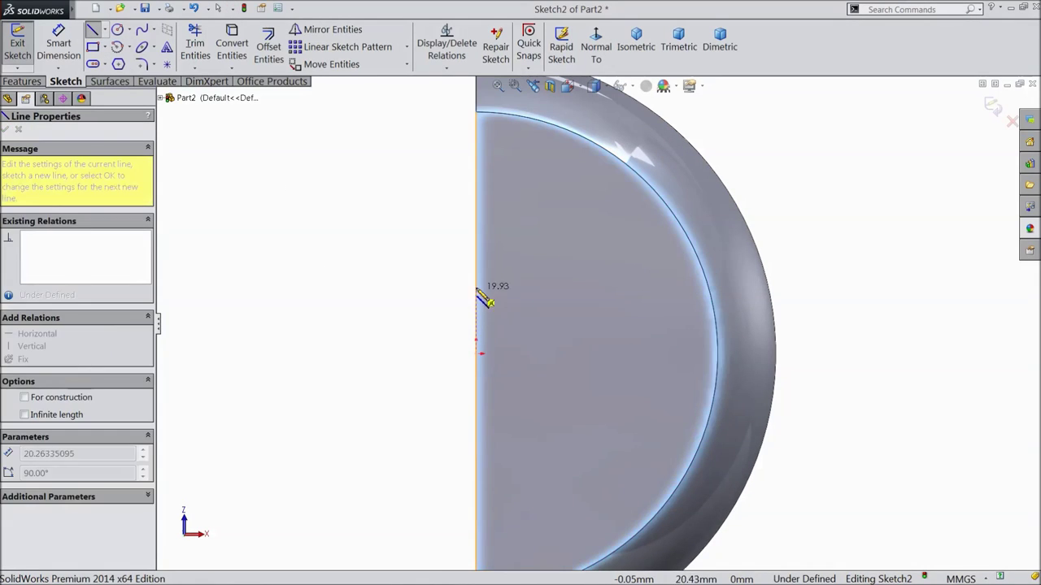
pyautogui.click(477, 264)
pyautogui.click(512, 230)
pyautogui.scroll(2, 529, 228)
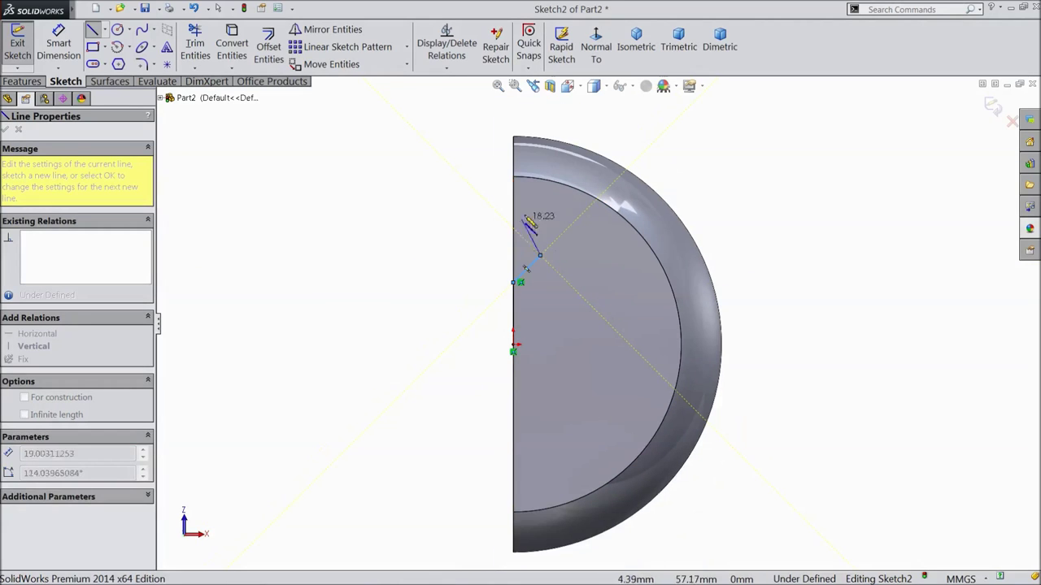
pyautogui.click(540, 111)
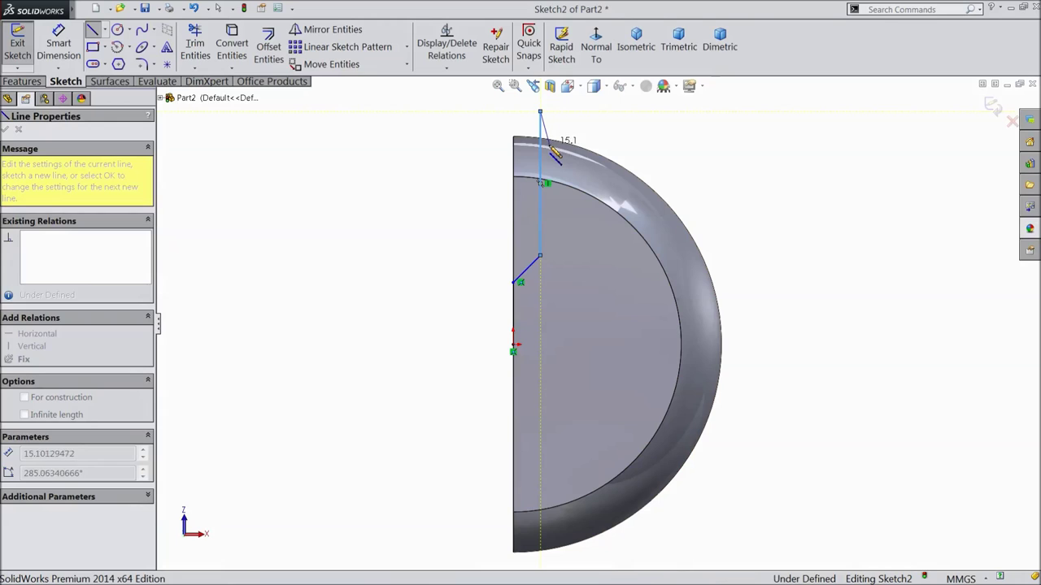
pyautogui.press('Escape')
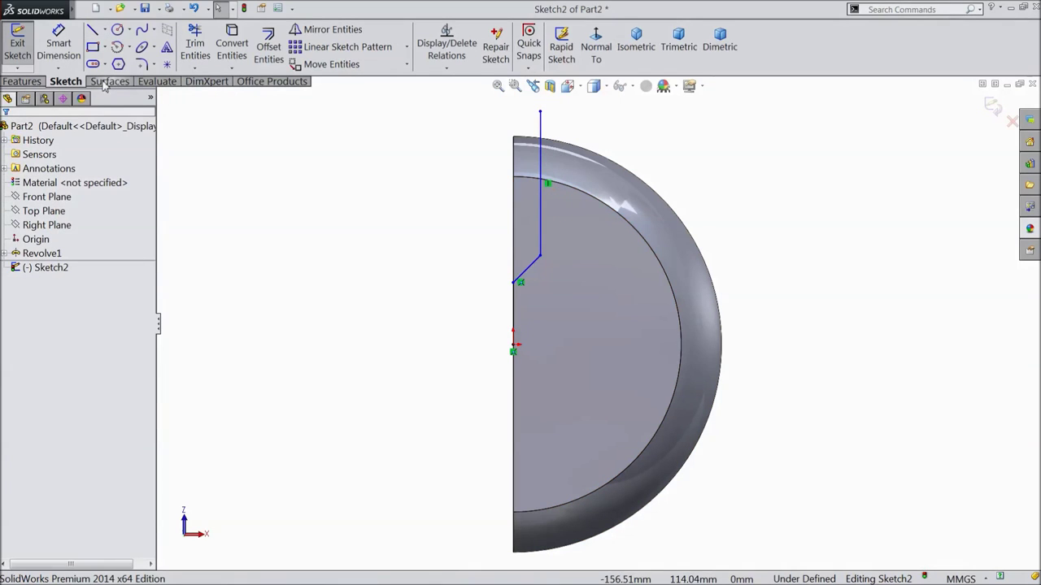
# Dimension the vertical line rising from the origin along the straight edge to 40 mm
pyautogui.click(59, 45)
pyautogui.click(515, 311)
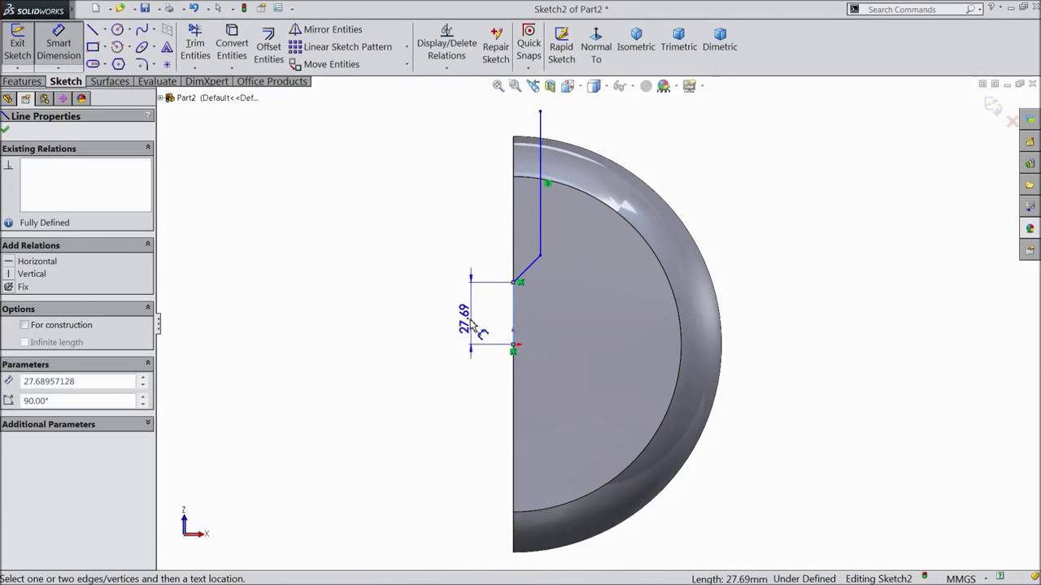
pyautogui.click(469, 325)
pyautogui.write('40')
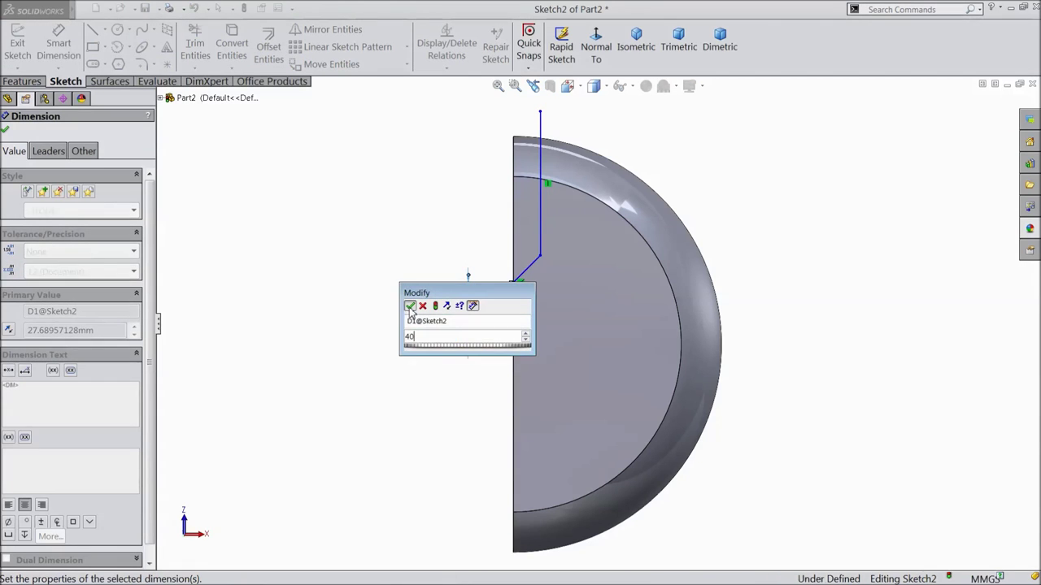
pyautogui.click(410, 307)
# Dimension the short slanted line above the 40 mm vertical line to a length of 15 mm
pyautogui.scroll(-2, 529, 252)
pyautogui.click(530, 257)
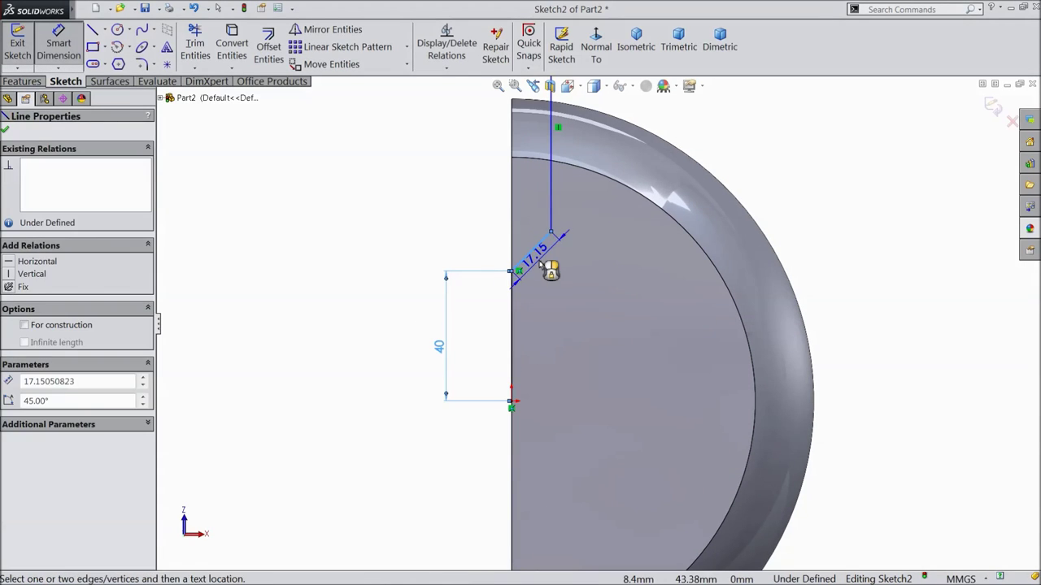
pyautogui.click(545, 268)
pyautogui.write('15')
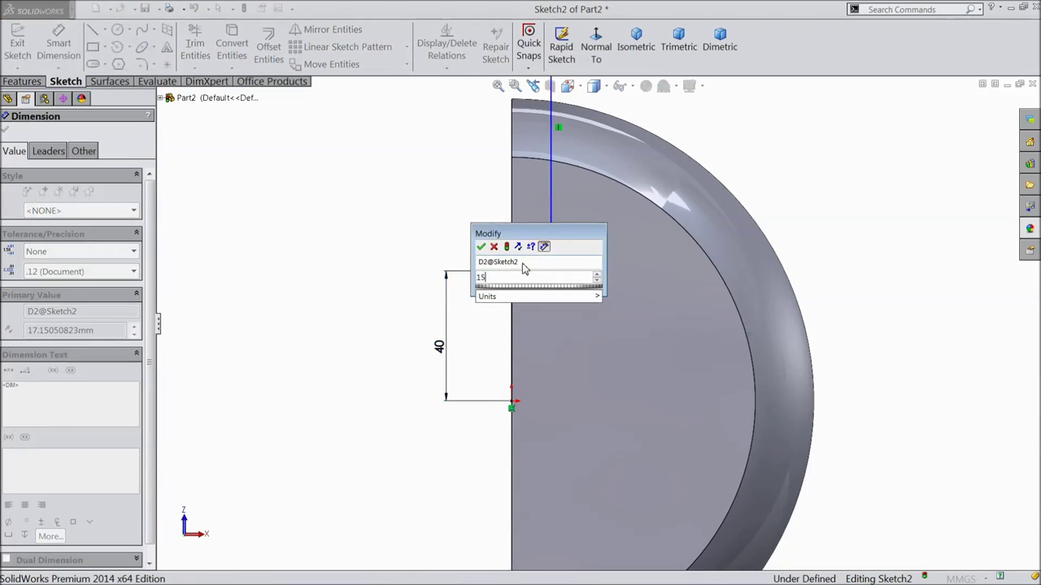
pyautogui.click(481, 248)
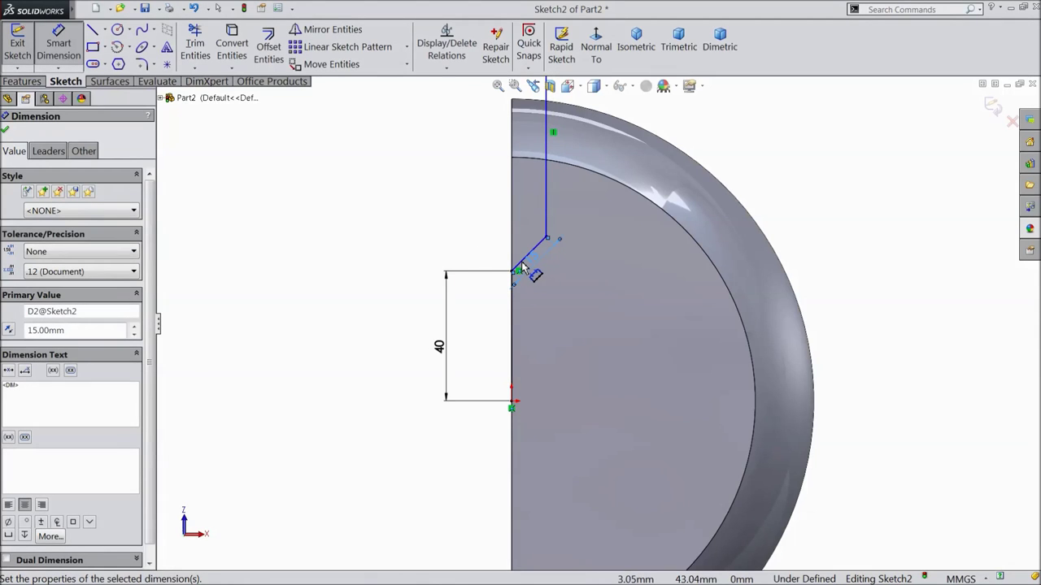
# Set the angle between the 40 mm vertical line and the 15 mm slanted line to 125°
pyautogui.click(522, 301)
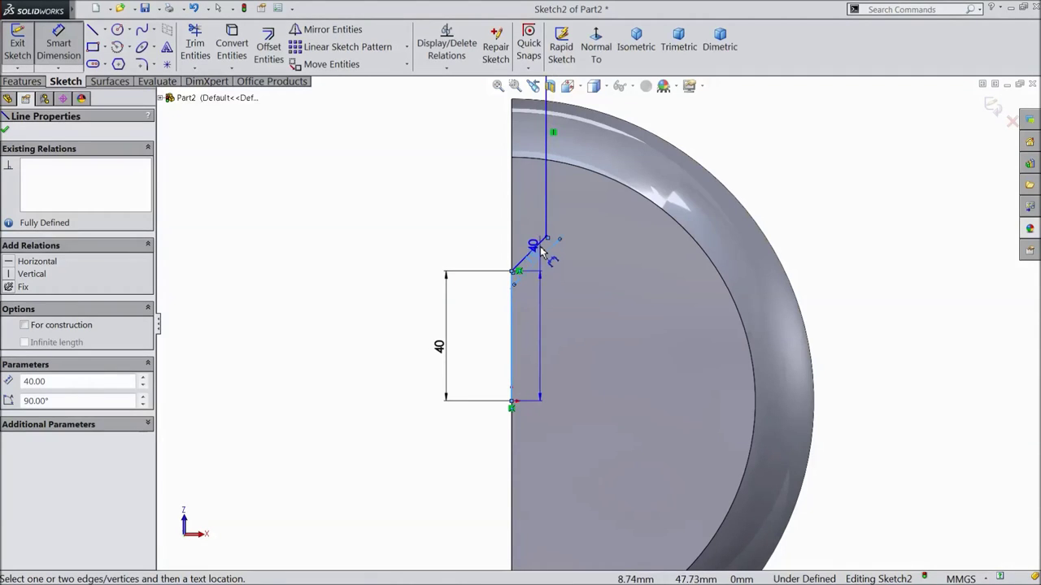
pyautogui.click(543, 248)
pyautogui.click(557, 294)
pyautogui.write('125')
pyautogui.click(494, 283)
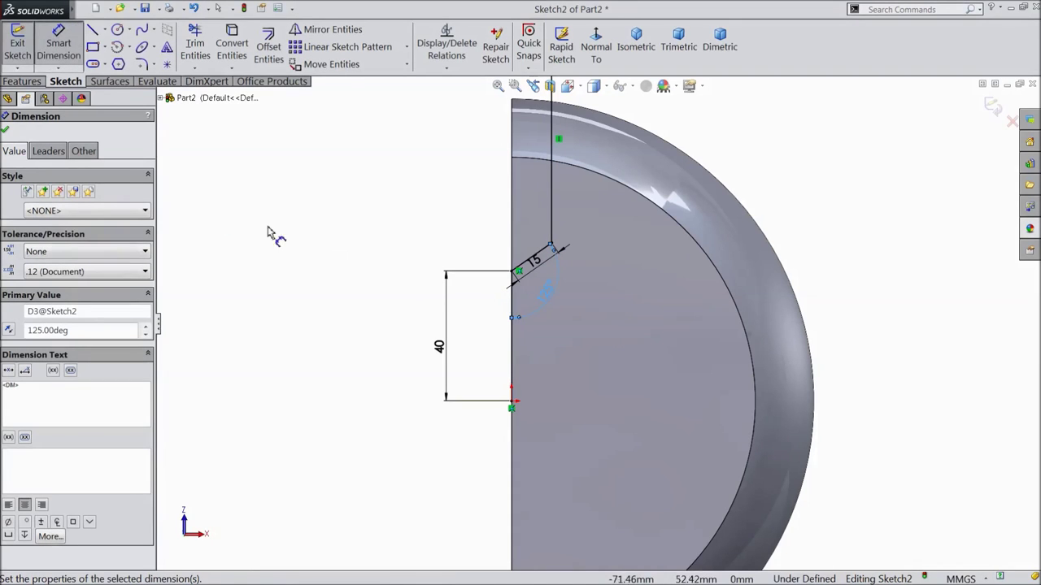
# Sketch a 45° line about 22 mm long up from the origin, then a perpendicular line about 105 mm long down past the rim
pyautogui.click(92, 29)
pyautogui.scroll(2, 498, 415)
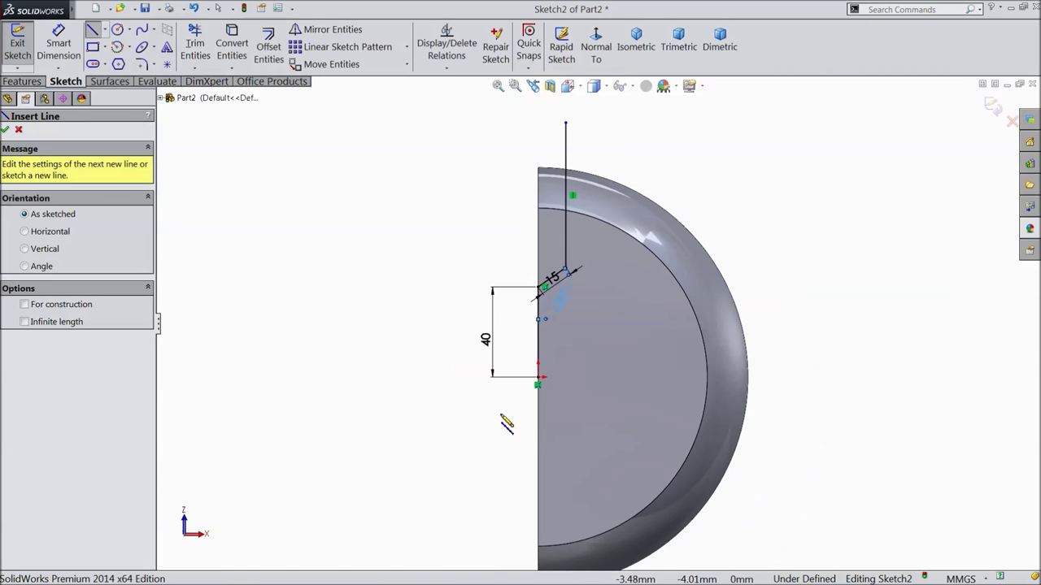
pyautogui.keyDown('ctrl'); pyautogui.moveTo(620, 503); pyautogui.dragTo(603, 487, button='middle'); pyautogui.keyUp('ctrl')
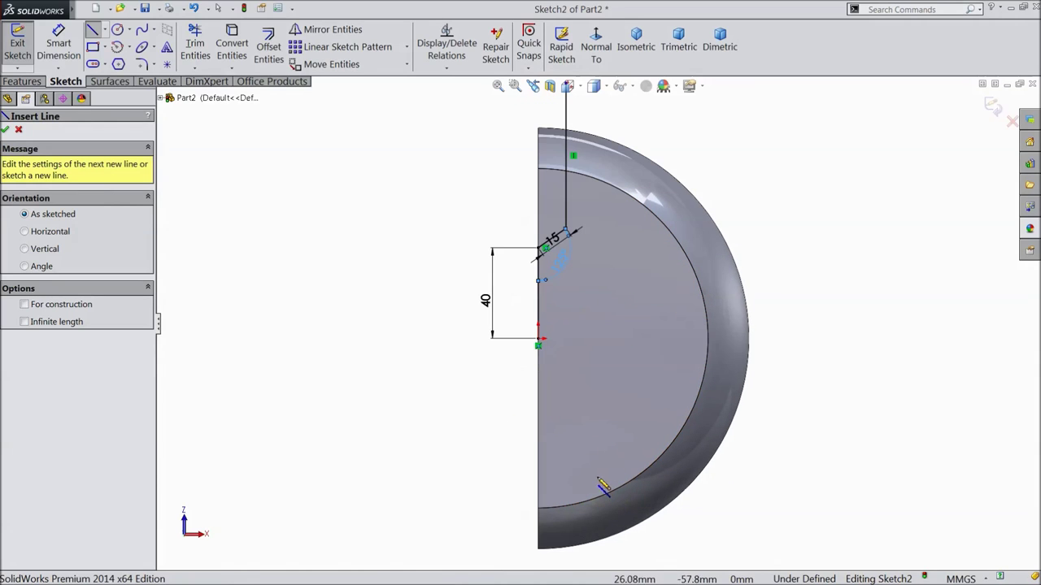
pyautogui.click(536, 337)
pyautogui.click(573, 305)
pyautogui.click(741, 469)
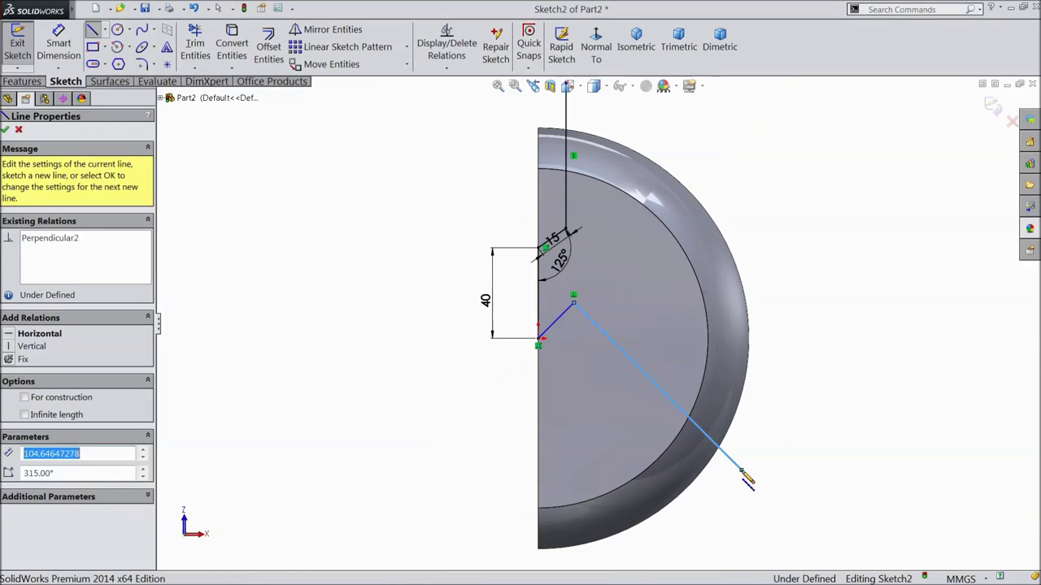
pyautogui.press('Escape')
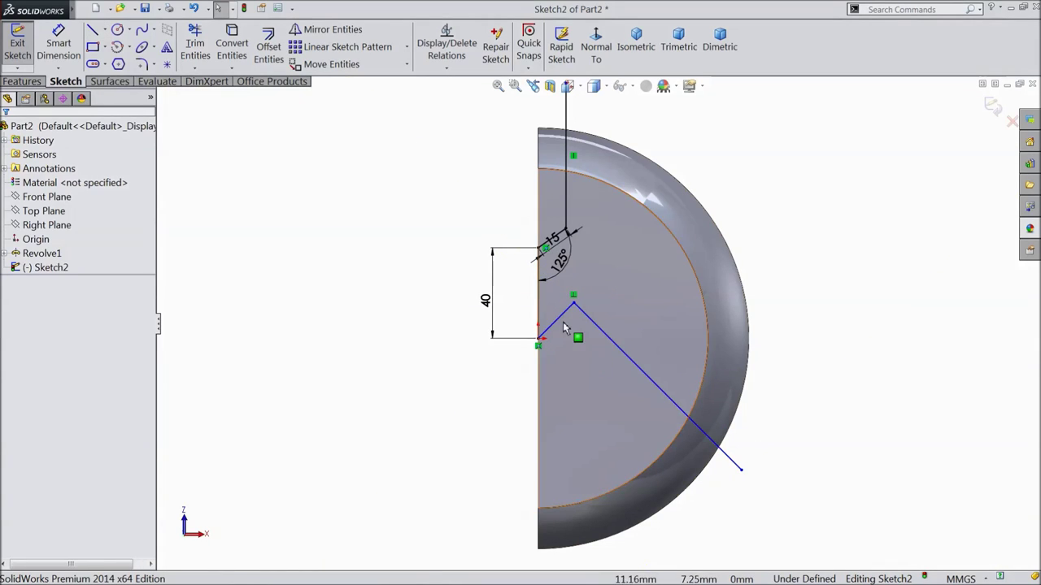
# Dimension the short diagonal line starting at the origin to a length of 25 mm
pyautogui.click(59, 44)
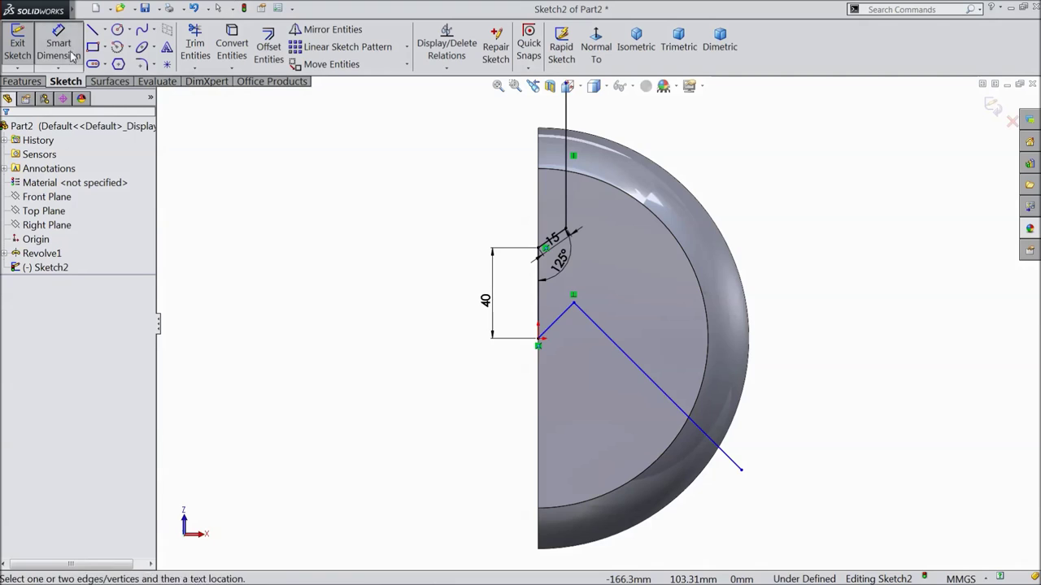
pyautogui.scroll(-2, 573, 318)
pyautogui.scroll(-1, 550, 325)
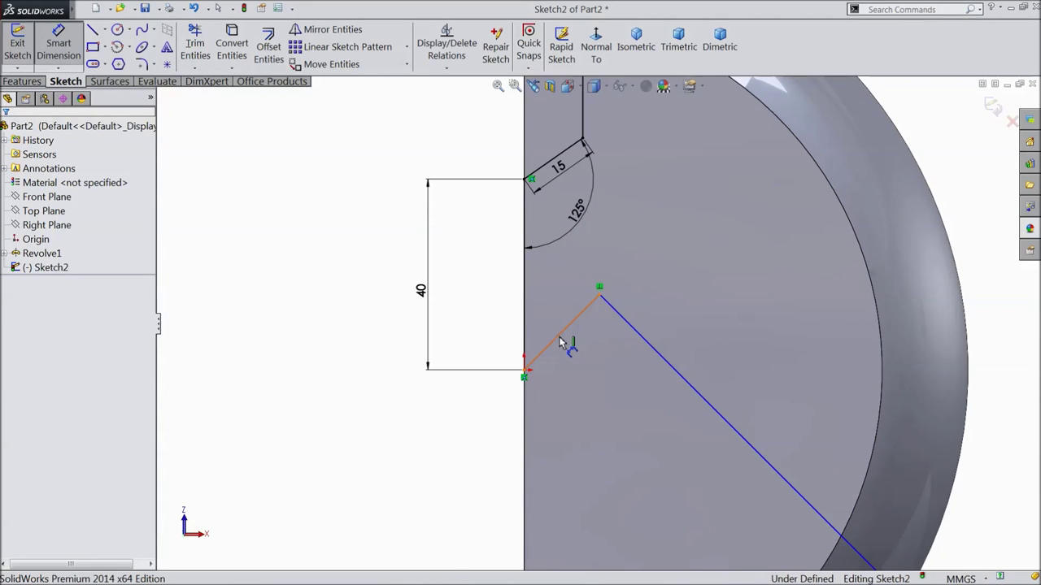
pyautogui.click(564, 333)
pyautogui.click(579, 358)
pyautogui.write('2')
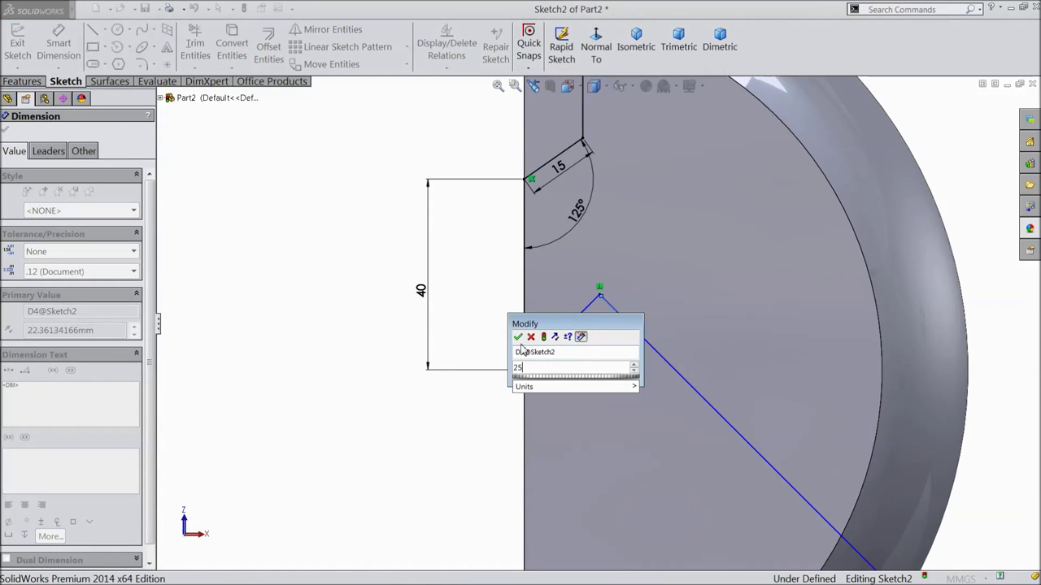
pyautogui.write('5')
pyautogui.click(518, 336)
# Set the angle between the 25 mm diagonal line and the vertical line at the origin to 45°
pyautogui.click(558, 345)
pyautogui.click(525, 346)
pyautogui.click(552, 302)
pyautogui.write('4')
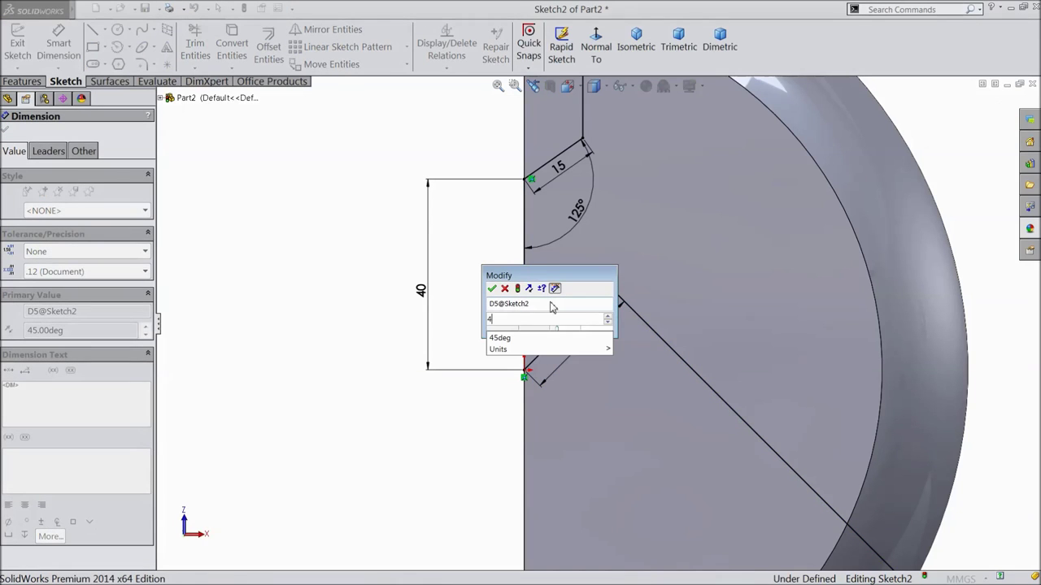
pyautogui.click(493, 288)
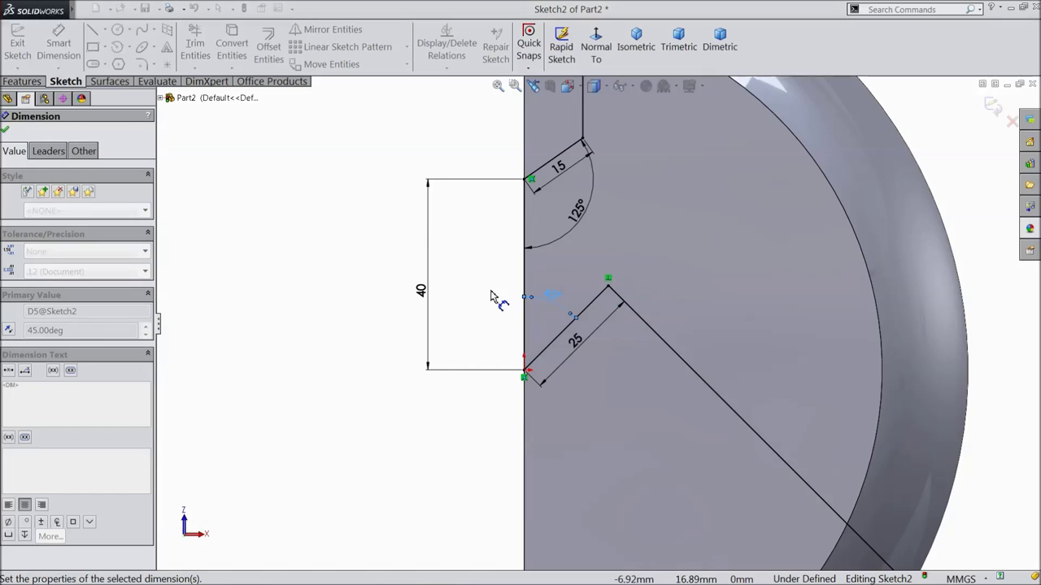
pyautogui.click(6, 133)
pyautogui.scroll(6, 393, 284)
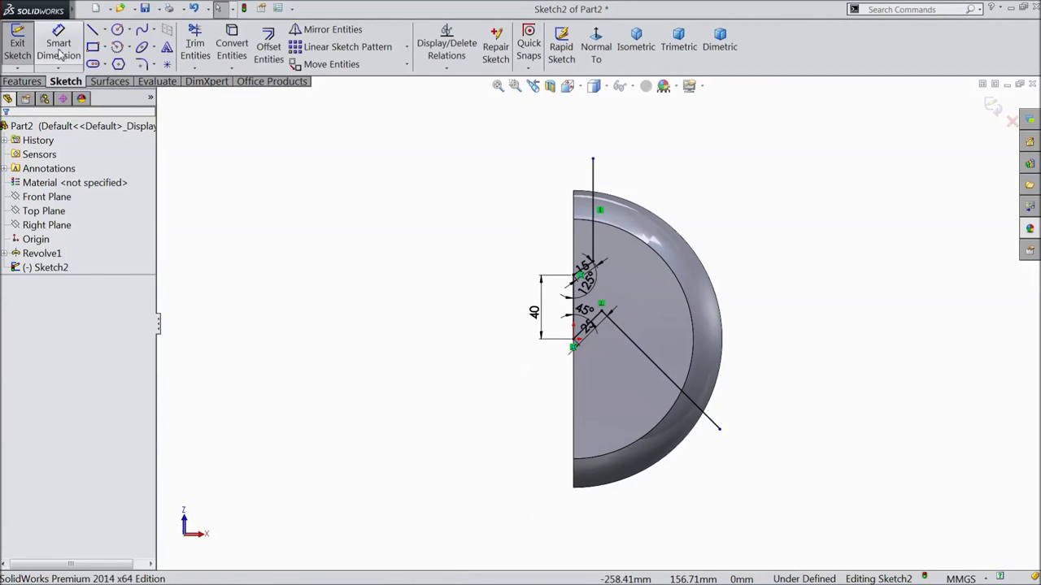
# Close the profile outside the solid with horizontal and vertical lines joining the upper vertical line's free end to the long diagonal's end
pyautogui.click(61, 56)
pyautogui.click(592, 161)
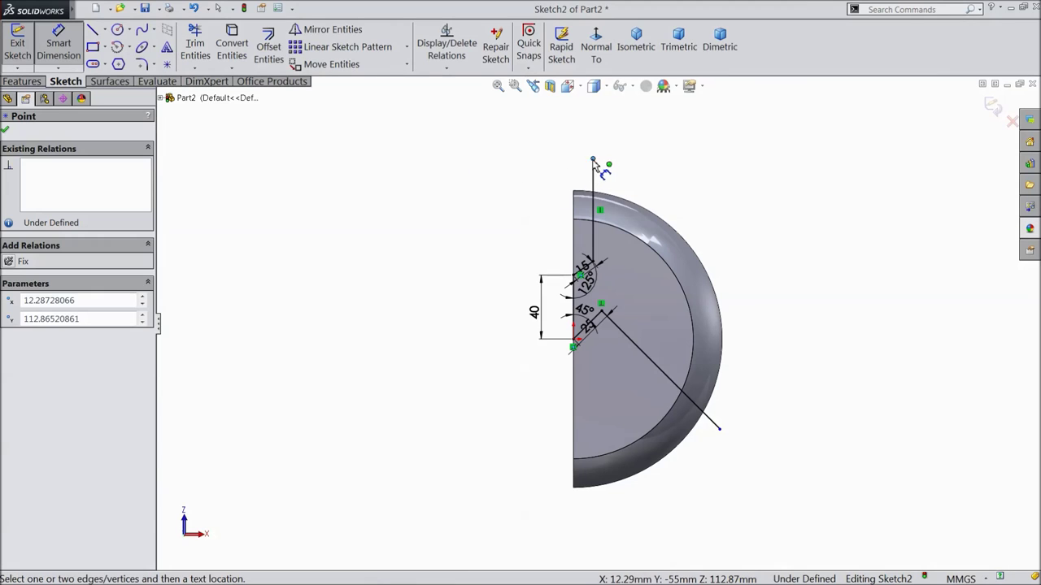
pyautogui.click(93, 30)
pyautogui.click(592, 160)
pyautogui.click(463, 159)
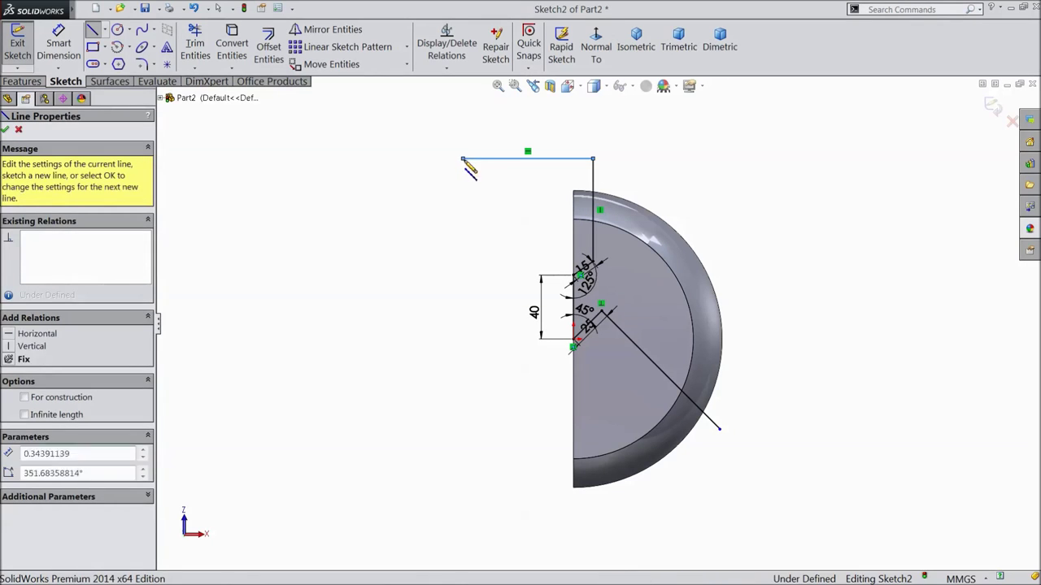
pyautogui.click(463, 527)
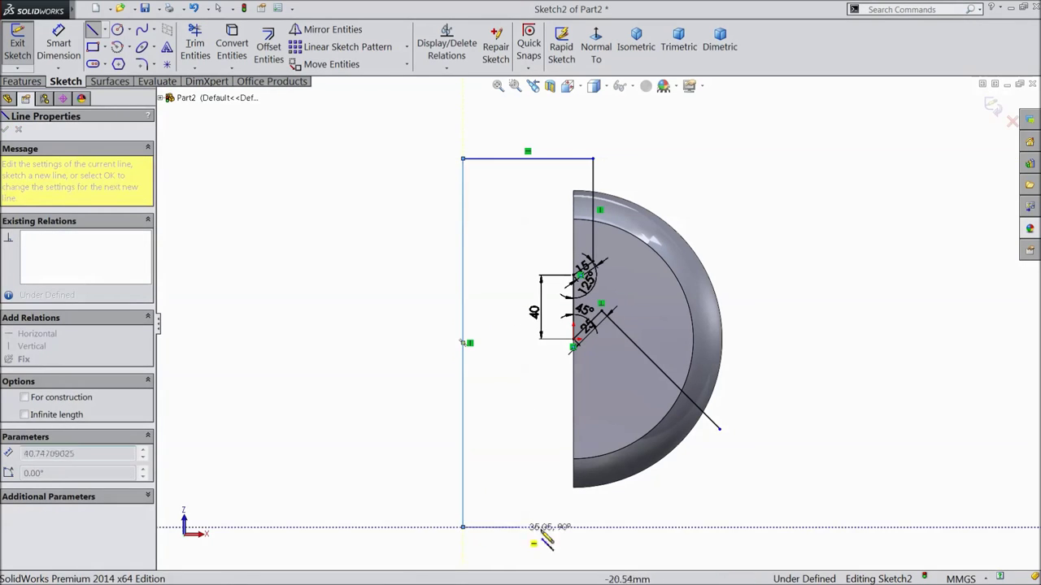
pyautogui.click(719, 527)
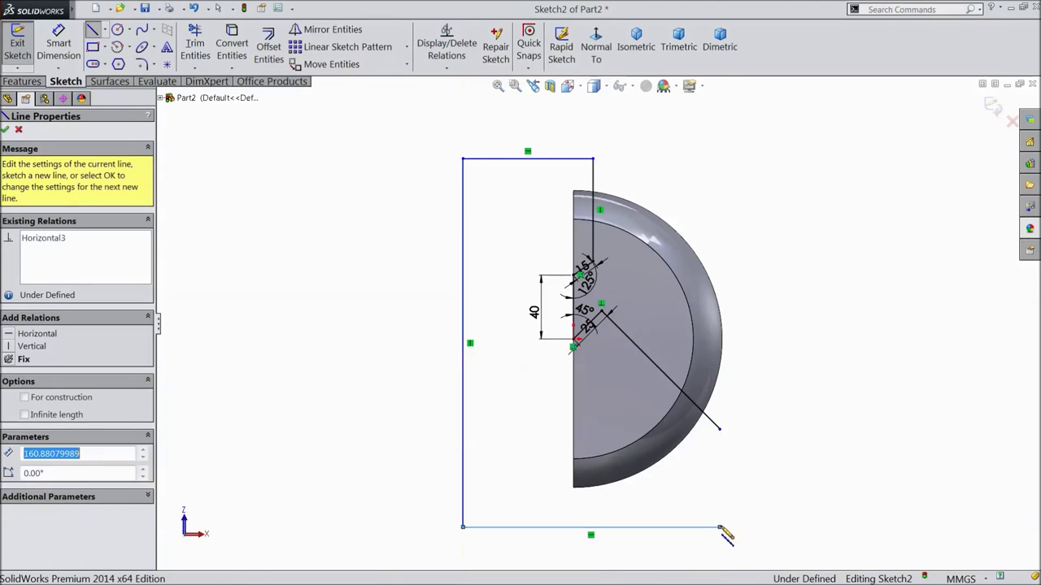
pyautogui.click(719, 429)
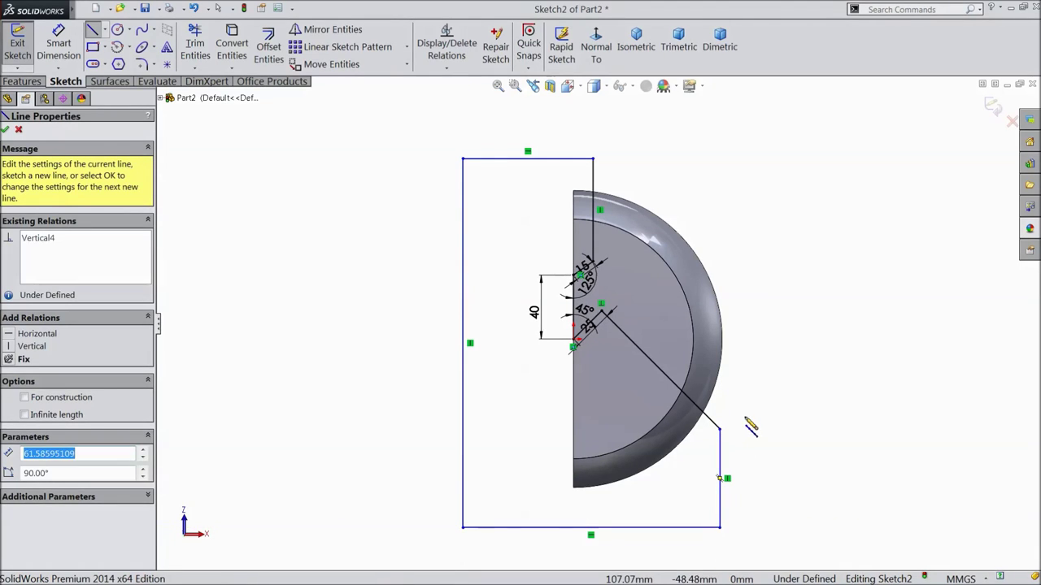
pyautogui.press('Escape')
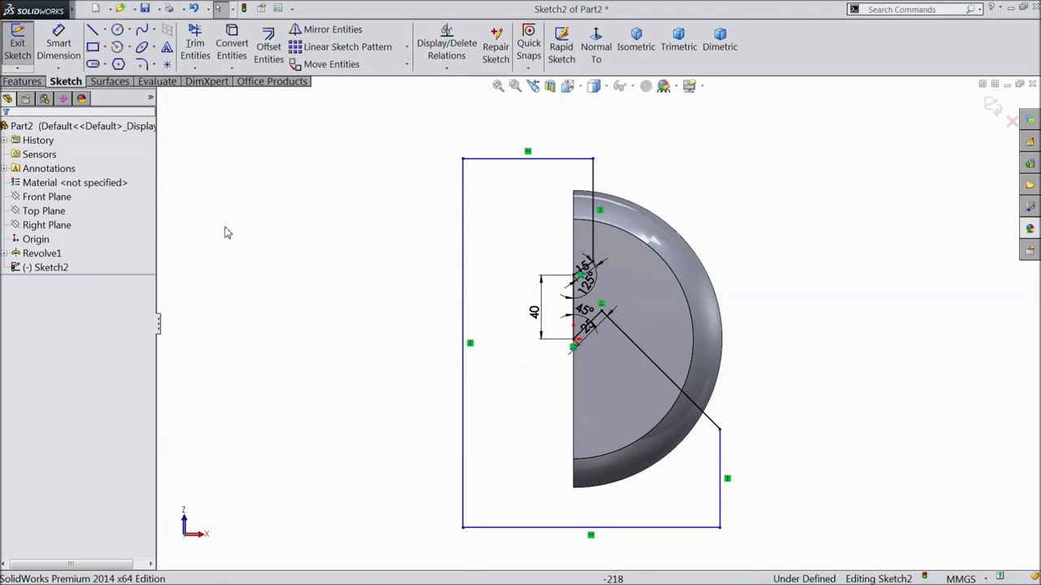
# Cut the closed profile through the half-revolved solid with an Extruded Cut set to Through All
pyautogui.click(14, 83)
pyautogui.click(225, 51)
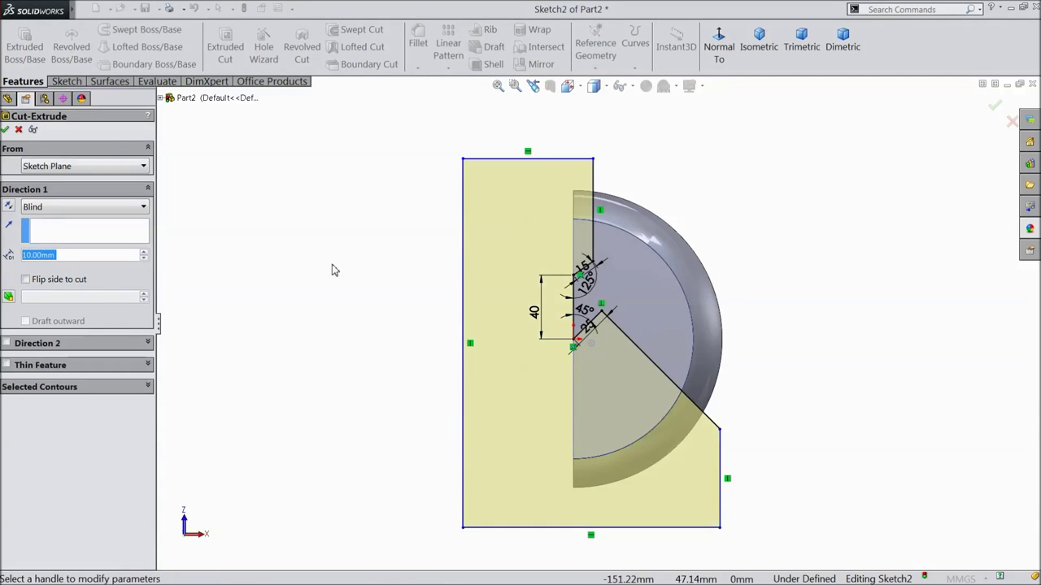
pyautogui.moveTo(331, 270); pyautogui.dragTo(268, 298, button='middle')
pyautogui.click(64, 207)
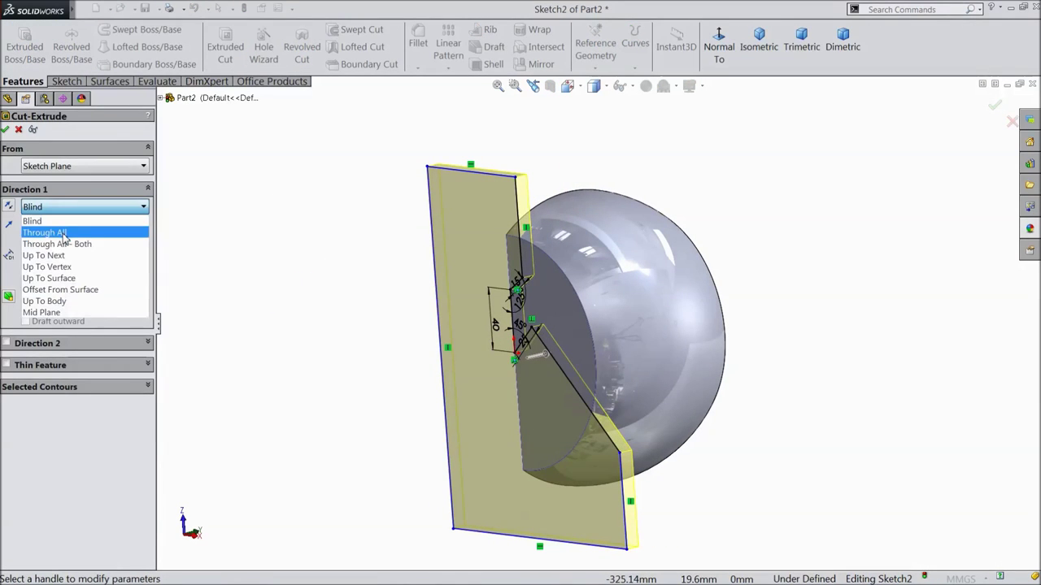
pyautogui.click(65, 235)
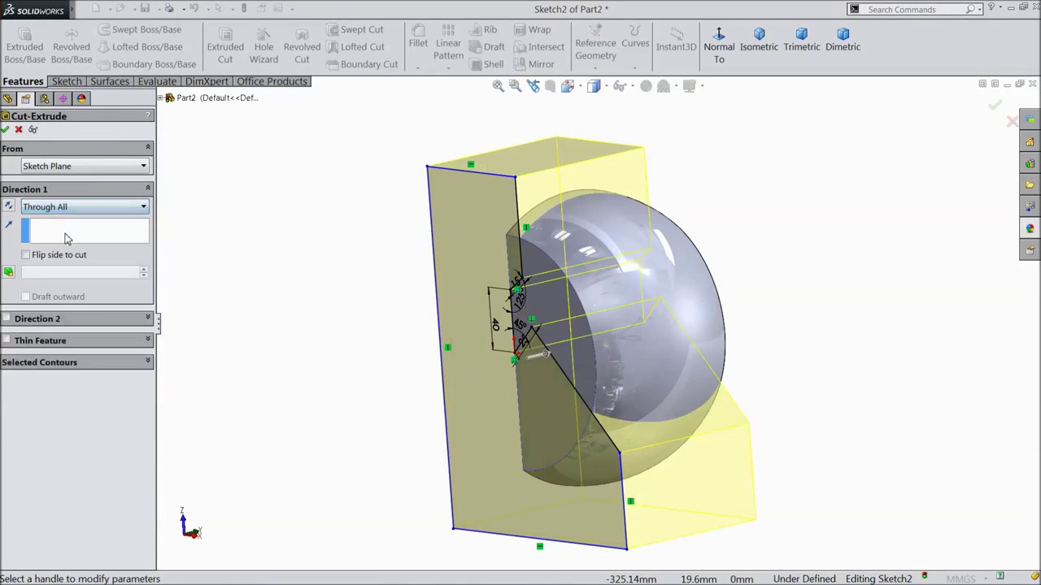
pyautogui.click(994, 108)
pyautogui.click(805, 291)
# Create a reference plane offset 100 mm from the Right Plane, on the solid's rounded side
pyautogui.moveTo(799, 293)
pyautogui.mouseDown(button='middle')
pyautogui.moveTo(840, 274)
pyautogui.moveTo(890, 203)
pyautogui.moveTo(843, 304)
pyautogui.moveTo(557, 372)
pyautogui.moveTo(513, 407)
pyautogui.moveTo(562, 417)
pyautogui.moveTo(664, 411)
pyautogui.moveTo(555, 405)
pyautogui.moveTo(531, 232)
pyautogui.moveTo(411, 260)
pyautogui.mouseUp(button='middle')
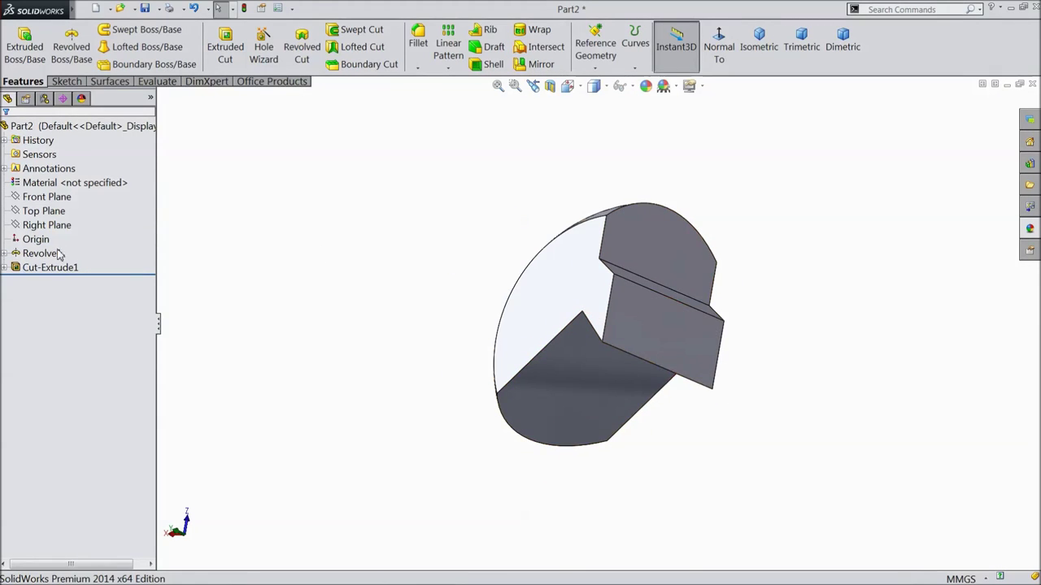
pyautogui.click(46, 227)
pyautogui.moveTo(406, 210); pyautogui.dragTo(683, 258, button='middle')
pyautogui.click(596, 51)
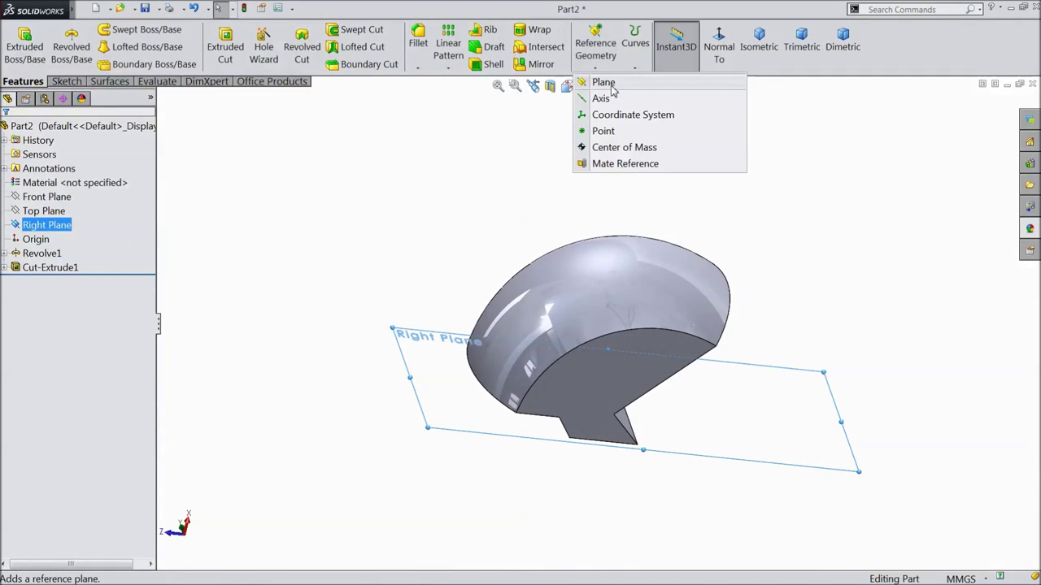
pyautogui.click(604, 82)
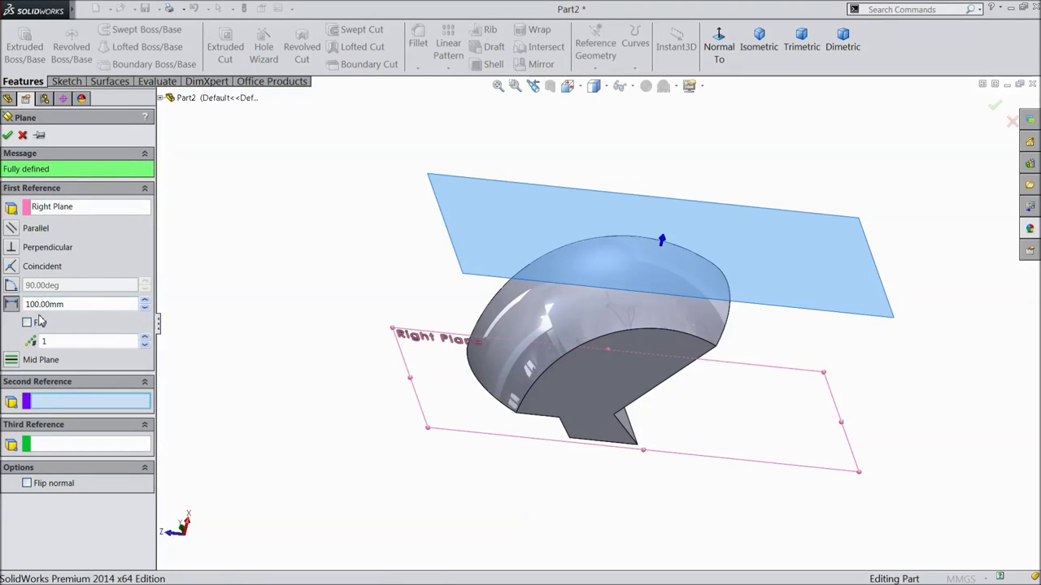
pyautogui.click(7, 136)
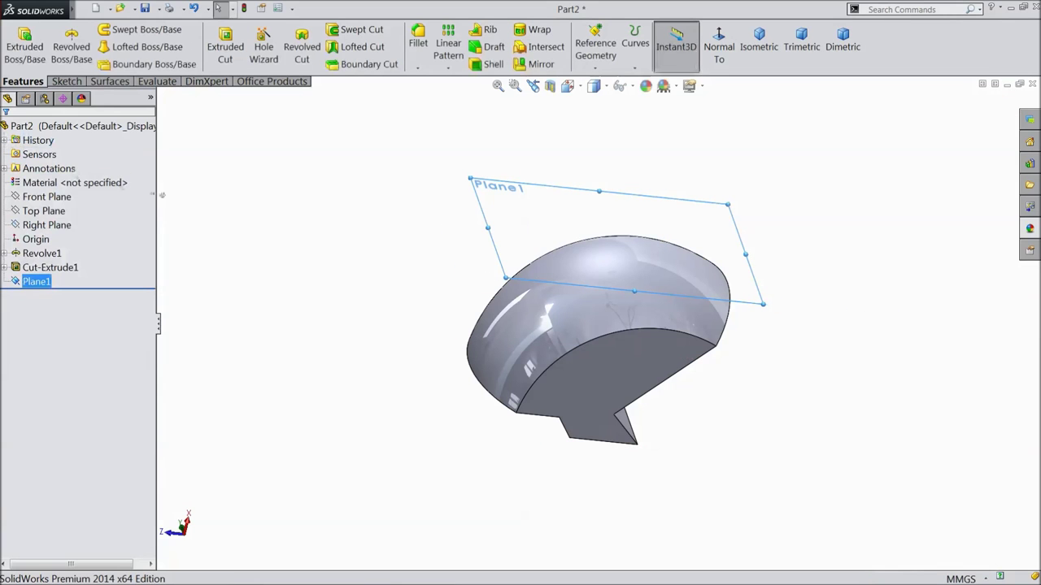
# Start a sketch on the offset plane and draw a horizontal centerline about 58 mm long from the origin, inside the solid's outline
pyautogui.click(556, 195)
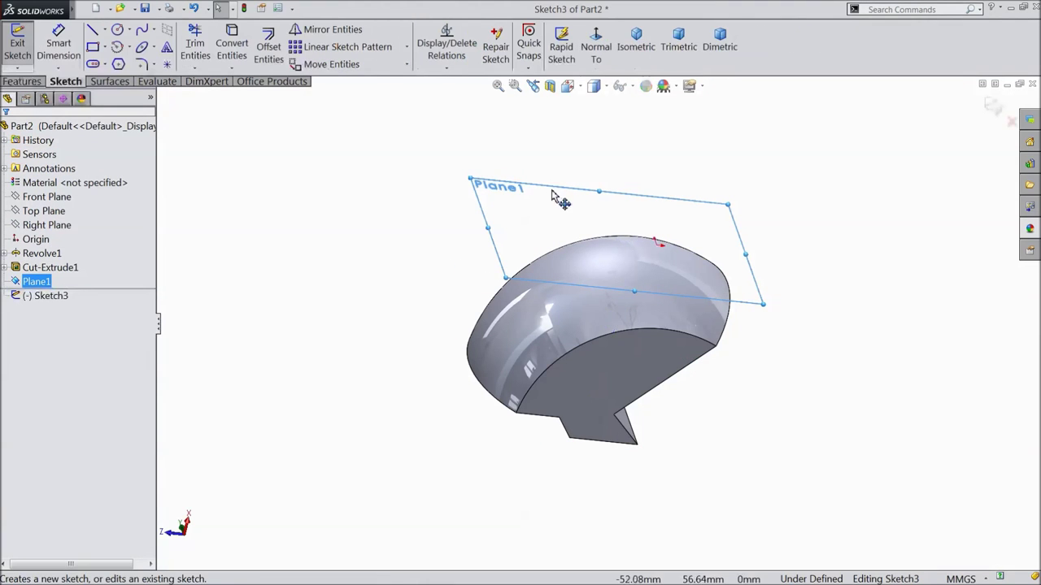
pyautogui.click(598, 67)
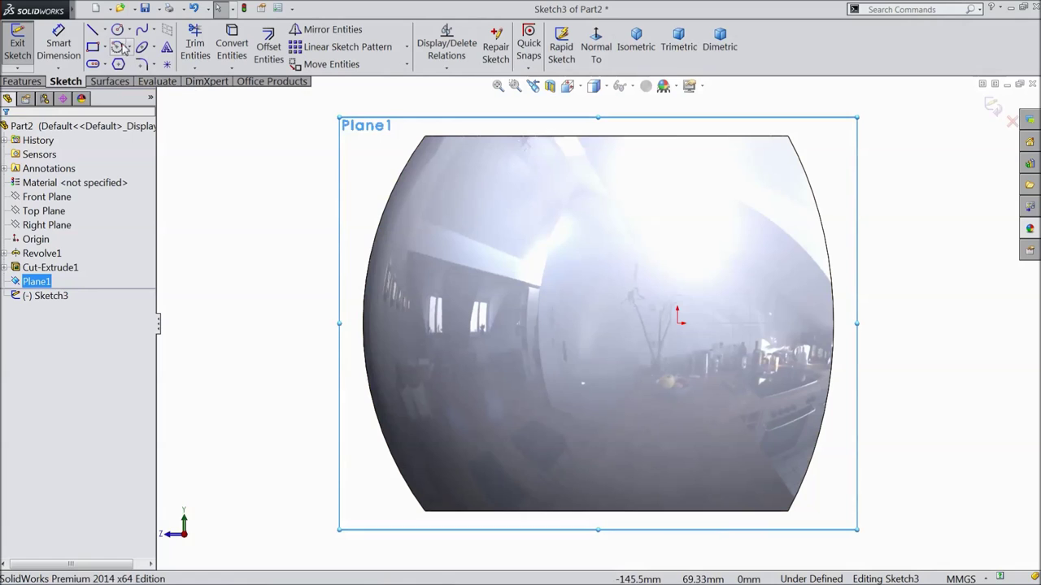
pyautogui.click(105, 30)
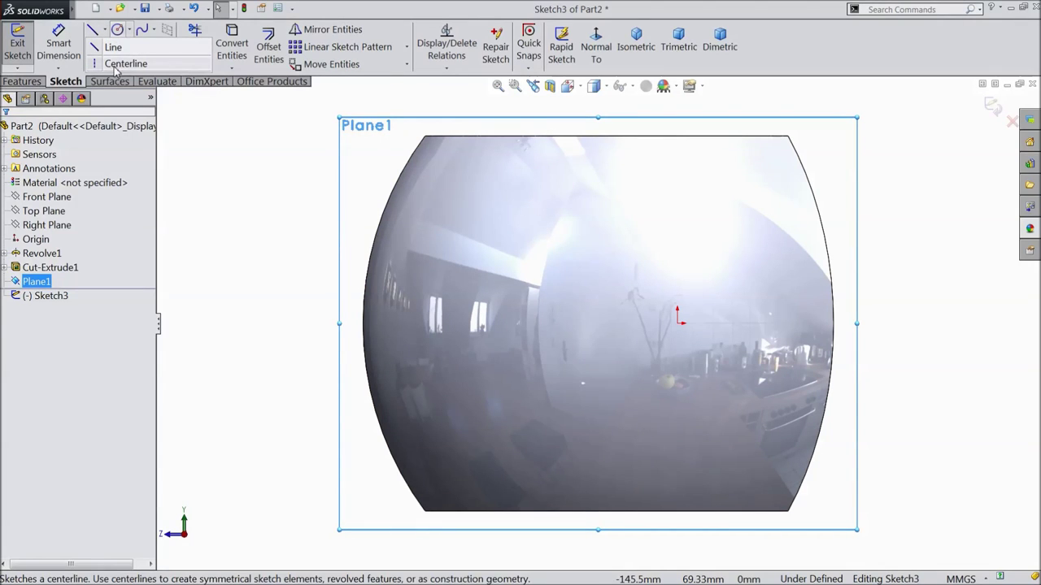
pyautogui.click(122, 64)
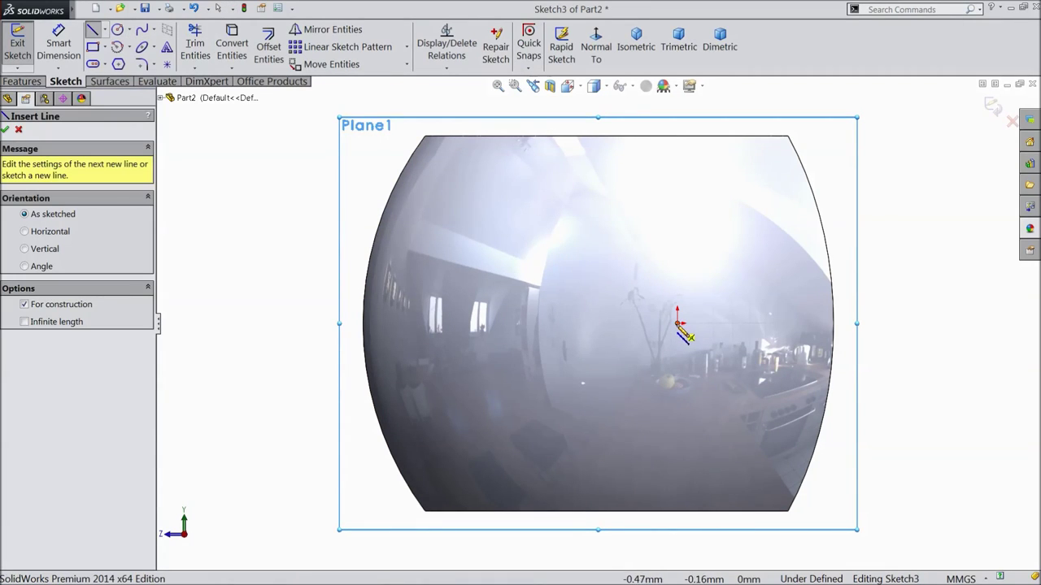
pyautogui.click(677, 323)
pyautogui.click(481, 324)
pyautogui.press('Escape')
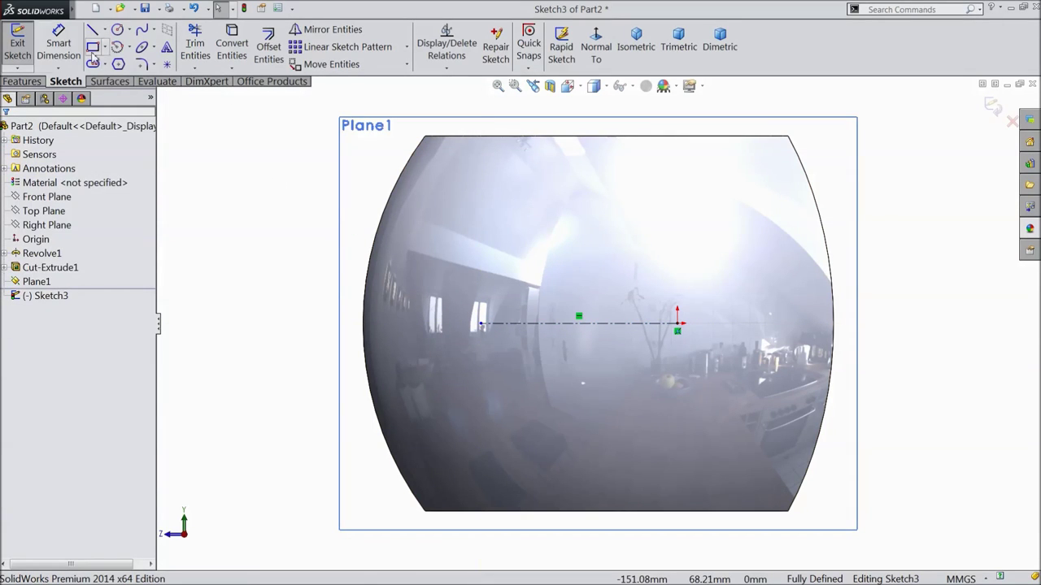
# Draw a vertical line about 25 mm long upward from the centerline's free end
pyautogui.click(92, 30)
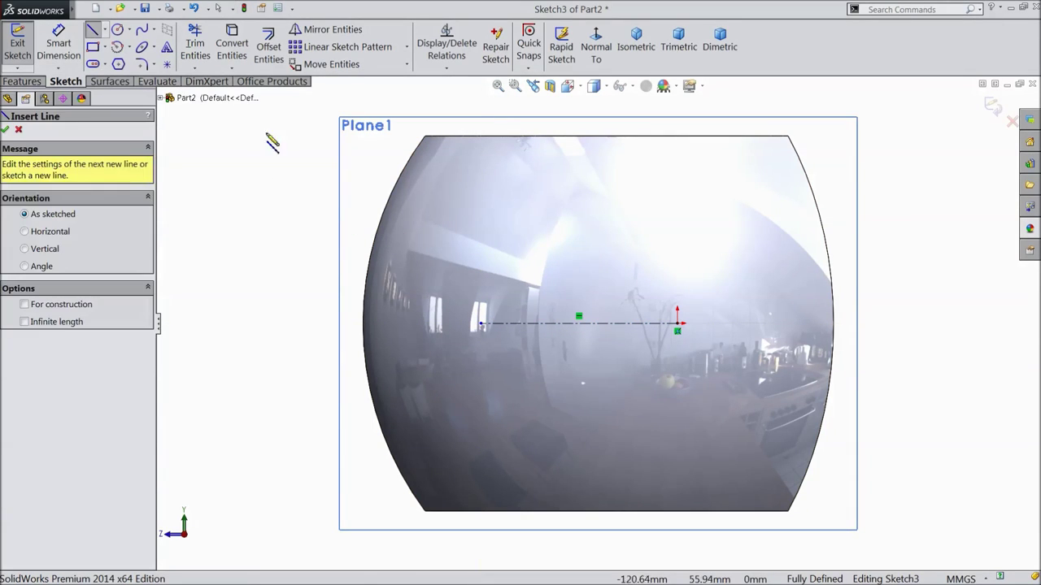
pyautogui.click(481, 324)
pyautogui.click(481, 239)
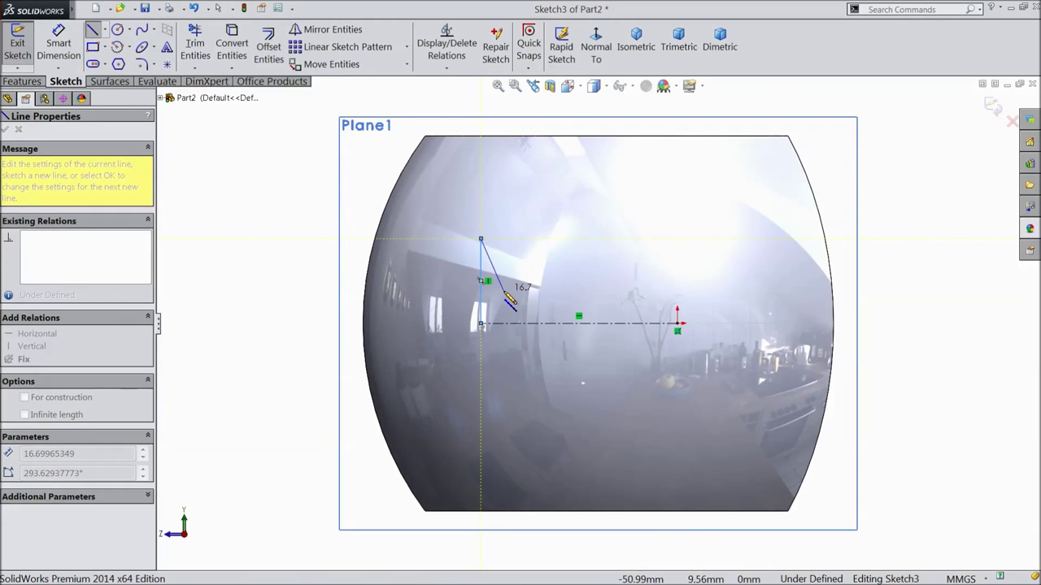
pyautogui.press('Escape')
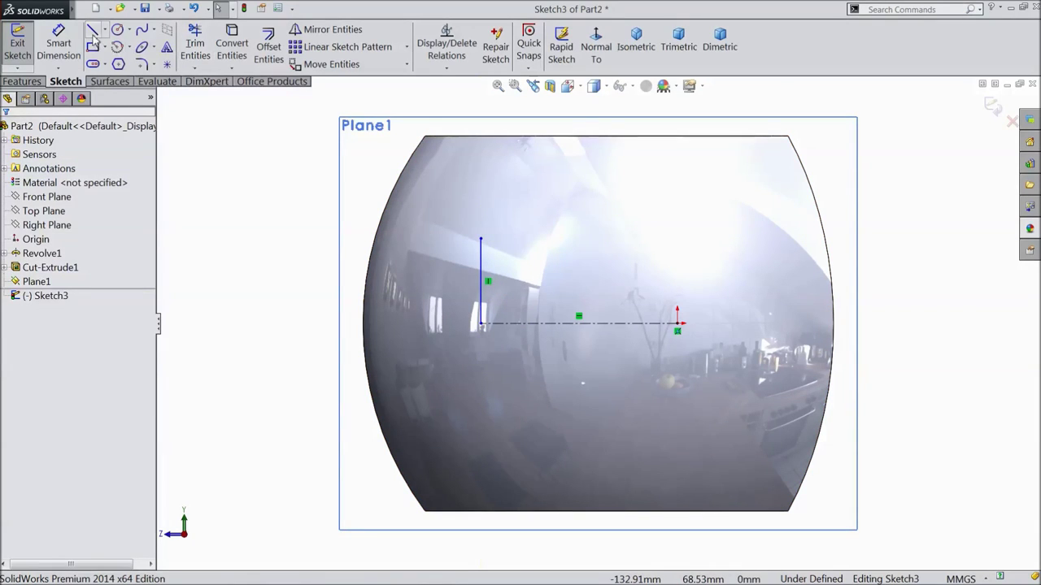
# Draw a horizontal line from the origin to the solid's curved silhouette, opposite the centerline, and a vertical line about 30 mm upward from its end
pyautogui.click(93, 30)
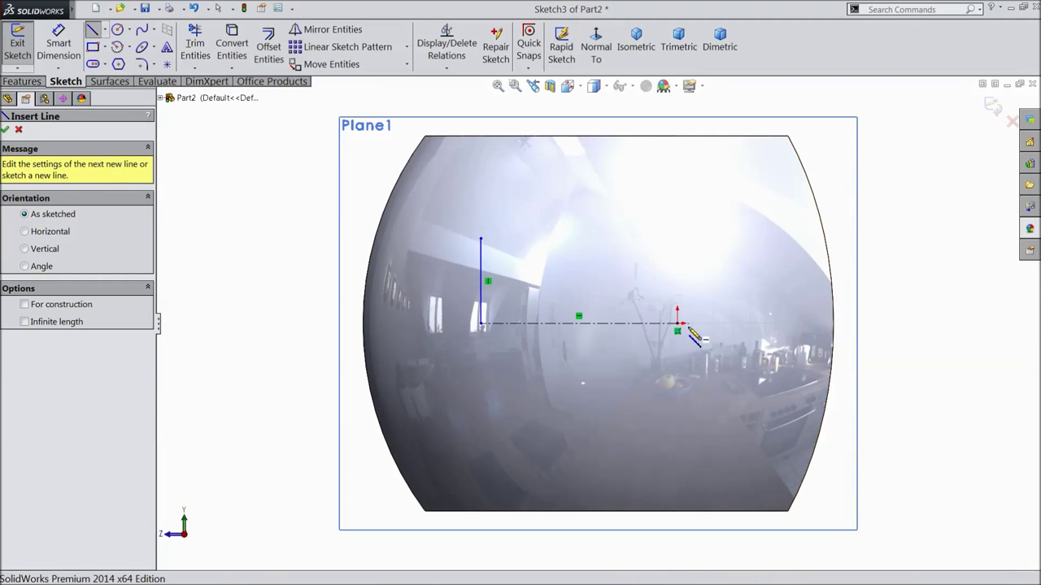
pyautogui.click(677, 325)
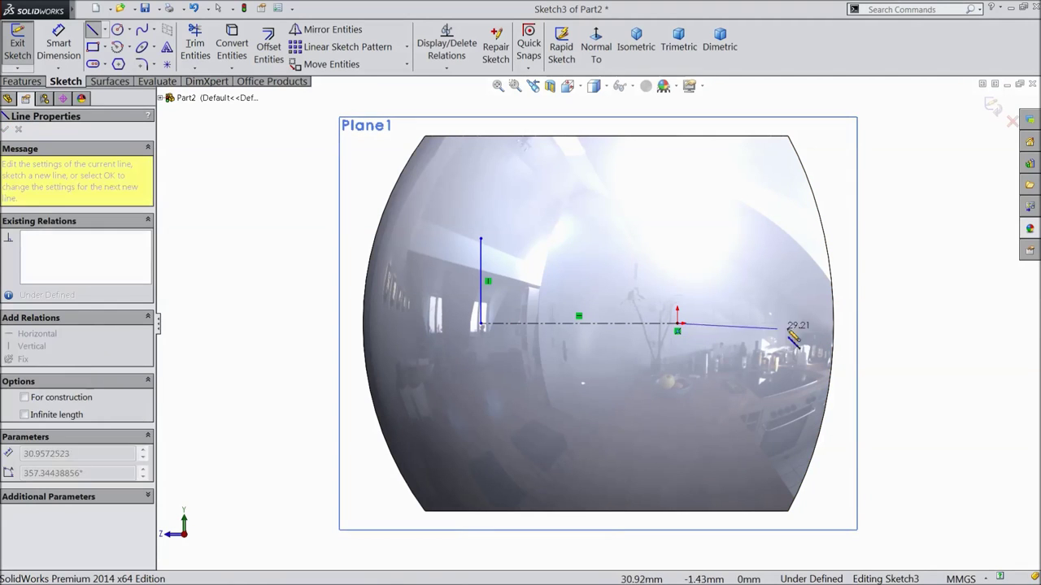
pyautogui.click(834, 324)
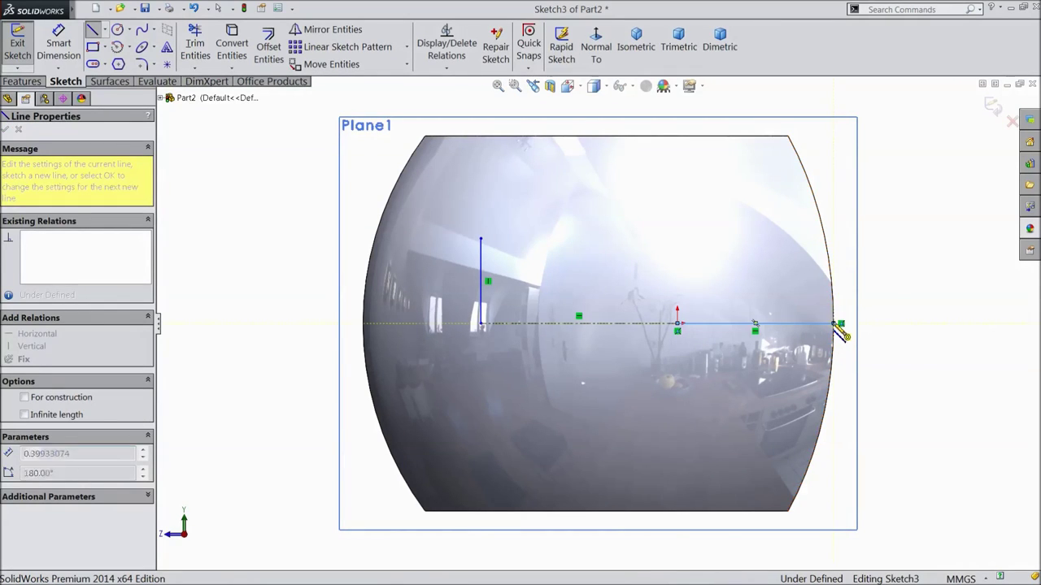
pyautogui.click(834, 222)
pyautogui.press('Escape')
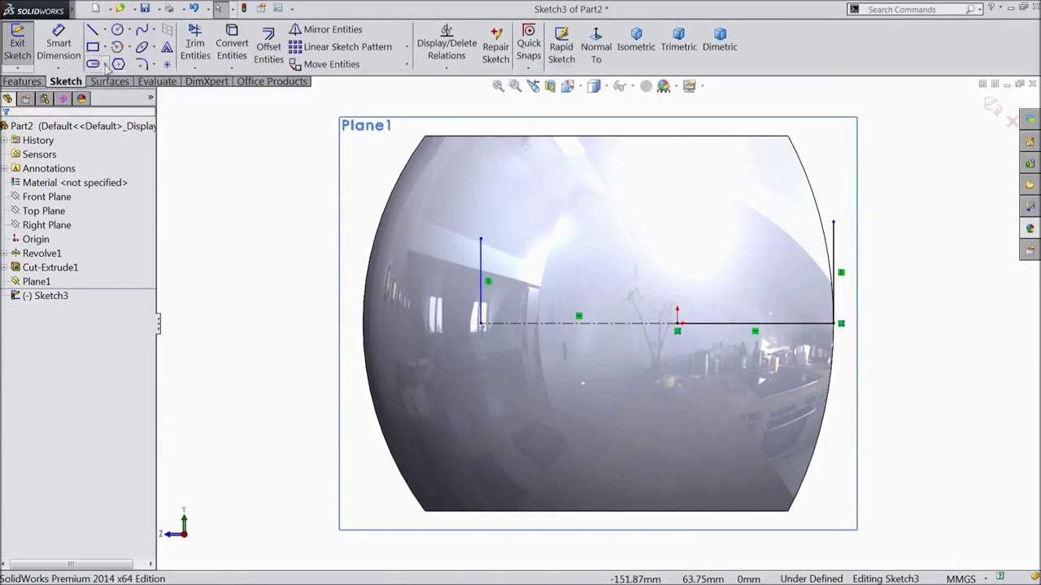
# Dimension the horizontal centerline to 60 mm
pyautogui.click(51, 51)
pyautogui.click(560, 325)
pyautogui.click(569, 374)
pyautogui.write('60')
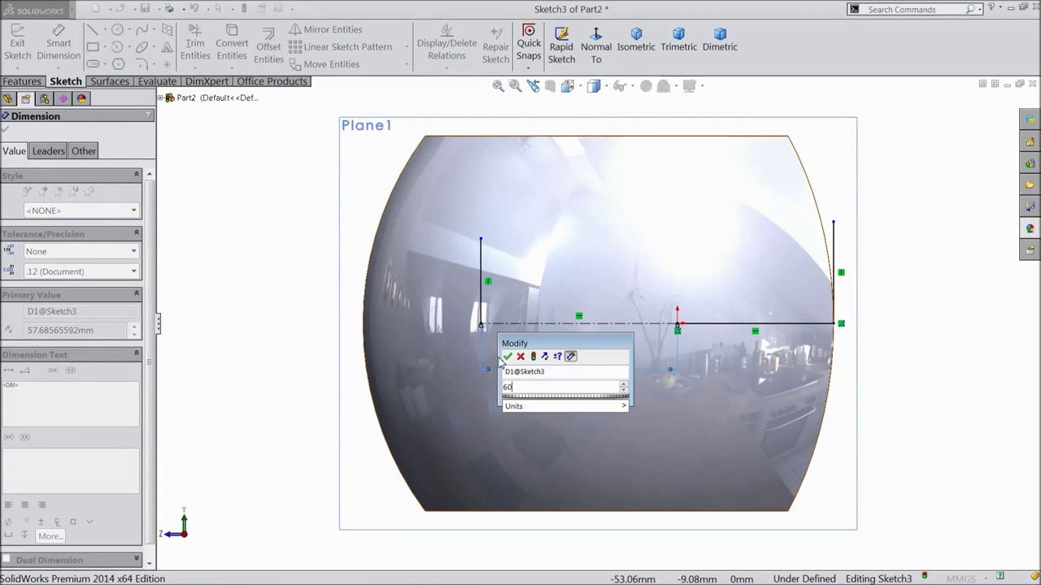
pyautogui.click(507, 356)
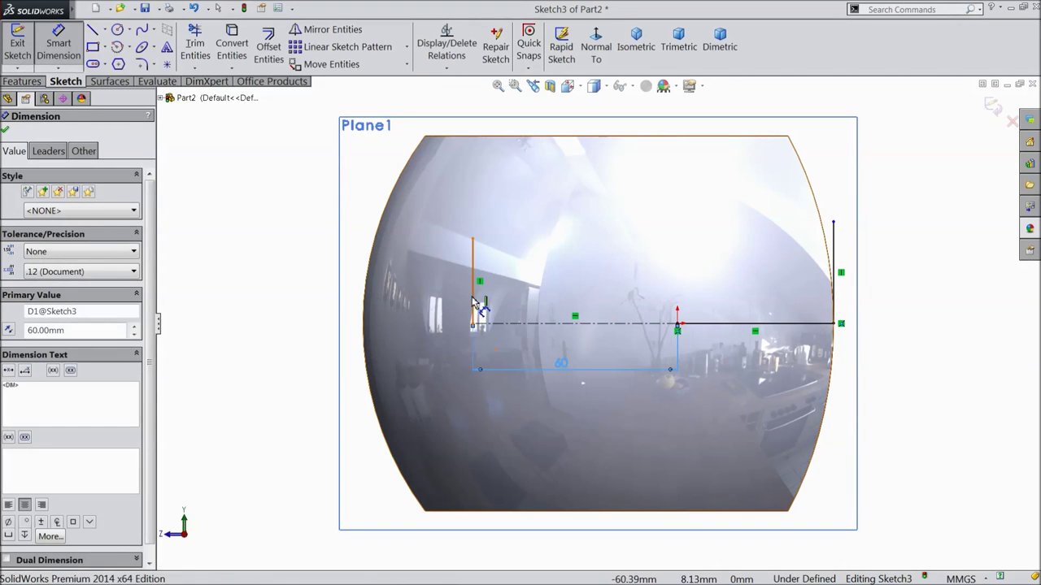
# Dimension the vertical line at the centerline's free end to 15 mm
pyautogui.click(477, 291)
pyautogui.click(427, 281)
pyautogui.write('20')
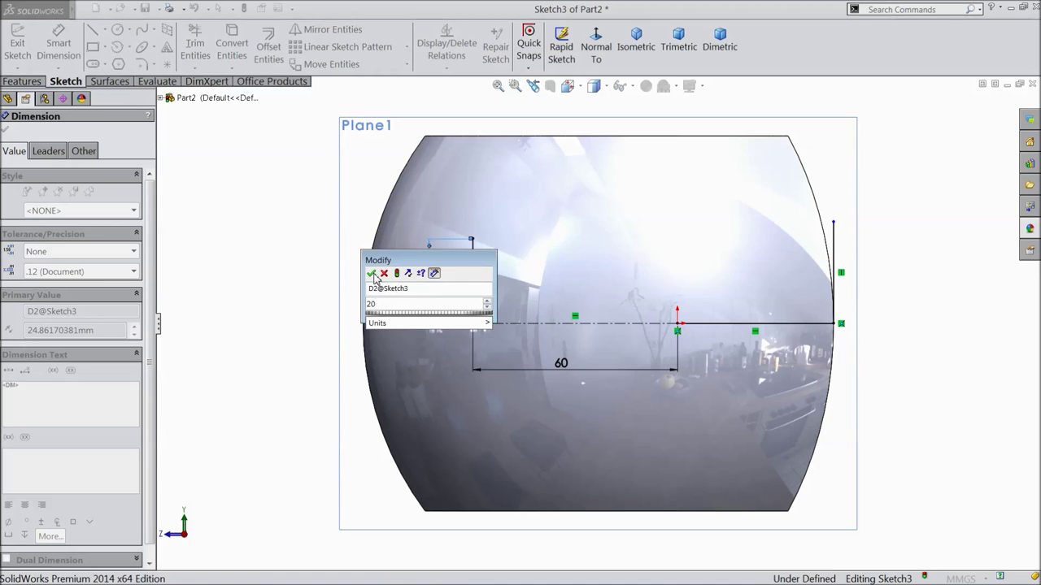
pyautogui.click(370, 274)
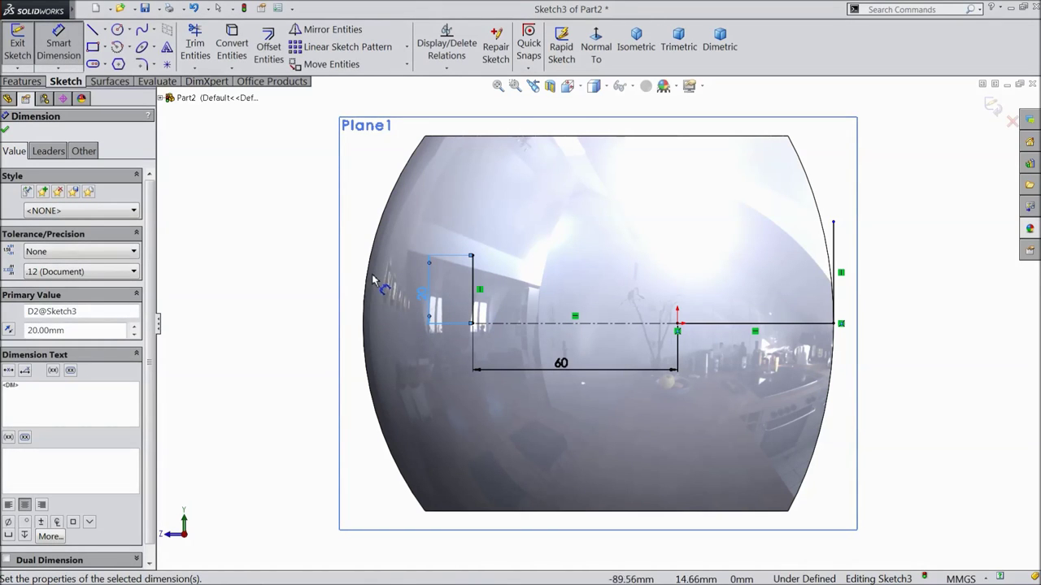
pyautogui.click(424, 299)
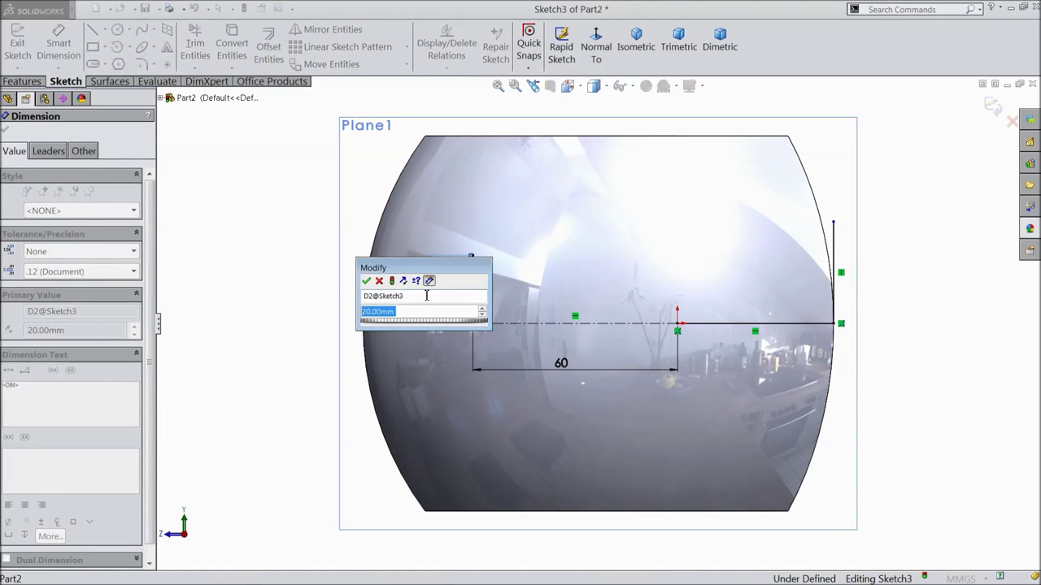
pyautogui.write('15')
pyautogui.click(366, 281)
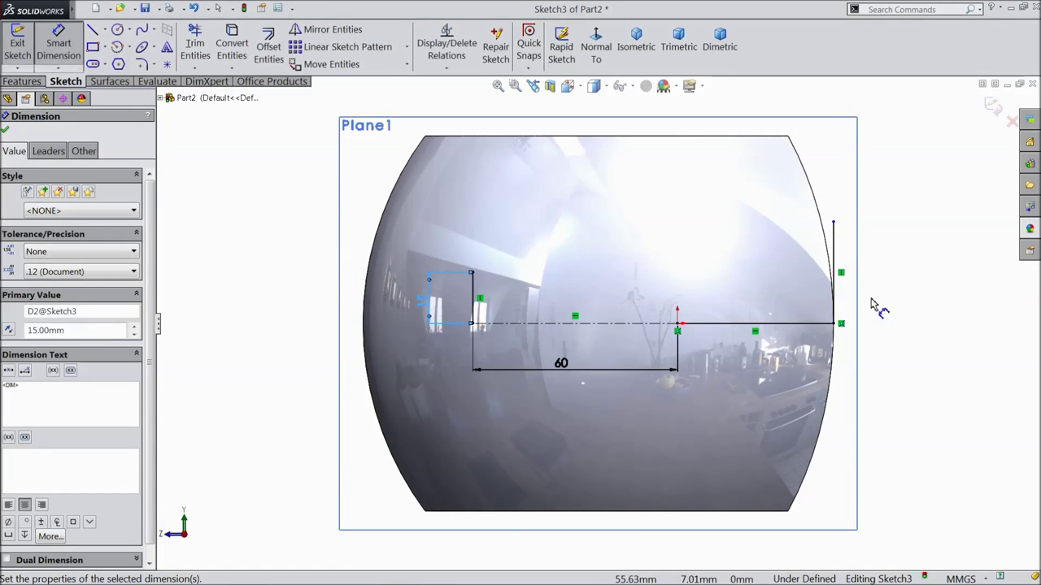
# Dimension the vertical line at the solid's curved silhouette to 30 mm
pyautogui.click(837, 272)
pyautogui.click(889, 274)
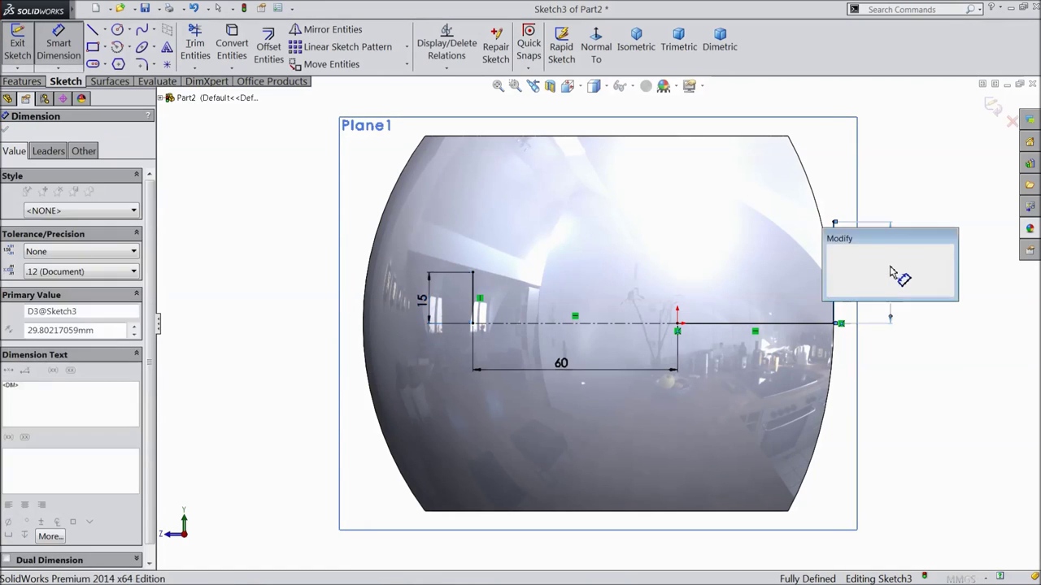
pyautogui.write('30')
pyautogui.click(832, 253)
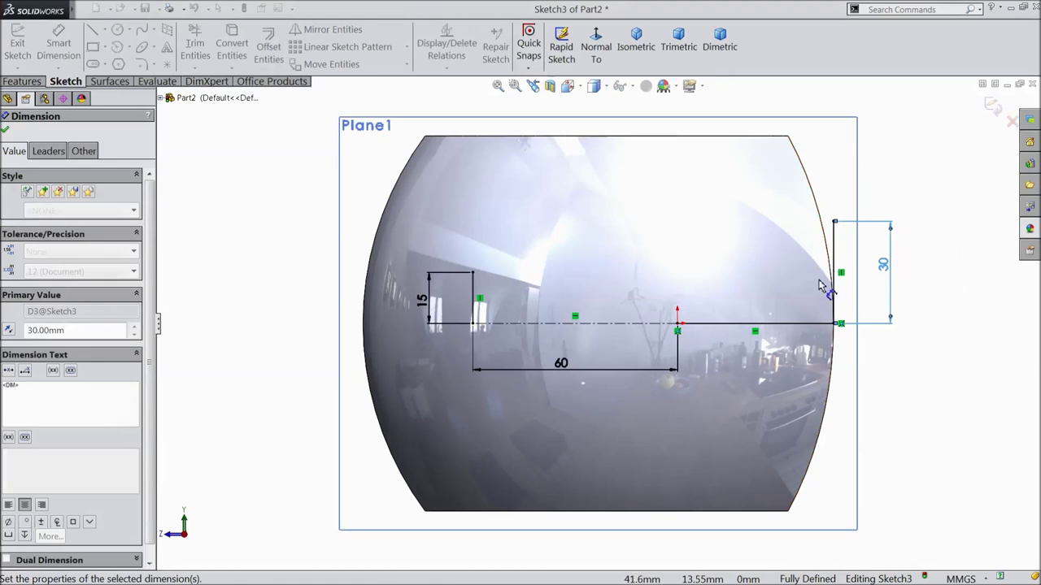
# Connect the upper ends of the 30 mm and 15 mm vertical lines with a sloping line
pyautogui.click(92, 31)
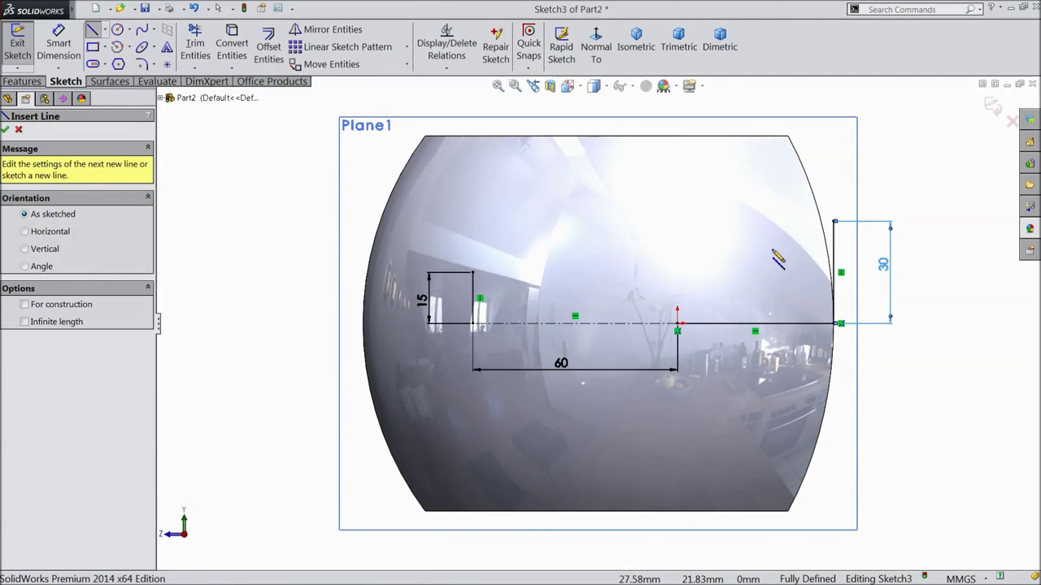
pyautogui.click(834, 221)
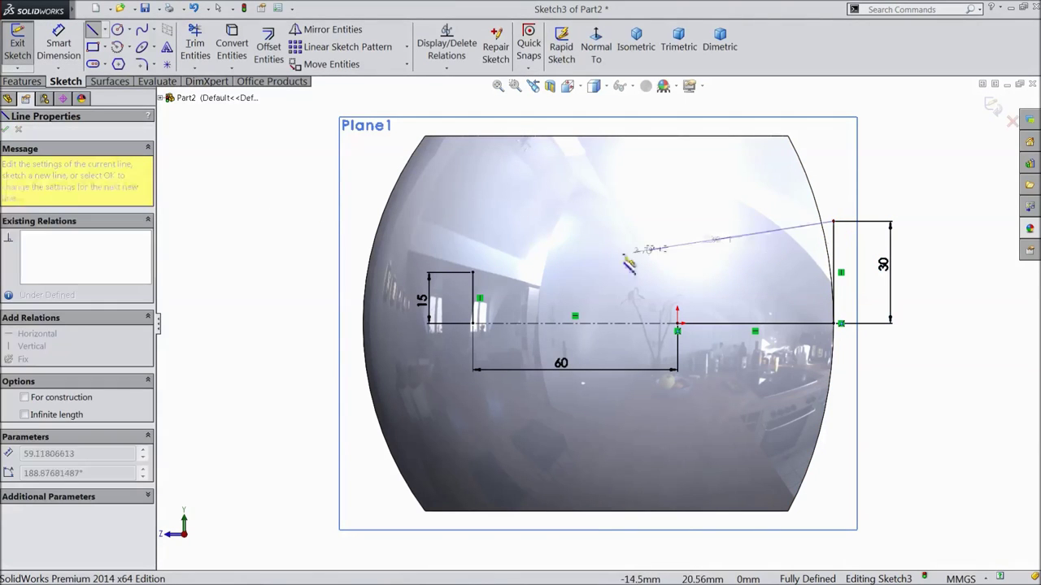
pyautogui.click(473, 273)
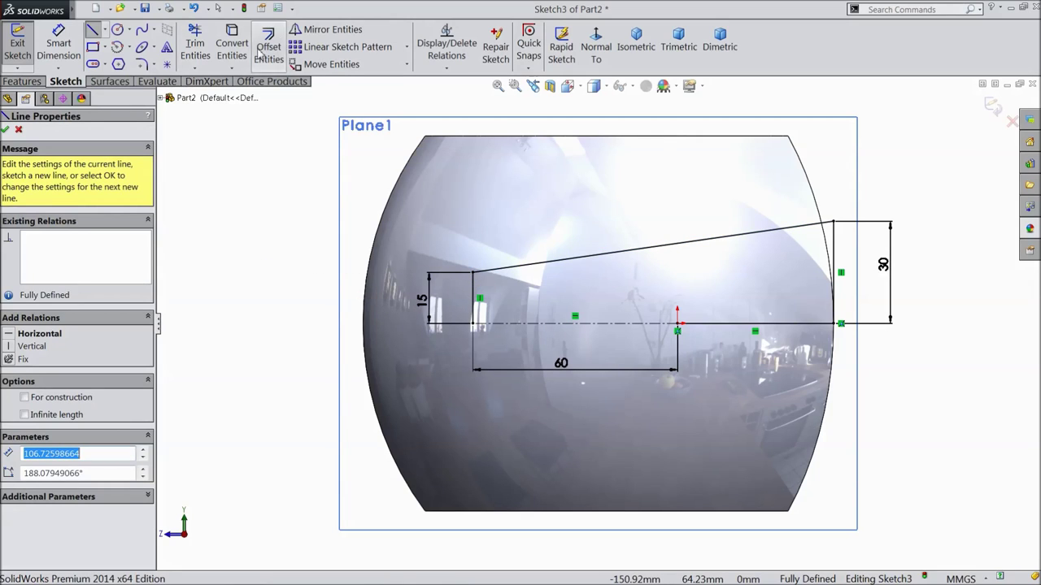
# Mirror the sloping line and both vertical lines about the centerline, and convert the solid horizontal line from the origin to construction geometry
pyautogui.click(325, 29)
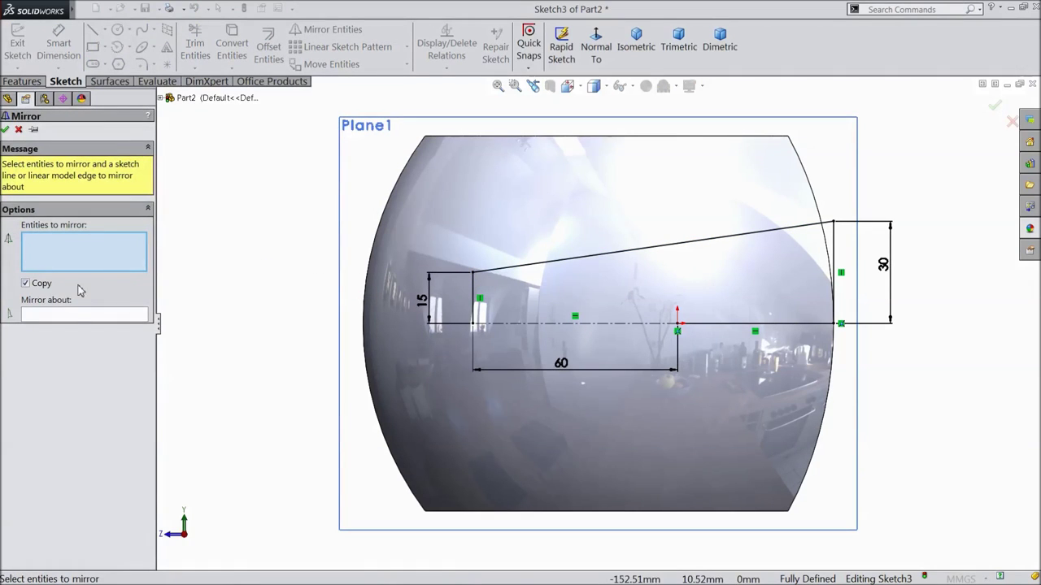
pyautogui.click(476, 301)
pyautogui.click(552, 262)
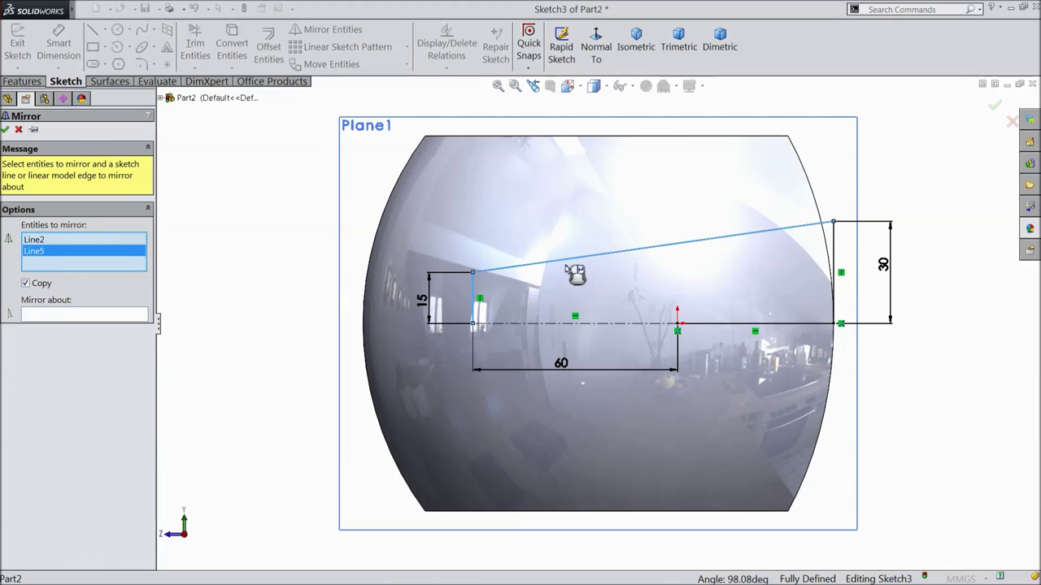
pyautogui.click(835, 258)
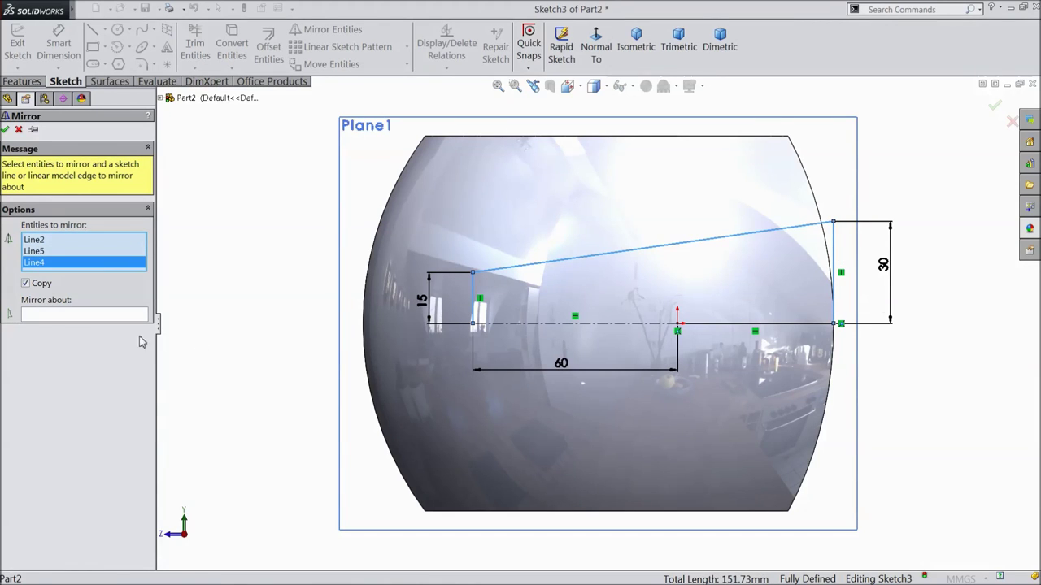
pyautogui.click(106, 315)
pyautogui.click(594, 325)
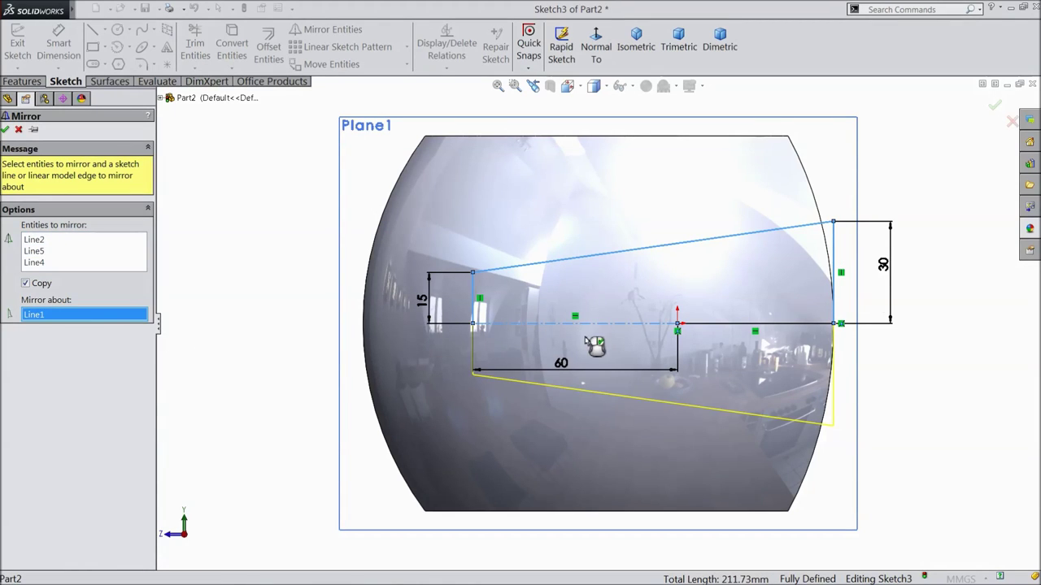
pyautogui.click(5, 129)
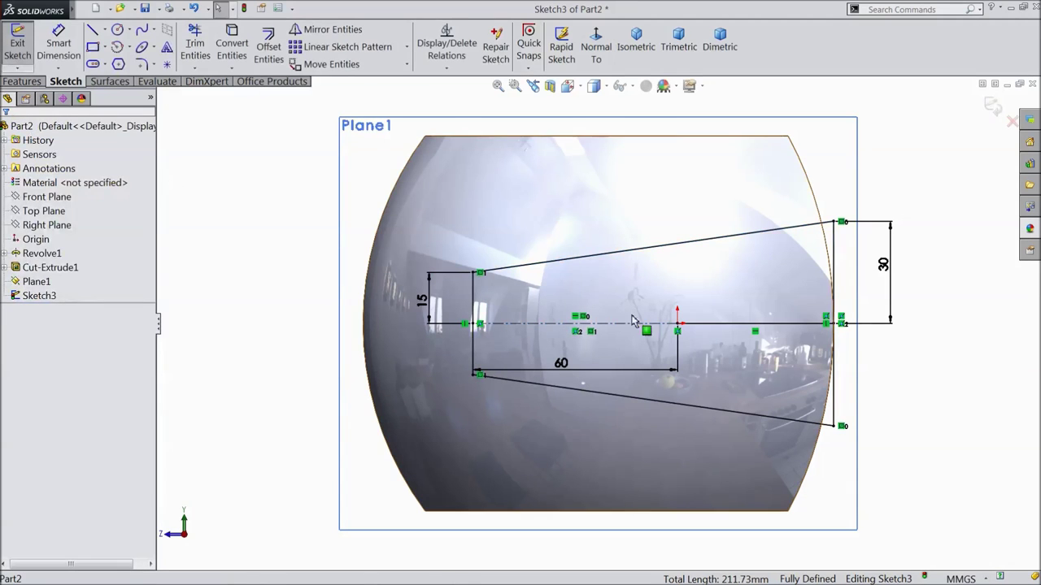
pyautogui.click(729, 317)
pyautogui.press('Escape')
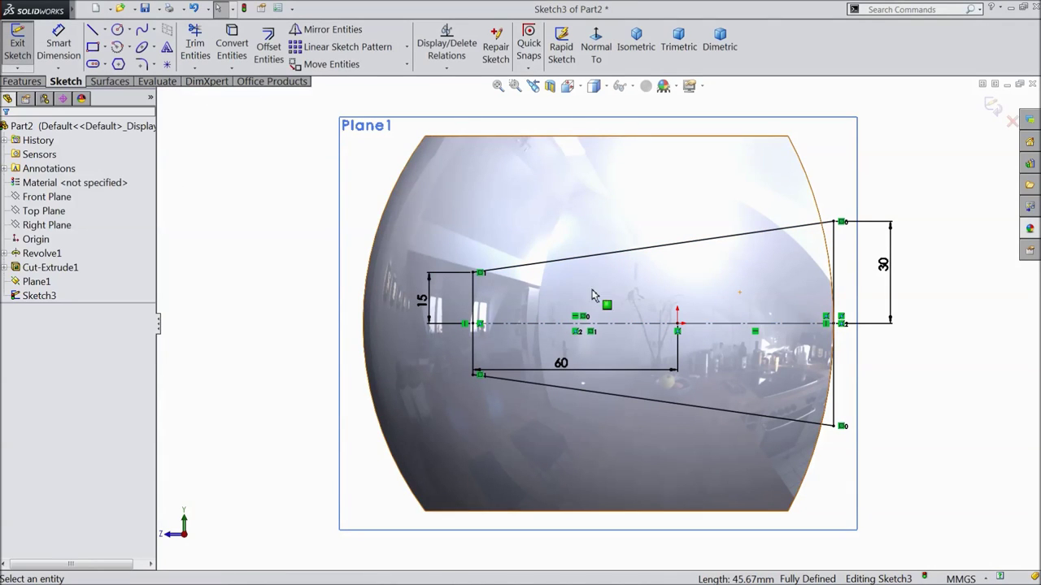
# Cut the closed tapered profile through the rounded solid with an Extruded Cut set to Through All
pyautogui.click(21, 81)
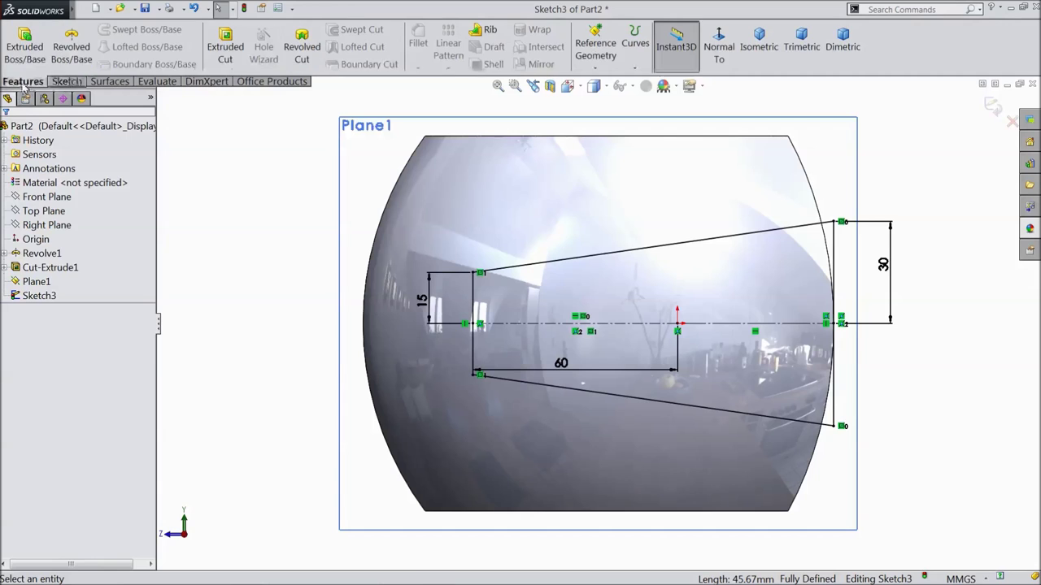
pyautogui.click(225, 46)
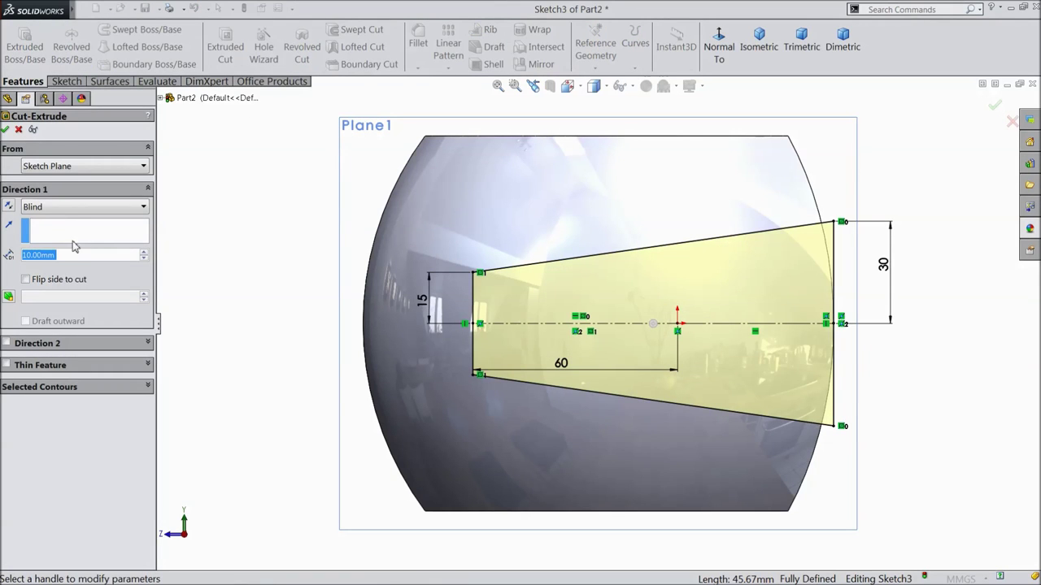
pyautogui.click(67, 208)
pyautogui.click(75, 232)
pyautogui.moveTo(246, 265)
pyautogui.mouseDown(button='middle')
pyautogui.moveTo(267, 155)
pyautogui.moveTo(269, 228)
pyautogui.moveTo(325, 304)
pyautogui.moveTo(338, 191)
pyautogui.moveTo(325, 230)
pyautogui.moveTo(281, 235)
pyautogui.moveTo(255, 265)
pyautogui.mouseUp(button='middle')
pyautogui.press('f')
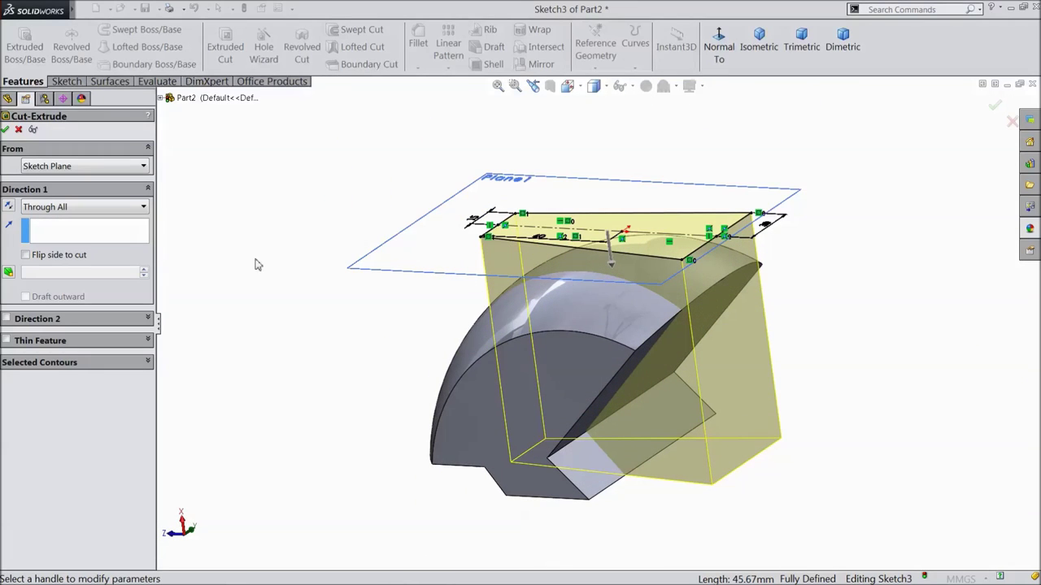
pyautogui.click(5, 130)
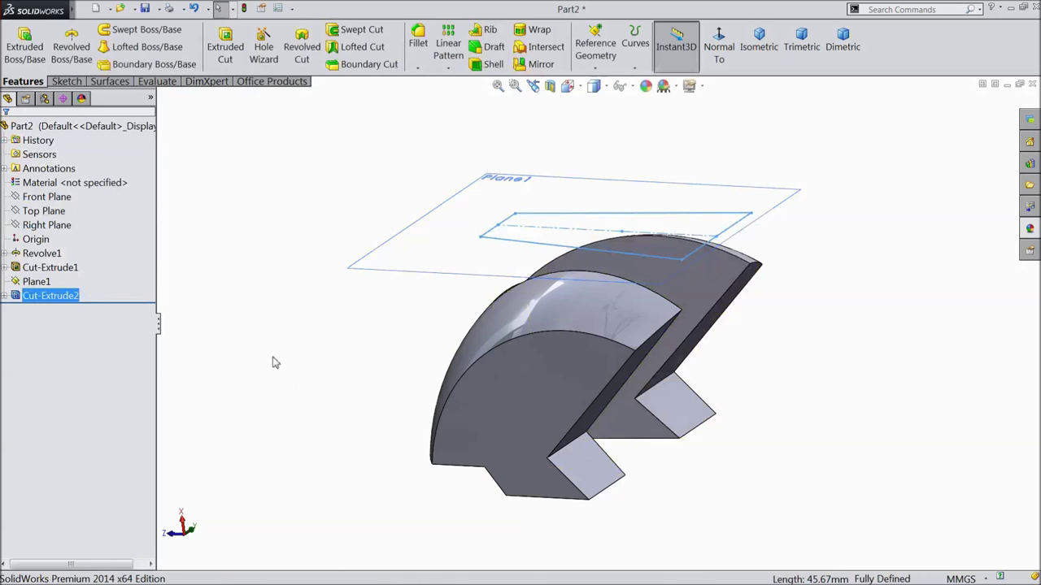
# Chamfer the curved bottom edge of the rounded surface with a distance of 5 mm at 45 degrees
pyautogui.moveTo(294, 343)
pyautogui.mouseDown(button='middle')
pyautogui.moveTo(304, 365)
pyautogui.moveTo(430, 379)
pyautogui.moveTo(401, 420)
pyautogui.moveTo(389, 416)
pyautogui.moveTo(421, 411)
pyautogui.moveTo(301, 344)
pyautogui.moveTo(346, 365)
pyautogui.moveTo(380, 362)
pyautogui.moveTo(404, 337)
pyautogui.mouseUp(button='middle')
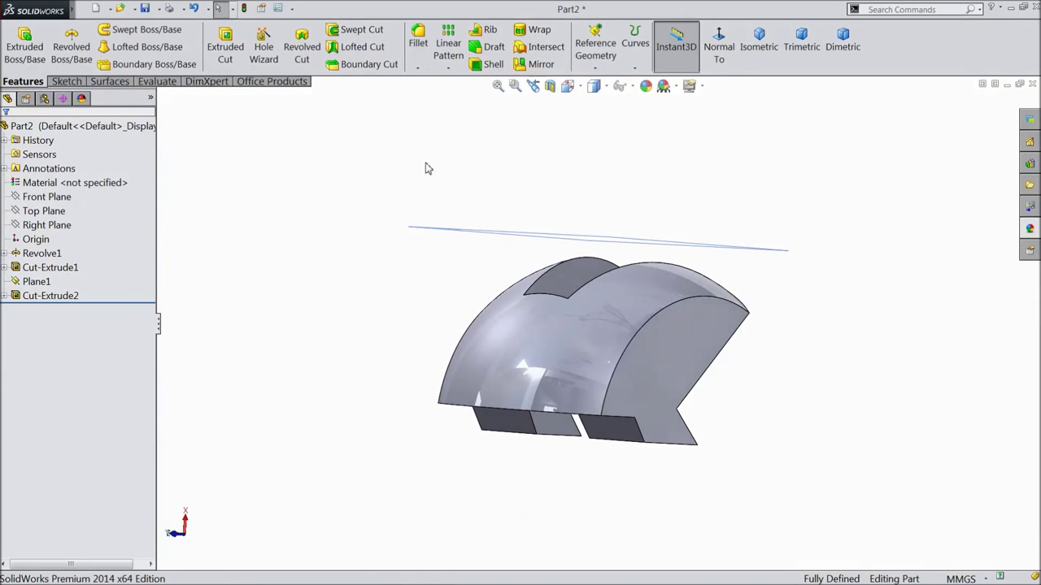
pyautogui.click(418, 69)
pyautogui.click(433, 97)
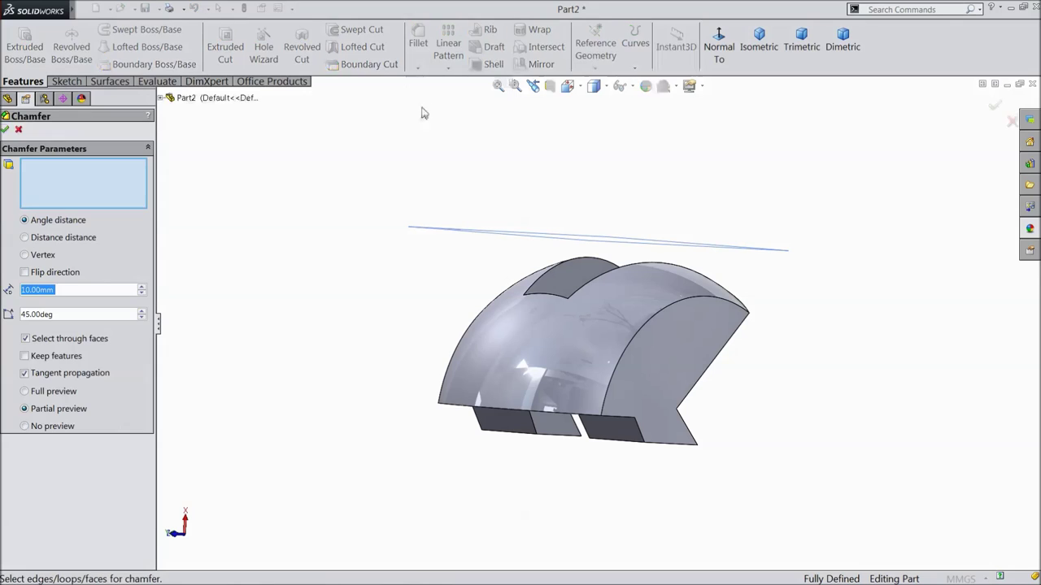
pyautogui.write('5')
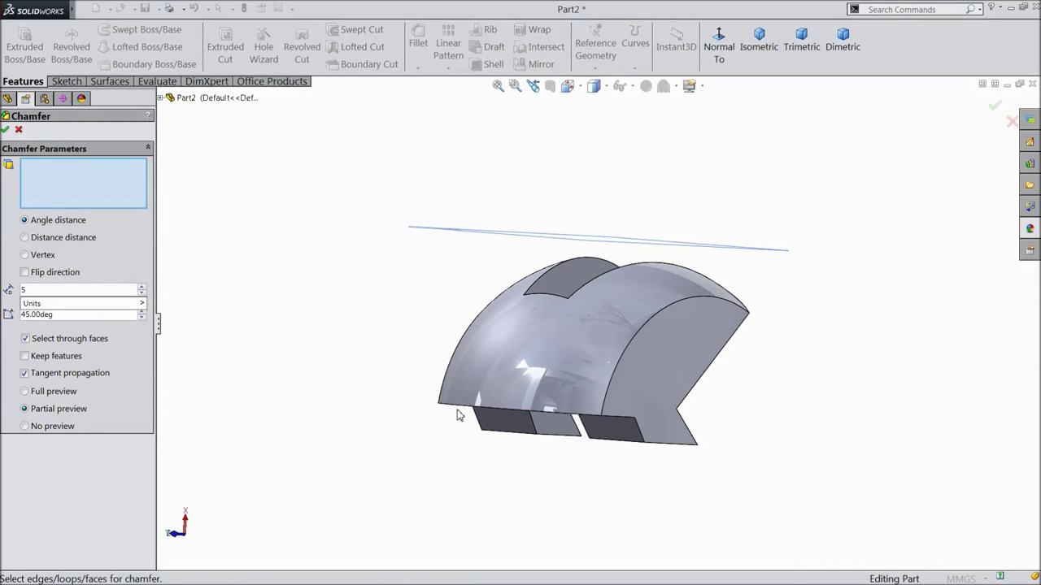
pyautogui.click(457, 412)
pyautogui.moveTo(383, 412); pyautogui.dragTo(349, 430, button='middle')
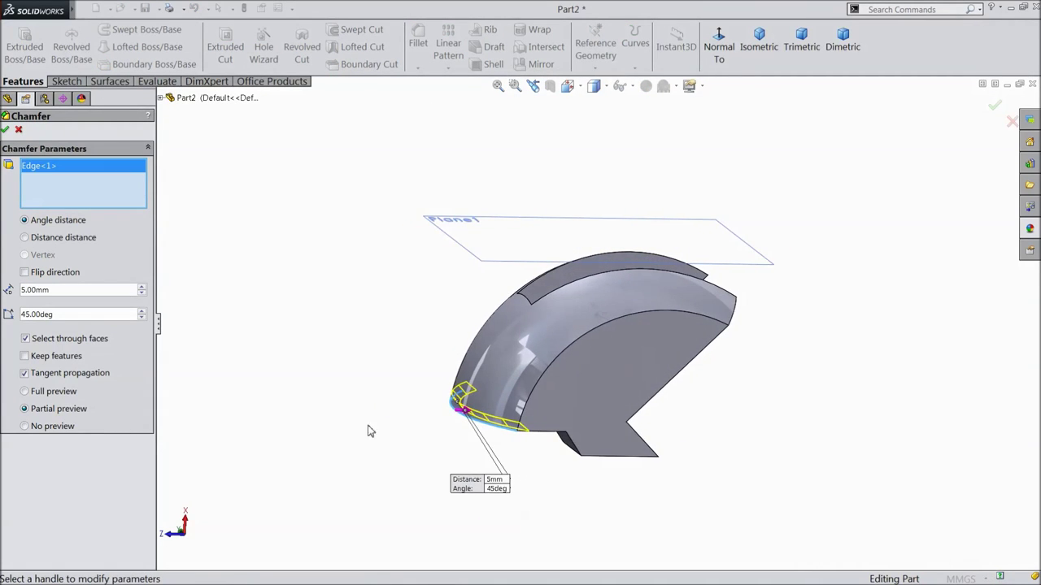
pyautogui.moveTo(530, 417); pyautogui.dragTo(404, 365, button='middle')
pyautogui.click(5, 129)
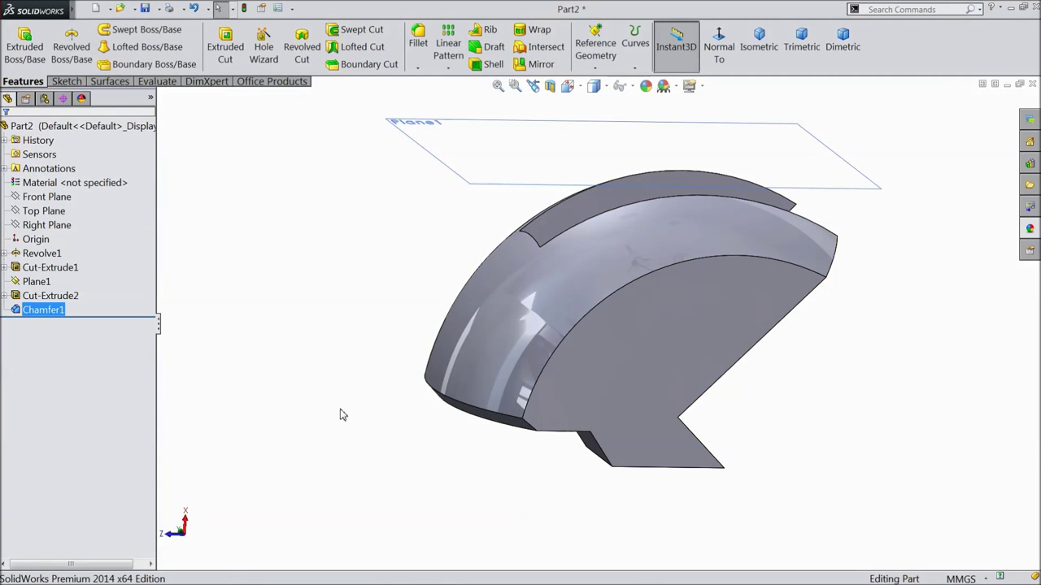
# Shell the part to a 2 mm wall, removing the bottom, slot, notch, leg and sloping end faces so the dome and outer sides remain
pyautogui.moveTo(341, 416); pyautogui.dragTo(281, 302, button='middle')
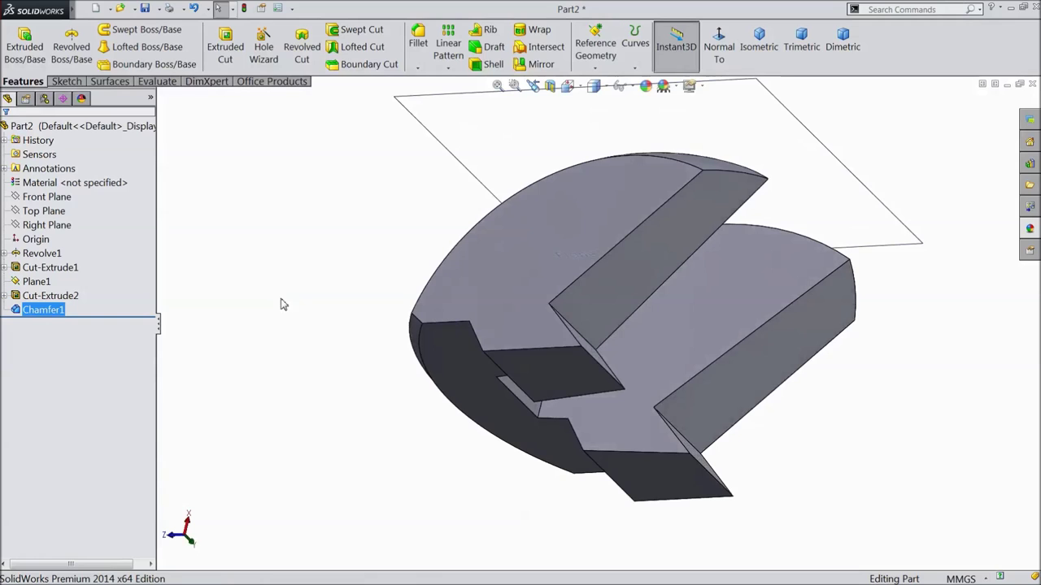
pyautogui.click(484, 66)
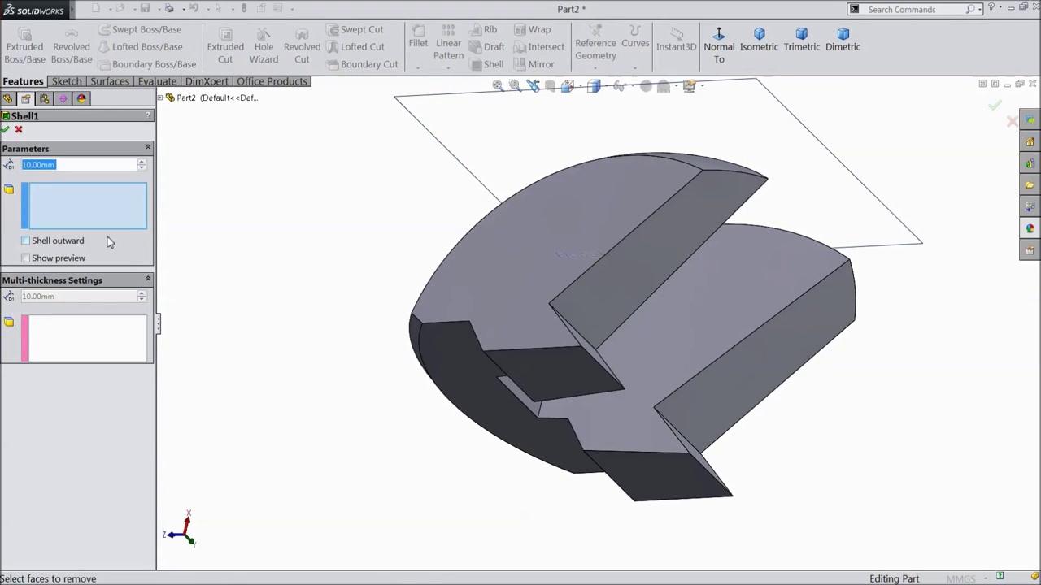
pyautogui.write('2')
pyautogui.moveTo(328, 418); pyautogui.dragTo(353, 363, button='middle')
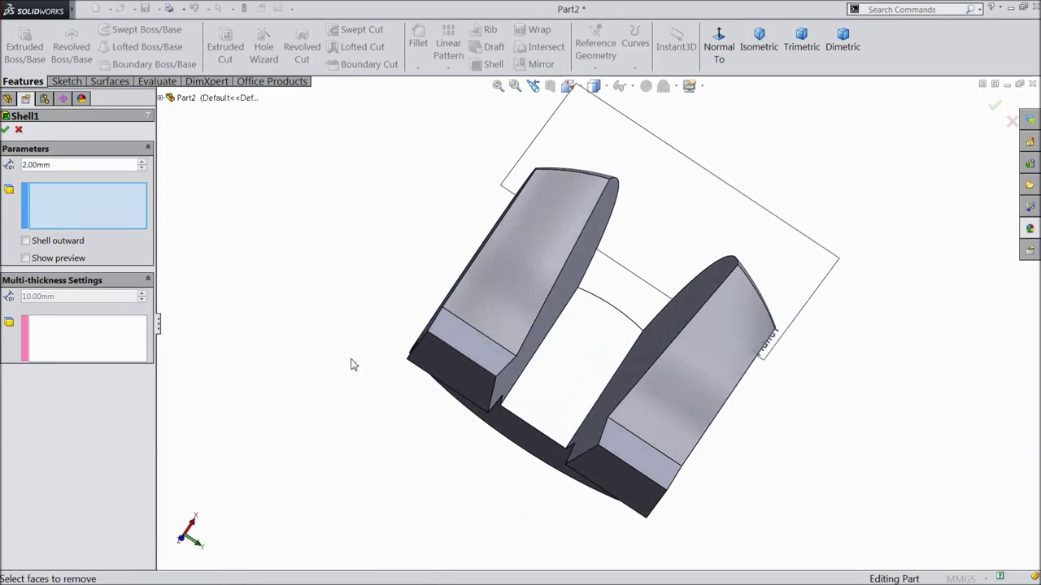
pyautogui.click(476, 300)
pyautogui.click(474, 353)
pyautogui.click(474, 382)
pyautogui.click(510, 369)
pyautogui.click(594, 411)
pyautogui.click(635, 419)
pyautogui.click(659, 418)
pyautogui.click(644, 456)
pyautogui.click(615, 482)
pyautogui.moveTo(452, 511); pyautogui.dragTo(484, 384, button='middle')
pyautogui.click(489, 411)
pyautogui.click(504, 366)
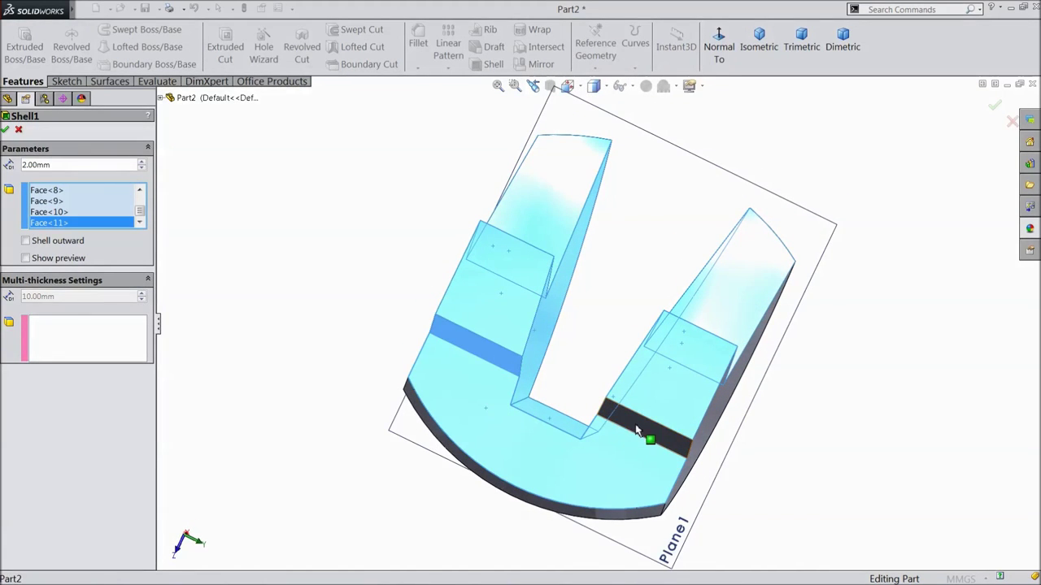
pyautogui.click(636, 431)
pyautogui.hotkey('ctrl', 'shift', 'z')
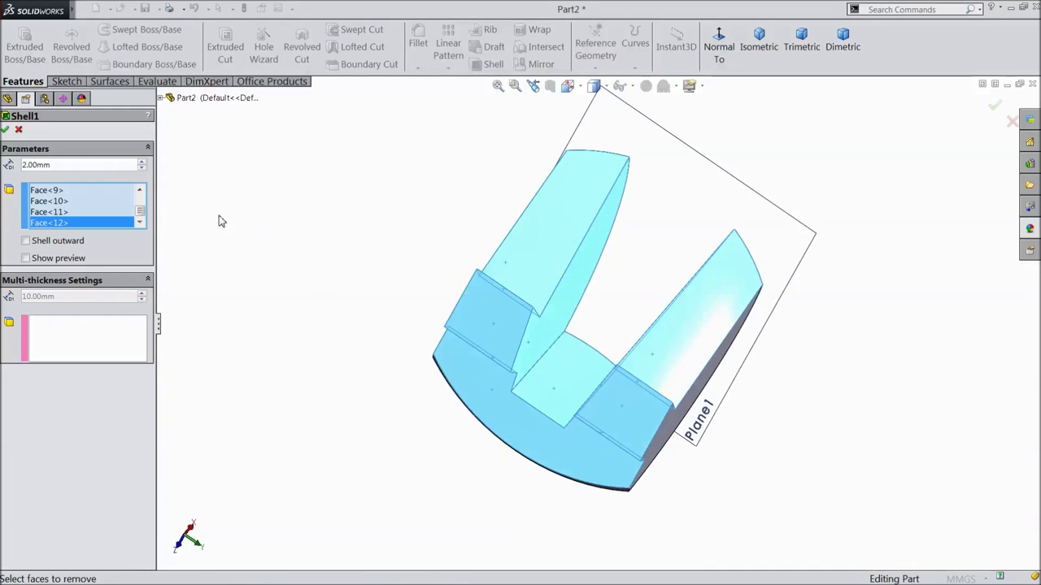
pyautogui.click(5, 130)
# Sketch on the flat outer side face a sloping line about 27 mm long running outward from the corner beside the chamfer
pyautogui.moveTo(376, 263); pyautogui.dragTo(450, 399, button='middle')
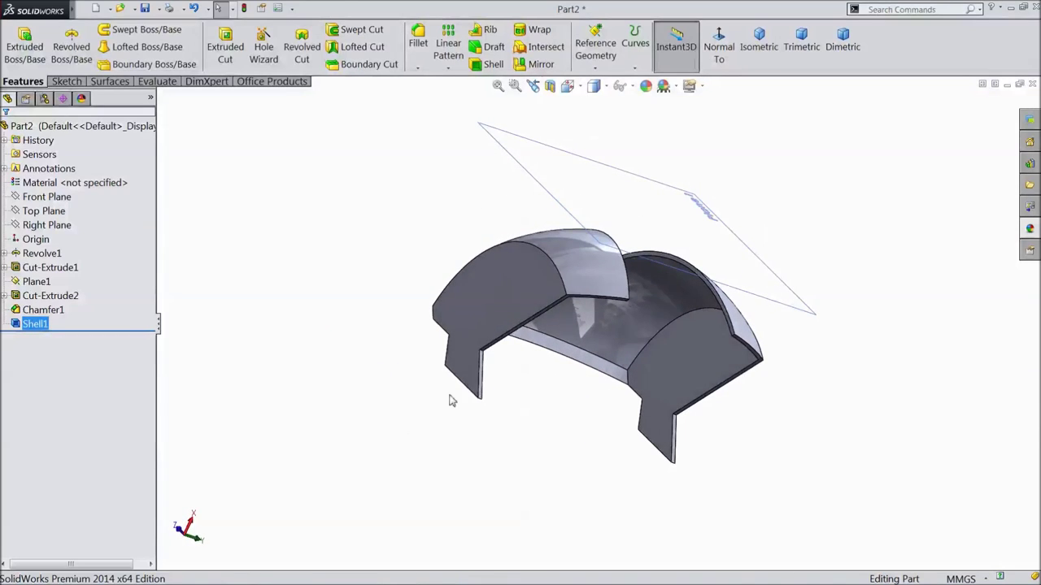
pyautogui.click(480, 317)
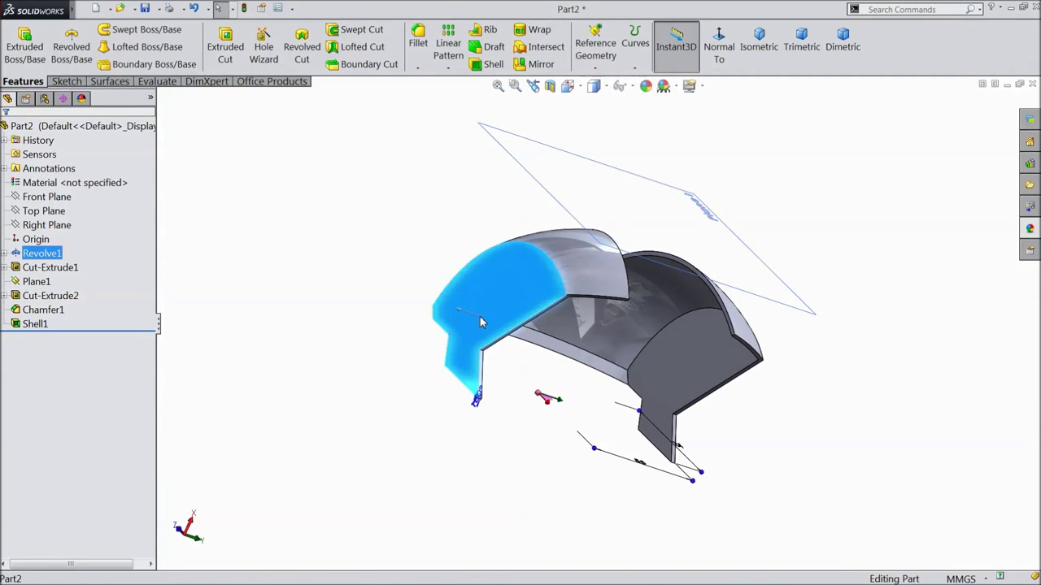
pyautogui.click(523, 291)
pyautogui.click(596, 51)
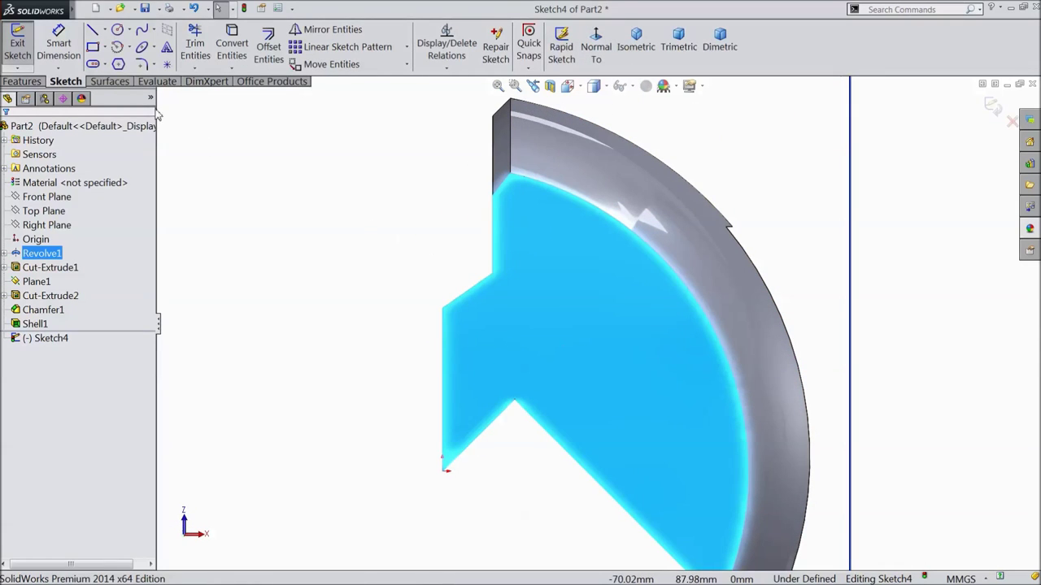
pyautogui.click(94, 32)
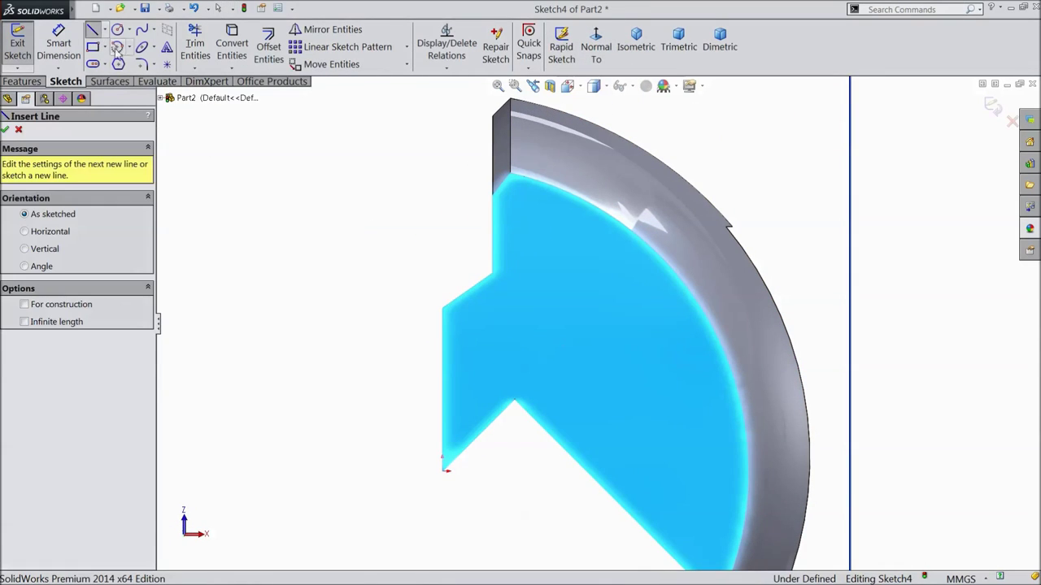
pyautogui.click(493, 196)
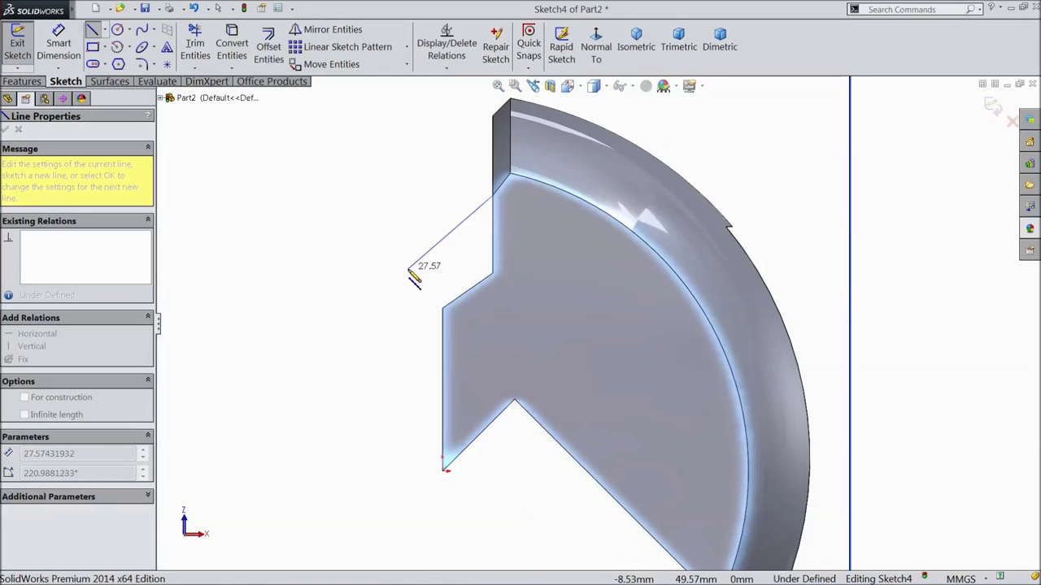
pyautogui.click(408, 268)
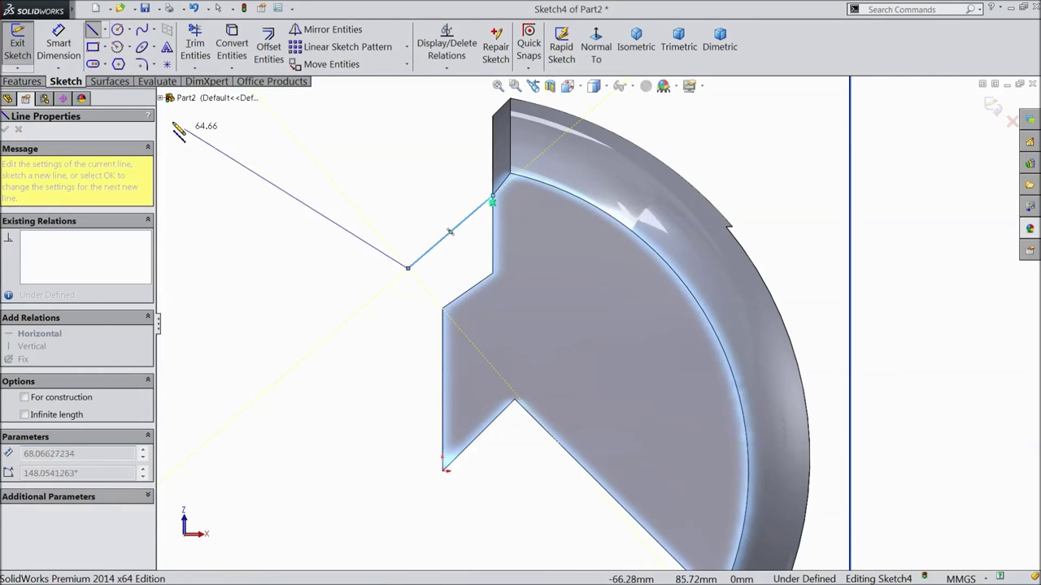
# Dimension the angle between the sloping line and the adjacent vertical model edge to 45 degrees
pyautogui.click(58, 41)
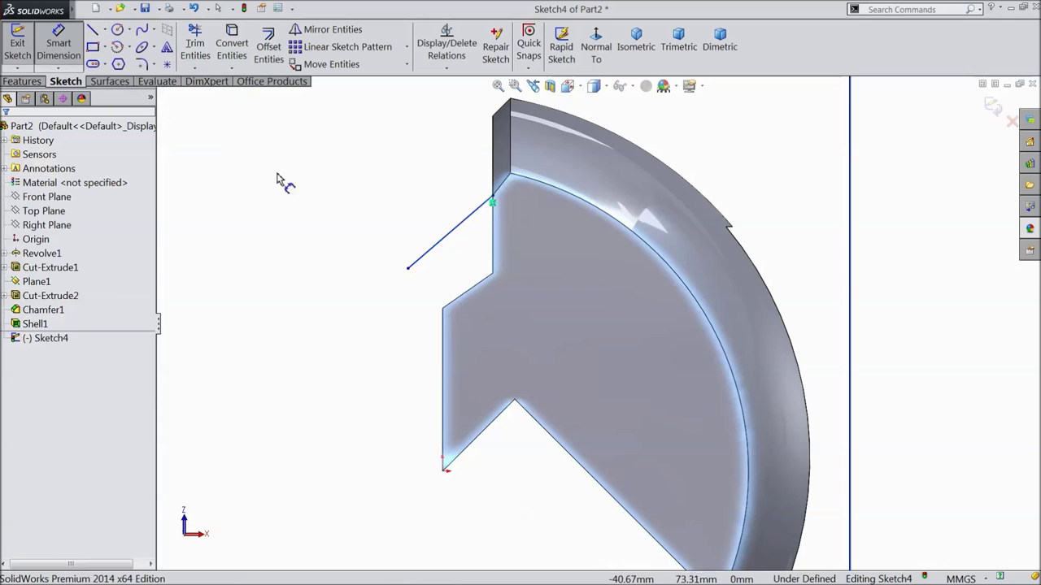
pyautogui.click(493, 234)
pyautogui.click(474, 213)
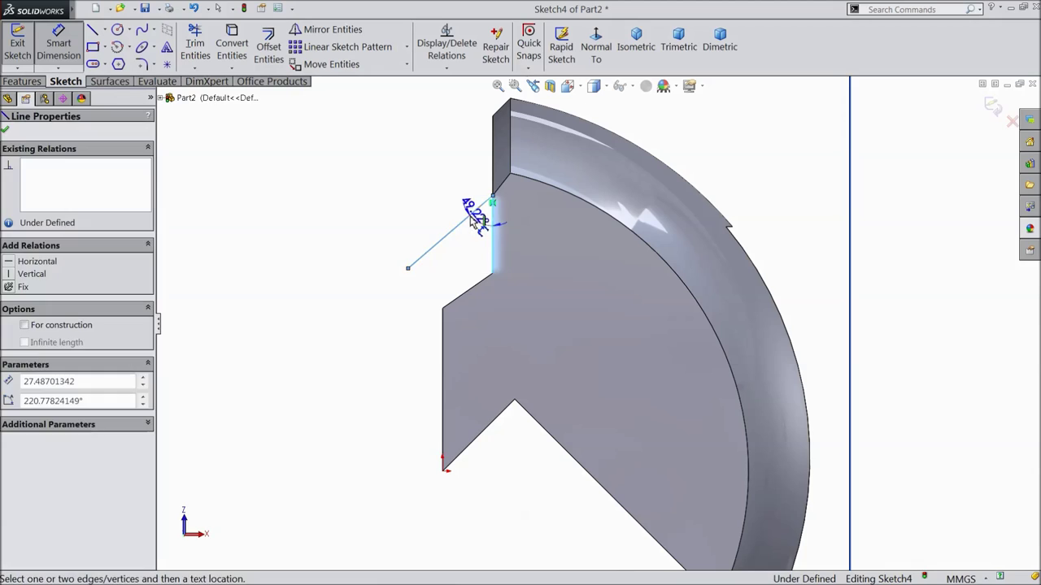
pyautogui.click(487, 236)
pyautogui.write('45')
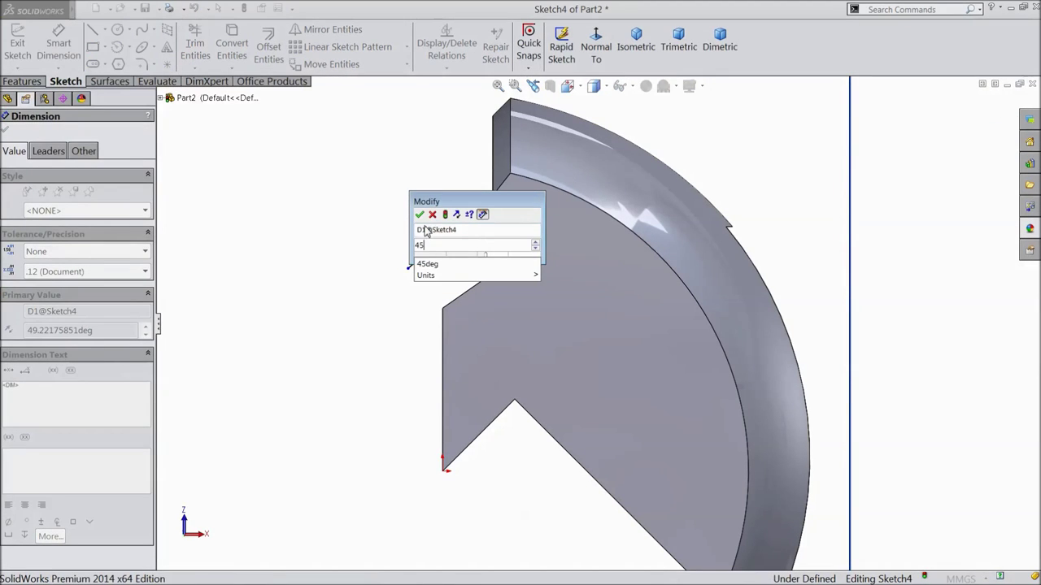
pyautogui.press('Return')
pyautogui.press('Return')
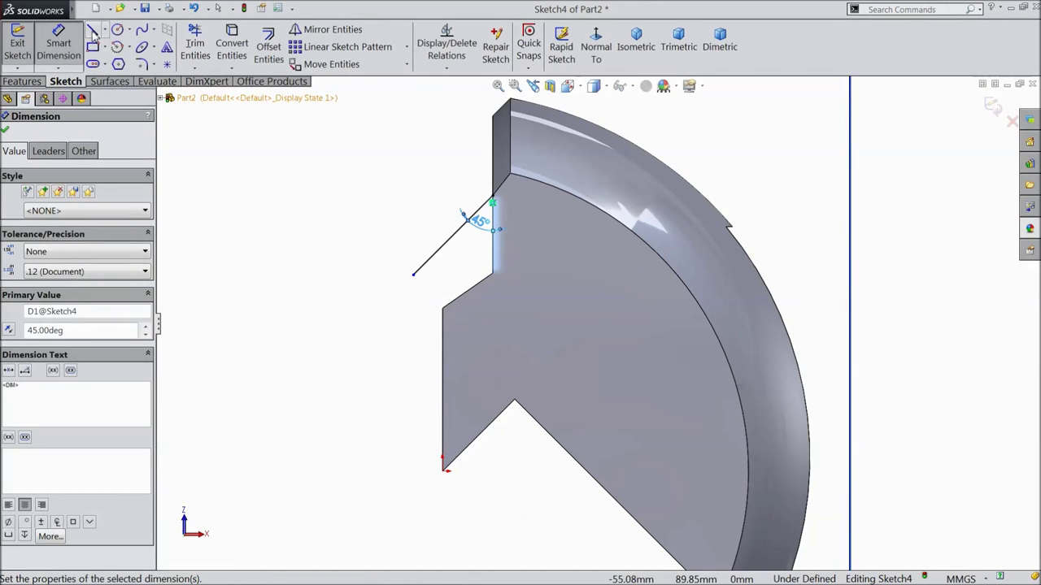
# Draw a vertical line about 24.5 mm long from the leg's outer corner across the sloping line, and trim both overhanging ends
pyautogui.click(93, 30)
pyautogui.click(442, 309)
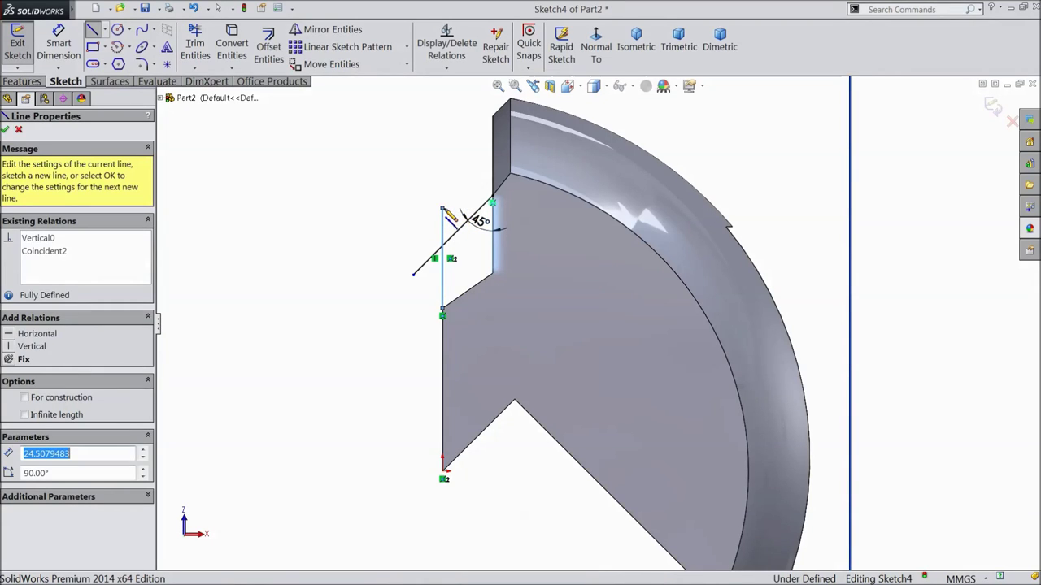
pyautogui.click(443, 209)
pyautogui.press('Escape')
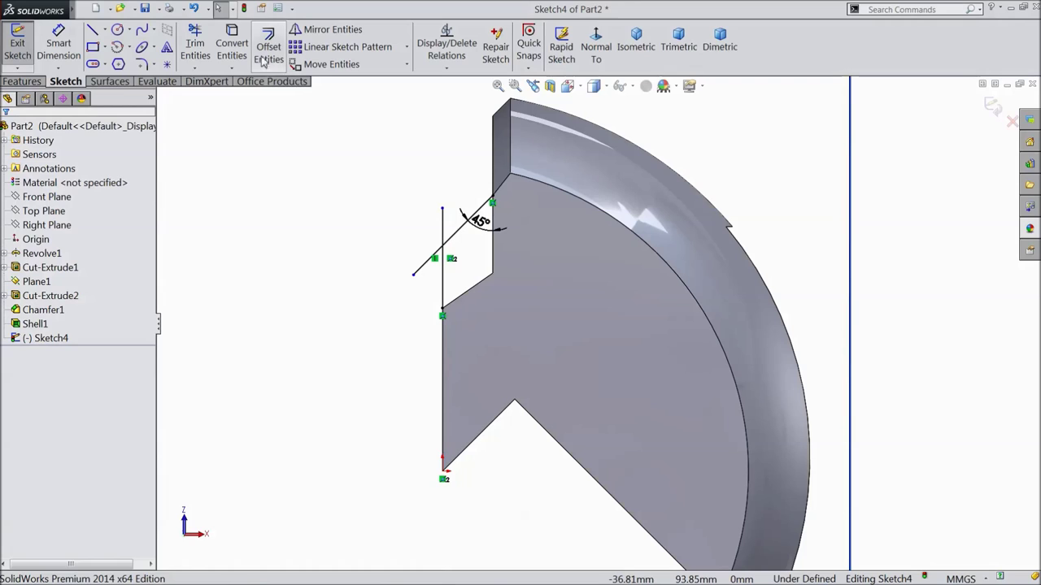
pyautogui.click(195, 46)
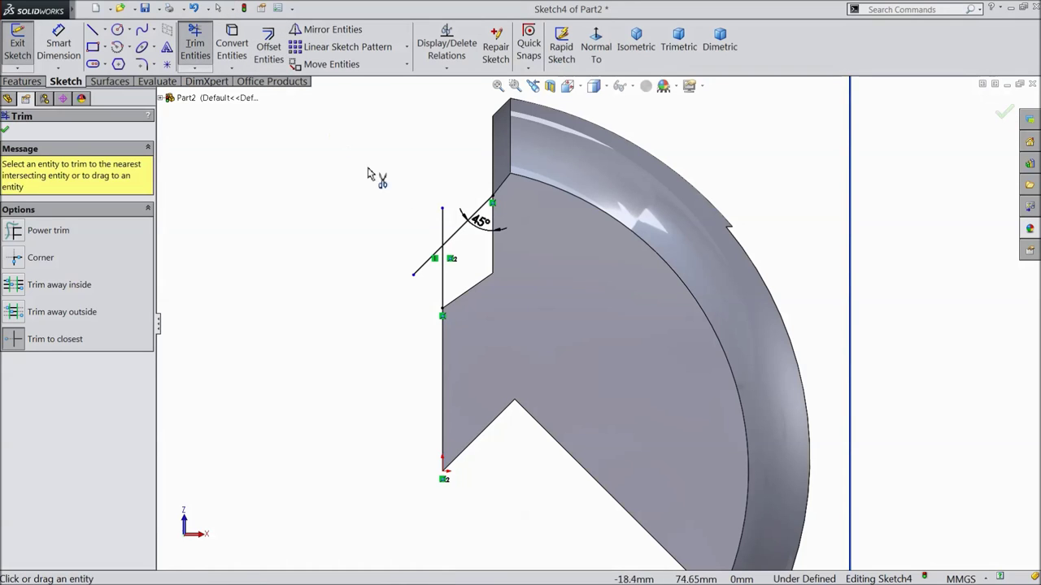
pyautogui.click(443, 234)
pyautogui.click(428, 258)
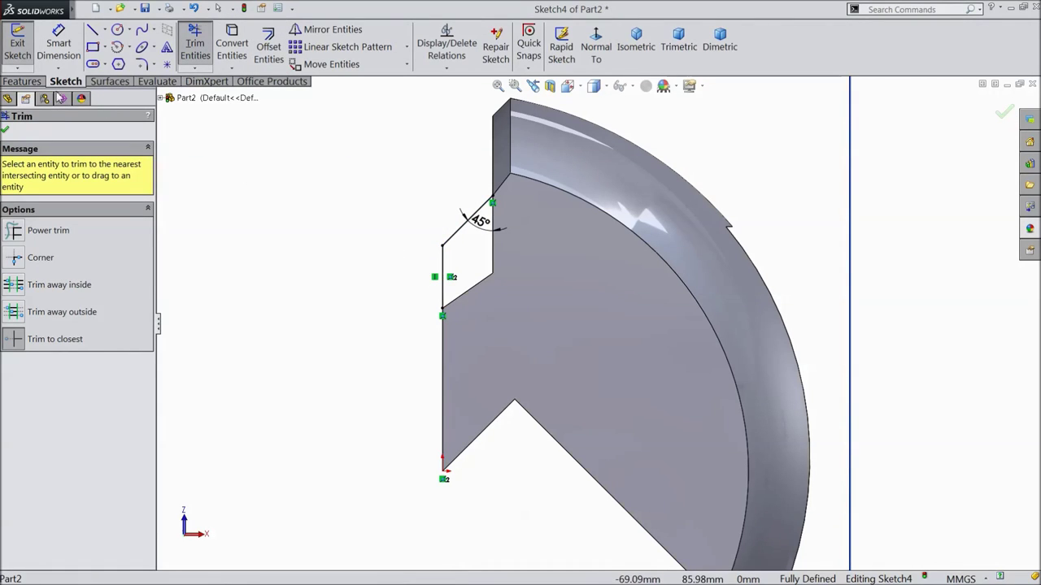
pyautogui.click(7, 131)
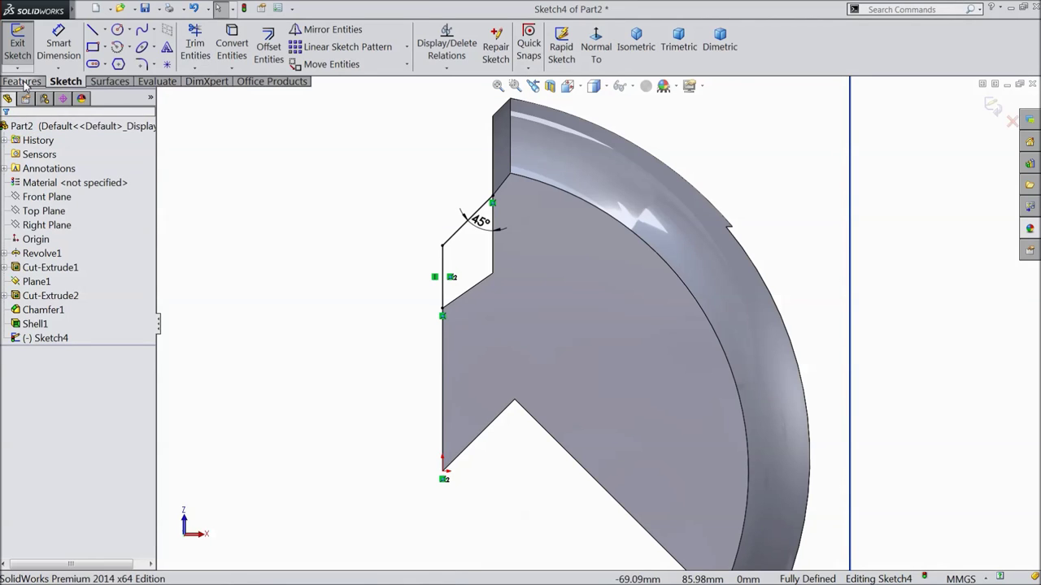
pyautogui.click(22, 83)
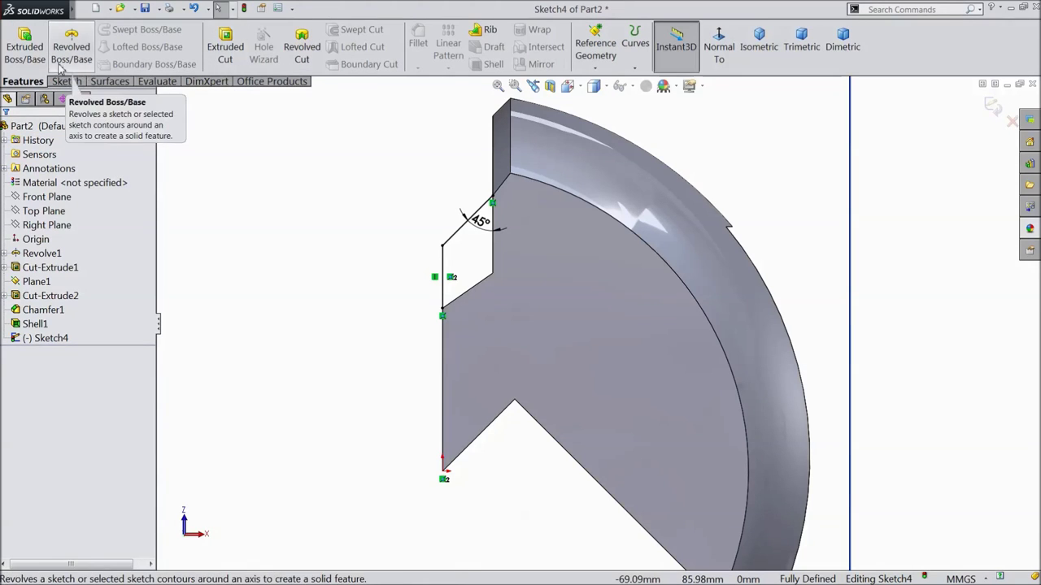
pyautogui.click(11, 62)
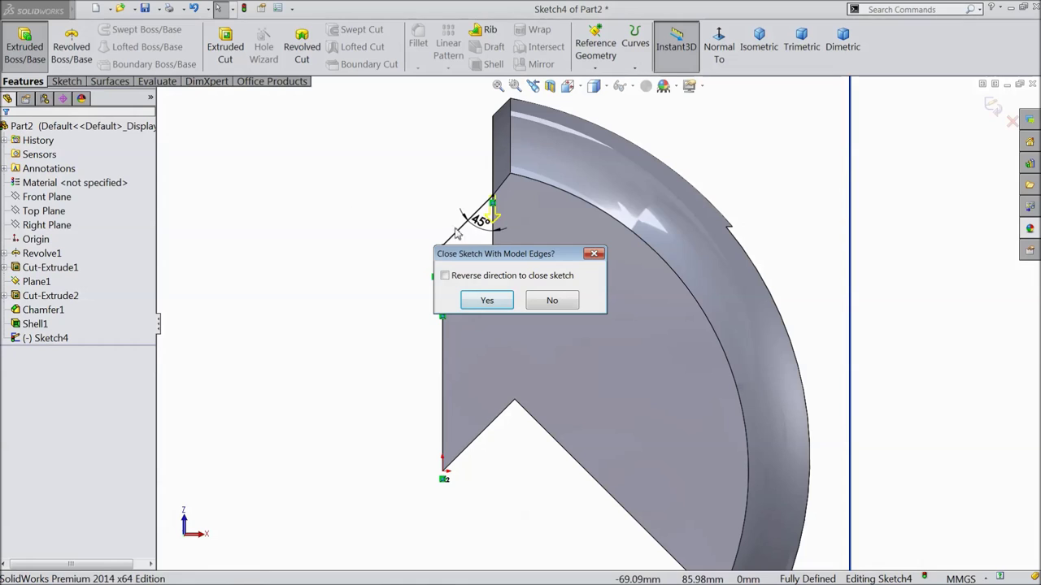
pyautogui.click(594, 255)
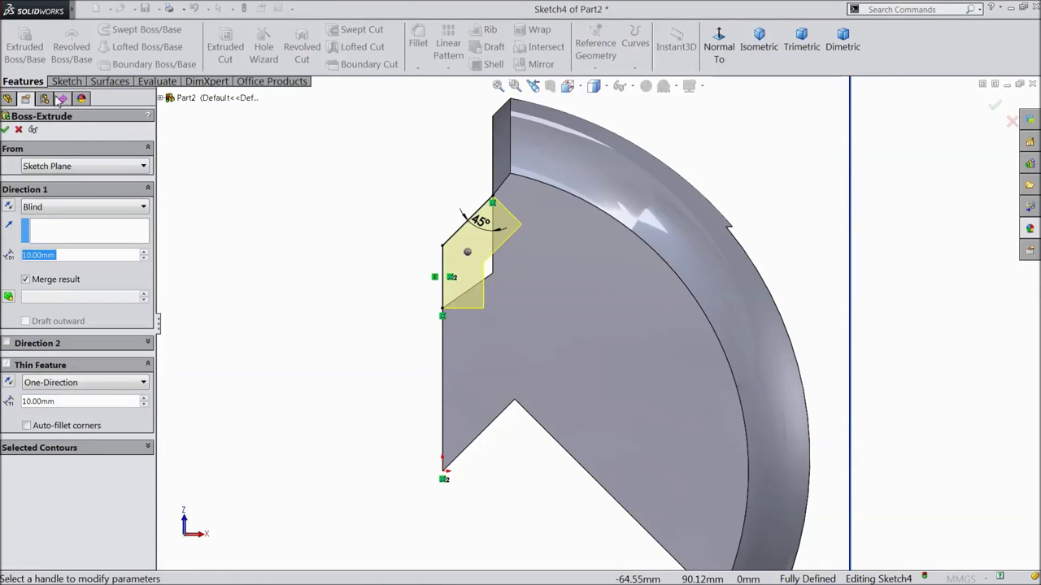
pyautogui.click(19, 131)
# Close the sketch profile with a line along the leg's slanted edge and a vertical line up to the sloping line's start
pyautogui.click(62, 84)
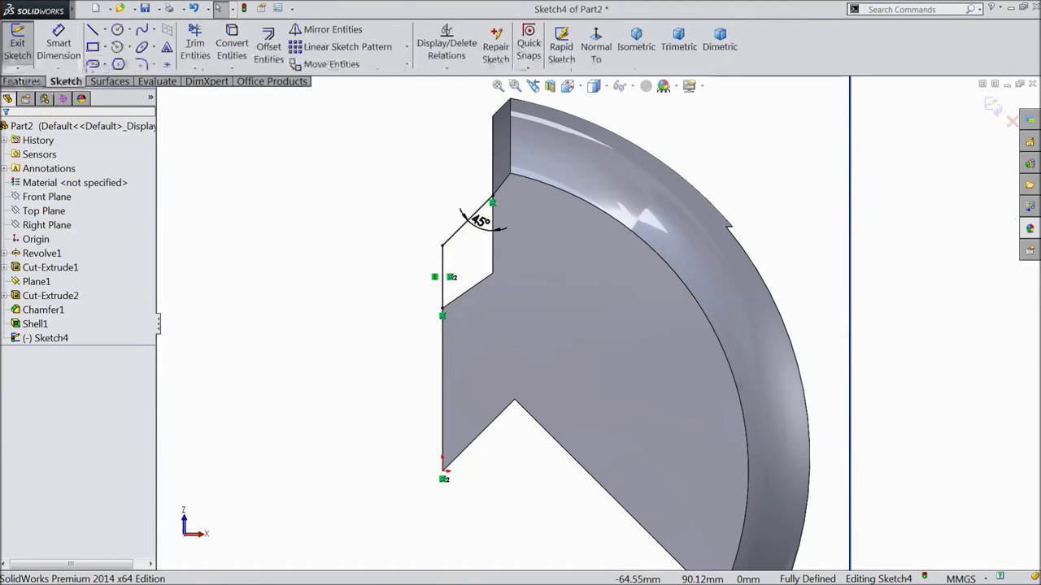
pyautogui.click(92, 32)
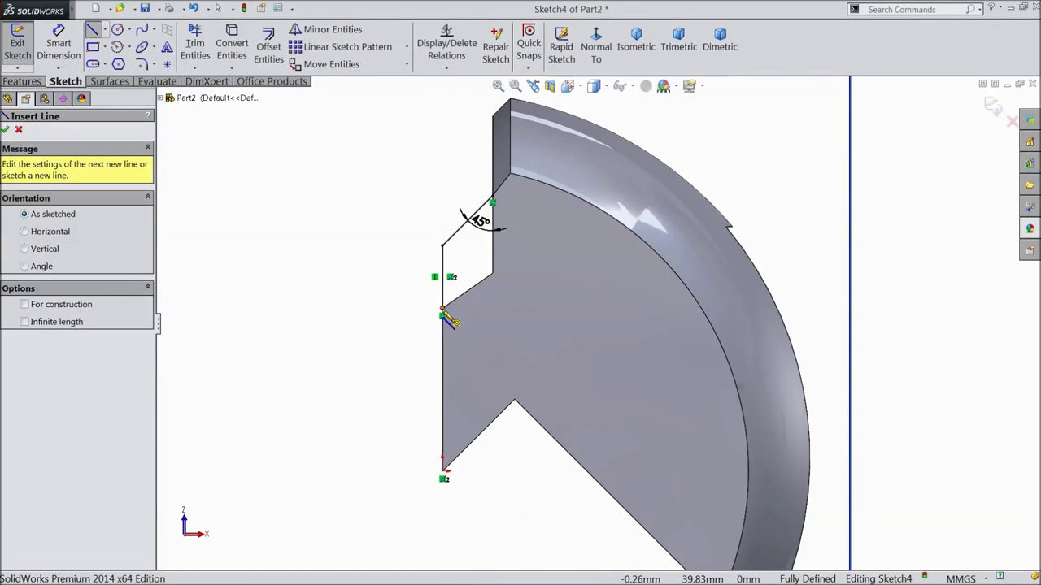
pyautogui.click(443, 315)
pyautogui.click(492, 280)
pyautogui.doubleClick(496, 234)
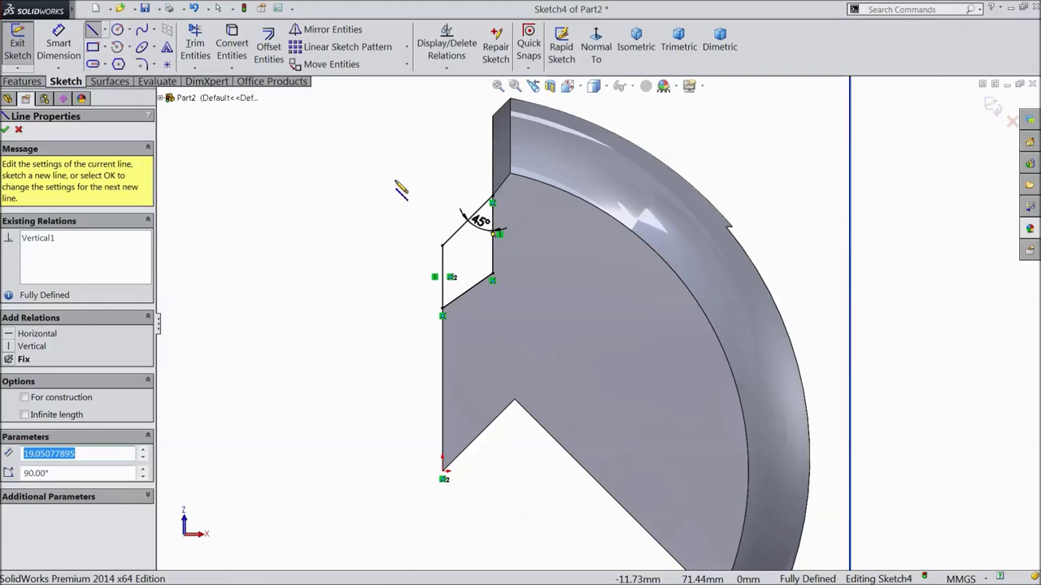
pyautogui.press('Escape')
# Extrude the closed profile as a 2 mm Blind boss in the reversed direction, merged with the side wall
pyautogui.click(21, 81)
pyautogui.click(24, 46)
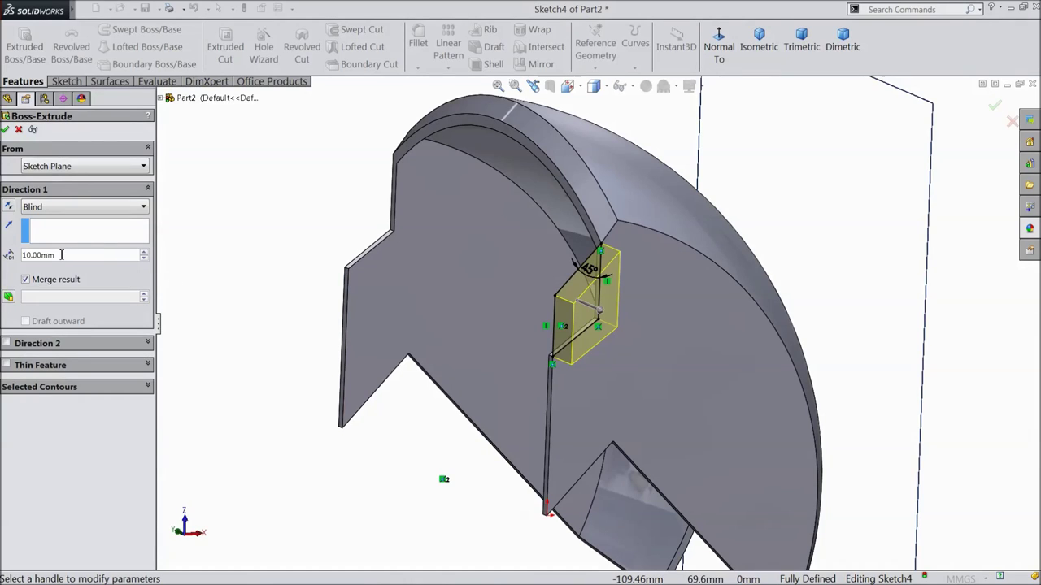
pyautogui.write('2')
pyautogui.press('Return')
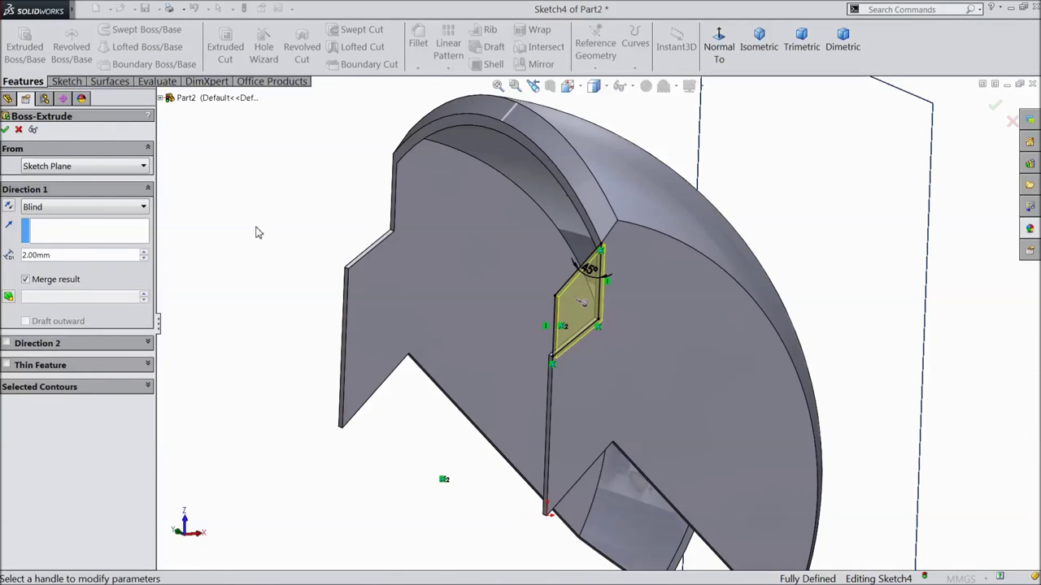
pyautogui.click(8, 209)
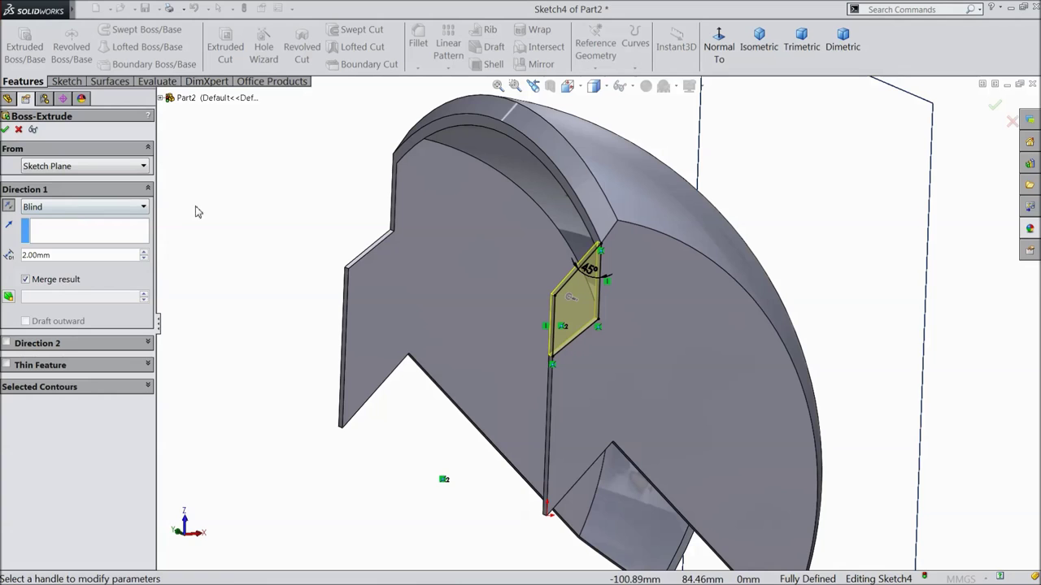
pyautogui.click(7, 130)
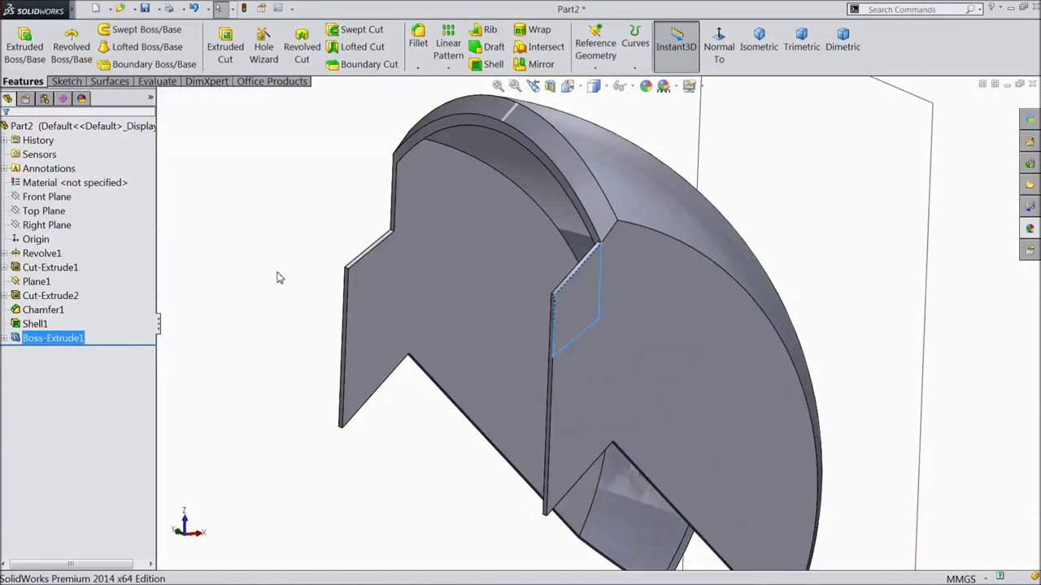
# Create a mid-plane reference plane halfway between the outer flat faces of the solid's two side walls
pyautogui.moveTo(290, 291); pyautogui.dragTo(283, 311, button='middle')
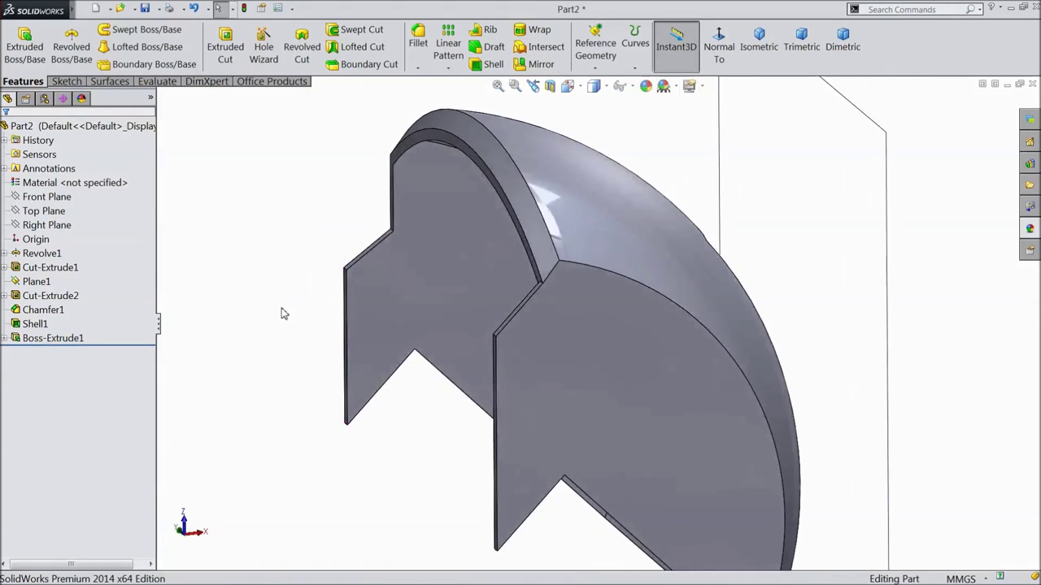
pyautogui.press('f')
pyautogui.click(718, 50)
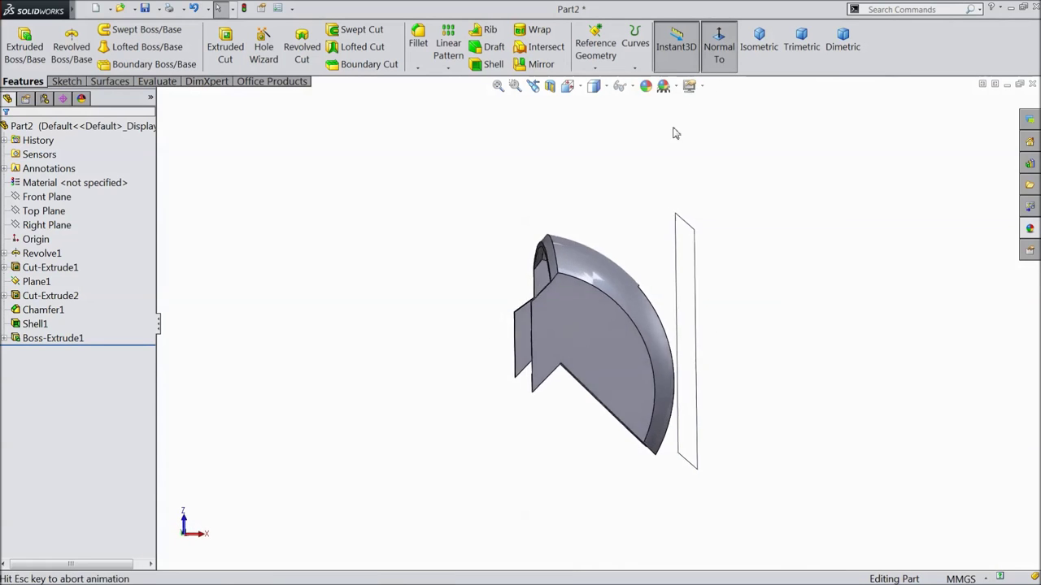
pyautogui.moveTo(428, 211); pyautogui.dragTo(581, 502, button='middle')
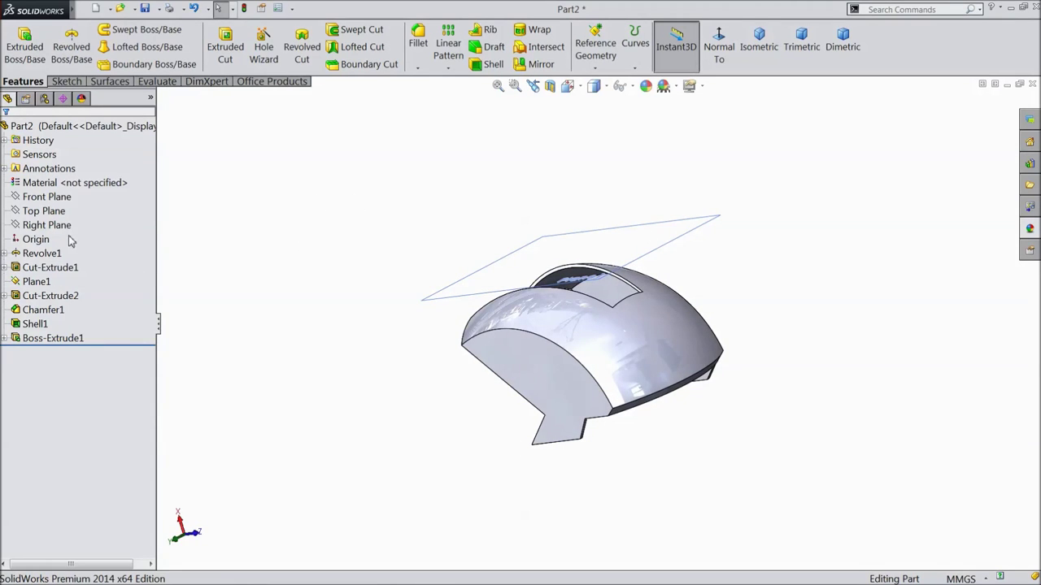
pyautogui.click(52, 212)
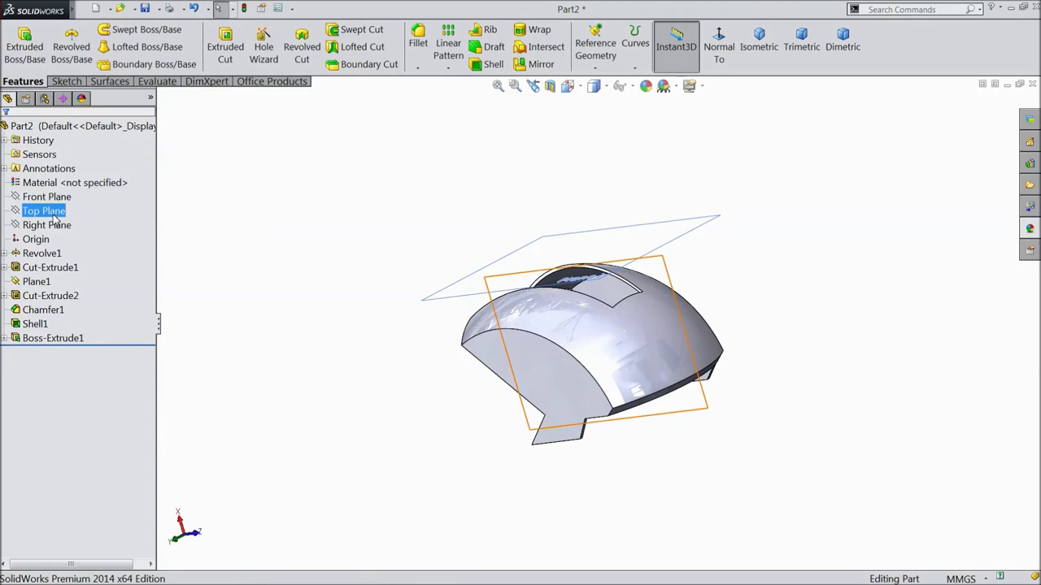
pyautogui.click(593, 62)
pyautogui.click(603, 83)
pyautogui.click(560, 372)
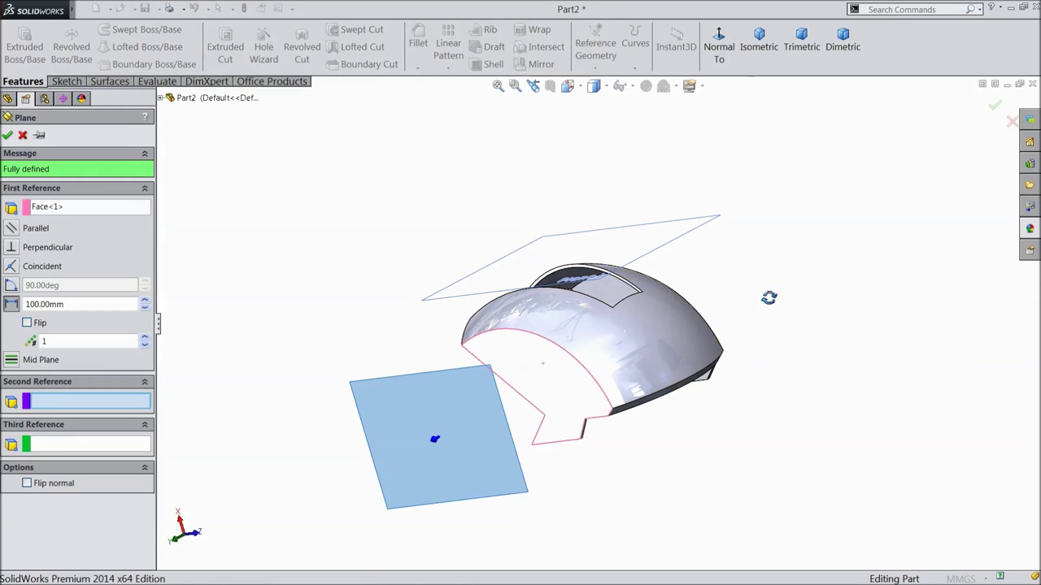
pyautogui.moveTo(772, 301); pyautogui.dragTo(662, 348, button='middle')
pyautogui.click(670, 332)
pyautogui.moveTo(736, 309); pyautogui.dragTo(683, 346, button='middle')
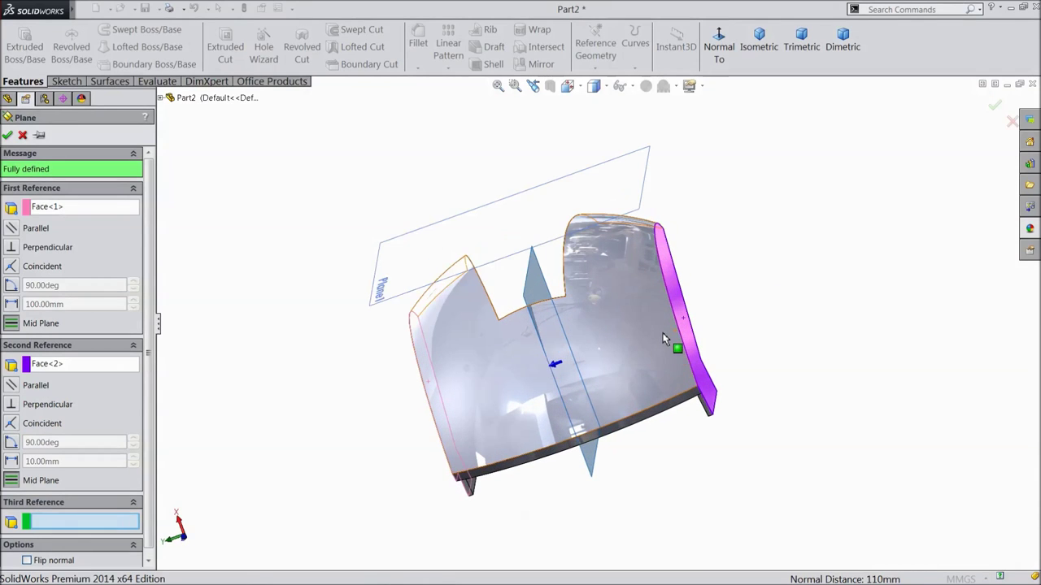
pyautogui.click(8, 135)
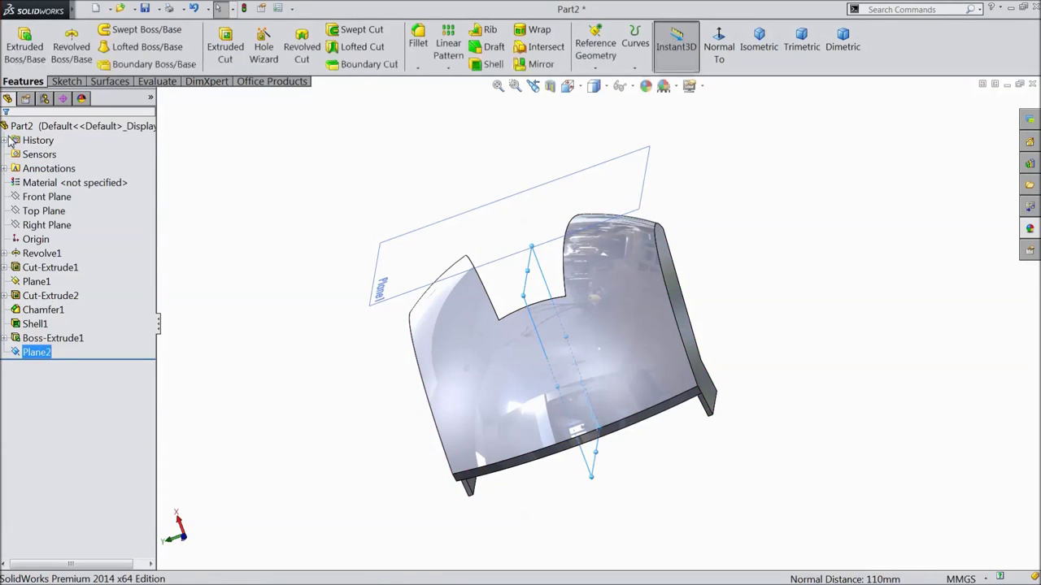
# Mirror Boss-Extrude1 about Plane2 to add the same material to the opposite side wall
pyautogui.keyDown('ctrl'); pyautogui.click(64, 343); pyautogui.keyUp('ctrl')
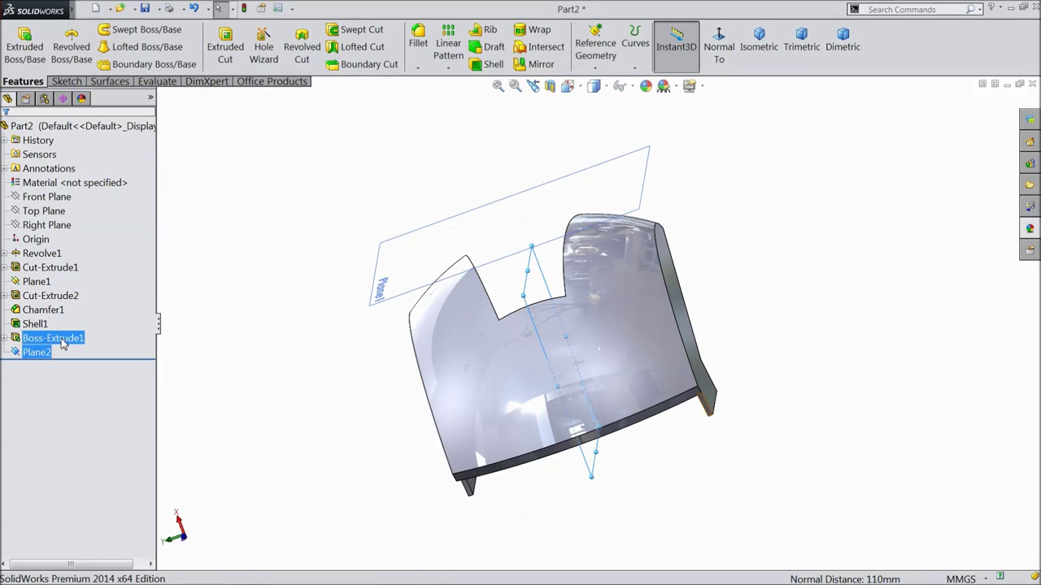
pyautogui.click(65, 342)
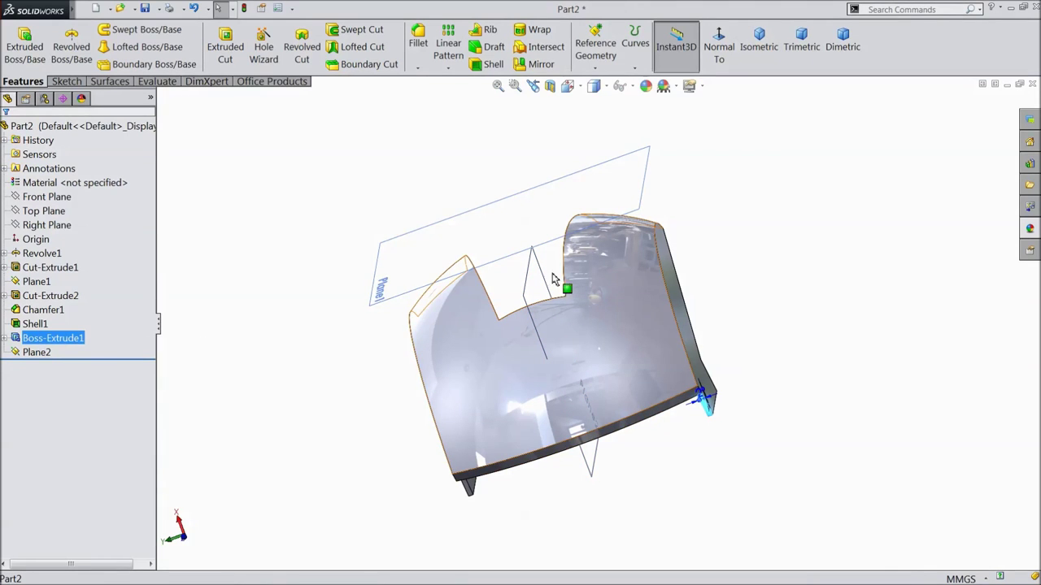
pyautogui.click(536, 63)
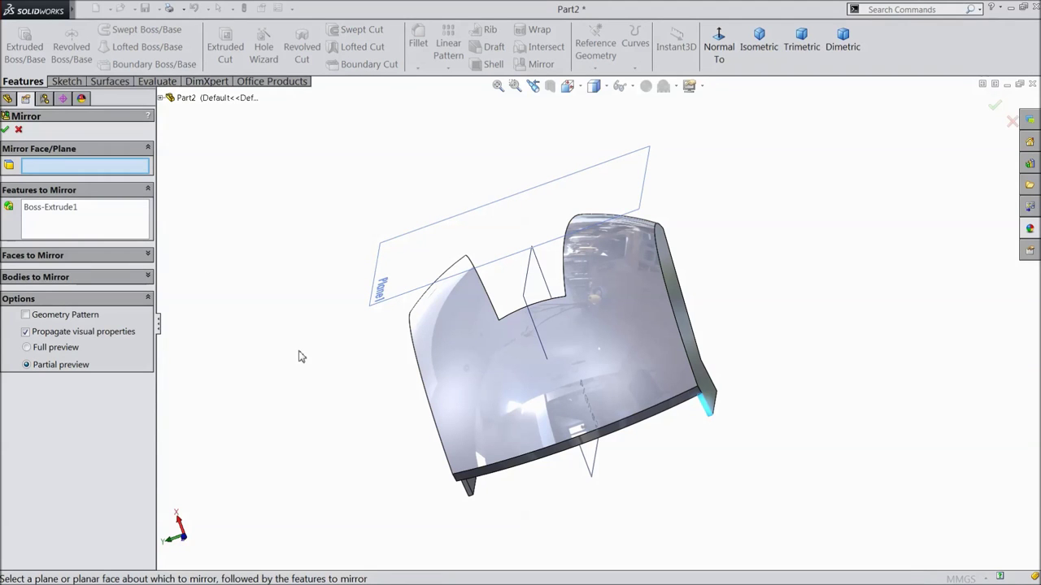
pyautogui.click(529, 300)
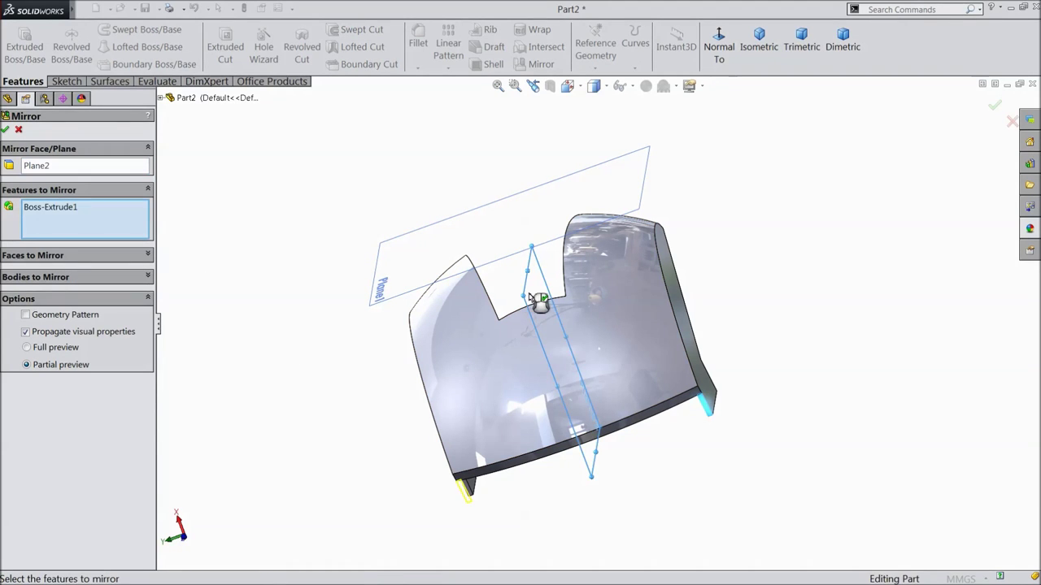
pyautogui.moveTo(330, 389); pyautogui.dragTo(415, 416, button='middle')
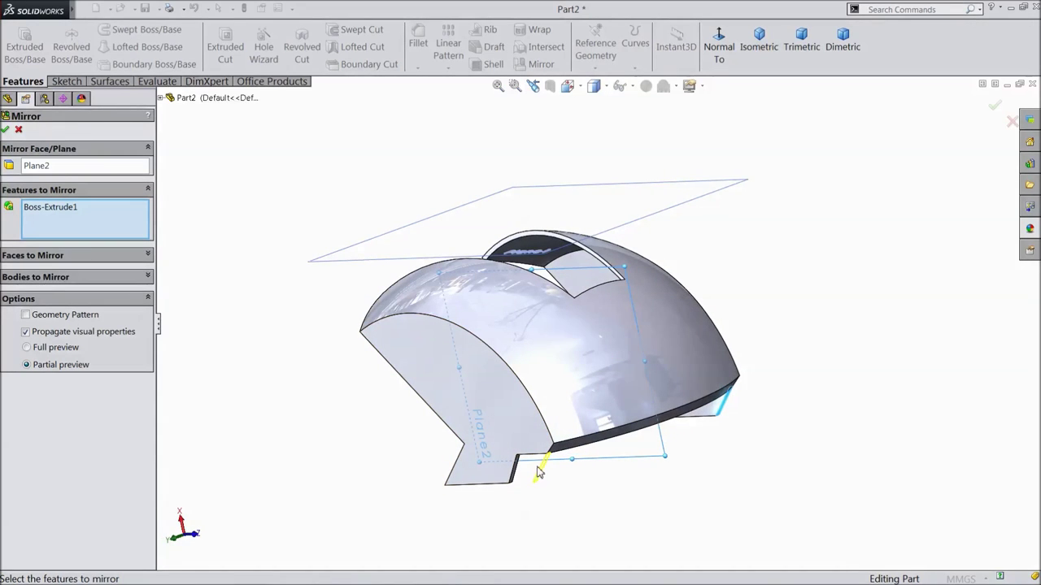
pyautogui.click(6, 130)
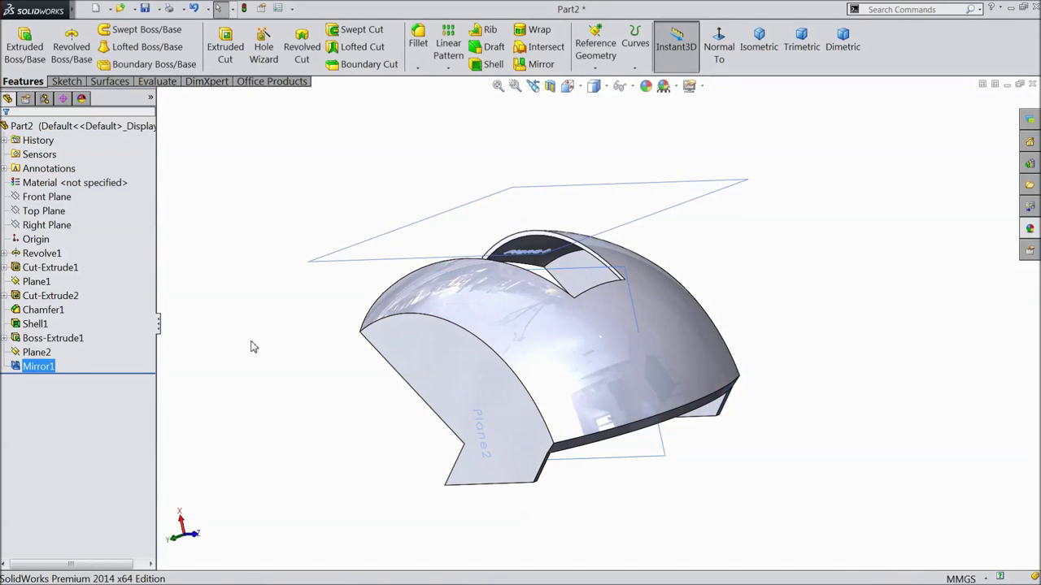
# Hide the reference planes Plane1 and Plane2
pyautogui.press('z')
pyautogui.click(439, 266)
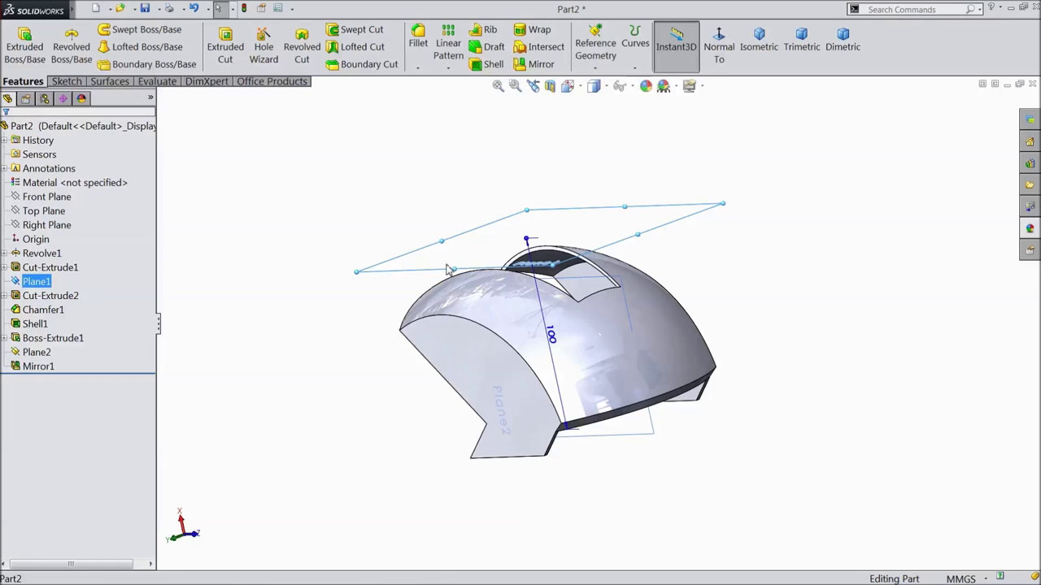
pyautogui.click(500, 230)
pyautogui.click(622, 433)
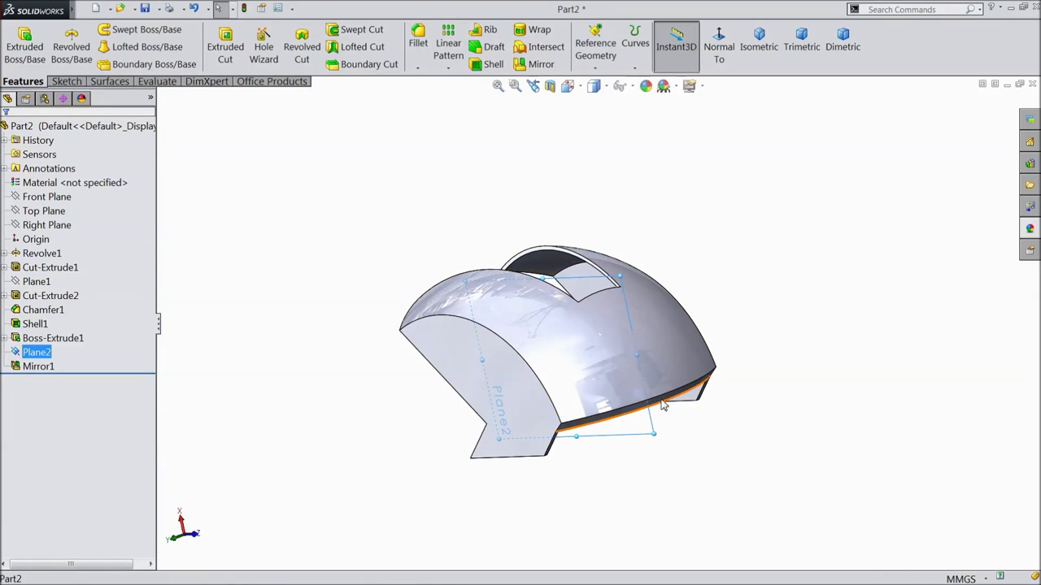
pyautogui.click(435, 391)
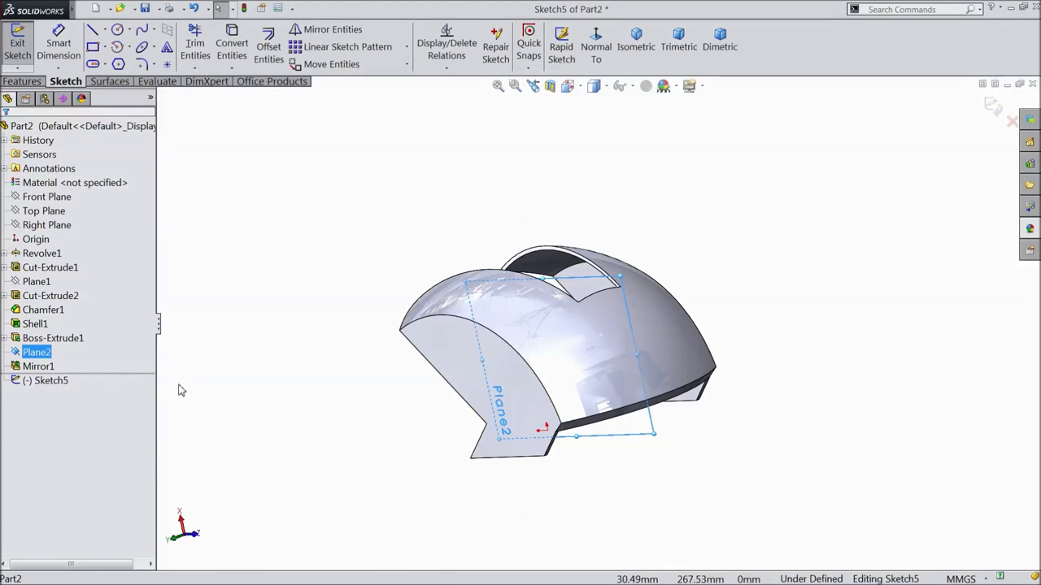
pyautogui.click(204, 349)
pyautogui.click(41, 351)
pyautogui.click(53, 344)
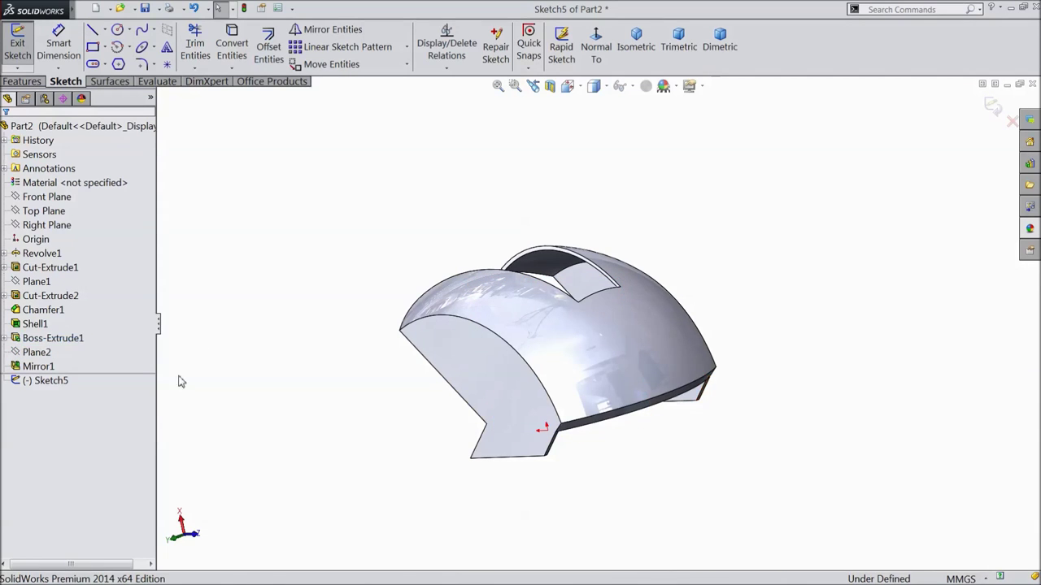
# Inspect the solid from several sides and exit the empty sketch on Plane2 without drawing anything
pyautogui.moveTo(382, 407); pyautogui.dragTo(455, 439, button='middle')
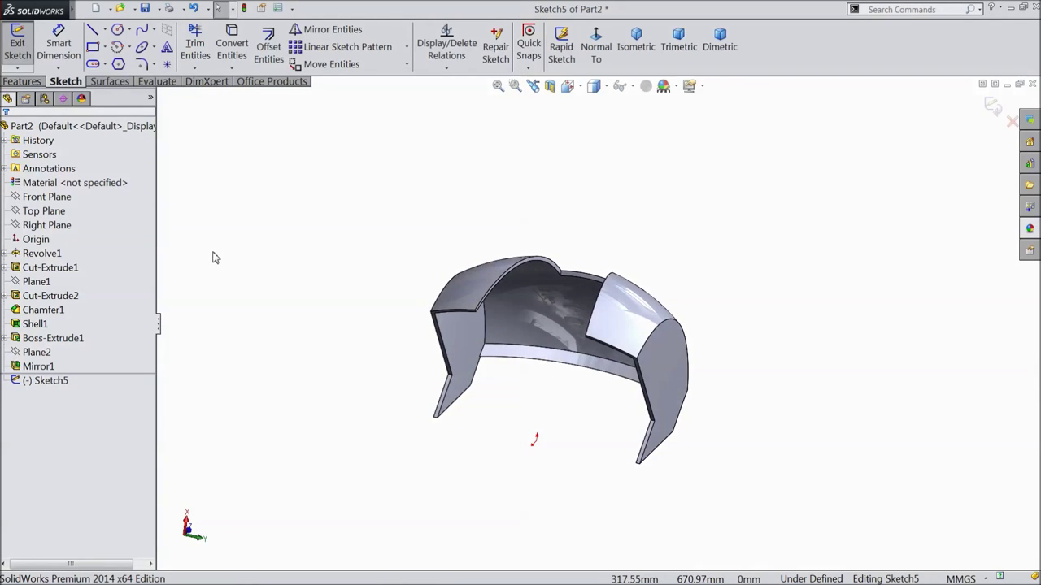
pyautogui.moveTo(225, 265); pyautogui.dragTo(336, 301, button='middle')
pyautogui.press('f')
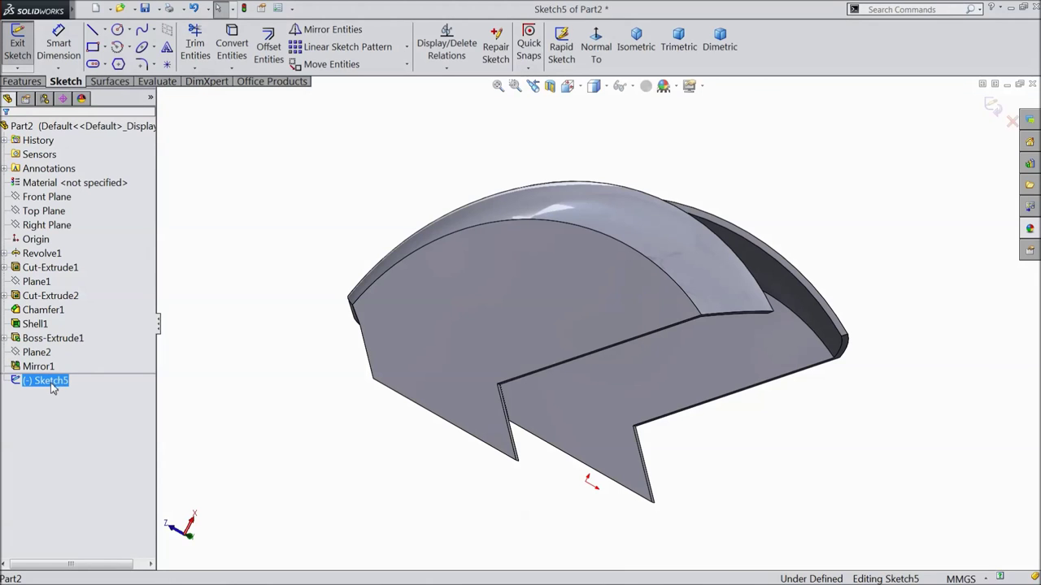
pyautogui.scroll(3, 226, 339)
pyautogui.moveTo(242, 336); pyautogui.dragTo(330, 295, button='middle')
pyautogui.click(994, 107)
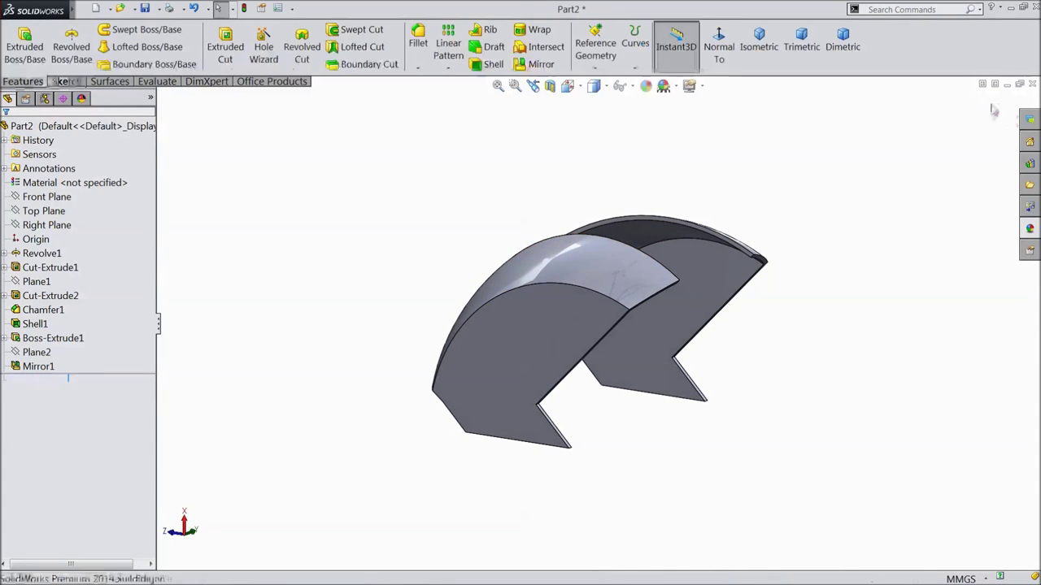
# Apply a yellow appearance with RGB 255, 255, 0 to the whole part
pyautogui.moveTo(446, 328)
pyautogui.mouseDown(button='middle')
pyautogui.moveTo(339, 327)
pyautogui.moveTo(432, 359)
pyautogui.moveTo(488, 399)
pyautogui.moveTo(425, 420)
pyautogui.moveTo(390, 409)
pyautogui.moveTo(392, 390)
pyautogui.mouseUp(button='middle')
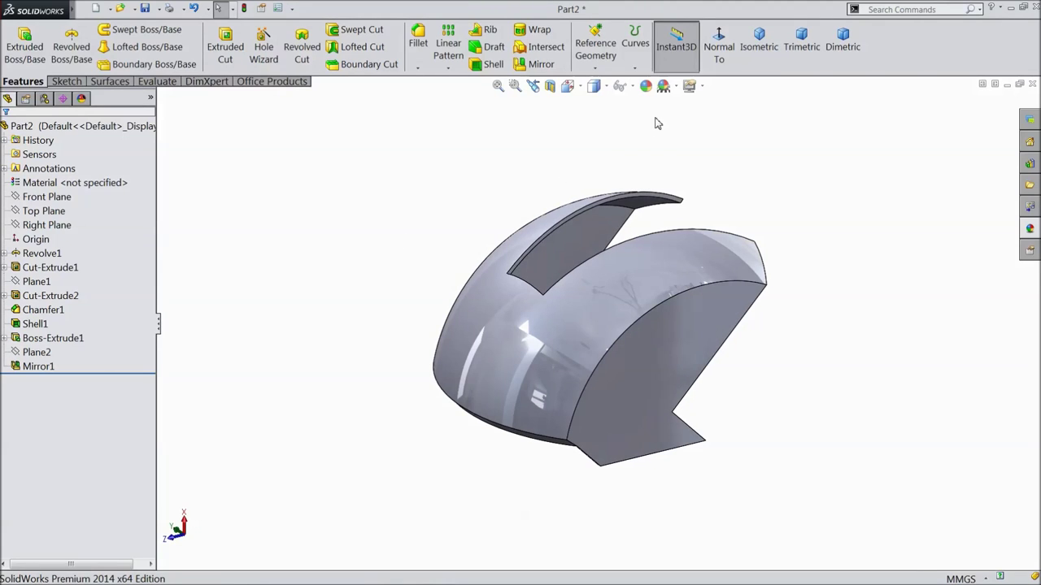
pyautogui.click(646, 86)
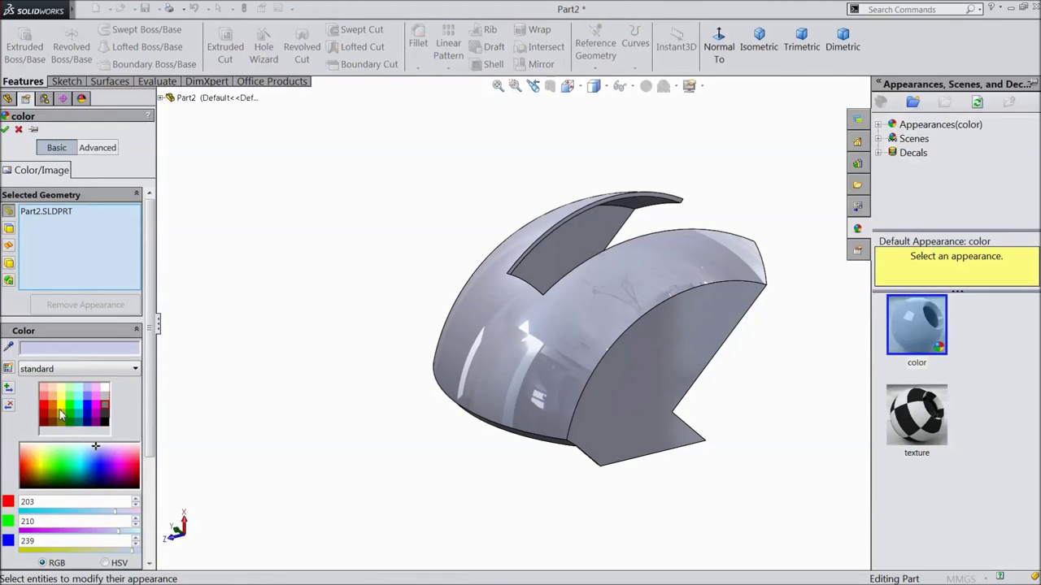
pyautogui.click(60, 416)
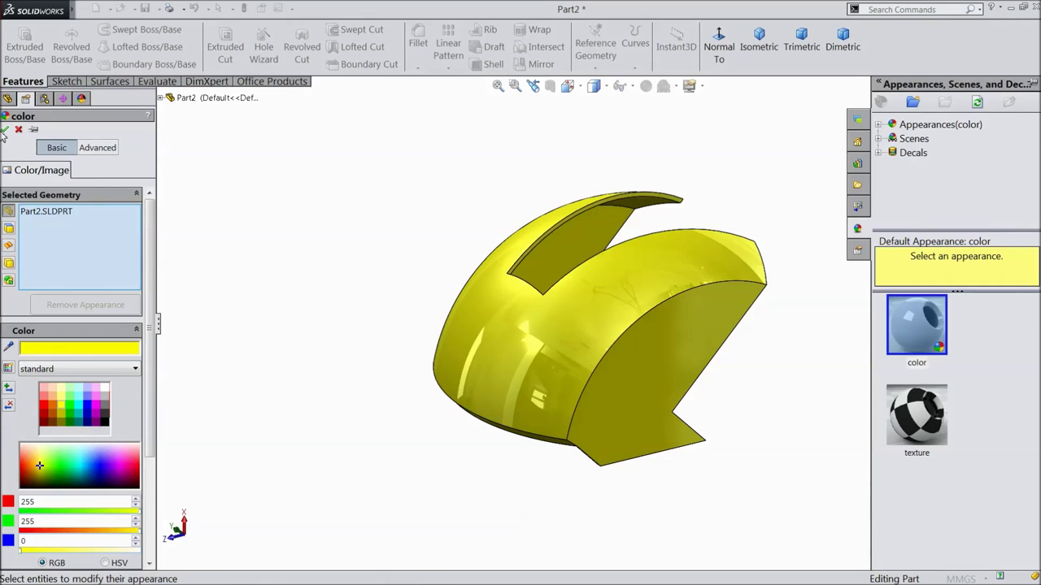
pyautogui.click(5, 130)
pyautogui.moveTo(321, 300)
pyautogui.mouseDown(button='middle')
pyautogui.moveTo(469, 350)
pyautogui.moveTo(672, 453)
pyautogui.moveTo(778, 490)
pyautogui.mouseUp(button='middle')
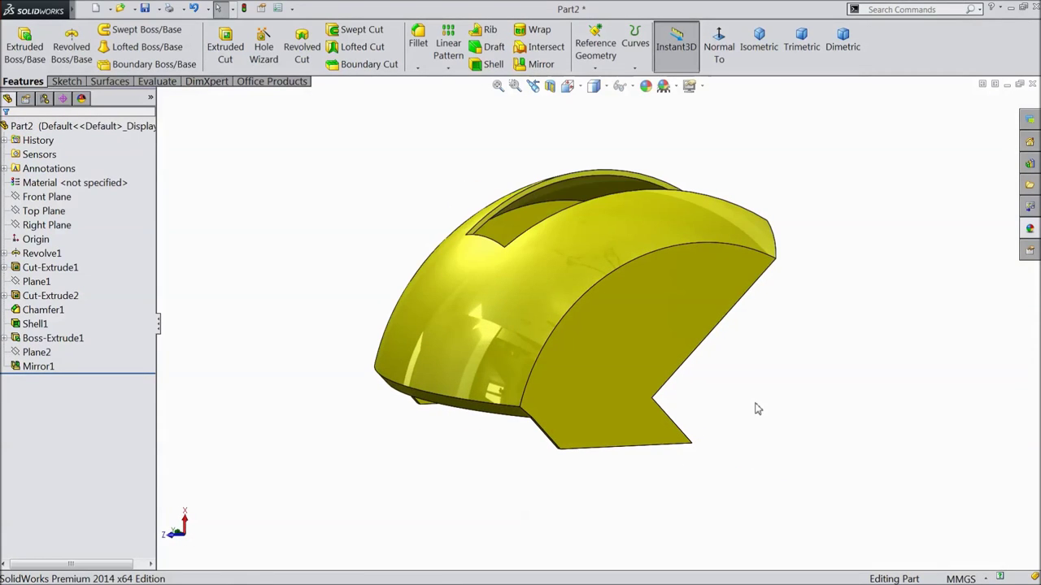
# Save the part as part1 in the Iron man Head folder on the desktop
pyautogui.moveTo(742, 374); pyautogui.dragTo(751, 399, button='middle')
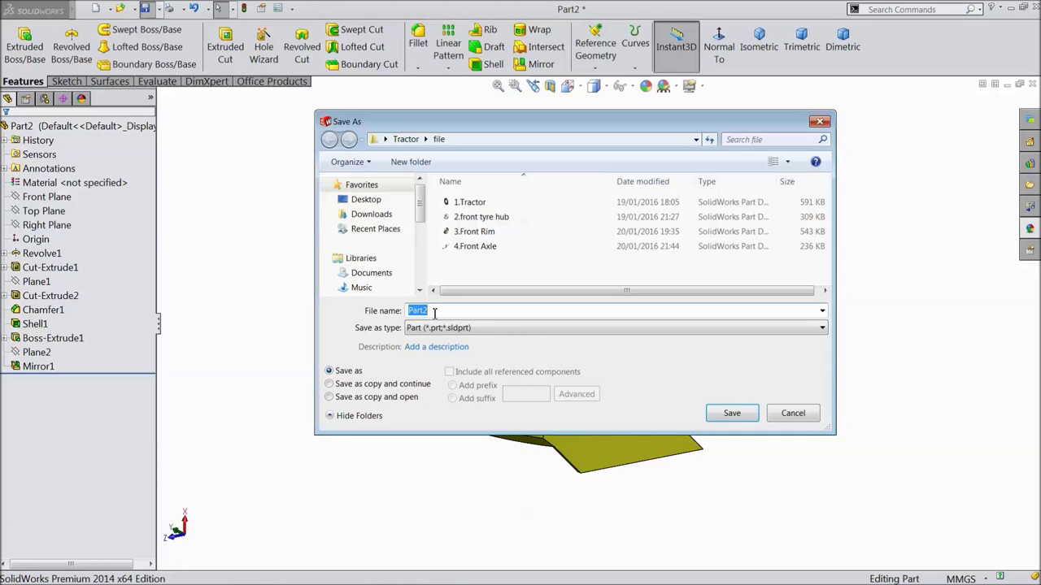
pyautogui.write('1')
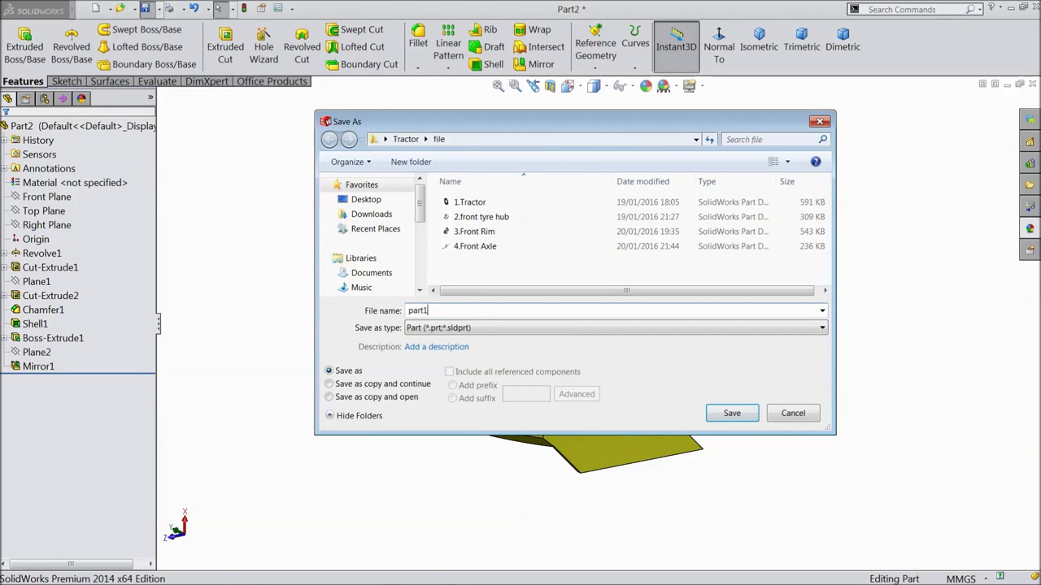
pyautogui.click(367, 200)
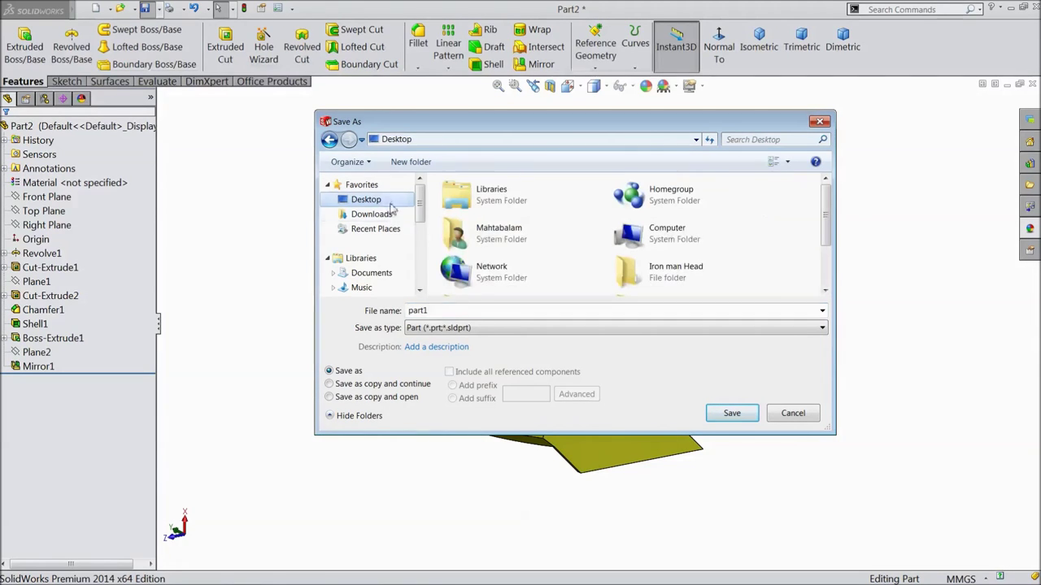
pyautogui.click(666, 280)
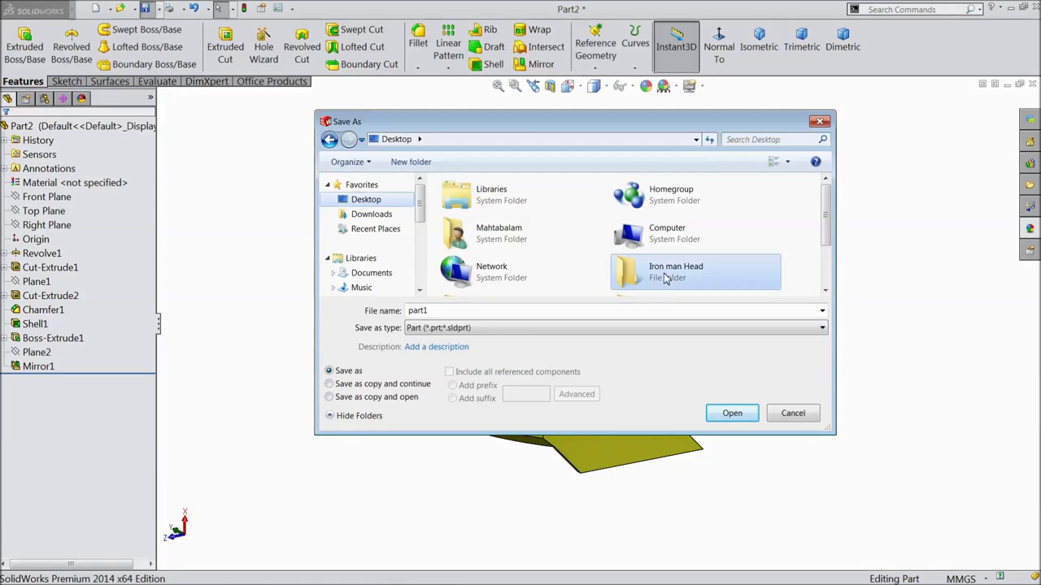
pyautogui.click(731, 414)
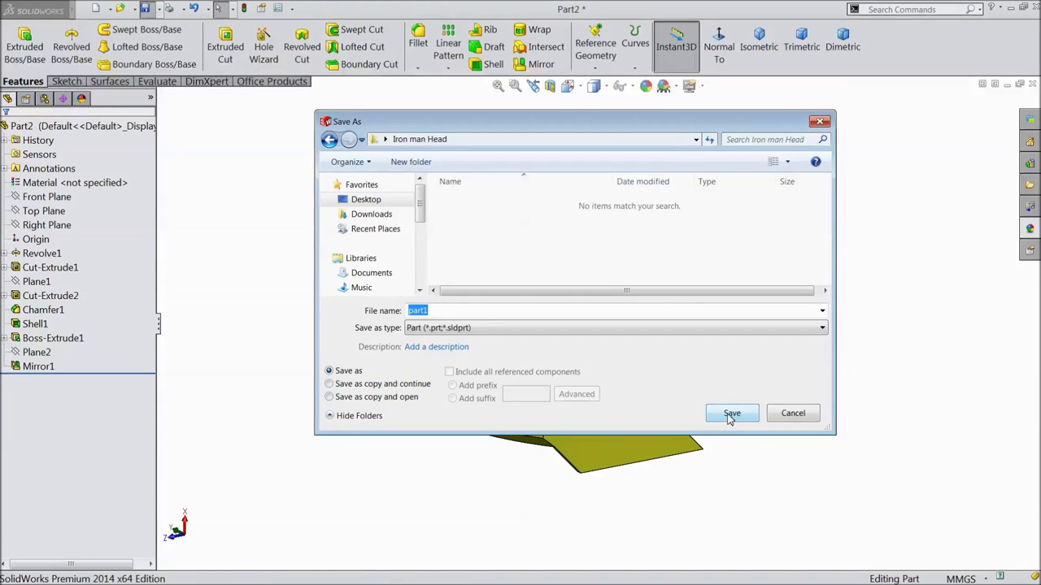
pyautogui.click(731, 415)
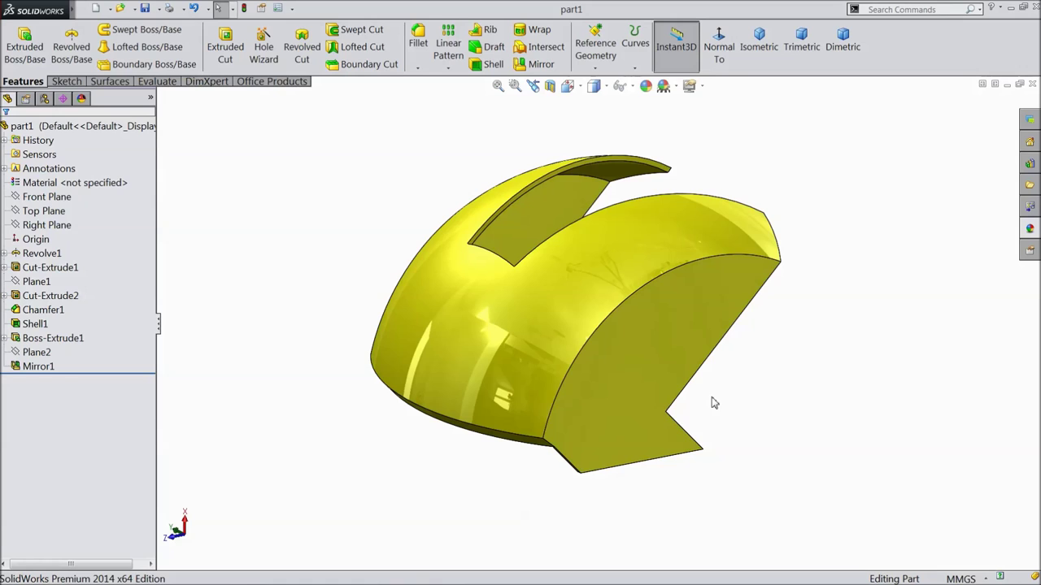
# Review the features Cut-Extrude2, Plane1 and Cut-Extrude1, including the sketch under Cut-Extrude1
pyautogui.click(53, 297)
pyautogui.click(47, 282)
pyautogui.click(44, 270)
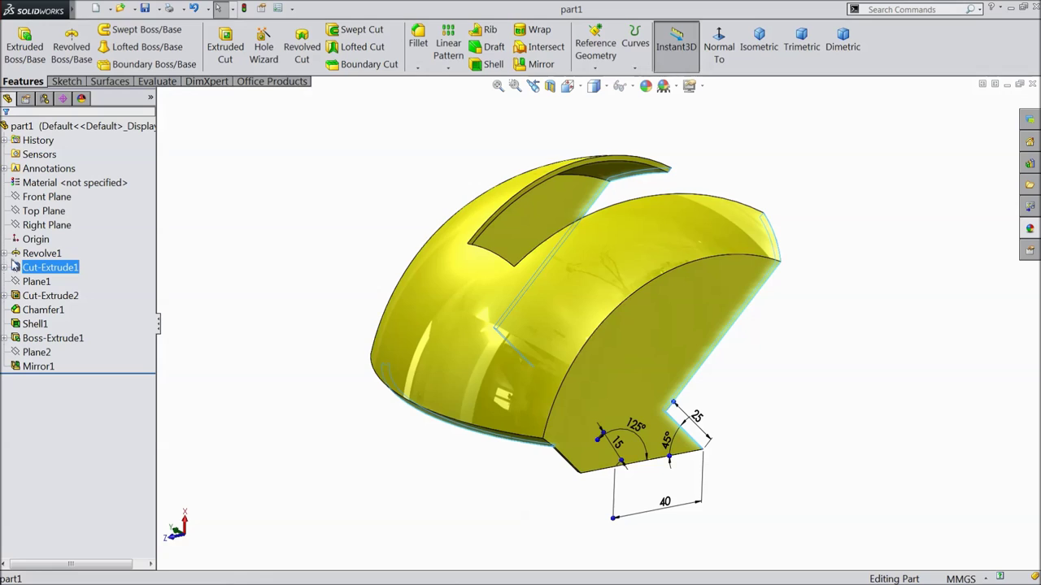
pyautogui.click(5, 268)
pyautogui.click(53, 282)
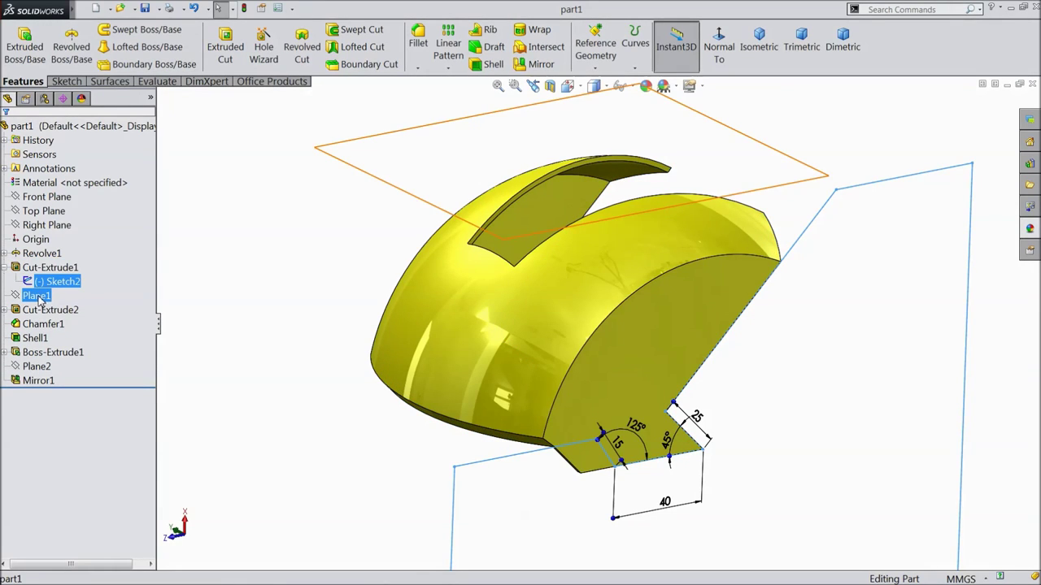
pyautogui.click(36, 296)
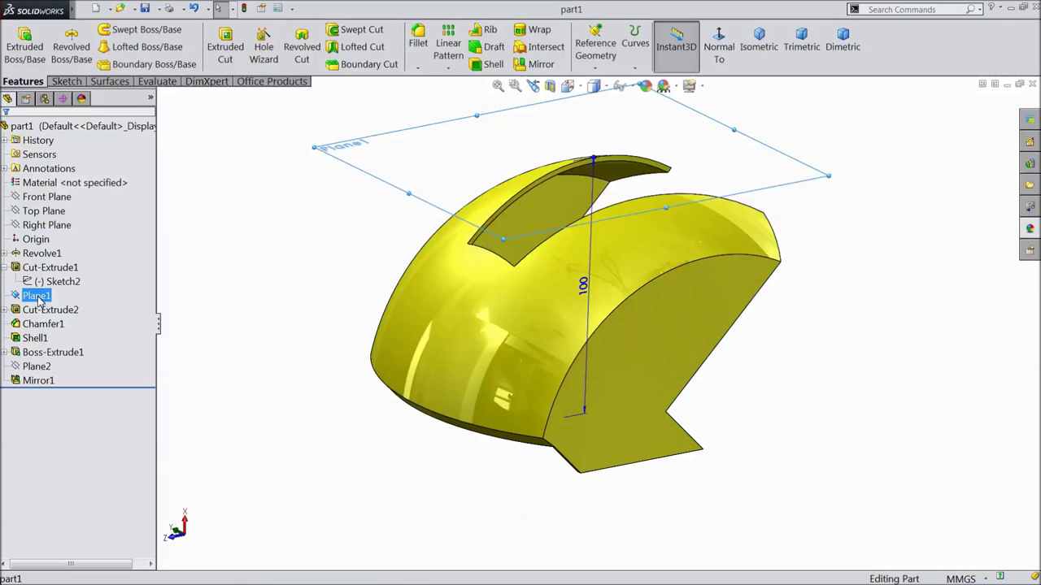
# Delete all features from Cut-Extrude2 through Mirror1, together with their dependent items
pyautogui.click(38, 381)
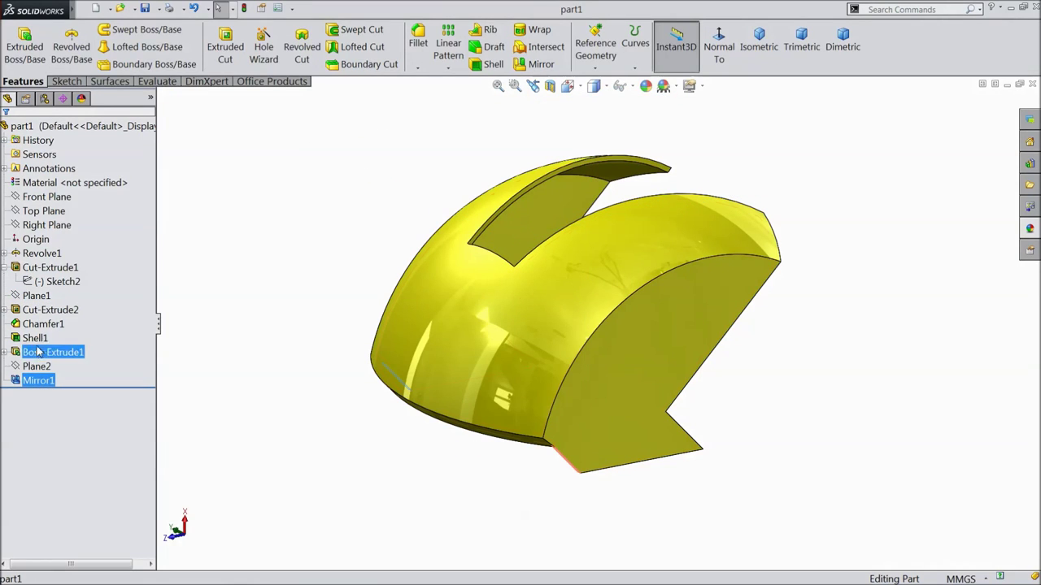
pyautogui.keyDown('shift'); pyautogui.click(46, 312); pyautogui.keyUp('shift')
pyautogui.rightClick(45, 313)
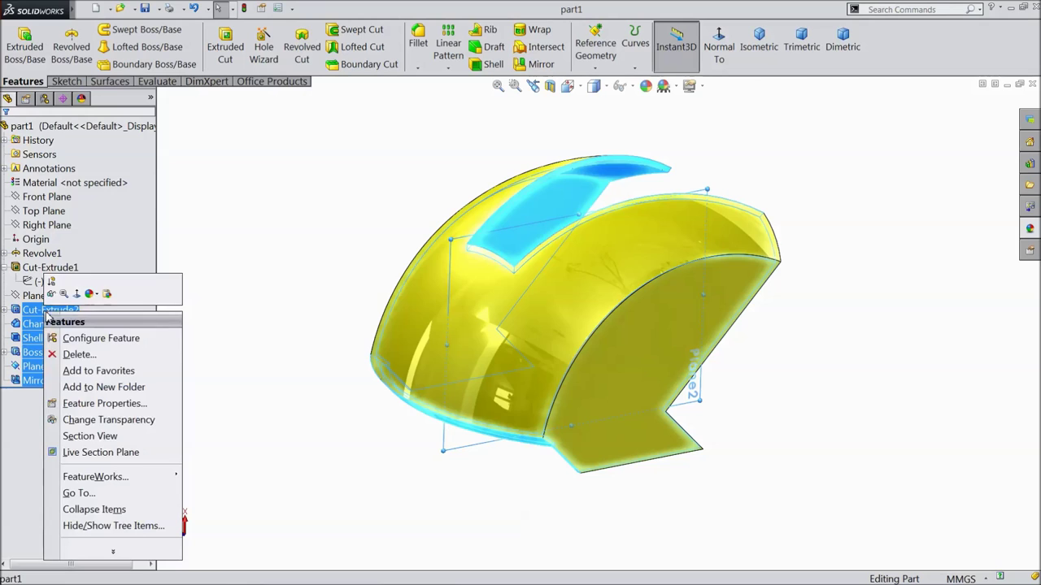
pyautogui.click(82, 354)
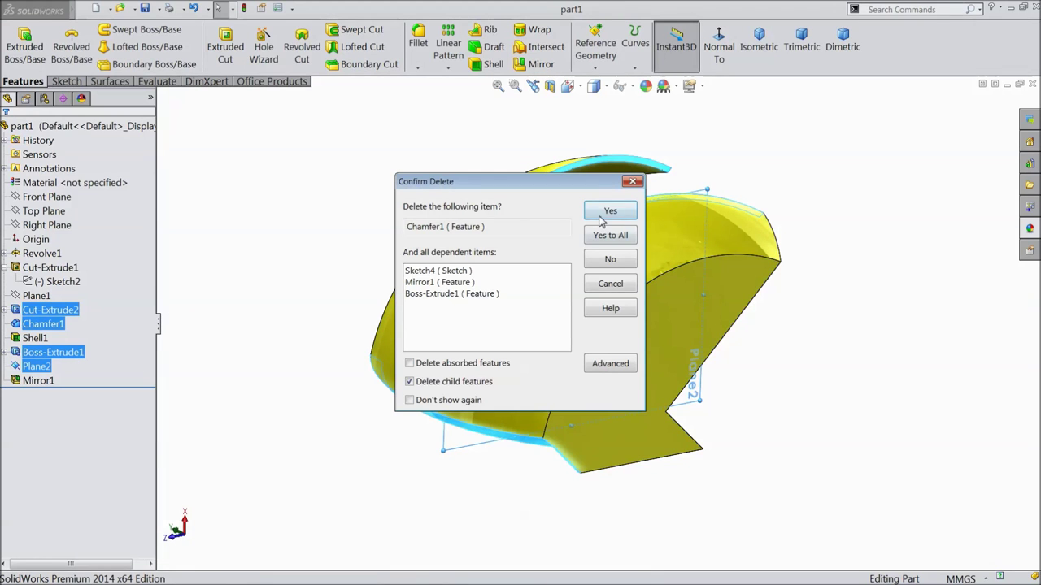
pyautogui.click(602, 213)
pyautogui.click(601, 213)
pyautogui.click(601, 213)
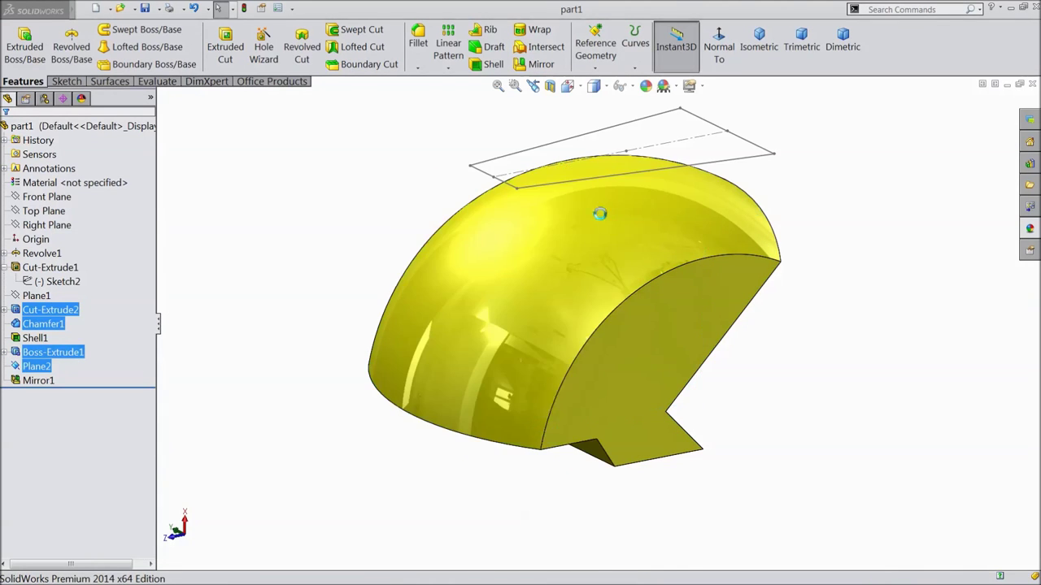
# Delete the leftover rectangular sketch Sketch3 above the dome
pyautogui.moveTo(322, 412); pyautogui.dragTo(311, 383, button='middle')
pyautogui.doubleClick(45, 312)
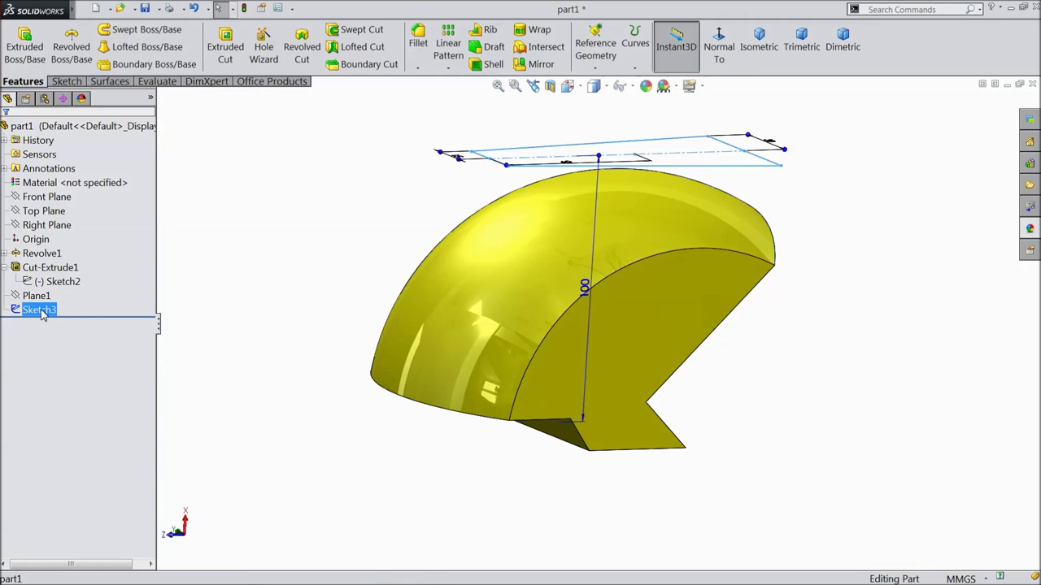
pyautogui.rightClick(43, 315)
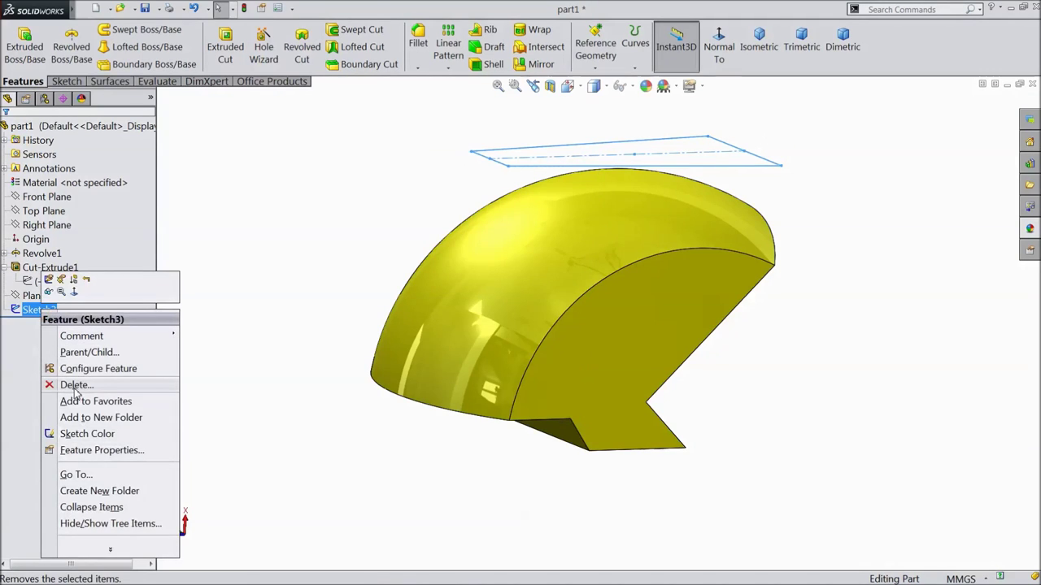
pyautogui.click(80, 384)
pyautogui.click(610, 210)
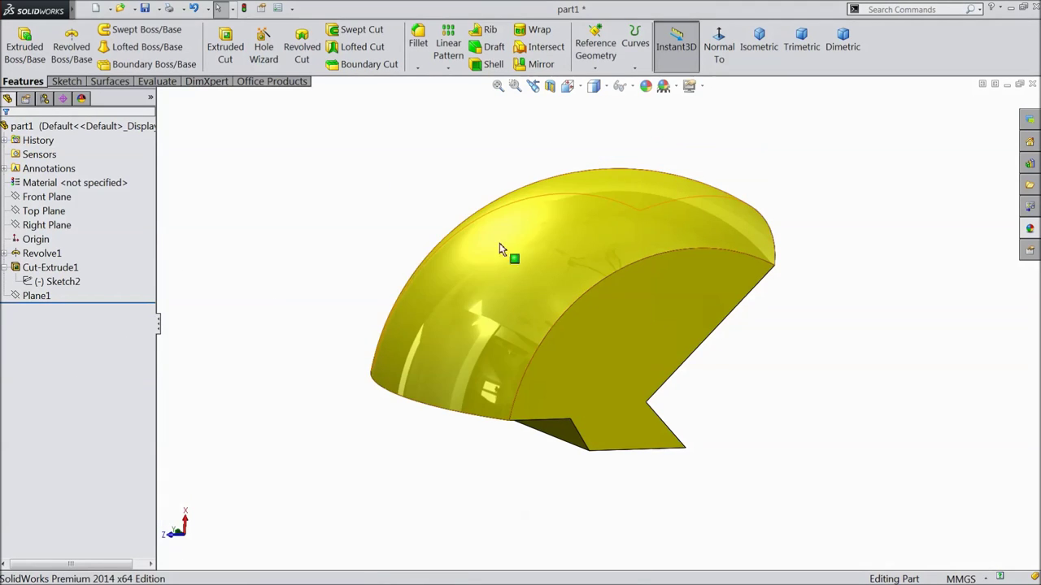
# Delete the Cut-Extrude1 feature but keep its absorbed sketch, Sketch2
pyautogui.click(37, 298)
pyautogui.click(47, 285)
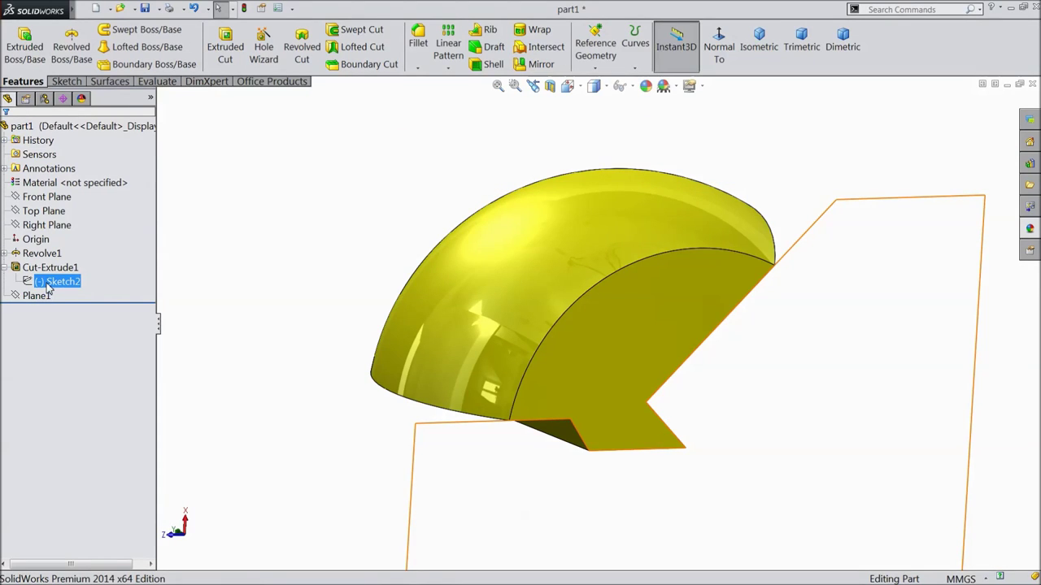
pyautogui.click(47, 271)
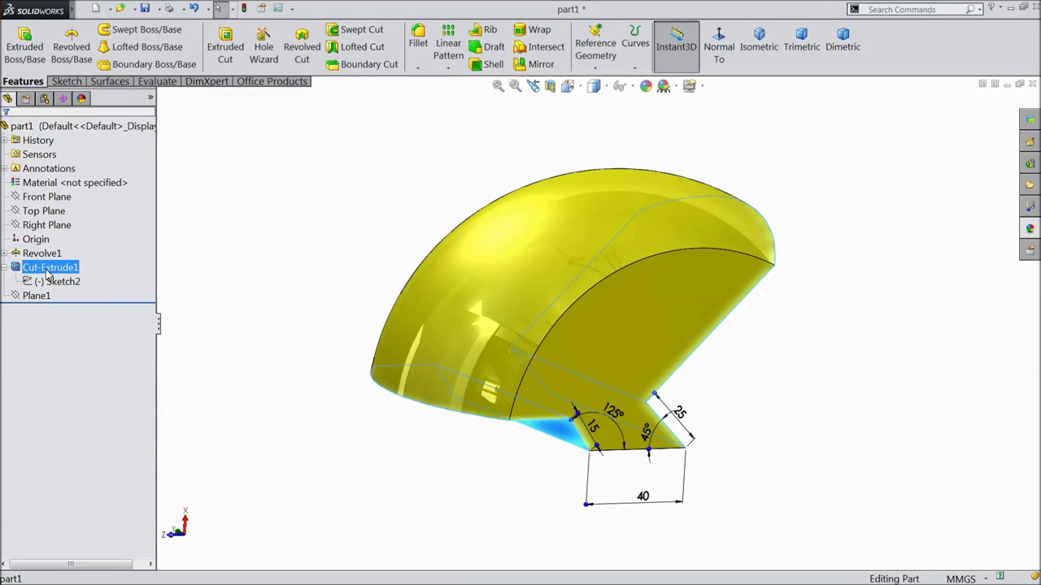
pyautogui.rightClick(47, 276)
pyautogui.click(84, 346)
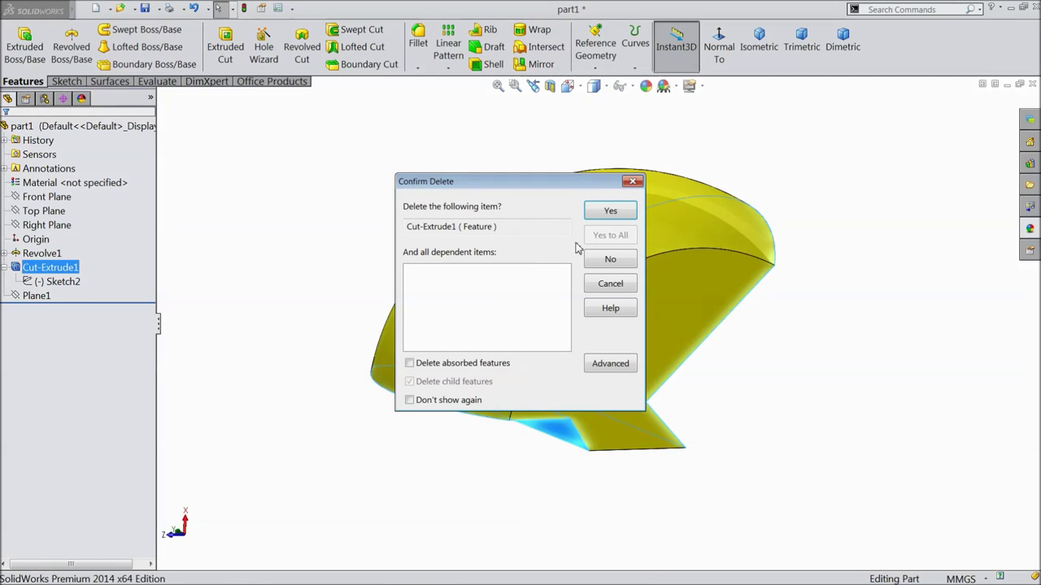
pyautogui.click(610, 212)
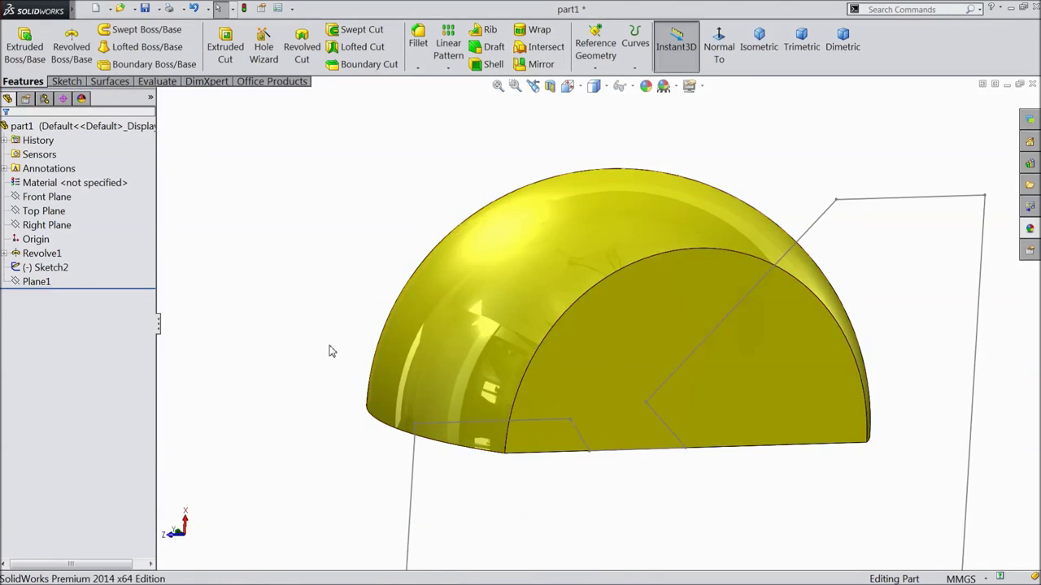
# Open Sketch2 for editing and view it normal to the sketch plane
pyautogui.press('f')
pyautogui.moveTo(367, 412); pyautogui.dragTo(314, 376, button='middle')
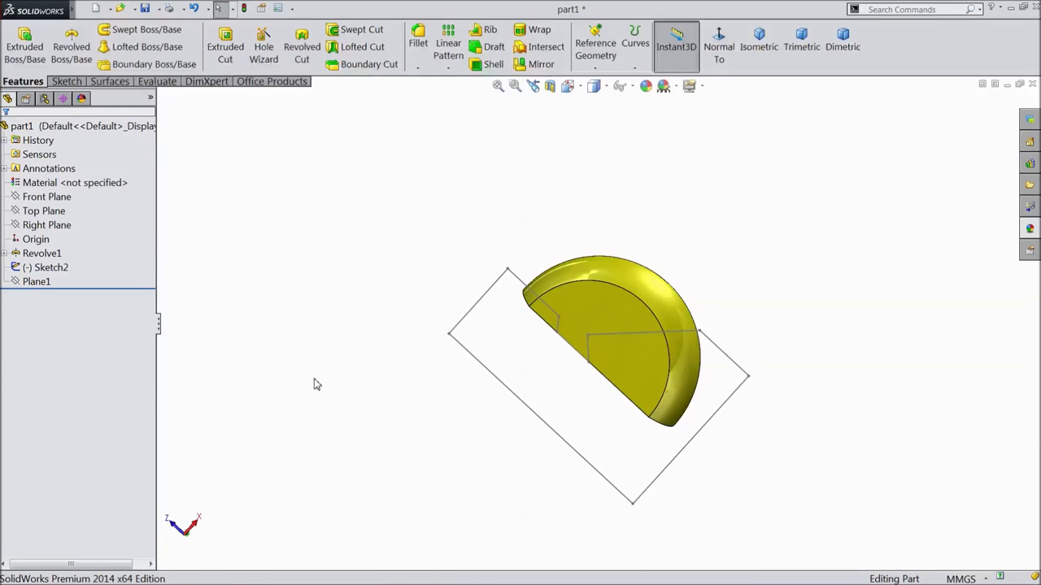
pyautogui.scroll(-3, 638, 346)
pyautogui.click(48, 267)
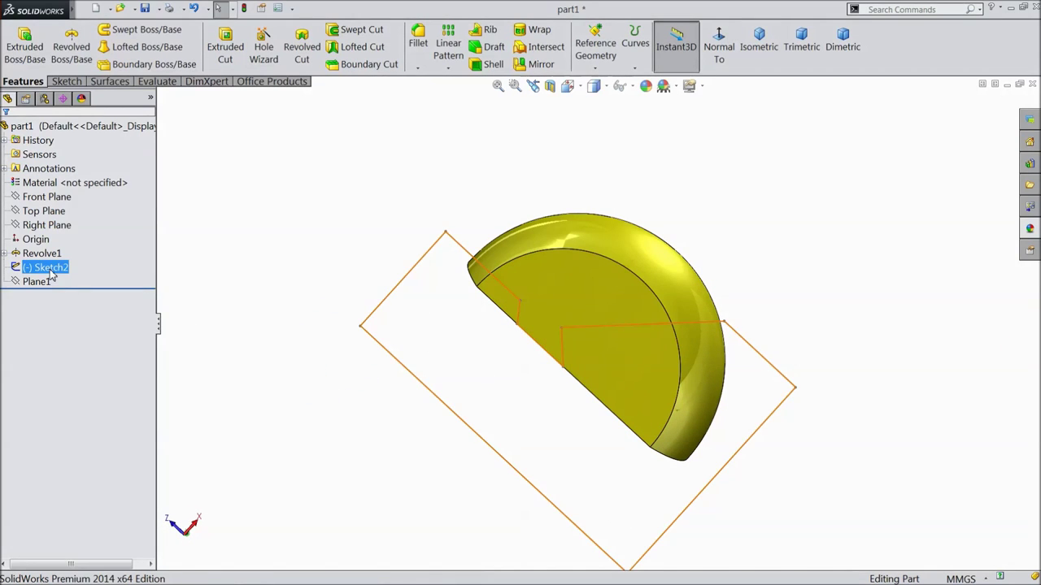
pyautogui.click(58, 245)
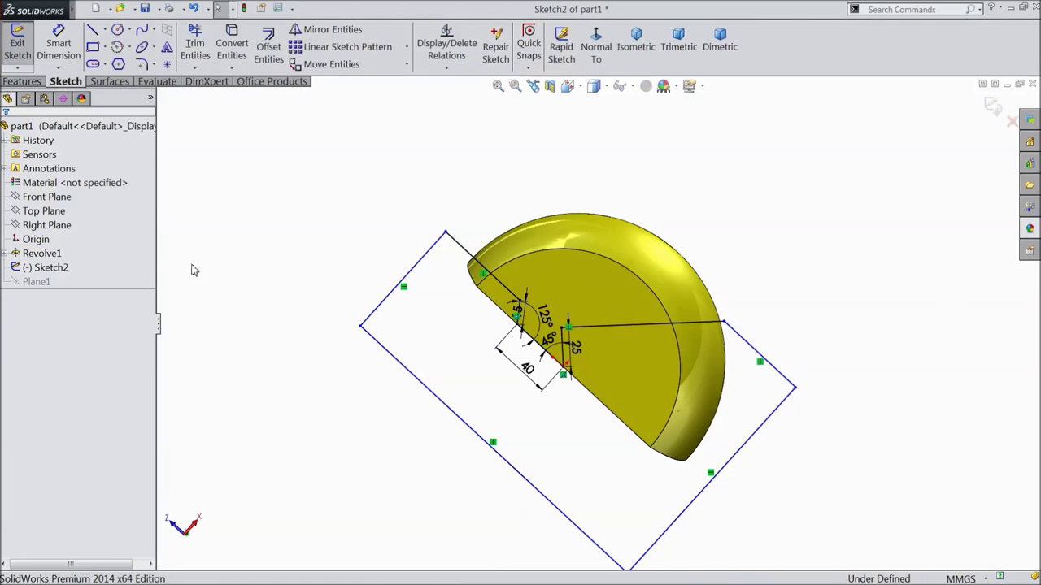
pyautogui.click(596, 46)
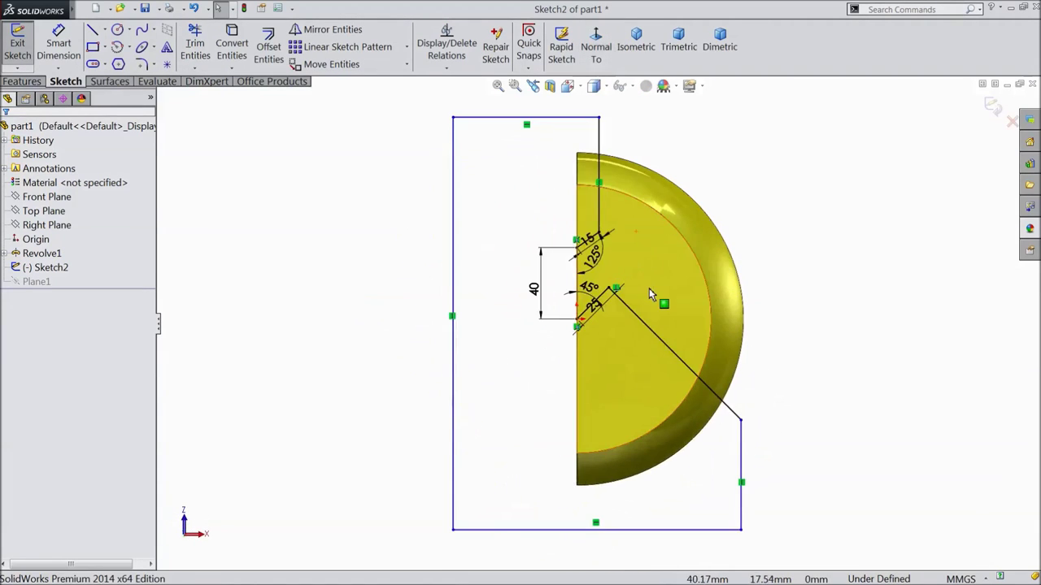
pyautogui.scroll(-2, 638, 303)
pyautogui.scroll(2, 625, 310)
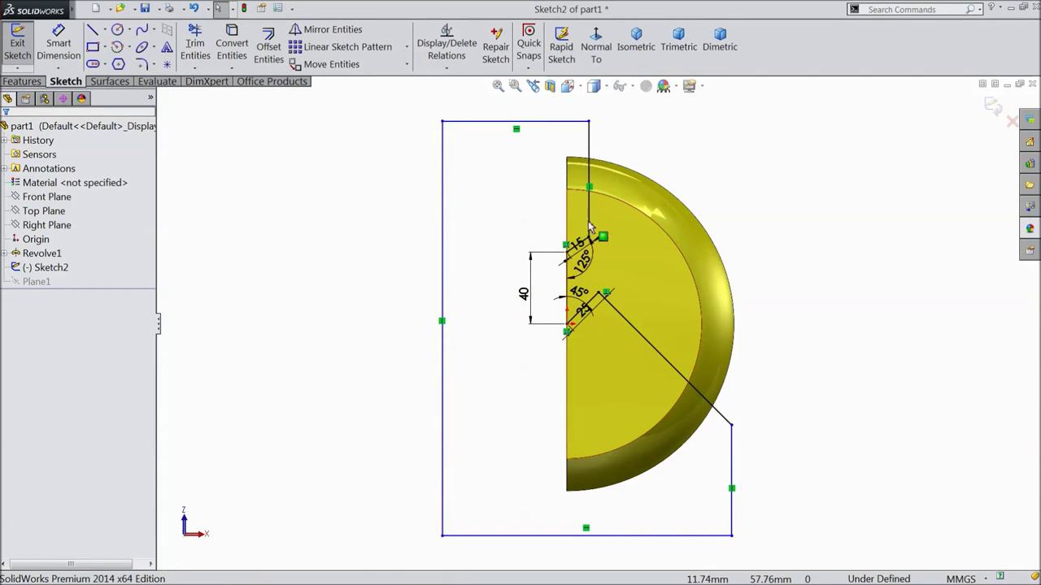
# Sketch four connected lines from the origin around the upper half of the solid to the lower end of the sloped line
pyautogui.click(92, 29)
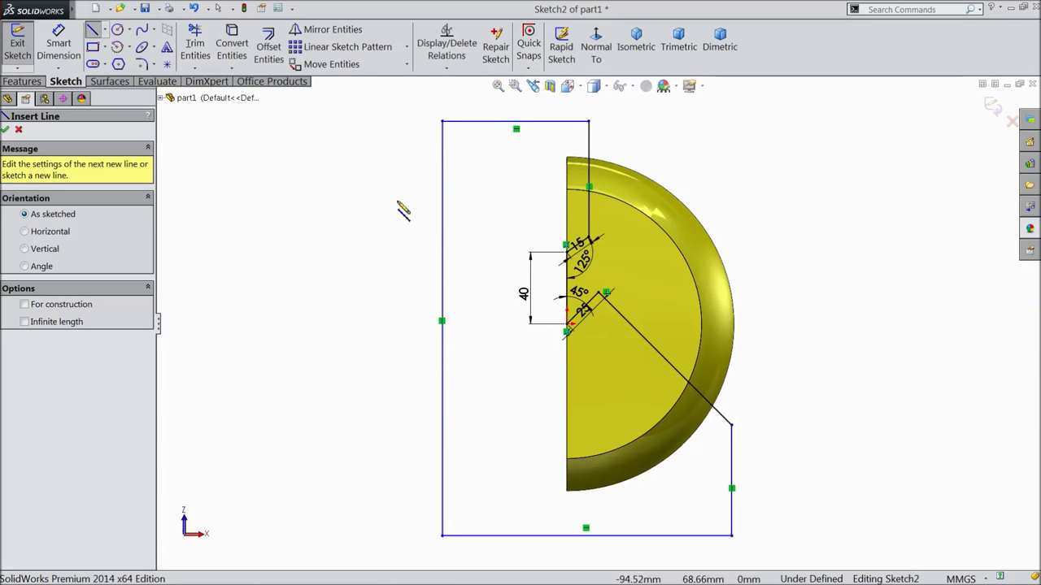
pyautogui.click(567, 326)
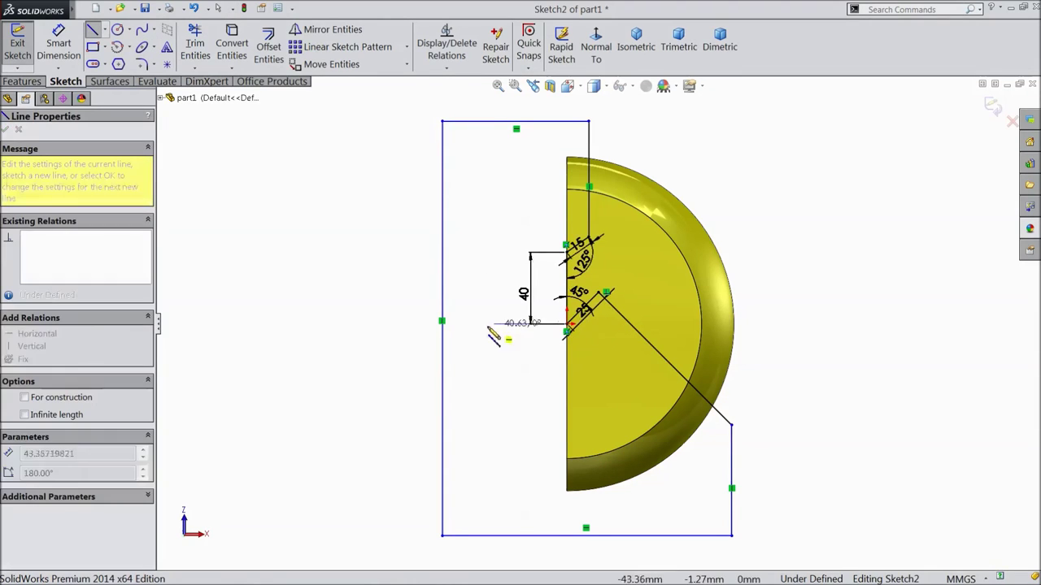
pyautogui.click(388, 323)
pyautogui.click(388, 106)
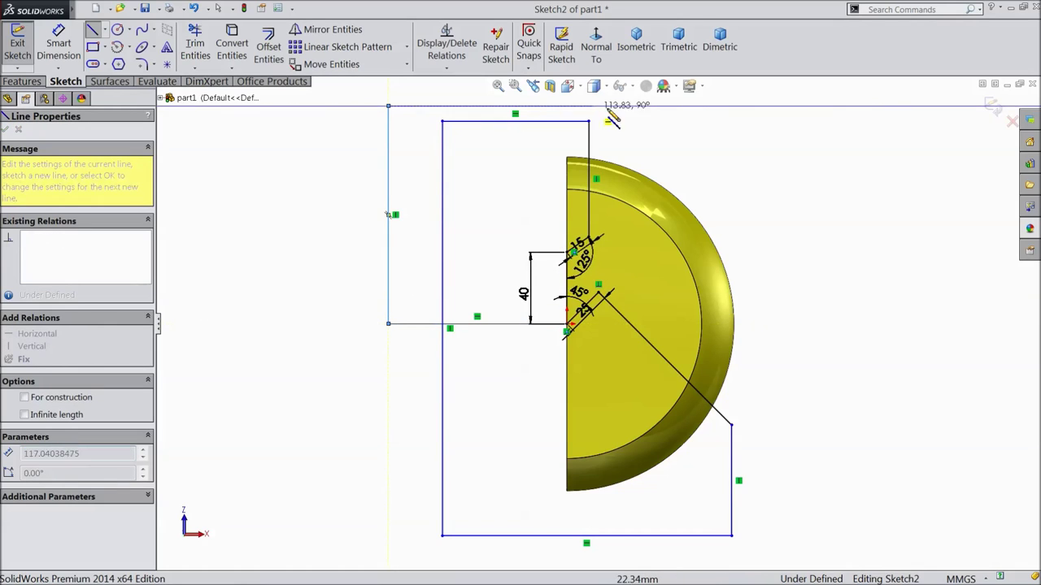
pyautogui.click(731, 107)
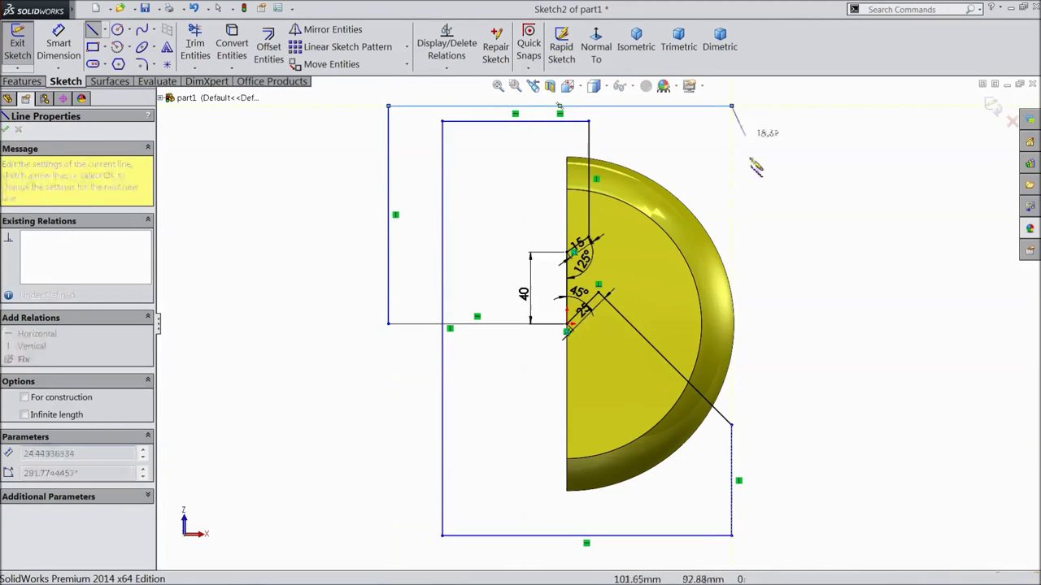
pyautogui.click(731, 425)
pyautogui.press('Escape')
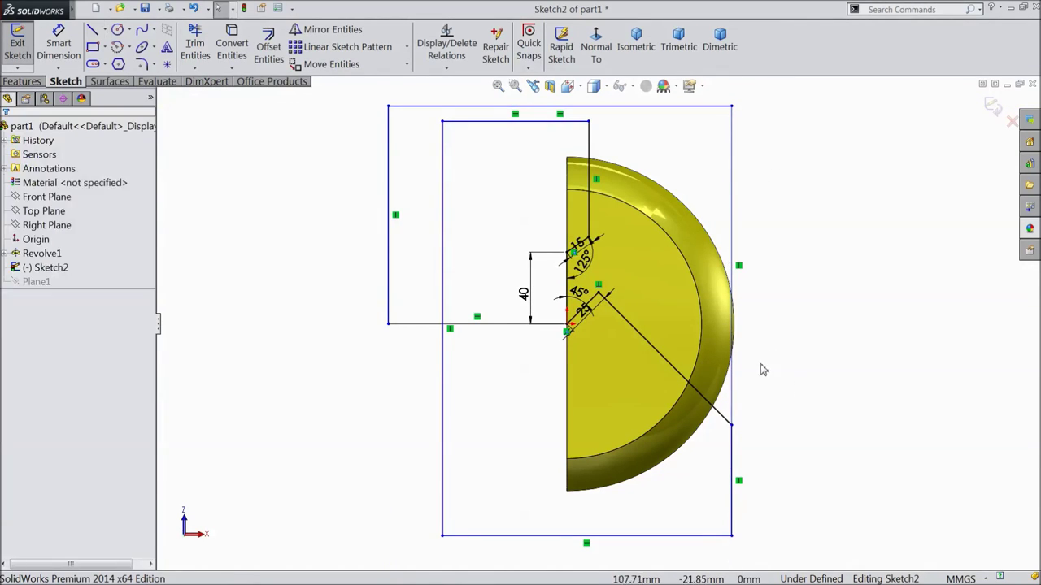
# Trim away the old outer profile lines below and inside the newly drawn outline
pyautogui.click(195, 46)
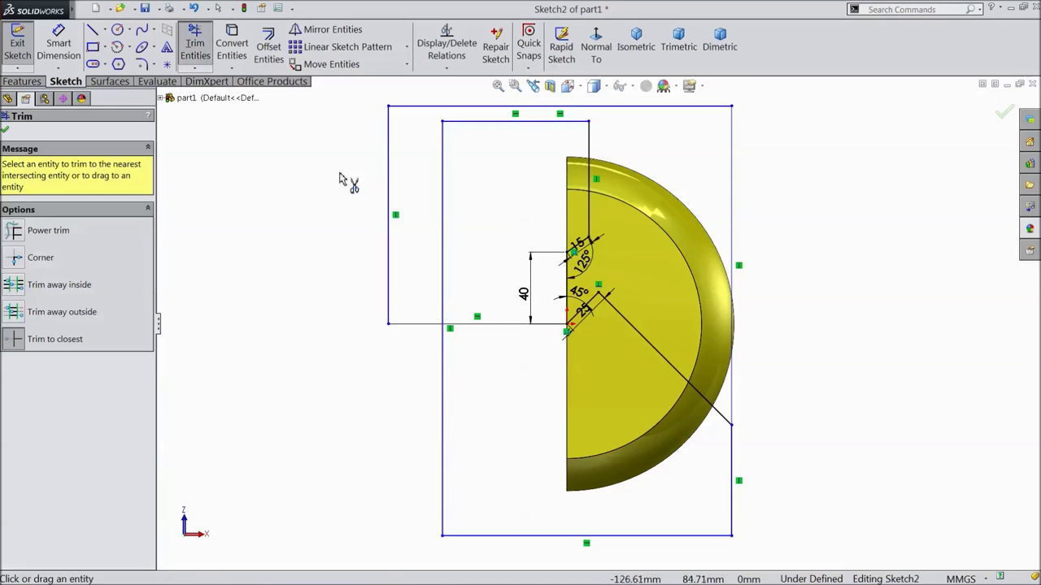
pyautogui.click(731, 480)
pyautogui.click(650, 536)
pyautogui.click(442, 426)
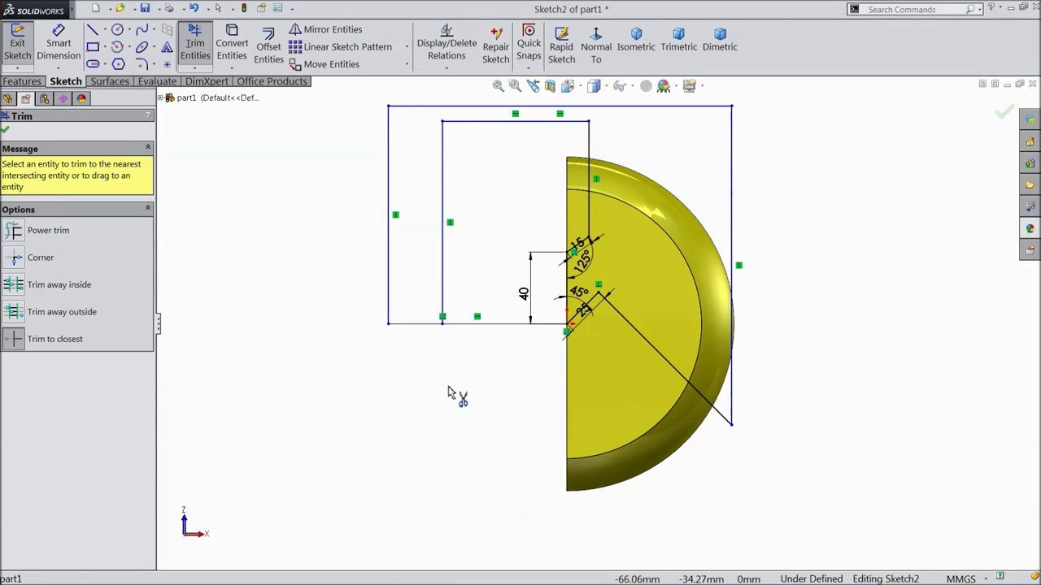
pyautogui.click(477, 123)
# Trim the short 15 mm angled line and the 40 mm vertical line out of the profile
pyautogui.scroll(-5, 598, 254)
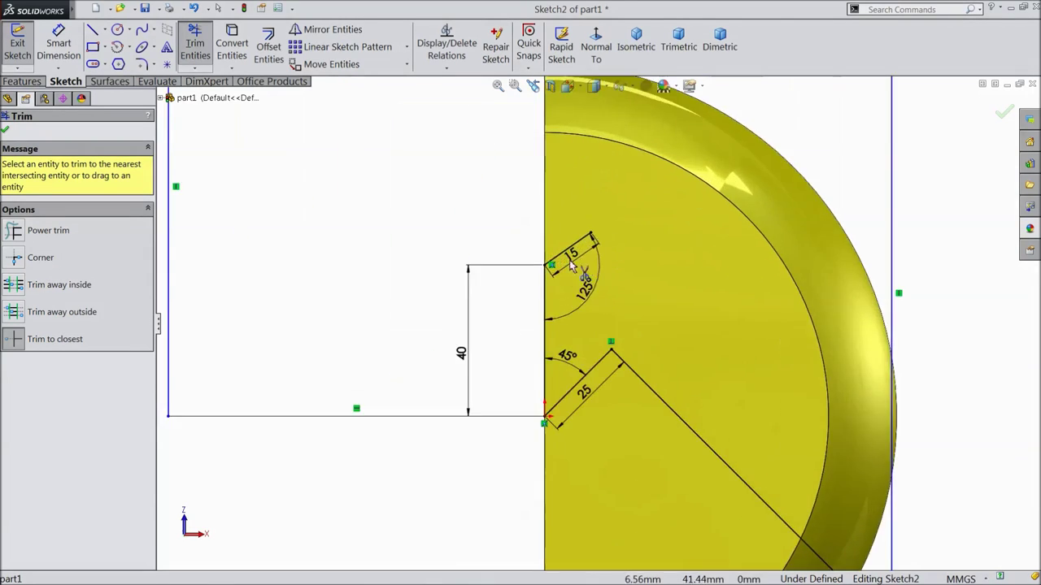
pyautogui.click(569, 264)
pyautogui.click(546, 307)
pyautogui.scroll(8, 455, 289)
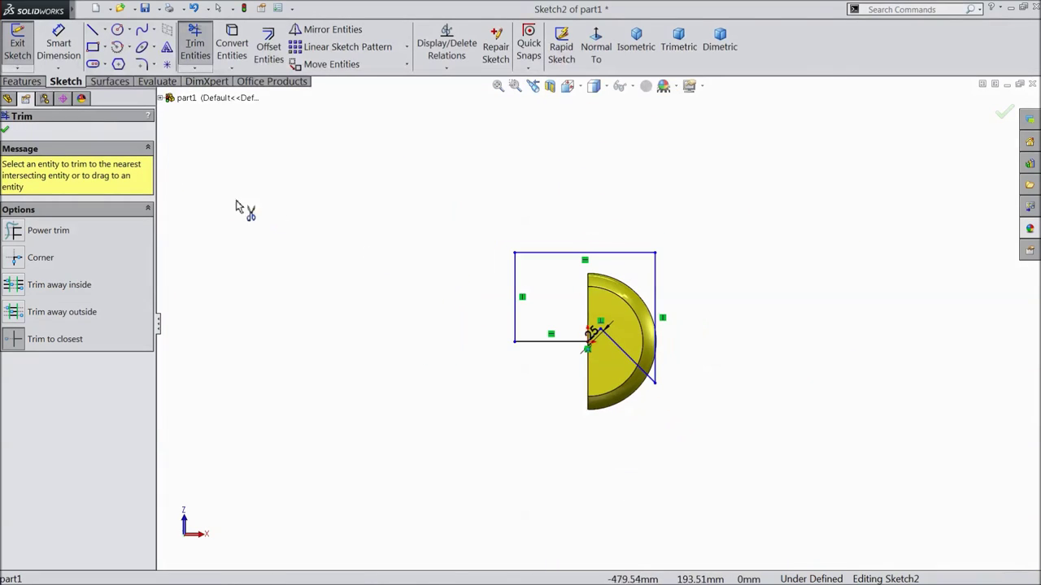
pyautogui.scroll(-3, 667, 345)
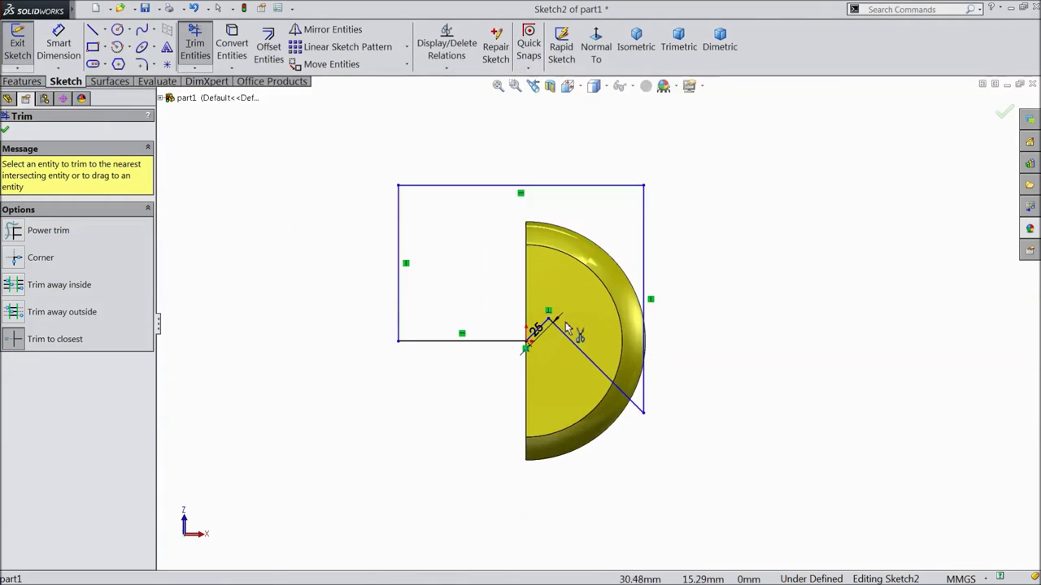
pyautogui.click(4, 133)
# Cut-extrude the closed profile Through All and keep all resulting bodies
pyautogui.click(24, 83)
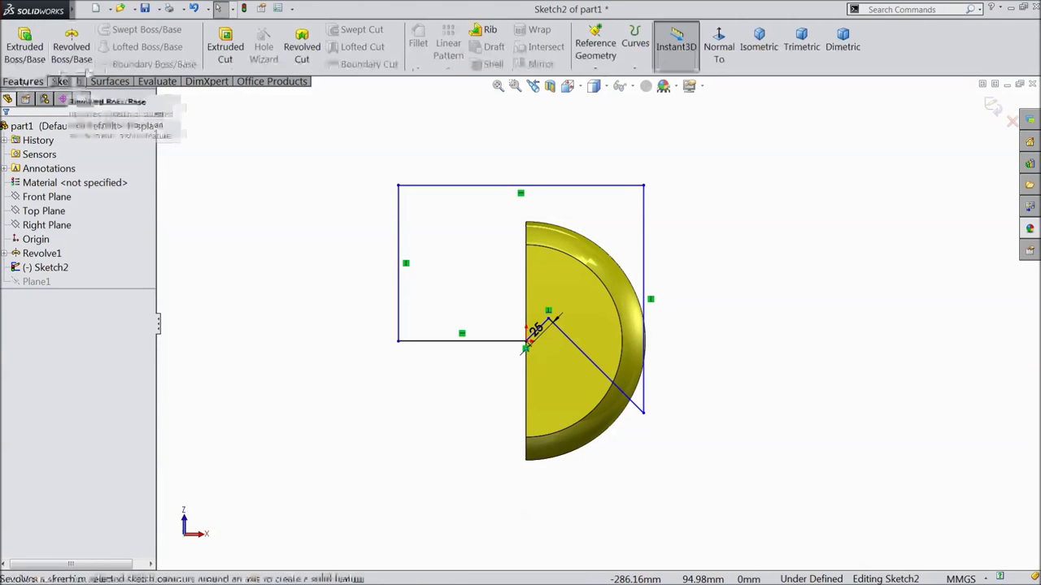
pyautogui.click(226, 54)
pyautogui.moveTo(316, 329)
pyautogui.mouseDown(button='middle')
pyautogui.moveTo(304, 239)
pyautogui.moveTo(336, 221)
pyautogui.moveTo(318, 216)
pyautogui.mouseUp(button='middle')
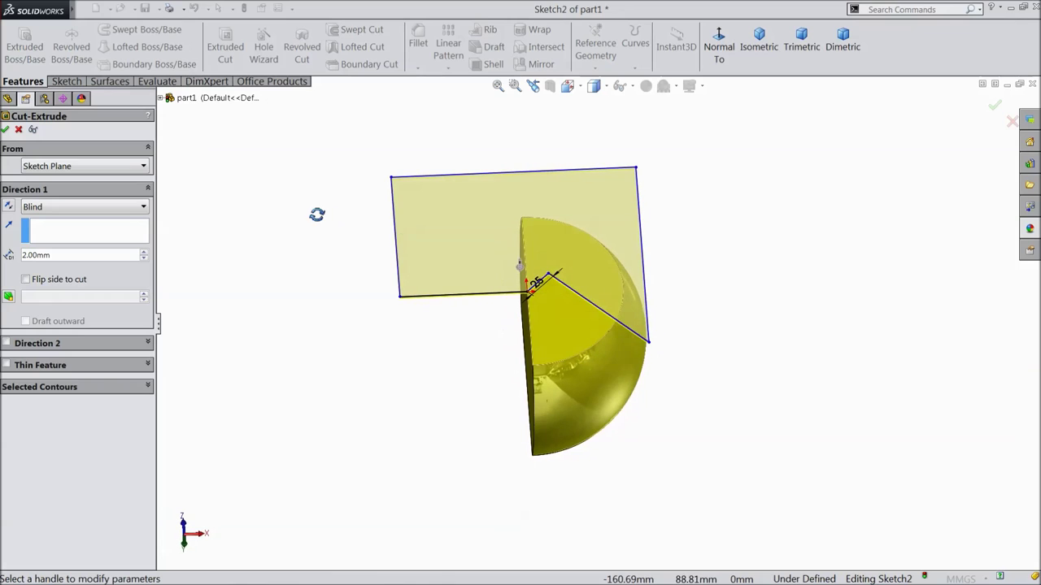
pyautogui.click(65, 207)
pyautogui.click(64, 230)
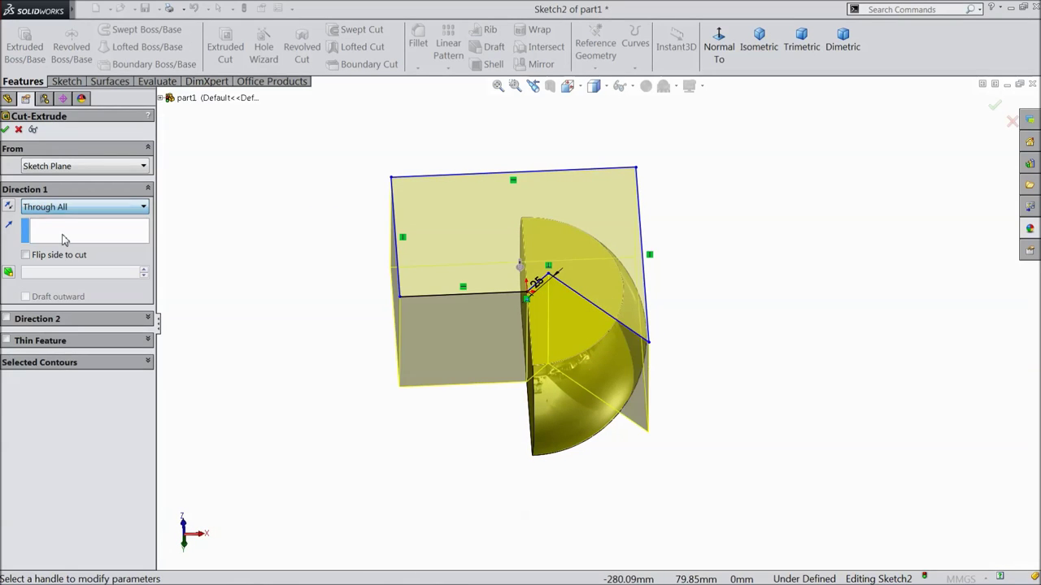
pyautogui.moveTo(304, 360)
pyautogui.mouseDown(button='middle')
pyautogui.moveTo(302, 269)
pyautogui.moveTo(324, 244)
pyautogui.moveTo(300, 314)
pyautogui.mouseUp(button='middle')
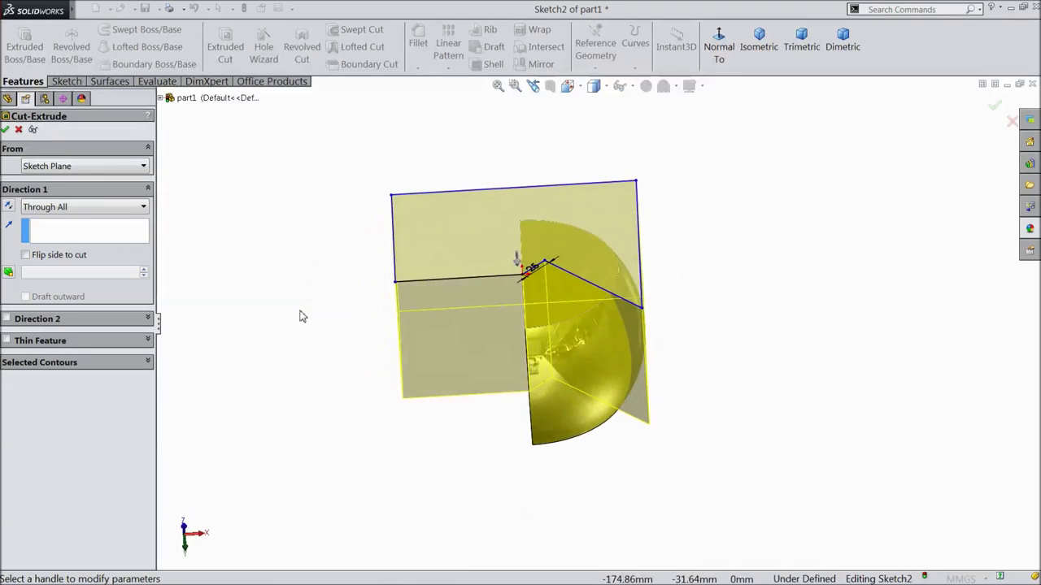
pyautogui.click(993, 109)
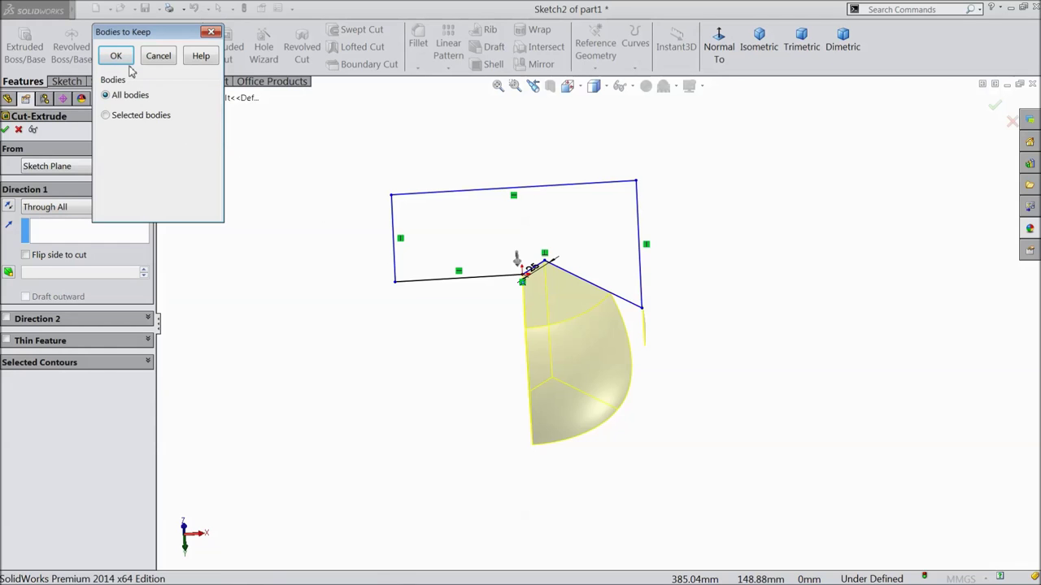
pyautogui.click(116, 57)
# Edit the Through All cut and pull the profile's lower outer corner outward past the solid to remove the leftover piece
pyautogui.moveTo(274, 244); pyautogui.dragTo(274, 344, button='middle')
pyautogui.click(244, 298)
pyautogui.click(50, 295)
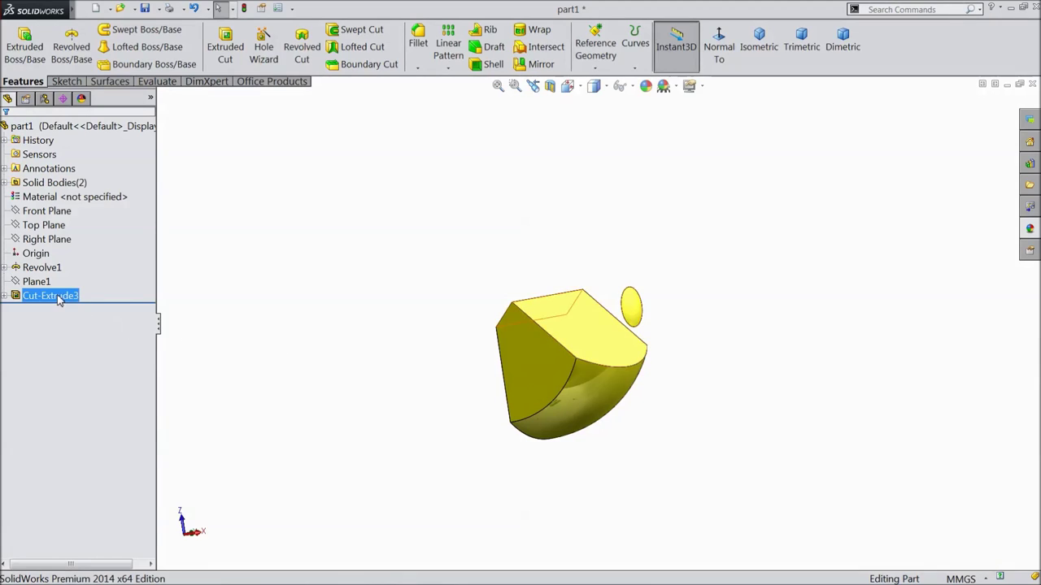
pyautogui.click(69, 275)
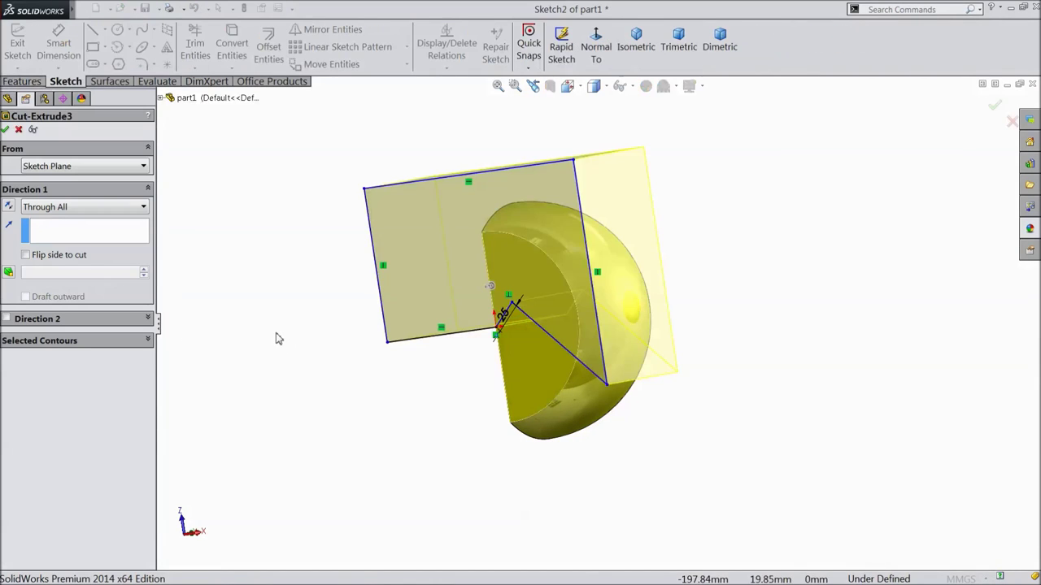
pyautogui.moveTo(277, 338); pyautogui.dragTo(297, 341, button='middle')
pyautogui.moveTo(641, 400); pyautogui.dragTo(669, 417)
pyautogui.moveTo(669, 418)
pyautogui.mouseDown(button='middle')
pyautogui.moveTo(432, 413)
pyautogui.moveTo(446, 390)
pyautogui.moveTo(450, 407)
pyautogui.mouseUp(button='middle')
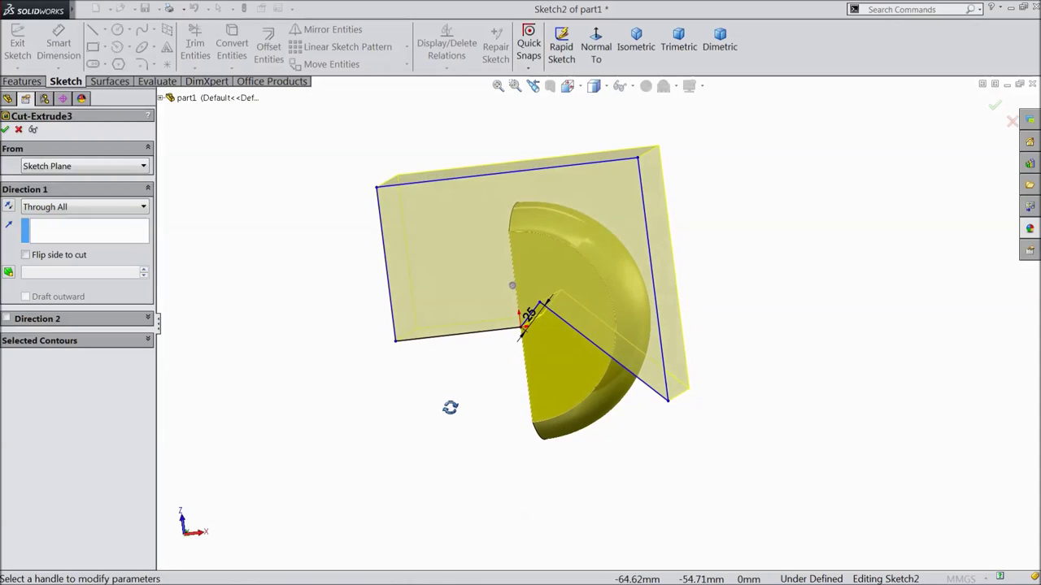
pyautogui.click(5, 129)
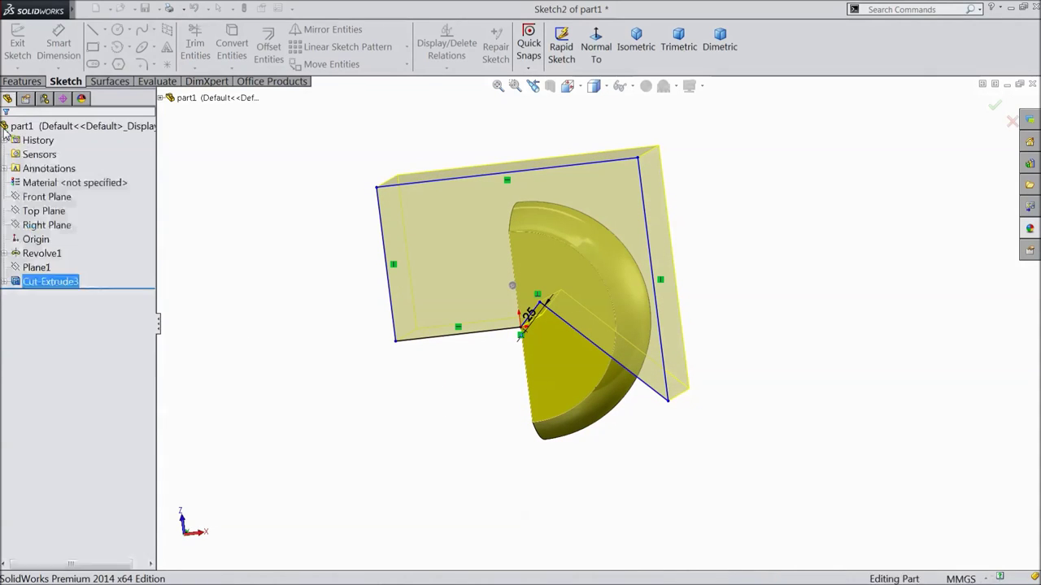
# Colour the cut feature and the revolved body grey, RGB 192, 192, 192
pyautogui.moveTo(397, 367); pyautogui.dragTo(639, 398, button='middle')
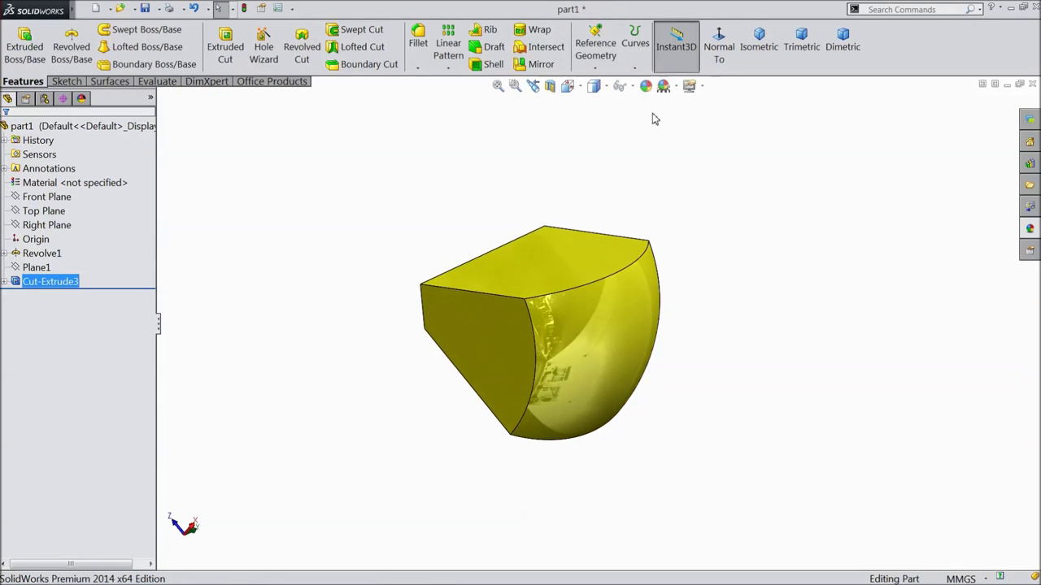
pyautogui.click(646, 86)
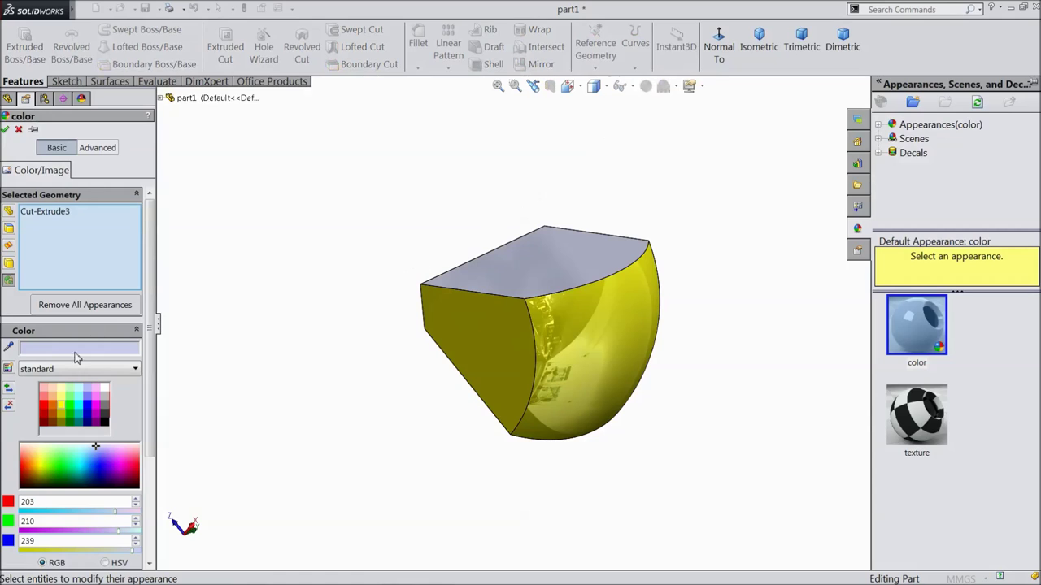
pyautogui.click(104, 399)
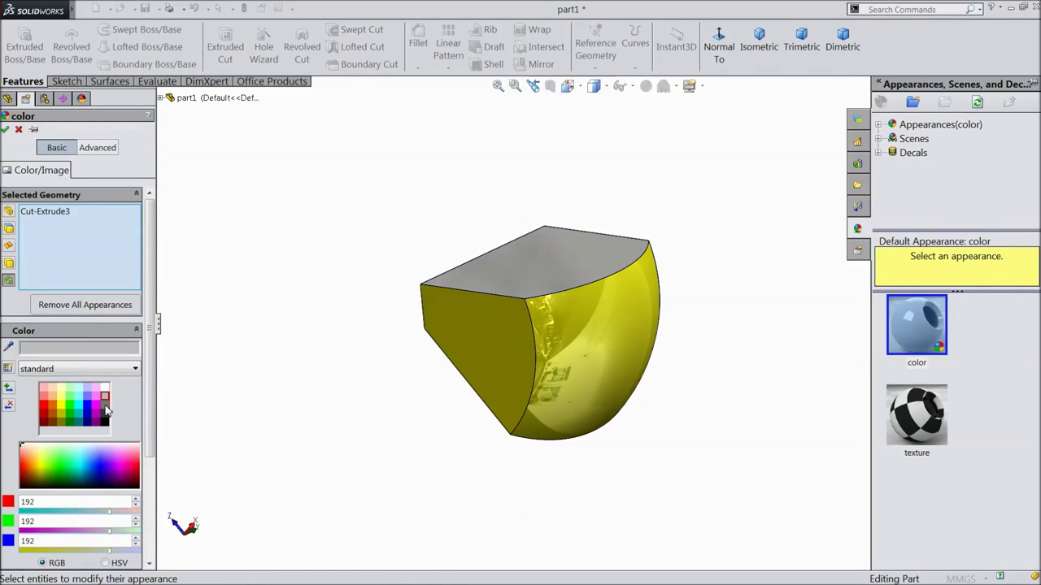
pyautogui.click(106, 409)
pyautogui.click(105, 397)
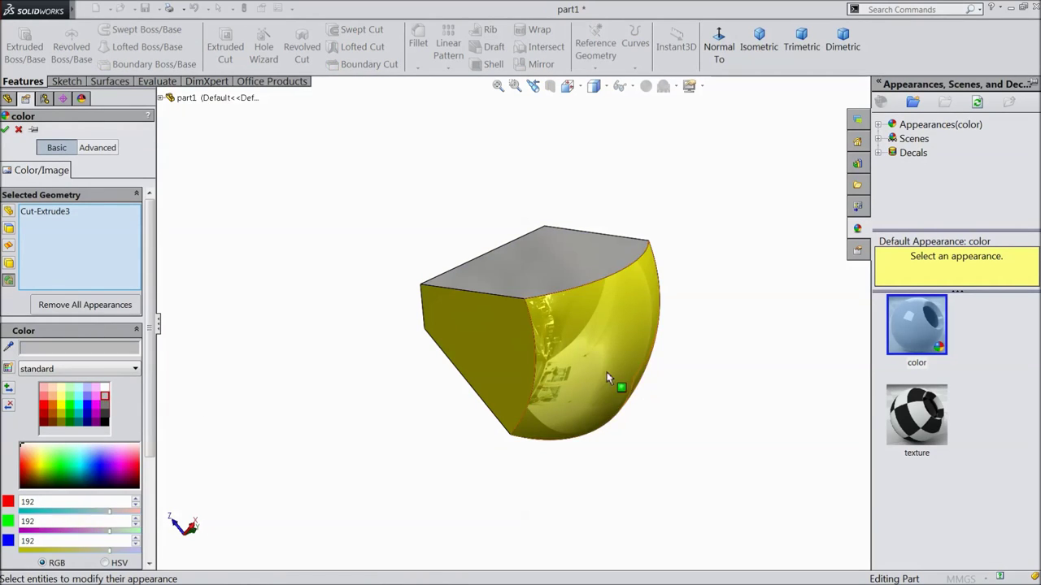
pyautogui.click(572, 365)
pyautogui.click(506, 357)
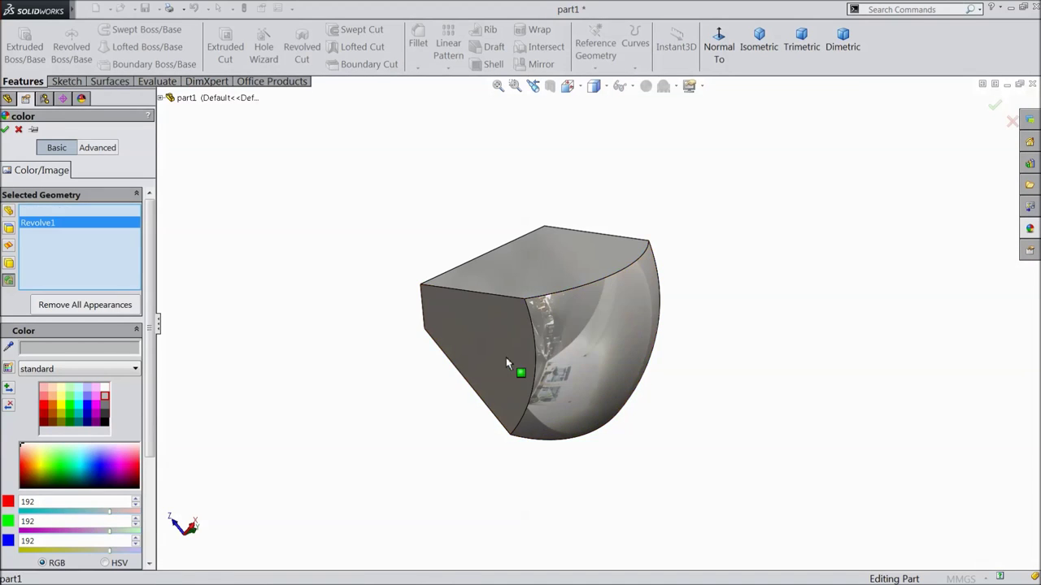
pyautogui.moveTo(395, 409); pyautogui.dragTo(418, 410, button='middle')
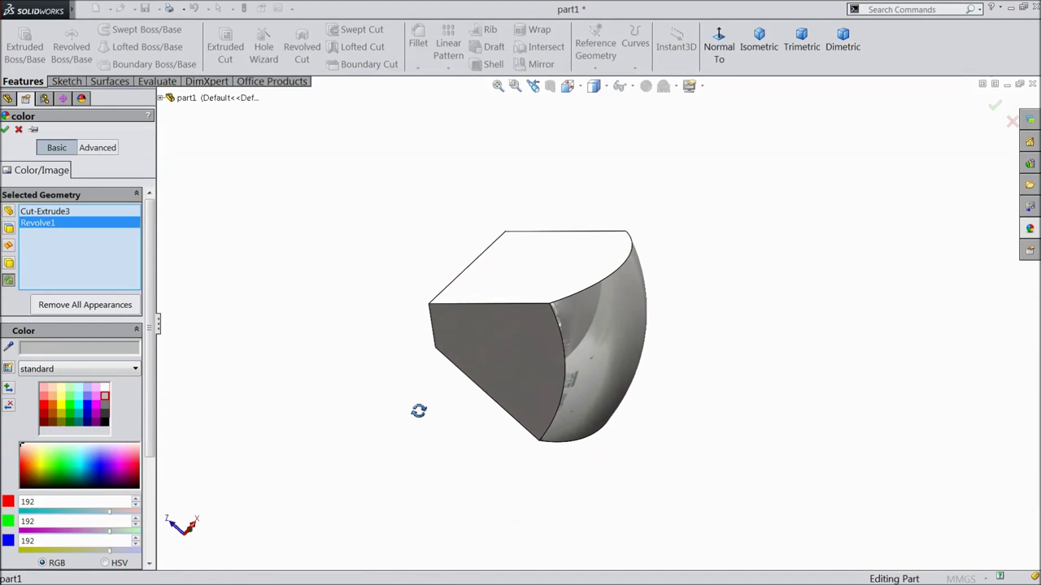
pyautogui.click(5, 129)
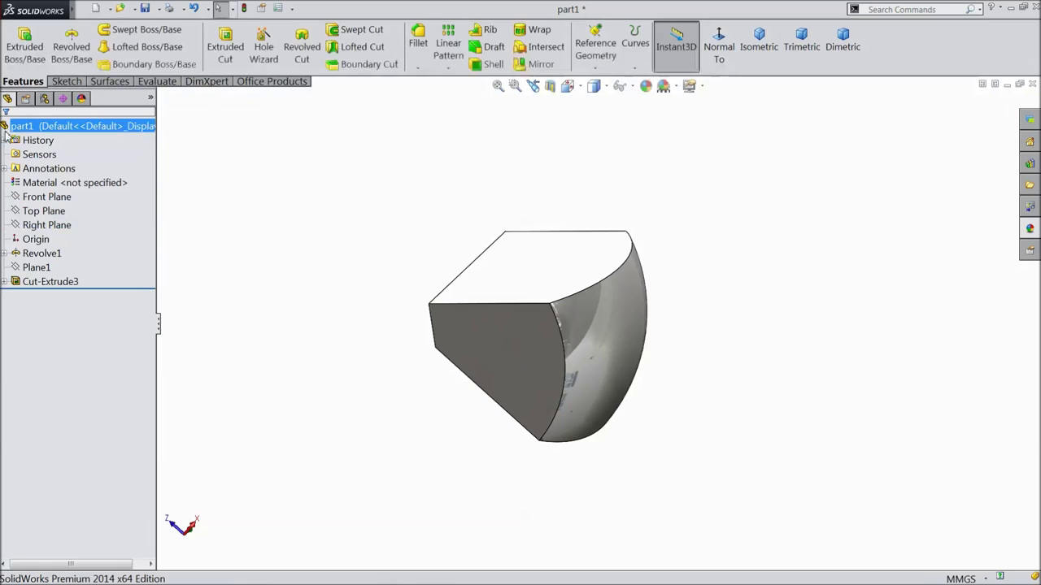
# Save the model under the new name part2 in the Iron man Head folder
pyautogui.click(158, 9)
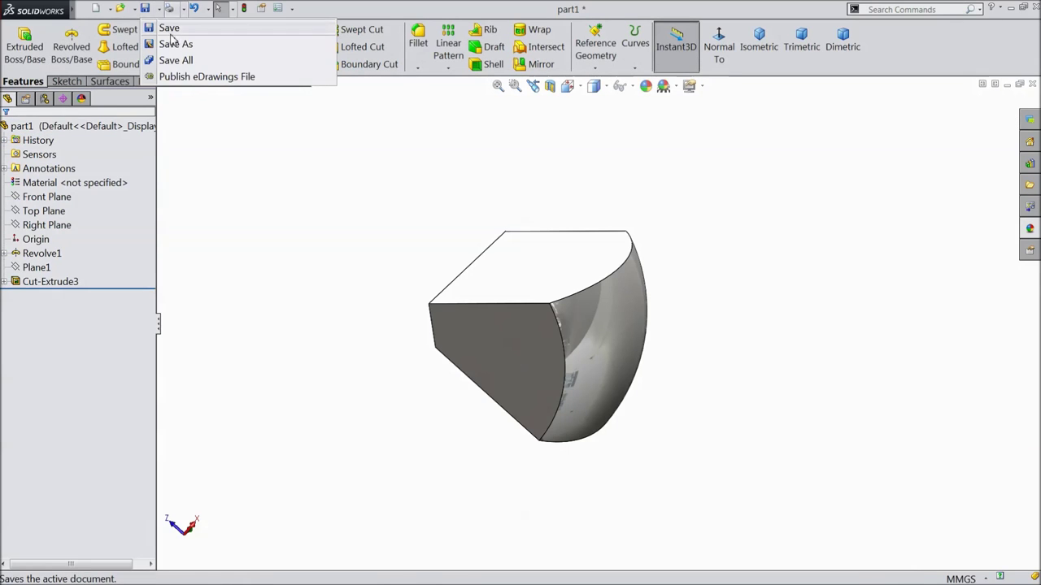
pyautogui.click(175, 43)
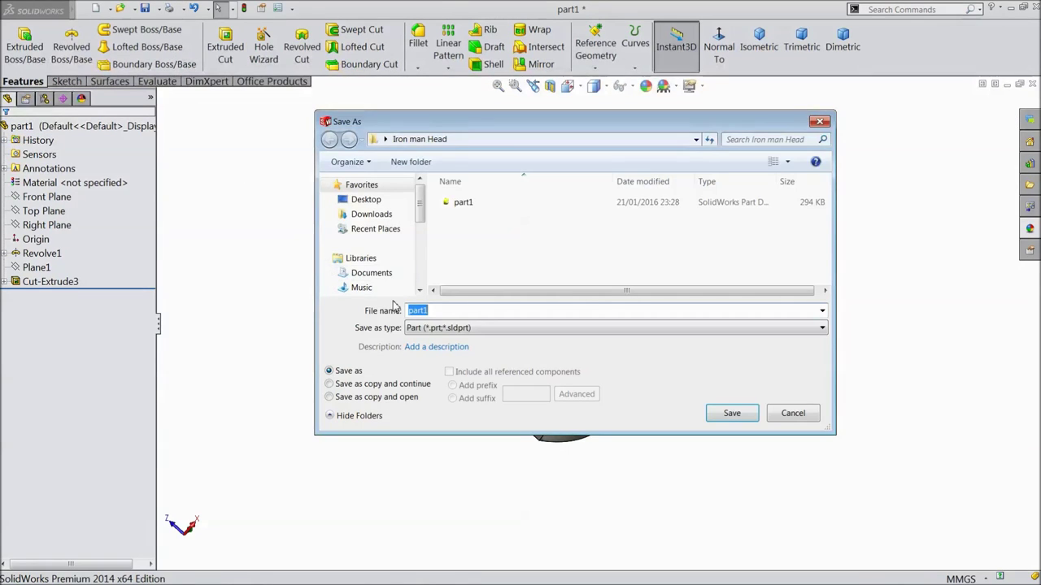
pyautogui.write('part2')
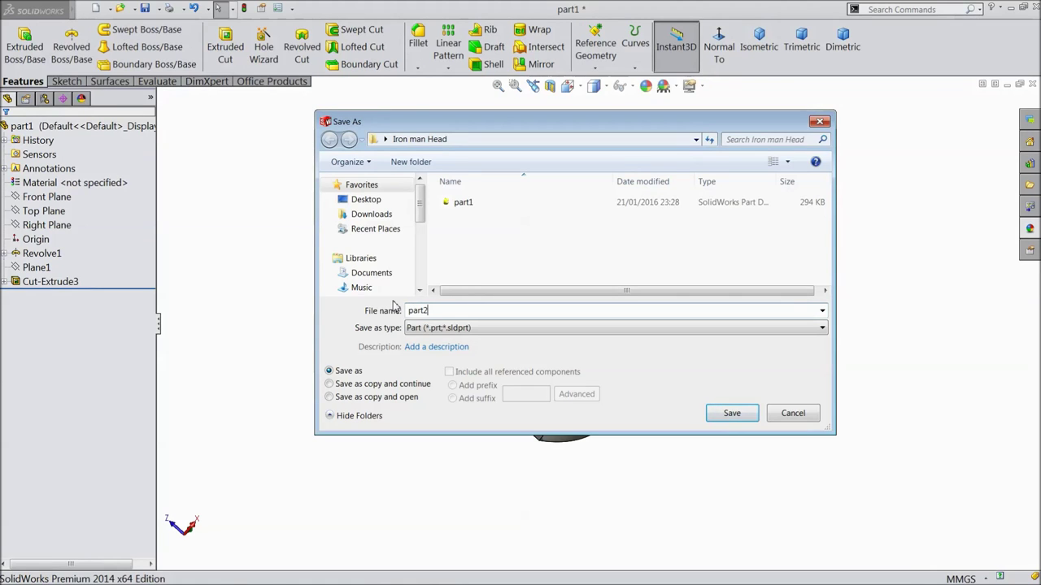
pyautogui.click(728, 416)
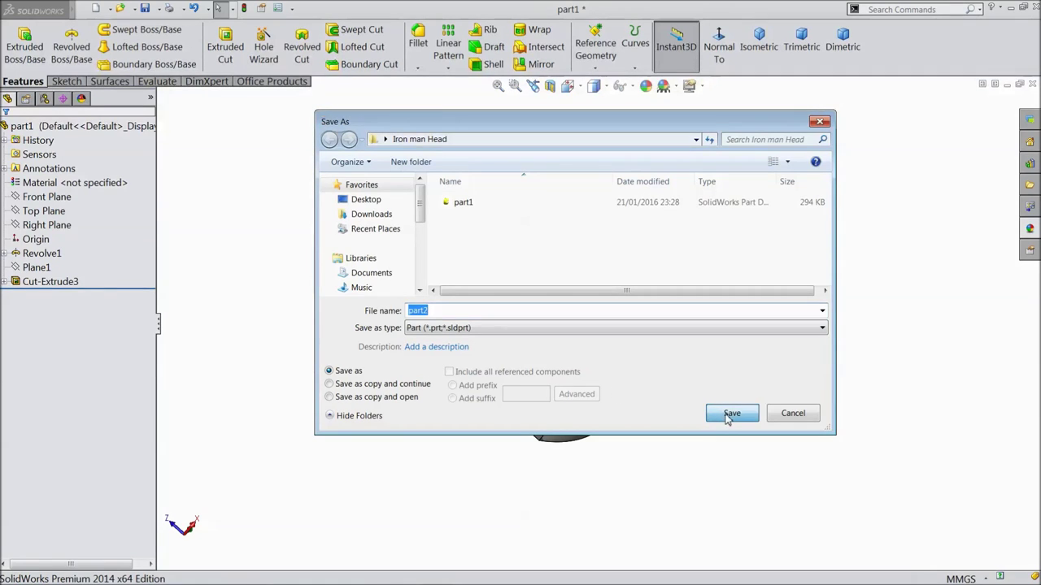
pyautogui.moveTo(702, 373); pyautogui.dragTo(657, 391, button='middle')
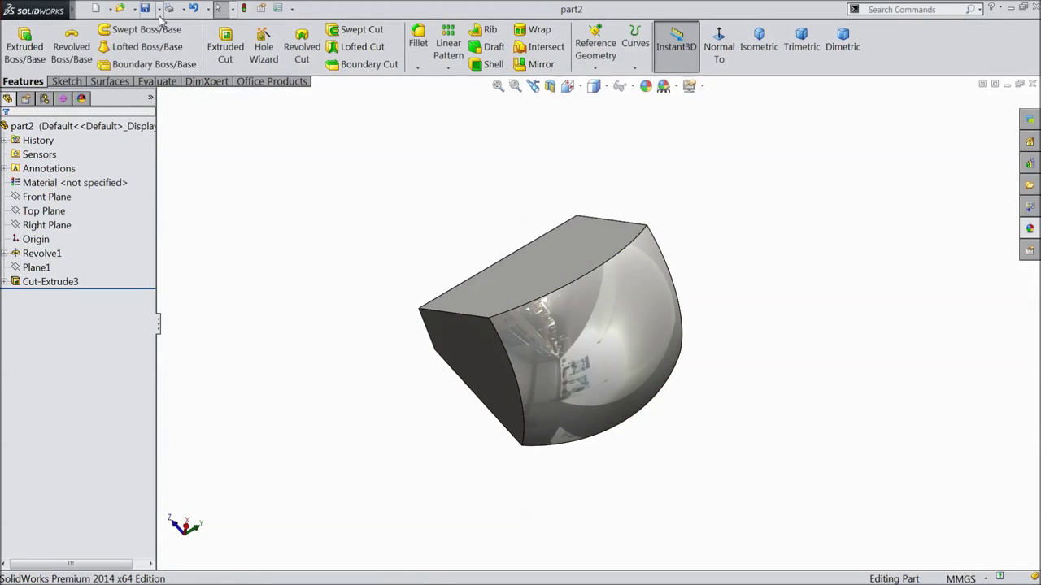
# Open part1 from the Iron man Head folder and open Sketch3 of its second extruded cut for editing
pyautogui.click(110, 8)
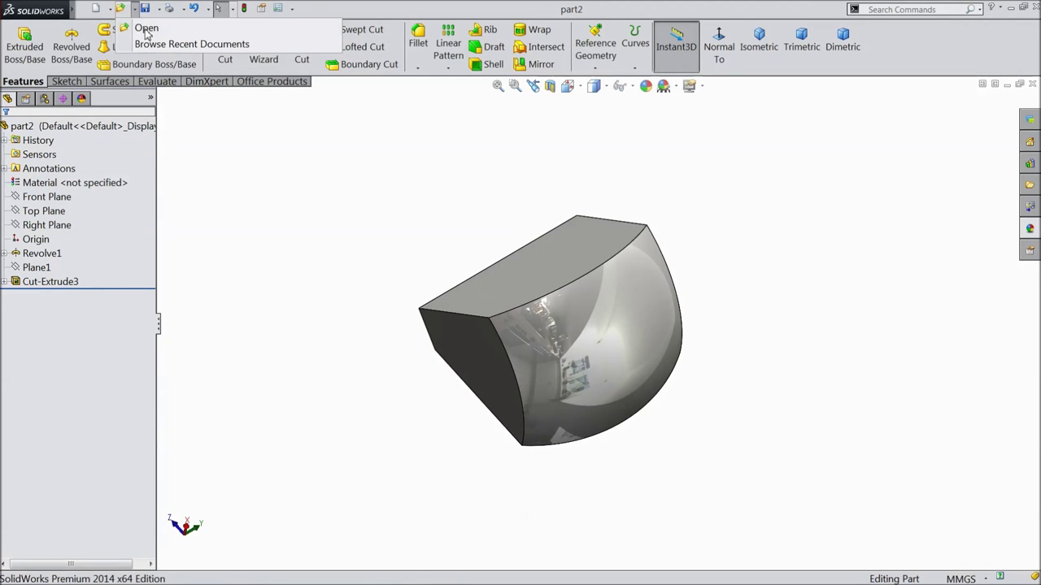
pyautogui.click(147, 29)
pyautogui.click(459, 182)
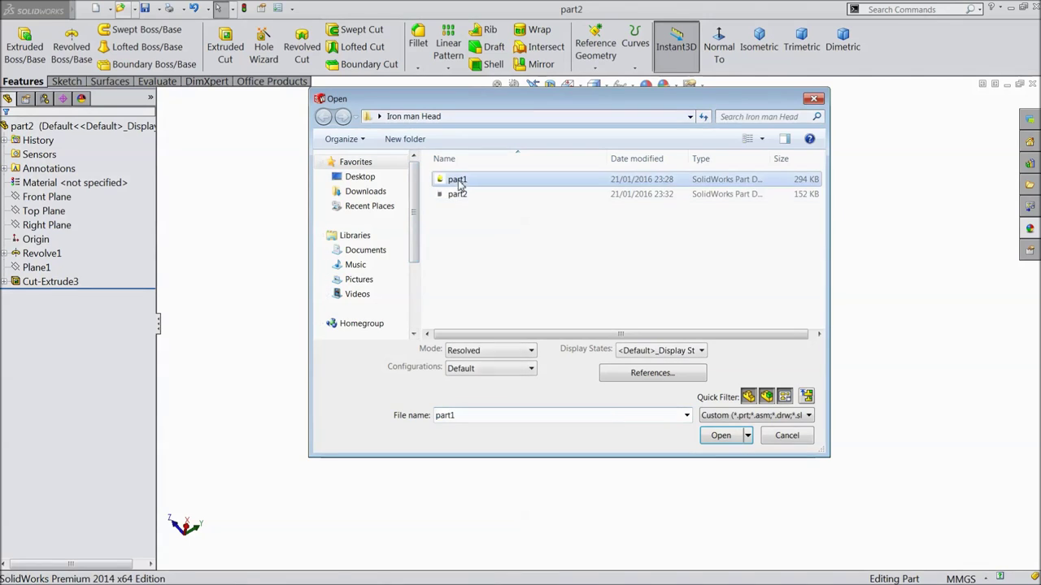
pyautogui.click(725, 438)
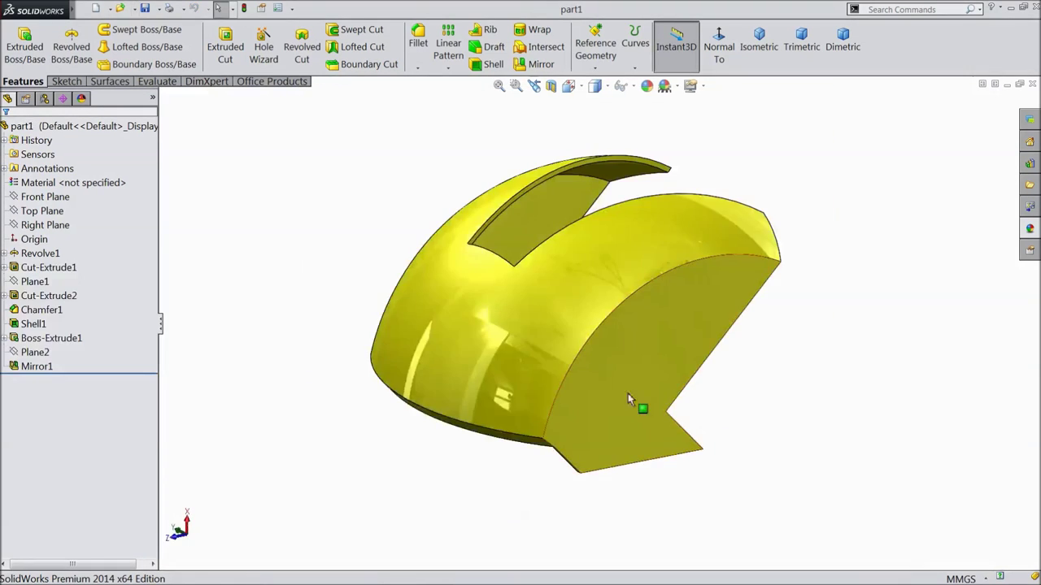
pyautogui.moveTo(385, 254); pyautogui.dragTo(376, 279, button='middle')
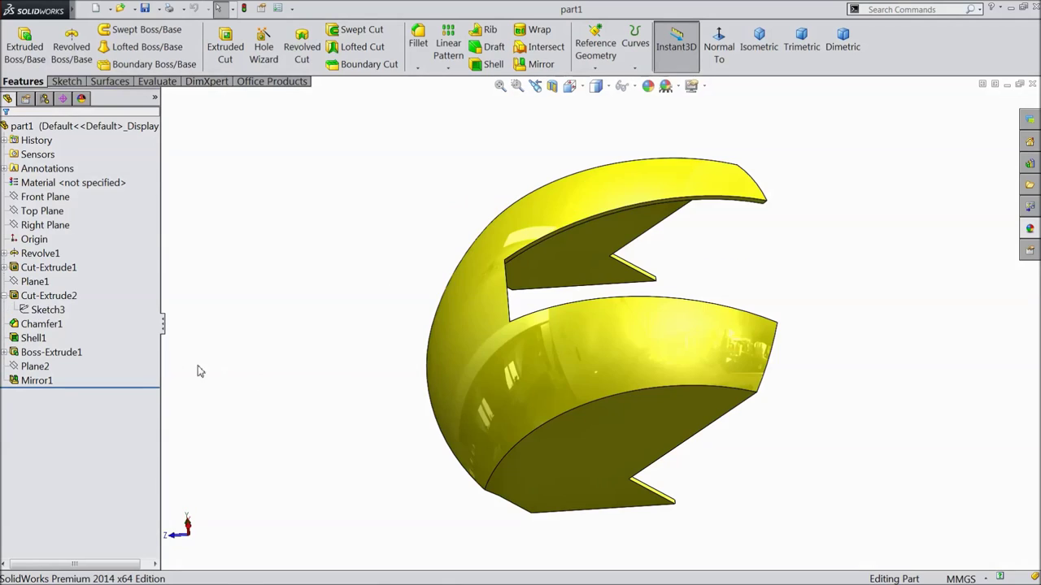
pyautogui.click(48, 310)
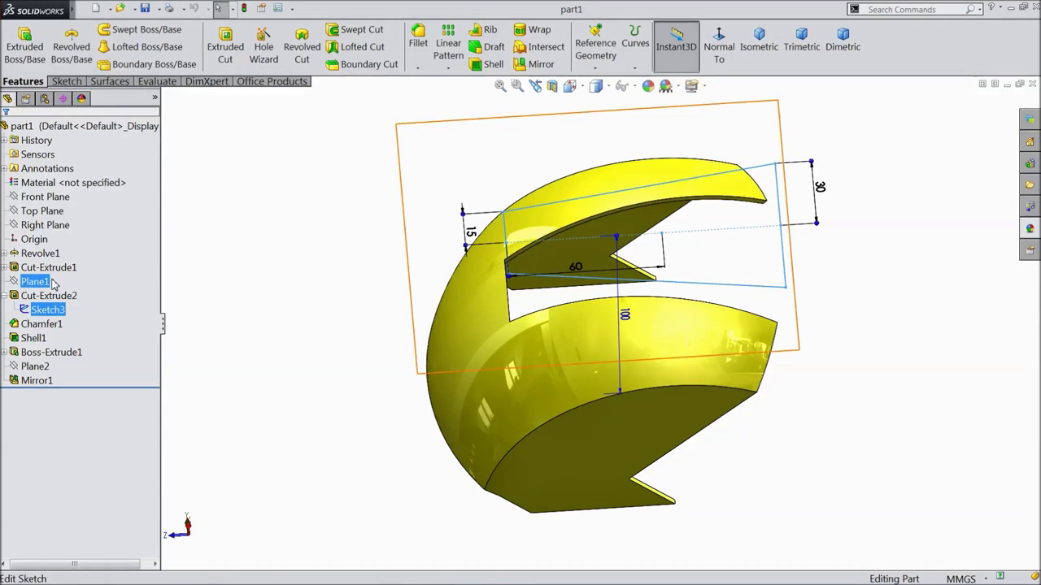
pyautogui.click(46, 280)
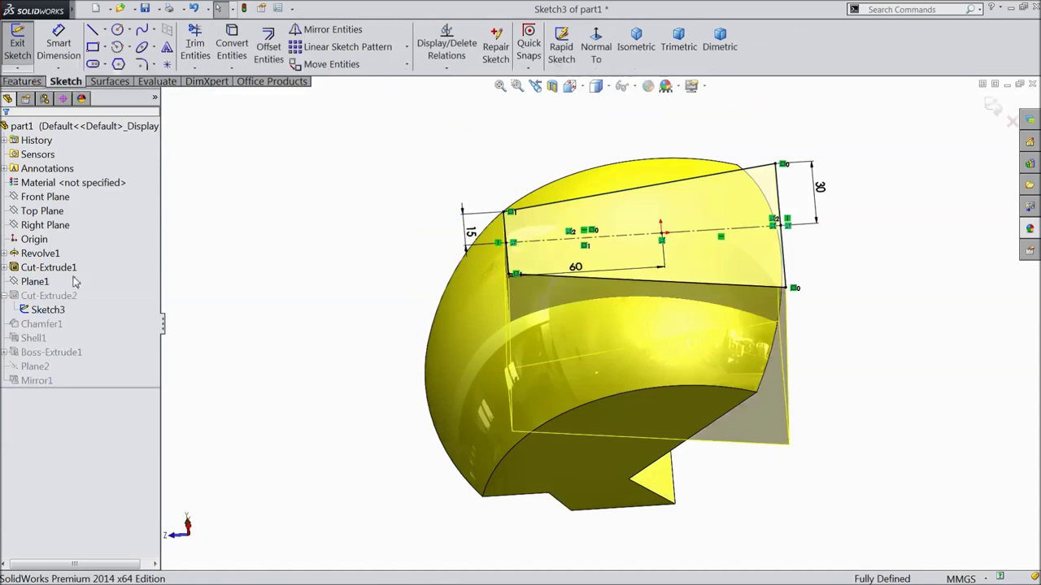
# Select all lines, the centreline and the dimensions of the tapered slot profile to copy them
pyautogui.click(598, 48)
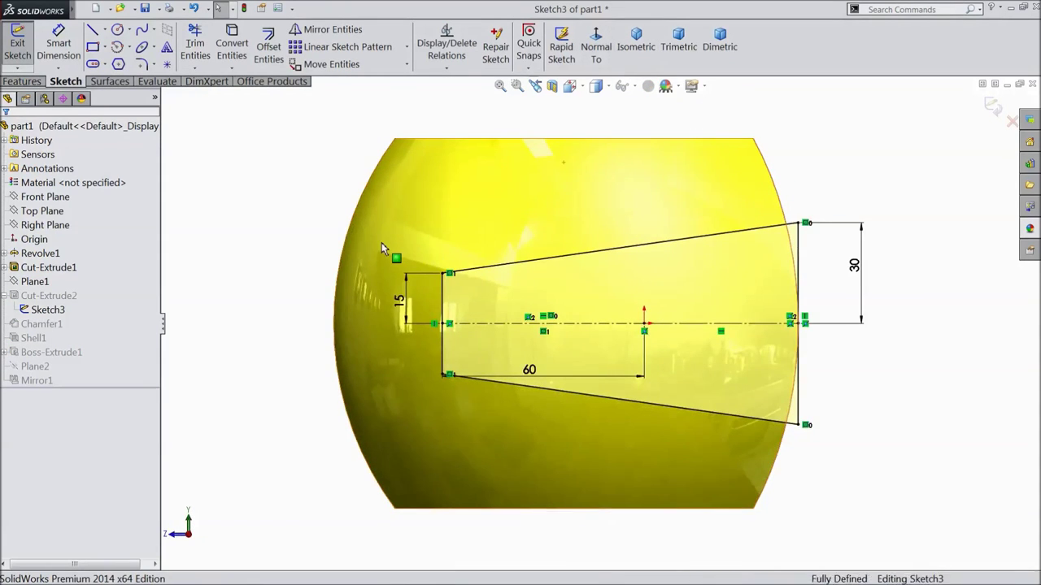
pyautogui.moveTo(381, 242); pyautogui.dragTo(421, 295, button='middle')
pyautogui.hotkey('ctrl', '8')
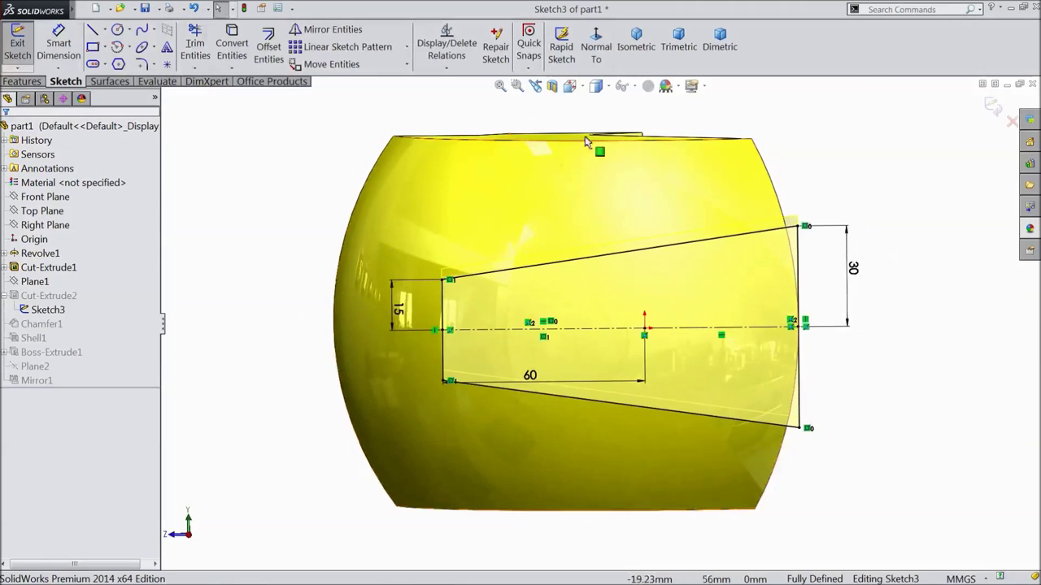
pyautogui.click(597, 48)
pyautogui.moveTo(391, 244); pyautogui.dragTo(901, 458)
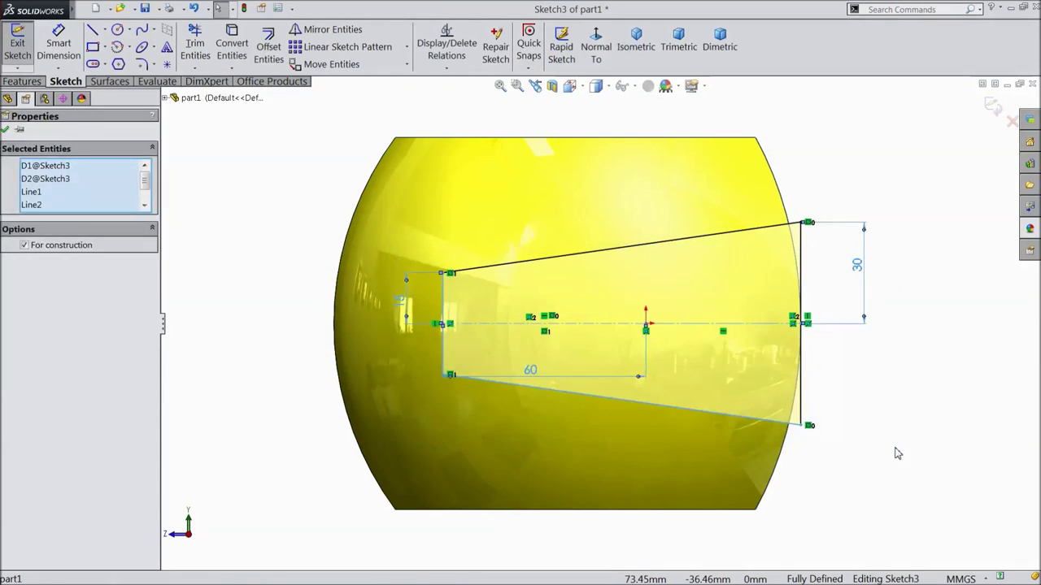
pyautogui.moveTo(890, 186)
pyautogui.mouseDown()
pyautogui.moveTo(880, 232)
pyautogui.moveTo(674, 439)
pyautogui.moveTo(416, 450)
pyautogui.mouseUp()
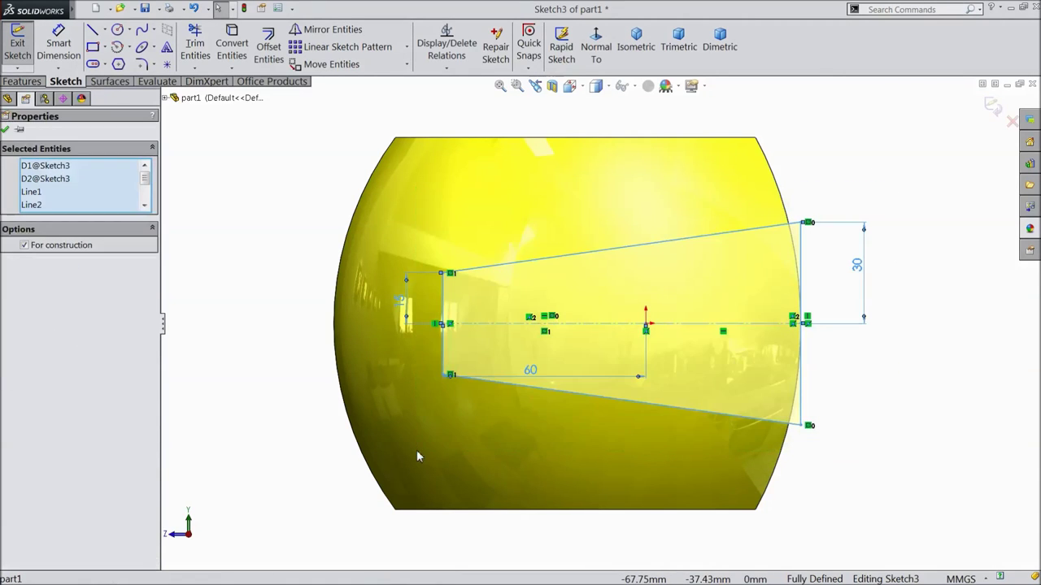
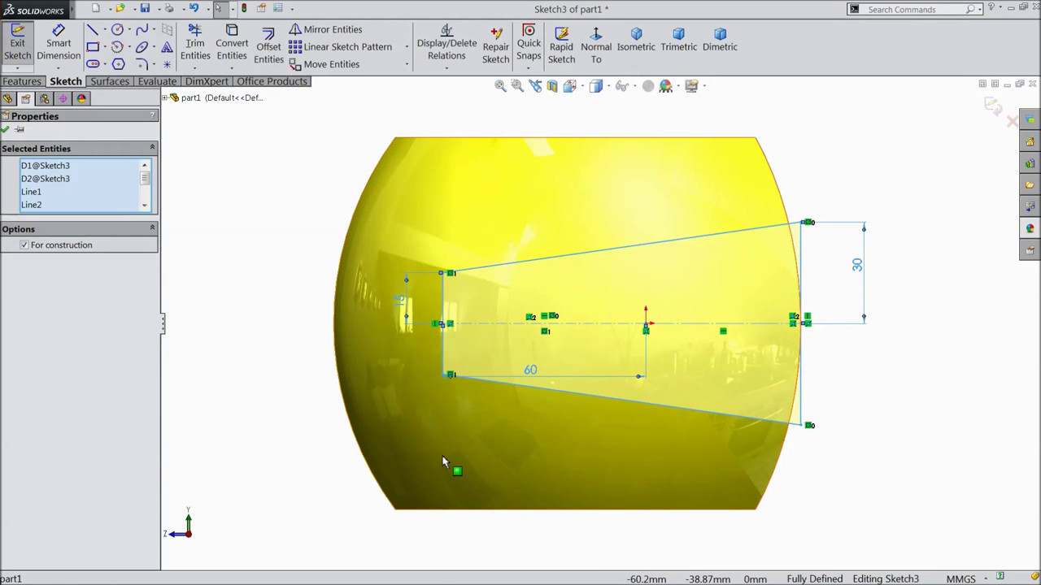
# Exit the sketch, close part1 and return to part2
pyautogui.click(992, 107)
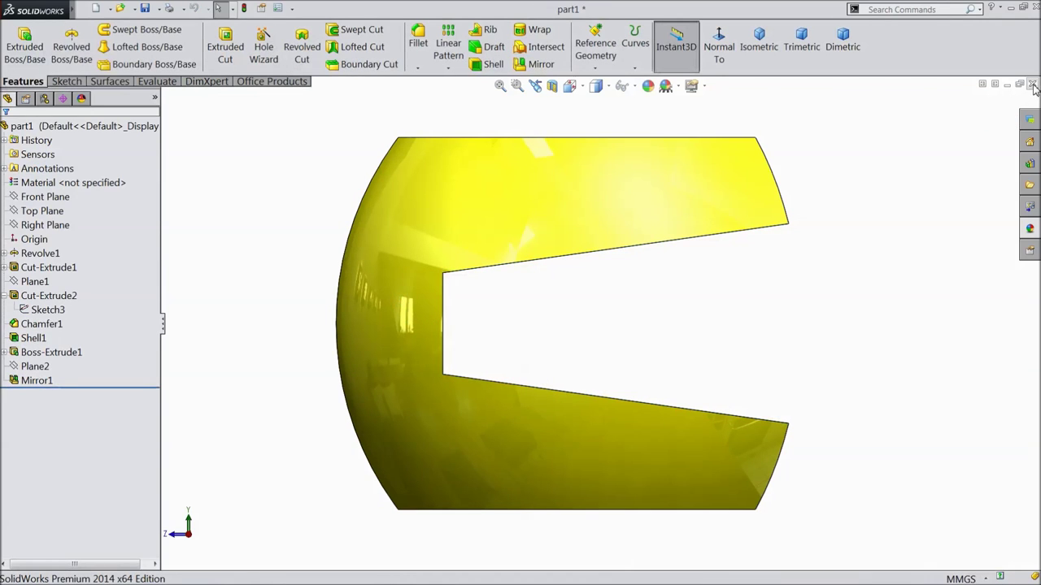
pyautogui.click(1033, 85)
pyautogui.click(481, 285)
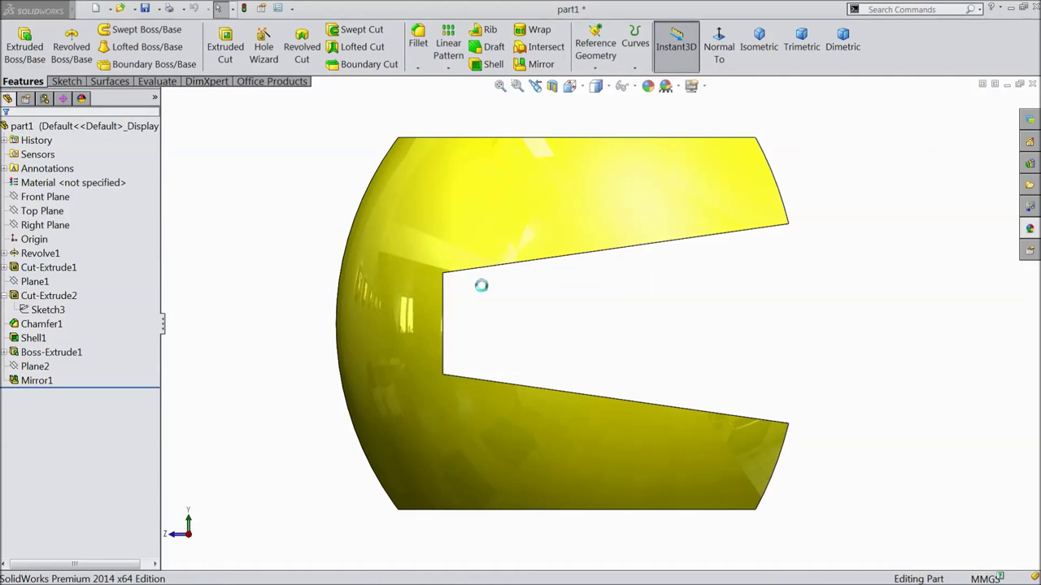
# Create a reference plane offset 100 mm from the Right Plane, above the solid
pyautogui.click(46, 225)
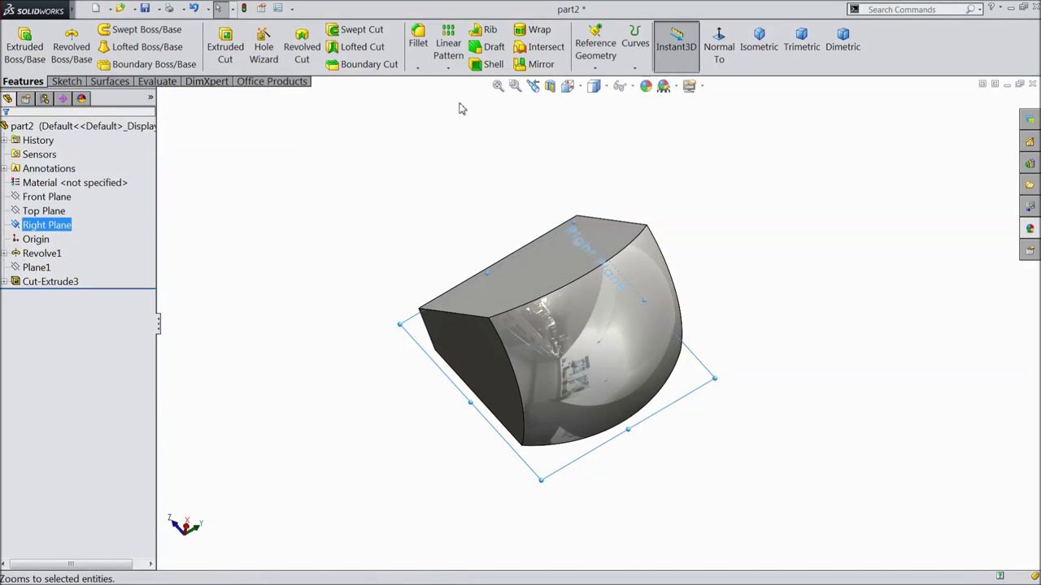
pyautogui.click(595, 57)
pyautogui.click(603, 83)
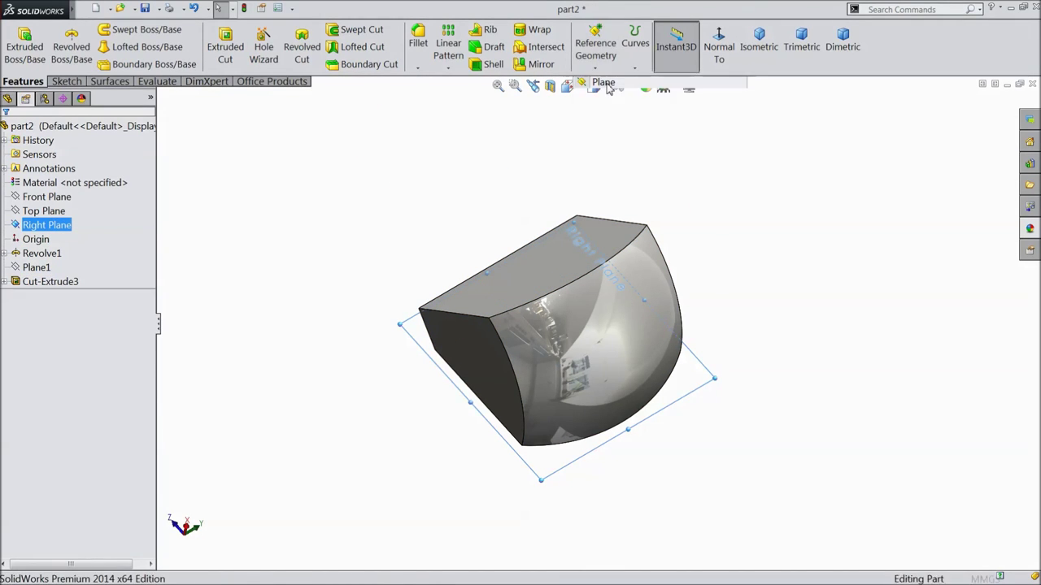
pyautogui.moveTo(239, 374); pyautogui.dragTo(266, 360, button='middle')
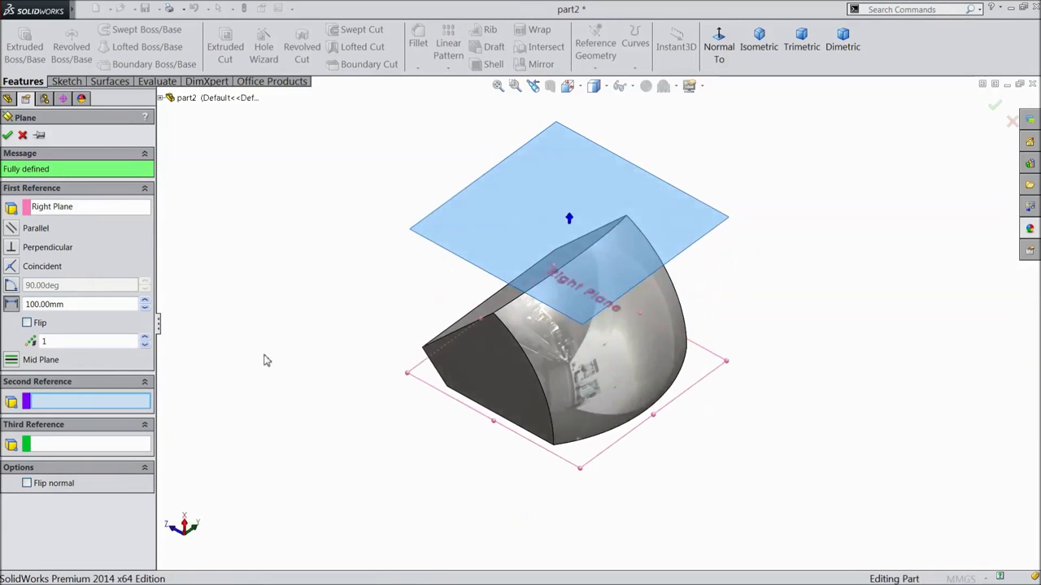
pyautogui.click(7, 136)
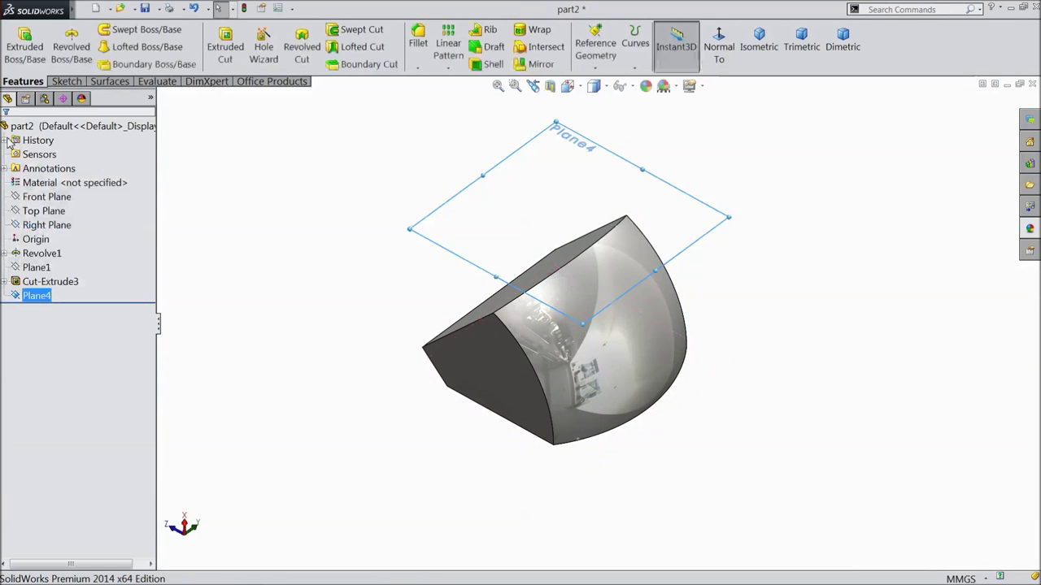
# Start a sketch on the 100 mm offset plane and paste the copied tapered slot profile at the origin
pyautogui.click(561, 192)
pyautogui.click(596, 46)
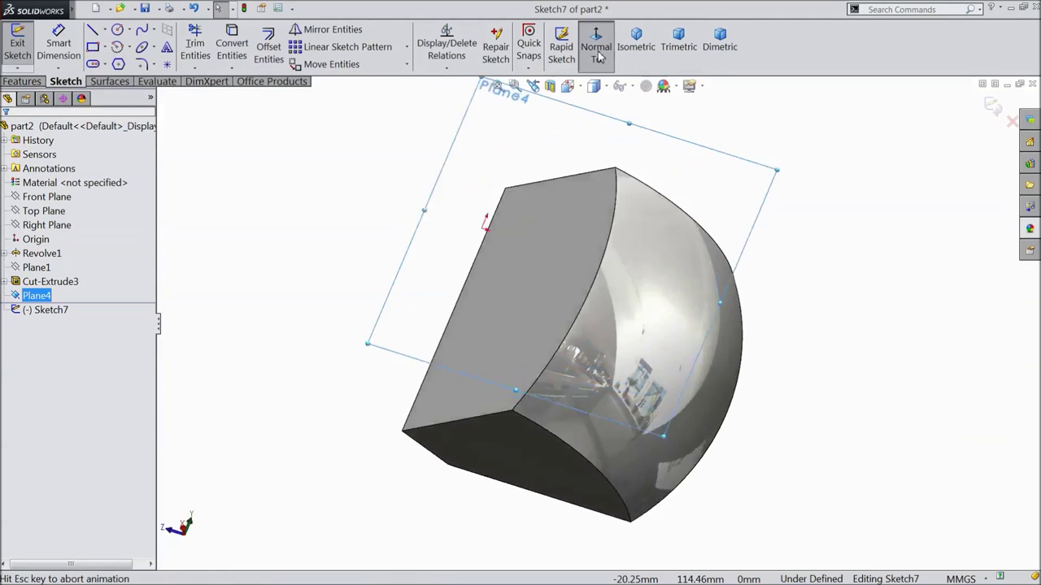
pyautogui.click(472, 323)
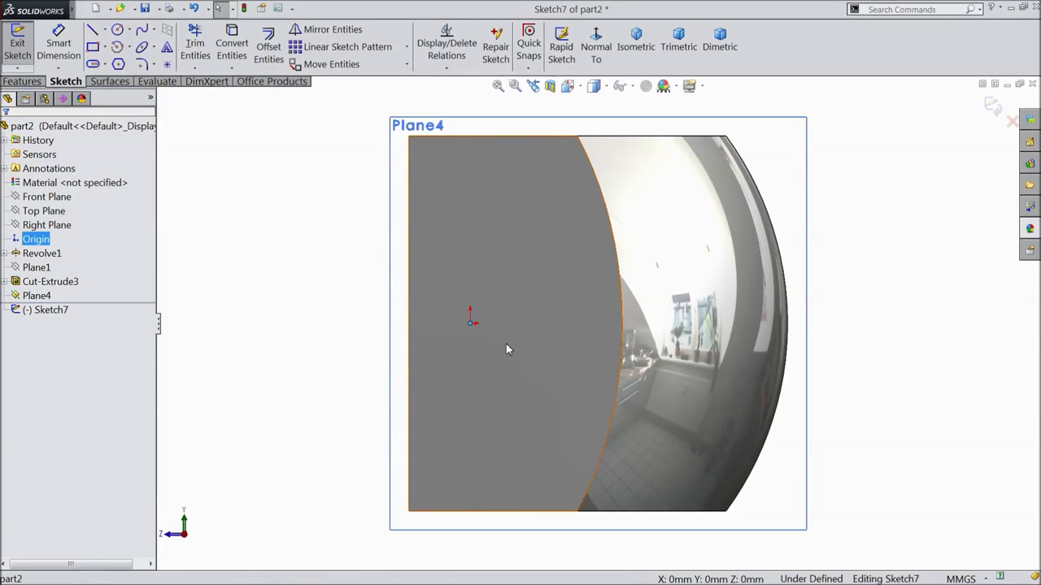
pyautogui.hotkey('ctrl', 'v')
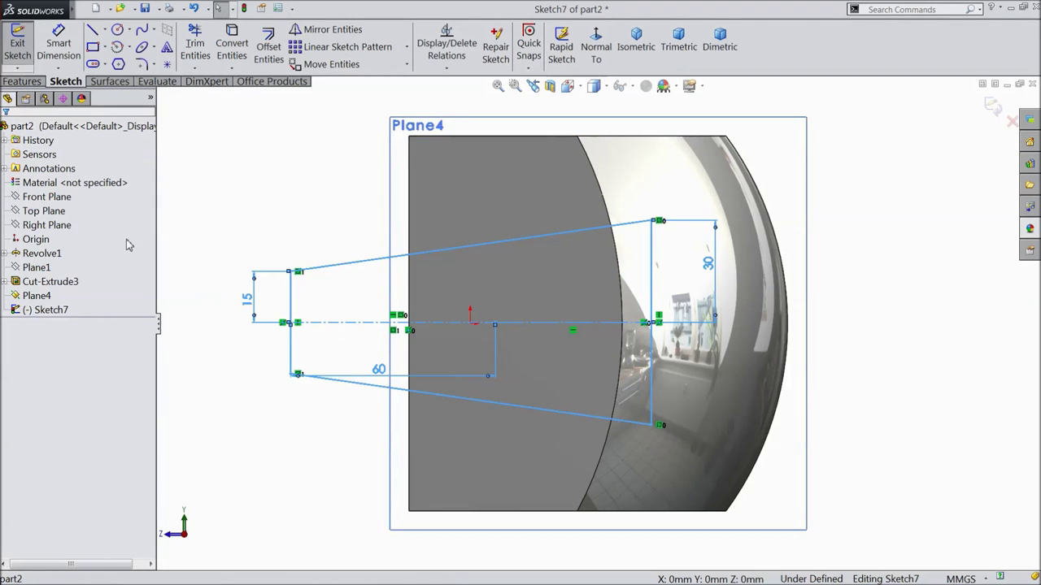
# Dimension the horizontal distance from the origin to the profile's narrow end edge as 60 mm
pyautogui.click(58, 45)
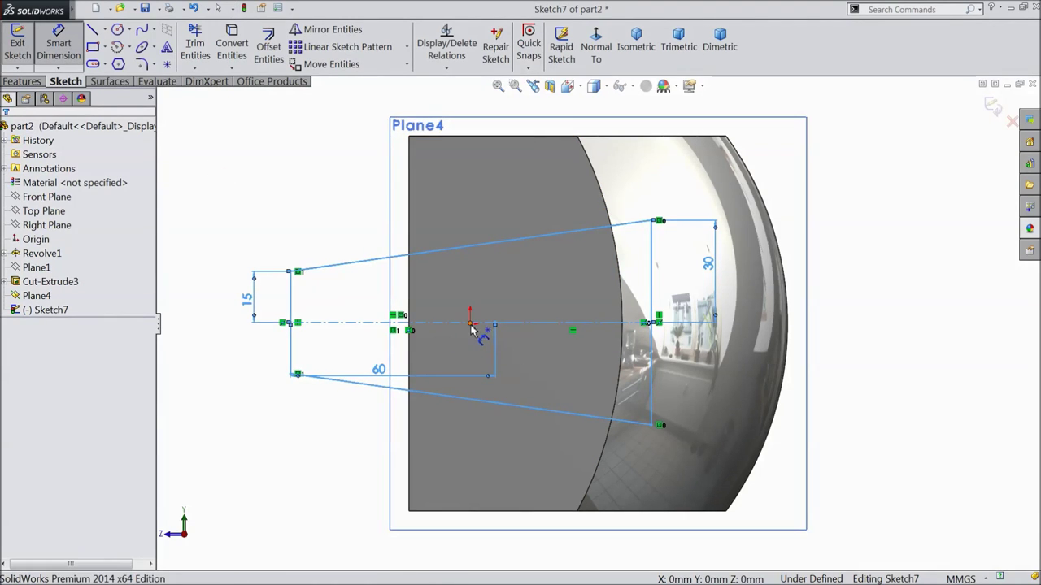
pyautogui.click(291, 309)
pyautogui.click(373, 231)
pyautogui.write('60.00mm')
pyautogui.click(310, 216)
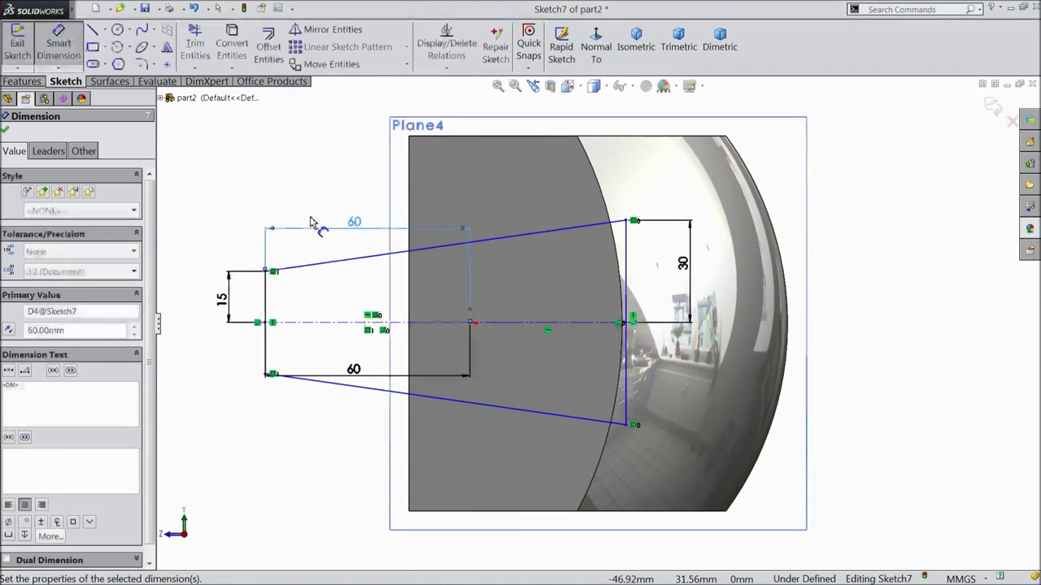
pyautogui.click(5, 132)
# Extrude the tapered profile as a boss with the Up To Surface end condition, ending at the solid's flat underside
pyautogui.click(23, 82)
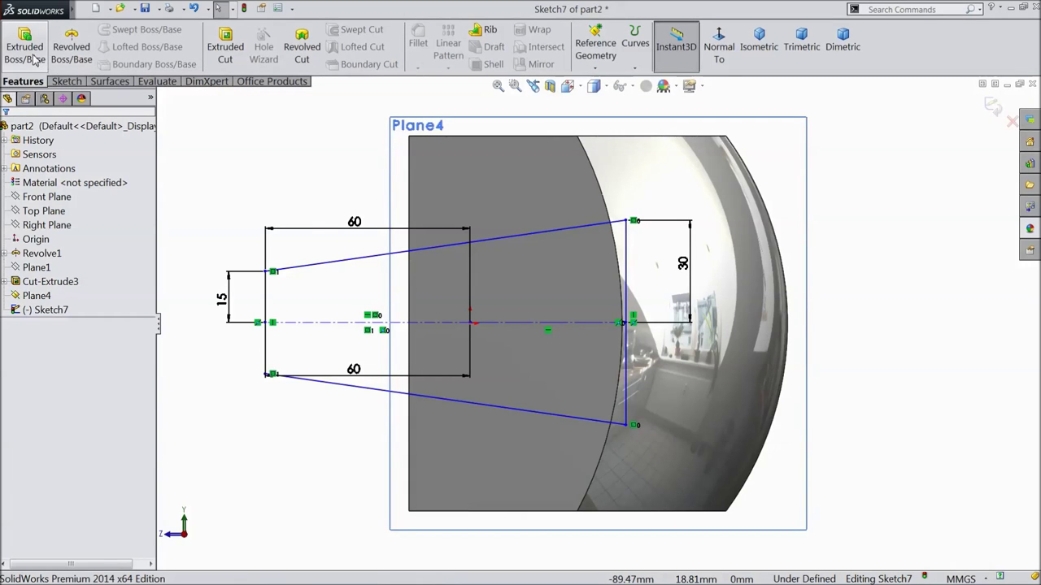
pyautogui.click(31, 60)
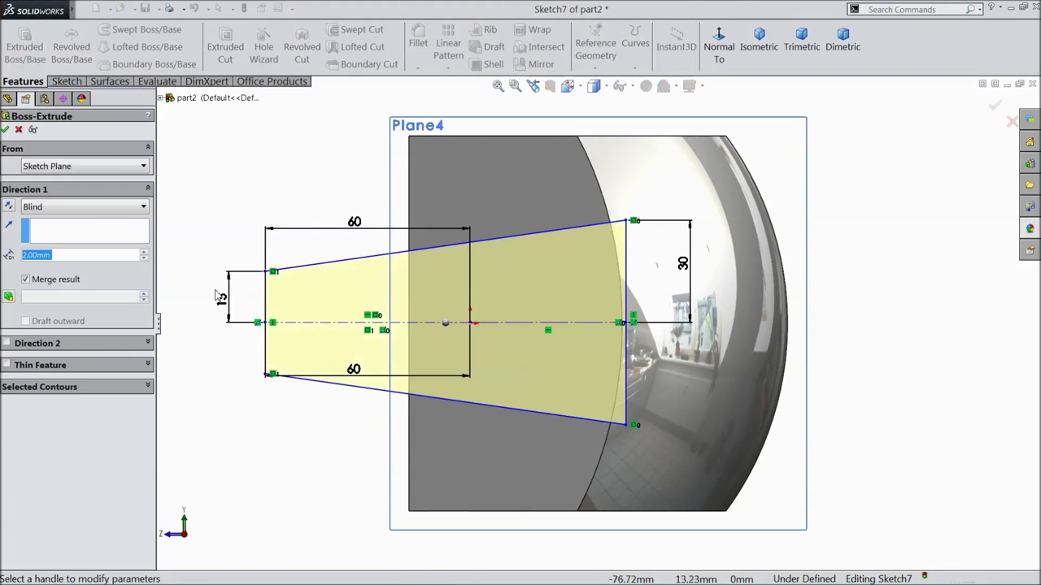
pyautogui.click(51, 207)
pyautogui.click(64, 257)
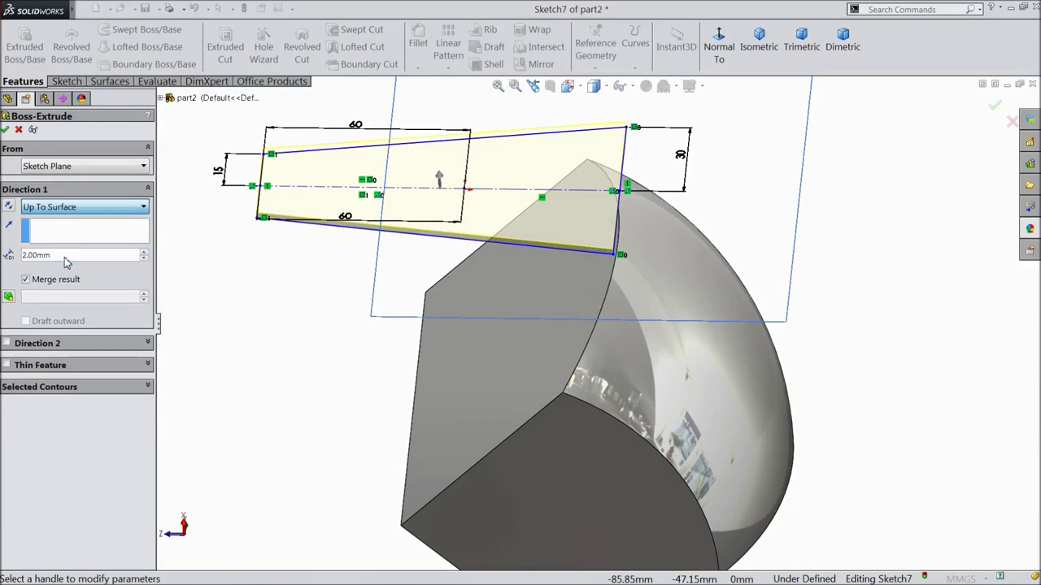
pyautogui.moveTo(323, 440)
pyautogui.mouseDown(button='middle')
pyautogui.moveTo(314, 286)
pyautogui.moveTo(413, 400)
pyautogui.mouseUp(button='middle')
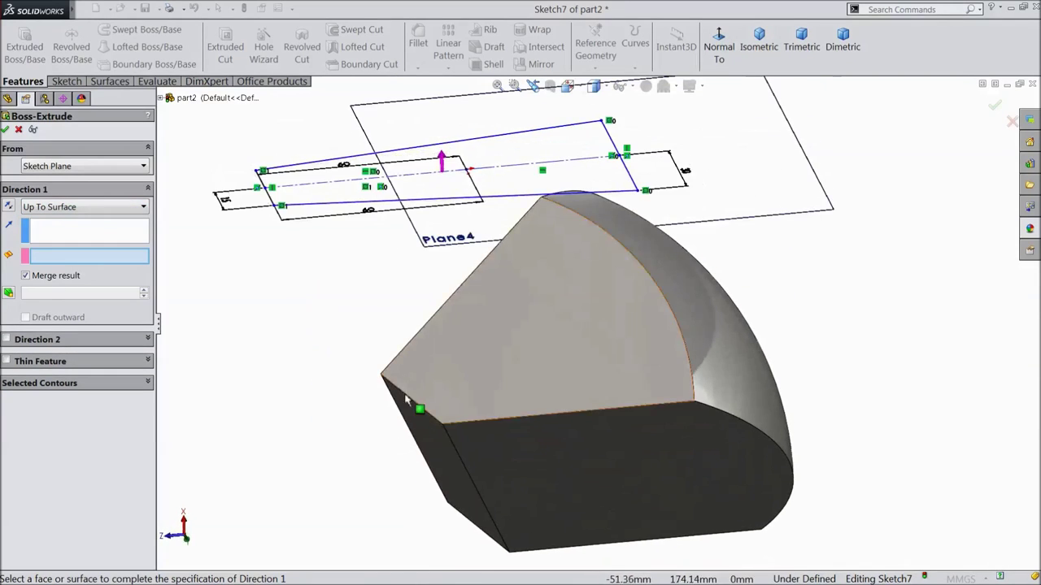
pyautogui.click(547, 490)
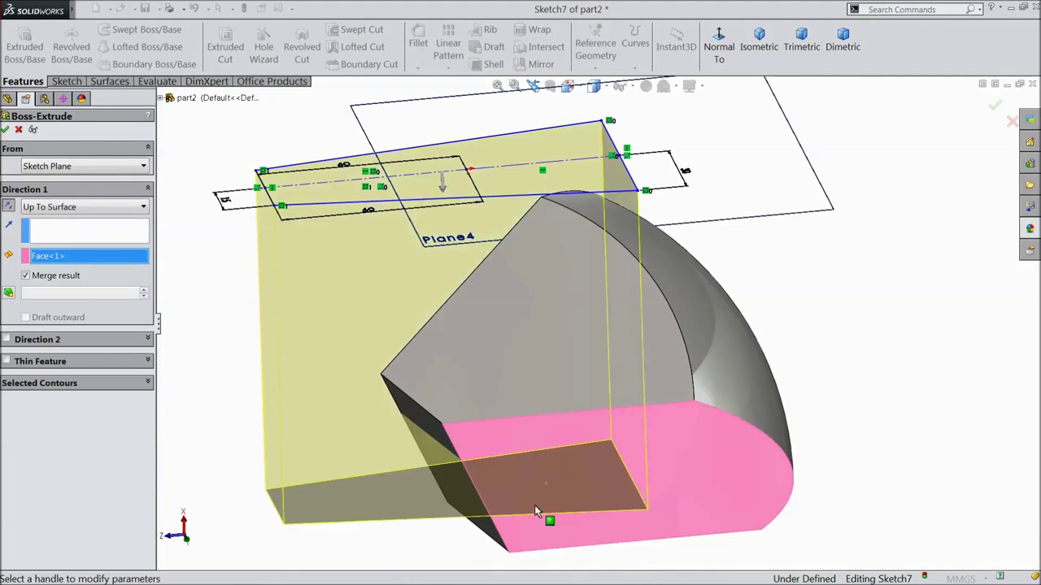
pyautogui.scroll(2, 569, 512)
pyautogui.moveTo(870, 317); pyautogui.dragTo(864, 423, button='middle')
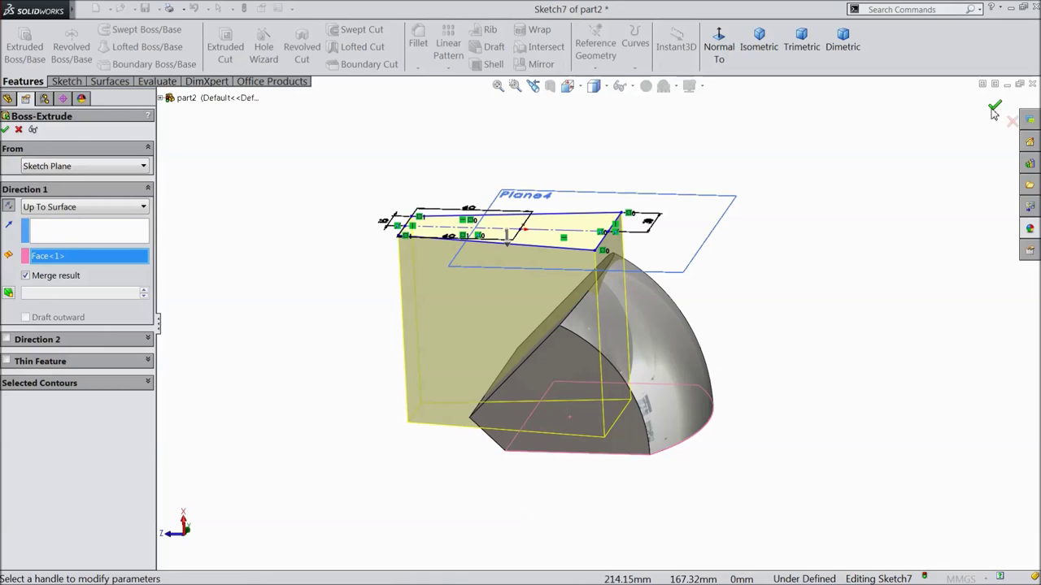
pyautogui.click(993, 109)
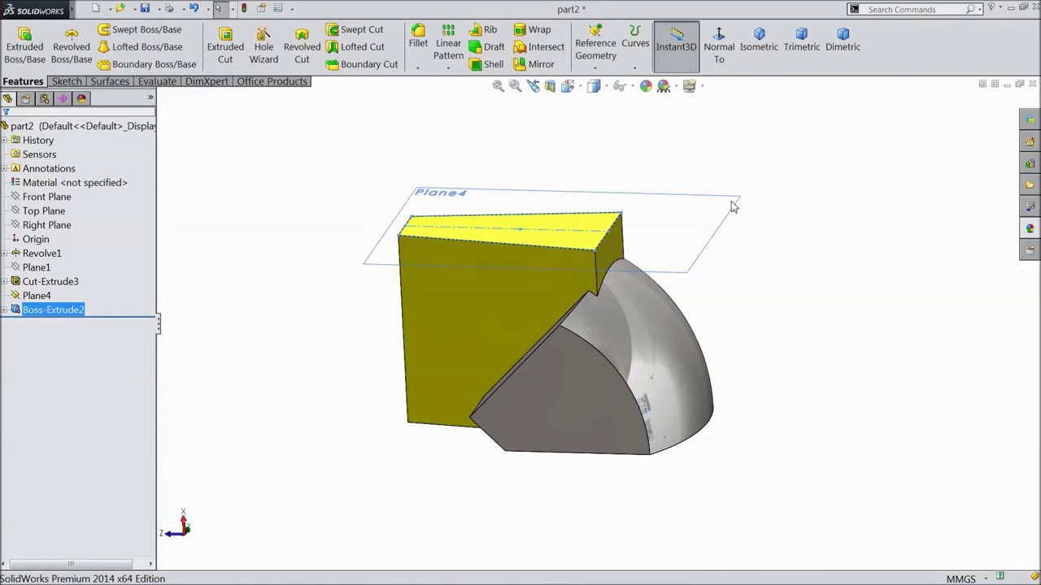
# Apply the grey colour RGB 192, 192, 192 to the new tapered boss
pyautogui.click(647, 86)
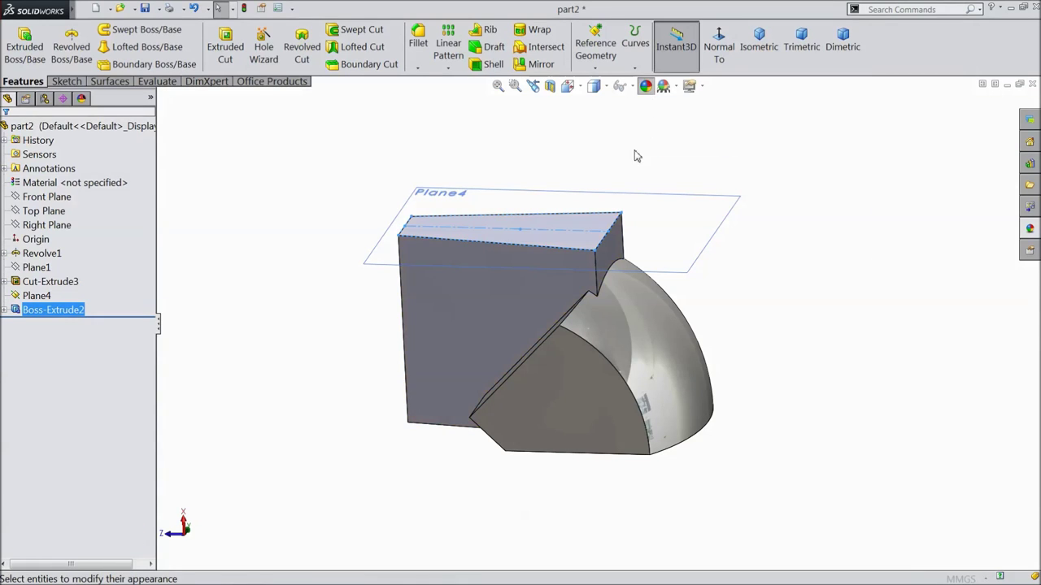
pyautogui.click(105, 402)
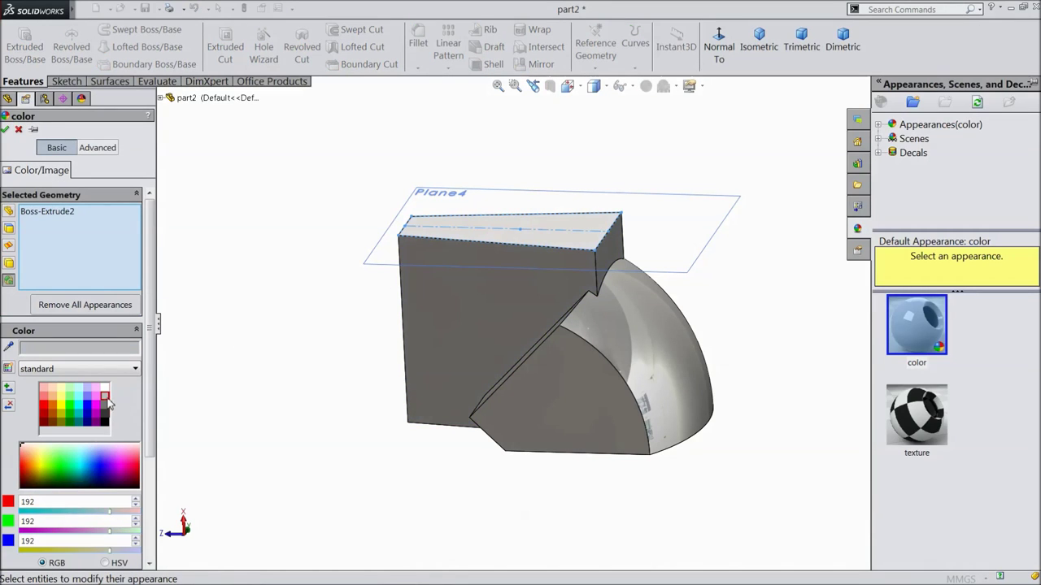
pyautogui.click(5, 129)
# Sketch two concentric circles at the origin on the Right Plane, with radii of about 83 mm and 111 mm
pyautogui.moveTo(259, 213); pyautogui.dragTo(272, 222, button='middle')
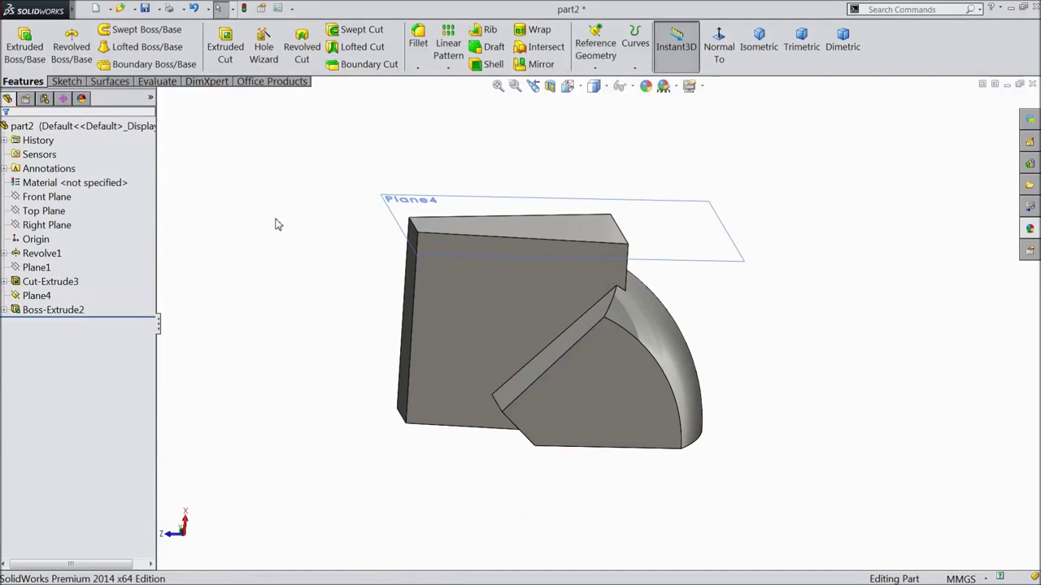
pyautogui.click(47, 225)
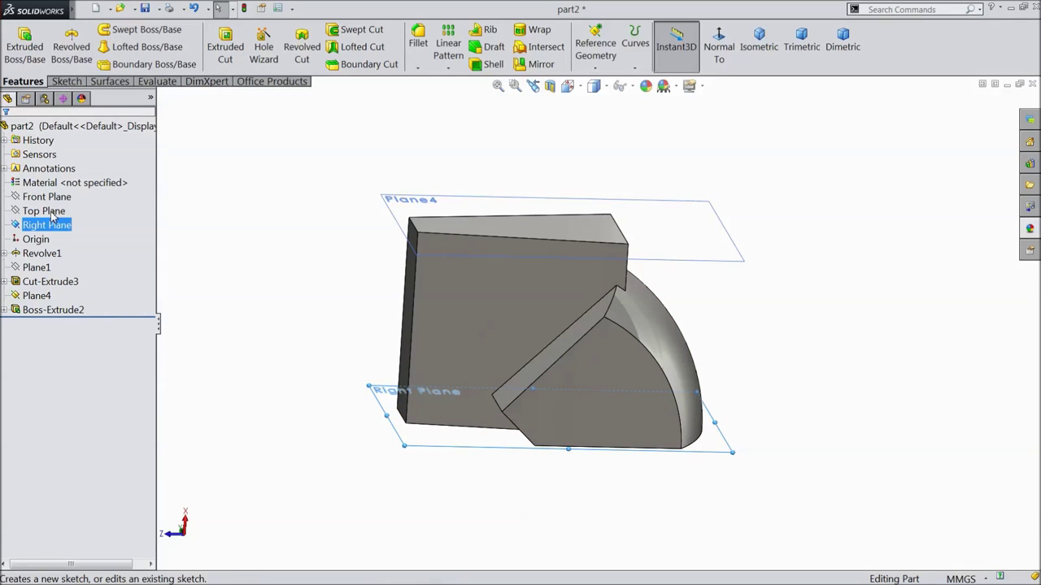
pyautogui.click(50, 212)
pyautogui.click(597, 55)
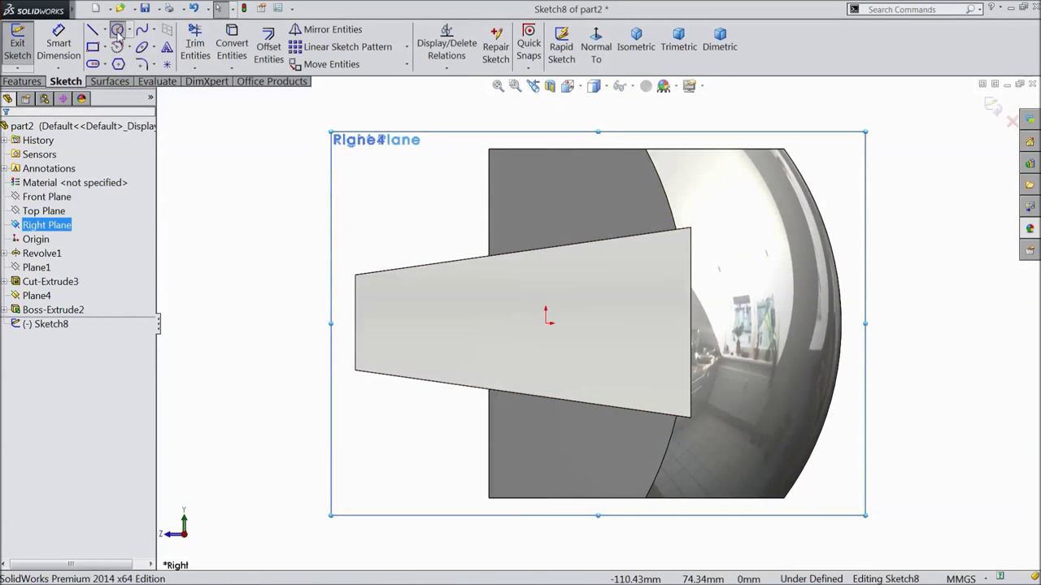
pyautogui.click(118, 31)
pyautogui.click(545, 323)
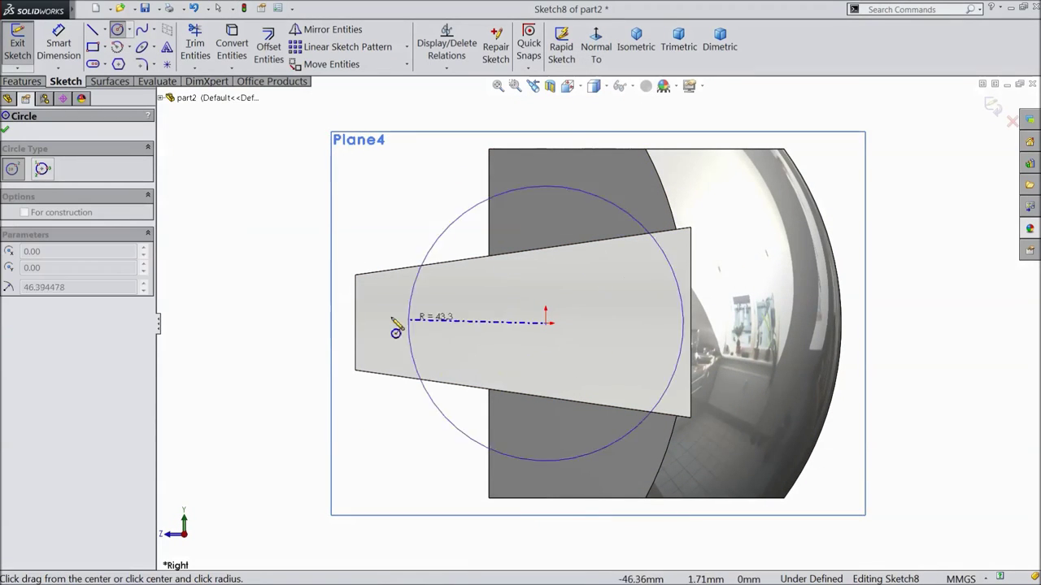
pyautogui.click(283, 322)
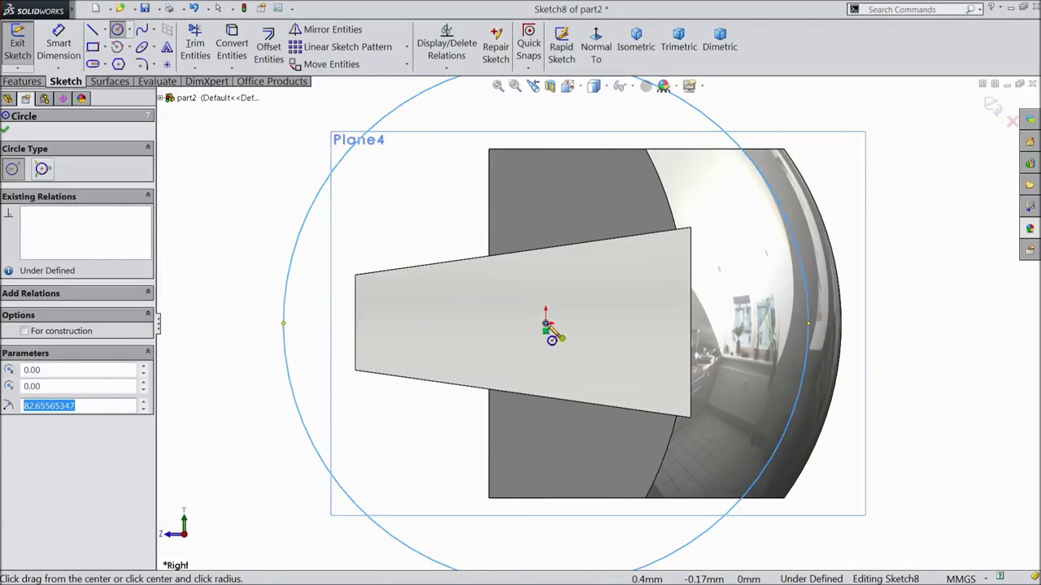
pyautogui.click(545, 323)
pyautogui.click(193, 323)
pyautogui.scroll(1, 288, 322)
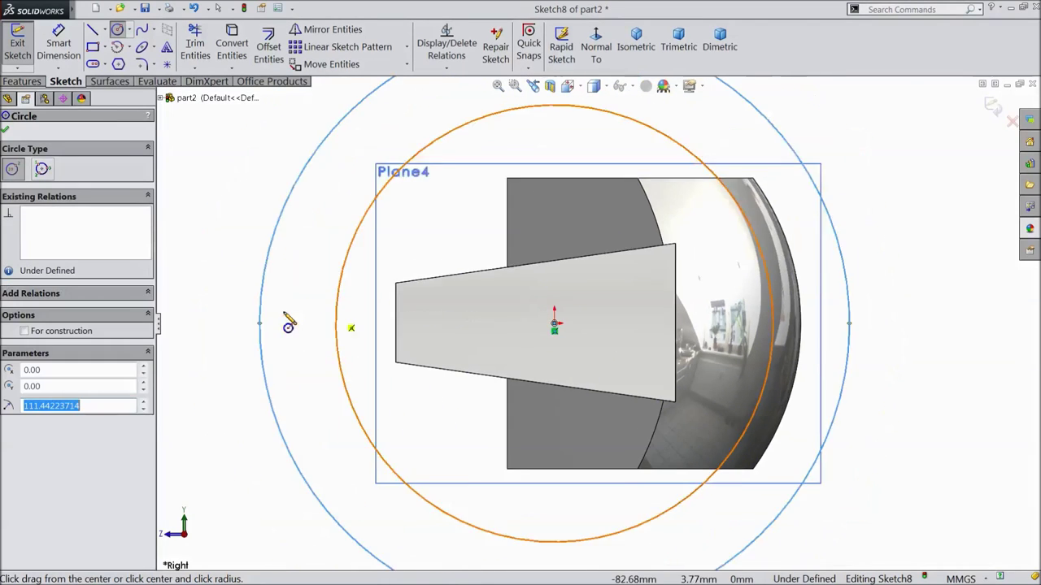
pyautogui.scroll(3, 302, 321)
# Dimension the inner circle with a diameter of 186 mm
pyautogui.press('d')
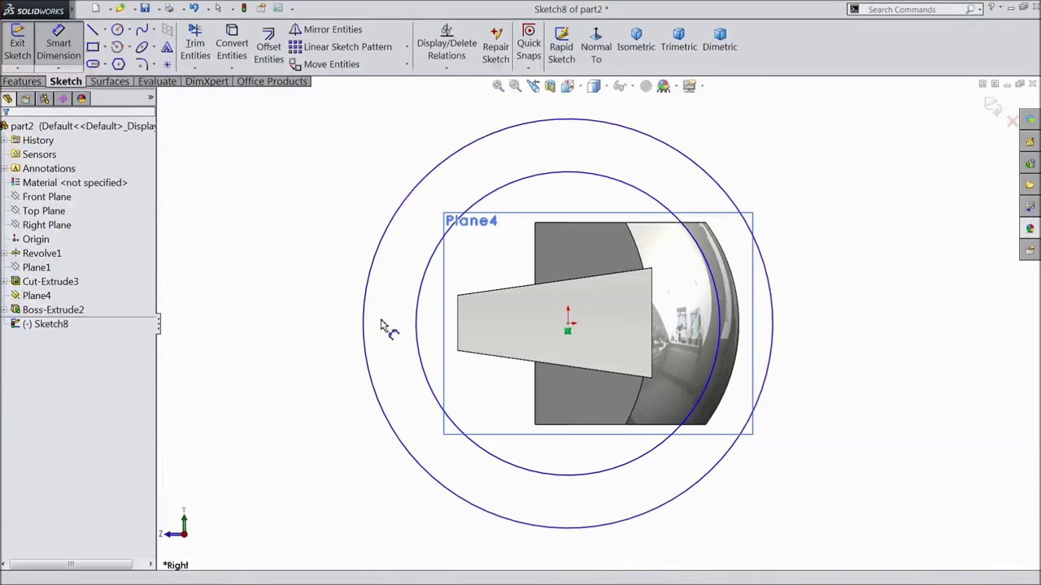
pyautogui.click(421, 352)
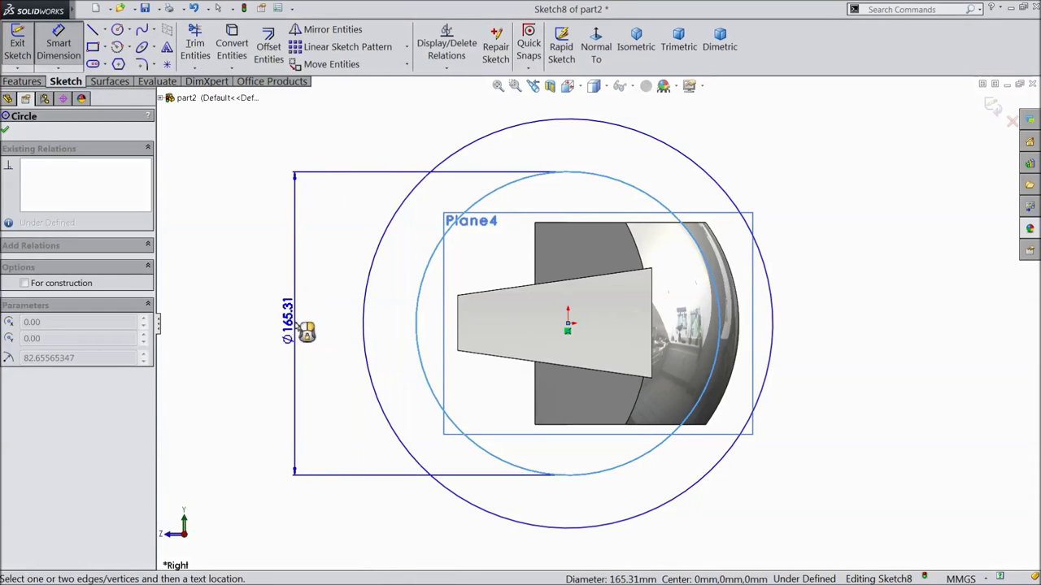
pyautogui.click(304, 329)
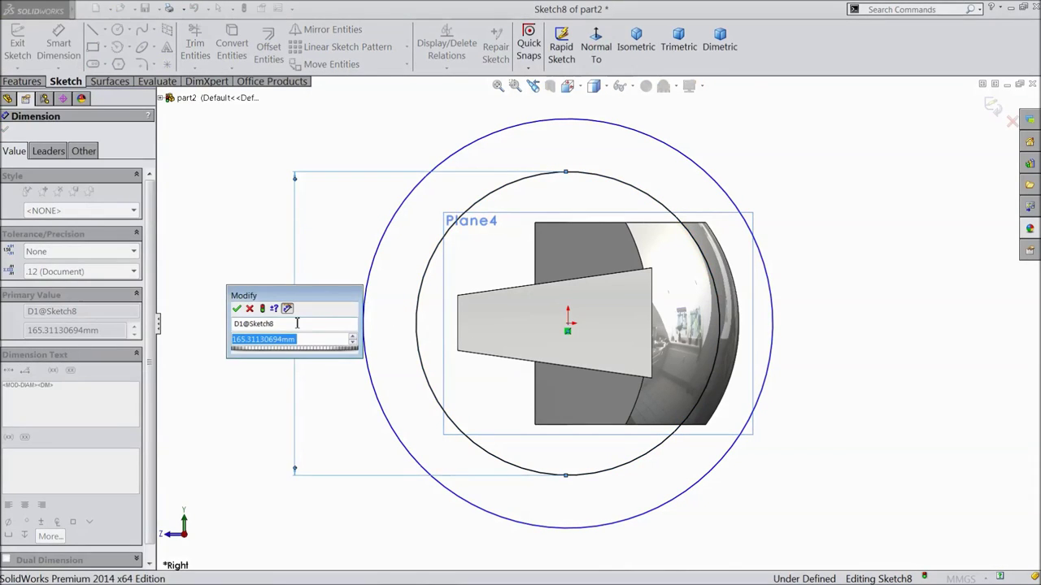
pyautogui.write('186')
pyautogui.click(237, 310)
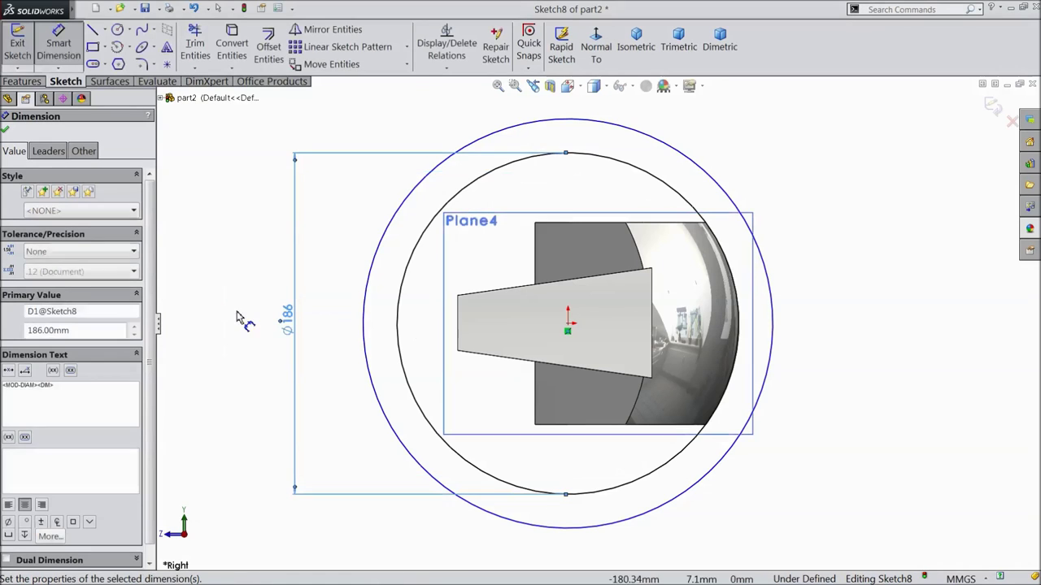
# Dimension the outer circle with a diameter of 330 mm
pyautogui.click(366, 340)
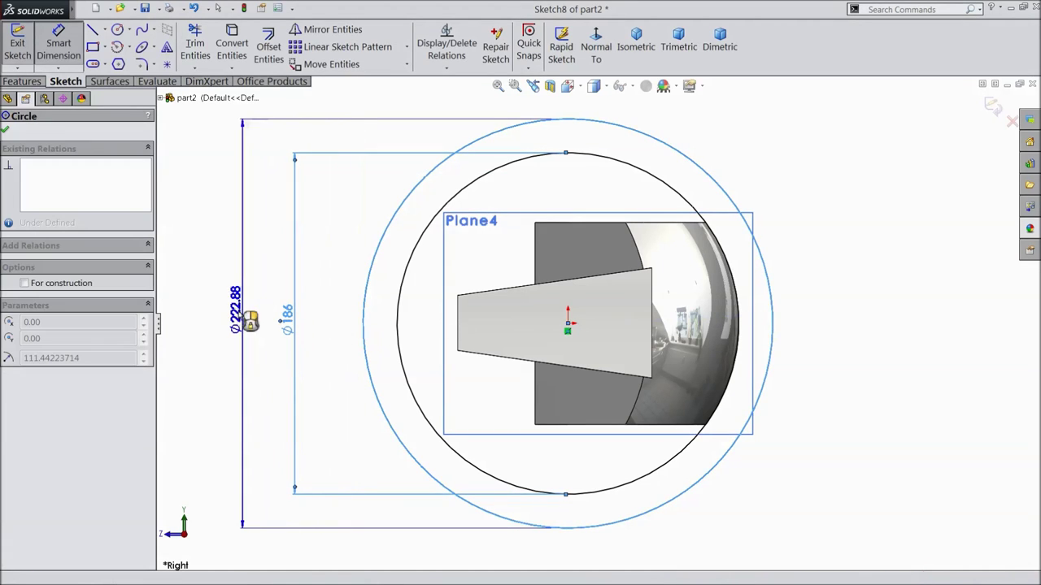
pyautogui.click(233, 316)
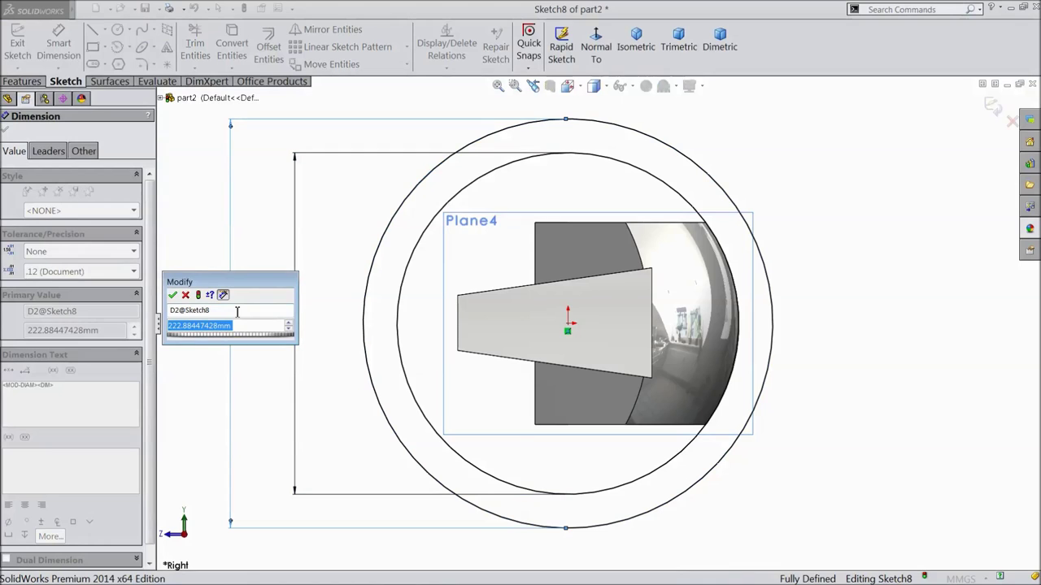
pyautogui.write('330')
pyautogui.press('Return')
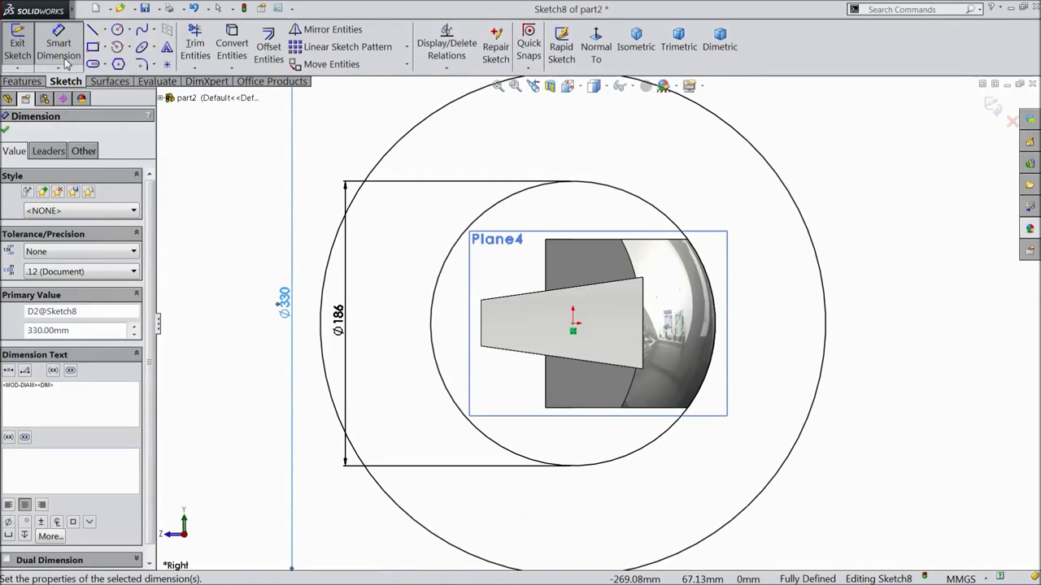
# Draw a horizontal line about 81 mm long from the inner to the outer circle, level with the solid's upper edge
pyautogui.click(92, 30)
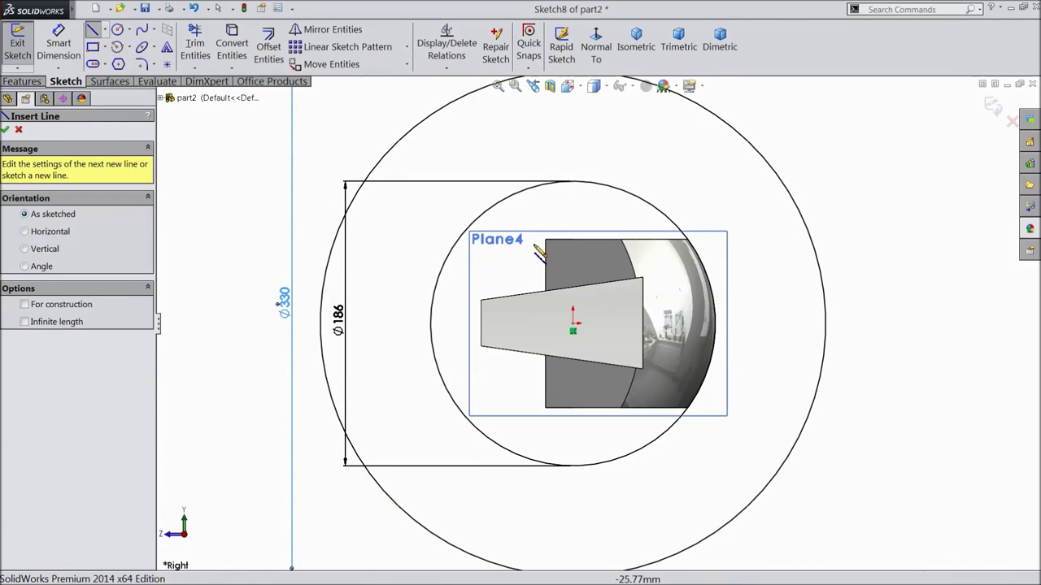
pyautogui.click(463, 242)
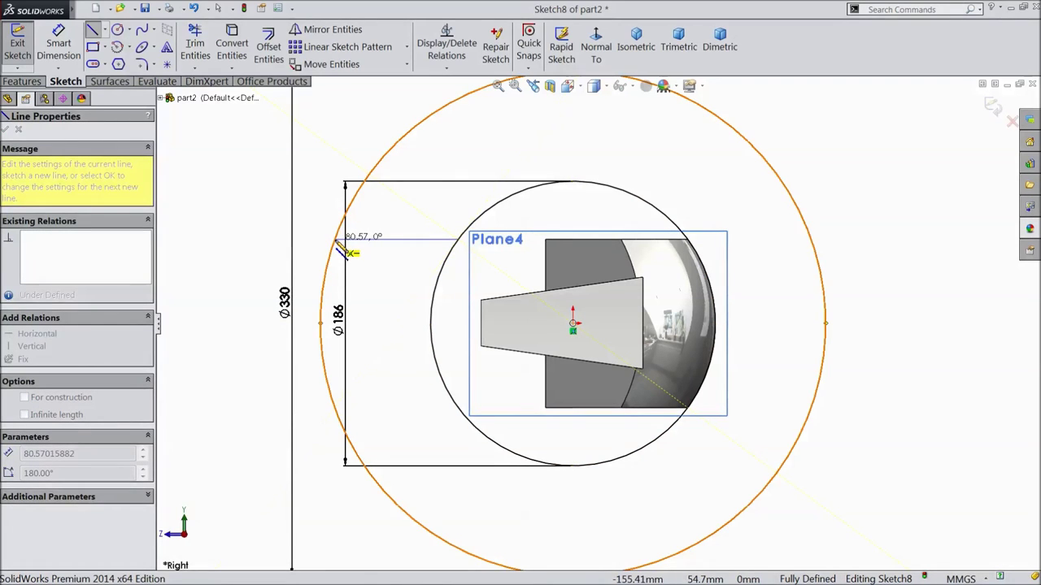
pyautogui.click(341, 241)
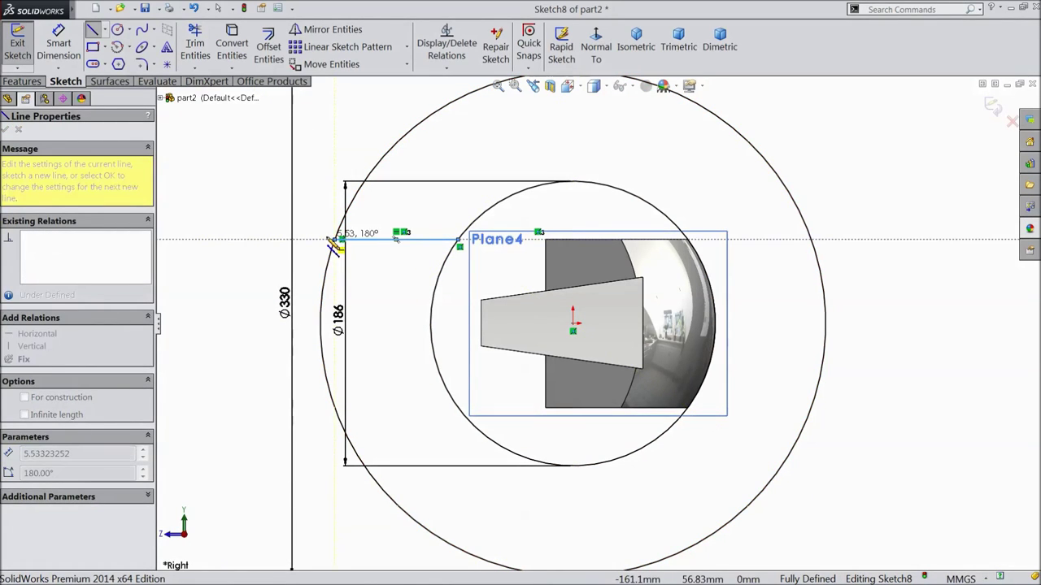
pyautogui.press('Escape')
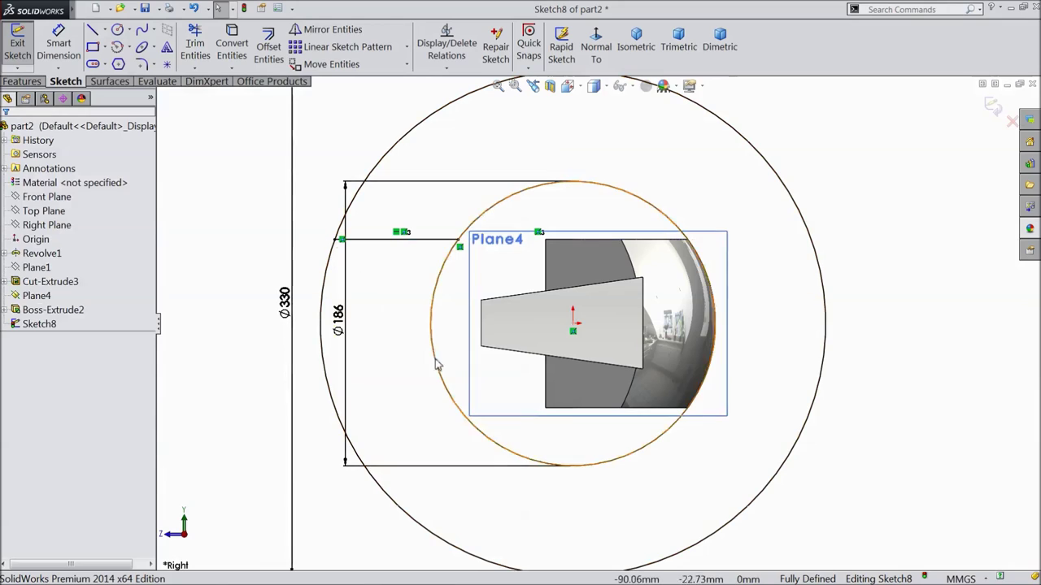
# Draw a horizontal line from the solid's lower flat-side corner outward to beyond the outer circle
pyautogui.click(94, 34)
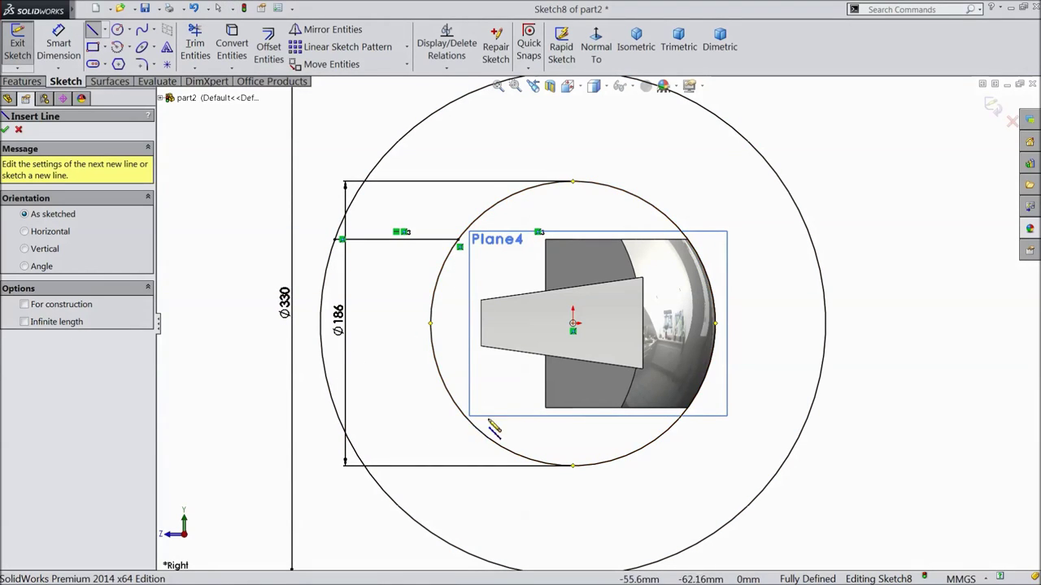
pyautogui.click(545, 409)
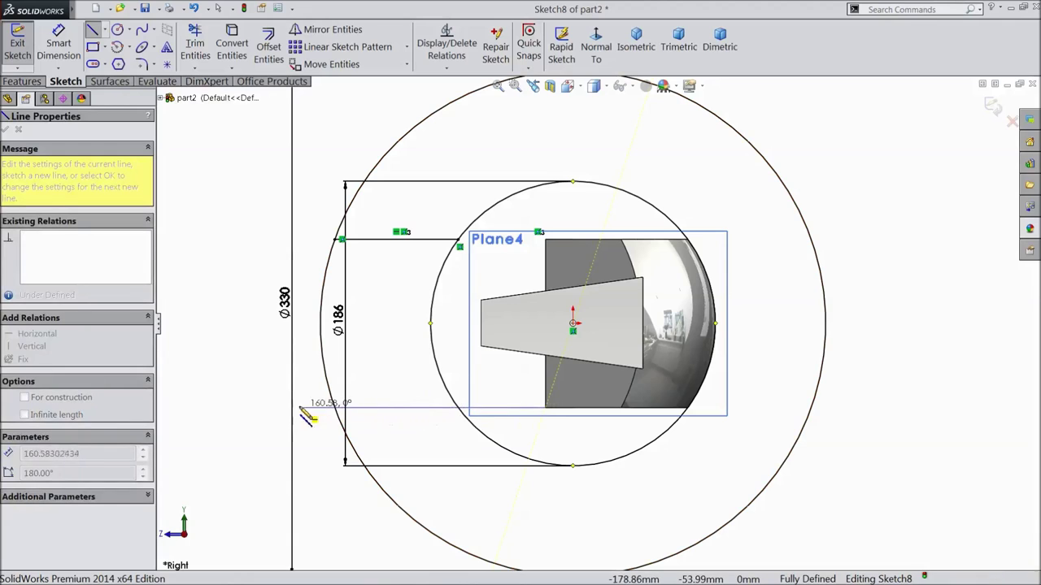
pyautogui.click(272, 408)
pyautogui.press('Escape')
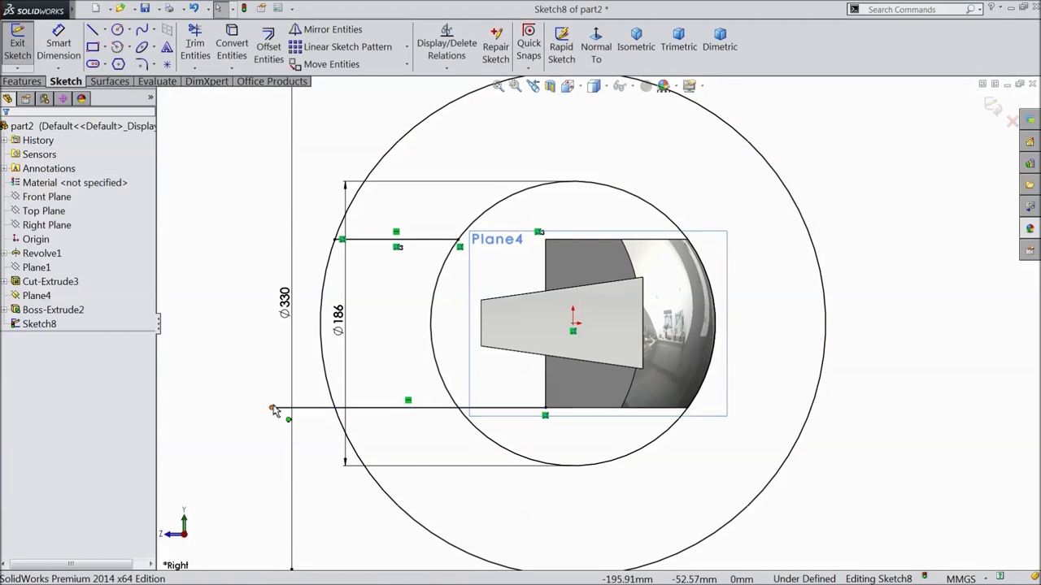
# Make the upper horizontal sketch line parallel to the solid's upper straight edge
pyautogui.click(428, 241)
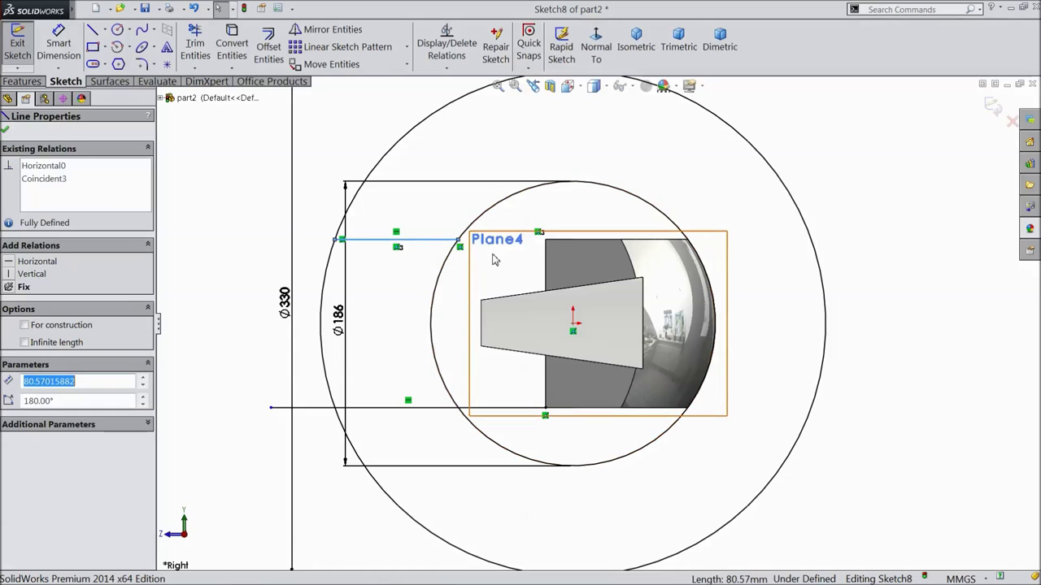
pyautogui.keyDown('ctrl'); pyautogui.click(565, 242); pyautogui.keyUp('ctrl')
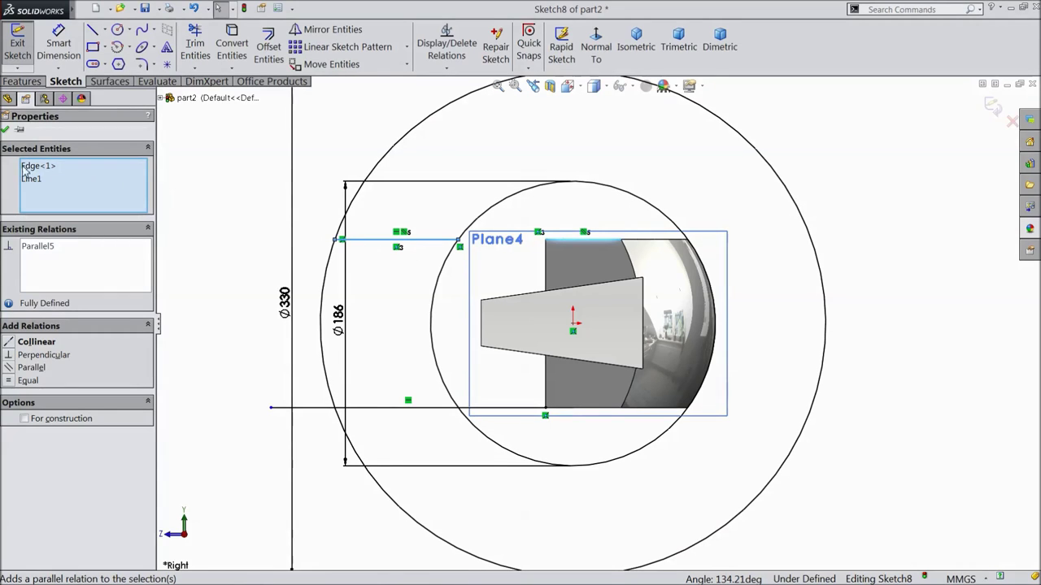
pyautogui.press('Escape')
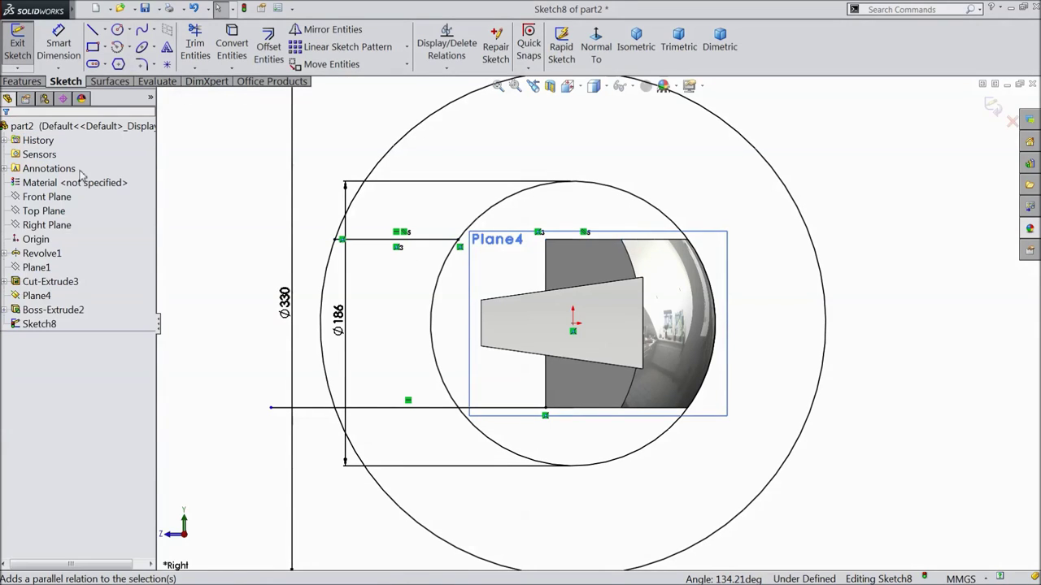
# Trim the two circles and the lower line to leave a closed curved profile on the solid's flat side
pyautogui.click(194, 45)
pyautogui.click(400, 151)
pyautogui.click(486, 209)
pyautogui.click(490, 413)
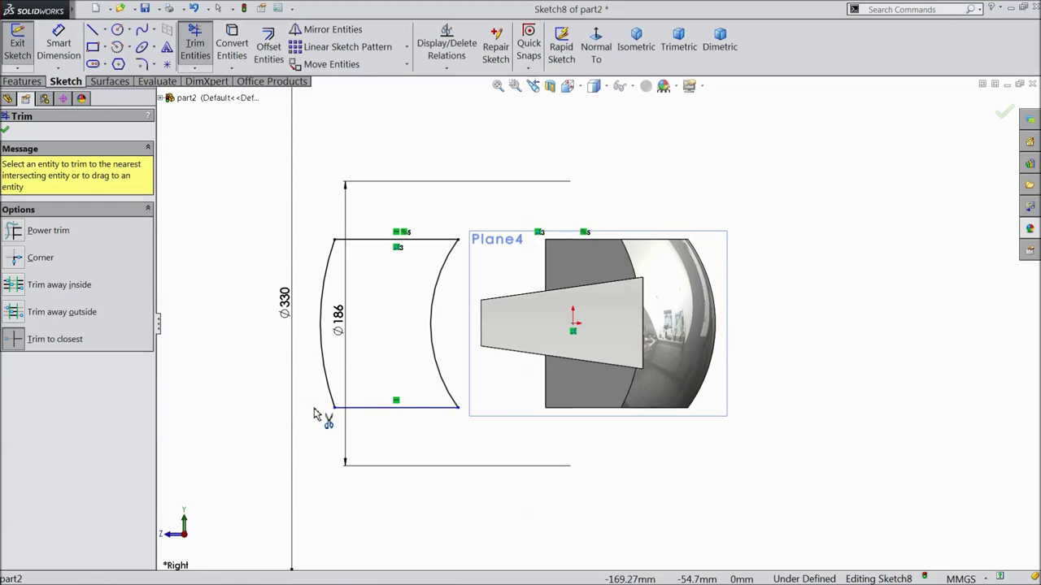
pyautogui.click(6, 131)
# Draw a vertical line about 115 mm long upward from the origin and convert it to construction geometry
pyautogui.click(23, 82)
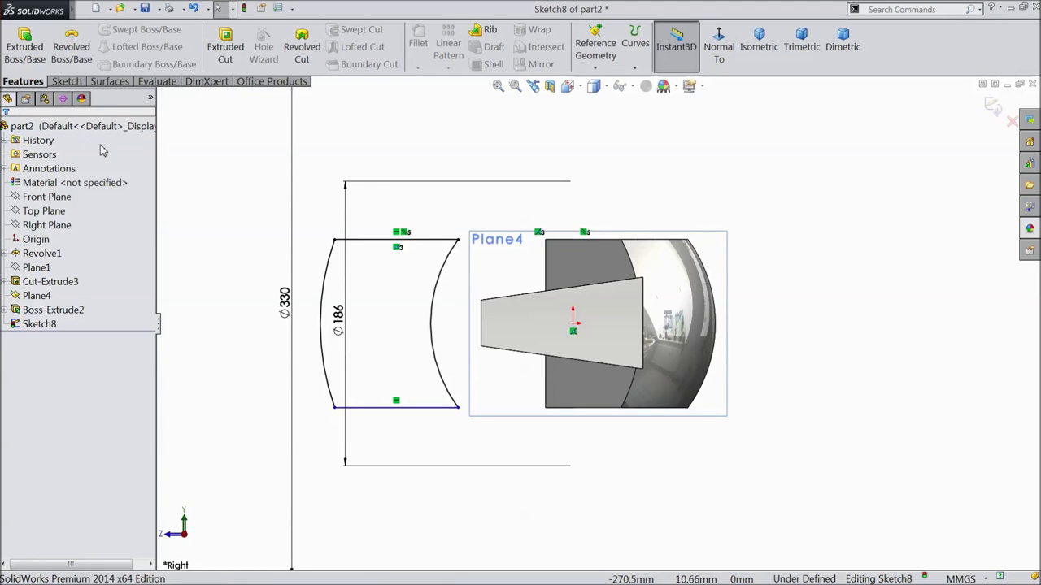
pyautogui.click(77, 83)
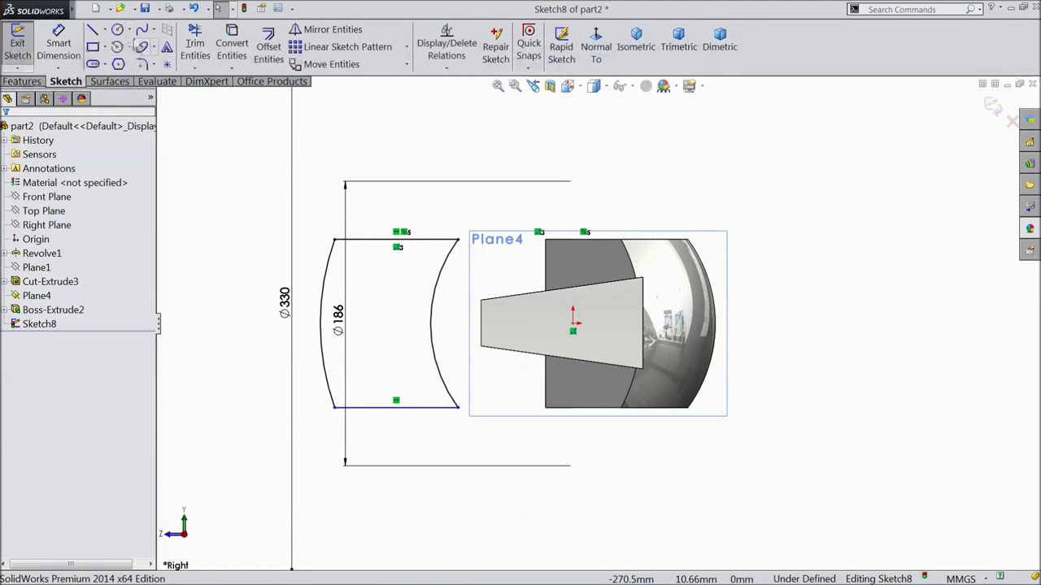
pyautogui.click(92, 31)
pyautogui.click(572, 324)
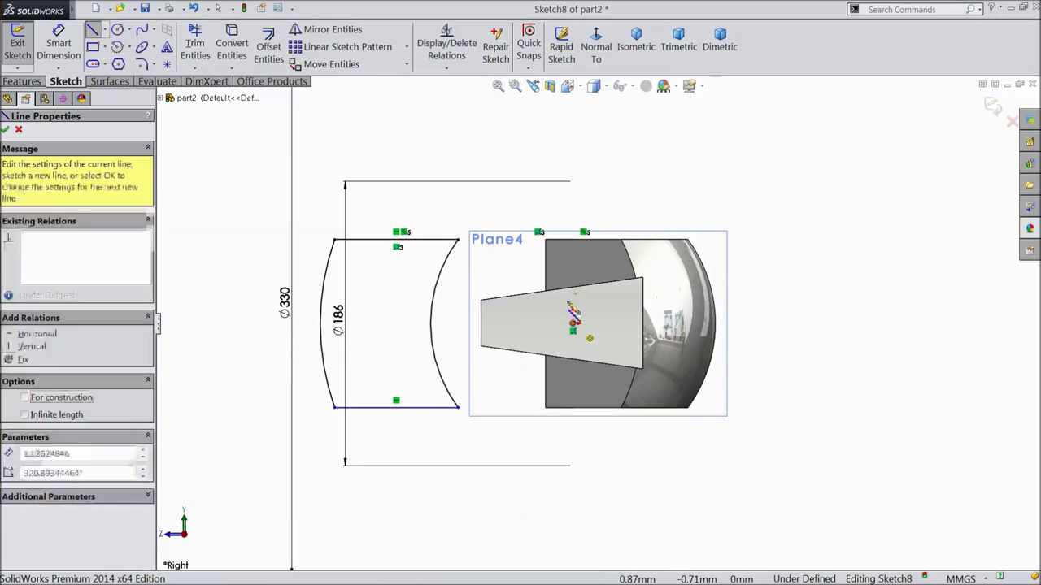
pyautogui.click(574, 148)
pyautogui.press('Escape')
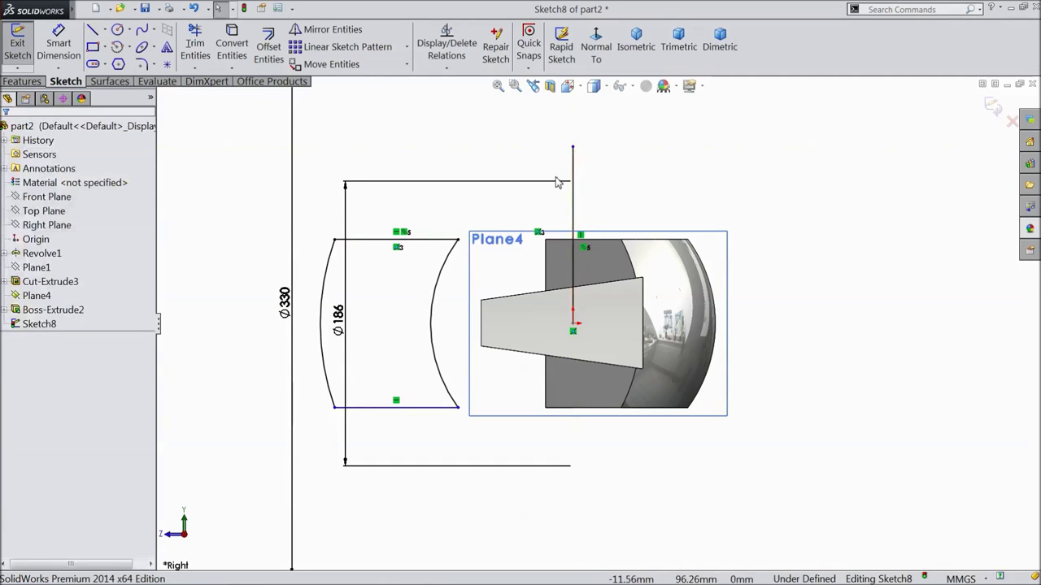
pyautogui.click(573, 191)
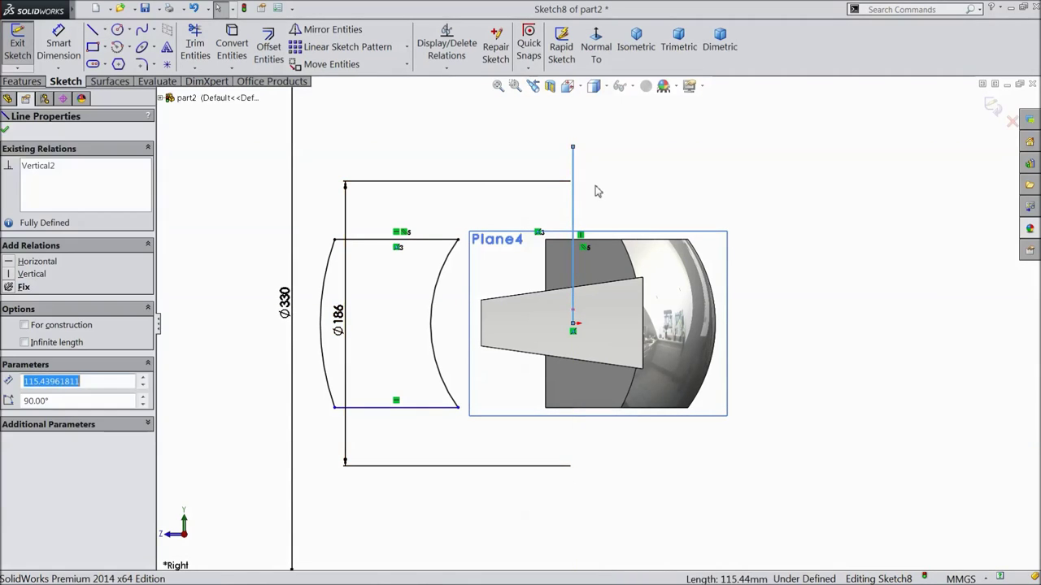
pyautogui.click(620, 160)
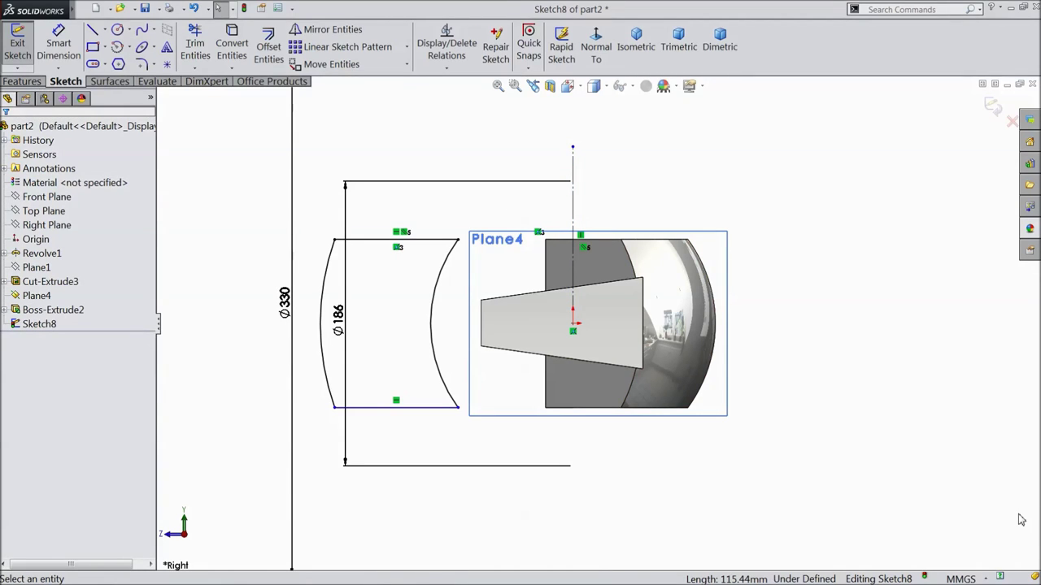
# Cut the solid by revolving the curved profile 360 degrees about the vertical construction line
pyautogui.click(22, 81)
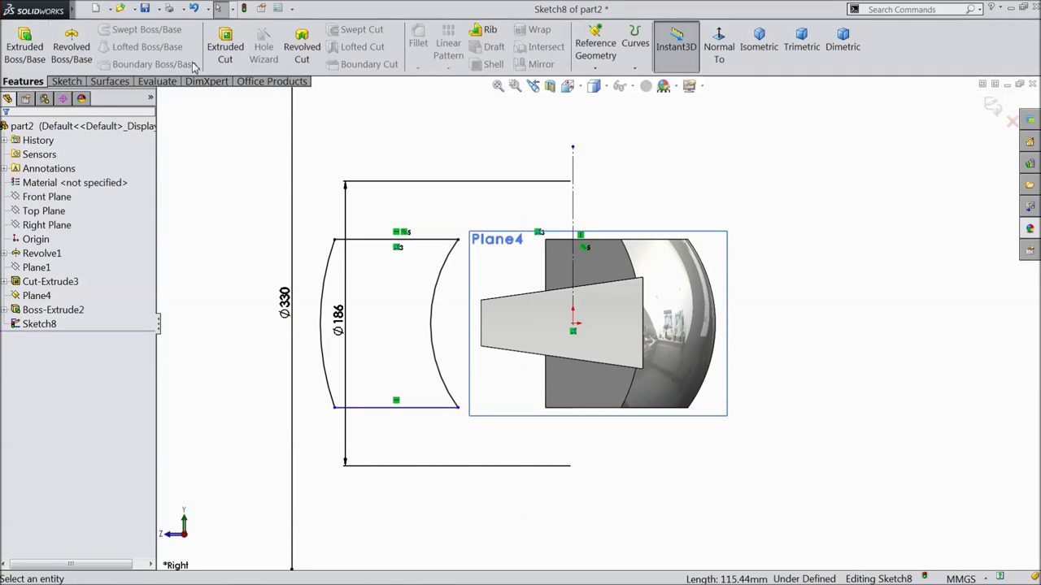
pyautogui.click(299, 54)
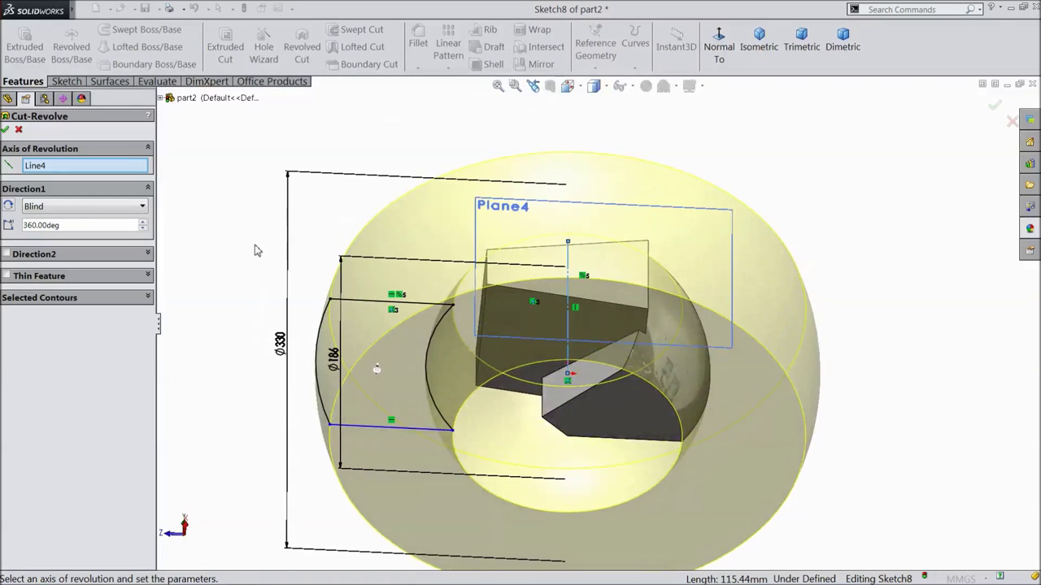
pyautogui.click(6, 130)
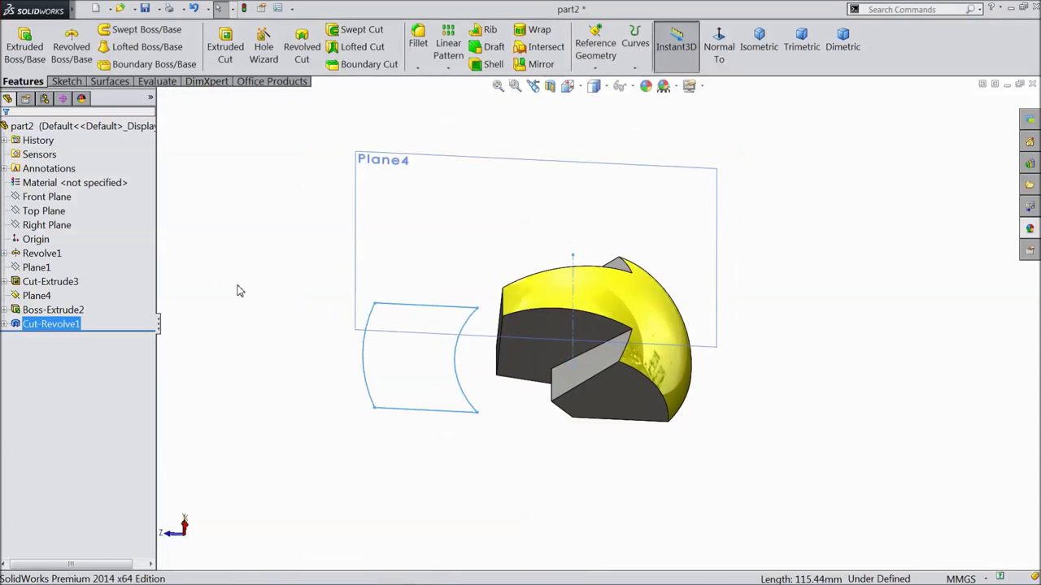
# Apply a standard grey appearance, RGB 192, 192, 192, to the yellow curved outer face
pyautogui.moveTo(262, 261)
pyautogui.mouseDown(button='middle')
pyautogui.moveTo(377, 388)
pyautogui.moveTo(337, 336)
pyautogui.moveTo(254, 269)
pyautogui.moveTo(279, 216)
pyautogui.moveTo(258, 249)
pyautogui.mouseUp(button='middle')
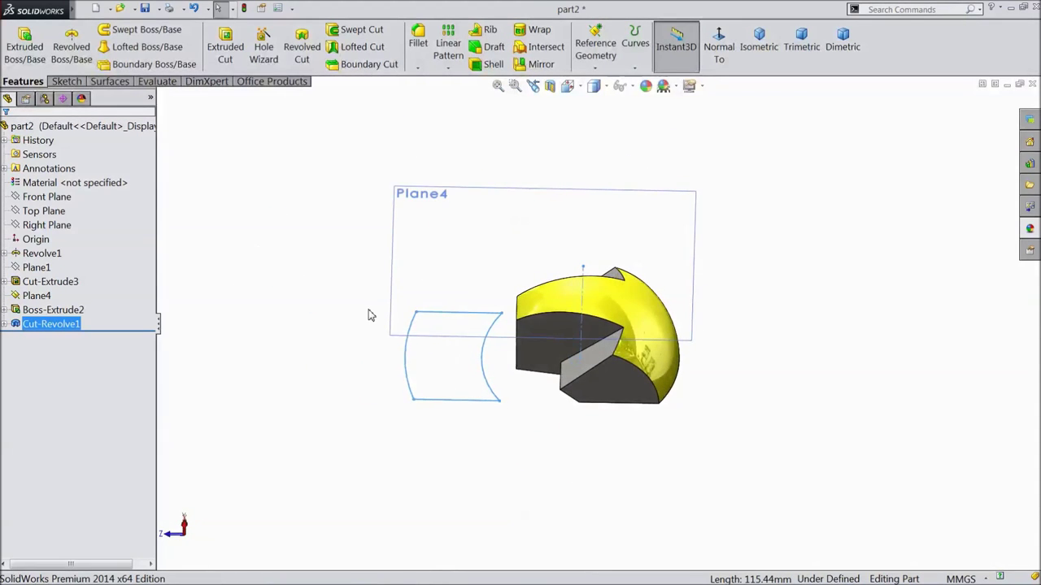
pyautogui.scroll(-3, 367, 317)
pyautogui.scroll(-3, 843, 399)
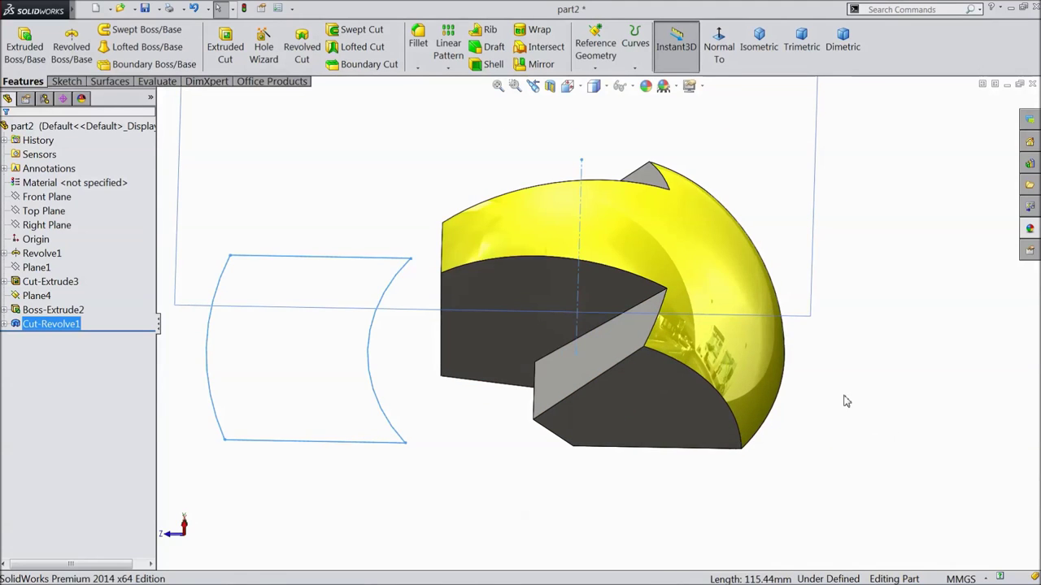
pyautogui.click(729, 302)
pyautogui.click(646, 85)
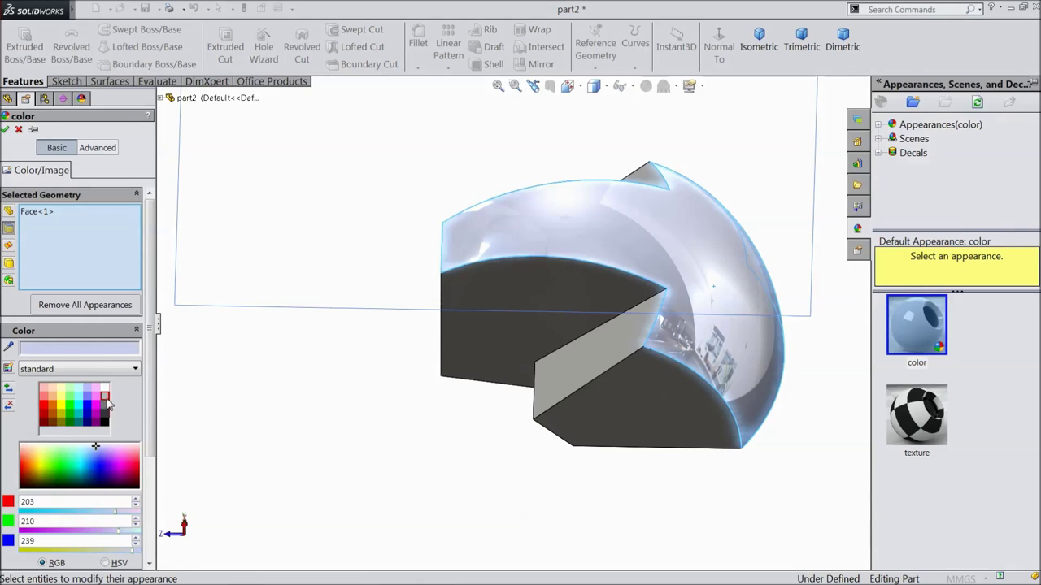
pyautogui.click(106, 398)
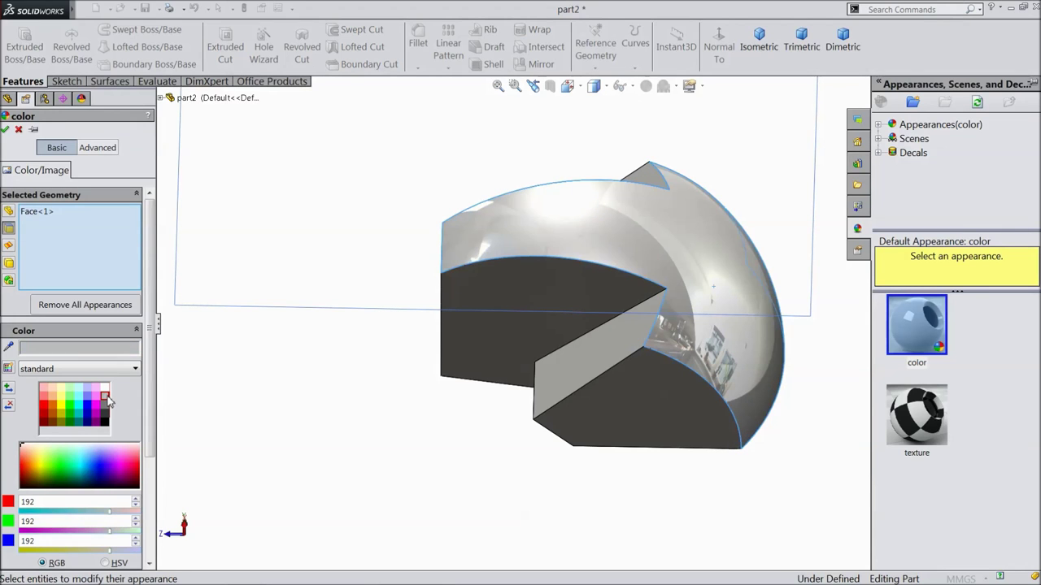
pyautogui.click(5, 130)
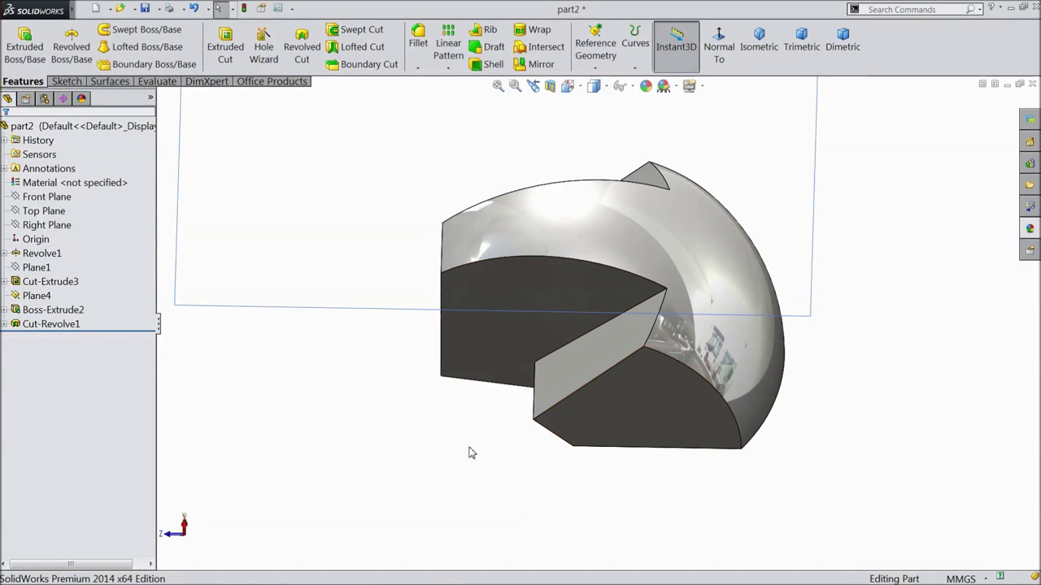
# Sketch a closed four-line profile on the lower flat face, with a slanted line and a horizontal base about 23 mm long meeting at the origin
pyautogui.click(639, 423)
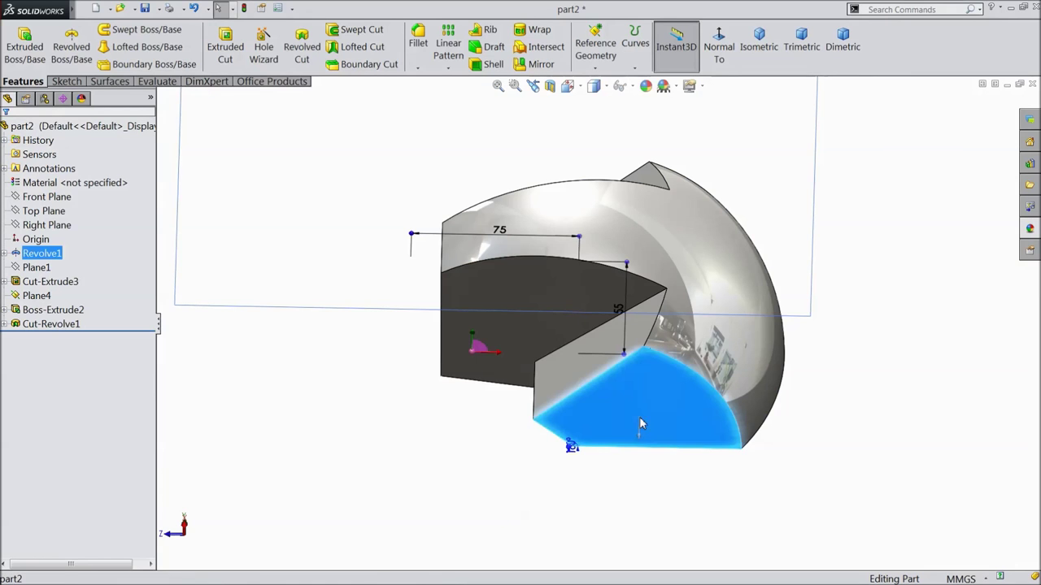
pyautogui.click(683, 391)
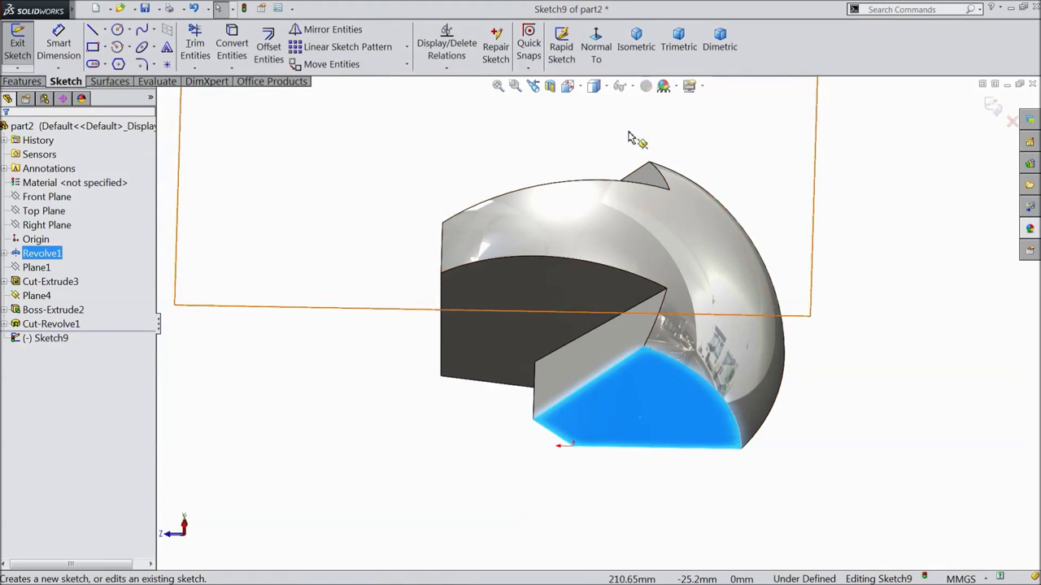
pyautogui.hotkey('ctrl', '8')
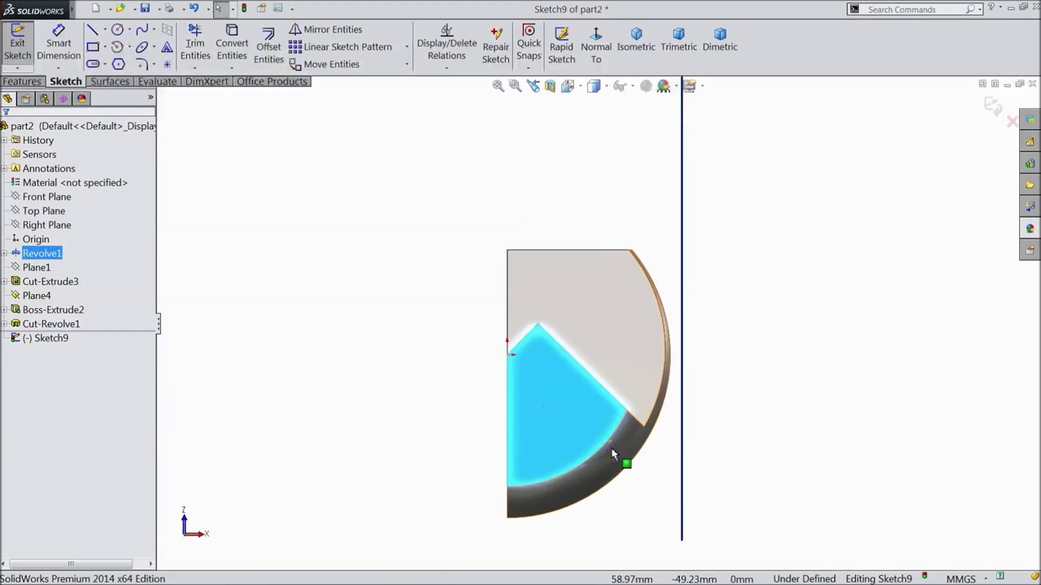
pyautogui.click(92, 31)
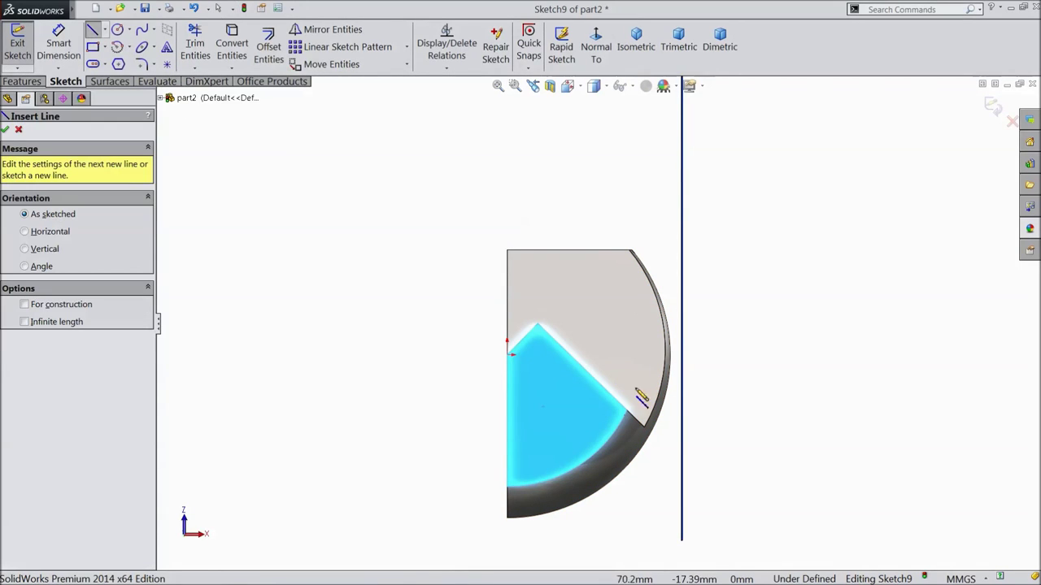
pyautogui.click(438, 329)
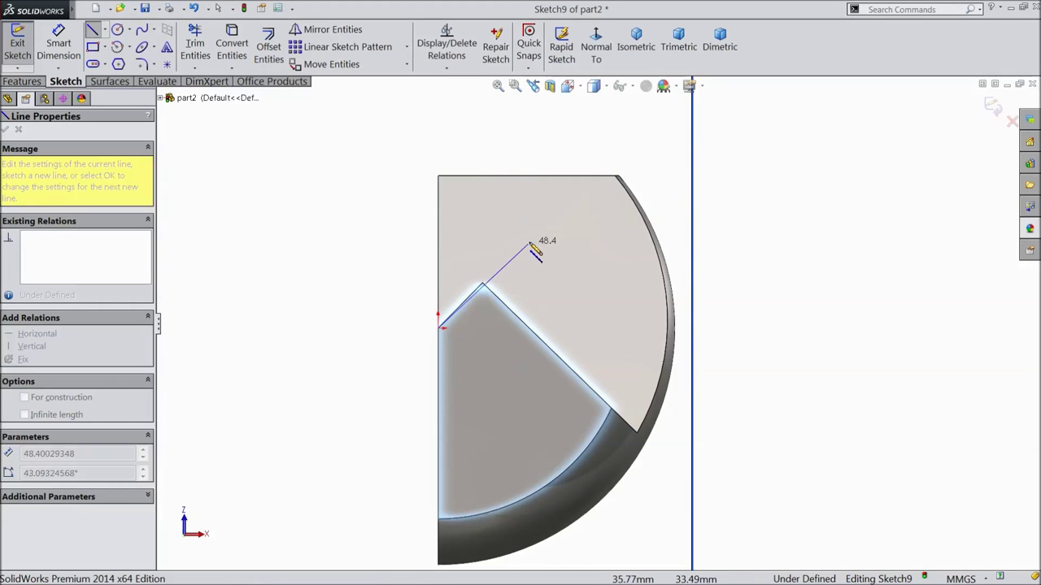
pyautogui.click(592, 141)
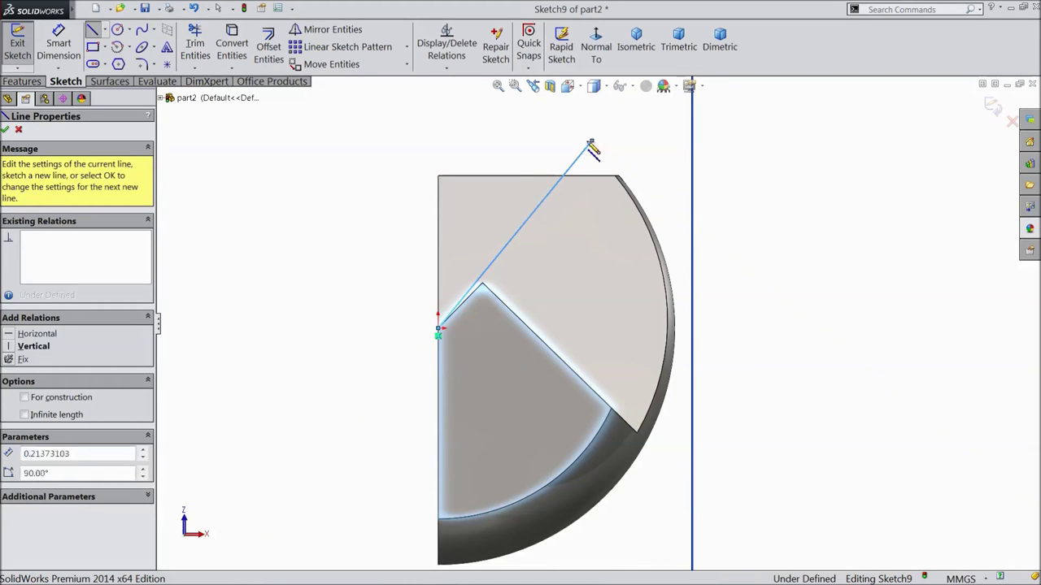
pyautogui.click(378, 141)
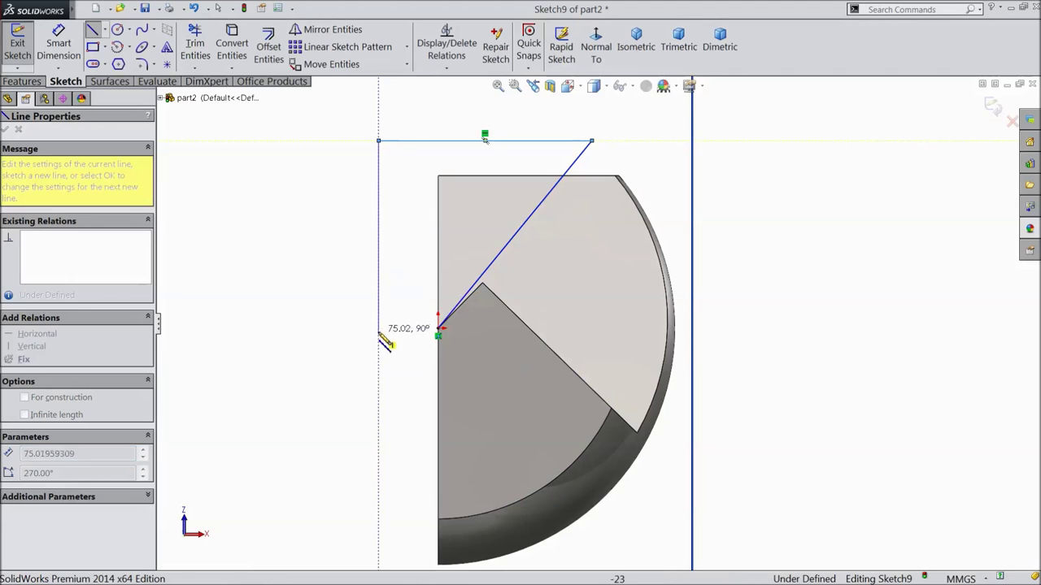
pyautogui.click(378, 328)
pyautogui.click(438, 328)
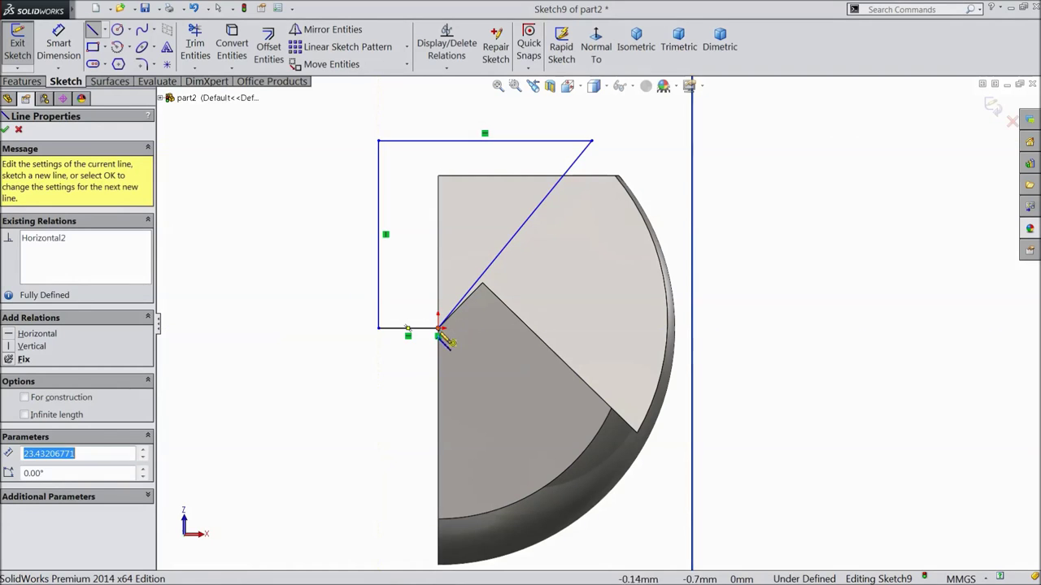
pyautogui.press('Escape')
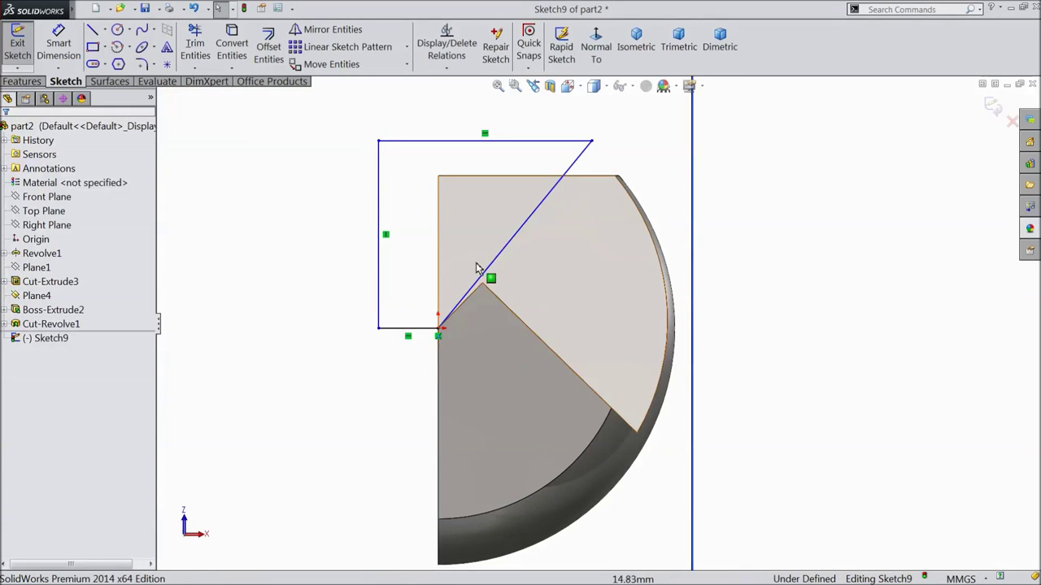
# Make the slanted sketch line collinear with the short angled edge of the lower flat face
pyautogui.scroll(-3, 487, 279)
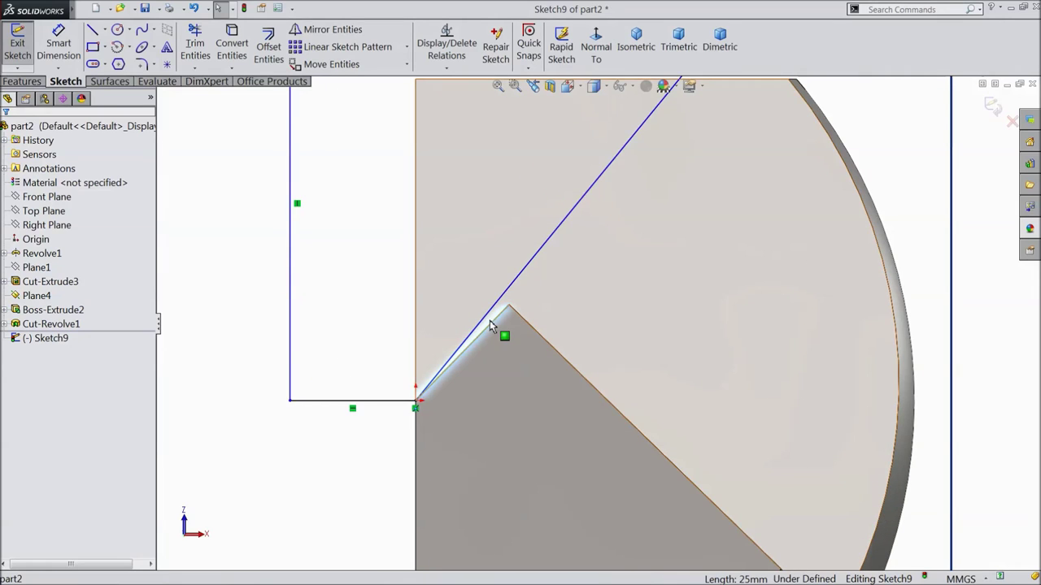
pyautogui.keyDown('ctrl'); pyautogui.click(507, 296); pyautogui.keyUp('ctrl')
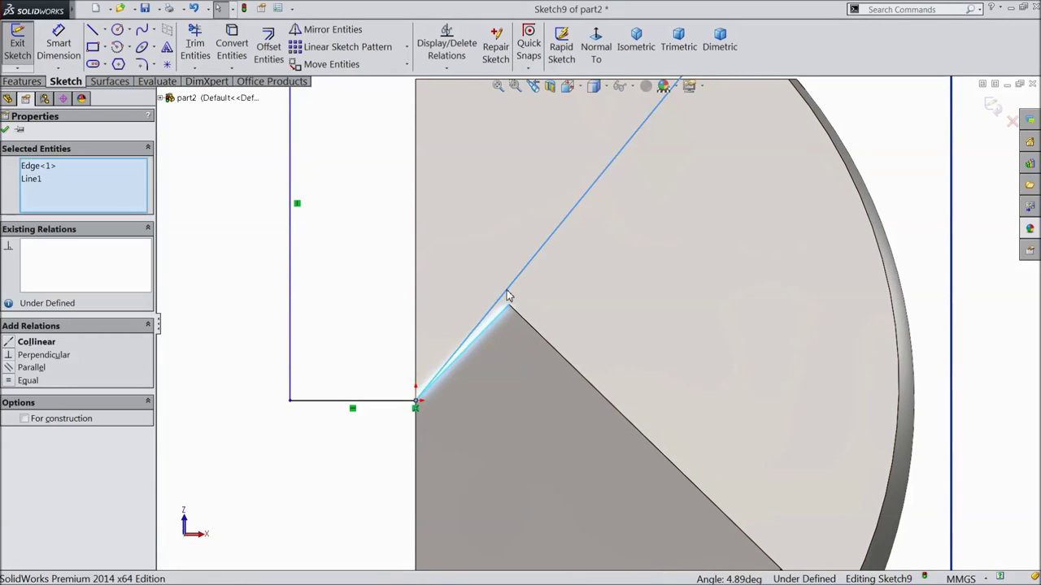
pyautogui.click(542, 247)
pyautogui.scroll(2, 544, 296)
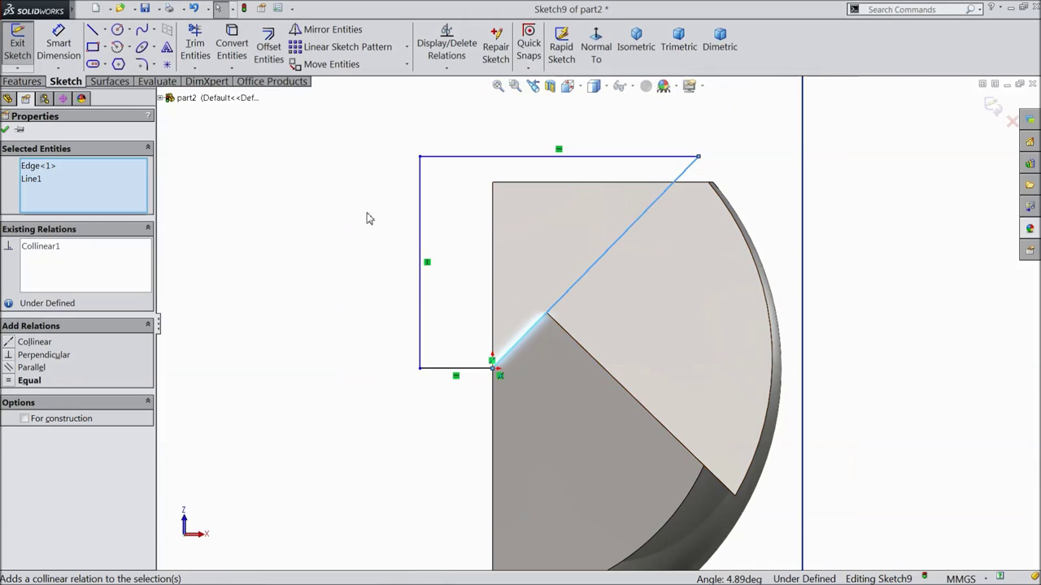
# Extrude-cut the four-line profile Through All to remove the solid's corner along the slanted line
pyautogui.click(22, 82)
pyautogui.click(225, 47)
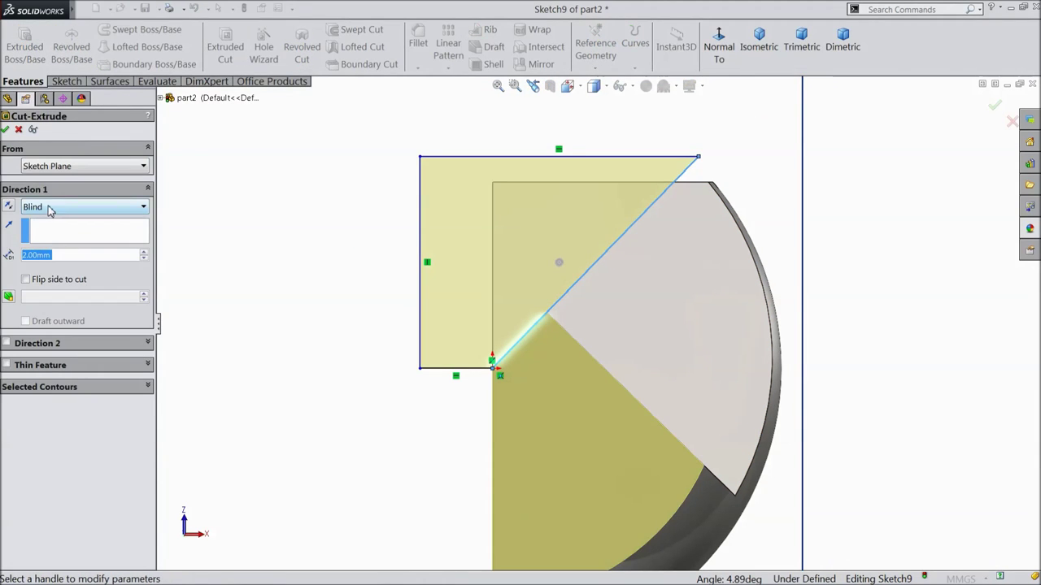
pyautogui.click(49, 208)
pyautogui.click(47, 230)
pyautogui.moveTo(260, 315); pyautogui.dragTo(233, 366, button='middle')
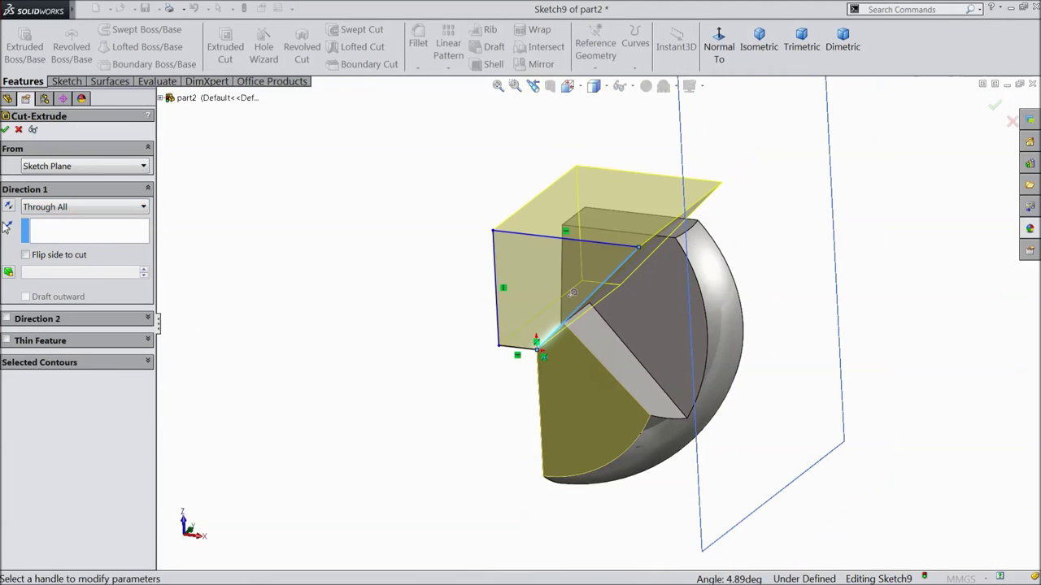
pyautogui.click(5, 130)
pyautogui.moveTo(297, 346)
pyautogui.mouseDown(button='middle')
pyautogui.moveTo(325, 341)
pyautogui.moveTo(358, 356)
pyautogui.moveTo(395, 396)
pyautogui.moveTo(353, 360)
pyautogui.moveTo(350, 341)
pyautogui.moveTo(375, 385)
pyautogui.moveTo(402, 353)
pyautogui.moveTo(311, 309)
pyautogui.mouseUp(button='middle')
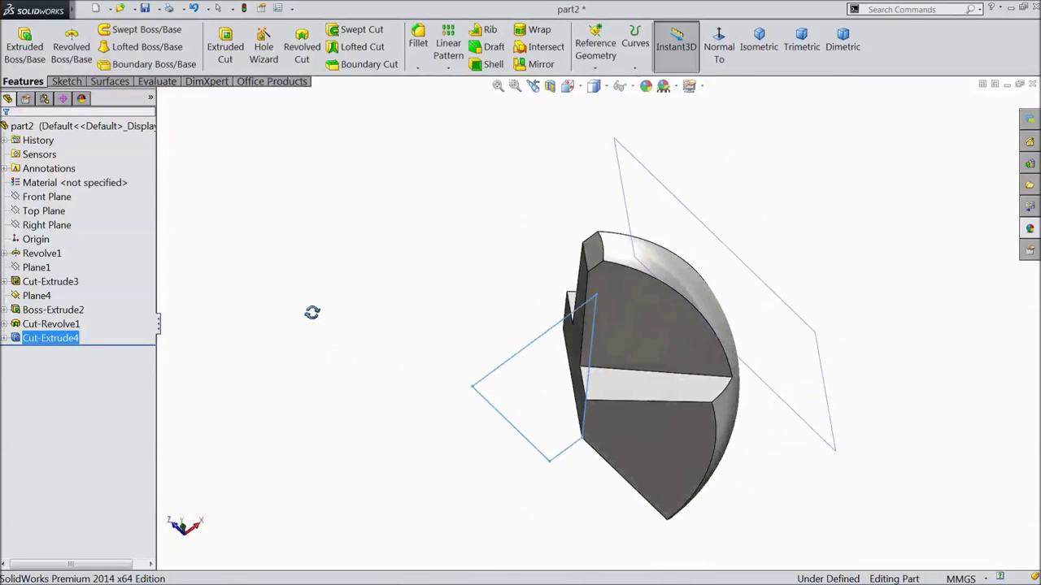
pyautogui.click(313, 309)
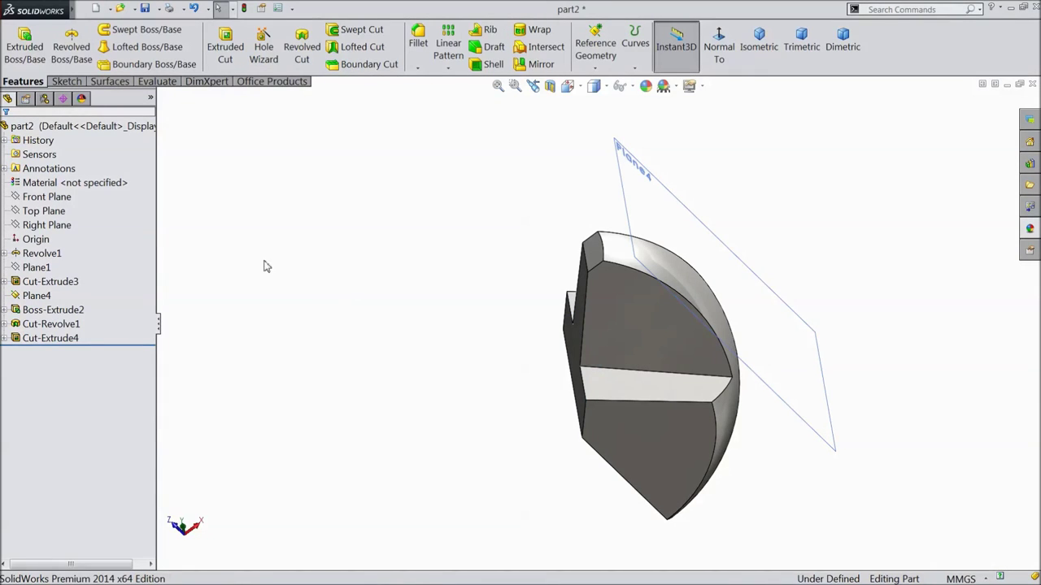
# Start a sketch on the Right Plane and draw a circle centred on the origin with a radius of about 88 mm
pyautogui.click(72, 228)
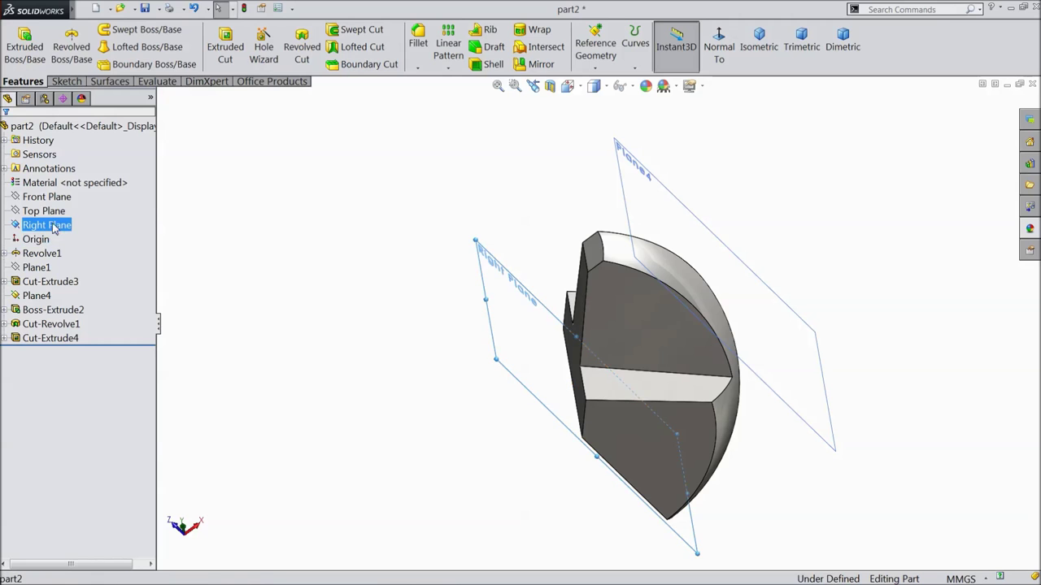
pyautogui.click(186, 226)
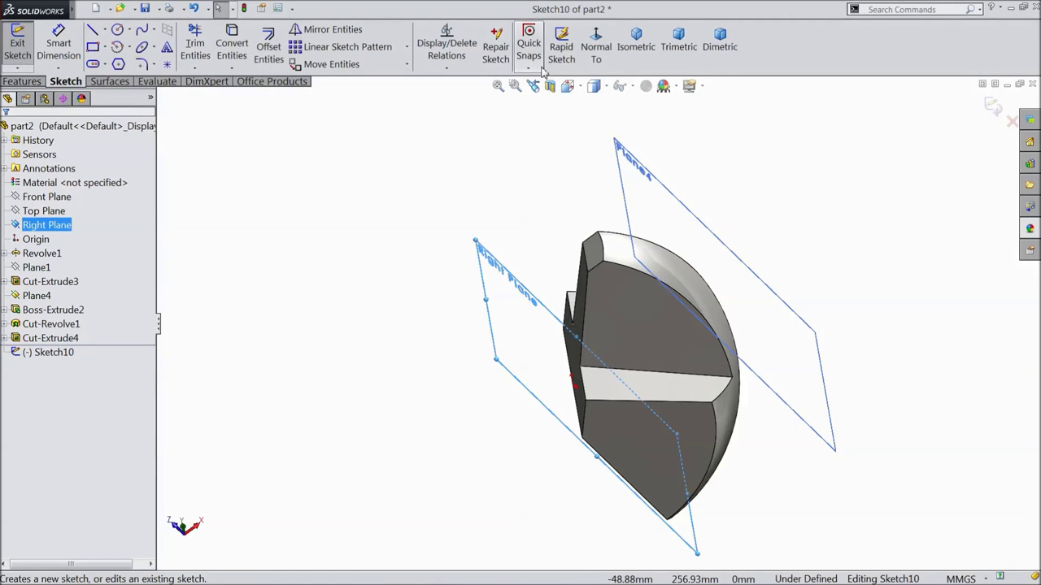
pyautogui.click(596, 47)
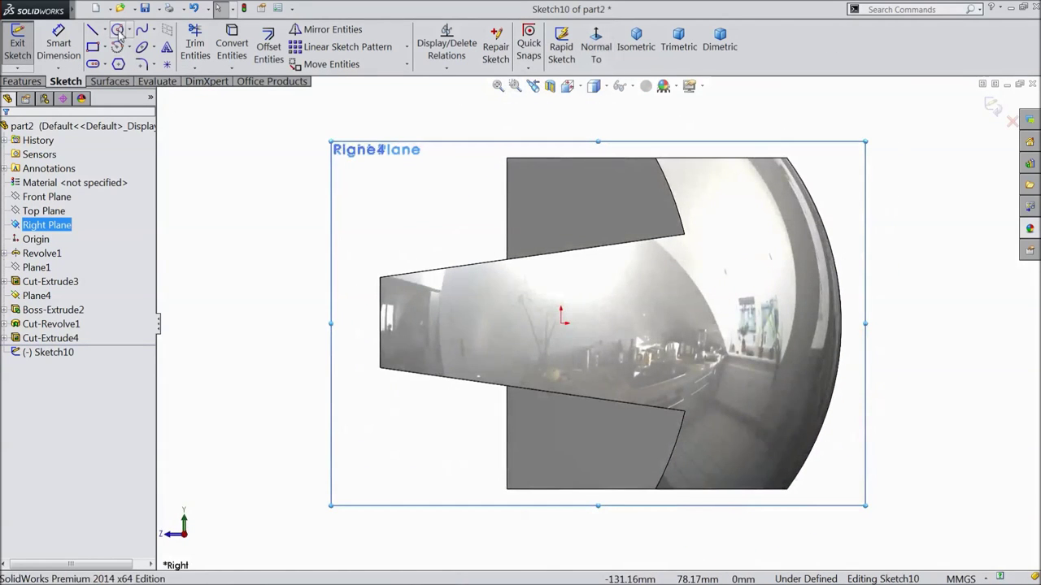
pyautogui.click(118, 31)
pyautogui.click(561, 323)
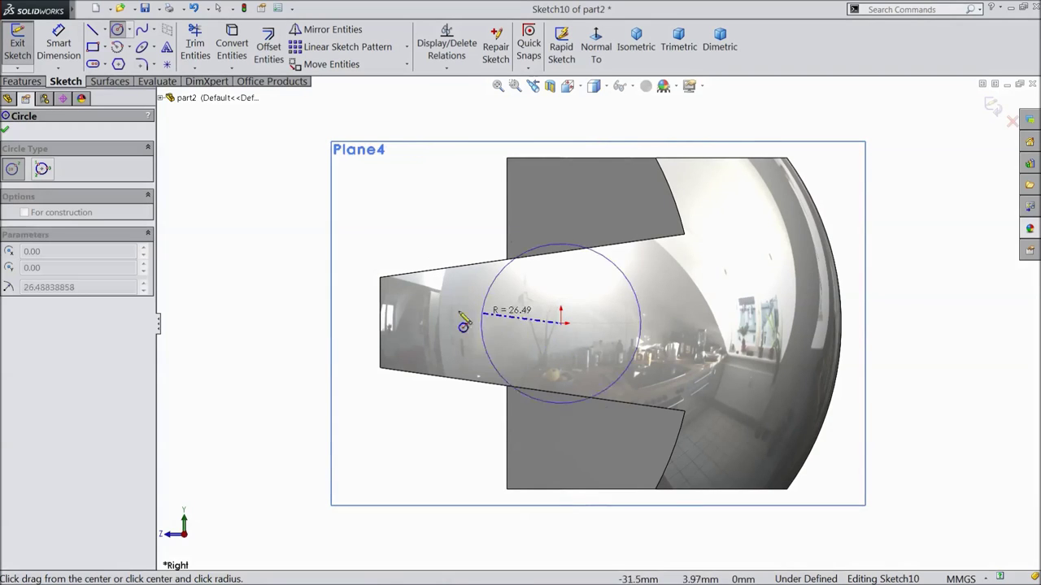
pyautogui.click(296, 323)
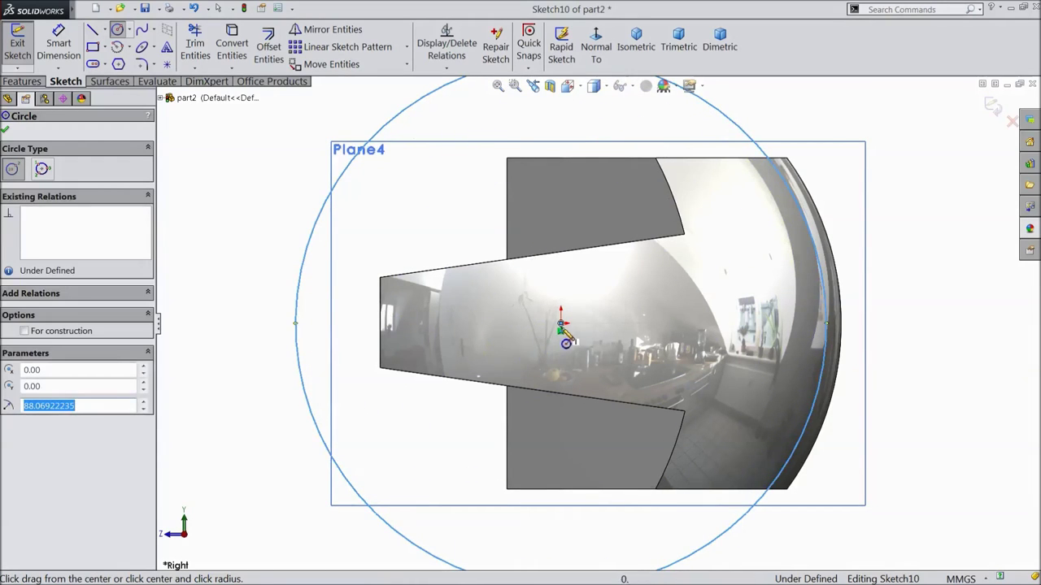
# Sketch a second circle around the first one, centred on the origin with a radius of about 118 mm
pyautogui.click(561, 325)
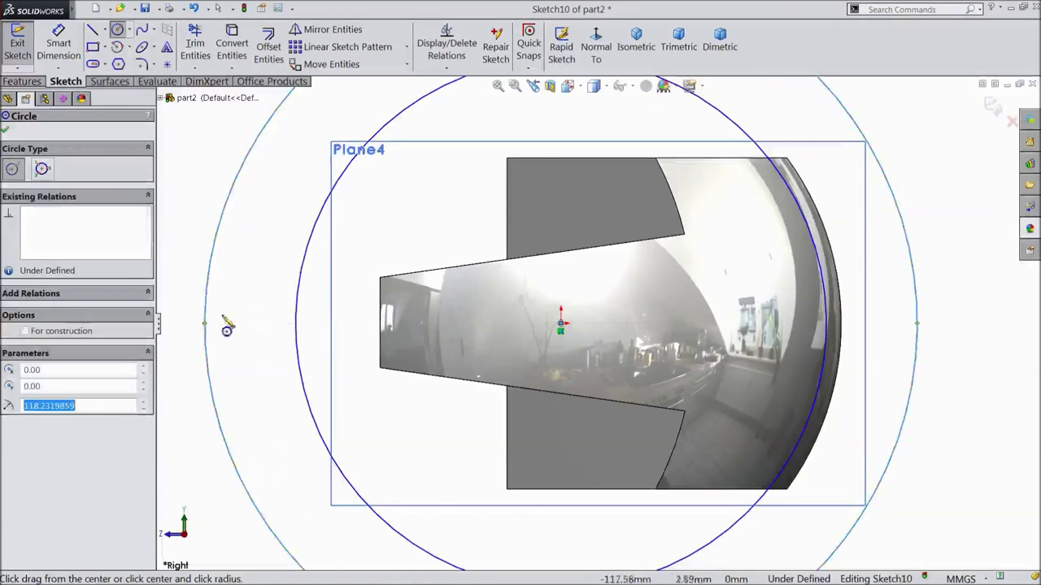
pyautogui.click(215, 325)
pyautogui.press('f')
# Dimension the inner circle's diameter to 181 mm and the outer circle's diameter to 240 mm
pyautogui.click(58, 45)
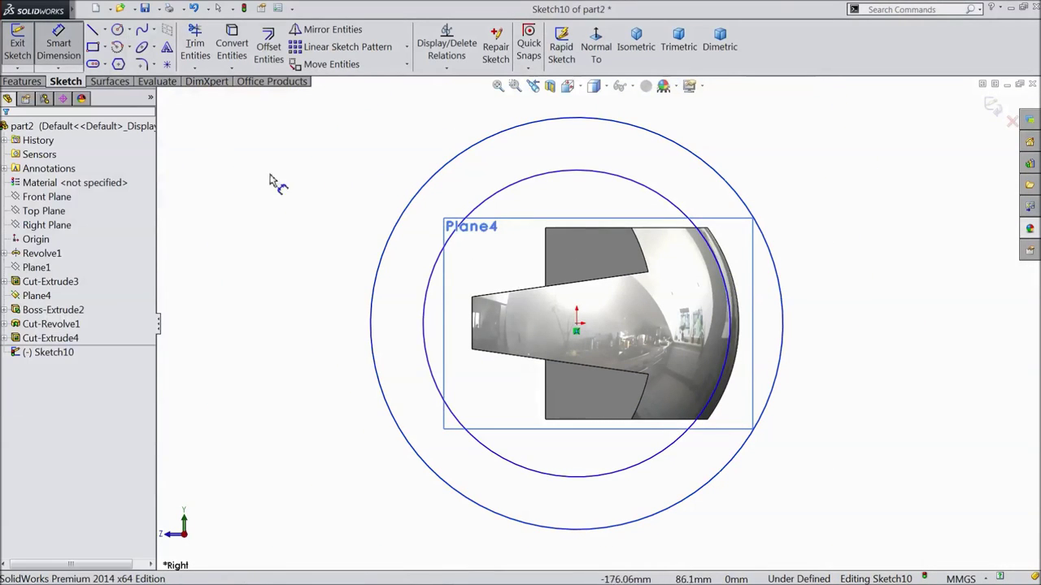
pyautogui.click(430, 316)
pyautogui.click(317, 321)
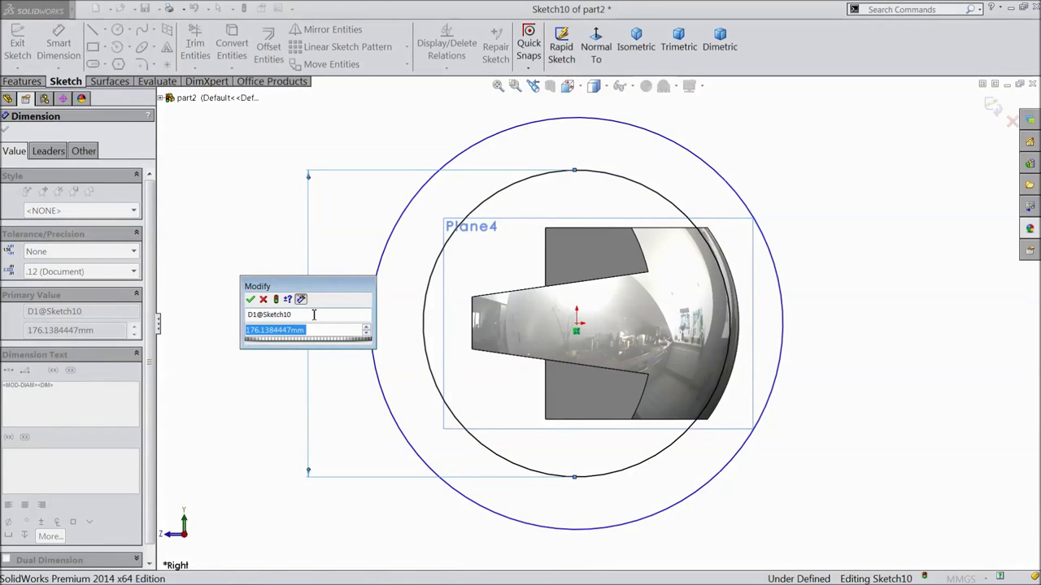
pyautogui.write('181')
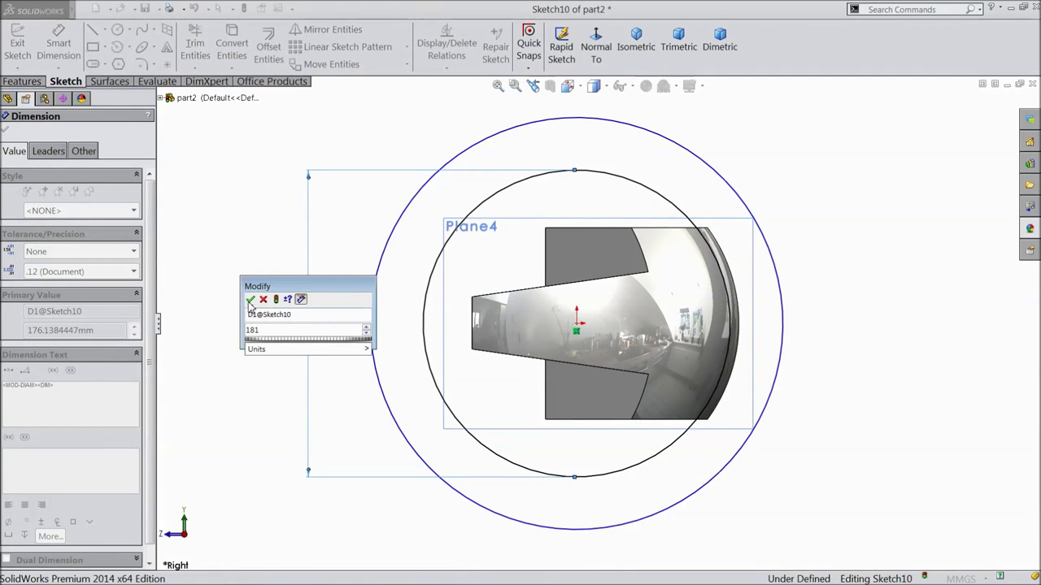
pyautogui.click(250, 299)
pyautogui.click(372, 309)
pyautogui.click(250, 333)
pyautogui.write('240')
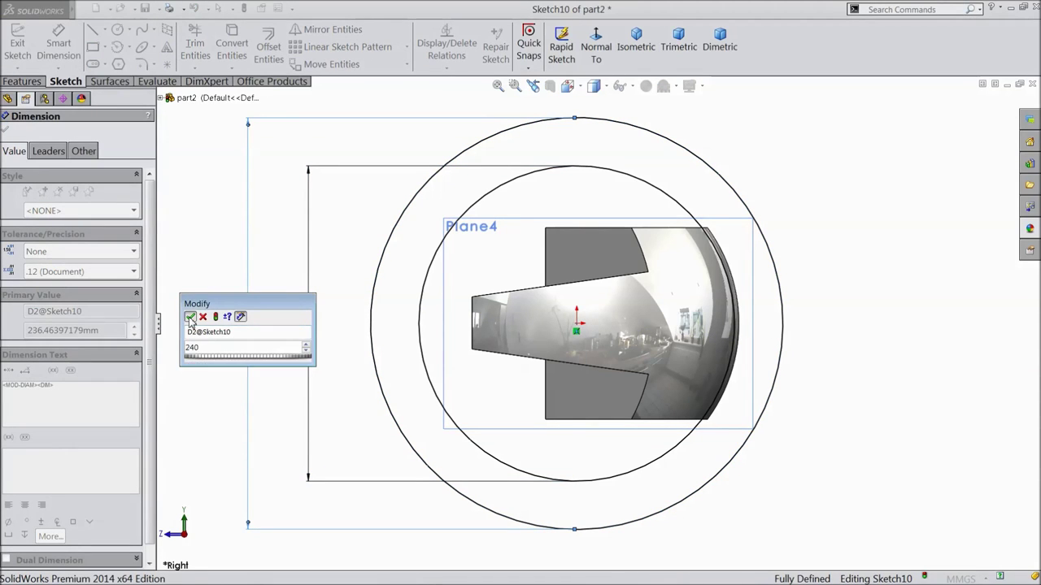
pyautogui.click(191, 317)
# Draw horizontal lines from the body's upper and lower flat-side corners past the outer circle, the lower one about 125 mm long
pyautogui.click(93, 29)
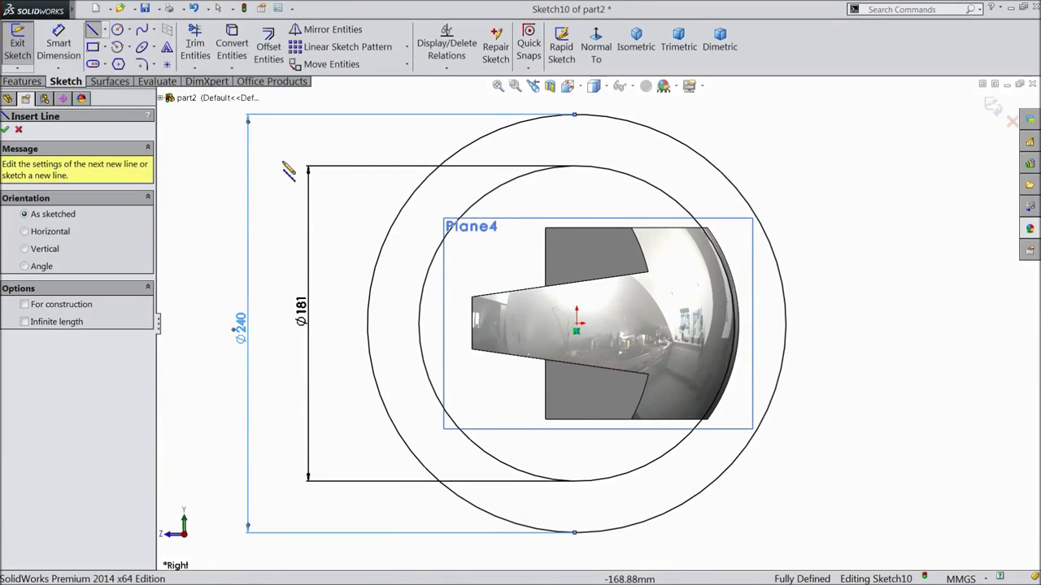
pyautogui.click(545, 228)
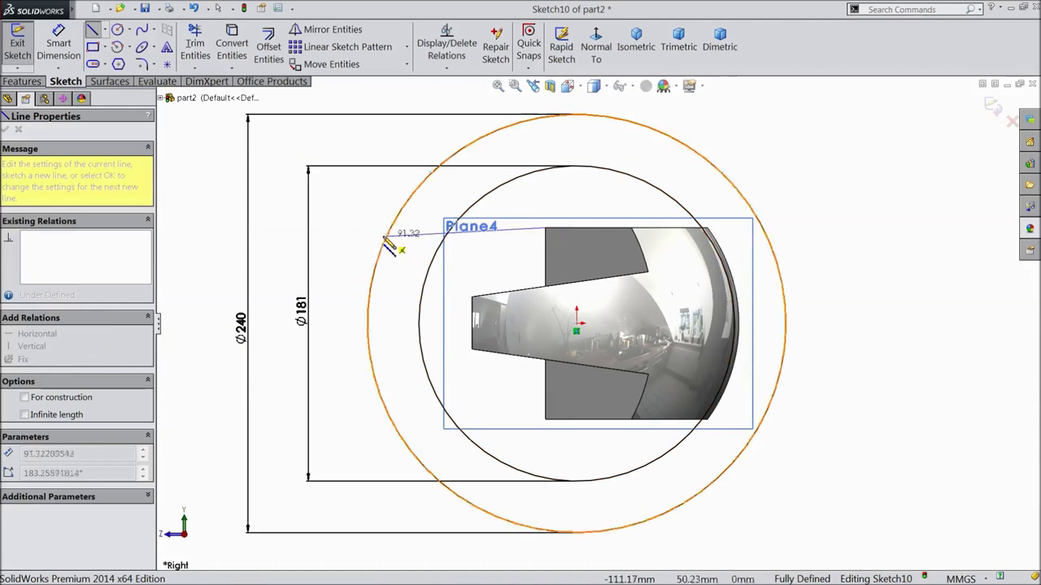
pyautogui.click(355, 228)
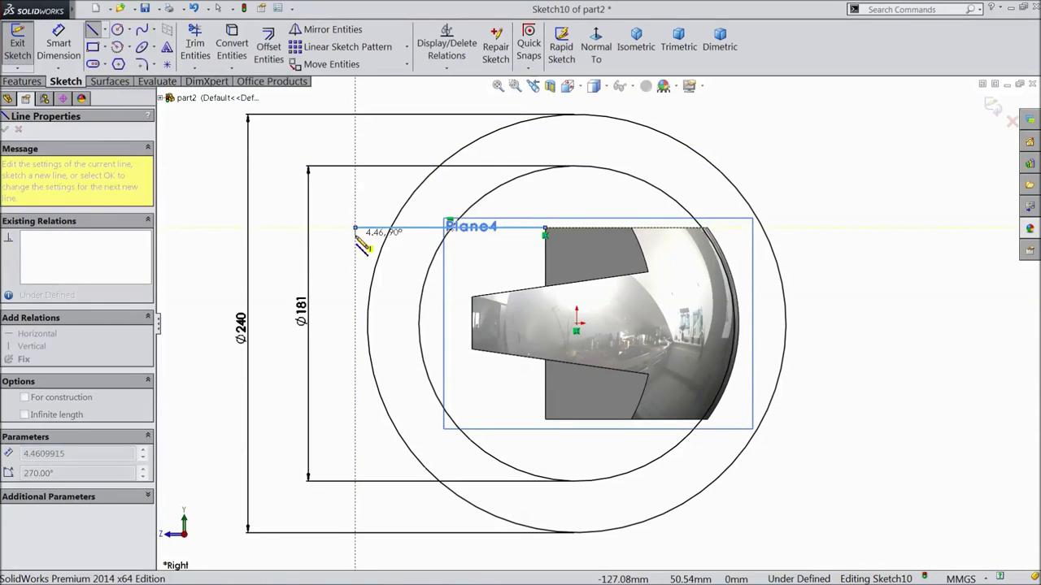
pyautogui.press('Escape')
pyautogui.click(92, 29)
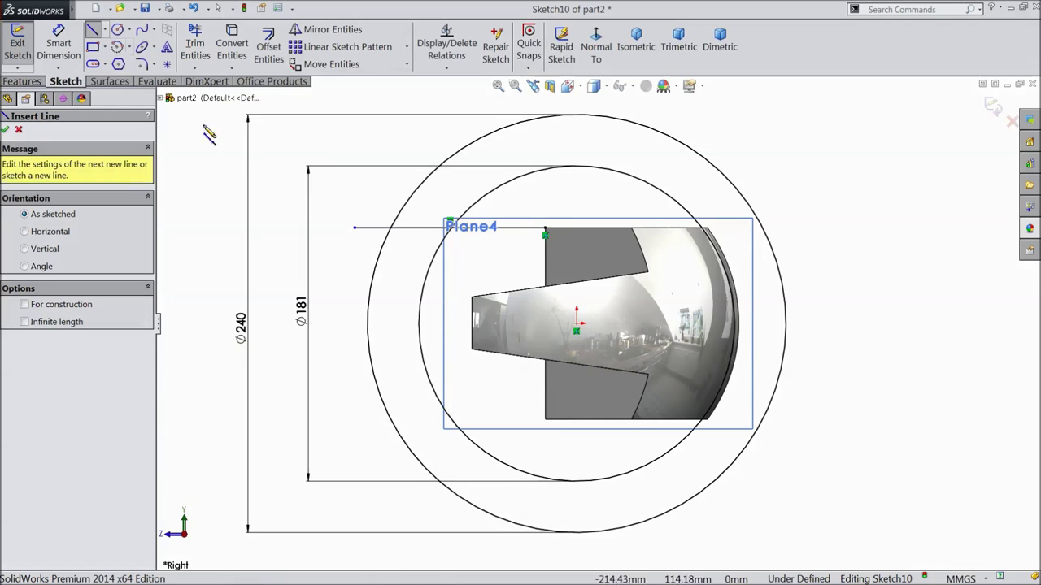
pyautogui.click(545, 420)
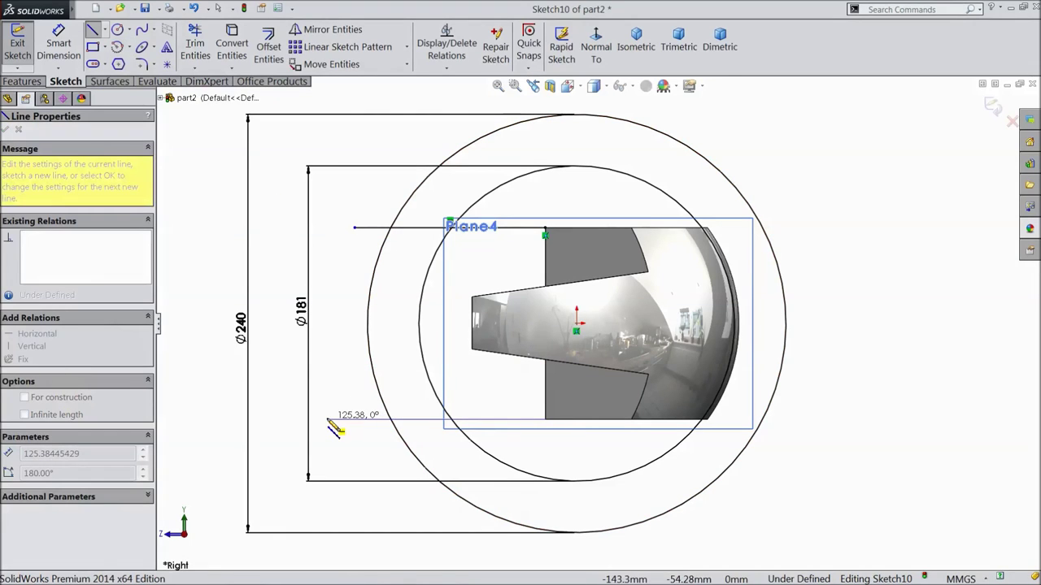
pyautogui.click(326, 420)
pyautogui.press('Escape')
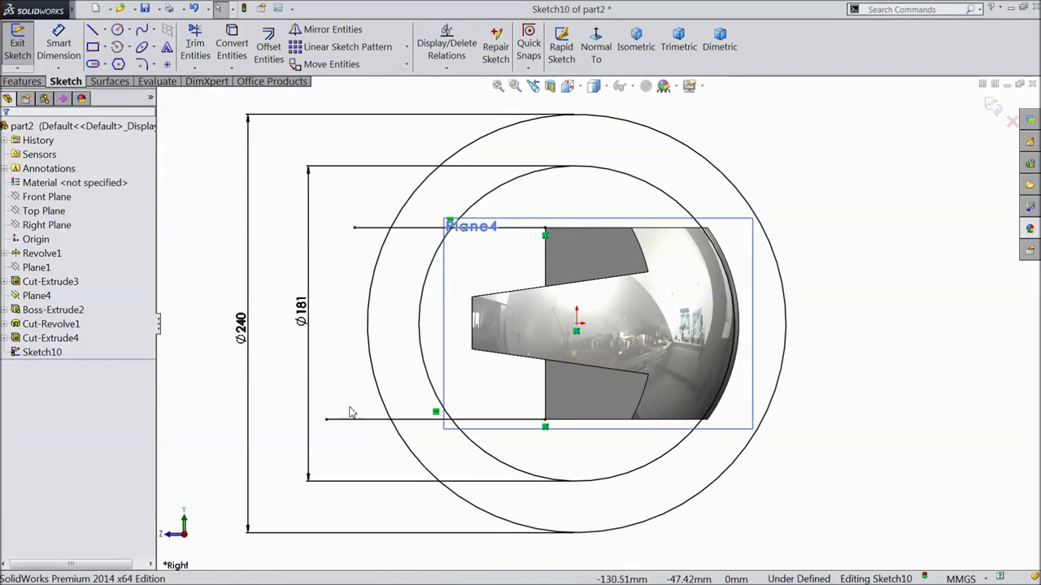
# Trim both circles and both lines to leave a closed curved band on the flat side of the body
pyautogui.click(195, 48)
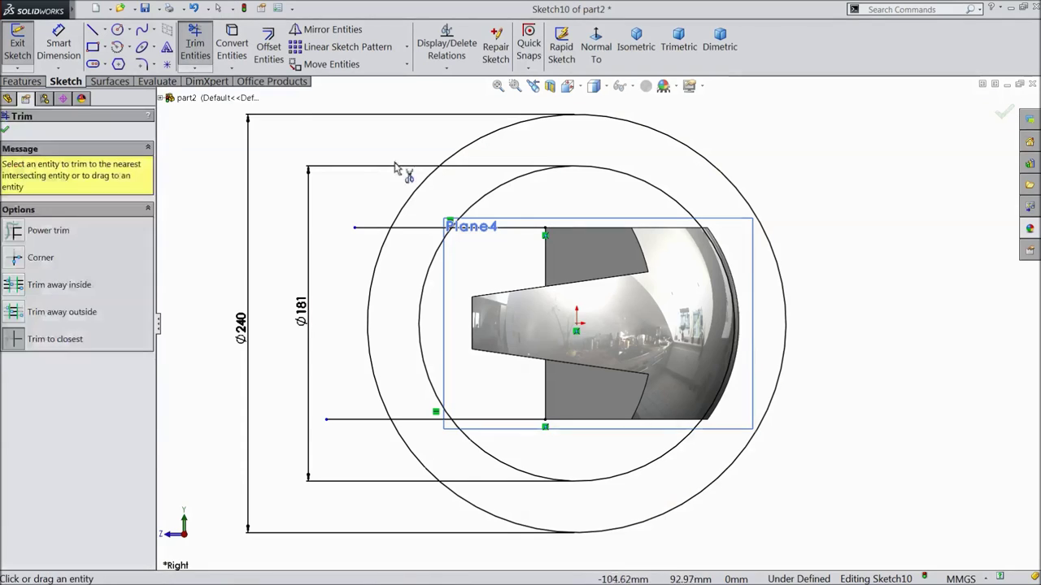
pyautogui.click(524, 174)
pyautogui.click(429, 180)
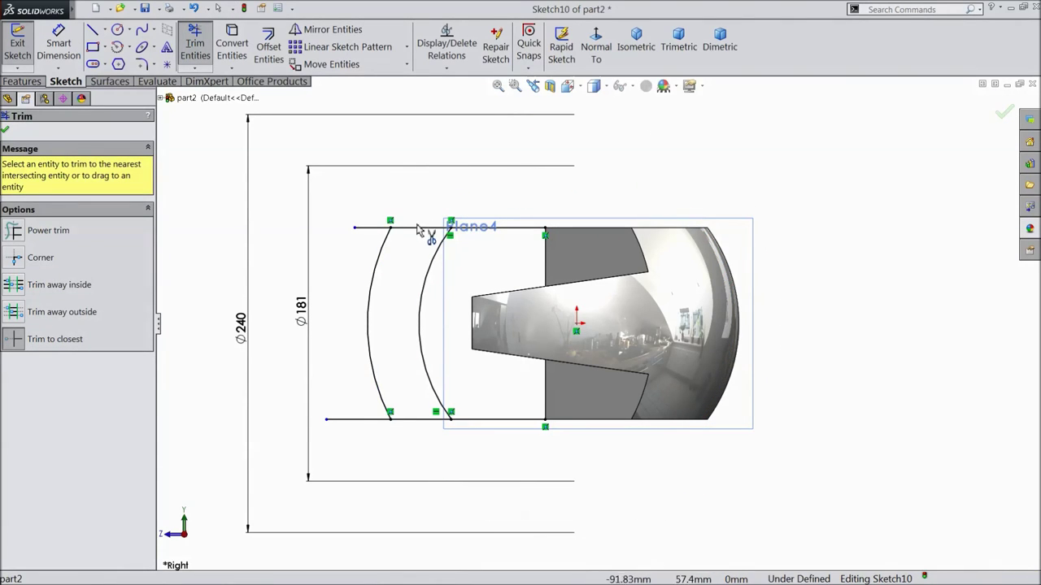
pyautogui.click(506, 230)
pyautogui.click(481, 420)
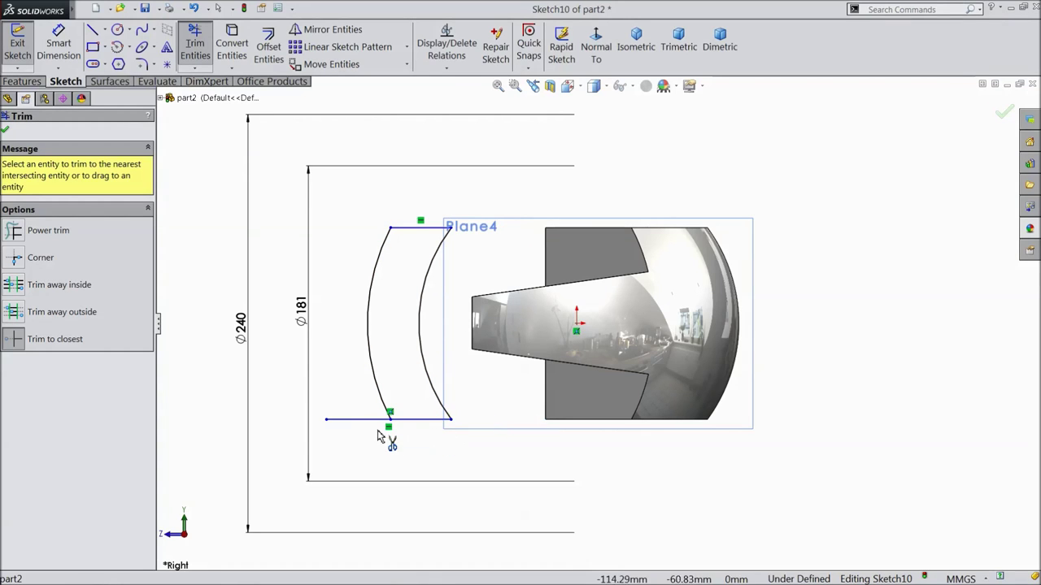
pyautogui.click(371, 422)
pyautogui.click(6, 131)
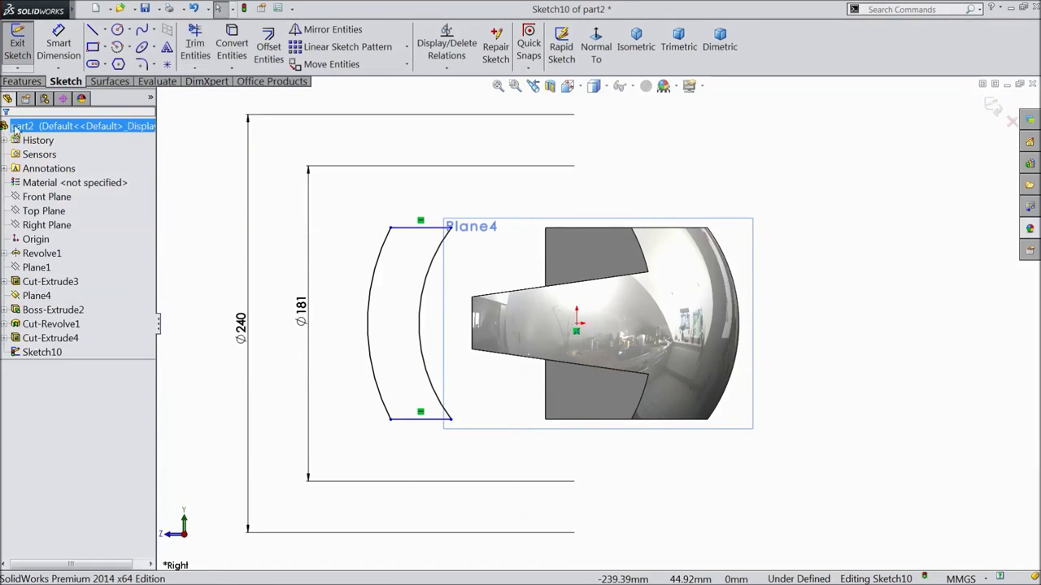
pyautogui.click(22, 82)
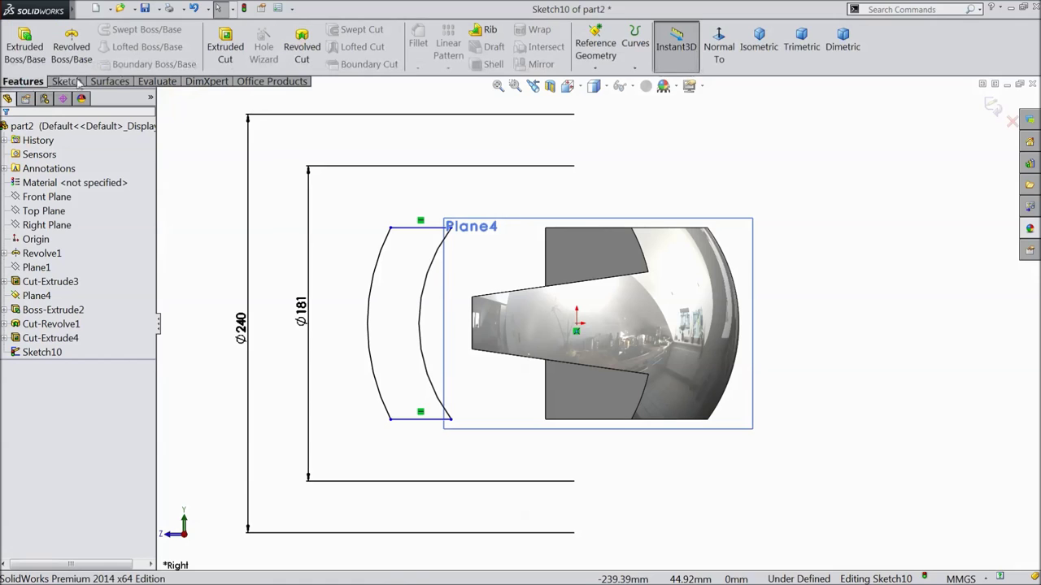
pyautogui.click(300, 51)
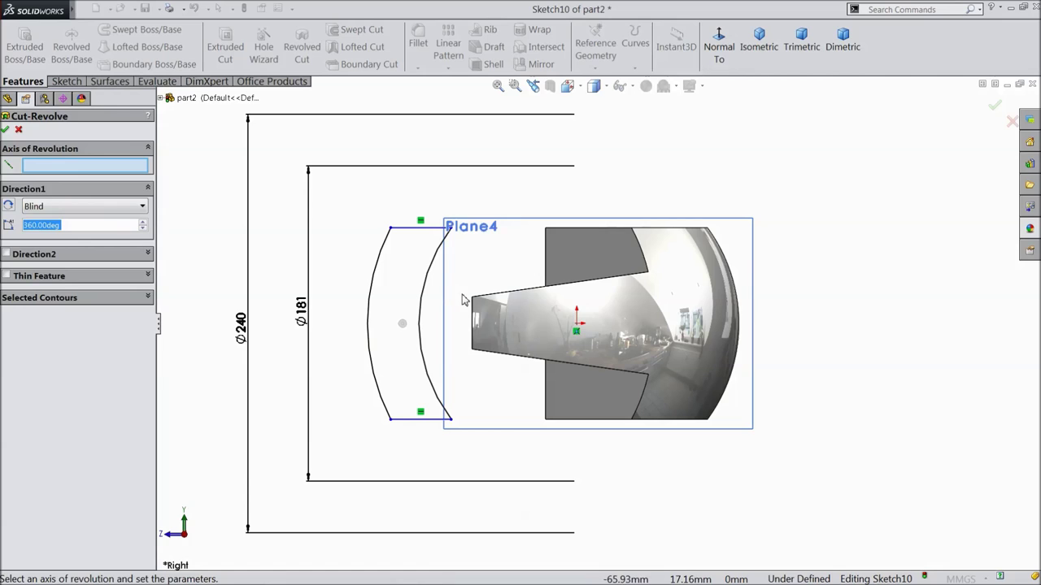
pyautogui.click(18, 131)
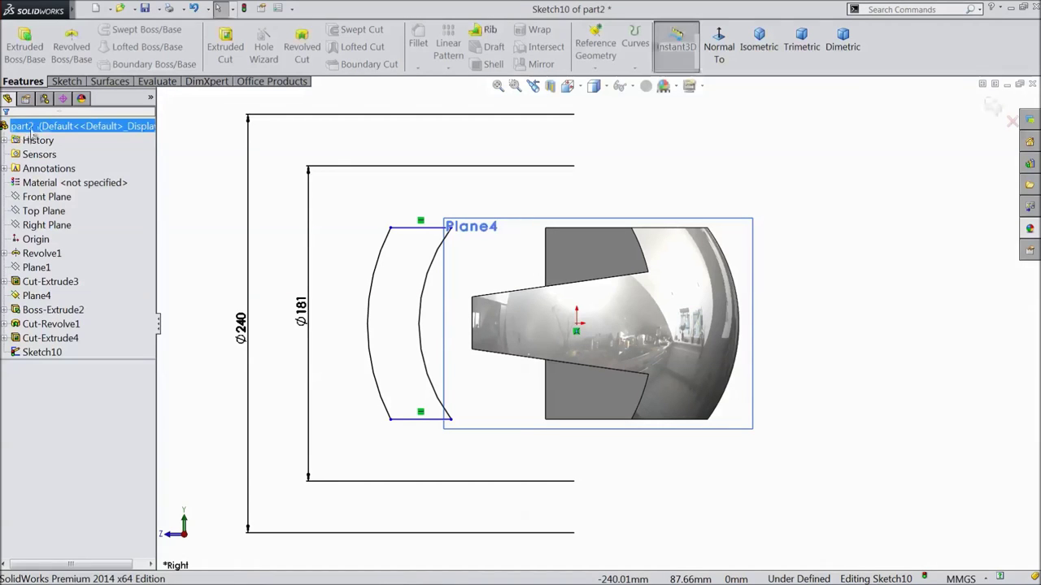
# Draw a vertical line about 78 mm long upward from the origin as the axis of revolution
pyautogui.click(66, 82)
pyautogui.click(91, 29)
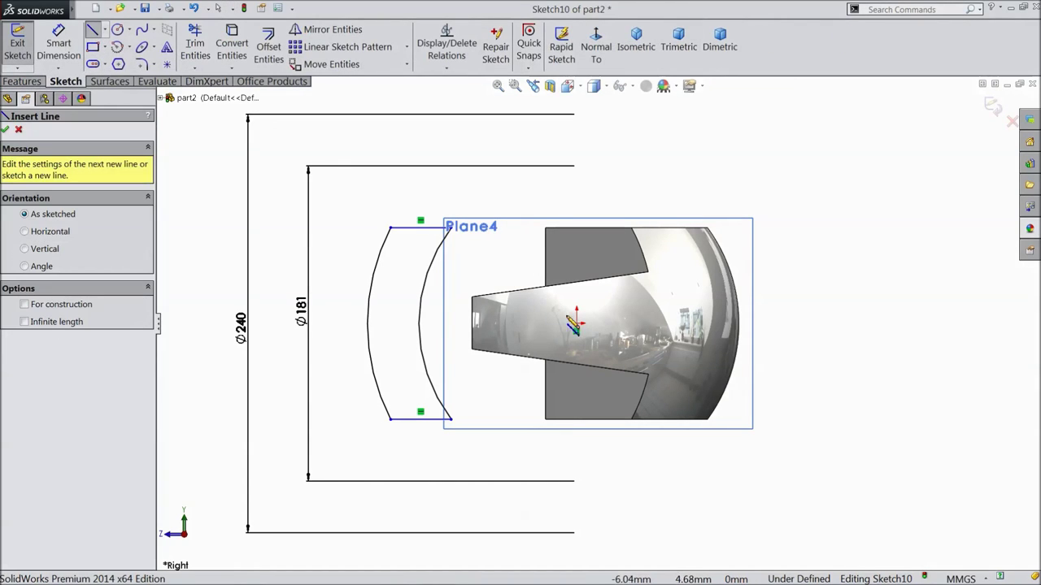
pyautogui.click(575, 311)
pyautogui.click(576, 188)
pyautogui.press('Escape')
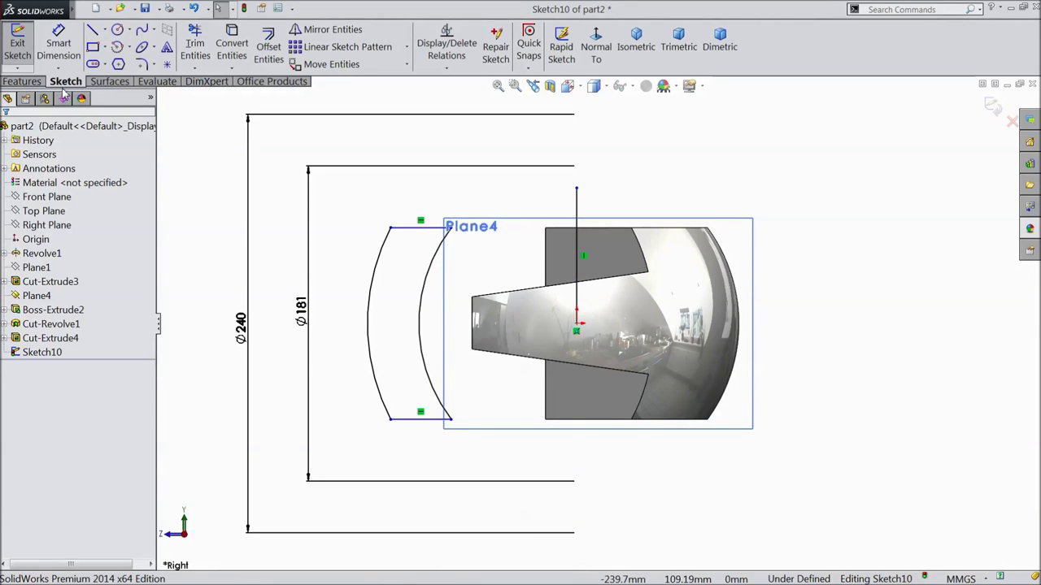
# Set up a revolved cut with Thin Feature off and only the closed curved band as its selected contour
pyautogui.click(38, 82)
pyautogui.click(302, 48)
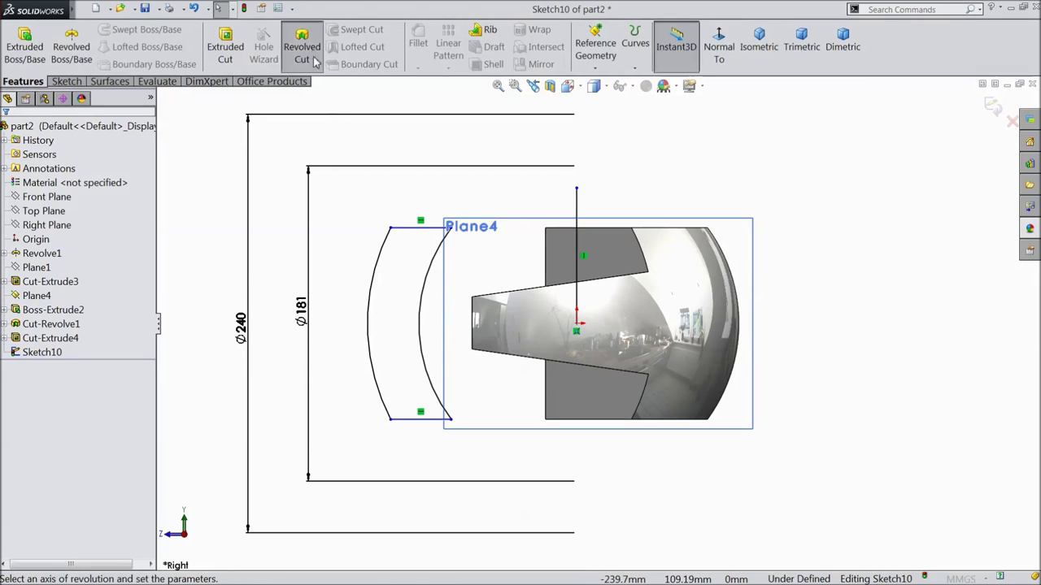
pyautogui.click(576, 200)
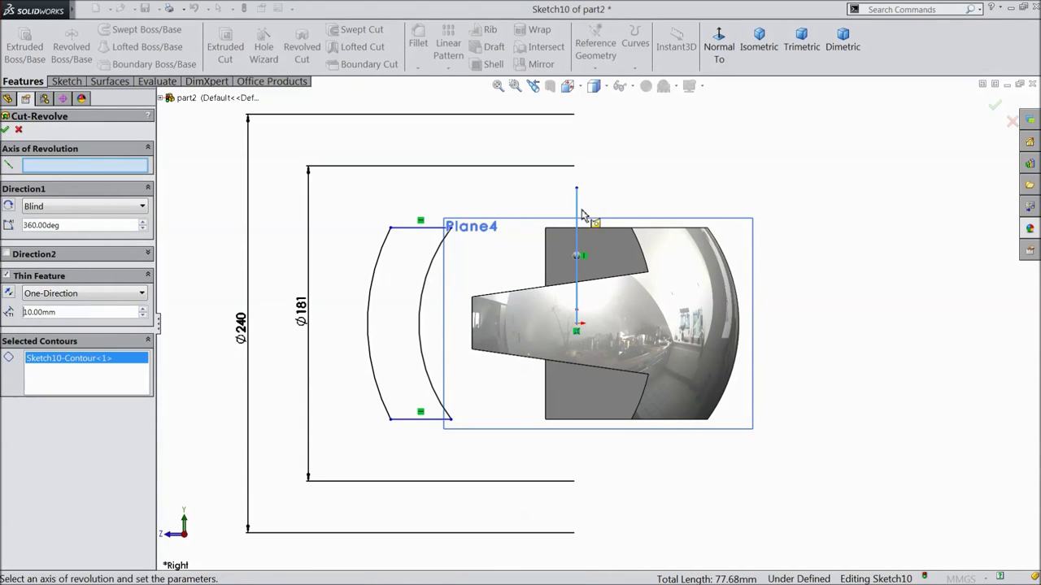
pyautogui.click(400, 348)
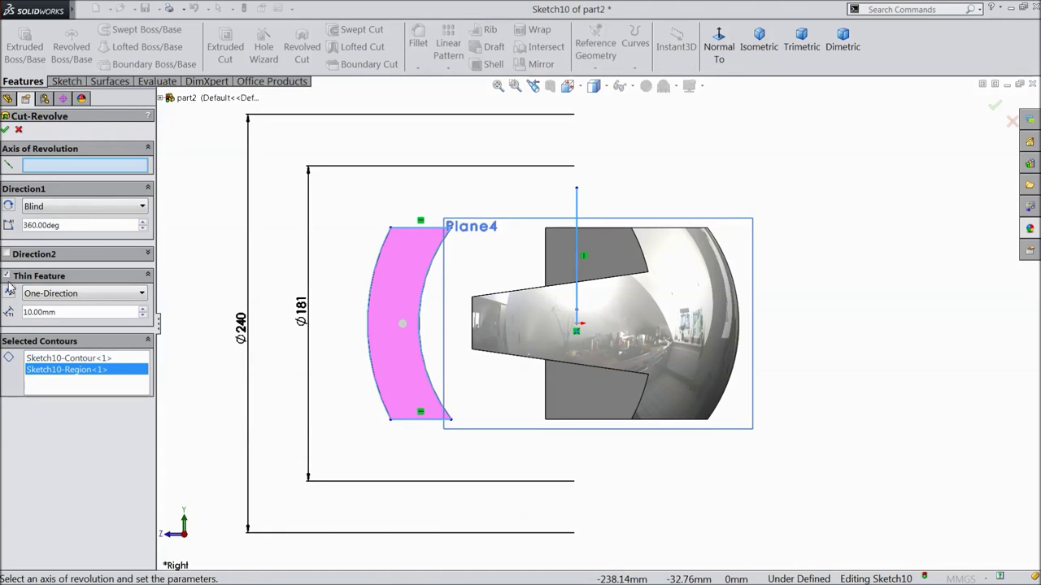
pyautogui.click(7, 276)
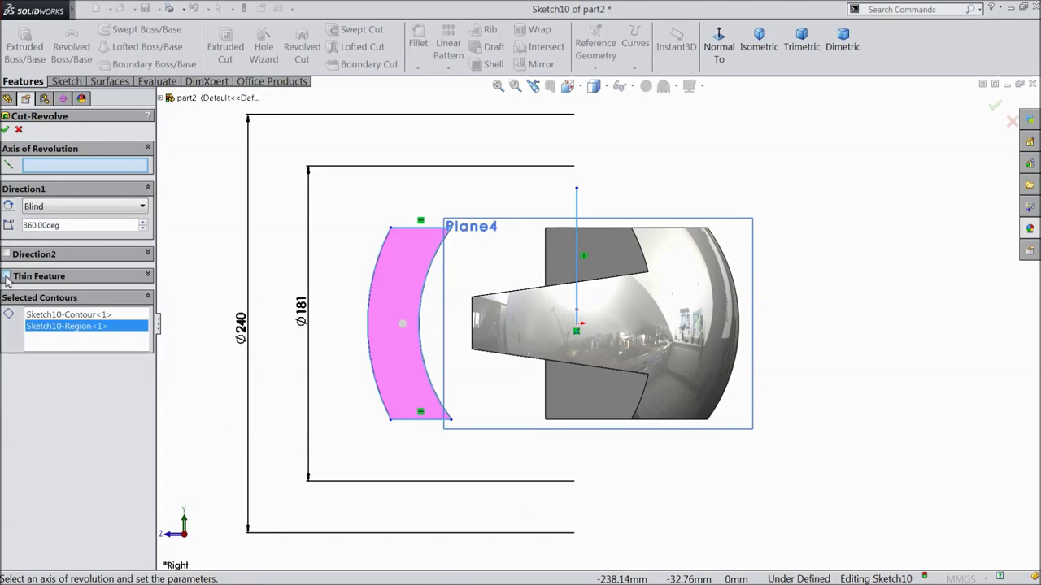
pyautogui.rightClick(91, 321)
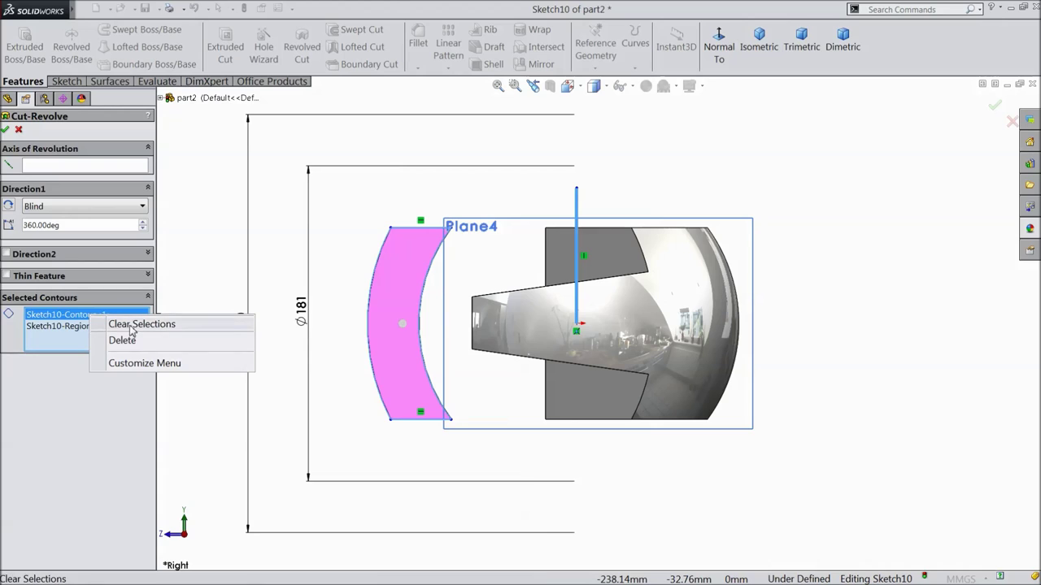
pyautogui.click(131, 324)
pyautogui.click(394, 355)
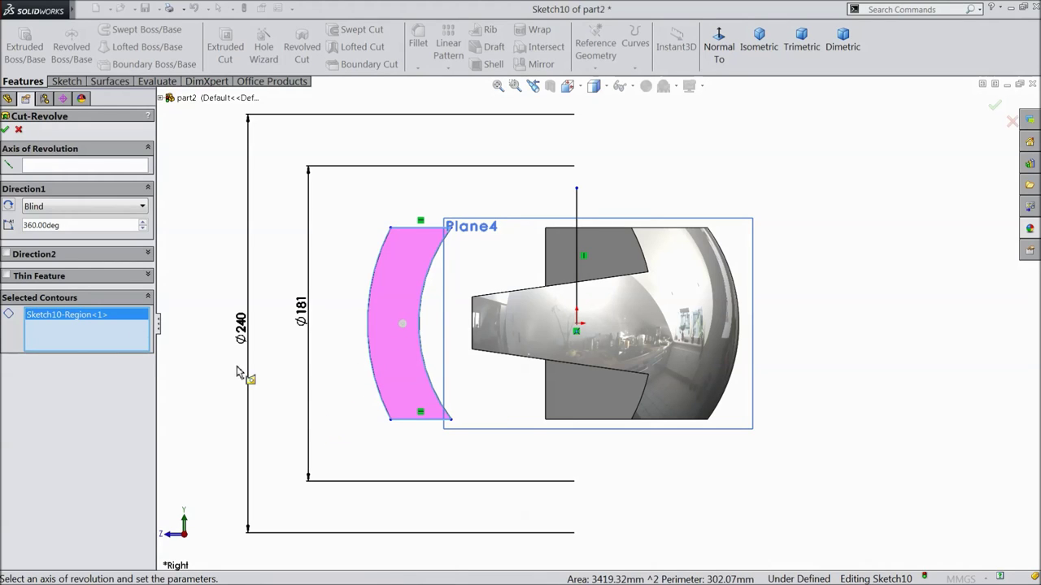
# Revolve the cut 90 degrees about the vertical line through the origin
pyautogui.click(68, 166)
pyautogui.click(578, 204)
pyautogui.moveTo(577, 203)
pyautogui.mouseDown(button='middle')
pyautogui.moveTo(353, 290)
pyautogui.moveTo(353, 399)
pyautogui.mouseUp(button='middle')
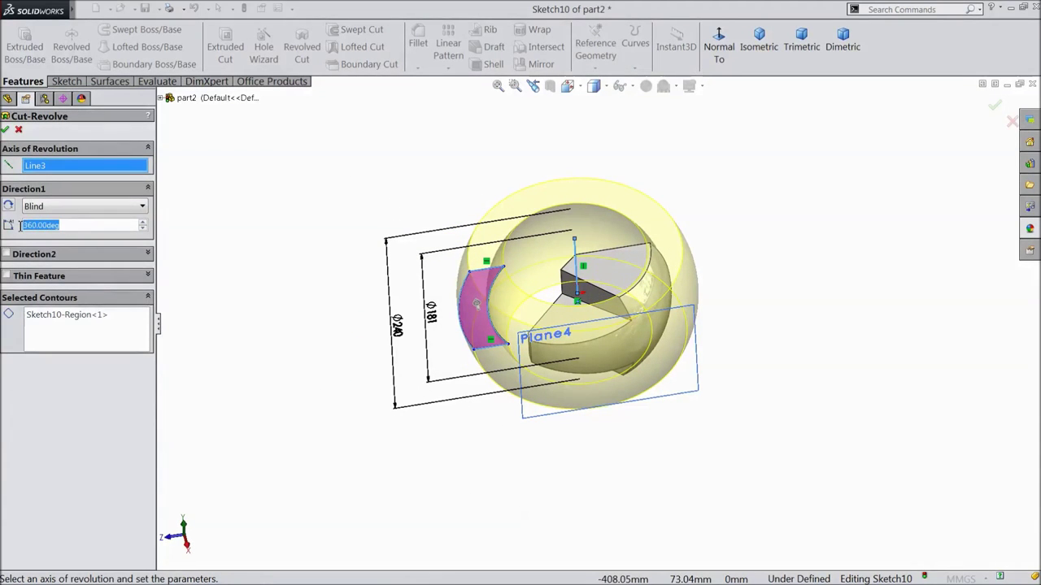
pyautogui.write('90')
pyautogui.press('Return')
pyautogui.moveTo(346, 434); pyautogui.dragTo(364, 392, button='middle')
pyautogui.scroll(-3, 583, 313)
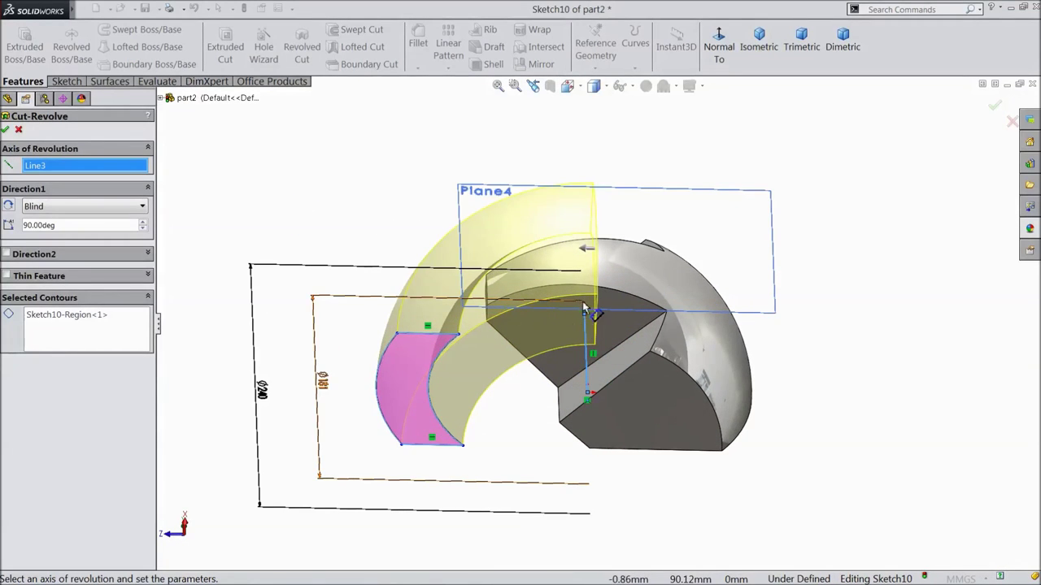
pyautogui.click(993, 110)
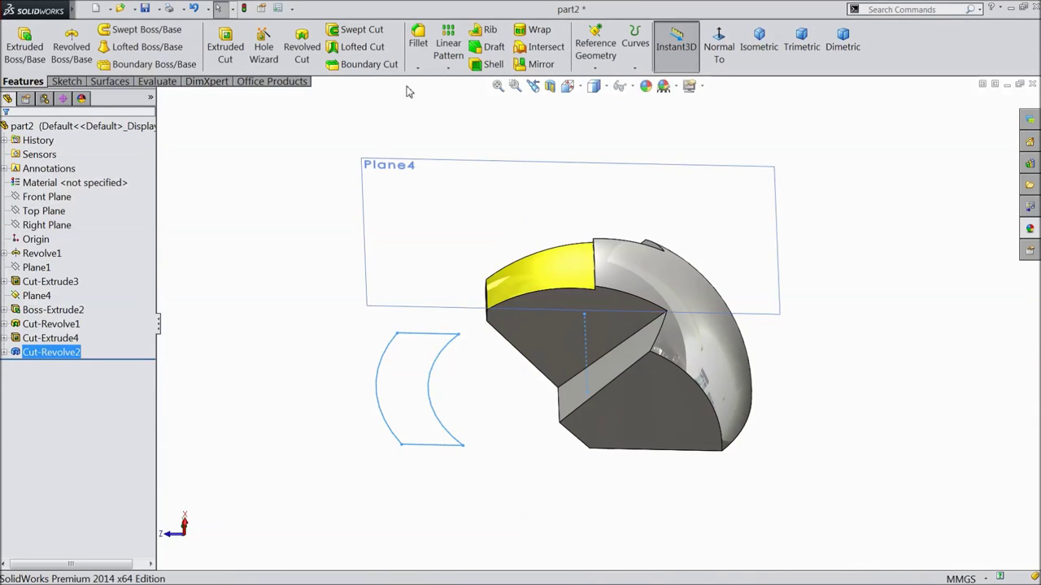
# Apply a grey appearance with RGB 192, 192, 192 to the new revolved cut
pyautogui.click(646, 85)
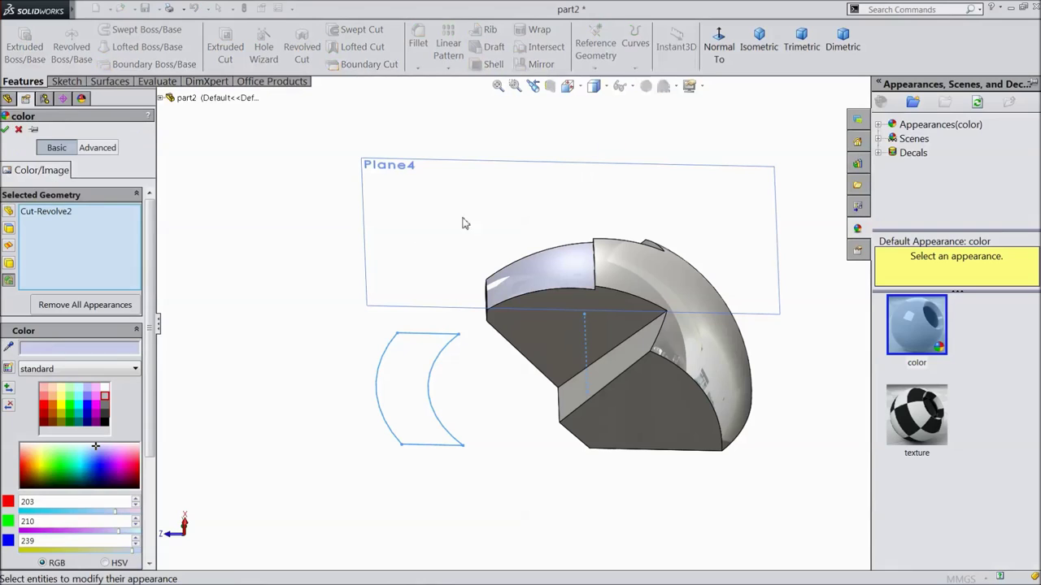
pyautogui.click(105, 400)
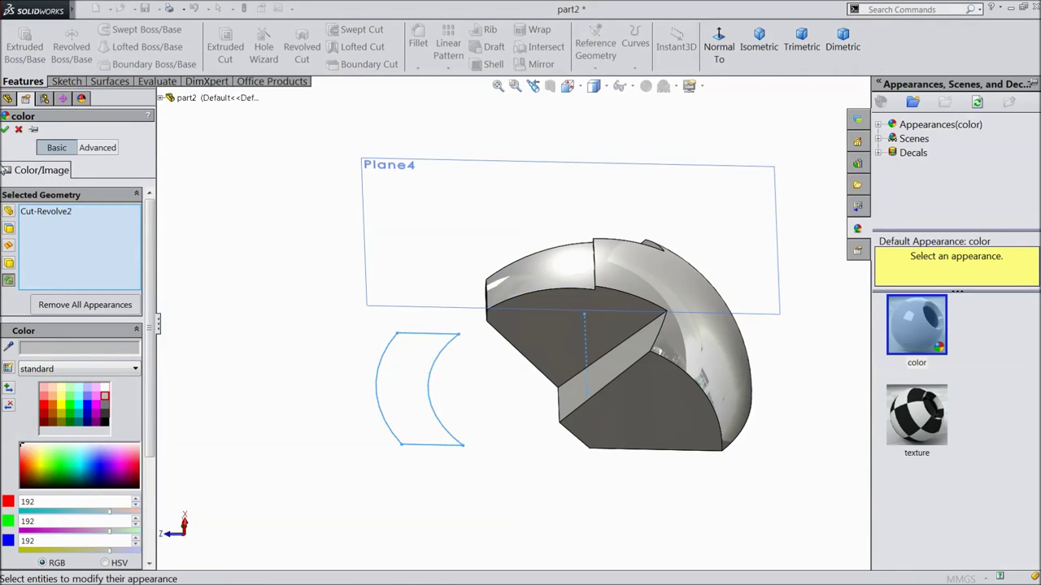
pyautogui.click(5, 130)
# Start a sketch on the flat sector-shaped face beside the part's step and view it face-on
pyautogui.scroll(-2, 528, 370)
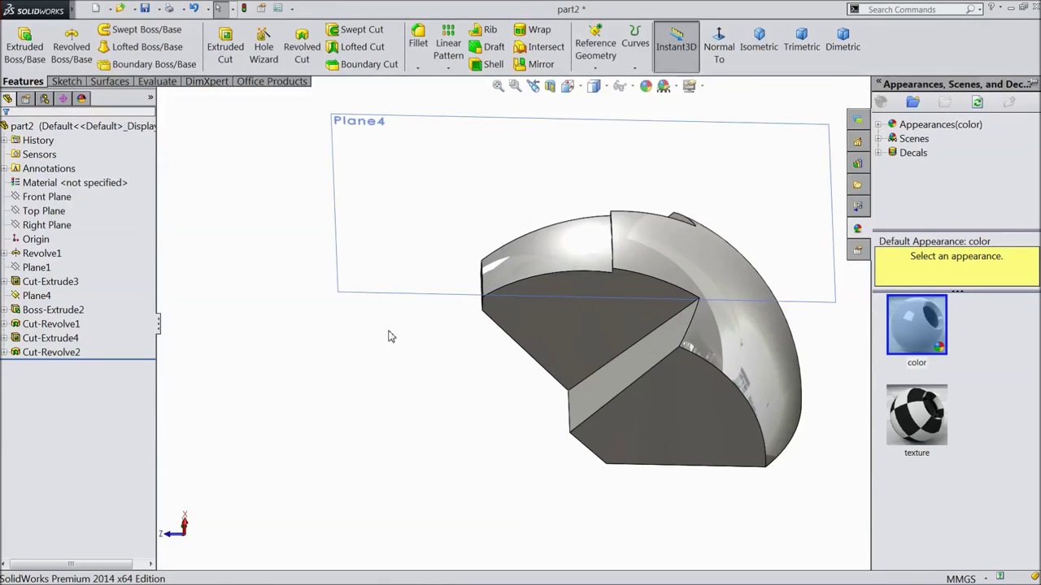
pyautogui.scroll(2, 599, 344)
pyautogui.scroll(-2, 724, 308)
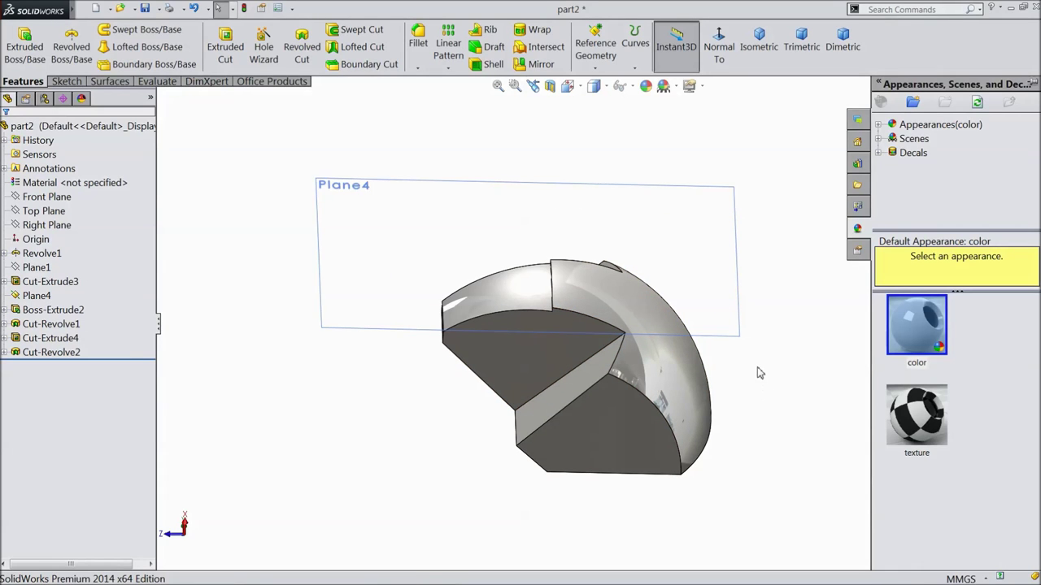
pyautogui.moveTo(765, 388); pyautogui.dragTo(670, 392, button='middle')
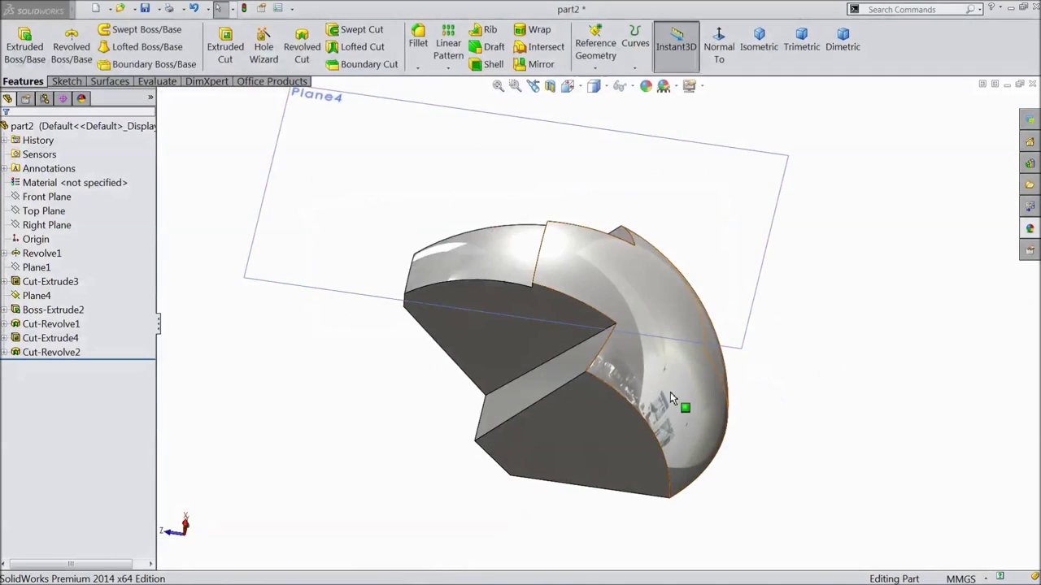
pyautogui.click(574, 447)
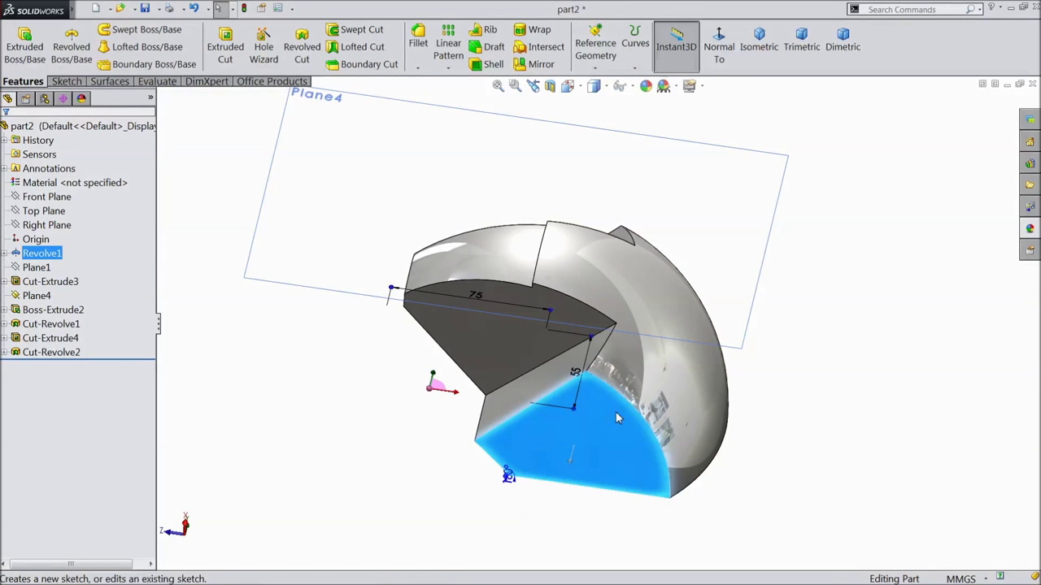
pyautogui.click(600, 386)
pyautogui.click(602, 55)
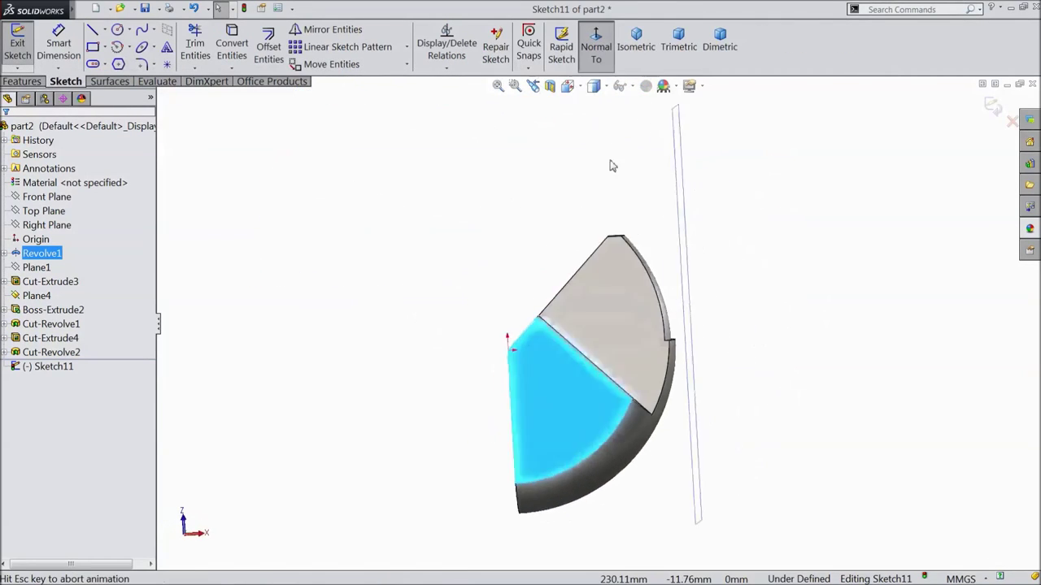
pyautogui.scroll(-1, 569, 386)
pyautogui.scroll(-1, 566, 387)
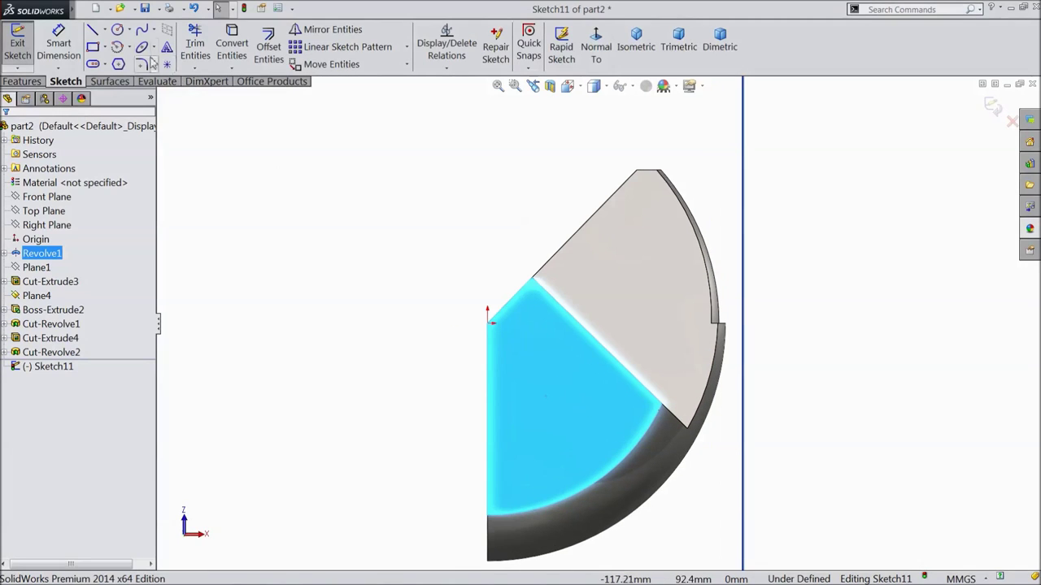
# Draw a vertical centerline from the origin down along the sector's straight edge and set its length to 28 mm
pyautogui.click(105, 30)
pyautogui.click(122, 63)
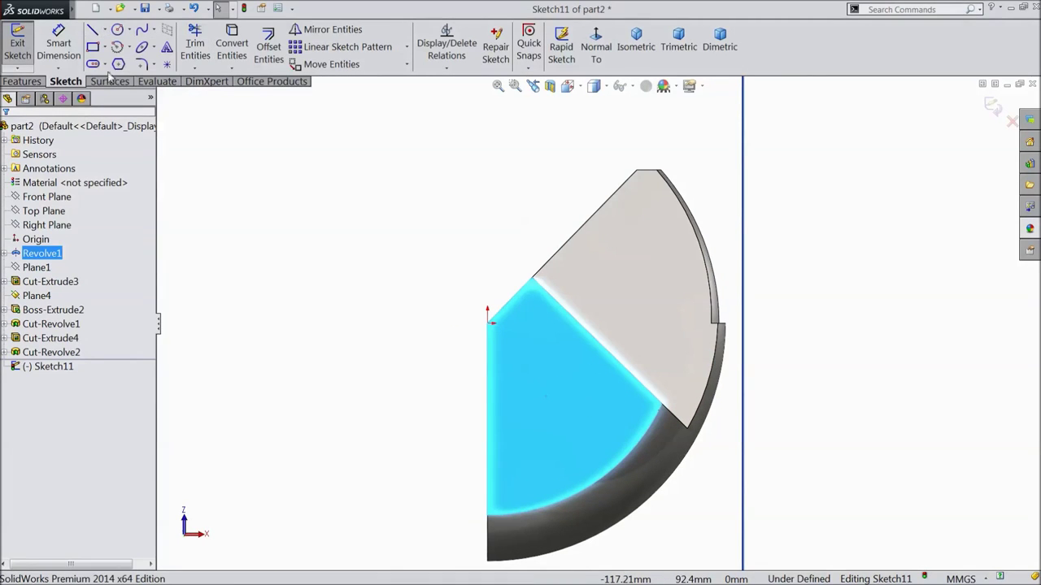
pyautogui.click(488, 323)
pyautogui.click(493, 393)
pyautogui.press('Escape')
pyautogui.press('d')
pyautogui.click(488, 368)
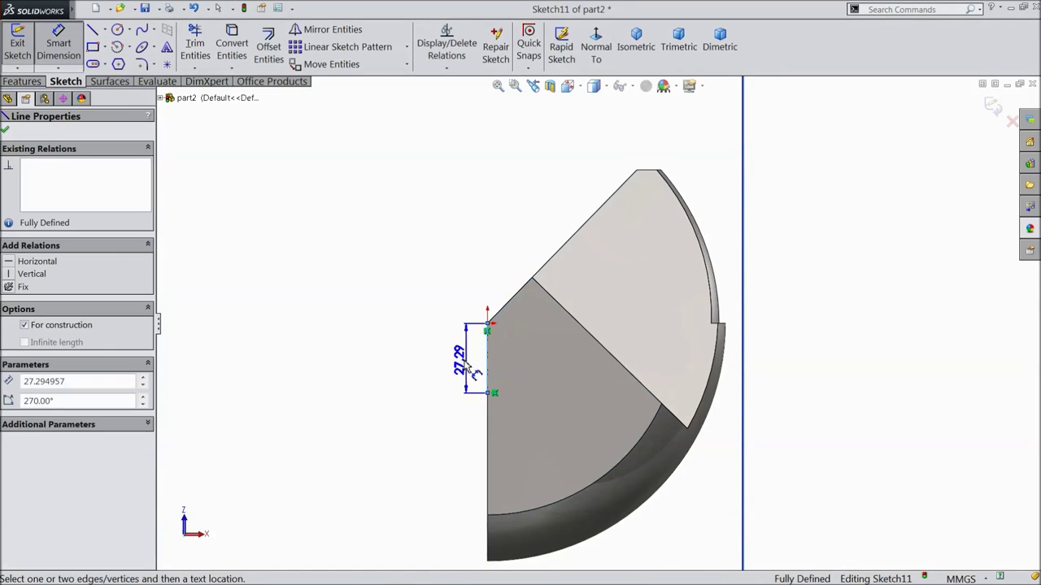
pyautogui.click(418, 358)
pyautogui.write('28')
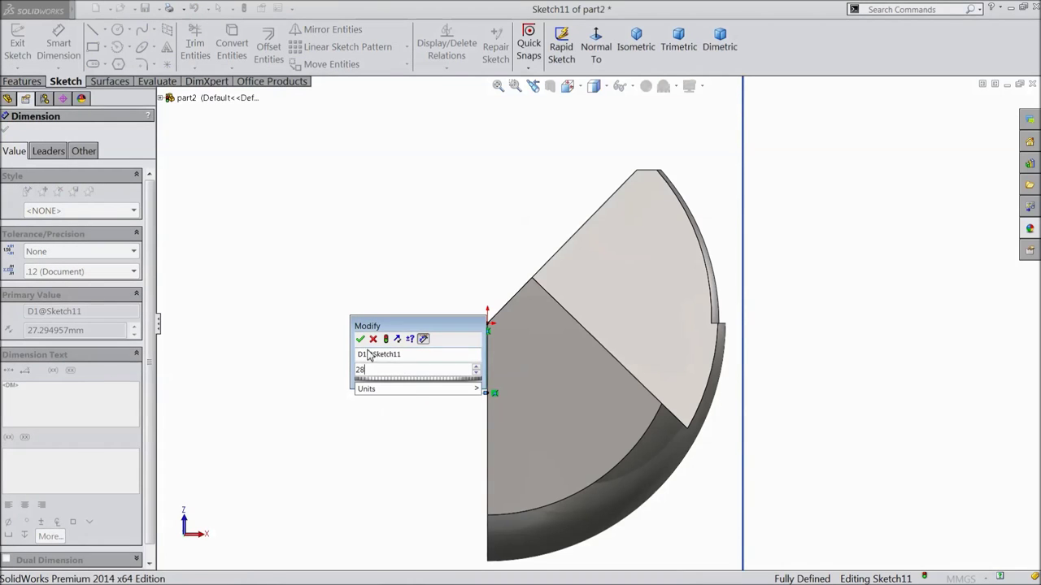
pyautogui.click(360, 339)
# Draw a circle centred on the centerline's lower end and set its diameter to 50 mm
pyautogui.click(117, 30)
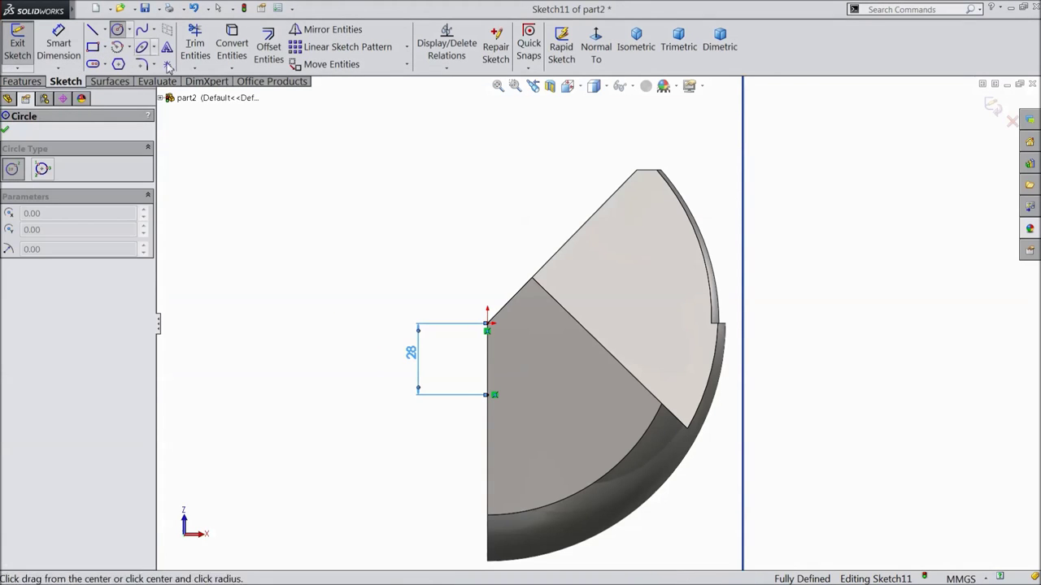
pyautogui.scroll(-2, 520, 382)
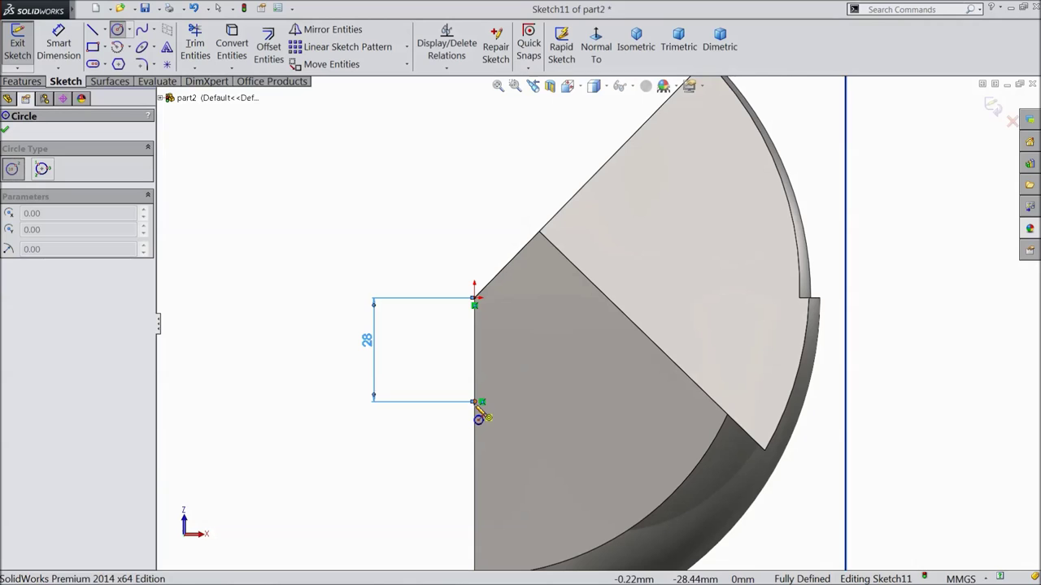
pyautogui.click(475, 401)
pyautogui.click(484, 343)
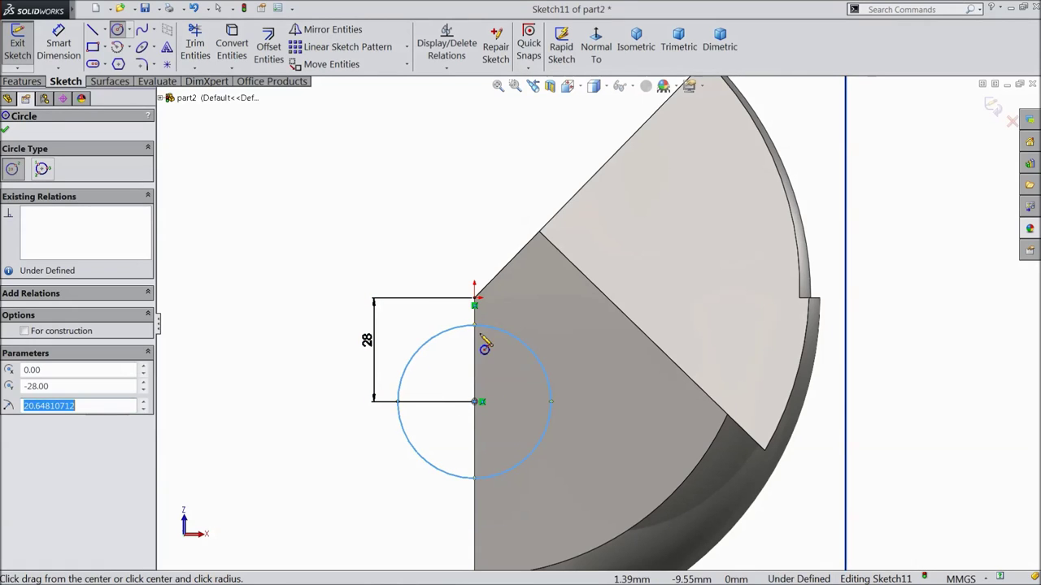
pyautogui.click(58, 44)
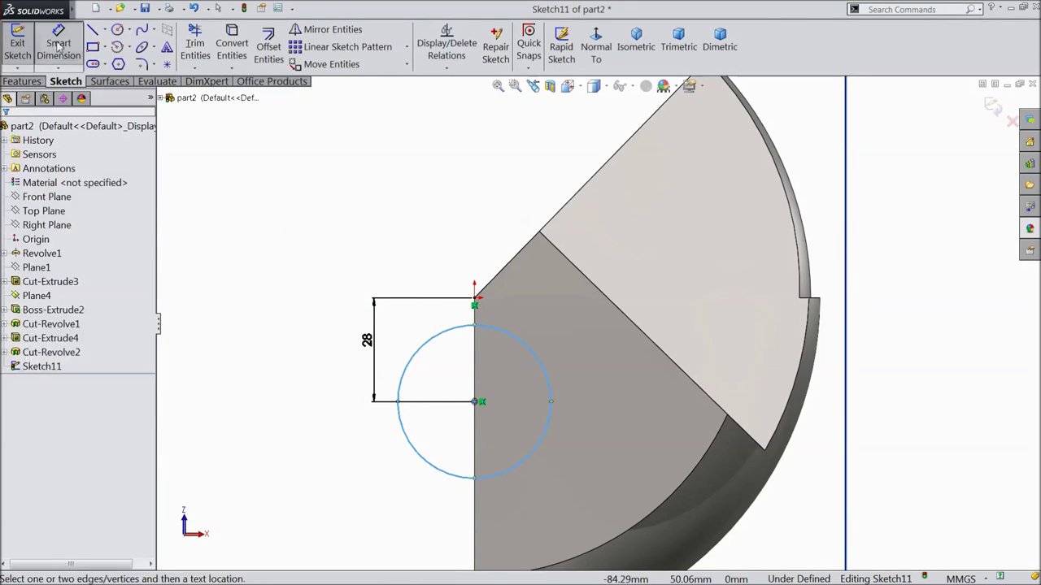
pyautogui.click(407, 370)
pyautogui.click(319, 396)
pyautogui.write('25')
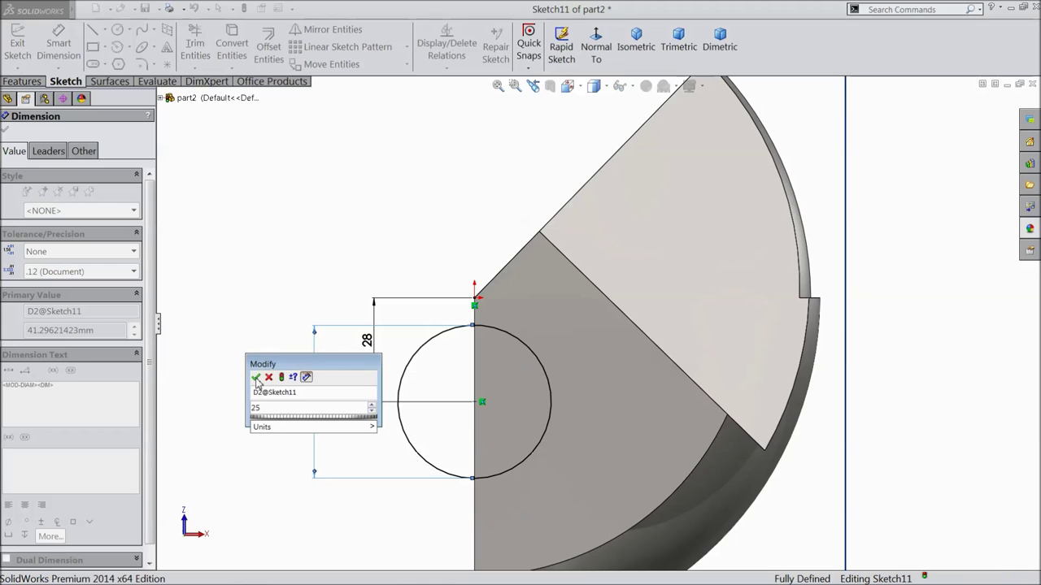
pyautogui.press('BackSpace')
pyautogui.press('BackSpace')
pyautogui.write('50')
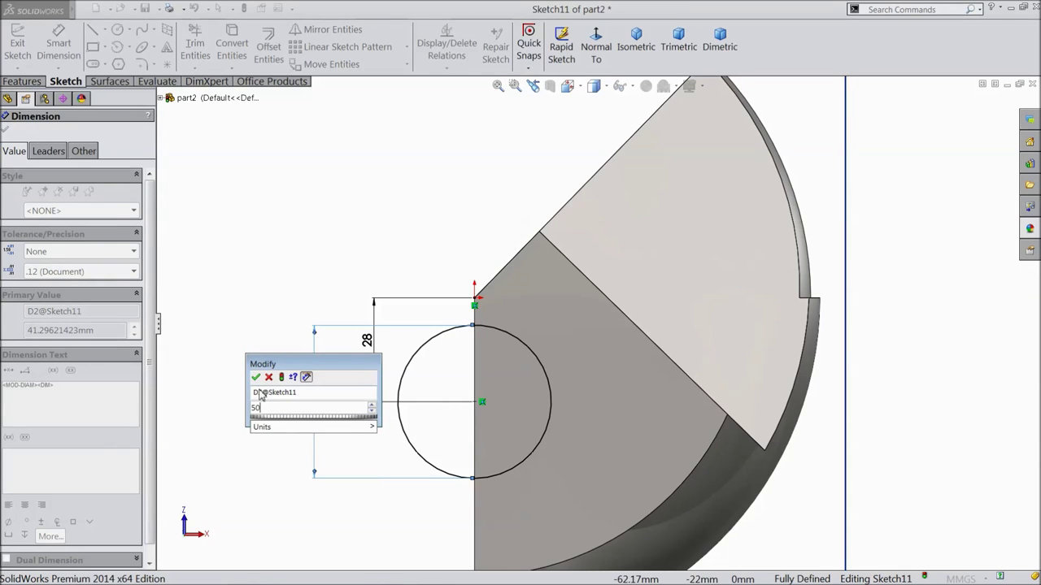
pyautogui.click(256, 378)
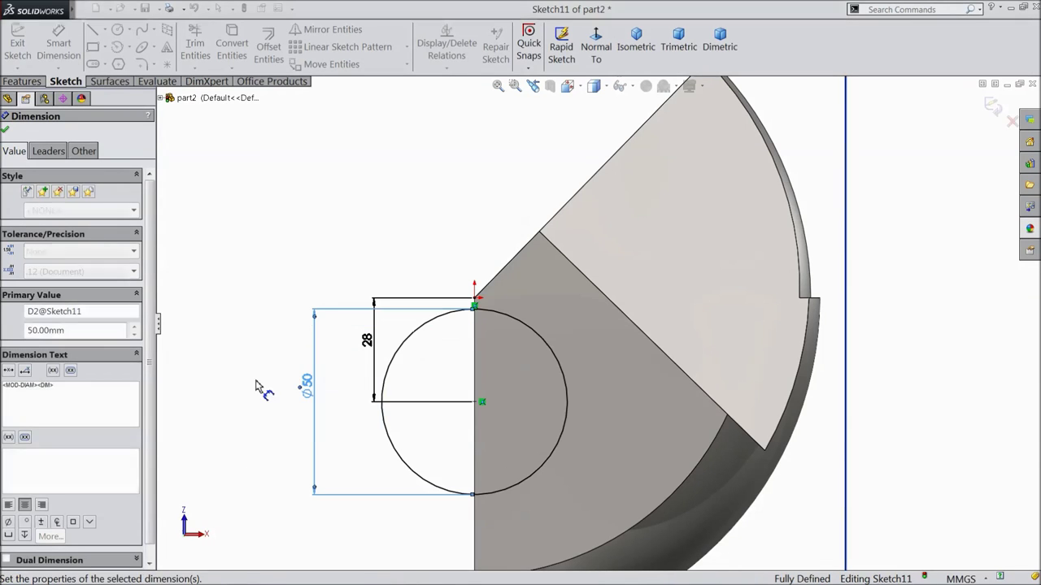
pyautogui.click(5, 130)
# Cut the 50 mm circle through the whole part with an Extruded Cut set to Through All
pyautogui.click(22, 81)
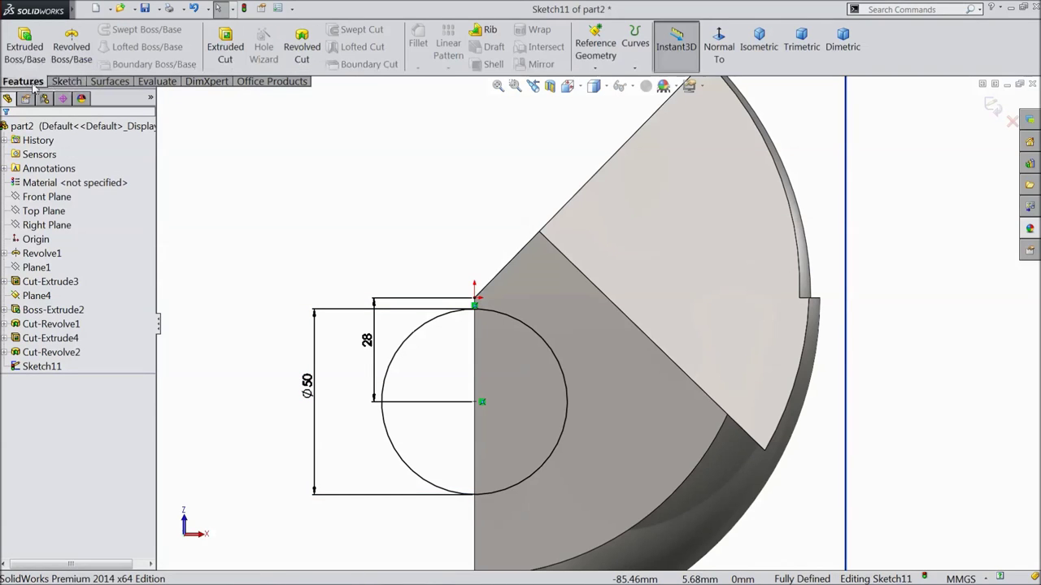
pyautogui.click(224, 50)
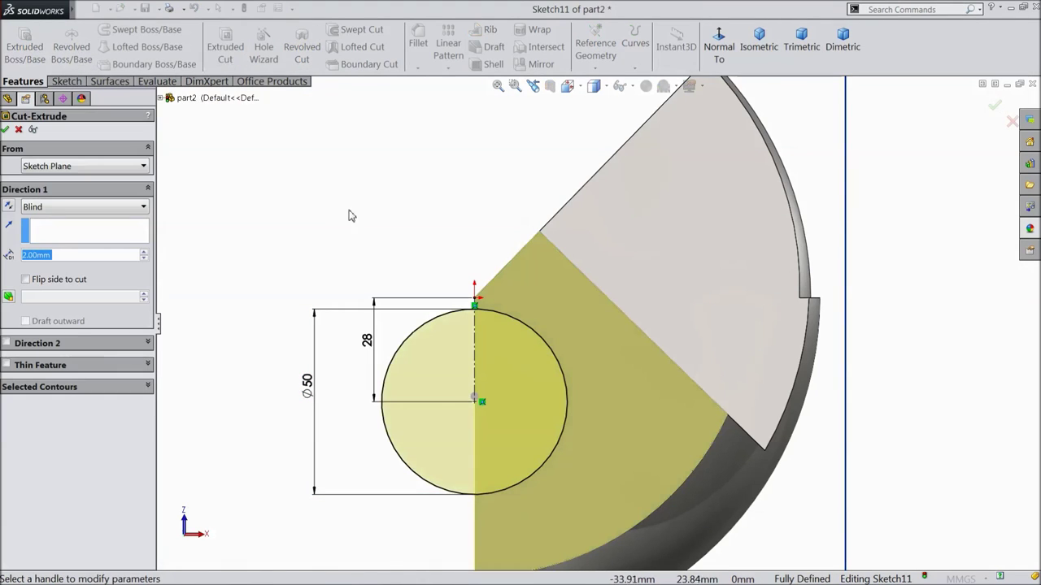
pyautogui.moveTo(406, 208)
pyautogui.mouseDown(button='middle')
pyautogui.moveTo(355, 249)
pyautogui.moveTo(321, 260)
pyautogui.mouseUp(button='middle')
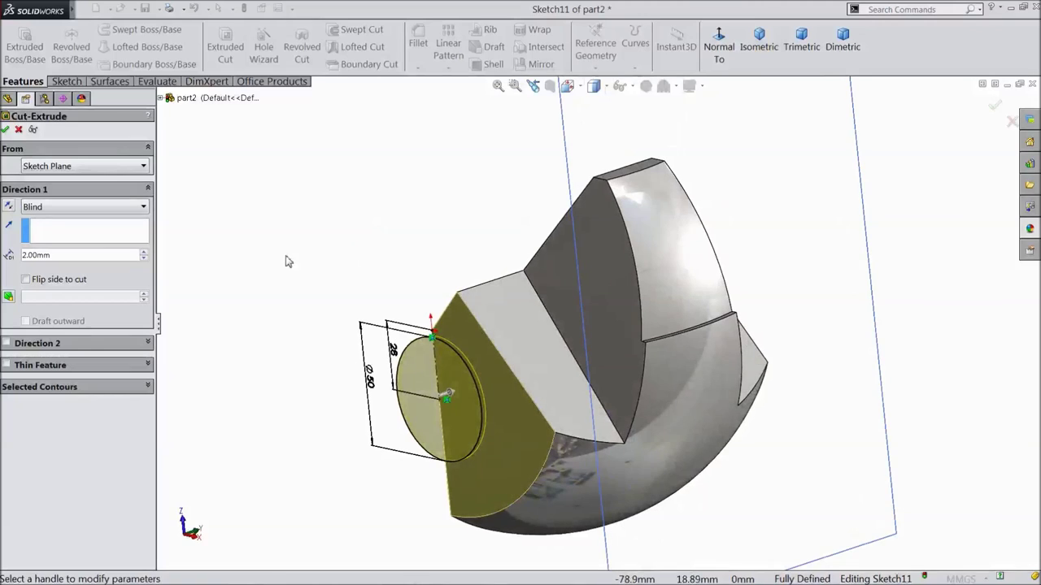
pyautogui.click(101, 213)
pyautogui.click(96, 234)
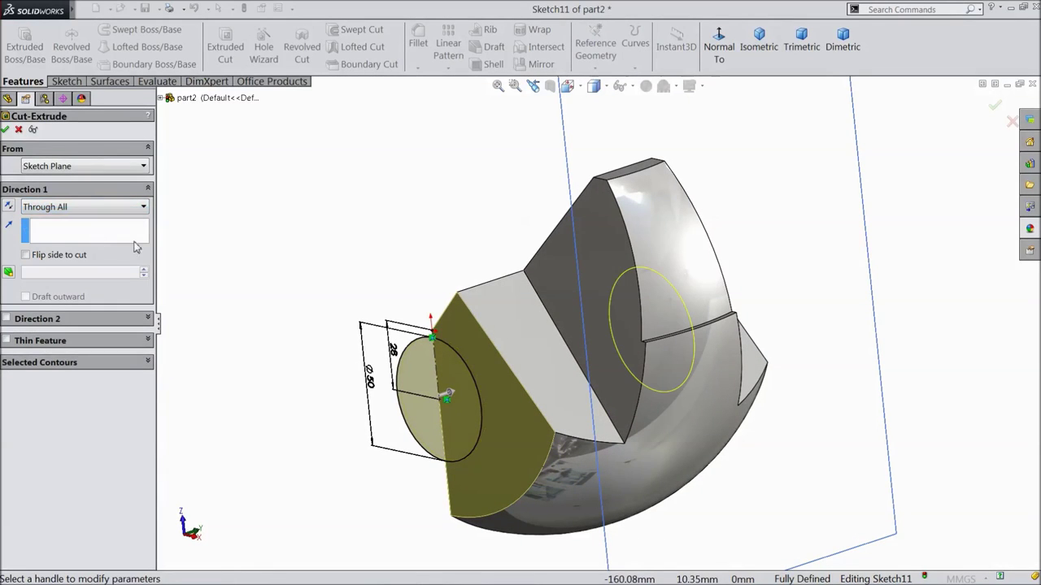
pyautogui.click(6, 130)
# Apply a grey appearance to the new cylindrical bore cut
pyautogui.moveTo(361, 316); pyautogui.dragTo(541, 183, button='middle')
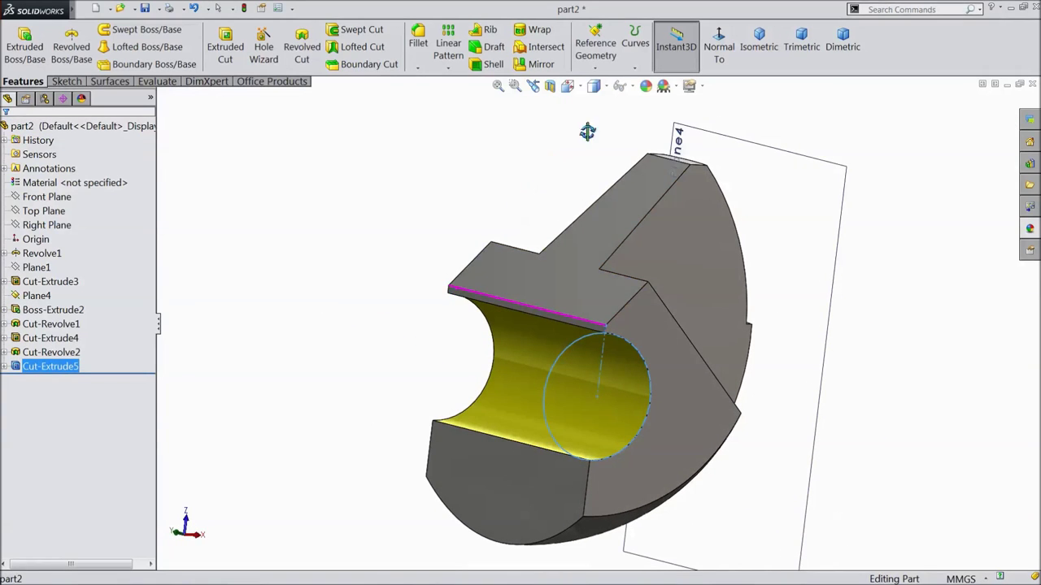
pyautogui.click(647, 86)
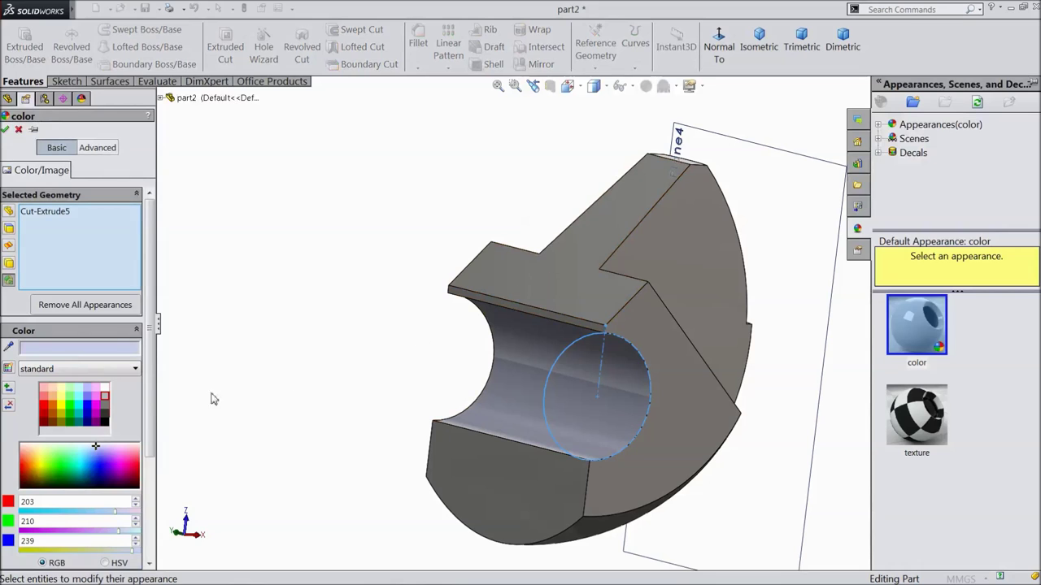
pyautogui.click(106, 400)
pyautogui.moveTo(350, 331); pyautogui.dragTo(354, 431, button='middle')
pyautogui.click(5, 129)
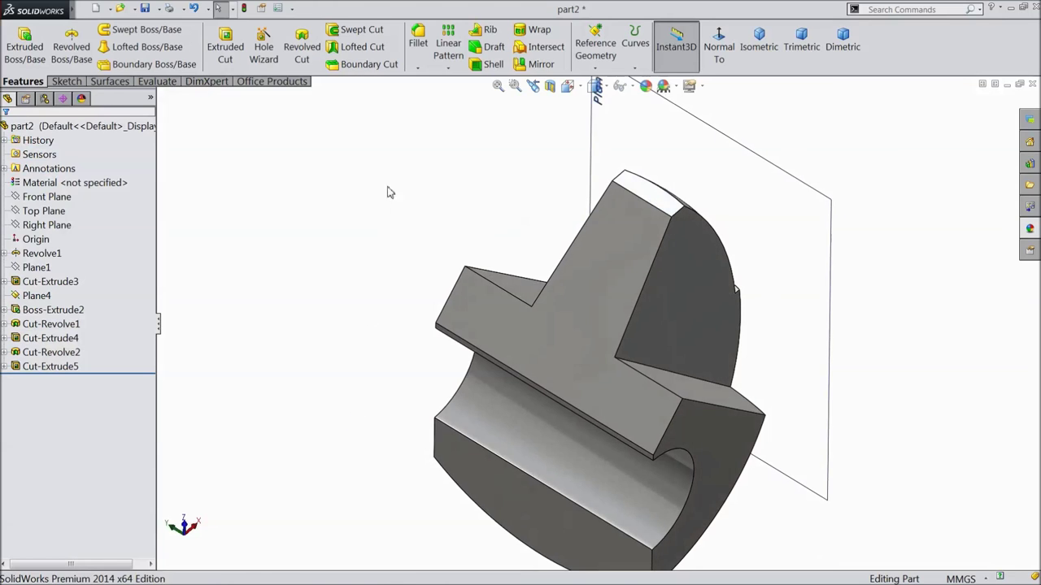
# Shell the part with 2 mm walls, removing seven faces: the narrow tip face, the T-shaped flat face, four step faces and the cylindrical bore
pyautogui.click(492, 65)
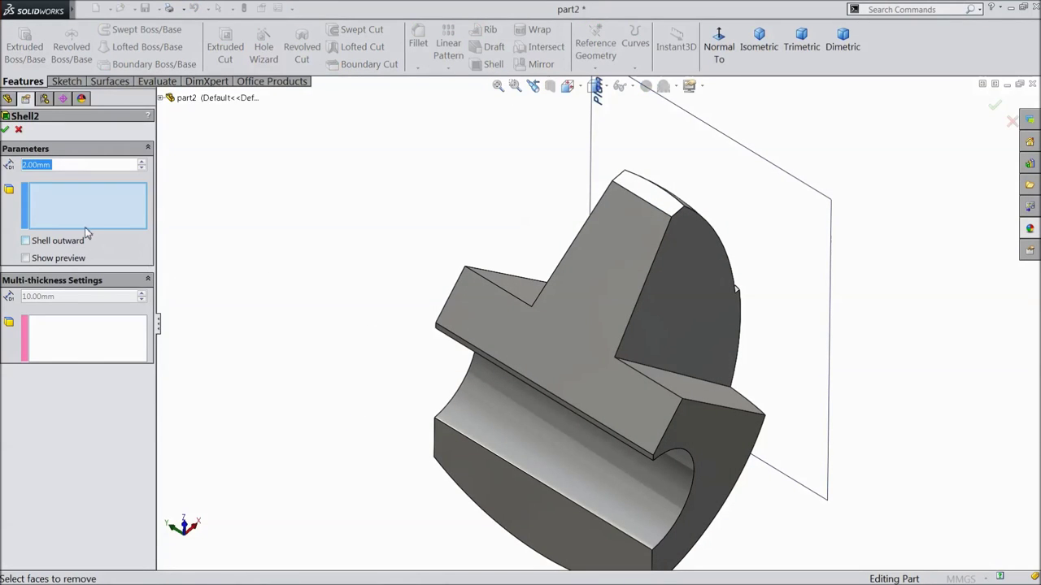
pyautogui.moveTo(341, 273); pyautogui.dragTo(326, 299, button='middle')
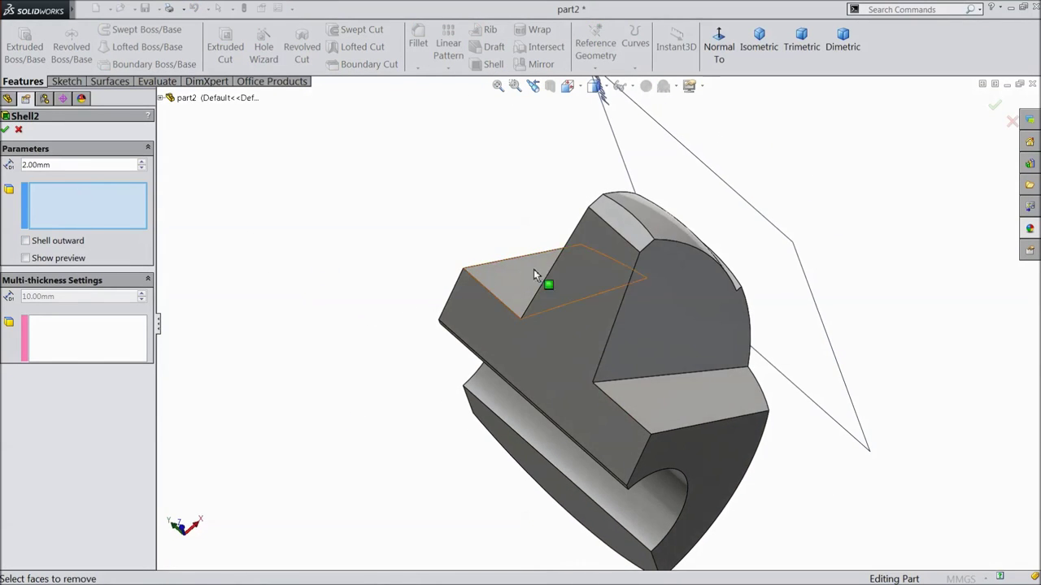
pyautogui.click(631, 230)
pyautogui.click(602, 292)
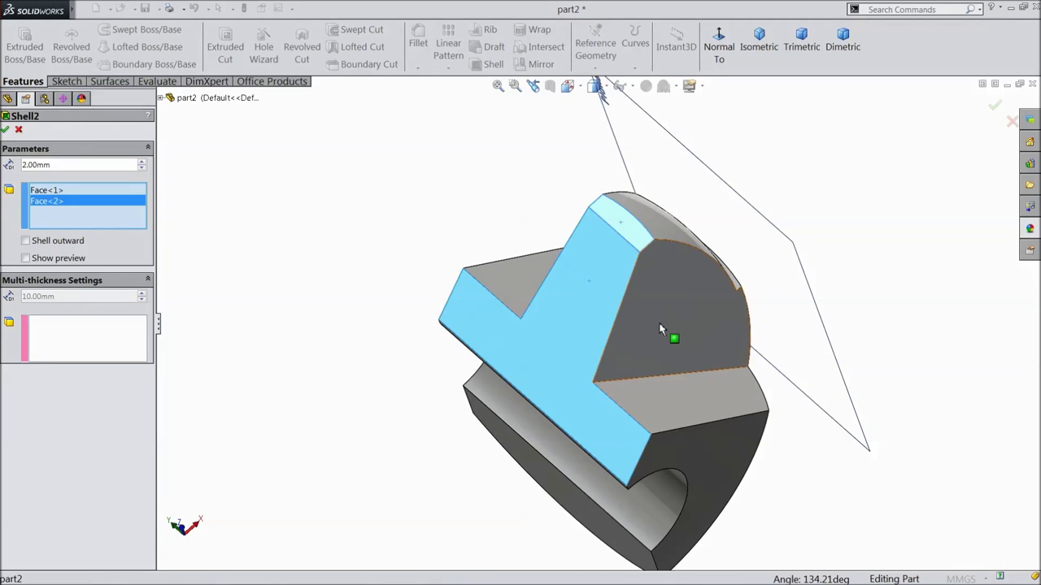
pyautogui.click(674, 334)
pyautogui.click(663, 398)
pyautogui.click(517, 285)
pyautogui.moveTo(367, 292); pyautogui.dragTo(626, 300, button='middle')
pyautogui.click(626, 300)
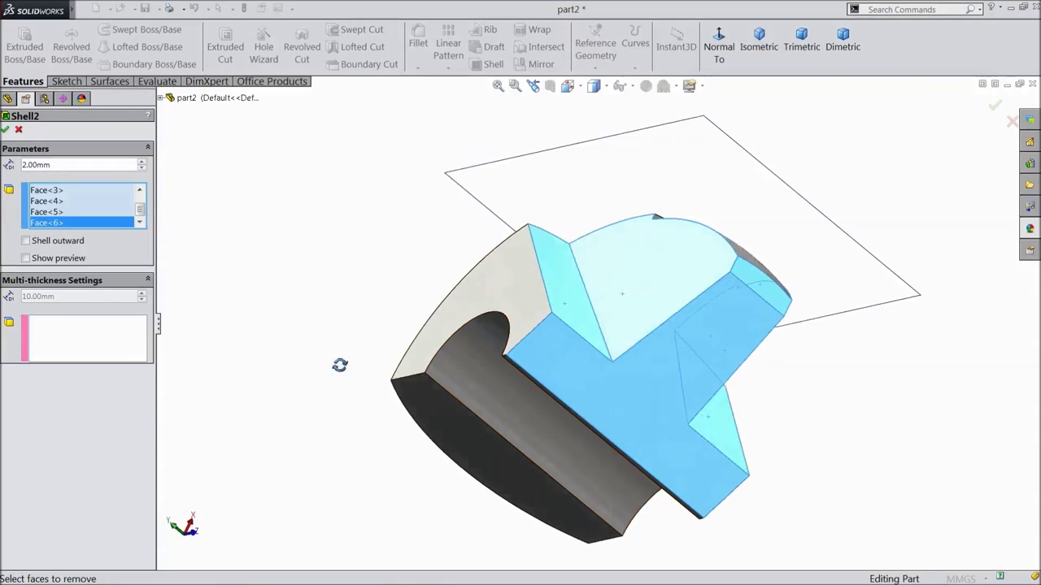
pyautogui.moveTo(339, 365); pyautogui.dragTo(323, 269, button='middle')
pyautogui.click(521, 380)
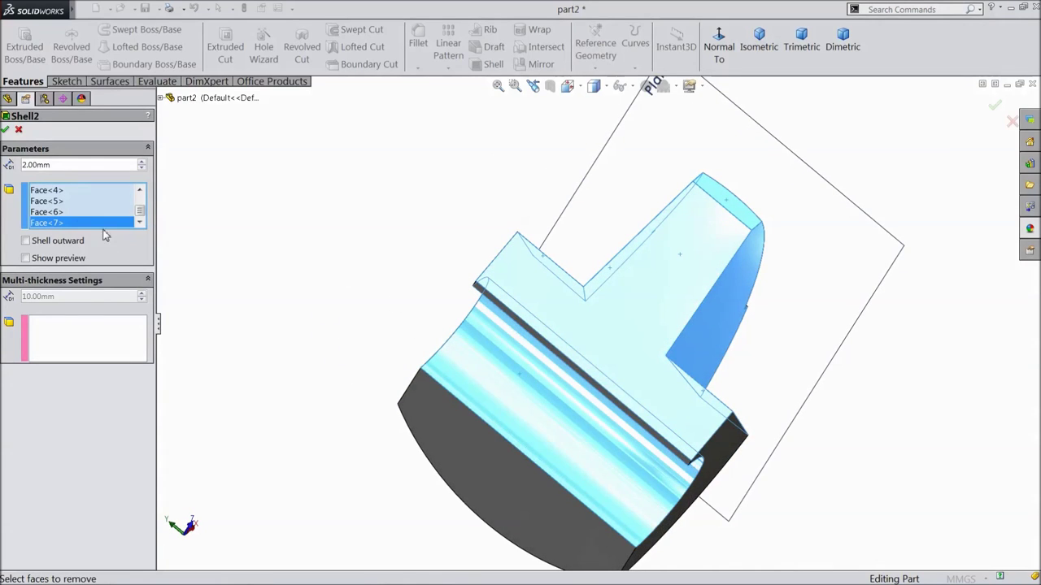
pyautogui.click(6, 130)
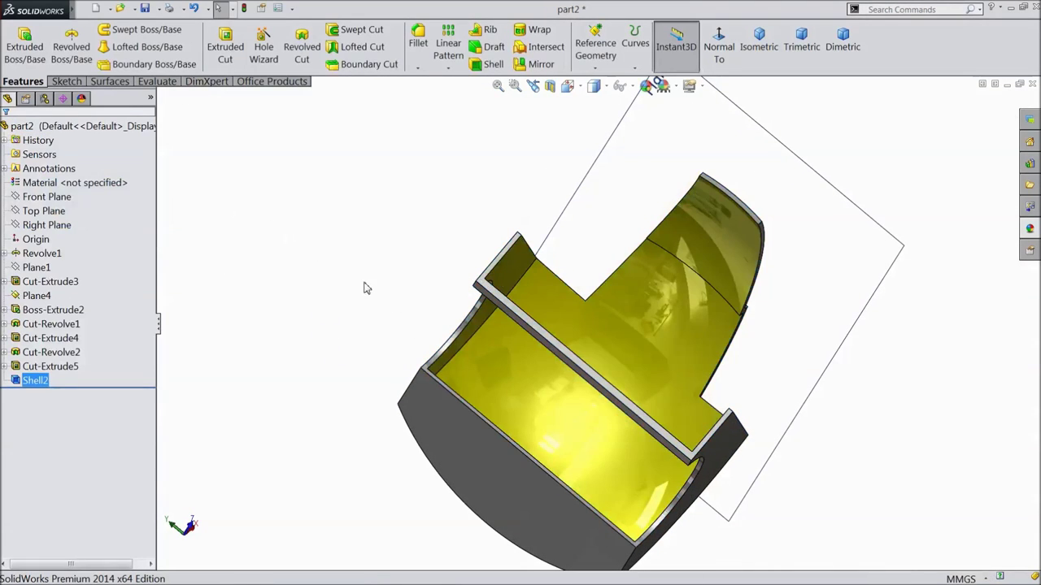
# Apply a red appearance with RGB 255, 0, 0 to the shell feature
pyautogui.click(659, 86)
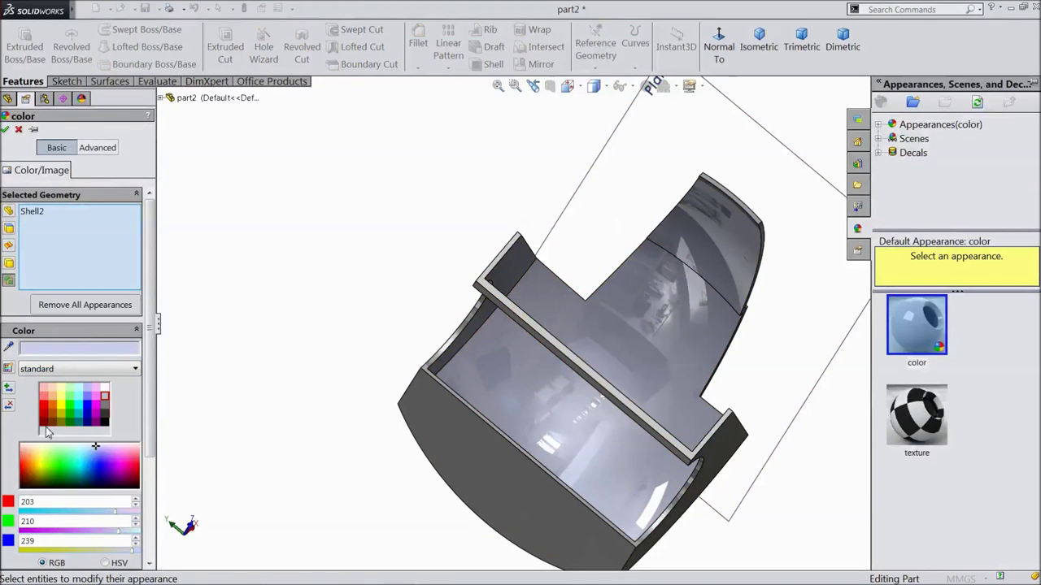
pyautogui.click(44, 408)
pyautogui.moveTo(342, 409); pyautogui.dragTo(406, 321, button='middle')
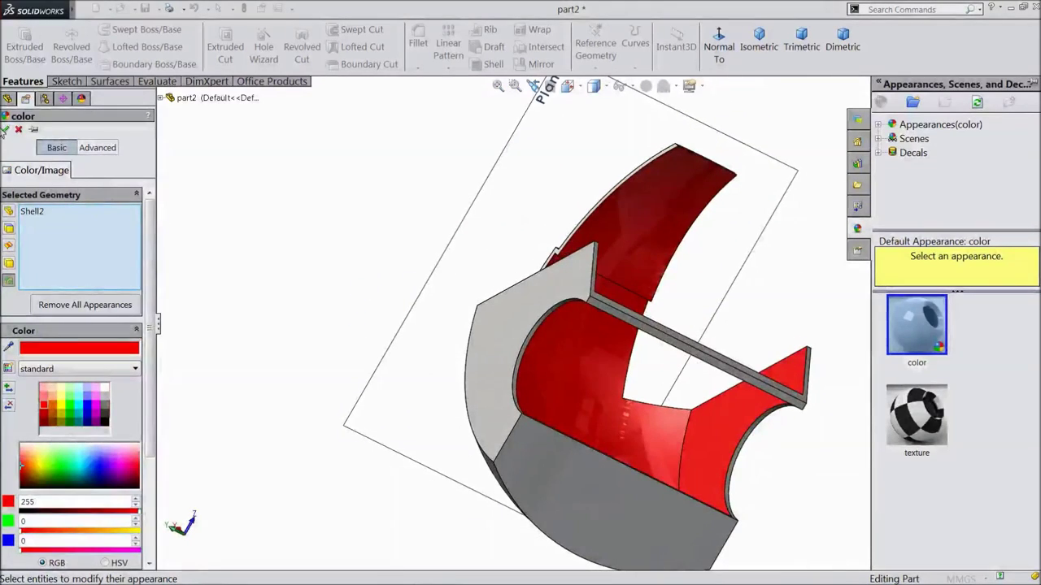
pyautogui.click(6, 129)
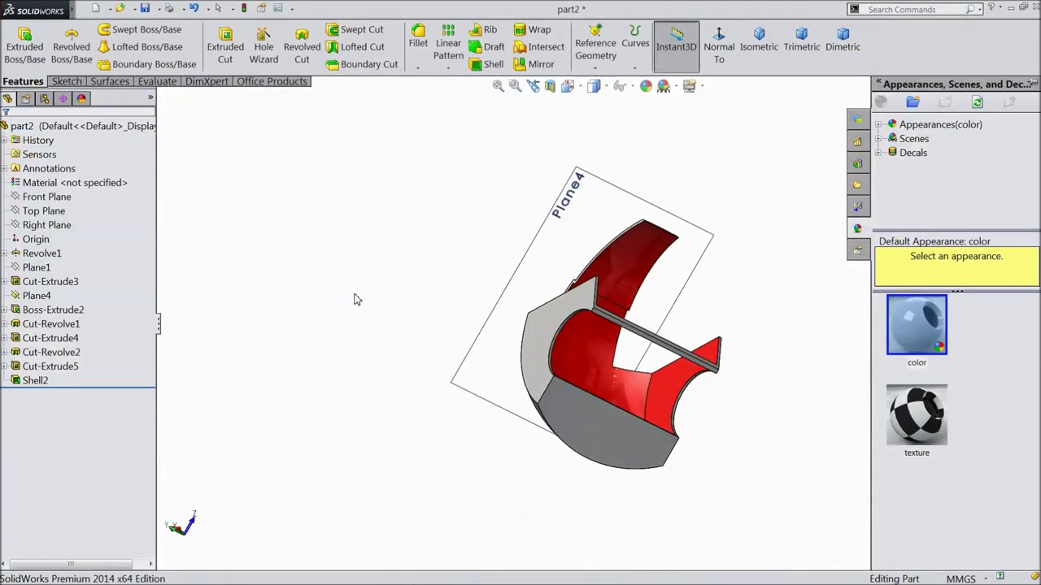
# Apply a red appearance with RGB 255, 0, 0 to all features from Revolve1 through Shell2, and hide Plane4
pyautogui.moveTo(356, 298); pyautogui.dragTo(302, 318, button='middle')
pyautogui.click(41, 253)
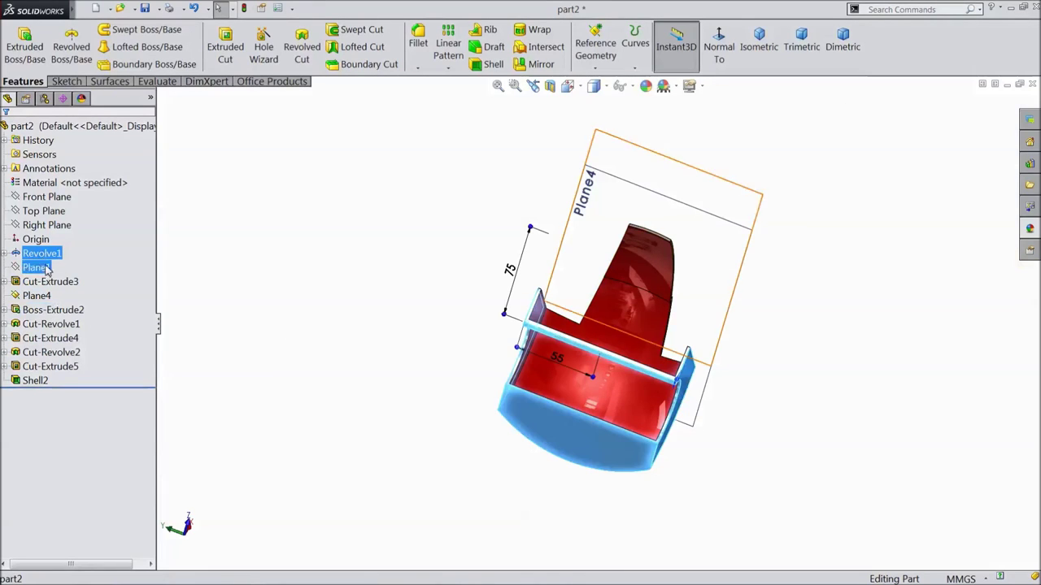
pyautogui.keyDown('ctrl'); pyautogui.click(35, 381); pyautogui.keyUp('ctrl')
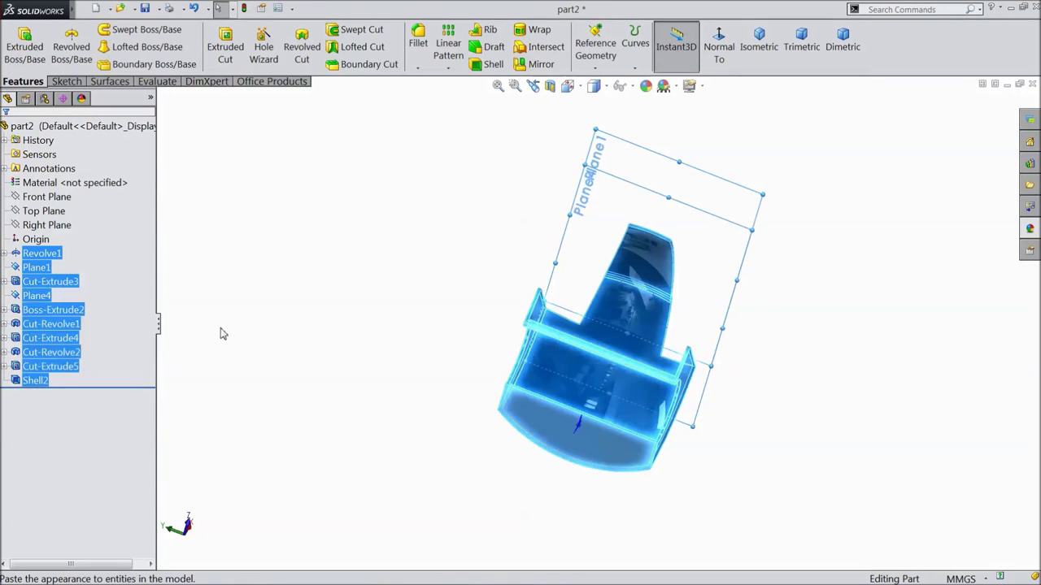
pyautogui.click(645, 87)
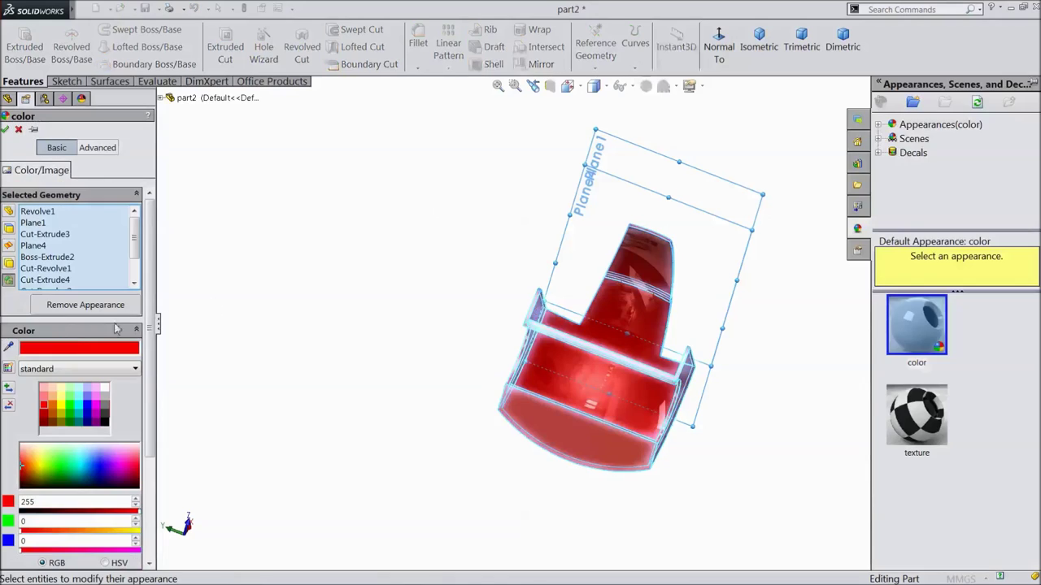
pyautogui.click(43, 412)
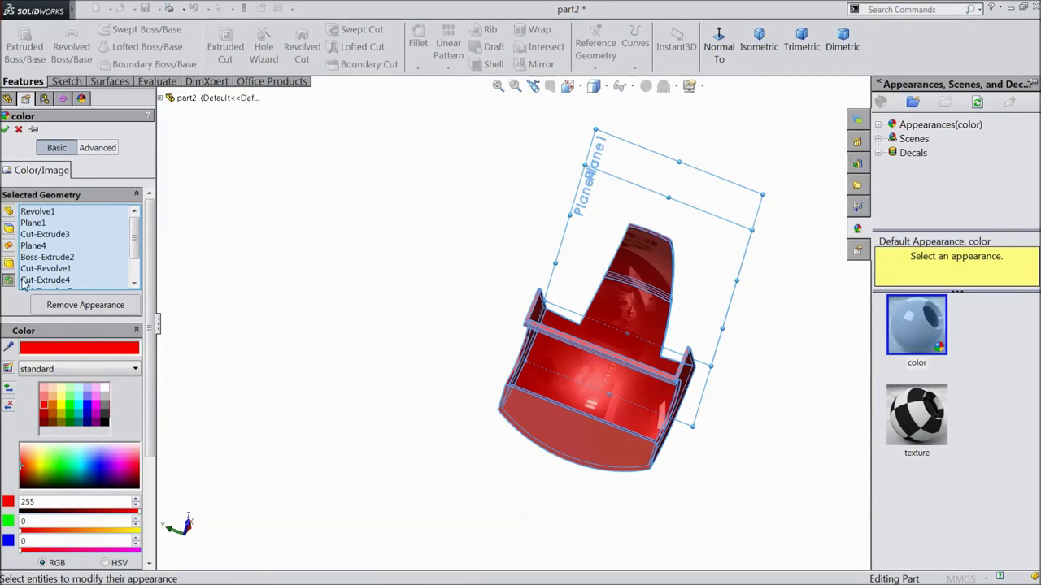
pyautogui.click(7, 130)
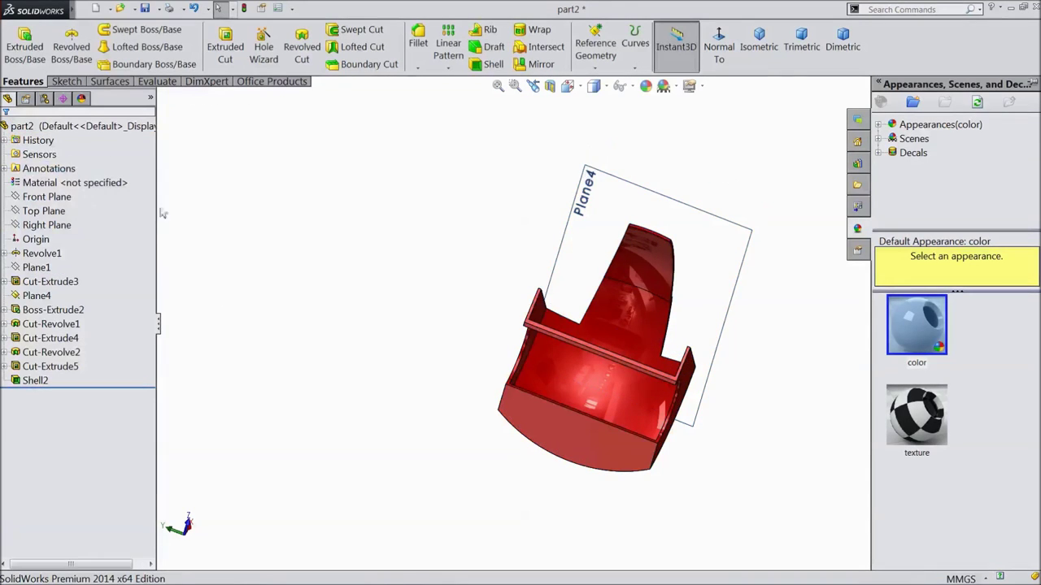
pyautogui.click(585, 199)
pyautogui.click(642, 161)
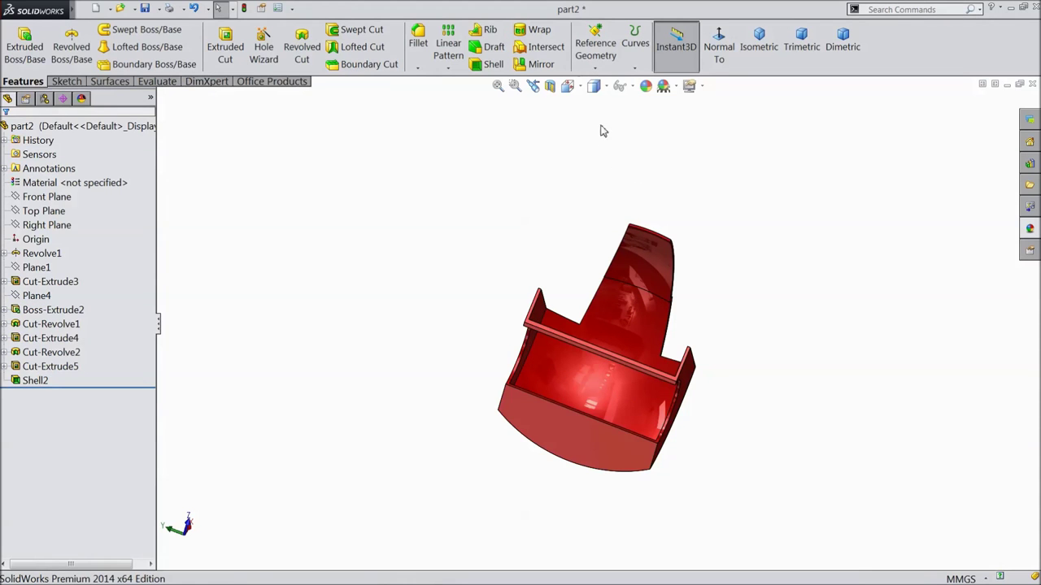
# Apply a red appearance to the large grey outer curved face
pyautogui.moveTo(636, 156); pyautogui.dragTo(414, 272, button='middle')
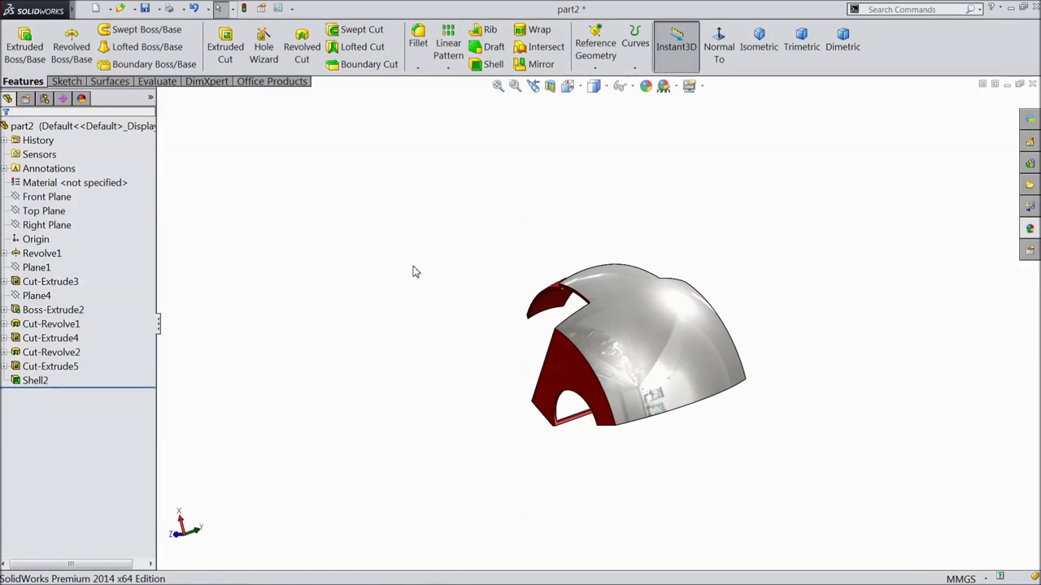
pyautogui.click(634, 339)
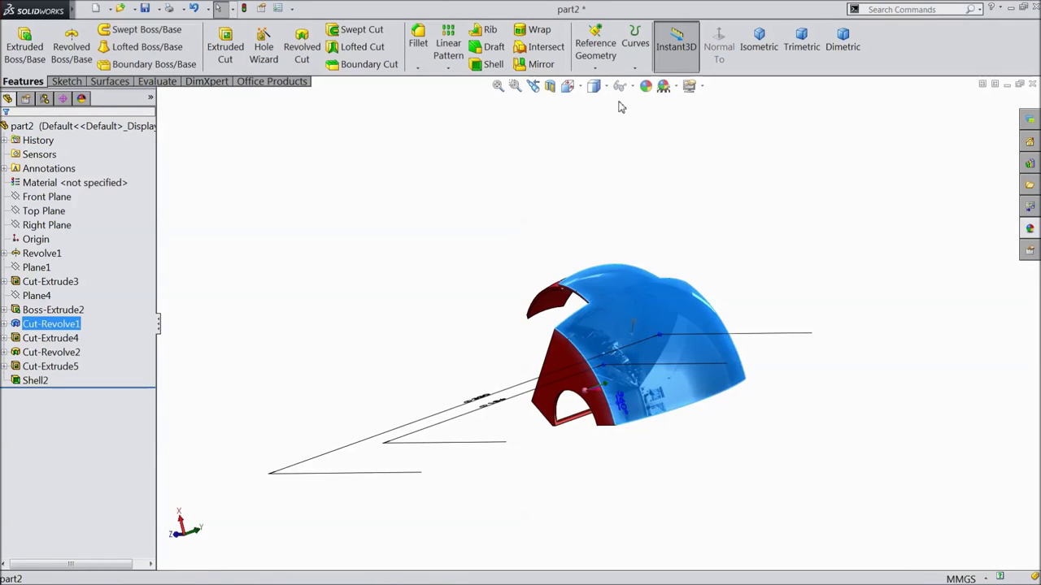
pyautogui.click(661, 86)
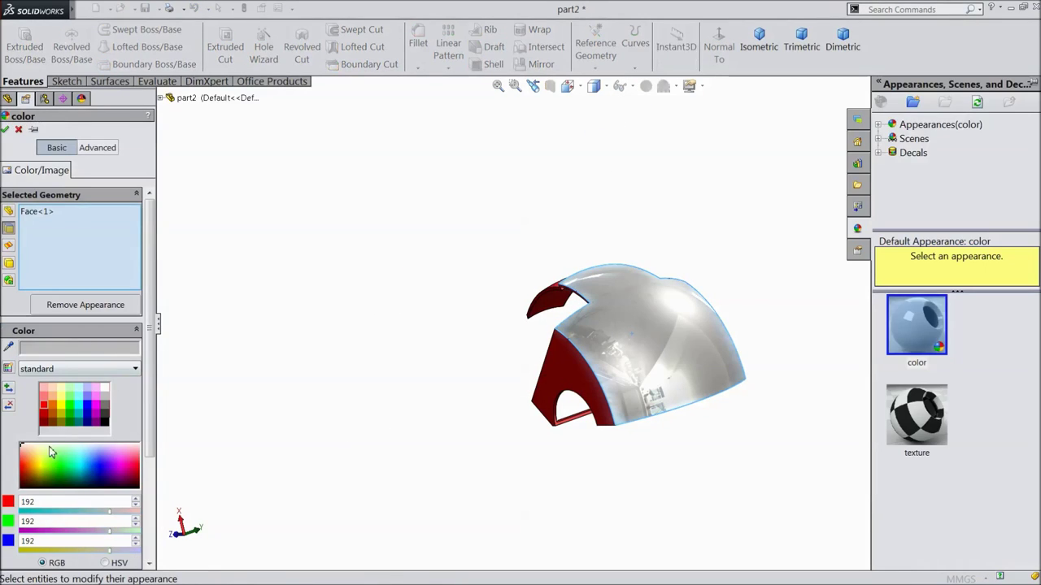
pyautogui.click(46, 408)
pyautogui.click(7, 129)
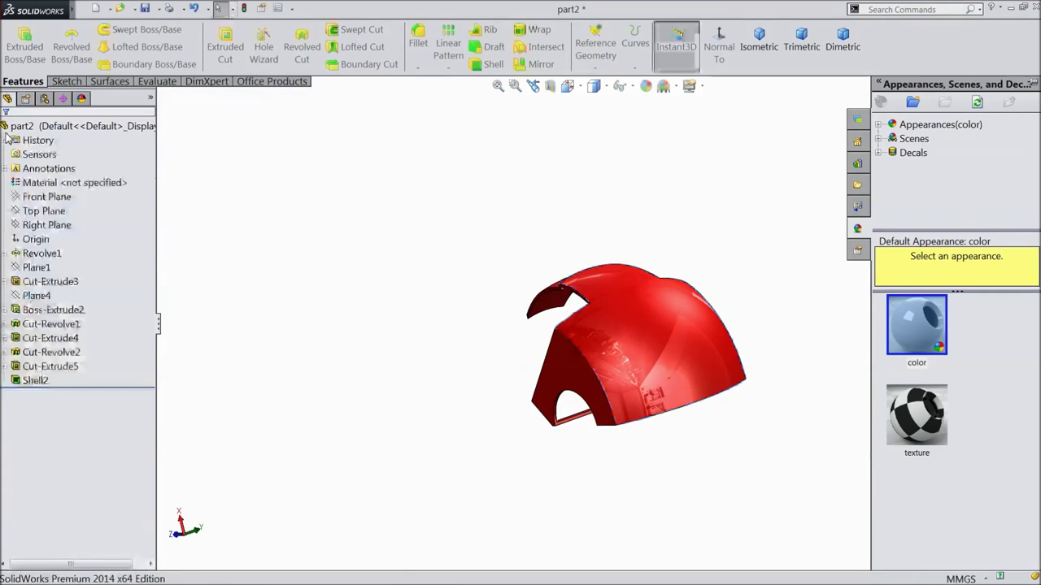
# Save the fully red part2
pyautogui.moveTo(255, 342); pyautogui.dragTo(388, 363, button='middle')
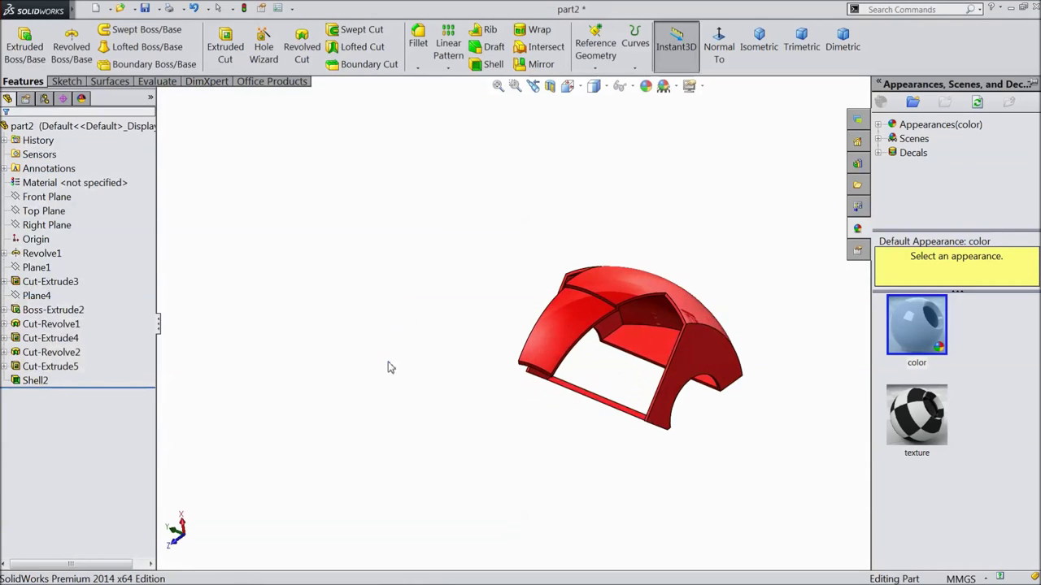
pyautogui.moveTo(748, 426); pyautogui.dragTo(689, 403, button='middle')
pyautogui.scroll(-3, 679, 385)
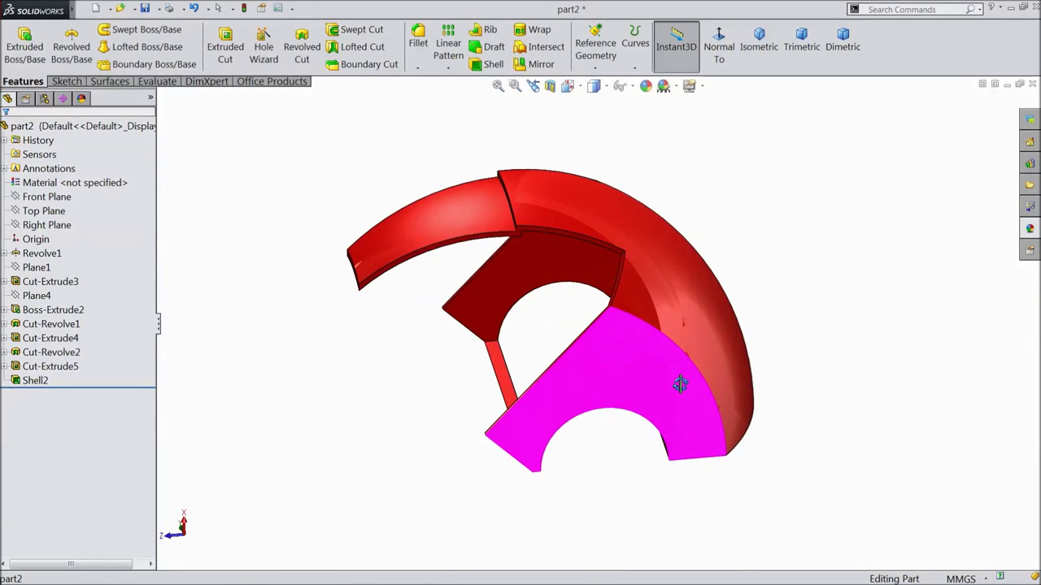
pyautogui.moveTo(822, 309)
pyautogui.mouseDown(button='middle')
pyautogui.moveTo(774, 320)
pyautogui.moveTo(786, 325)
pyautogui.moveTo(825, 258)
pyautogui.moveTo(848, 290)
pyautogui.moveTo(832, 297)
pyautogui.mouseUp(button='middle')
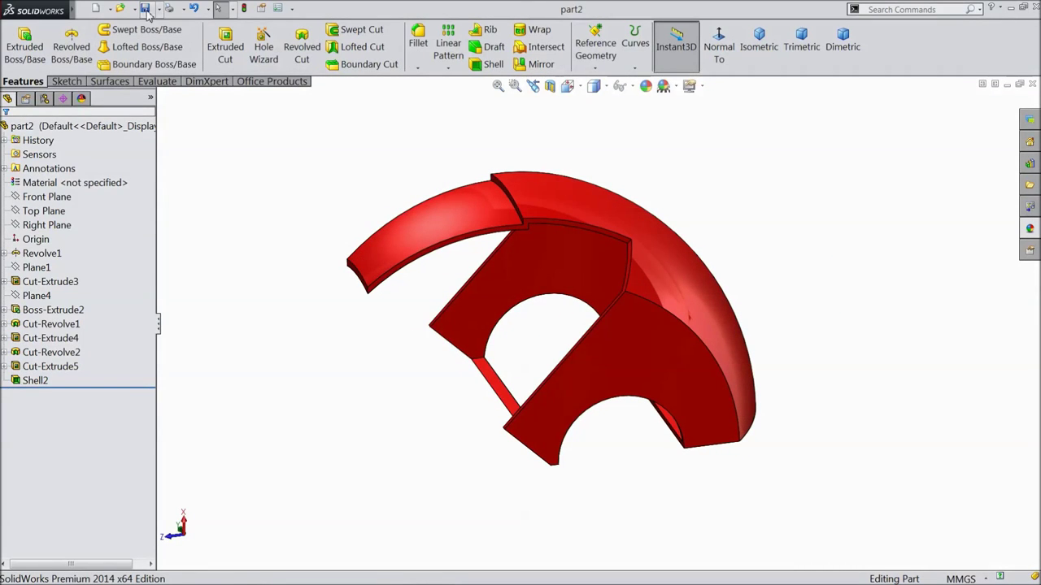
pyautogui.moveTo(283, 257); pyautogui.dragTo(226, 270, button='middle')
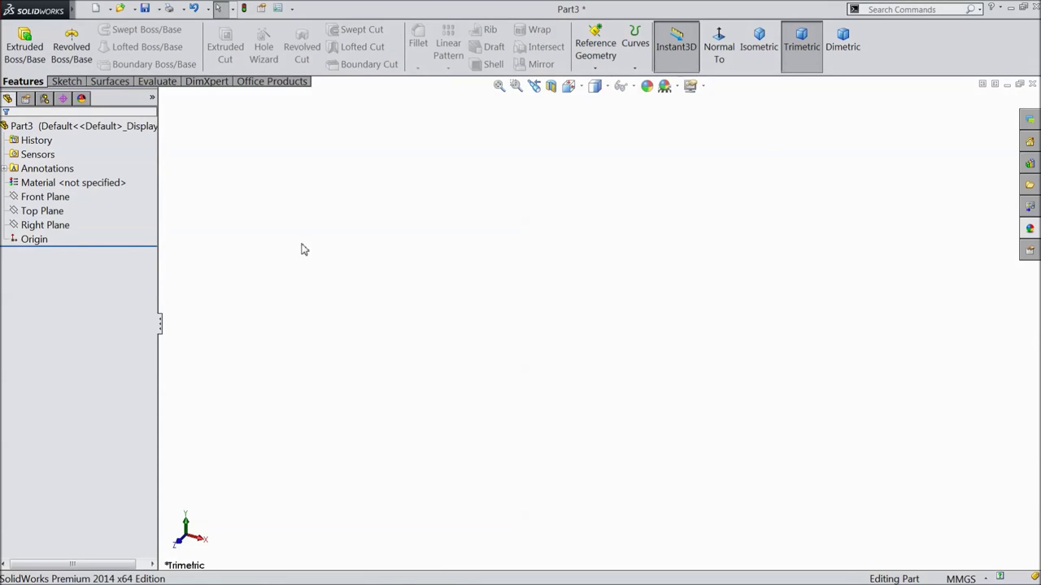
# Start a sketch on the Top Plane of the new part and draw a horizontal centerline leftward from the origin
pyautogui.click(50, 212)
pyautogui.click(60, 203)
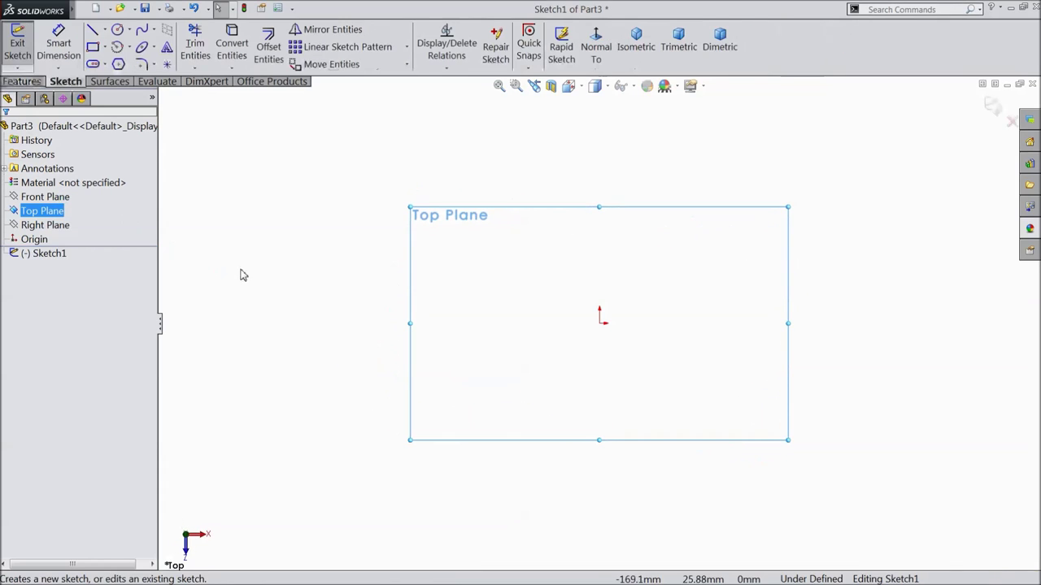
pyautogui.click(104, 29)
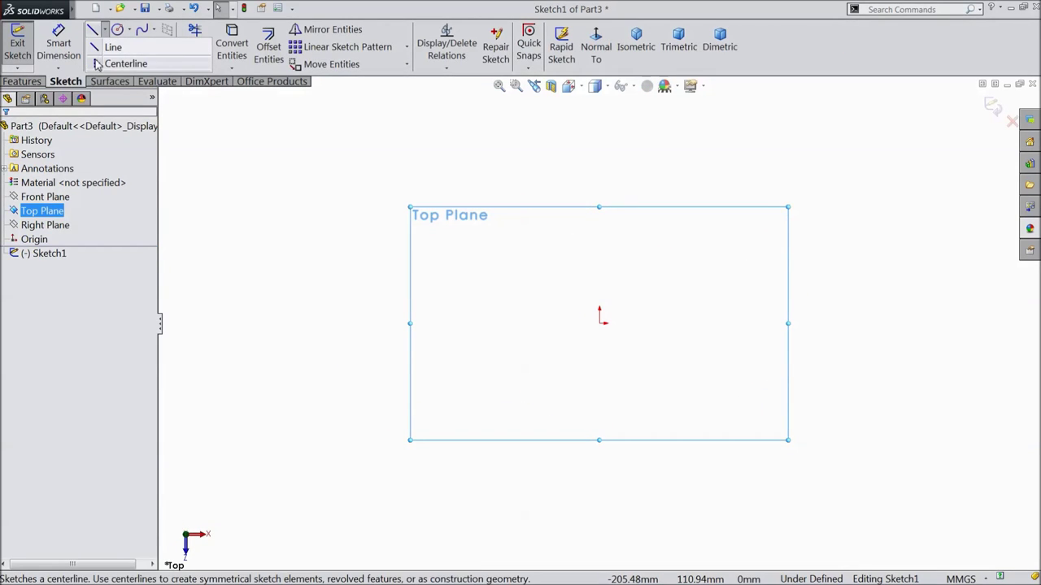
pyautogui.click(101, 63)
pyautogui.click(600, 324)
pyautogui.click(426, 323)
pyautogui.press('Escape')
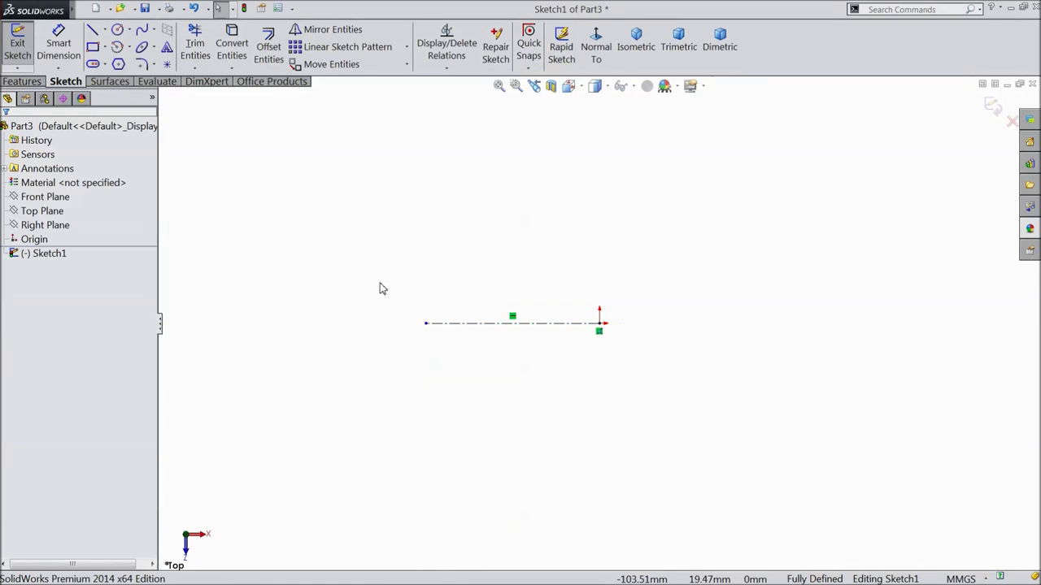
# Sketch a vertical line about 54 mm long up from the origin, continued by a horizontal line leftward from its upper end
pyautogui.click(93, 30)
pyautogui.moveTo(599, 323); pyautogui.dragTo(600, 210)
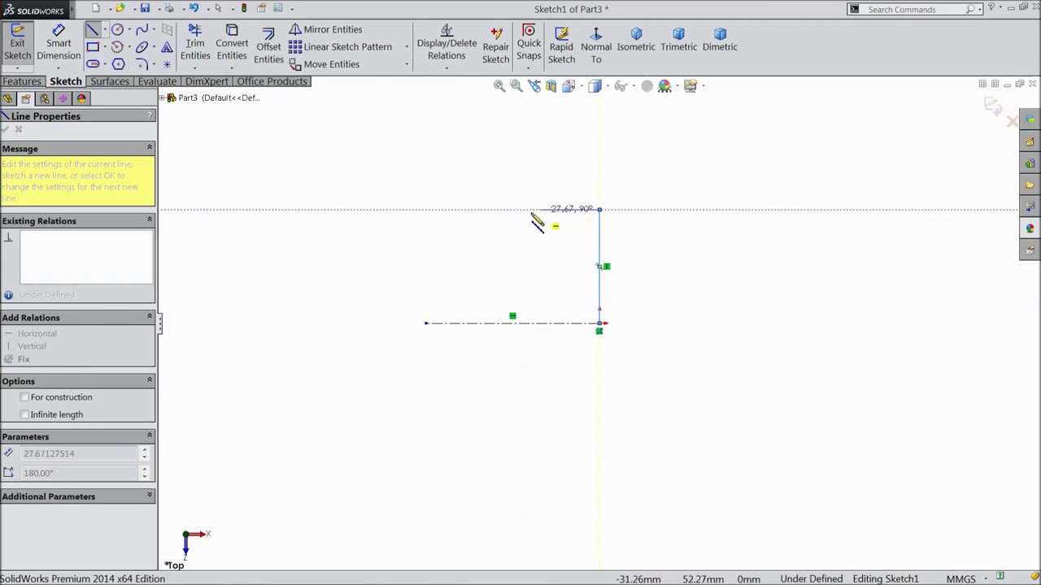
pyautogui.click(446, 211)
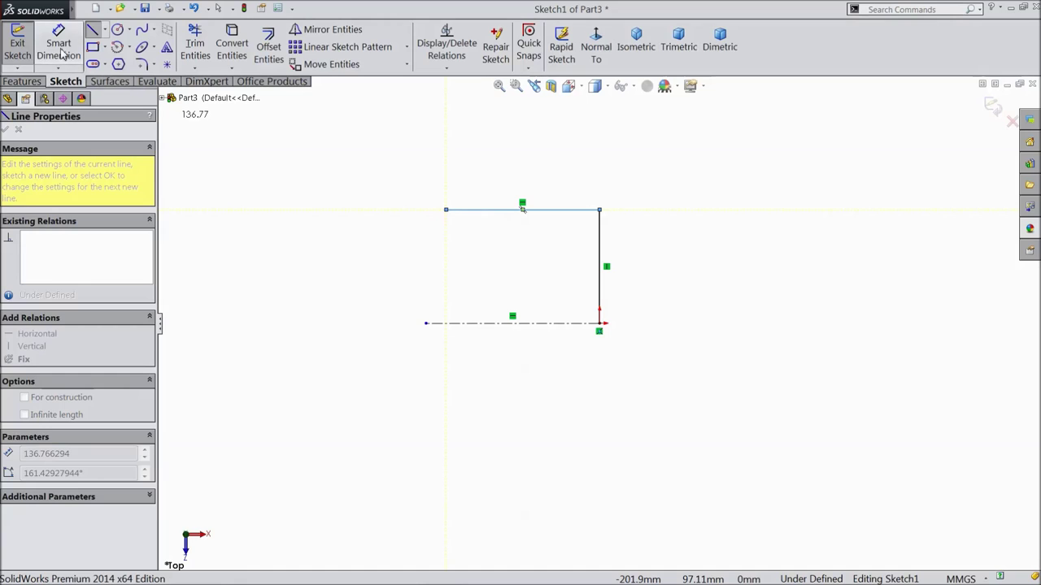
# Dimension the vertical line's length as 55 mm
pyautogui.click(67, 53)
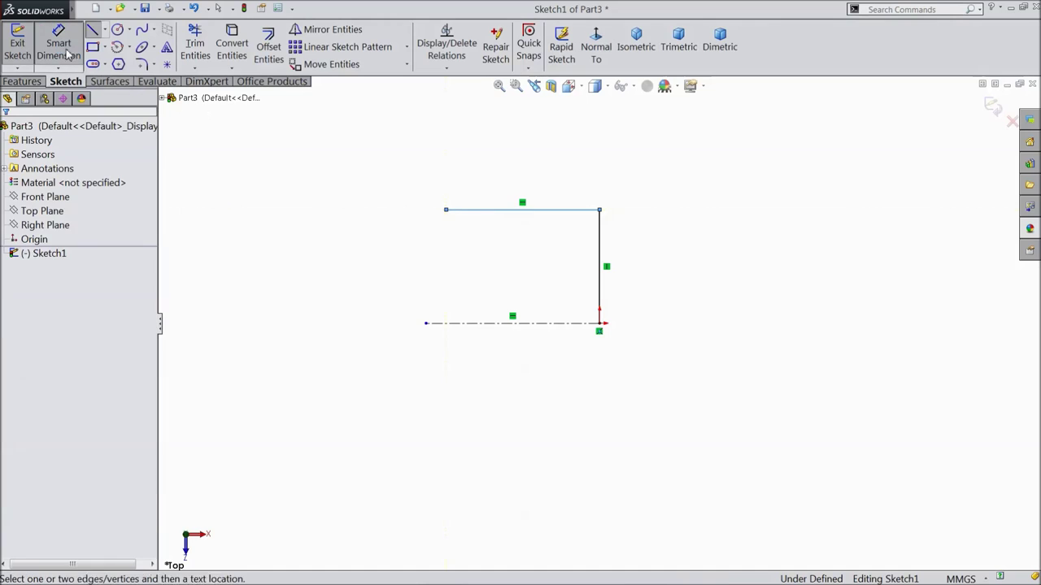
pyautogui.click(599, 281)
pyautogui.click(646, 280)
pyautogui.write('55')
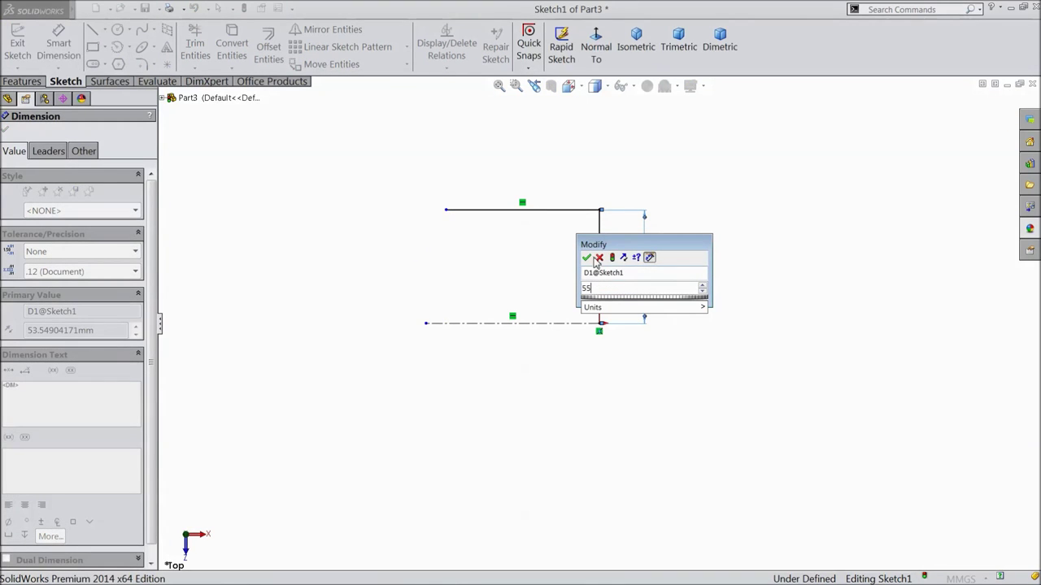
pyautogui.click(586, 257)
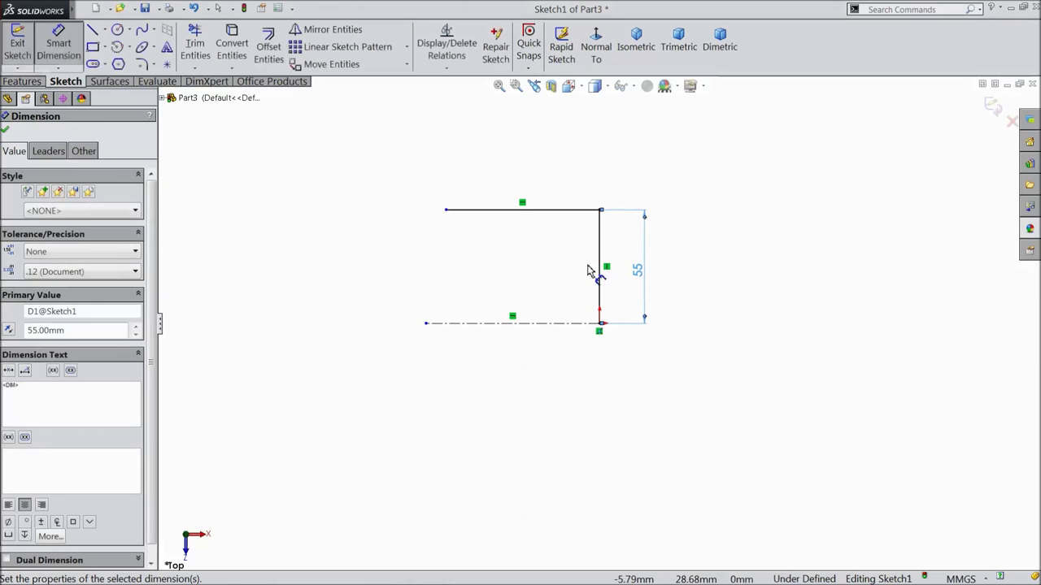
# Sketch a circle about 177 mm in diameter centered on the origin, crossing the horizontal line
pyautogui.click(118, 30)
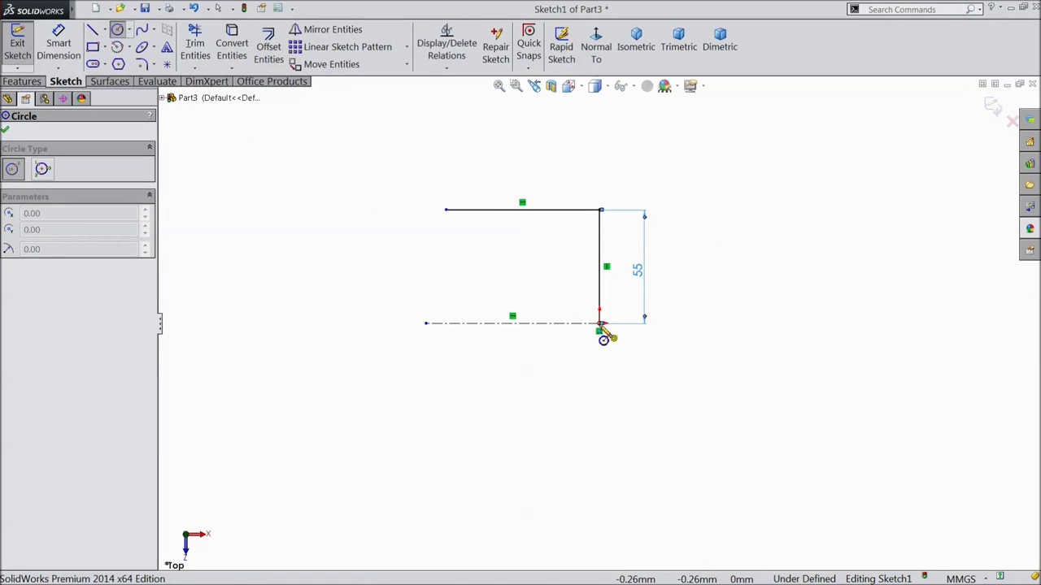
pyautogui.click(600, 322)
pyautogui.click(484, 210)
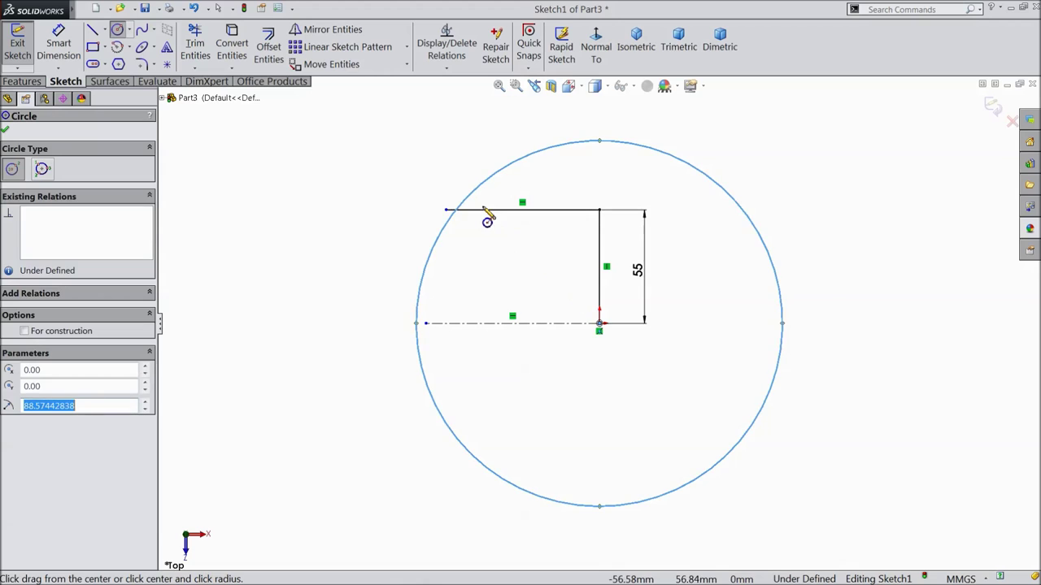
# Dimension the circle's diameter as 174 mm
pyautogui.click(59, 45)
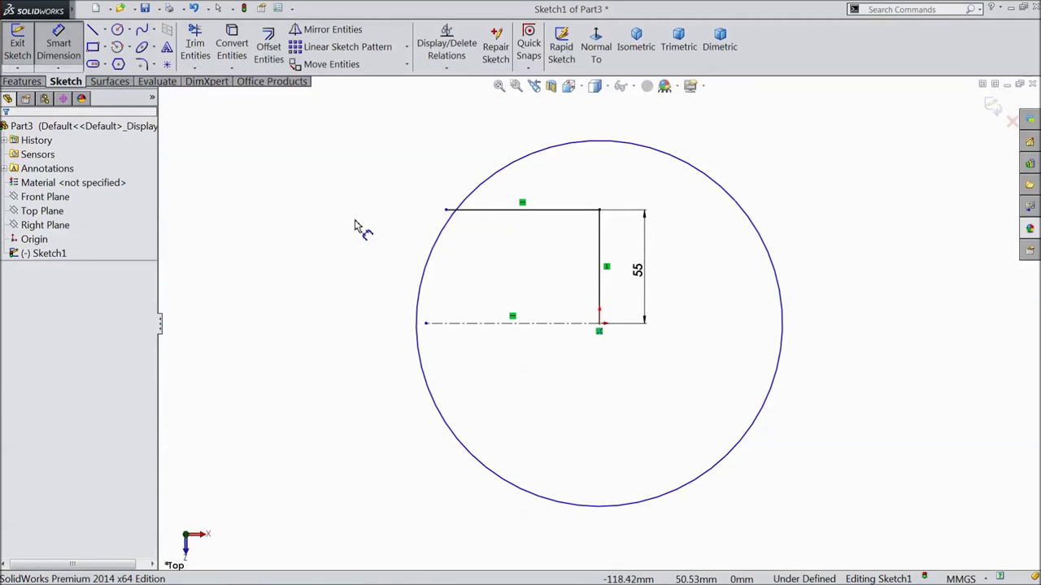
pyautogui.click(440, 231)
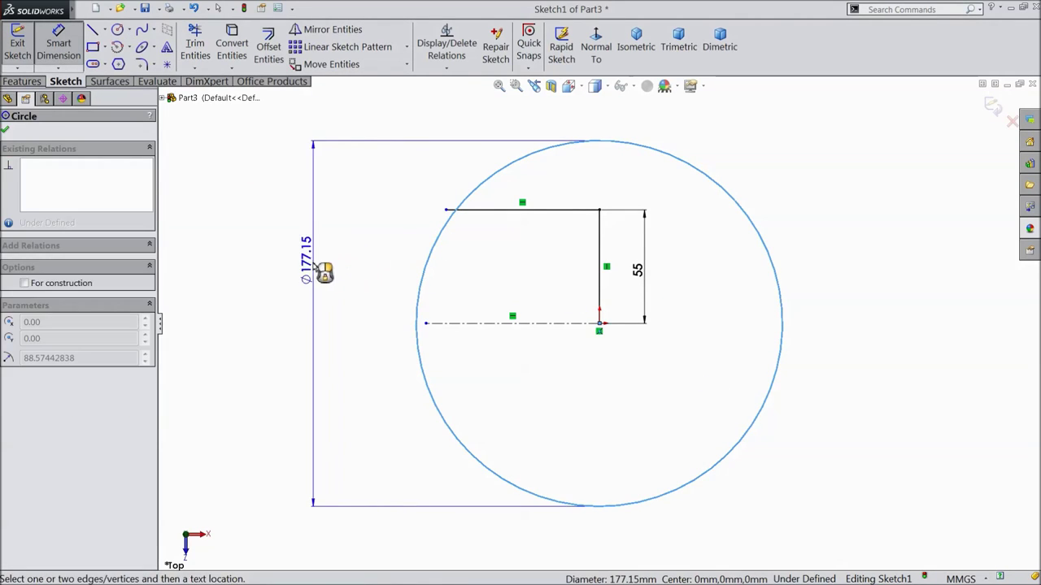
pyautogui.click(316, 265)
pyautogui.write('174')
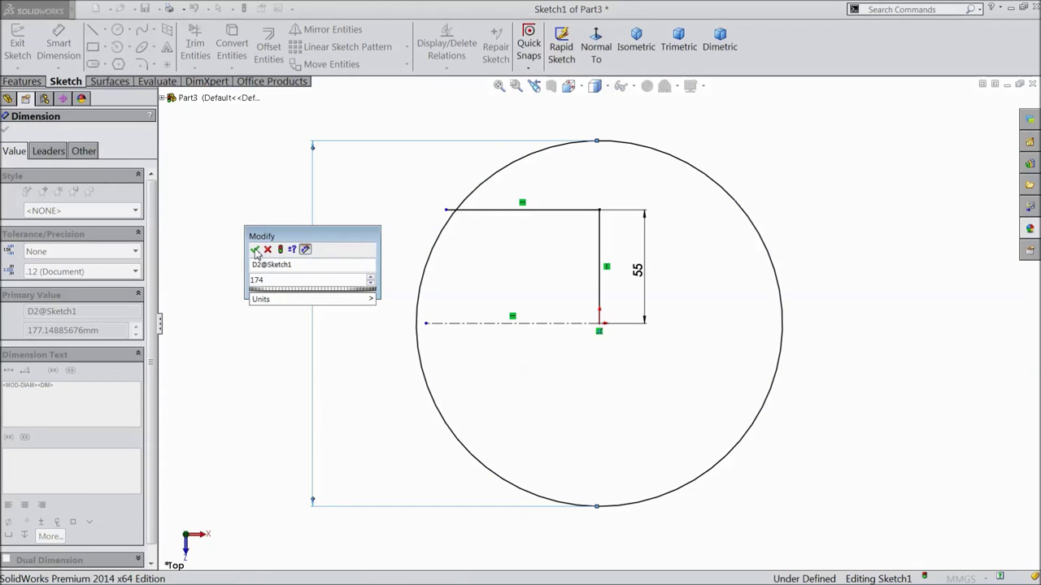
pyautogui.click(255, 250)
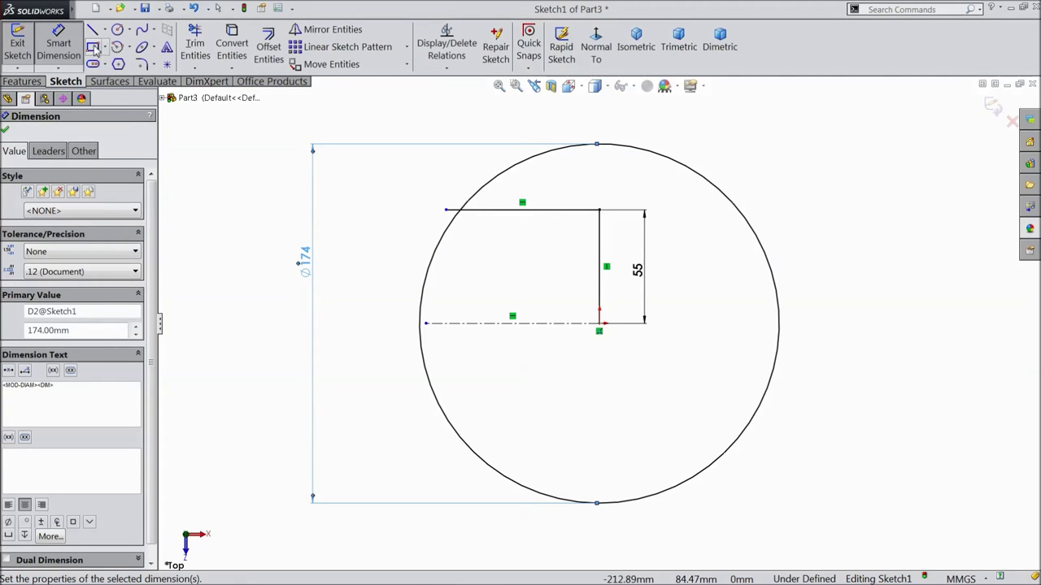
# Mirror the horizontal and vertical lines about the horizontal centerline, keeping the originals
pyautogui.click(333, 30)
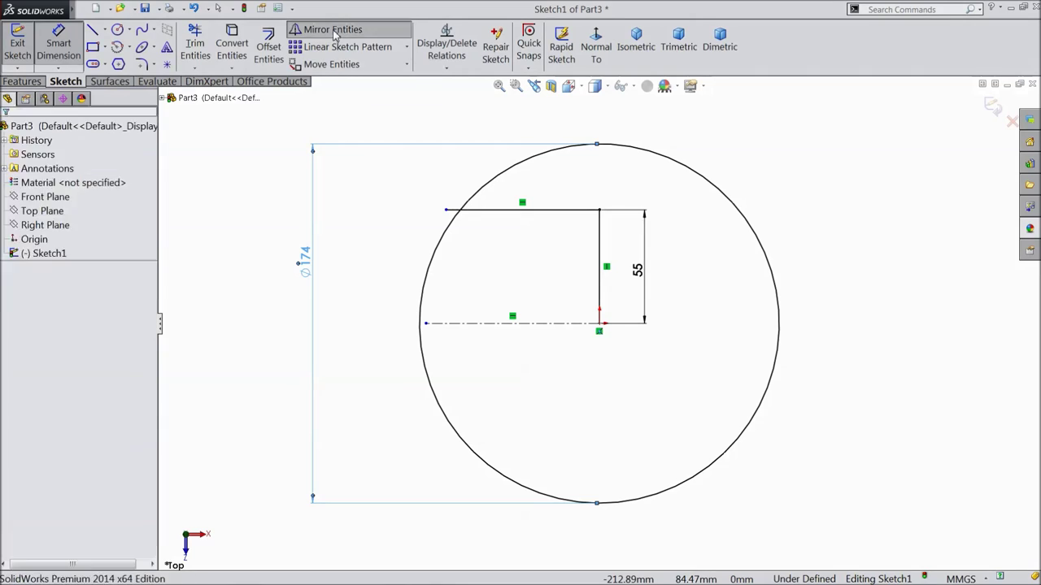
pyautogui.click(575, 215)
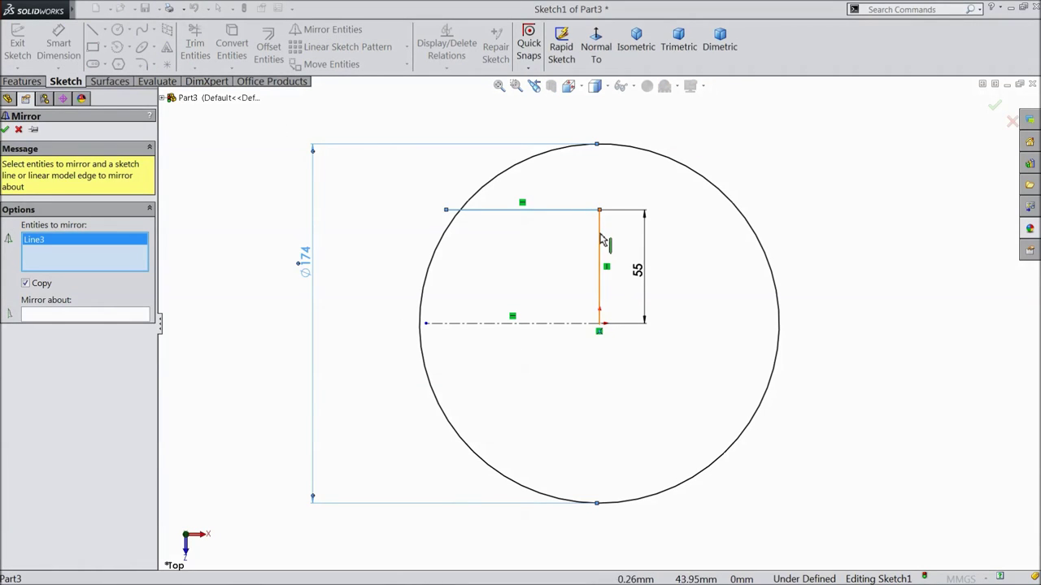
pyautogui.click(600, 240)
pyautogui.click(114, 317)
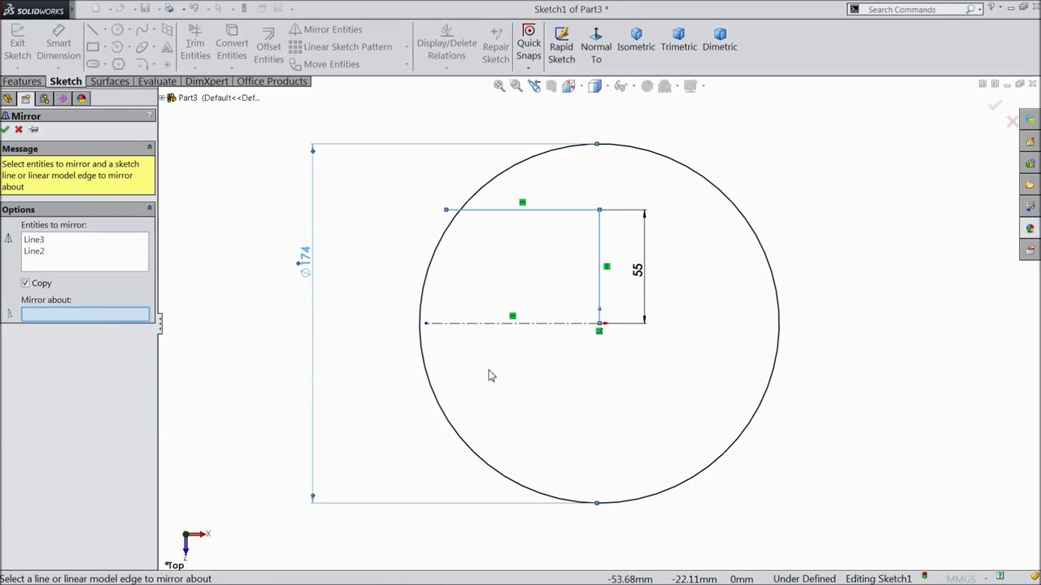
pyautogui.click(533, 324)
pyautogui.click(5, 129)
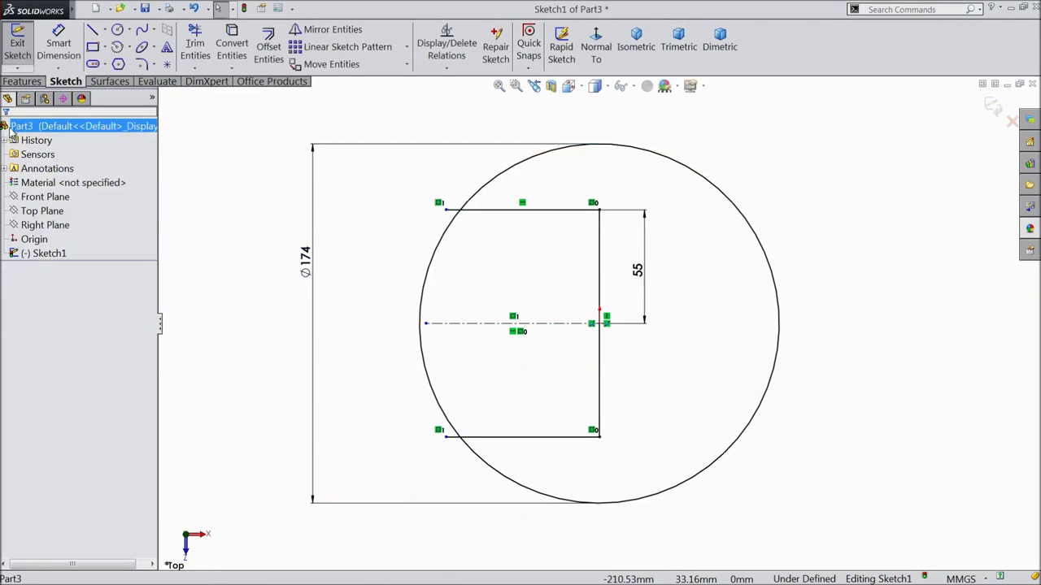
# Trim the circle to its left arc between the two horizontal lines and trim the line ends extending past it
pyautogui.click(195, 49)
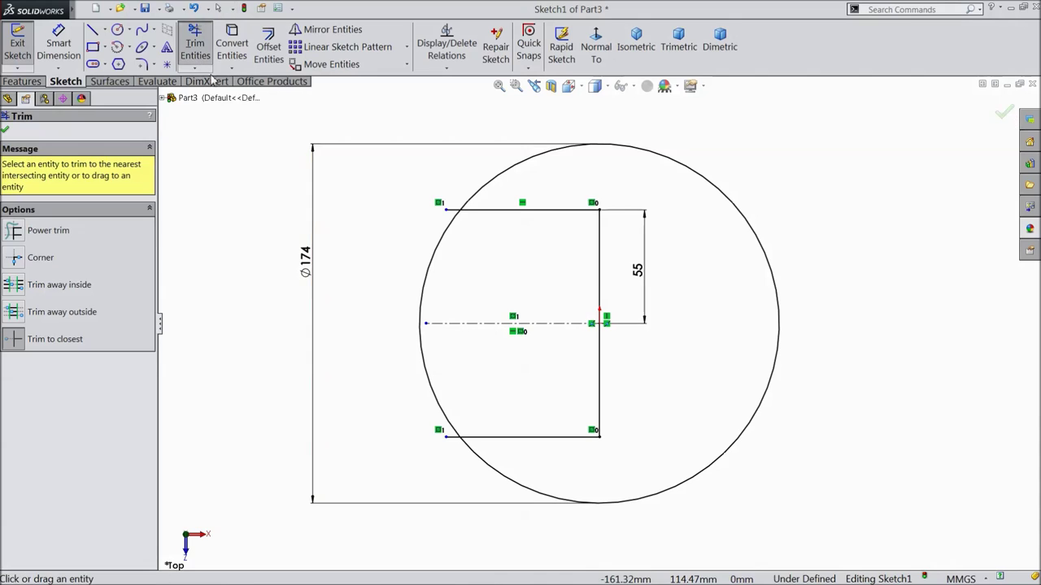
pyautogui.click(490, 188)
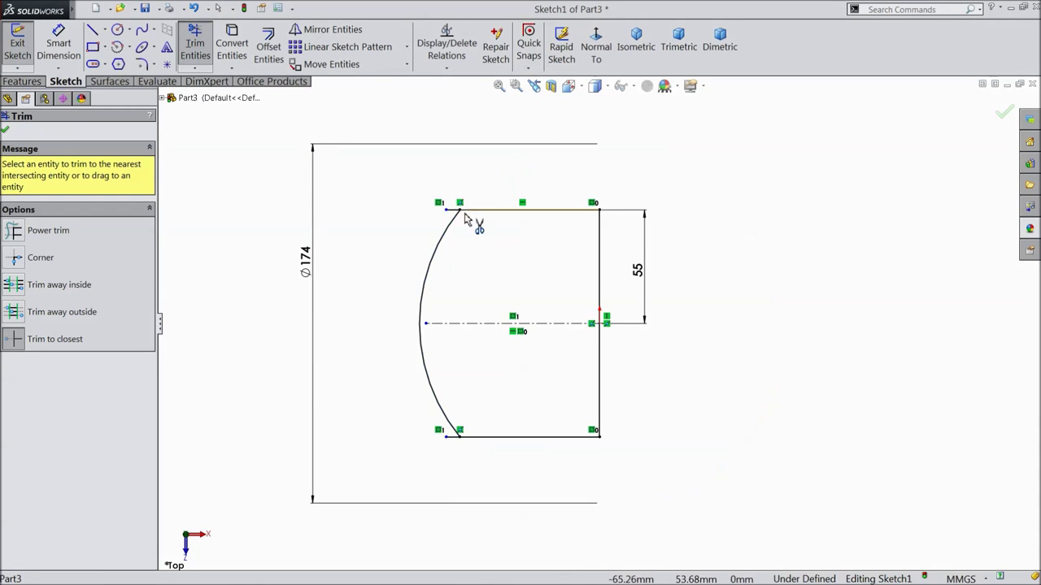
pyautogui.click(449, 210)
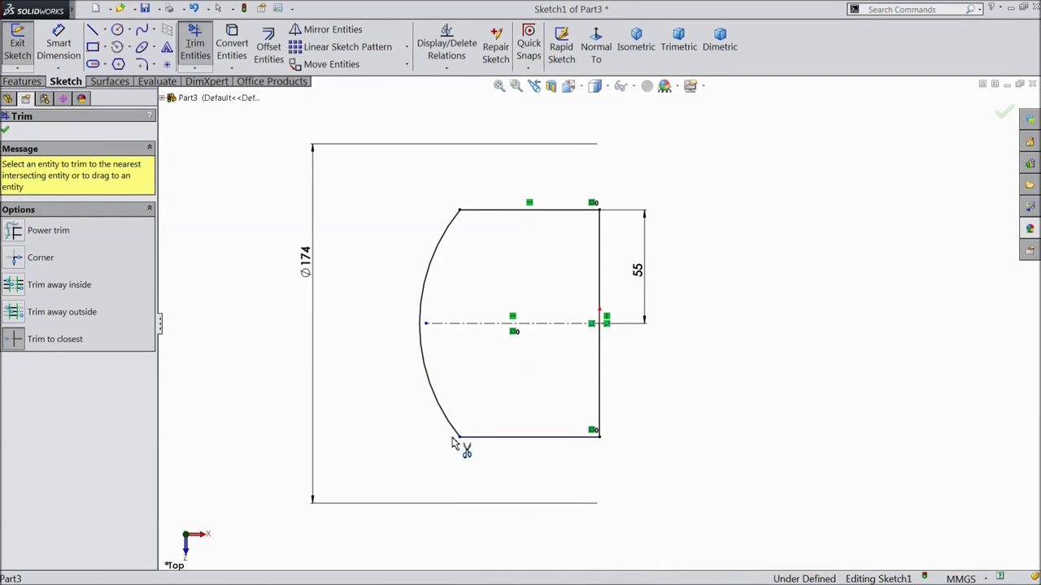
# Fillet the two corners where the arc meets the horizontal lines with a 23 mm radius
pyautogui.click(6, 130)
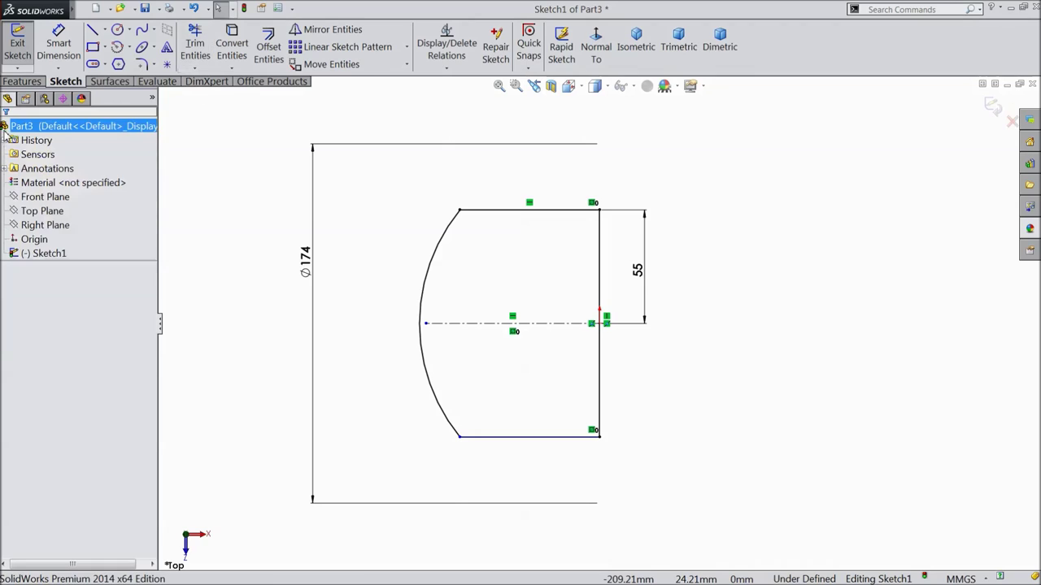
pyautogui.click(143, 65)
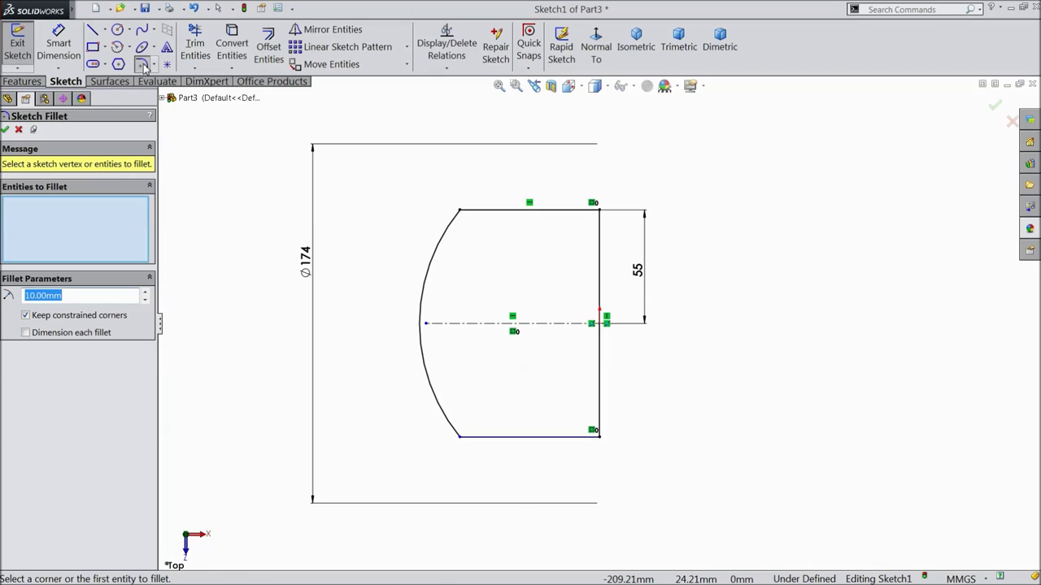
pyautogui.write('23')
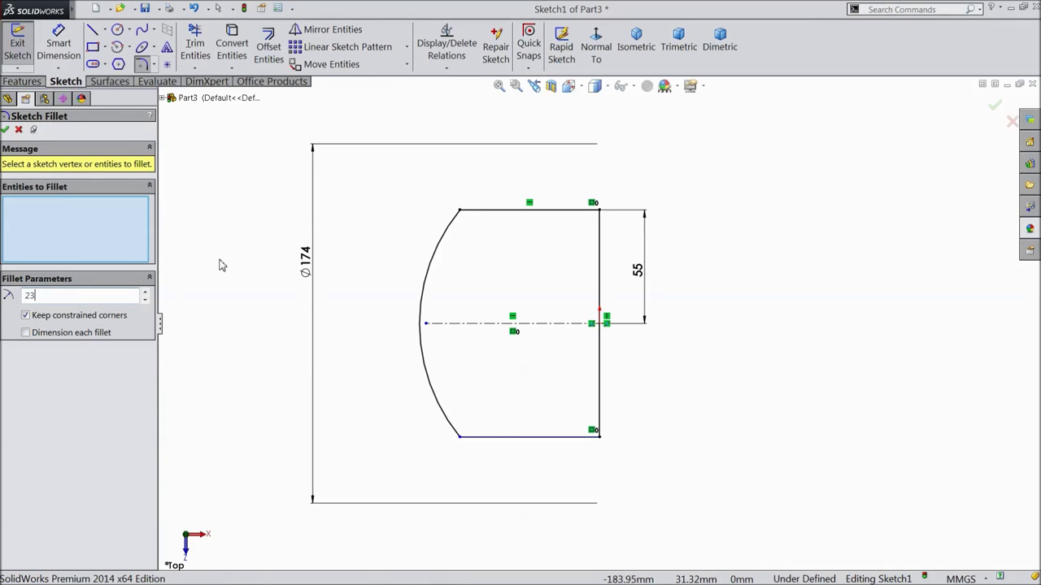
pyautogui.click(460, 211)
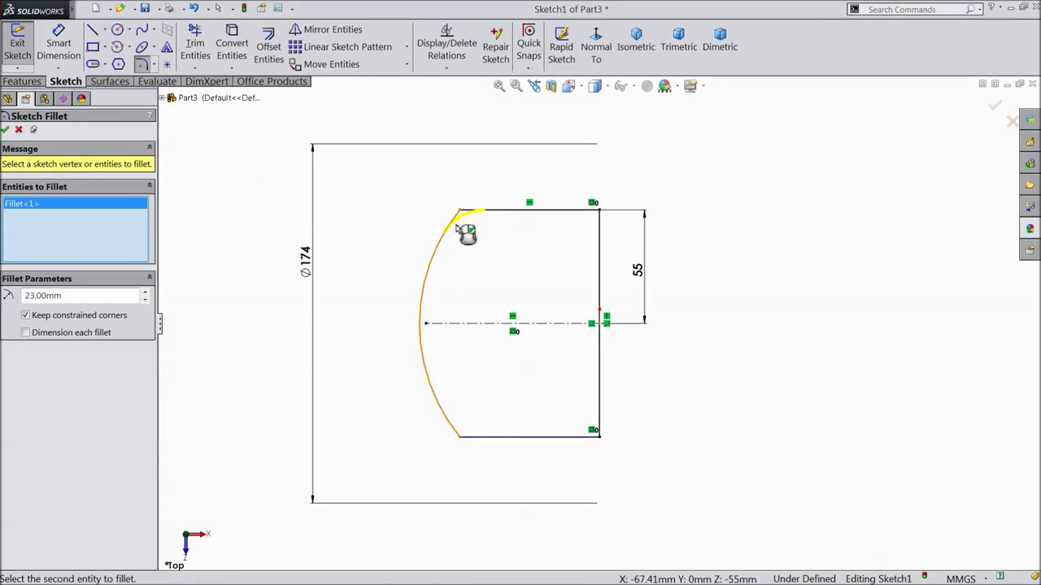
pyautogui.click(460, 438)
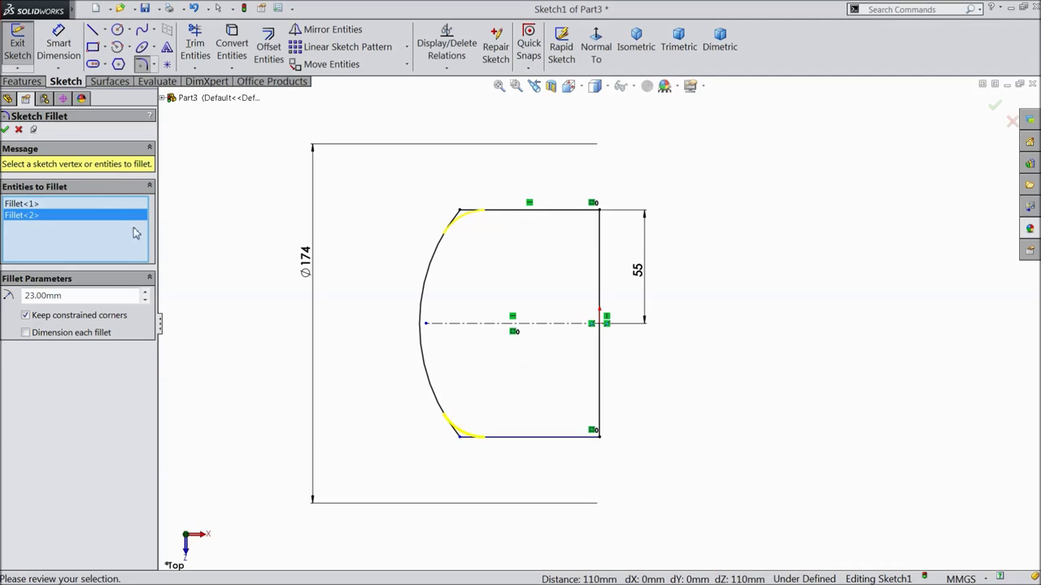
pyautogui.click(6, 130)
pyautogui.click(5, 131)
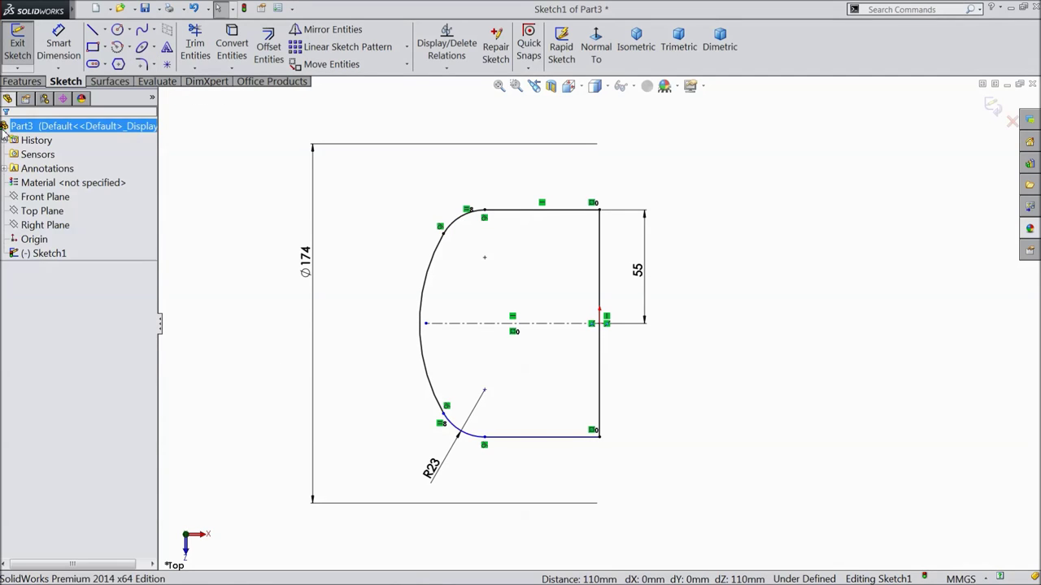
# Extrude the arc-ended profile as a blind boss 90 mm deep
pyautogui.click(23, 81)
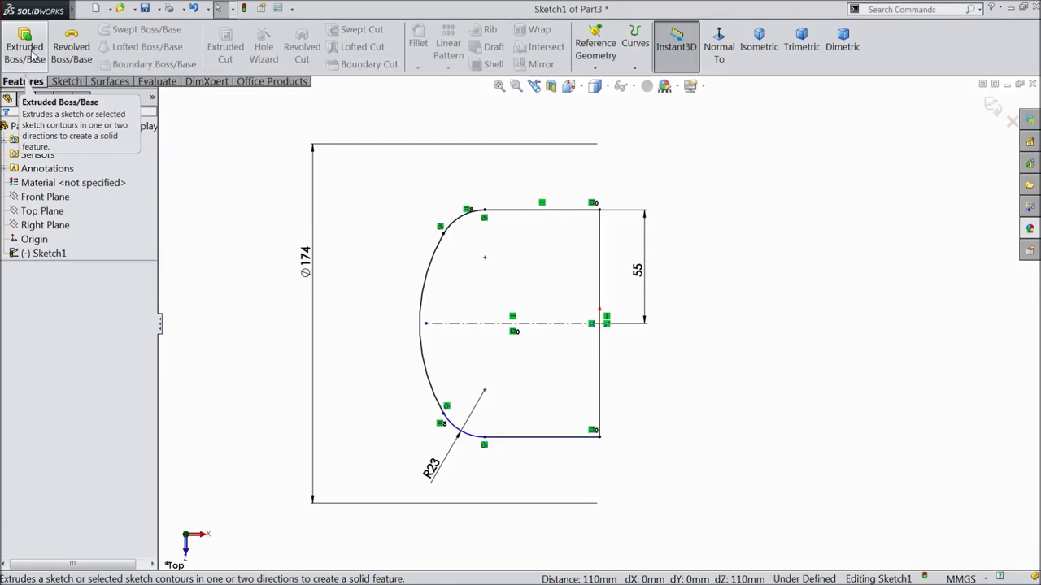
pyautogui.click(29, 55)
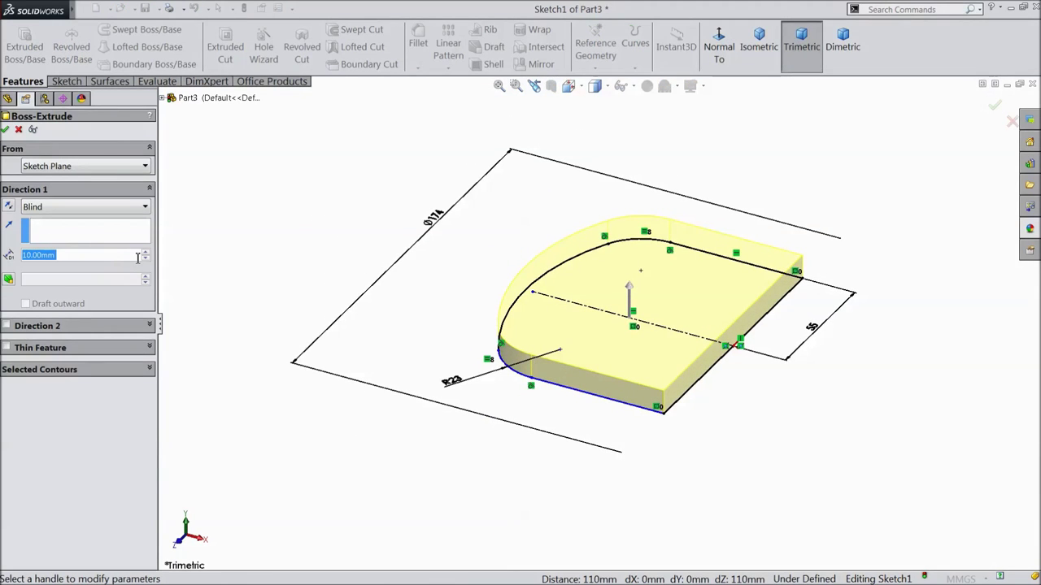
pyautogui.write('9')
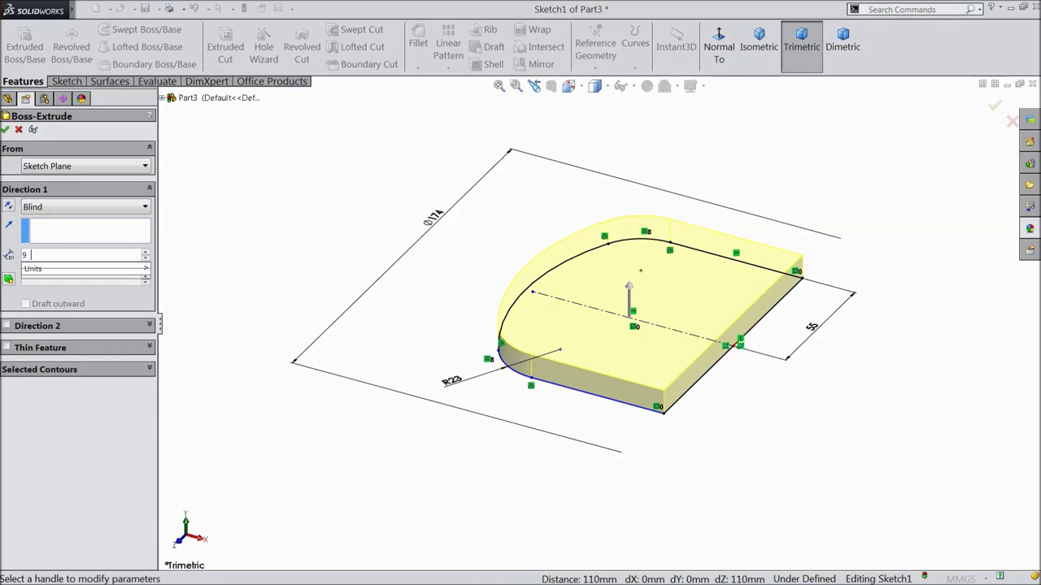
pyautogui.write('0')
pyautogui.press('Return')
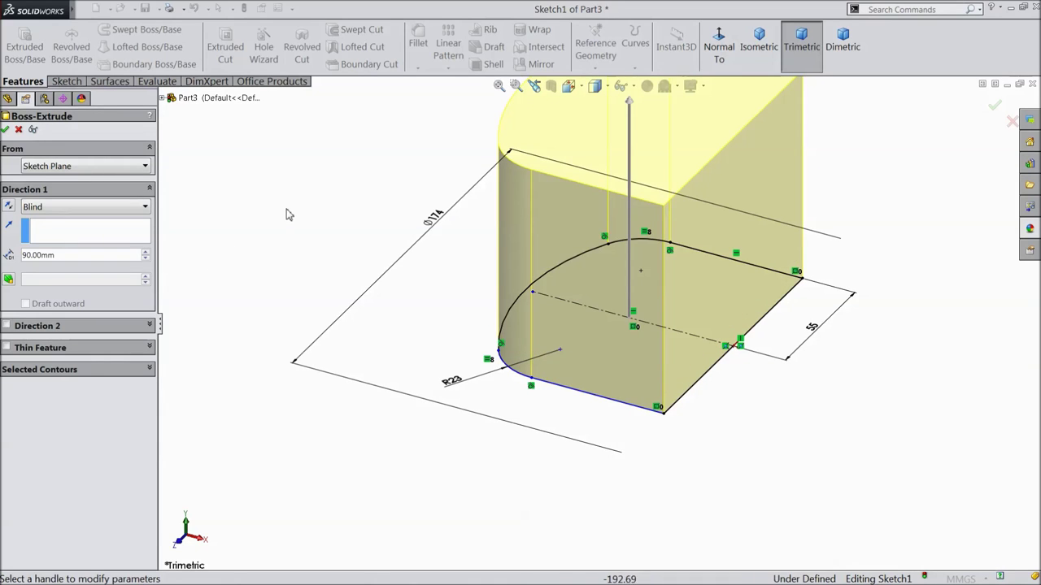
pyautogui.click(7, 130)
# Sketch a closed five-line profile on the block's flat side face, along its bottom and vertical edges, with the upper slanted line about 34 mm long
pyautogui.click(576, 241)
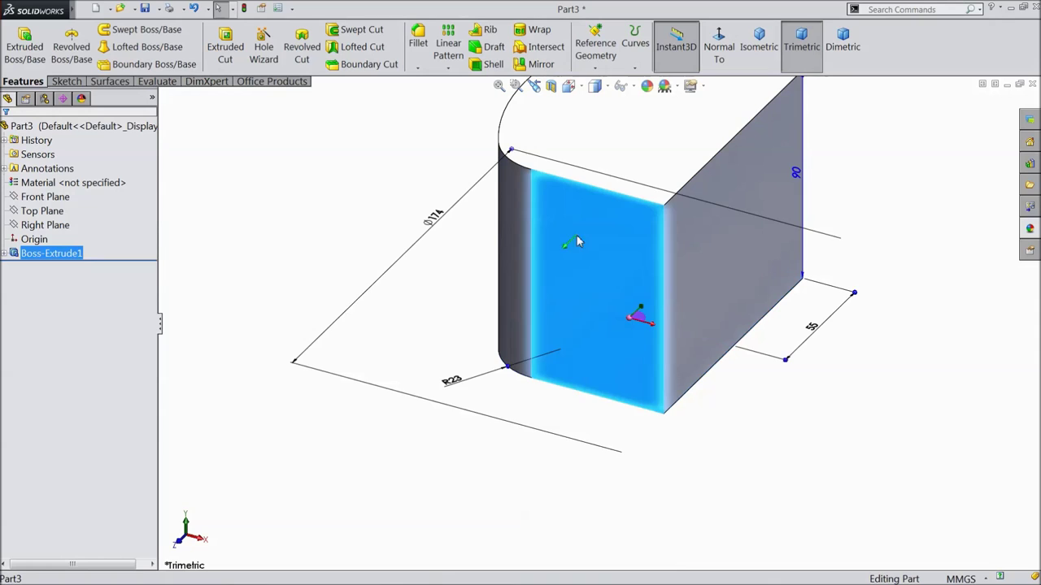
pyautogui.click(619, 202)
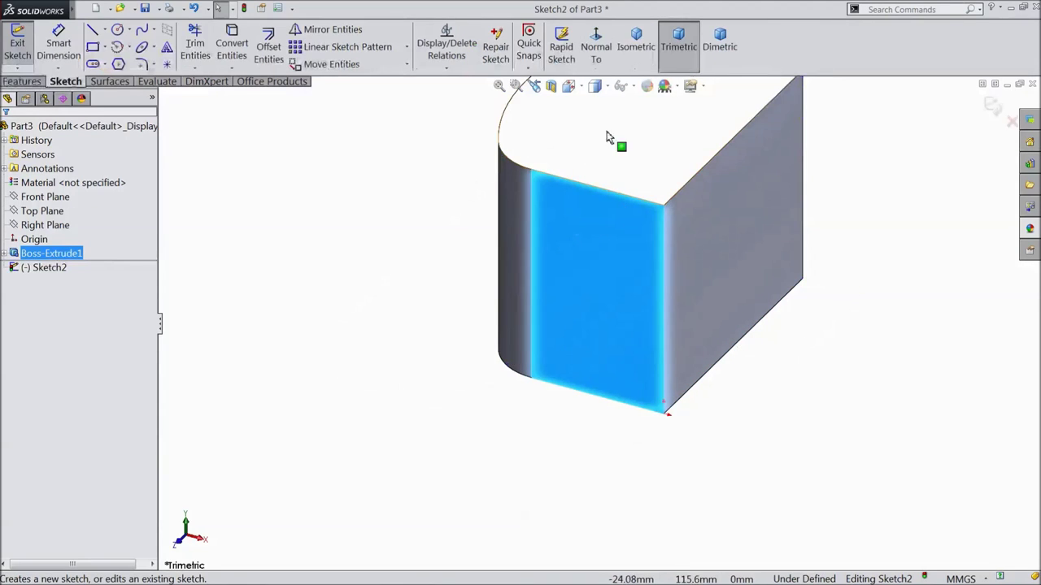
pyautogui.click(595, 57)
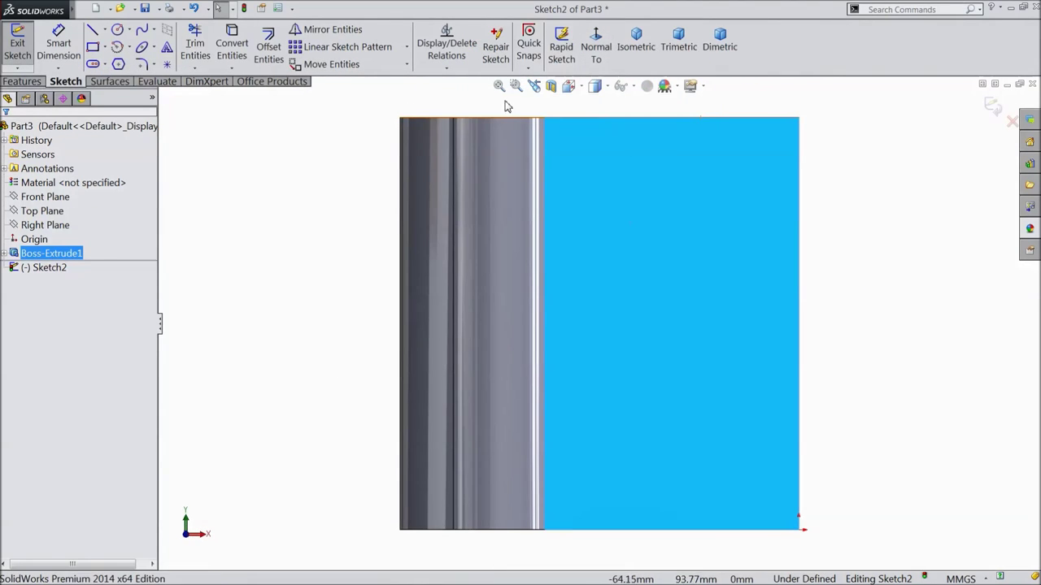
pyautogui.click(93, 31)
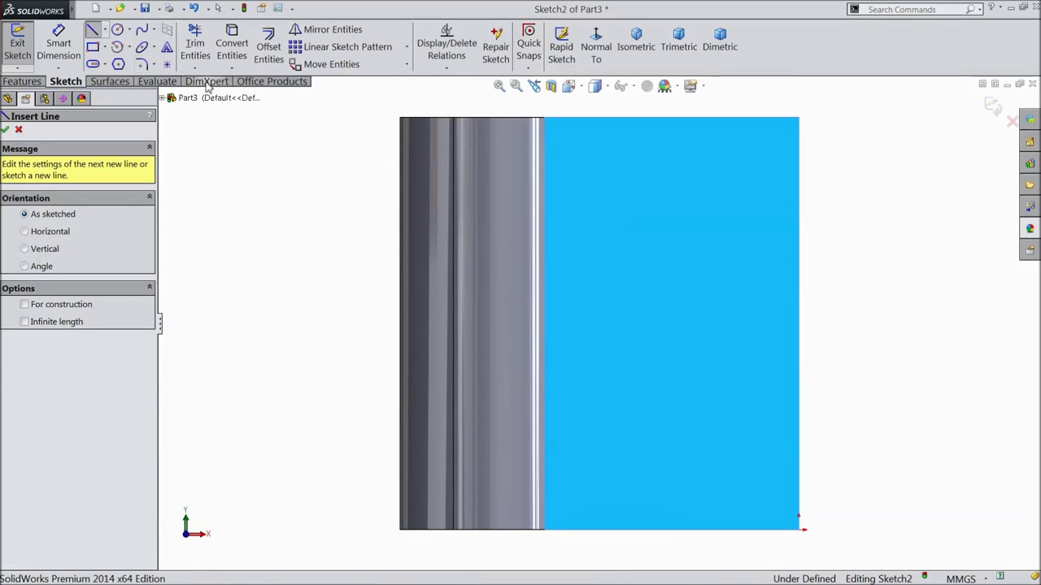
pyautogui.click(797, 117)
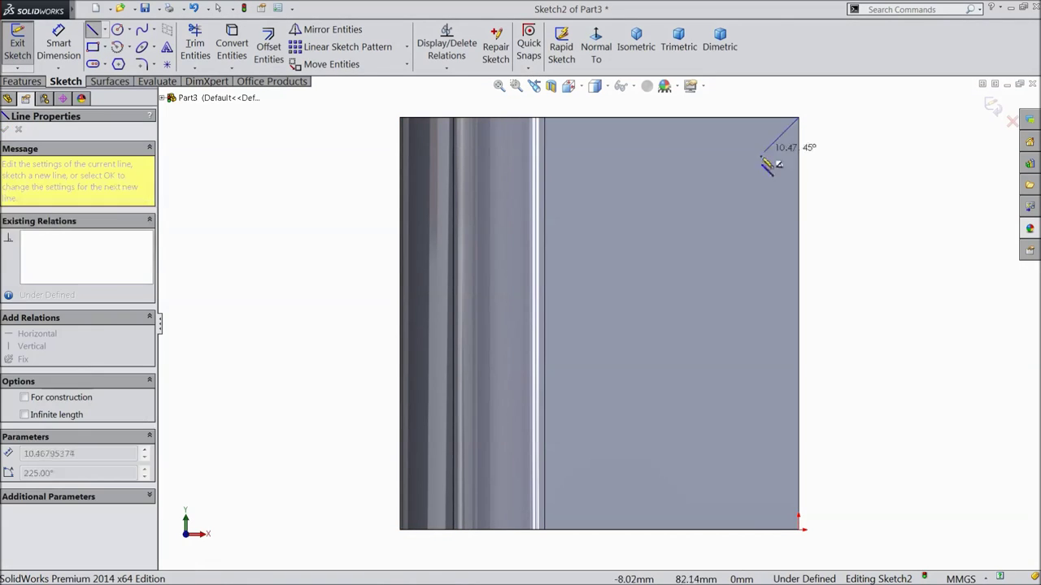
pyautogui.click(693, 230)
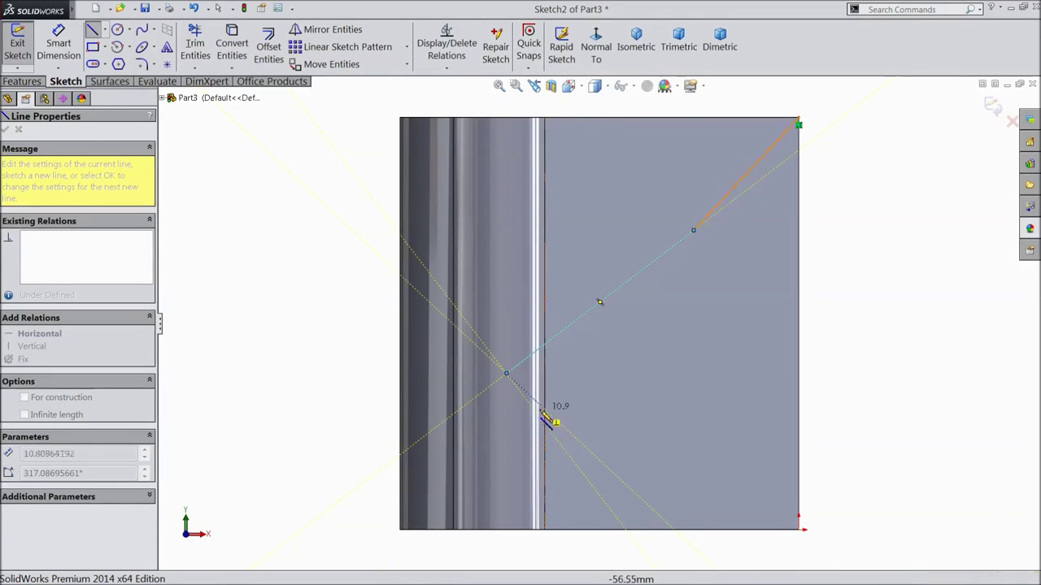
pyautogui.click(658, 530)
pyautogui.click(798, 530)
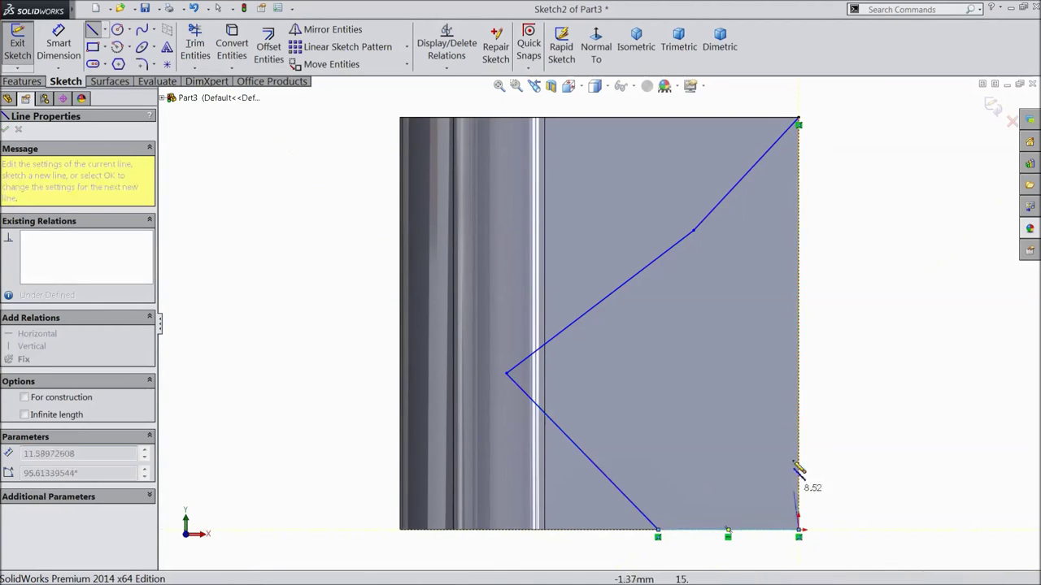
pyautogui.click(798, 120)
pyautogui.press('Escape')
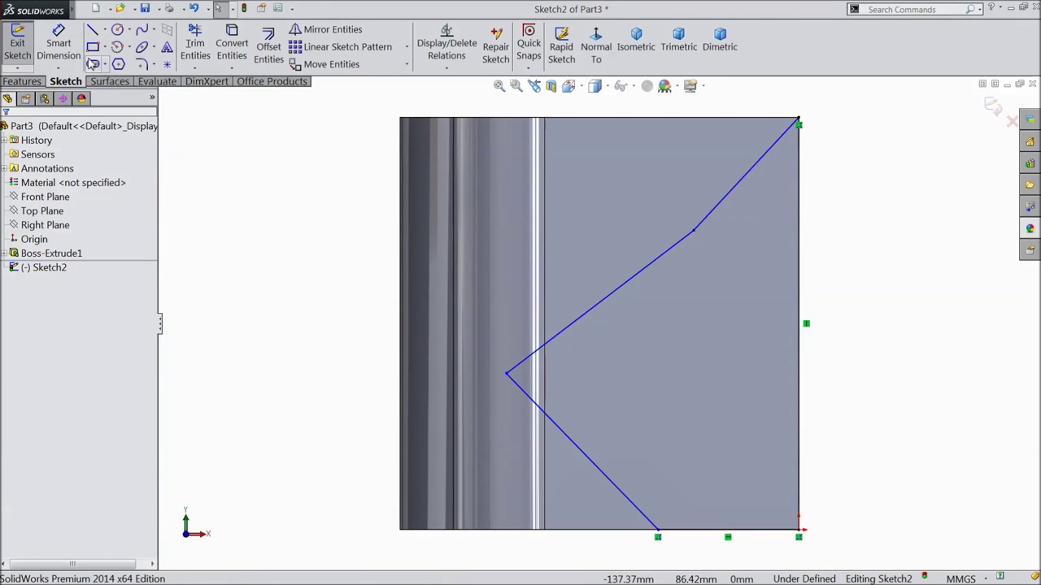
# Dimension the upper slanted line's length as 30 mm
pyautogui.click(58, 42)
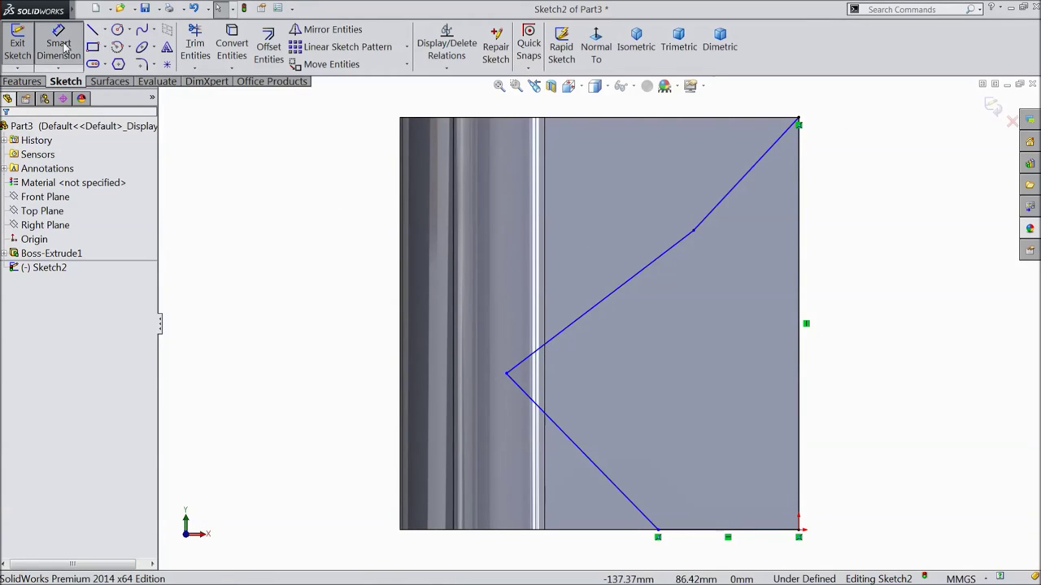
pyautogui.click(728, 204)
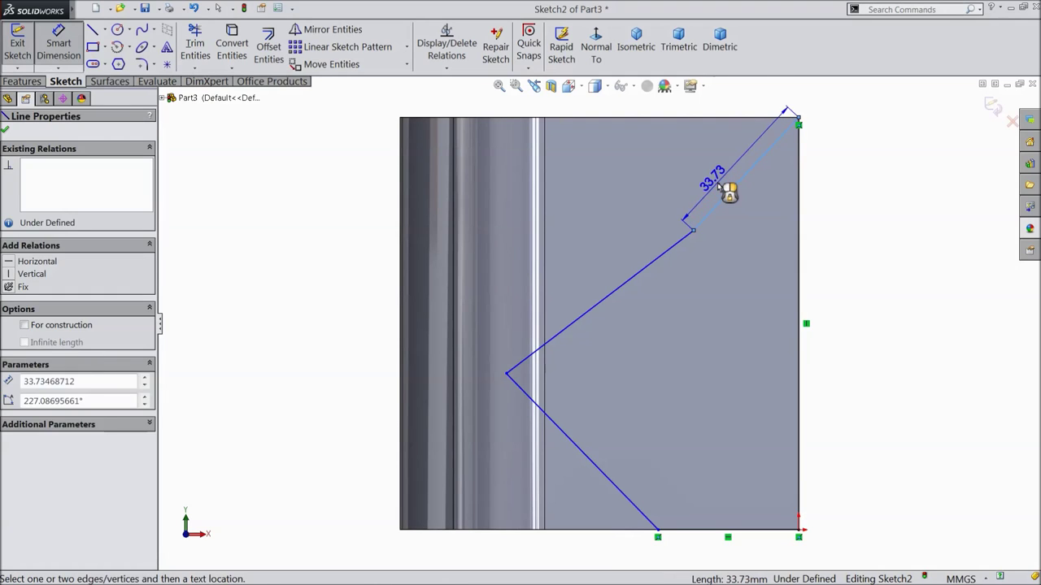
pyautogui.click(727, 194)
pyautogui.write('30')
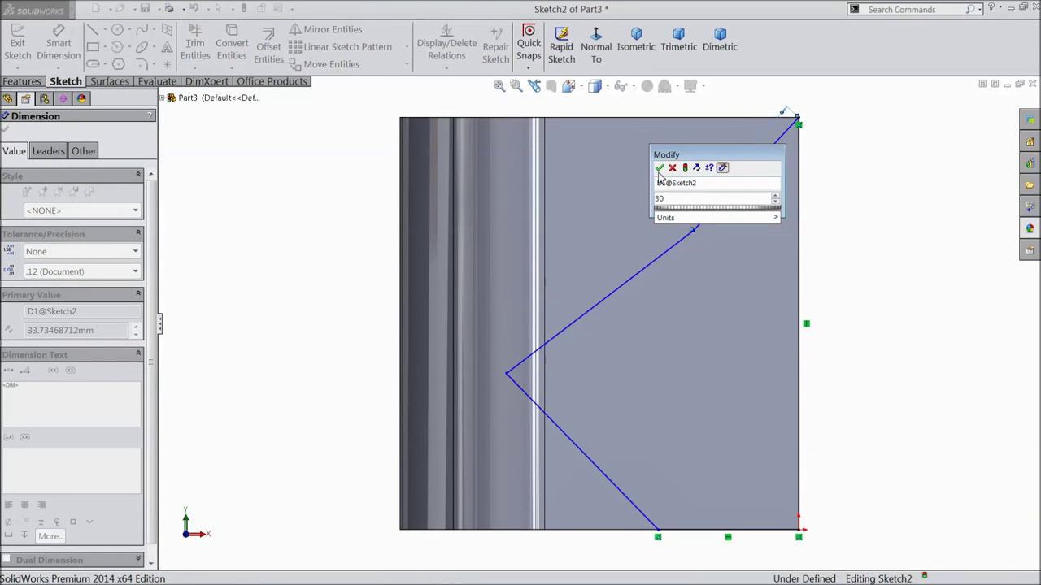
pyautogui.click(659, 168)
# Dimension the angle between the upper slanted line and the vertical line as 15 degrees
pyautogui.click(766, 160)
pyautogui.click(796, 166)
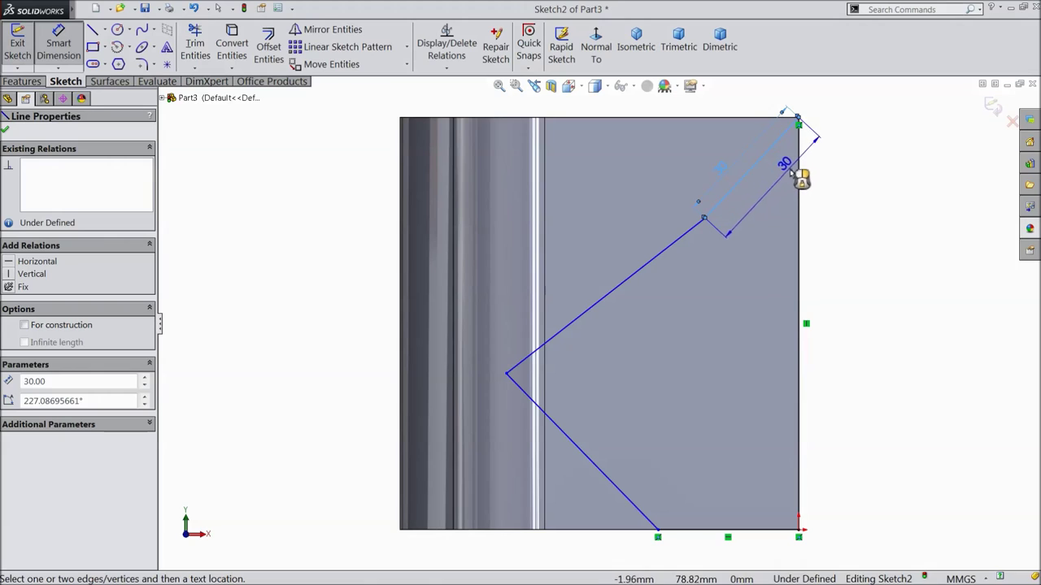
pyautogui.click(780, 203)
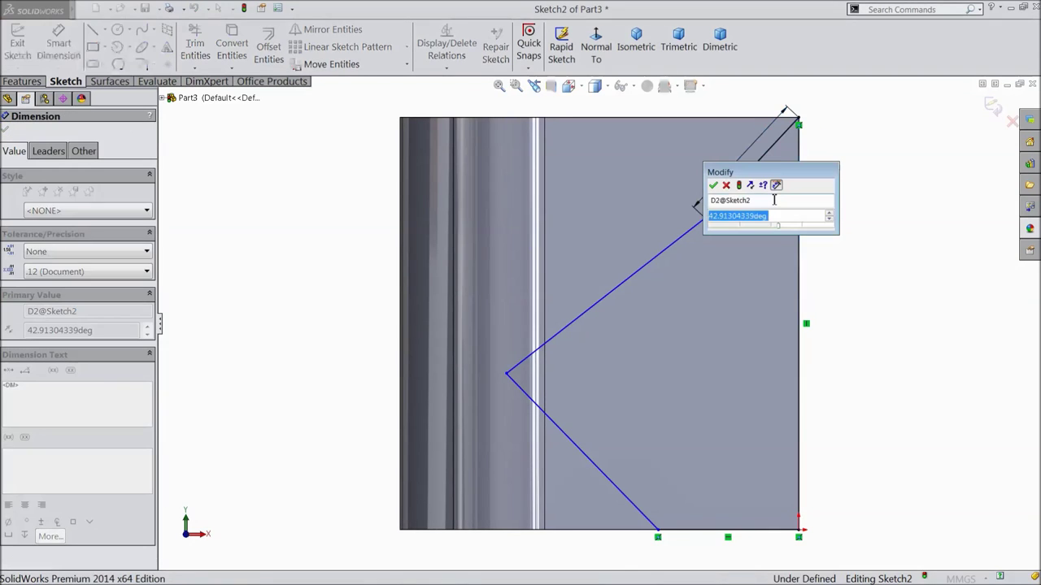
pyautogui.write('15')
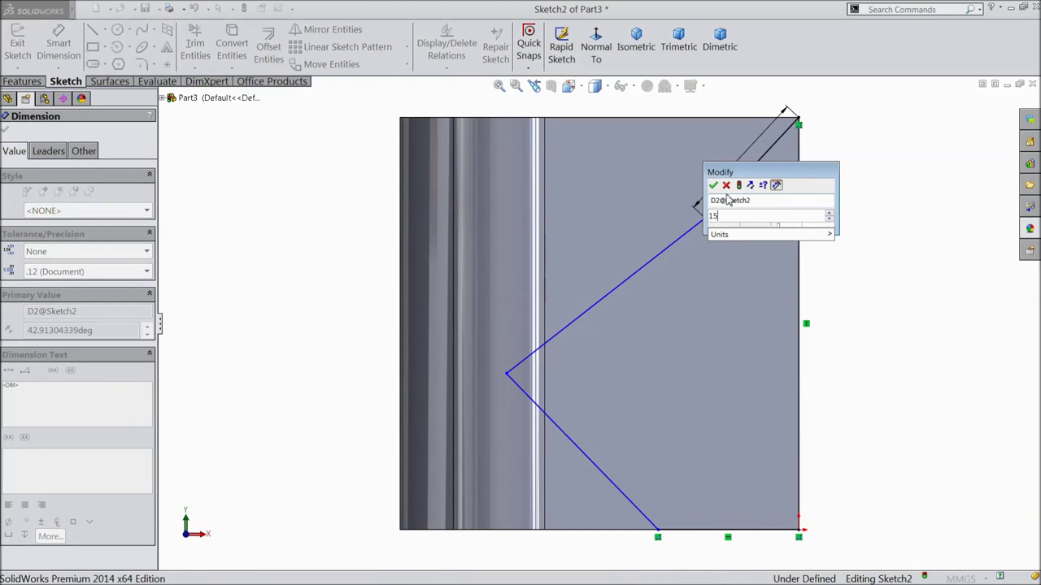
pyautogui.click(714, 187)
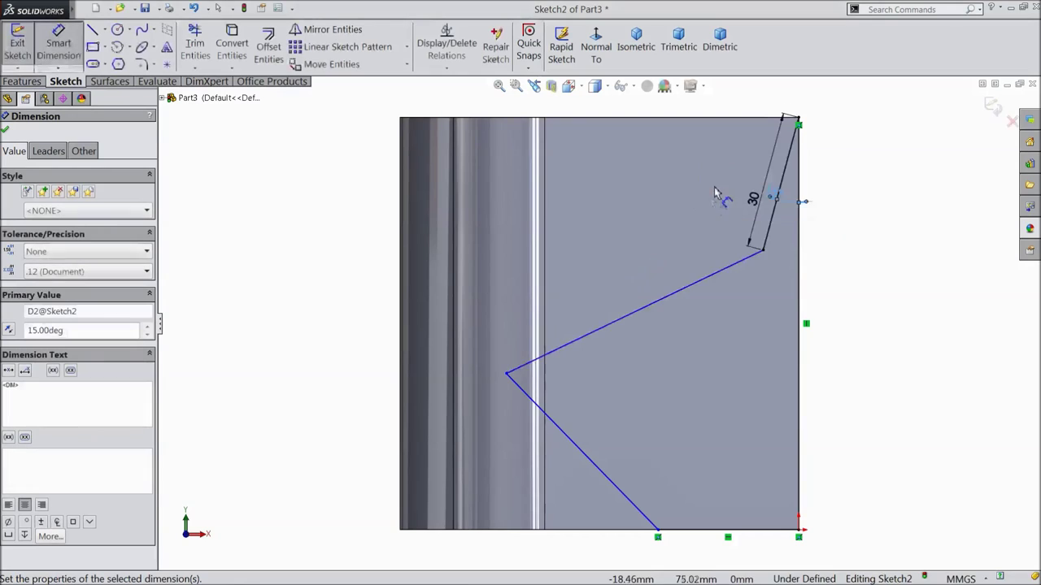
# Dimension the profile's bottom horizontal line as 40 mm long
pyautogui.click(713, 537)
pyautogui.click(721, 508)
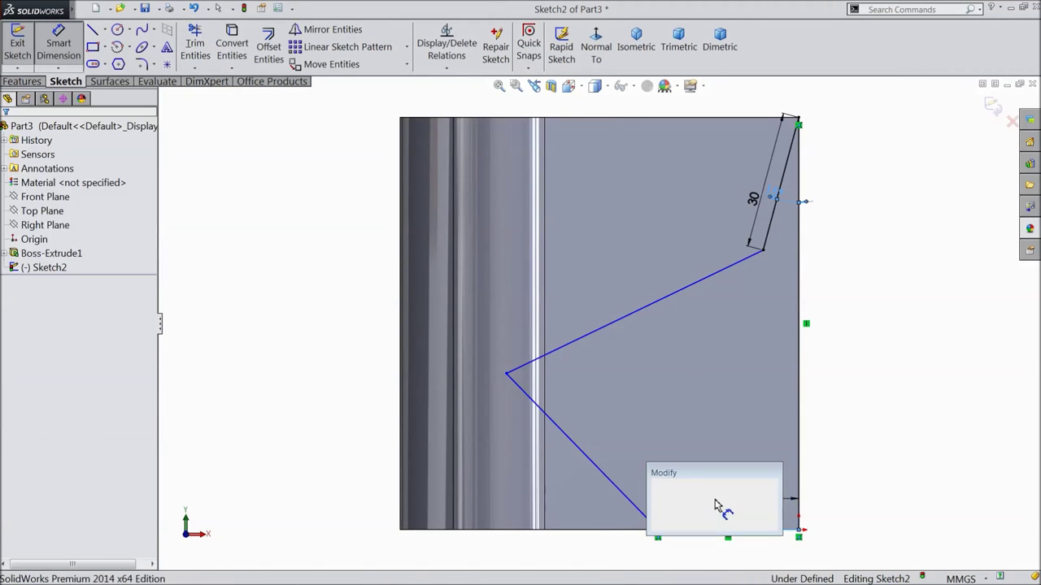
pyautogui.write('40')
pyautogui.click(656, 486)
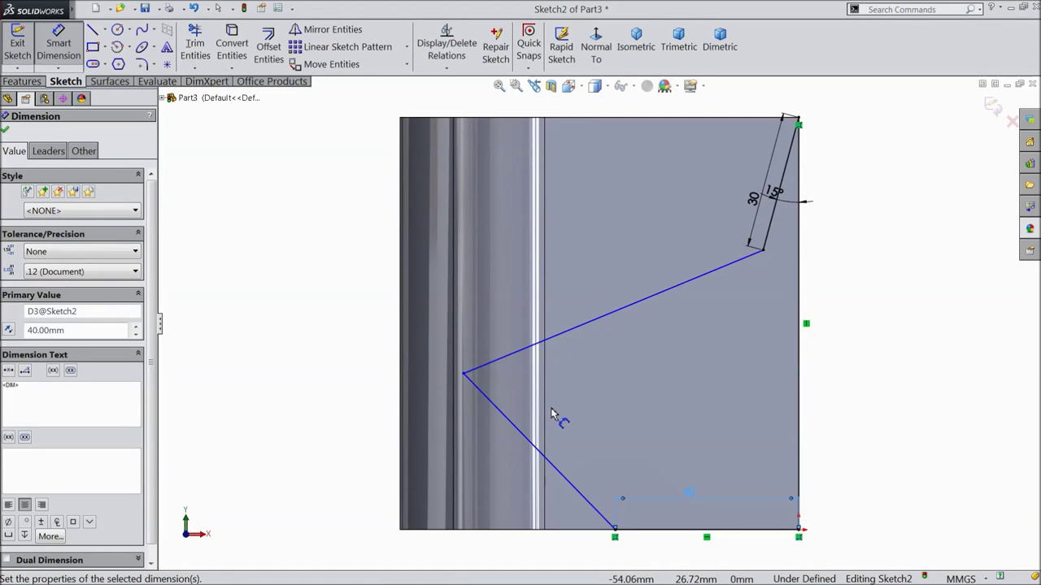
# Dimension the angle between the short upper slanted line and the long slanted line as 138 degrees
pyautogui.click(766, 244)
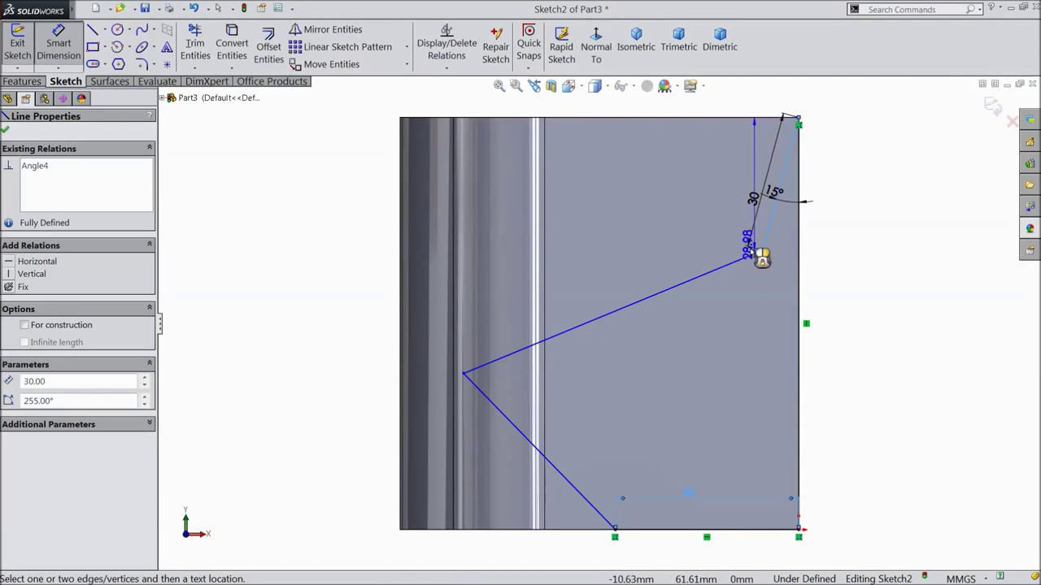
pyautogui.click(730, 265)
pyautogui.click(699, 250)
pyautogui.write('138')
pyautogui.click(631, 220)
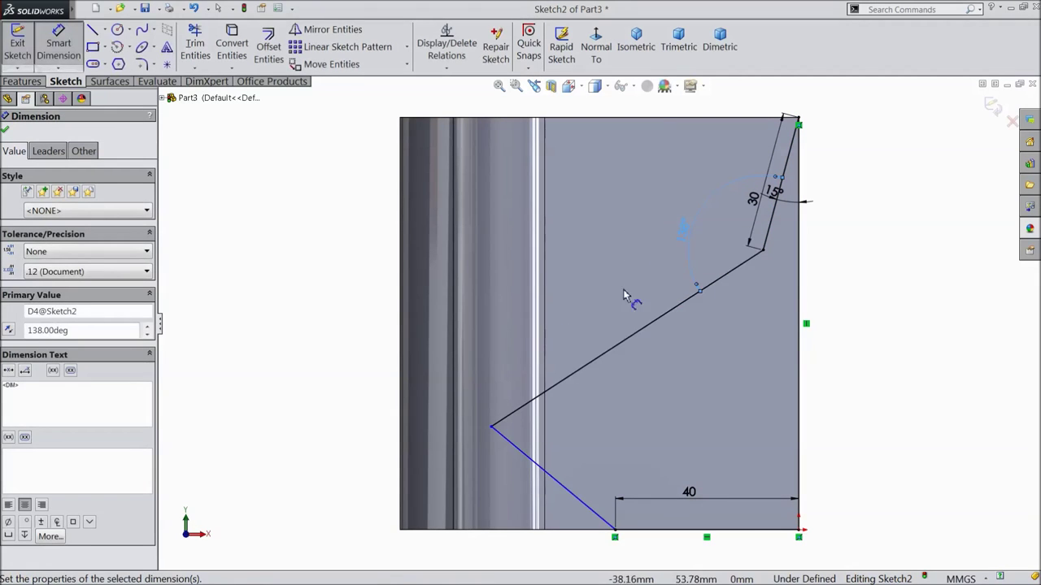
# Dimension the angle between the lower slanted line and the bottom horizontal line as 60 degrees
pyautogui.click(573, 499)
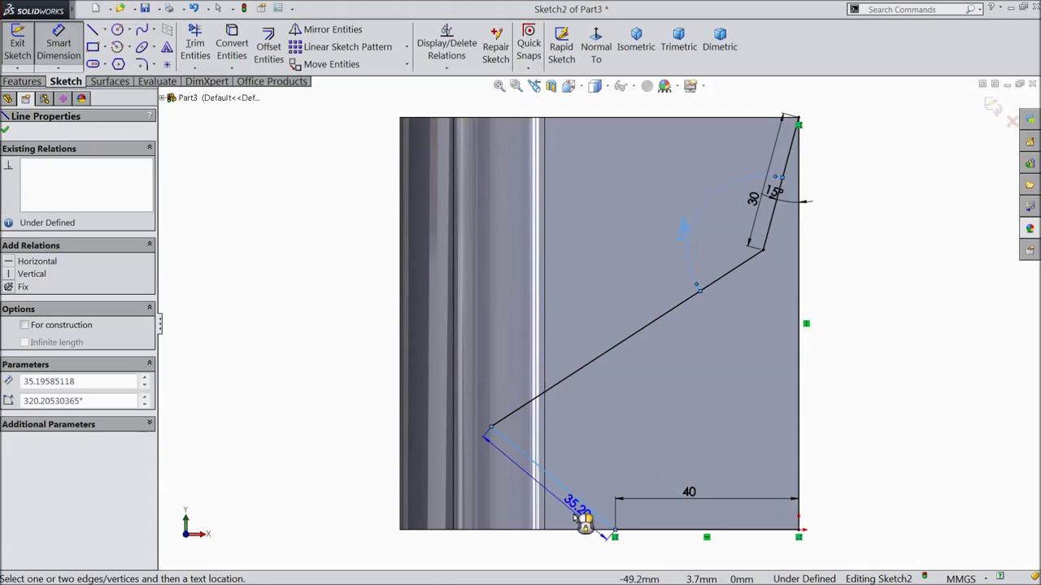
pyautogui.click(579, 532)
pyautogui.click(528, 508)
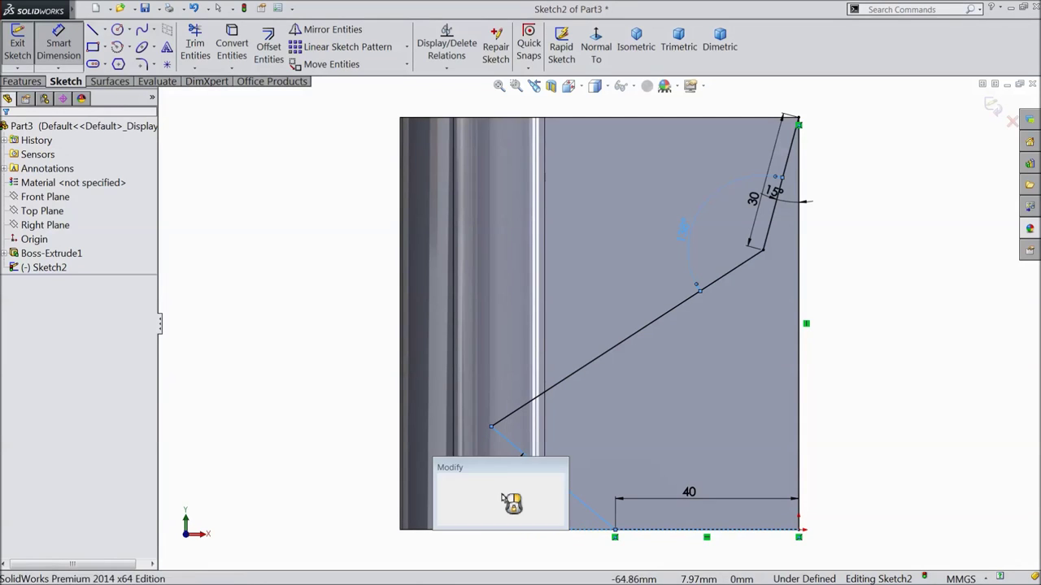
pyautogui.write('60')
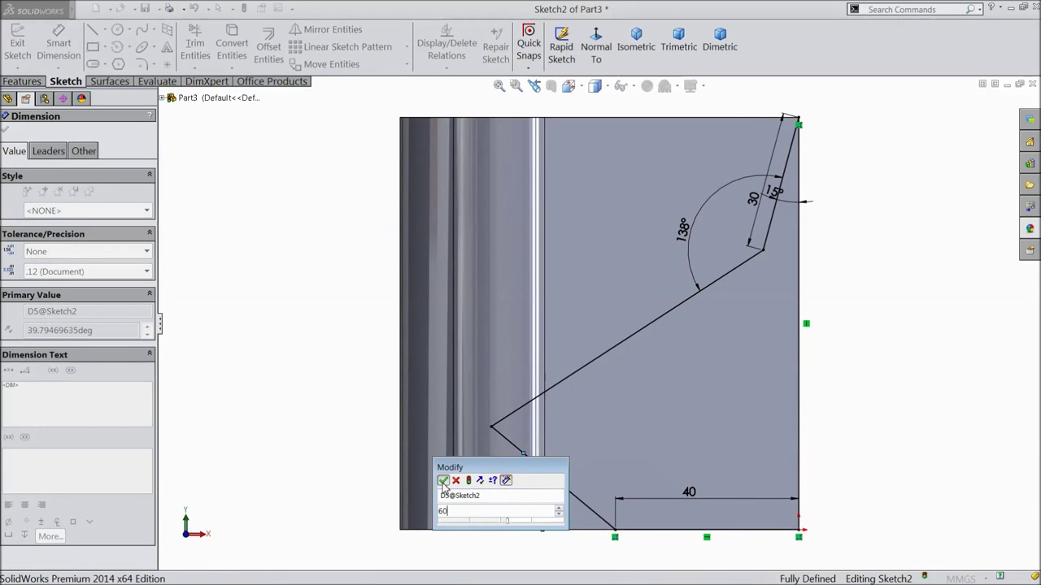
pyautogui.click(442, 480)
pyautogui.click(6, 132)
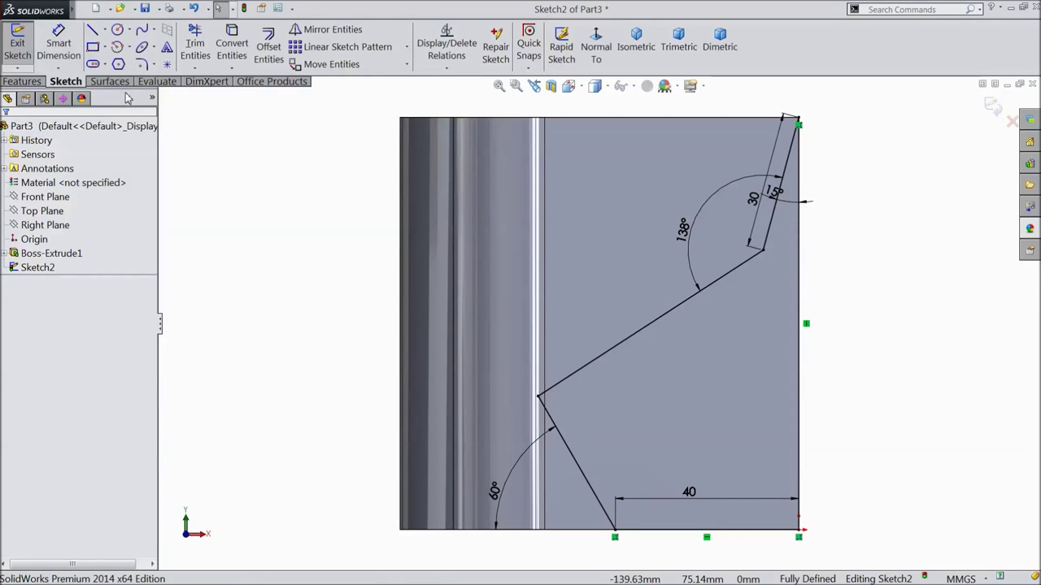
# Apply a 20 mm sketch fillet to the corner between the long slanted line and the lower slanted line
pyautogui.click(143, 65)
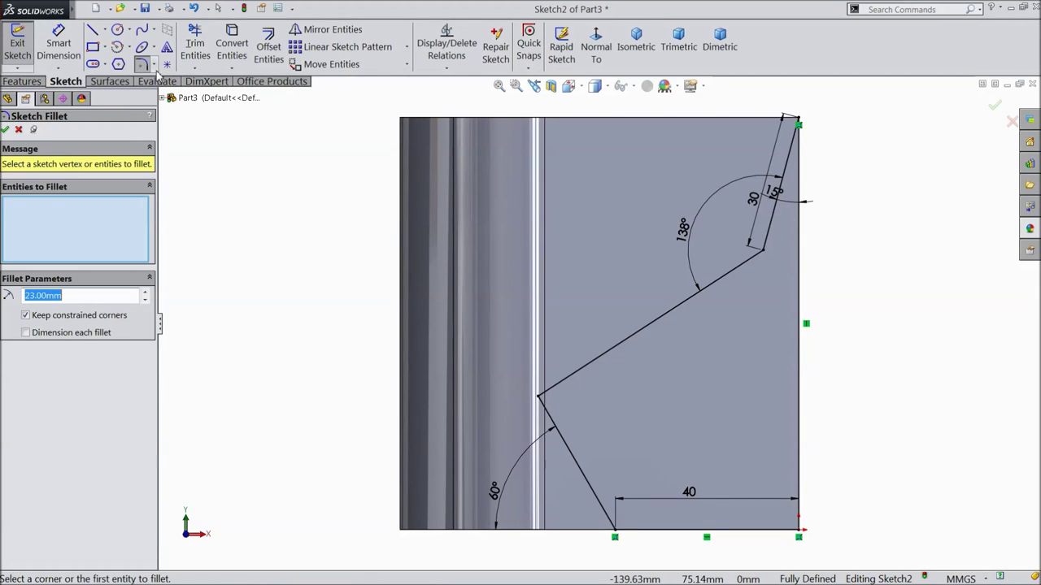
pyautogui.write('20')
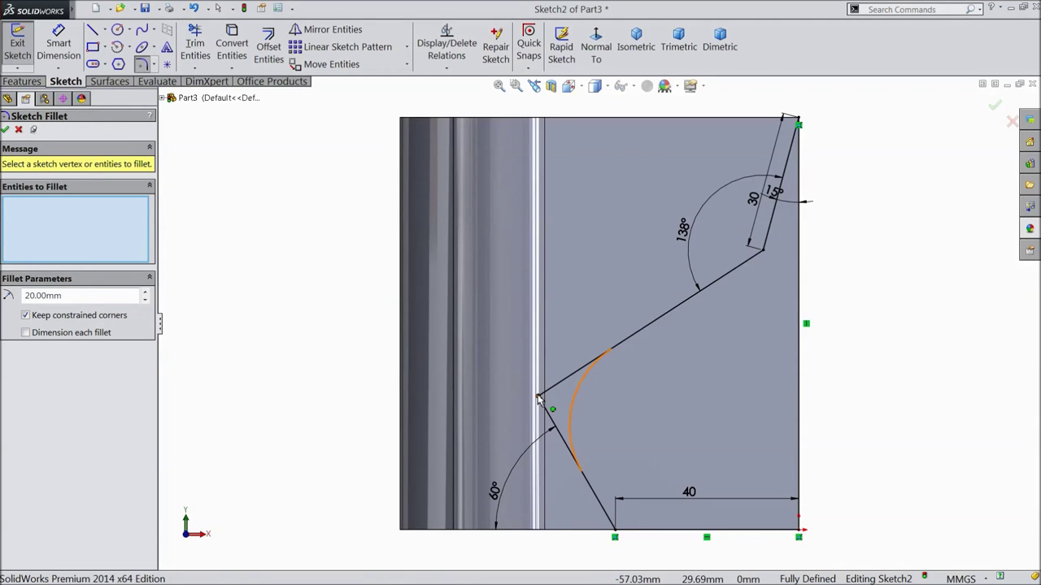
pyautogui.click(538, 397)
pyautogui.click(5, 129)
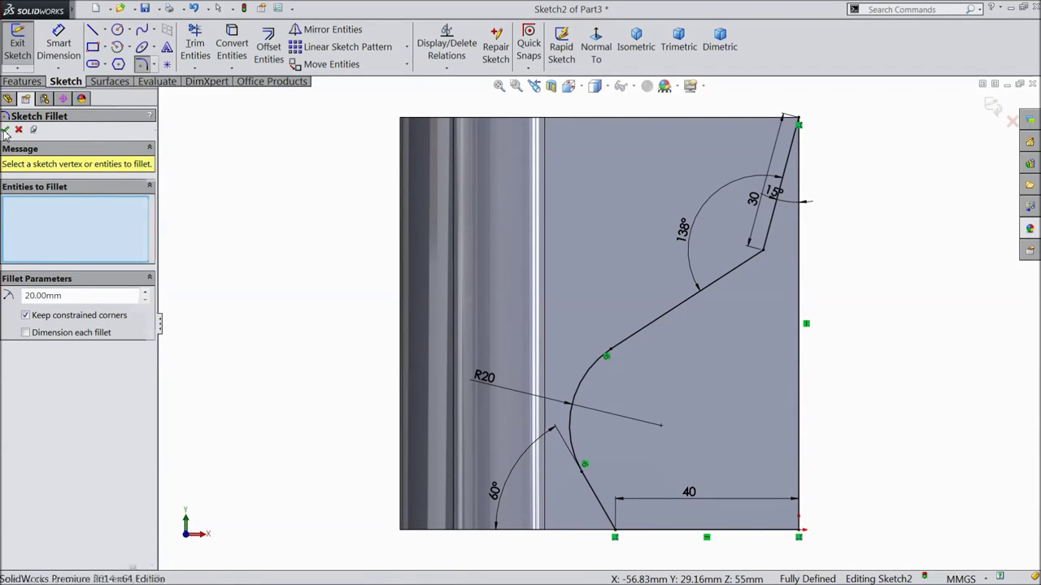
pyautogui.click(5, 129)
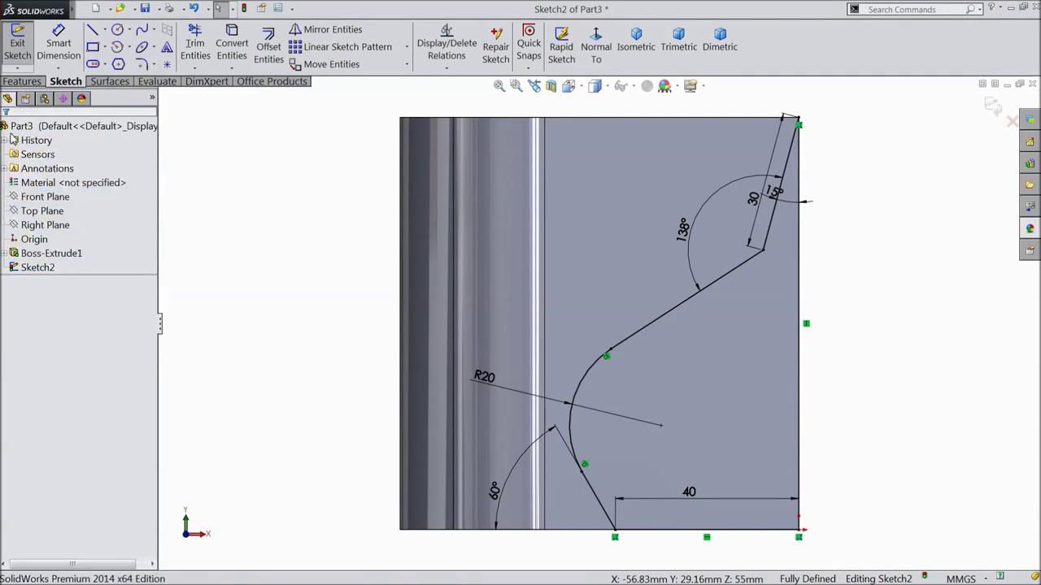
# Cut the filleted angular profile from the block as an extruded cut with the Through All end condition
pyautogui.click(22, 82)
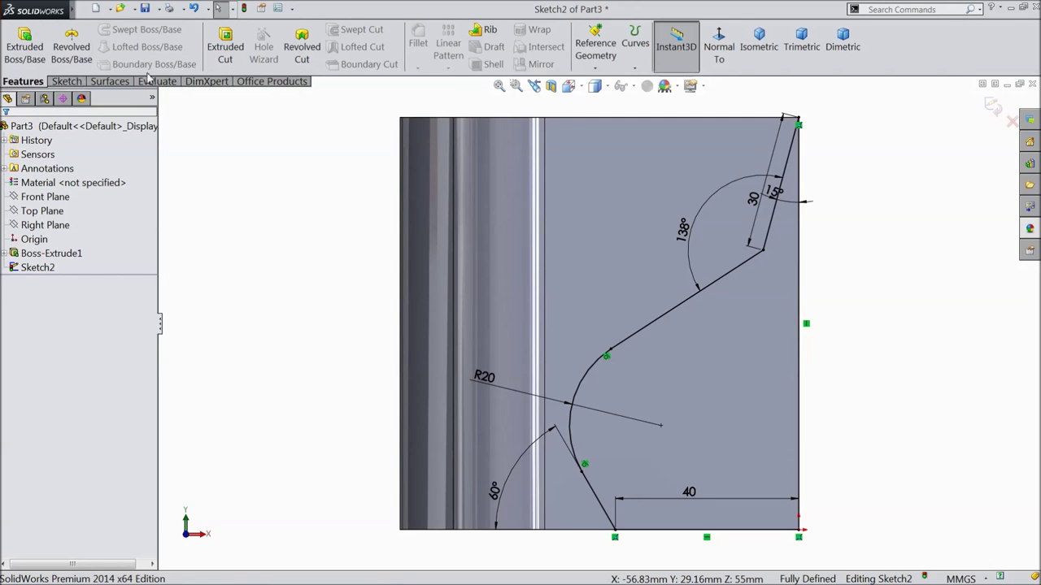
pyautogui.click(227, 57)
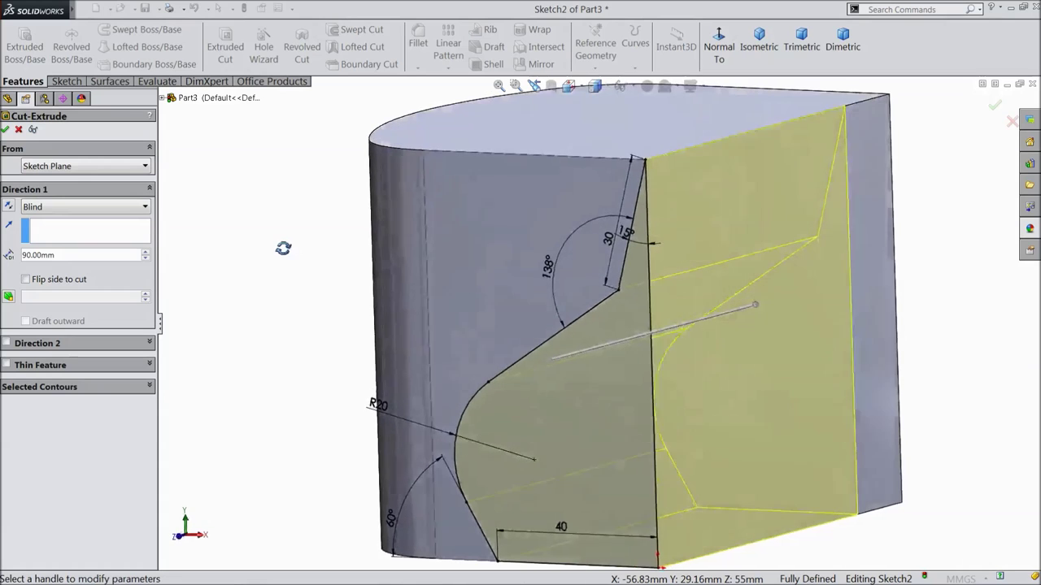
pyautogui.click(82, 208)
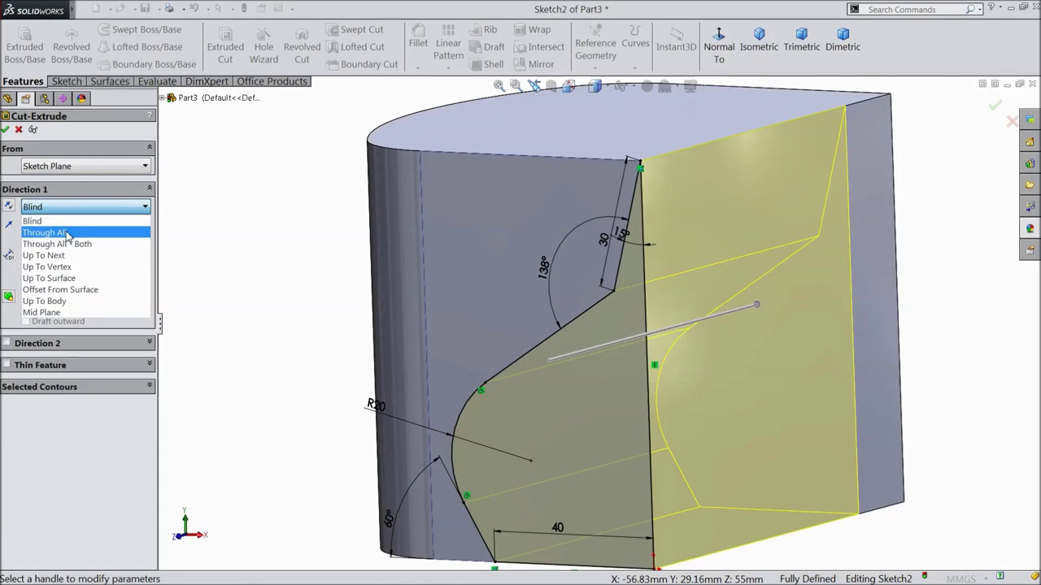
pyautogui.click(71, 234)
pyautogui.click(5, 130)
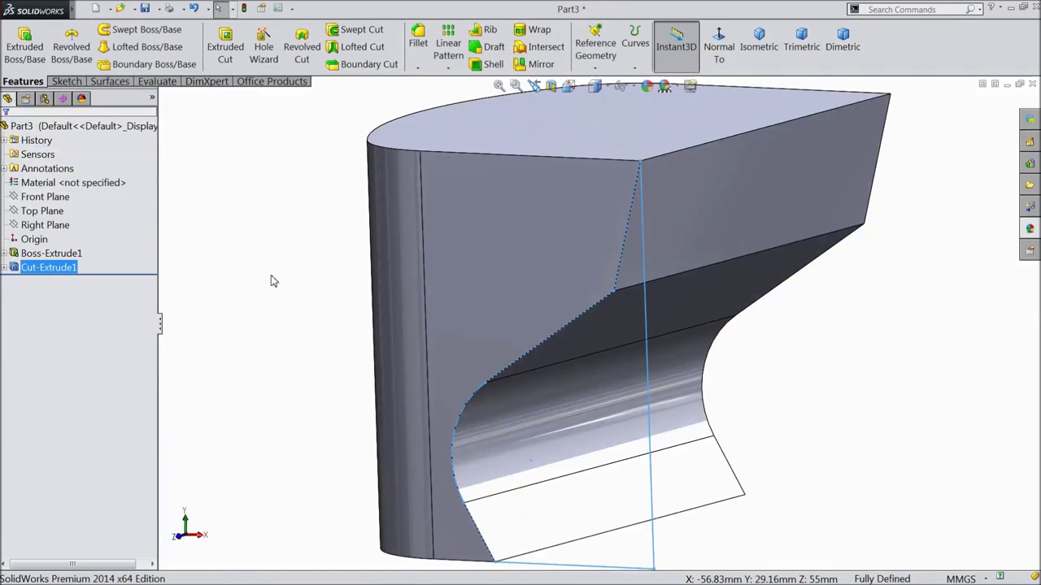
# Start a sketch on the Right Plane and convert the edge below the upper slanted front face into it
pyautogui.press('z')
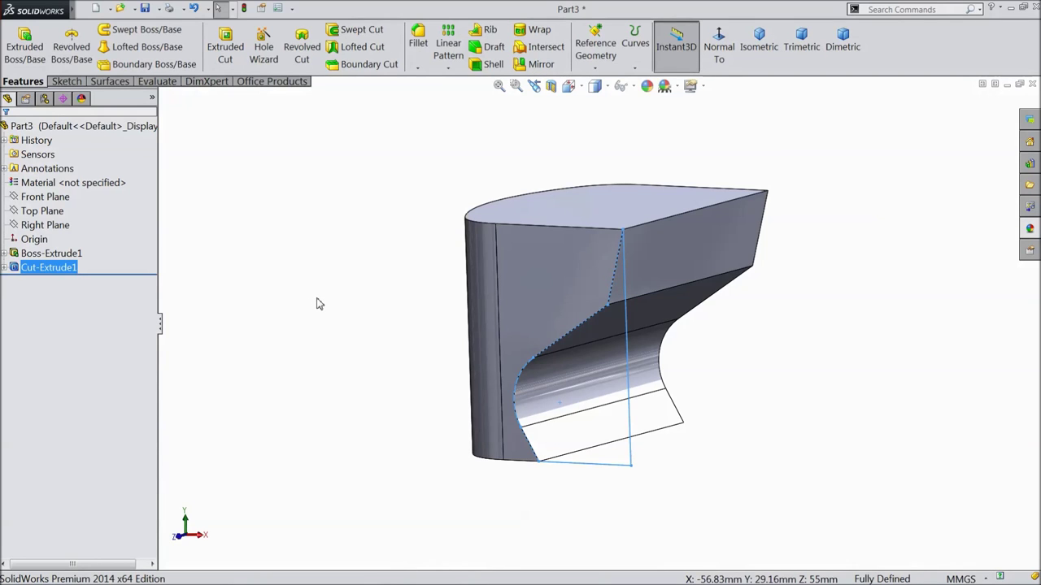
pyautogui.click(317, 304)
pyautogui.moveTo(316, 304); pyautogui.dragTo(313, 269, button='middle')
pyautogui.click(45, 225)
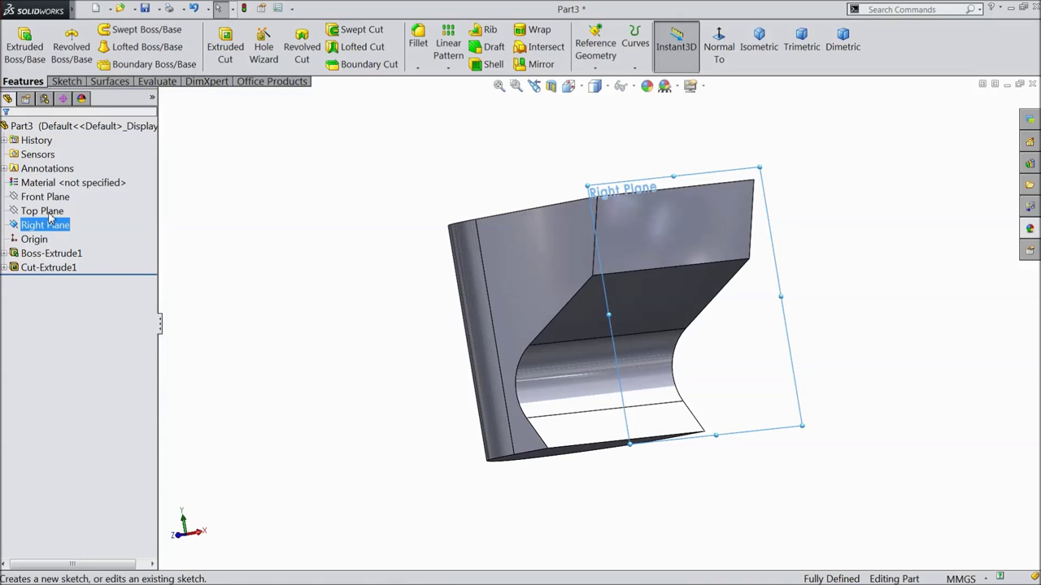
pyautogui.click(52, 215)
pyautogui.click(596, 45)
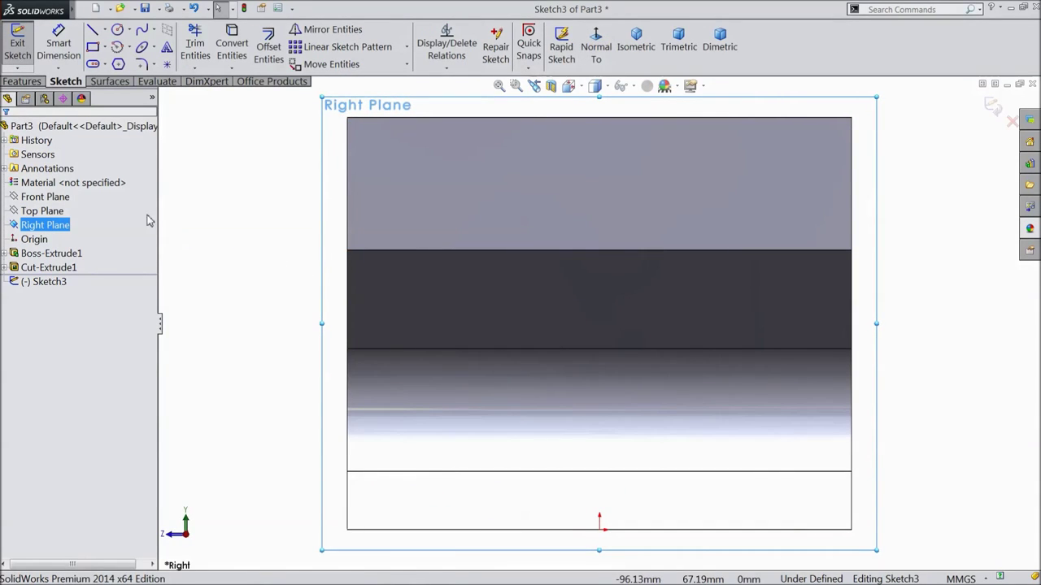
pyautogui.click(402, 257)
pyautogui.click(232, 44)
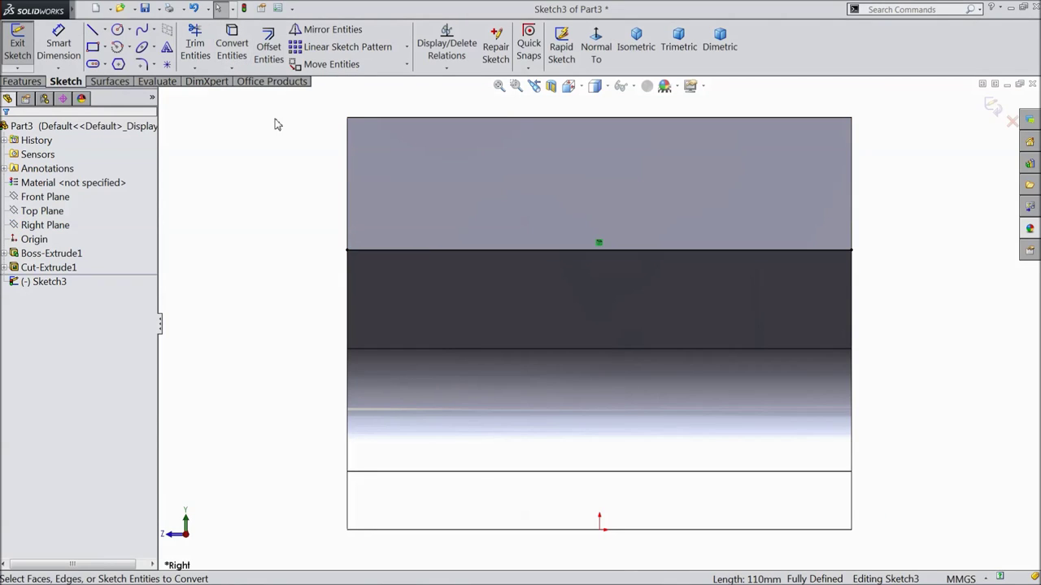
# Sketch a triangle from the converted edge's left end down to the bottom corner, about 25 mm along the bottom edge, and back up
pyautogui.click(95, 31)
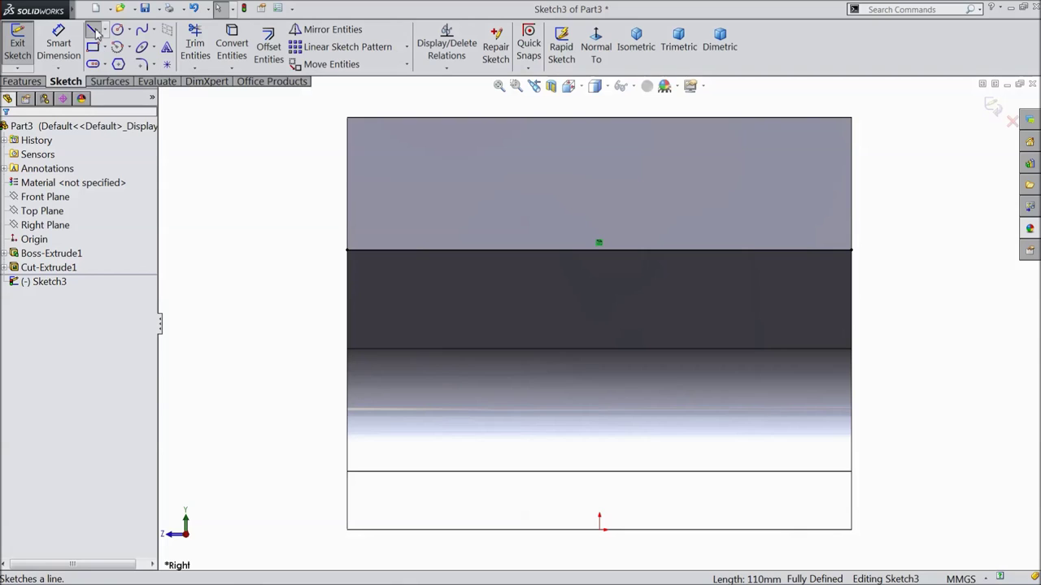
pyautogui.click(348, 251)
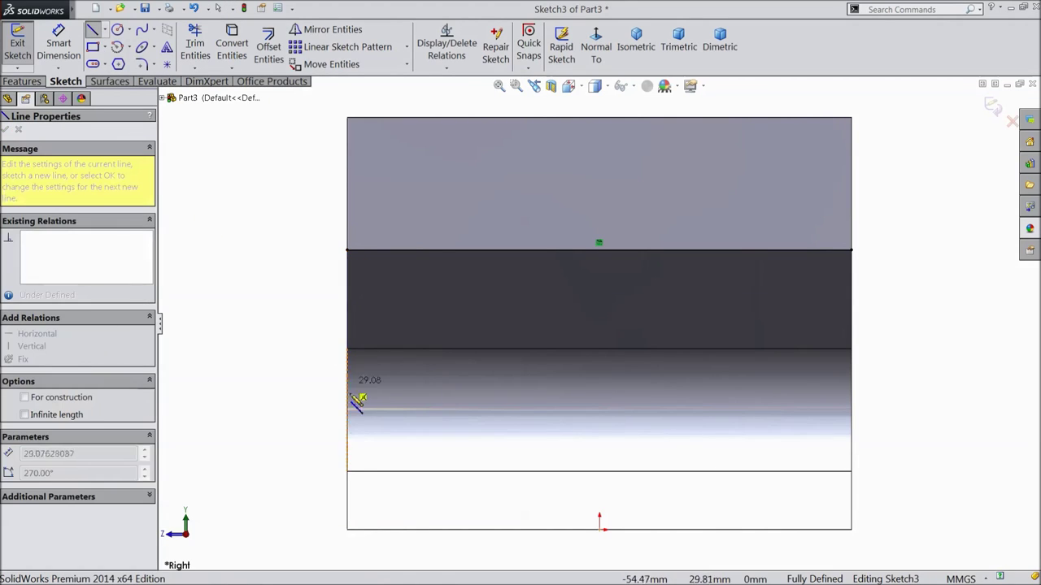
pyautogui.click(348, 530)
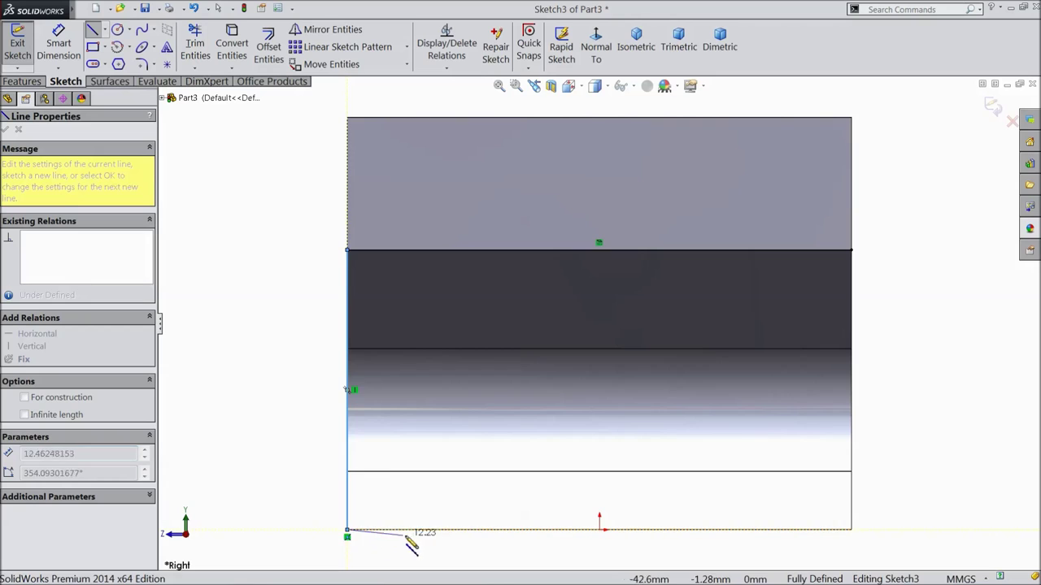
pyautogui.click(459, 530)
pyautogui.click(348, 252)
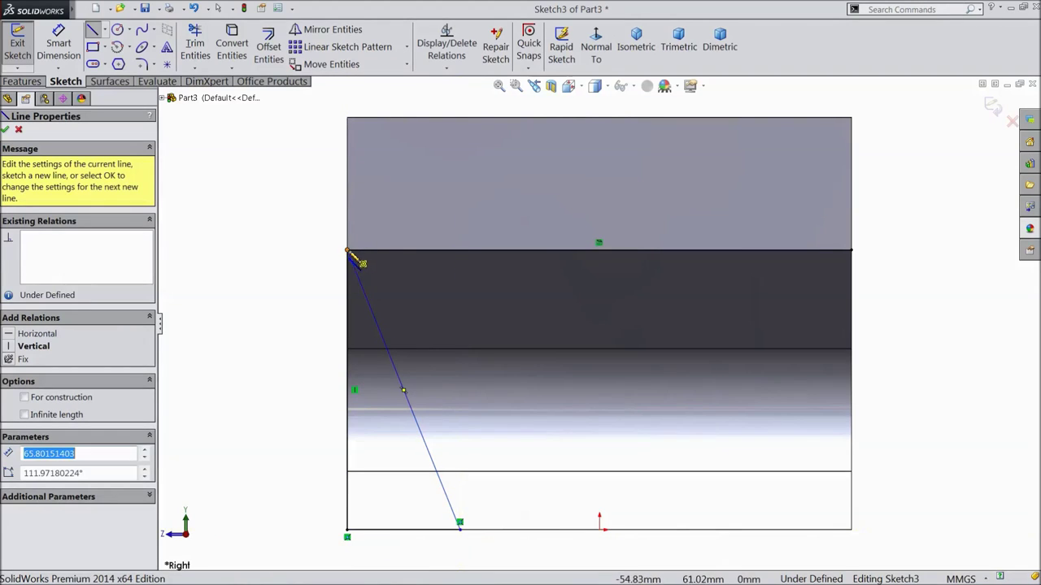
pyautogui.click(5, 129)
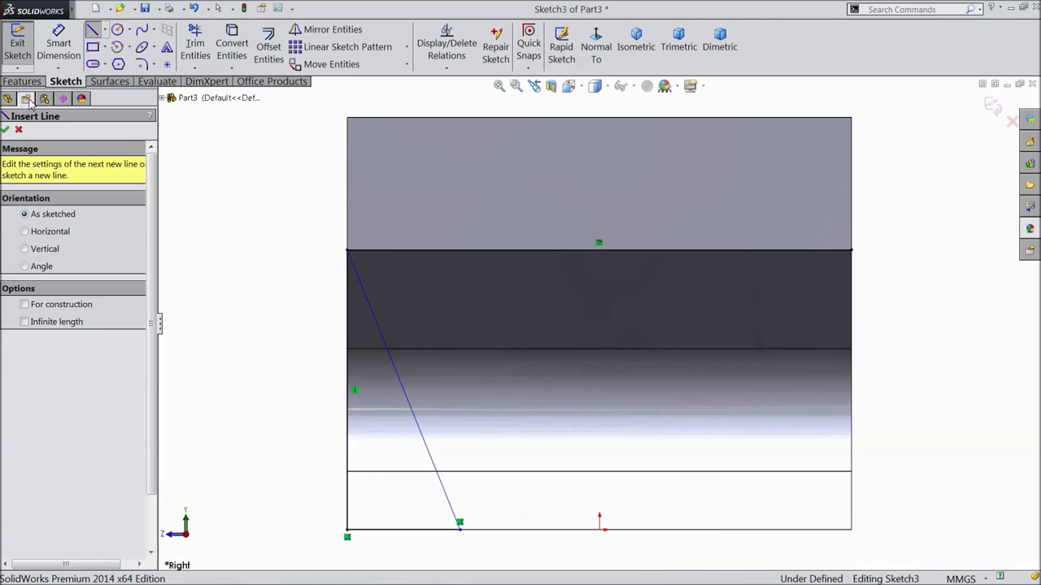
# Dimension the triangle's bottom line as 30 mm long
pyautogui.click(58, 47)
pyautogui.press('f')
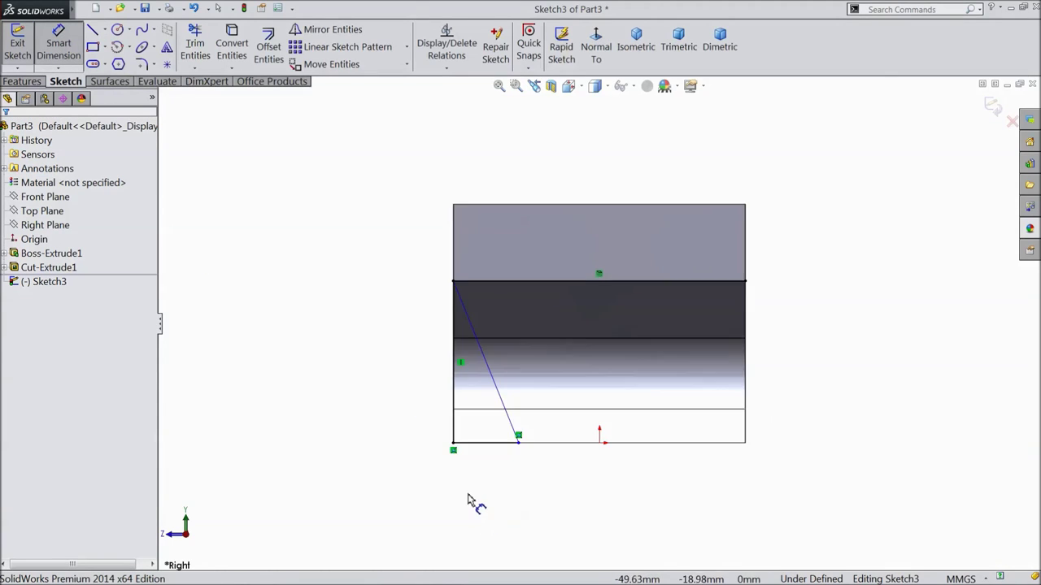
pyautogui.scroll(-3, 475, 502)
pyautogui.click(524, 356)
pyautogui.click(530, 406)
pyautogui.write('30')
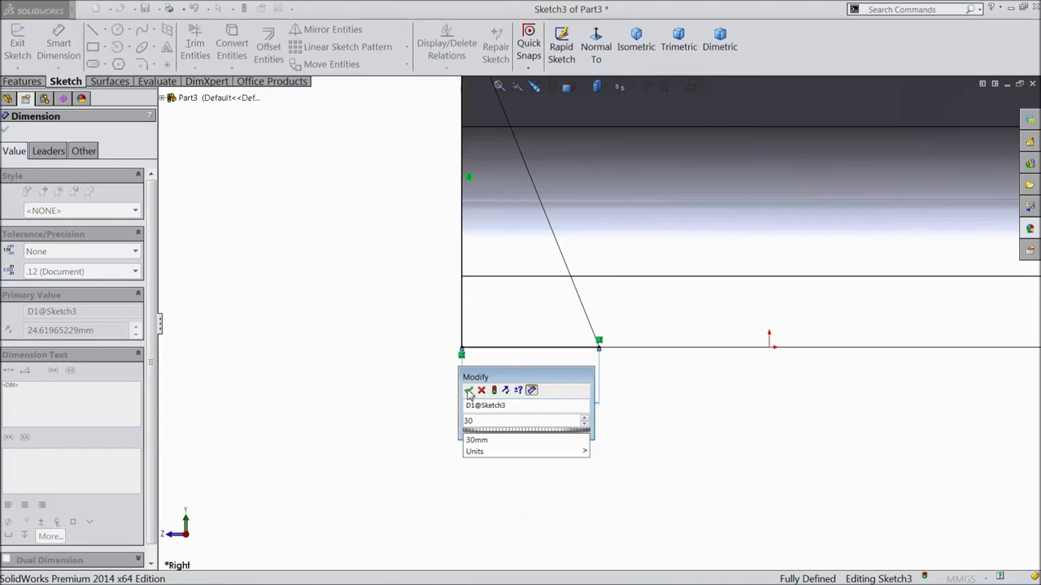
pyautogui.click(469, 391)
pyautogui.press('f')
pyautogui.scroll(-3, 520, 218)
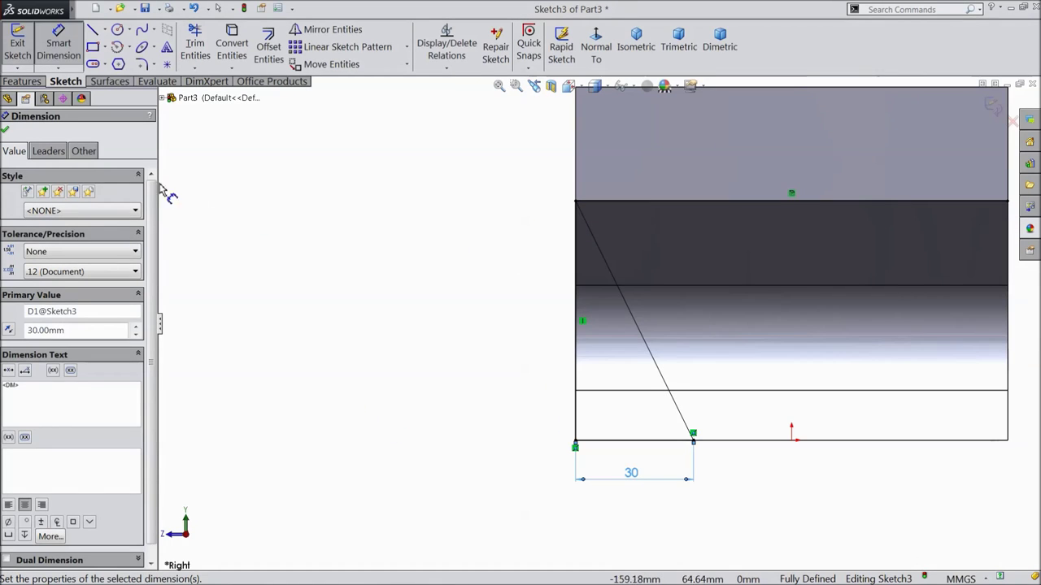
pyautogui.click(8, 131)
# Cut the triangular region through the body as an extruded cut with the Through All end condition
pyautogui.click(23, 82)
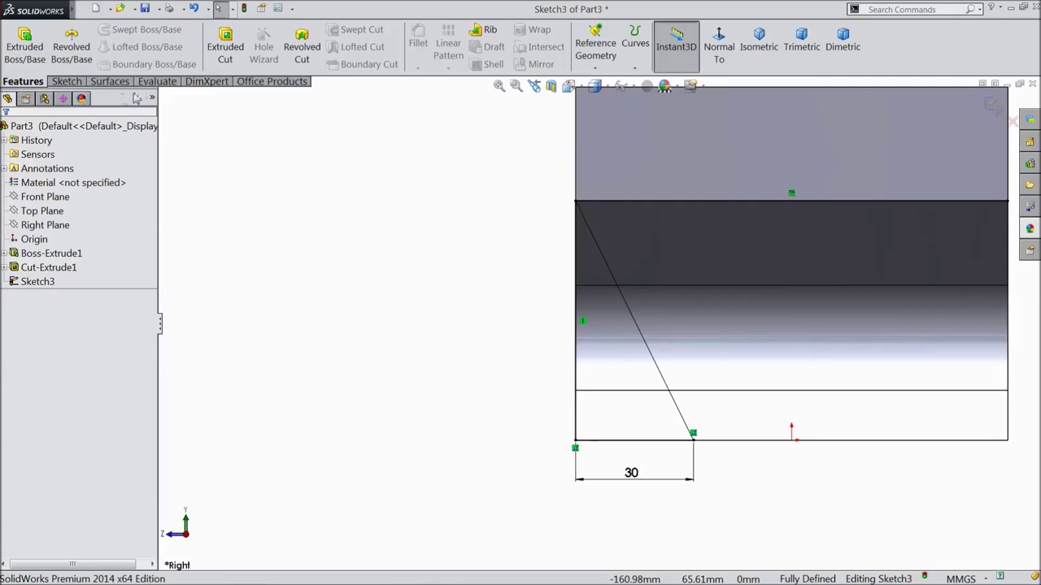
pyautogui.click(227, 50)
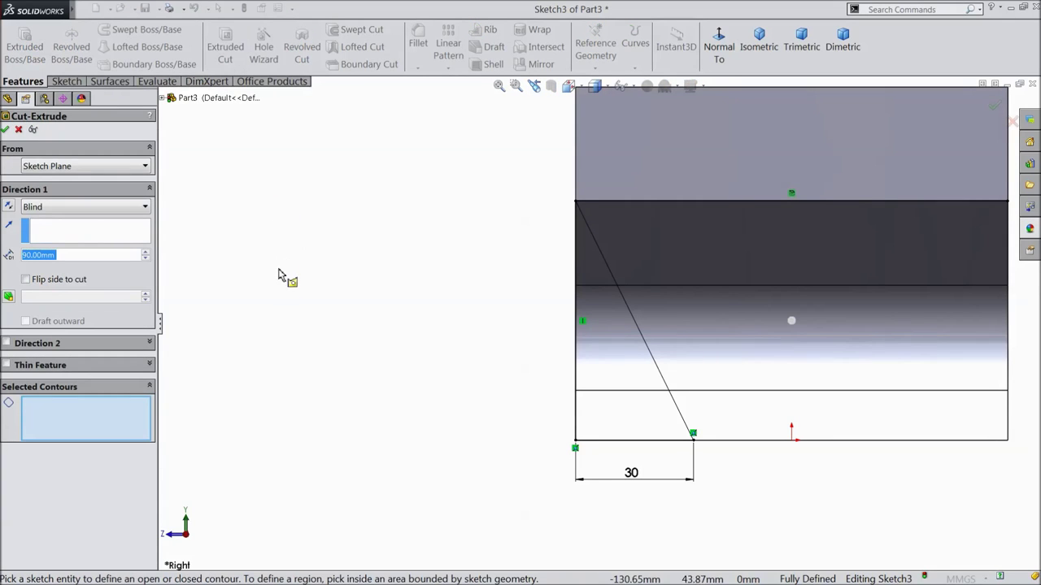
pyautogui.click(615, 365)
pyautogui.moveTo(349, 363); pyautogui.dragTo(386, 380, button='middle')
pyautogui.click(48, 207)
pyautogui.click(59, 237)
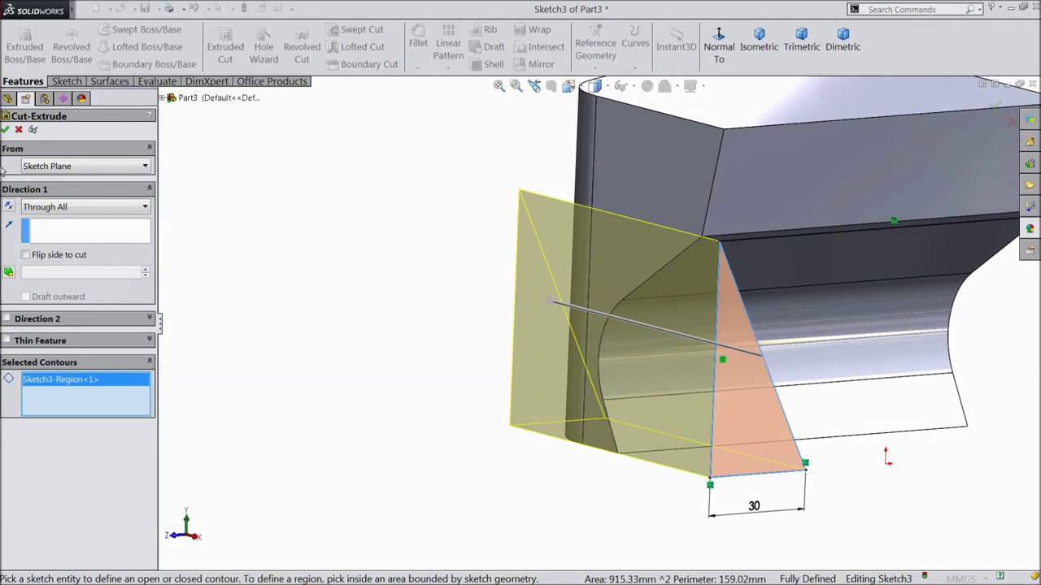
pyautogui.click(6, 131)
# Create a reference plane midway between the part's two opposite flat side faces
pyautogui.moveTo(411, 395); pyautogui.dragTo(405, 417, button='middle')
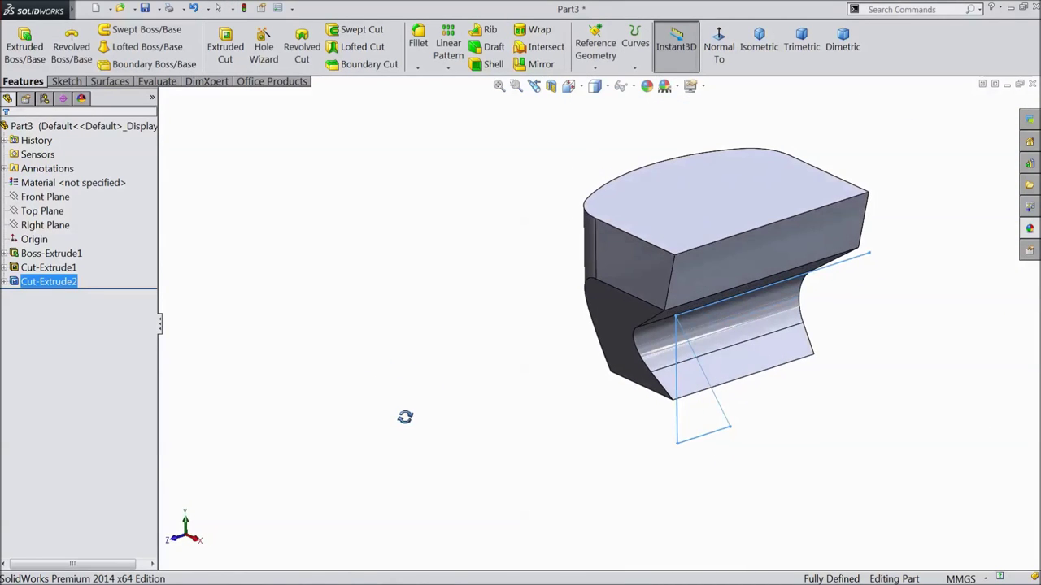
pyautogui.click(596, 49)
pyautogui.click(606, 82)
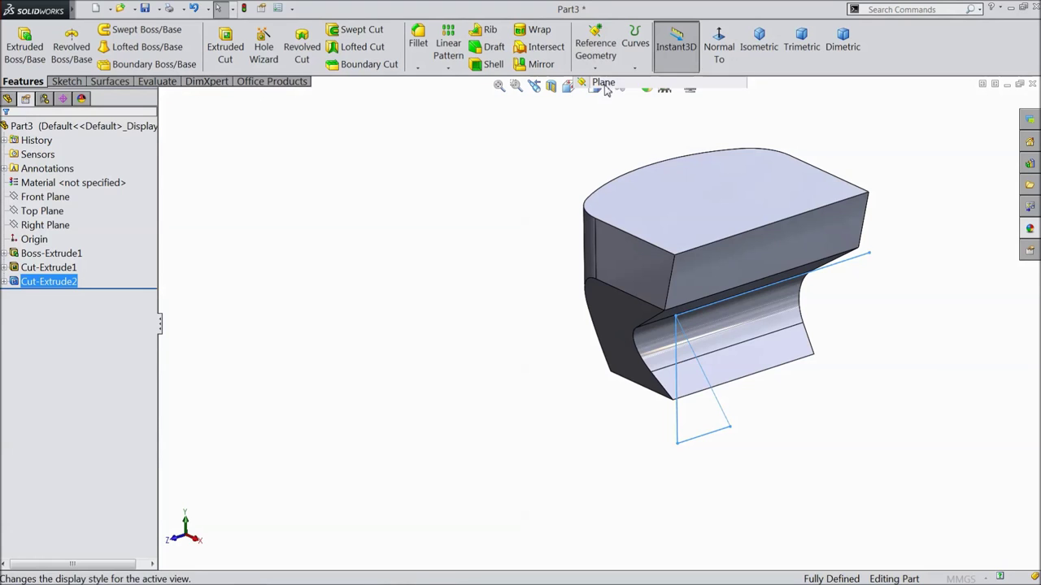
pyautogui.click(615, 275)
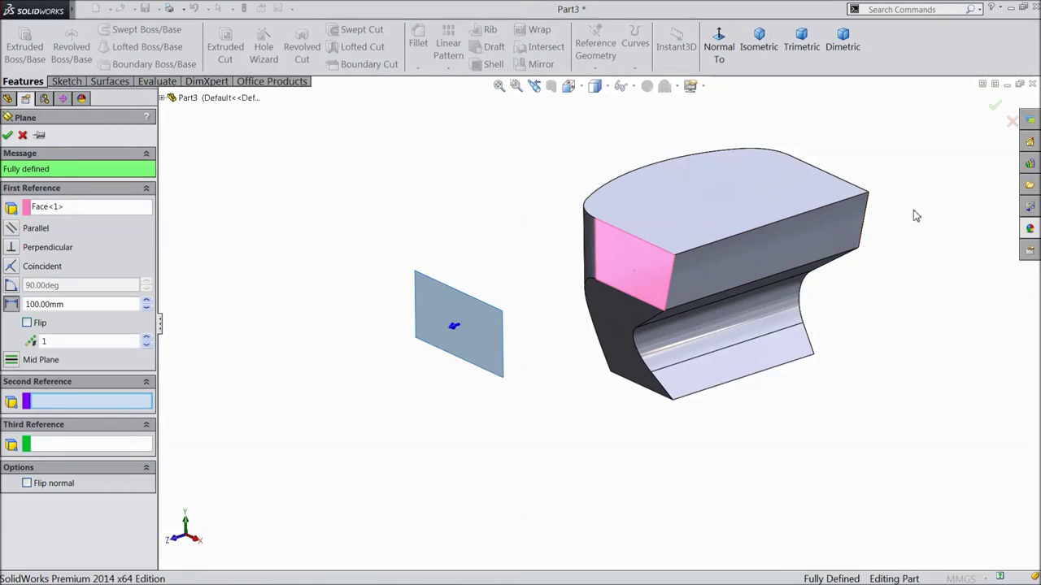
pyautogui.moveTo(913, 213); pyautogui.dragTo(852, 293, button='middle')
pyautogui.click(791, 234)
pyautogui.moveTo(674, 395); pyautogui.dragTo(647, 384, button='middle')
pyautogui.click(8, 135)
# Mirror the triangular side cut about the new middle reference plane
pyautogui.moveTo(267, 324); pyautogui.dragTo(288, 282, button='middle')
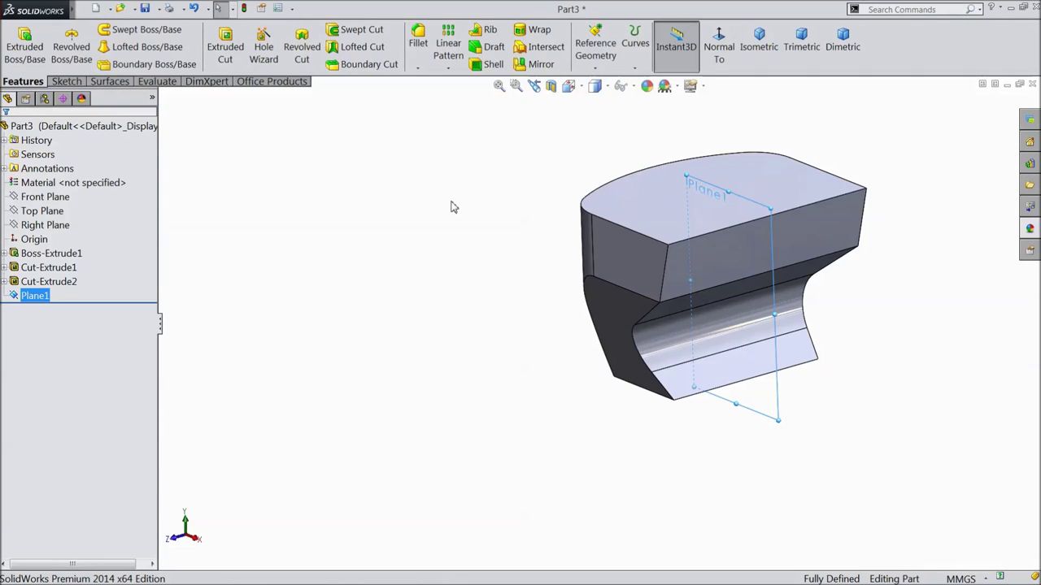
pyautogui.keyDown('ctrl'); pyautogui.click(73, 282); pyautogui.keyUp('ctrl')
pyautogui.click(58, 285)
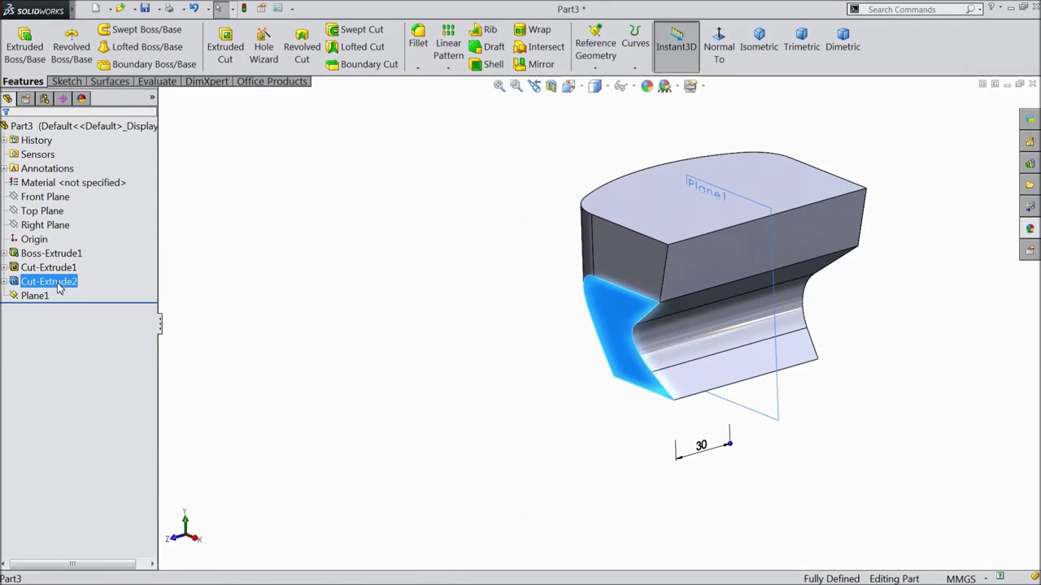
pyautogui.click(541, 65)
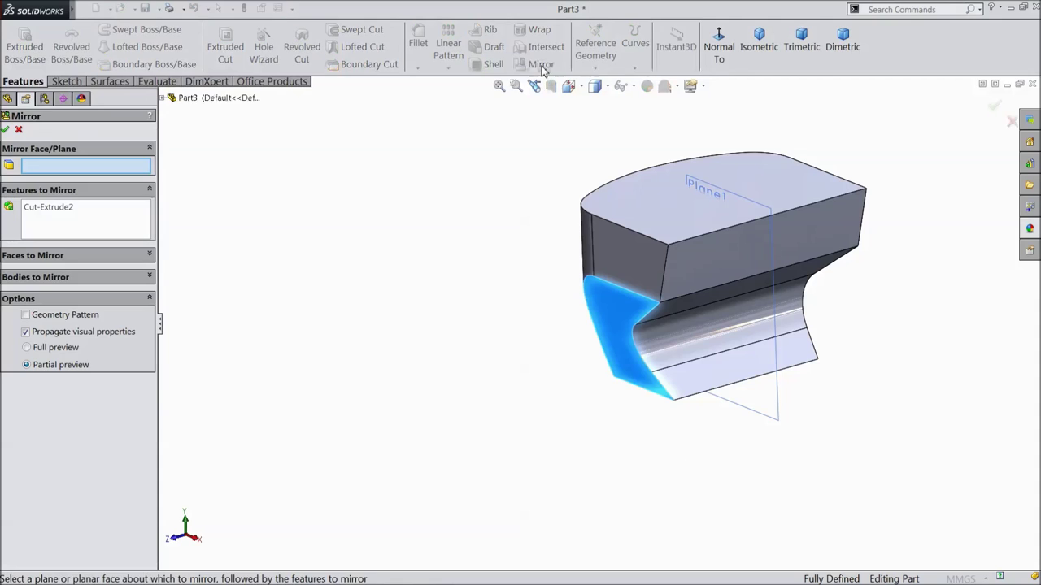
pyautogui.click(776, 412)
pyautogui.moveTo(624, 430); pyautogui.dragTo(829, 307, button='middle')
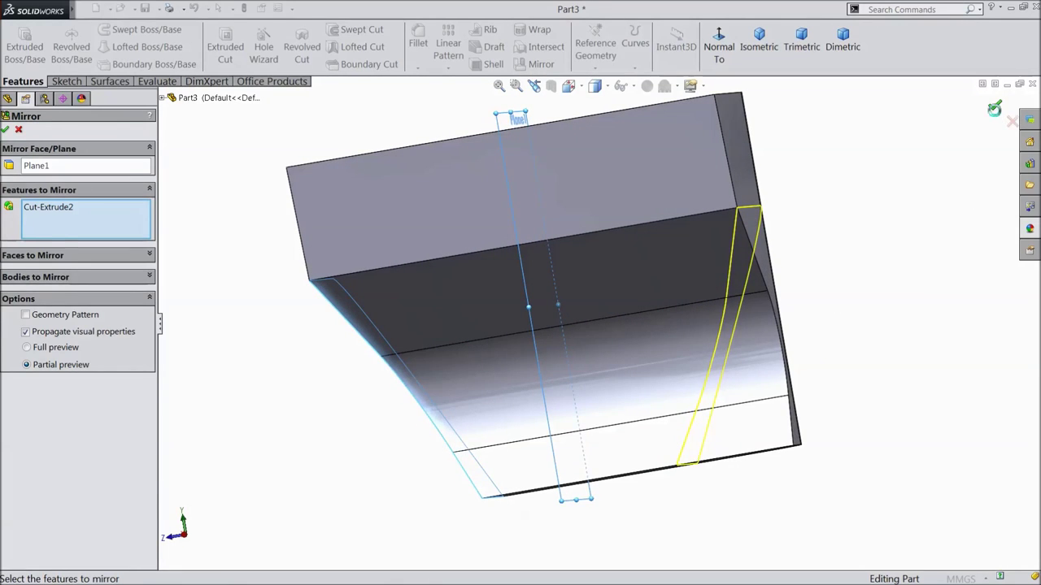
pyautogui.click(994, 109)
# Hide the middle reference plane used for the mirror
pyautogui.scroll(2, 845, 285)
pyautogui.moveTo(824, 307); pyautogui.dragTo(862, 311, button='middle')
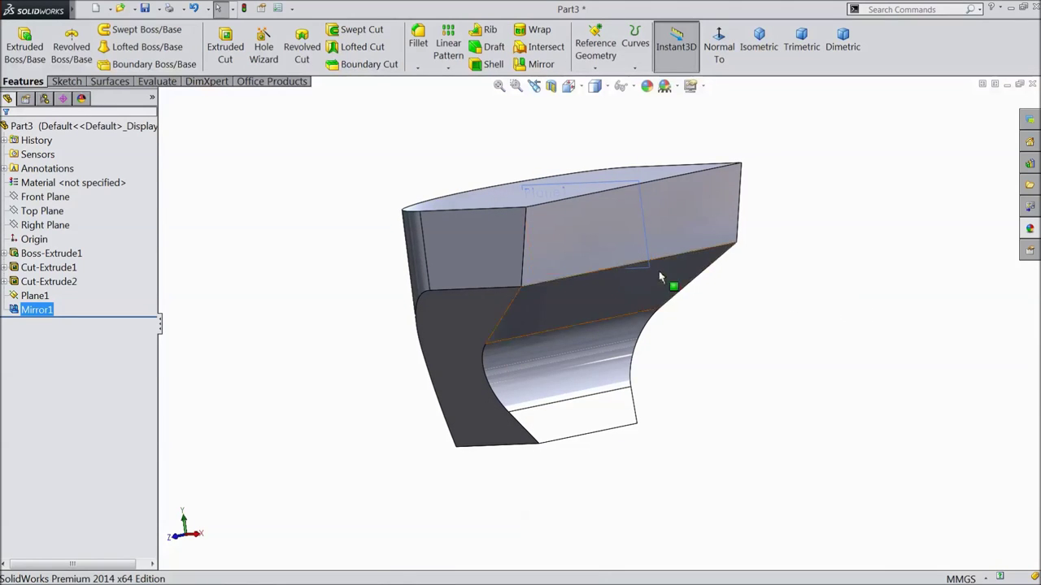
pyautogui.scroll(-3, 654, 276)
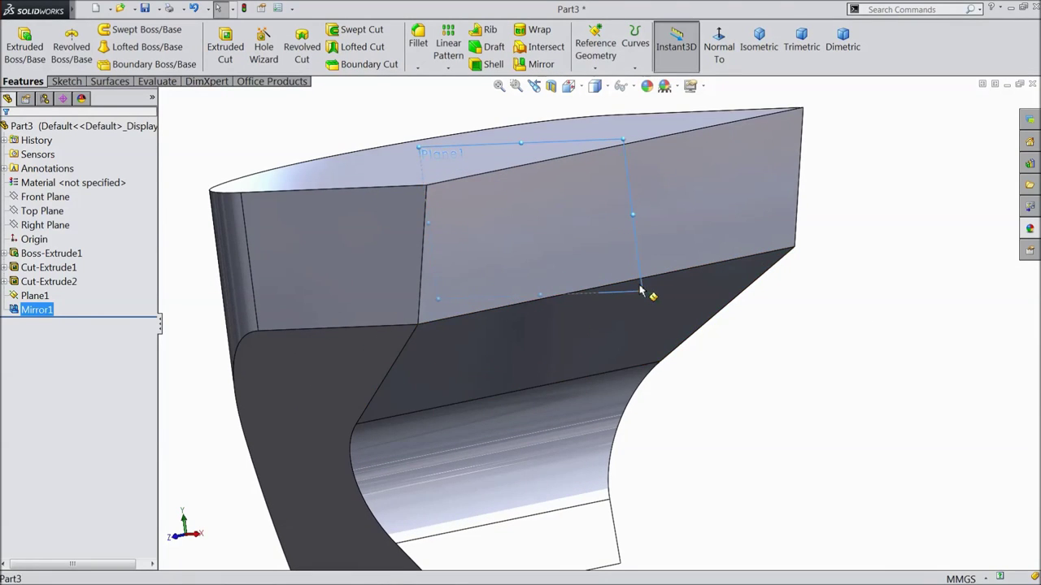
pyautogui.click(643, 290)
pyautogui.click(697, 260)
pyautogui.scroll(4, 727, 325)
pyautogui.moveTo(731, 349); pyautogui.dragTo(634, 322, button='middle')
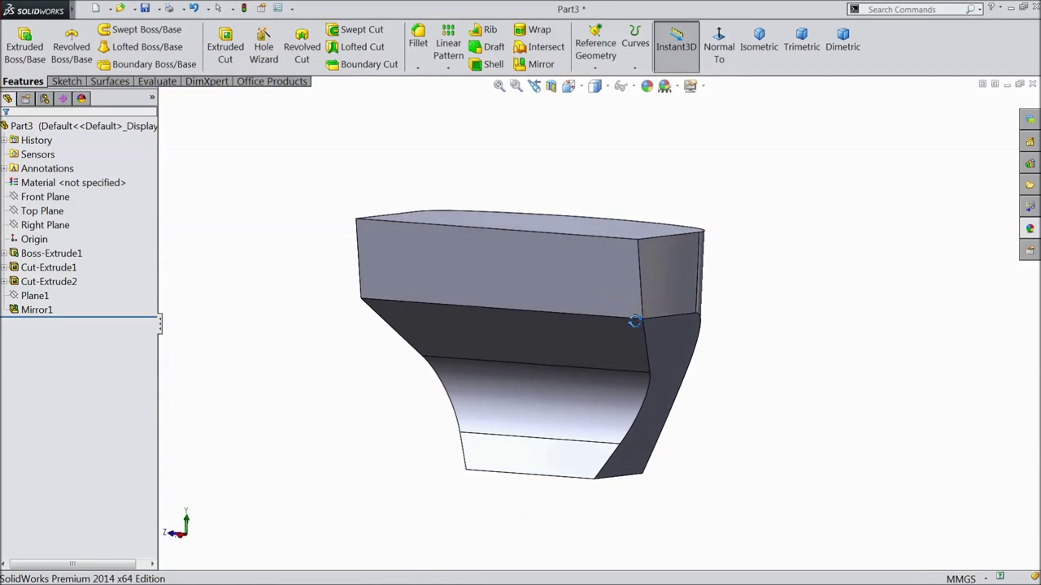
# Create a reference plane offset 100 mm from the Right Plane, with the offset direction flipped to the part's opposite side
pyautogui.click(68, 229)
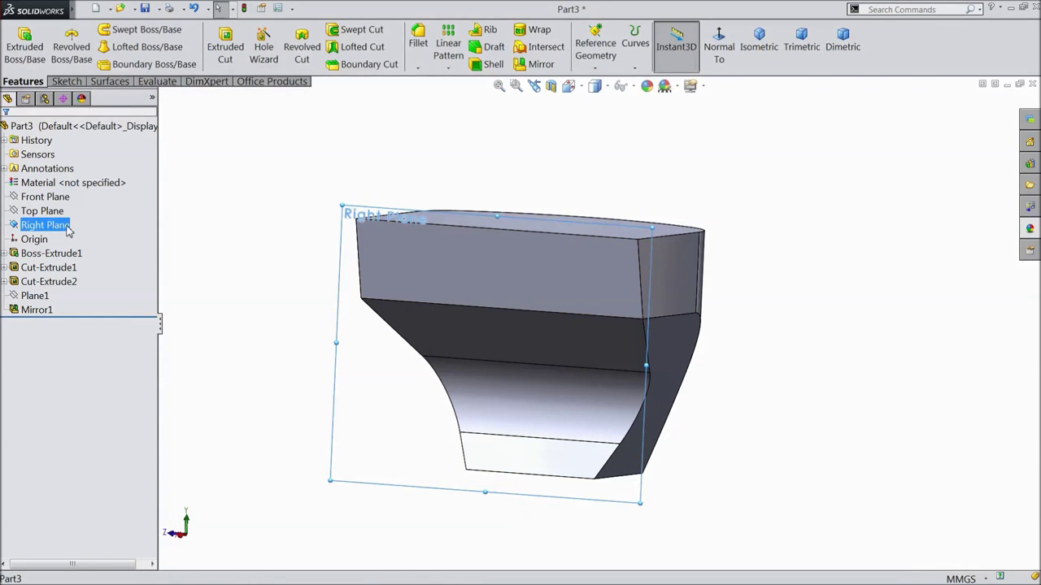
pyautogui.click(596, 67)
pyautogui.click(605, 83)
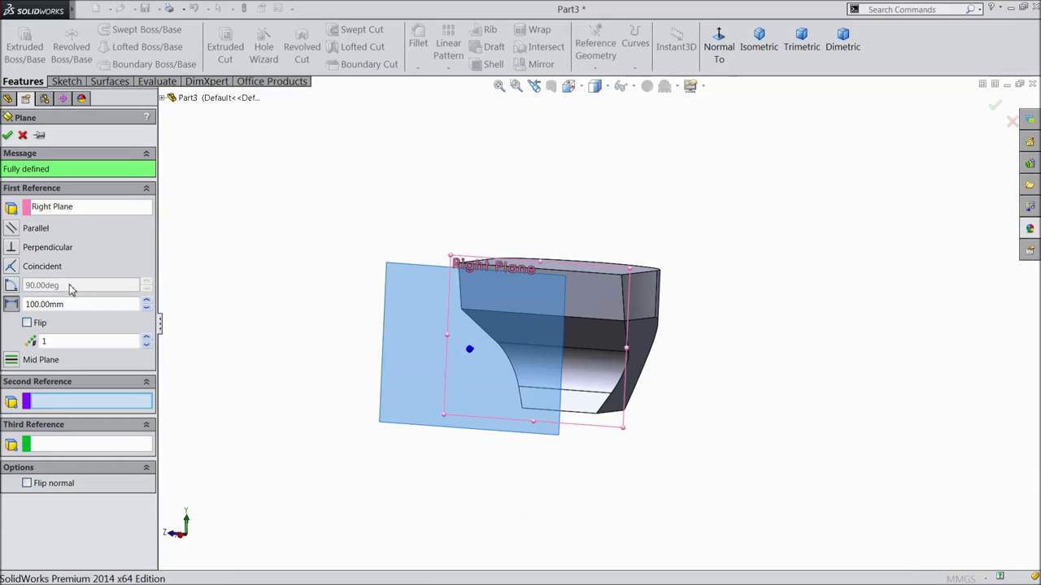
pyautogui.click(27, 323)
pyautogui.moveTo(778, 200); pyautogui.dragTo(673, 265, button='middle')
pyautogui.scroll(2, 573, 375)
pyautogui.scroll(-5, 571, 367)
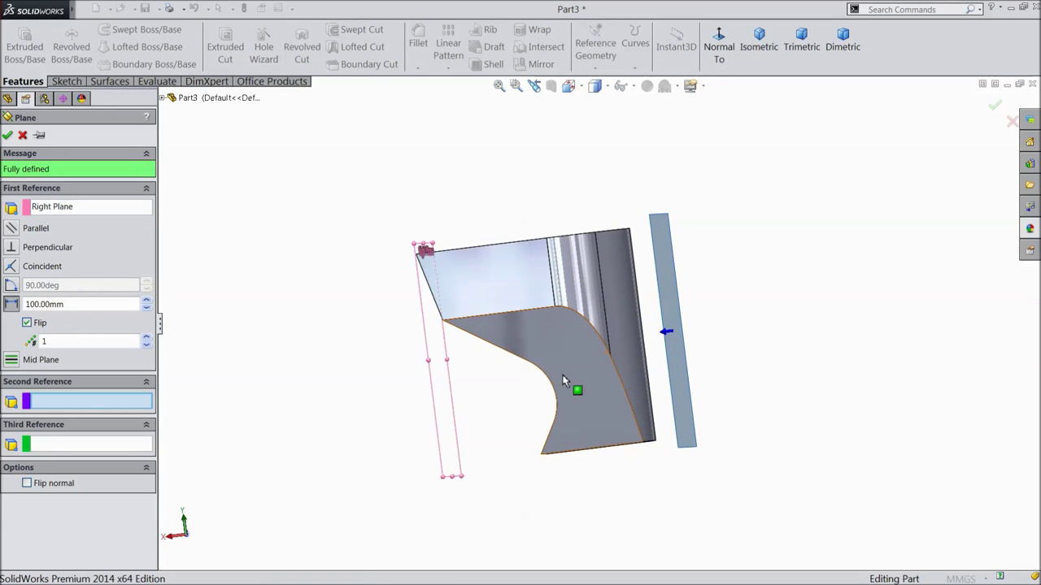
pyautogui.click(7, 135)
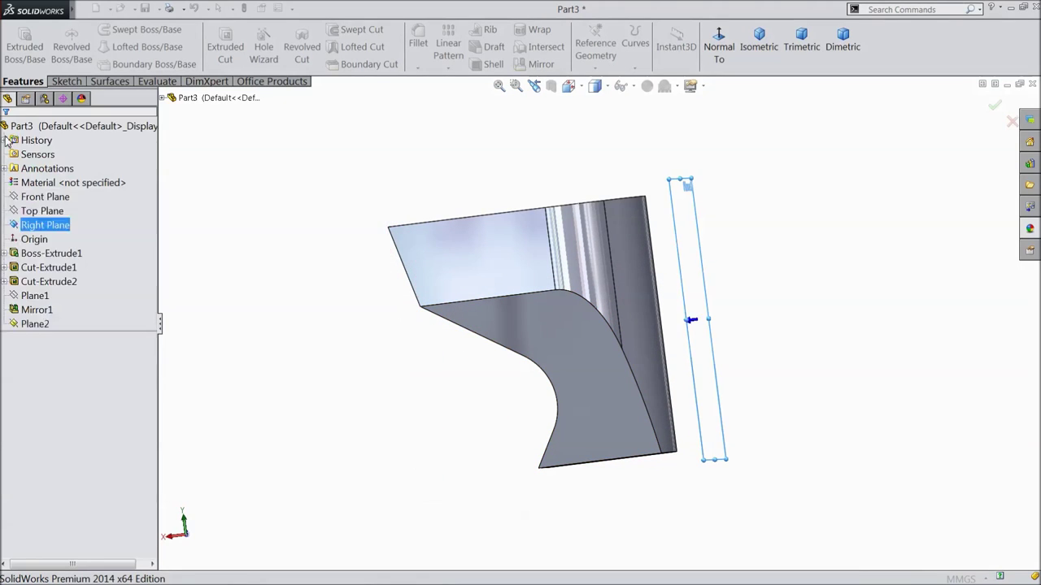
# Sketch connected lines on the new offset plane: vertical from the origin, horizontal about 16 mm, and slanting down past the part's lower edge
pyautogui.click(731, 181)
pyautogui.click(598, 51)
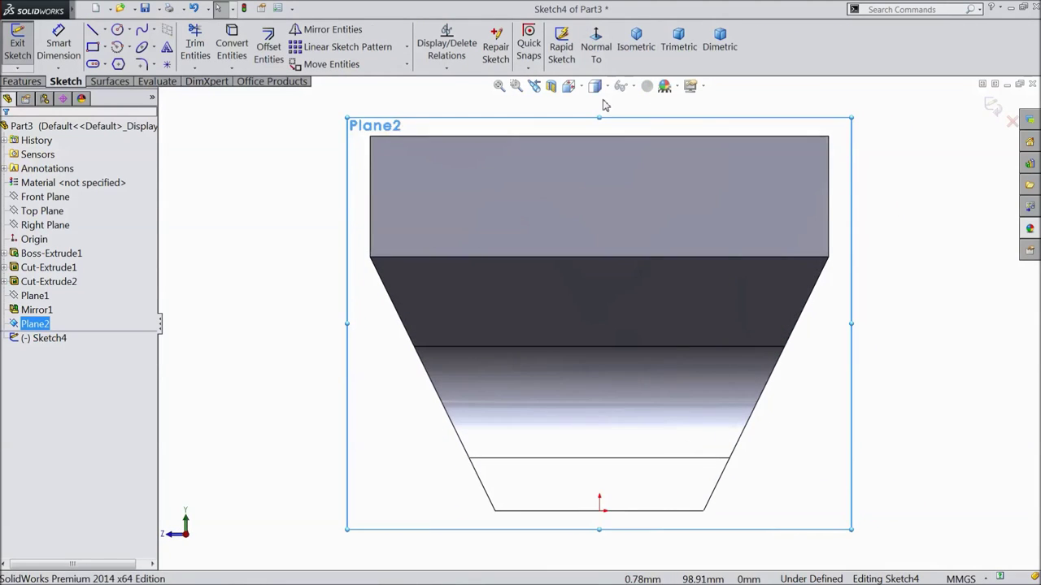
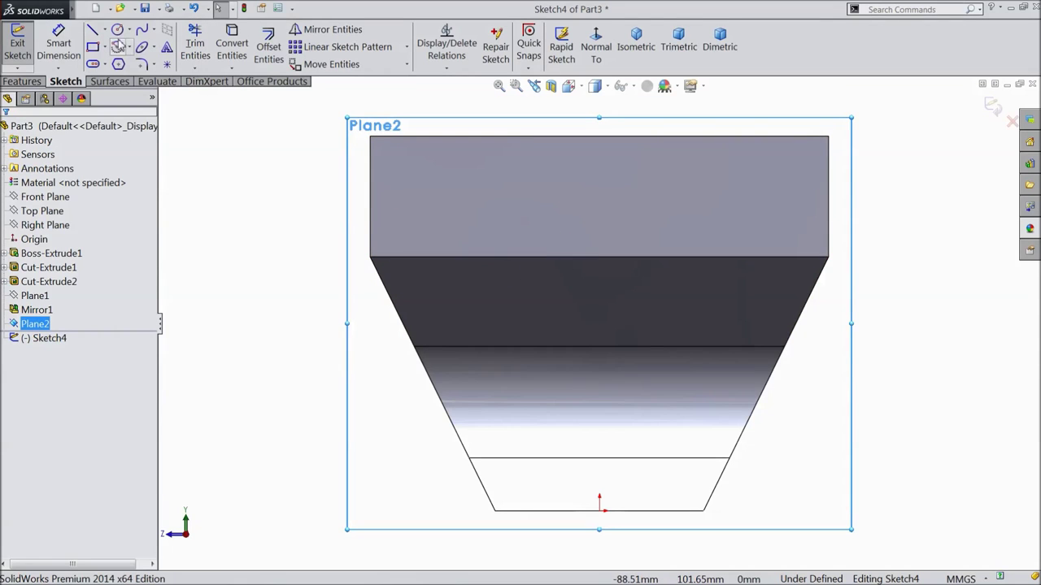
pyautogui.click(92, 33)
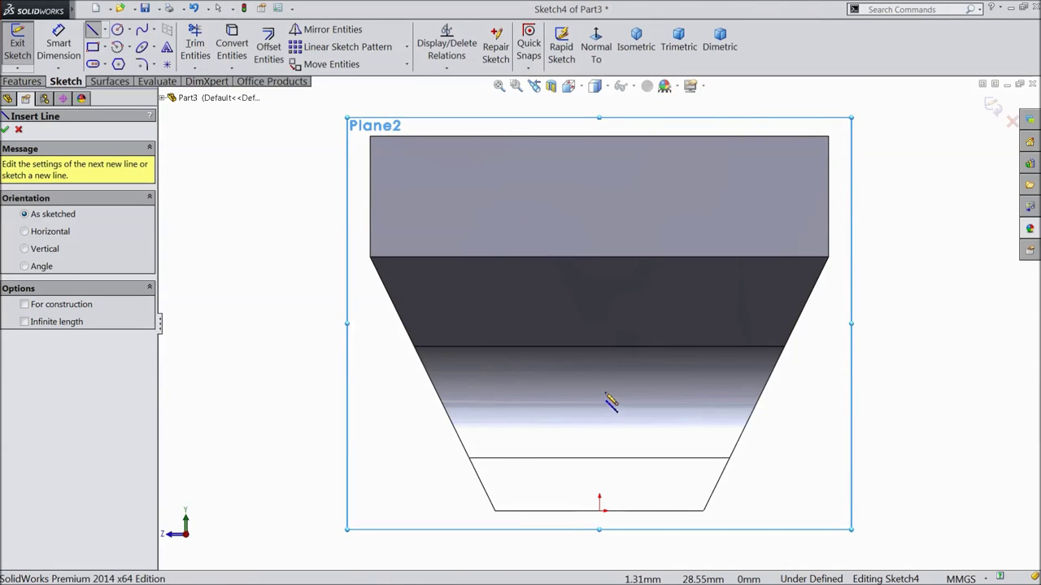
pyautogui.press('z')
pyautogui.scroll(-4, 637, 442)
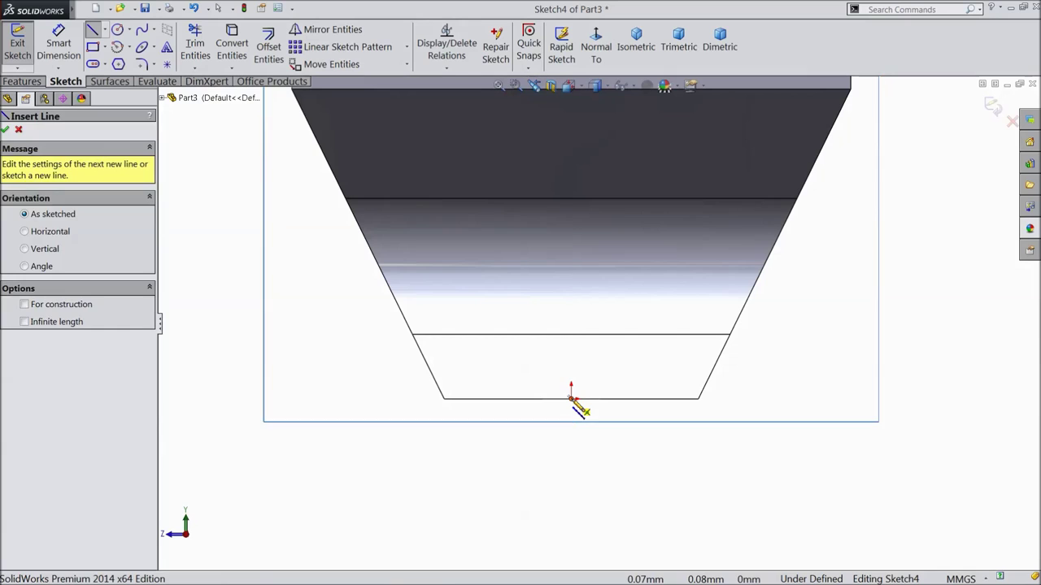
pyautogui.click(575, 398)
pyautogui.click(571, 356)
pyautogui.click(488, 356)
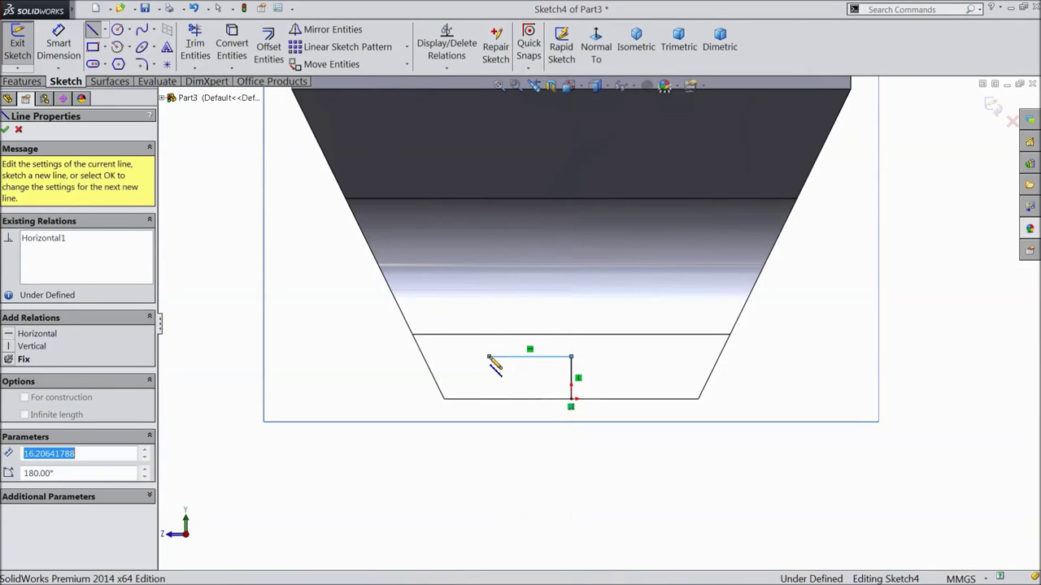
pyautogui.click(431, 473)
pyautogui.rightClick(326, 401)
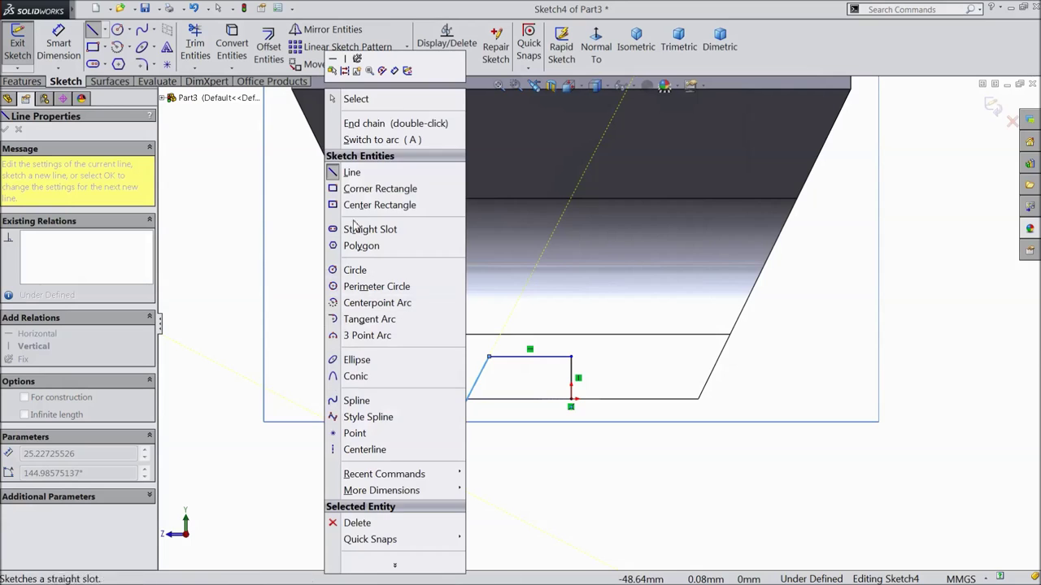
pyautogui.click(356, 100)
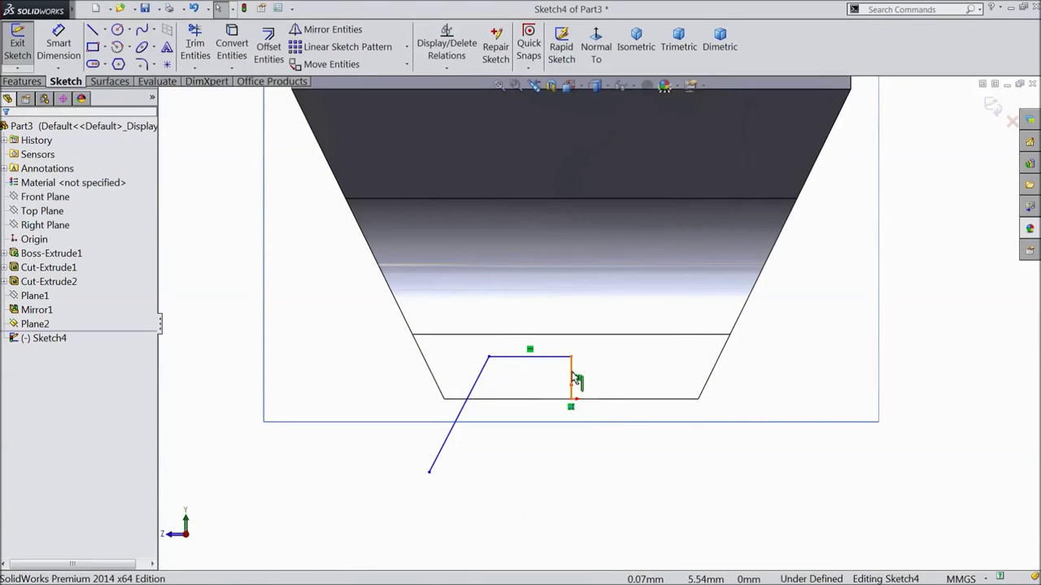
# Dimension the short vertical line to 5 mm and the horizontal line to 10 mm
pyautogui.click(58, 44)
pyautogui.scroll(-2, 588, 382)
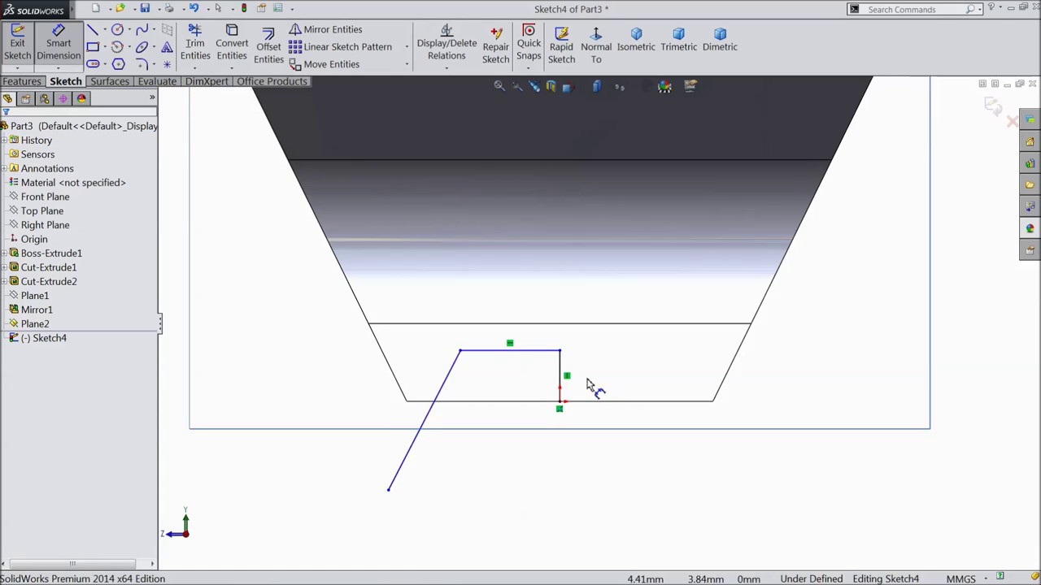
pyautogui.click(556, 367)
pyautogui.click(598, 381)
pyautogui.write('5')
pyautogui.press('Return')
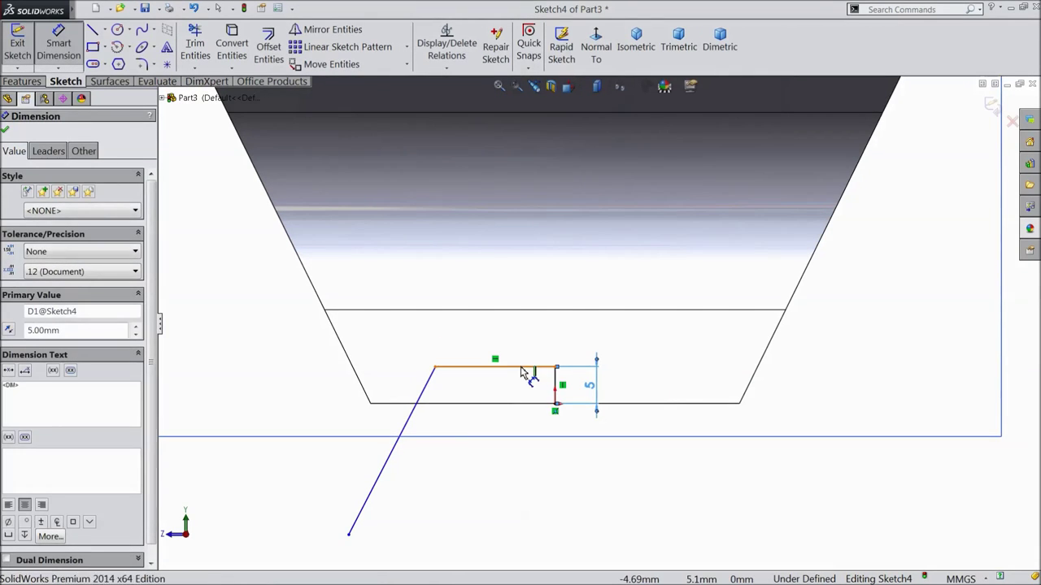
pyautogui.click(529, 368)
pyautogui.click(505, 345)
pyautogui.write('10')
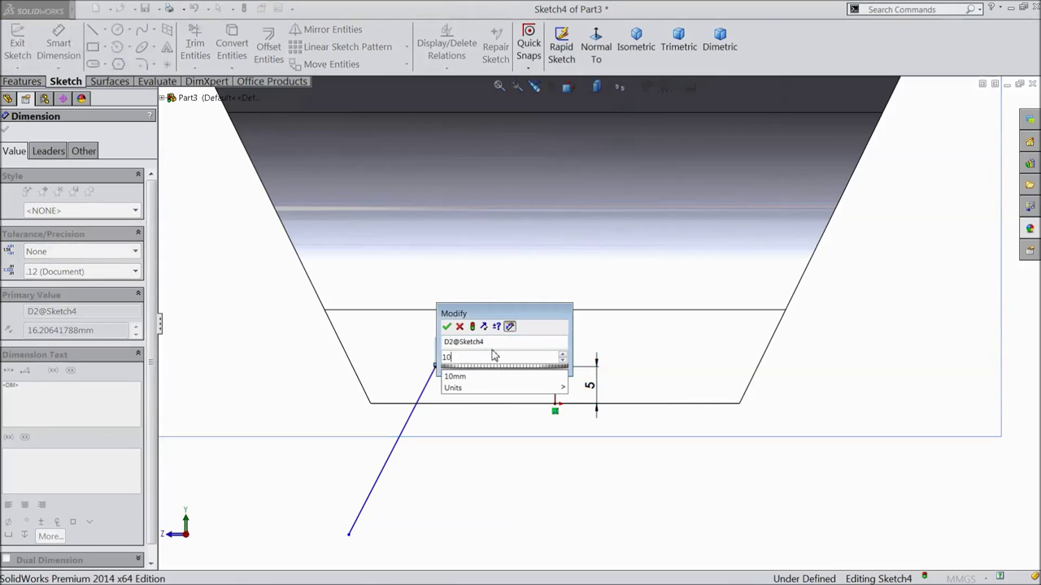
pyautogui.click(447, 327)
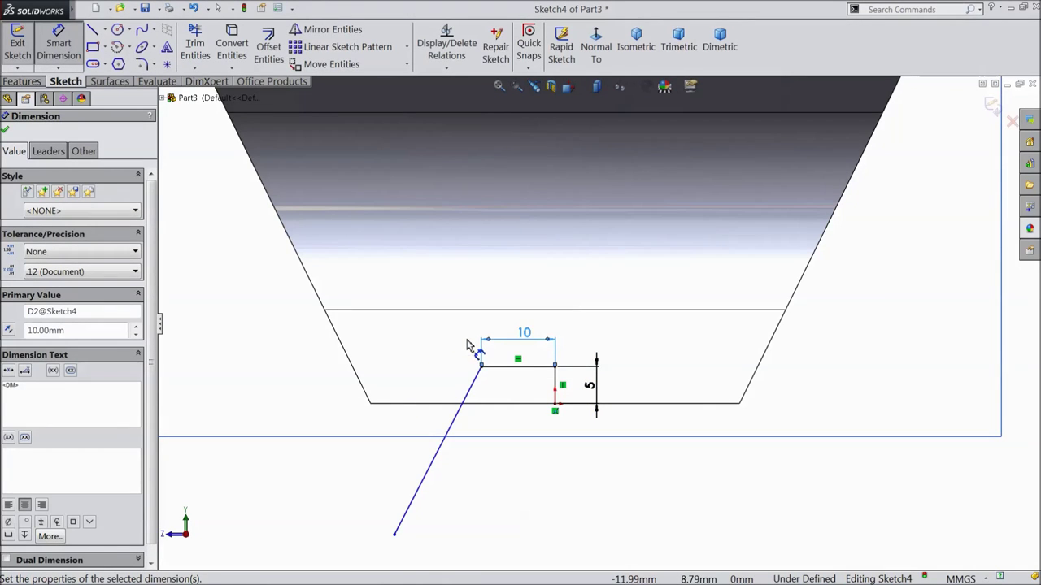
# Dimension the angle between the horizontal line and the slanted line to 135°
pyautogui.click(493, 367)
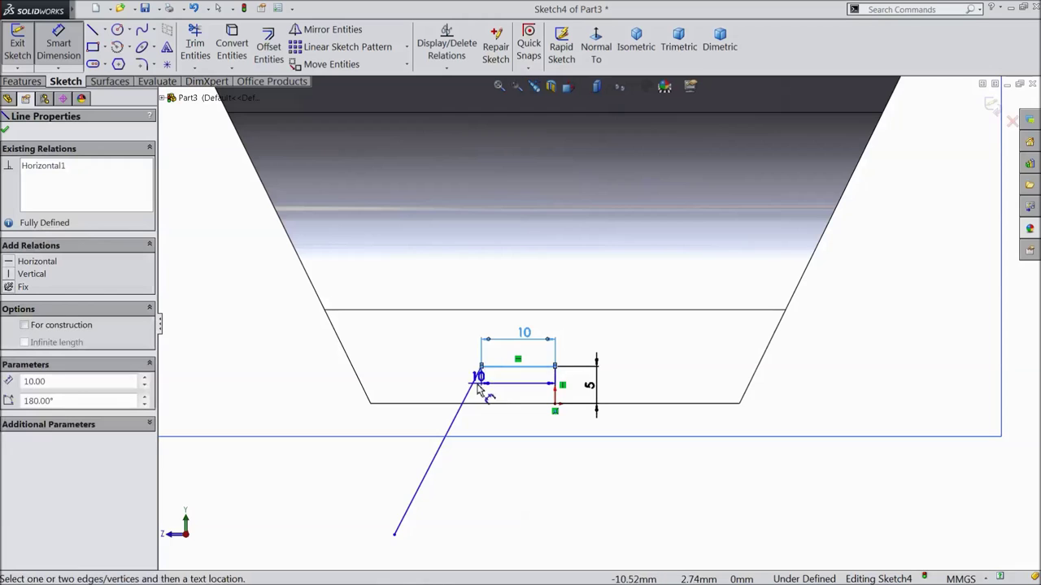
pyautogui.click(474, 388)
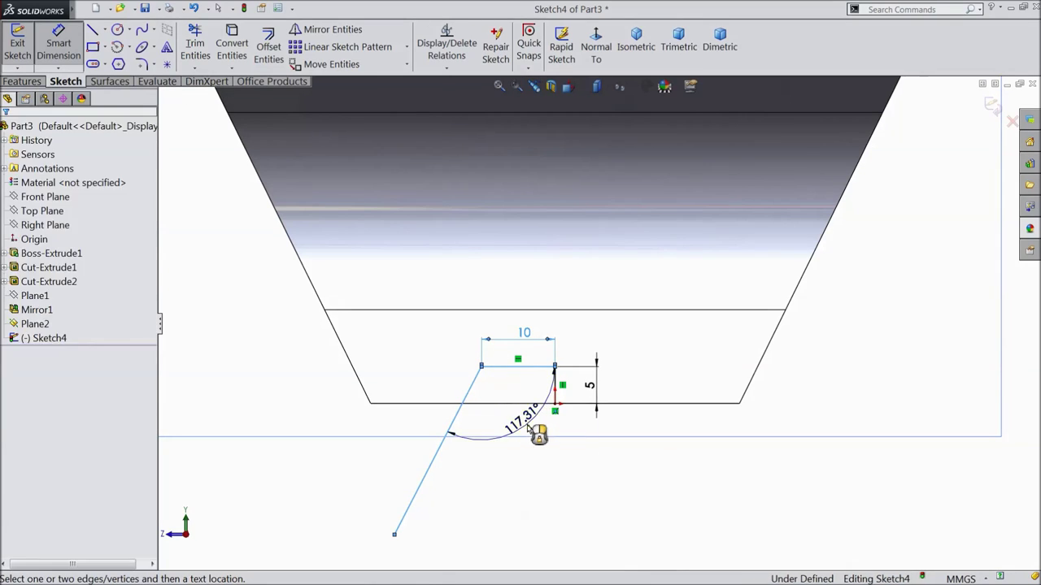
pyautogui.click(535, 431)
pyautogui.write('135')
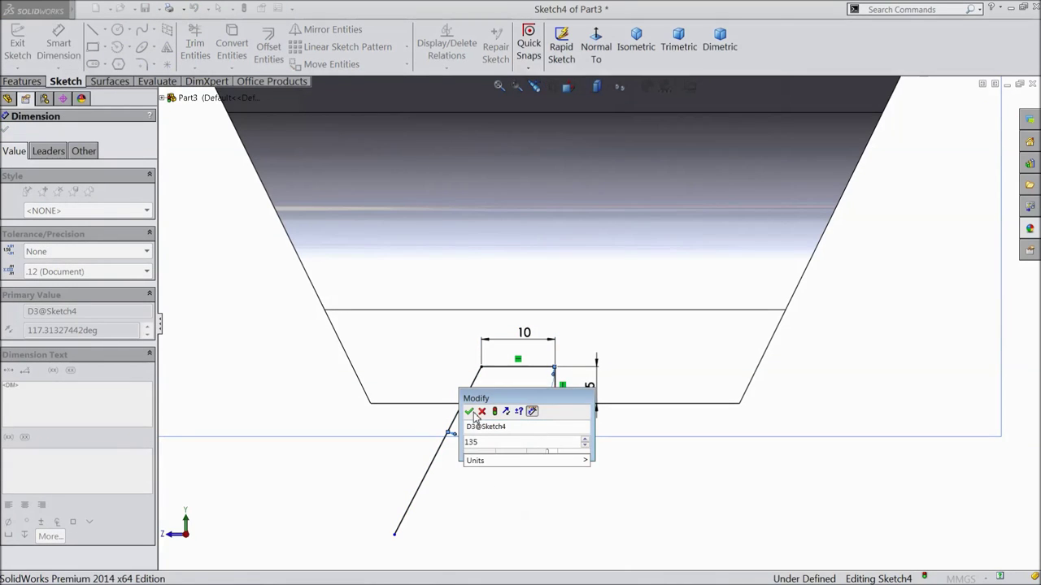
pyautogui.click(469, 412)
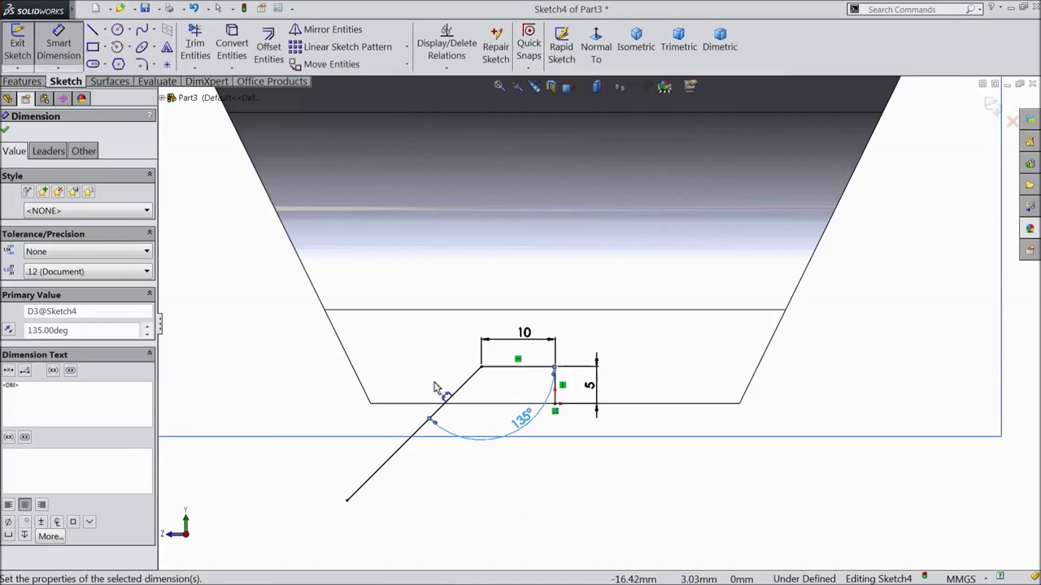
pyautogui.click(5, 131)
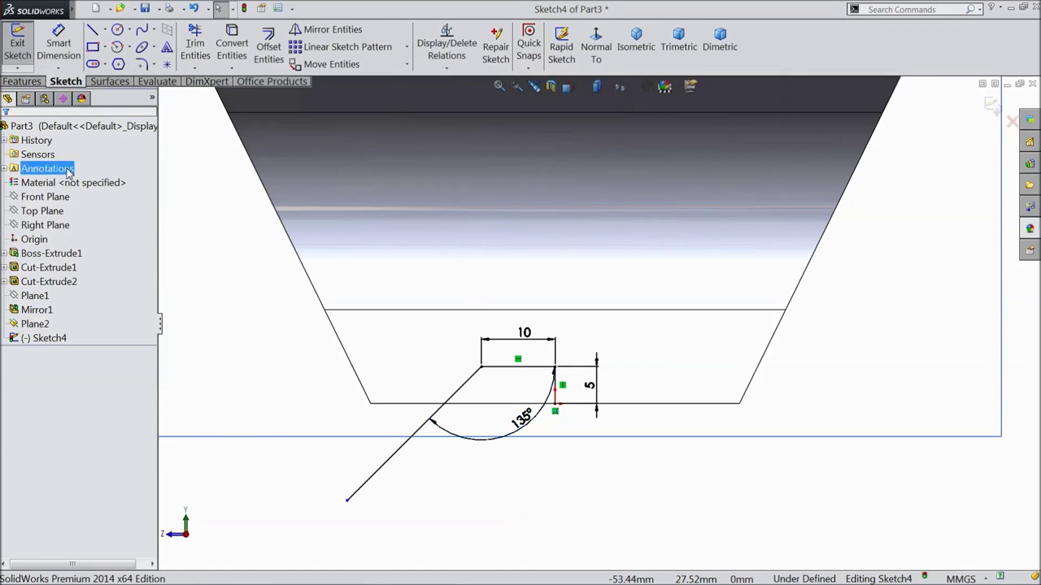
# Mirror the horizontal and slanted sketch lines about the vertical line through the origin
pyautogui.click(558, 390)
pyautogui.press('Escape')
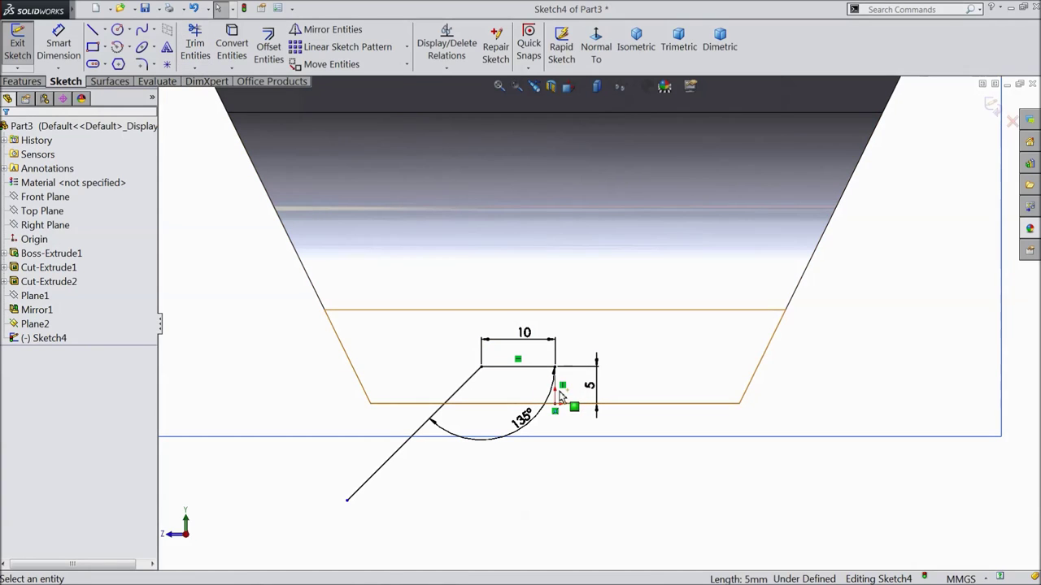
pyautogui.click(325, 30)
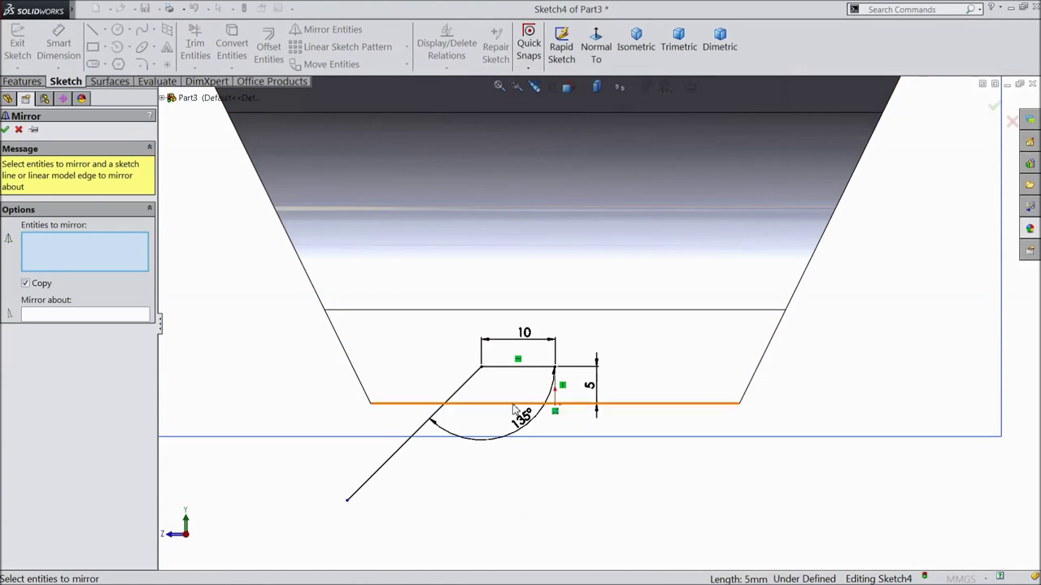
pyautogui.click(532, 368)
pyautogui.click(463, 388)
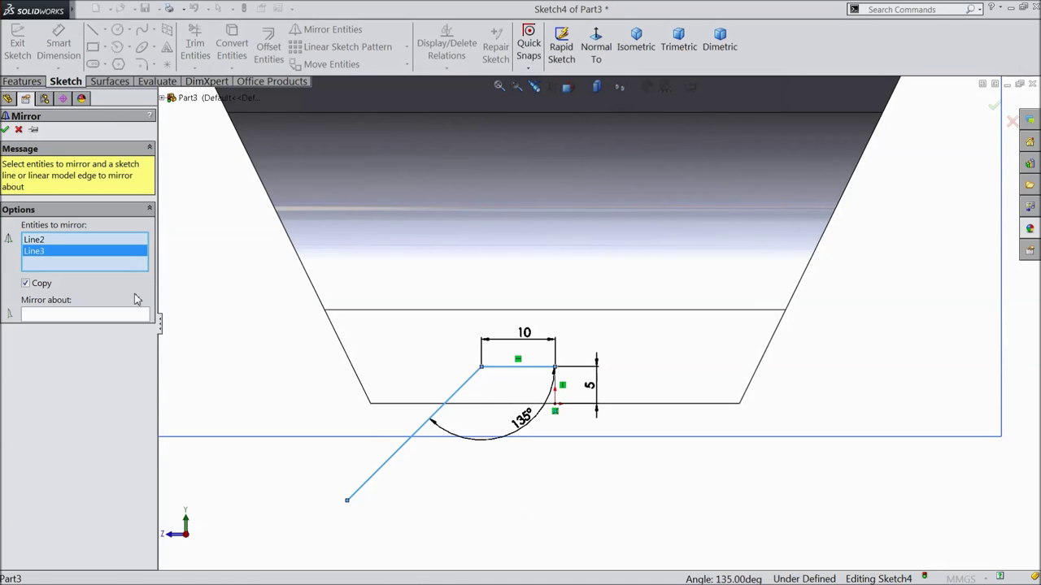
pyautogui.click(118, 315)
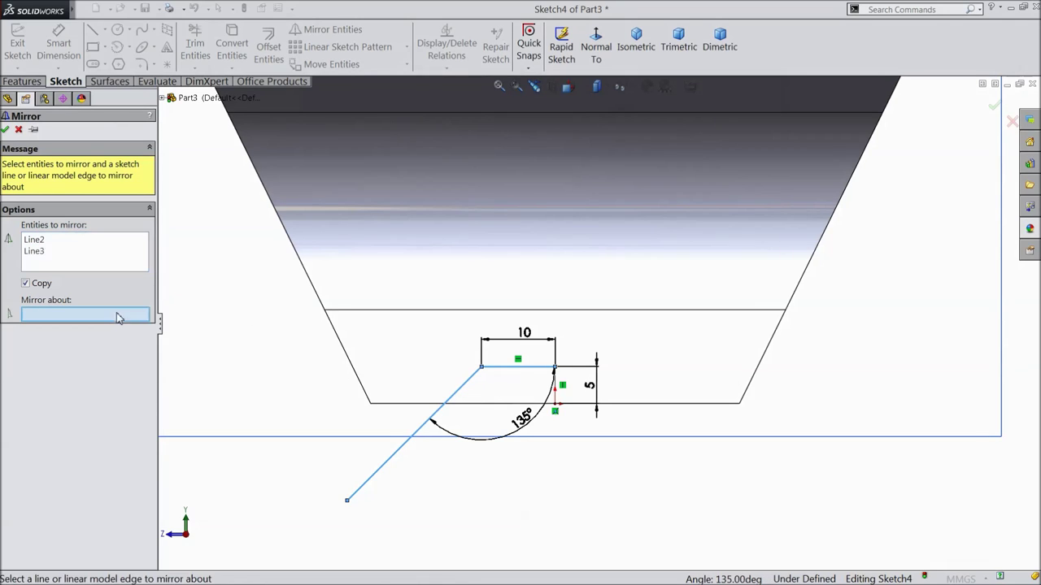
pyautogui.click(556, 395)
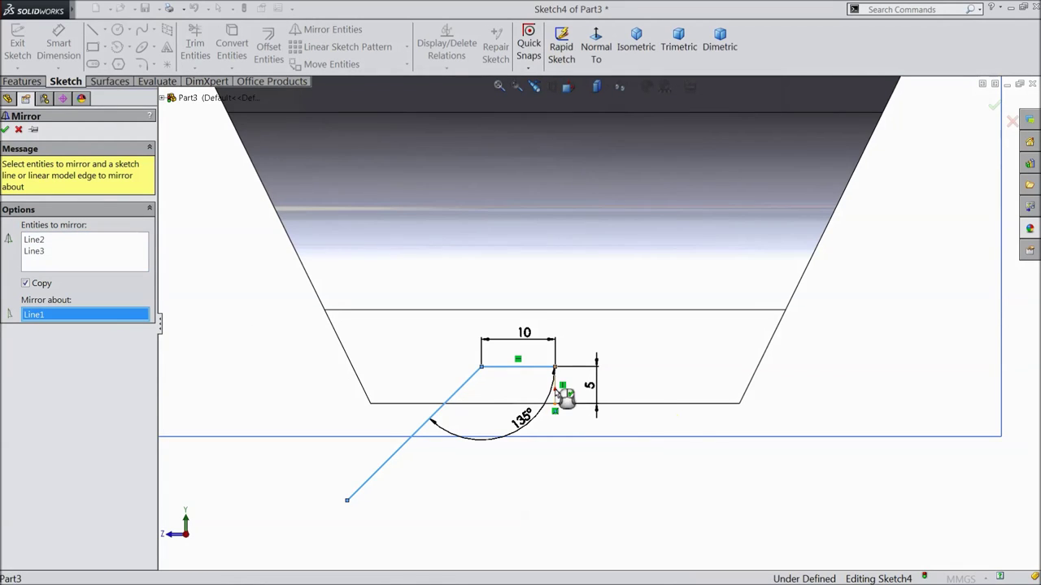
pyautogui.click(6, 130)
# Close the trapezoidal profile with a horizontal line about 56 mm long between the lower ends of the slanted lines
pyautogui.click(92, 30)
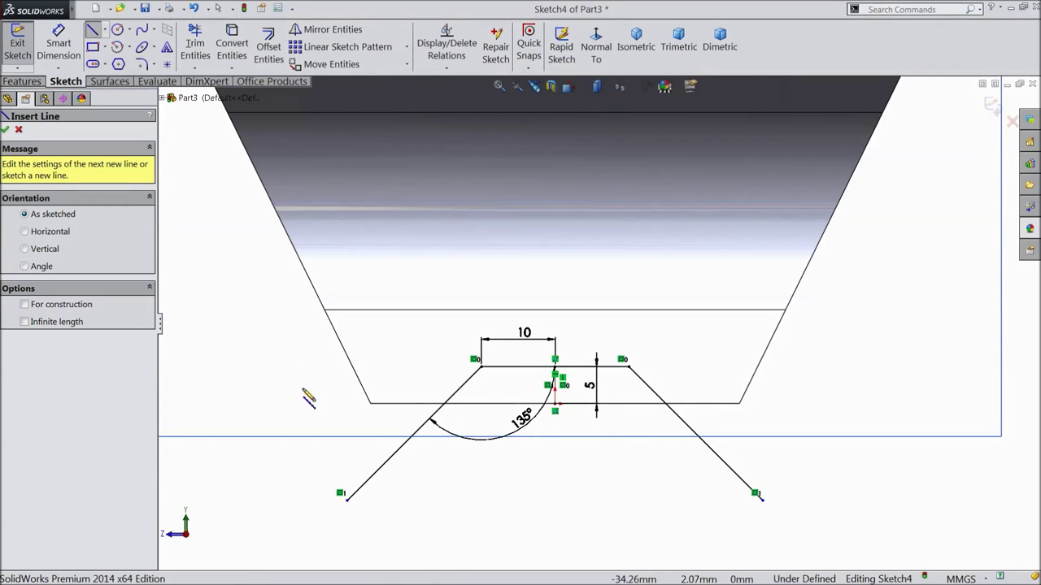
pyautogui.click(347, 501)
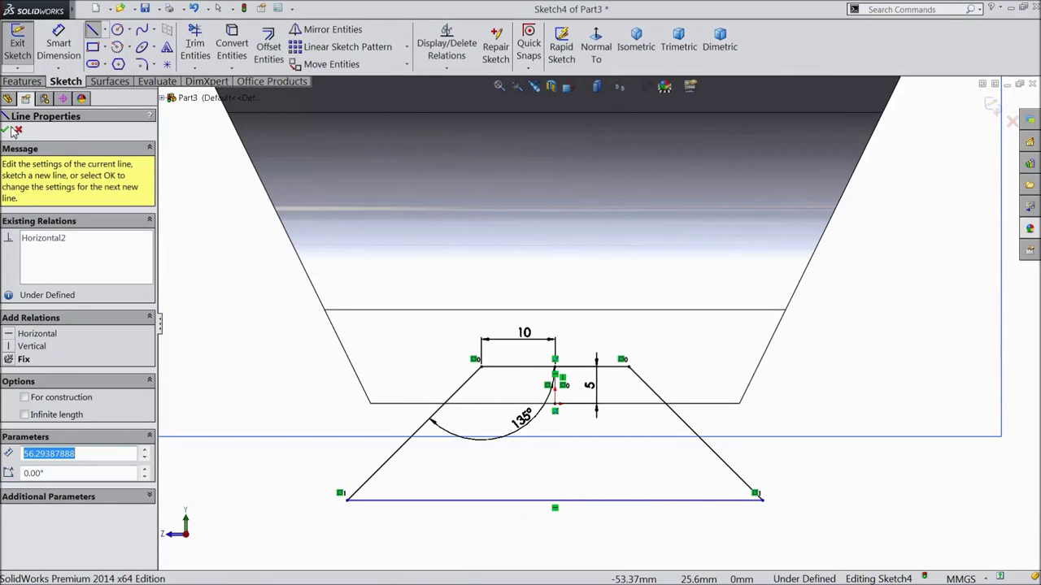
pyautogui.press('Escape')
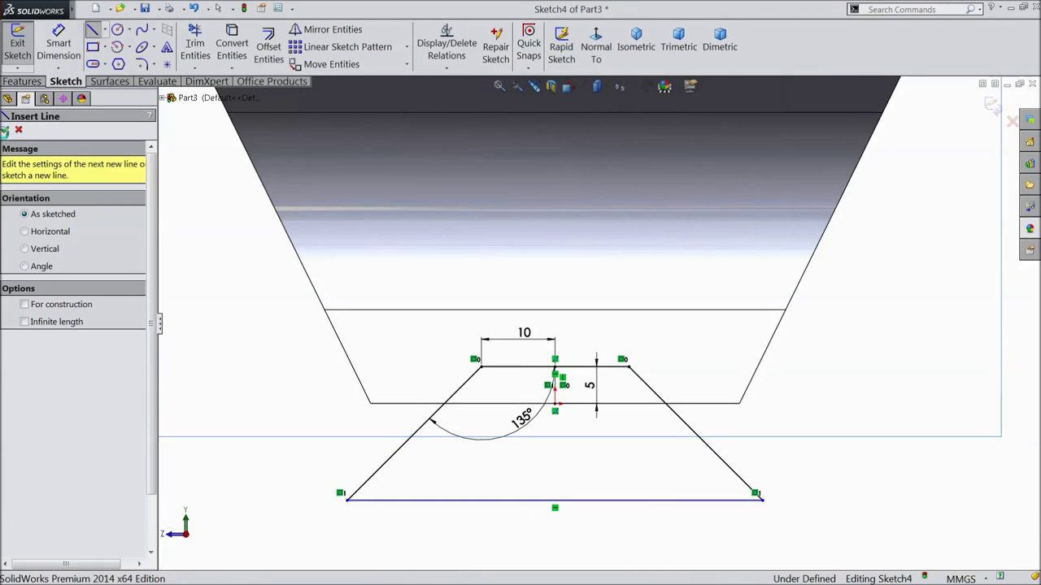
pyautogui.click(5, 130)
# Try to cut-extrude the trapezoidal sketch with the Through All end condition in the default direction
pyautogui.click(23, 81)
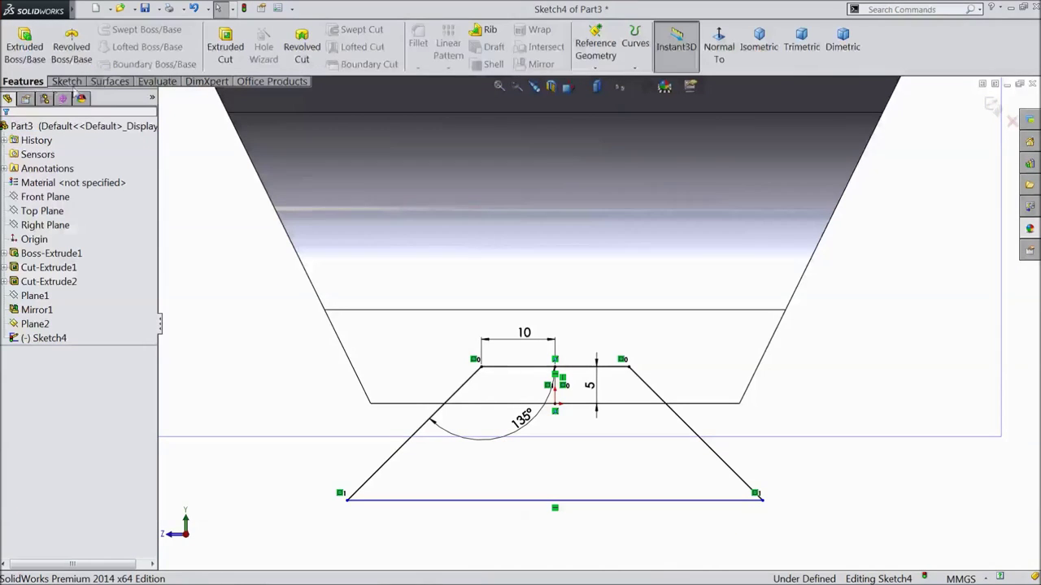
pyautogui.click(224, 54)
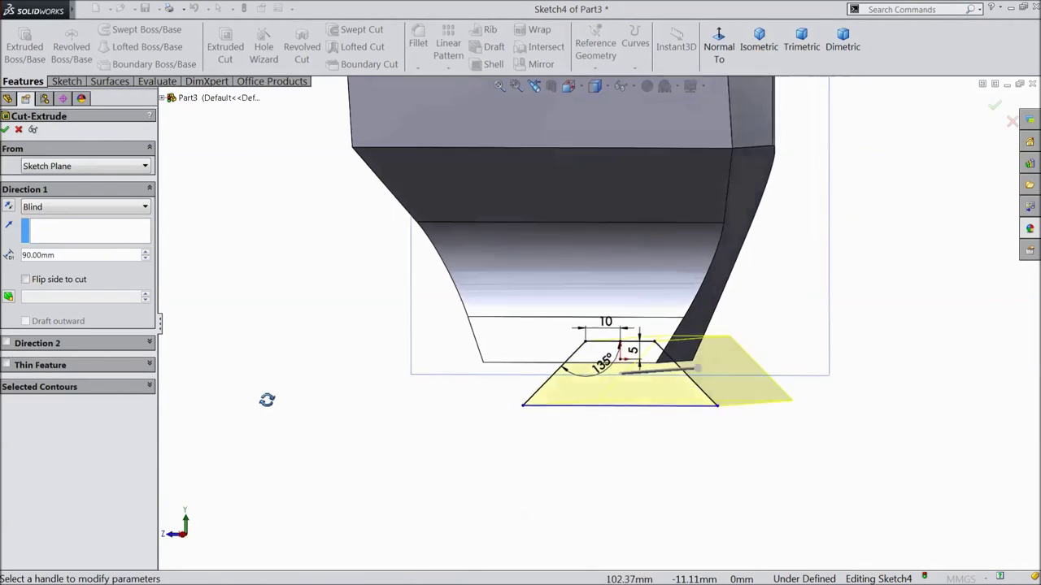
pyautogui.click(43, 209)
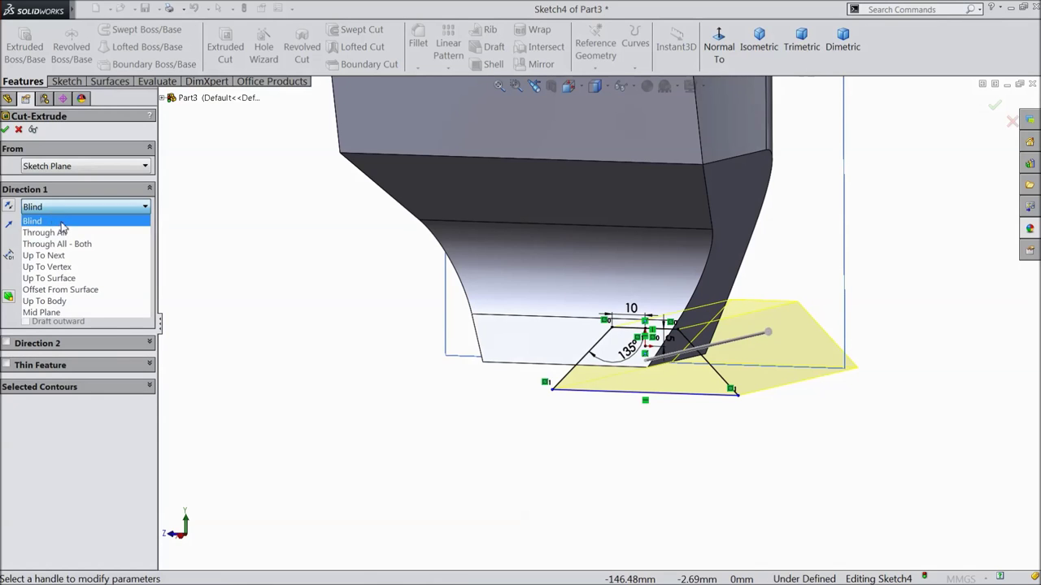
pyautogui.click(60, 231)
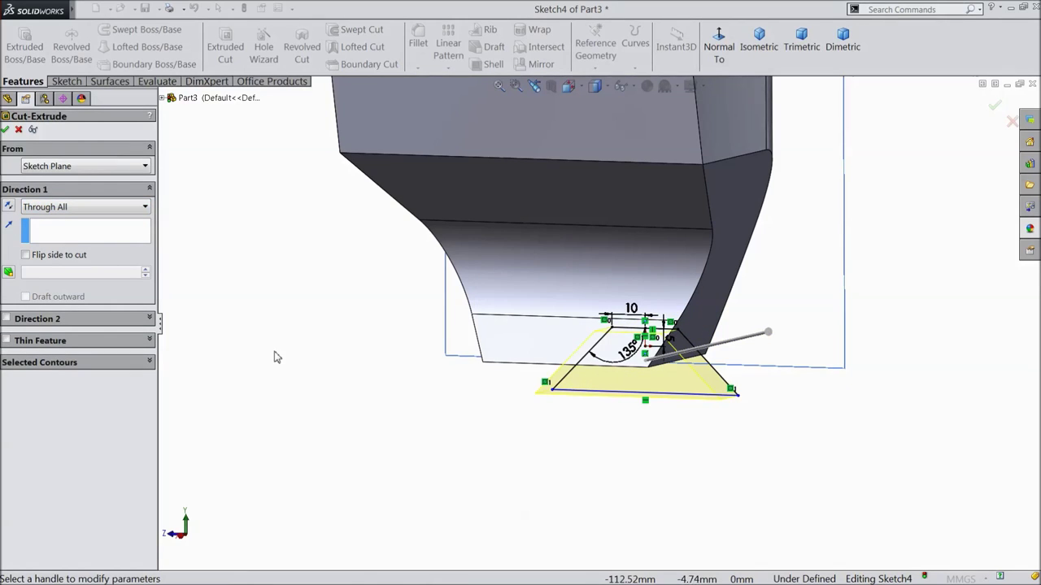
pyautogui.click(5, 130)
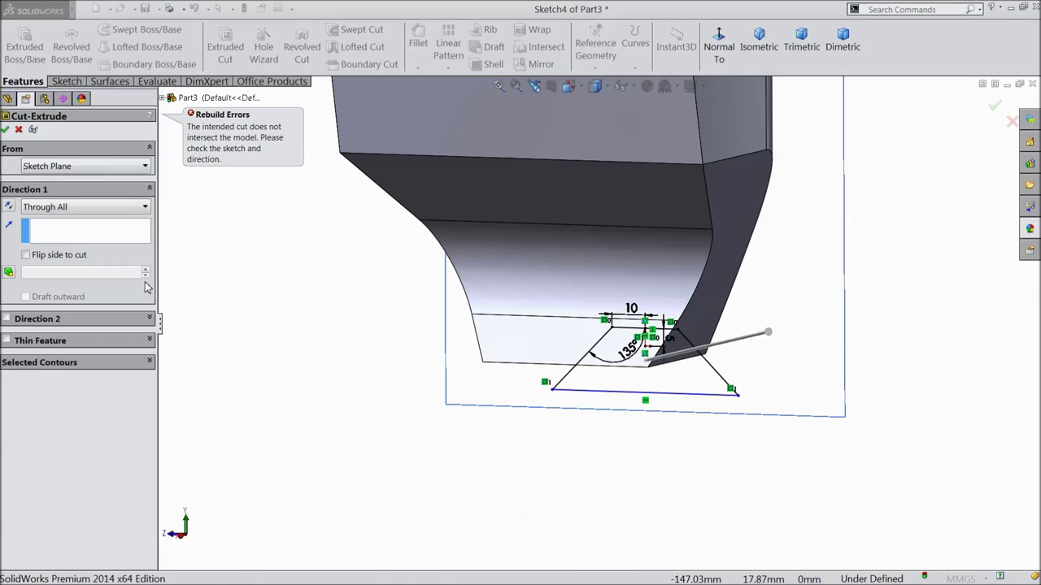
# Reverse the cut direction towards the body and complete the Through All trapezoidal cut along the base
pyautogui.click(100, 360)
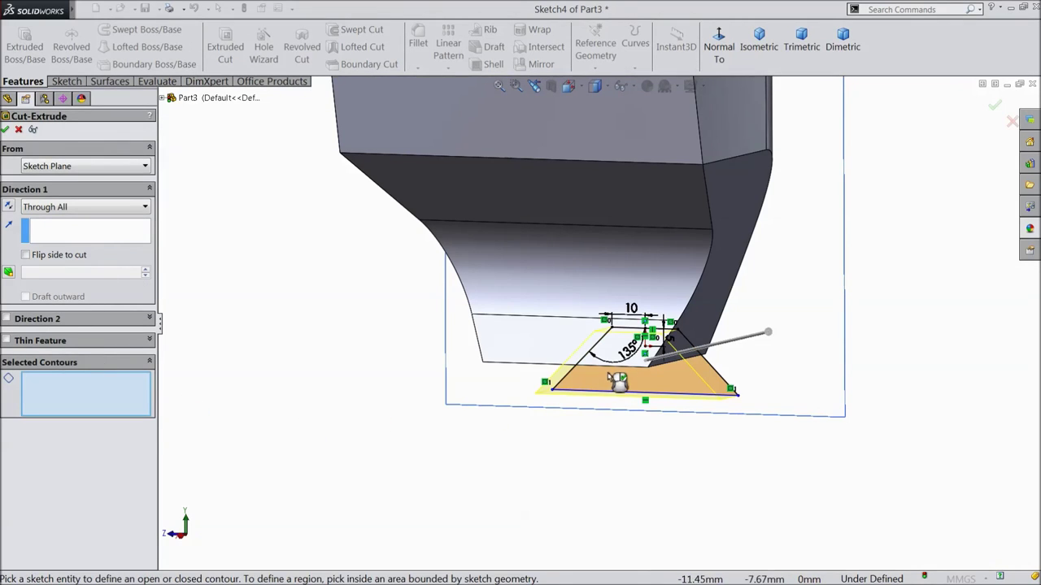
pyautogui.moveTo(363, 439)
pyautogui.mouseDown(button='middle')
pyautogui.moveTo(390, 395)
pyautogui.moveTo(309, 414)
pyautogui.moveTo(260, 408)
pyautogui.moveTo(263, 425)
pyautogui.moveTo(253, 420)
pyautogui.mouseUp(button='middle')
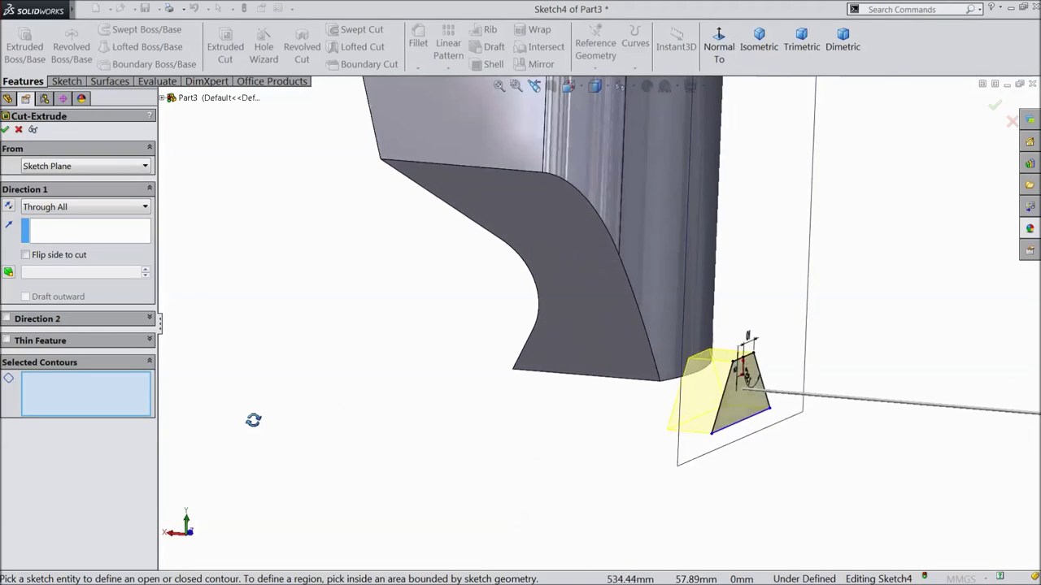
pyautogui.click(9, 207)
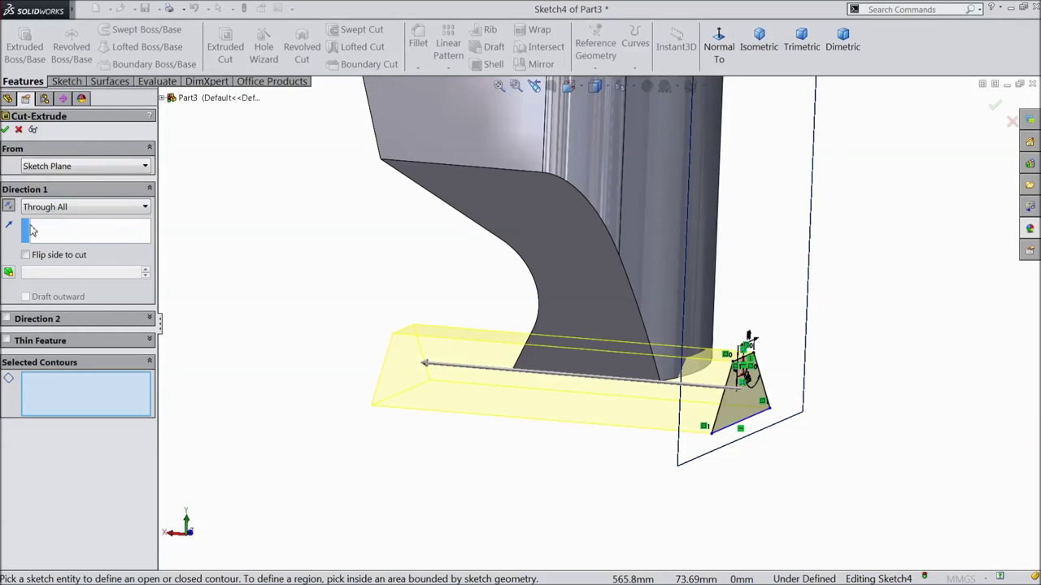
pyautogui.click(6, 130)
pyautogui.moveTo(292, 328); pyautogui.dragTo(344, 378, button='middle')
pyautogui.click(293, 365)
pyautogui.scroll(2, 307, 386)
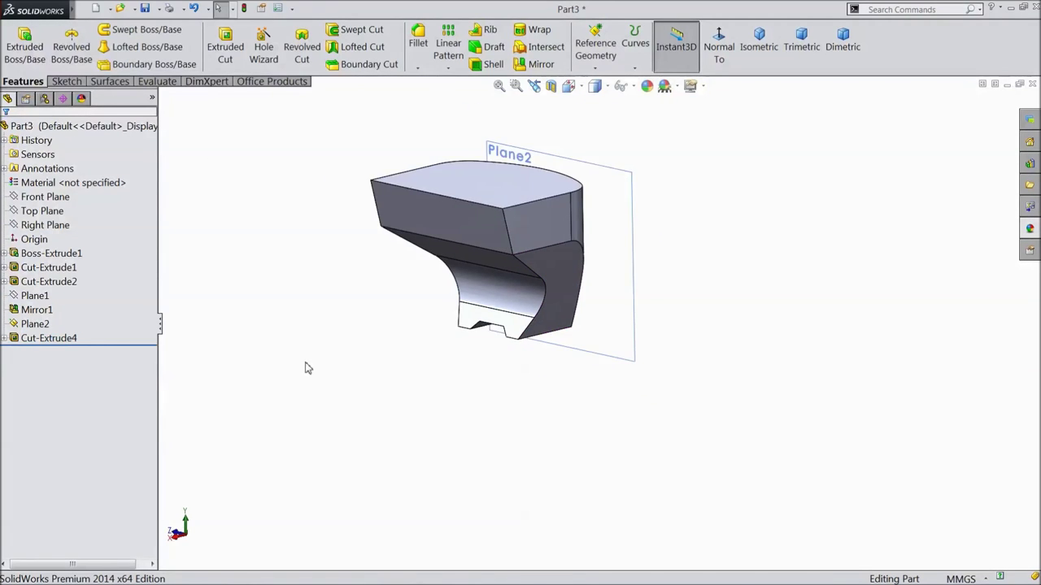
pyautogui.scroll(-3, 335, 248)
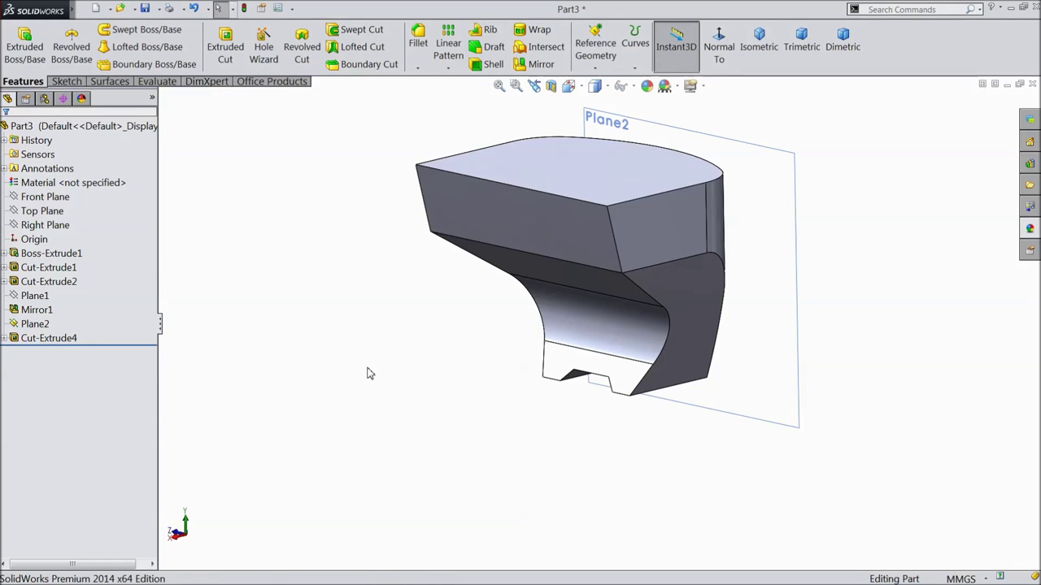
# Shell the part to a 2 mm wall, removing the upper front, sloped, curved and notched lower front faces
pyautogui.click(488, 64)
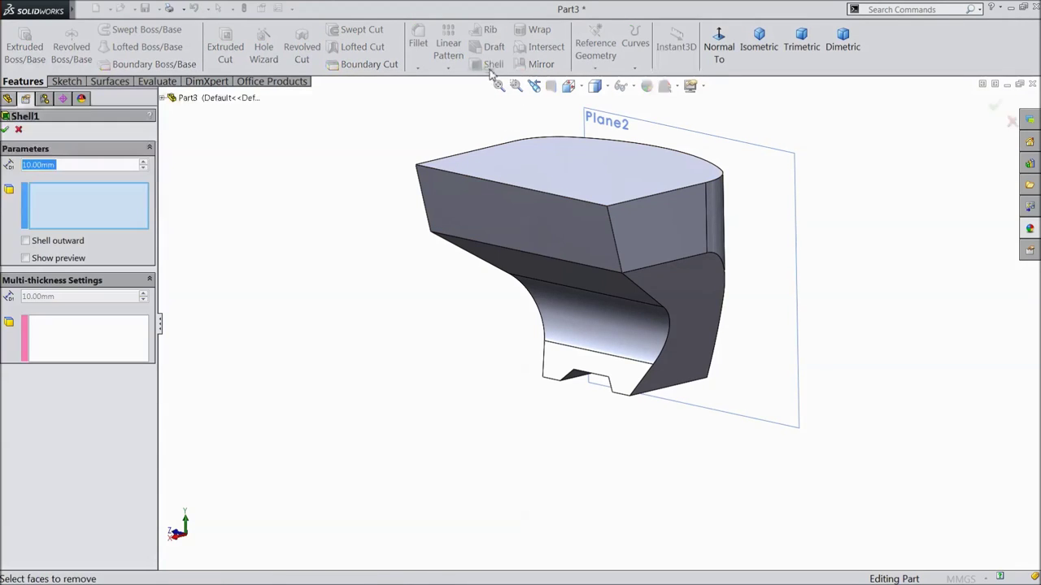
pyautogui.click(530, 235)
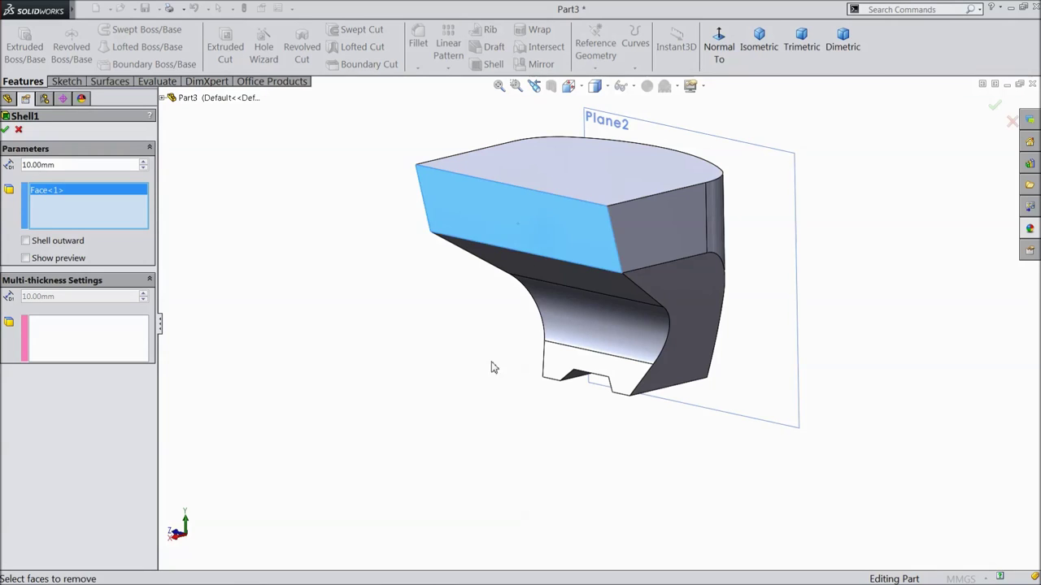
pyautogui.moveTo(499, 349); pyautogui.dragTo(456, 346, button='middle')
pyautogui.click(569, 276)
pyautogui.click(585, 337)
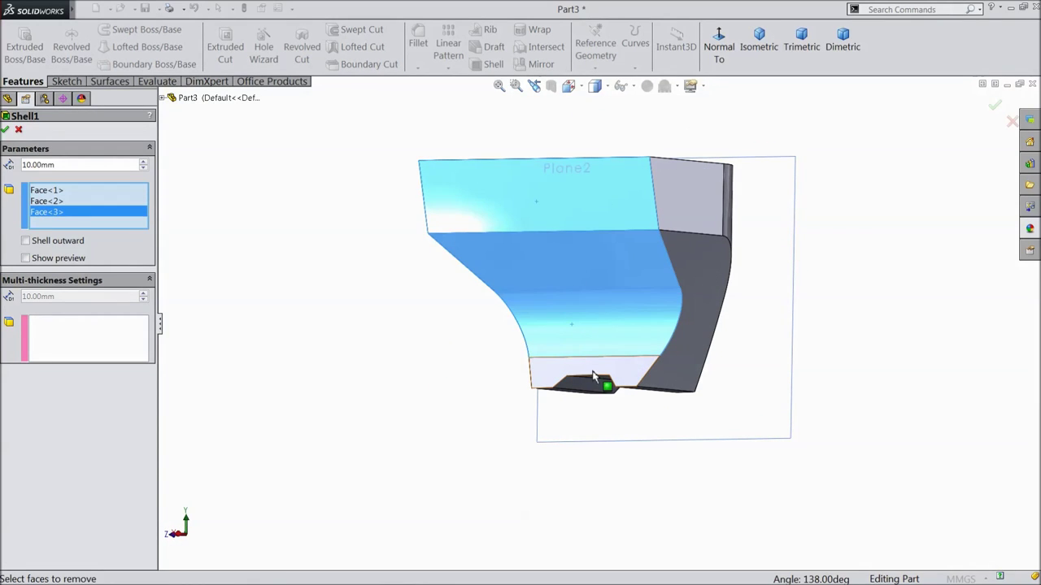
pyautogui.click(594, 376)
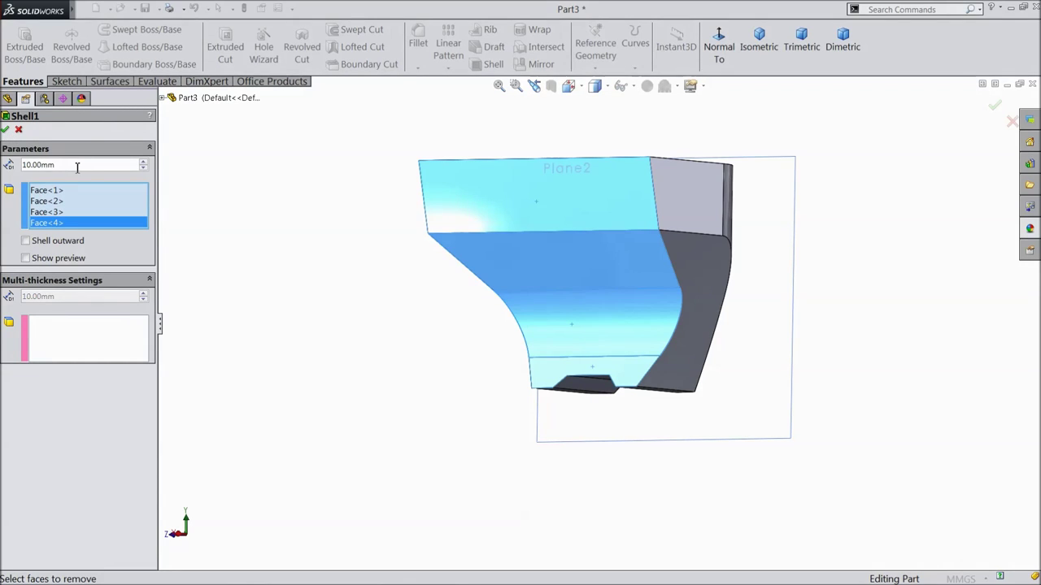
pyautogui.write('2')
pyautogui.press('Return')
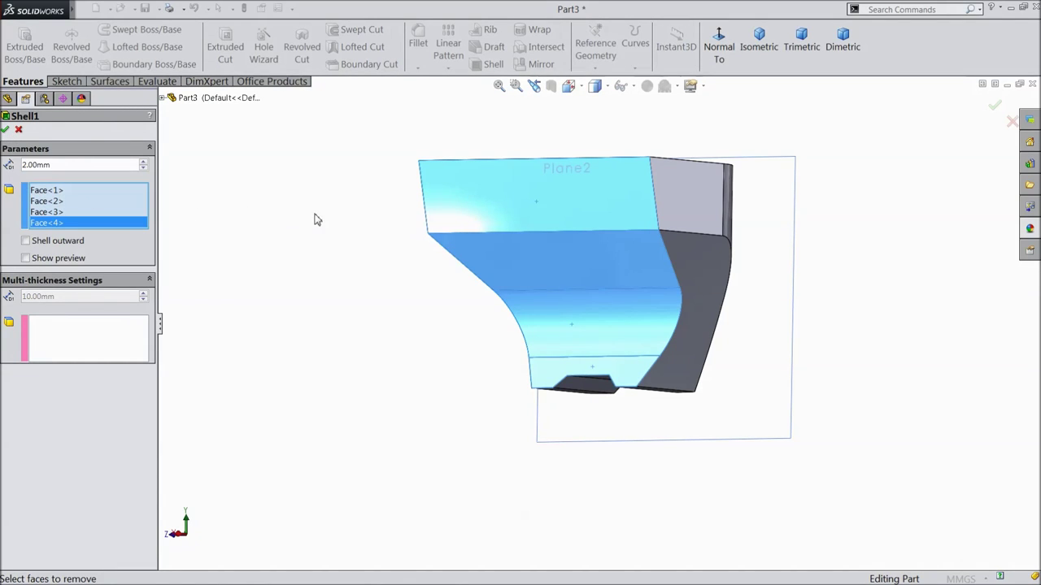
pyautogui.click(6, 130)
pyautogui.moveTo(304, 290); pyautogui.dragTo(300, 350, button='middle')
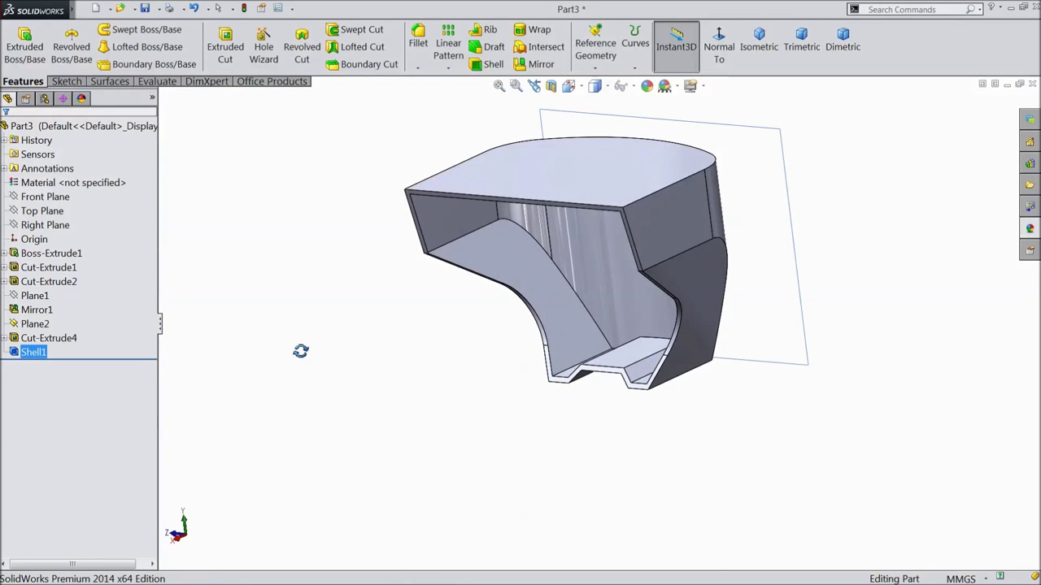
pyautogui.press('Escape')
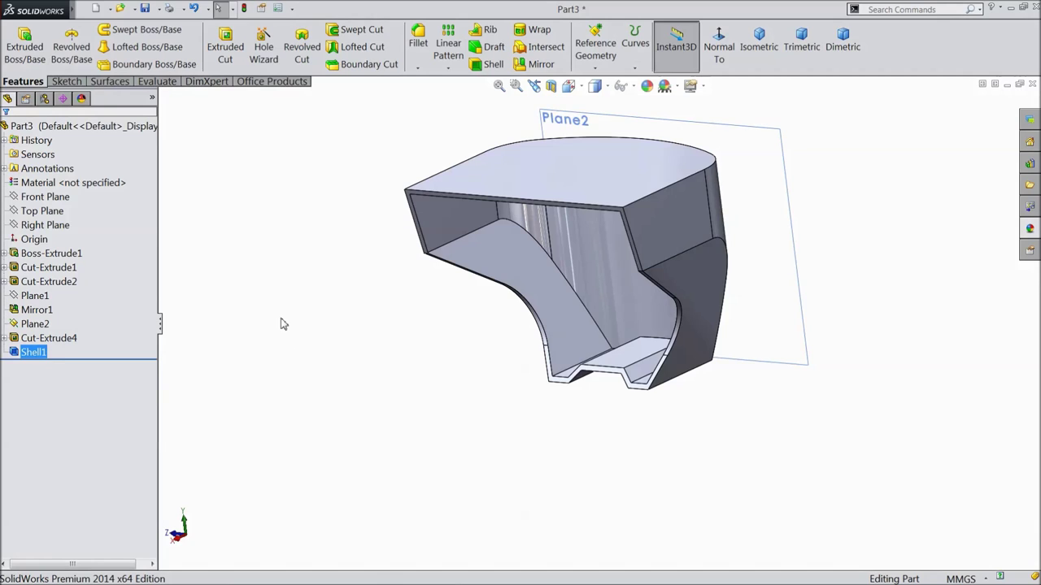
# Edit the shell feature to also remove the part's flat top face
pyautogui.click(34, 352)
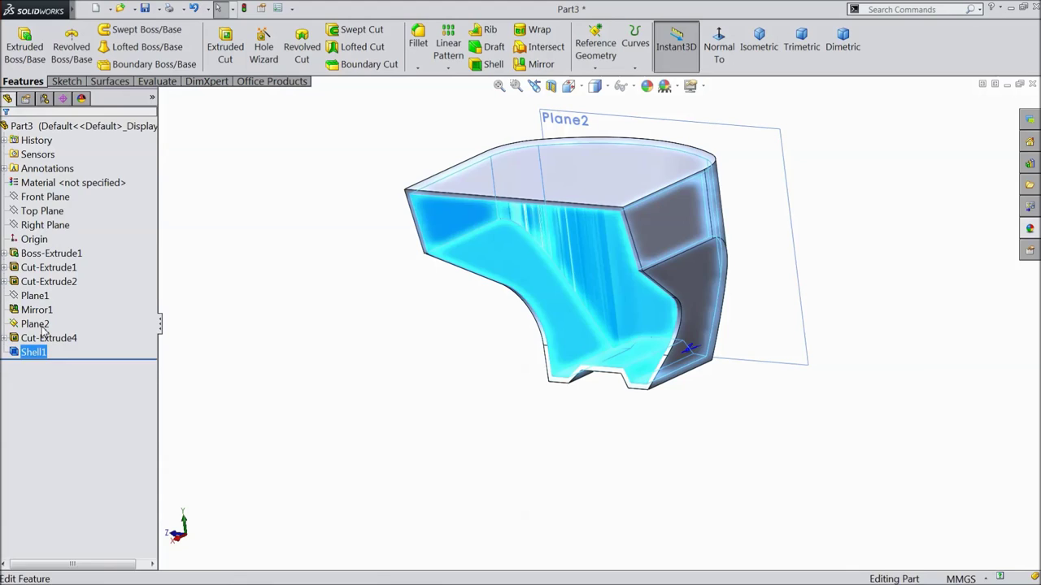
pyautogui.click(45, 329)
pyautogui.click(527, 193)
pyautogui.moveTo(301, 288); pyautogui.dragTo(374, 277, button='middle')
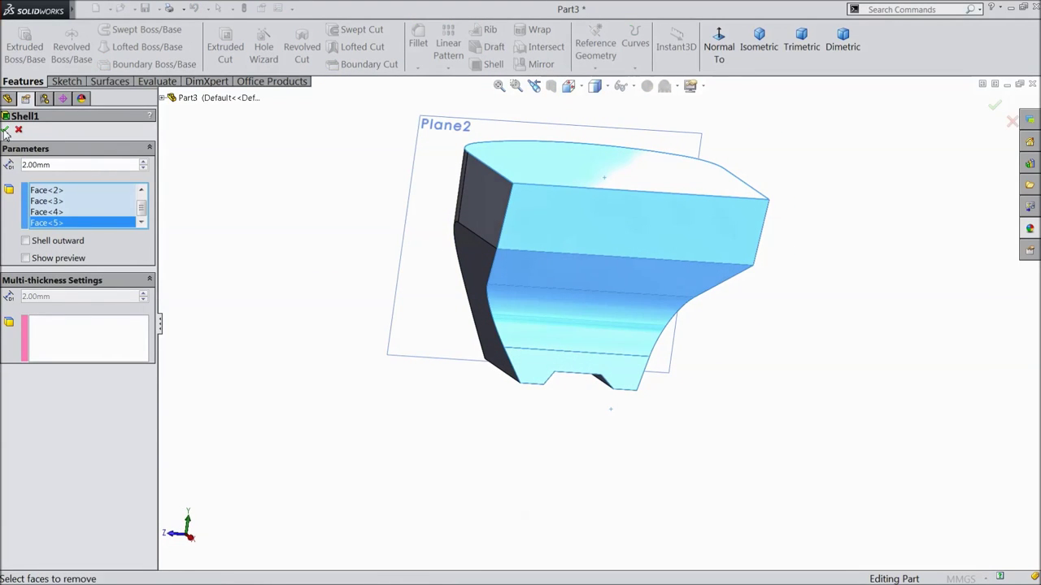
pyautogui.click(5, 132)
pyautogui.moveTo(320, 249); pyautogui.dragTo(431, 216, button='middle')
pyautogui.scroll(-5, 487, 186)
# On the top rim face, sketch a horizontal line about 94 mm long from the origin past the curved wall, ending in a perpendicular line about 19 mm long
pyautogui.click(454, 198)
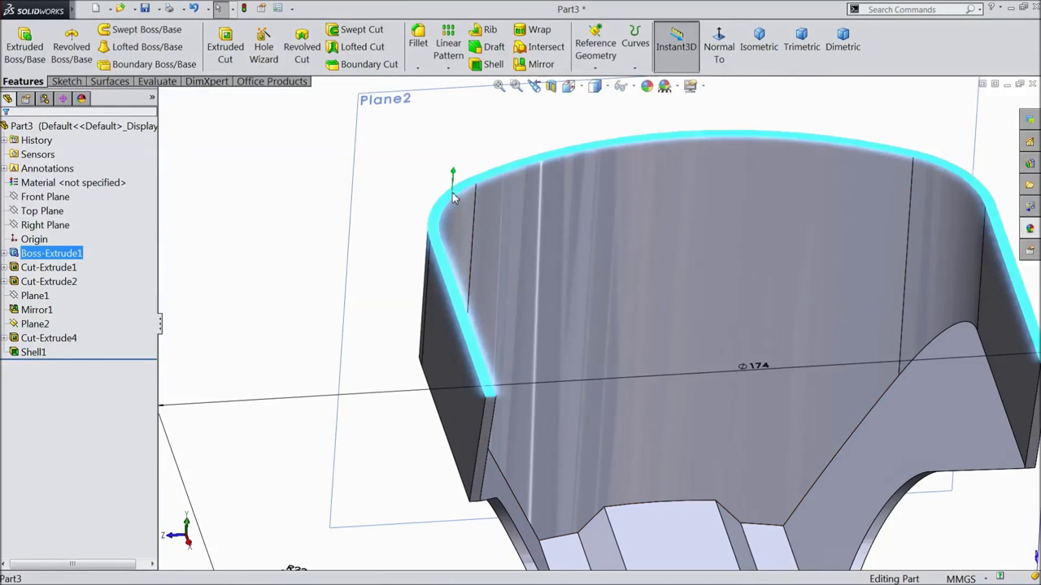
pyautogui.click(498, 168)
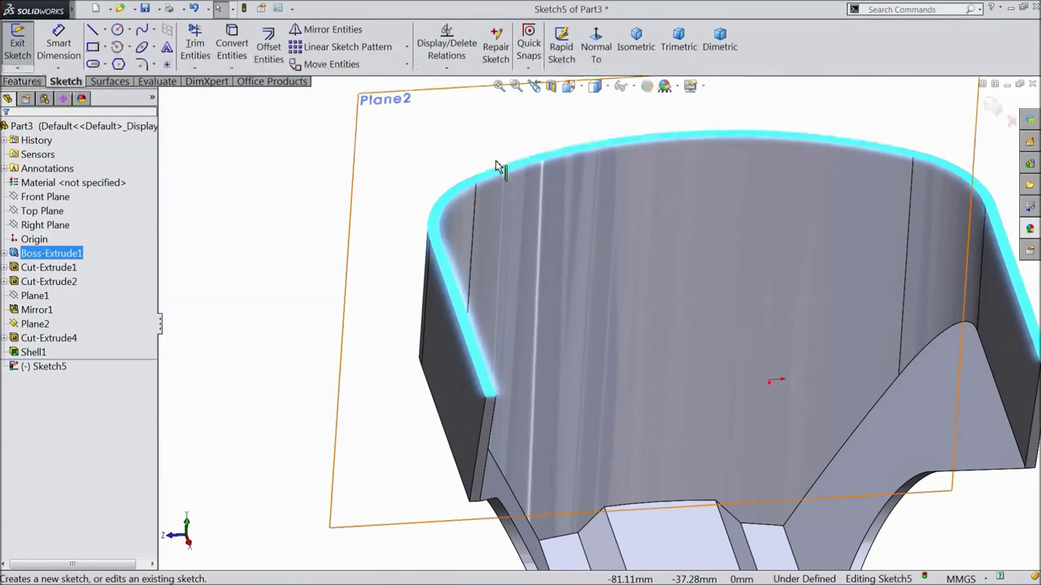
pyautogui.click(599, 50)
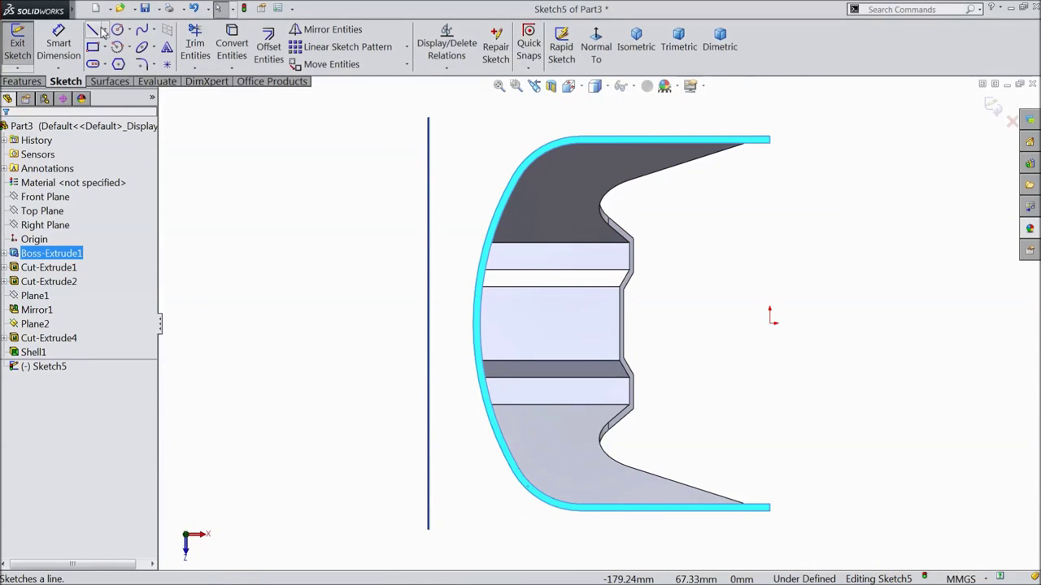
pyautogui.click(94, 31)
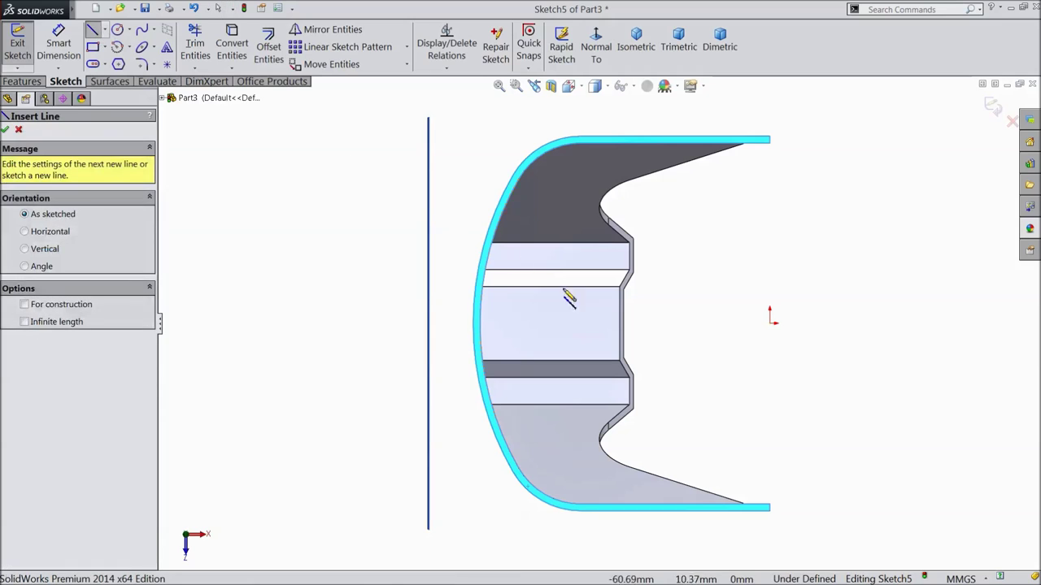
pyautogui.click(770, 322)
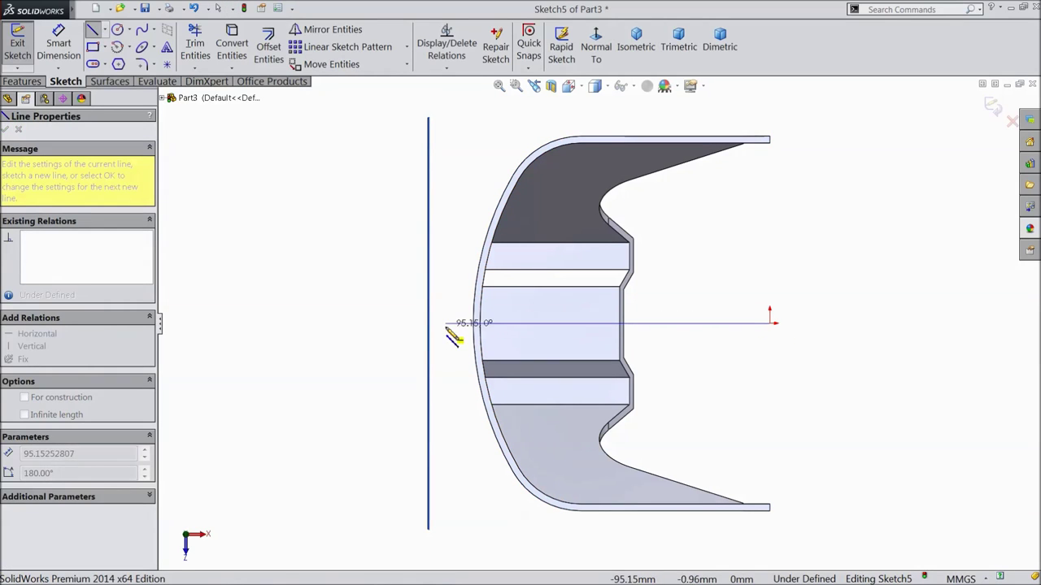
pyautogui.click(448, 324)
pyautogui.click(448, 259)
pyautogui.press('Escape')
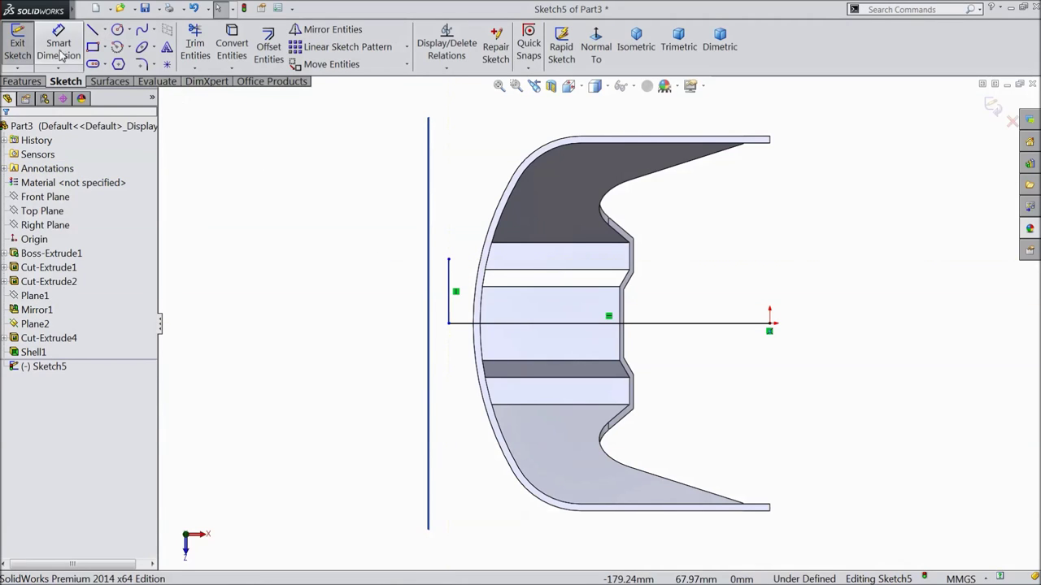
# Dimension the short vertical line outside the curved wall to 15 mm
pyautogui.press('d')
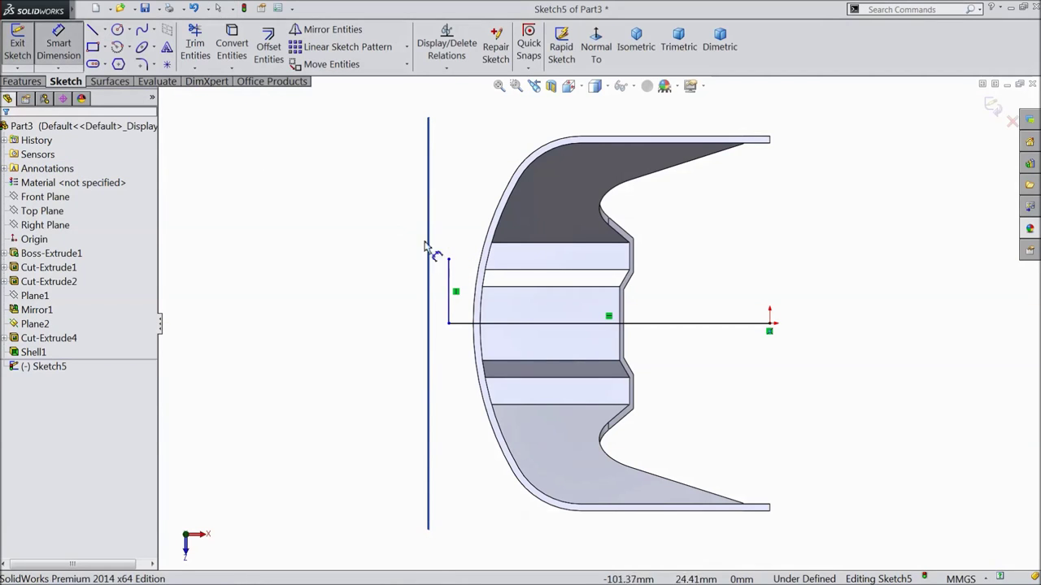
pyautogui.click(450, 291)
pyautogui.click(346, 299)
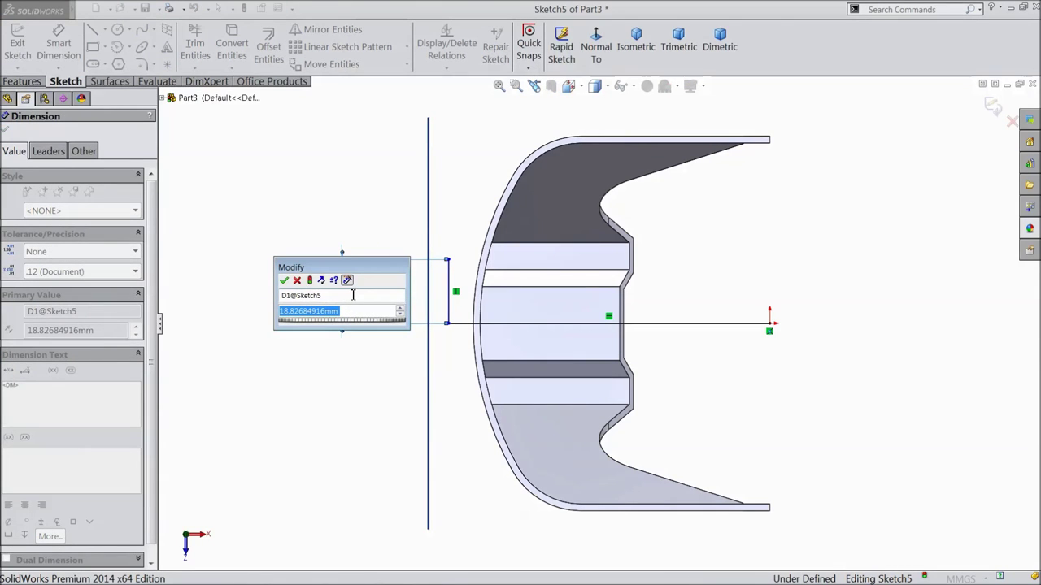
pyautogui.write('15')
pyautogui.click(284, 280)
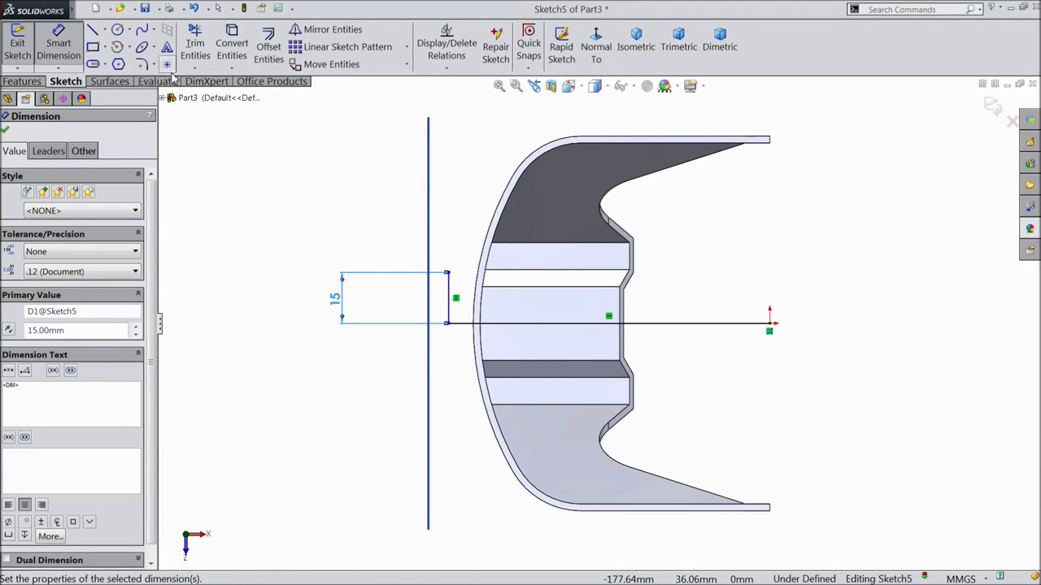
# Draw a horizontal line about 16 mm long from the vertical line's free end across the curved wall
pyautogui.click(93, 30)
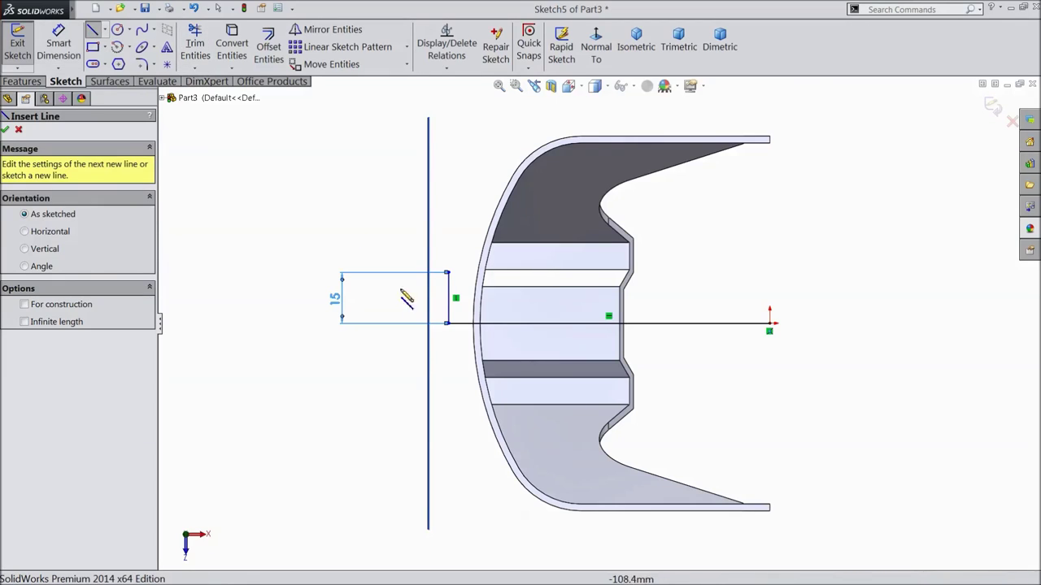
pyautogui.scroll(-3, 467, 319)
pyautogui.click(423, 220)
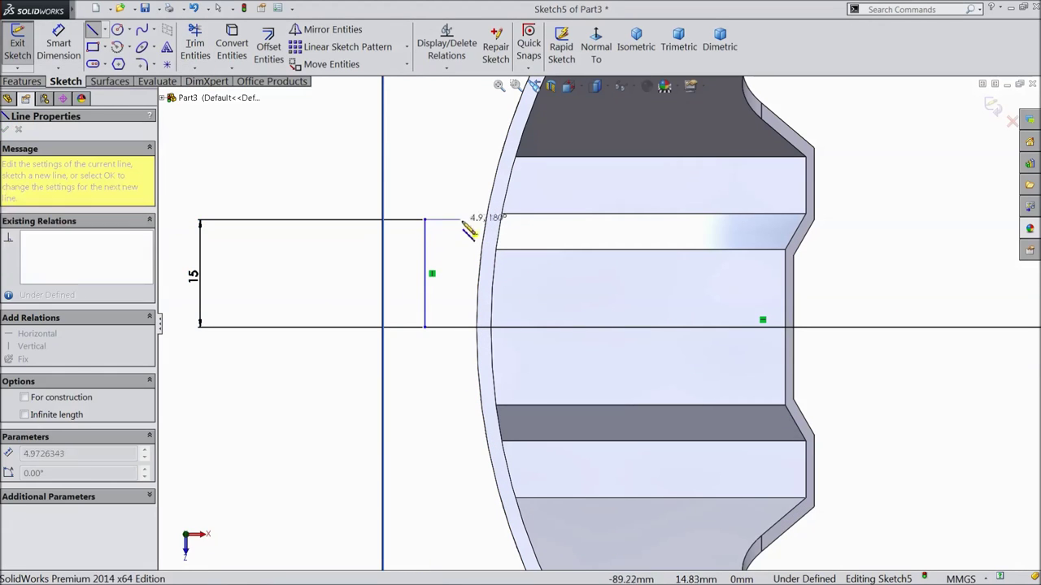
pyautogui.click(535, 220)
pyautogui.press('Escape')
pyautogui.click(86, 9)
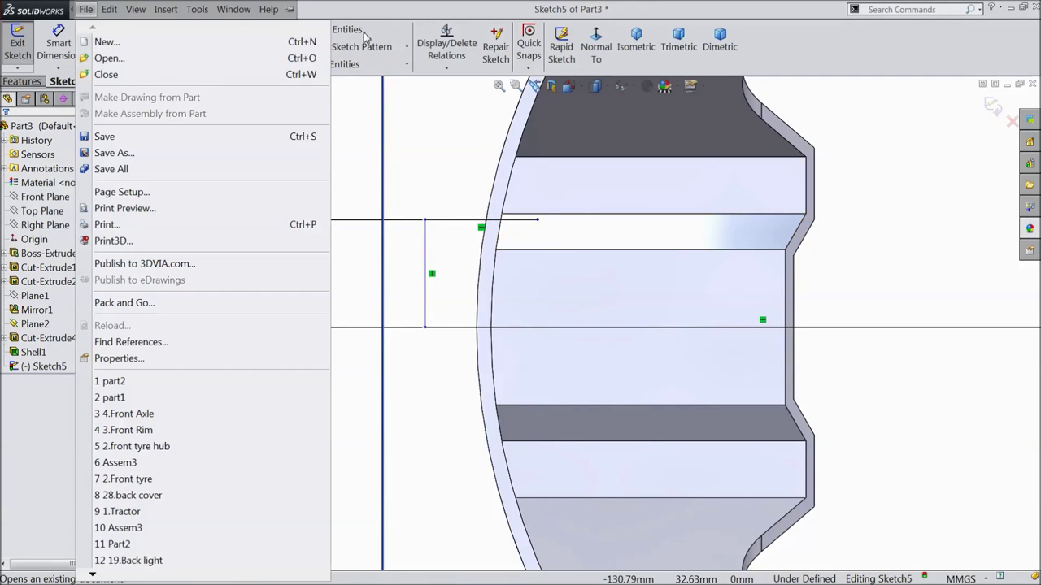
pyautogui.click(397, 116)
# Mirror the short horizontal line and the vertical line about the long horizontal line through the origin
pyautogui.click(329, 29)
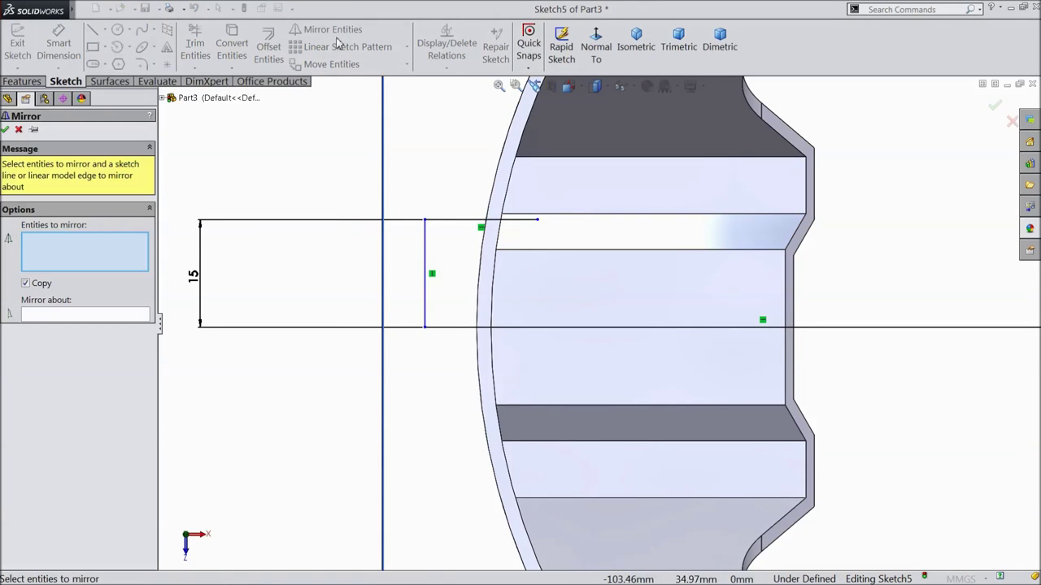
pyautogui.click(455, 221)
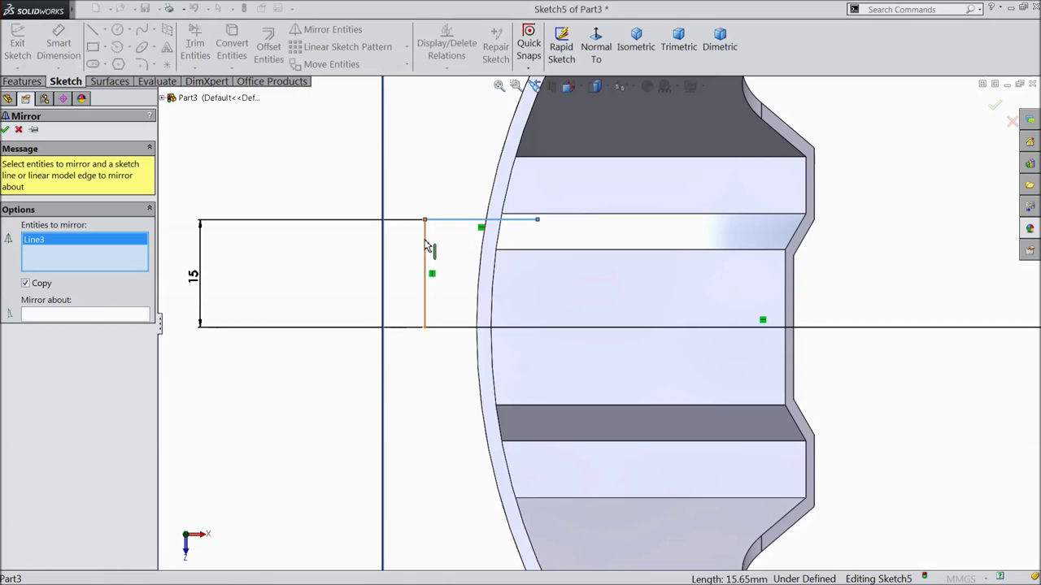
pyautogui.click(426, 247)
pyautogui.click(97, 319)
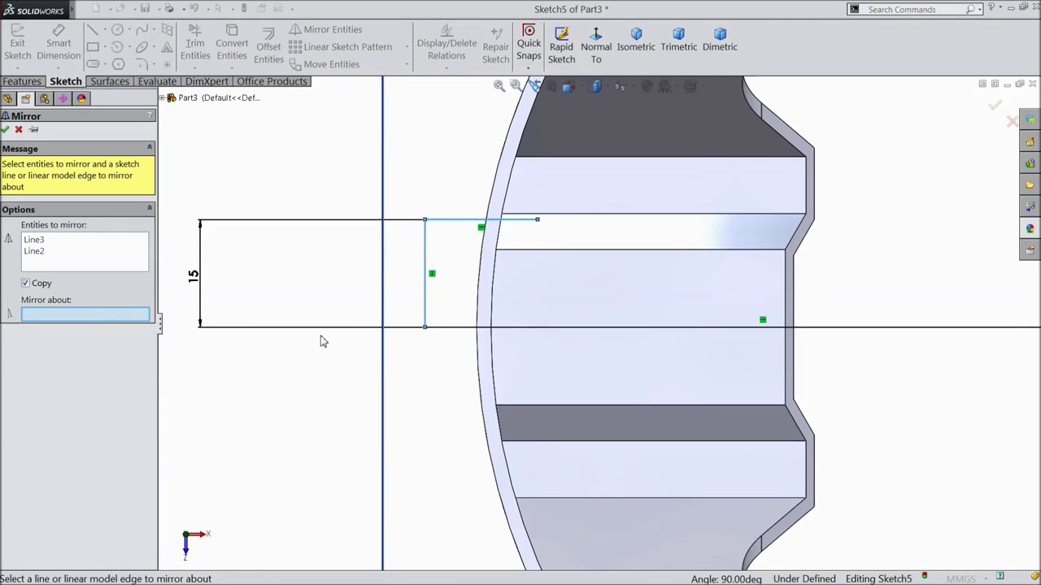
pyautogui.click(451, 327)
pyautogui.click(5, 130)
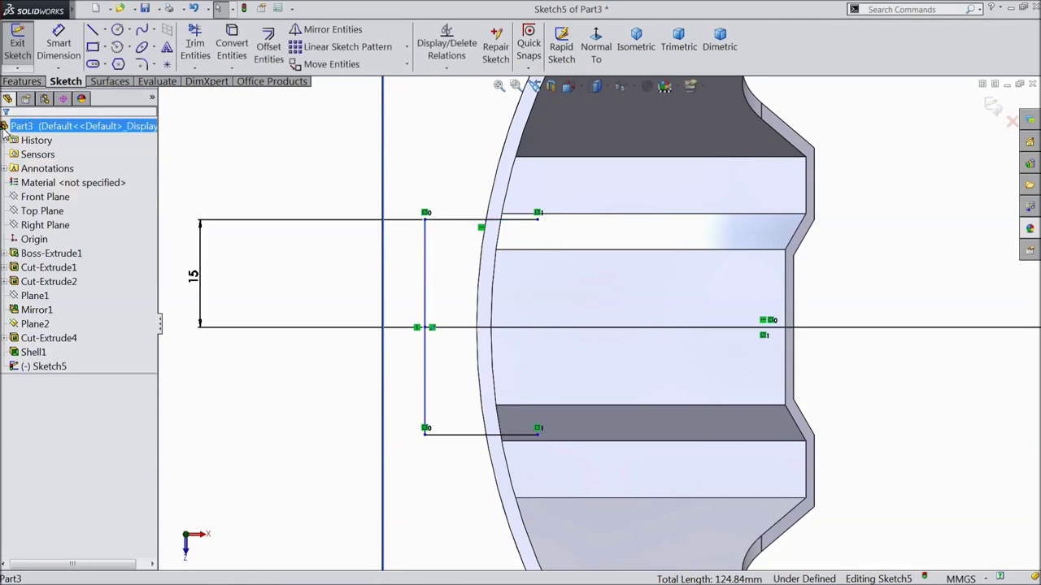
# Convert the long horizontal line through the origin to a construction line
pyautogui.click(452, 329)
pyautogui.click(494, 300)
pyautogui.click(460, 317)
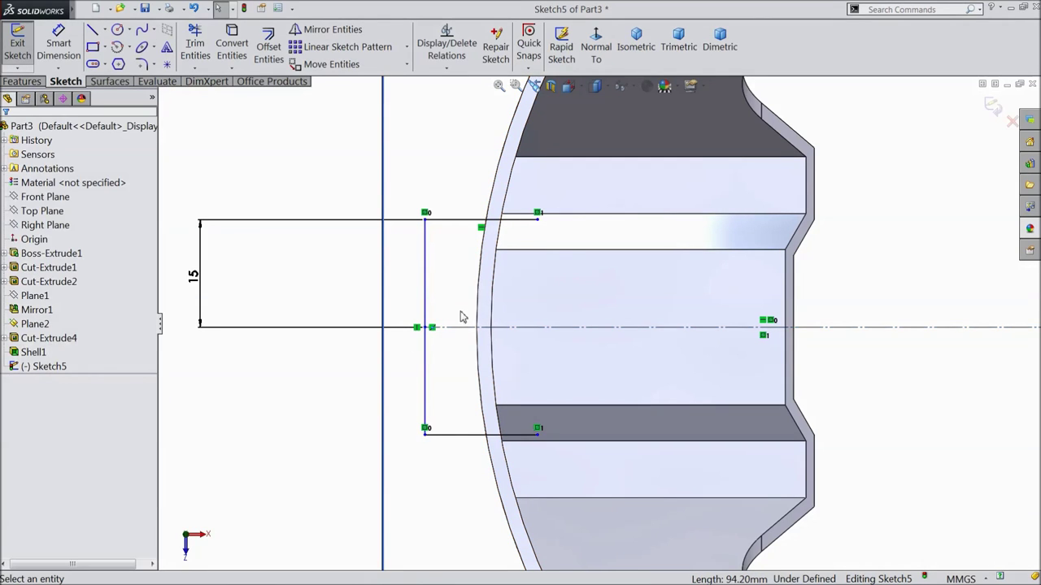
# Convert the inner and outer edges of the curved wall's rim into sketch arcs
pyautogui.click(196, 51)
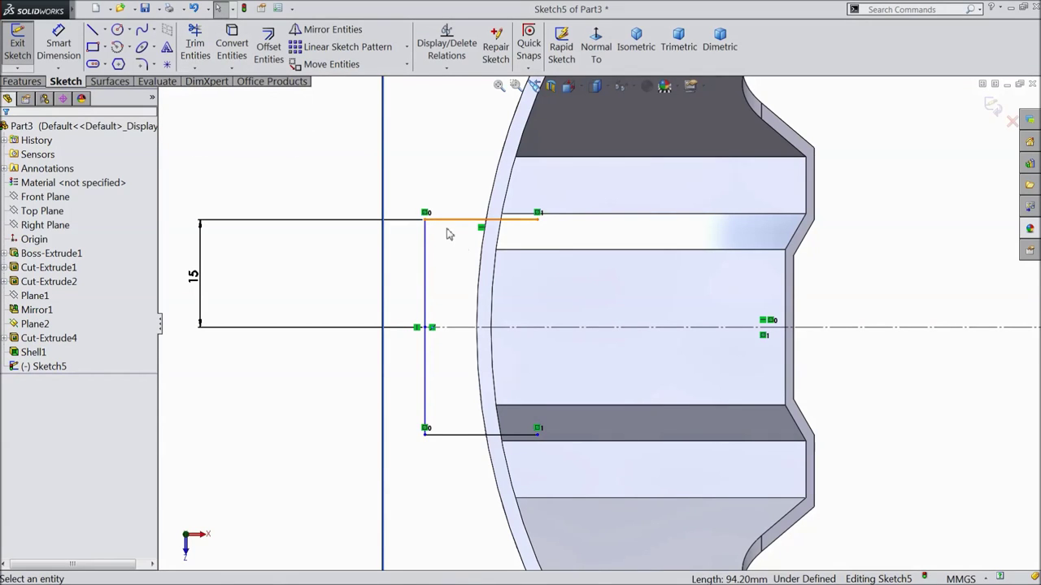
pyautogui.click(495, 266)
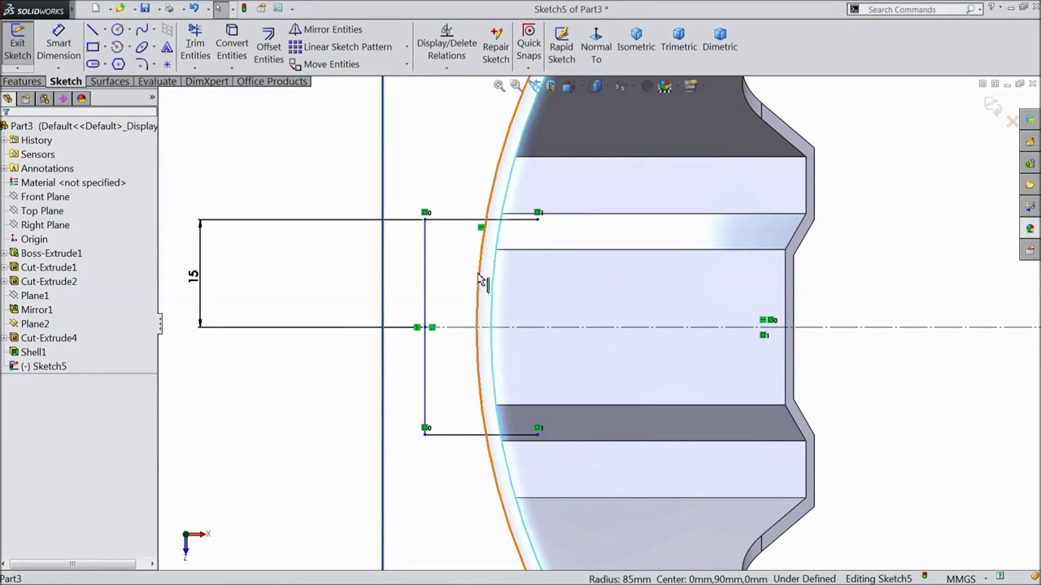
pyautogui.click(481, 271)
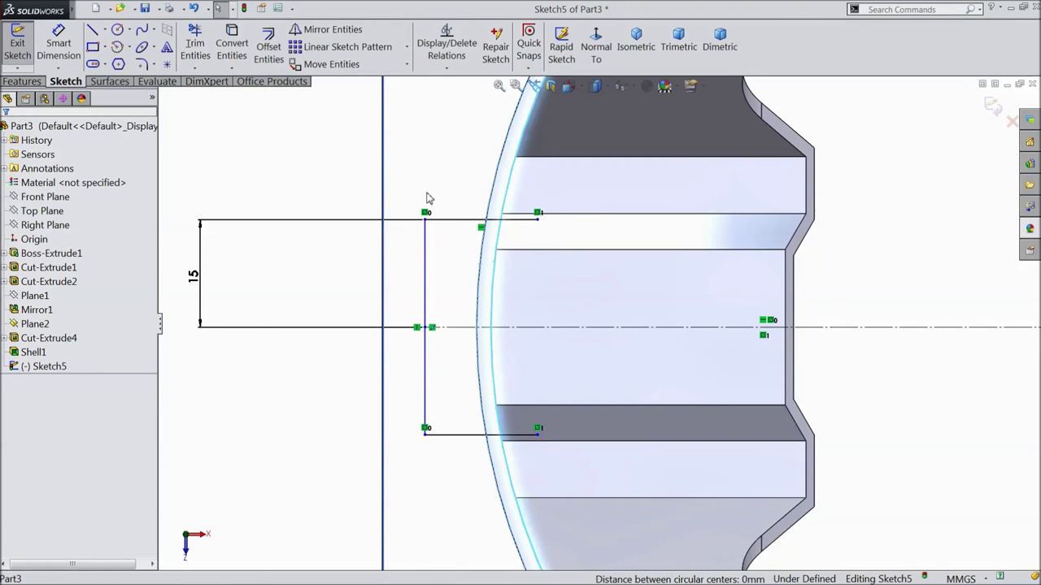
pyautogui.click(232, 55)
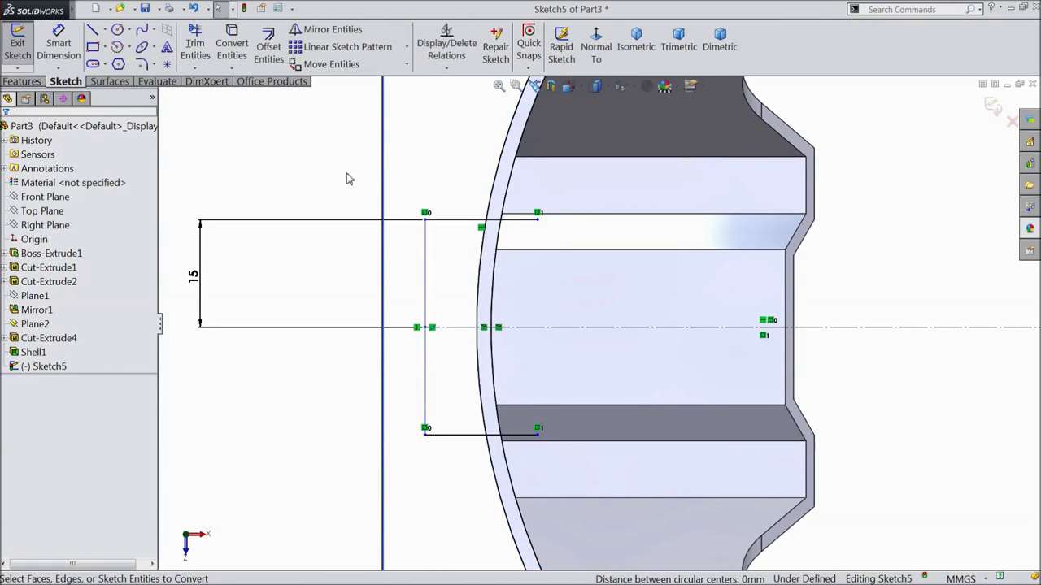
# Trim the upper half of the profile, removing the arcs above the upper horizontal line, that line's overhangs, and the upper vertical segment
pyautogui.click(196, 49)
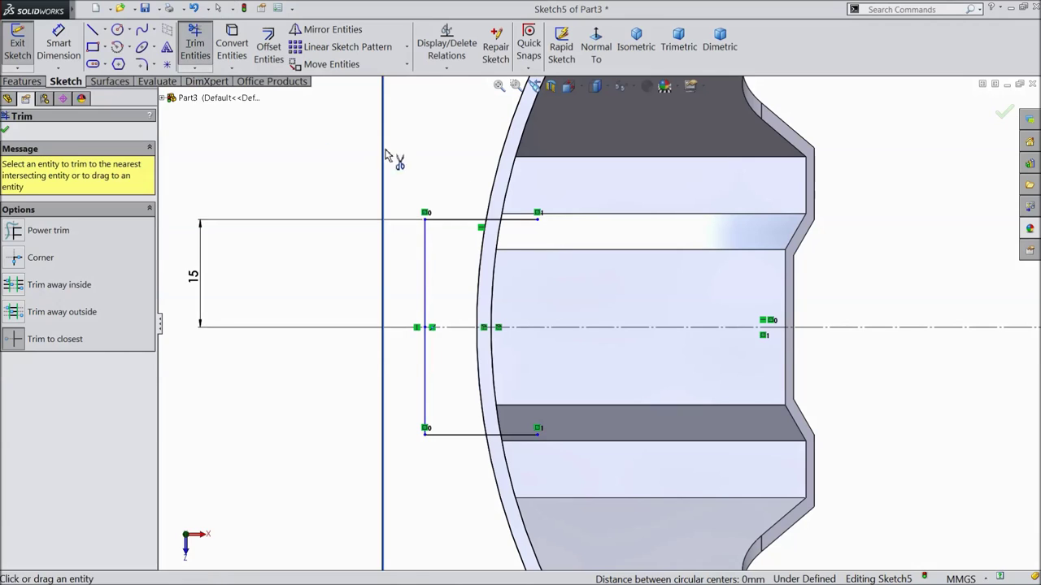
pyautogui.click(501, 201)
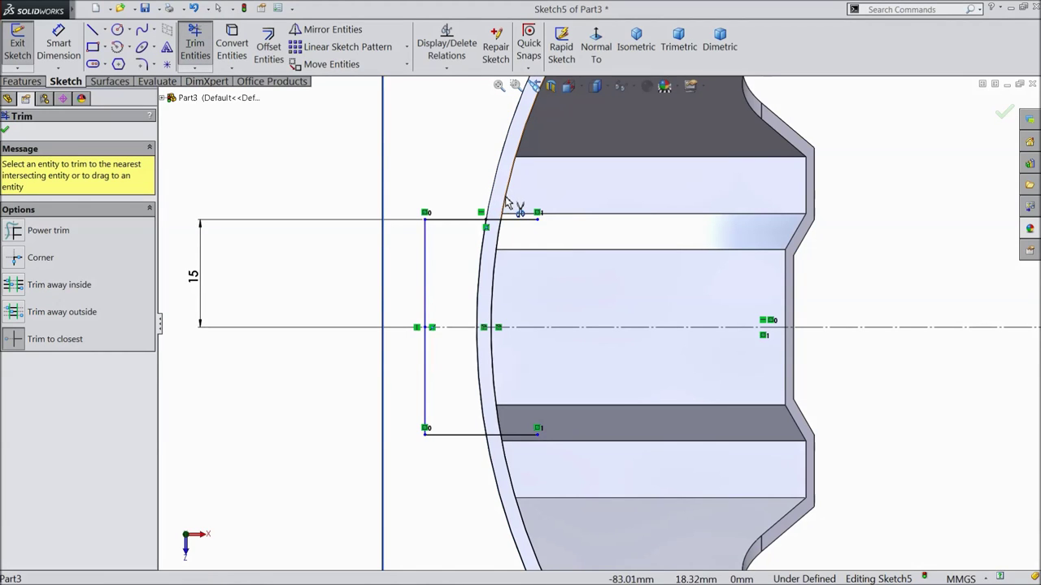
pyautogui.click(473, 227)
pyautogui.click(529, 231)
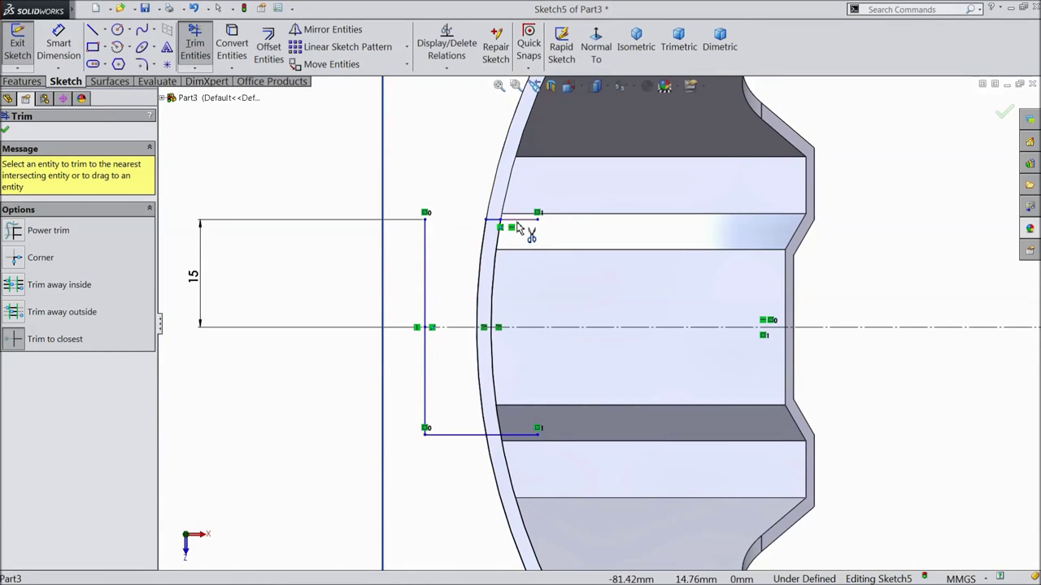
pyautogui.click(426, 256)
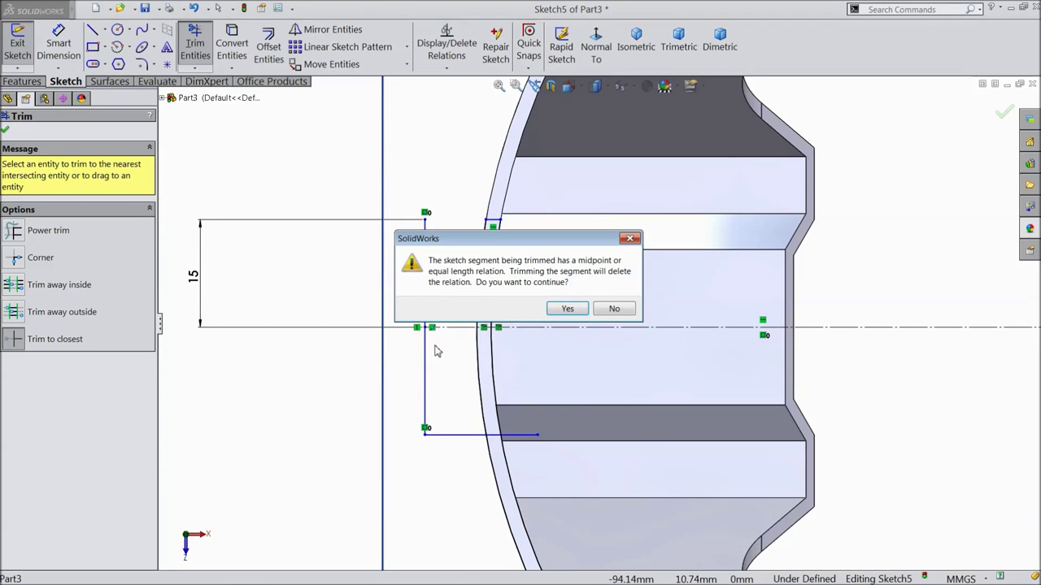
pyautogui.click(567, 310)
pyautogui.click(566, 312)
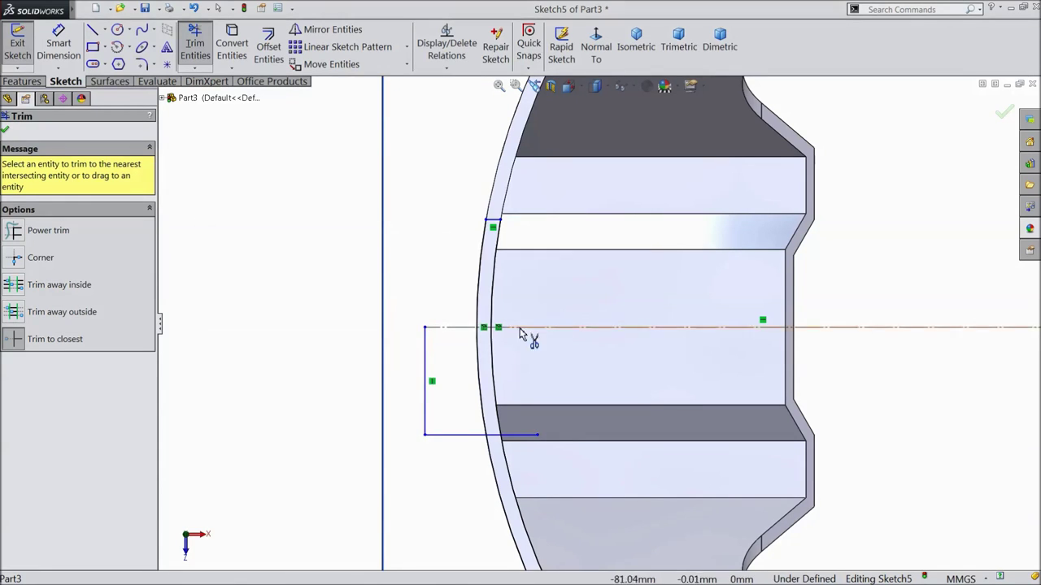
# Trim away the lower vertical segment and the ends of the lower horizontal line extending outside the curved wall
pyautogui.click(426, 378)
pyautogui.click(458, 436)
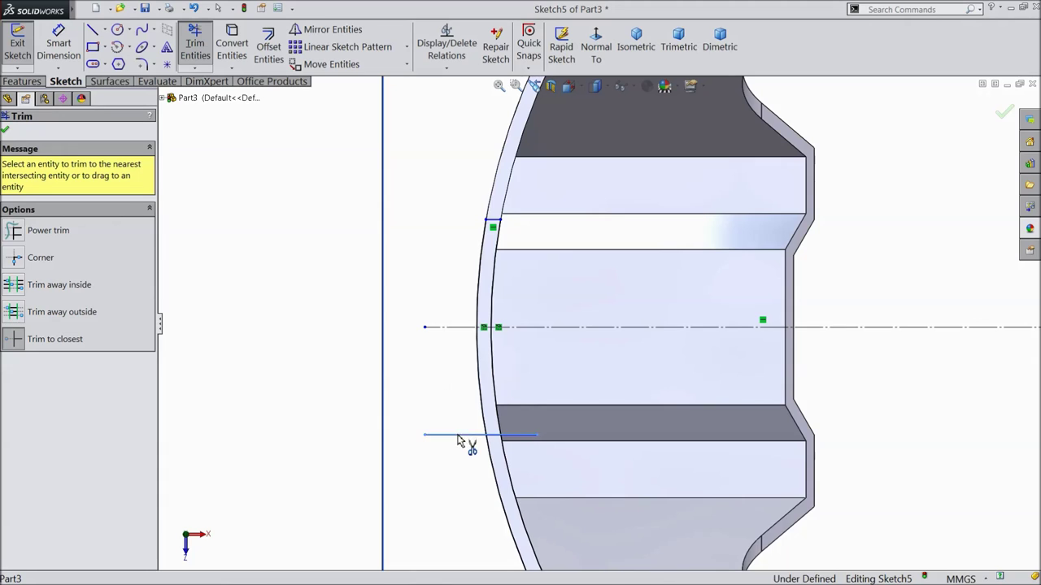
pyautogui.click(522, 436)
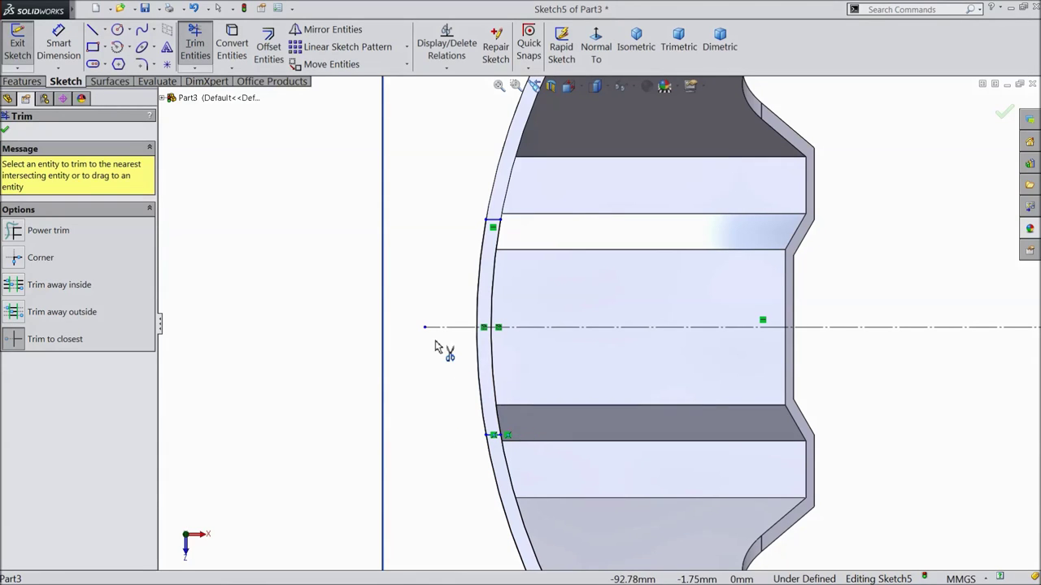
pyautogui.press('z')
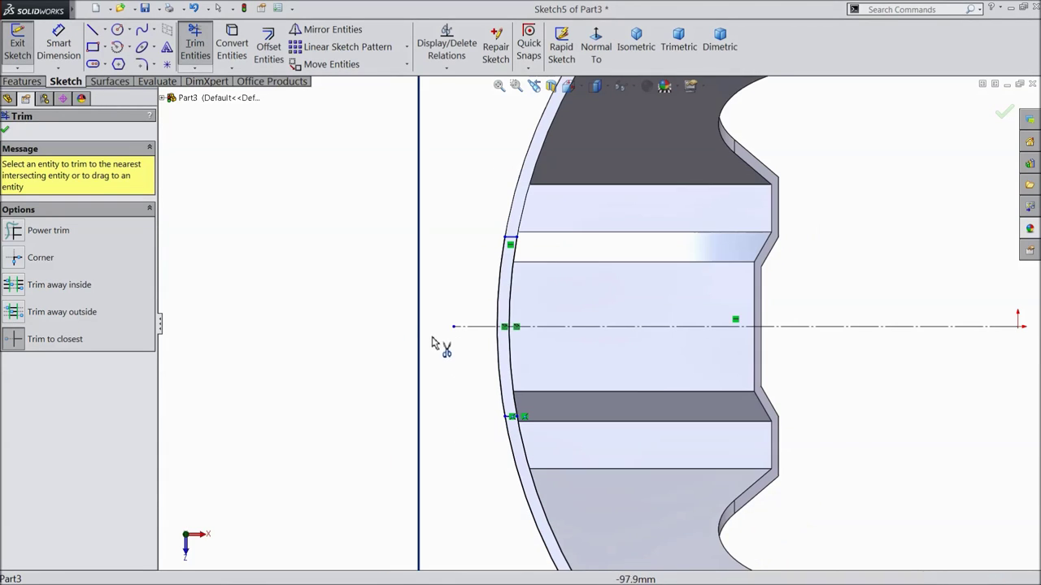
pyautogui.click(6, 131)
# Set up an extruded boss from the two wall regions between the short horizontal lines, above and below the centerline
pyautogui.click(22, 82)
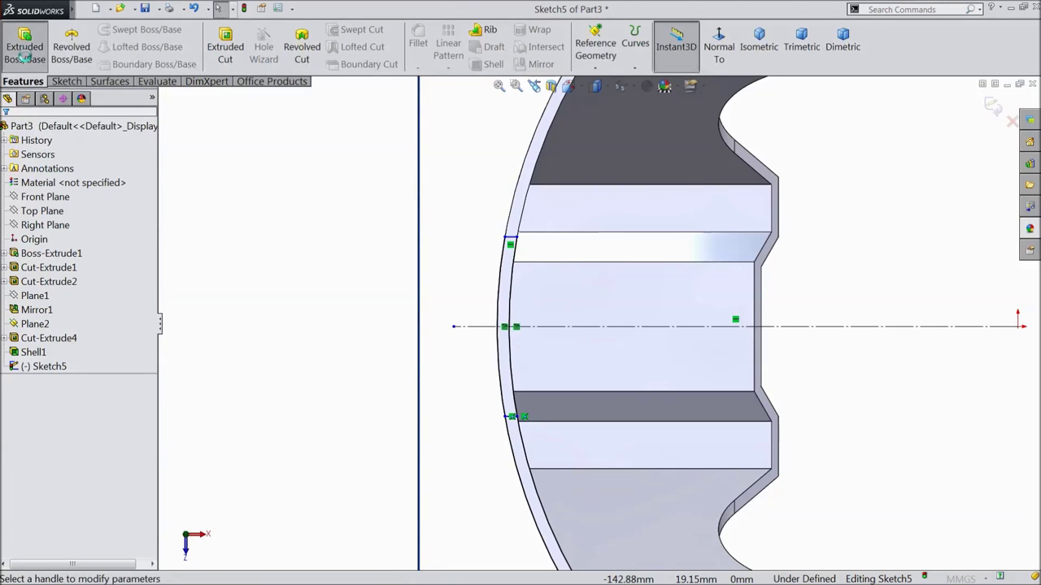
pyautogui.click(25, 54)
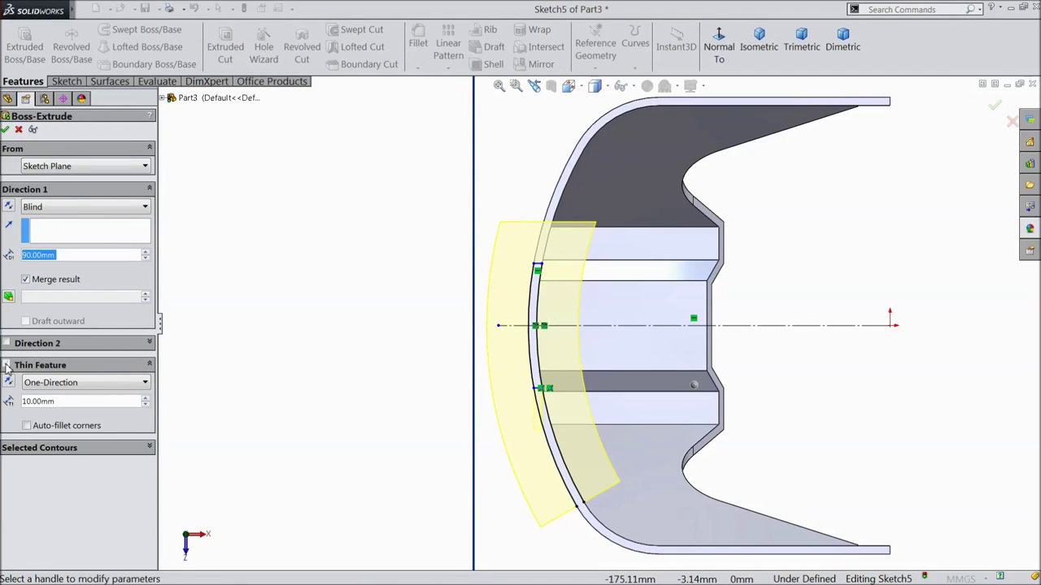
pyautogui.moveTo(309, 353); pyautogui.dragTo(297, 341, button='middle')
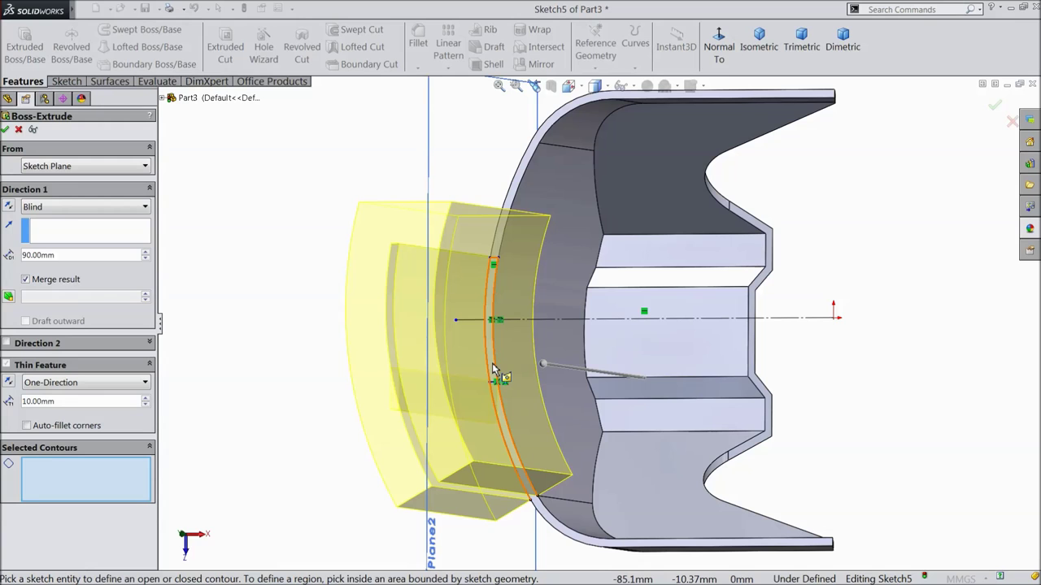
pyautogui.scroll(-3, 501, 365)
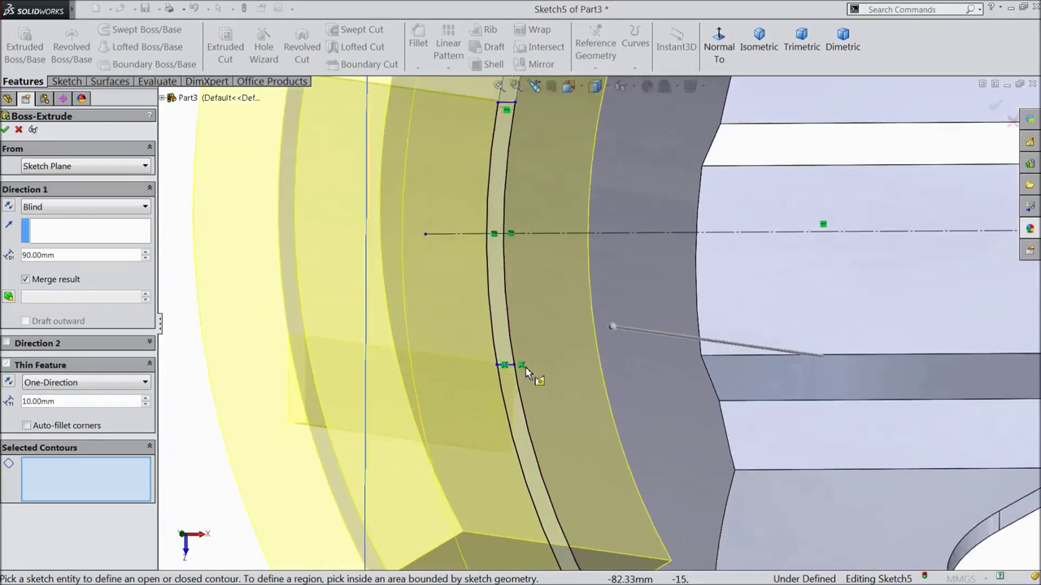
pyautogui.scroll(-2, 525, 374)
pyautogui.click(511, 324)
pyautogui.moveTo(522, 330); pyautogui.dragTo(518, 333, button='middle')
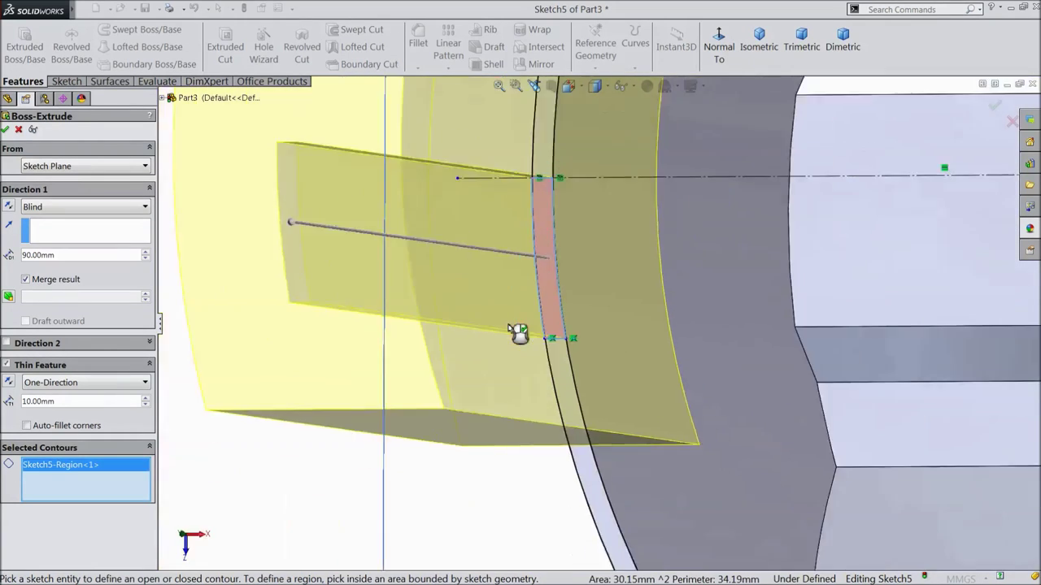
pyautogui.scroll(3, 519, 331)
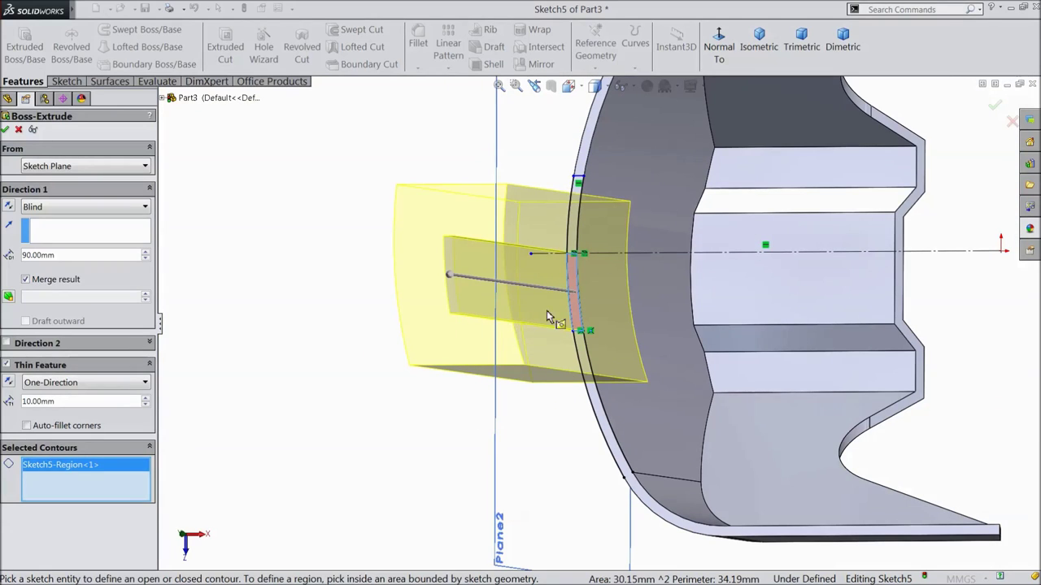
pyautogui.click(576, 231)
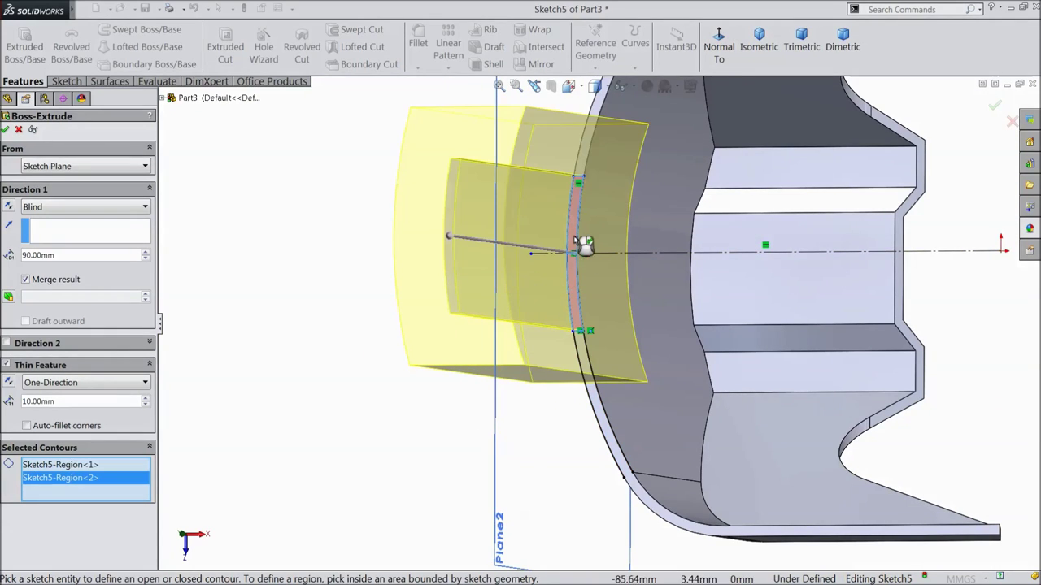
# Turn off the thin feature and extrude the two selected regions 10 mm blind, merged with the body
pyautogui.click(6, 365)
pyautogui.moveTo(321, 333)
pyautogui.mouseDown(button='middle')
pyautogui.moveTo(332, 328)
pyautogui.moveTo(310, 320)
pyautogui.mouseUp(button='middle')
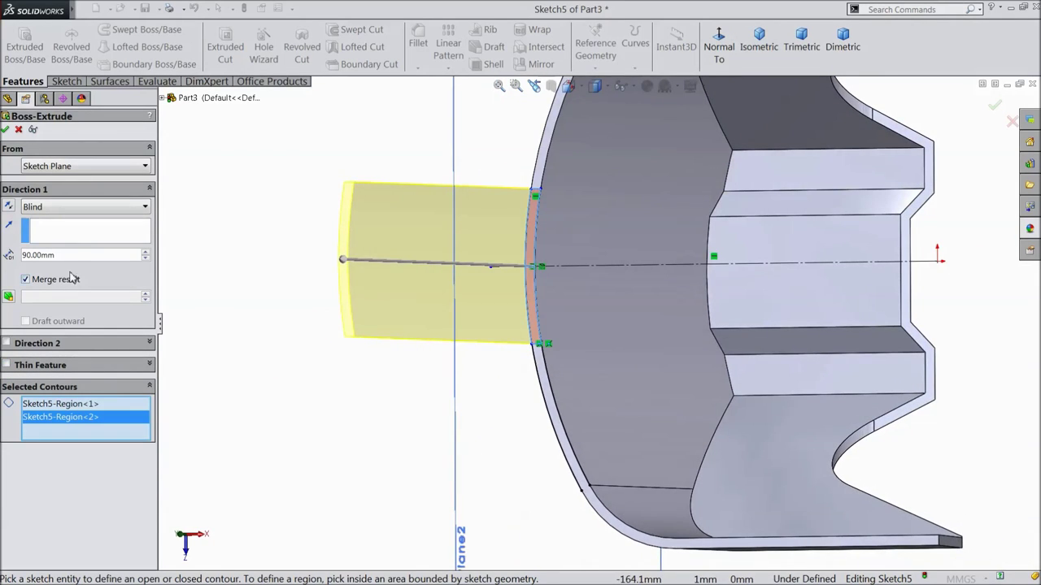
pyautogui.write('10')
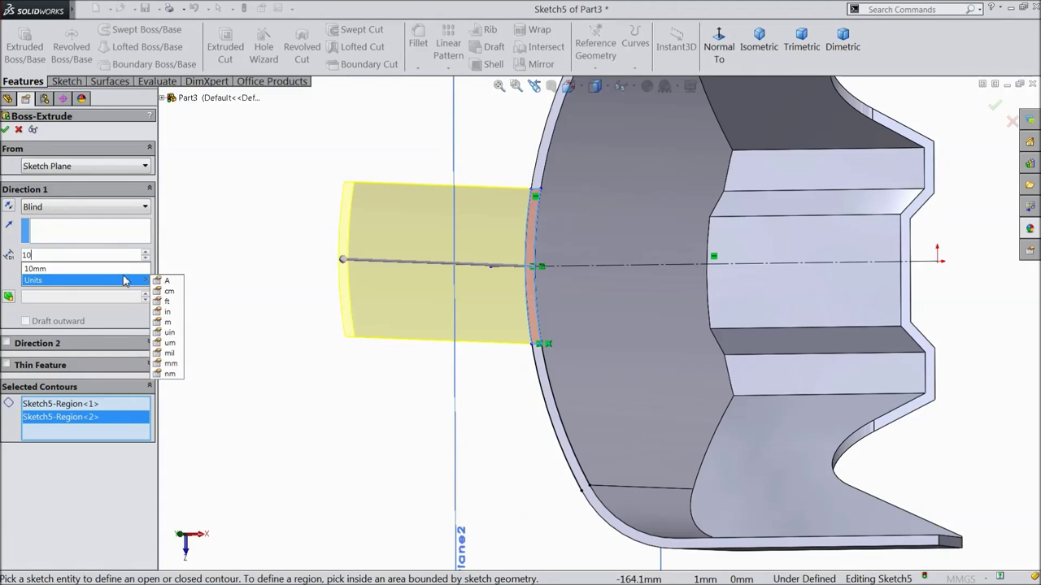
pyautogui.press('Return')
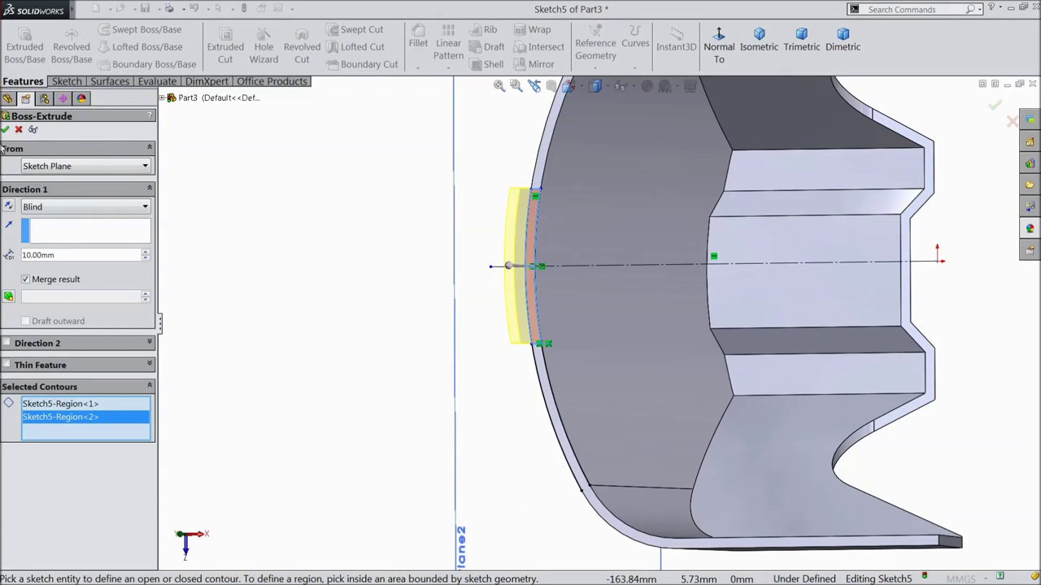
pyautogui.click(6, 130)
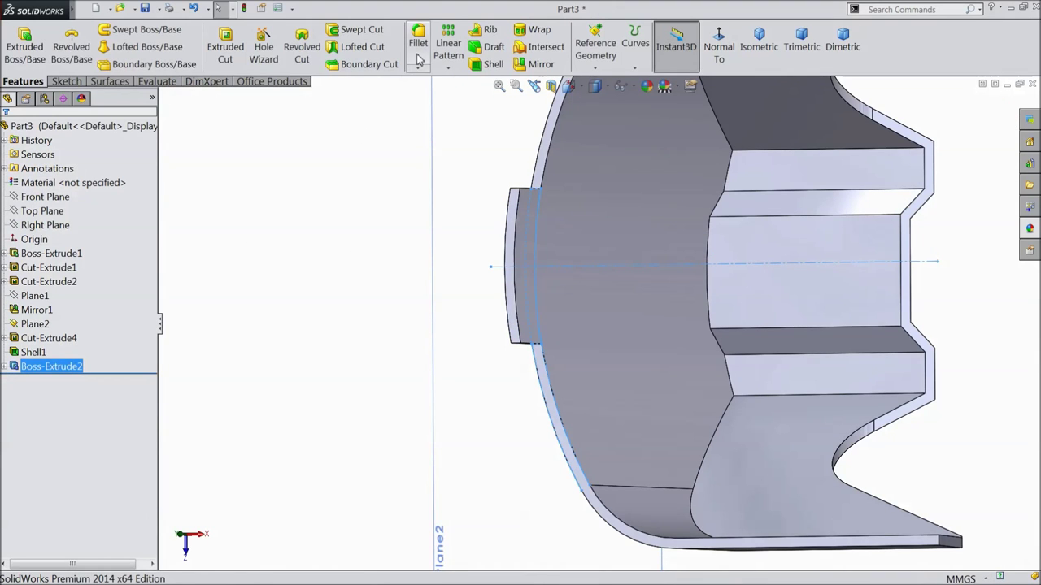
# Fillet the two inner corner edges where the new tab meets the curved wall's rim with a 10 mm radius
pyautogui.click(418, 49)
pyautogui.scroll(-3, 517, 386)
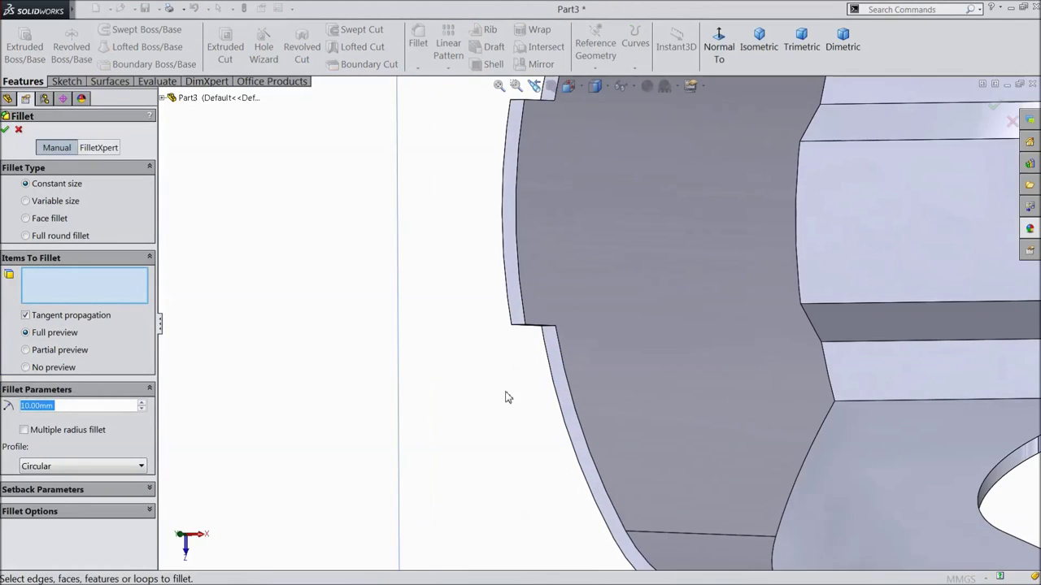
pyautogui.click(550, 301)
pyautogui.moveTo(481, 234); pyautogui.dragTo(524, 238, button='middle')
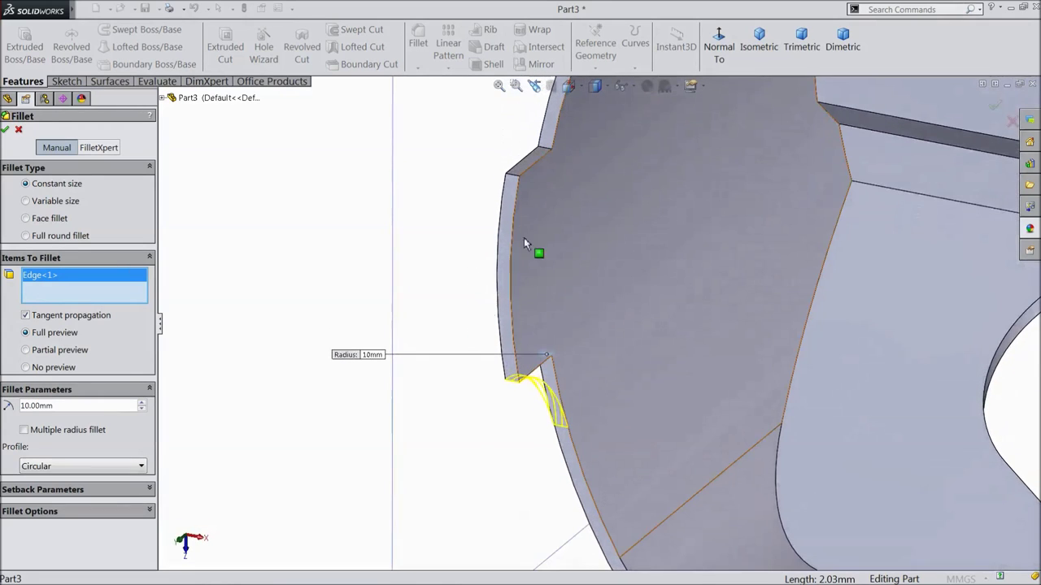
pyautogui.click(542, 148)
pyautogui.click(6, 129)
pyautogui.press('f')
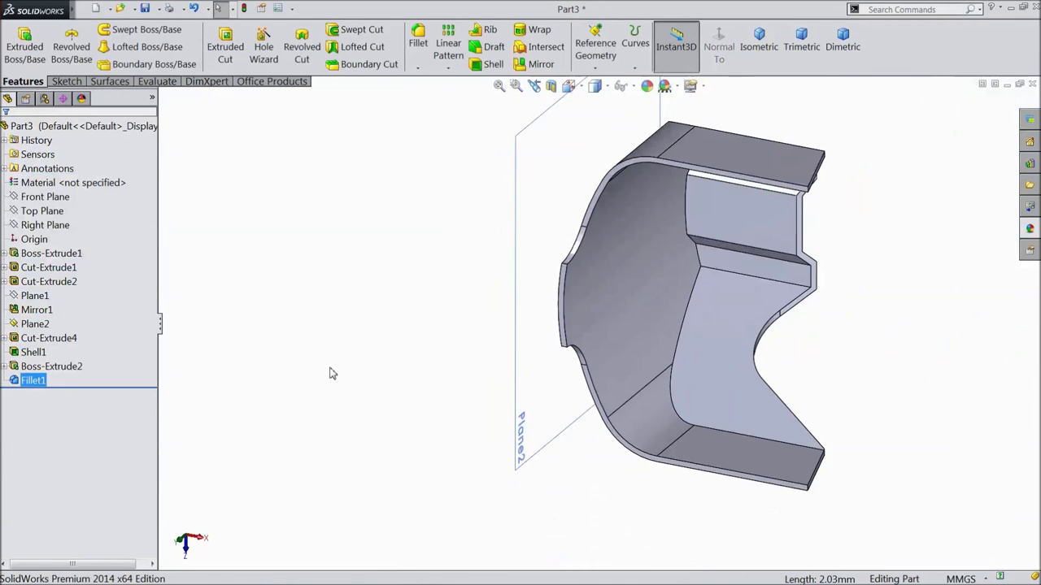
# Start a sketch on Plane2 and view it normal to the plane
pyautogui.moveTo(329, 374); pyautogui.dragTo(515, 442, button='middle')
pyautogui.scroll(-3, 770, 317)
pyautogui.moveTo(770, 317); pyautogui.dragTo(599, 341, button='middle')
pyautogui.press('Escape')
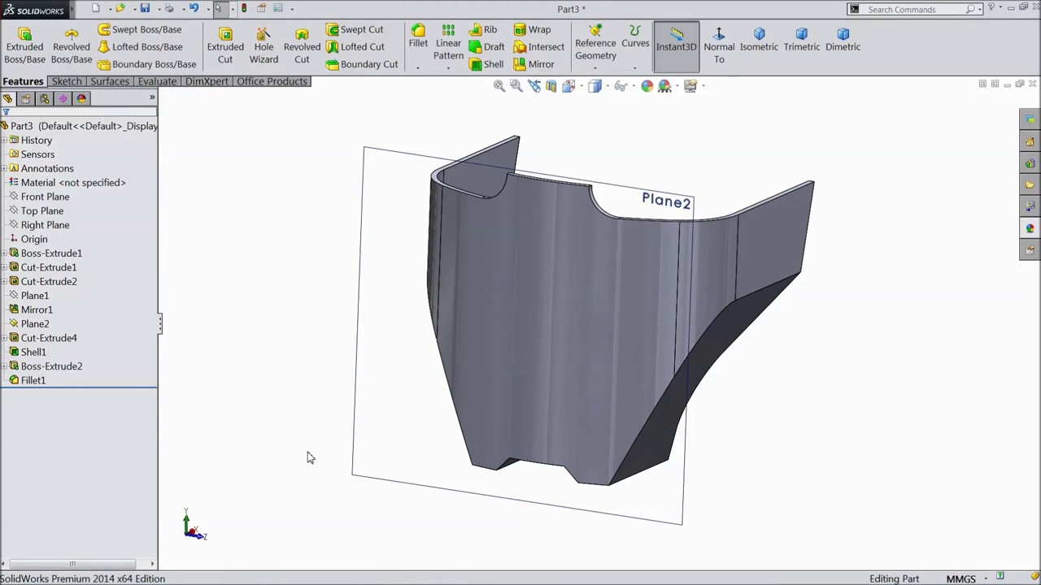
pyautogui.click(368, 477)
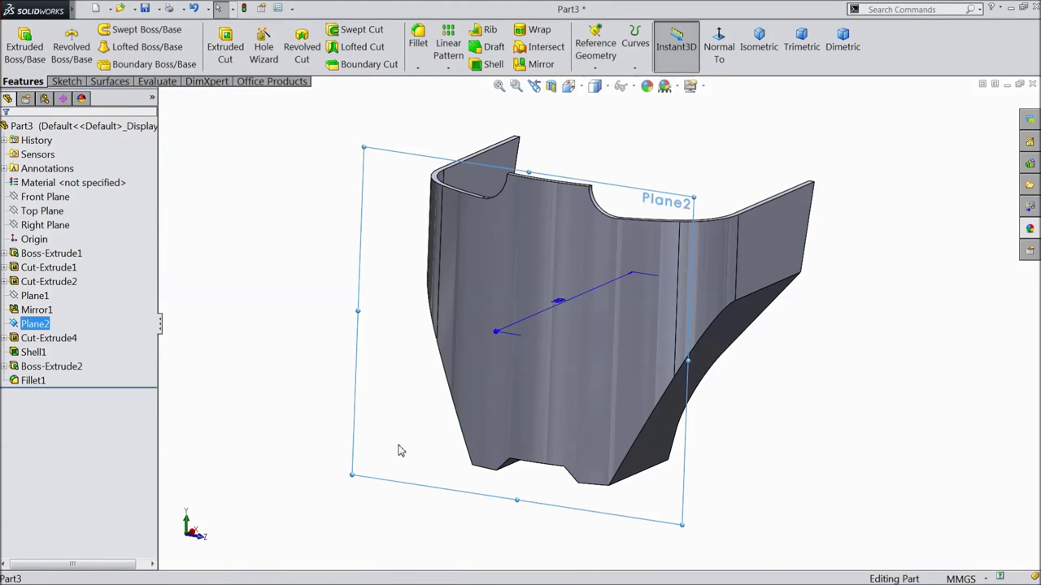
pyautogui.click(413, 440)
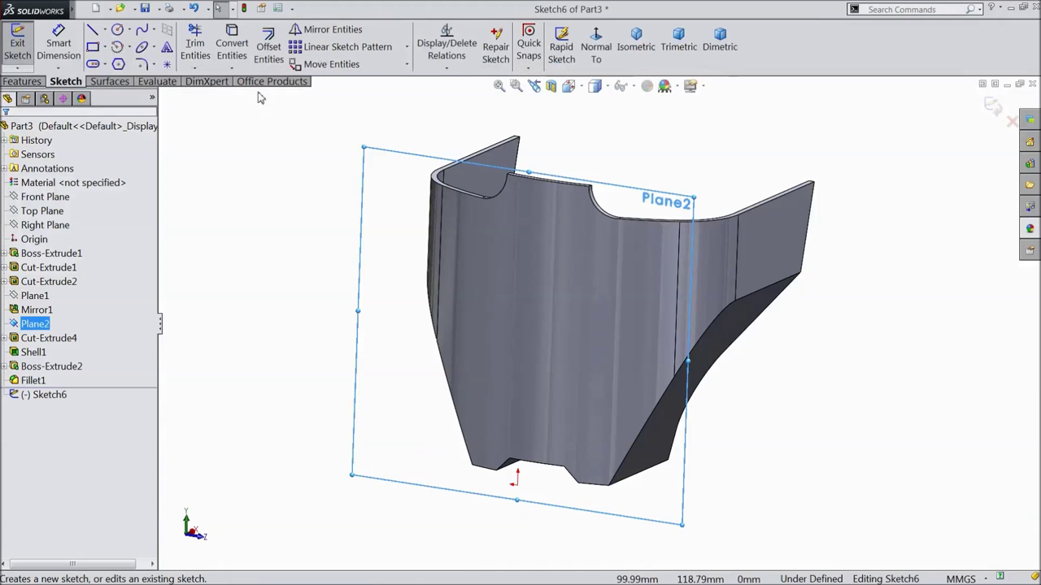
pyautogui.click(598, 49)
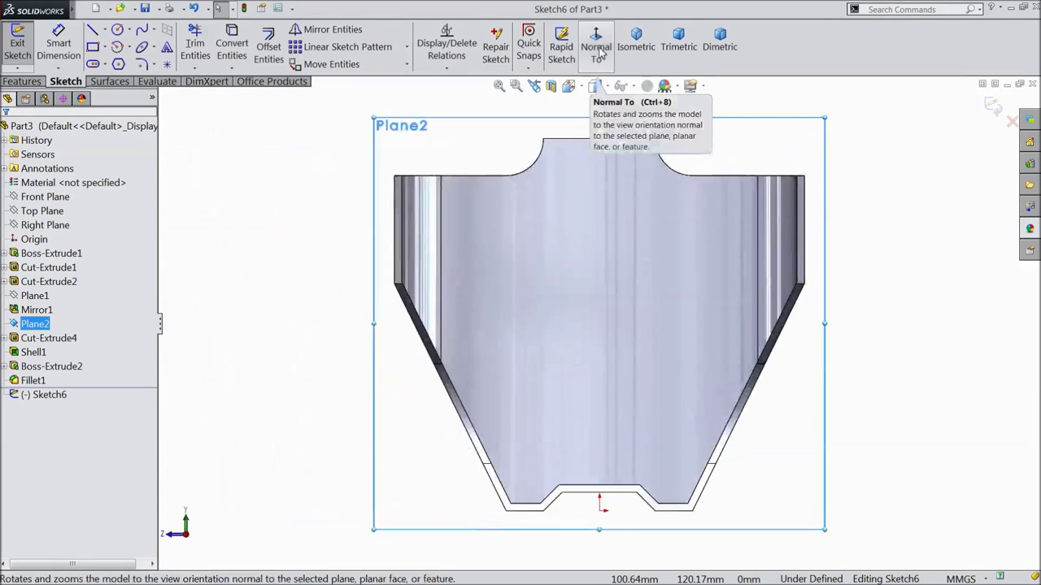
# Sketch connected lines from the inner floor edge's midpoint: about 7 mm up, 18 mm left, and an 18 mm line sloping down past the left wall
pyautogui.click(92, 30)
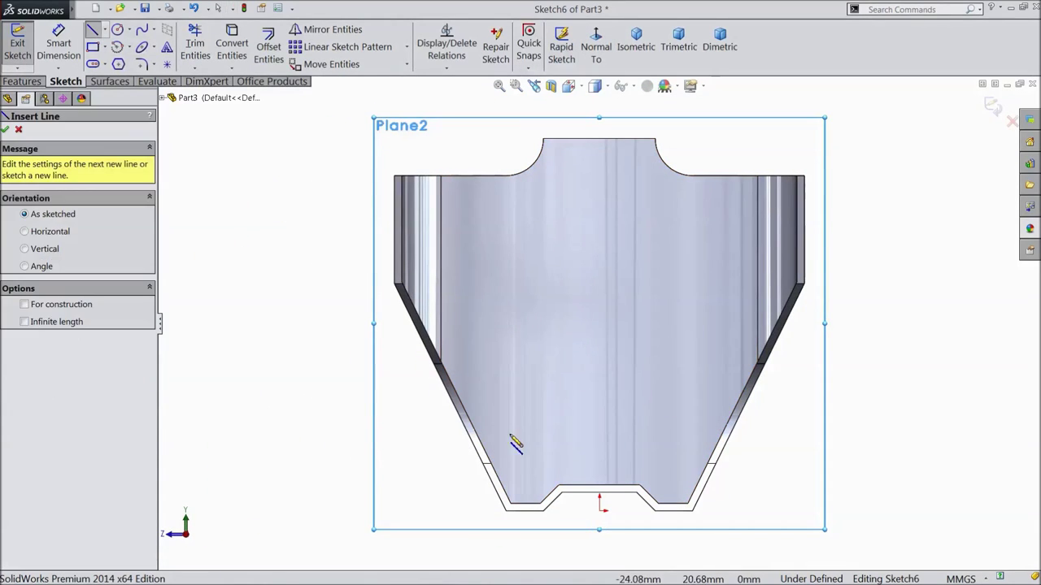
pyautogui.scroll(-3, 600, 493)
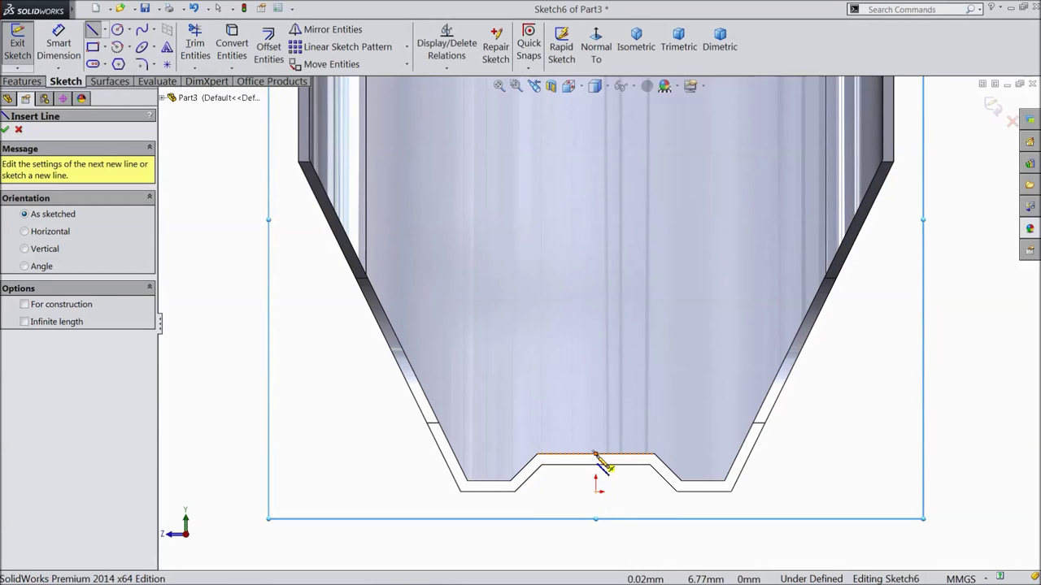
pyautogui.click(596, 454)
pyautogui.click(596, 416)
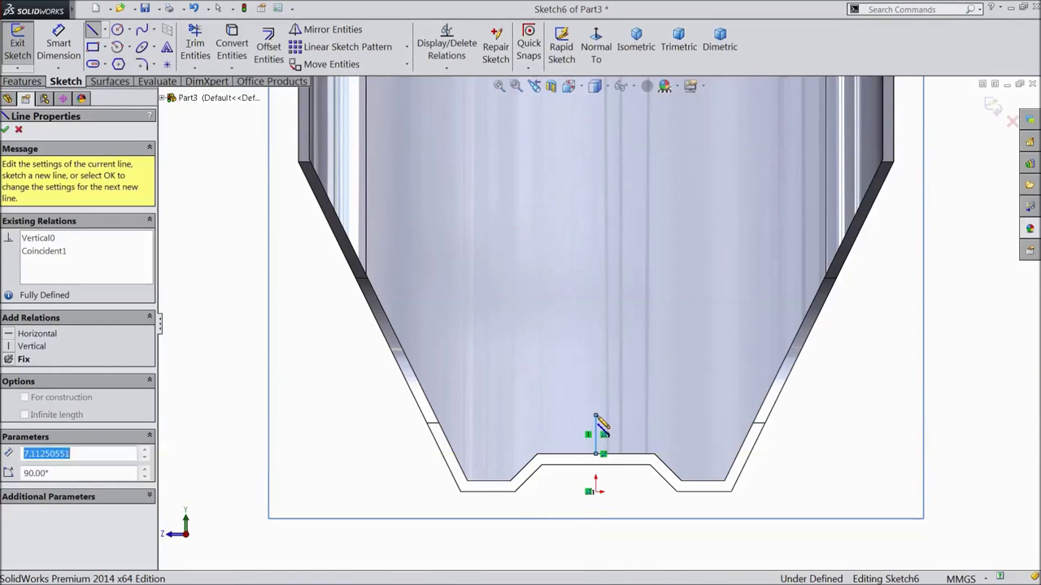
pyautogui.click(500, 415)
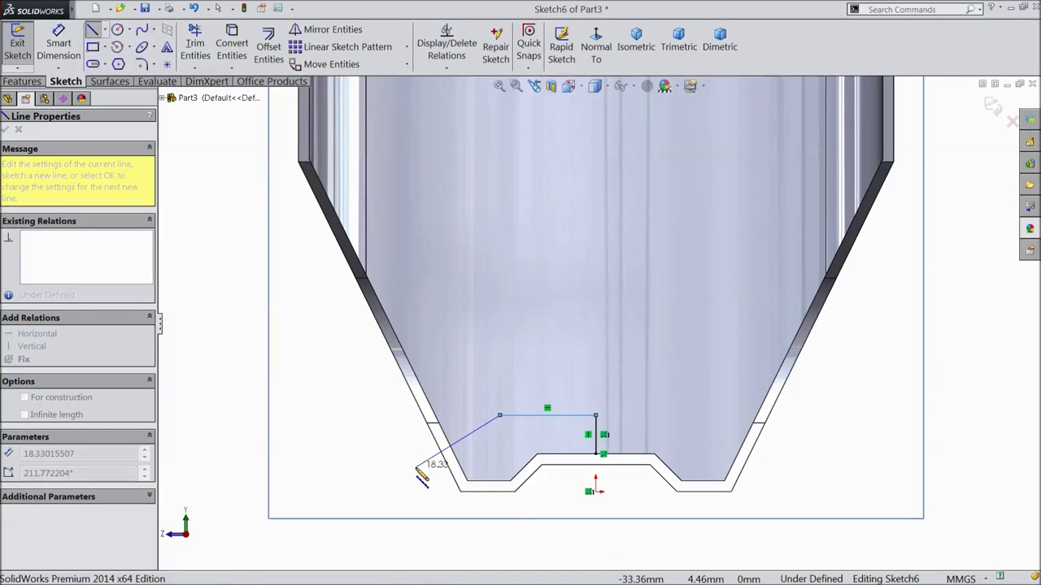
pyautogui.doubleClick(416, 470)
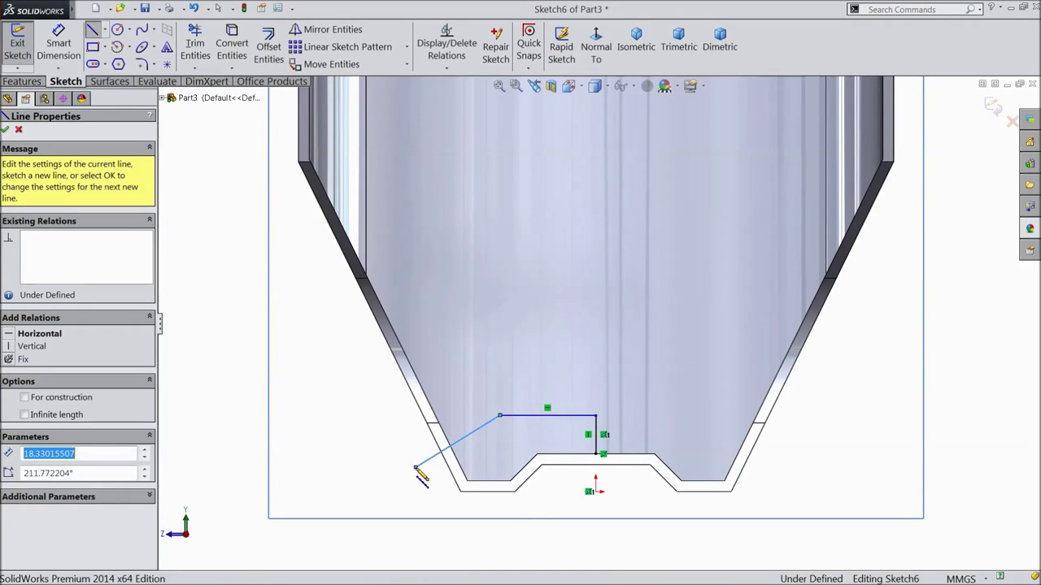
pyautogui.press('Escape')
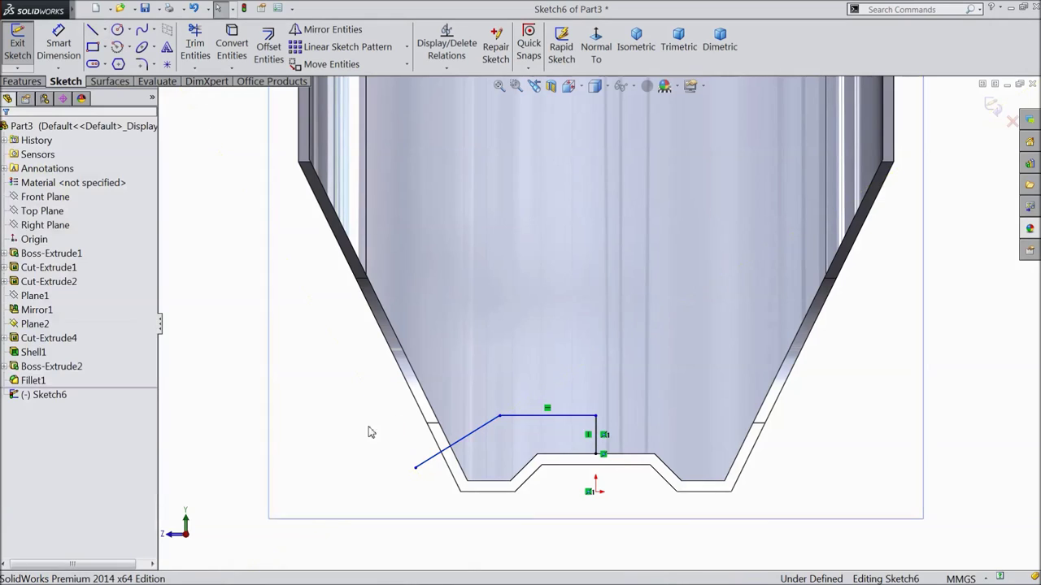
# Dimension the vertical line to 14.5 mm and the horizontal line to 20 mm
pyautogui.moveTo(286, 257); pyautogui.dragTo(264, 219, button='right')
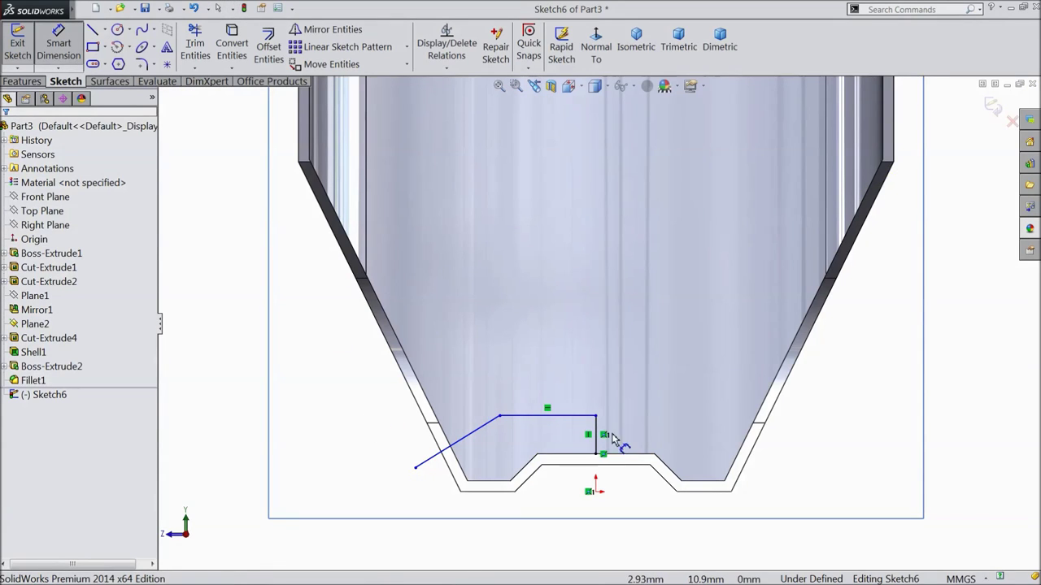
pyautogui.scroll(-1, 605, 430)
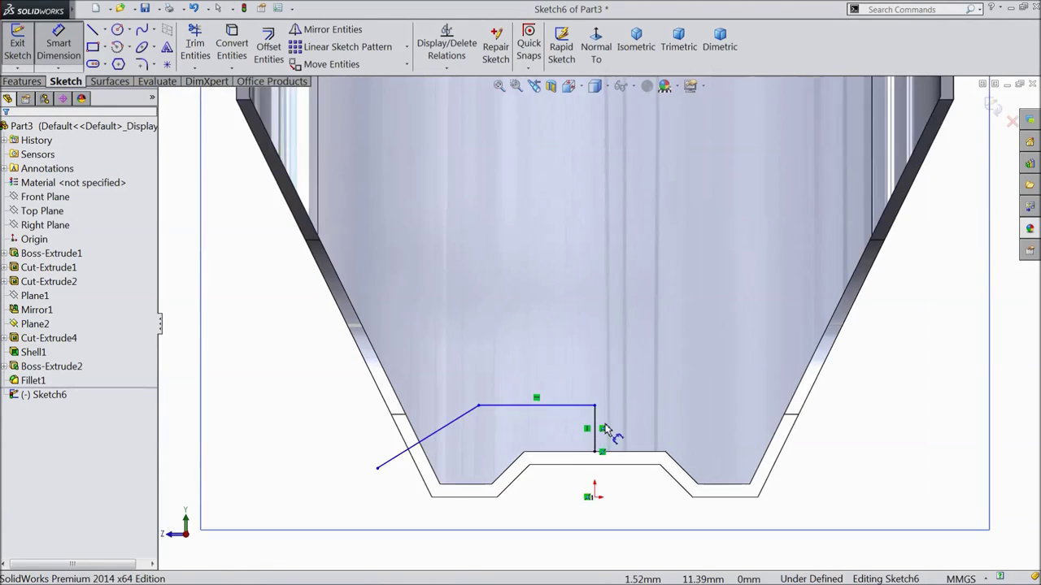
pyautogui.click(596, 427)
pyautogui.click(662, 429)
pyautogui.write('14.5')
pyautogui.click(603, 415)
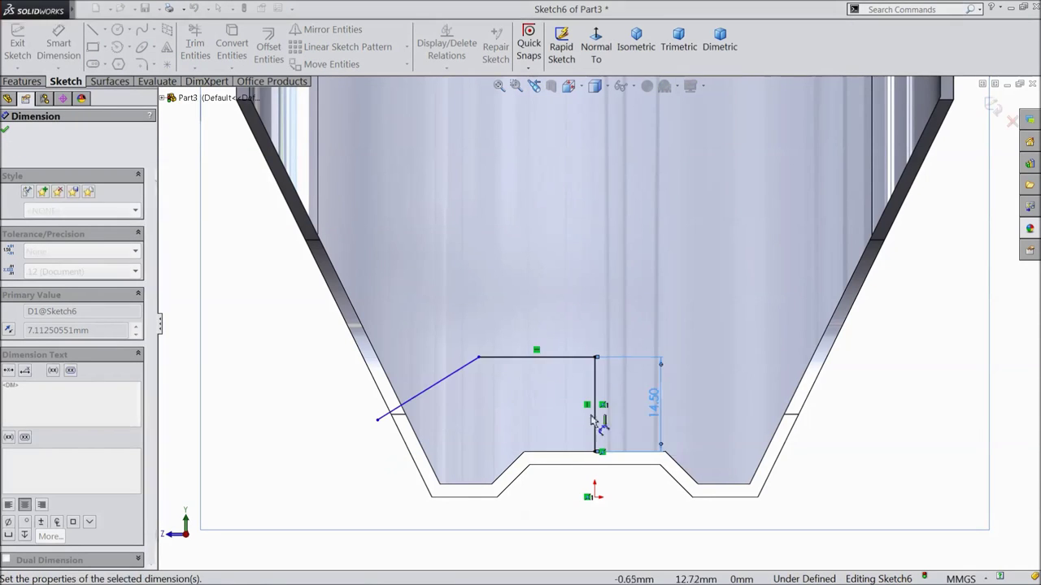
pyautogui.click(553, 356)
pyautogui.click(538, 325)
pyautogui.write('20')
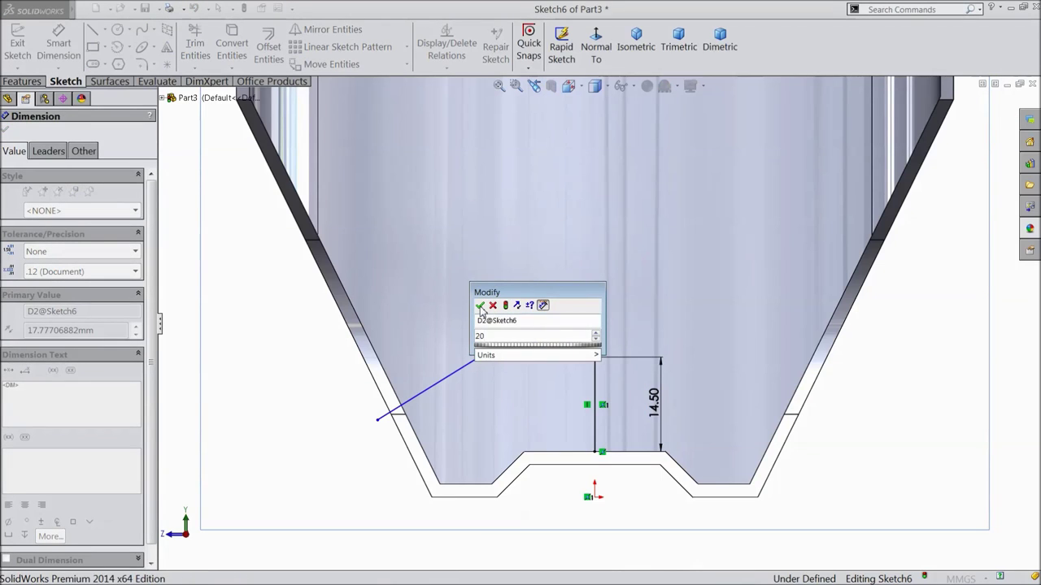
pyautogui.click(480, 305)
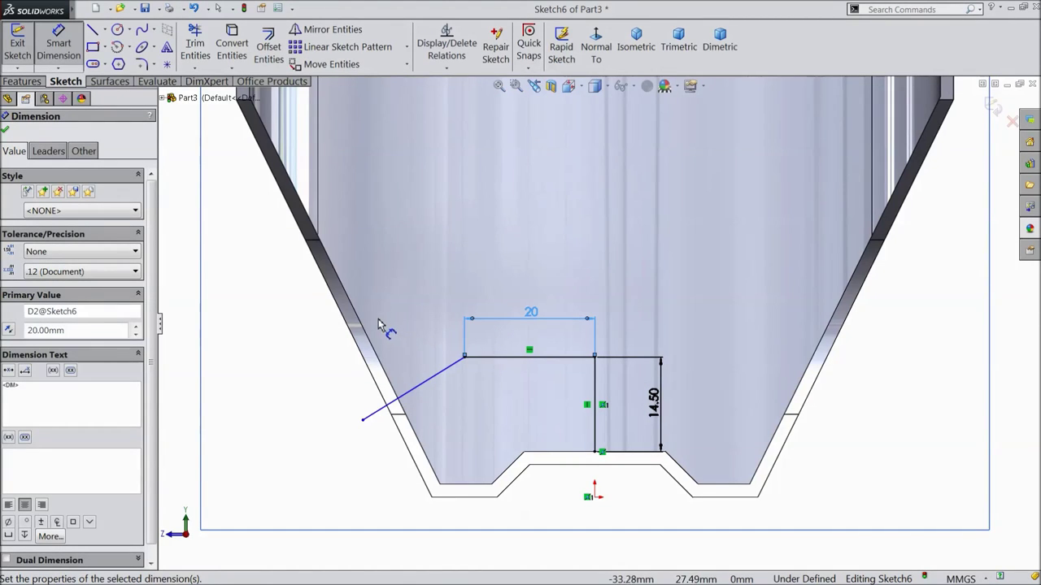
pyautogui.press('z')
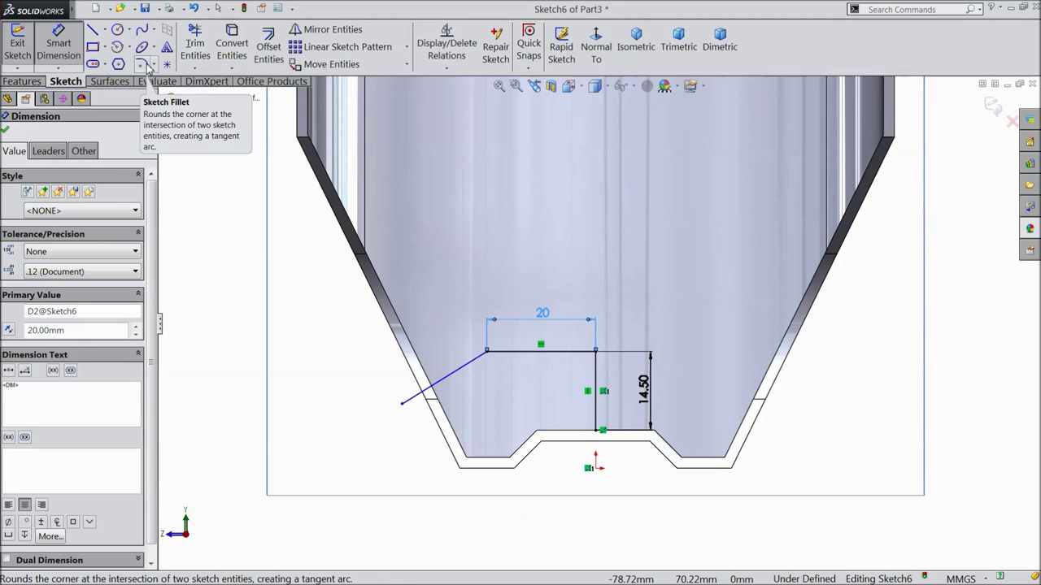
pyautogui.click(5, 132)
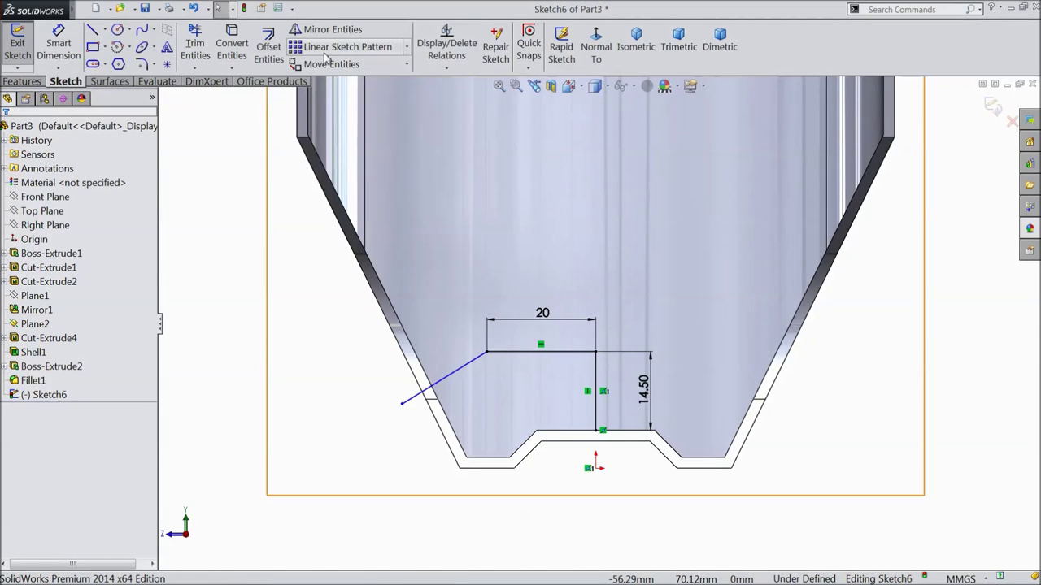
# Offset the three-line chain by 5 mm toward its upper, outer side
pyautogui.click(595, 373)
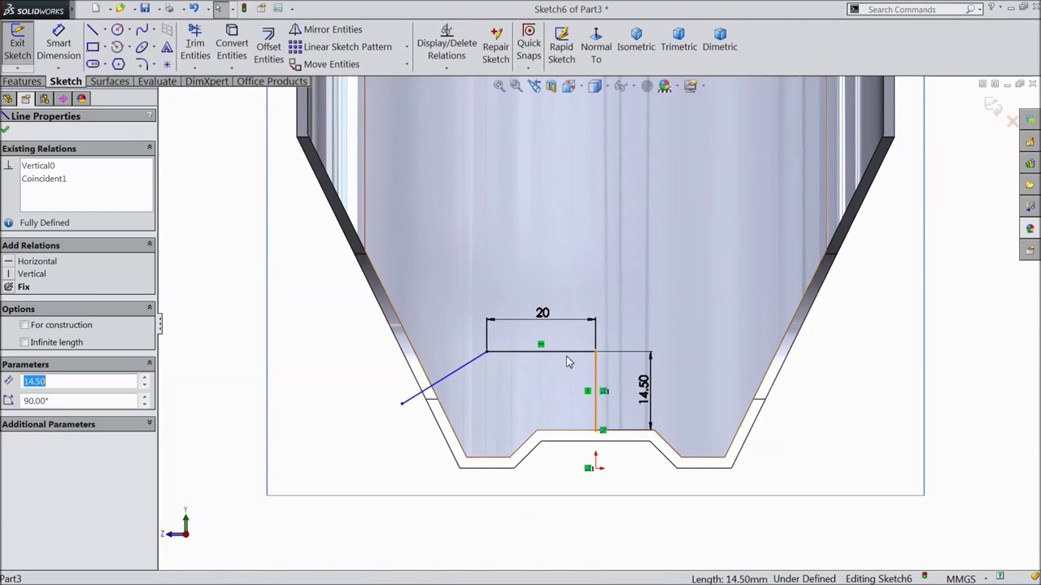
pyautogui.keyDown('ctrl'); pyautogui.click(561, 358); pyautogui.keyUp('ctrl')
pyautogui.keyDown('ctrl'); pyautogui.click(474, 360); pyautogui.keyUp('ctrl')
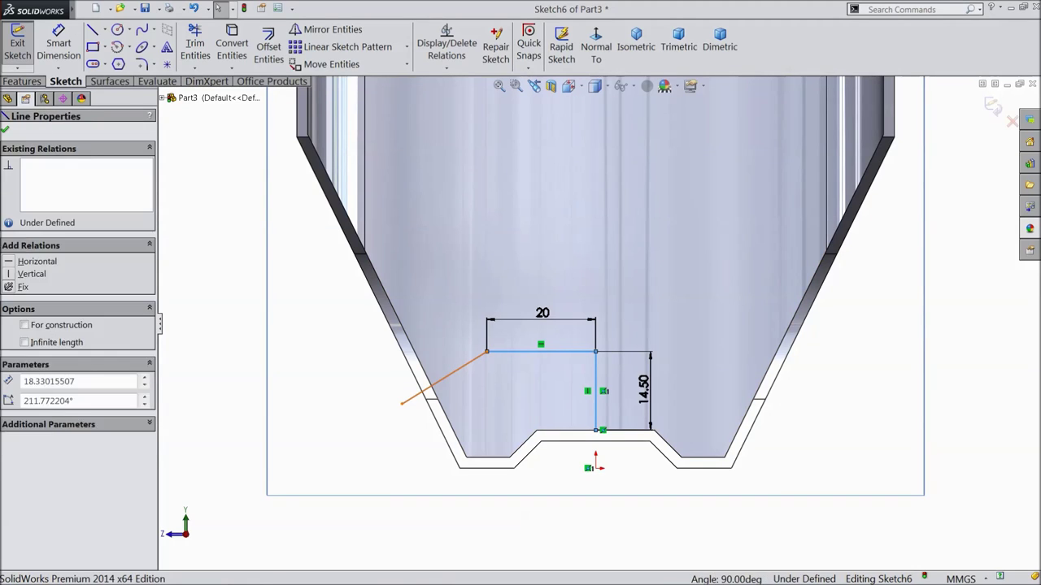
pyautogui.click(270, 49)
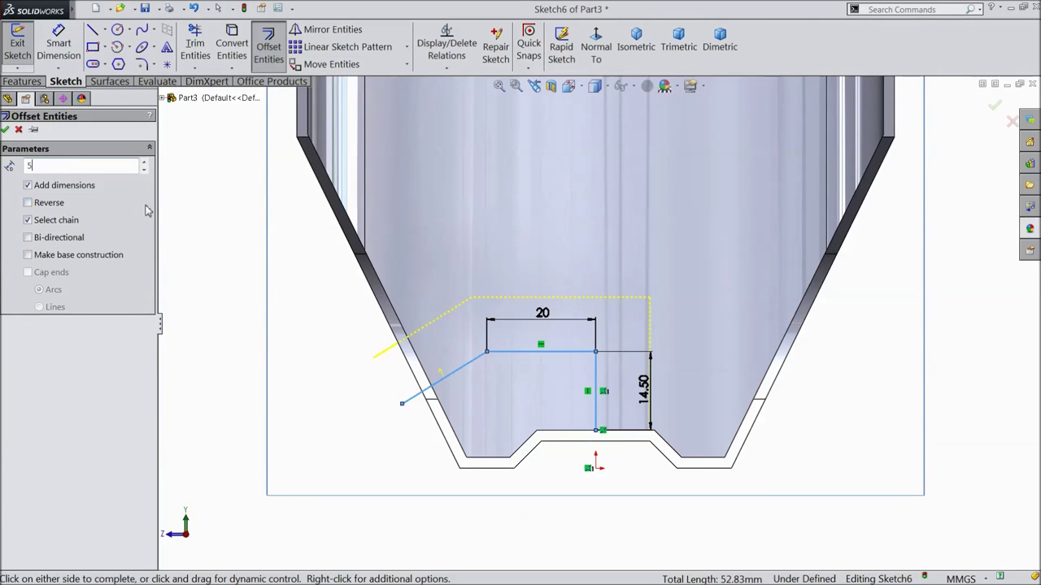
pyautogui.write('5')
pyautogui.press('Return')
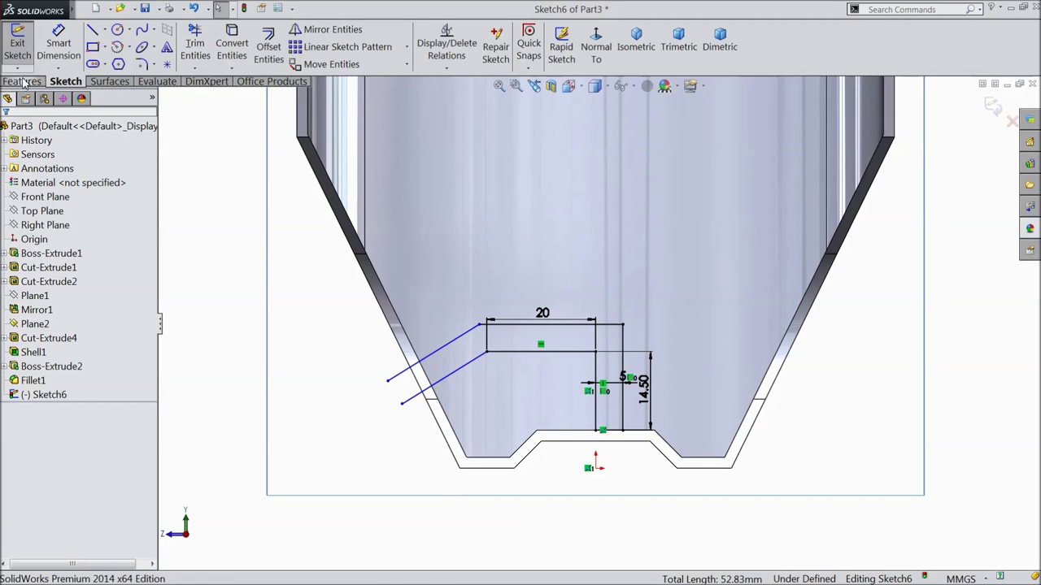
# Convert the left wall's outer edge into the sketch and trim it and the sloped lines so the band's left end closes at the wall
pyautogui.click(417, 385)
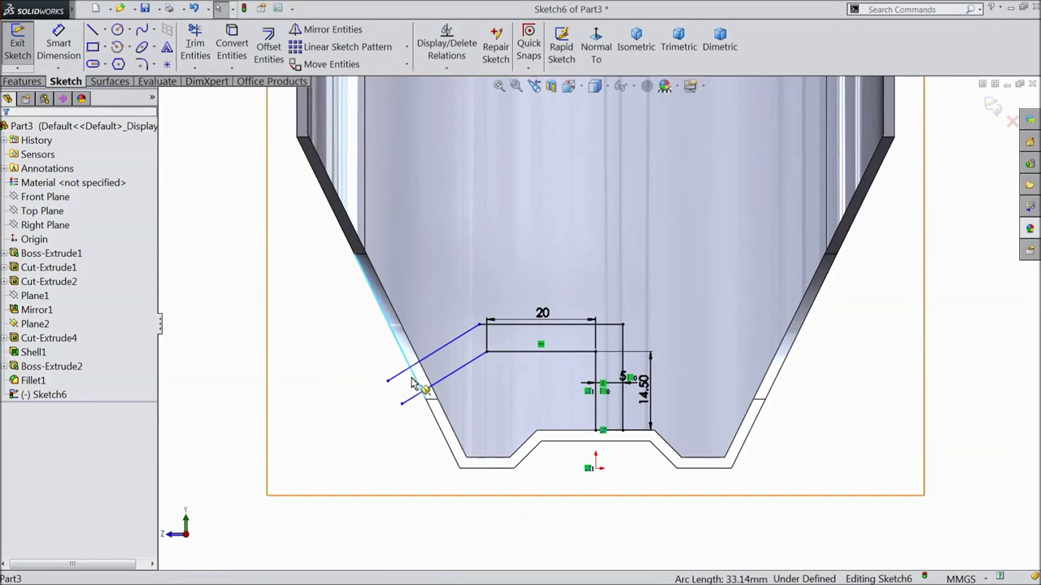
pyautogui.click(228, 50)
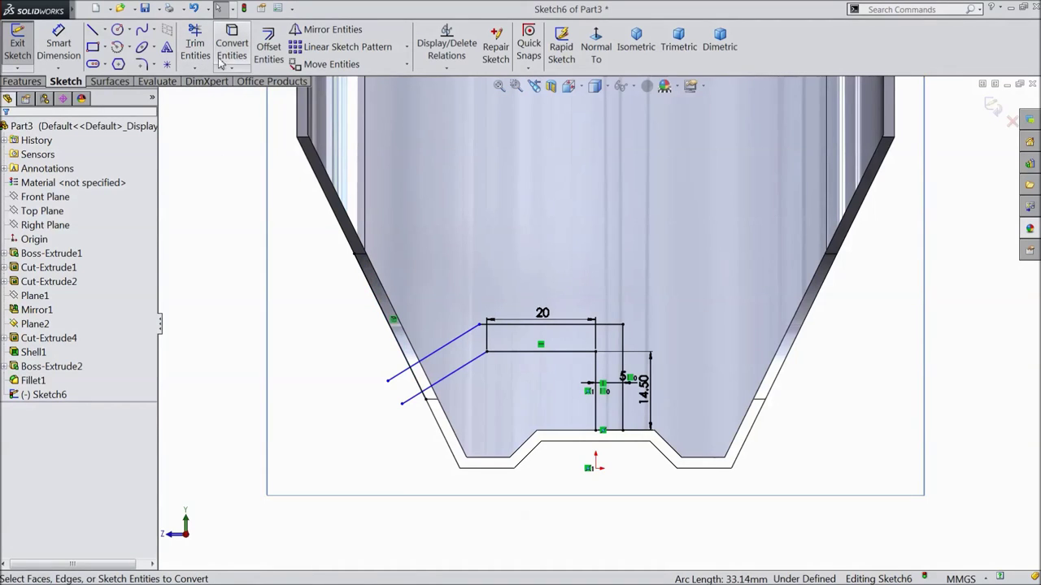
pyautogui.click(195, 45)
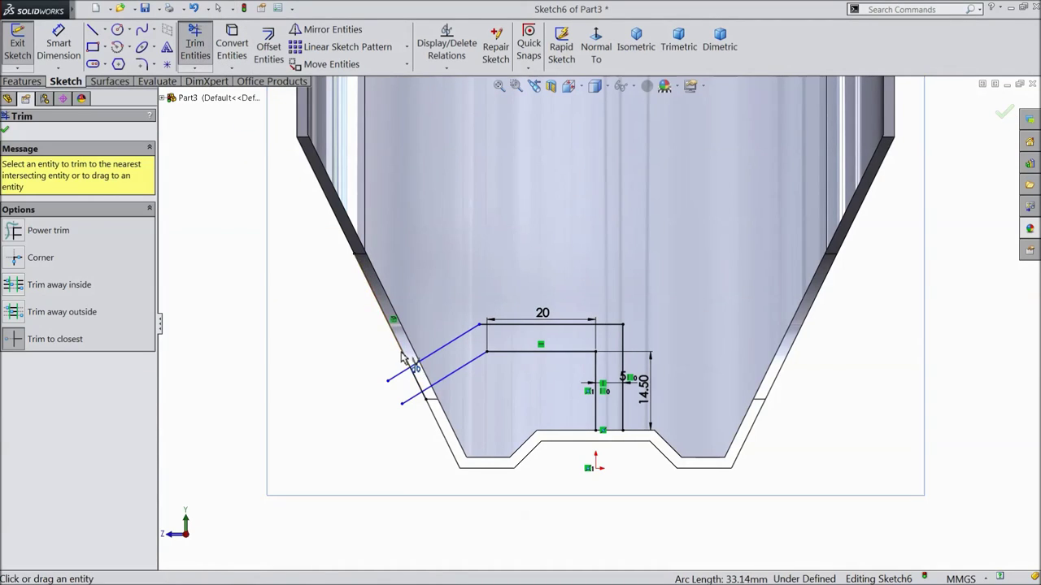
pyautogui.click(411, 397)
pyautogui.click(397, 379)
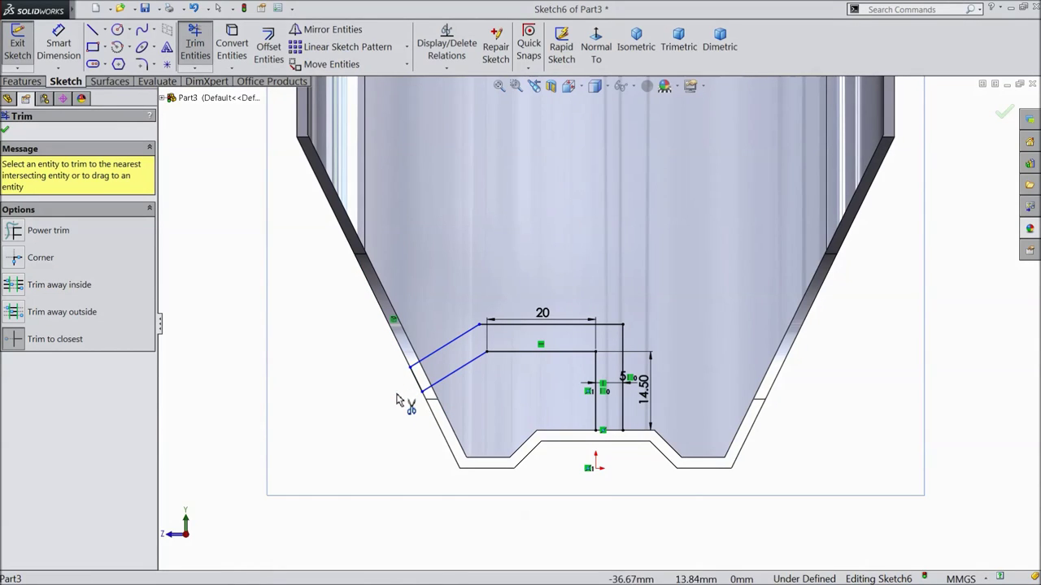
pyautogui.click(5, 131)
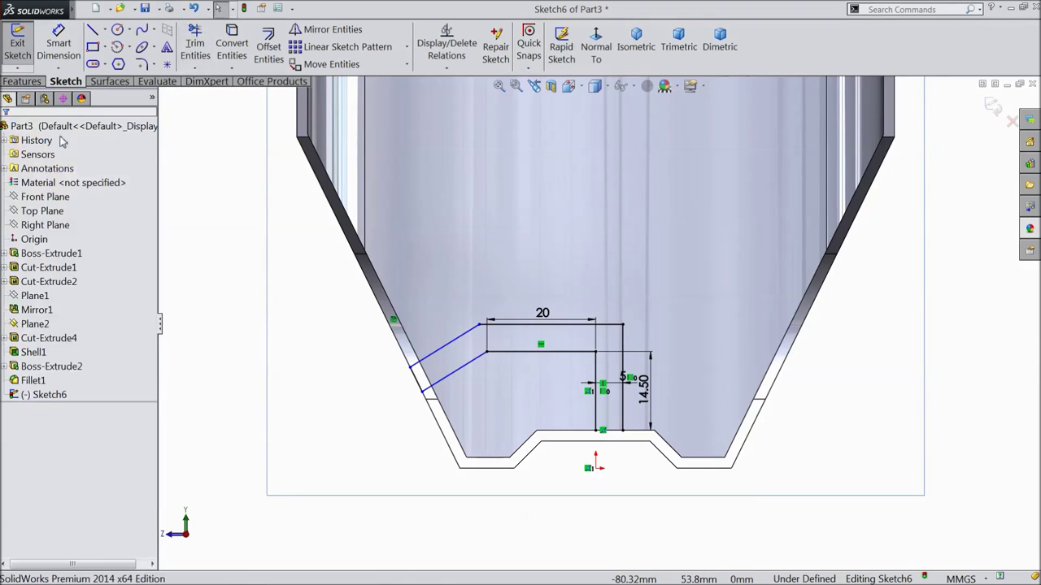
# Mirror the two horizontal and two sloped lines about the 14.5 mm vertical line
pyautogui.click(318, 35)
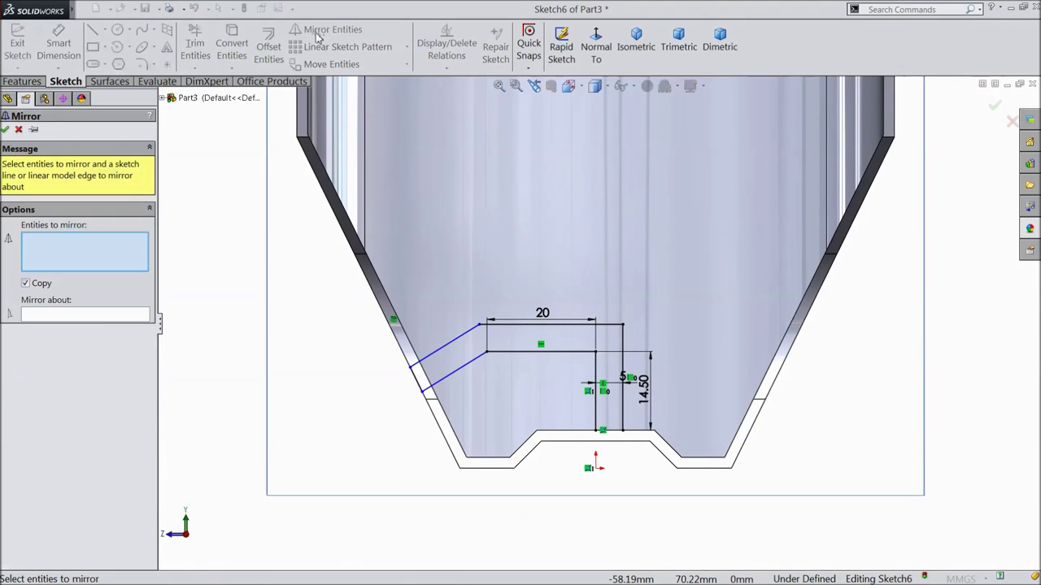
pyautogui.click(518, 353)
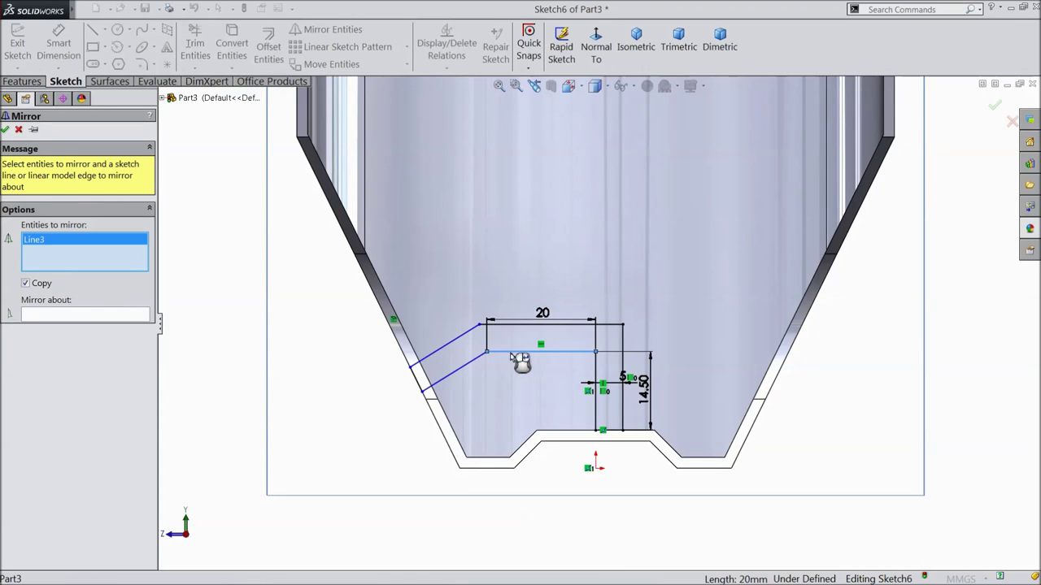
pyautogui.click(471, 362)
pyautogui.click(461, 337)
pyautogui.click(535, 326)
pyautogui.click(119, 315)
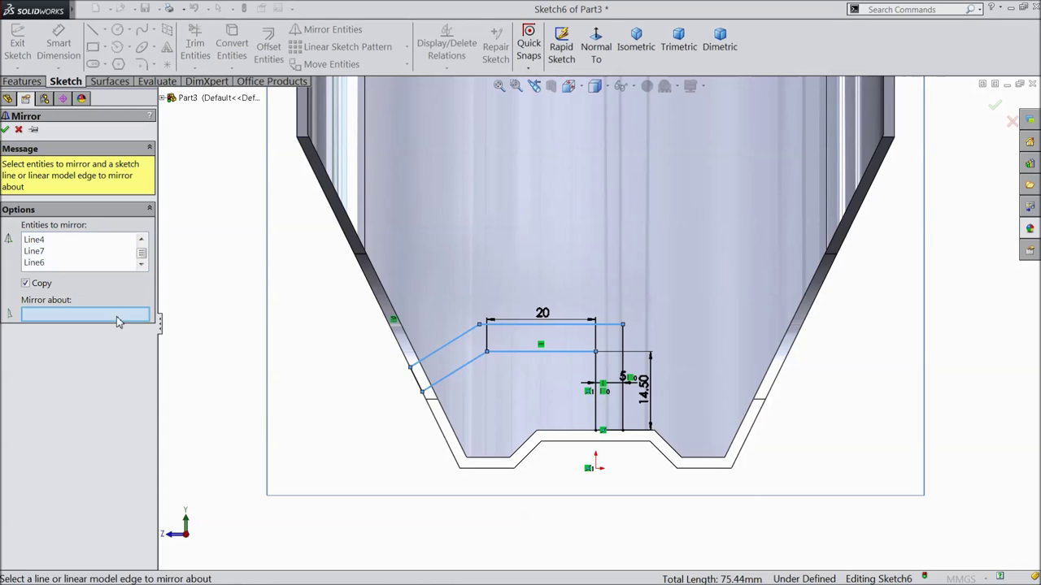
pyautogui.click(597, 411)
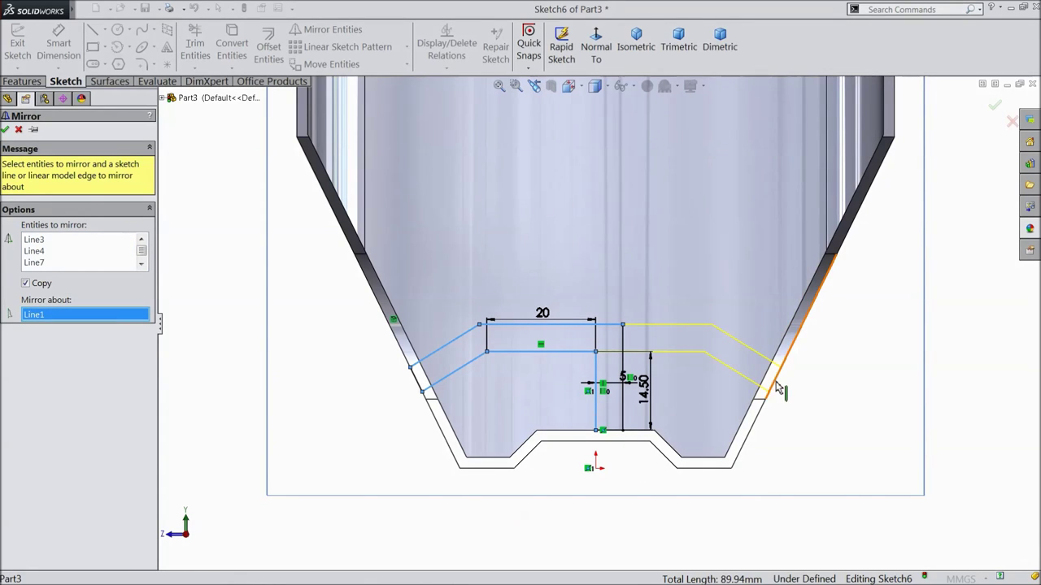
pyautogui.click(6, 130)
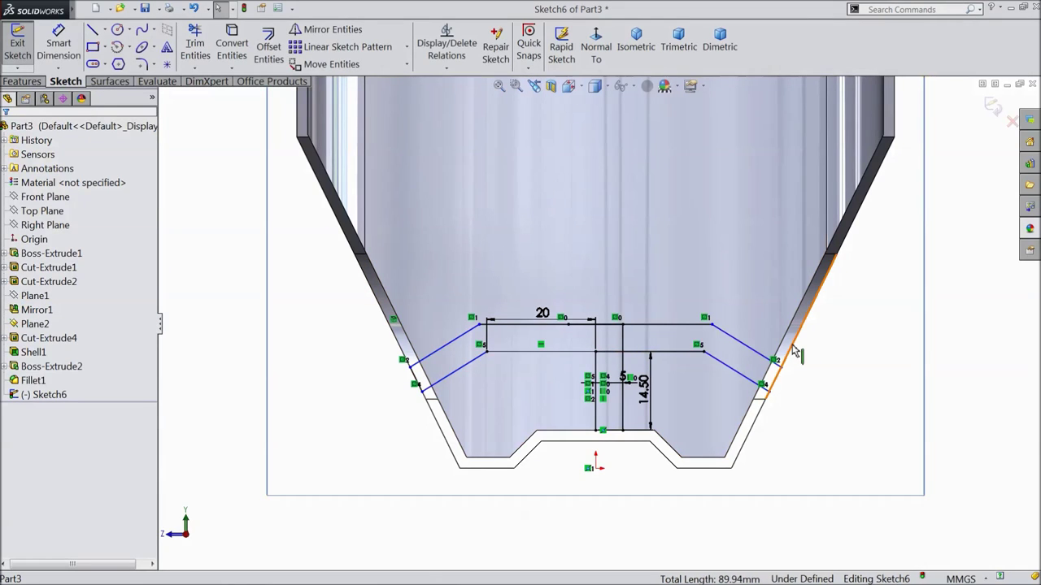
# Convert the right wall's outer edge into the sketch and trim it to the segment between the two mirrored sloped lines
pyautogui.click(232, 47)
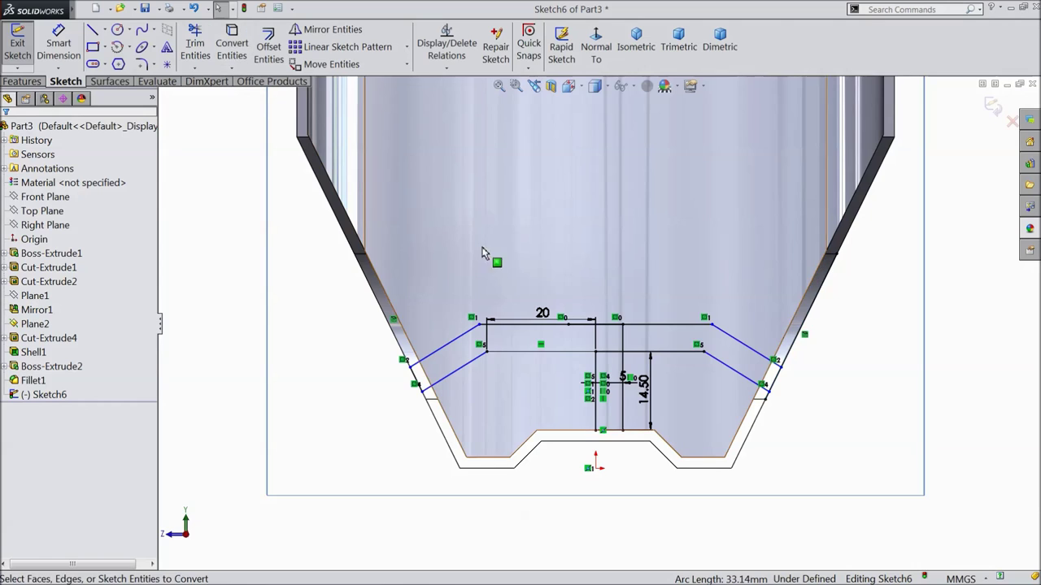
pyautogui.click(195, 46)
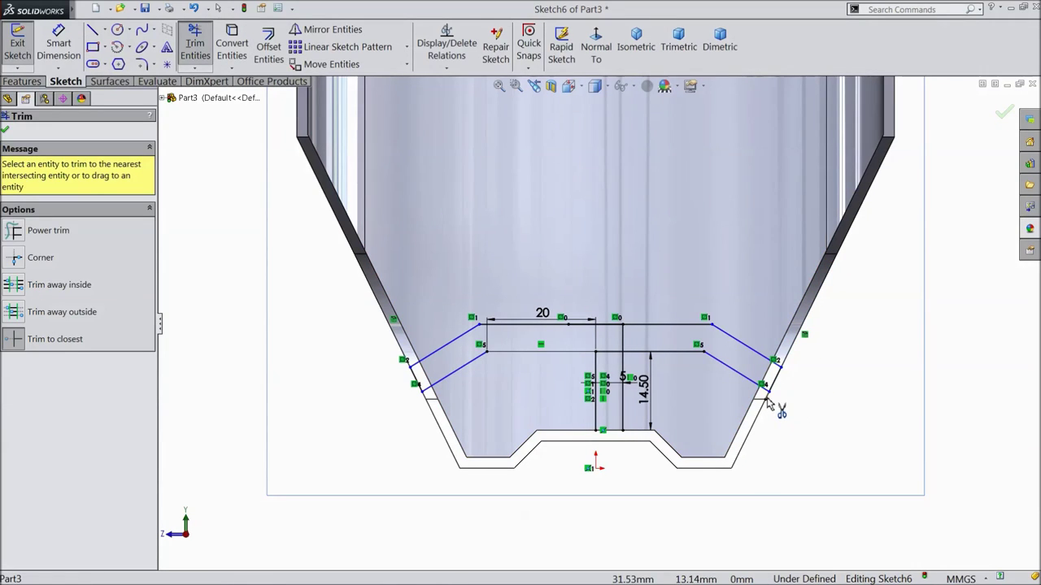
pyautogui.scroll(-3, 783, 387)
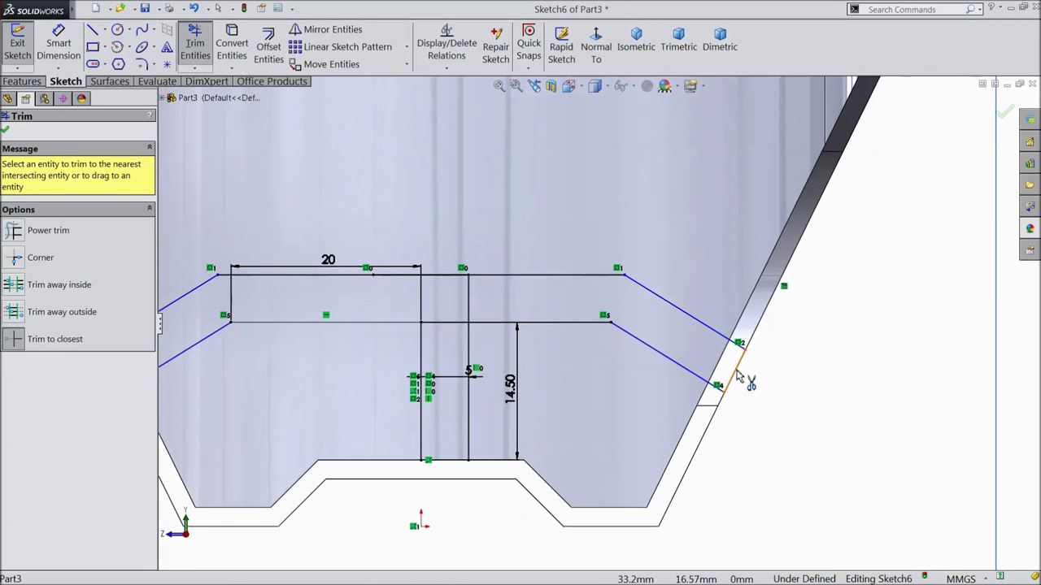
pyautogui.scroll(2, 602, 358)
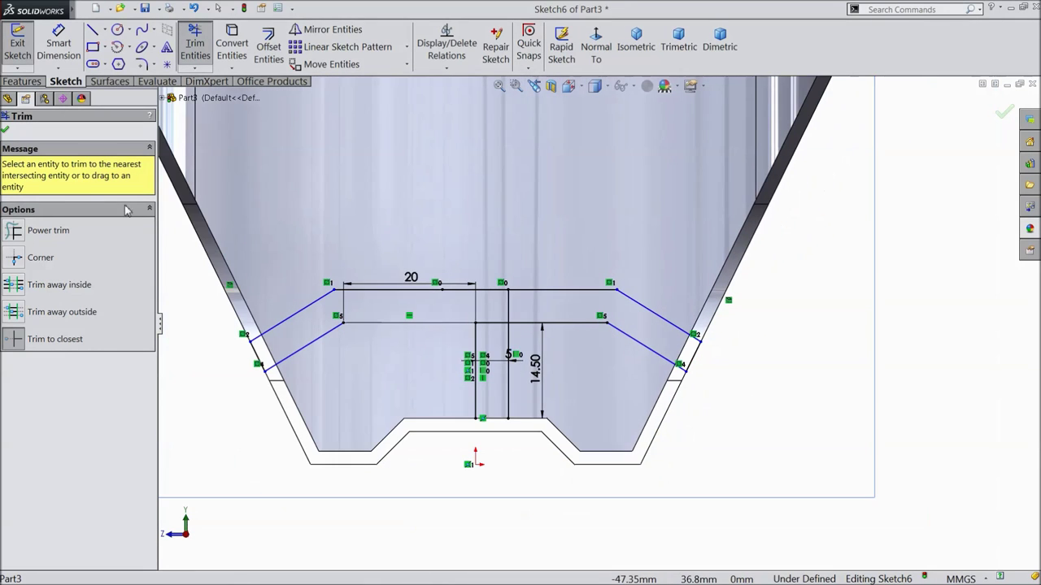
pyautogui.click(10, 132)
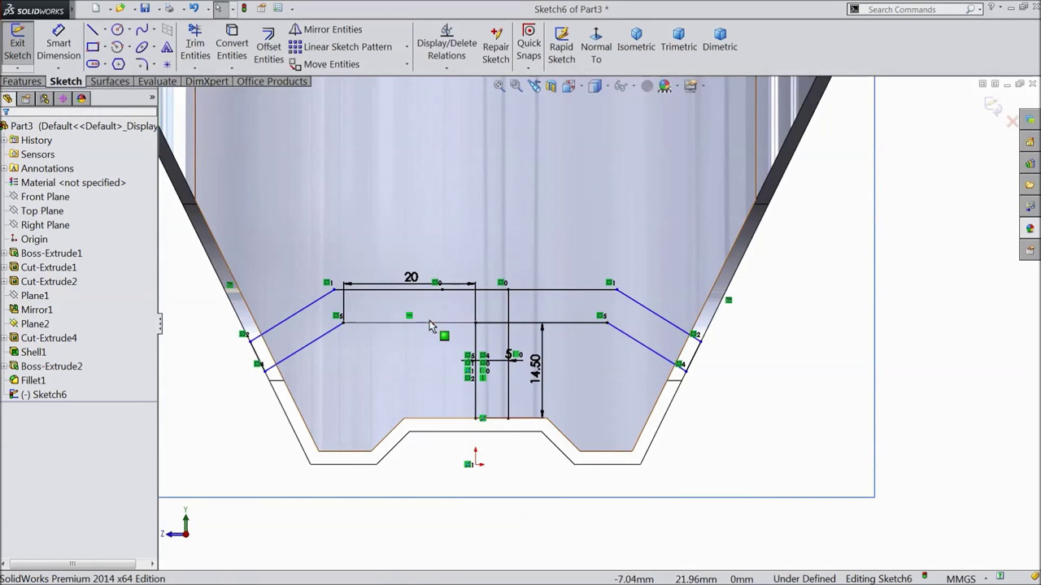
pyautogui.click(477, 356)
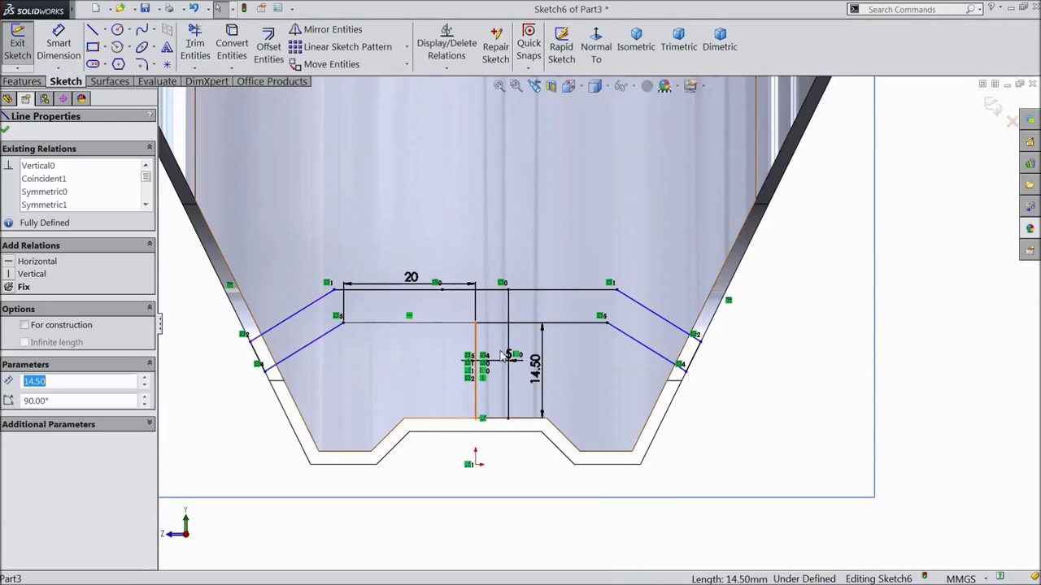
pyautogui.press('Delete')
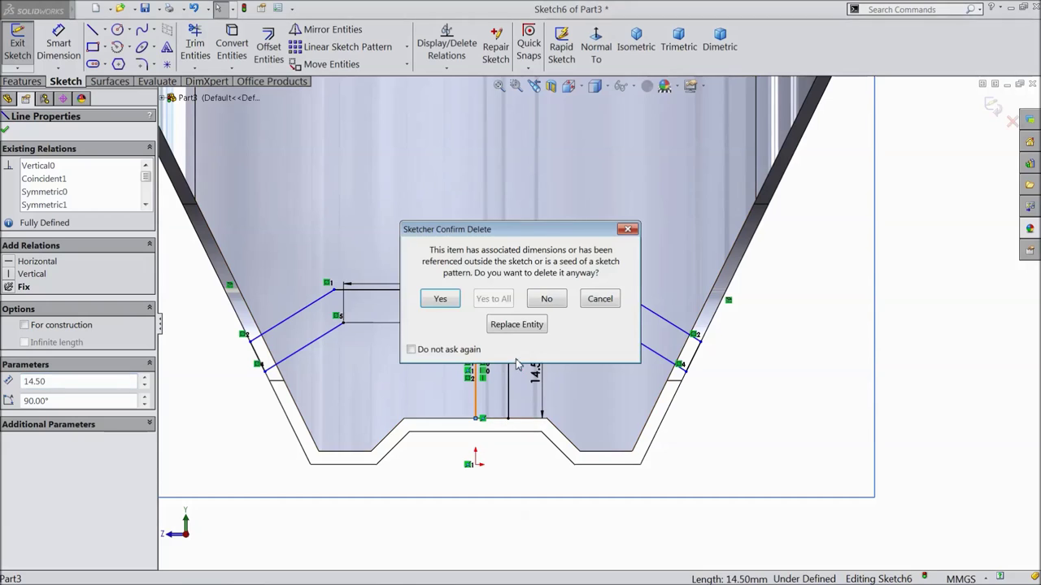
pyautogui.click(592, 304)
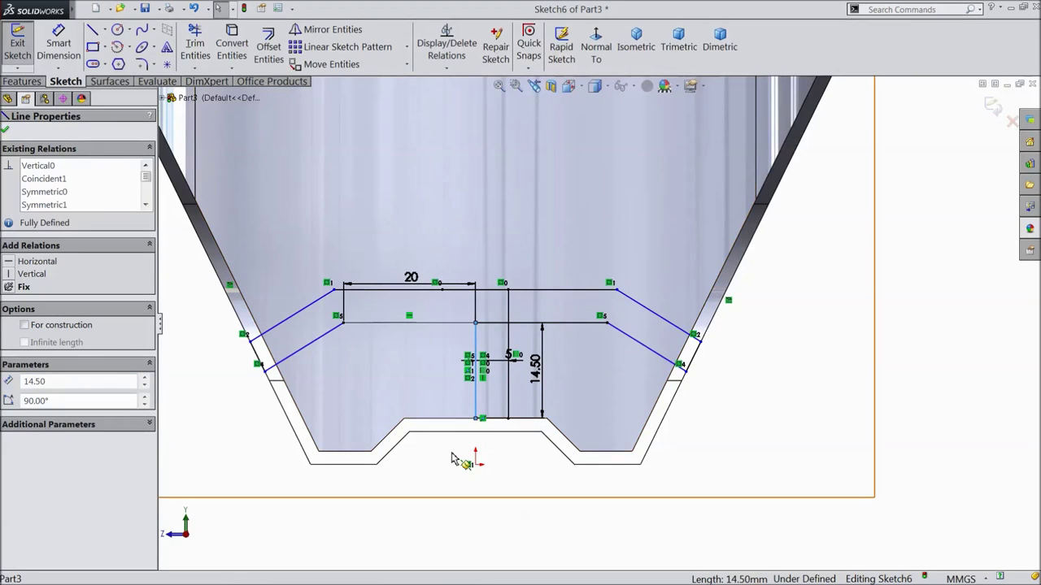
# Convert the 14.5 mm vertical centre line and its parallel offset line into construction geometry
pyautogui.press('Escape')
pyautogui.click(486, 382)
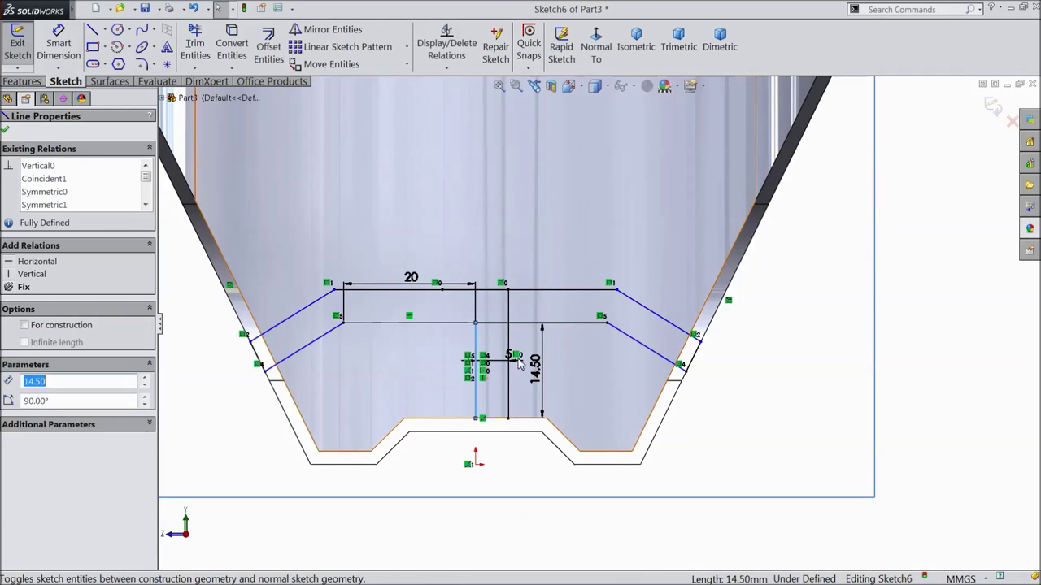
pyautogui.press('Escape')
pyautogui.click(513, 344)
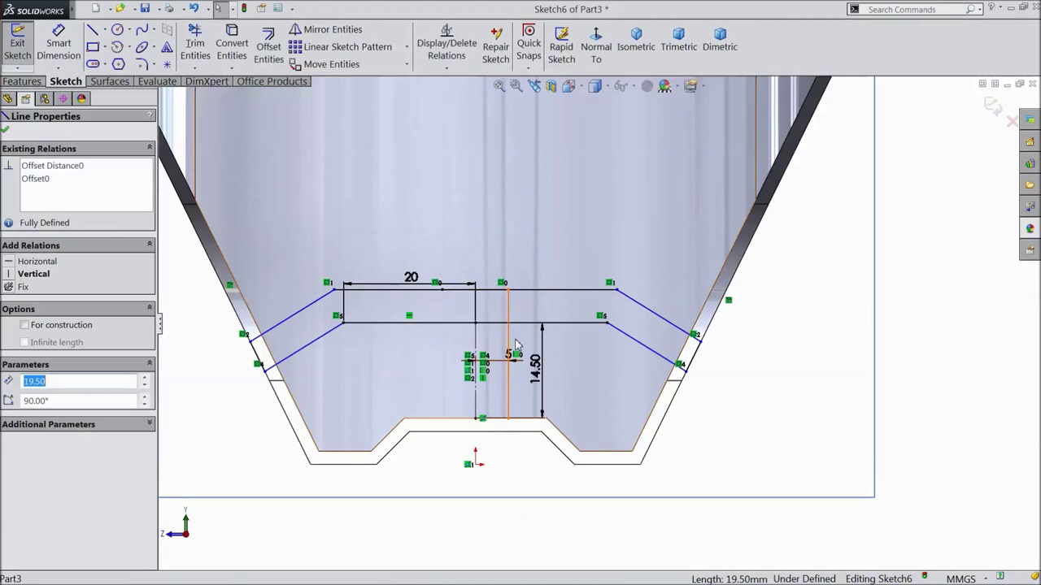
pyautogui.click(553, 313)
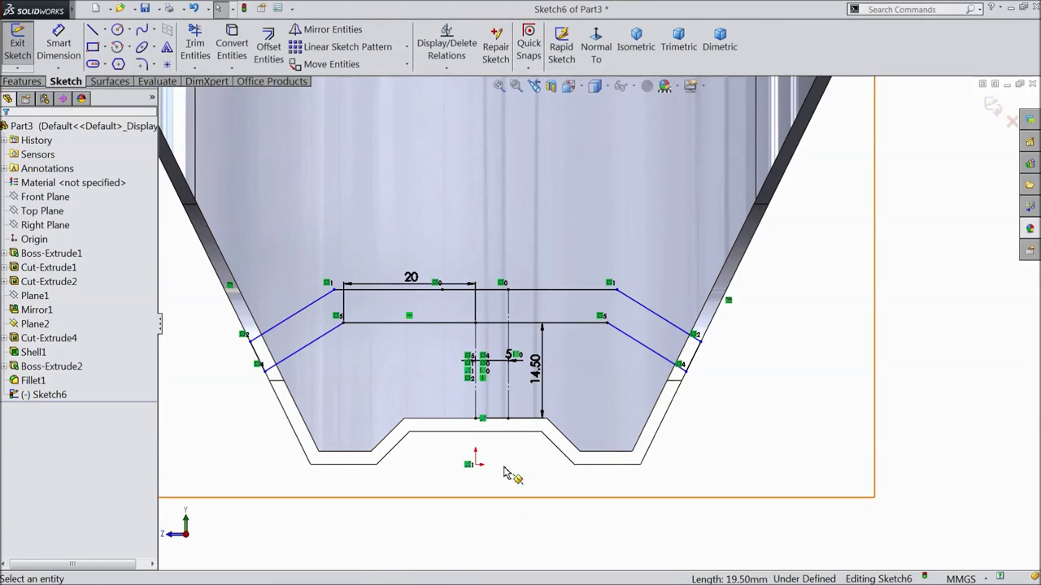
# Start a boss extrusion of the closed bent band region with the Offset From Surface end condition, referenced to the body's curved front face
pyautogui.press('z')
pyautogui.moveTo(516, 447)
pyautogui.mouseDown(button='middle')
pyautogui.moveTo(495, 460)
pyautogui.moveTo(601, 446)
pyautogui.moveTo(684, 479)
pyautogui.moveTo(662, 485)
pyautogui.moveTo(674, 483)
pyautogui.mouseUp(button='middle')
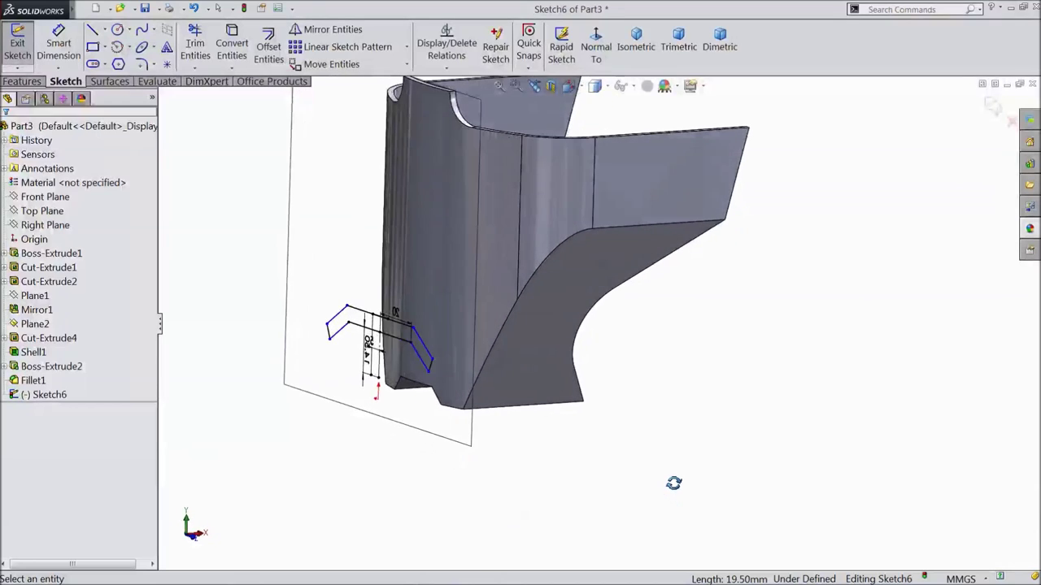
pyautogui.click(22, 81)
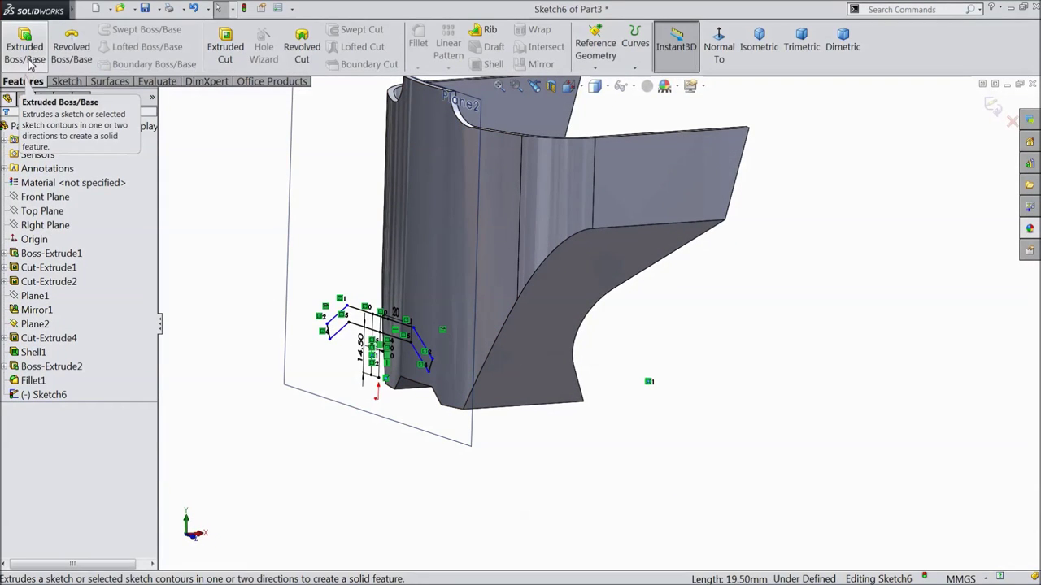
pyautogui.click(28, 55)
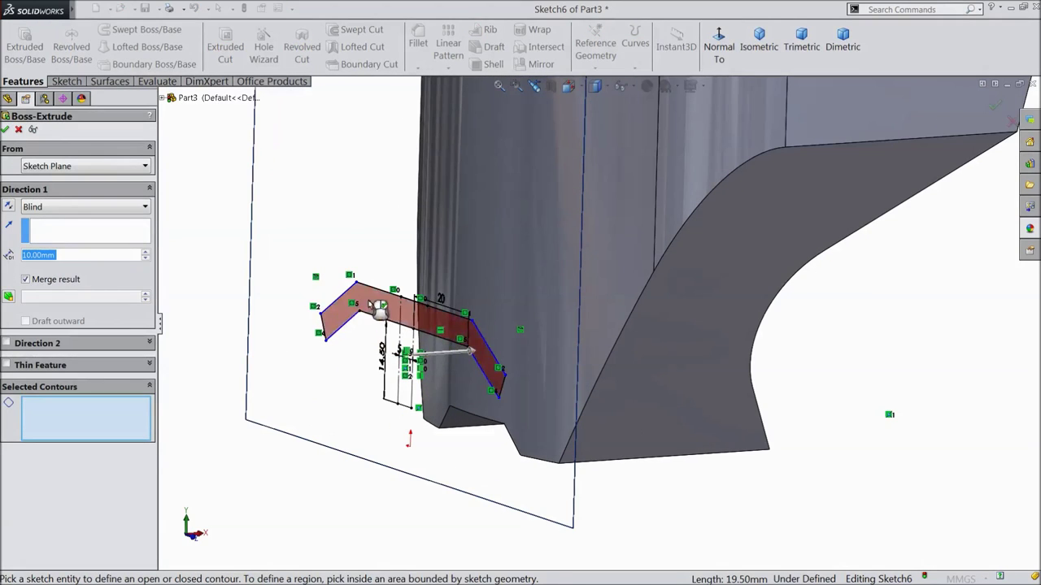
pyautogui.click(376, 313)
pyautogui.click(58, 209)
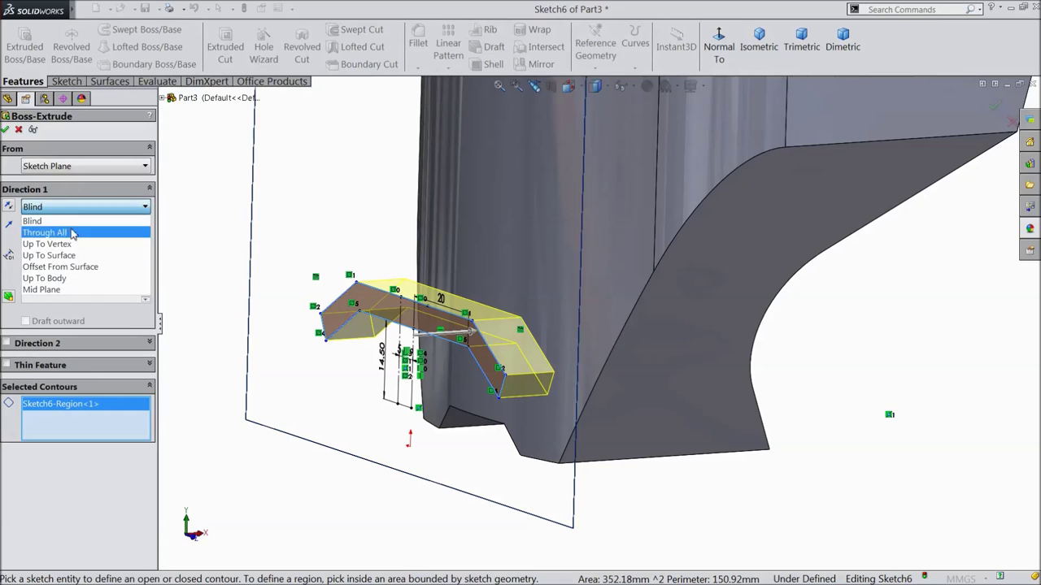
pyautogui.click(65, 267)
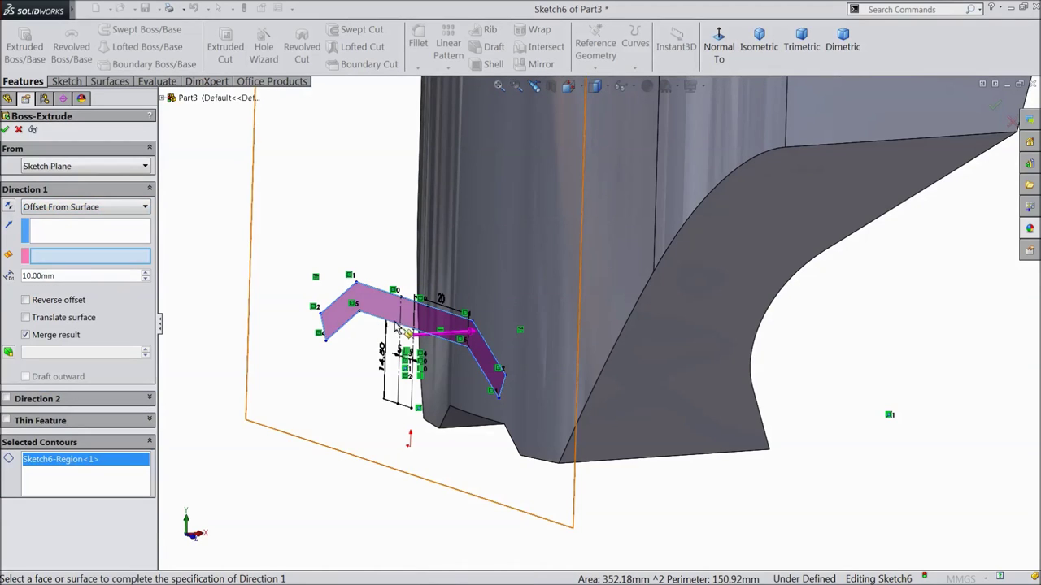
pyautogui.click(510, 244)
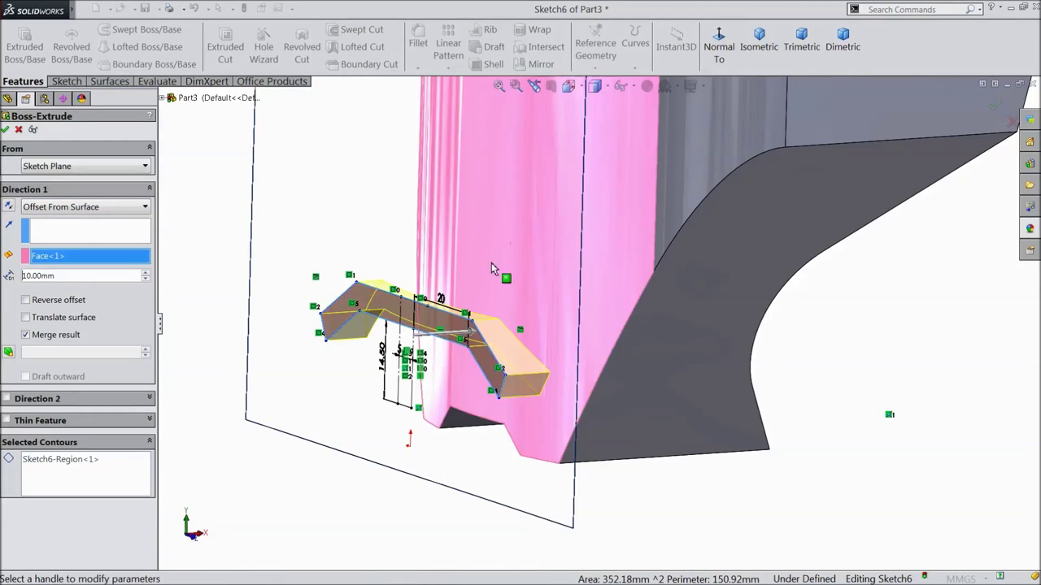
# Set the extrusion's offset from the face to 1 mm, reverse the offset, and create the boss
pyautogui.moveTo(67, 275); pyautogui.dragTo(23, 276)
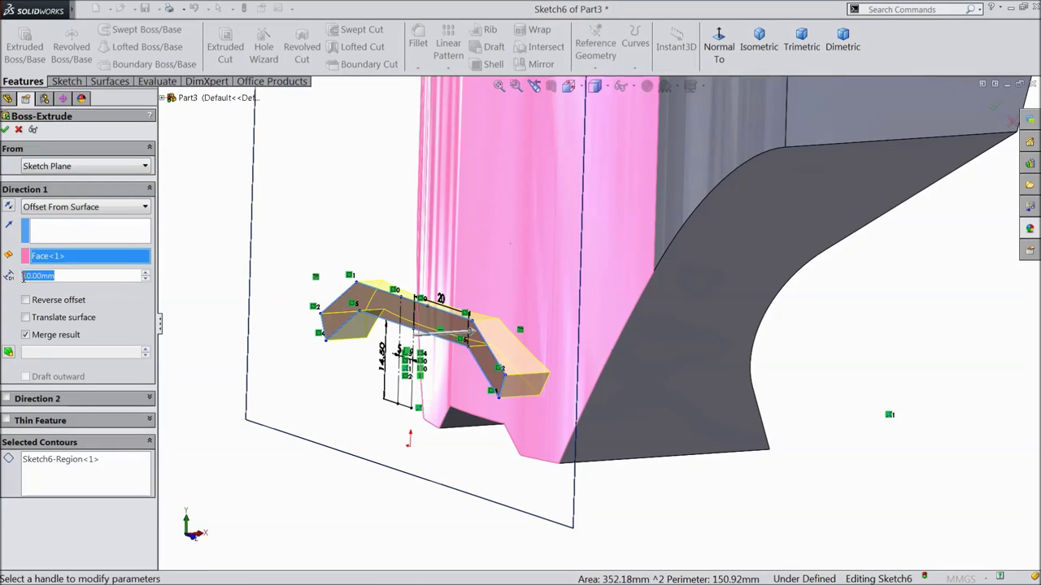
pyautogui.write('1')
pyautogui.press('Return')
pyautogui.moveTo(240, 231); pyautogui.dragTo(214, 255, button='middle')
pyautogui.click(26, 301)
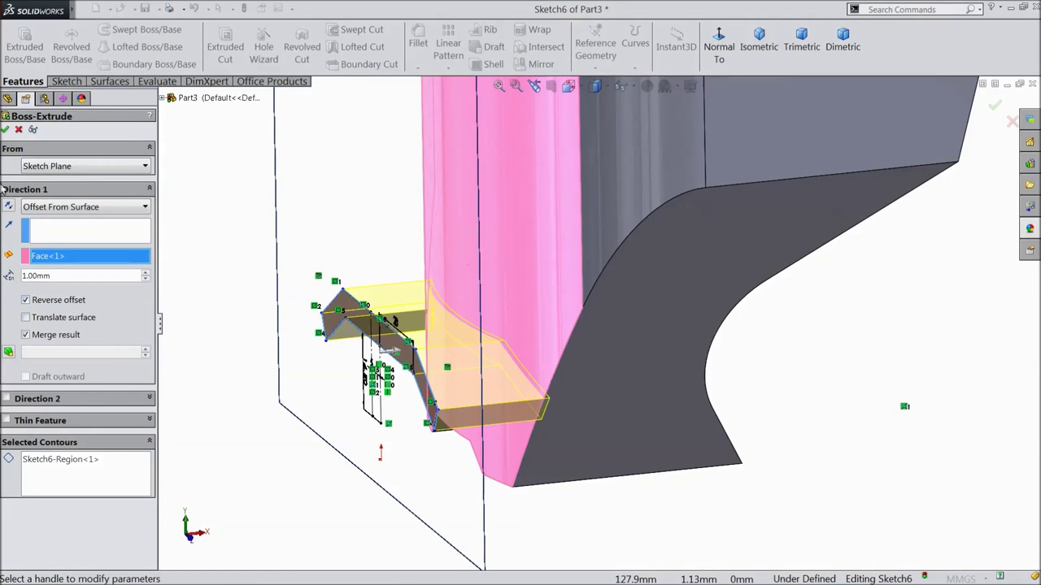
pyautogui.click(5, 130)
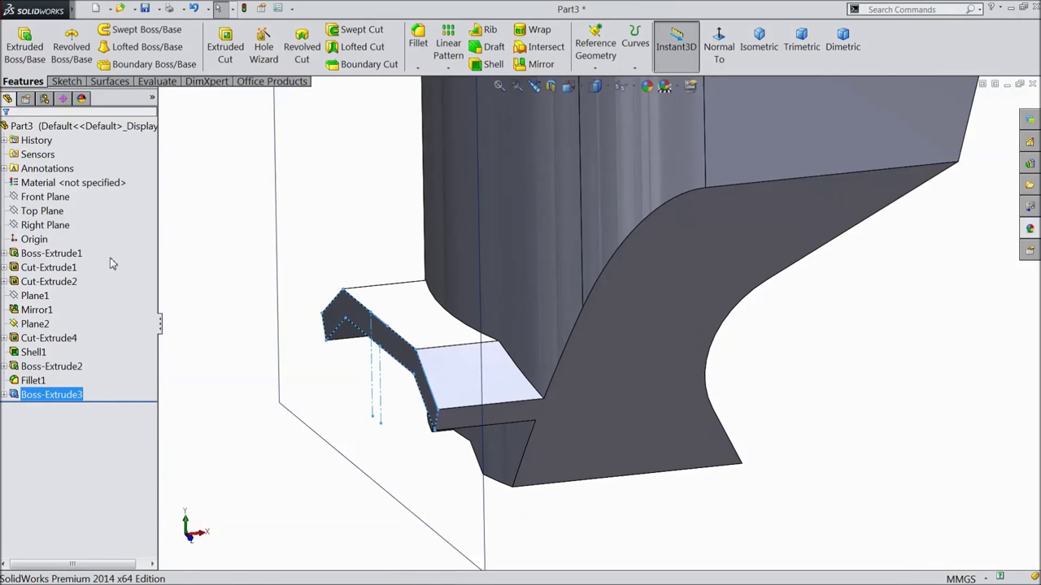
# Delete the Boss-Extrude3 feature while keeping its absorbed sketch
pyautogui.click(191, 400)
pyautogui.doubleClick(68, 396)
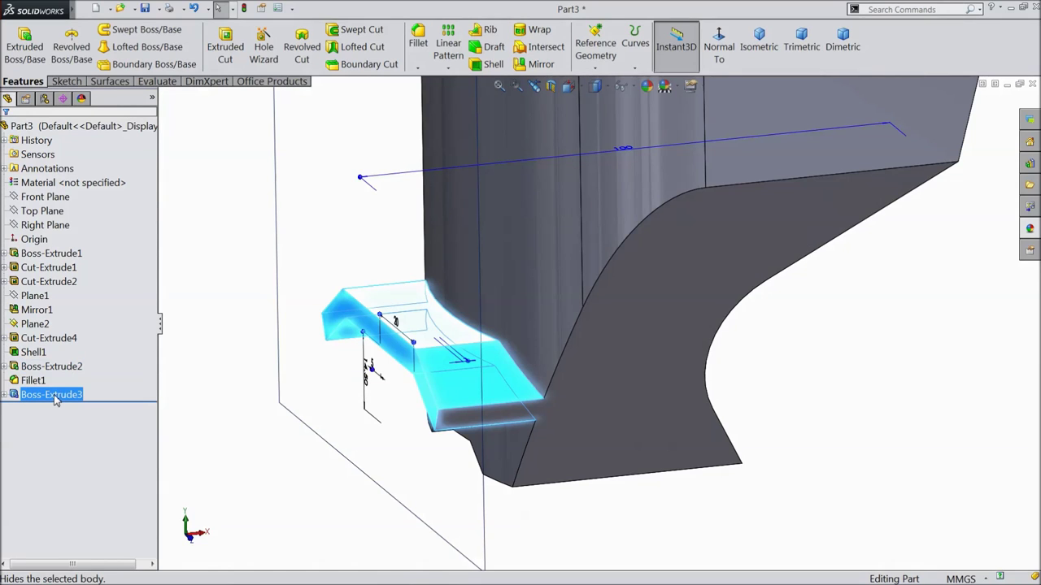
pyautogui.rightClick(58, 395)
pyautogui.click(88, 397)
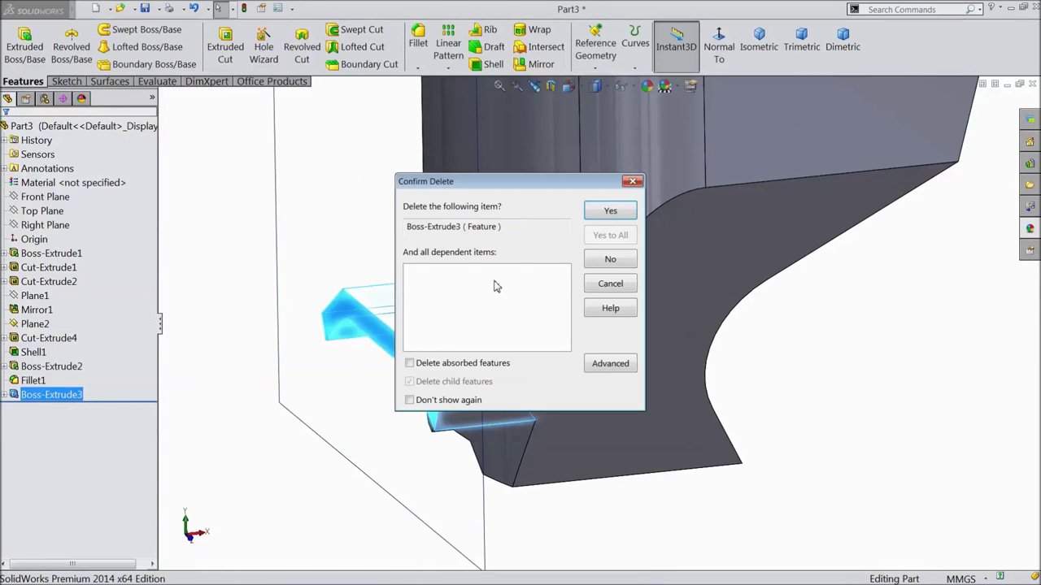
pyautogui.click(608, 213)
# Reopen Sketch6 and extrude-cut its closed region using Offset From Surface, 1 mm with reversed offset from the curved front face
pyautogui.click(41, 396)
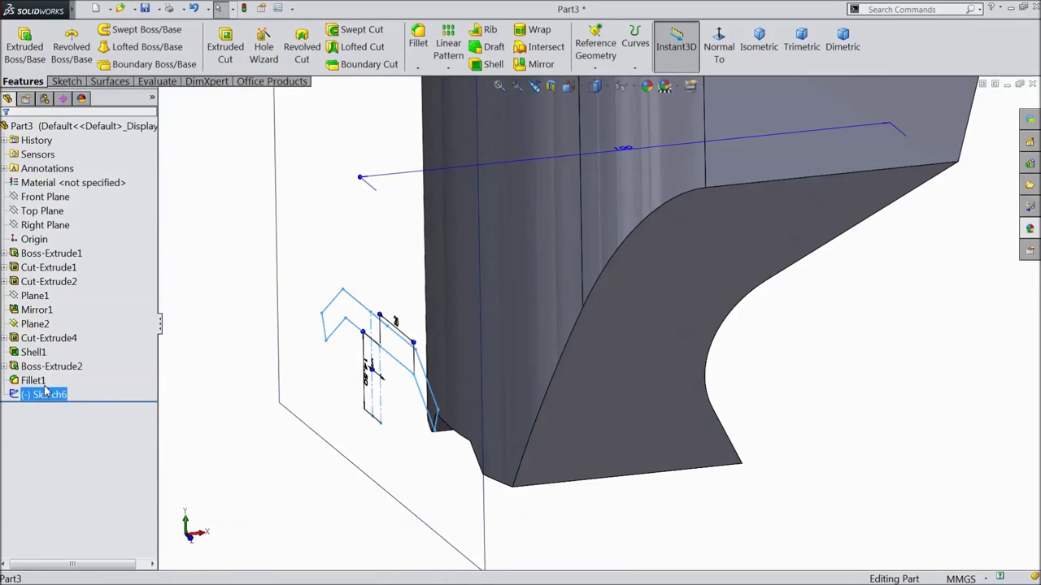
pyautogui.click(47, 371)
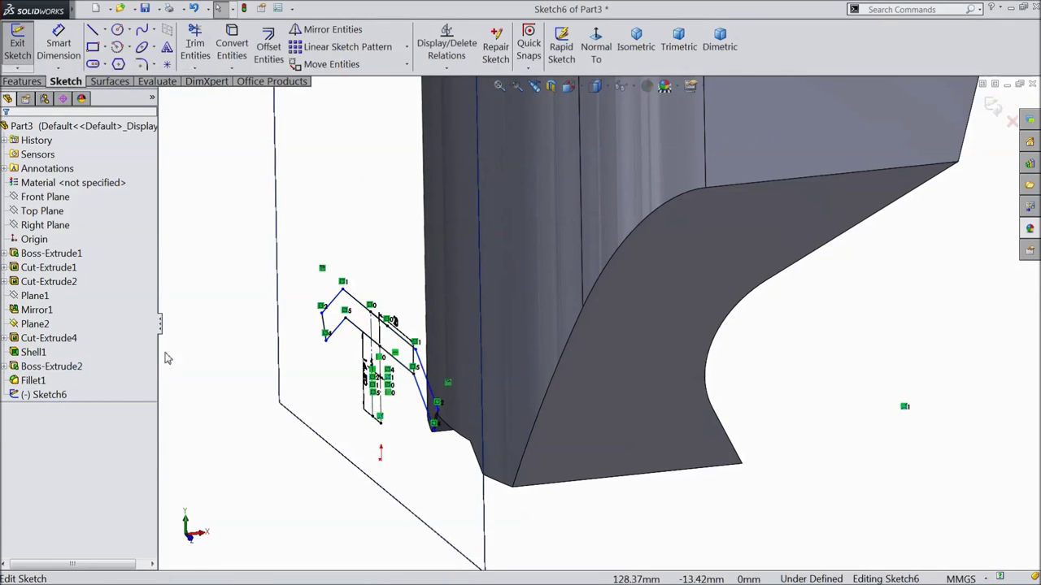
pyautogui.click(22, 81)
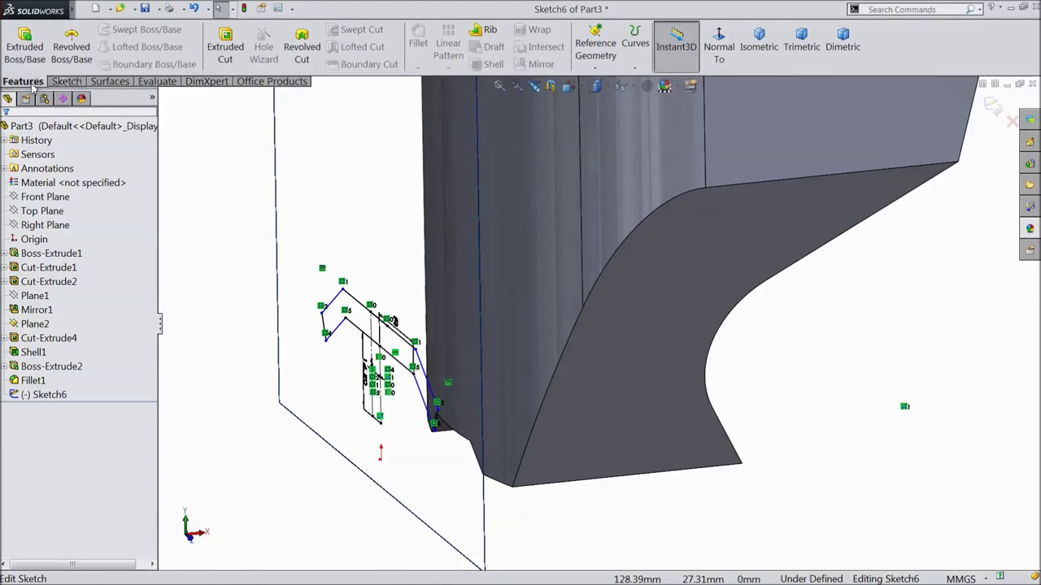
pyautogui.click(224, 56)
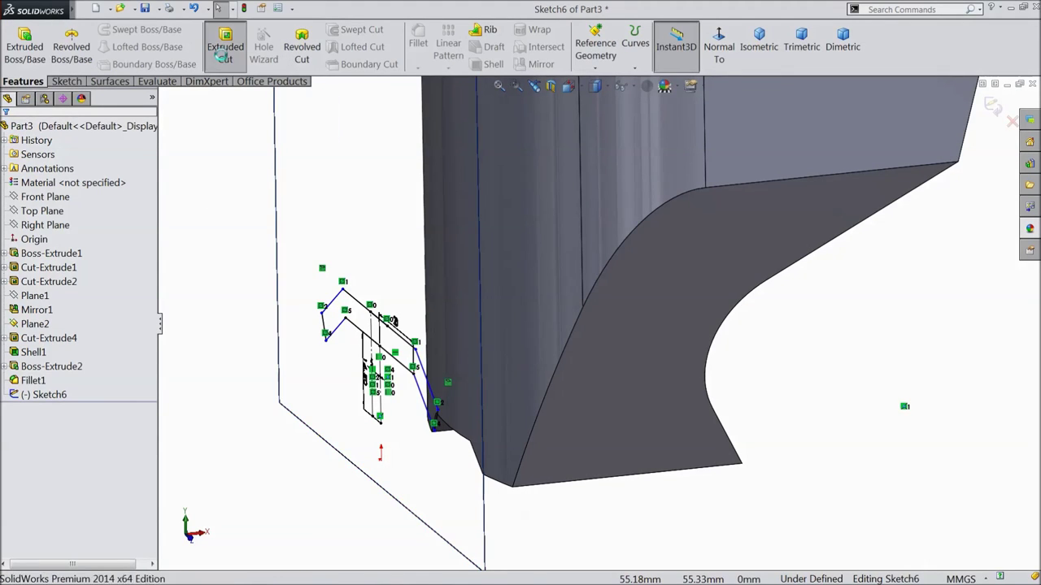
pyautogui.click(339, 316)
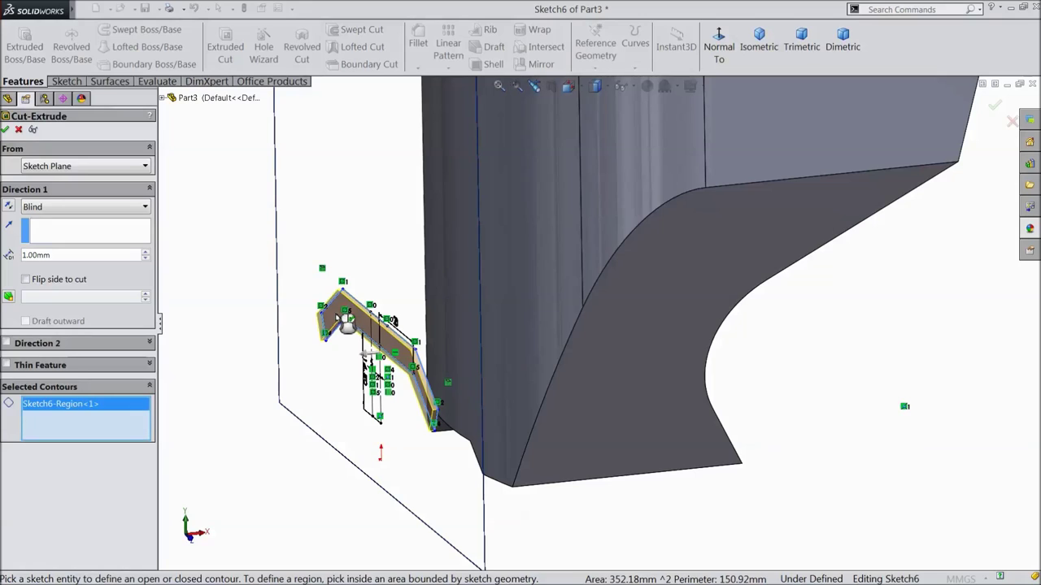
pyautogui.click(51, 208)
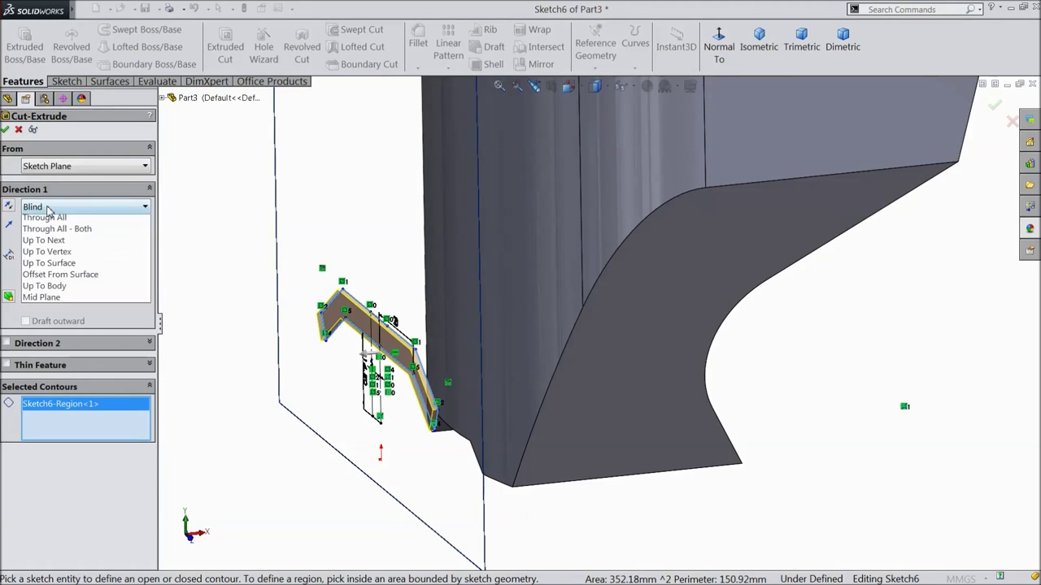
pyautogui.click(71, 289)
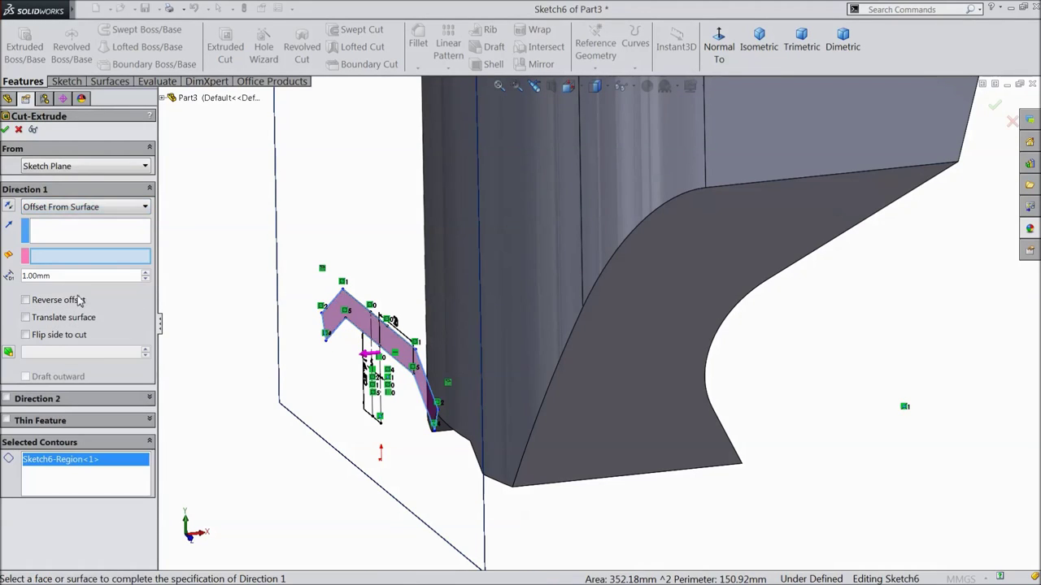
pyautogui.click(468, 275)
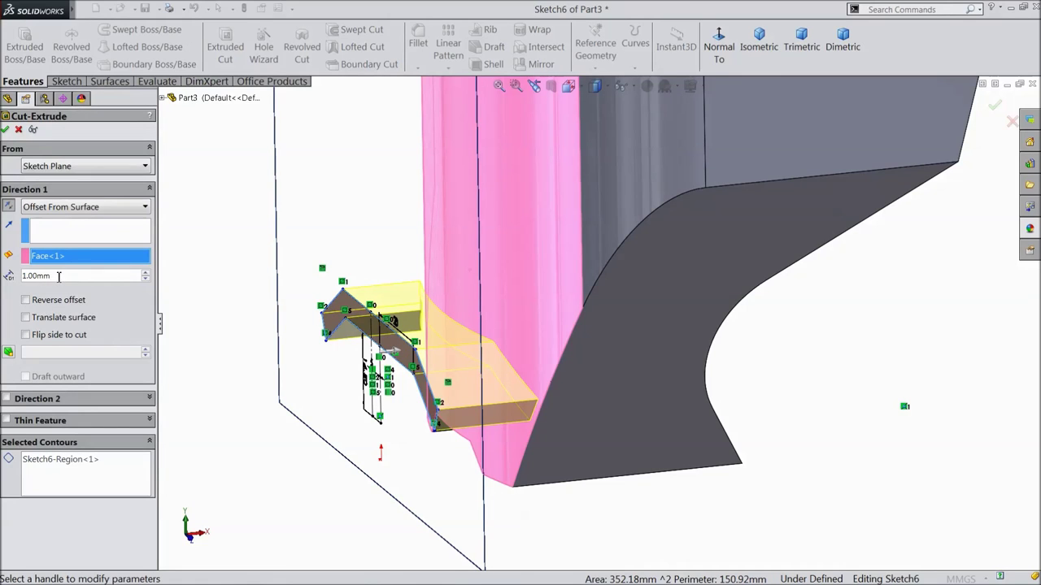
pyautogui.click(26, 301)
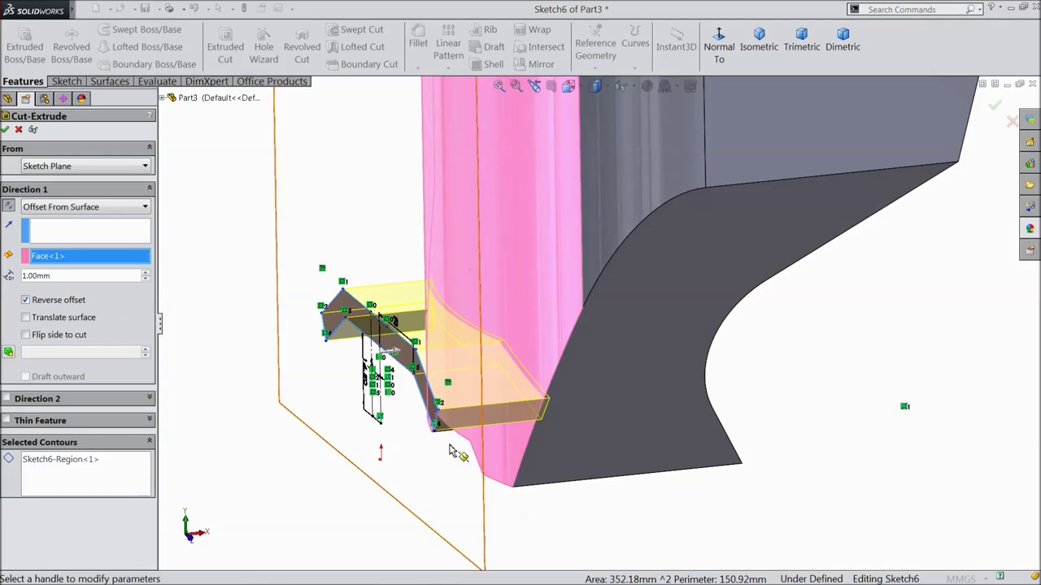
pyautogui.scroll(-2, 543, 403)
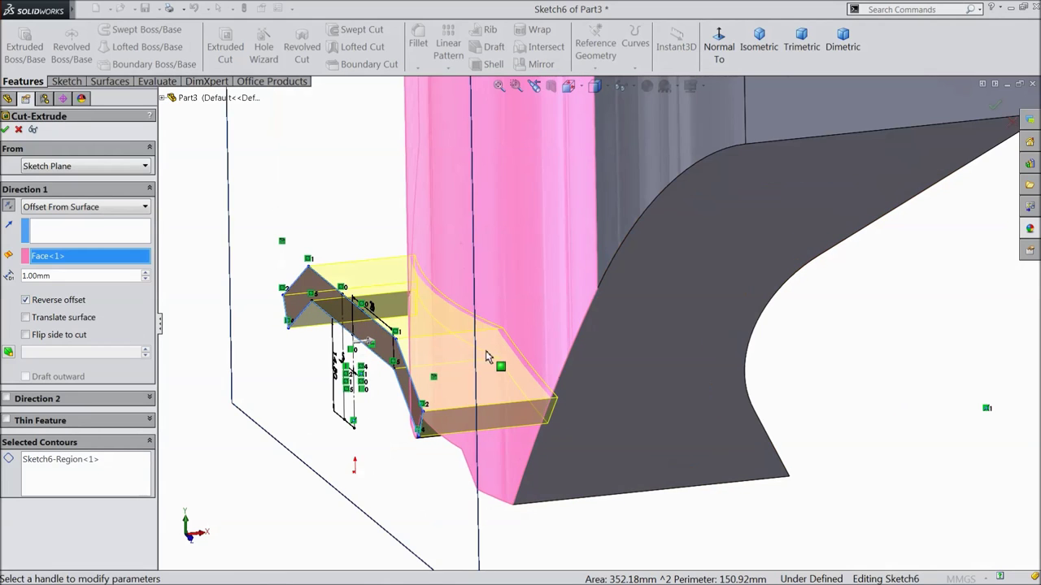
pyautogui.click(6, 130)
# Start a sketch on the flat outer side face and convert the short slanted edge at the new groove's end
pyautogui.scroll(3, 601, 334)
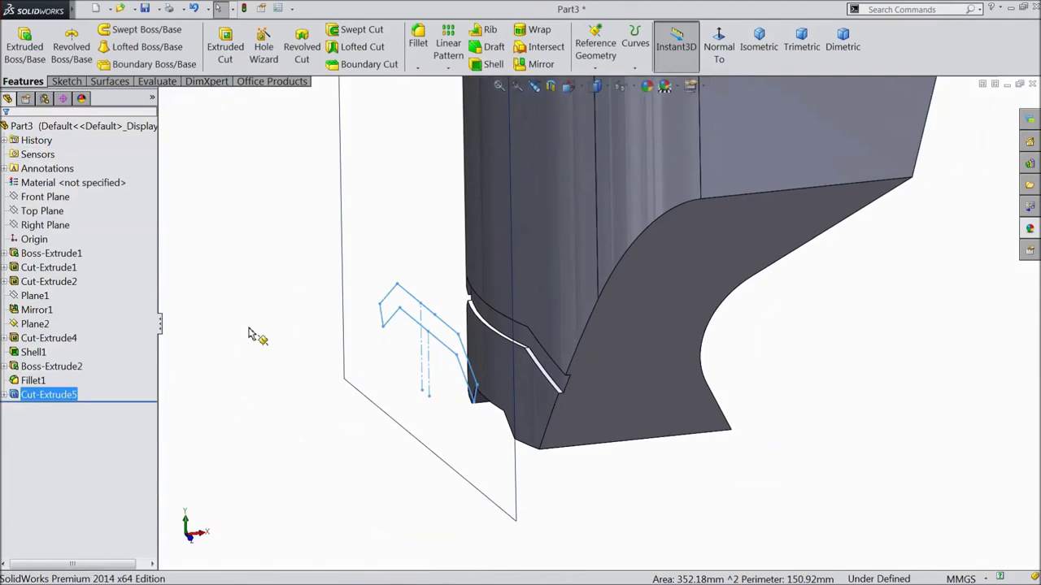
pyautogui.moveTo(249, 313); pyautogui.dragTo(281, 345, button='middle')
pyautogui.scroll(5, 385, 334)
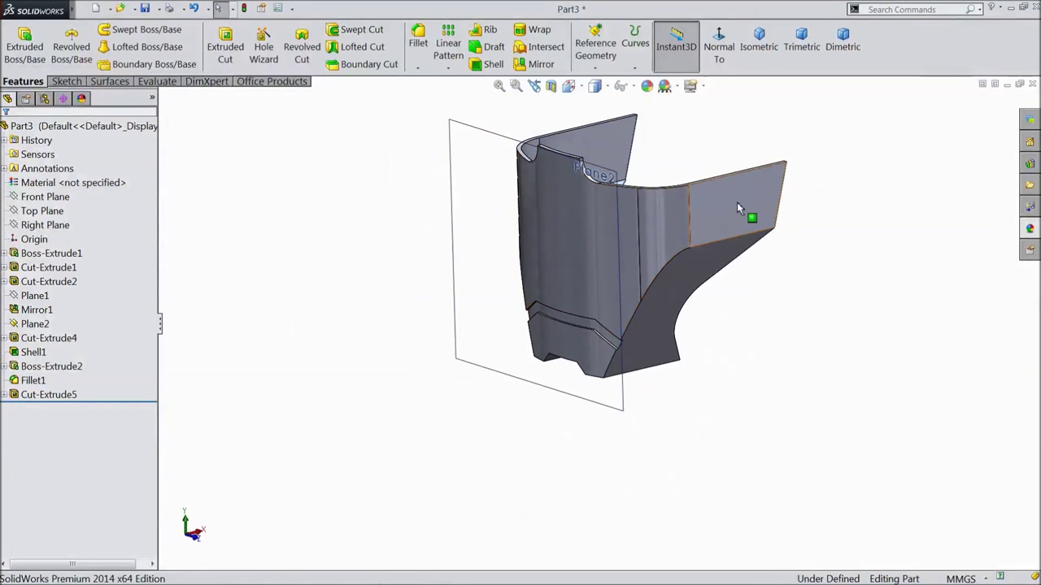
pyautogui.click(773, 195)
pyautogui.click(789, 180)
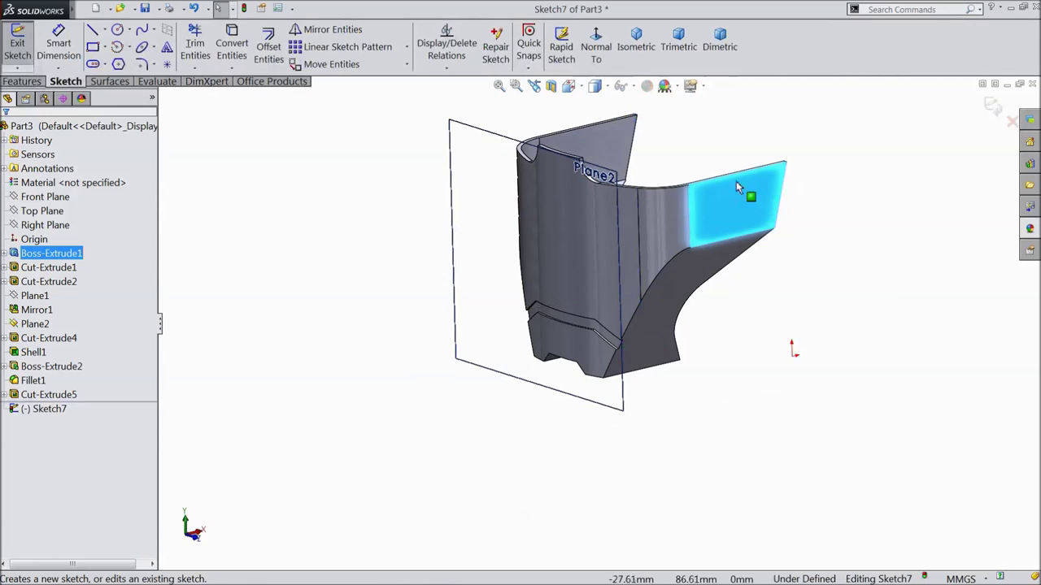
pyautogui.click(597, 50)
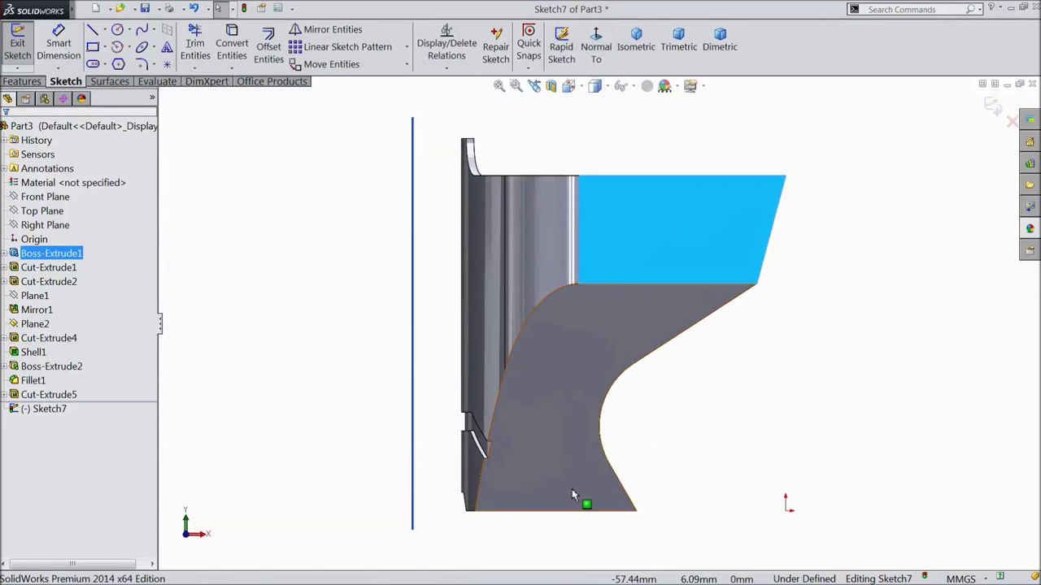
pyautogui.scroll(-3, 572, 489)
pyautogui.scroll(-2, 488, 415)
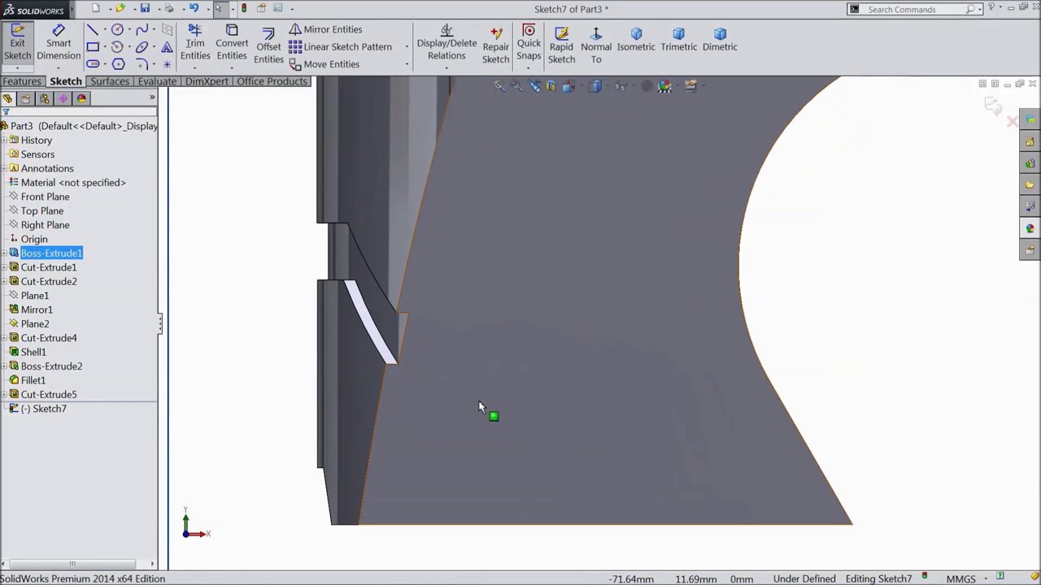
pyautogui.click(407, 339)
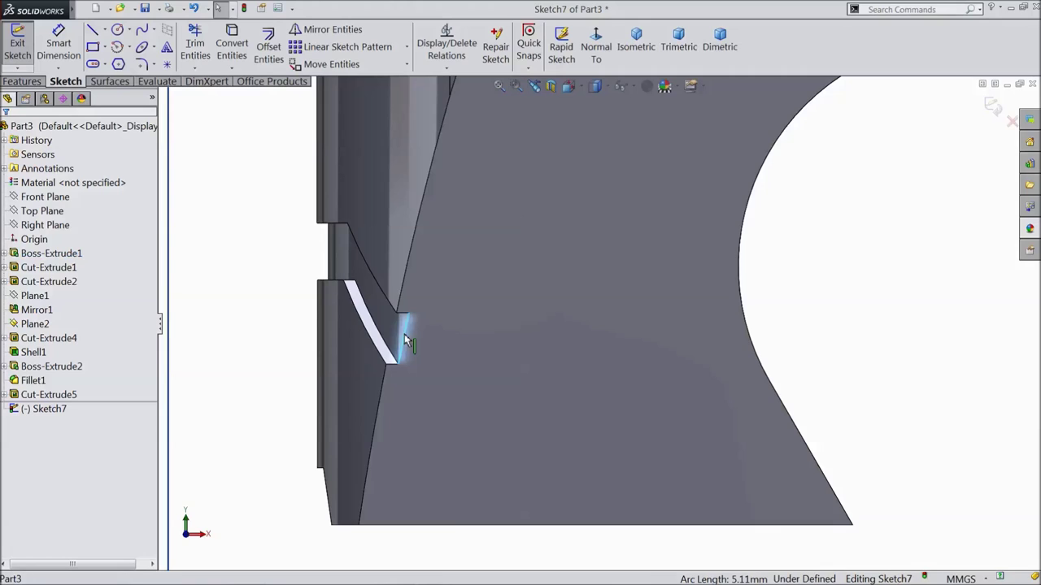
pyautogui.click(231, 57)
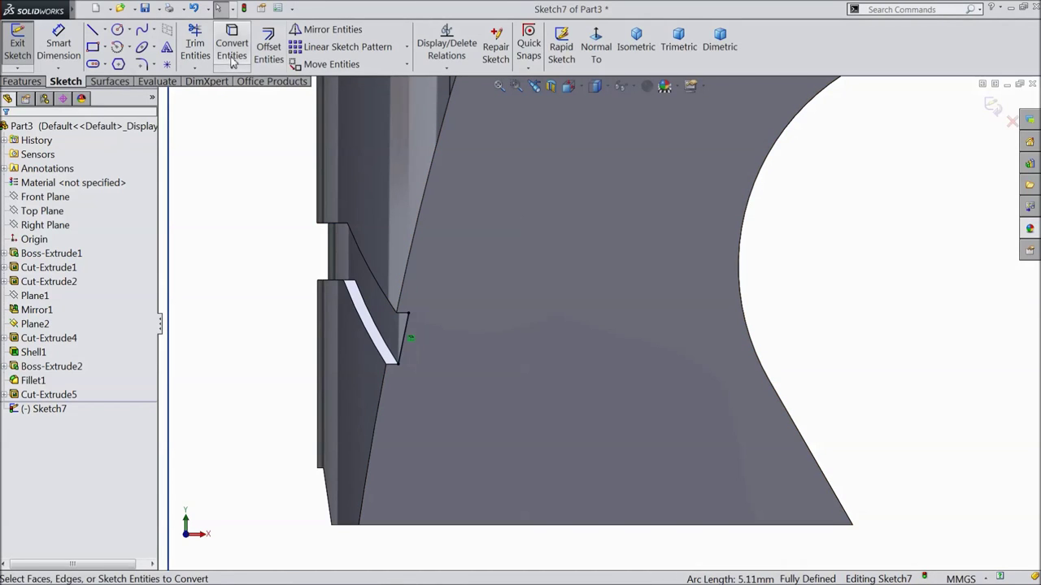
# Draw three lines from the converted edge's endpoints past the curved rear edge, closing a horizontal strip about 4.5 mm high
pyautogui.click(93, 30)
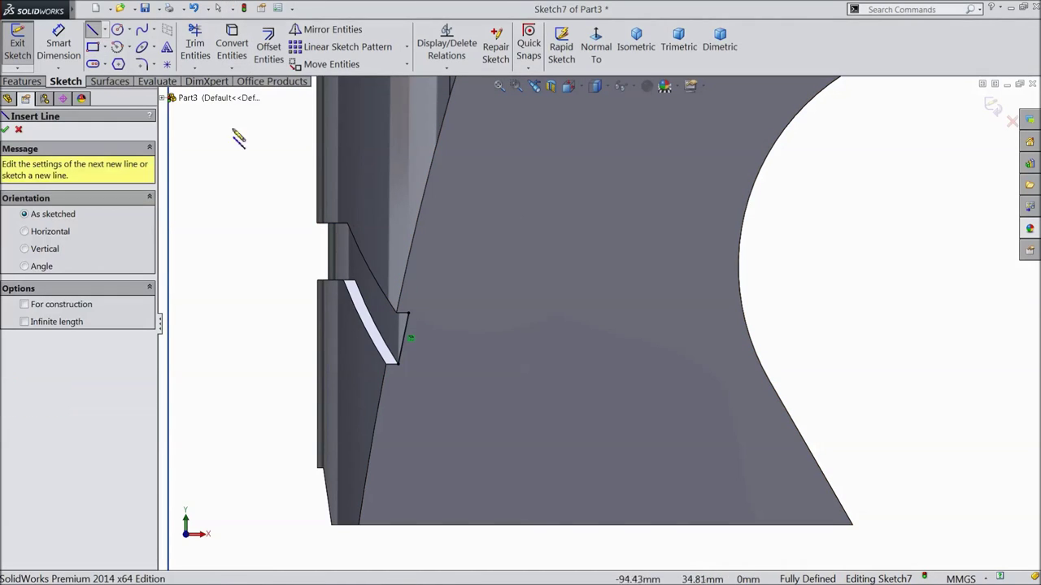
pyautogui.click(408, 314)
pyautogui.click(790, 313)
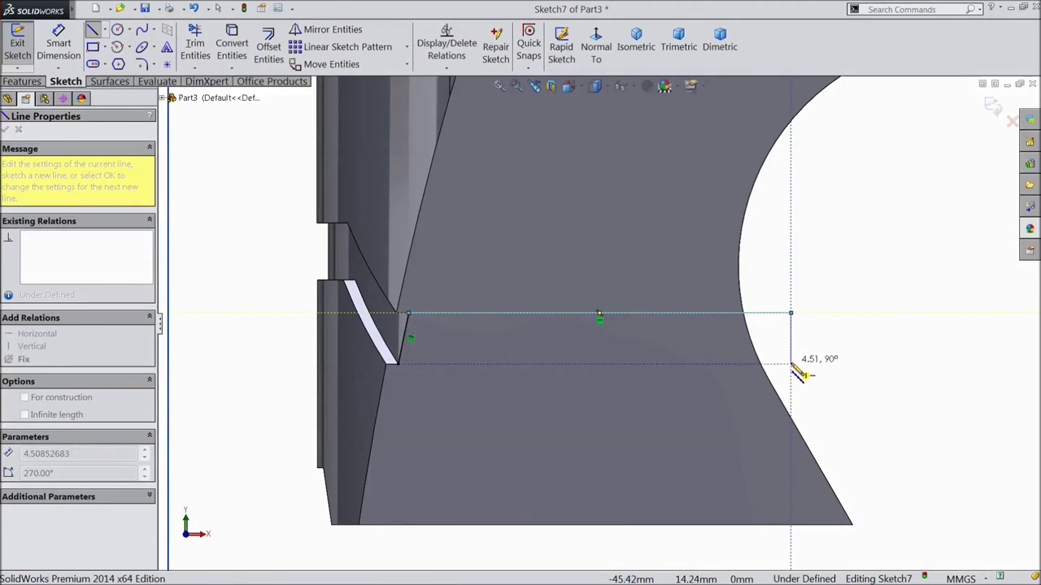
pyautogui.click(790, 363)
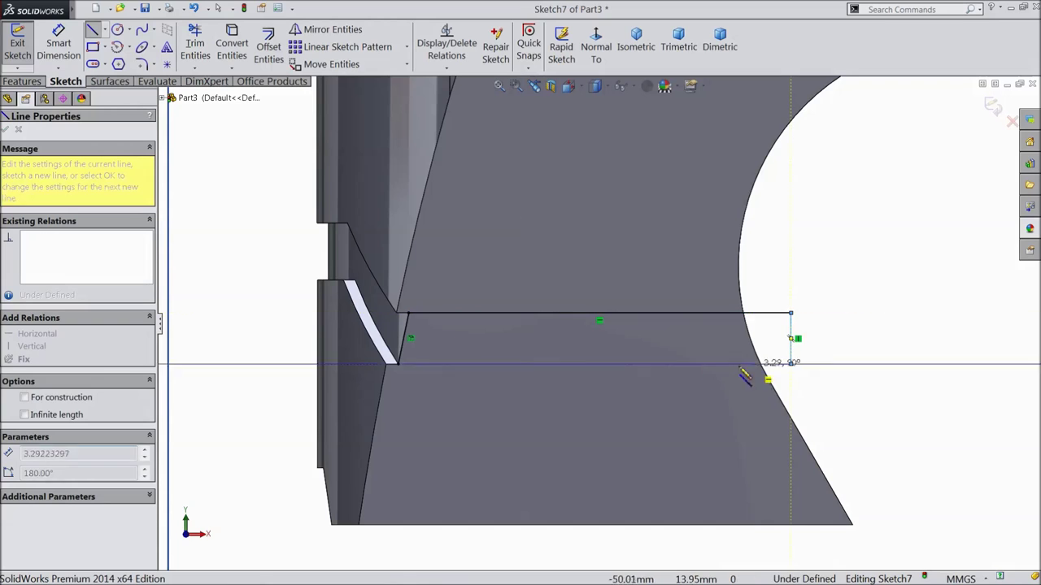
pyautogui.click(398, 363)
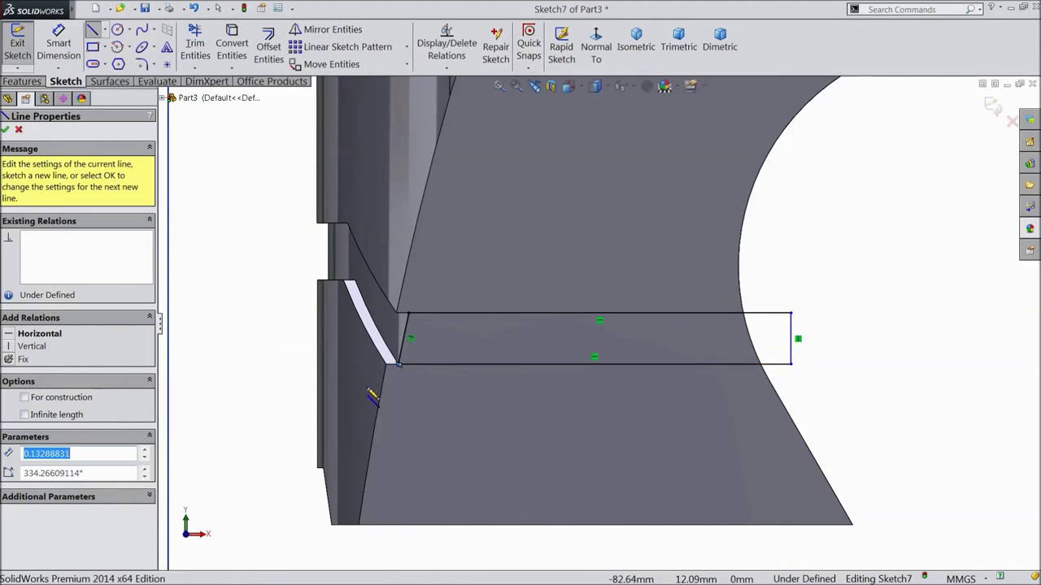
# Delete the tiny stray line at the lower end of the converted edge
pyautogui.scroll(-3, 387, 387)
pyautogui.scroll(-3, 461, 335)
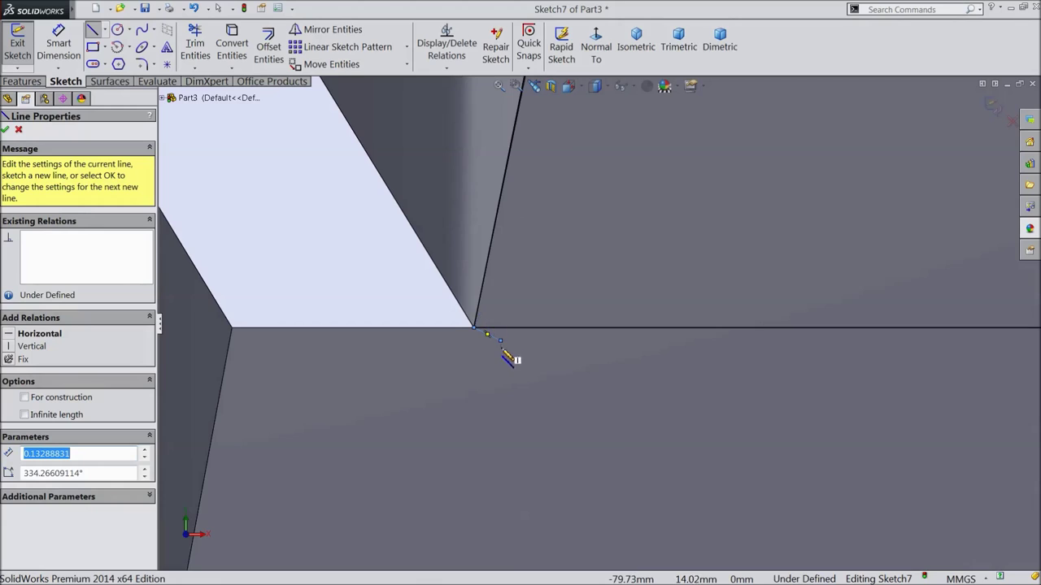
pyautogui.click(4, 130)
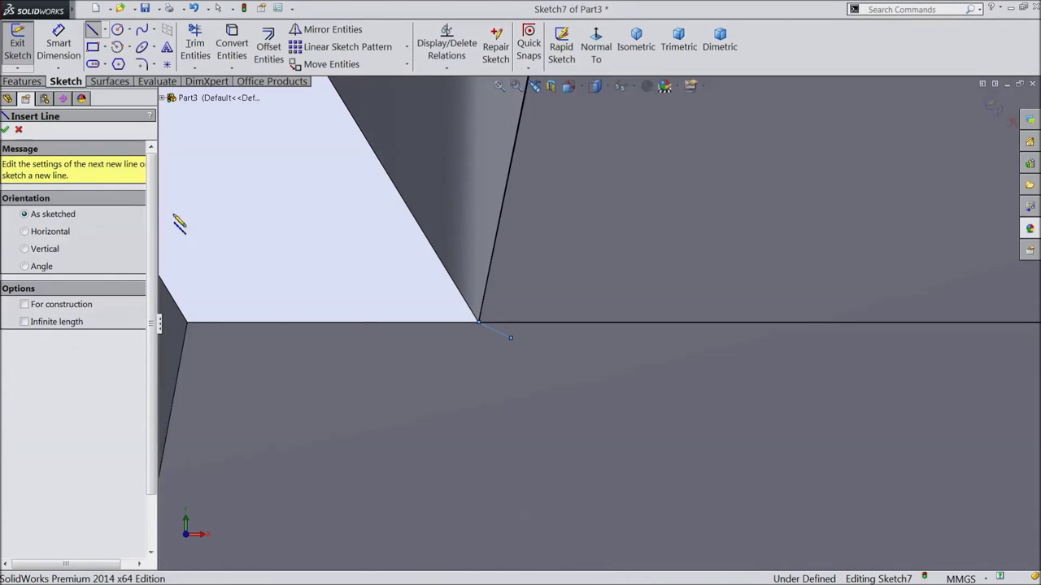
pyautogui.click(5, 130)
pyautogui.click(495, 337)
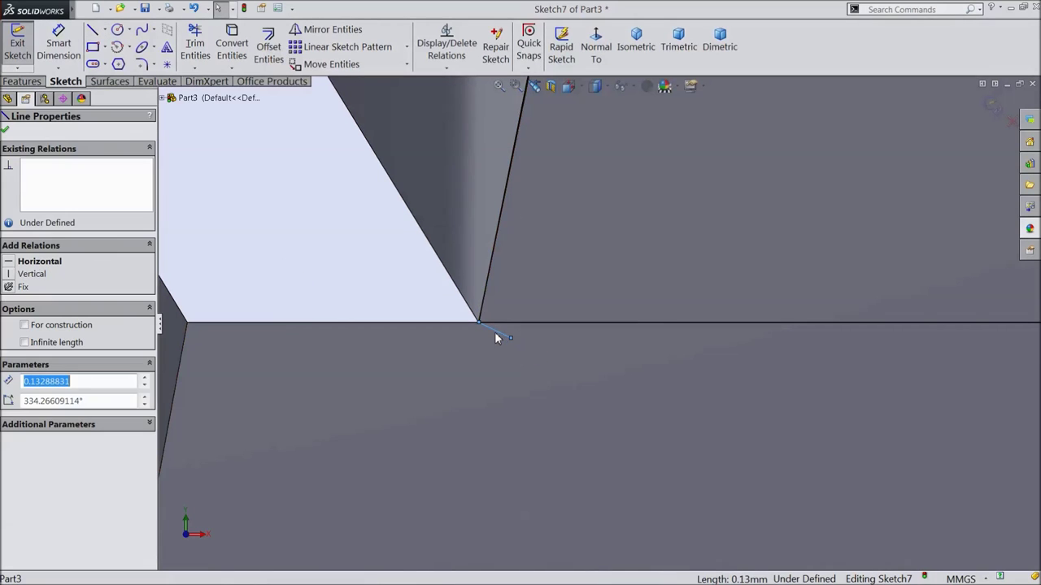
pyautogui.click(497, 387)
# Extrude-cut the strip sketch using Offset From Surface, 1 mm with reversed offset from the flat outer side face
pyautogui.scroll(5, 476, 412)
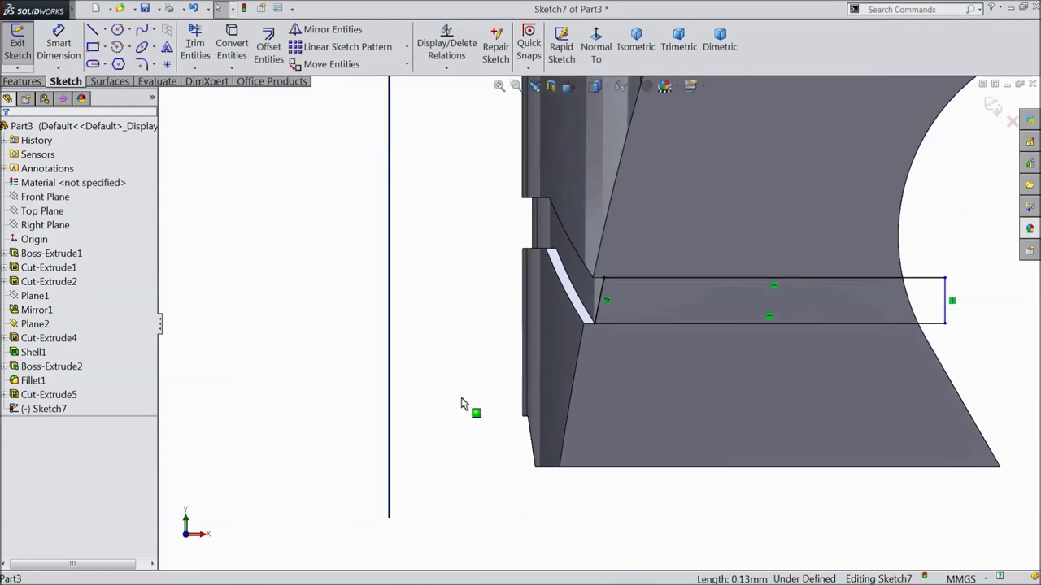
pyautogui.scroll(-3, 817, 257)
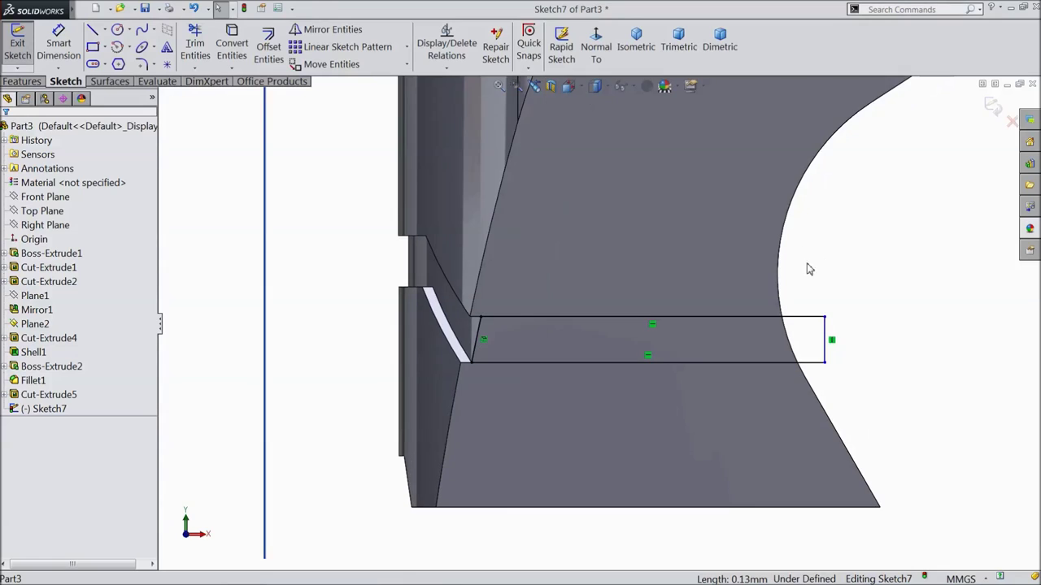
pyautogui.click(22, 82)
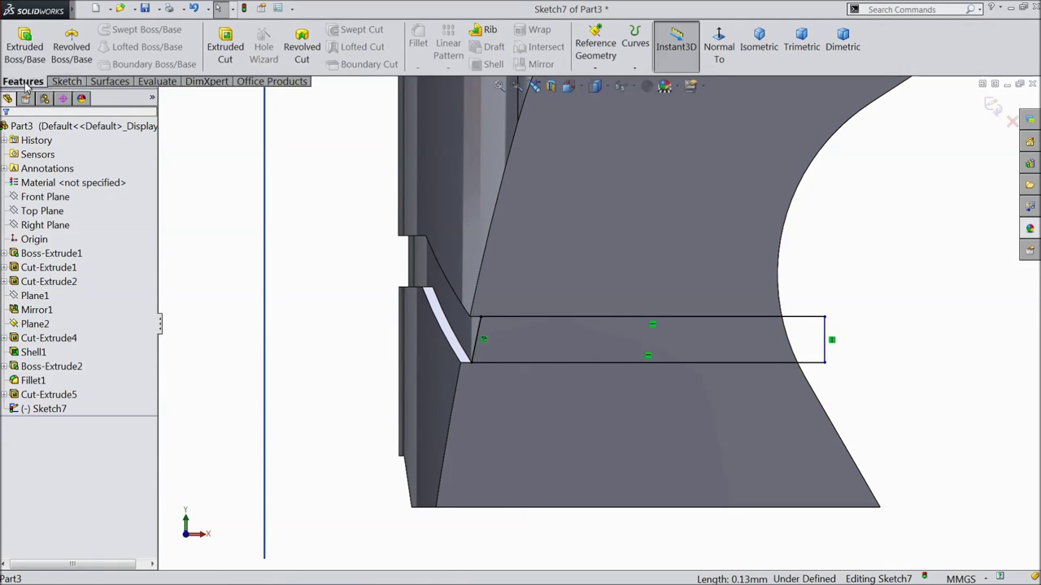
pyautogui.click(224, 61)
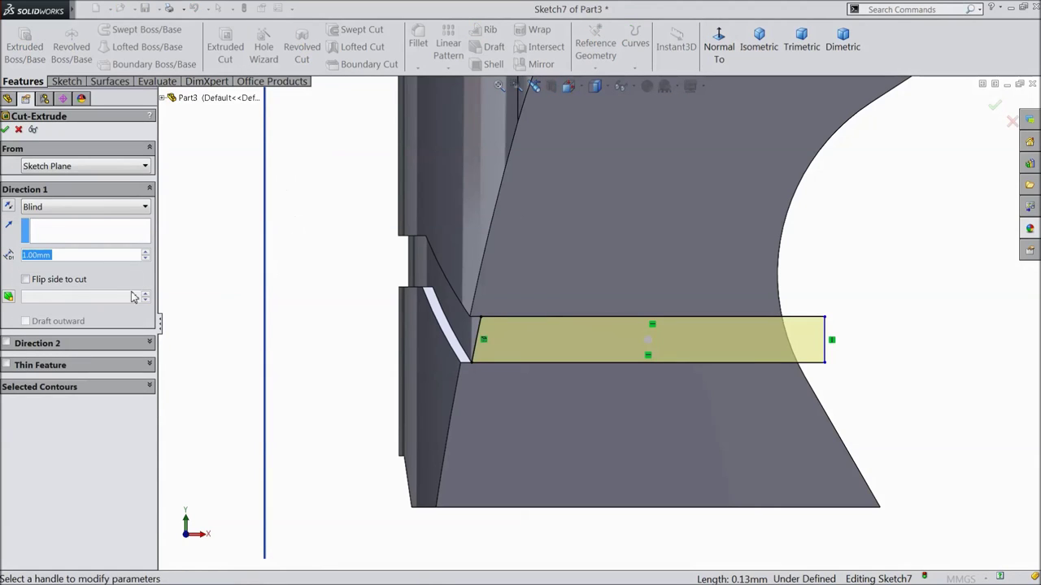
pyautogui.click(70, 209)
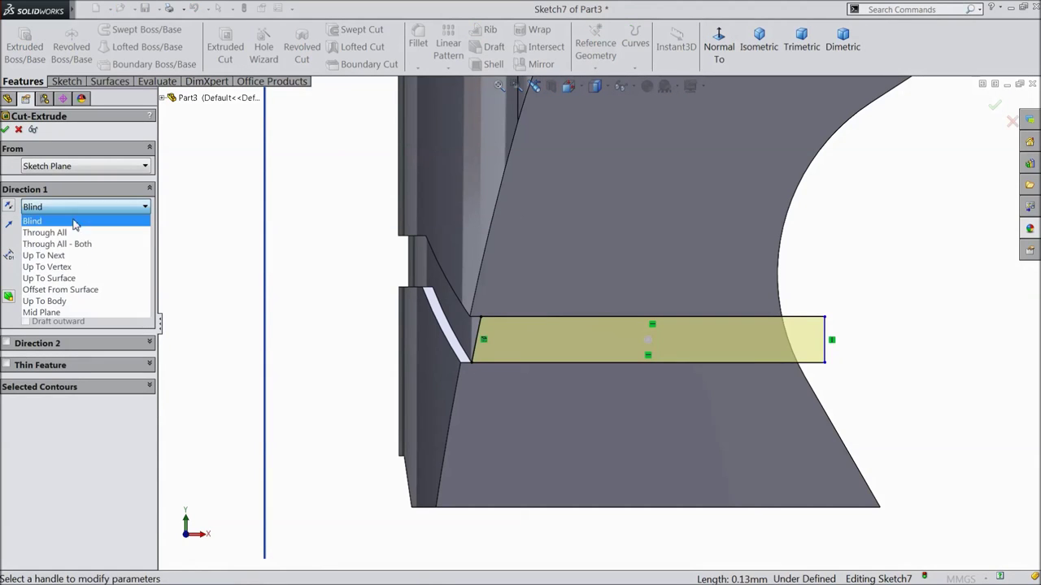
pyautogui.click(85, 293)
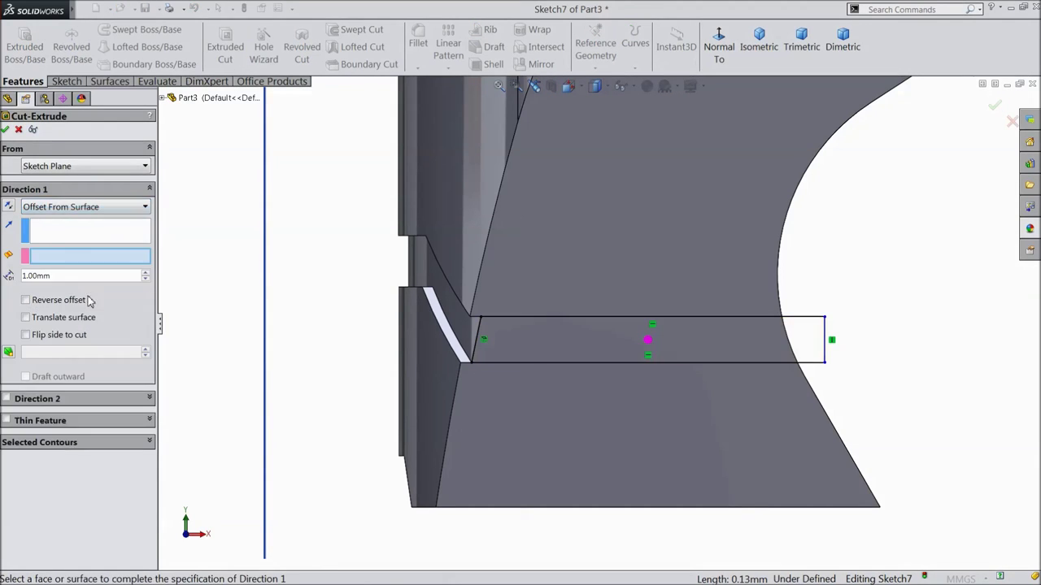
pyautogui.click(562, 280)
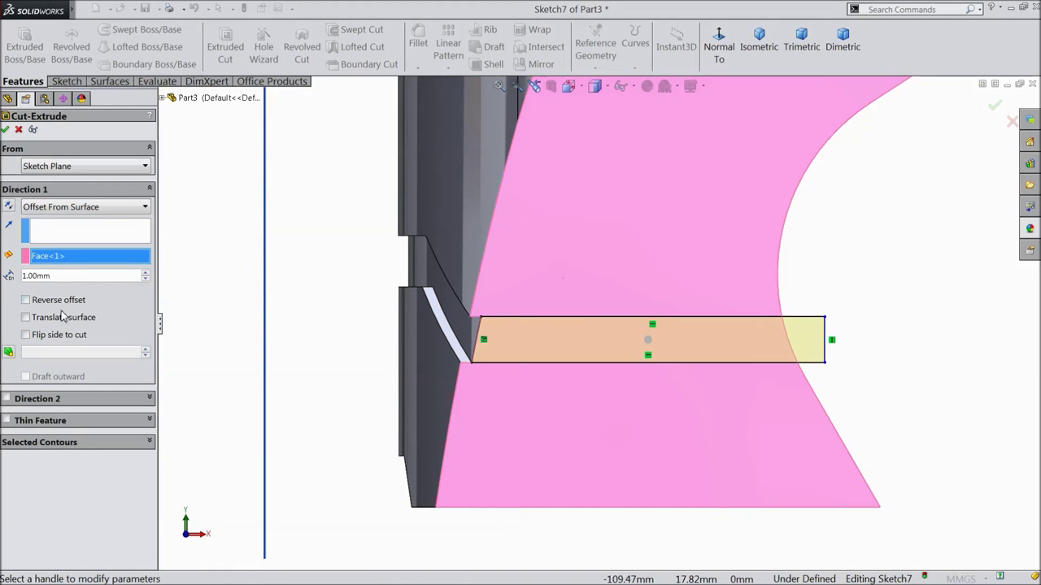
pyautogui.moveTo(187, 301); pyautogui.dragTo(228, 297, button='middle')
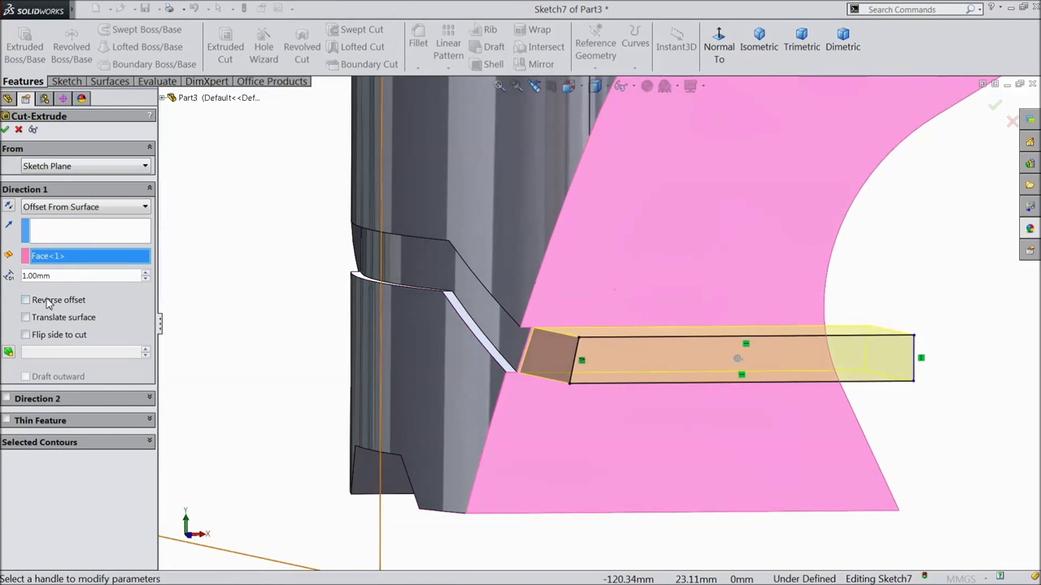
pyautogui.click(26, 301)
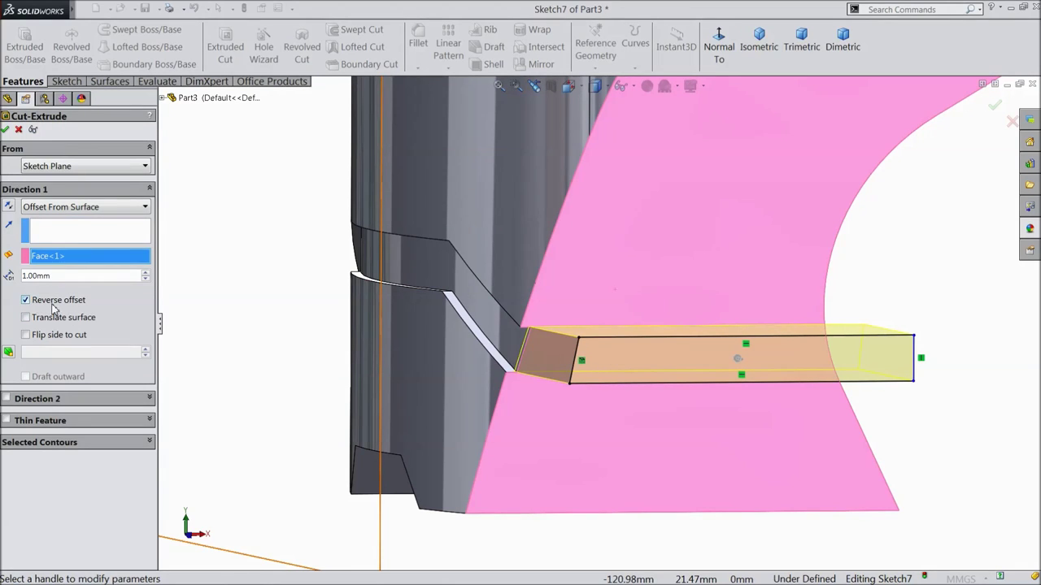
pyautogui.click(7, 130)
# Start a sketch on the opposite flat outer side face and convert the short slanted edge at the groove's end
pyautogui.moveTo(273, 325); pyautogui.dragTo(413, 365, button='middle')
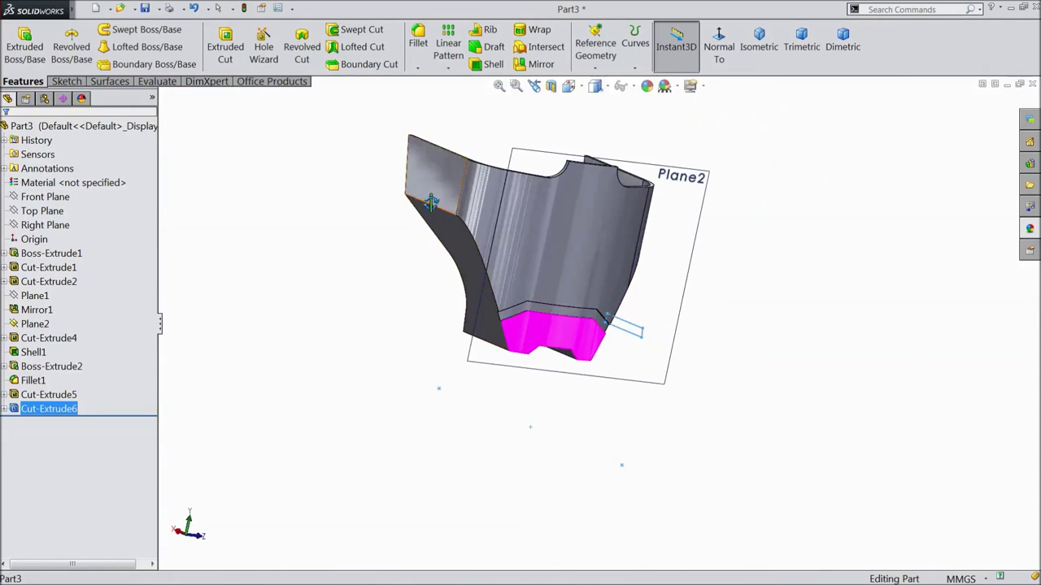
pyautogui.scroll(-3, 430, 203)
pyautogui.click(487, 196)
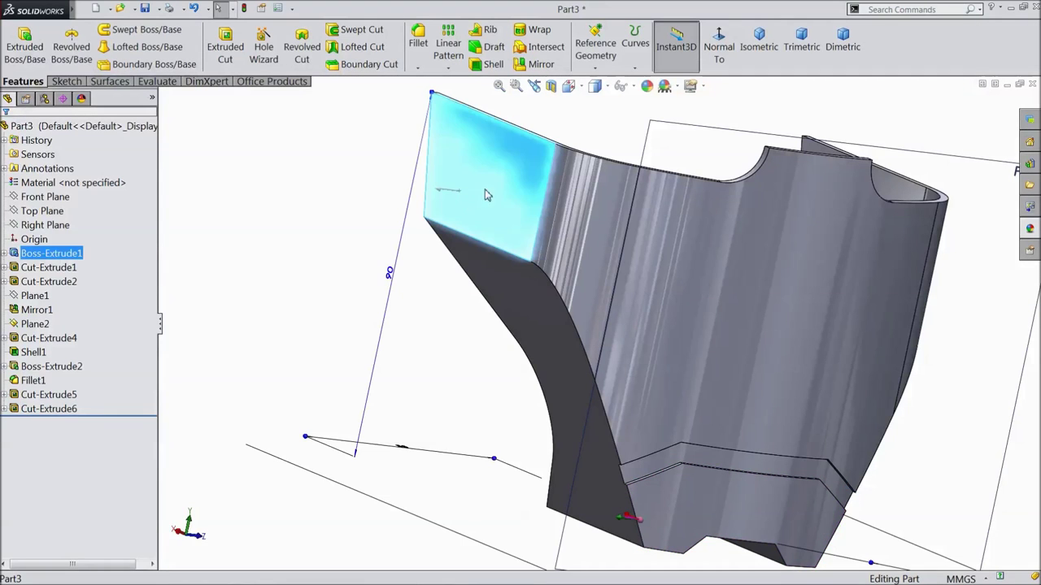
pyautogui.click(500, 162)
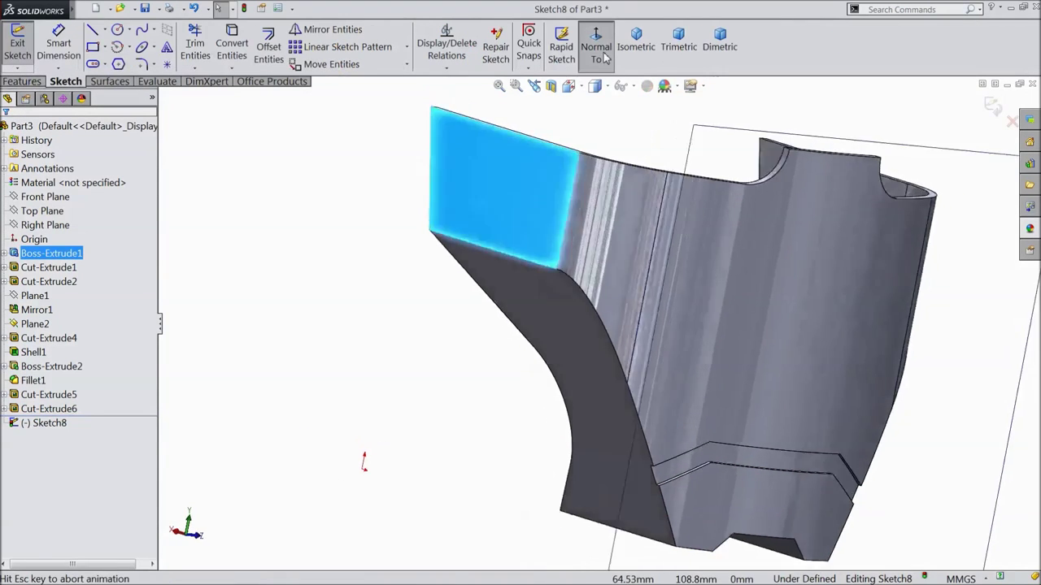
pyautogui.scroll(-3, 705, 475)
pyautogui.scroll(-3, 679, 386)
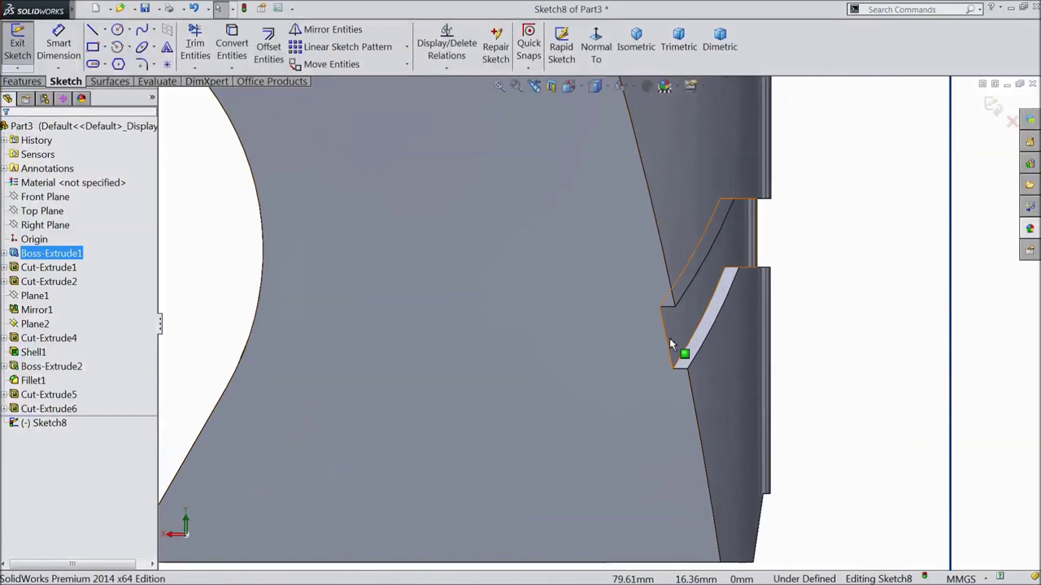
pyautogui.click(231, 49)
# Draw three lines from the converted edge's endpoints past the curved rear edge, closing a horizontal strip across the side face
pyautogui.click(91, 30)
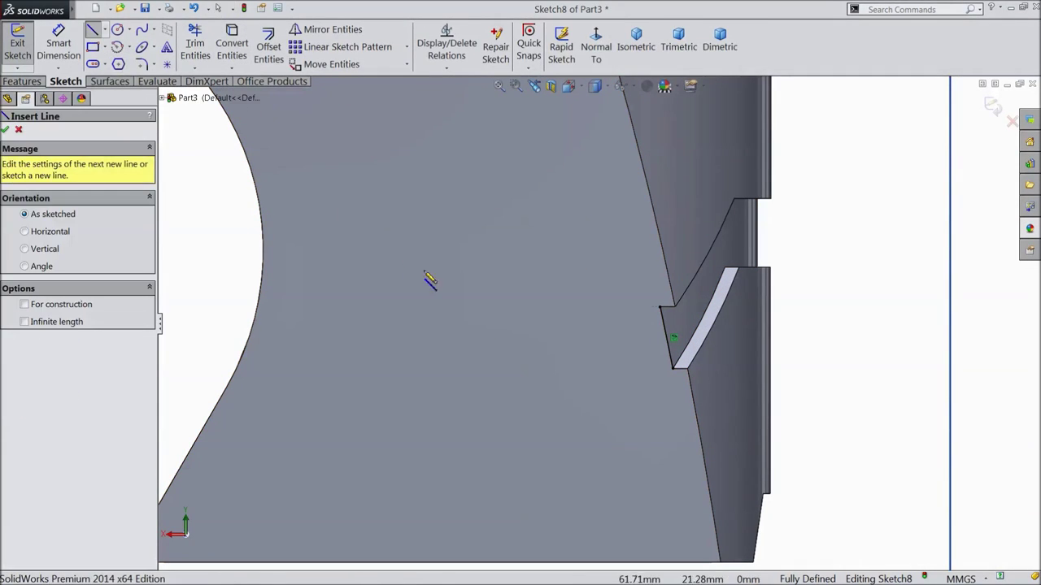
pyautogui.click(660, 308)
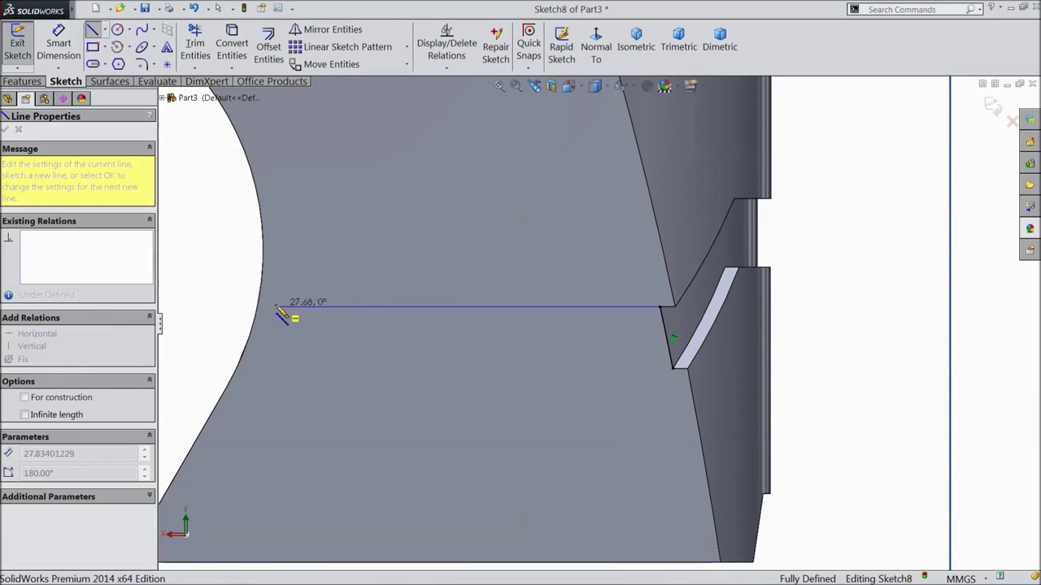
pyautogui.click(197, 307)
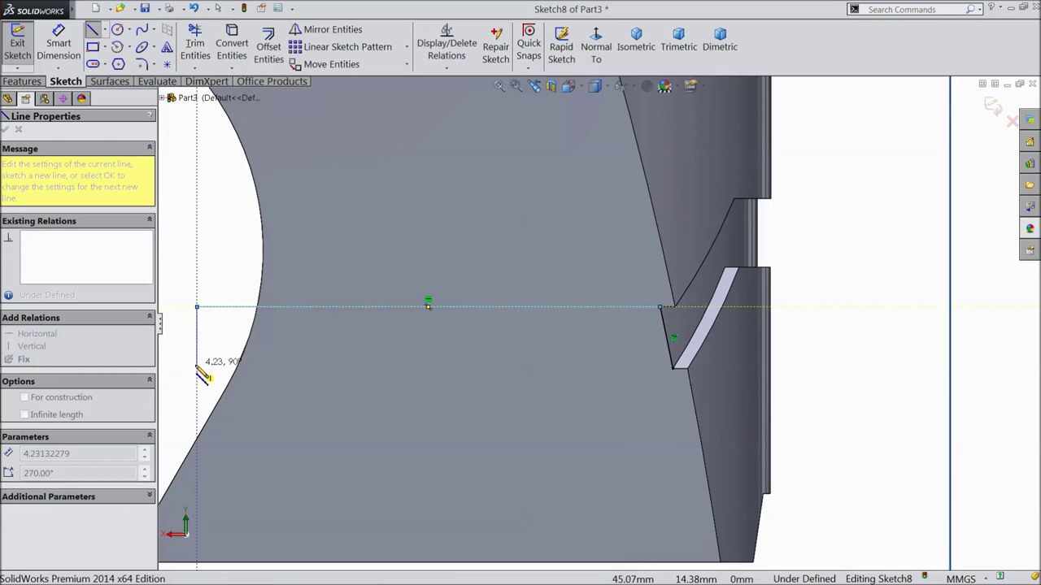
pyautogui.click(197, 369)
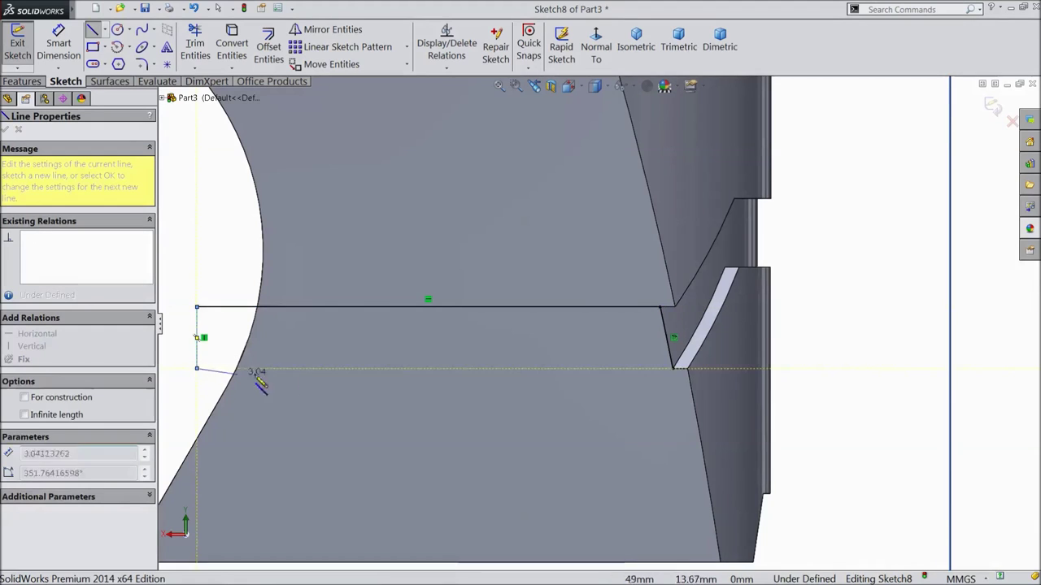
pyautogui.click(674, 369)
pyautogui.press('Escape')
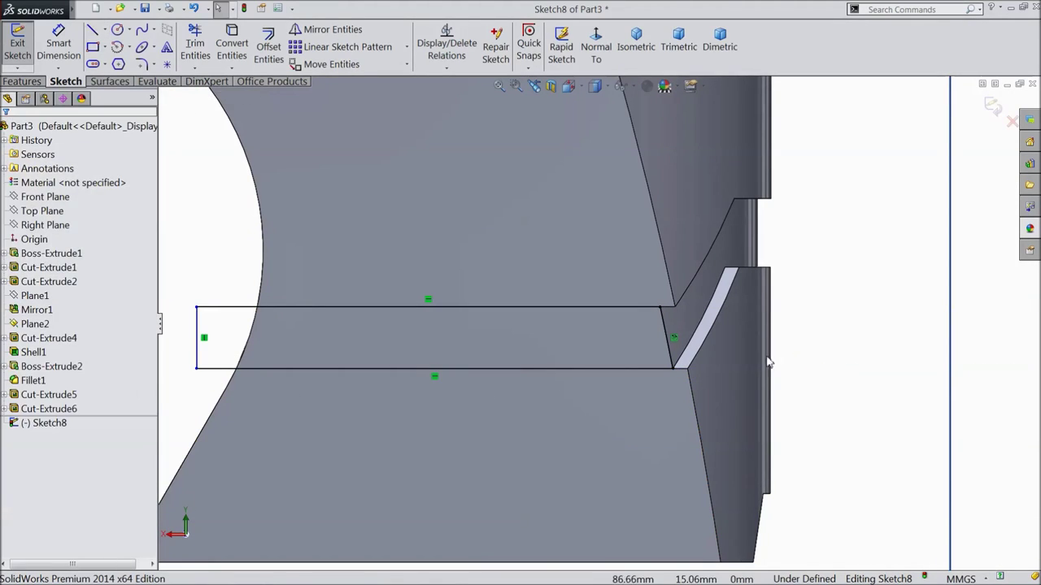
# Extrude-cut the second side's strip using Offset From Surface, 1 mm with reversed offset from that side face
pyautogui.click(38, 82)
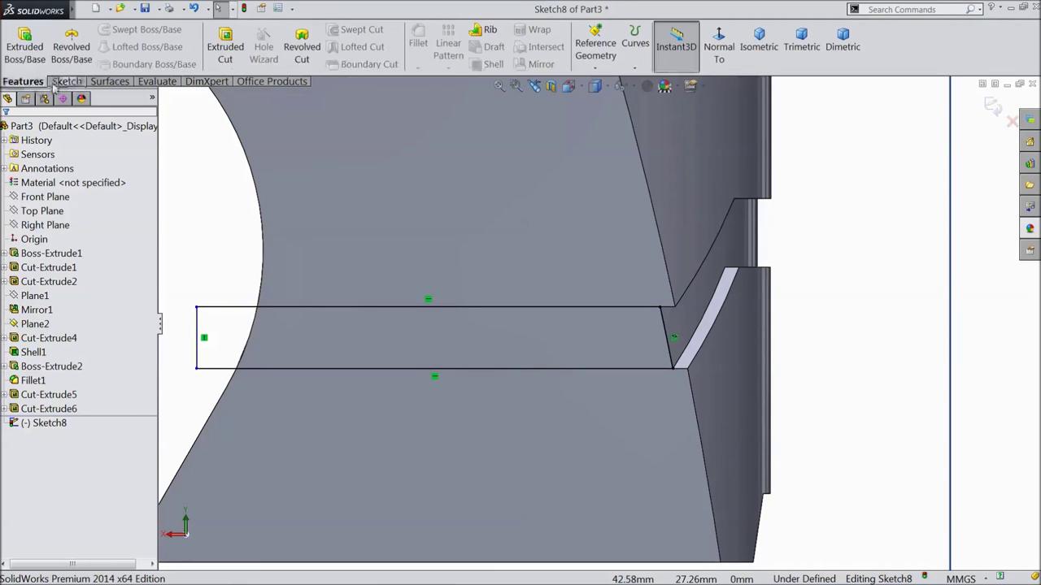
pyautogui.click(213, 60)
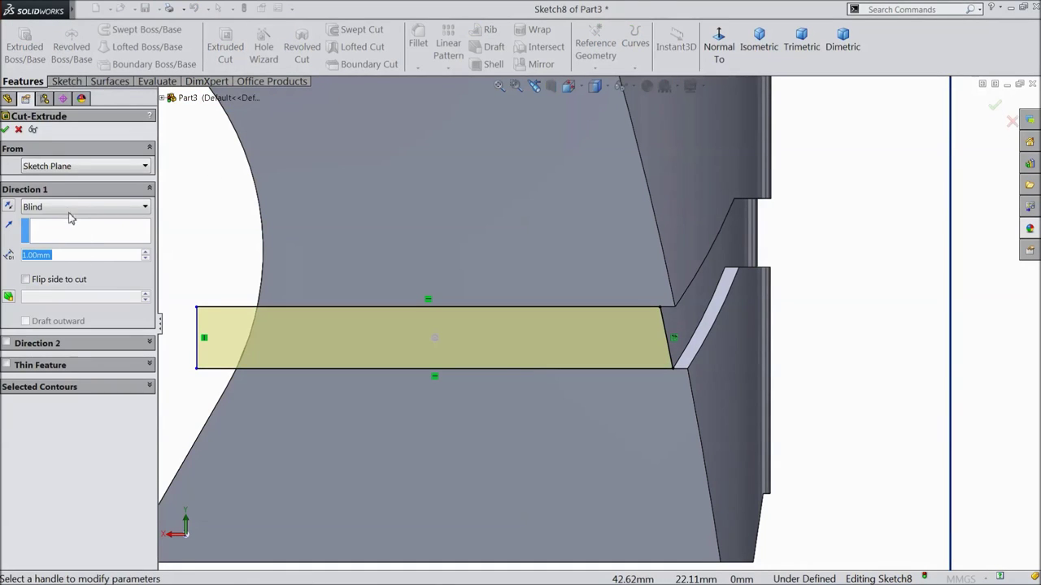
pyautogui.click(70, 210)
pyautogui.click(70, 290)
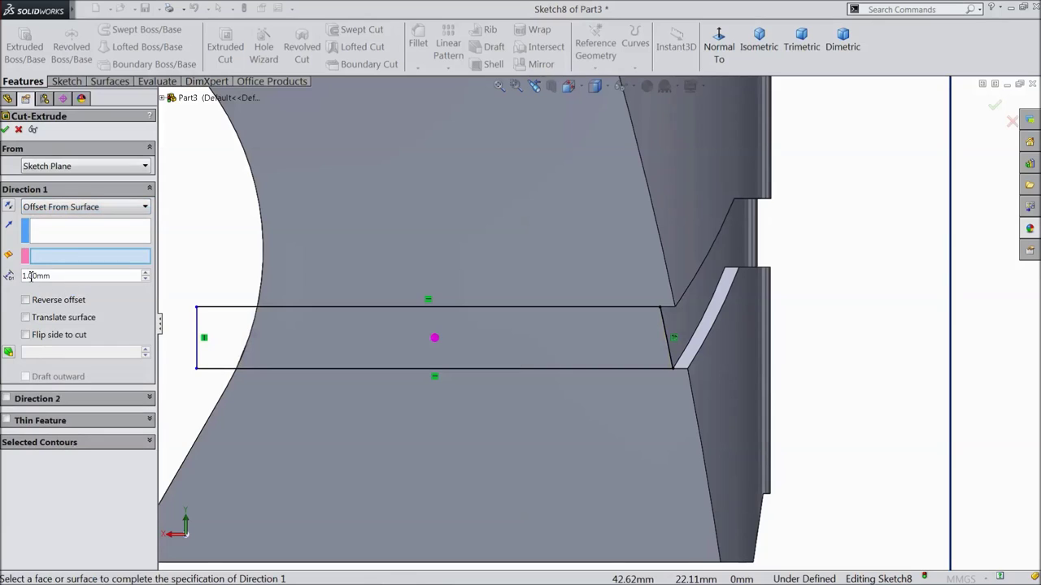
pyautogui.click(512, 417)
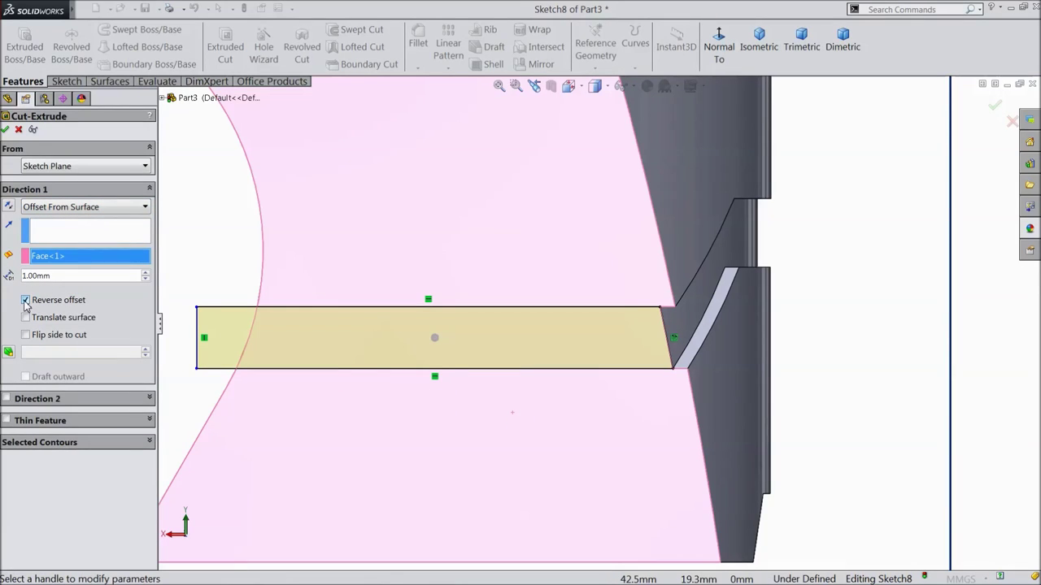
pyautogui.moveTo(869, 362); pyautogui.dragTo(888, 350, button='middle')
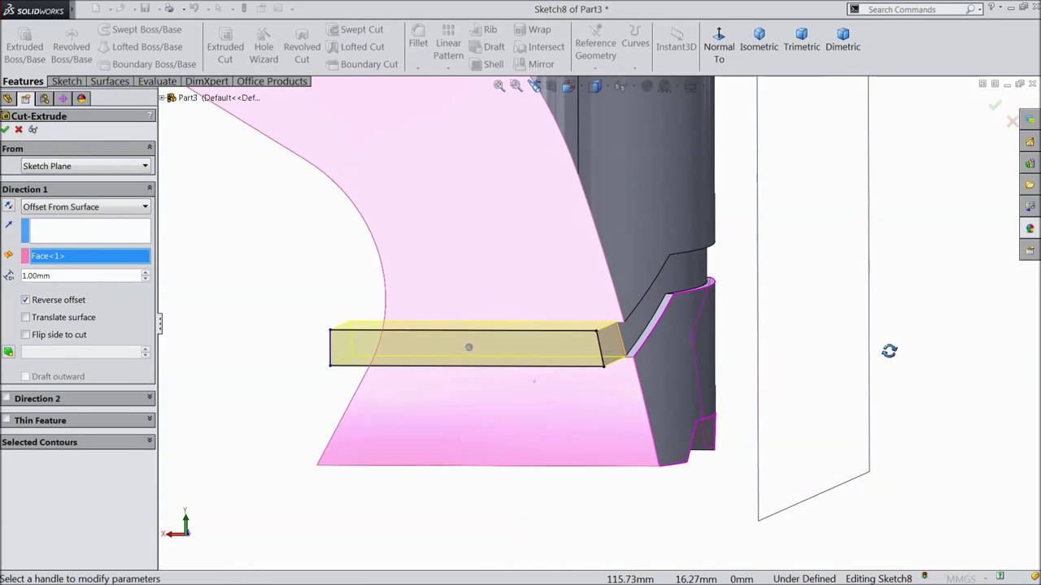
pyautogui.click(6, 131)
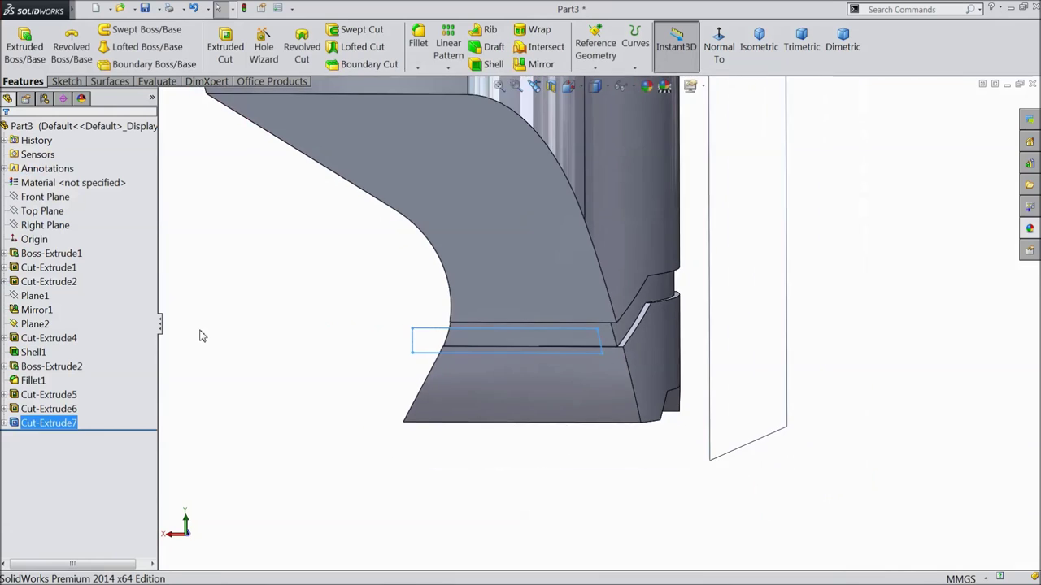
# Hide the reference plane Plane2
pyautogui.moveTo(267, 357); pyautogui.dragTo(249, 383, button='middle')
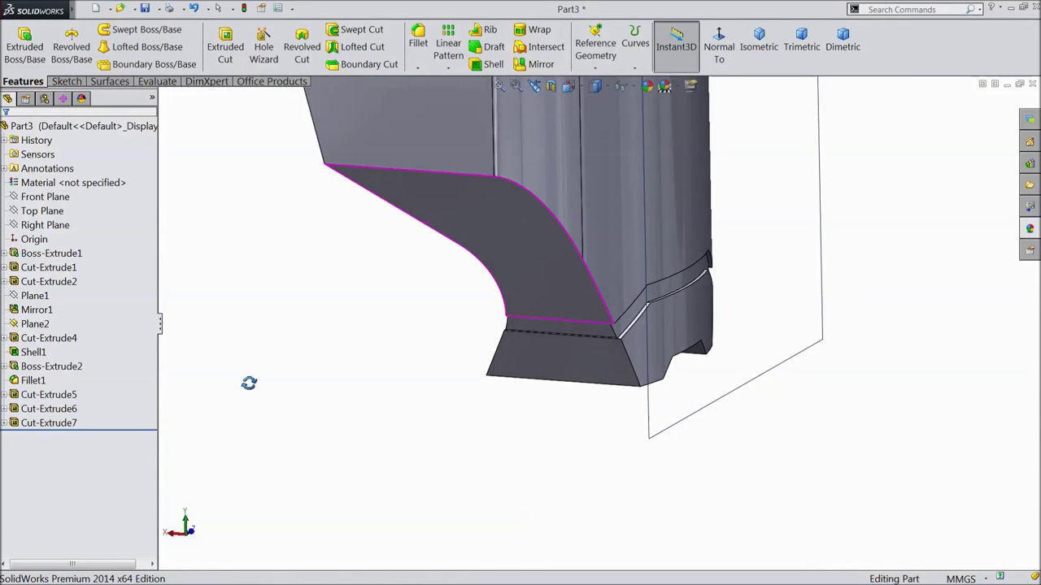
pyautogui.moveTo(249, 383); pyautogui.dragTo(558, 291, button='middle')
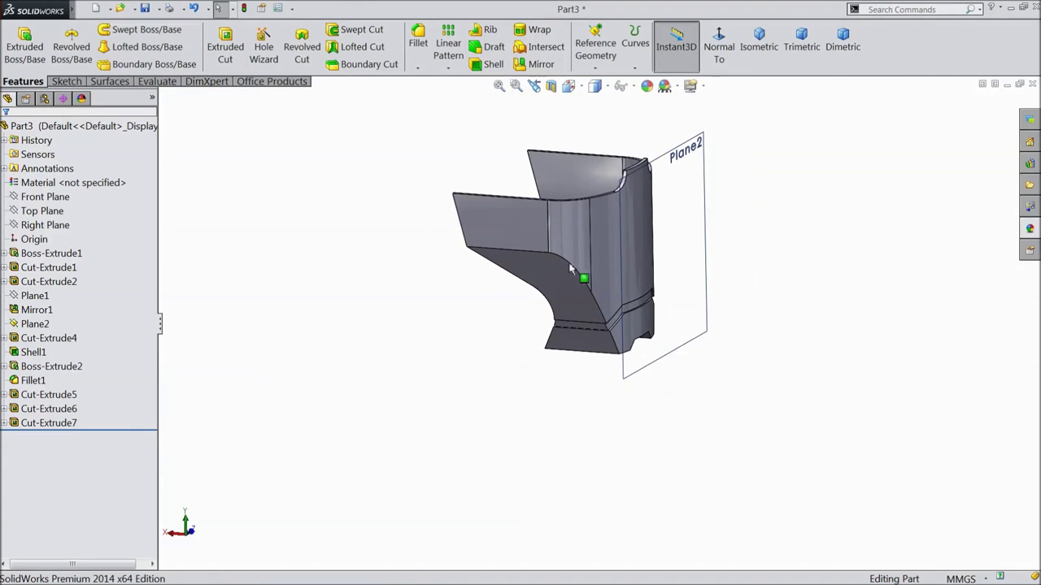
pyautogui.click(687, 193)
pyautogui.click(741, 167)
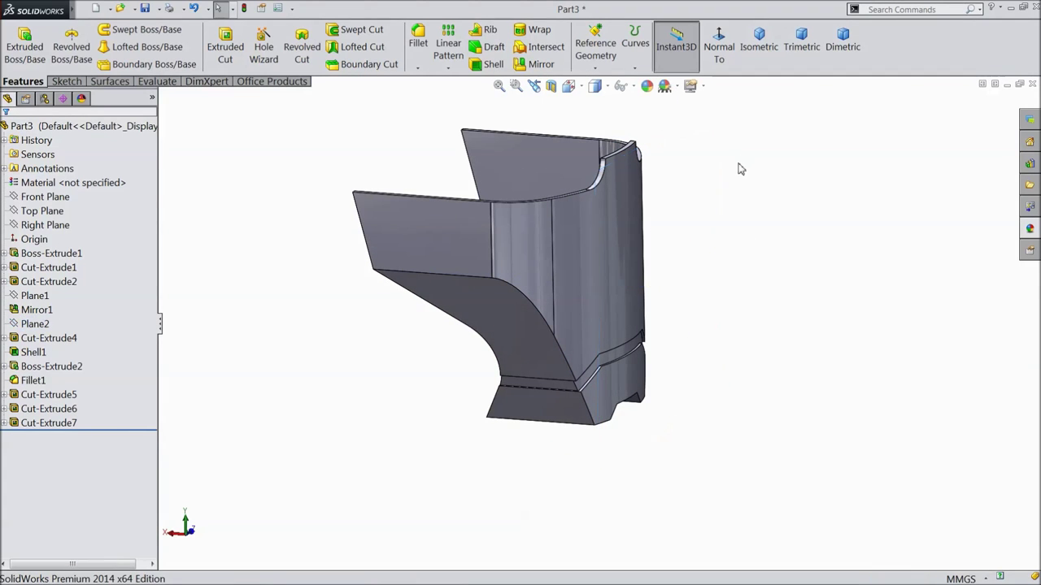
# Apply a red appearance (RGB 255, 0, 0) to all features from Boss-Extrude1 through Fillet1
pyautogui.moveTo(716, 264); pyautogui.dragTo(585, 292, button='middle')
pyautogui.scroll(-2, 585, 292)
pyautogui.click(571, 185)
pyautogui.click(48, 253)
pyautogui.keyDown('ctrl'); pyautogui.click(45, 282); pyautogui.keyUp('ctrl')
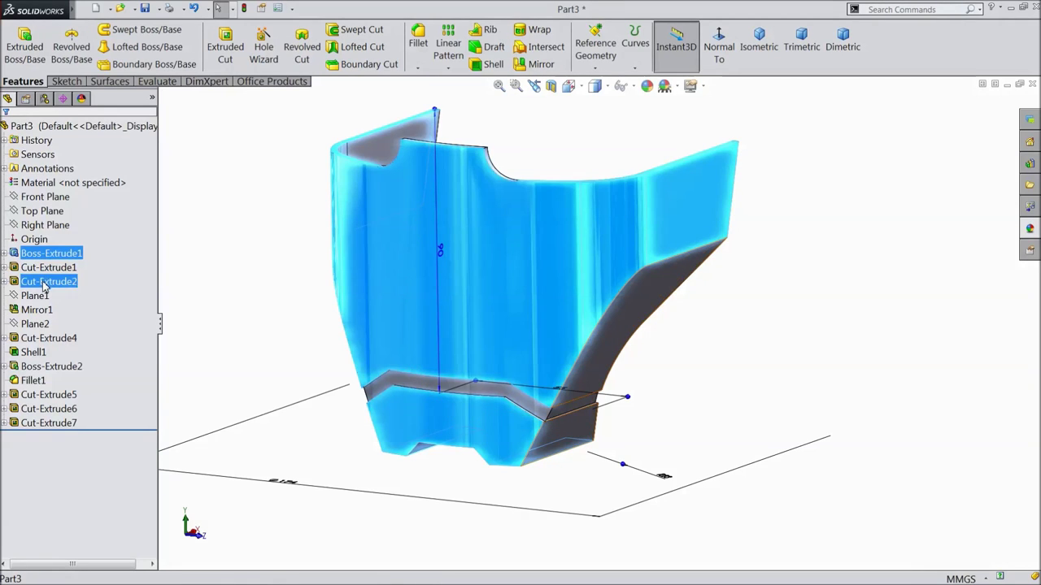
pyautogui.keyDown('shift'); pyautogui.click(34, 381); pyautogui.keyUp('shift')
pyautogui.click(648, 86)
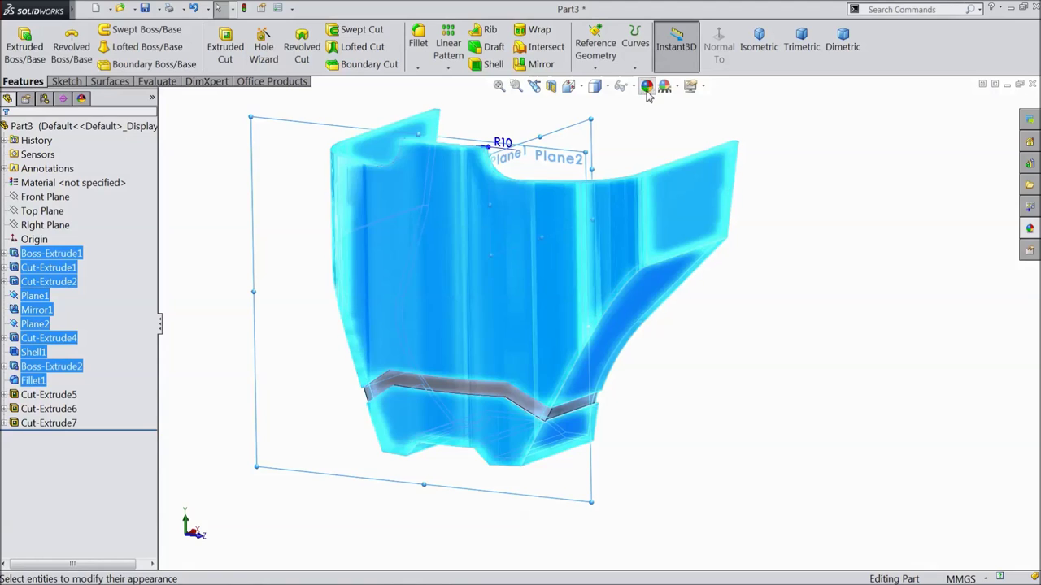
pyautogui.click(45, 406)
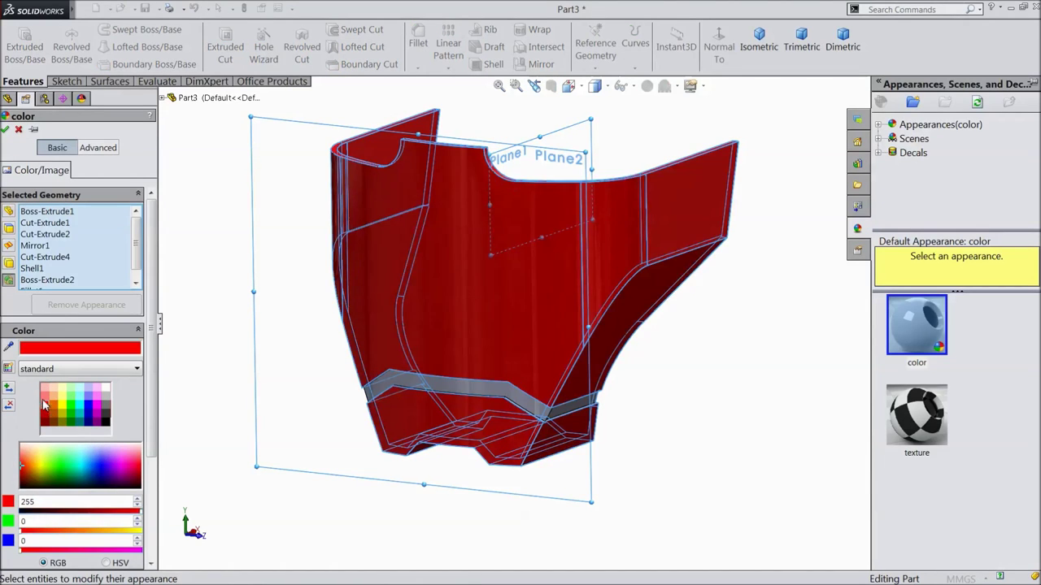
pyautogui.click(6, 129)
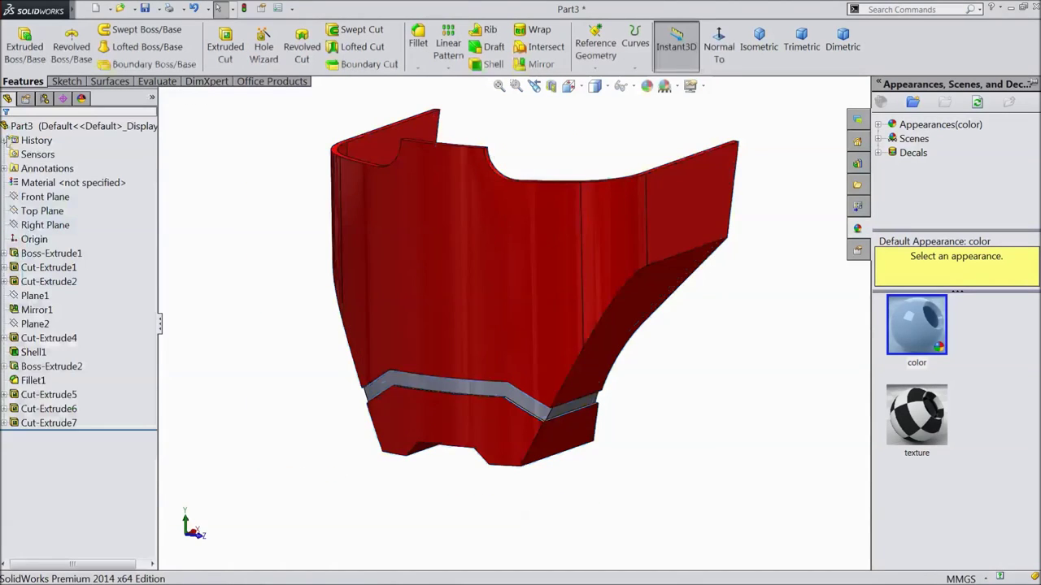
# Apply a black appearance (RGB 0, 0, 0) to the three groove cuts Cut-Extrude5, Cut-Extrude6 and Cut-Extrude7
pyautogui.click(47, 395)
pyautogui.keyDown('shift'); pyautogui.click(45, 409); pyautogui.keyUp('shift')
pyautogui.keyDown('shift'); pyautogui.click(44, 423); pyautogui.keyUp('shift')
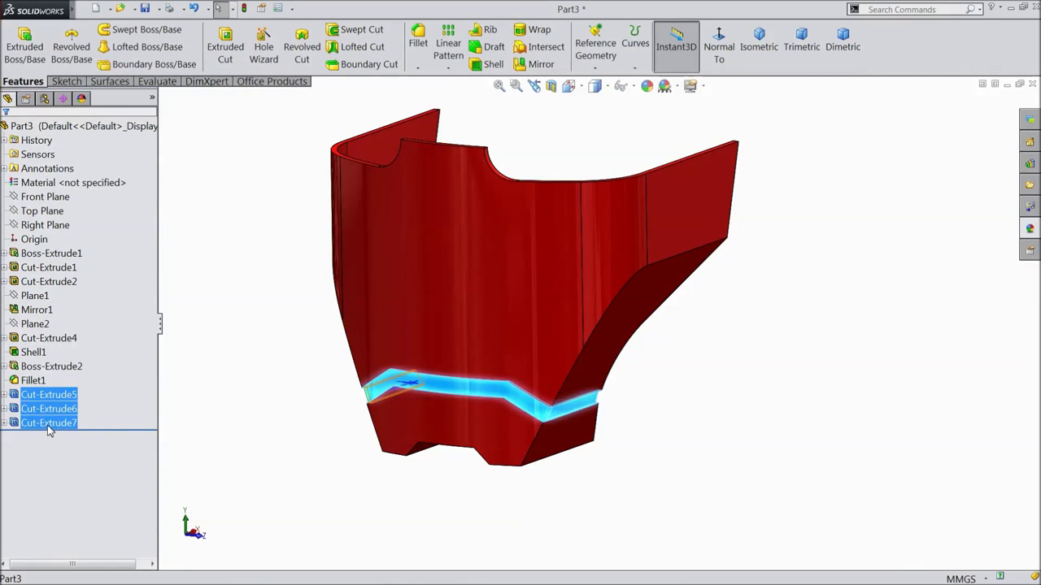
pyautogui.click(647, 90)
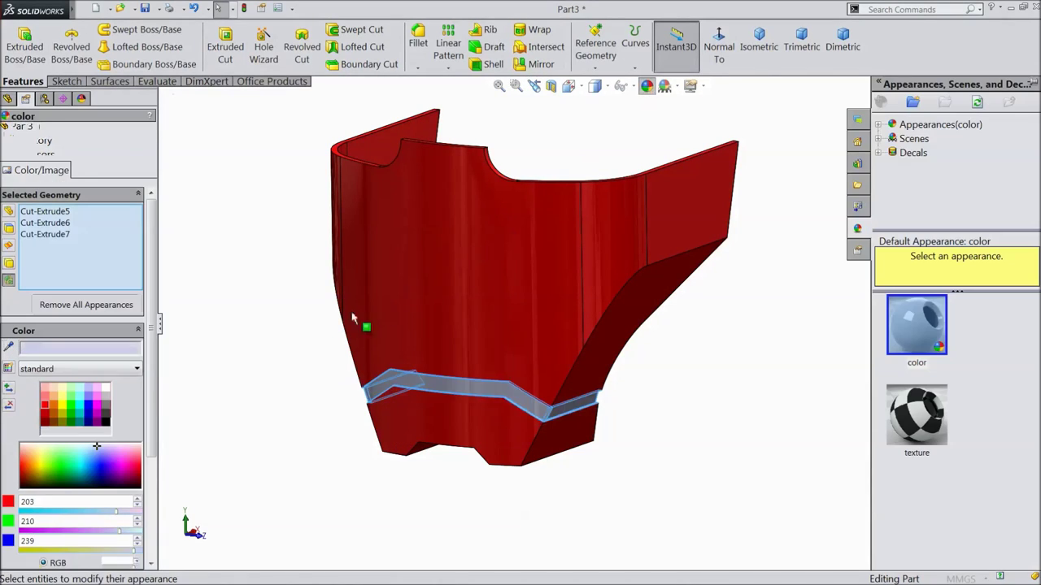
pyautogui.click(105, 422)
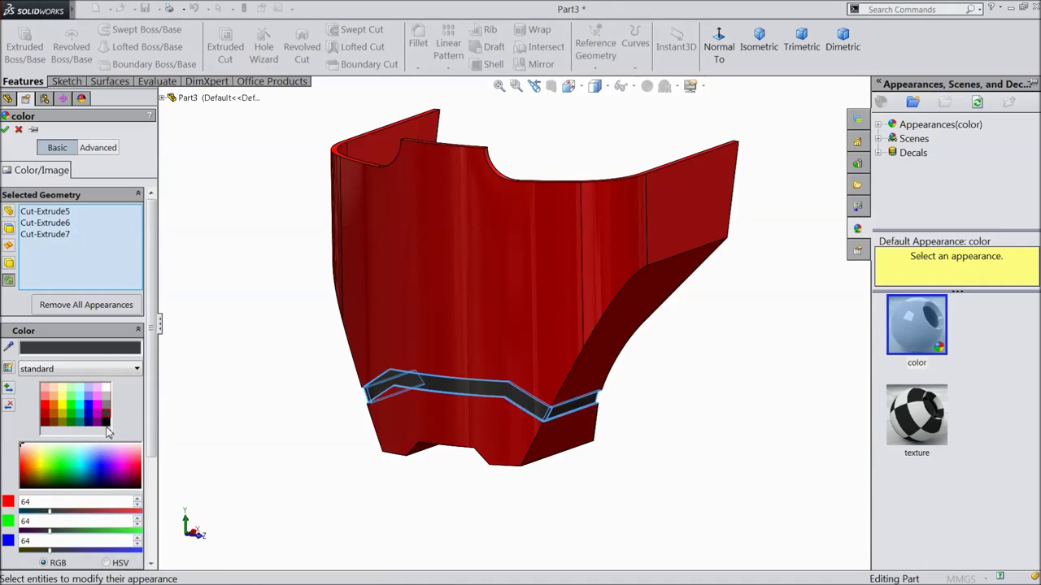
pyautogui.click(106, 421)
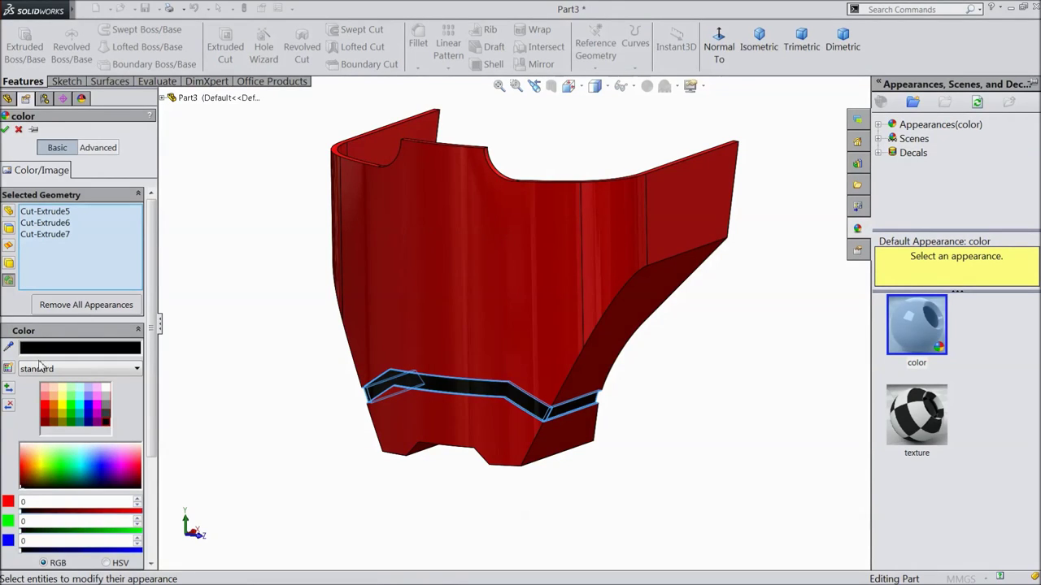
pyautogui.click(5, 130)
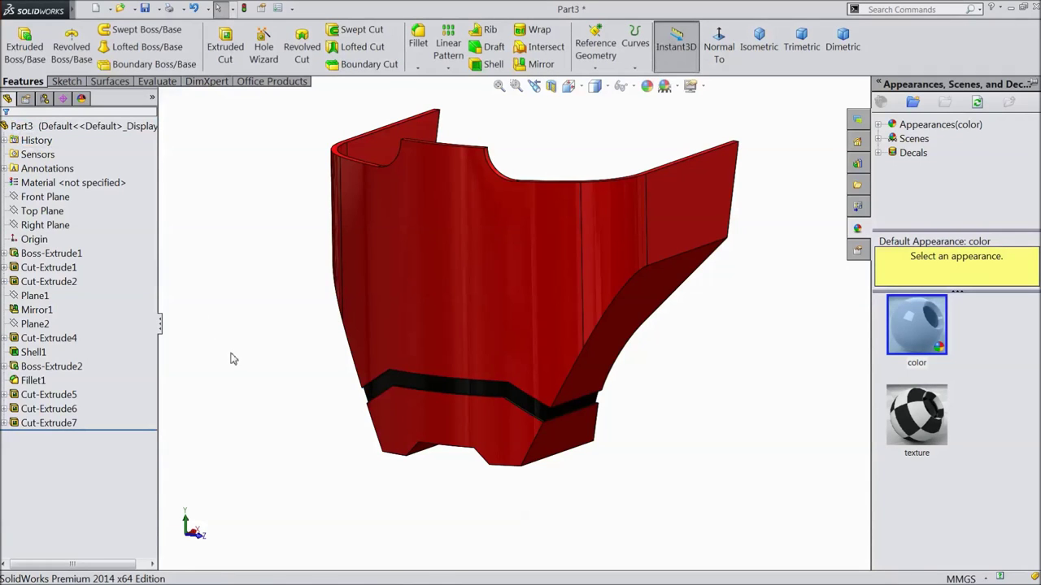
# Save the part as Part3 in the Iron man Head folder
pyautogui.moveTo(240, 384); pyautogui.dragTo(643, 290, button='middle')
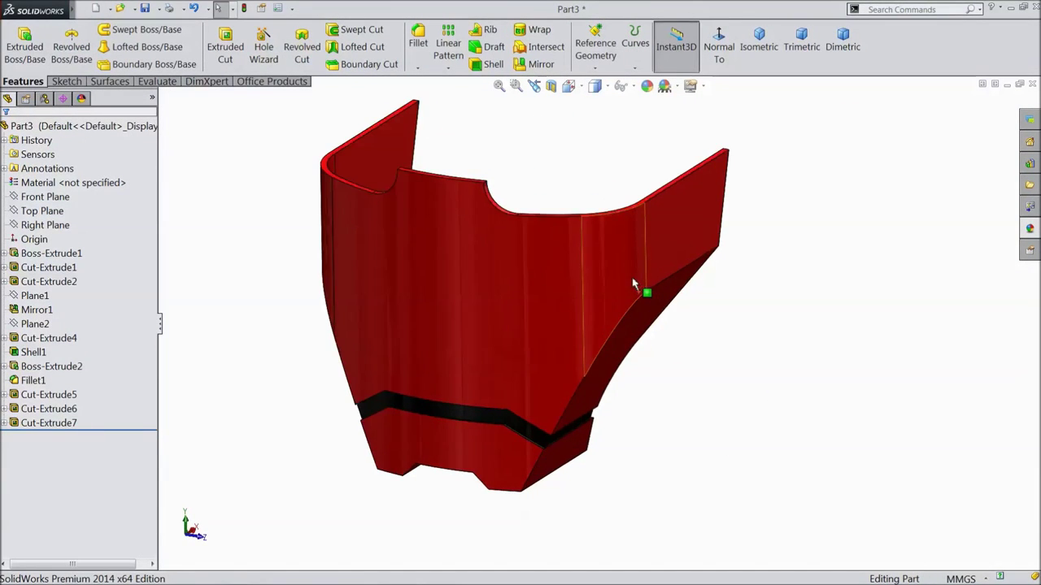
pyautogui.click(145, 8)
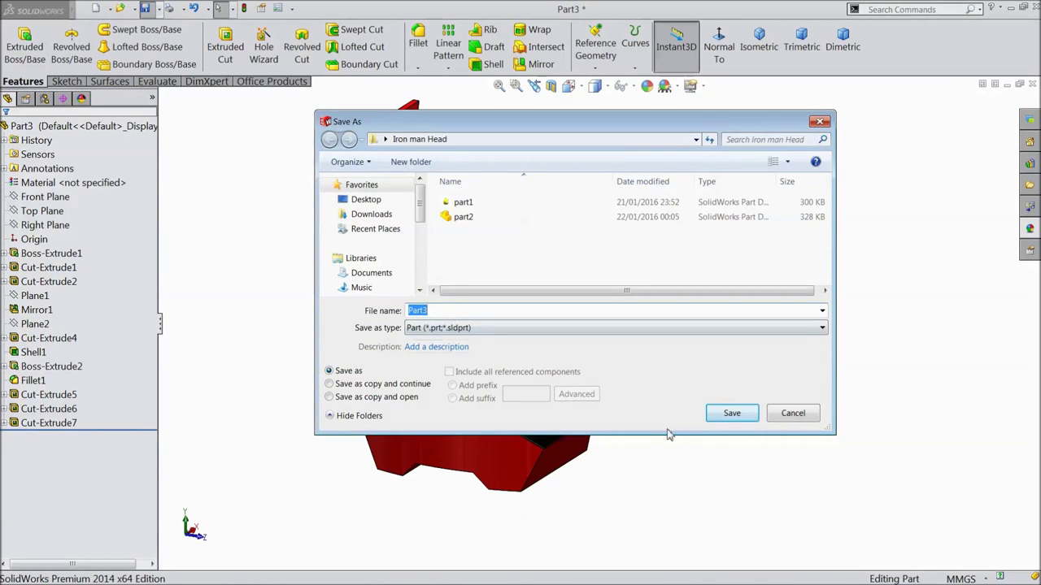
pyautogui.click(730, 414)
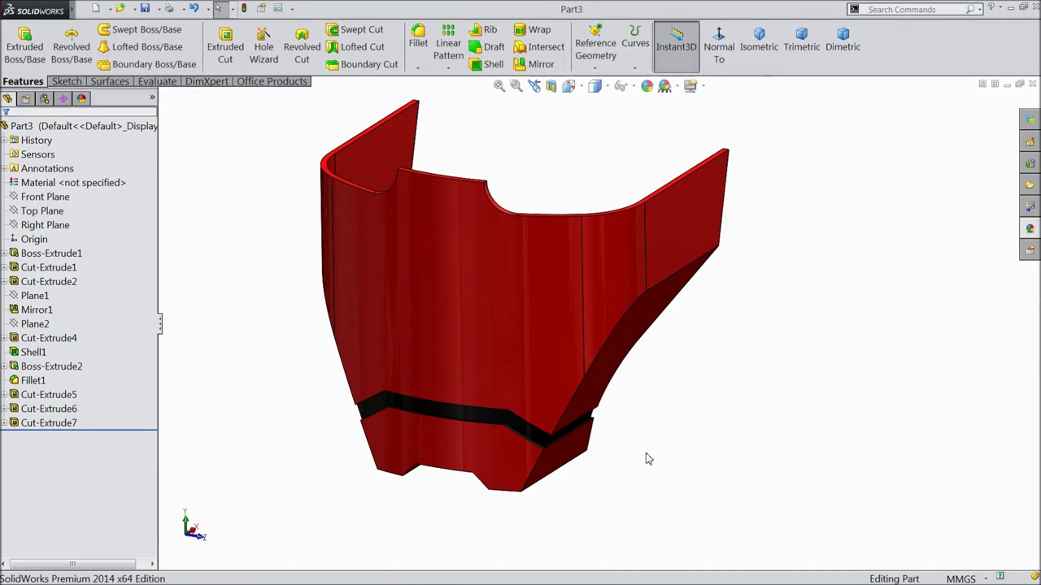
# Sketch on the part's flat bottom face, convert the outlines of both bottom foot faces, and copy them for reuse in another part
pyautogui.moveTo(646, 455); pyautogui.dragTo(539, 305, button='middle')
pyautogui.moveTo(670, 523); pyautogui.dragTo(688, 443, button='middle')
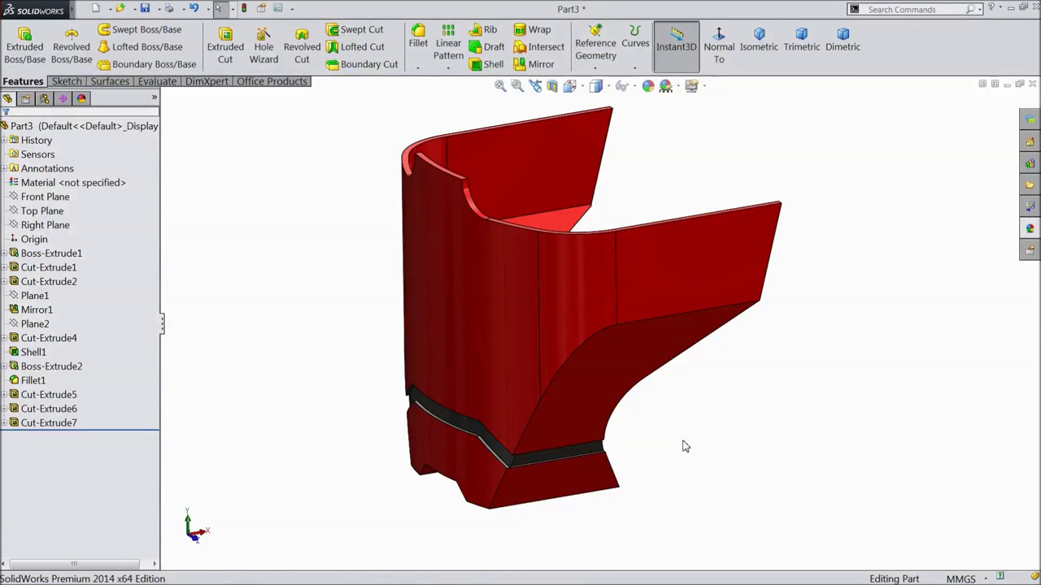
pyautogui.moveTo(682, 448); pyautogui.dragTo(670, 199, button='middle')
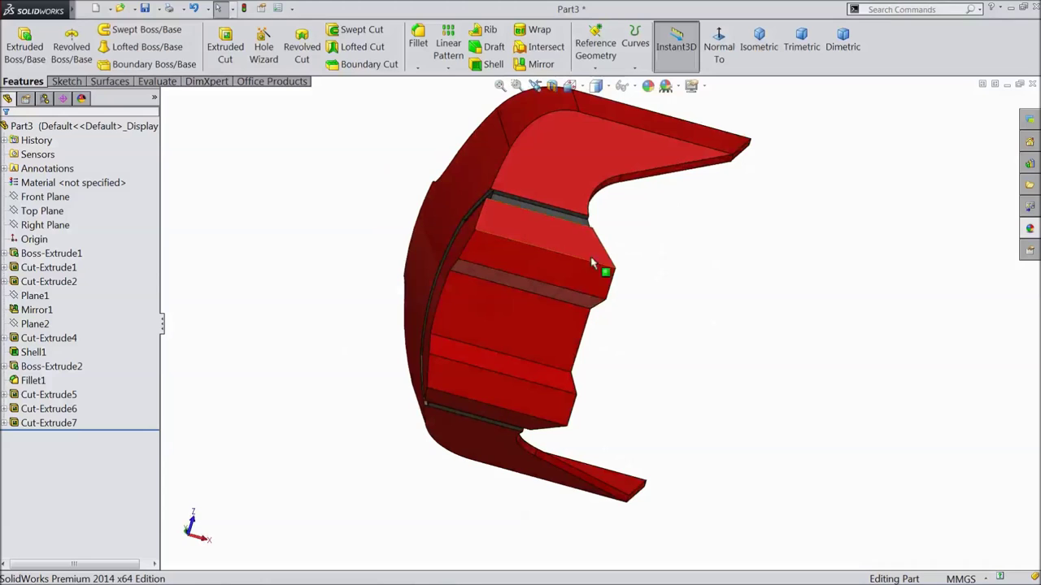
pyautogui.click(550, 277)
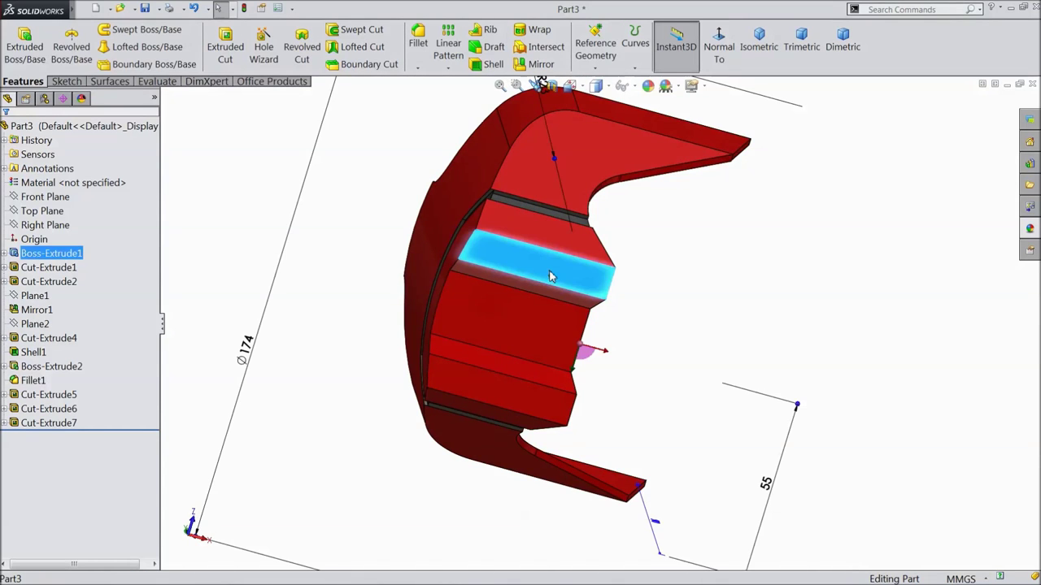
pyautogui.click(591, 242)
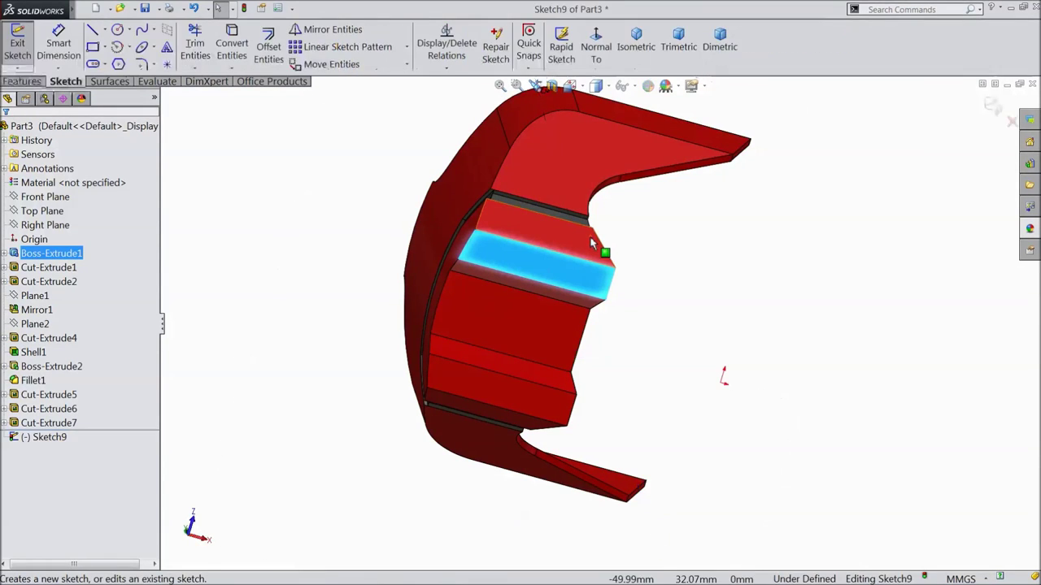
pyautogui.click(596, 47)
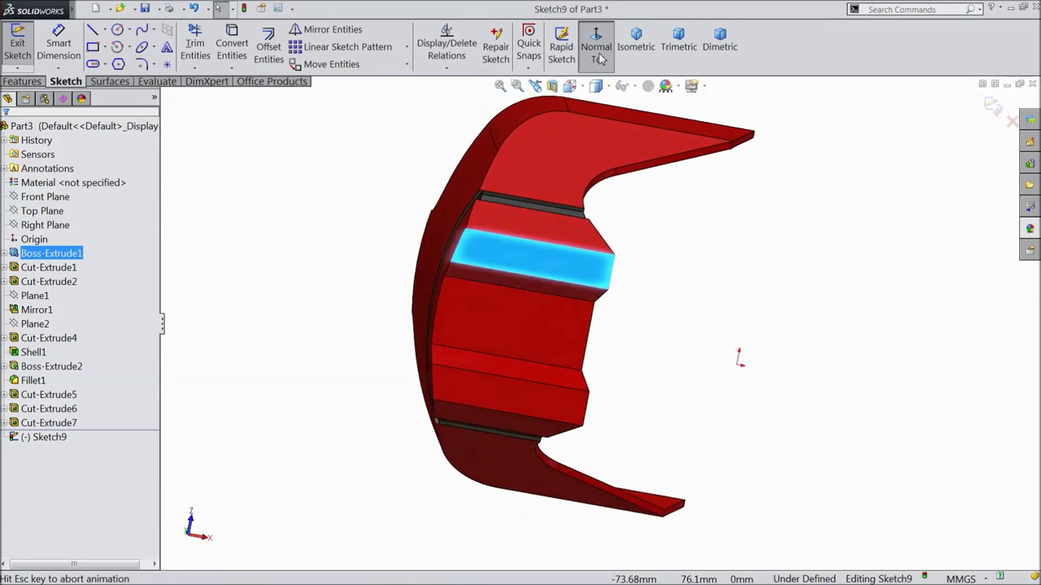
pyautogui.click(230, 50)
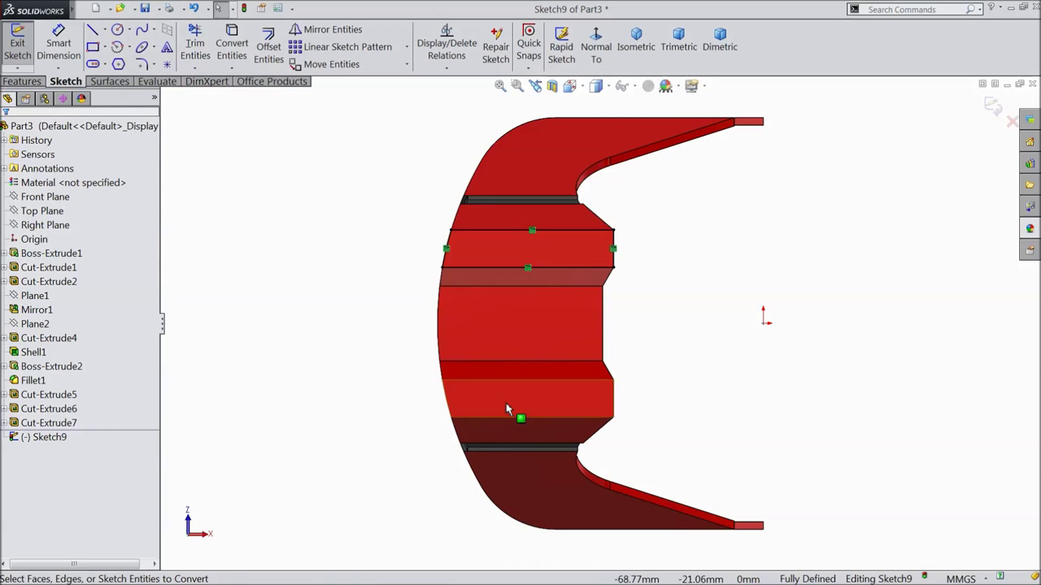
pyautogui.click(230, 51)
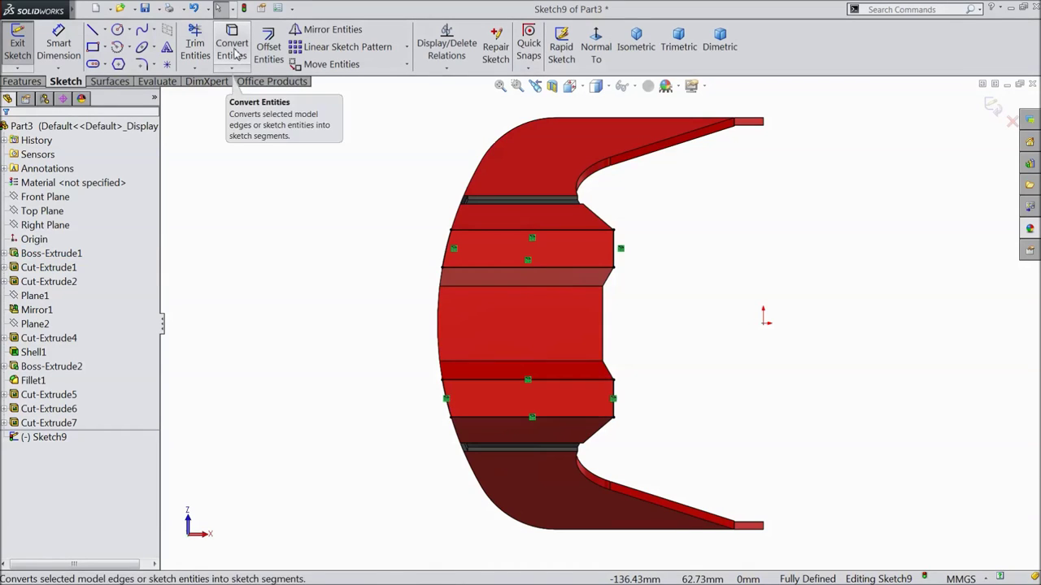
pyautogui.moveTo(301, 183)
pyautogui.mouseDown()
pyautogui.moveTo(332, 237)
pyautogui.moveTo(564, 396)
pyautogui.moveTo(704, 439)
pyautogui.mouseUp()
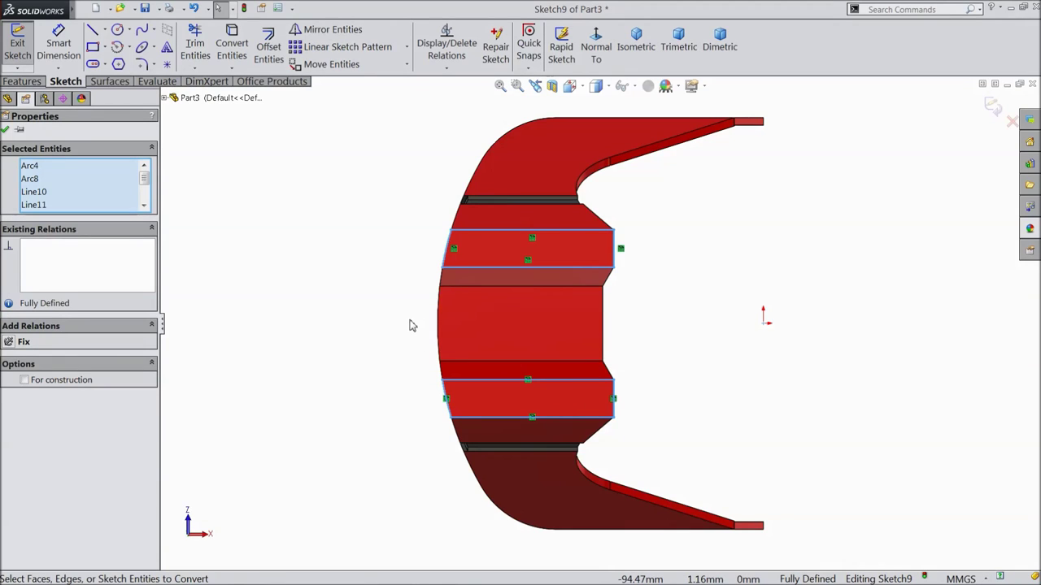
pyautogui.click(992, 106)
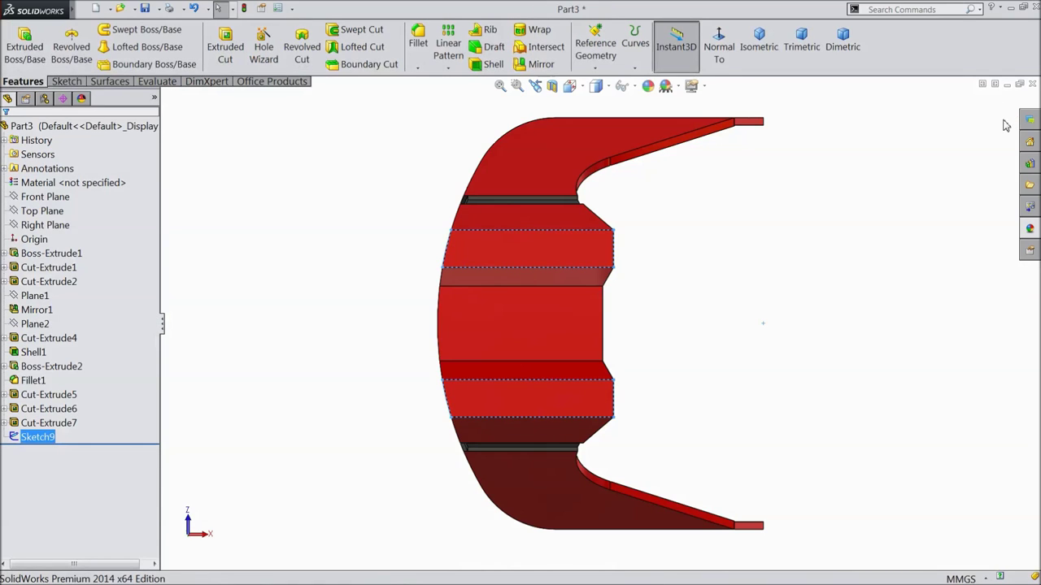
# Create a new part document and give it a plain white background scene
pyautogui.click(111, 9)
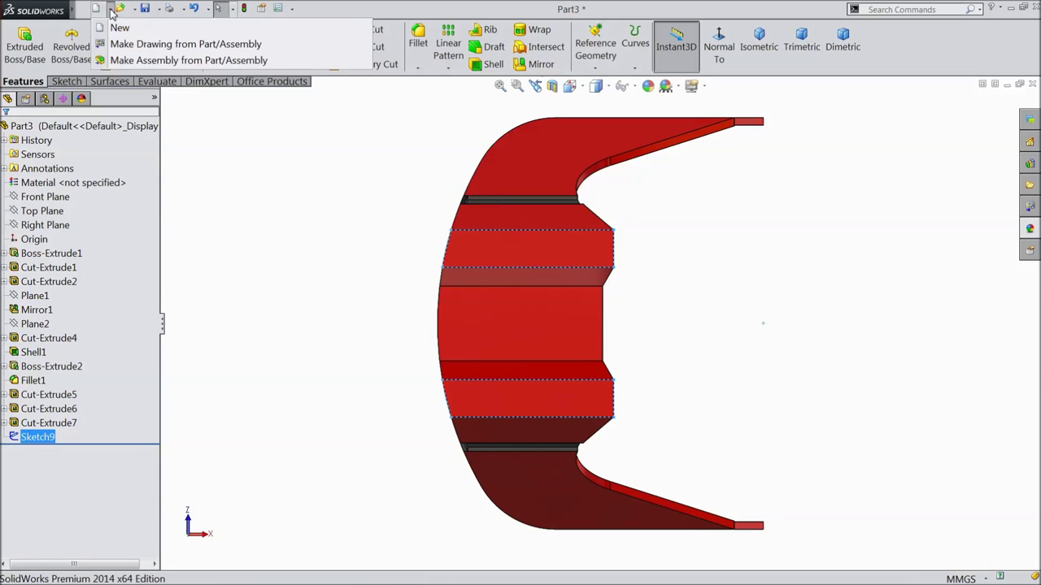
pyautogui.click(117, 28)
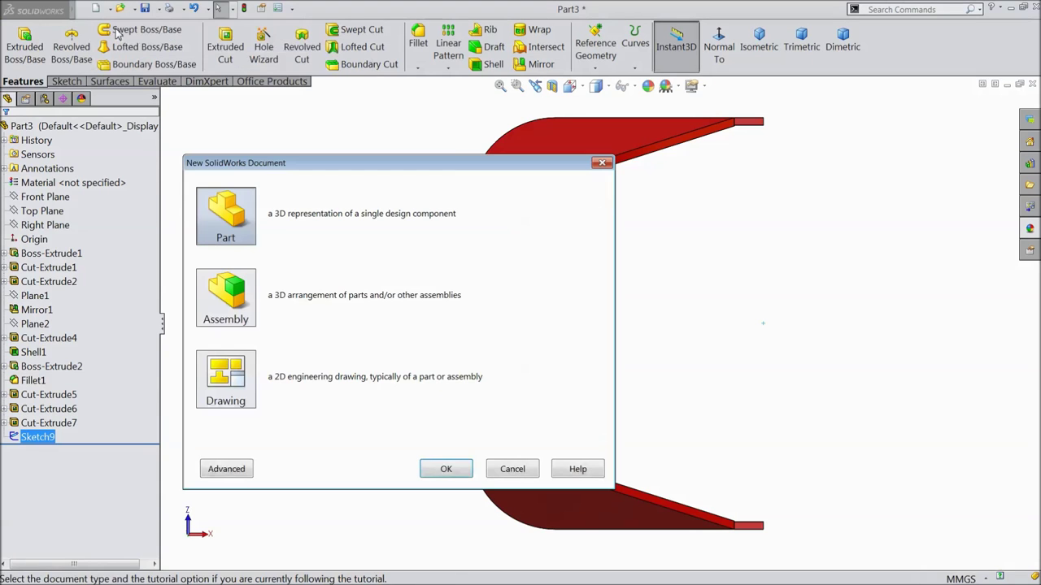
pyautogui.click(451, 478)
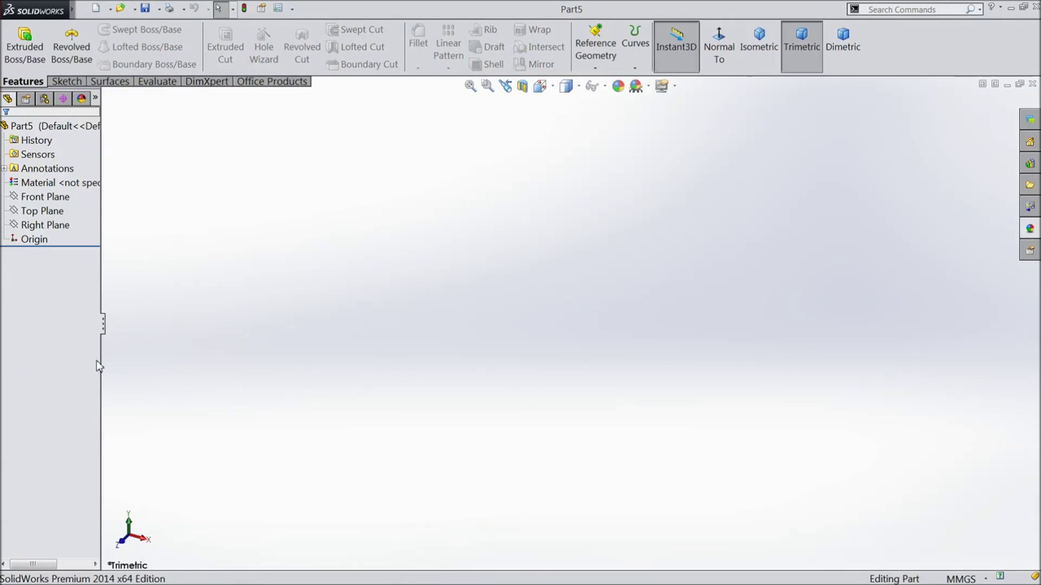
pyautogui.moveTo(101, 362); pyautogui.dragTo(161, 368)
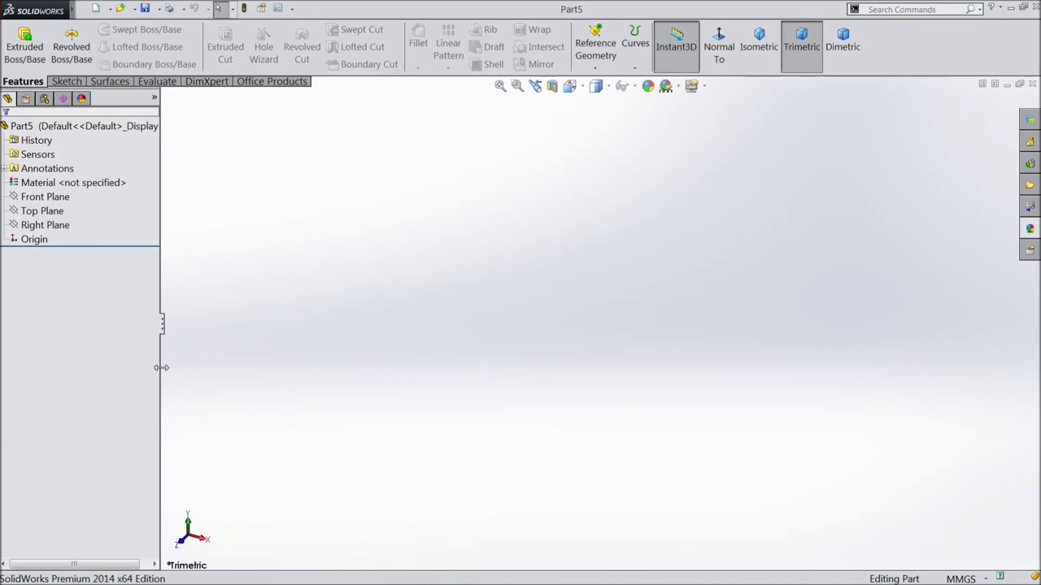
pyautogui.click(681, 87)
pyautogui.click(699, 39)
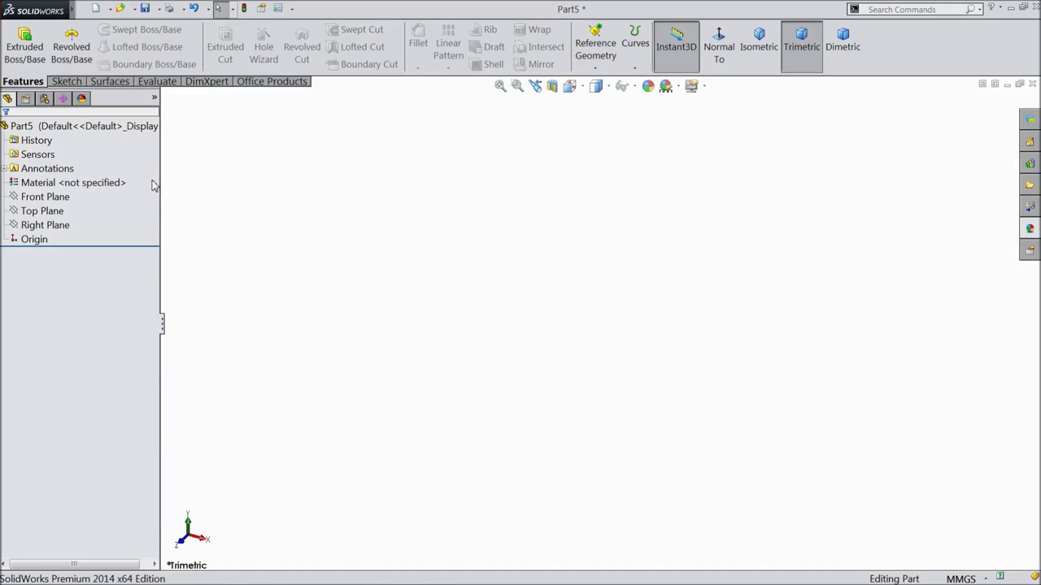
# Raise the new part's shaded and draft quality resolution to just below the red zone in its image quality properties
pyautogui.click(292, 10)
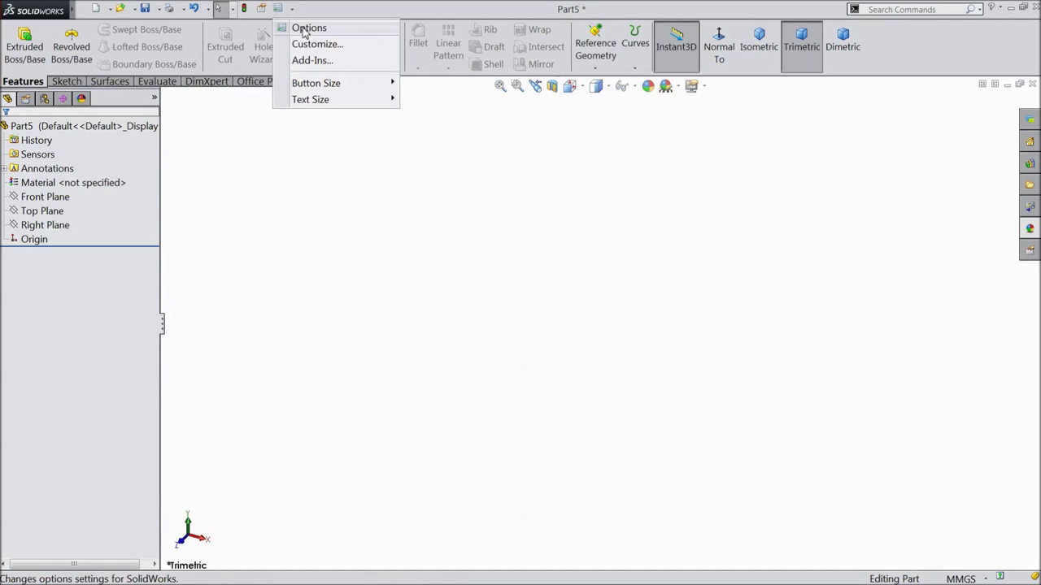
pyautogui.click(308, 28)
pyautogui.click(167, 76)
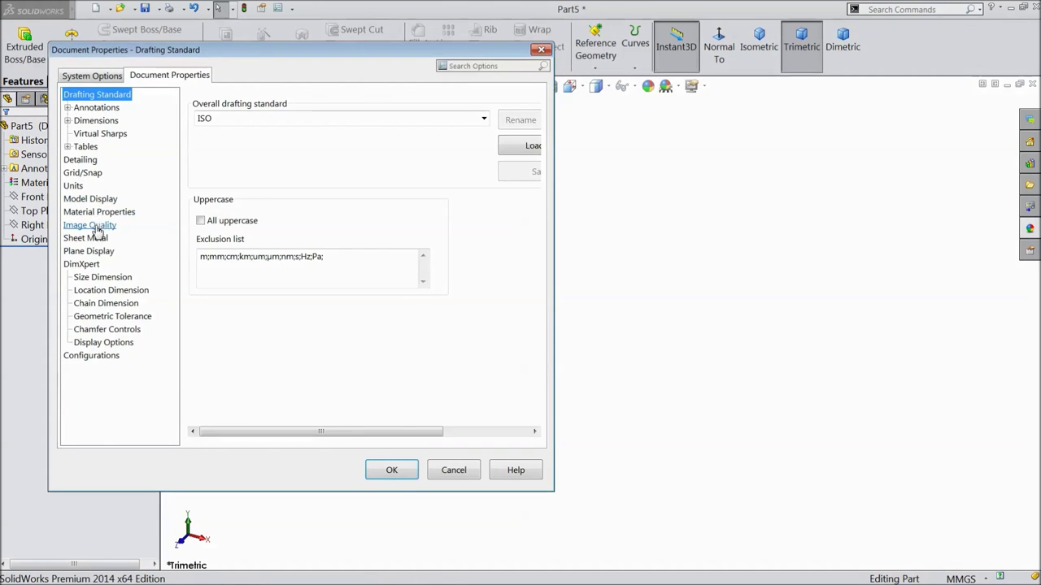
pyautogui.click(90, 225)
pyautogui.moveTo(317, 136); pyautogui.dragTo(403, 143)
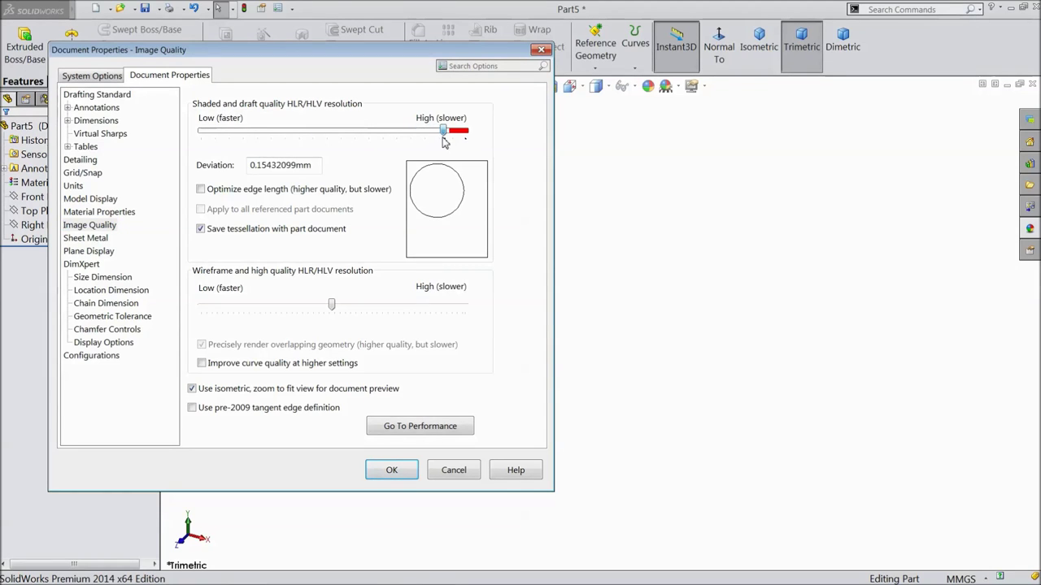
pyautogui.click(393, 472)
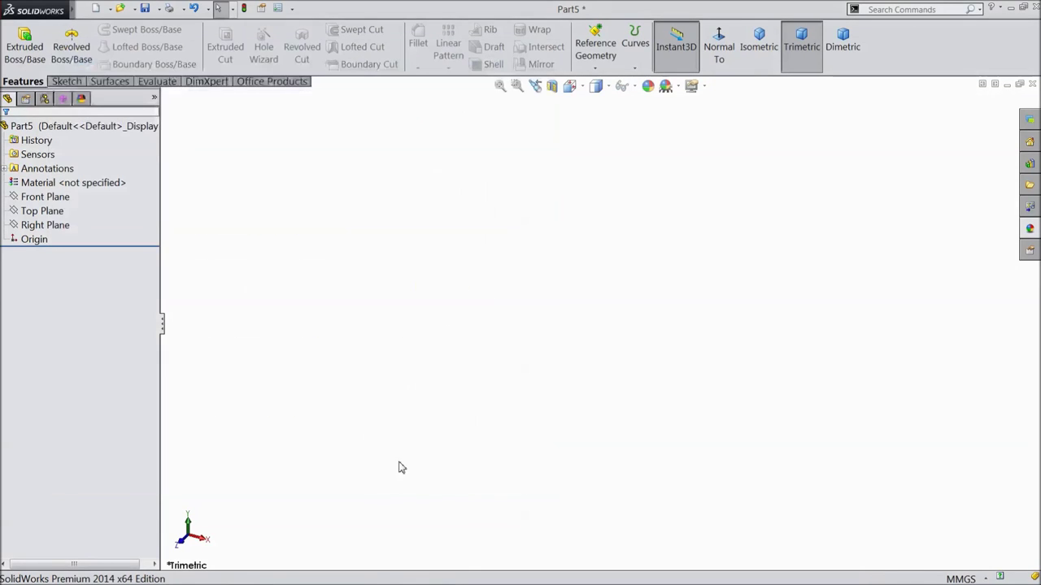
# Paste the copied outlines into a Top Plane sketch and extend the upper outline's curved and straight end edges to the lower outline
pyautogui.click(52, 212)
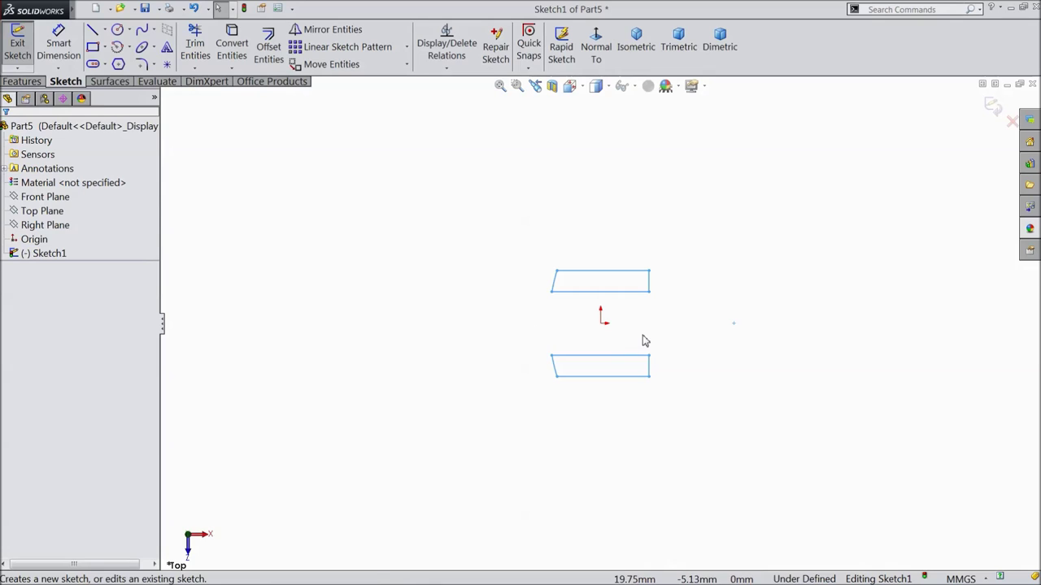
pyautogui.scroll(-2, 643, 340)
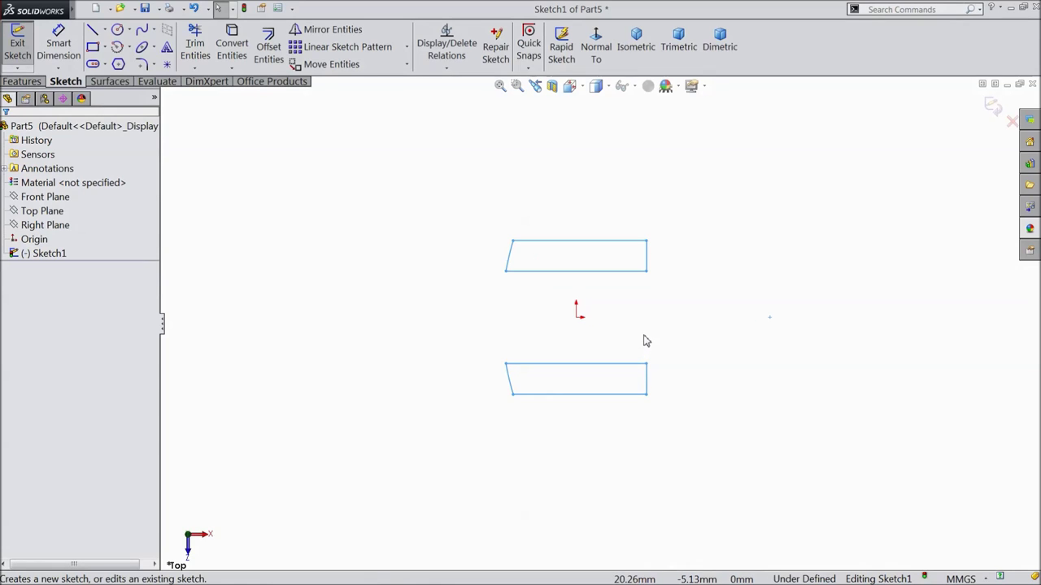
pyautogui.click(197, 72)
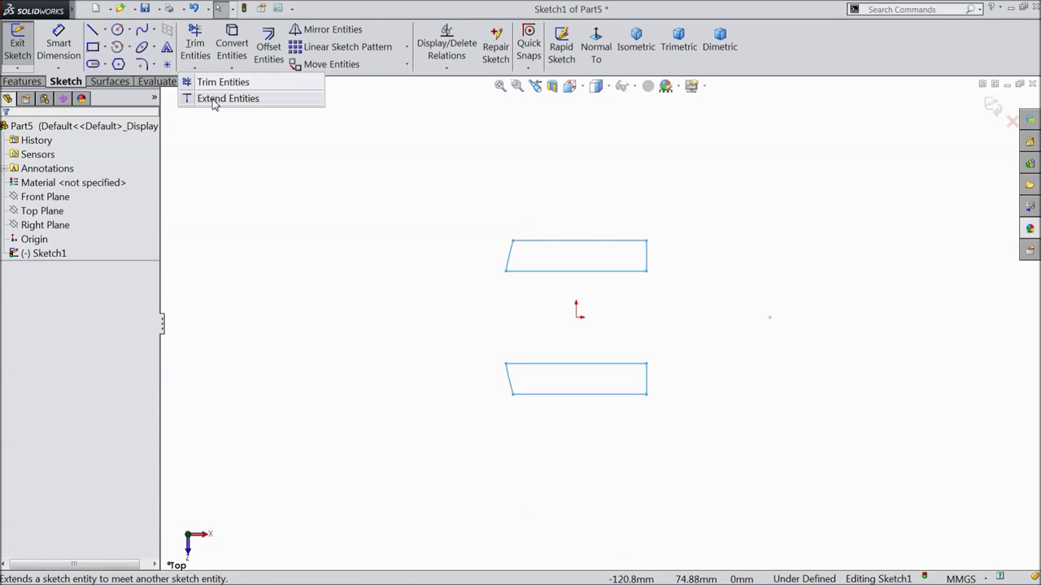
pyautogui.click(214, 98)
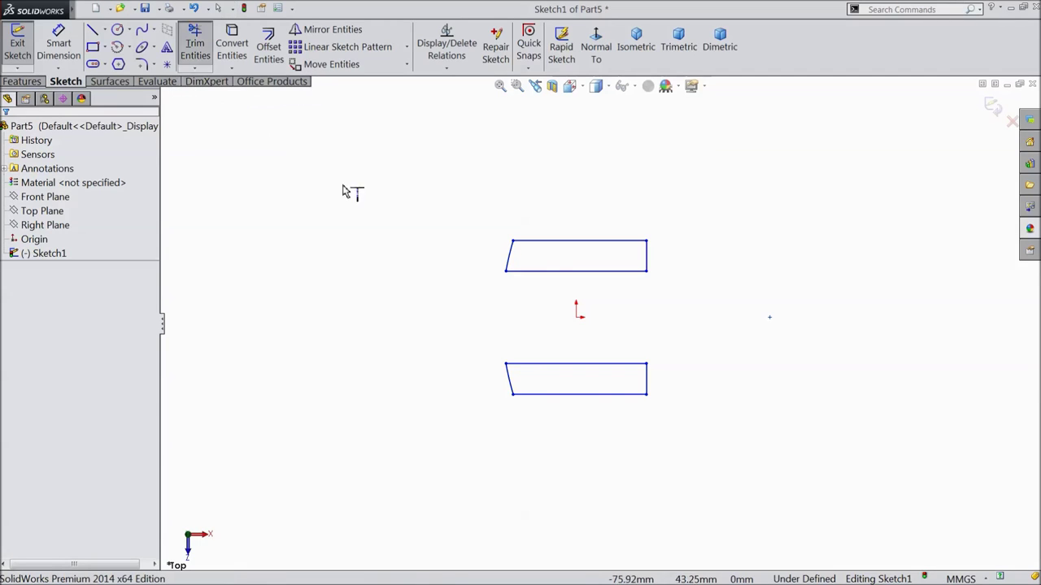
pyautogui.click(508, 263)
pyautogui.click(649, 262)
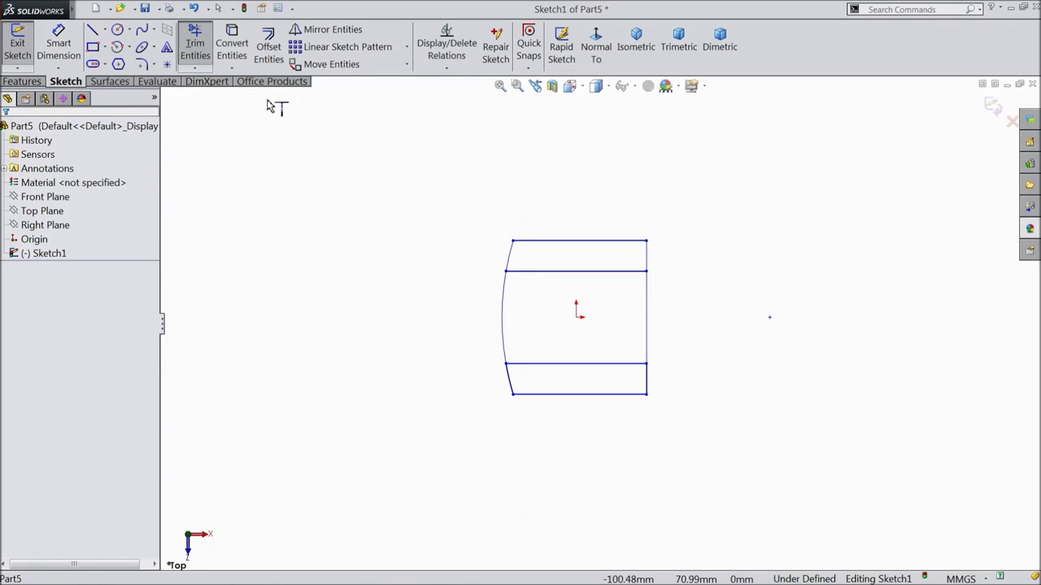
# Trim away the two inner horizontal lines with Trim to closest, leaving one closed profile
pyautogui.click(194, 68)
pyautogui.click(216, 81)
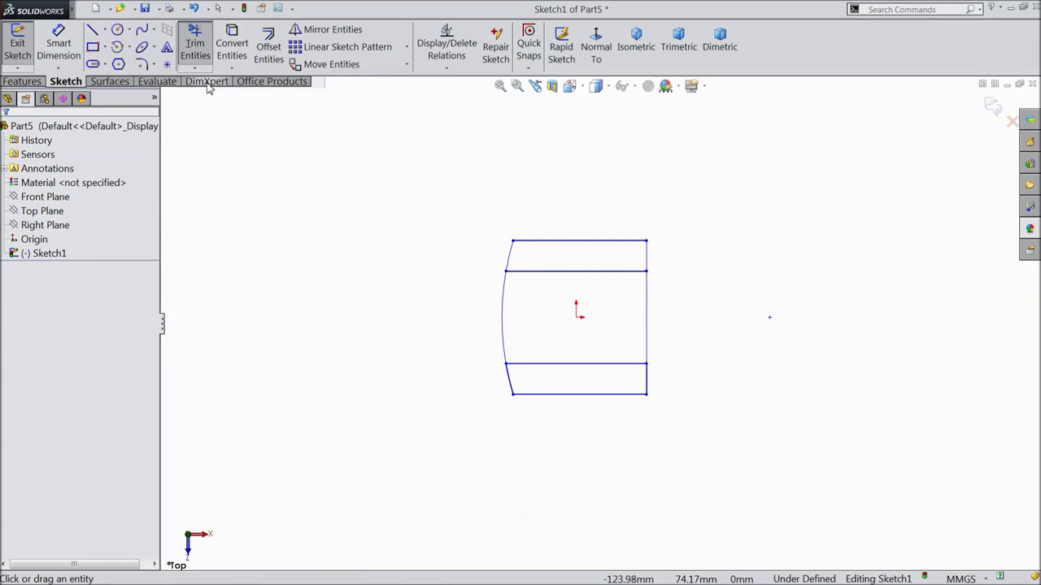
pyautogui.click(554, 273)
pyautogui.click(571, 365)
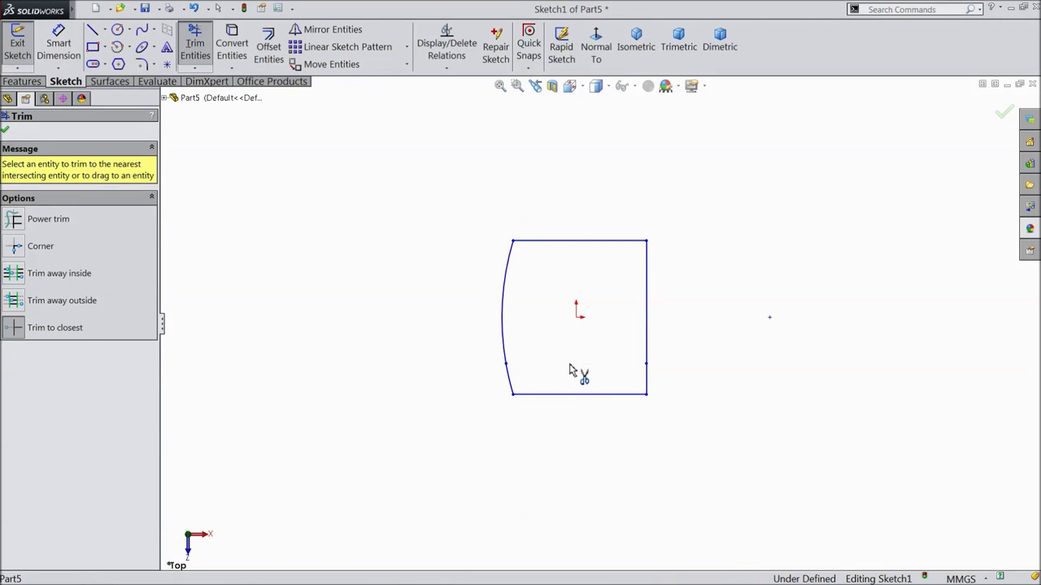
# Extrude the closed profile upward as a 20 mm blind boss
pyautogui.click(21, 81)
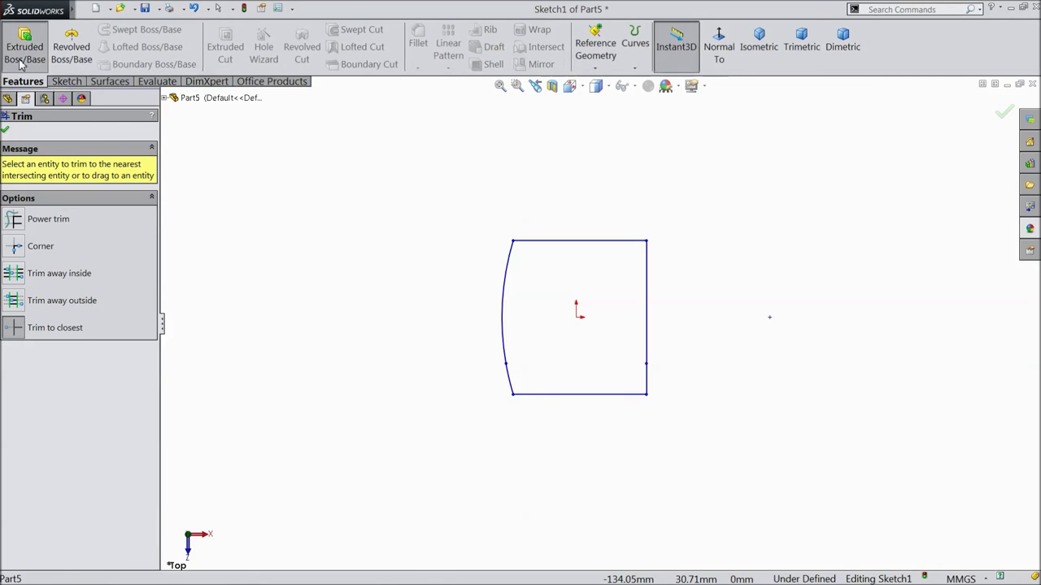
pyautogui.click(22, 57)
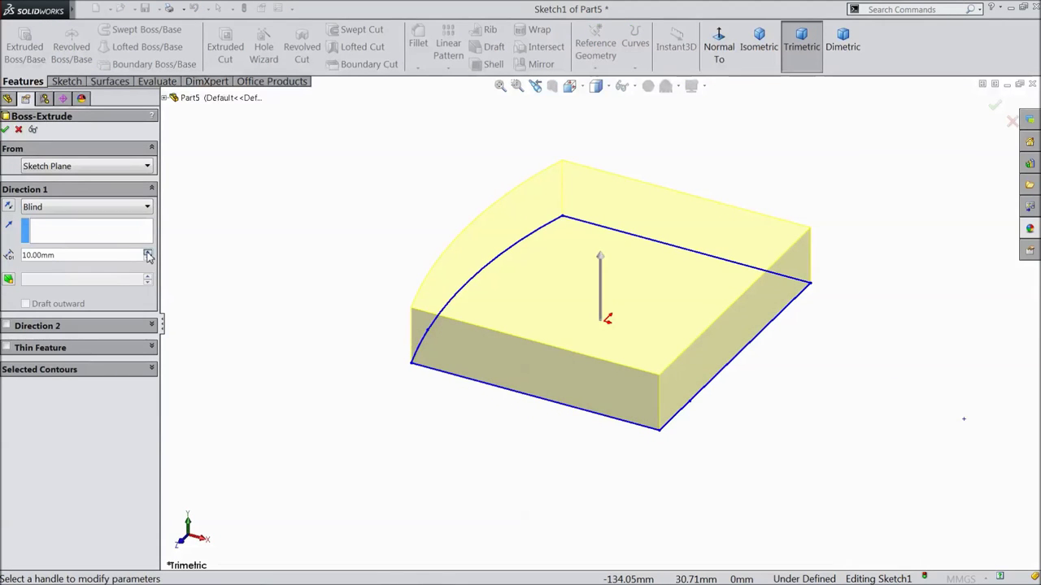
pyautogui.click(147, 253)
pyautogui.click(6, 130)
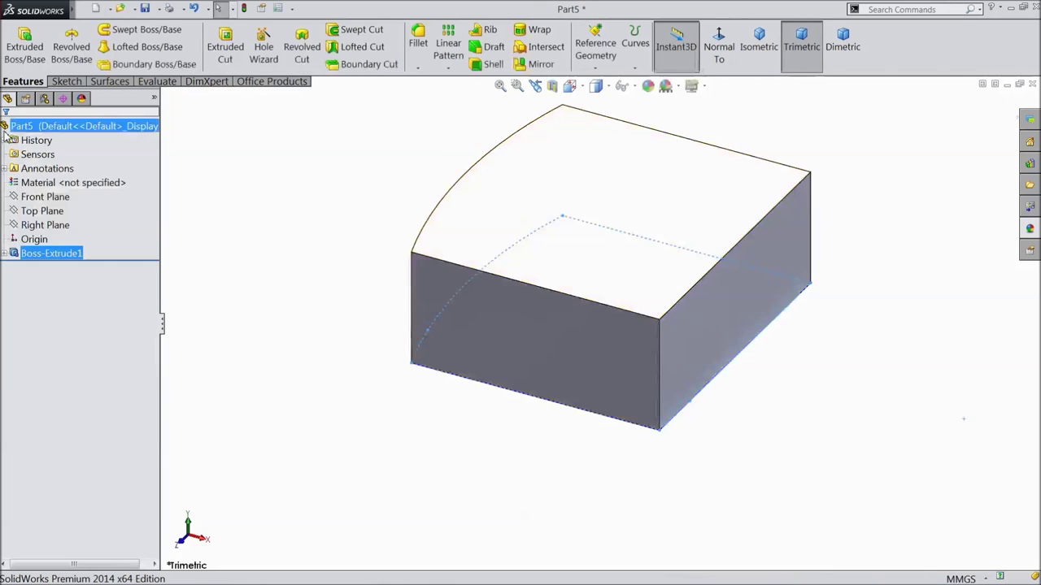
# Start a sketch on the block's flat front face and draw a line about 10.6 mm long along the bottom edge from the curved-end corner
pyautogui.moveTo(314, 324); pyautogui.dragTo(349, 282, button='middle')
pyautogui.click(497, 309)
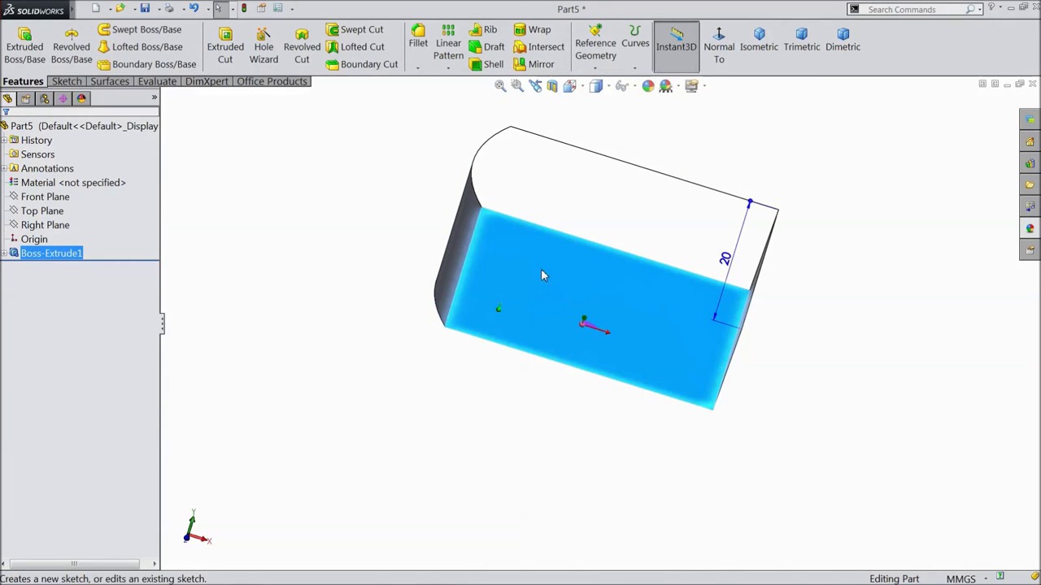
pyautogui.click(540, 269)
pyautogui.click(609, 65)
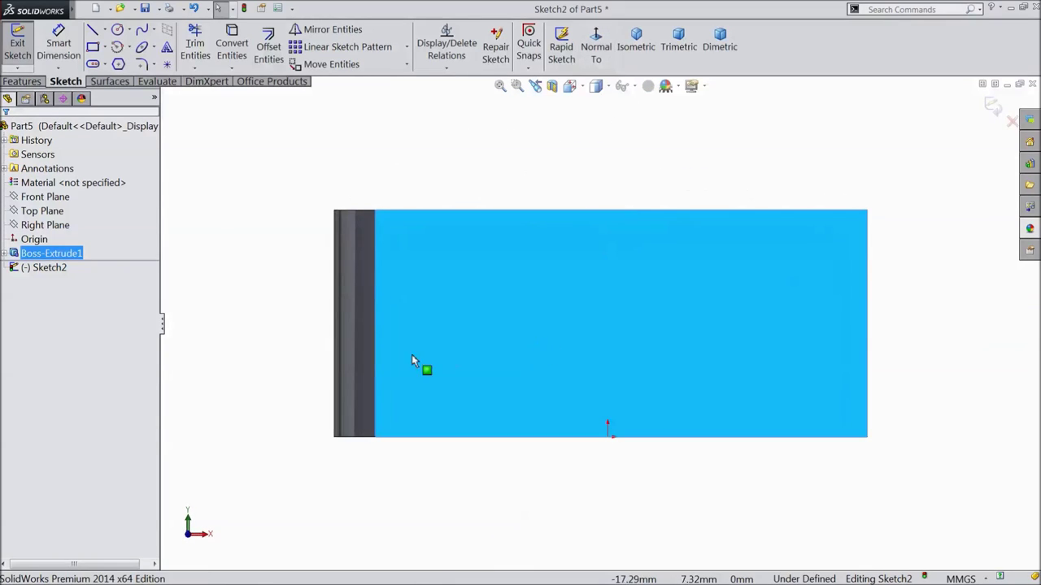
pyautogui.click(93, 30)
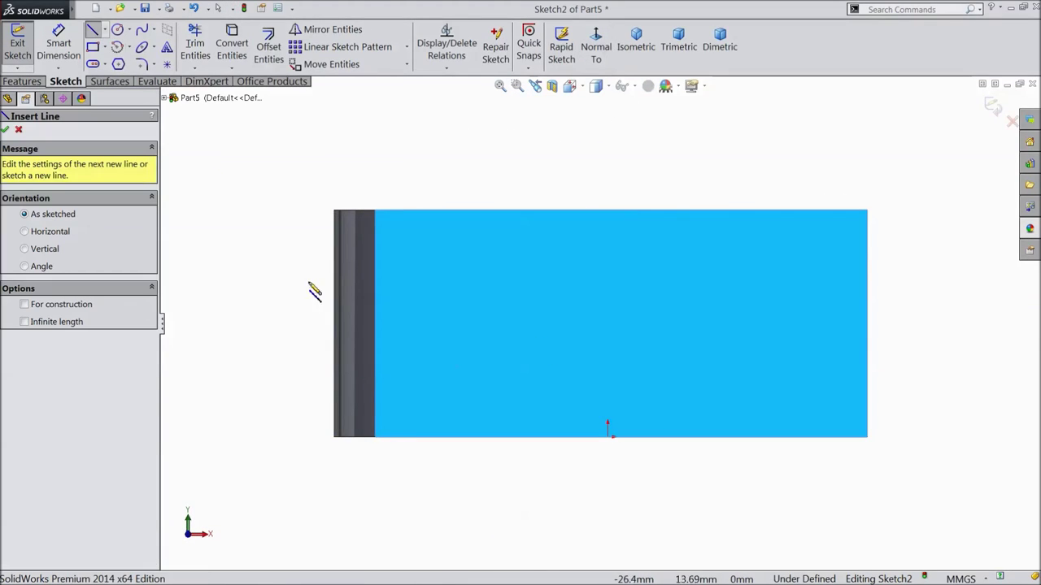
pyautogui.click(375, 437)
pyautogui.click(495, 438)
pyautogui.press('Escape')
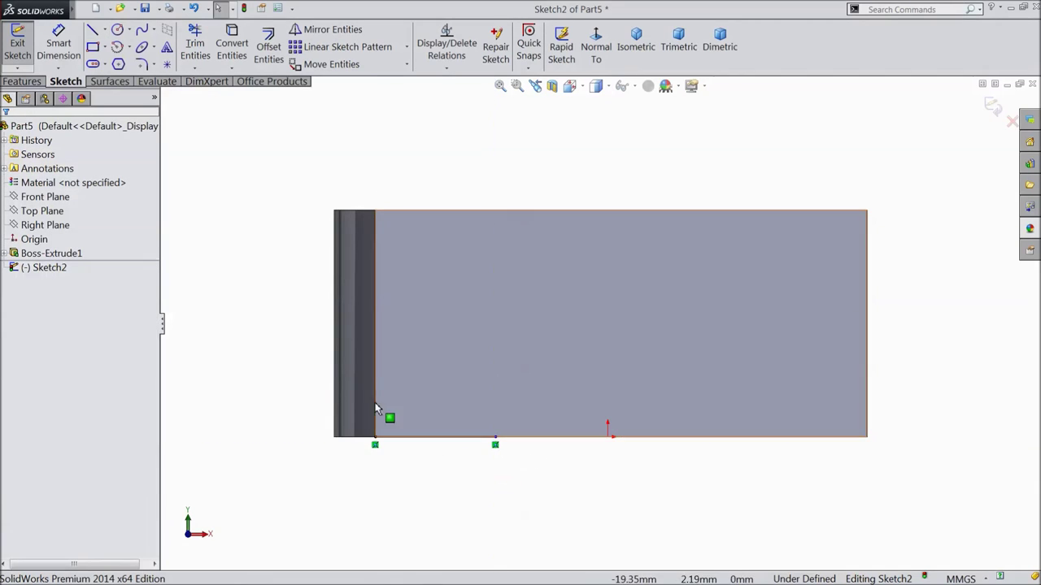
# Dimension the bottom-edge line's length and set it to 10 mm
pyautogui.click(59, 44)
pyautogui.click(446, 443)
pyautogui.click(450, 486)
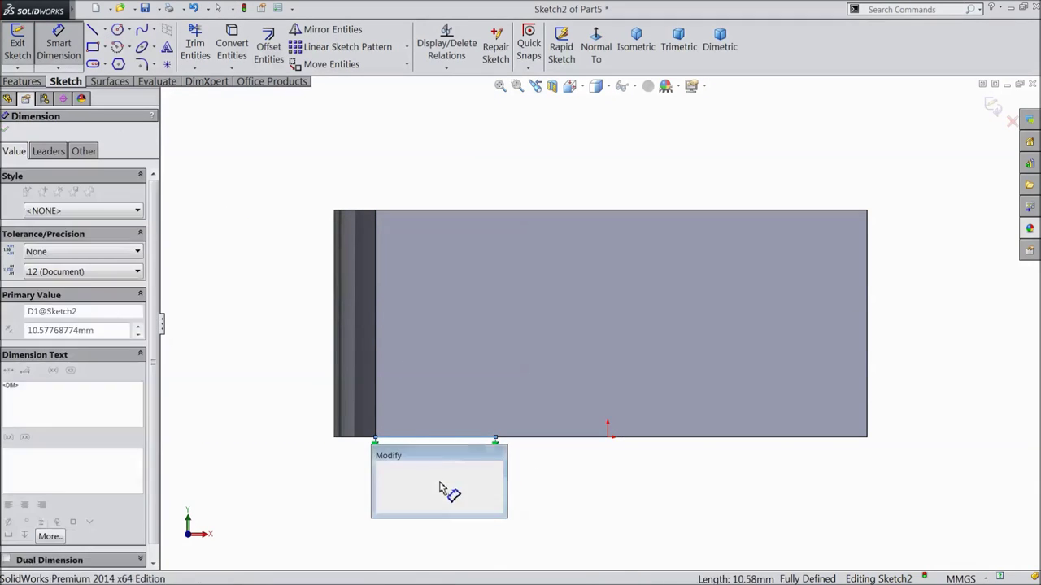
pyautogui.write('10')
pyautogui.click(381, 469)
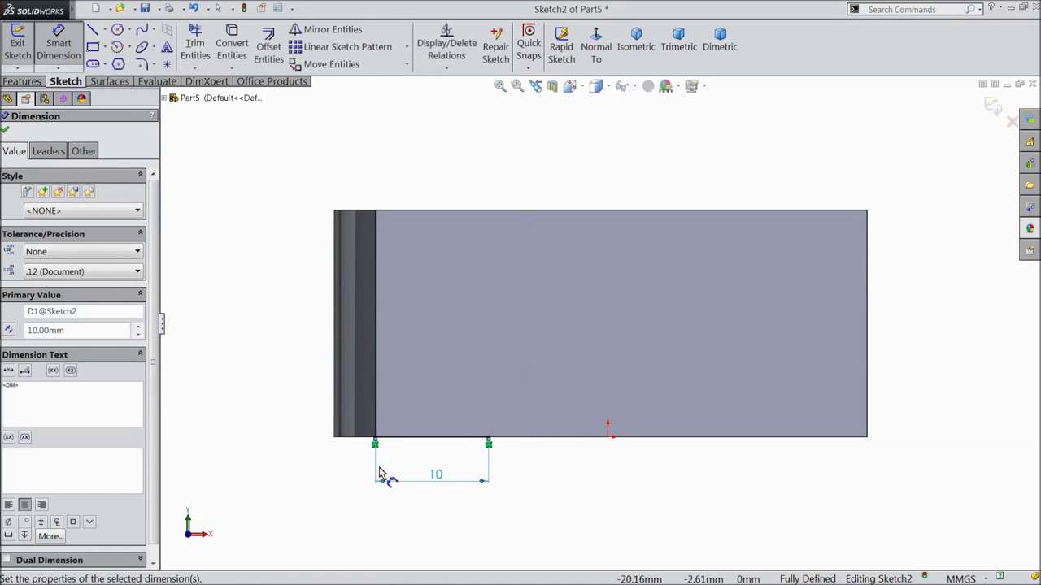
# Draw a closed four-line outline from the 10 mm line's inner end, slanting up past the curved end and returning below the block
pyautogui.click(92, 29)
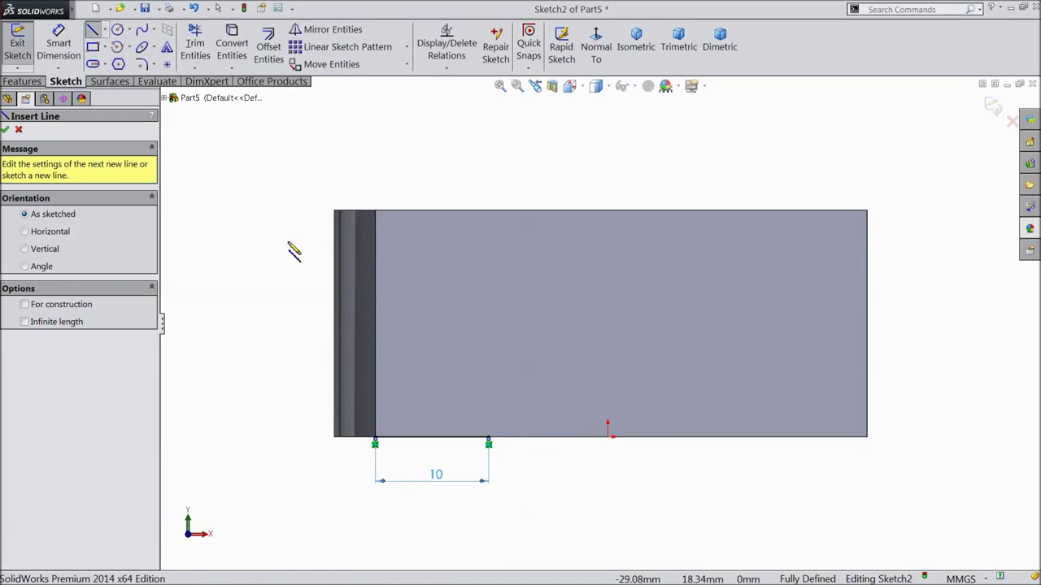
pyautogui.click(488, 441)
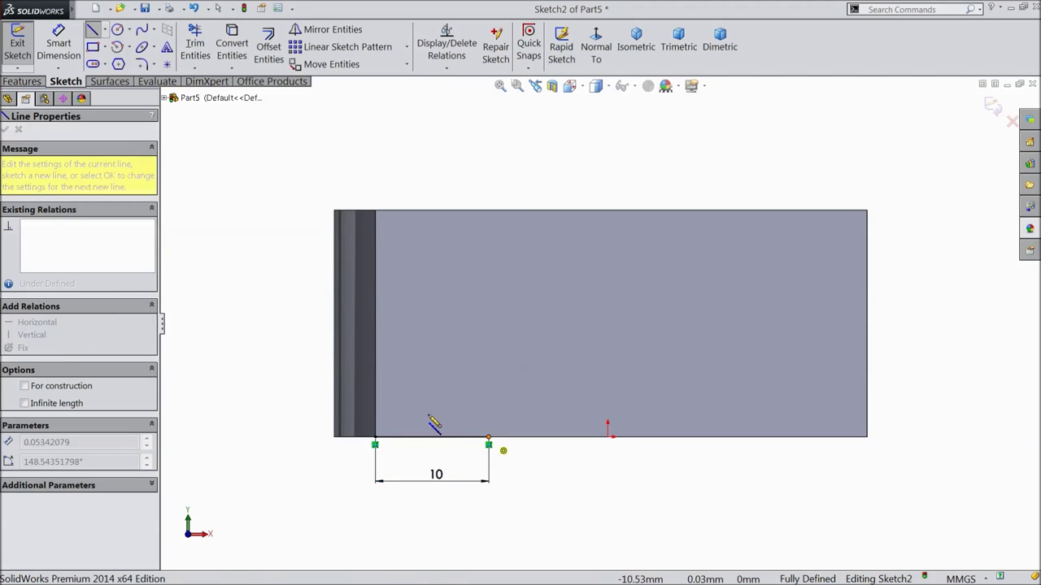
pyautogui.click(237, 298)
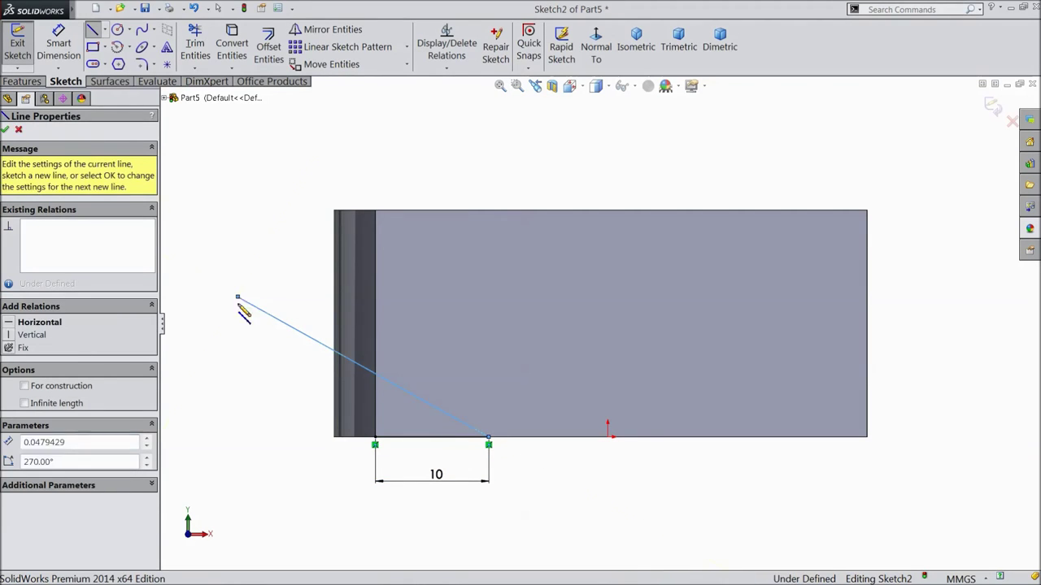
pyautogui.click(238, 490)
pyautogui.click(488, 490)
pyautogui.click(489, 436)
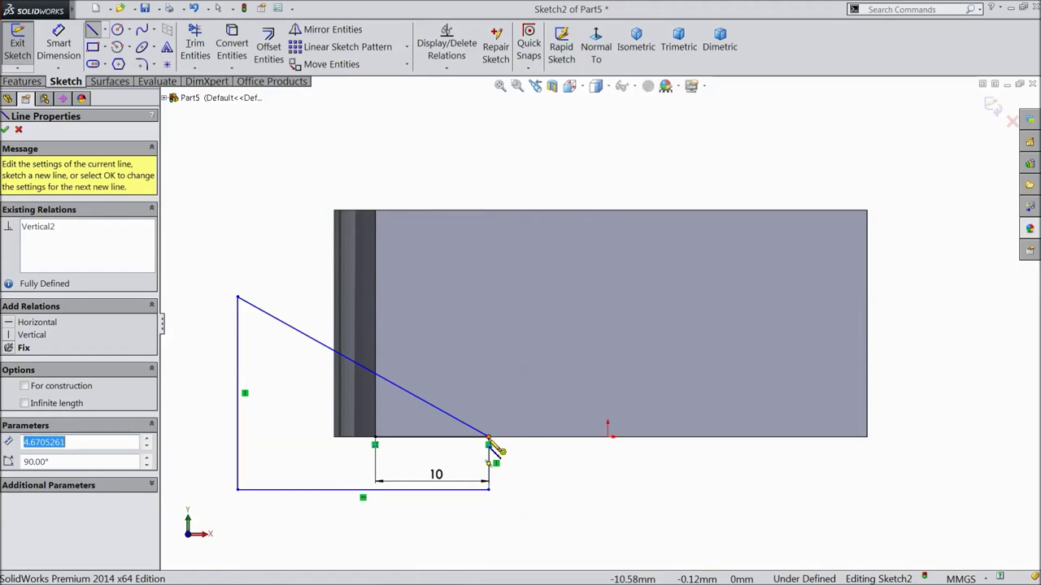
pyautogui.press('Escape')
# Dimension the angle between the slanted line and the 10 mm bottom line as 45 degrees
pyautogui.click(59, 55)
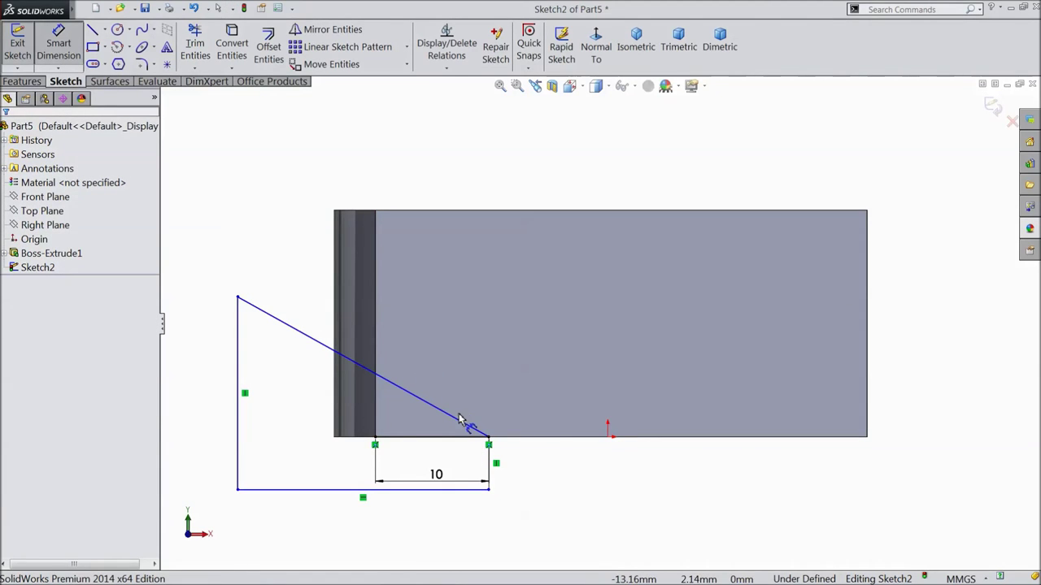
pyautogui.click(455, 419)
pyautogui.click(439, 438)
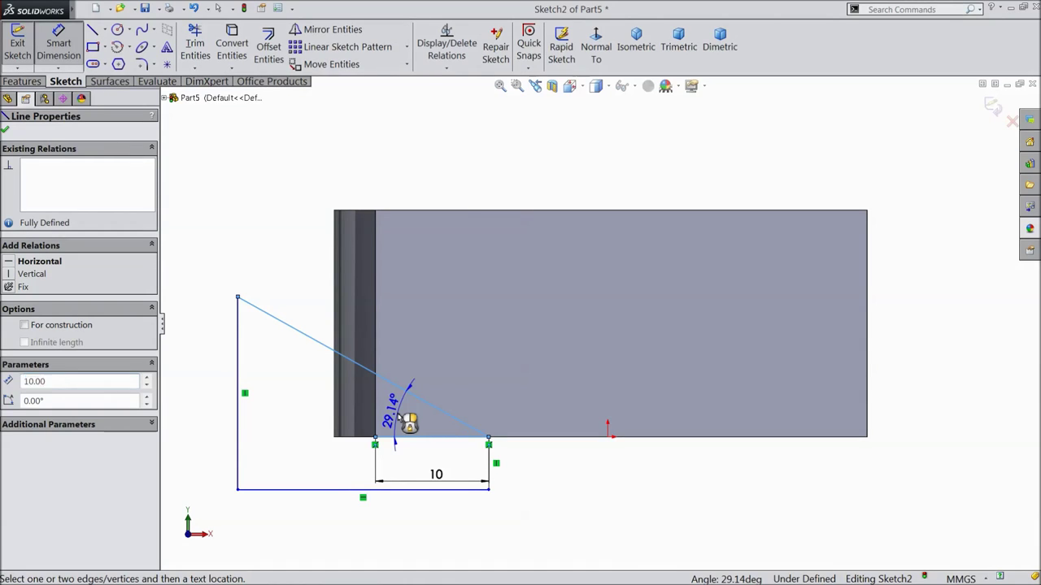
pyautogui.click(409, 422)
pyautogui.write('45')
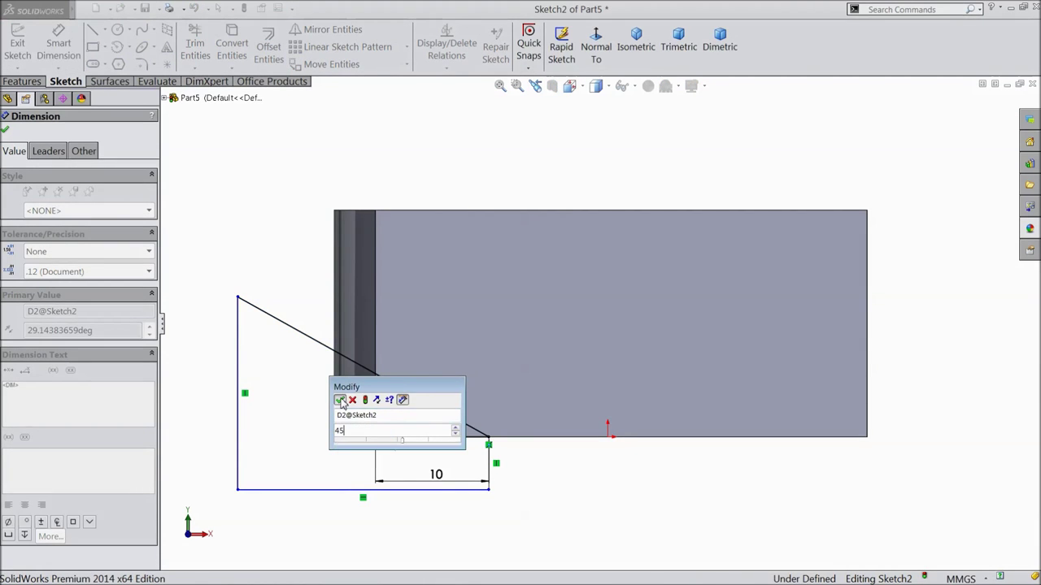
pyautogui.click(340, 401)
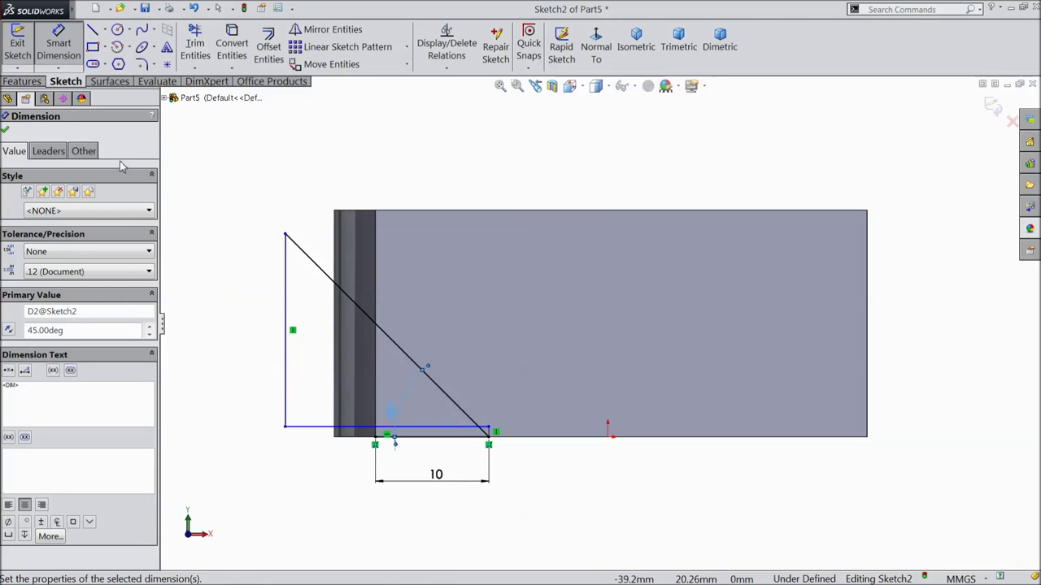
pyautogui.click(5, 130)
# Move the outline's lower inner corner to about 4.6 mm below the block's bottom edge
pyautogui.scroll(-3, 495, 414)
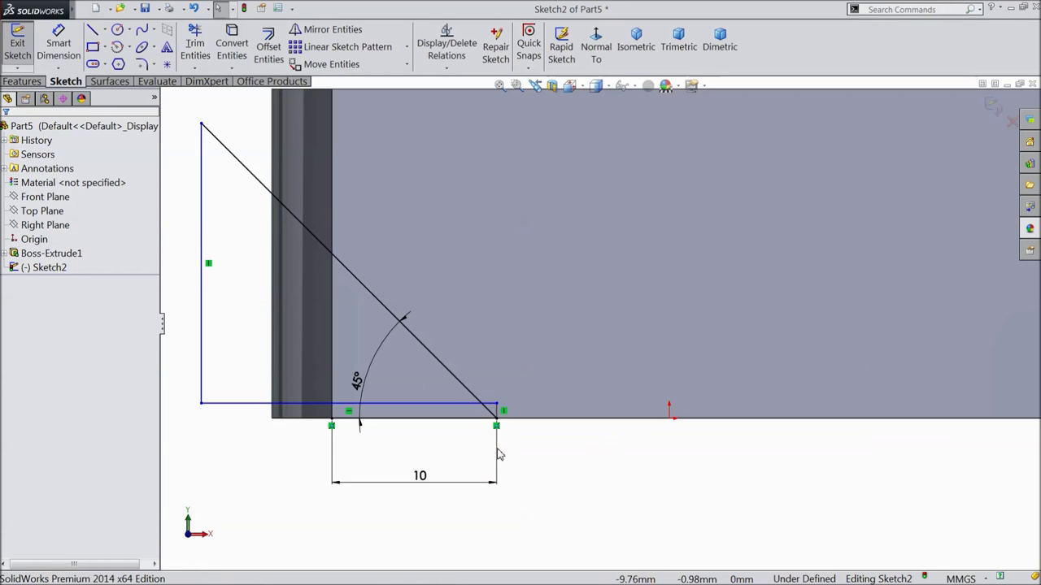
pyautogui.moveTo(498, 404); pyautogui.dragTo(497, 499)
pyautogui.scroll(2, 491, 496)
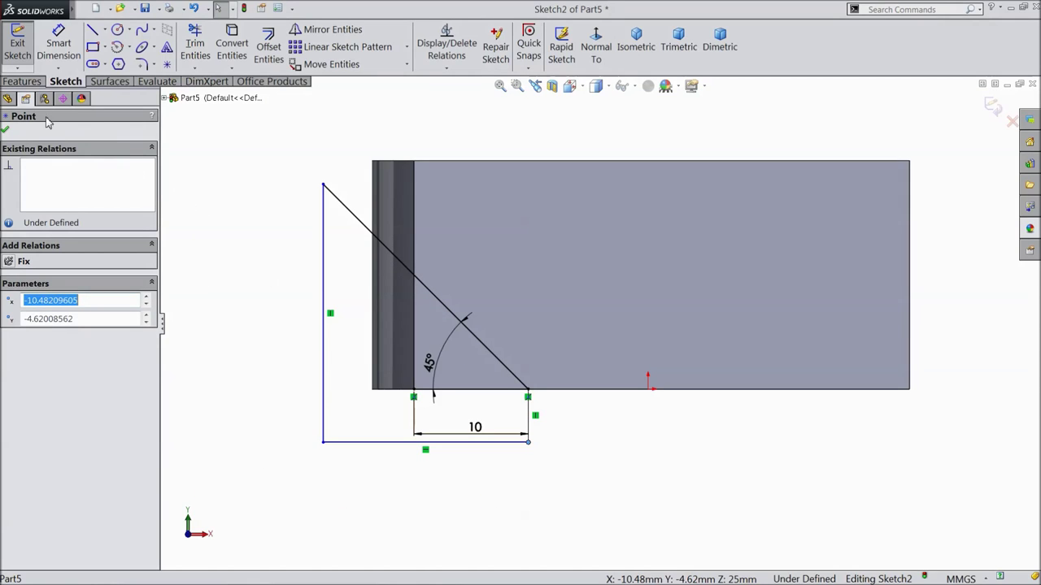
pyautogui.click(5, 130)
# Cut the block's lower curved-end corner with an Extruded Cut, using both sketch regions and the Through All end condition
pyautogui.click(23, 82)
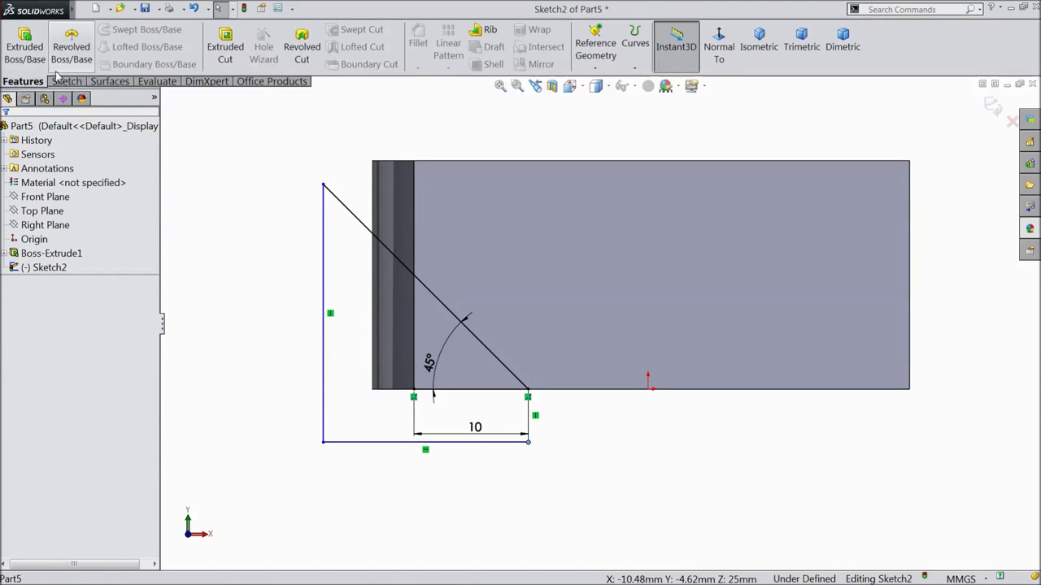
pyautogui.click(223, 51)
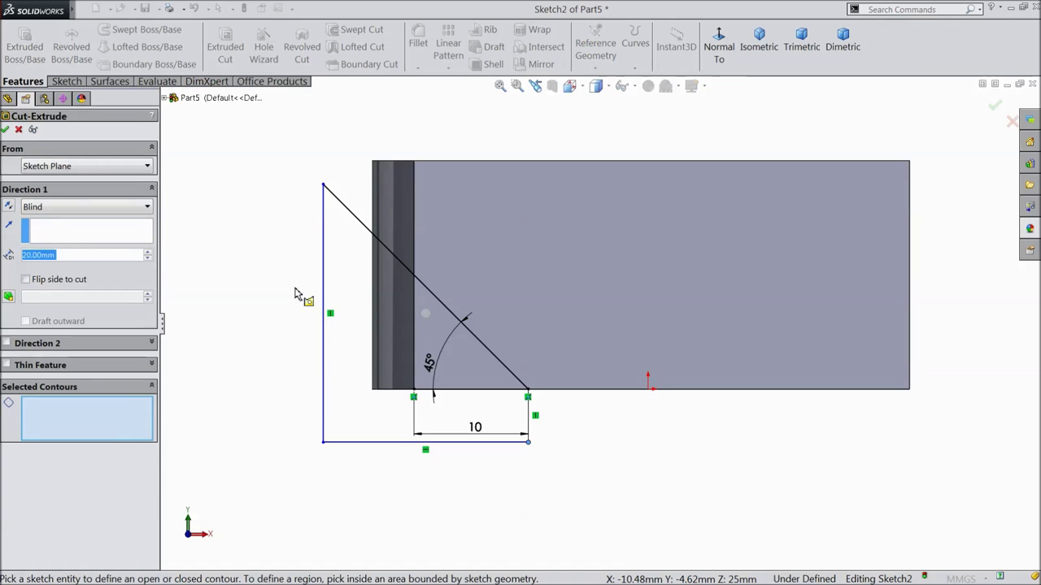
pyautogui.click(307, 378)
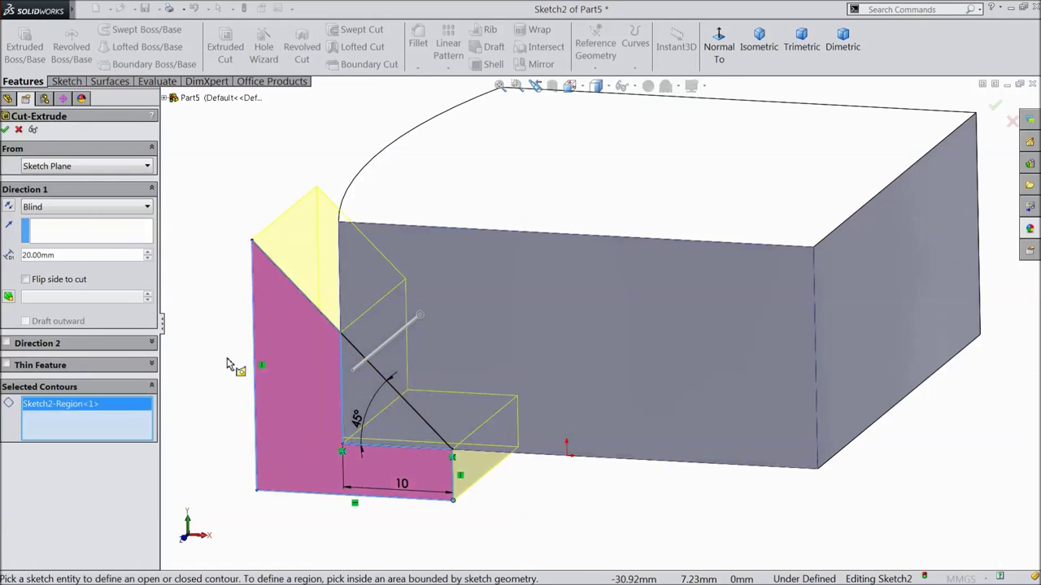
pyautogui.press('f')
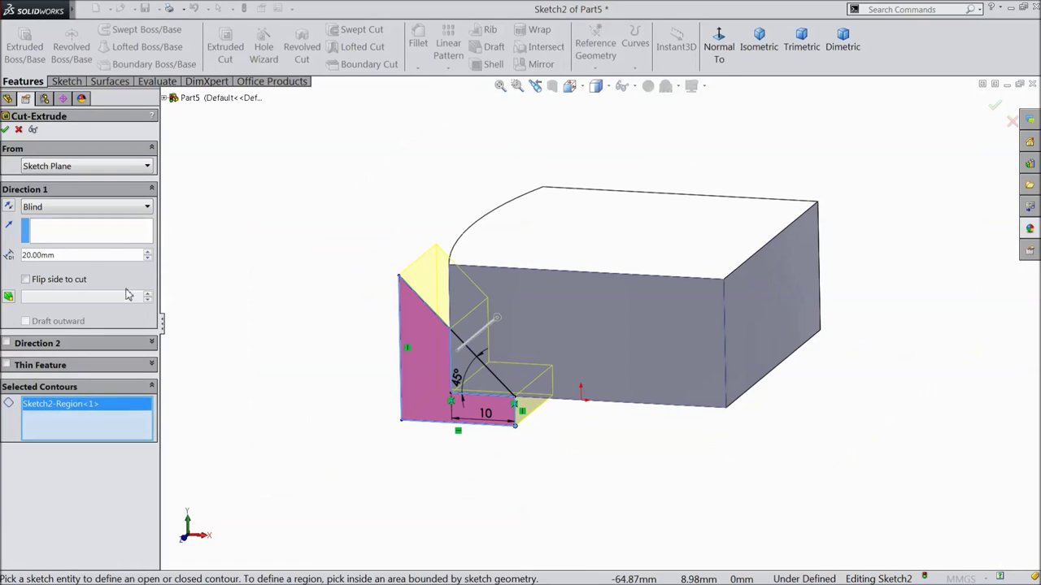
pyautogui.click(476, 389)
pyautogui.click(65, 209)
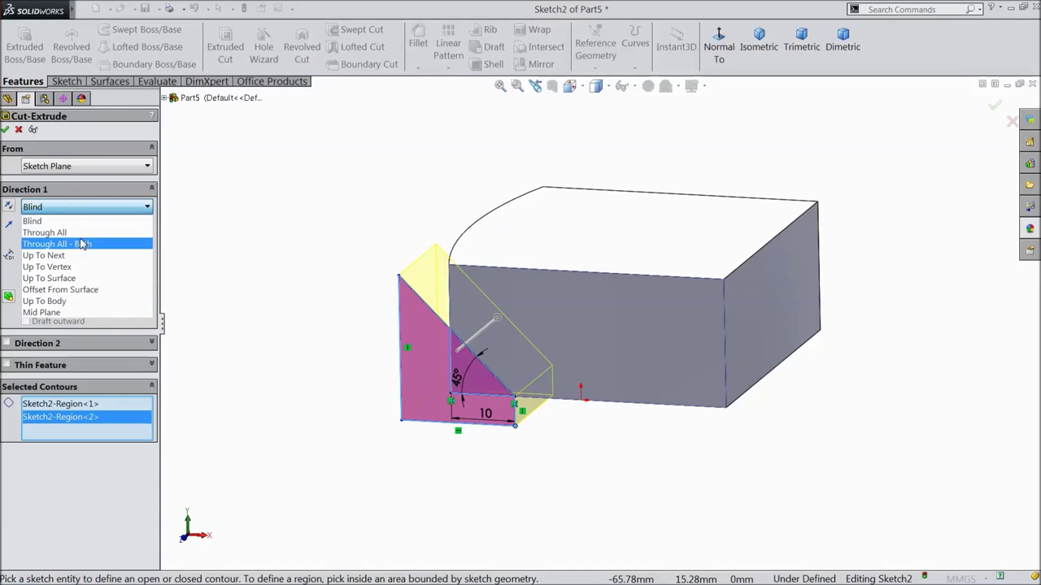
pyautogui.click(81, 234)
pyautogui.click(5, 131)
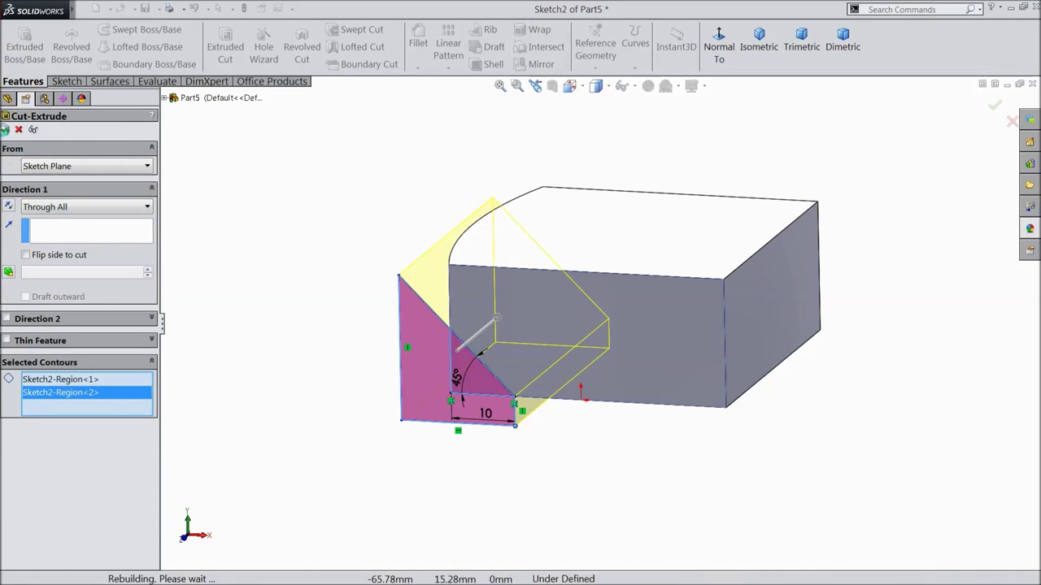
pyautogui.click(263, 334)
# Start a sketch on the block's top face and convert its curved edge into a sketch arc
pyautogui.moveTo(293, 358)
pyautogui.mouseDown(button='middle')
pyautogui.moveTo(321, 306)
pyautogui.moveTo(344, 293)
pyautogui.moveTo(318, 323)
pyautogui.moveTo(304, 320)
pyautogui.moveTo(300, 360)
pyautogui.moveTo(310, 370)
pyautogui.mouseUp(button='middle')
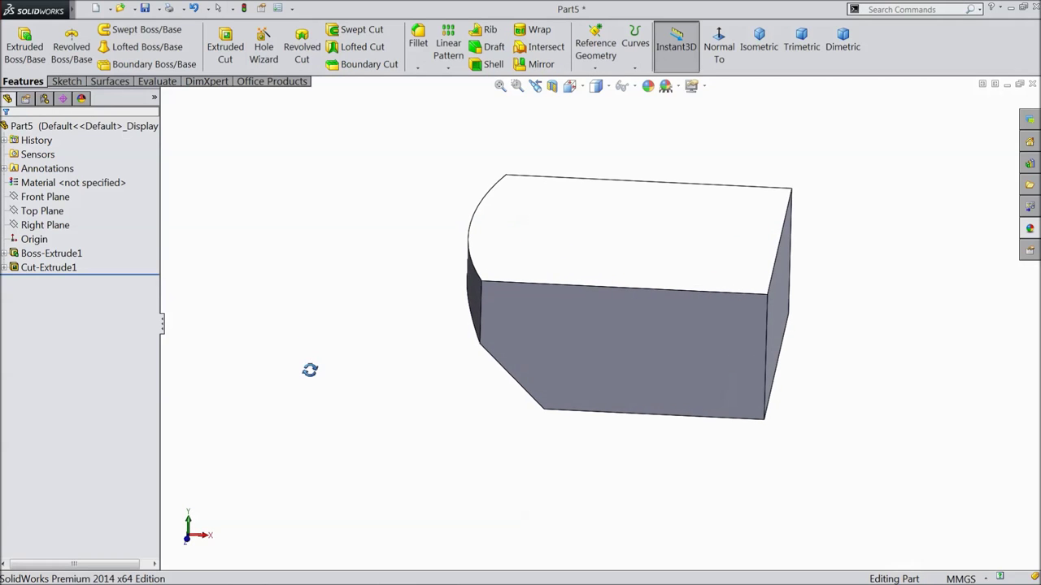
pyautogui.click(568, 269)
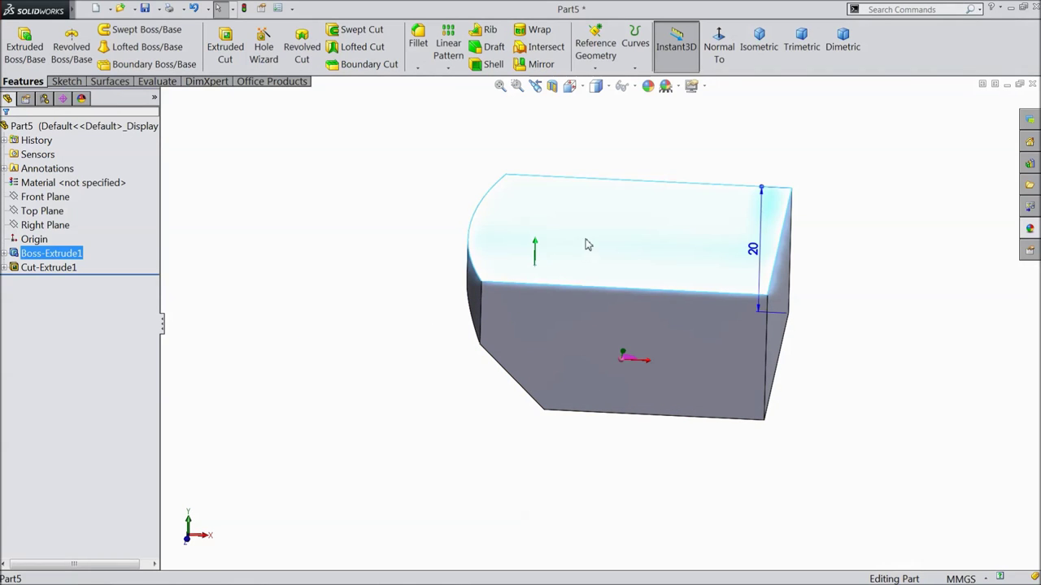
pyautogui.click(575, 237)
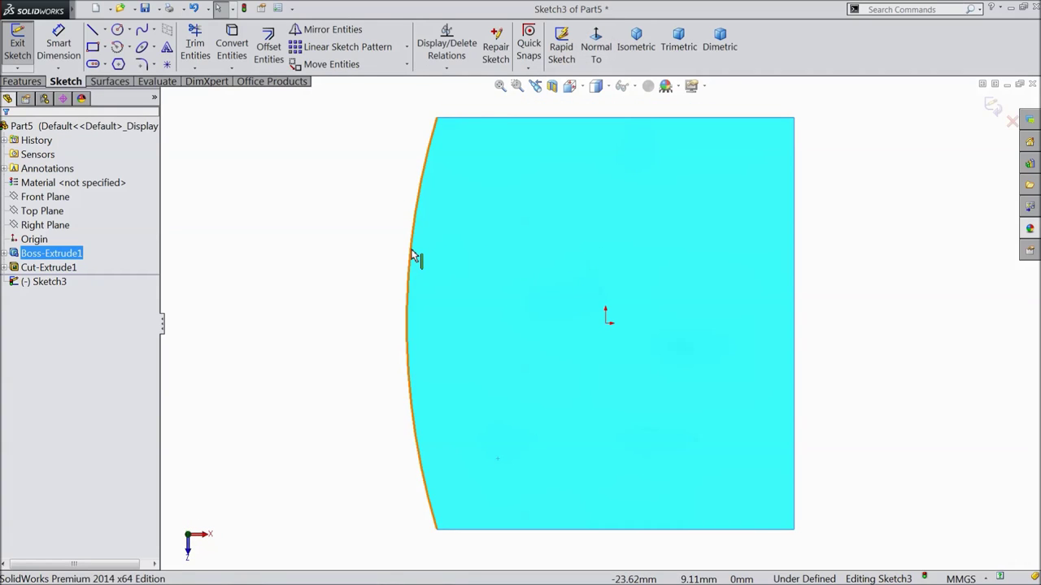
pyautogui.click(411, 255)
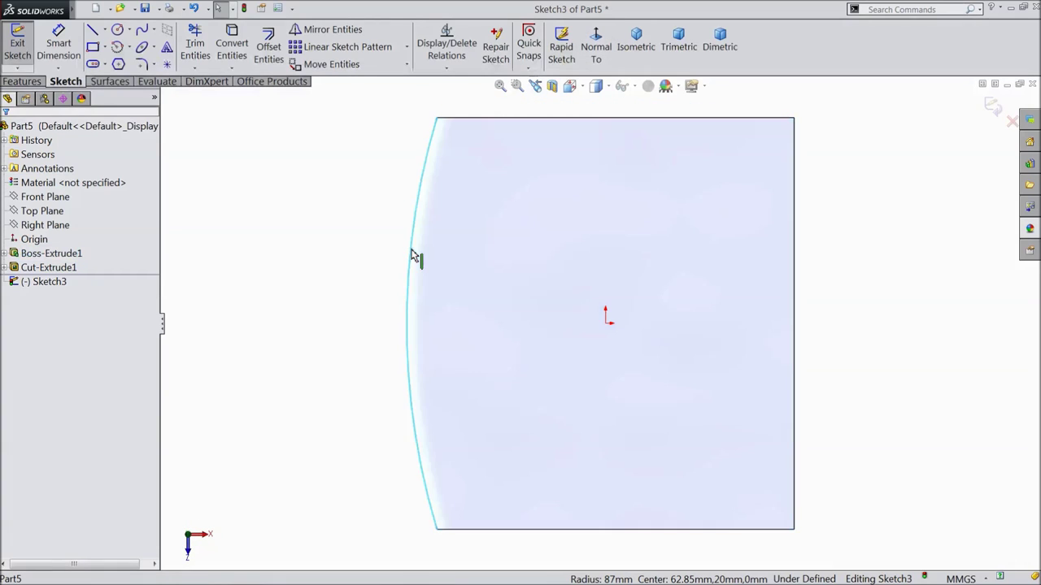
pyautogui.click(232, 47)
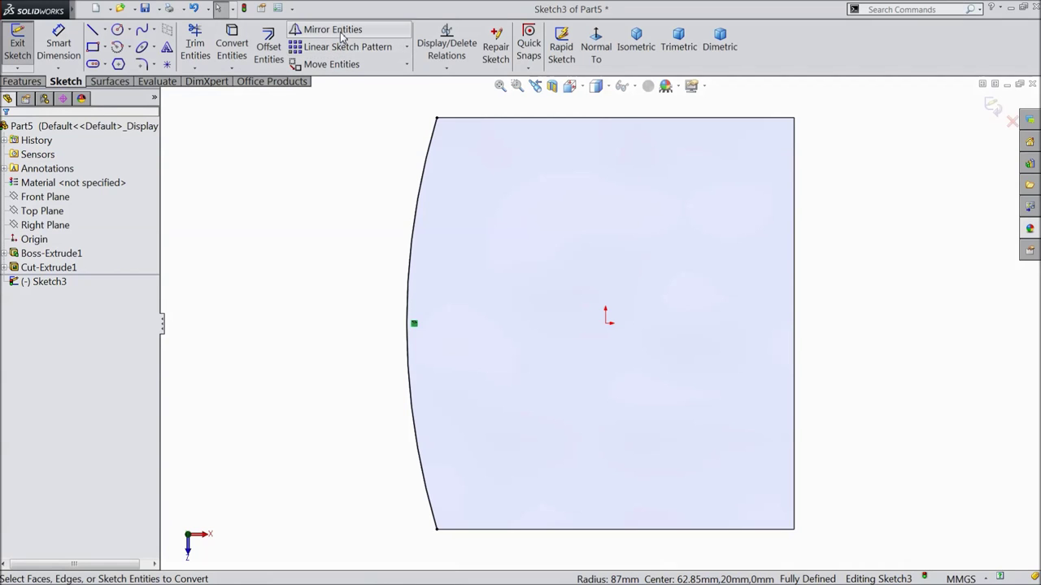
# Offset the converted arc 2 mm outward from the block and keep the offset dimension at 2 mm
pyautogui.click(267, 51)
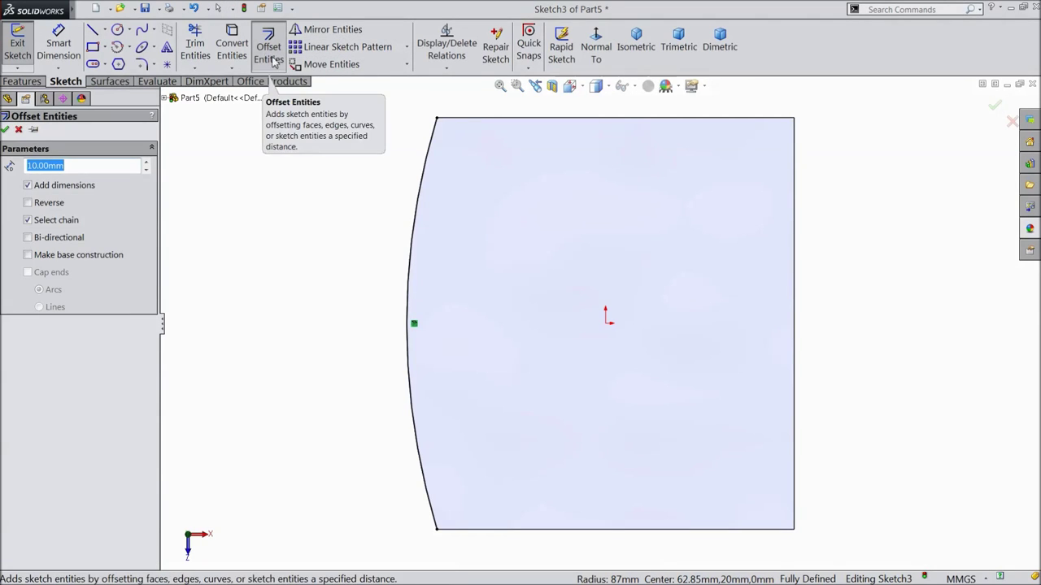
pyautogui.click(412, 236)
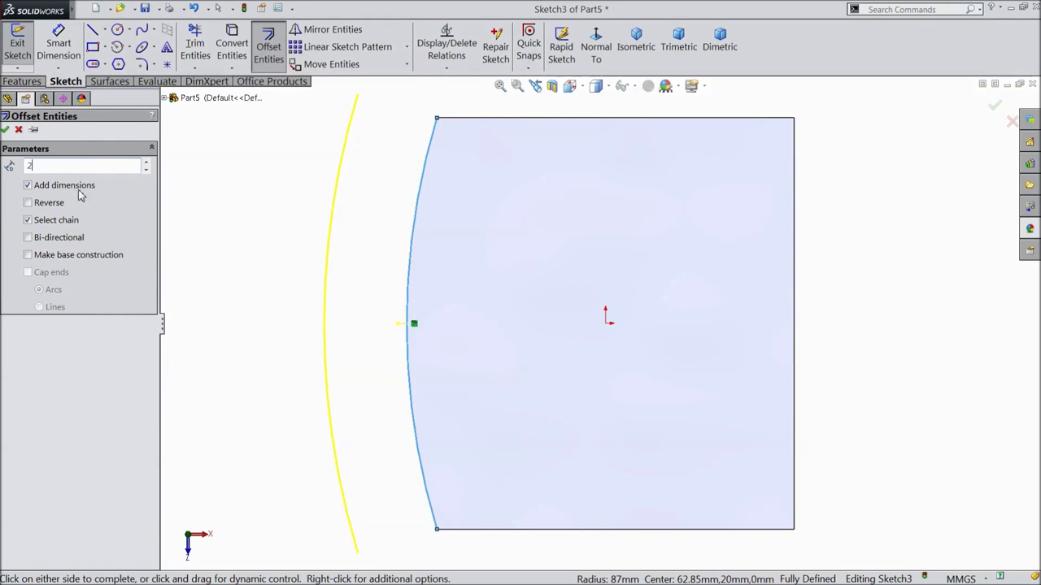
pyautogui.click(237, 210)
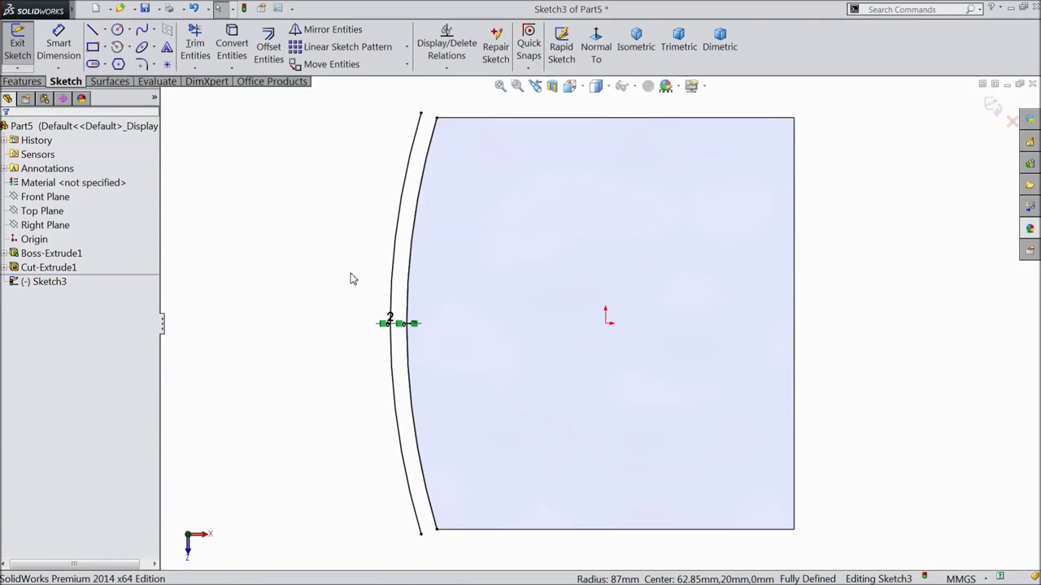
pyautogui.doubleClick(399, 325)
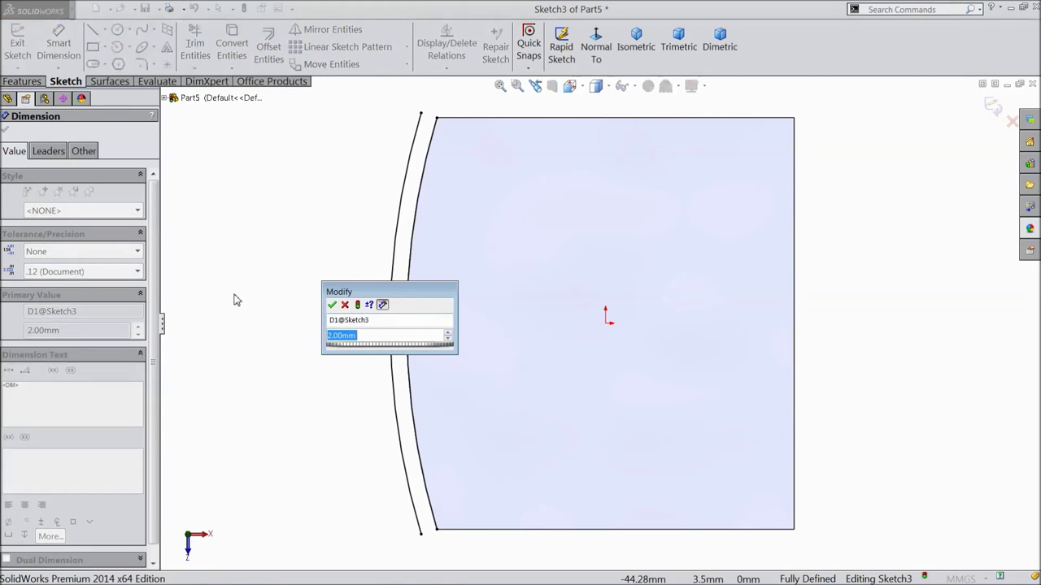
pyautogui.click(338, 307)
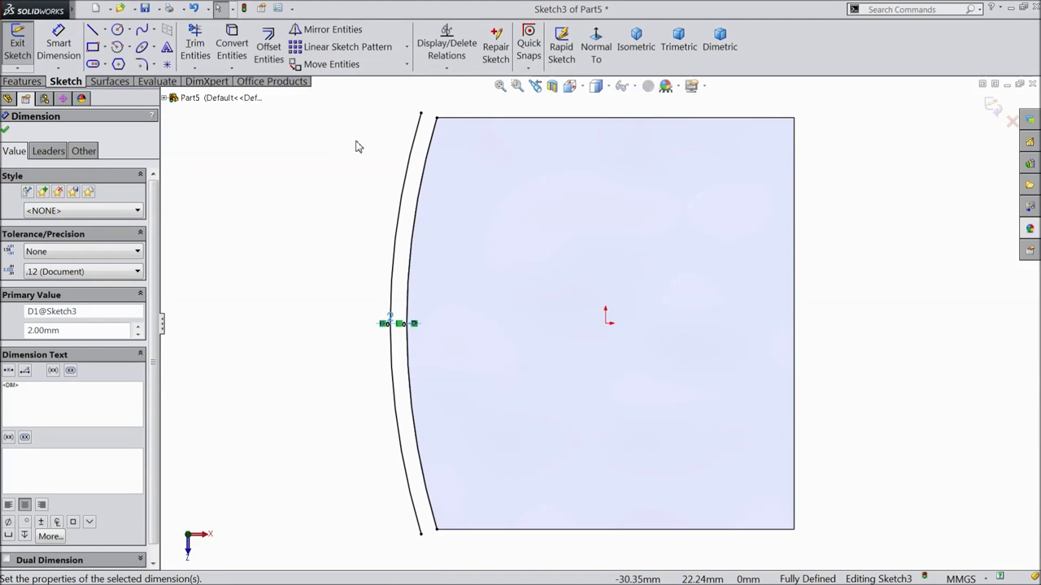
# Undo the outward offset and offset the converted arc 2 mm inward, onto the block's face
pyautogui.click(195, 8)
pyautogui.click(196, 8)
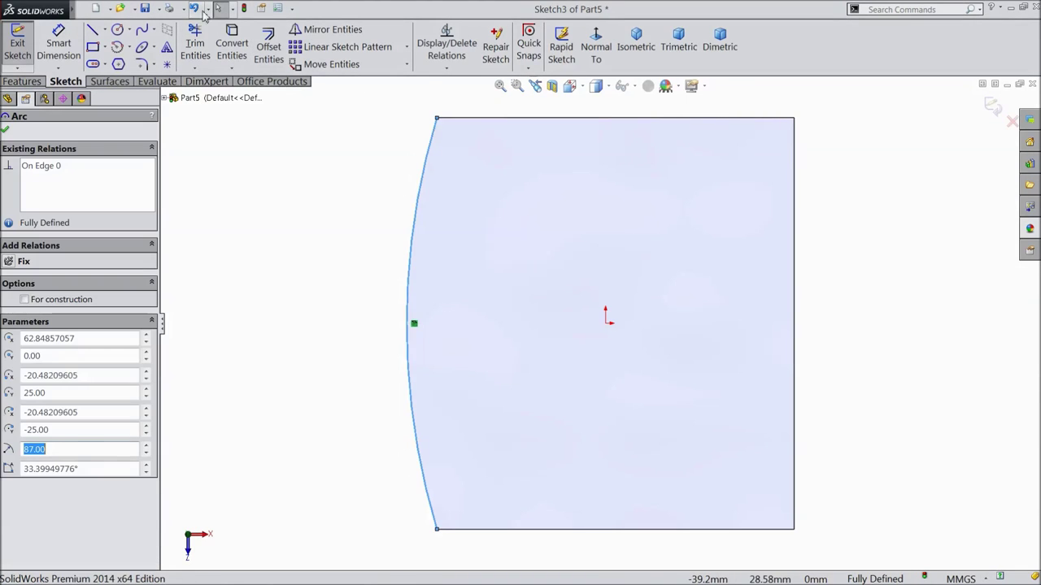
pyautogui.click(4, 131)
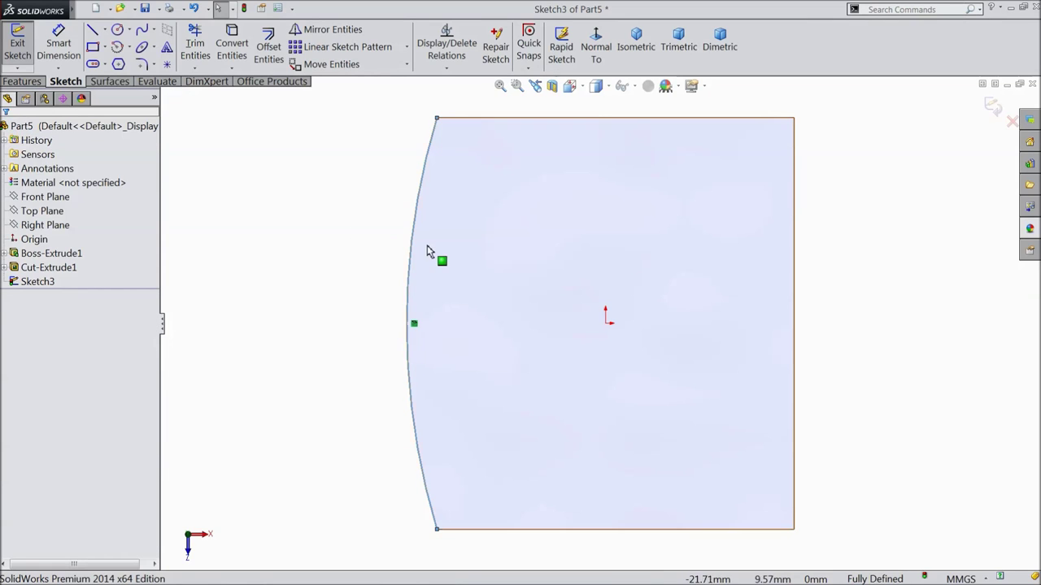
pyautogui.click(414, 234)
pyautogui.click(270, 49)
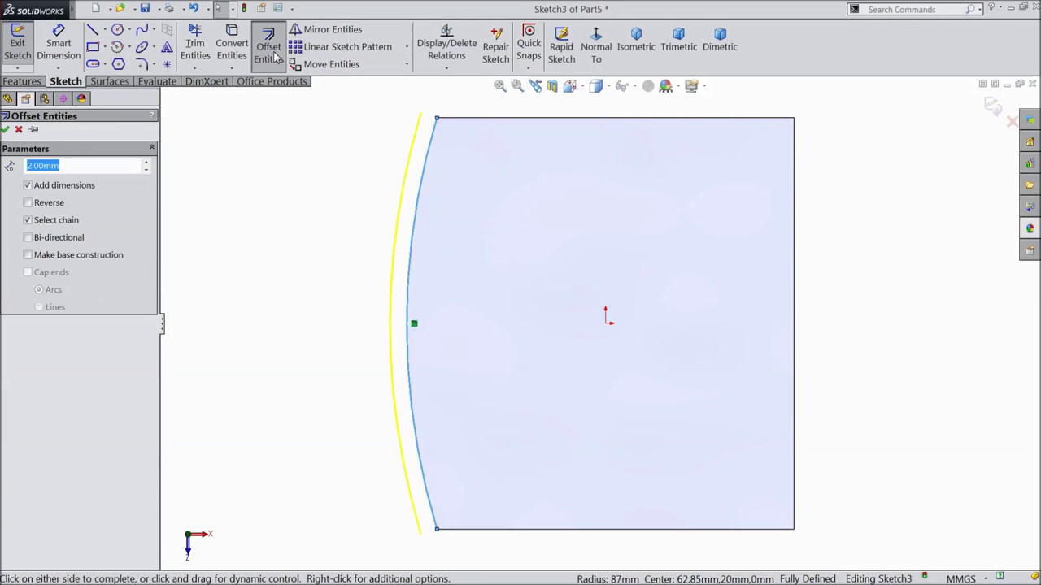
pyautogui.click(29, 203)
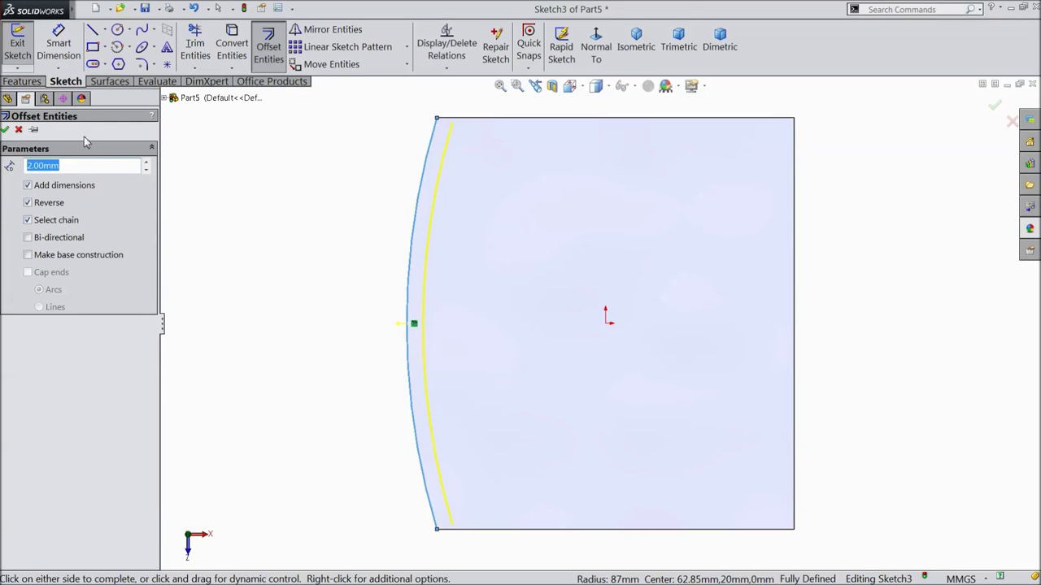
pyautogui.click(6, 130)
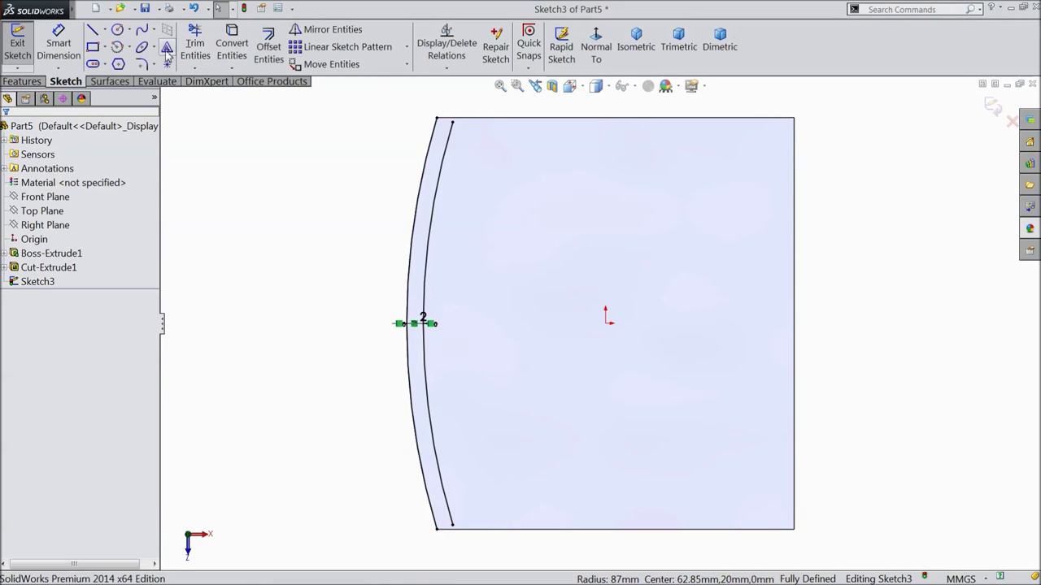
# Sketch a horizontal line about 6.5 mm outward from the outer arc's midpoint and a vertical line about 11.3 mm up from its end
pyautogui.click(94, 31)
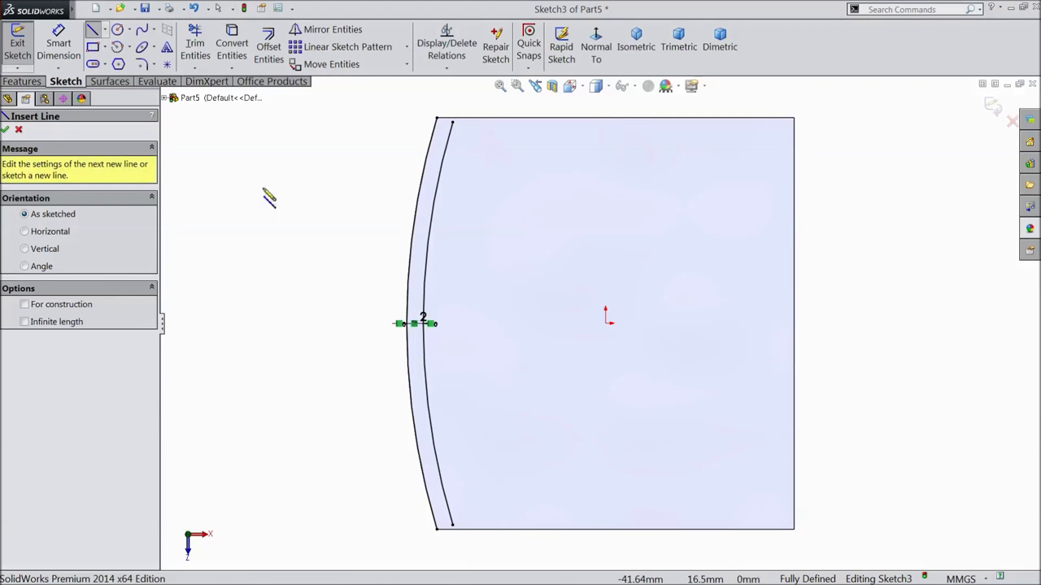
pyautogui.click(407, 323)
pyautogui.click(355, 323)
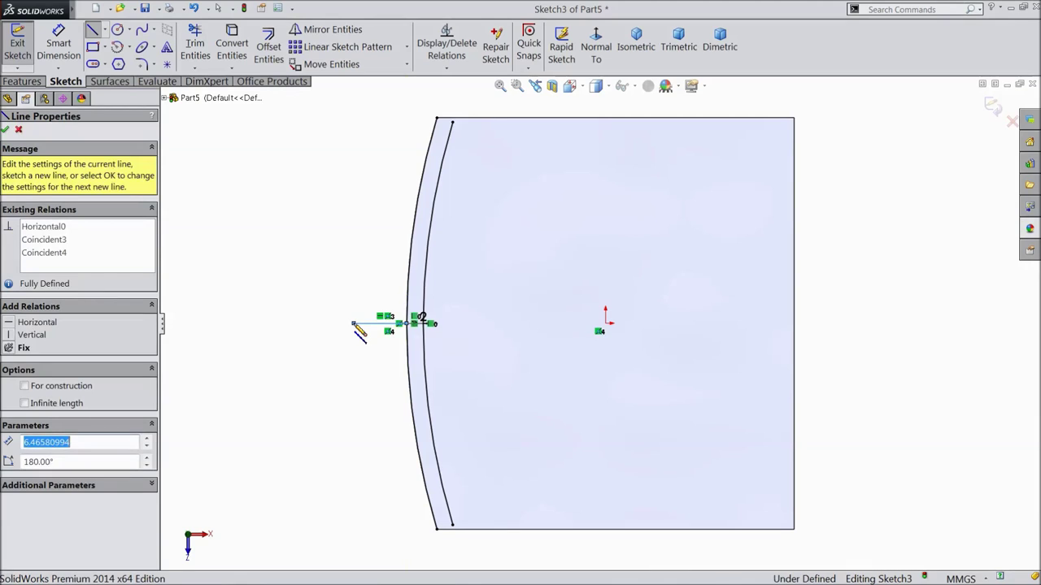
pyautogui.click(353, 231)
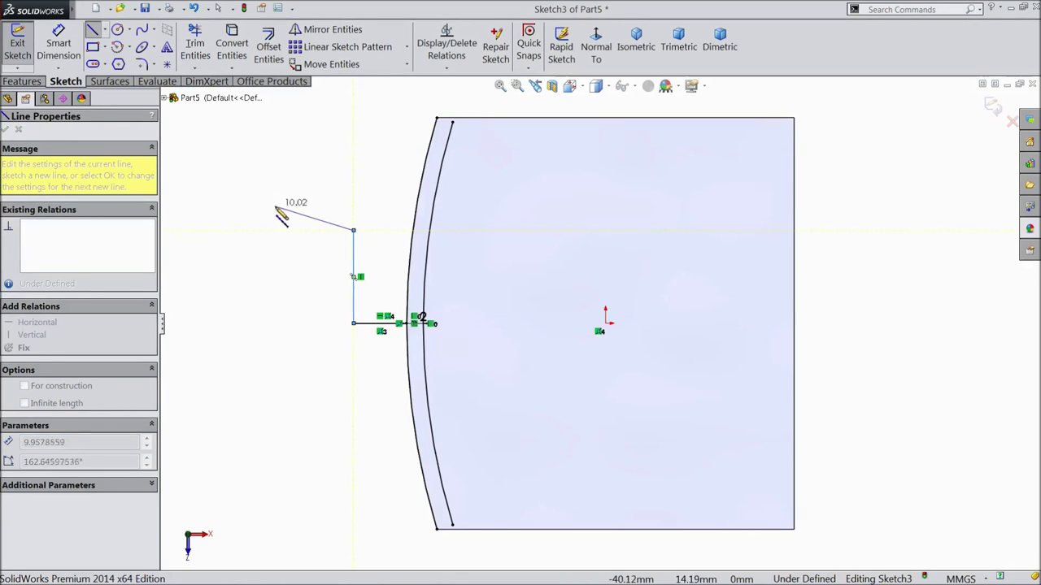
pyautogui.press('Escape')
# Dimension the vertical line's length and set it to 14 mm
pyautogui.click(58, 45)
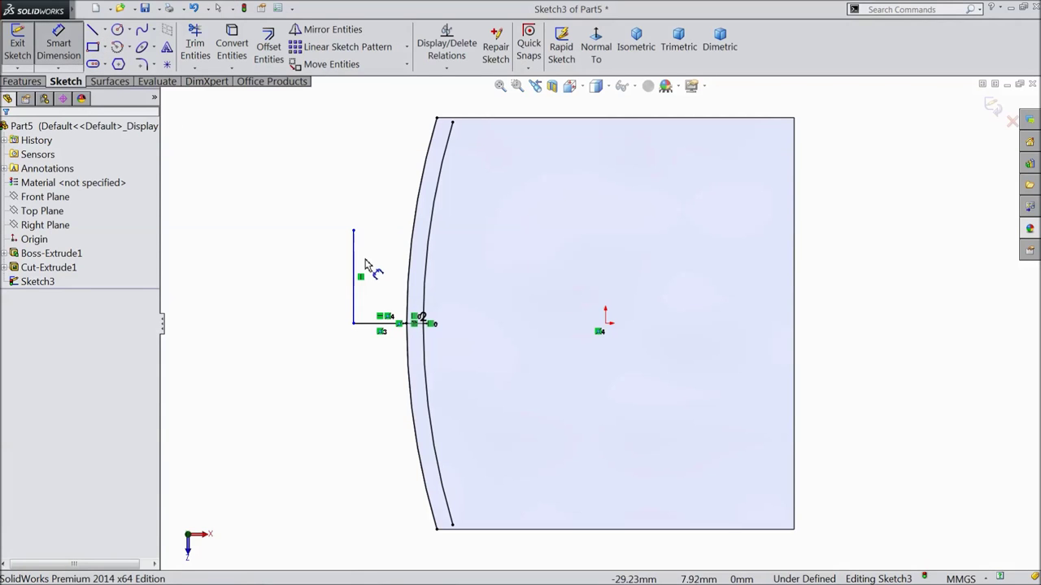
pyautogui.click(355, 265)
pyautogui.click(329, 289)
pyautogui.write('14')
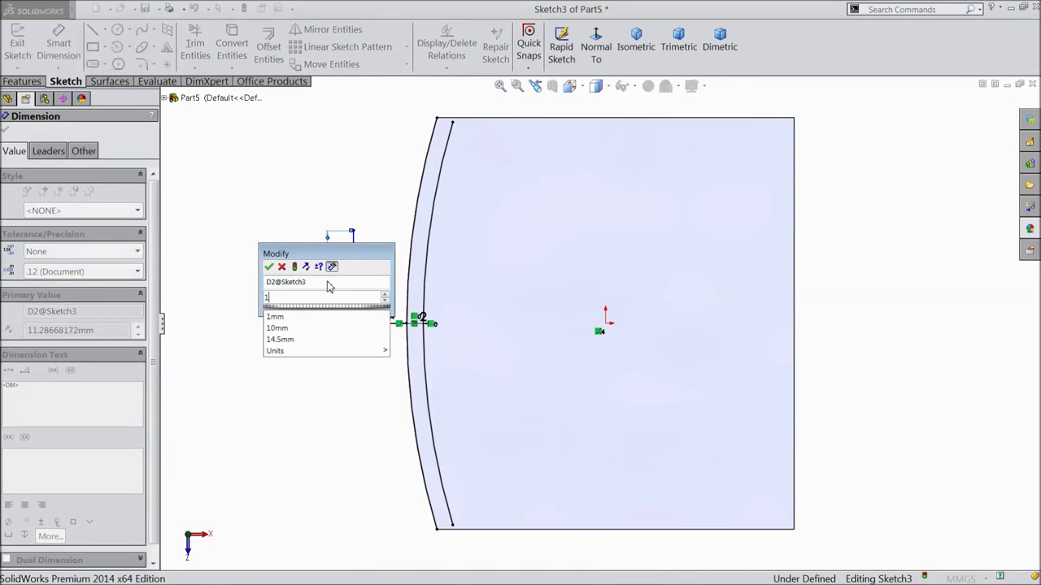
pyautogui.click(269, 268)
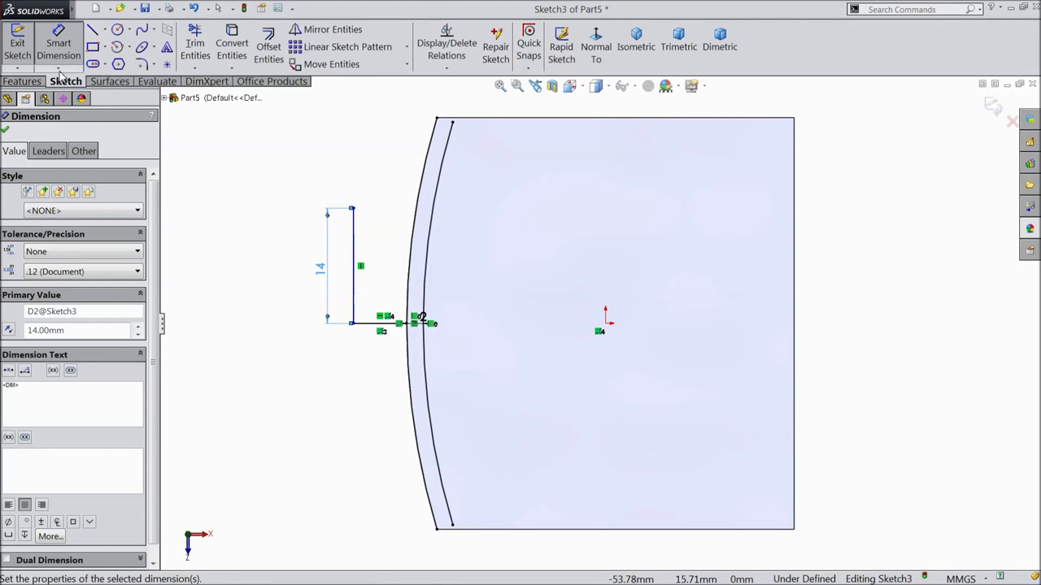
pyautogui.click(8, 130)
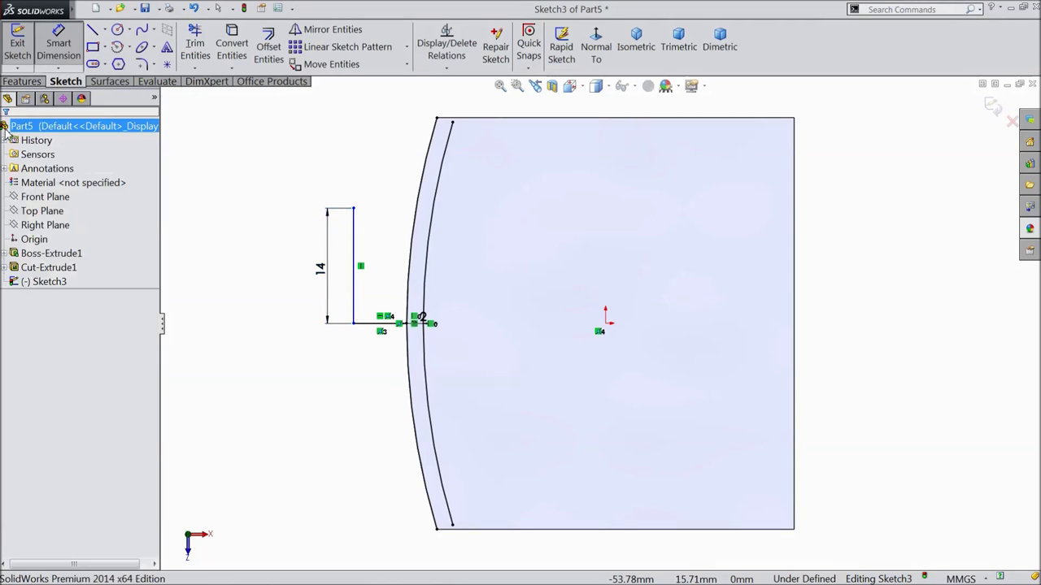
# Mirror the 14 mm vertical line about the short horizontal line at the arc's midpoint, keeping the original
pyautogui.click(353, 248)
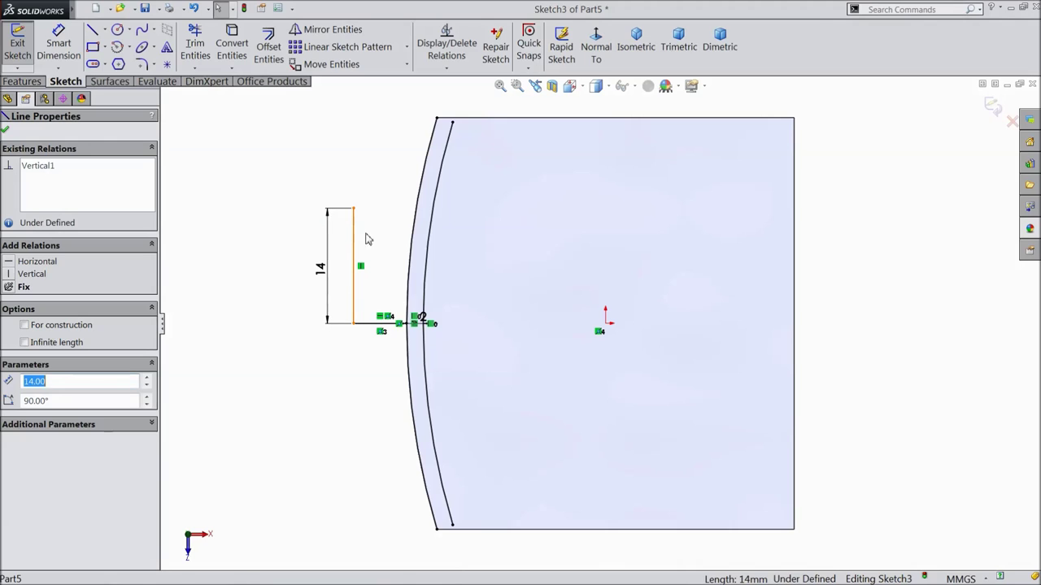
pyautogui.click(331, 30)
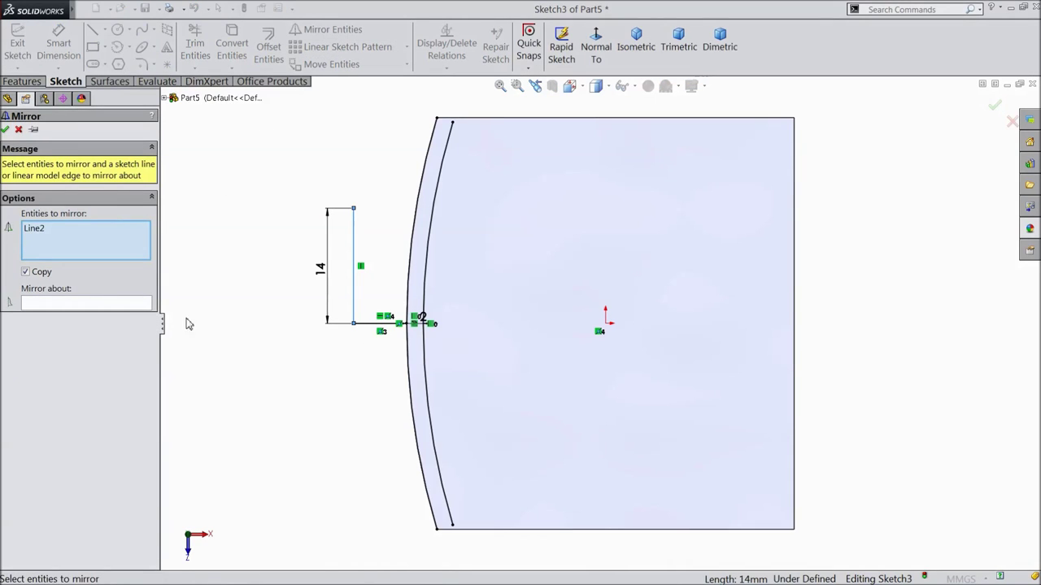
pyautogui.click(121, 306)
pyautogui.click(379, 324)
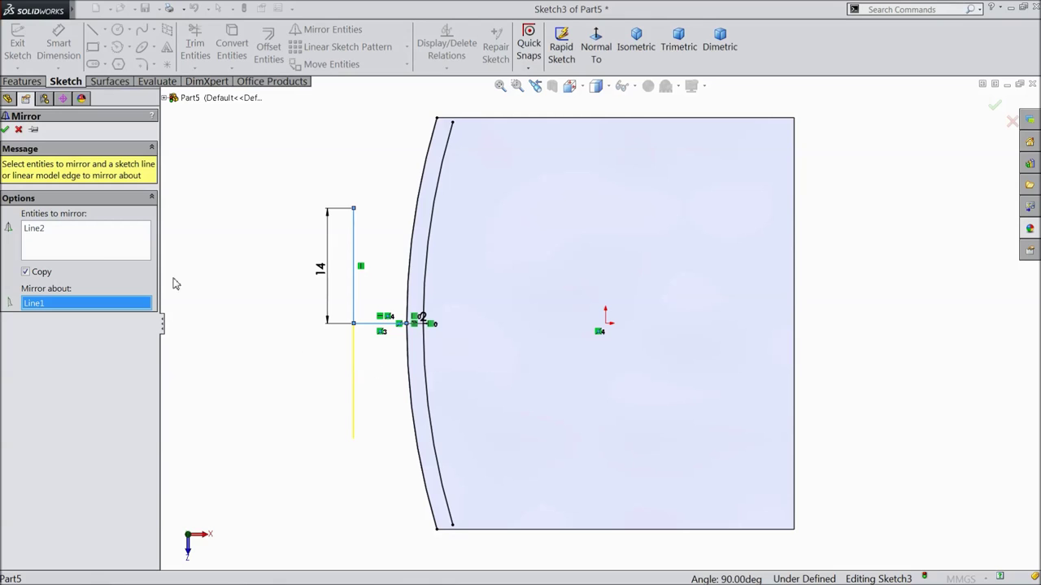
pyautogui.click(6, 130)
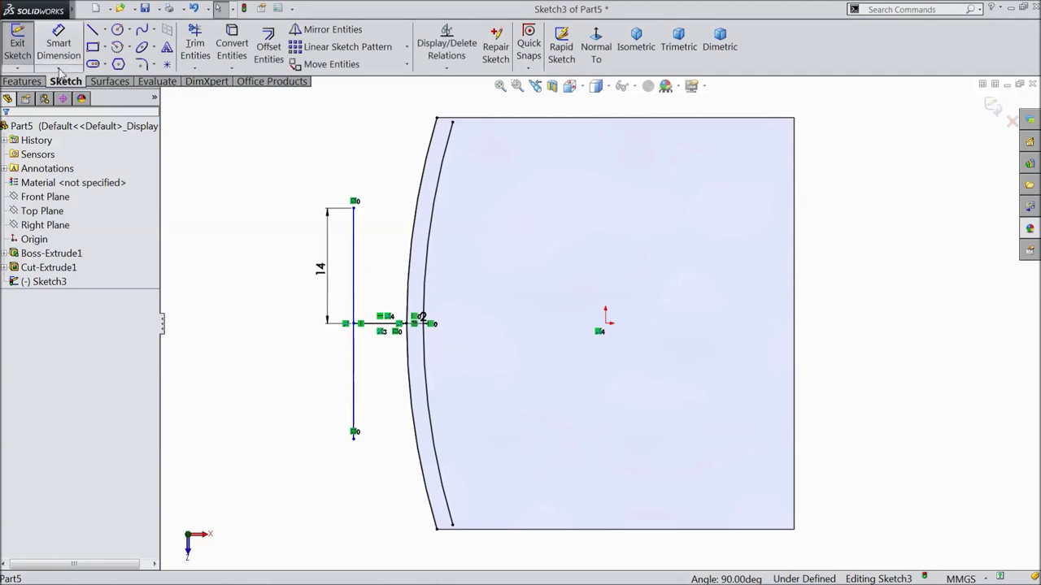
# Sketch horizontal lines about 16 mm long from the upper and lower ends of the vertical lines, crossing both arcs
pyautogui.click(92, 30)
pyautogui.click(354, 209)
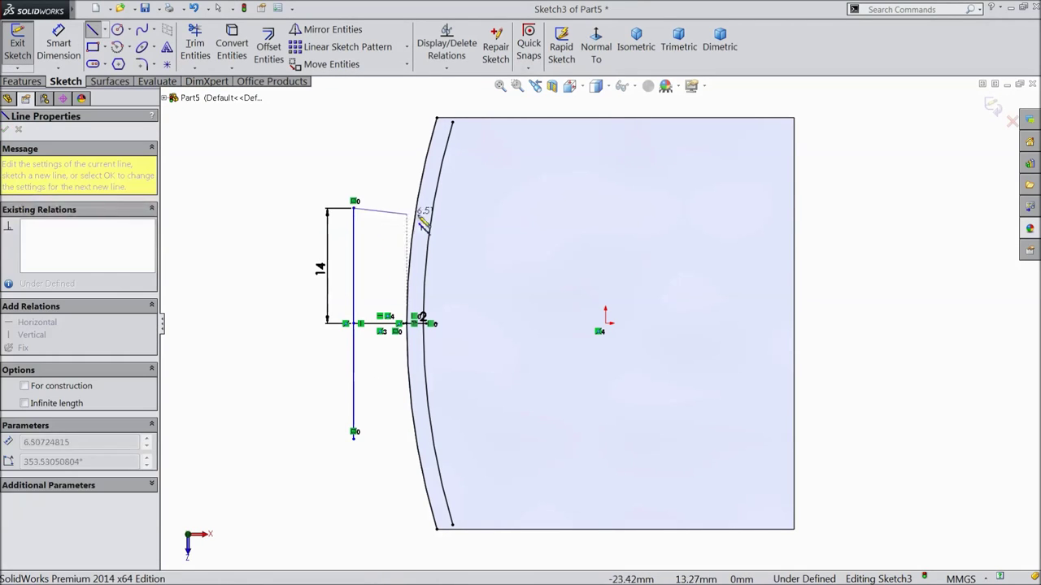
pyautogui.click(487, 209)
pyautogui.press('Escape')
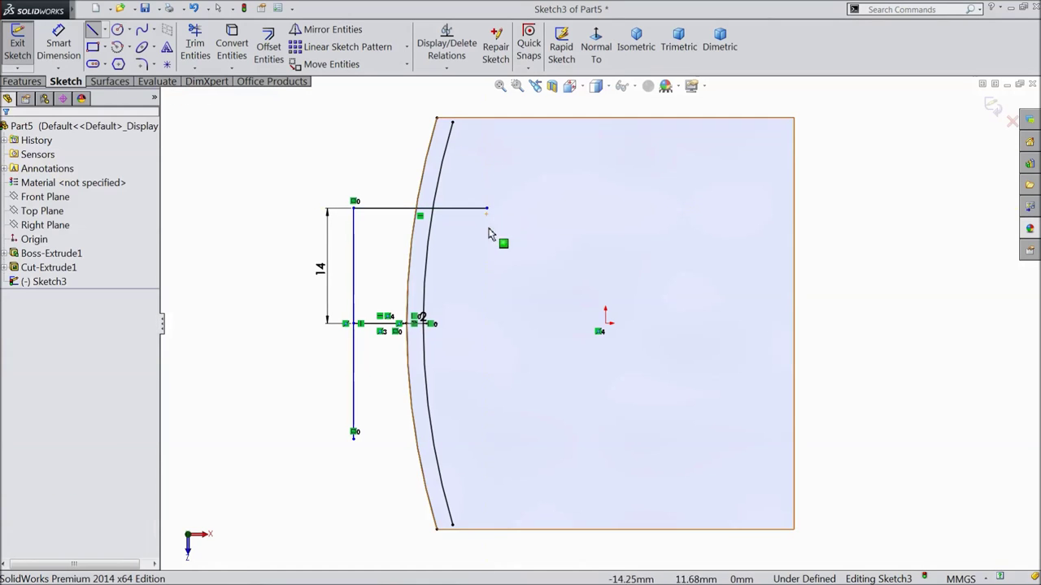
pyautogui.click(92, 30)
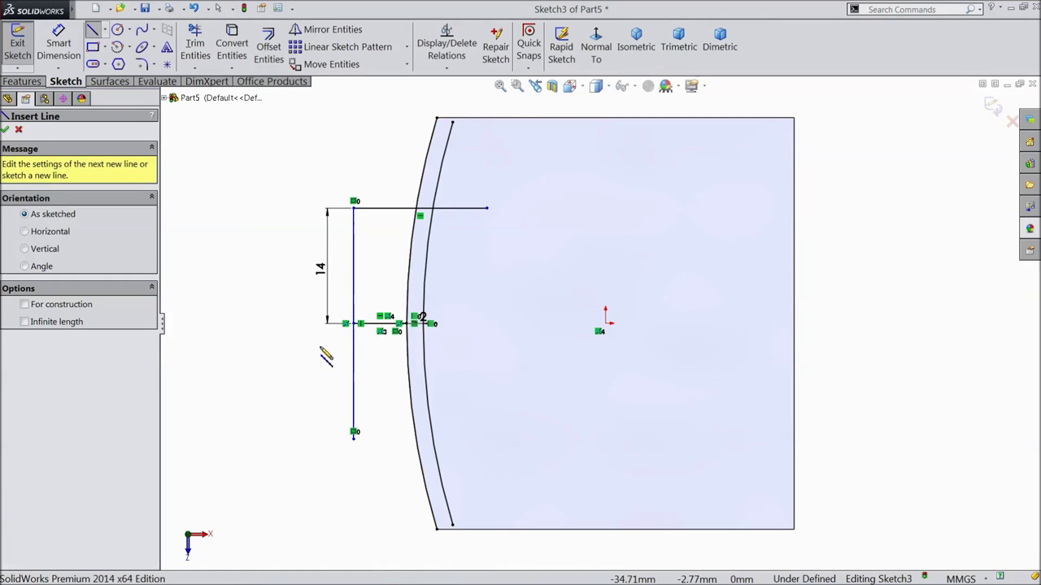
pyautogui.click(354, 438)
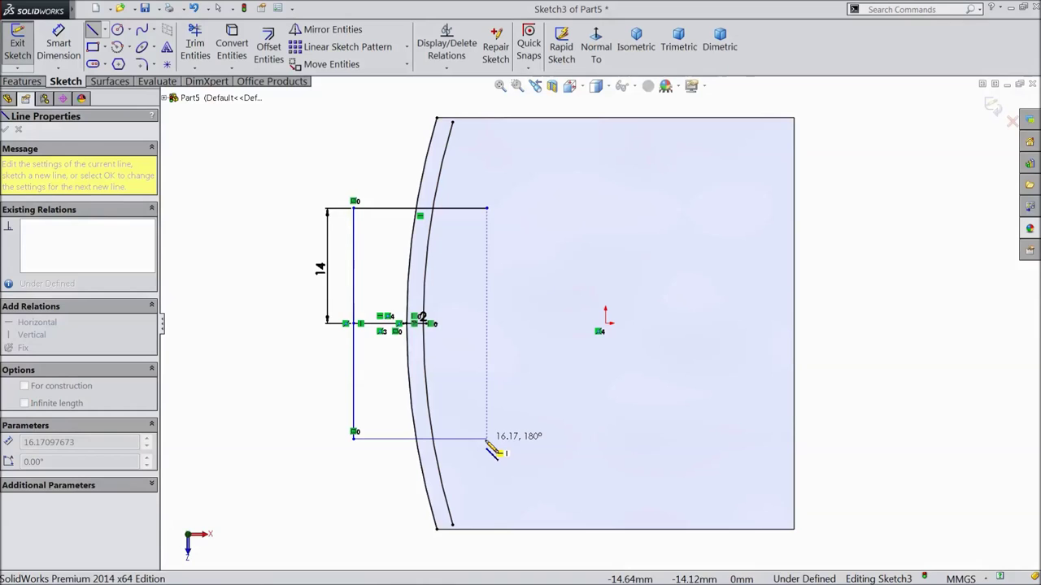
pyautogui.click(487, 439)
pyautogui.press('Escape')
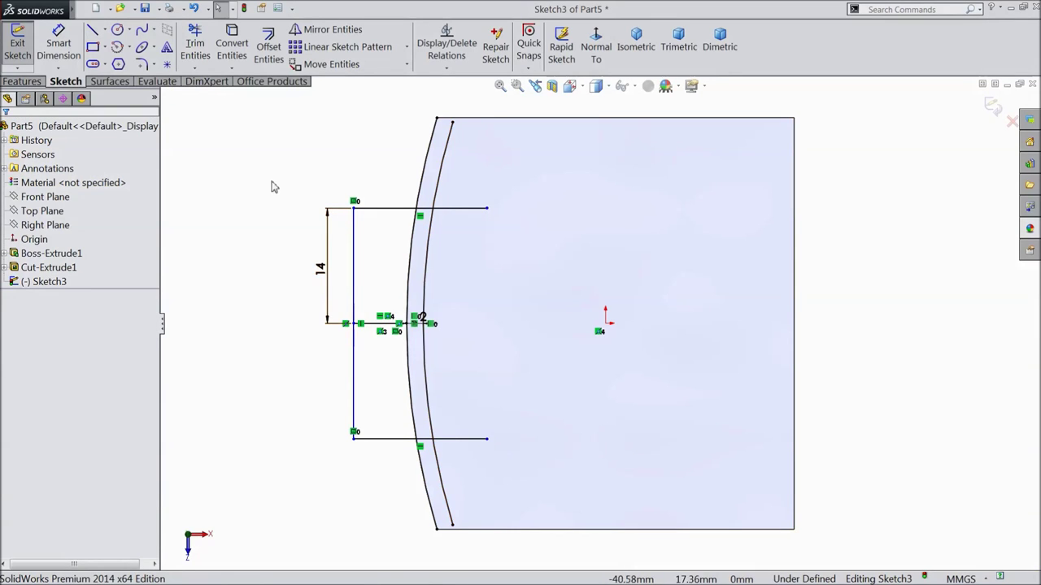
# Trim the upper horizontal line to the segment between the arcs and trim the arc portions above it, accepting the relation's deletion
pyautogui.click(201, 64)
pyautogui.click(468, 209)
pyautogui.click(400, 213)
pyautogui.click(434, 193)
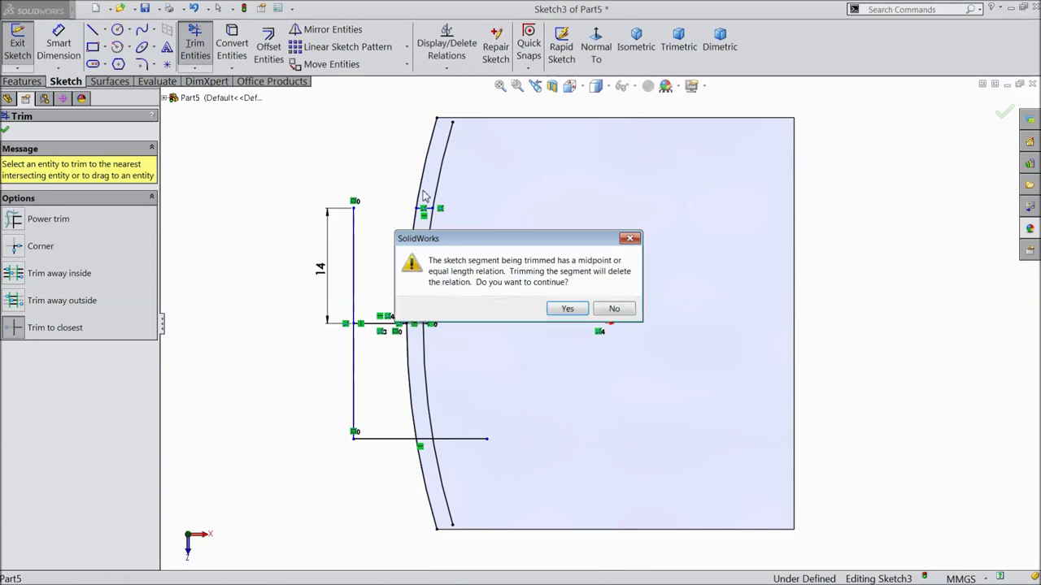
pyautogui.click(564, 309)
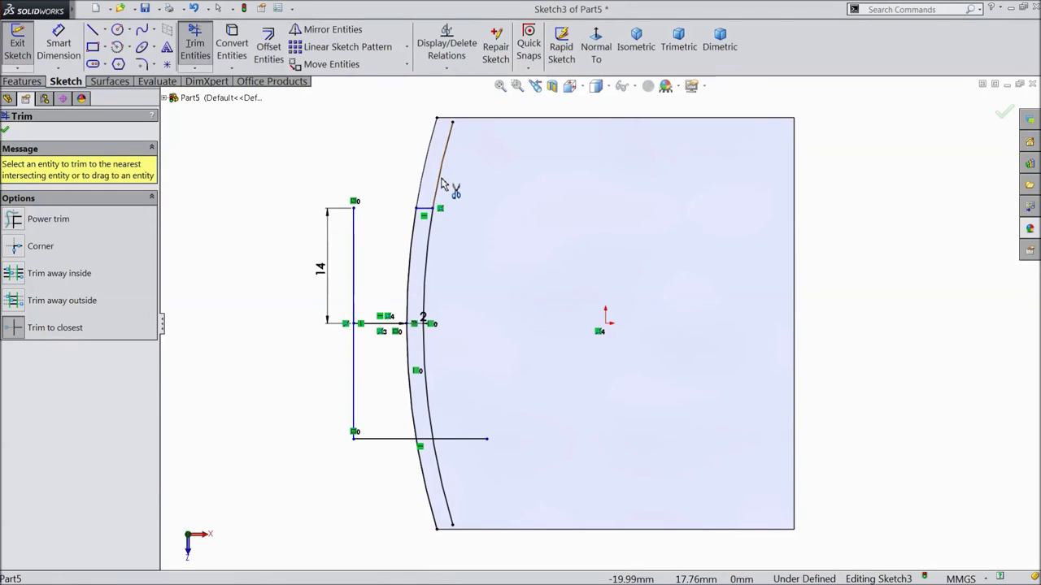
# Trim away both vertical helper lines and the short horizontal midline outside the block
pyautogui.click(355, 240)
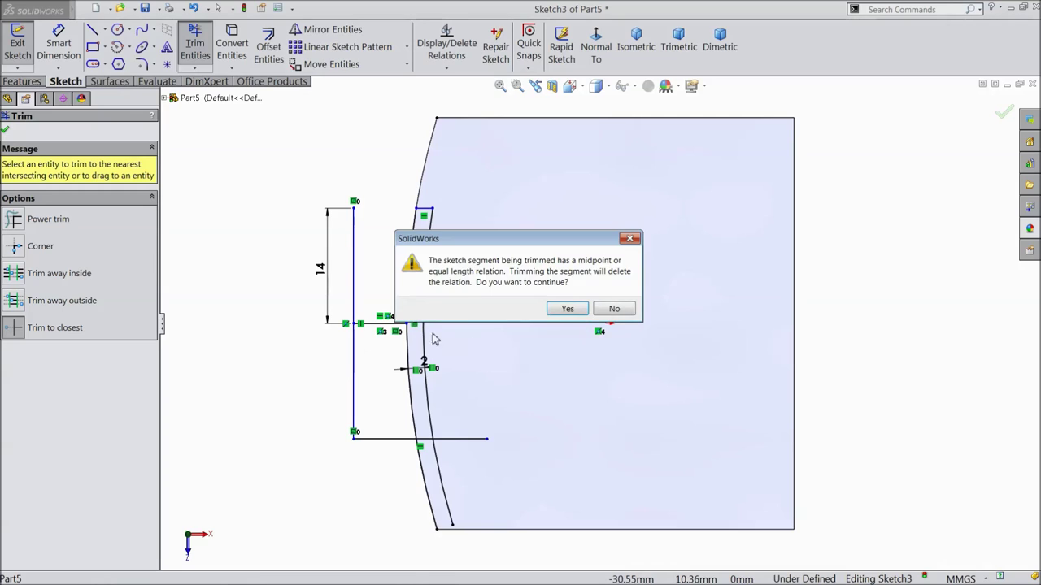
pyautogui.click(553, 313)
pyautogui.click(560, 312)
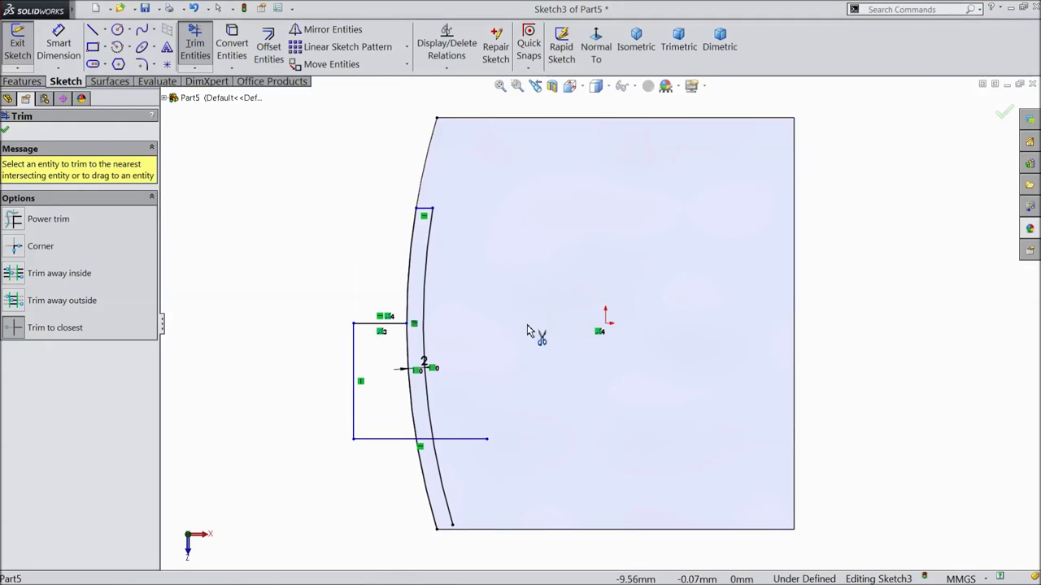
pyautogui.click(387, 326)
pyautogui.click(355, 370)
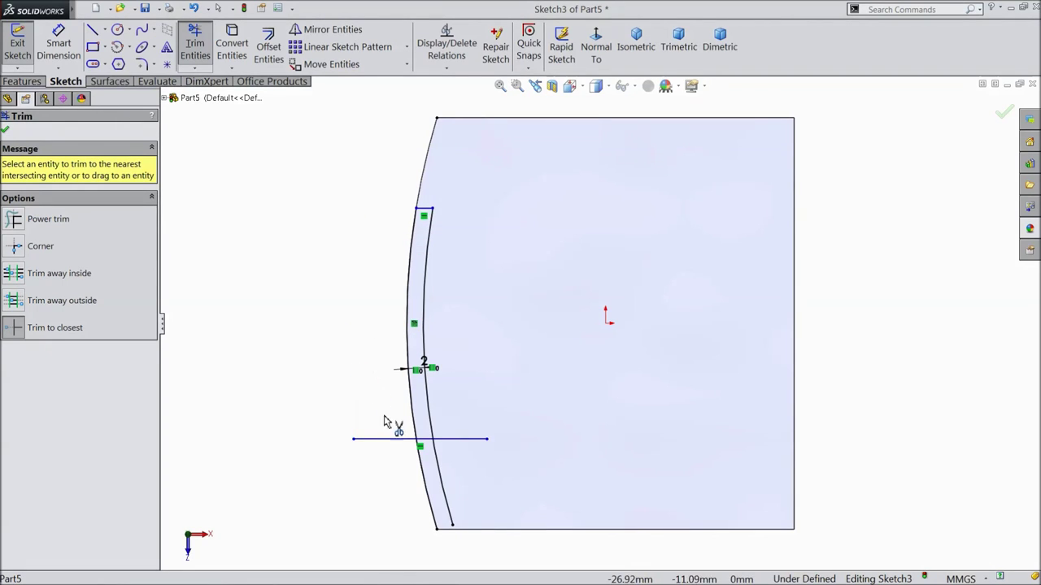
# Trim the lower horizontal line to the segment between the arcs and remove the arc portions below it, closing the curved strip outline
pyautogui.click(405, 440)
pyautogui.click(461, 445)
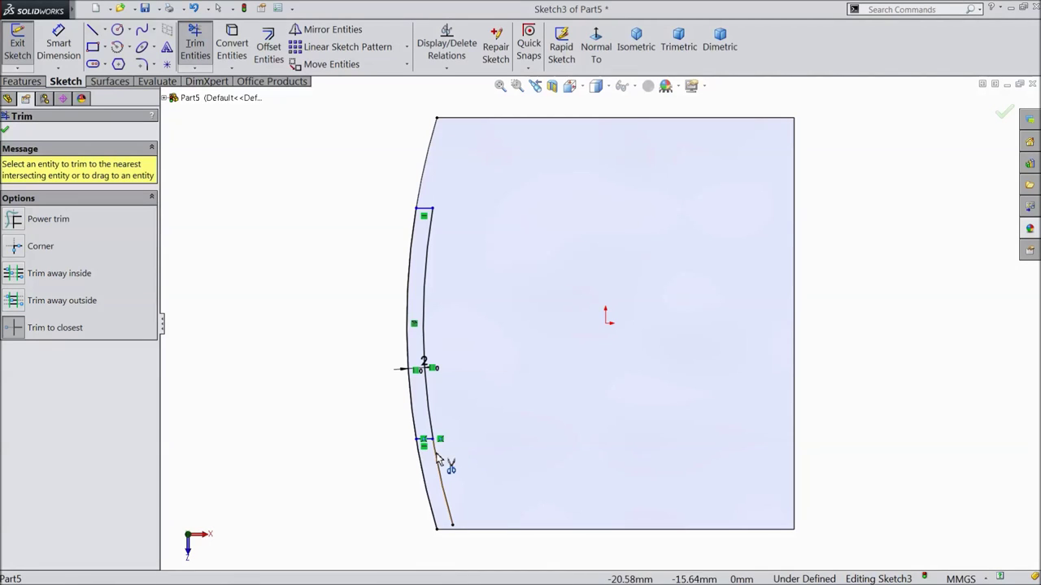
pyautogui.click(440, 468)
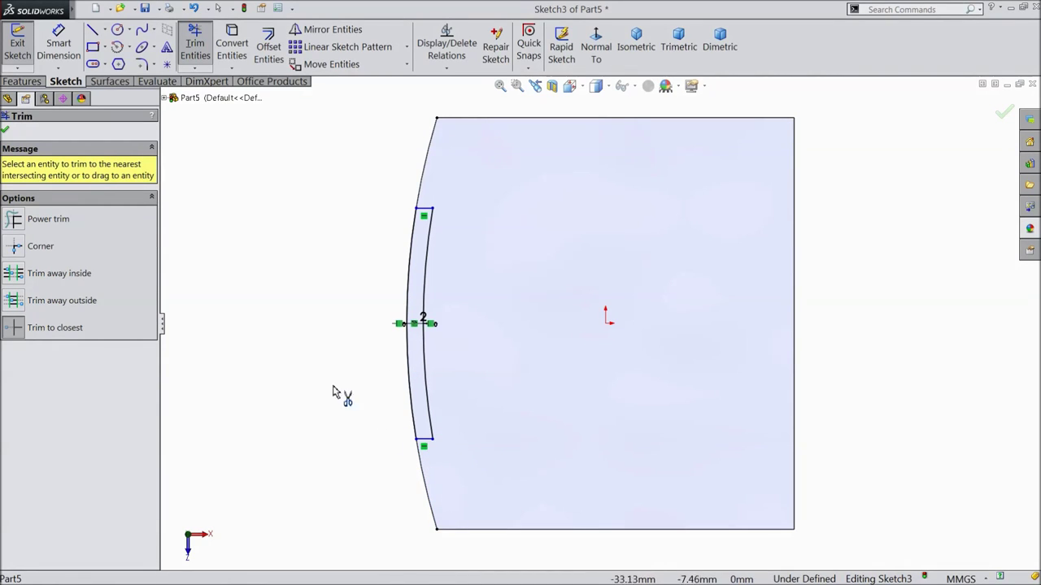
pyautogui.click(5, 130)
# Extrude the curved strip outline 4 mm outward from the block's top face with Extruded Boss/Base, Blind, merging the result
pyautogui.click(22, 81)
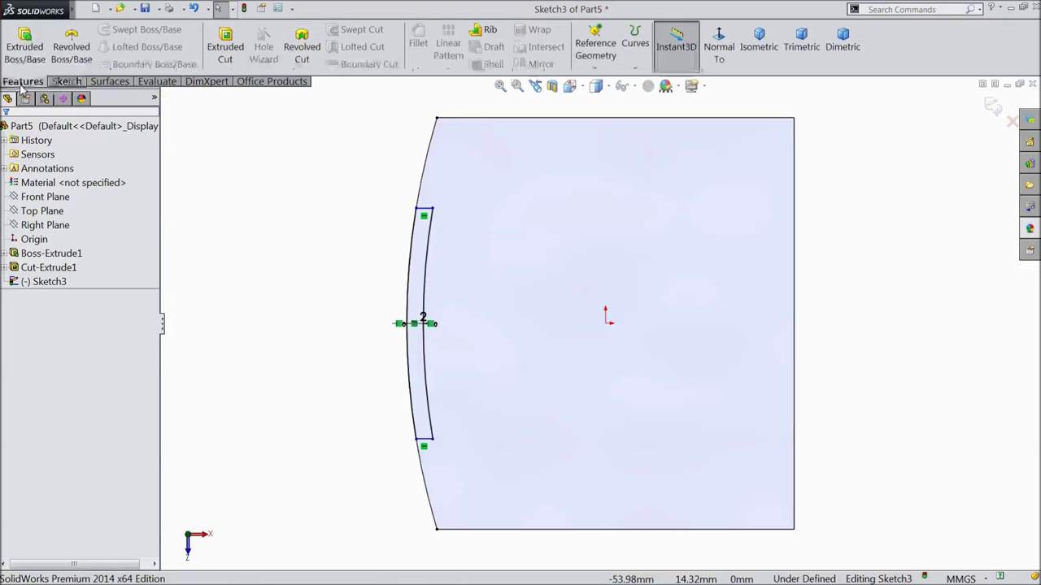
pyautogui.click(24, 46)
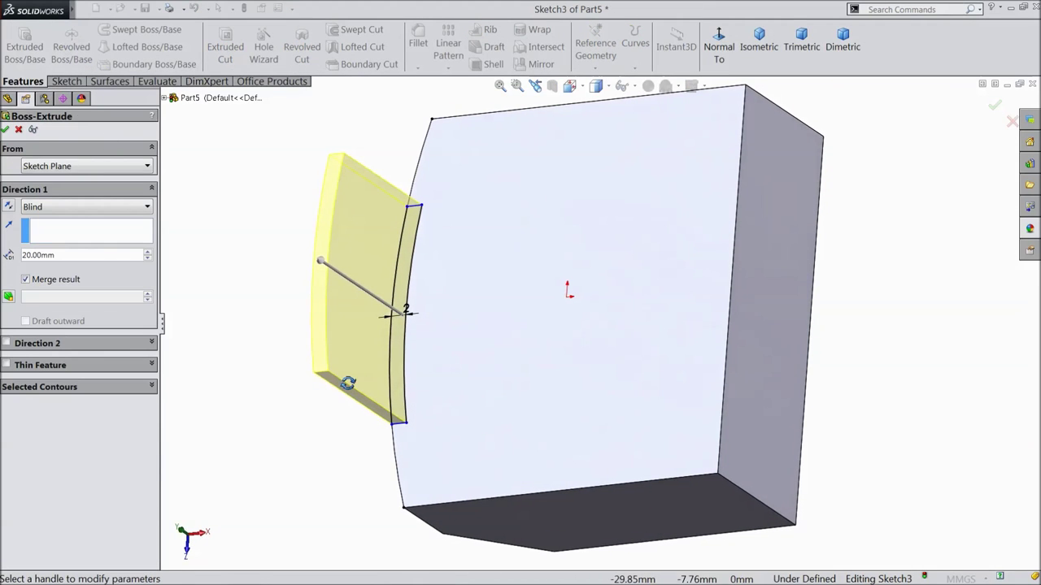
pyautogui.moveTo(63, 256); pyautogui.dragTo(21, 255)
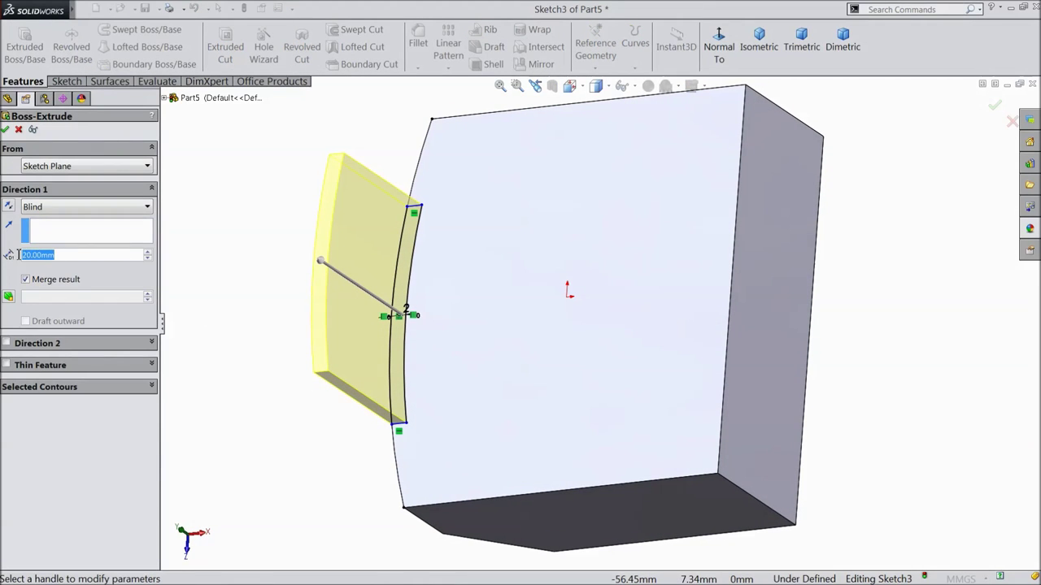
pyautogui.write('4')
pyautogui.press('Return')
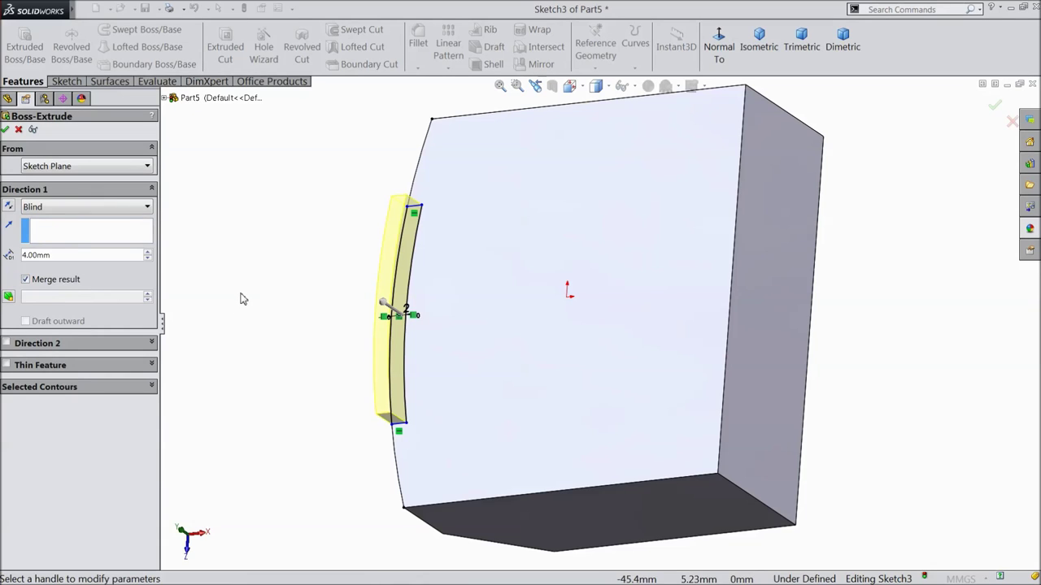
pyautogui.click(5, 130)
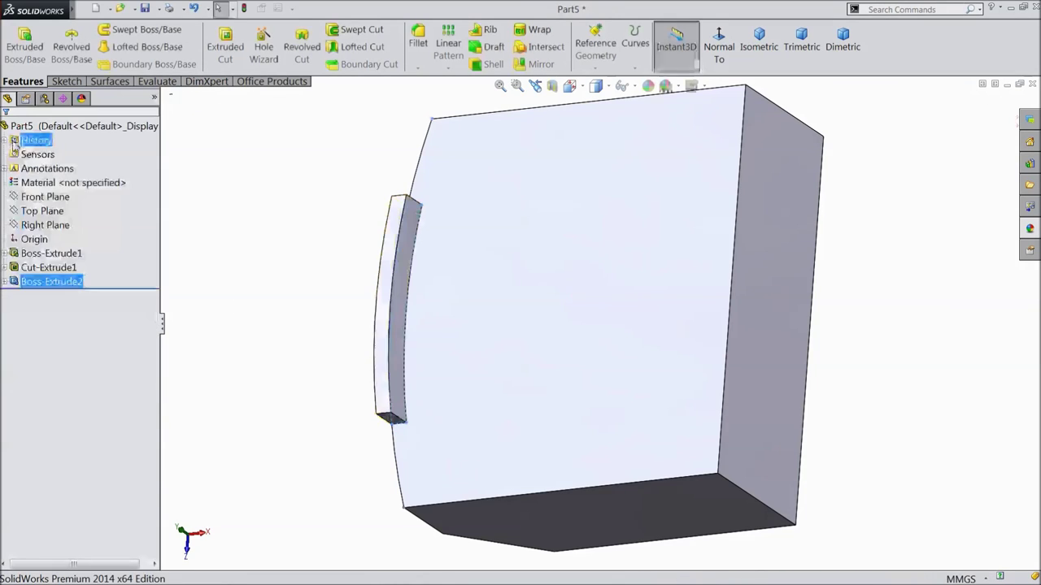
# Chamfer the outer edges at both ends of the raised curved strip by 4 mm at 45 degrees
pyautogui.click(417, 68)
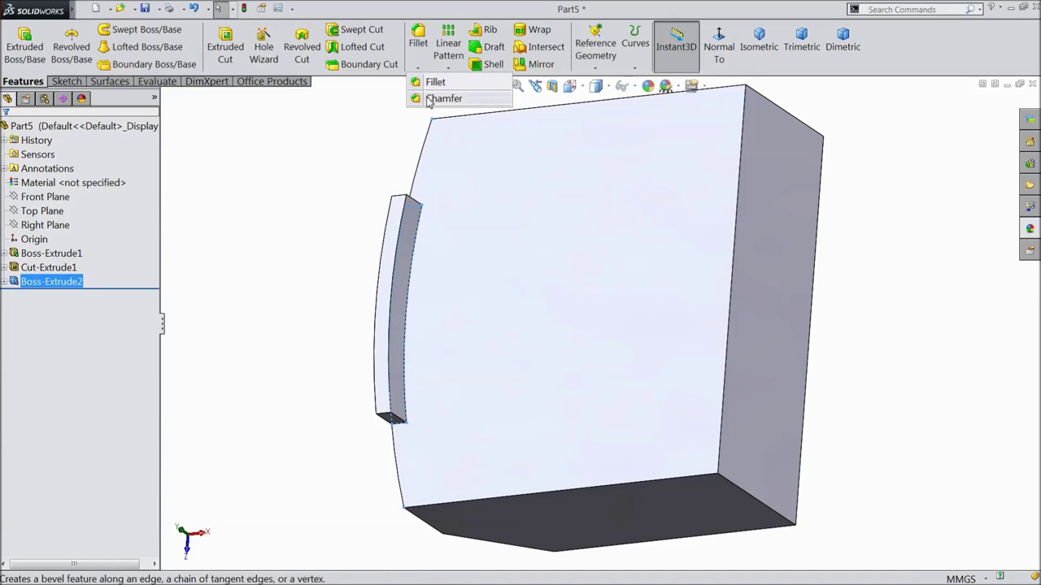
pyautogui.click(439, 95)
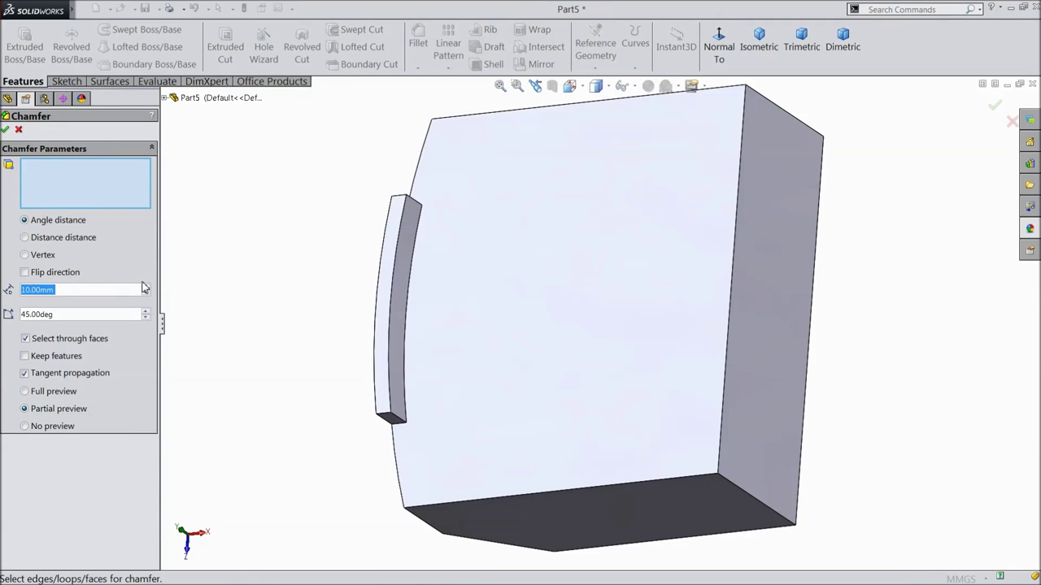
pyautogui.write('4')
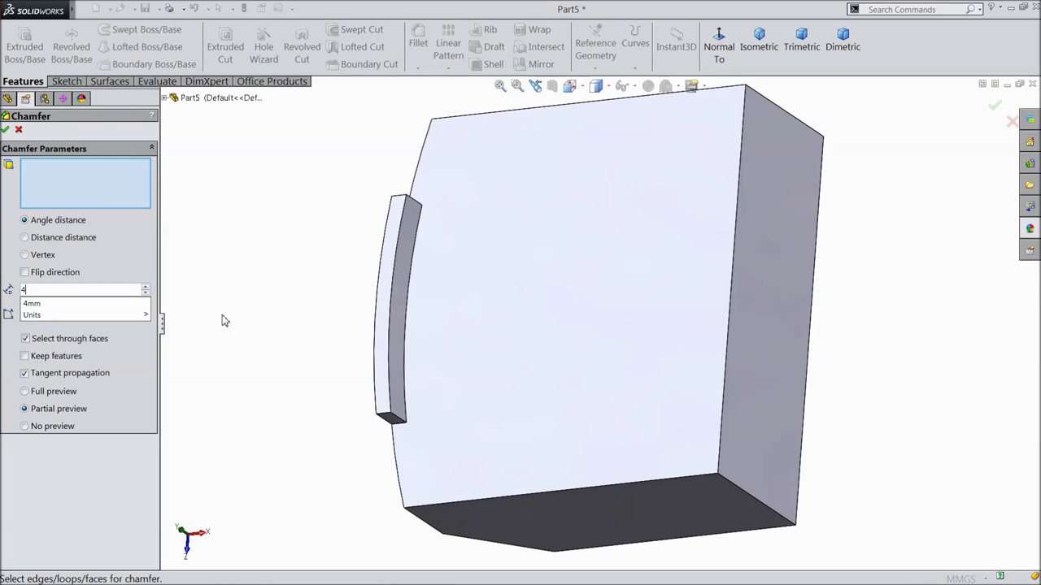
pyautogui.click(383, 418)
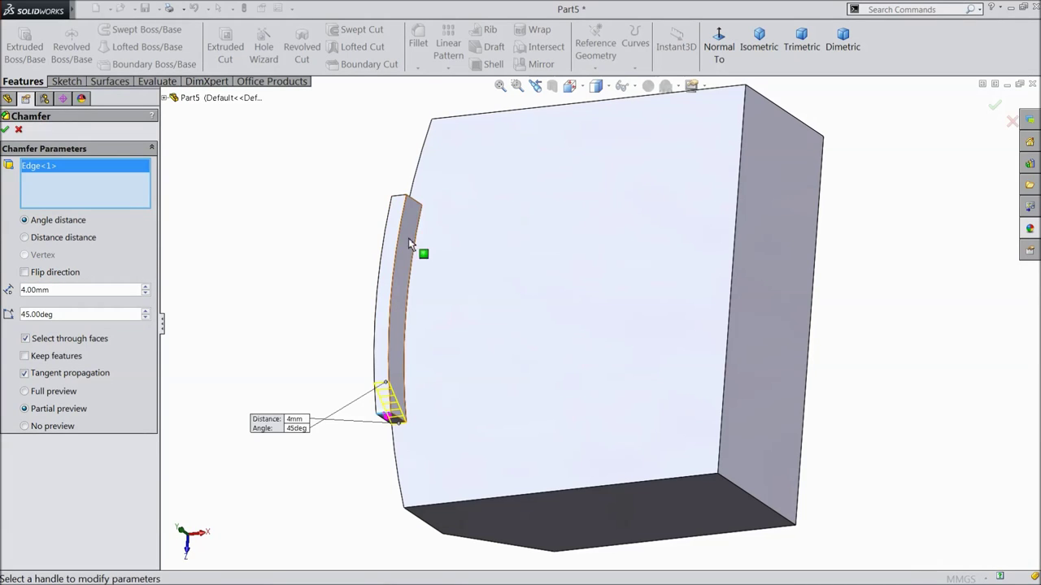
pyautogui.click(403, 198)
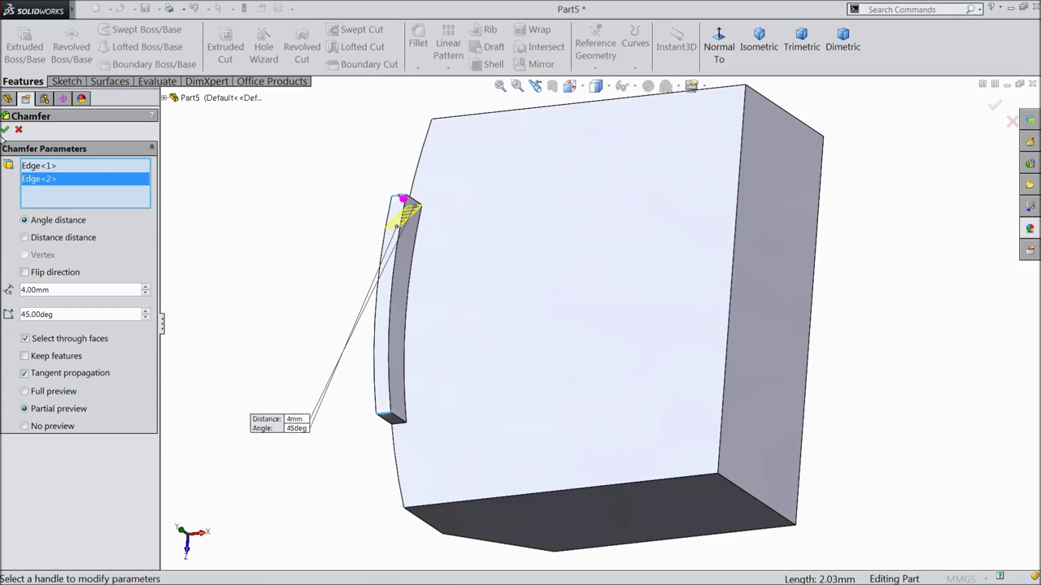
pyautogui.click(7, 130)
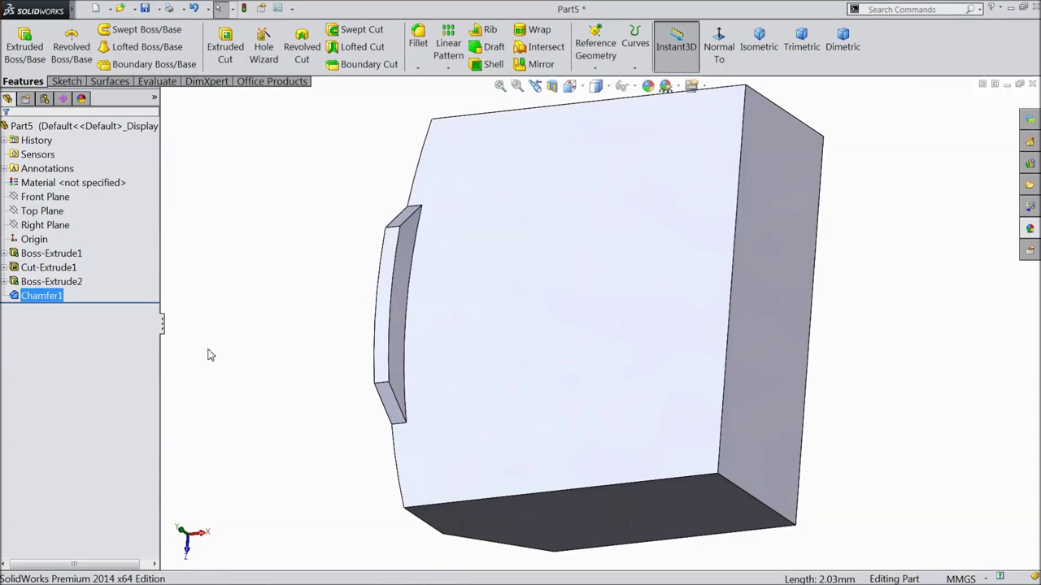
# Show the part in isometric view and save it as Part4 in the Iron man Head folder, with the files shown as thumbnails
pyautogui.moveTo(225, 368); pyautogui.dragTo(251, 341, button='middle')
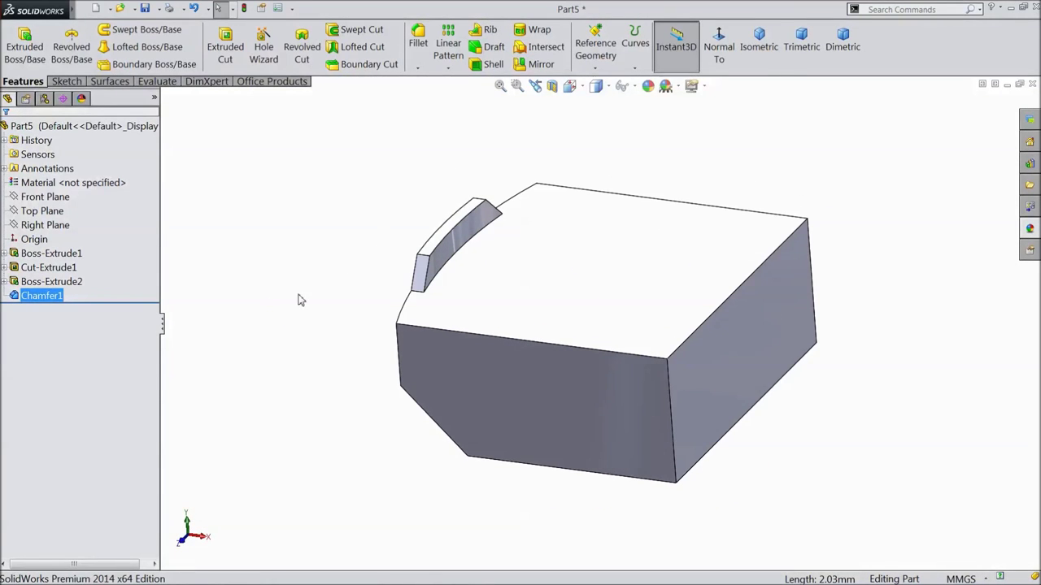
pyautogui.click(759, 40)
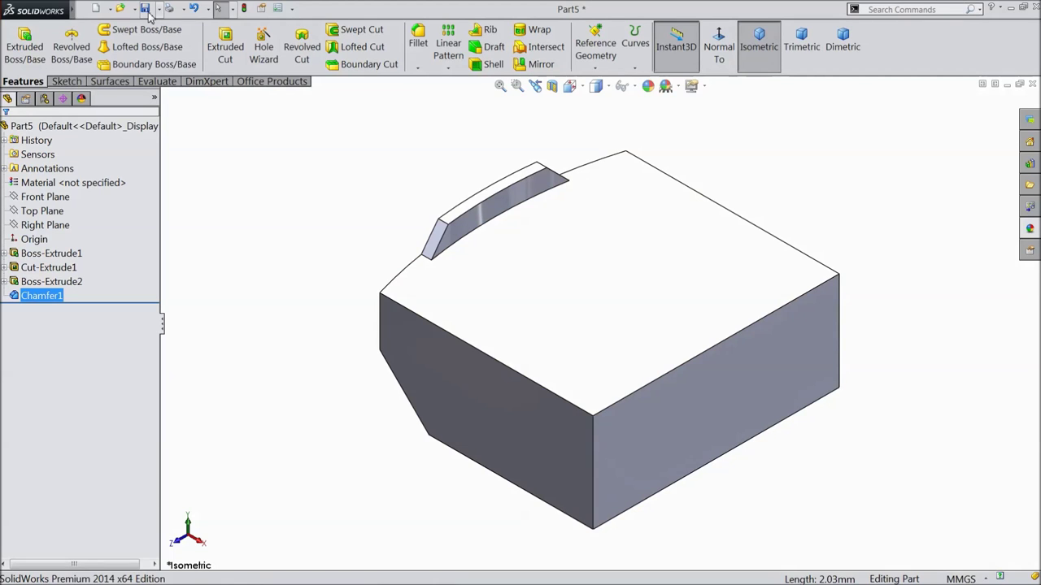
pyautogui.click(145, 8)
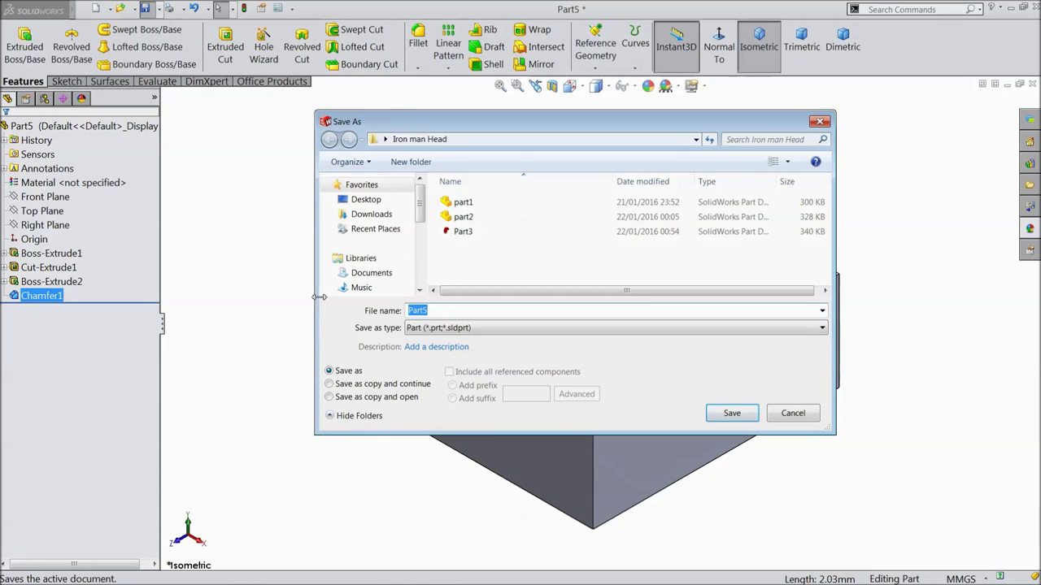
pyautogui.write('Part')
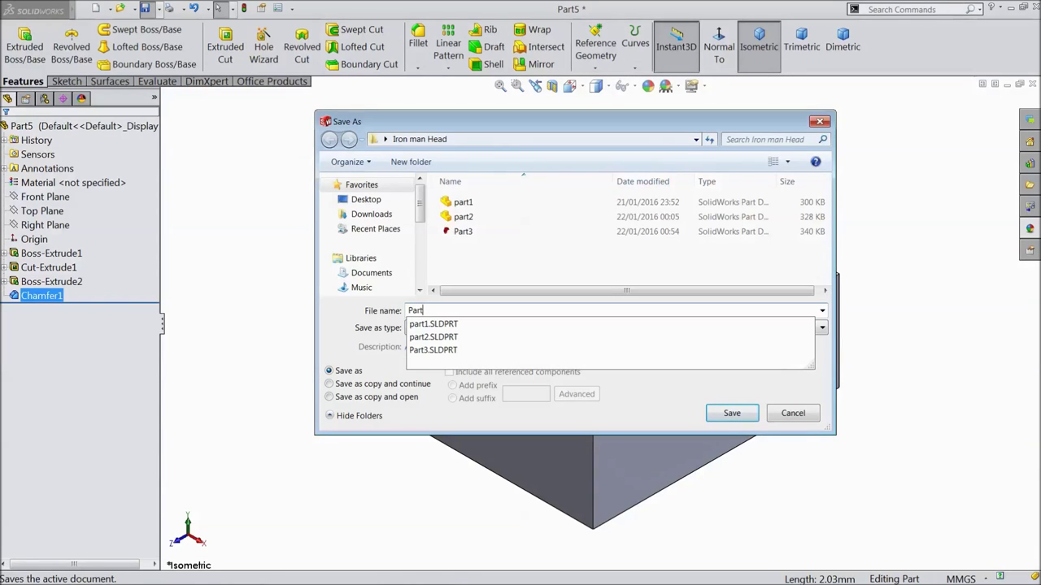
pyautogui.write('4')
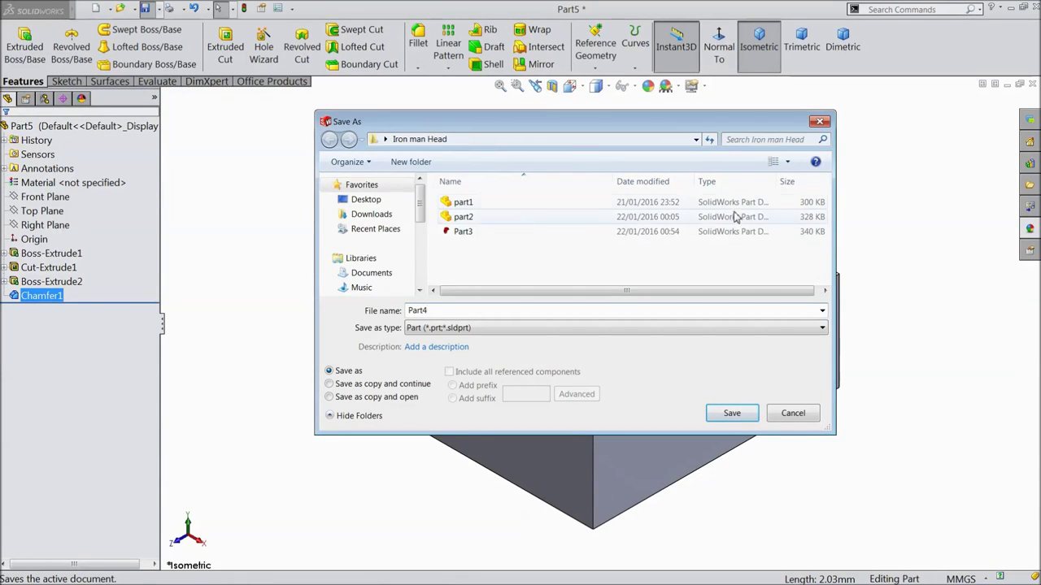
pyautogui.click(788, 163)
pyautogui.click(837, 75)
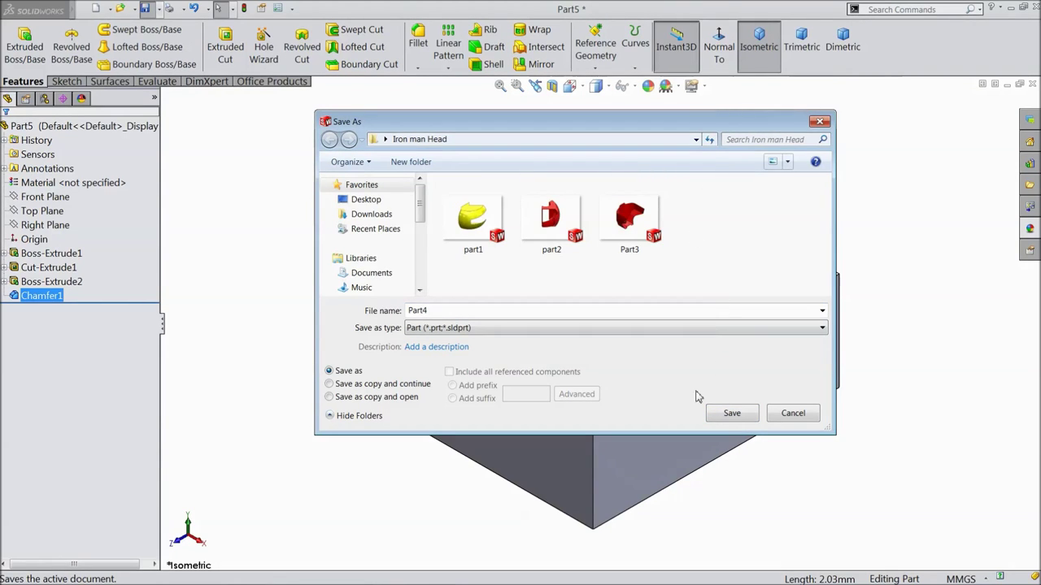
pyautogui.click(729, 415)
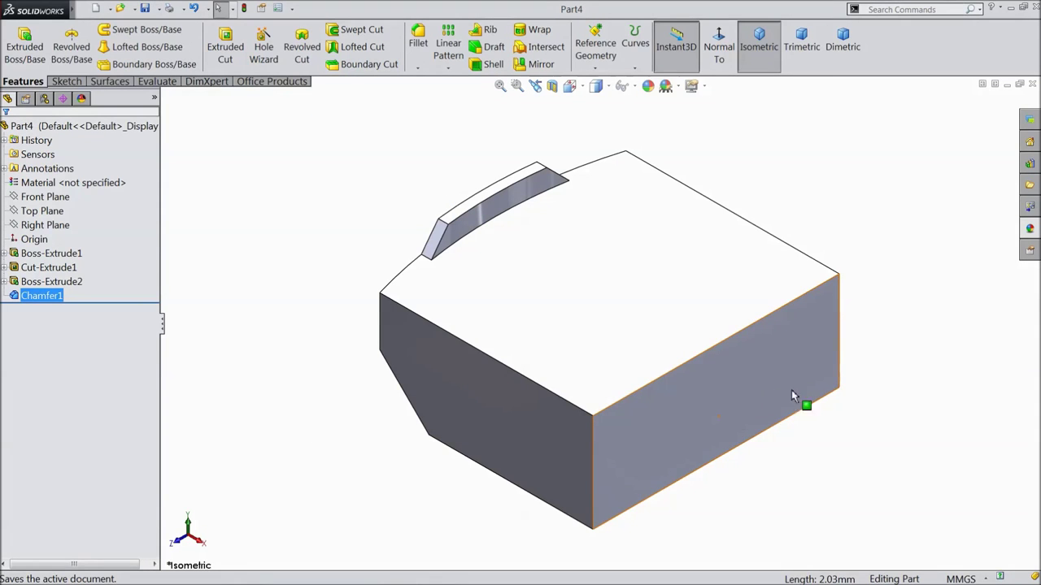
# Make a new assembly from the current part and place Part4 as its first component
pyautogui.click(704, 469)
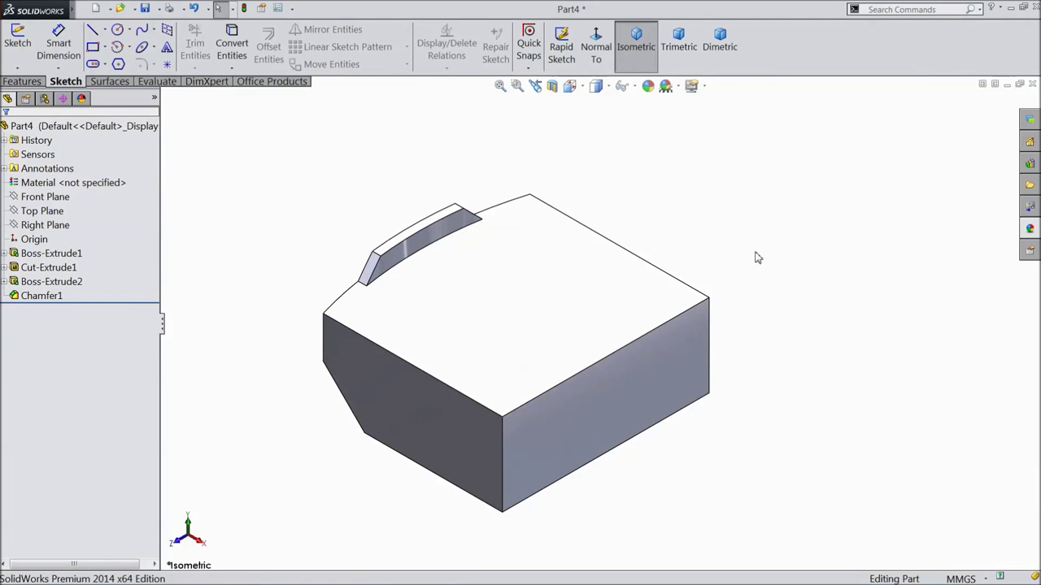
pyautogui.moveTo(746, 263); pyautogui.dragTo(757, 223, button='middle')
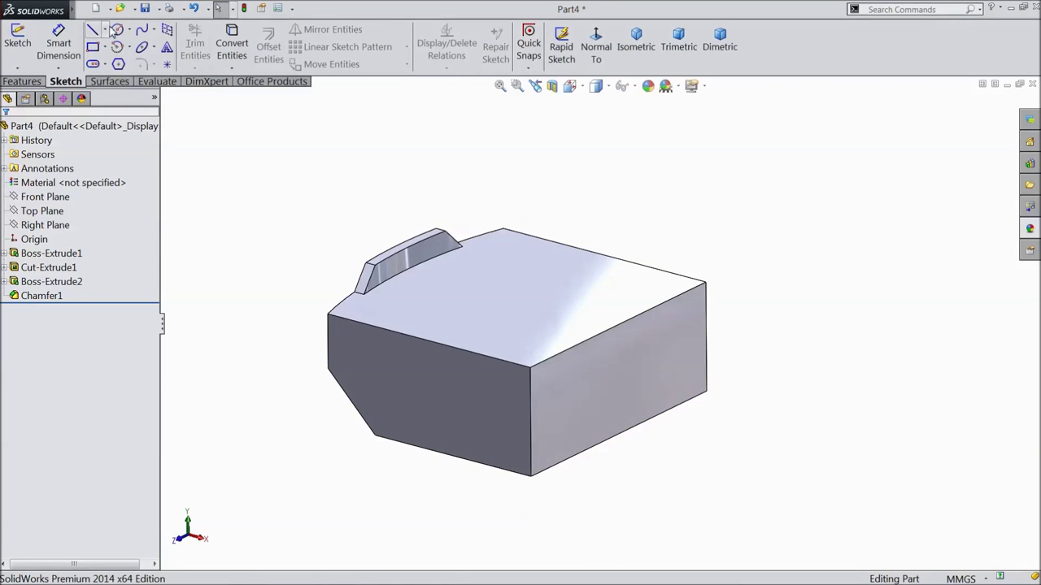
pyautogui.click(134, 8)
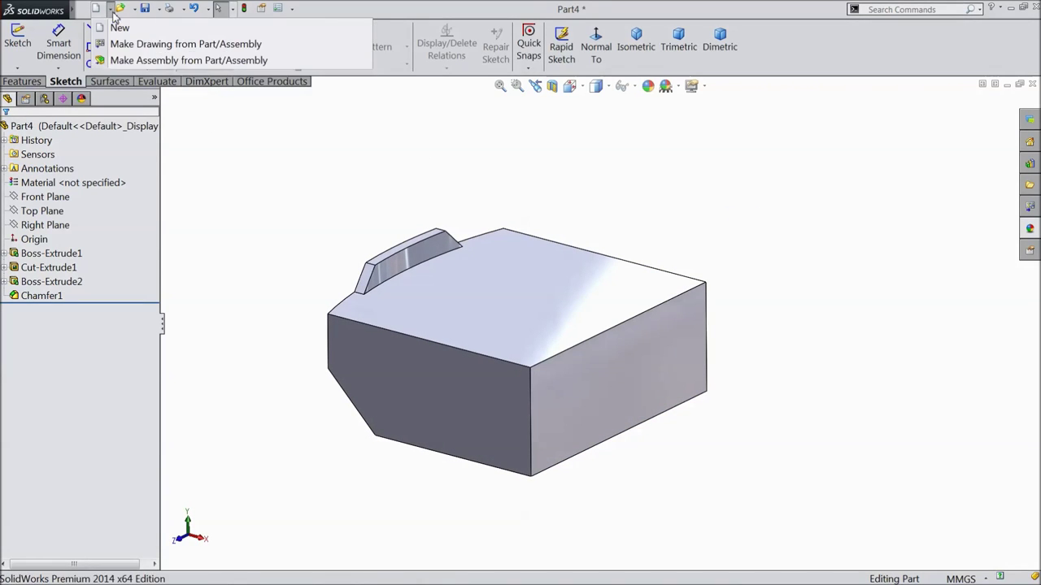
pyautogui.click(120, 61)
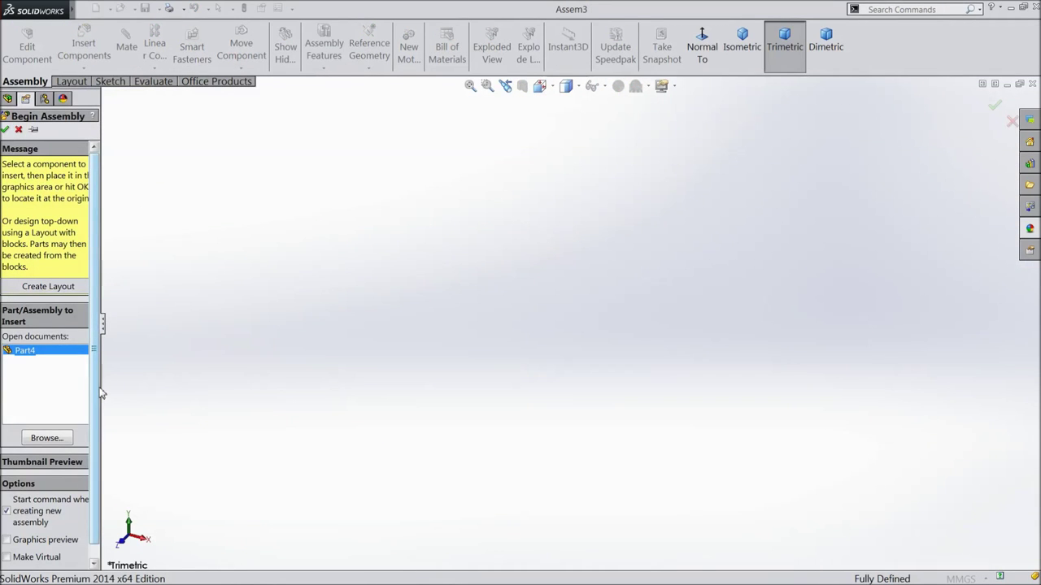
pyautogui.moveTo(101, 387); pyautogui.dragTo(146, 394)
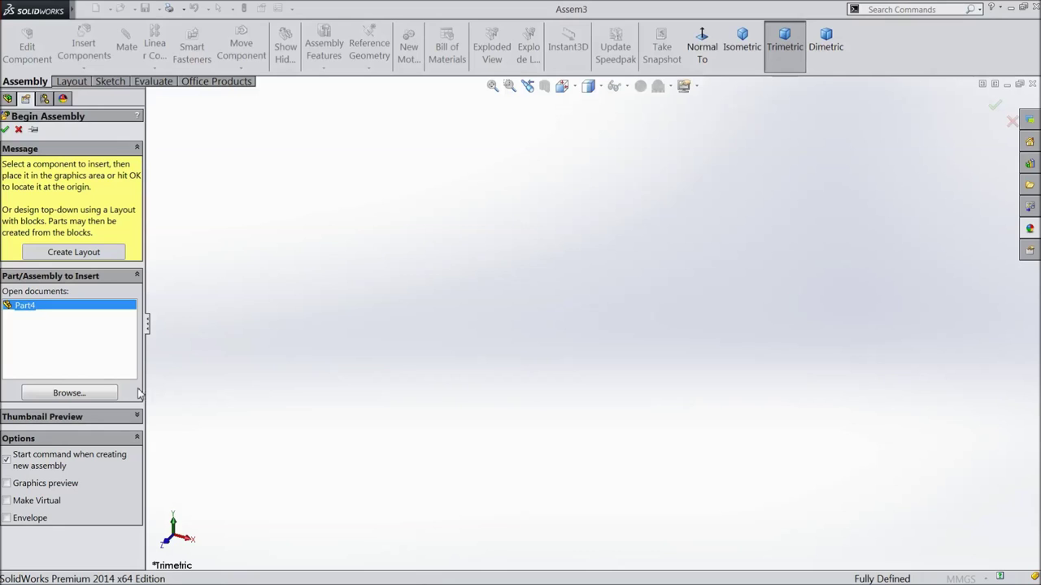
pyautogui.click(31, 312)
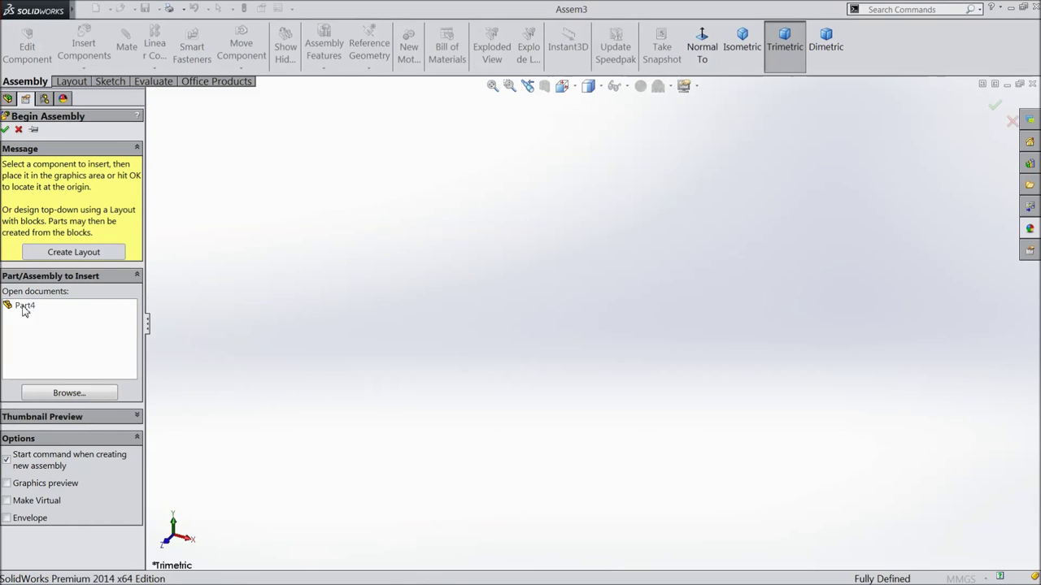
pyautogui.click(26, 307)
pyautogui.click(505, 368)
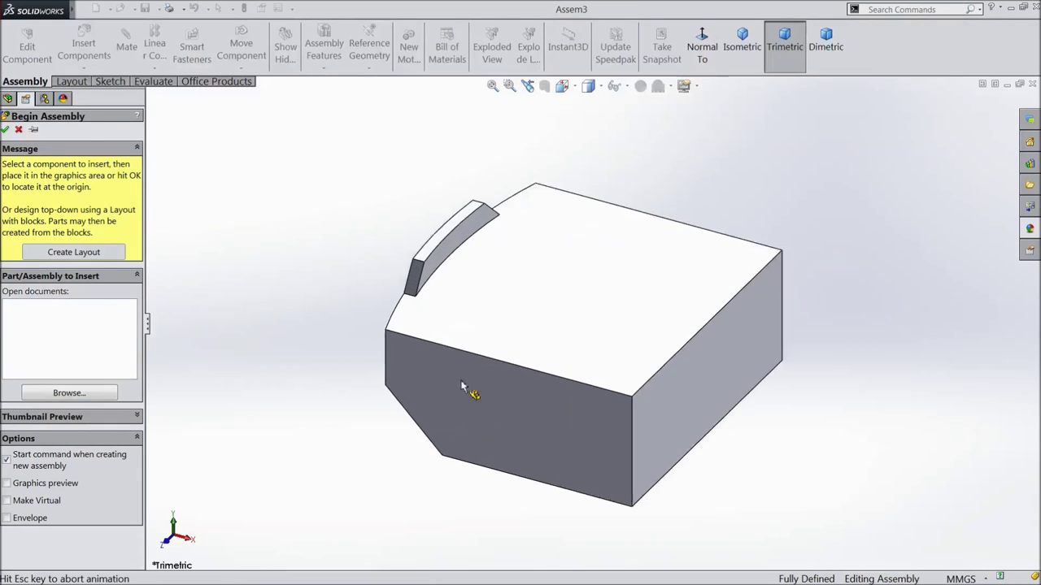
# Insert Part3 from the Iron man Head folder next to the block and give the assembly a plain white scene
pyautogui.click(89, 68)
pyautogui.click(104, 385)
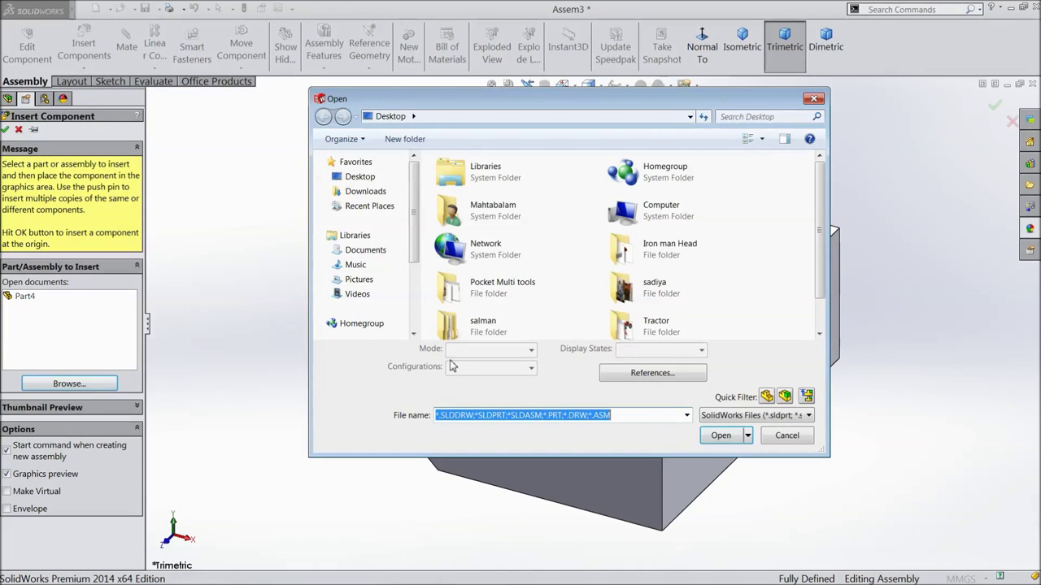
pyautogui.moveTo(821, 258); pyautogui.dragTo(821, 286)
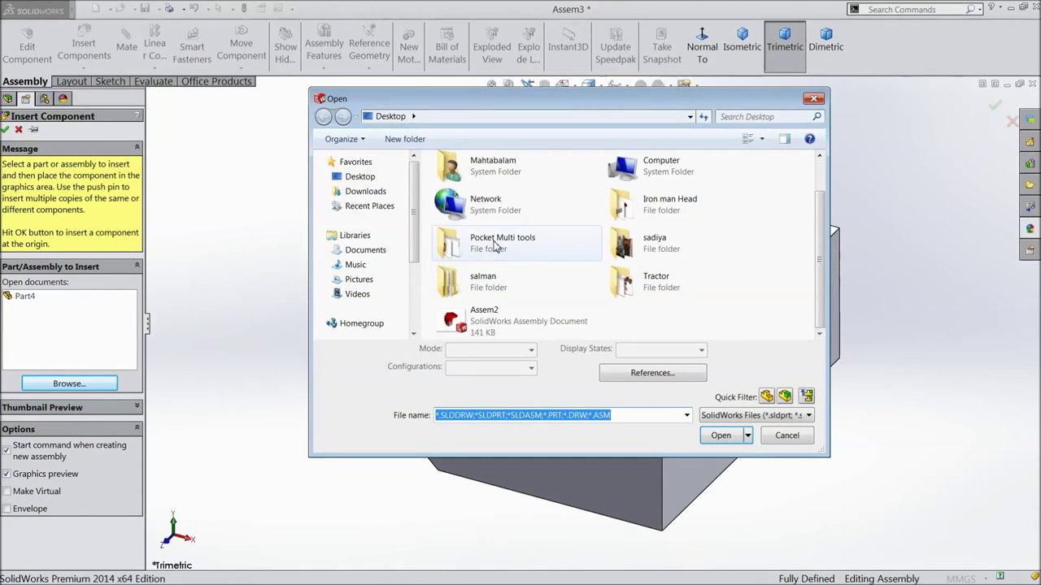
pyautogui.doubleClick(643, 208)
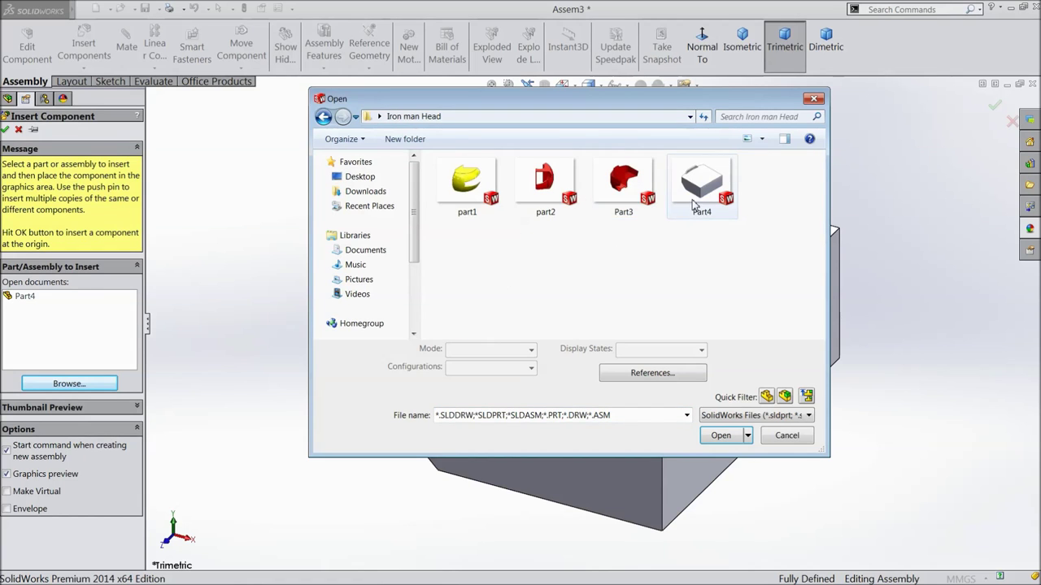
pyautogui.click(626, 195)
pyautogui.click(720, 436)
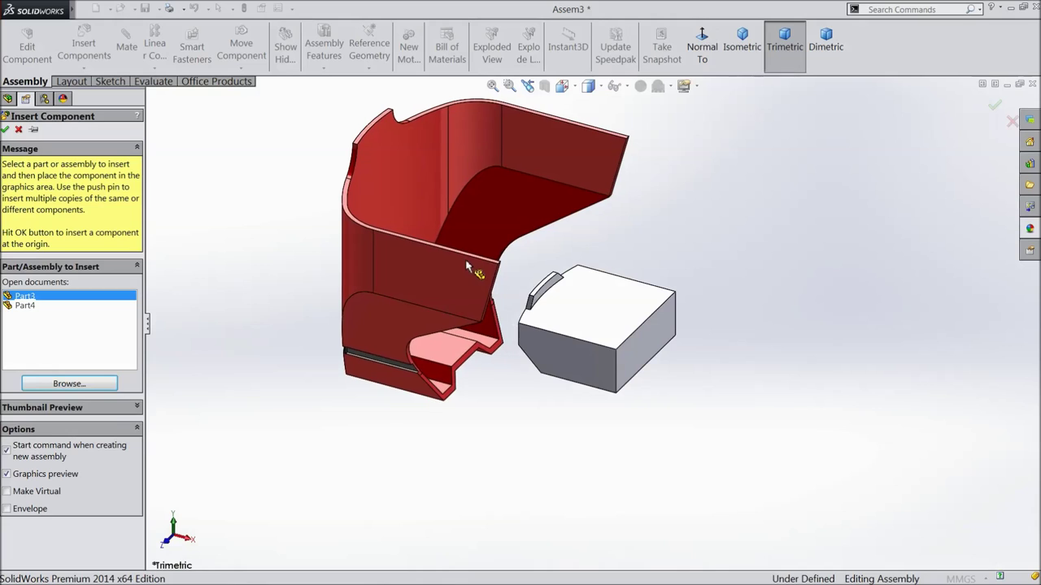
pyautogui.click(487, 297)
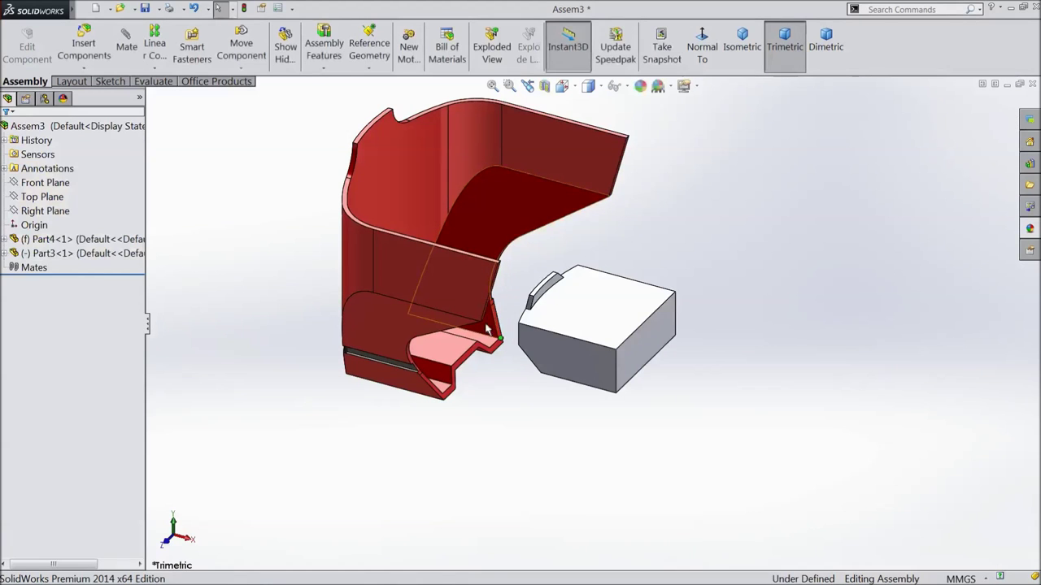
pyautogui.click(671, 86)
pyautogui.click(695, 41)
# Add a coincident mate between the red part's narrow bottom face and the block's top face
pyautogui.moveTo(592, 325); pyautogui.dragTo(550, 211, button='middle')
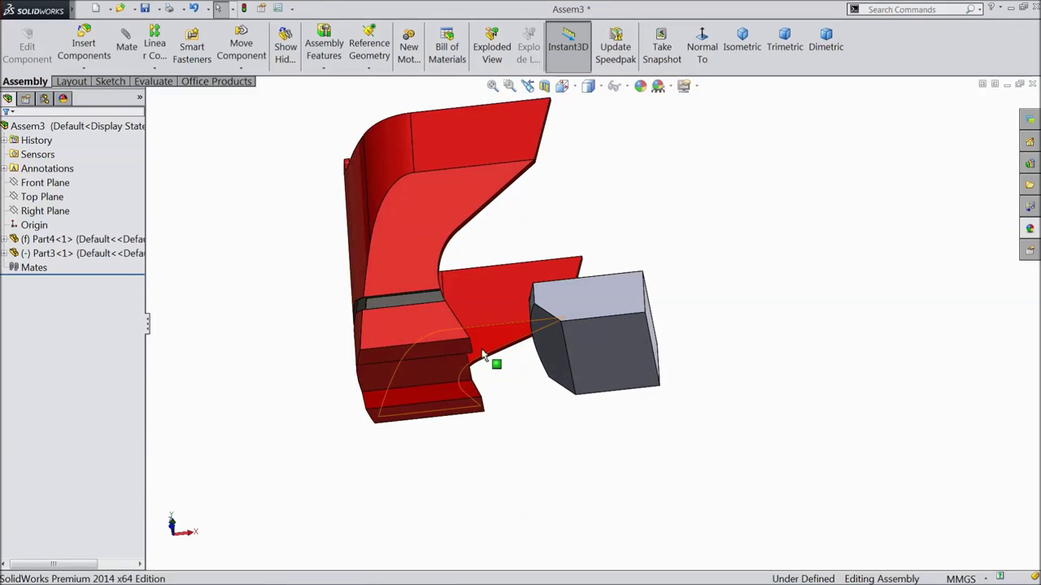
pyautogui.click(426, 358)
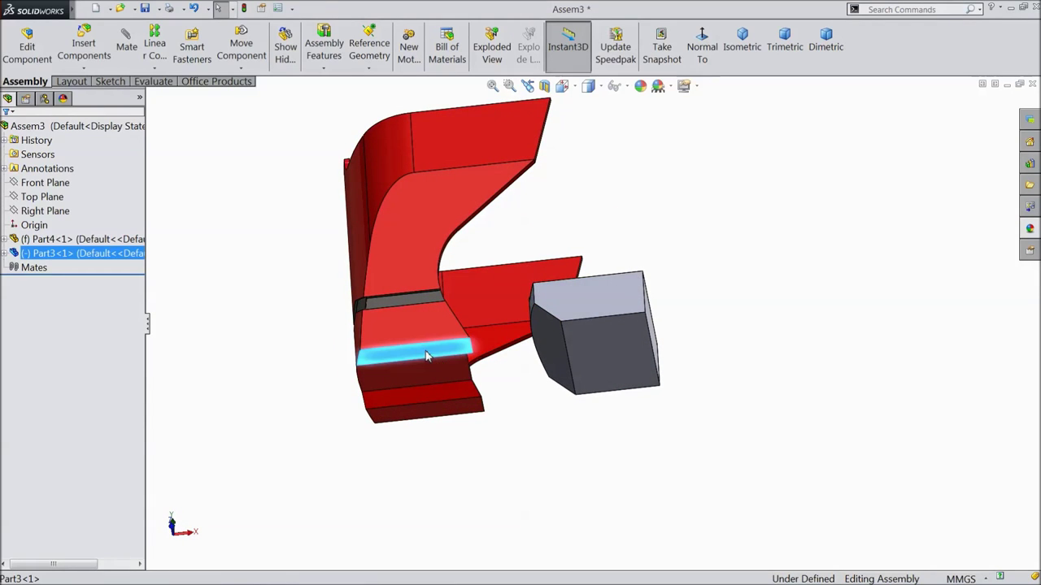
pyautogui.click(127, 41)
pyautogui.moveTo(581, 206); pyautogui.dragTo(617, 310, button='middle')
pyautogui.click(617, 311)
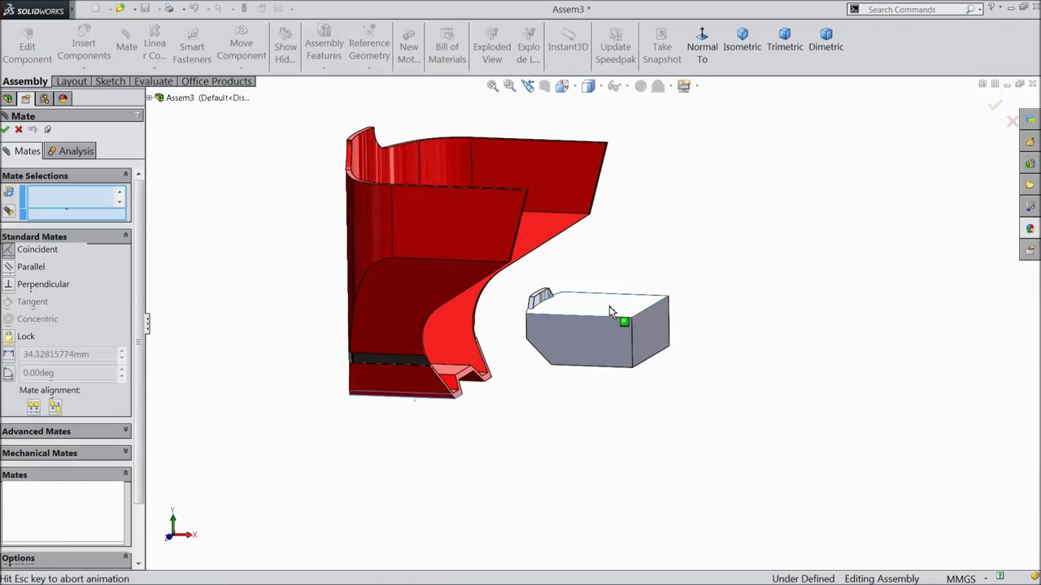
pyautogui.click(759, 291)
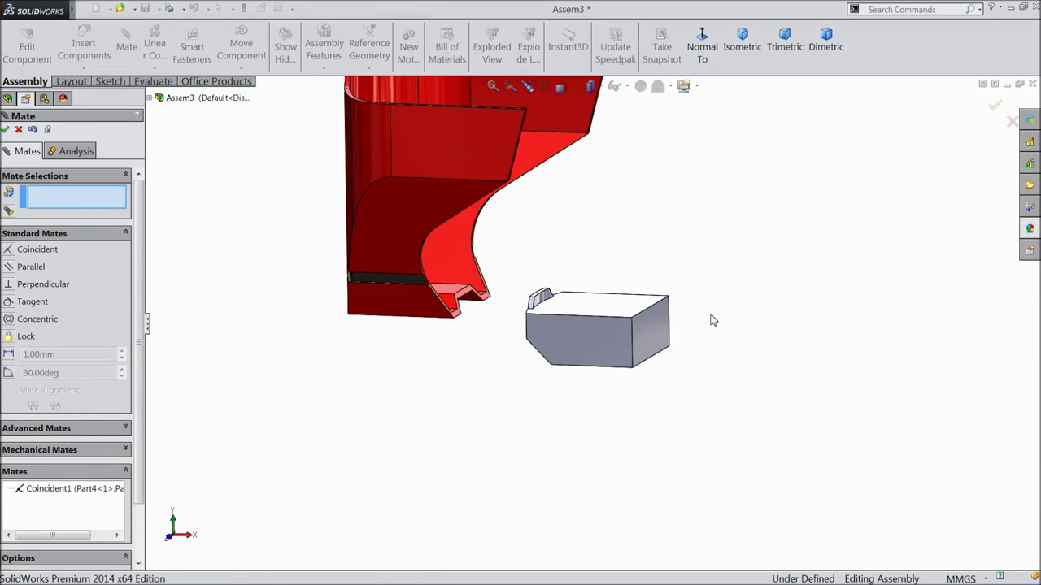
# Add a coincident mate between the block's flat end face opposite the strip and the red part's lower corner vertex
pyautogui.click(649, 335)
pyautogui.scroll(-5, 537, 326)
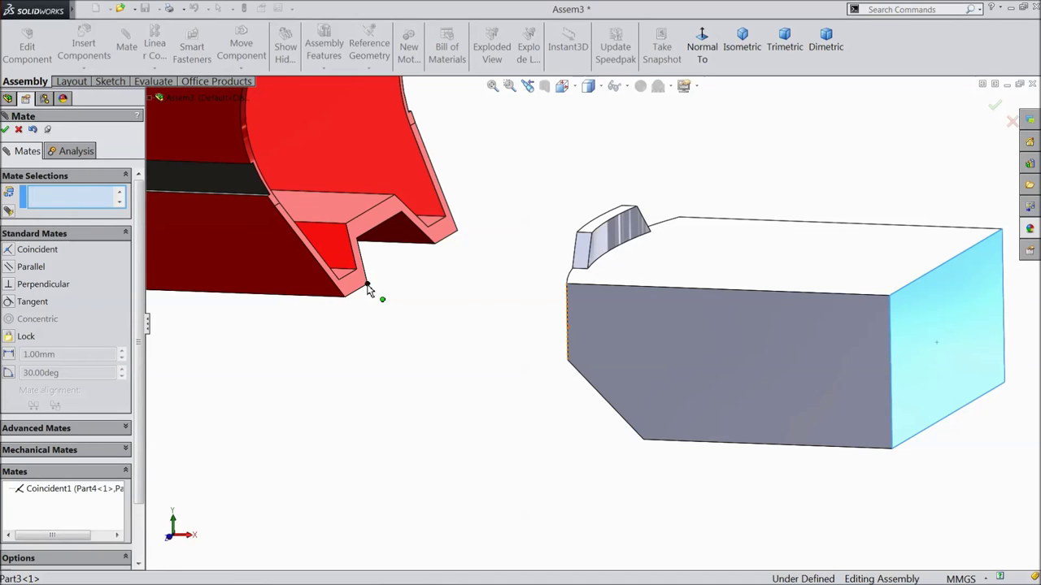
pyautogui.click(367, 287)
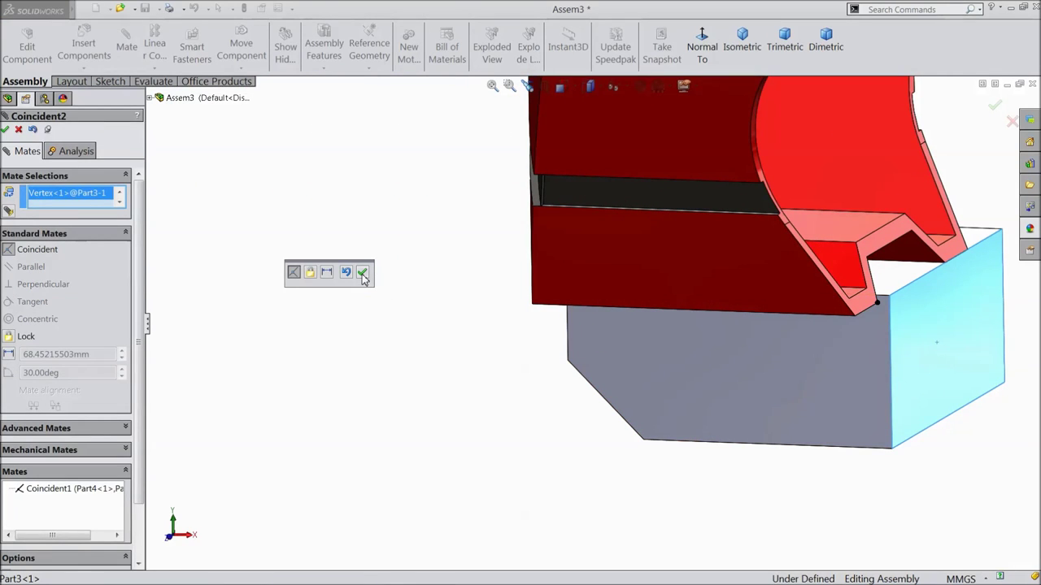
pyautogui.click(363, 273)
# Add a coincident mate between the red part's lower outer side edge and the block's adjacent side face
pyautogui.moveTo(469, 363); pyautogui.dragTo(529, 320, button='middle')
pyautogui.scroll(-2, 646, 362)
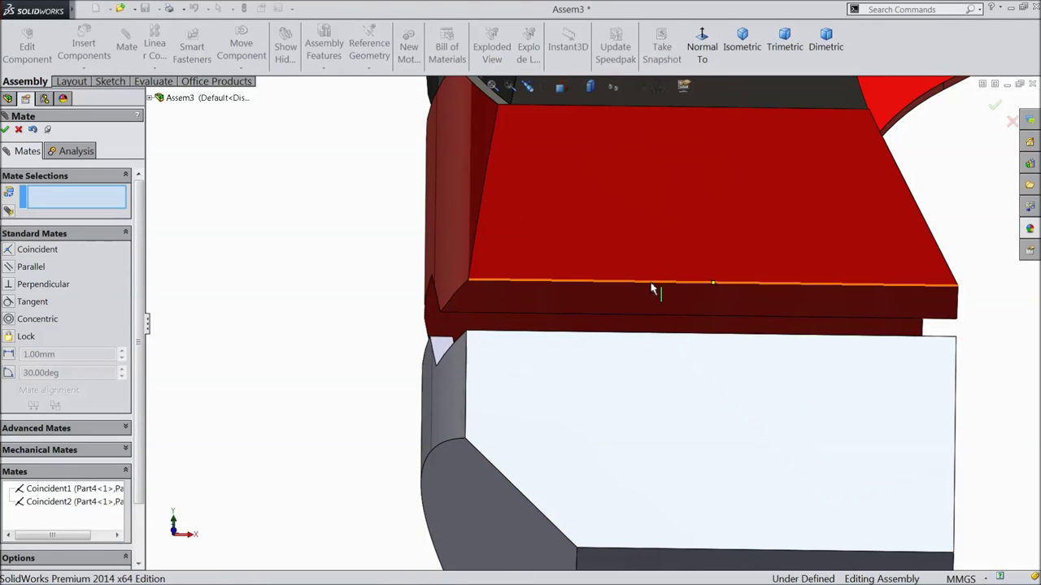
pyautogui.click(658, 307)
pyautogui.click(657, 423)
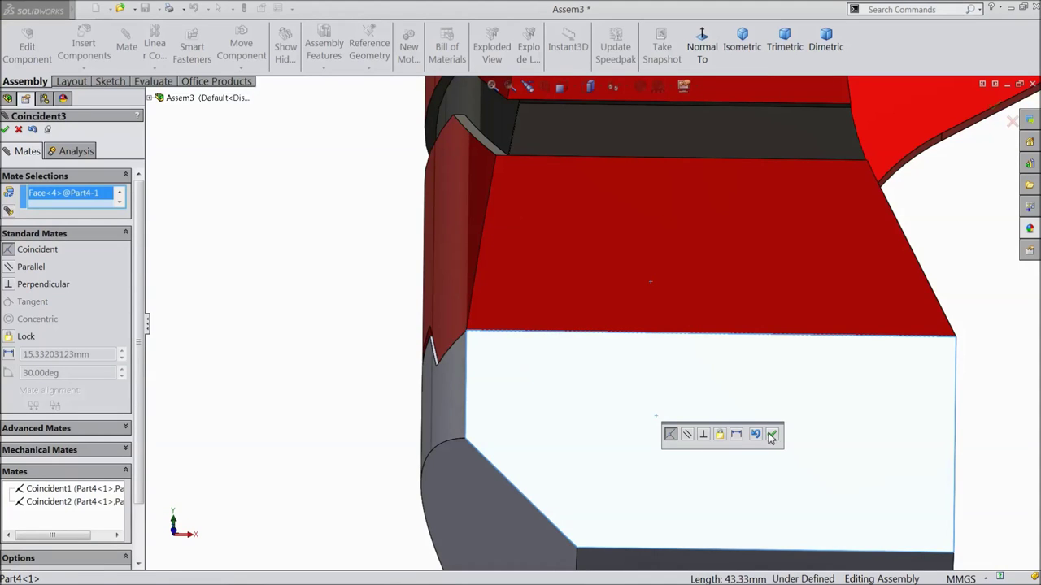
pyautogui.click(771, 436)
pyautogui.scroll(3, 674, 423)
pyautogui.moveTo(413, 313); pyautogui.dragTo(351, 333, button='middle')
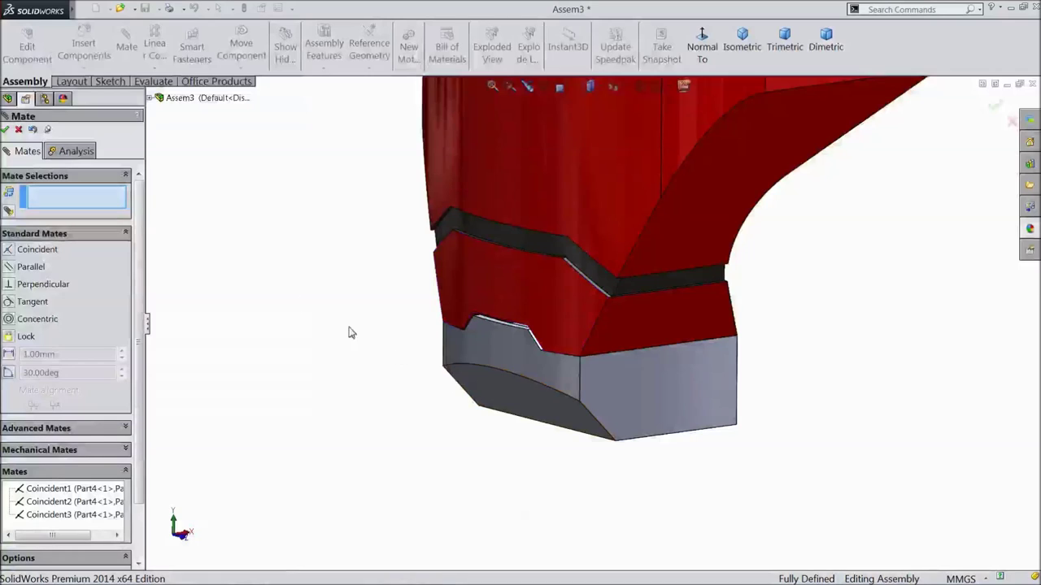
pyautogui.scroll(3, 151, 256)
pyautogui.scroll(3, 418, 236)
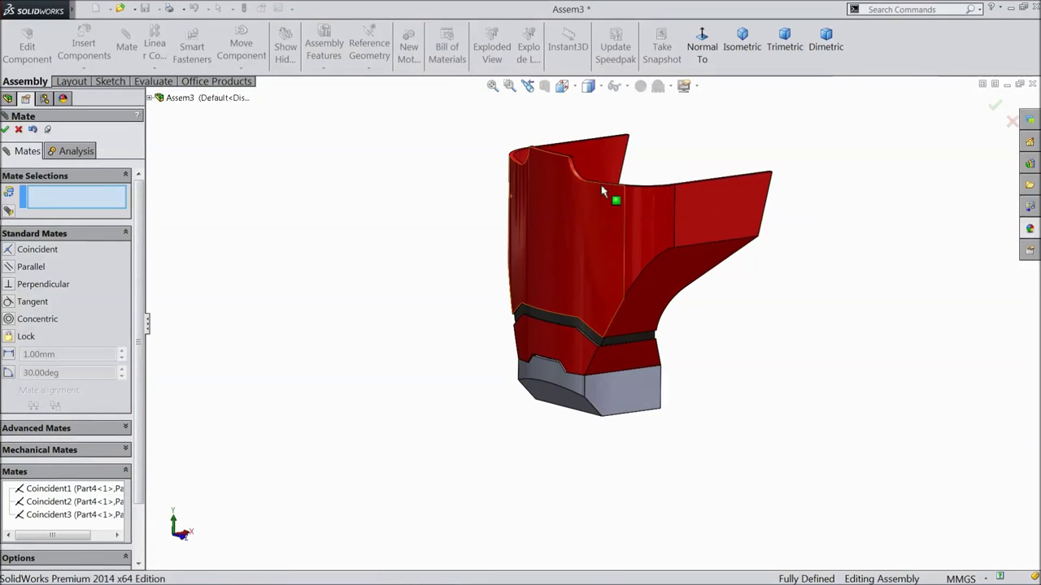
# Close the mating command and open the grey Part4 block for in-context editing, saving the assembly as Assem in the Iron man Head folder
pyautogui.scroll(-1, 602, 191)
pyautogui.click(6, 130)
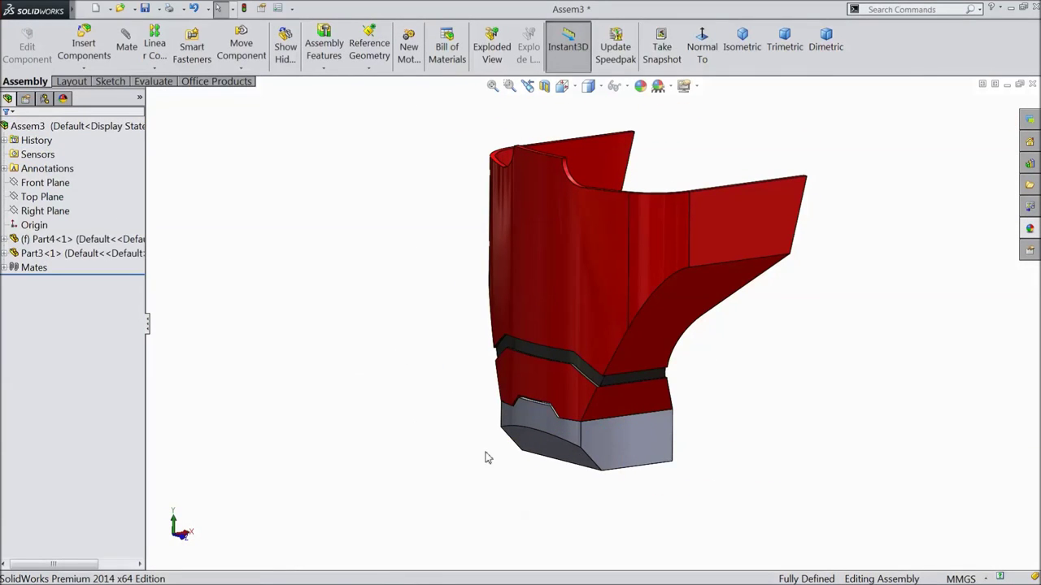
pyautogui.click(625, 448)
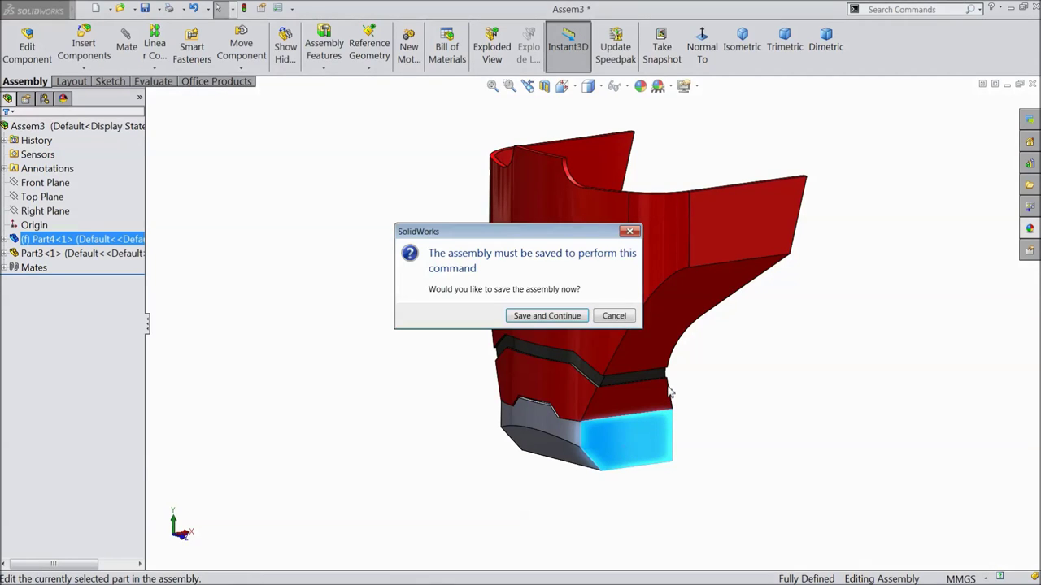
pyautogui.click(547, 316)
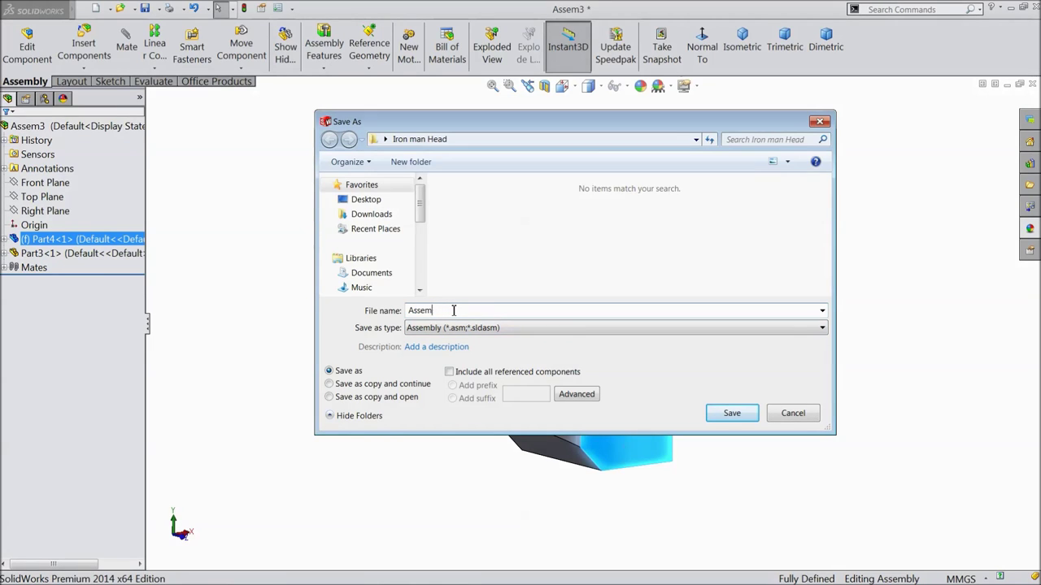
pyautogui.click(731, 414)
pyautogui.click(562, 320)
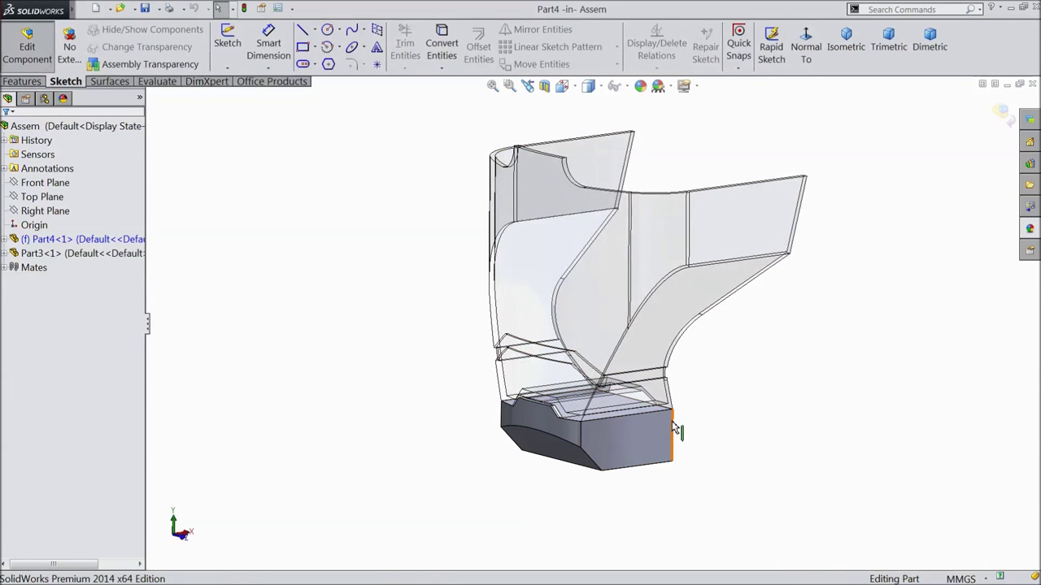
# On the block's side face, sketch a closed profile through the red wing's two rear corners and the block's rear edge, with a 110 mm vertical back line
pyautogui.click(626, 438)
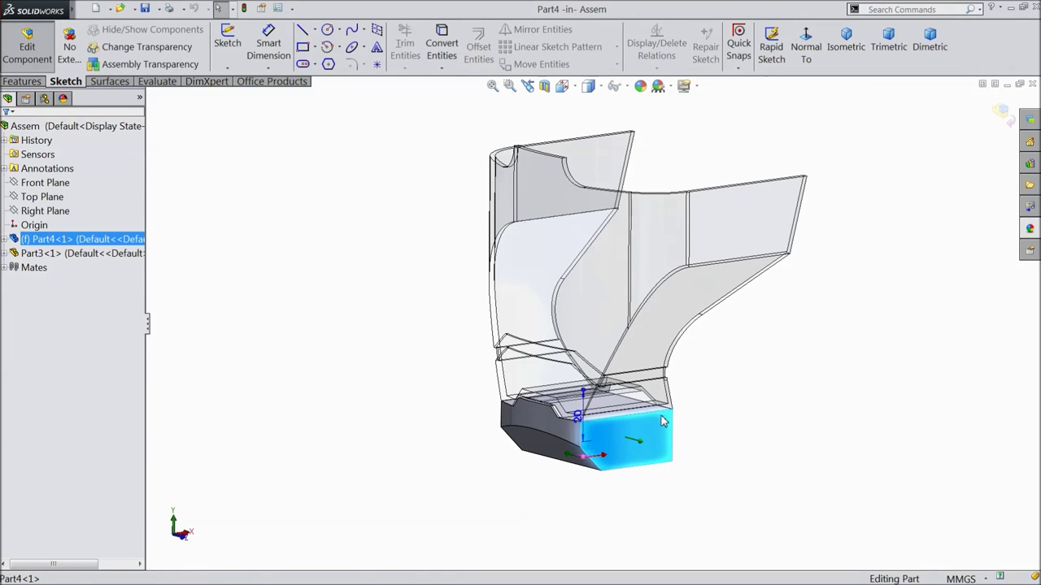
pyautogui.click(670, 410)
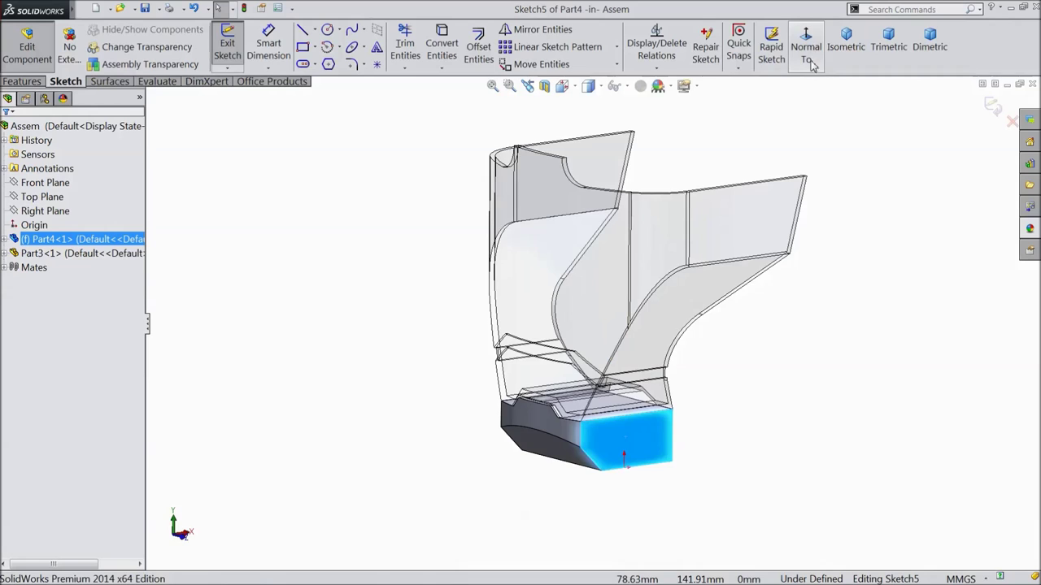
pyautogui.click(805, 49)
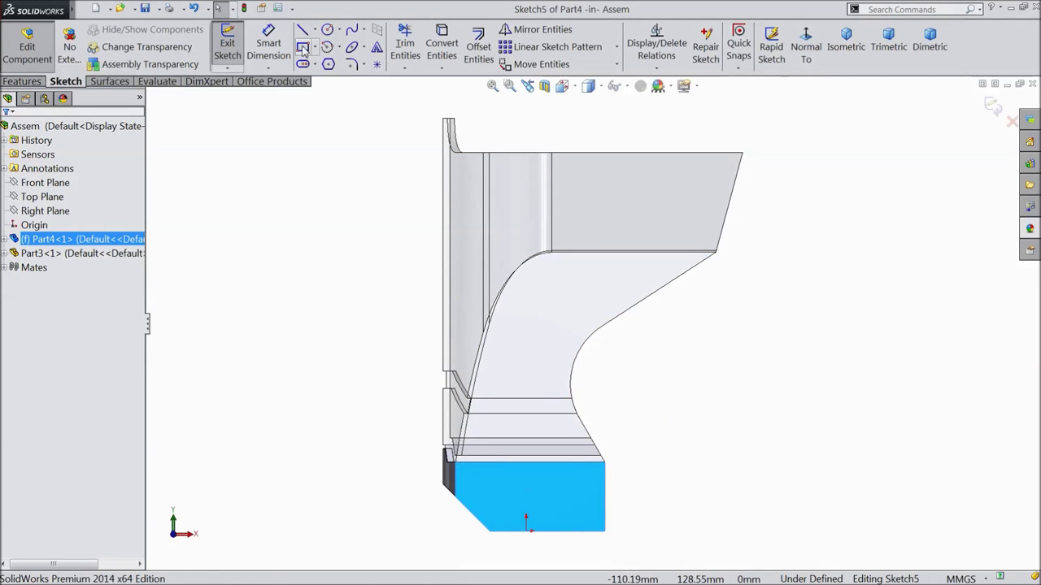
pyautogui.click(304, 32)
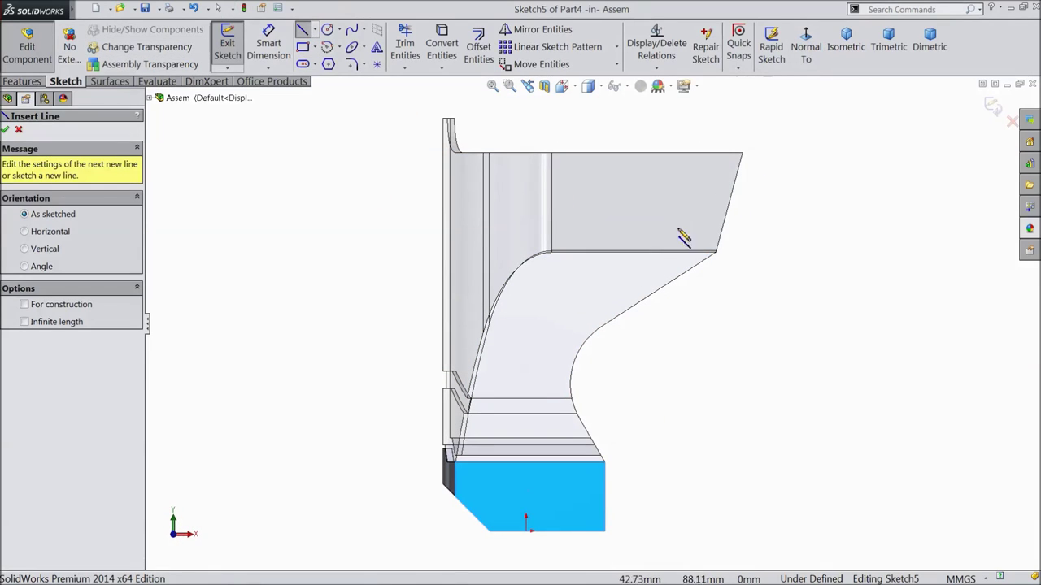
pyautogui.click(742, 153)
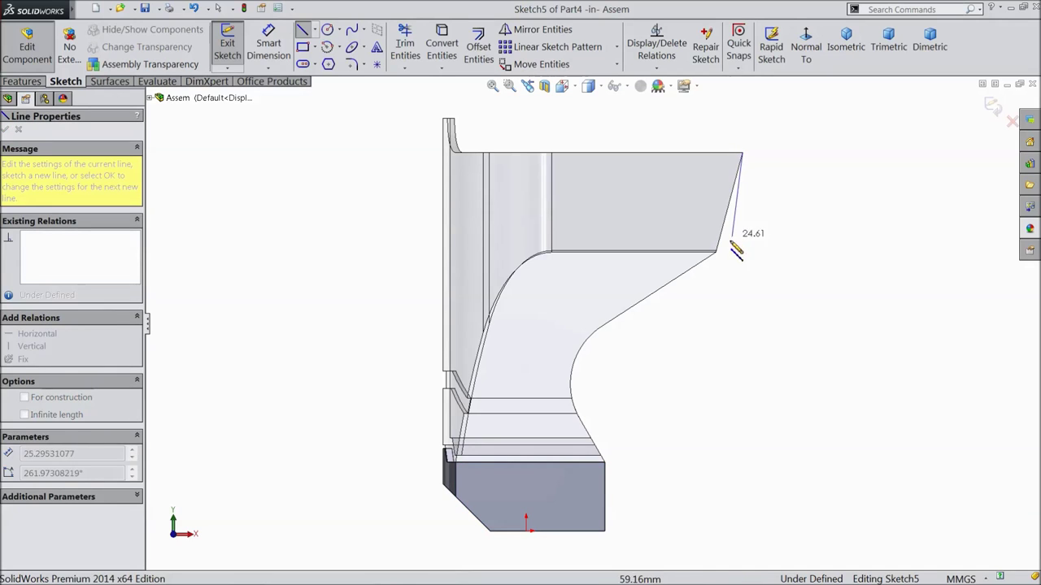
pyautogui.click(716, 253)
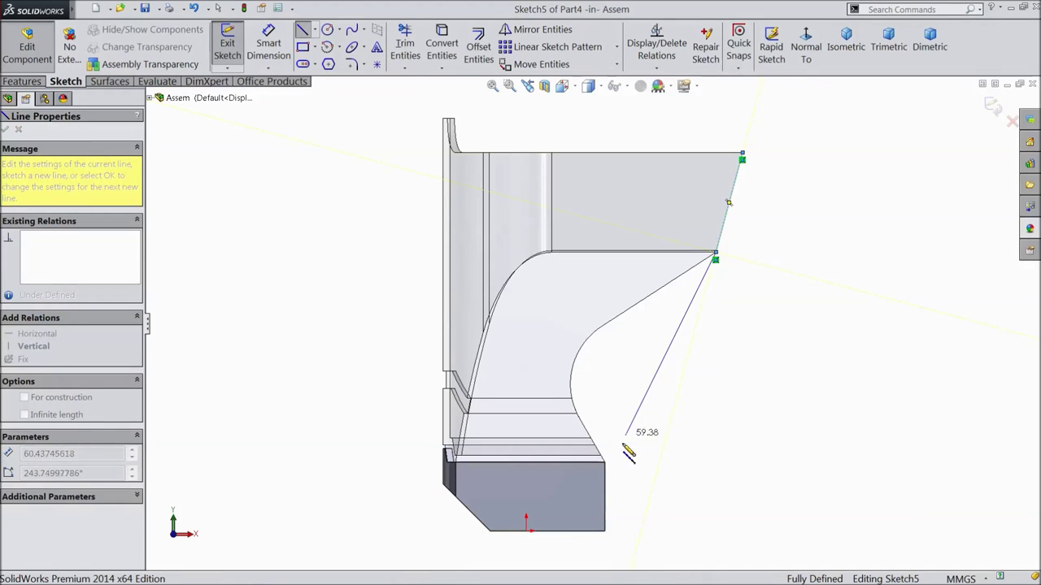
pyautogui.click(604, 467)
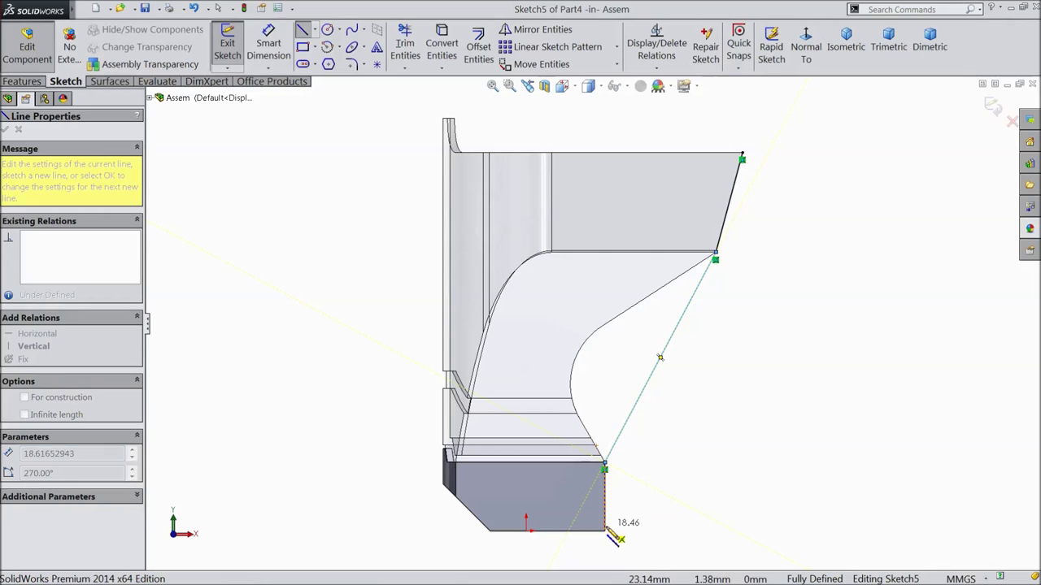
pyautogui.click(605, 534)
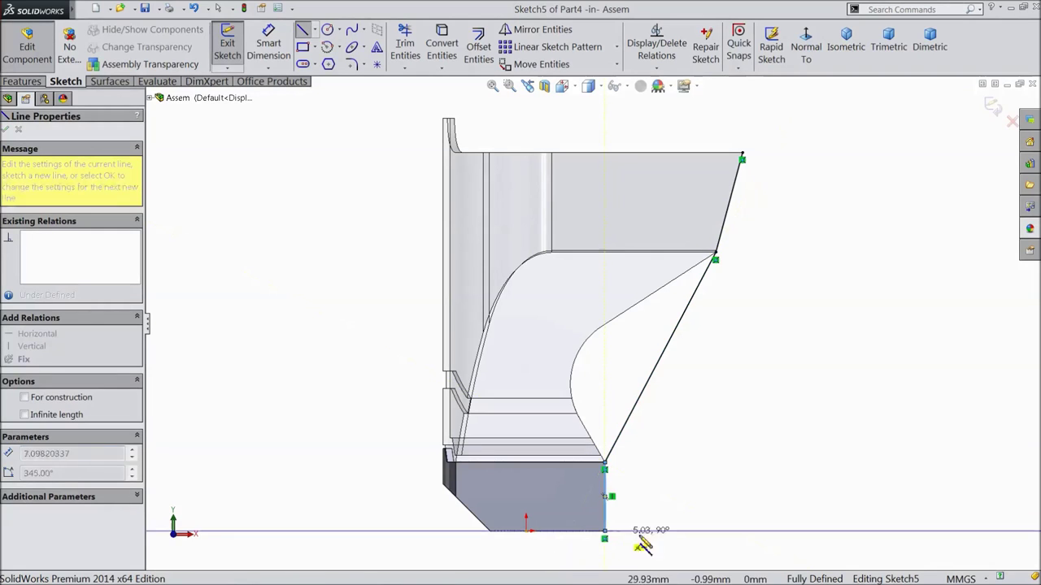
pyautogui.click(744, 532)
pyautogui.click(742, 153)
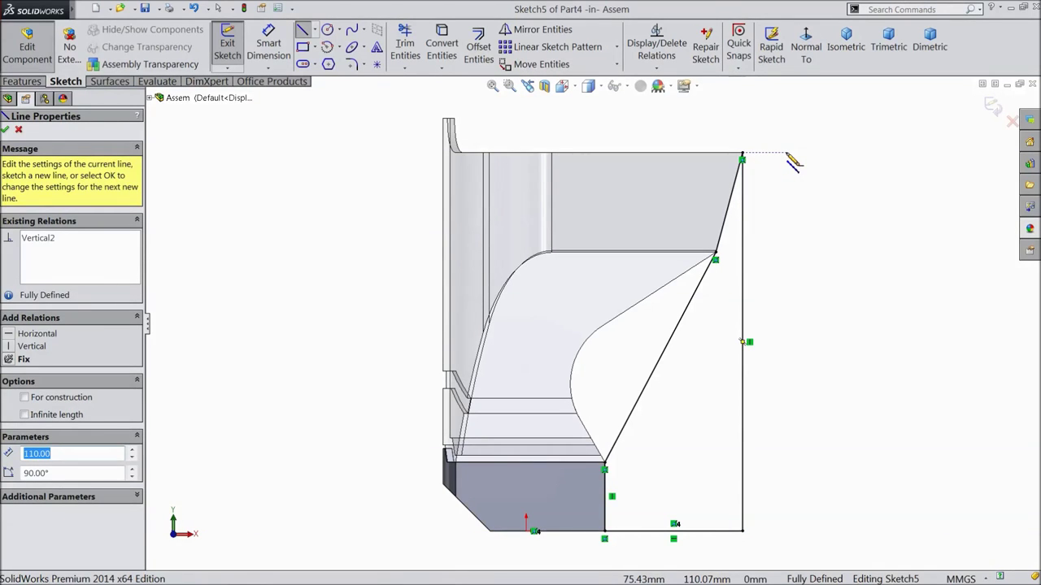
# Draw a horizontal line outward from the red wing's upper rear corner and dimension it to 15 mm
pyautogui.click(786, 152)
pyautogui.click(743, 155)
pyautogui.press('Escape')
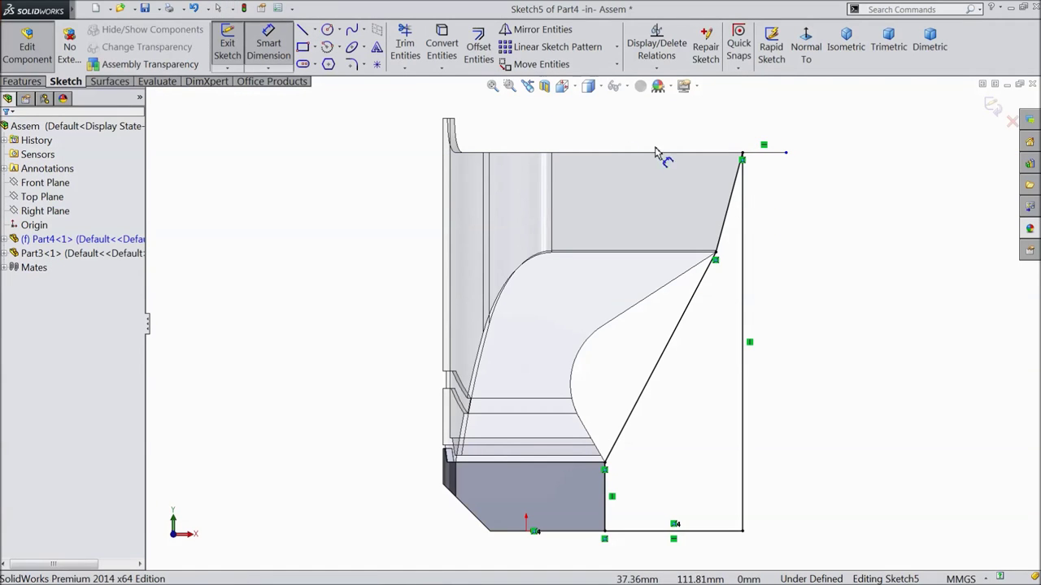
pyautogui.click(755, 153)
pyautogui.click(759, 127)
pyautogui.write('15')
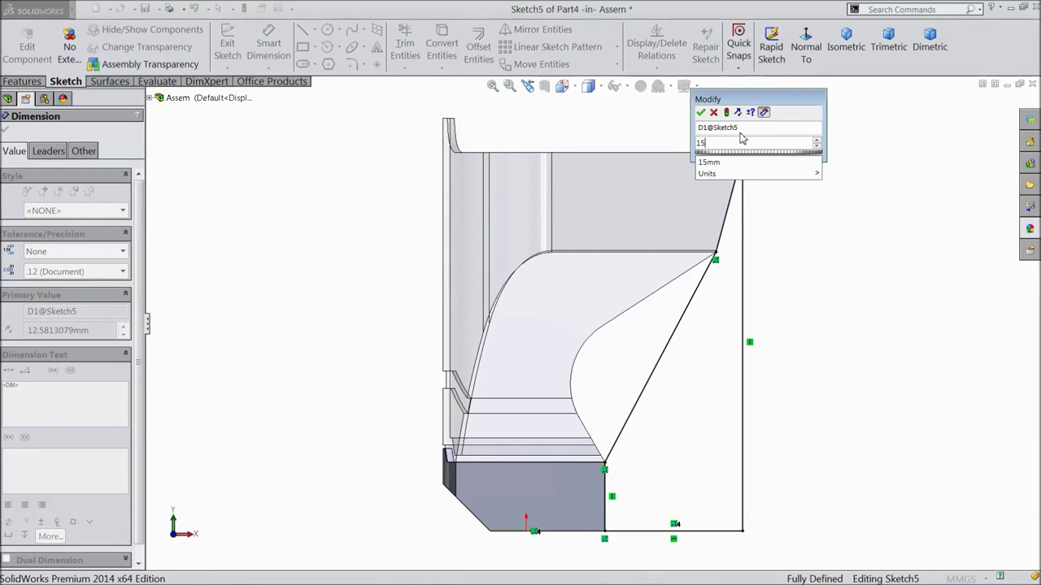
pyautogui.click(700, 113)
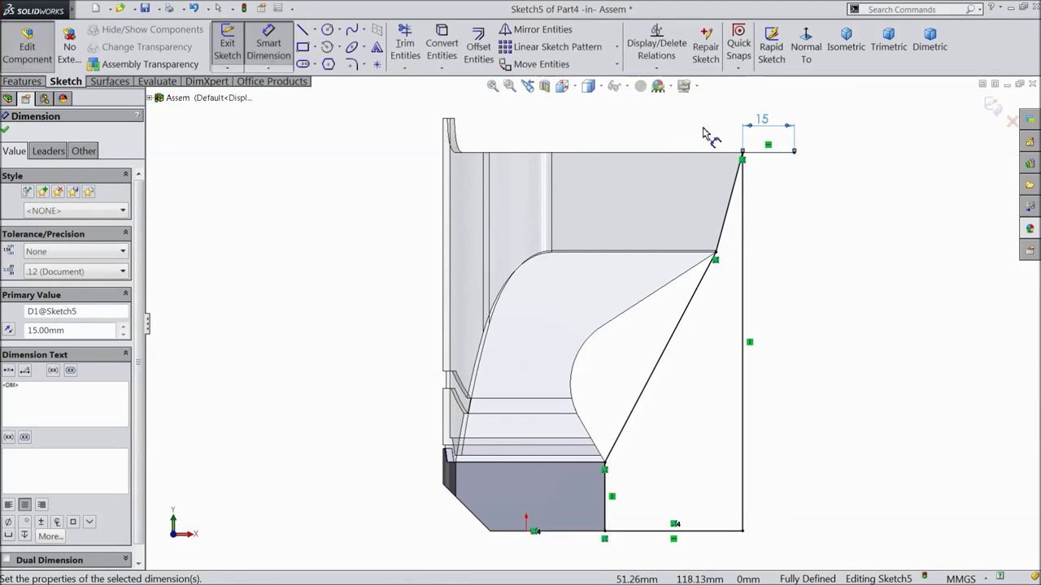
# Close the 15 mm strip with a vertical line and a bottom horizontal line, and delete the inner 110 mm vertical line
pyautogui.click(302, 30)
pyautogui.click(794, 152)
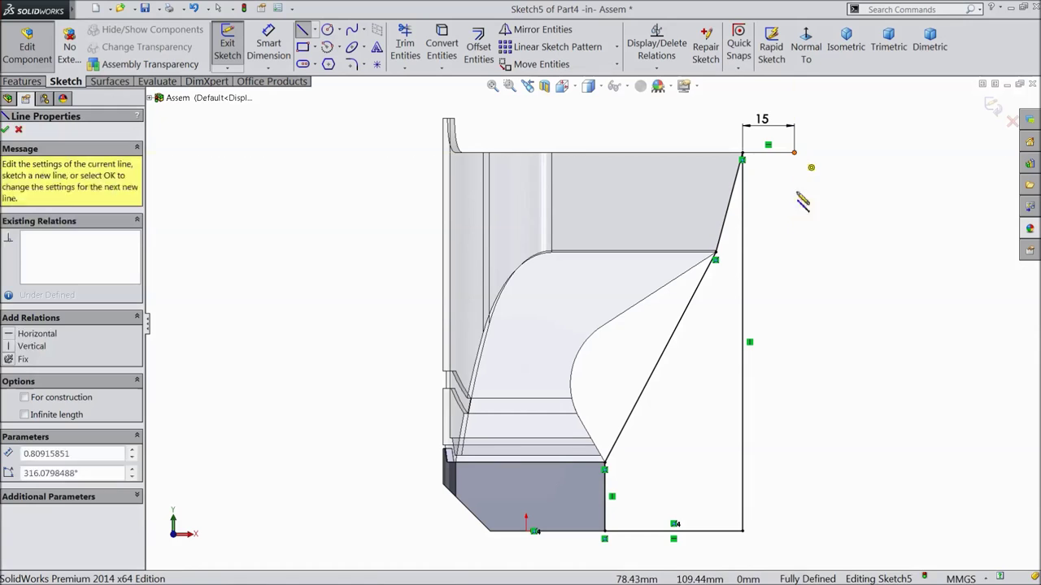
pyautogui.click(794, 531)
pyautogui.click(741, 530)
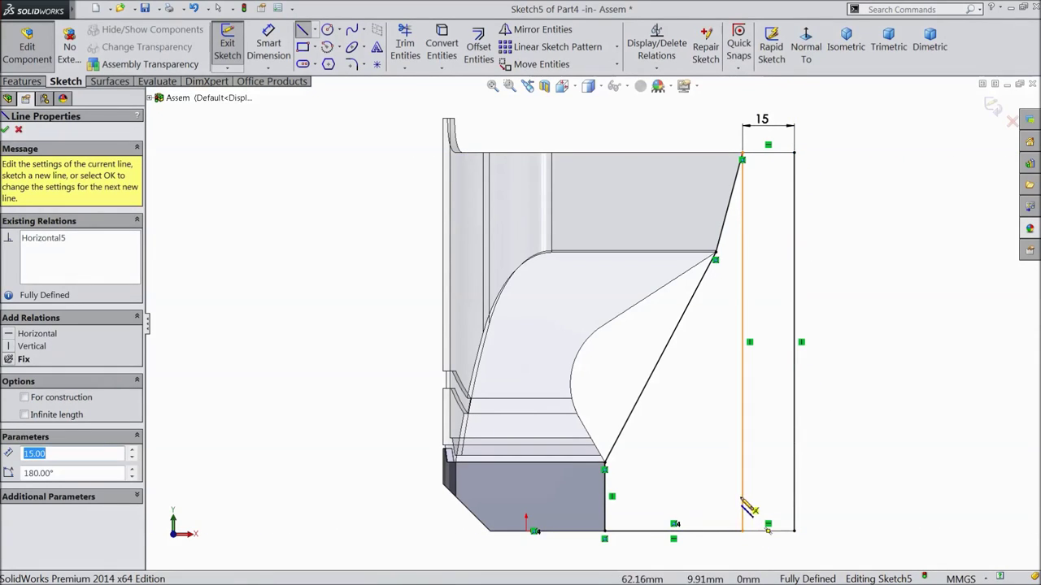
pyautogui.press('Escape')
pyautogui.click(743, 447)
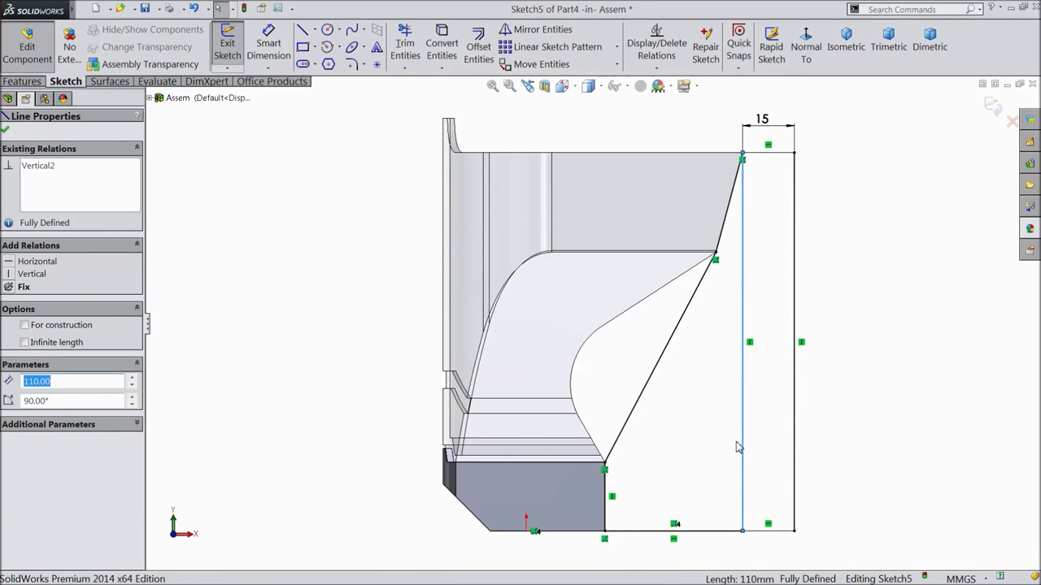
pyautogui.press('Delete')
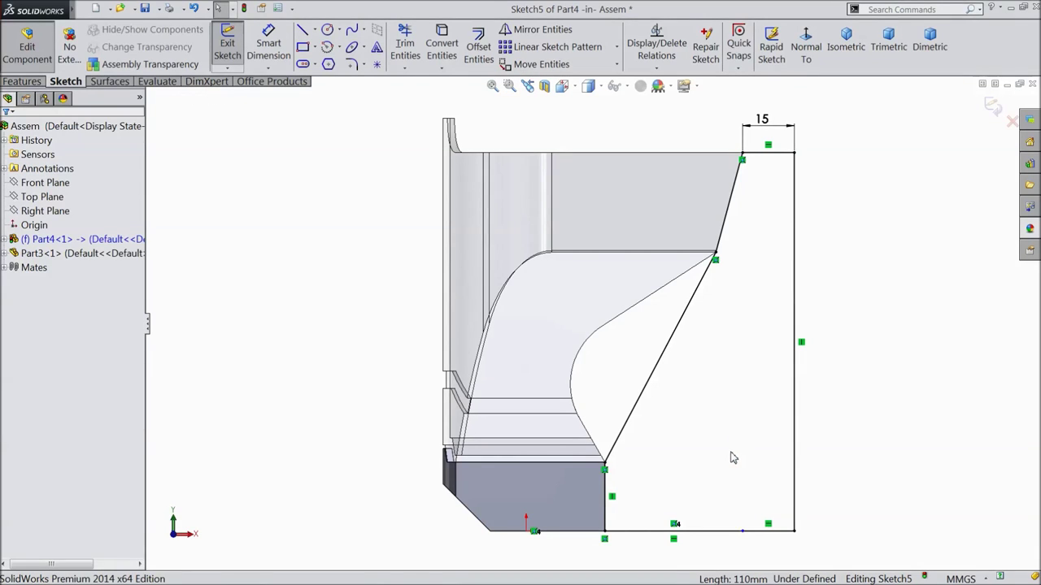
# Start a boss extrude of the profile with Direction 1 set to Up To Surface, ending at the near side-wing face of Part3
pyautogui.click(29, 84)
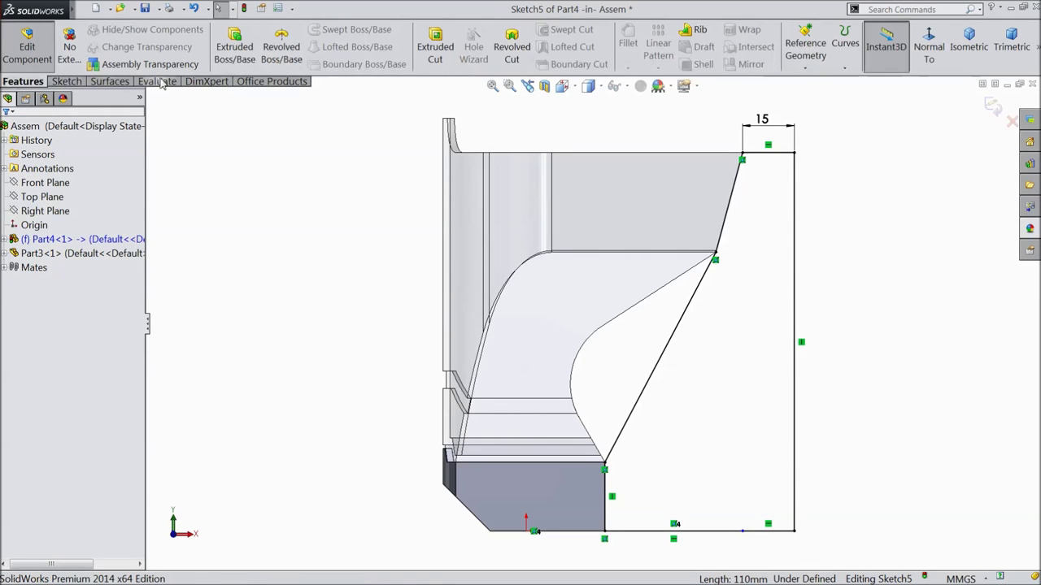
pyautogui.click(236, 56)
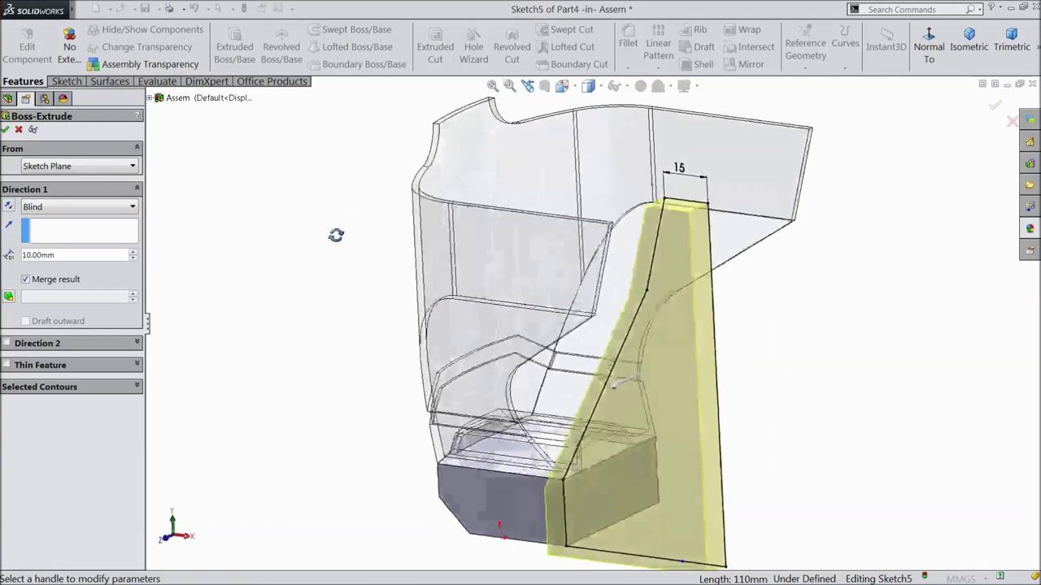
pyautogui.click(59, 208)
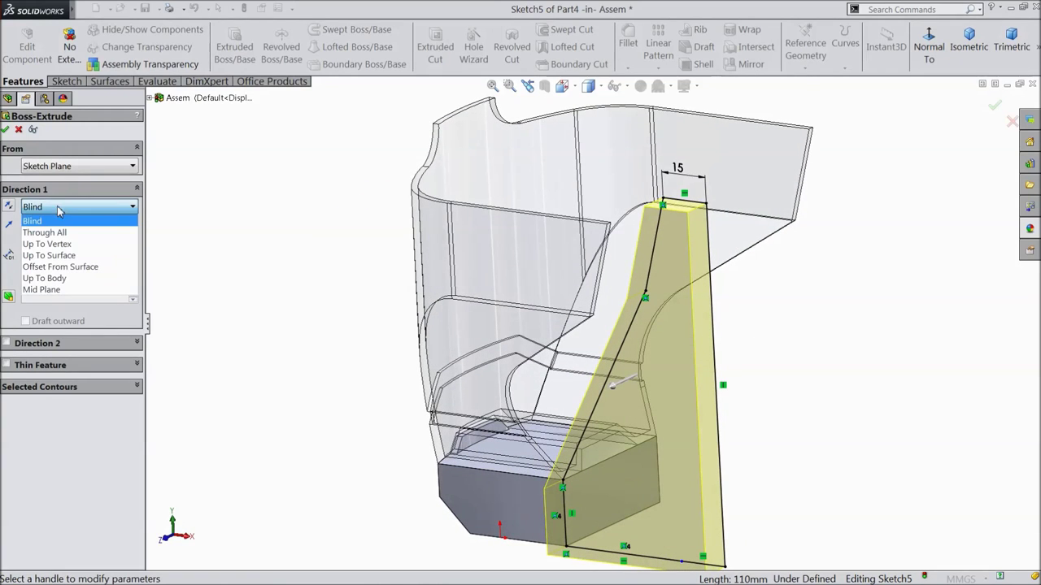
pyautogui.click(69, 257)
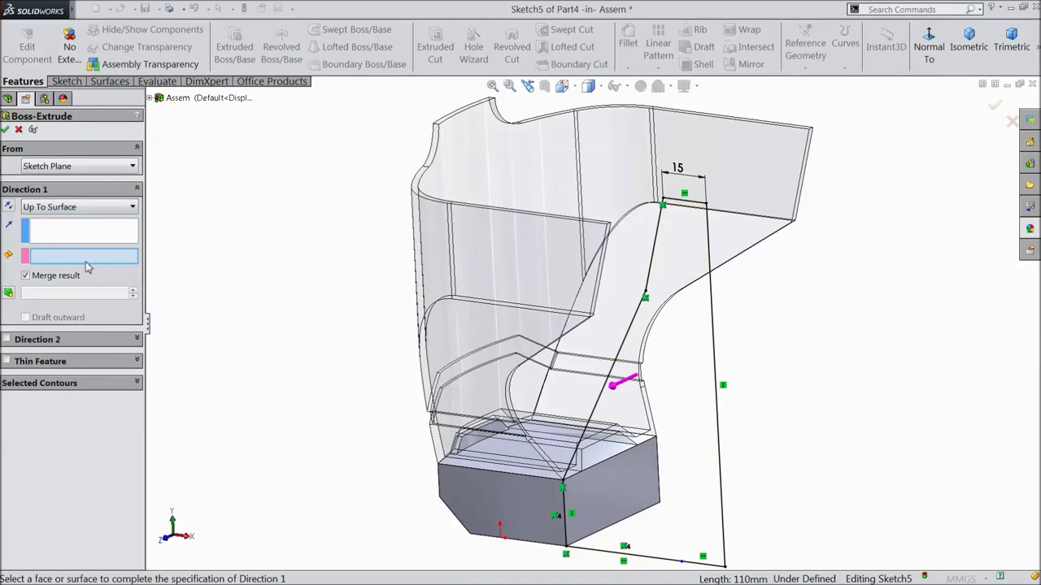
pyautogui.click(524, 271)
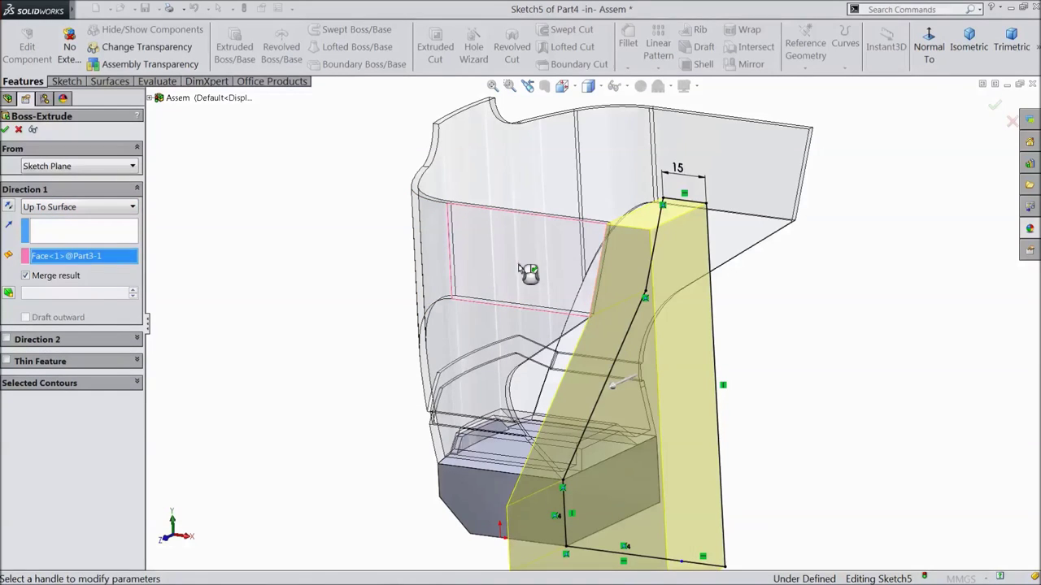
# Enable Direction 2 as Up To Surface, ending at Part3's opposite side-wing face, and finish the extrusion
pyautogui.click(6, 339)
pyautogui.moveTo(255, 328); pyautogui.dragTo(234, 366, button='middle')
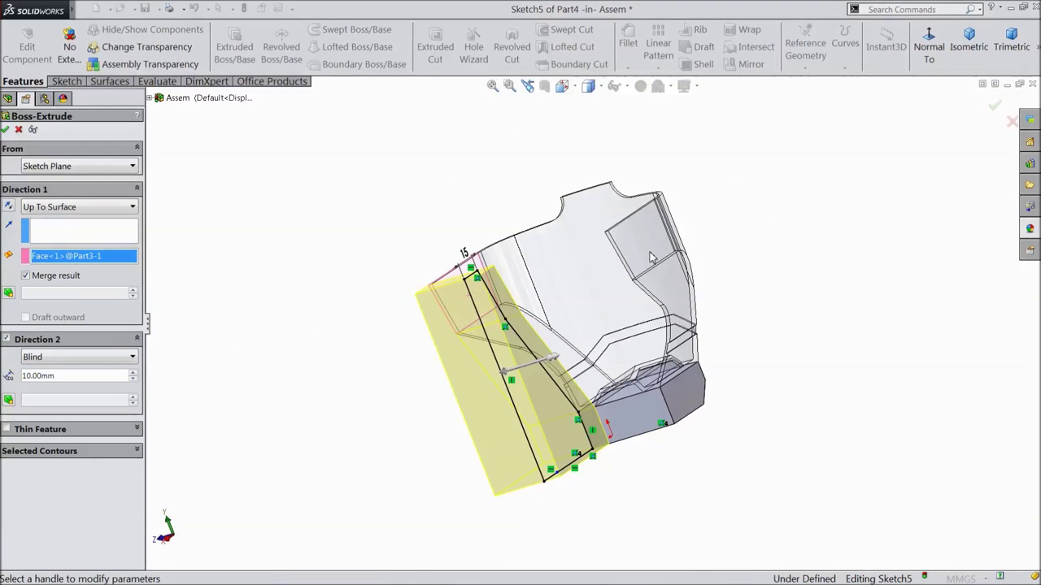
pyautogui.moveTo(725, 212); pyautogui.dragTo(636, 274, button='middle')
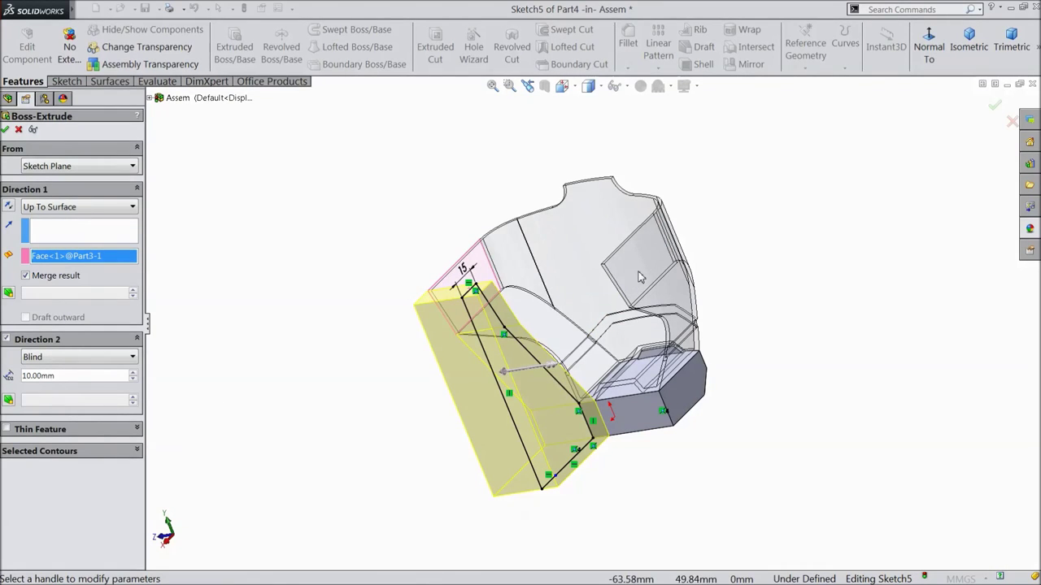
pyautogui.moveTo(639, 278); pyautogui.dragTo(644, 277, button='middle')
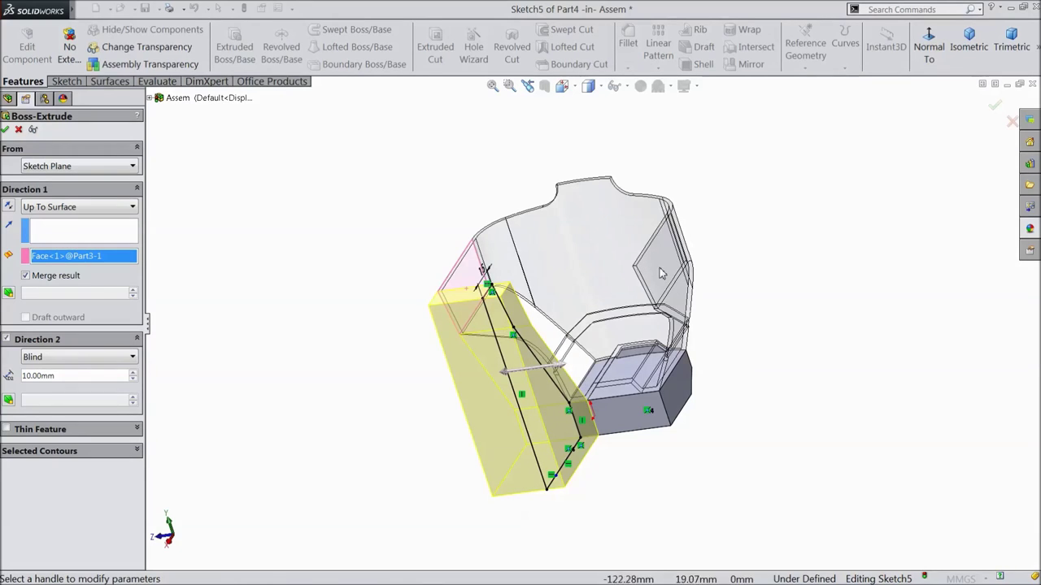
pyautogui.click(92, 452)
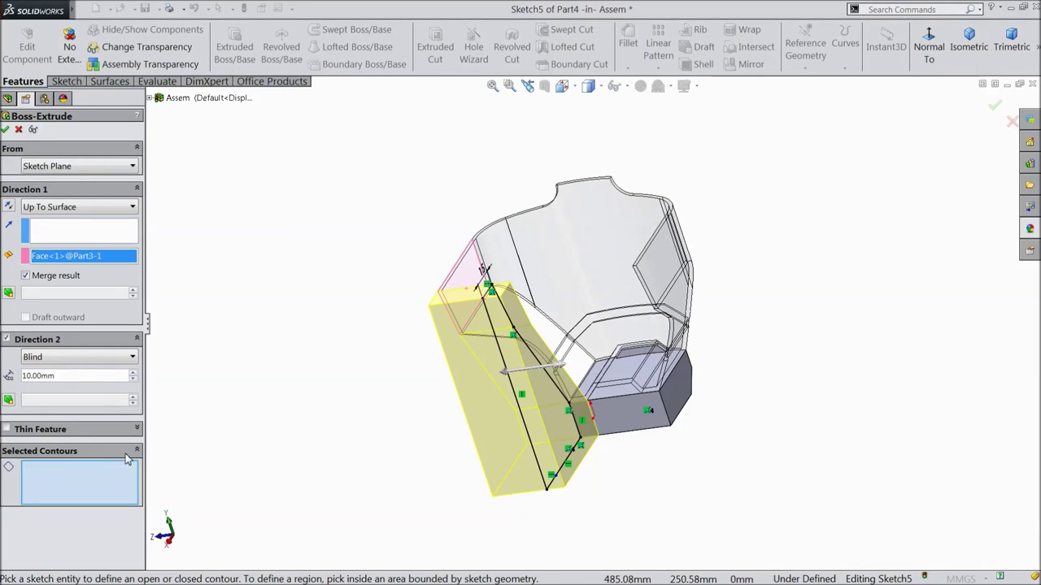
pyautogui.click(50, 359)
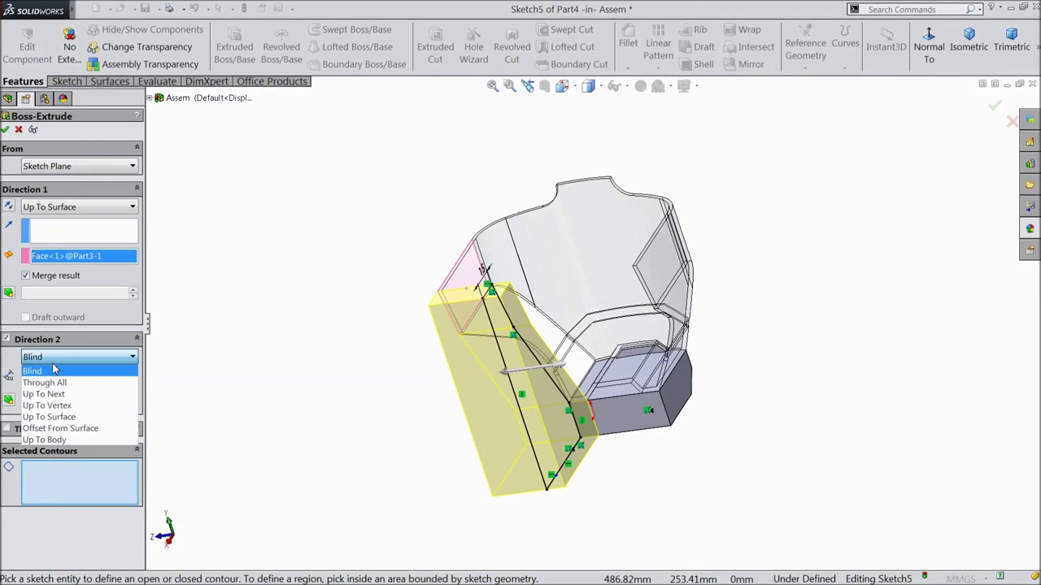
pyautogui.click(70, 418)
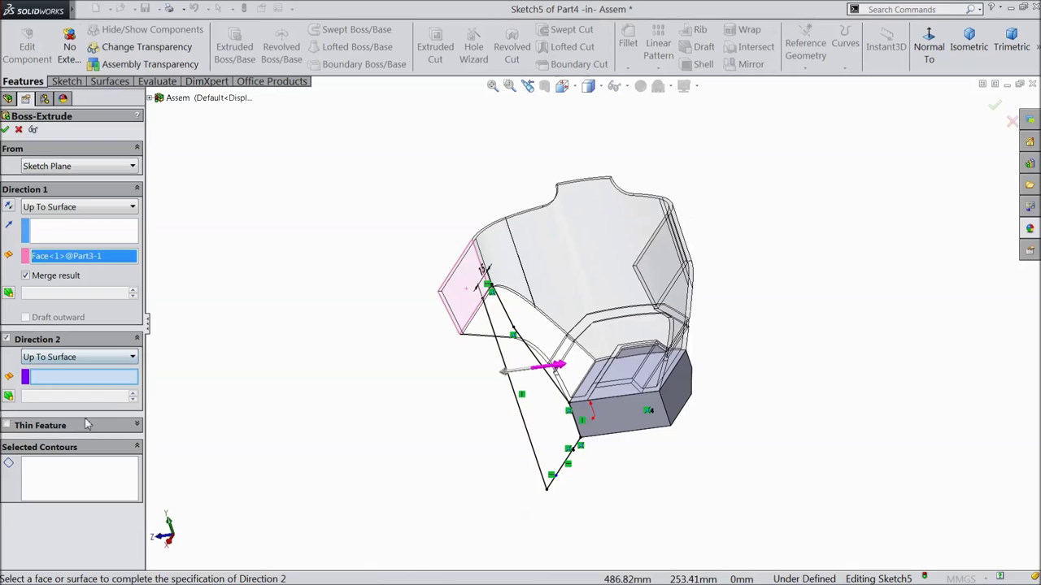
pyautogui.click(674, 274)
pyautogui.moveTo(743, 263)
pyautogui.mouseDown(button='middle')
pyautogui.moveTo(803, 214)
pyautogui.moveTo(885, 186)
pyautogui.moveTo(823, 233)
pyautogui.mouseUp(button='middle')
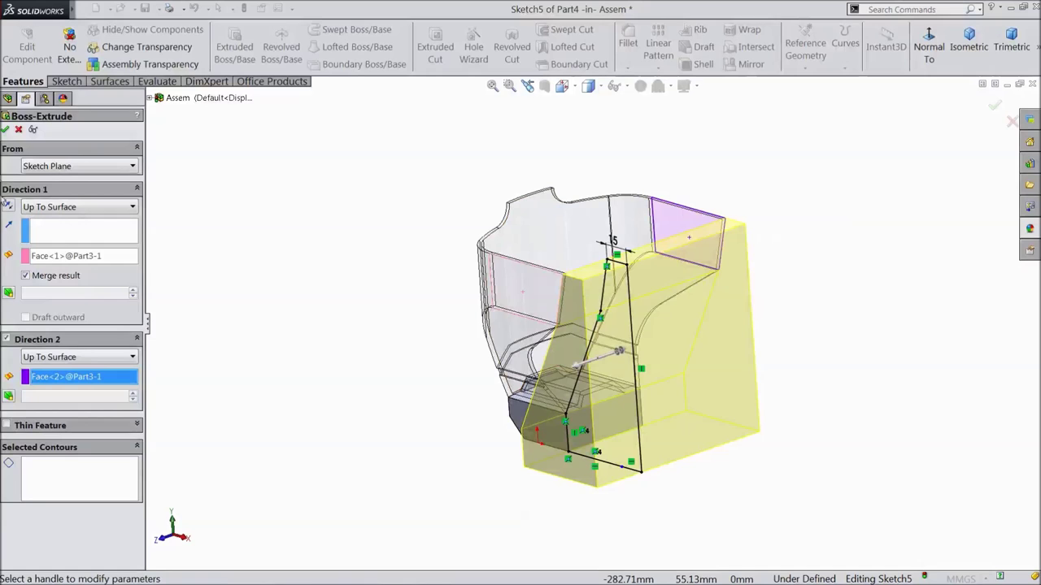
pyautogui.click(5, 130)
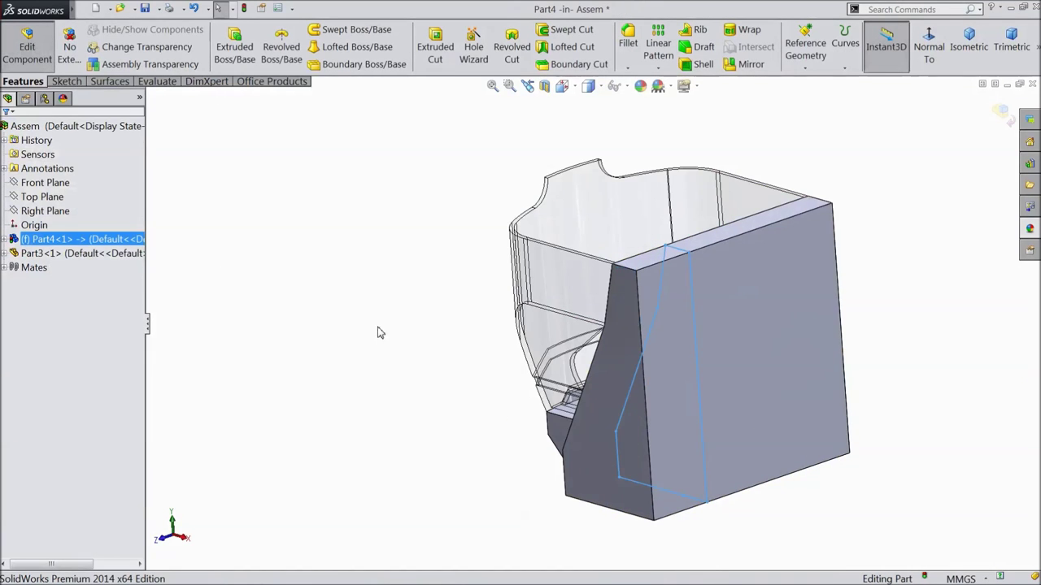
# Sketch on Part4's large rear face a horizontal line about 26.4 mm long from its lower corner, then a vertical line about 26 mm up
pyautogui.scroll(-2, 869, 395)
pyautogui.moveTo(385, 420); pyautogui.dragTo(316, 376, button='middle')
pyautogui.click(658, 403)
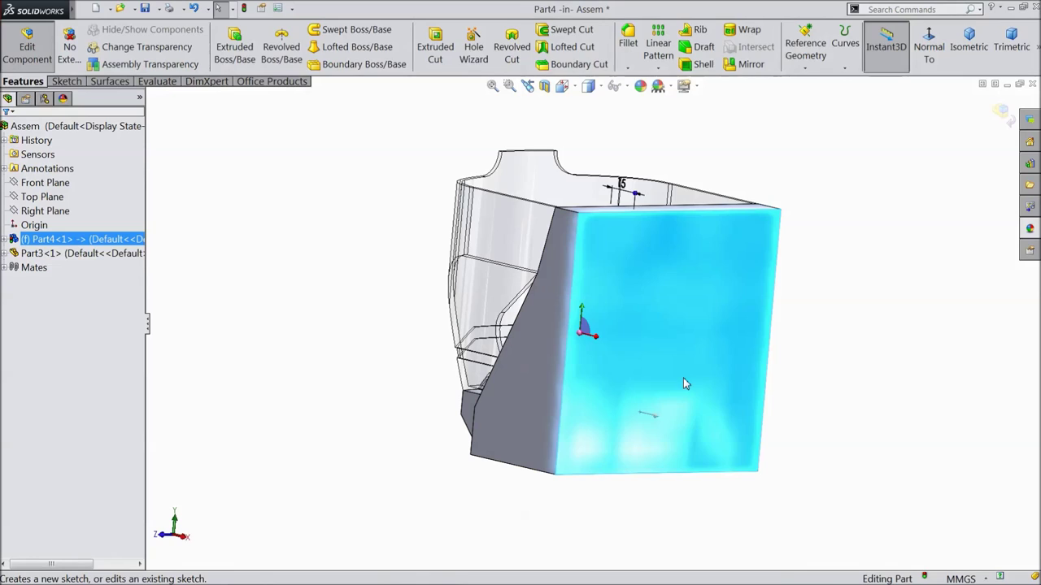
pyautogui.click(684, 376)
pyautogui.click(807, 65)
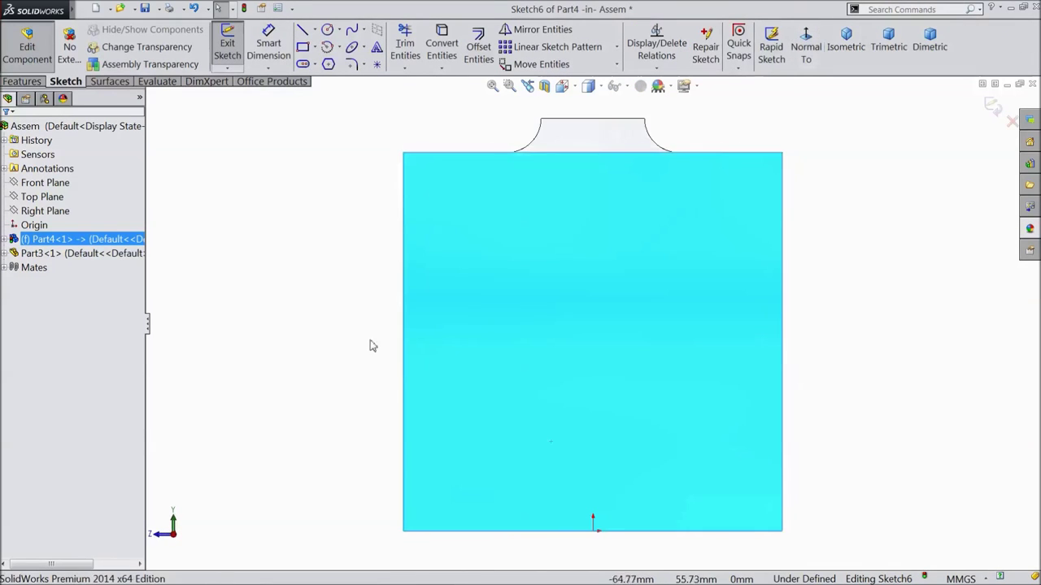
pyautogui.press('l')
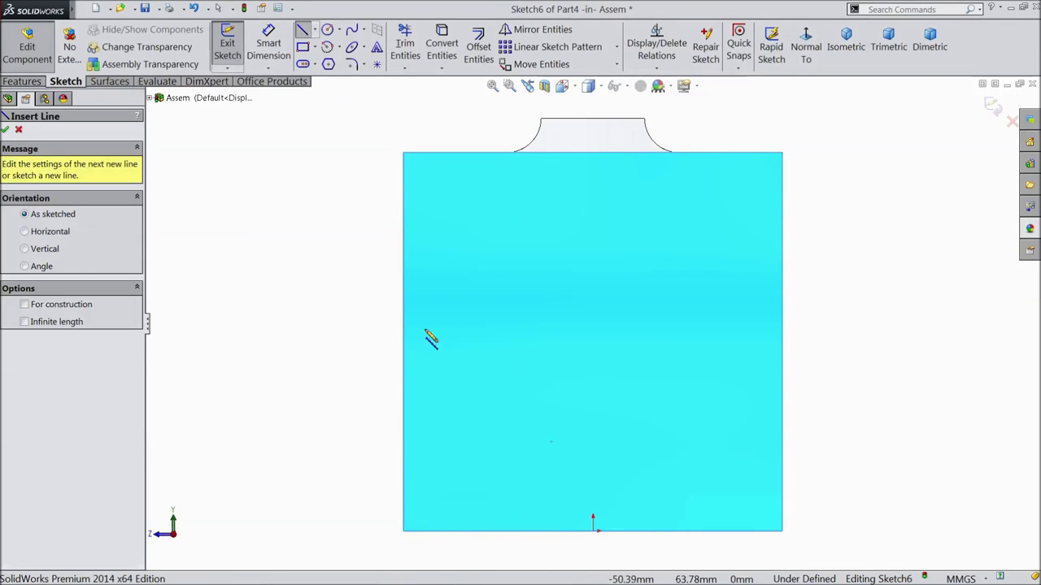
pyautogui.click(404, 531)
pyautogui.click(494, 532)
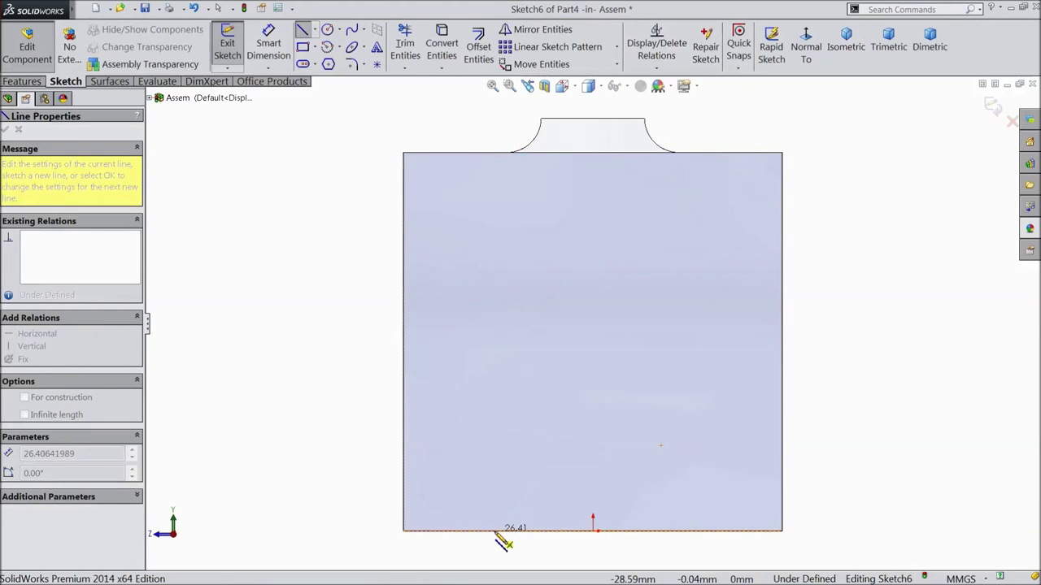
pyautogui.click(494, 441)
pyautogui.press('Escape')
# Dimension the horizontal line and the vertical line to 30 mm each
pyautogui.click(268, 45)
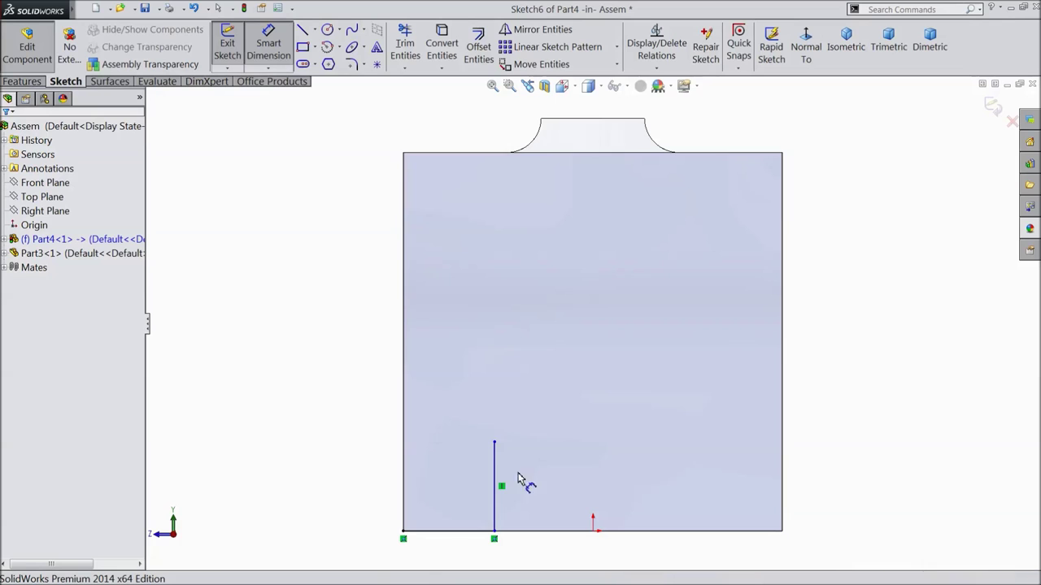
pyautogui.click(451, 532)
pyautogui.click(448, 549)
pyautogui.write('30')
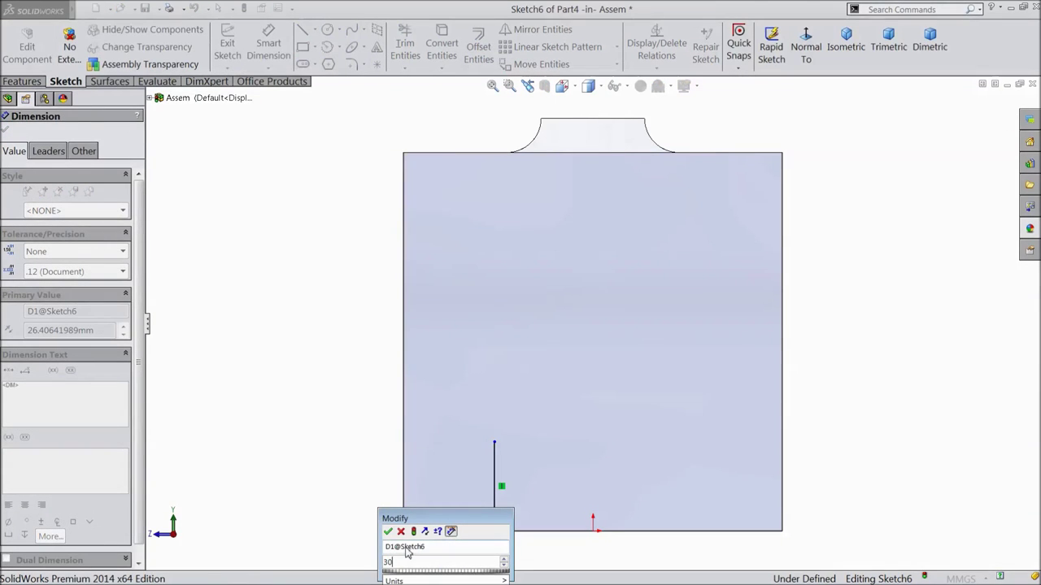
pyautogui.click(389, 533)
pyautogui.click(507, 487)
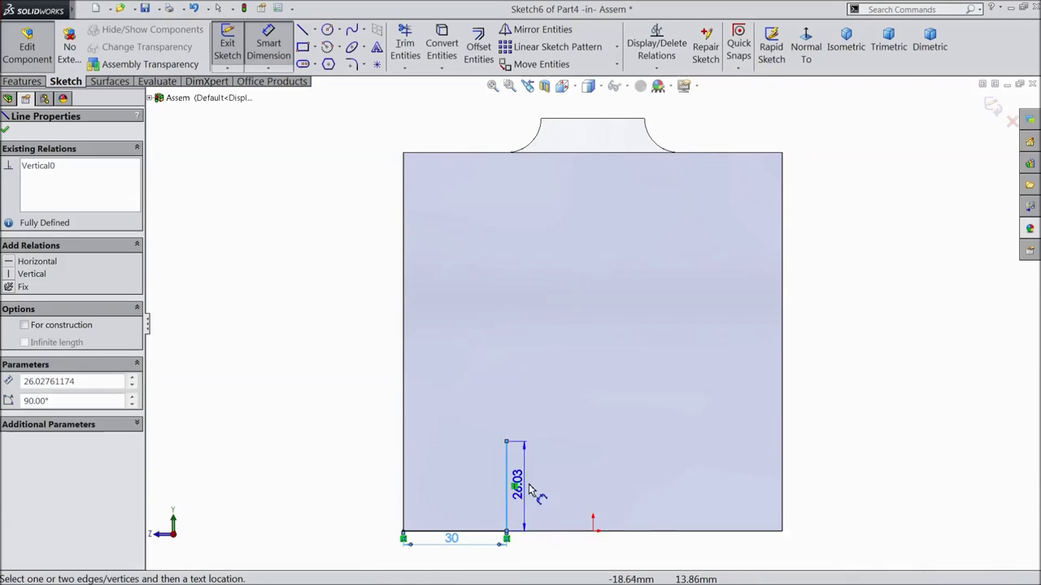
pyautogui.click(558, 486)
pyautogui.write('30')
pyautogui.press('Return')
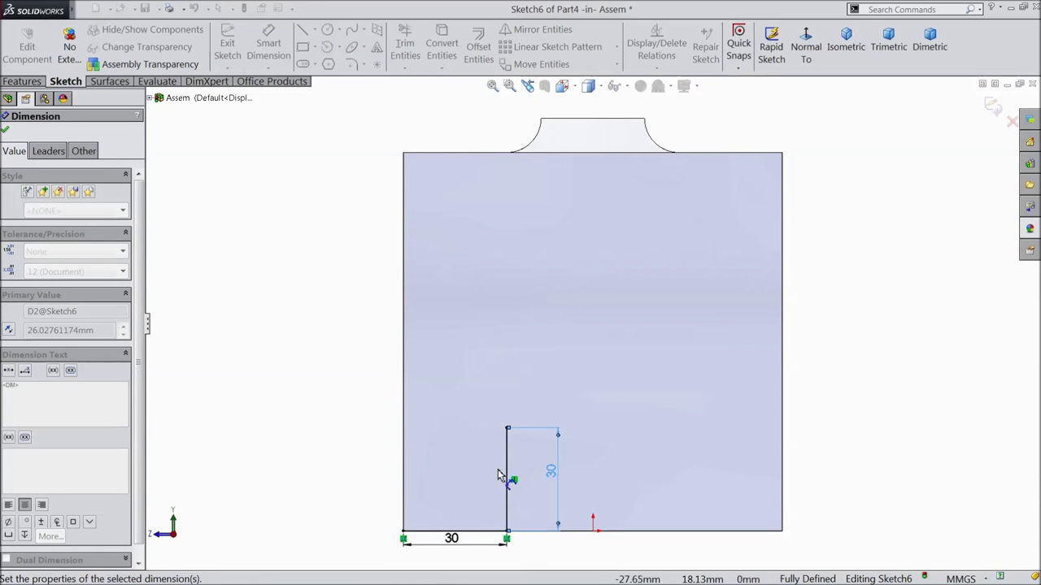
pyautogui.click(6, 129)
# Convert the side wall's upper slanted edge into the sketch and draw a vertical line from its lower end to the face's bottom corner
pyautogui.moveTo(231, 308); pyautogui.dragTo(293, 302, button='middle')
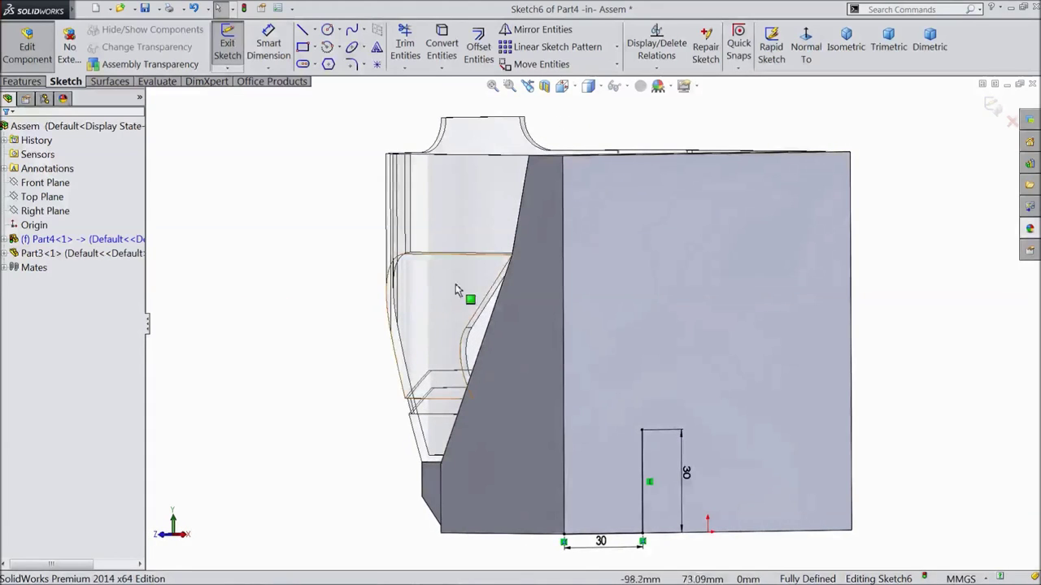
pyautogui.click(520, 229)
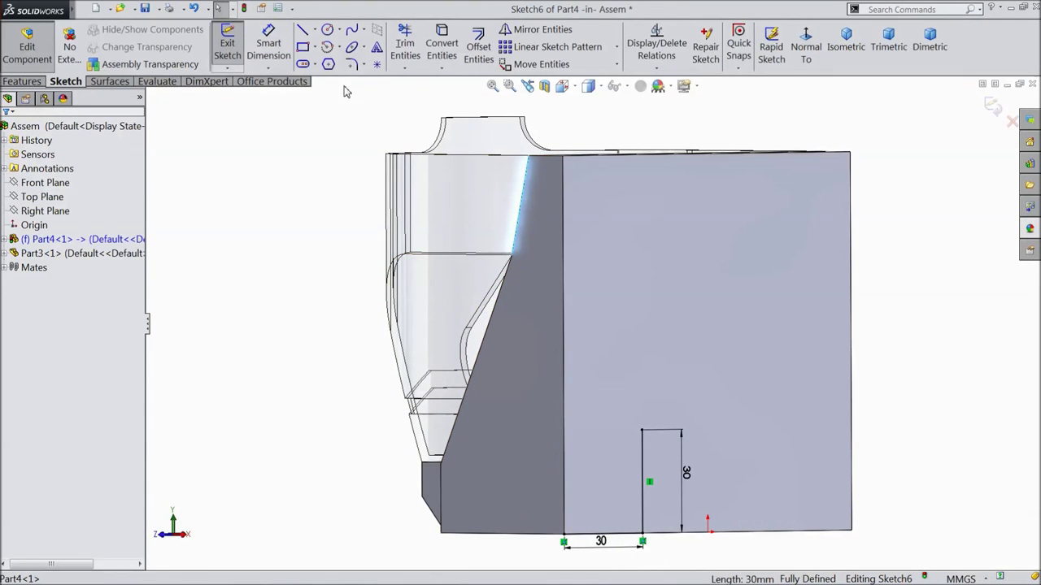
pyautogui.click(441, 47)
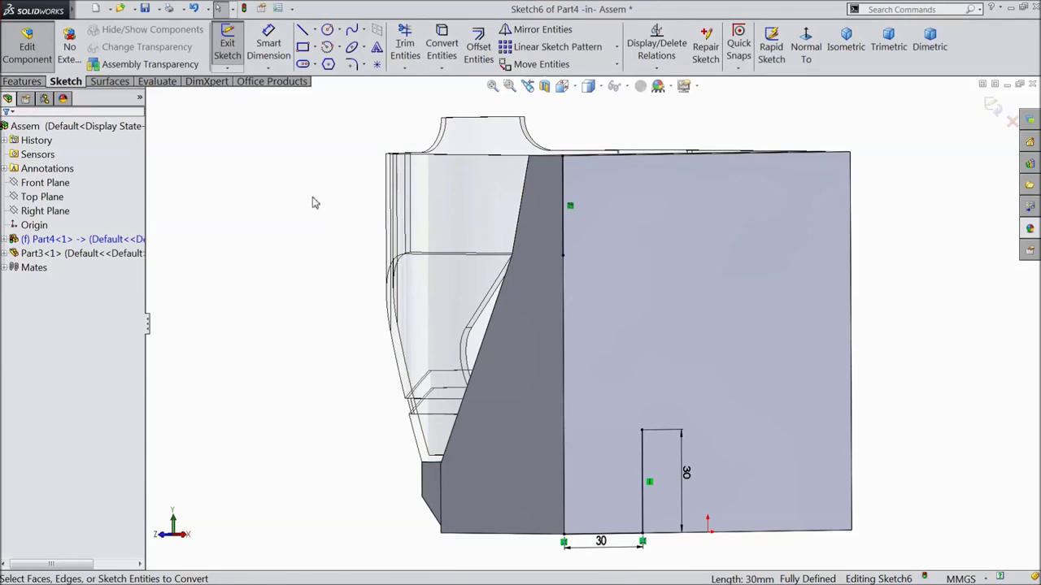
pyautogui.click(805, 46)
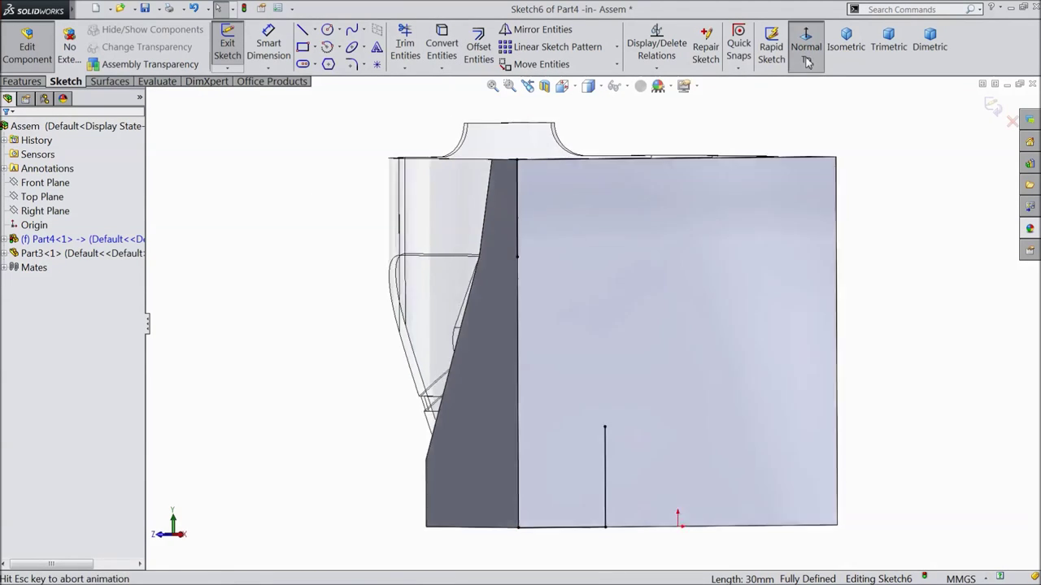
pyautogui.click(302, 29)
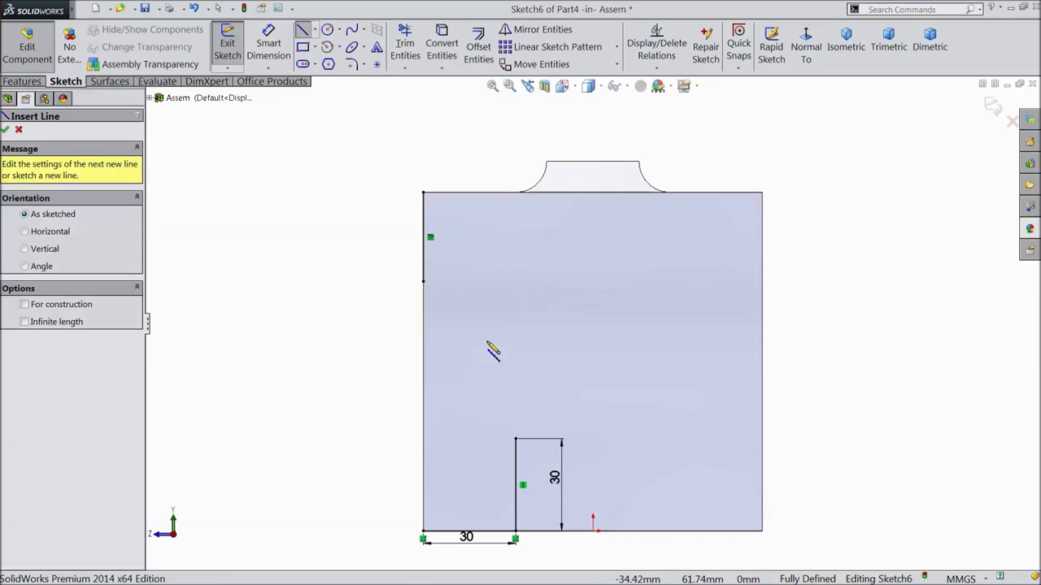
pyautogui.click(422, 282)
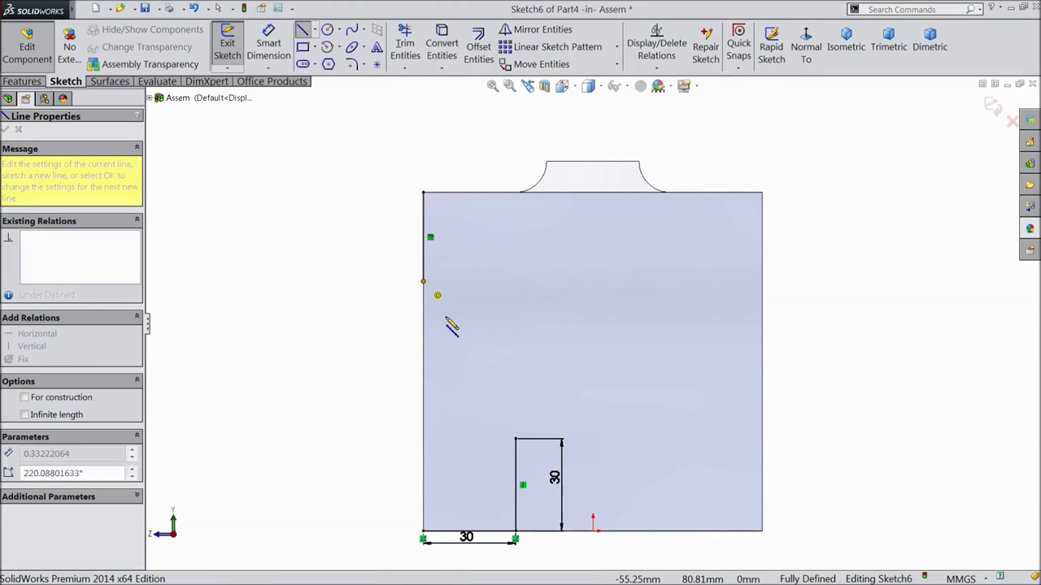
pyautogui.click(423, 537)
pyautogui.press('Escape')
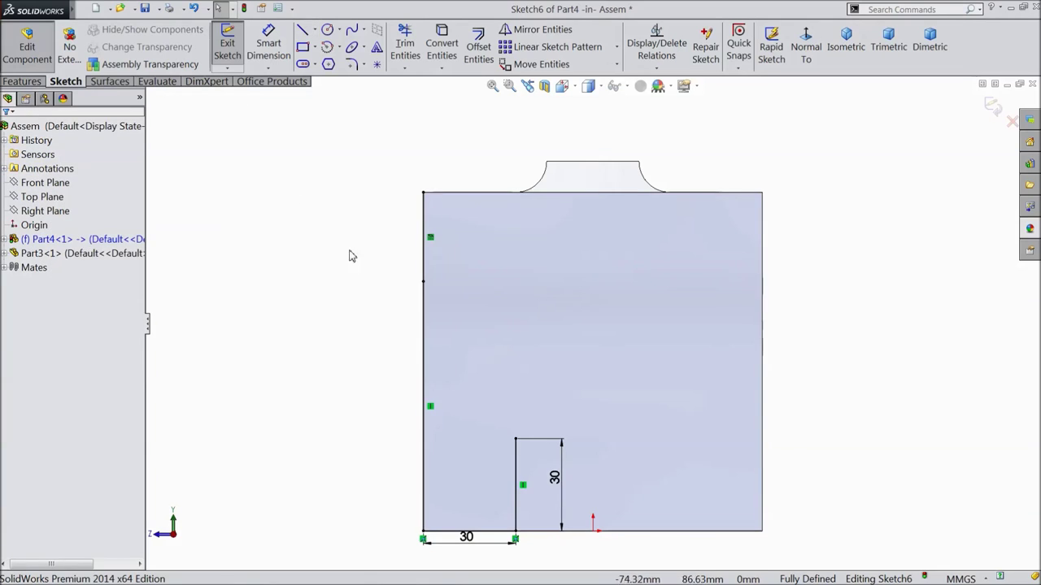
# Close the profile with a sloped line to the top of the 30 mm vertical line, and delete the converted upper line
pyautogui.click(301, 29)
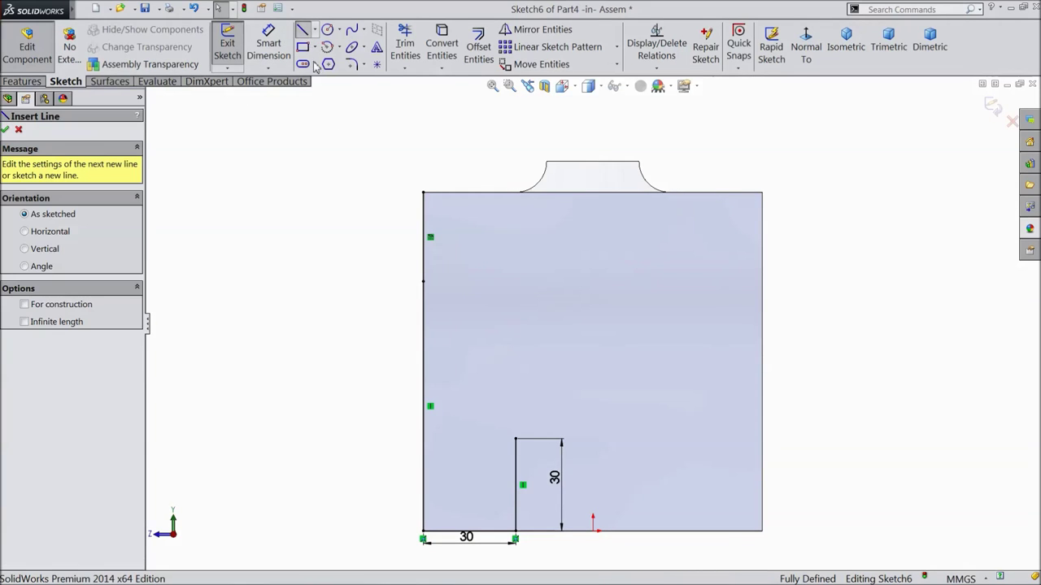
pyautogui.click(423, 283)
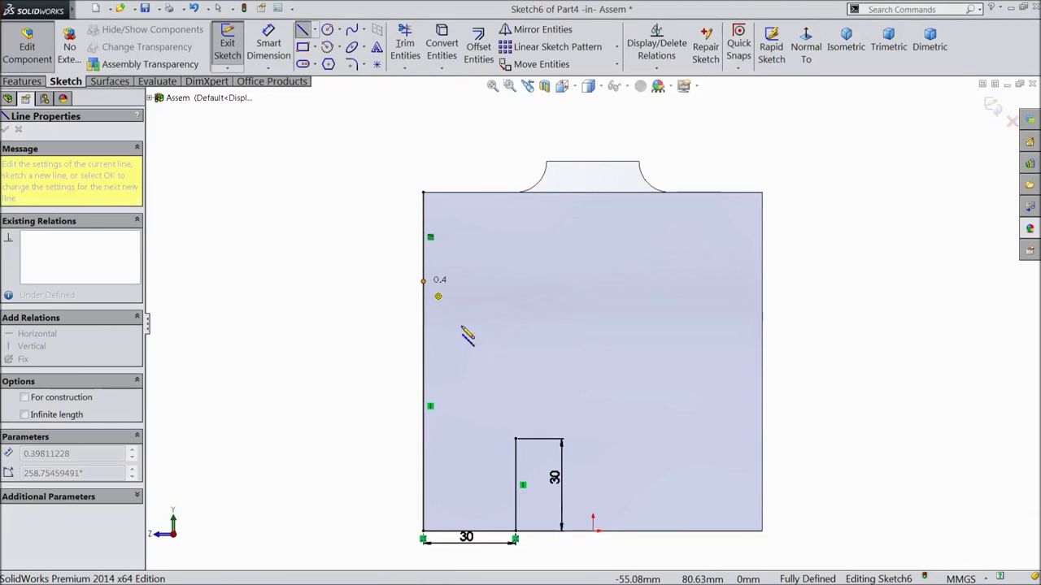
pyautogui.click(515, 439)
pyautogui.press('Escape')
pyautogui.click(422, 268)
pyautogui.press('Delete')
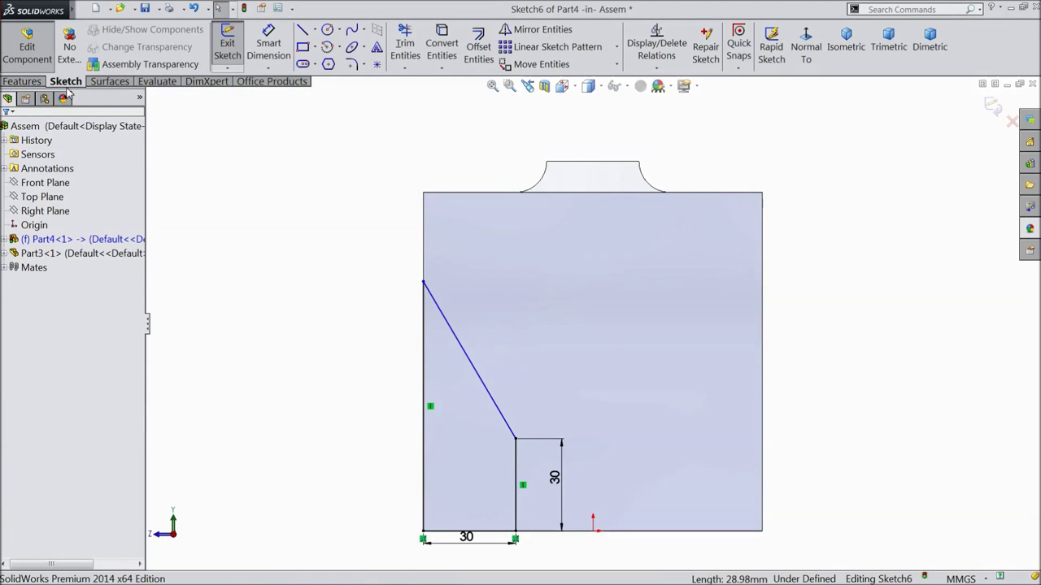
# Extrude-cut the closed corner profile through Part4 with the end condition Through All
pyautogui.click(36, 84)
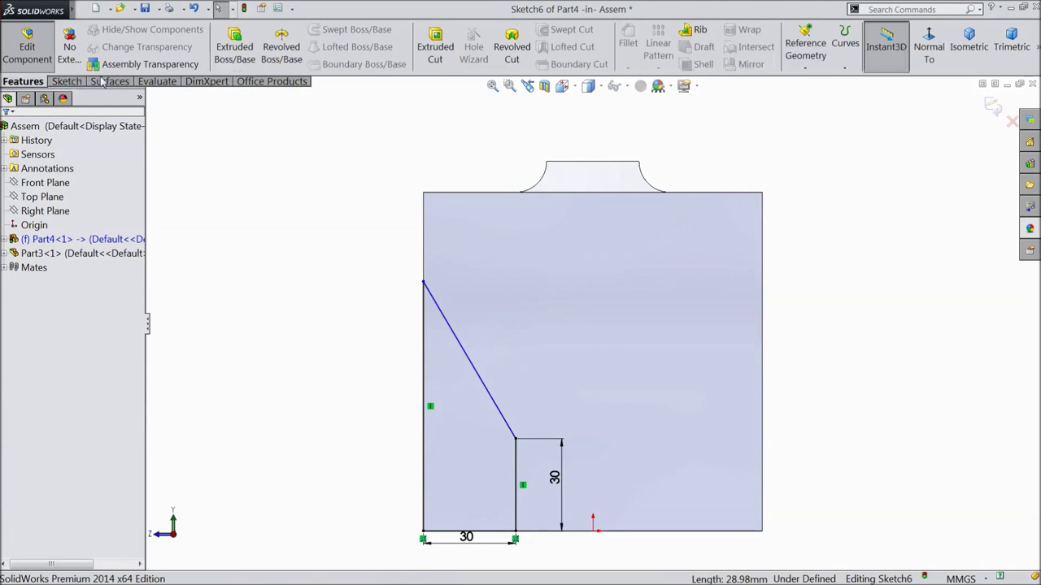
pyautogui.click(235, 51)
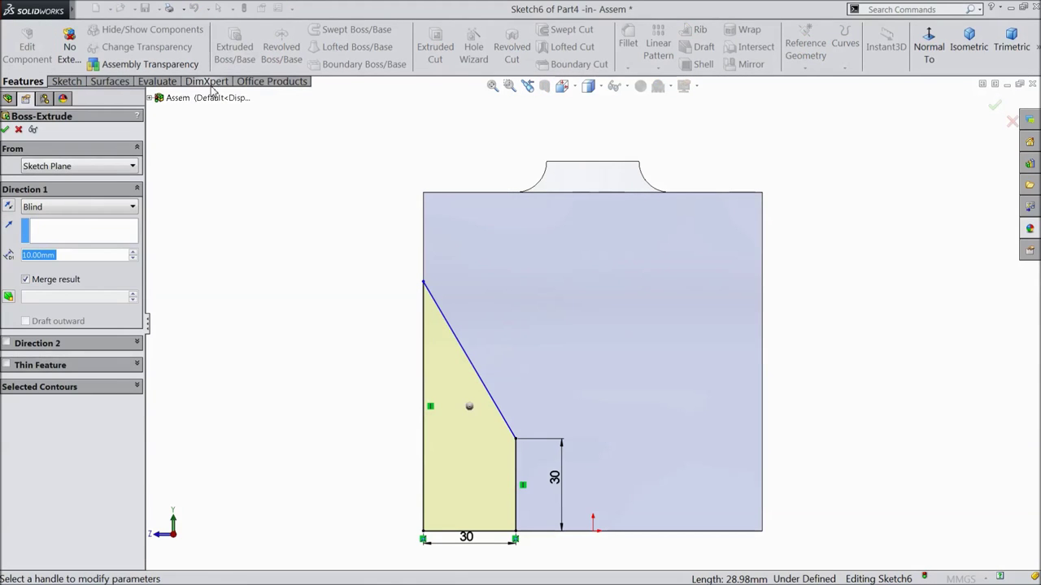
pyautogui.click(19, 130)
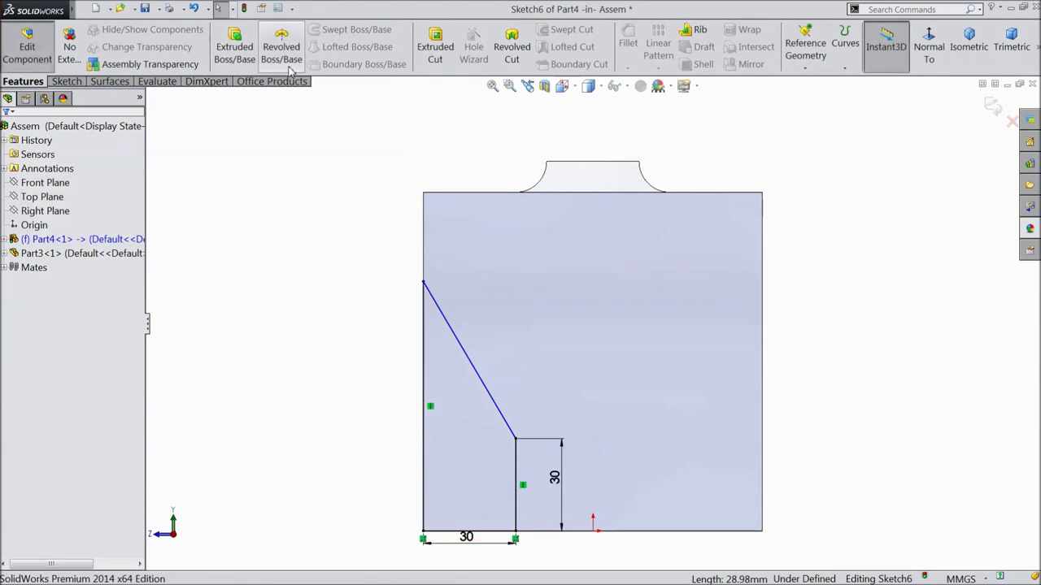
pyautogui.click(428, 60)
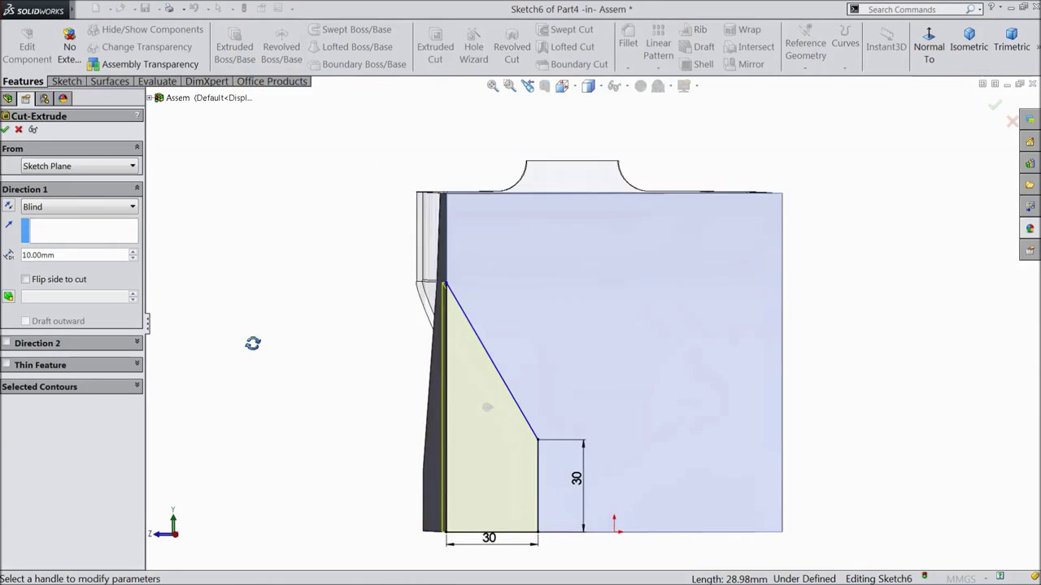
pyautogui.click(50, 208)
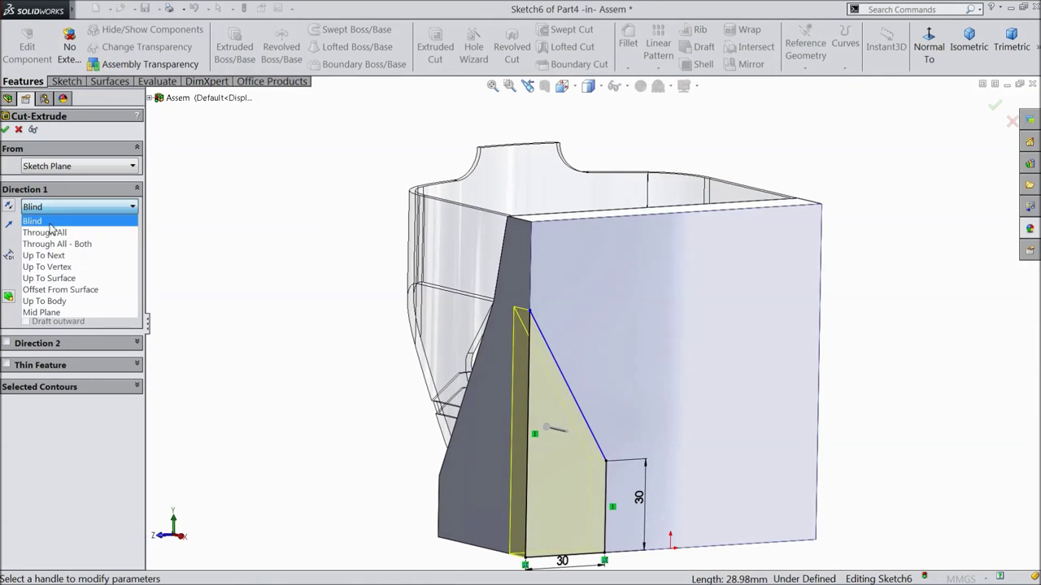
pyautogui.click(39, 232)
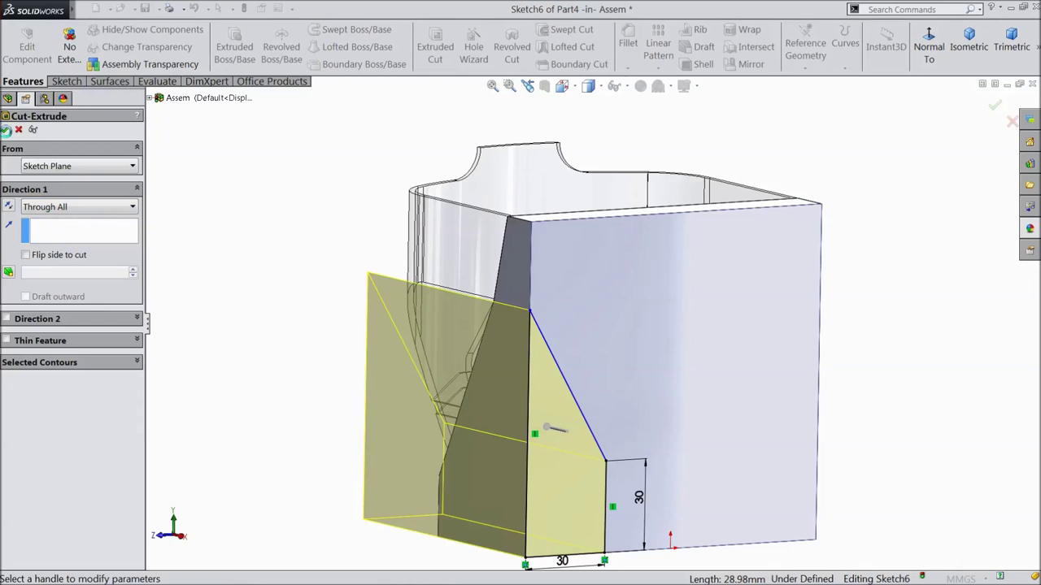
pyautogui.click(6, 130)
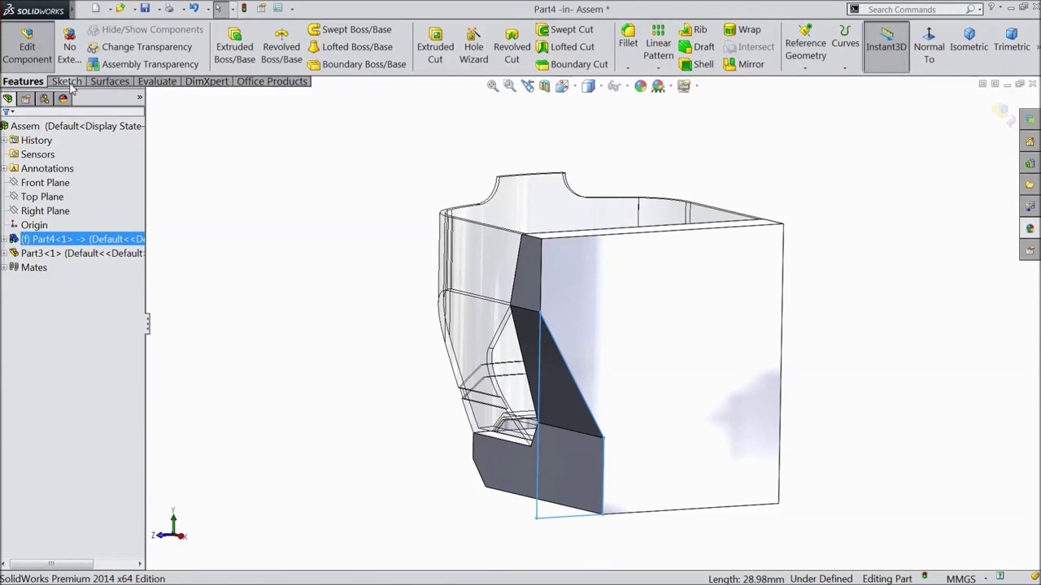
# Create a mid-plane reference plane between the two opposite side-wing faces of Part3
pyautogui.click(804, 67)
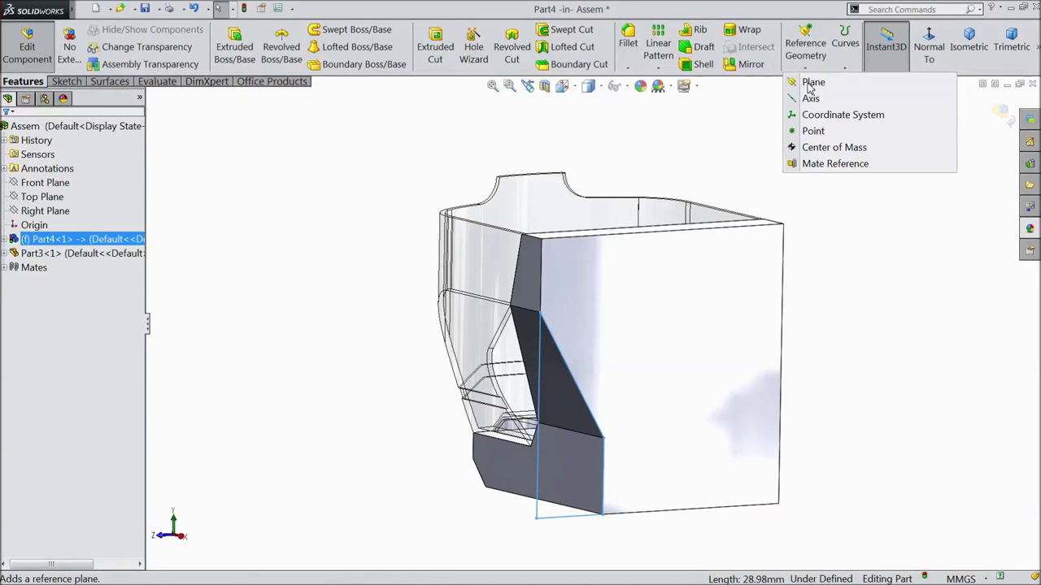
pyautogui.click(811, 83)
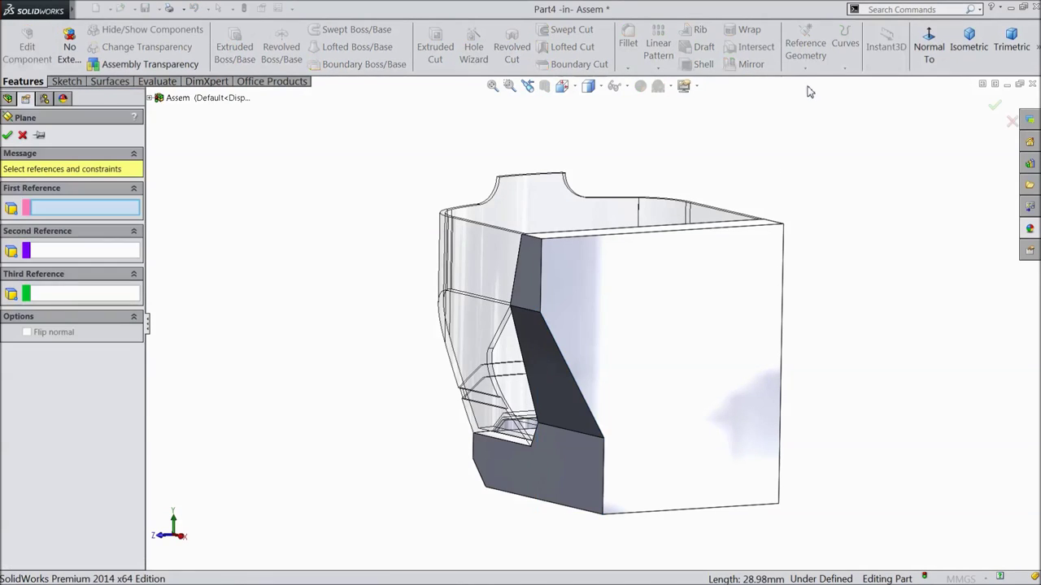
pyautogui.click(488, 272)
pyautogui.moveTo(887, 309); pyautogui.dragTo(805, 306, button='middle')
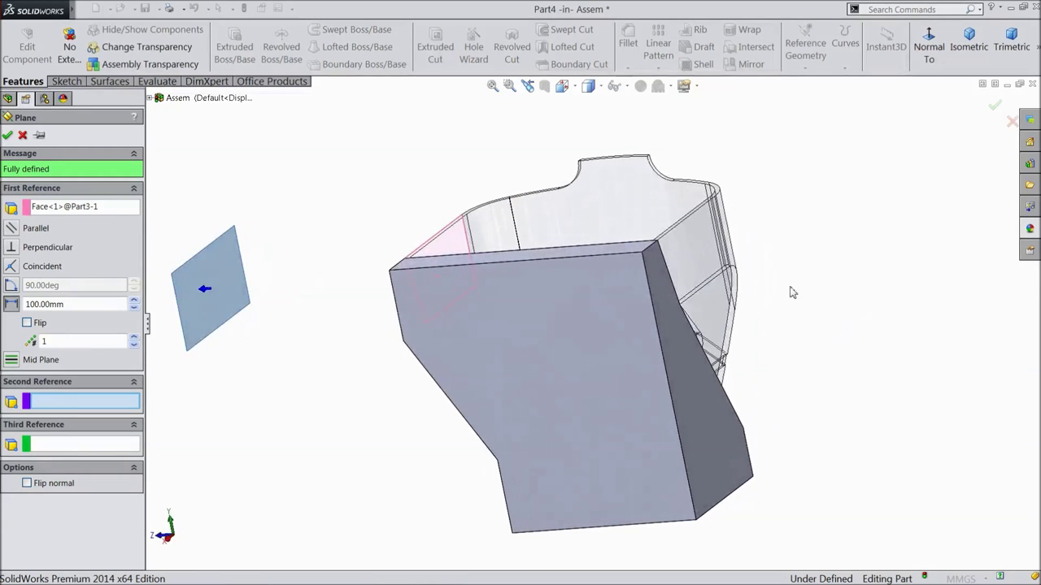
pyautogui.click(705, 265)
pyautogui.moveTo(793, 305); pyautogui.dragTo(809, 289, button='middle')
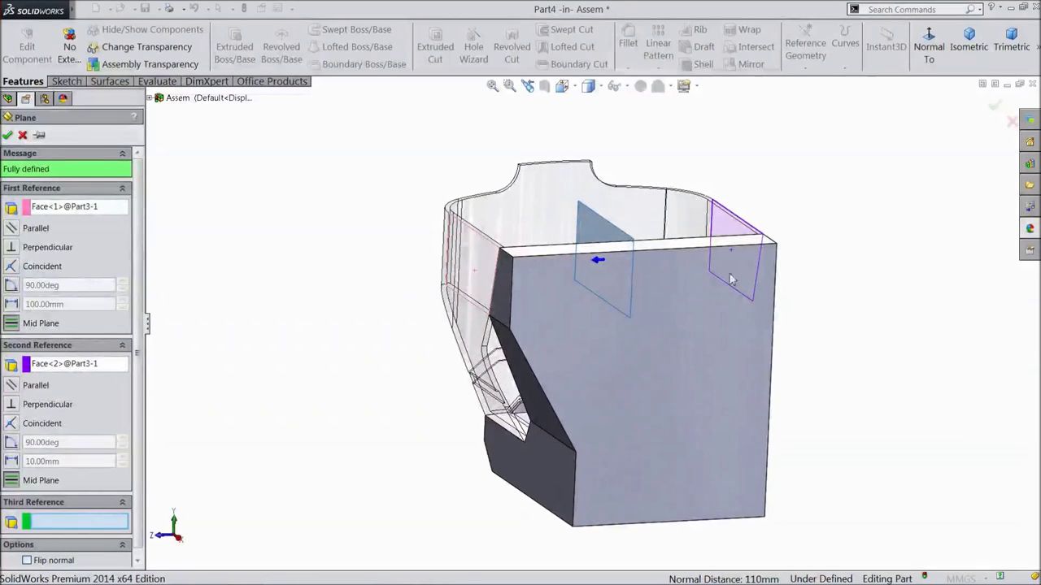
pyautogui.click(8, 136)
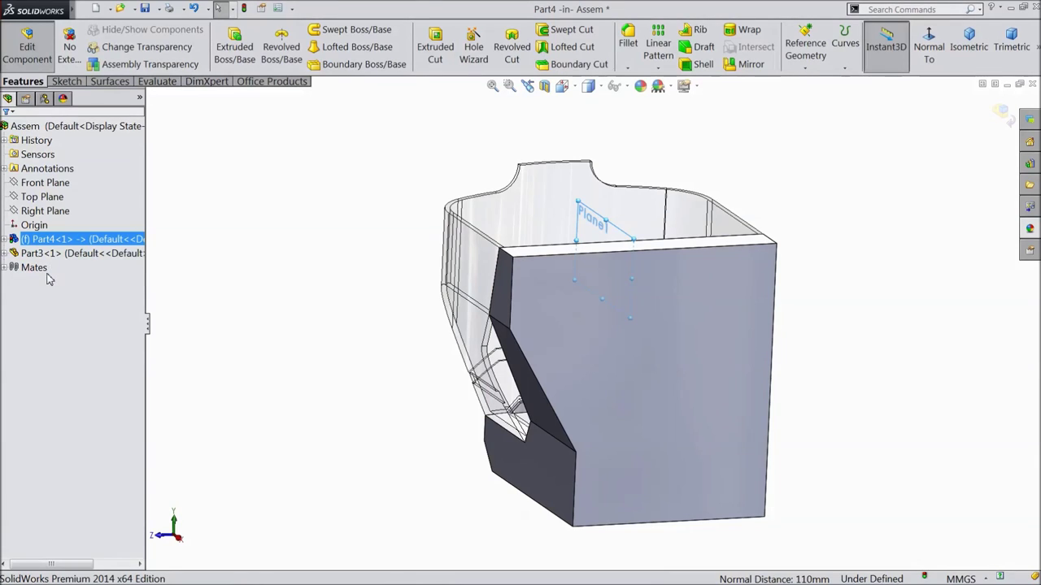
pyautogui.click(4, 239)
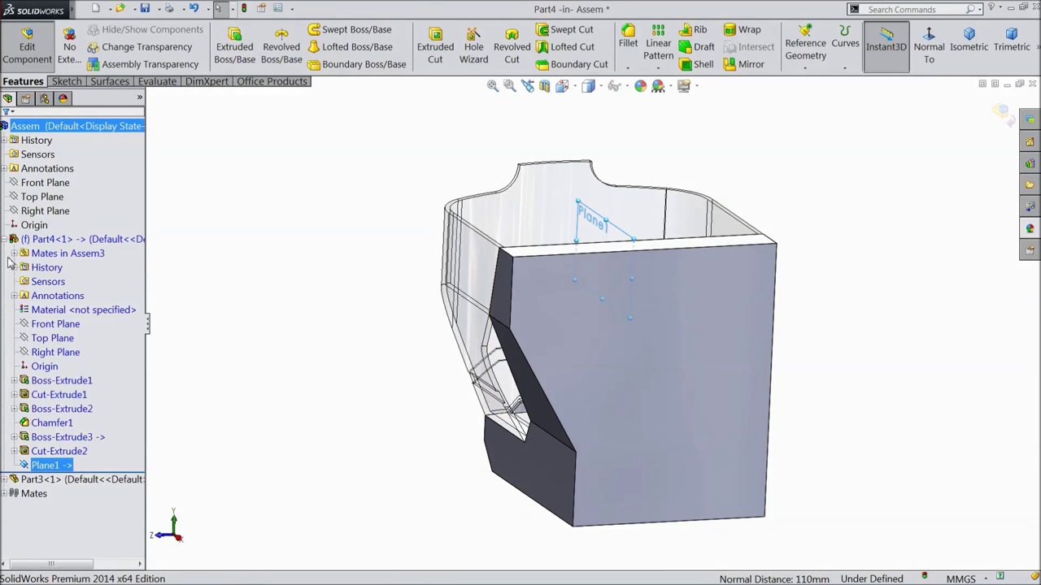
pyautogui.click(60, 452)
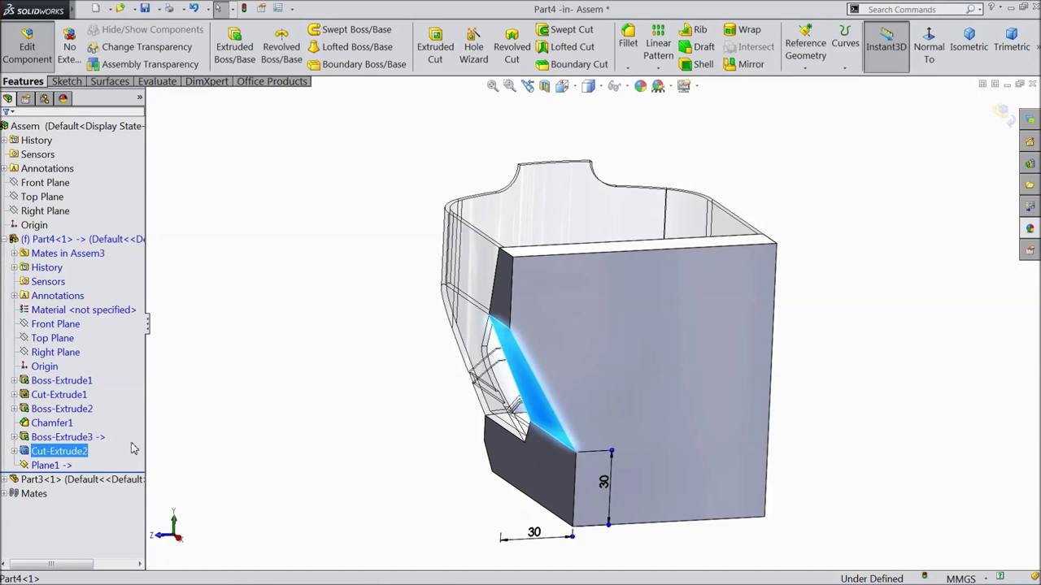
pyautogui.click(749, 64)
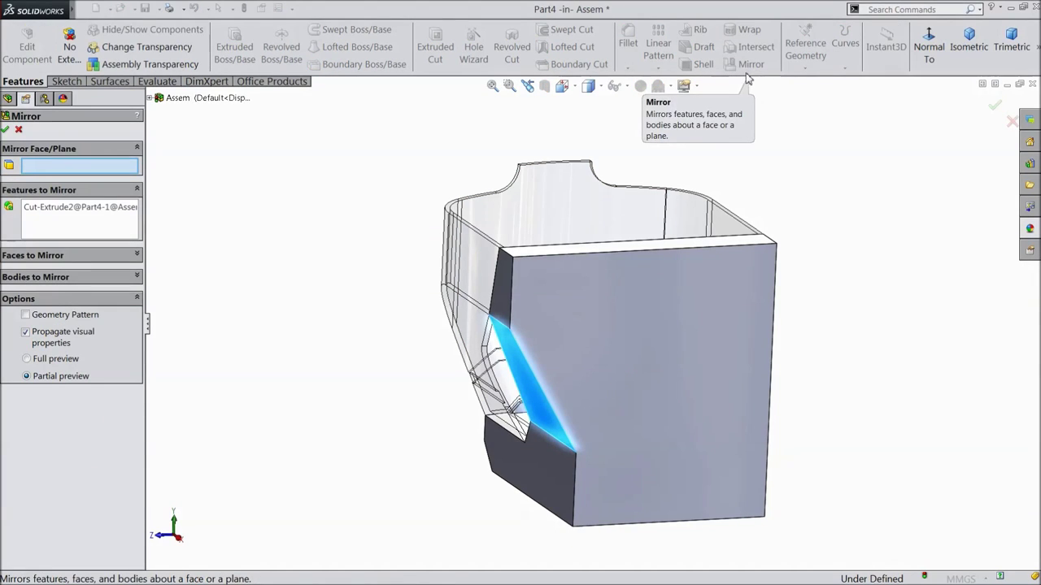
pyautogui.click(19, 130)
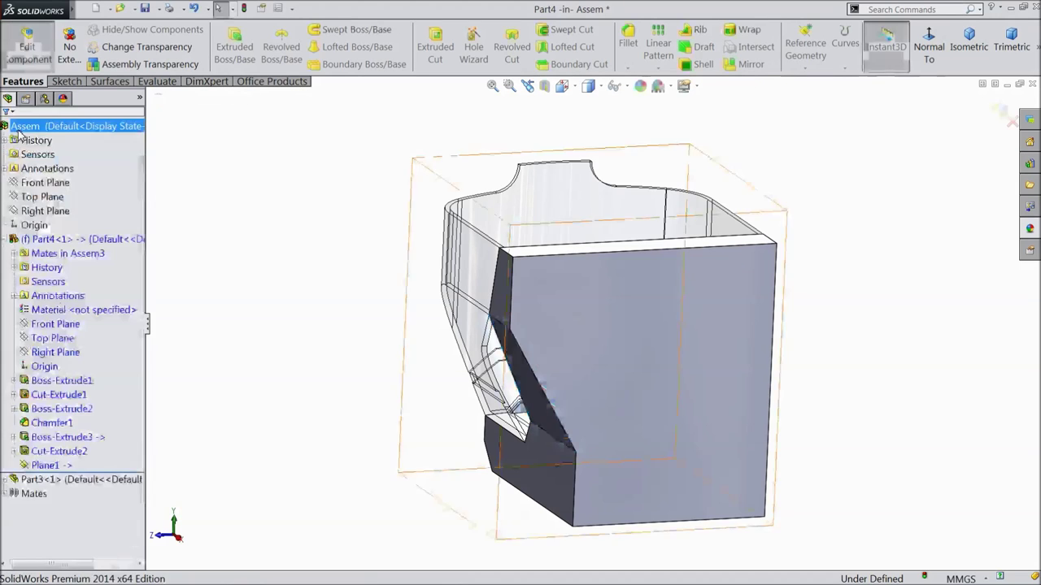
# Create a mid-plane reference plane between the two opposite outer side faces of Part4's rear section
pyautogui.click(805, 49)
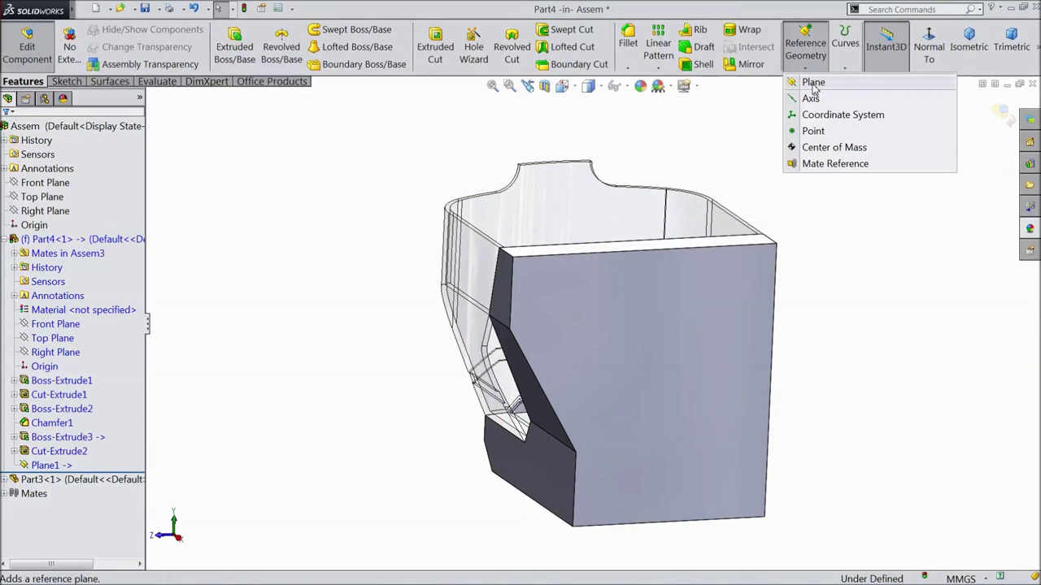
pyautogui.click(809, 85)
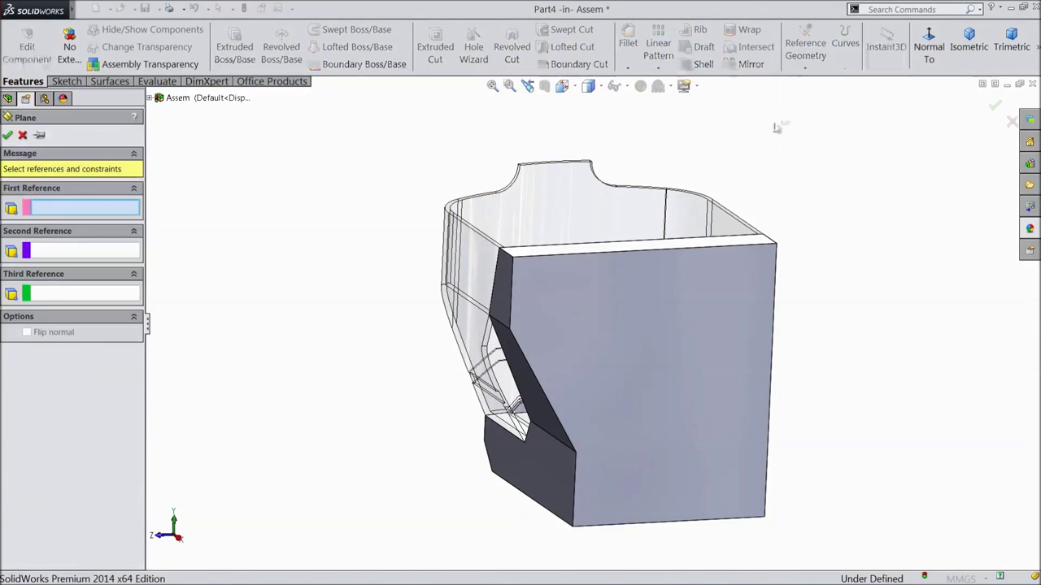
pyautogui.click(506, 289)
pyautogui.moveTo(853, 337); pyautogui.dragTo(738, 331, button='middle')
pyautogui.click(744, 341)
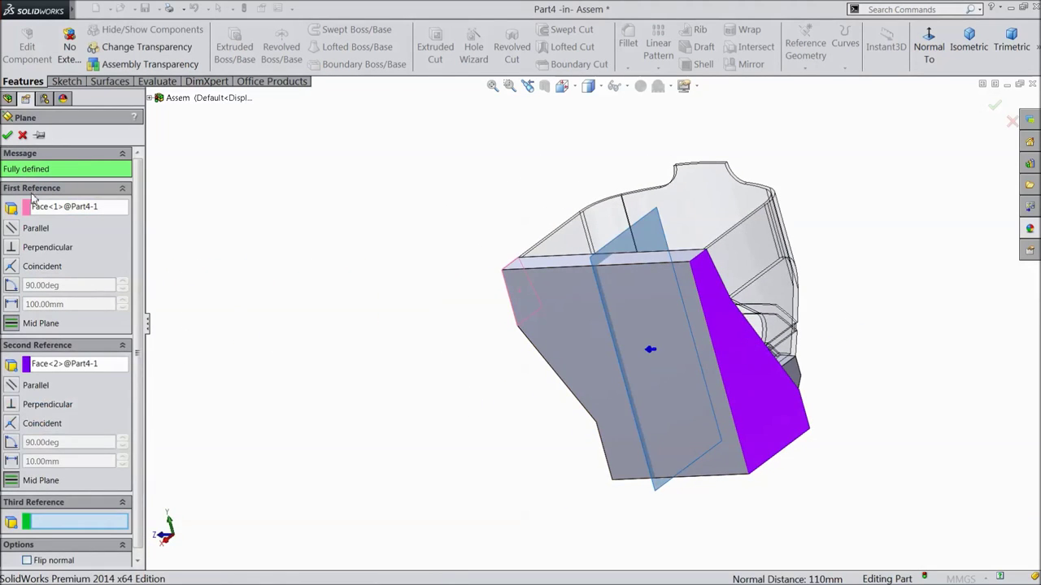
pyautogui.click(7, 135)
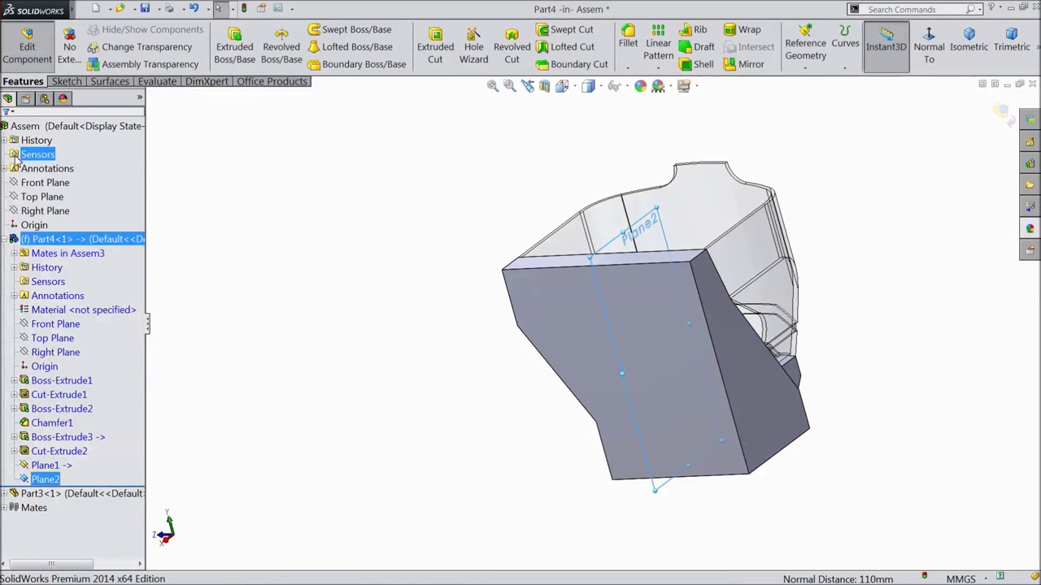
# Compare the two mid-planes and delete Plane2 from Part4
pyautogui.click(41, 465)
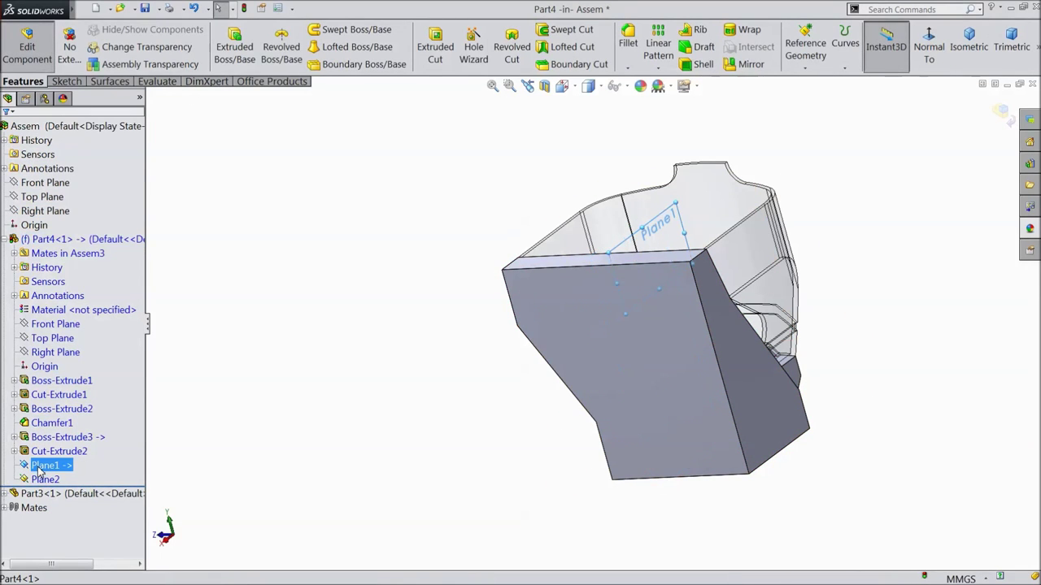
pyautogui.keyDown('ctrl'); pyautogui.click(43, 480); pyautogui.keyUp('ctrl')
pyautogui.rightClick(43, 480)
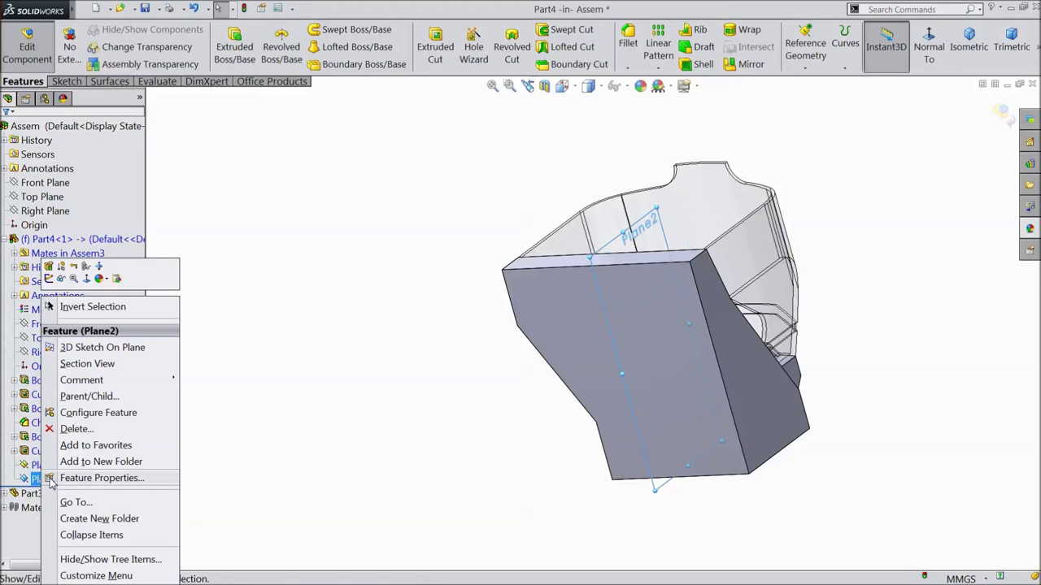
pyautogui.click(75, 429)
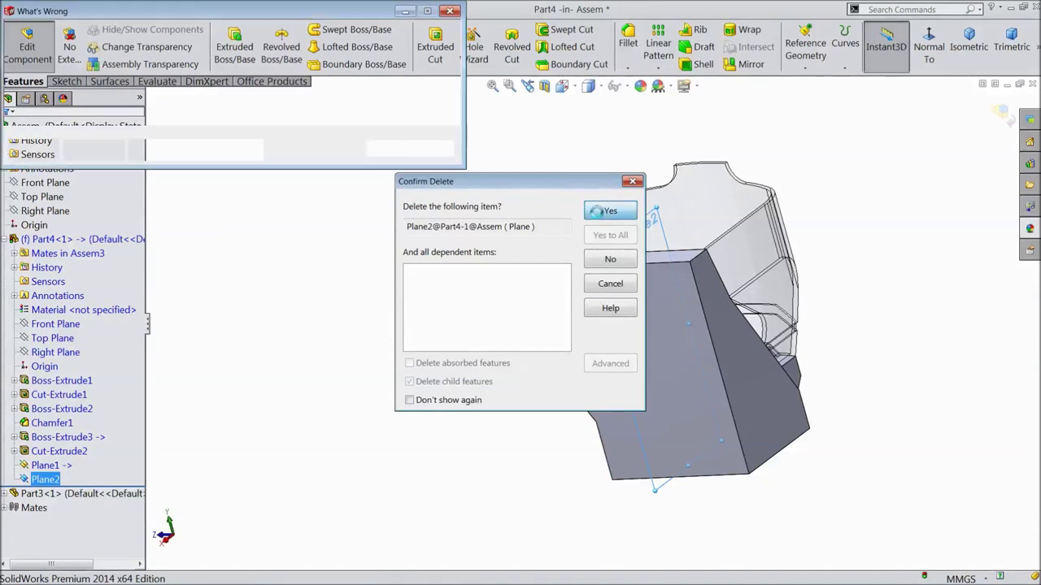
pyautogui.click(387, 150)
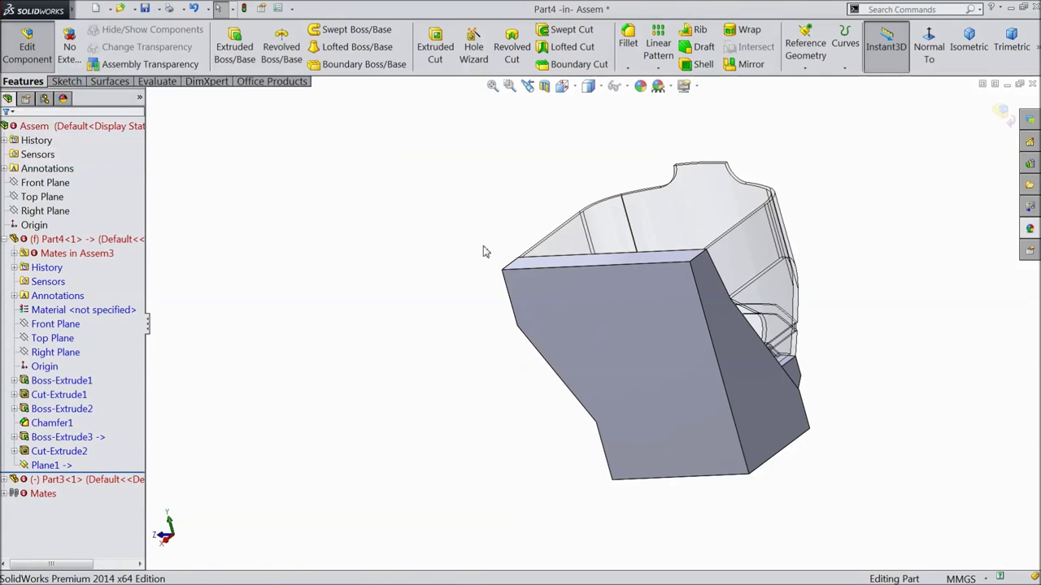
# Extend the outline of Plane1 beyond Part4's bottom and mirror the sloped corner cut about that plane
pyautogui.click(48, 466)
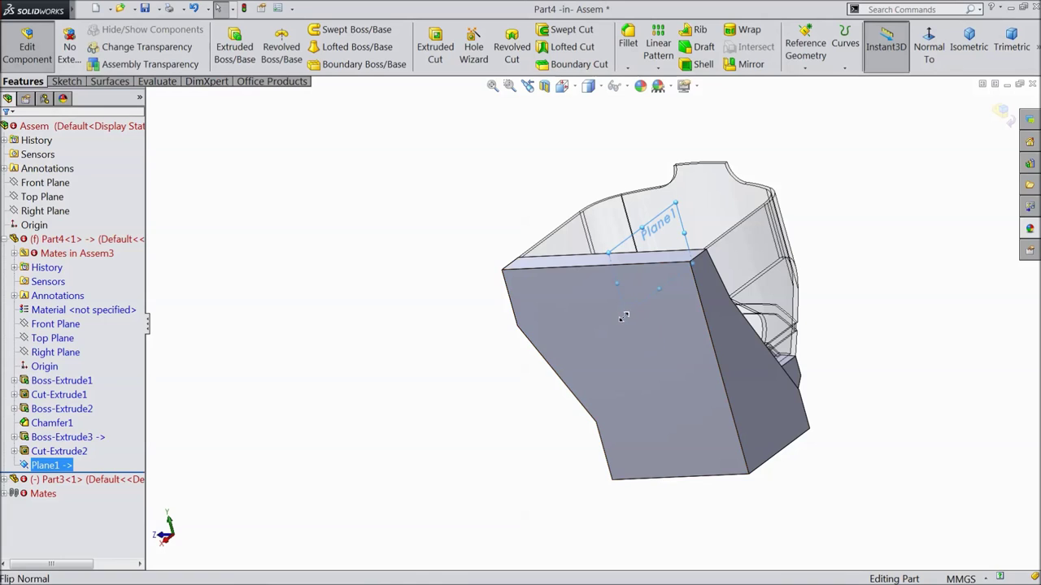
pyautogui.moveTo(654, 496); pyautogui.dragTo(656, 532)
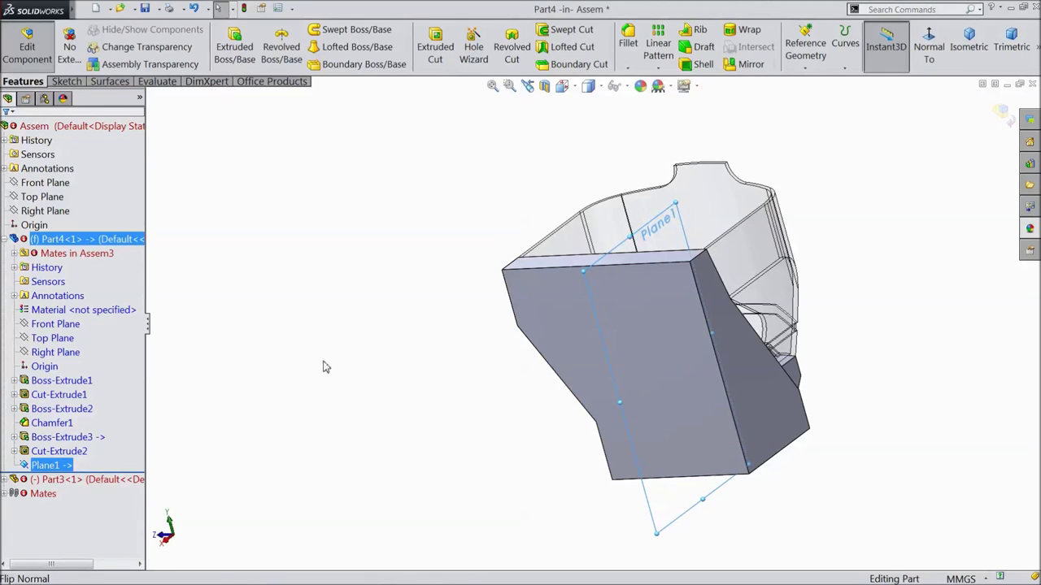
pyautogui.click(65, 452)
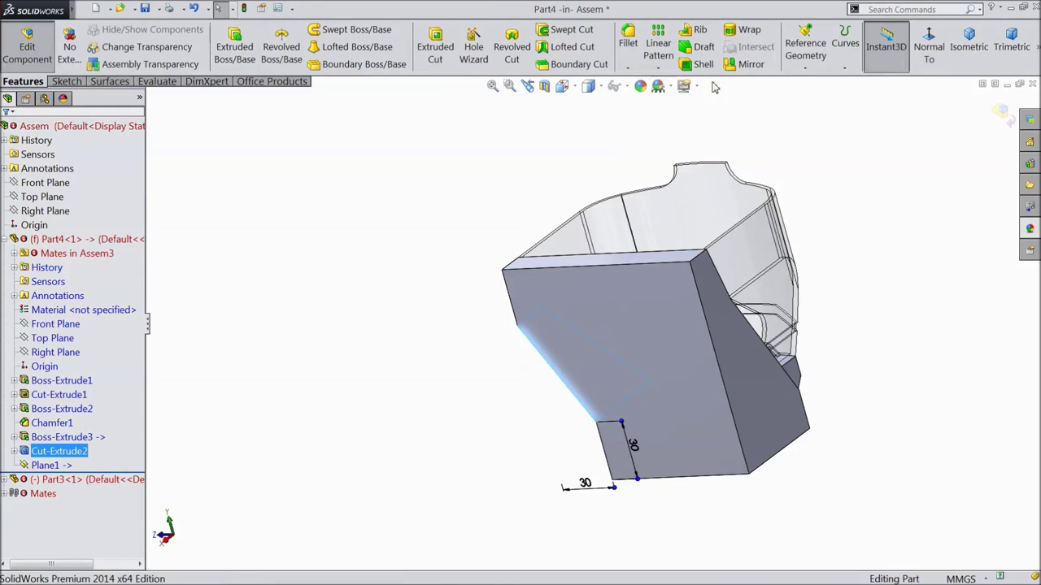
pyautogui.click(746, 64)
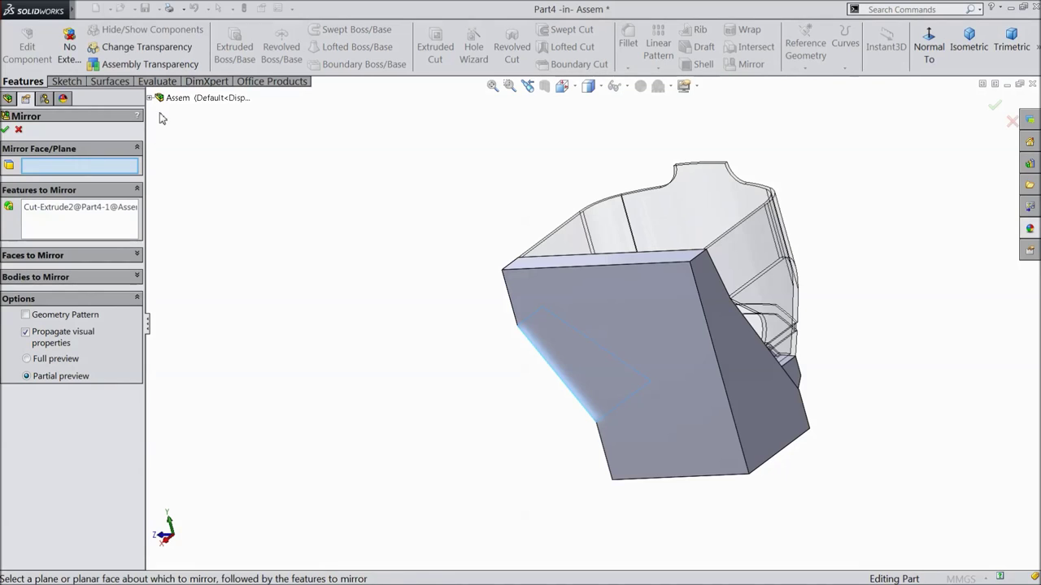
pyautogui.click(151, 99)
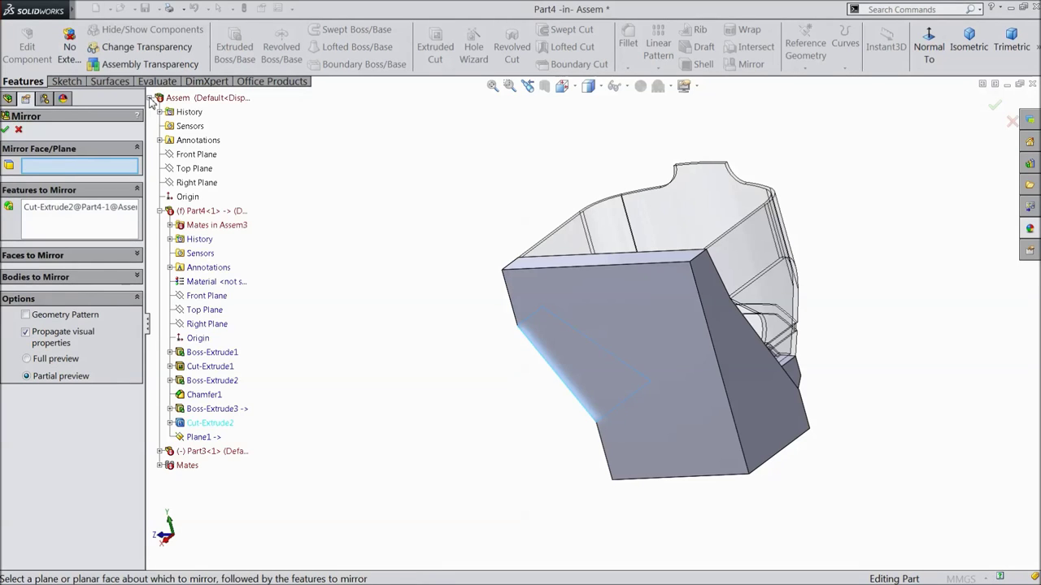
pyautogui.click(200, 437)
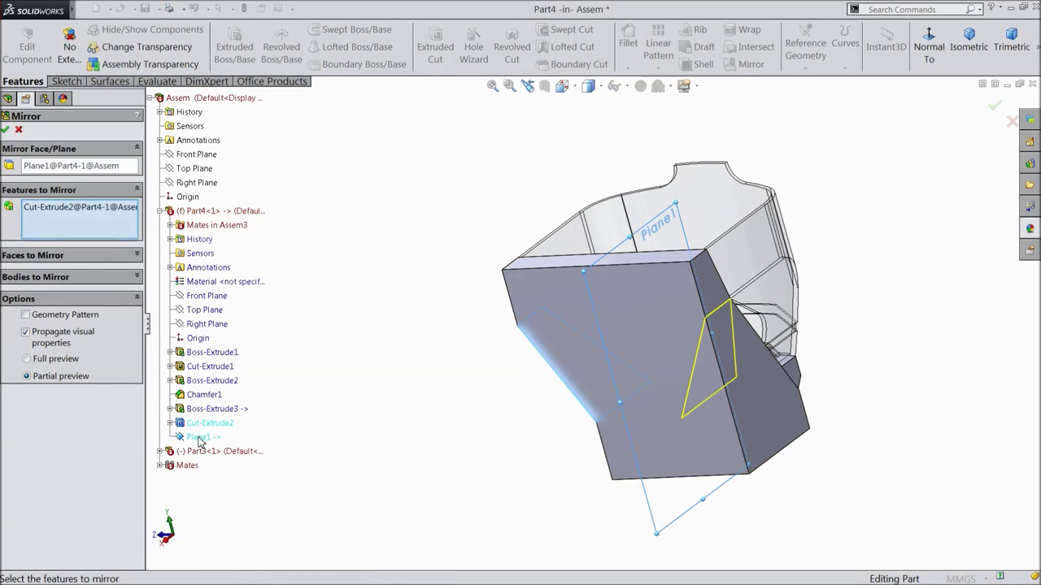
pyautogui.click(6, 130)
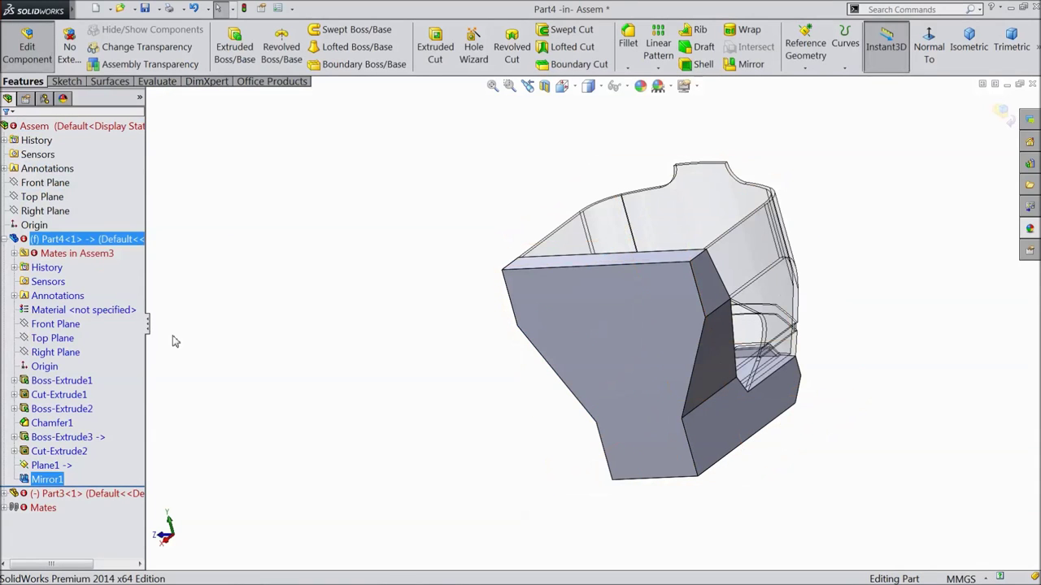
# Finish editing Part4 and inspect its mirrored corner cut together with Part3 in the assembly
pyautogui.moveTo(276, 345)
pyautogui.mouseDown(button='middle')
pyautogui.moveTo(328, 309)
pyautogui.moveTo(433, 279)
pyautogui.moveTo(361, 301)
pyautogui.moveTo(385, 316)
pyautogui.moveTo(455, 314)
pyautogui.moveTo(495, 356)
pyautogui.moveTo(428, 362)
pyautogui.moveTo(393, 337)
pyautogui.moveTo(362, 344)
pyautogui.moveTo(418, 339)
pyautogui.moveTo(469, 303)
pyautogui.moveTo(495, 330)
pyautogui.moveTo(525, 336)
pyautogui.moveTo(490, 339)
pyautogui.moveTo(561, 339)
pyautogui.mouseUp(button='middle')
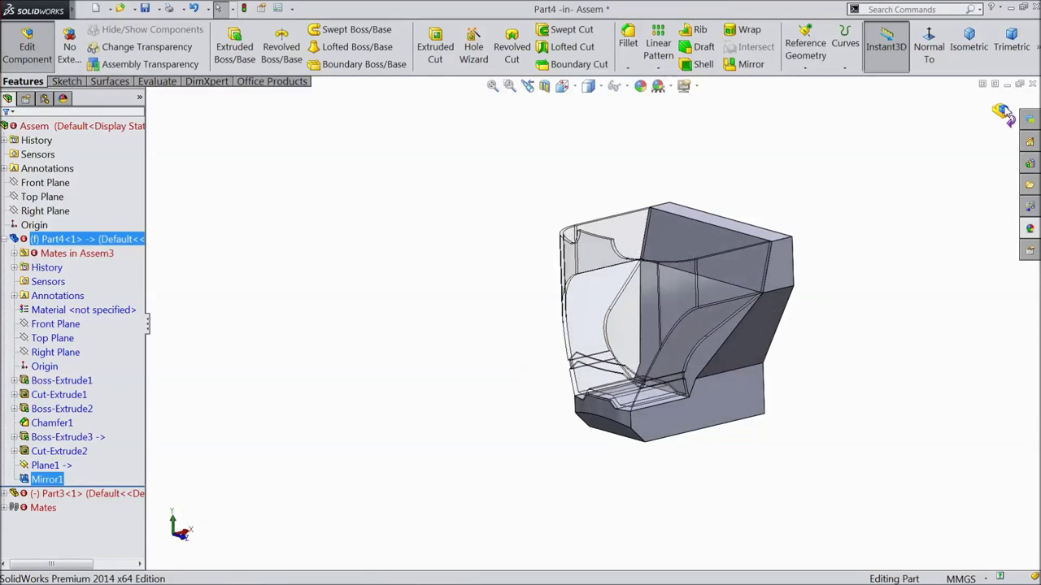
pyautogui.click(1002, 113)
pyautogui.scroll(-2, 848, 319)
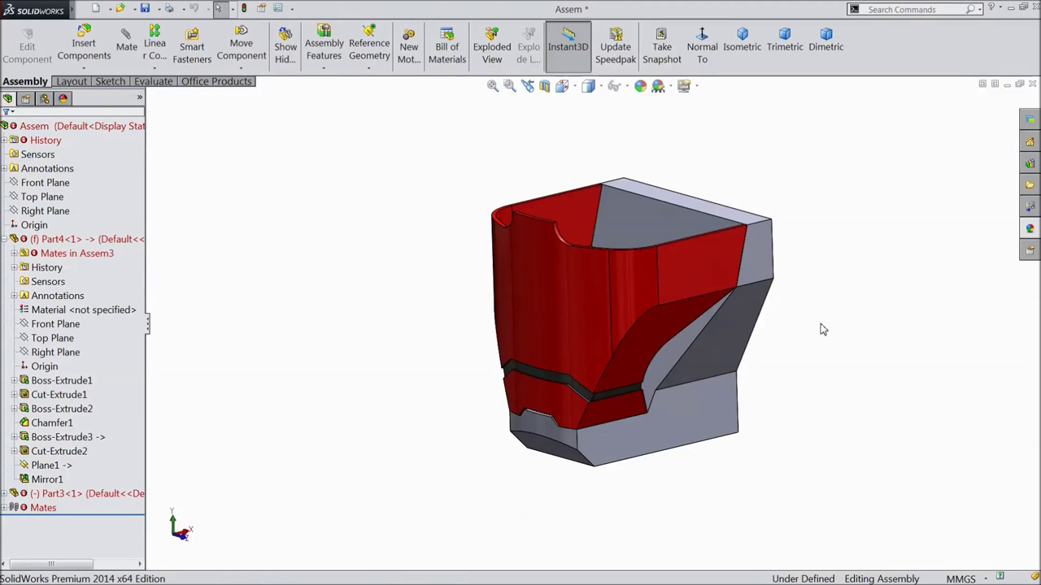
pyautogui.moveTo(821, 318)
pyautogui.mouseDown(button='middle')
pyautogui.moveTo(837, 371)
pyautogui.moveTo(830, 319)
pyautogui.mouseUp(button='middle')
# Edit Part4 in context and shell it to 2 mm, removing the top face, both inner front-facing faces and the chin's upper face
pyautogui.click(704, 416)
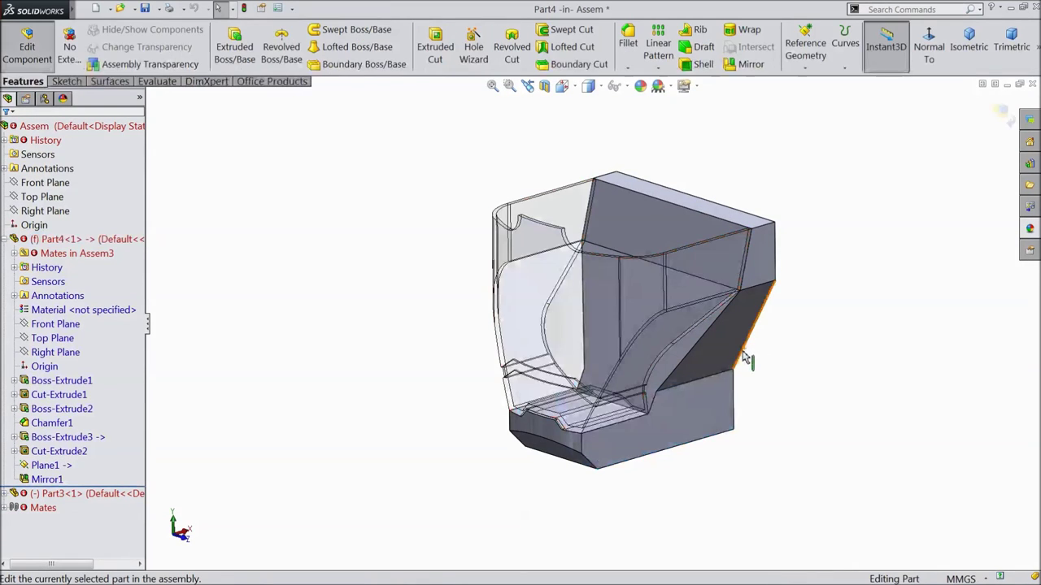
pyautogui.click(704, 68)
pyautogui.write('2')
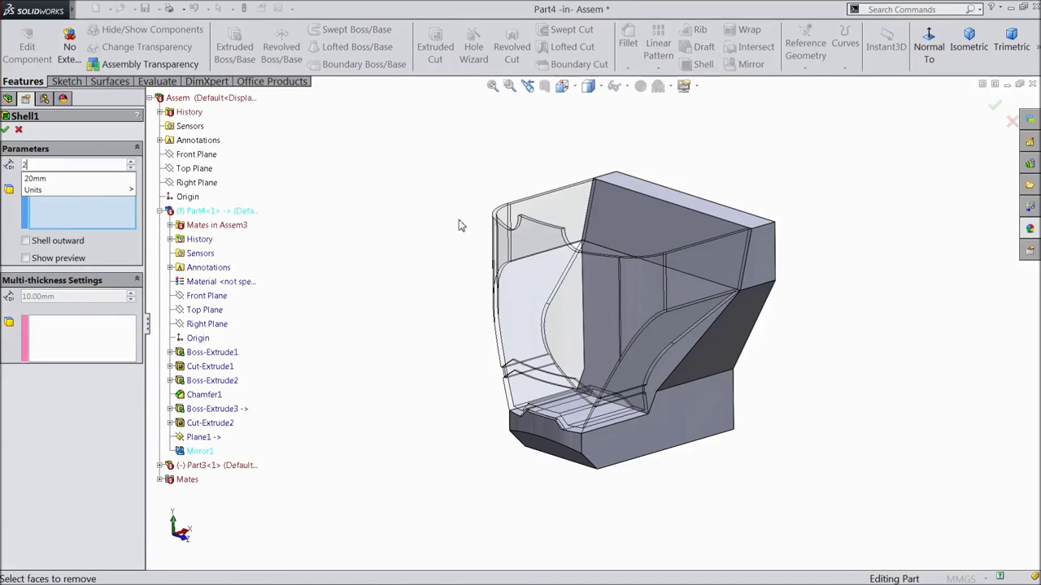
pyautogui.click(687, 203)
pyautogui.click(659, 237)
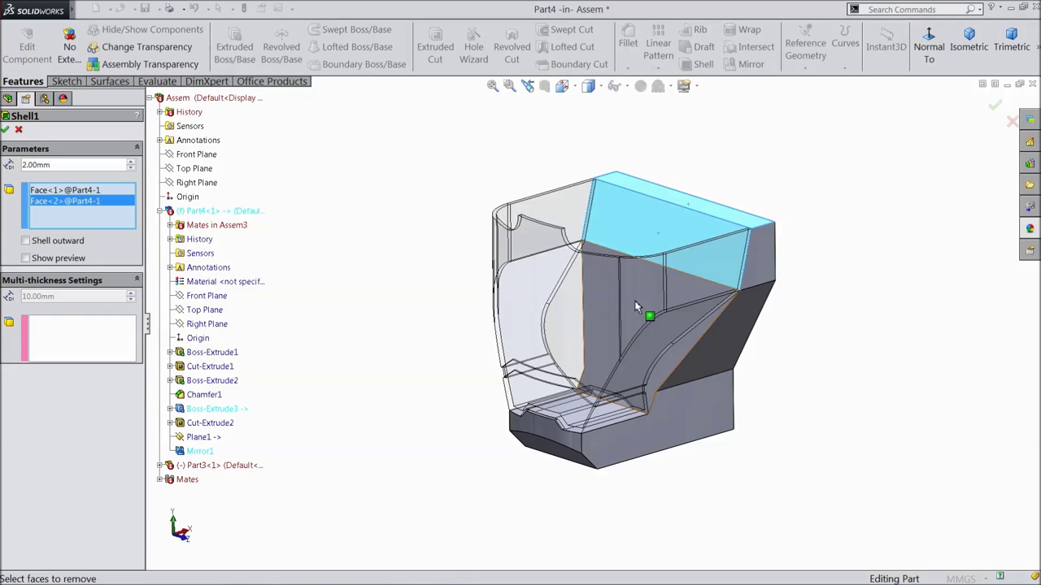
pyautogui.click(635, 304)
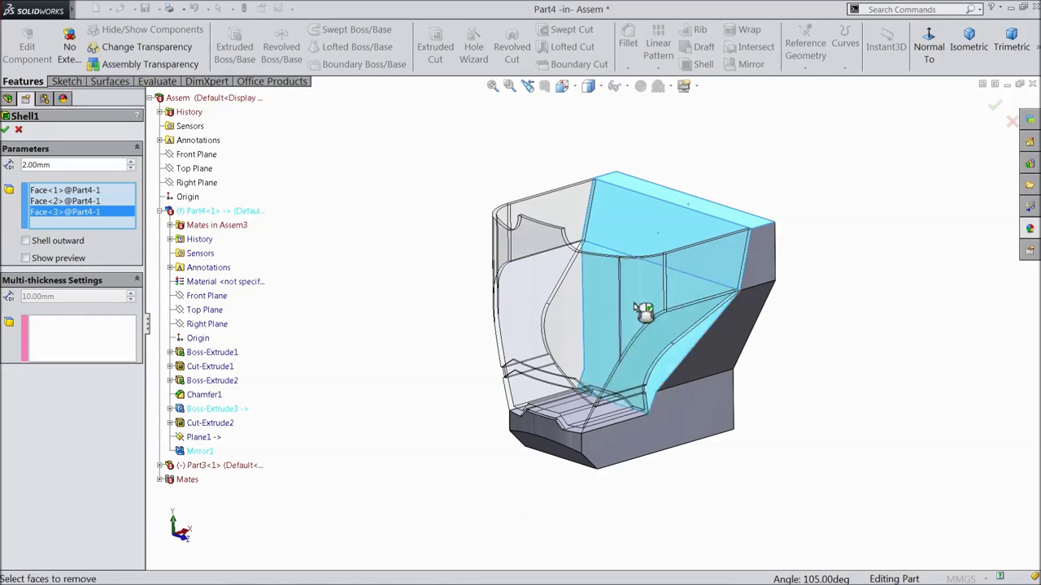
pyautogui.click(575, 422)
pyautogui.moveTo(438, 328); pyautogui.dragTo(432, 377, button='middle')
pyautogui.click(6, 130)
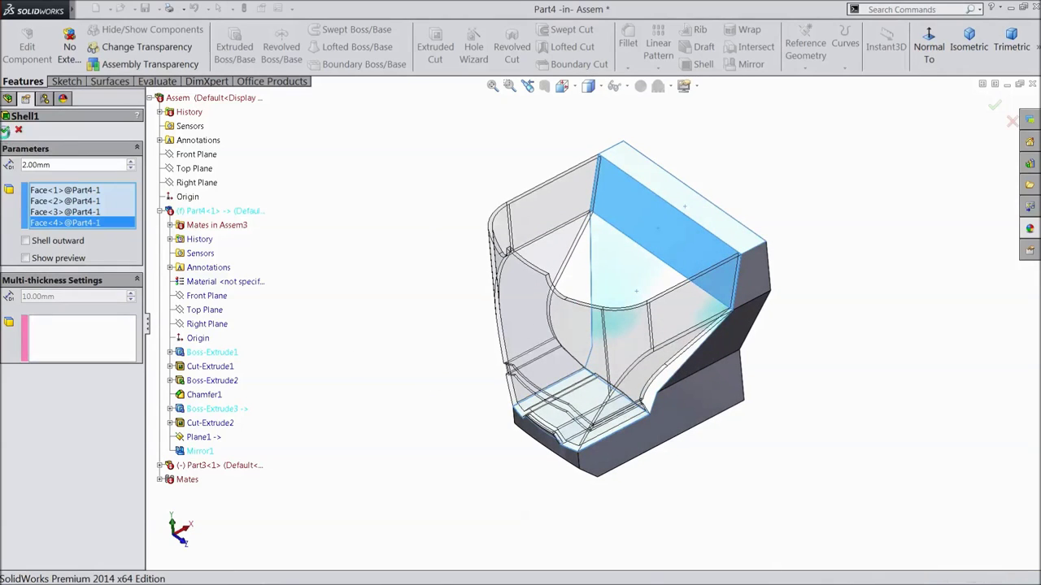
# Return to the assembly and save it together with the modified Part4
pyautogui.moveTo(411, 316); pyautogui.dragTo(403, 275, button='middle')
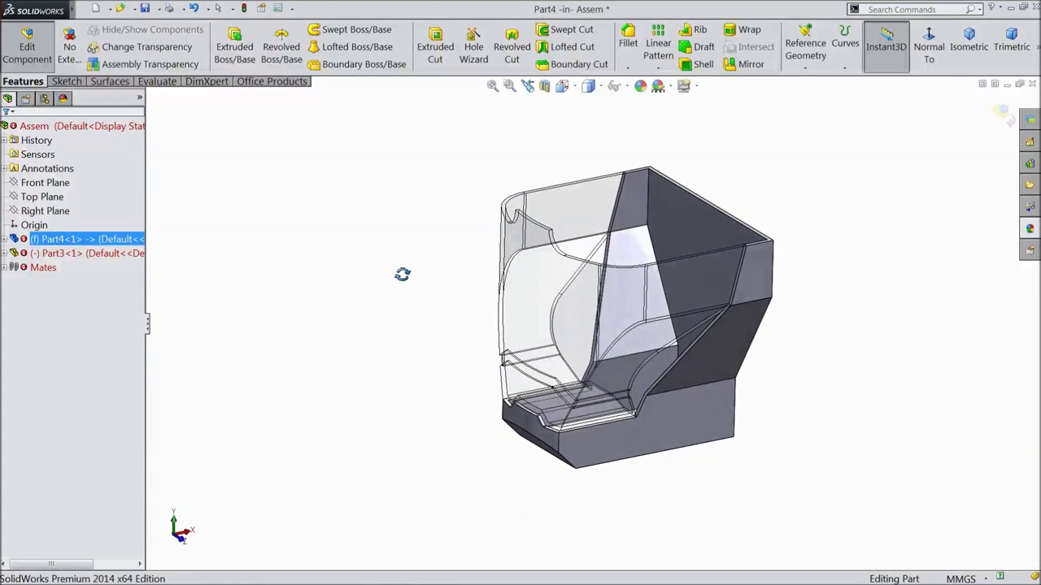
pyautogui.click(1003, 114)
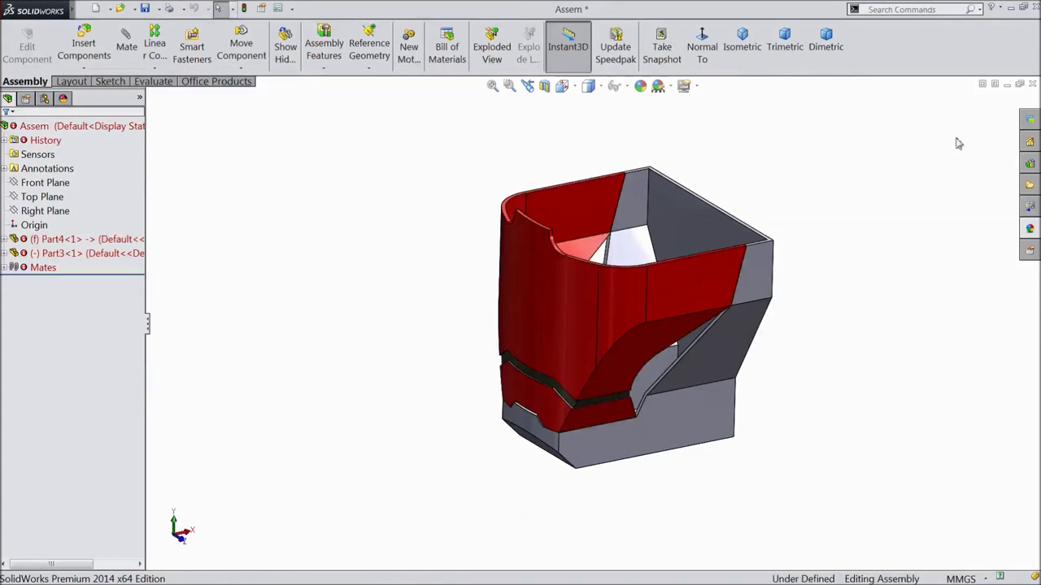
pyautogui.click(146, 9)
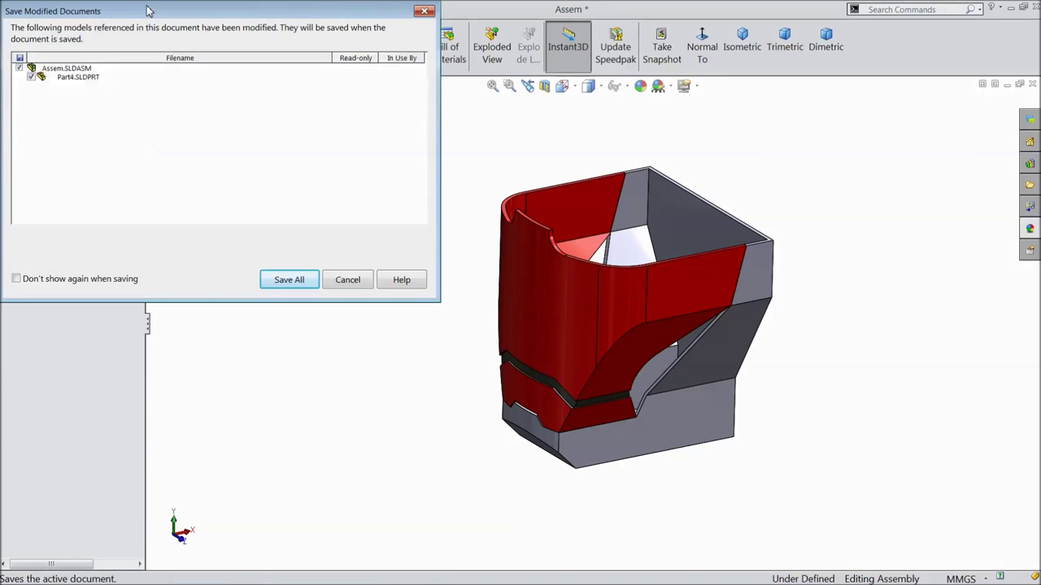
pyautogui.click(288, 283)
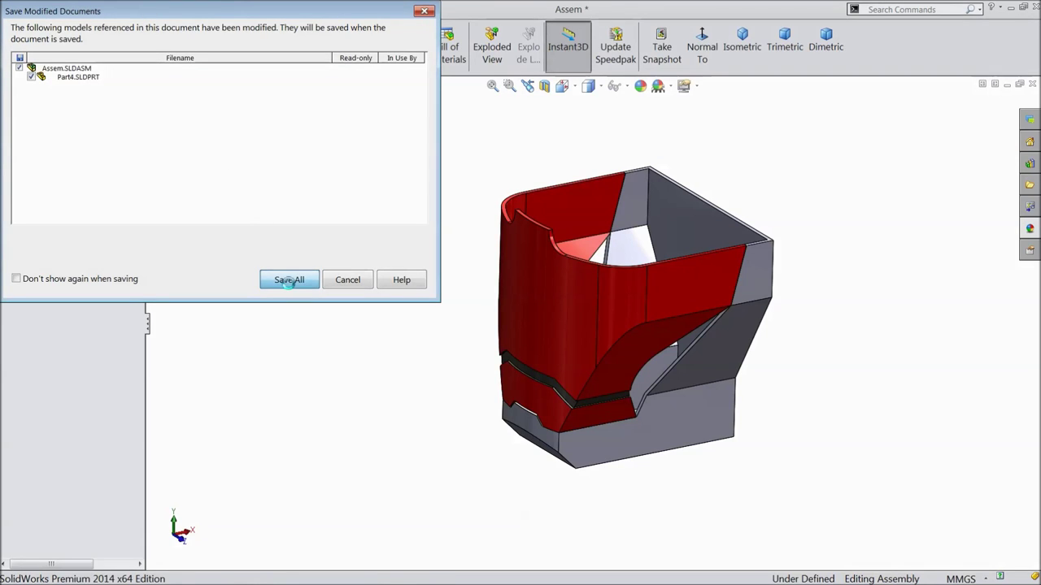
pyautogui.press('z')
pyautogui.press('z')
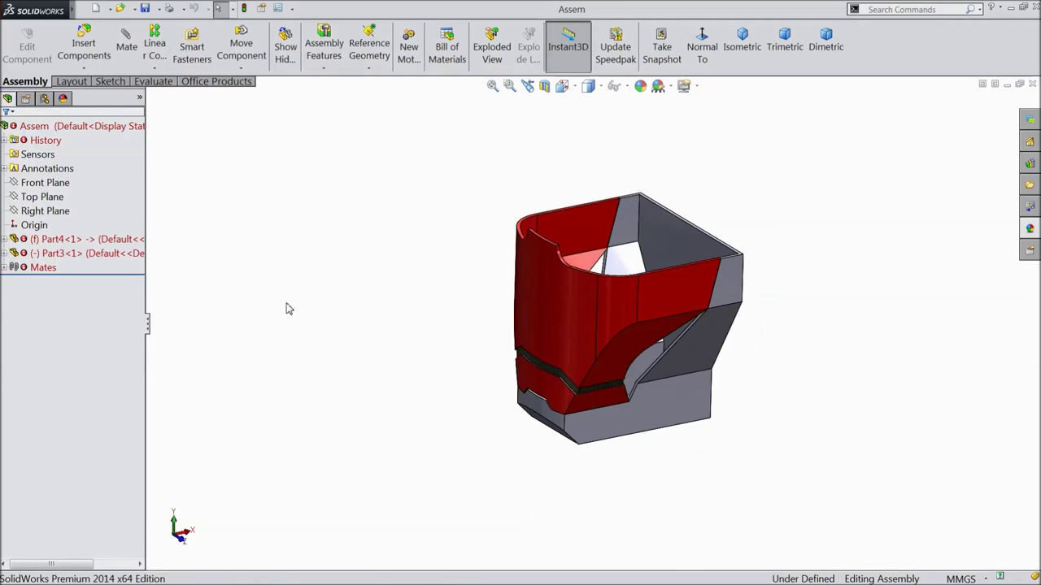
pyautogui.scroll(-2, 297, 307)
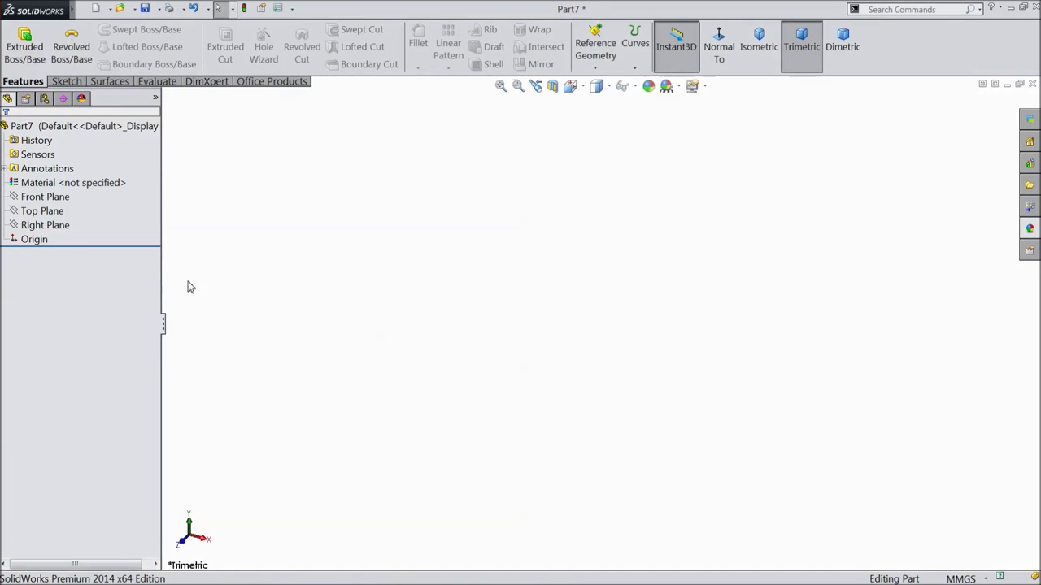
# Start a sketch on the new part's Top Plane and draw a horizontal centerline about 47 mm long leftward from the origin
pyautogui.click(42, 210)
pyautogui.click(107, 209)
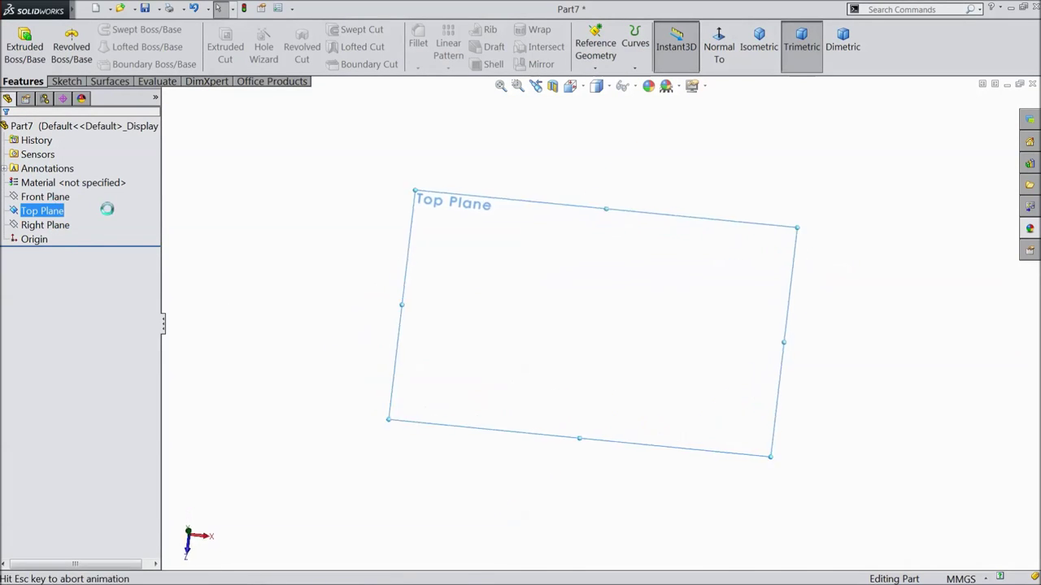
pyautogui.click(105, 30)
pyautogui.click(122, 60)
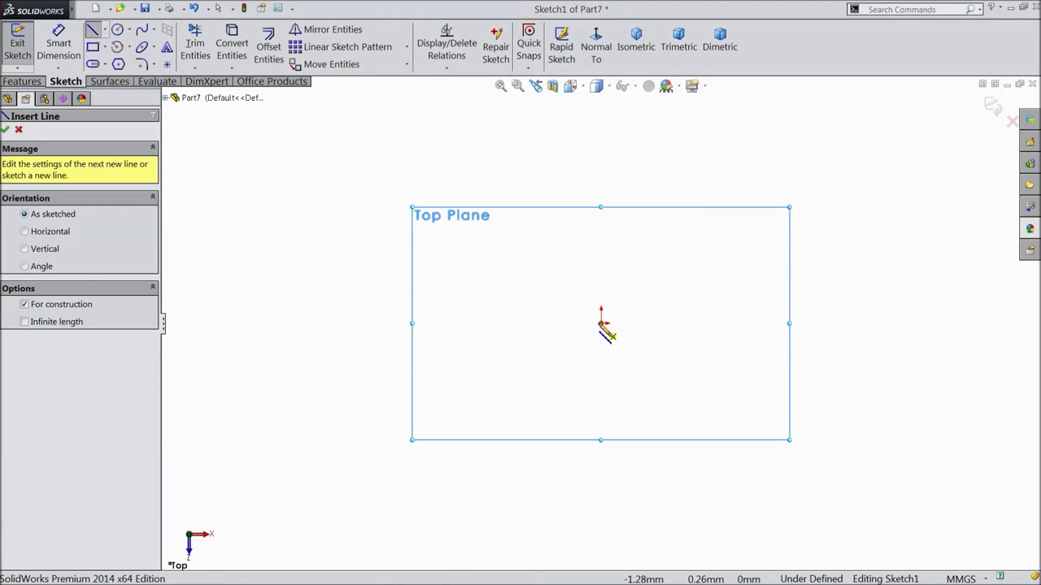
pyautogui.click(601, 323)
pyautogui.click(500, 323)
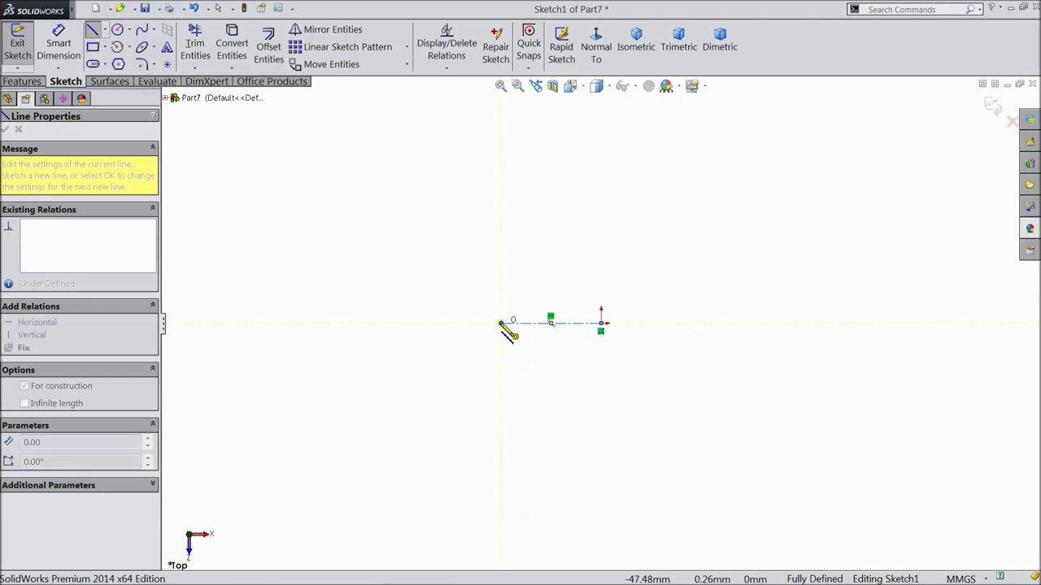
pyautogui.press('Escape')
# Draw a vertical line up from the centerline's free end and continue with a horizontal line to the left
pyautogui.click(92, 30)
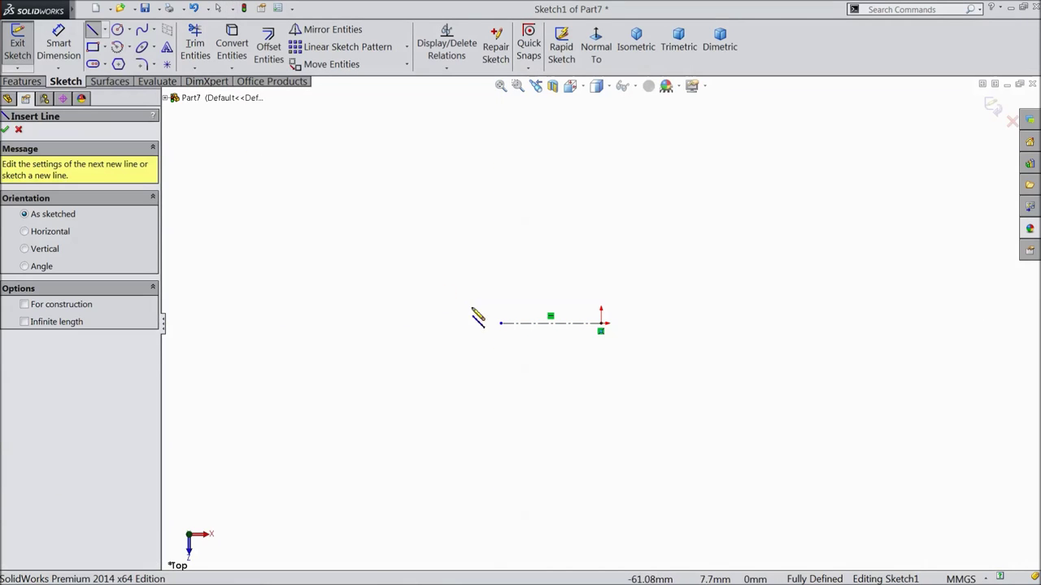
pyautogui.click(501, 323)
pyautogui.click(501, 177)
pyautogui.click(314, 176)
pyautogui.press('Escape')
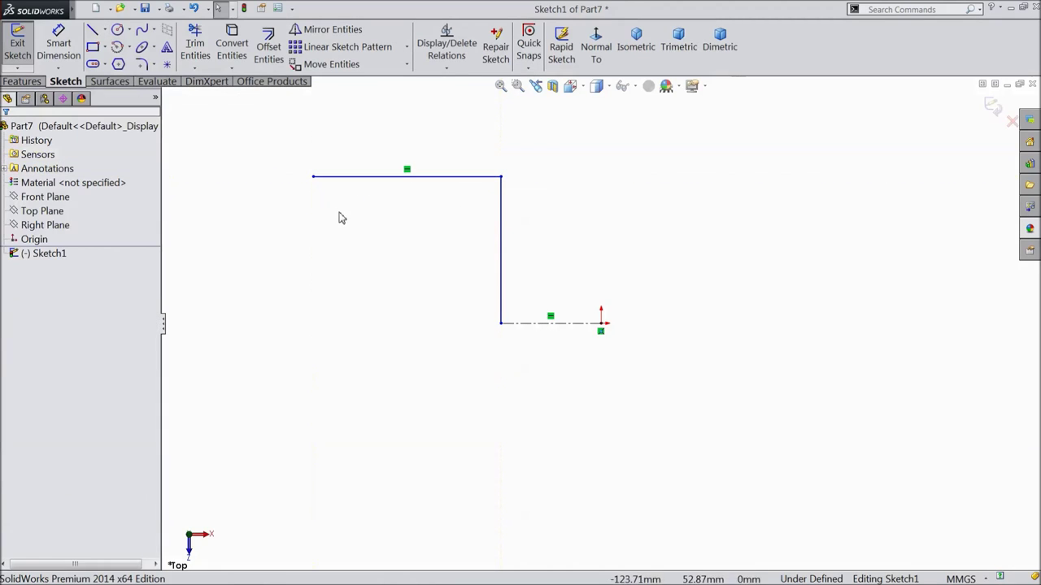
# Dimension the horizontal centerline's length and set it to 20 mm
pyautogui.click(57, 44)
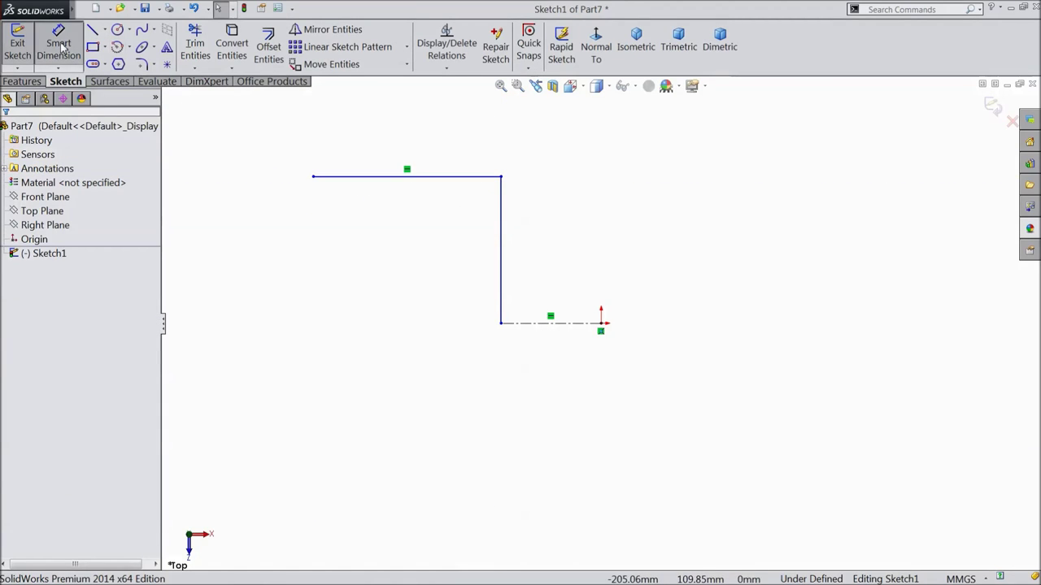
pyautogui.click(549, 330)
pyautogui.click(555, 382)
pyautogui.write('2')
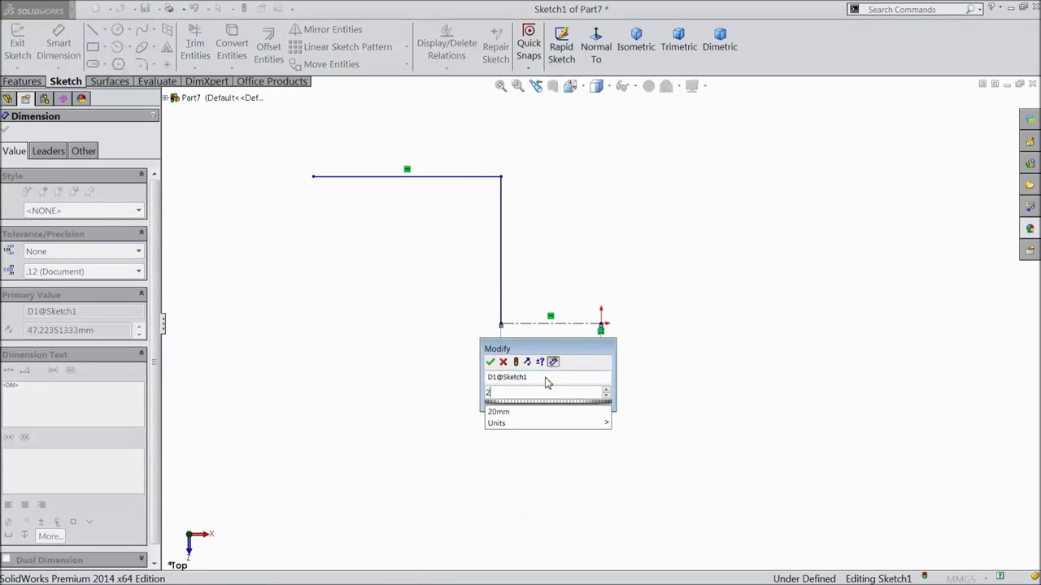
pyautogui.write('0')
pyautogui.click(490, 362)
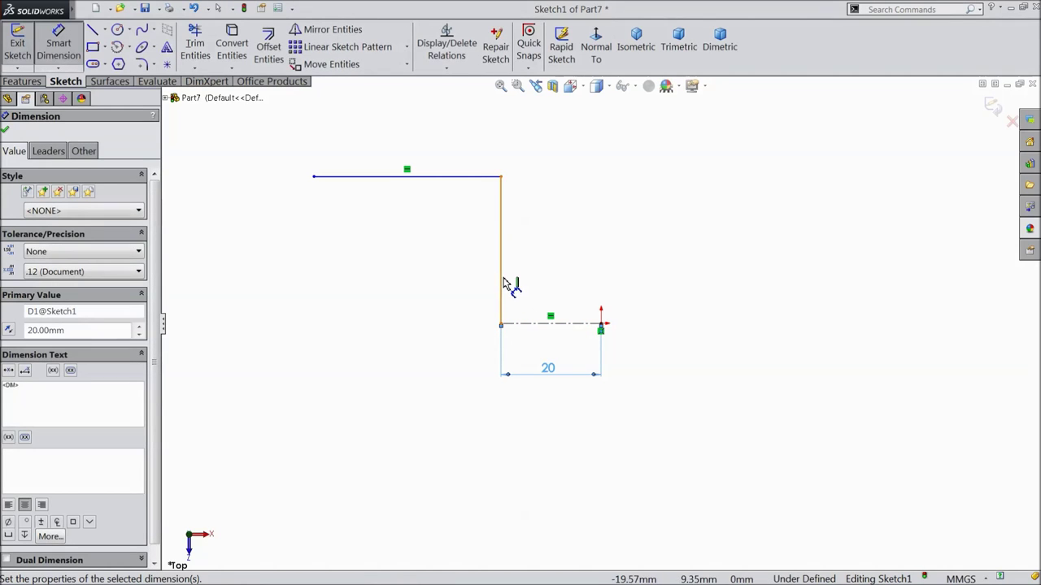
# Dimension the vertical line and the upper horizontal line, setting each to a length of 55 mm
pyautogui.click(502, 283)
pyautogui.click(577, 269)
pyautogui.write('55')
pyautogui.press('Return')
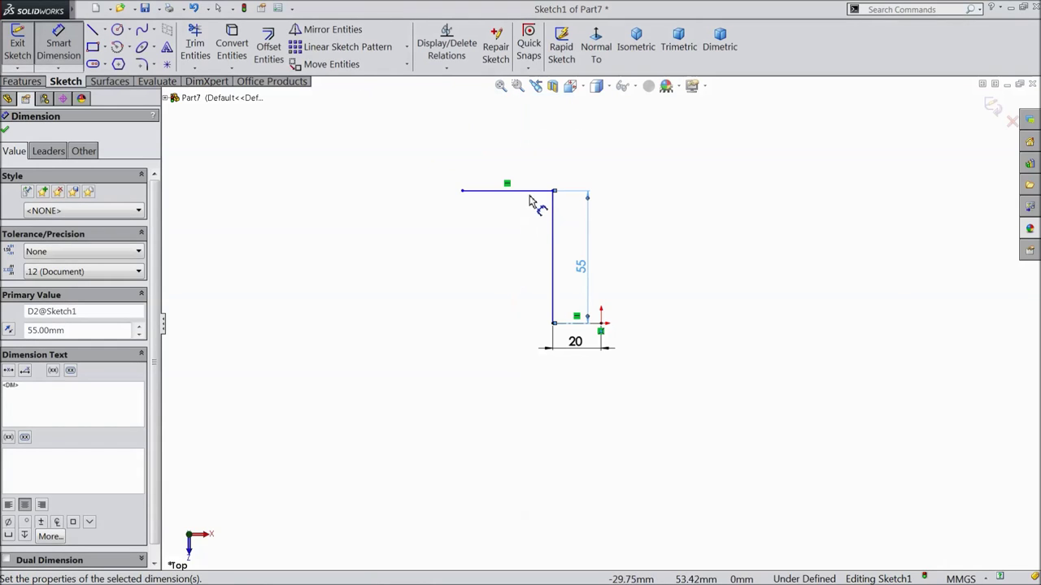
pyautogui.click(528, 192)
pyautogui.click(521, 176)
pyautogui.write('5')
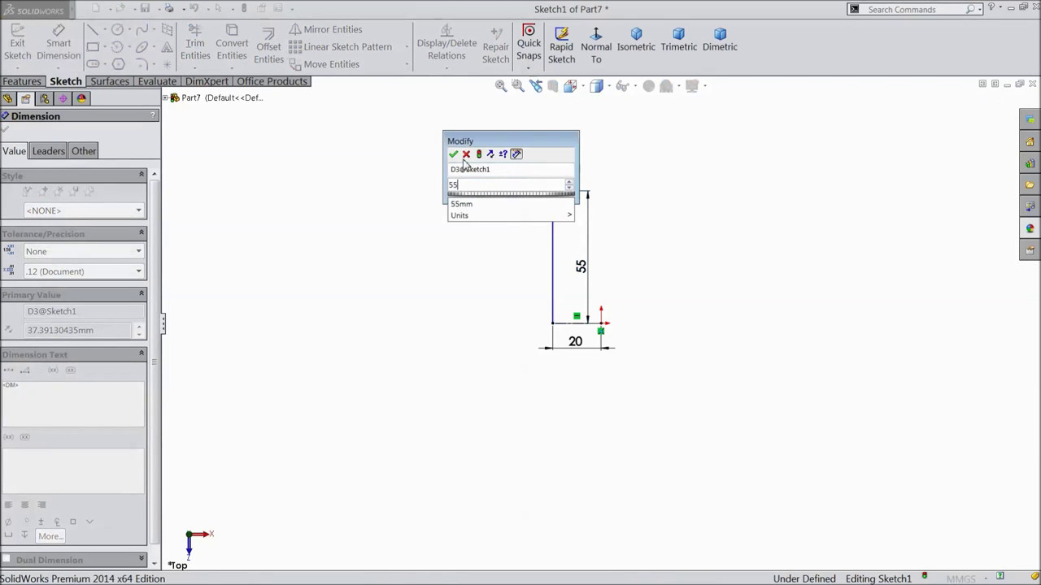
pyautogui.write('5')
pyautogui.press('Return')
# Draw a circle centered on the origin that passes through the free end of the upper horizontal line
pyautogui.click(118, 30)
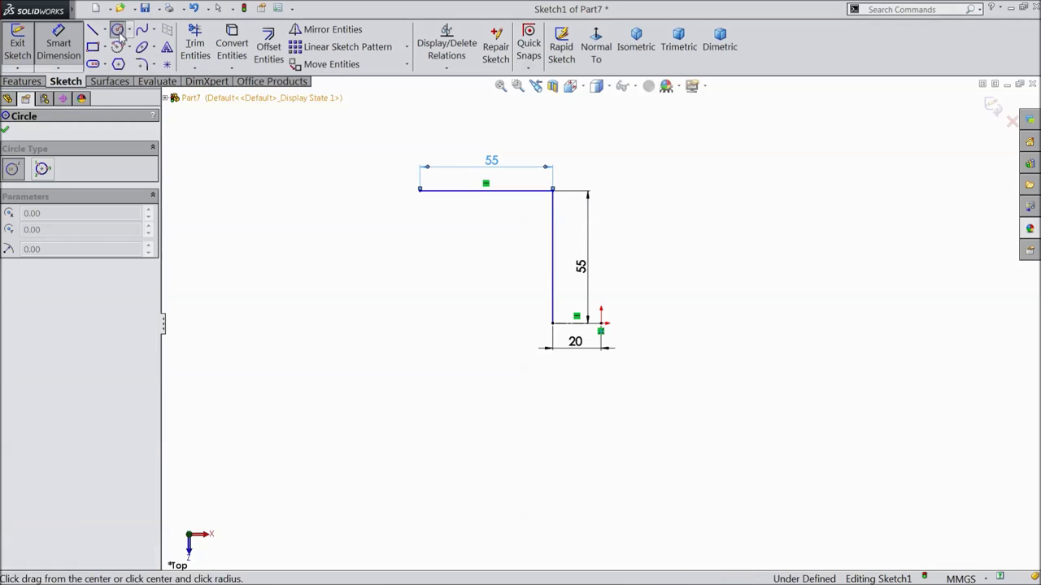
pyautogui.click(601, 323)
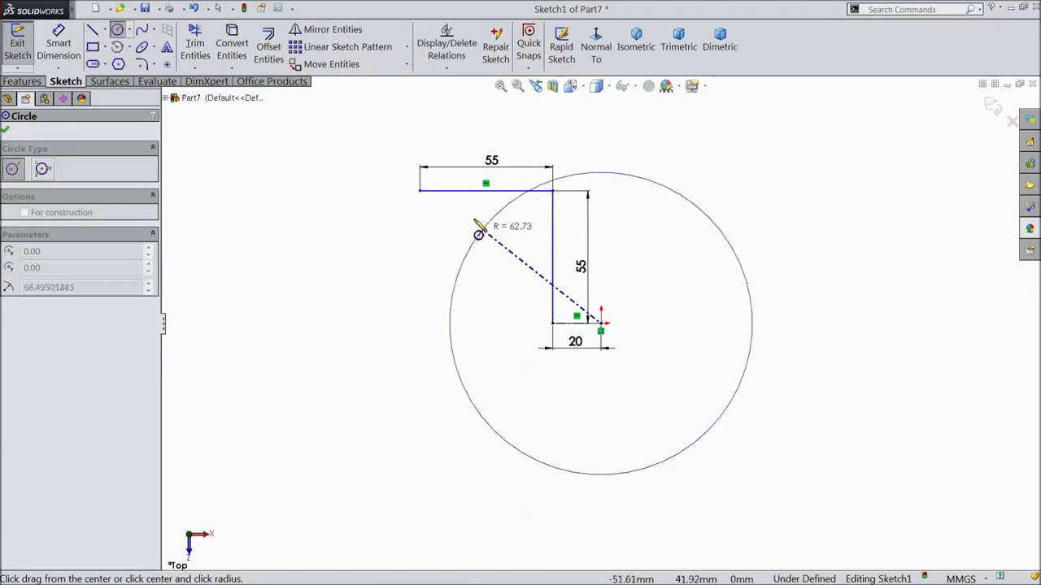
pyautogui.click(419, 190)
pyautogui.press('Escape')
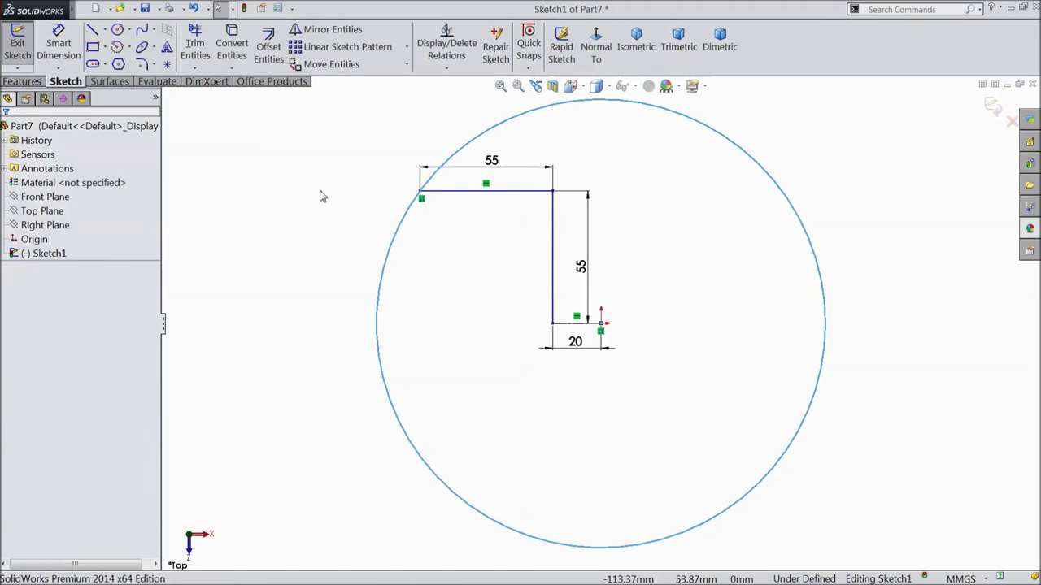
# Mirror only the 55 mm horizontal and vertical lines about the centerline, leaving the circle out of the selection
pyautogui.click(326, 29)
pyautogui.click(520, 195)
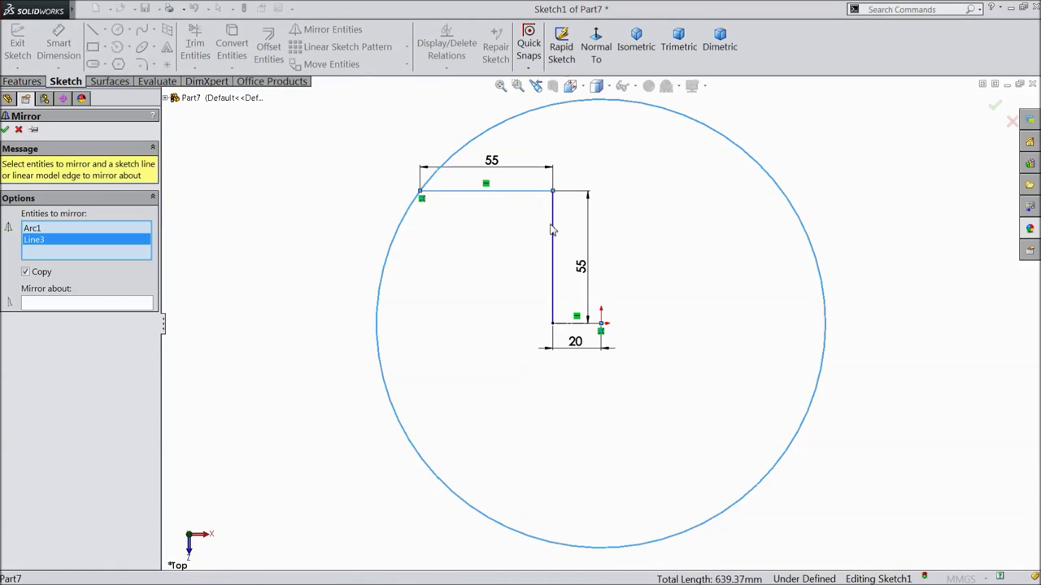
pyautogui.click(552, 233)
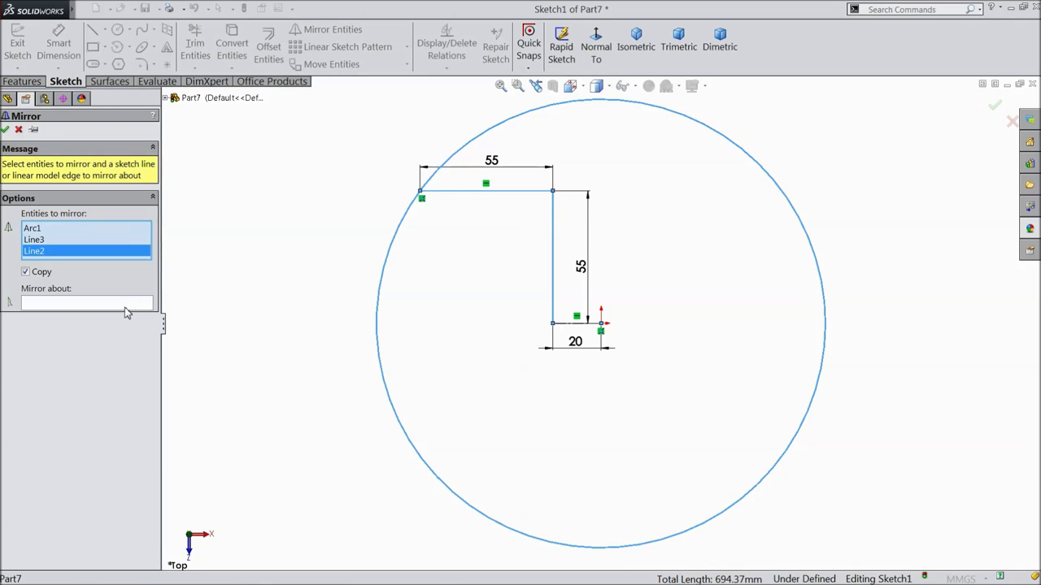
pyautogui.click(36, 231)
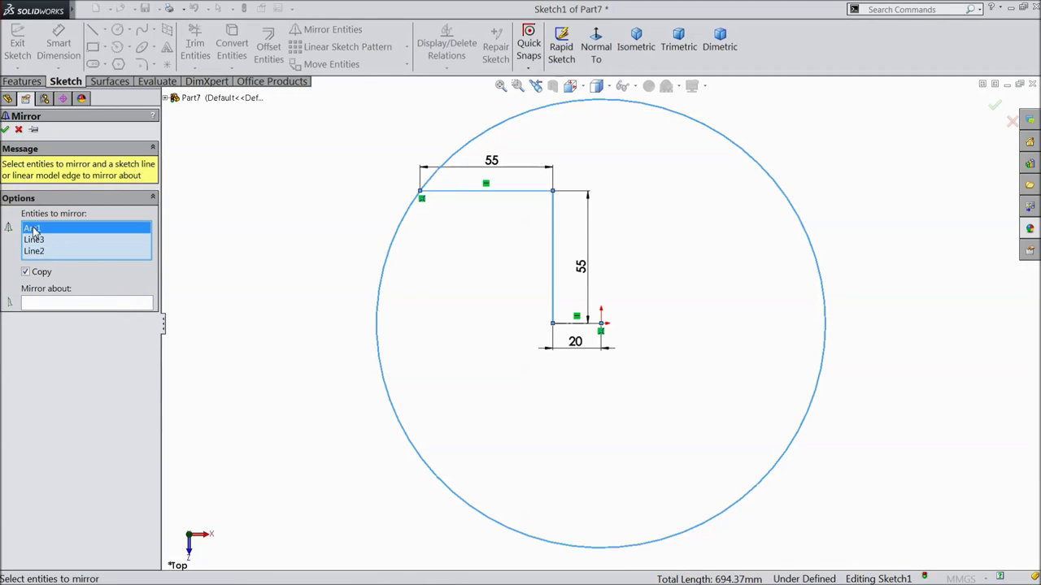
pyautogui.rightClick(34, 228)
pyautogui.click(68, 255)
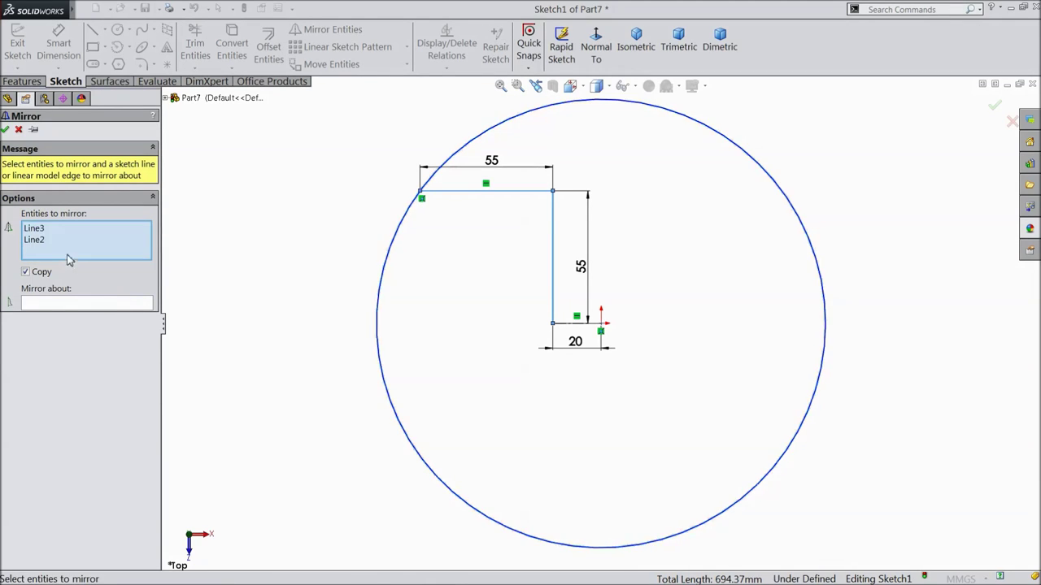
pyautogui.click(102, 304)
pyautogui.click(569, 325)
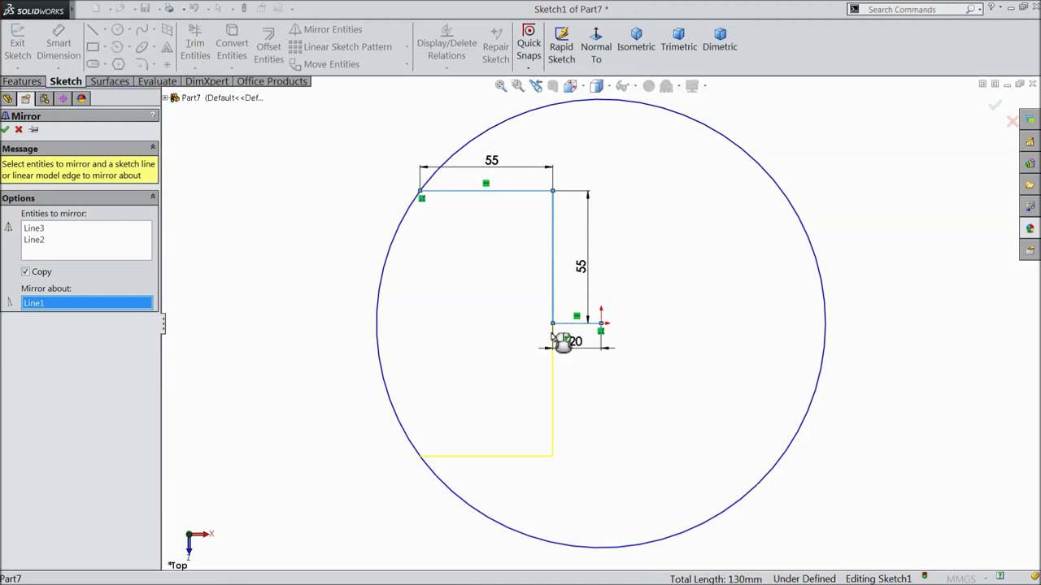
# Complete the mirror of the two profile lines about the horizontal centerline and trim away the circle's larger arc outside the profile
pyautogui.click(5, 129)
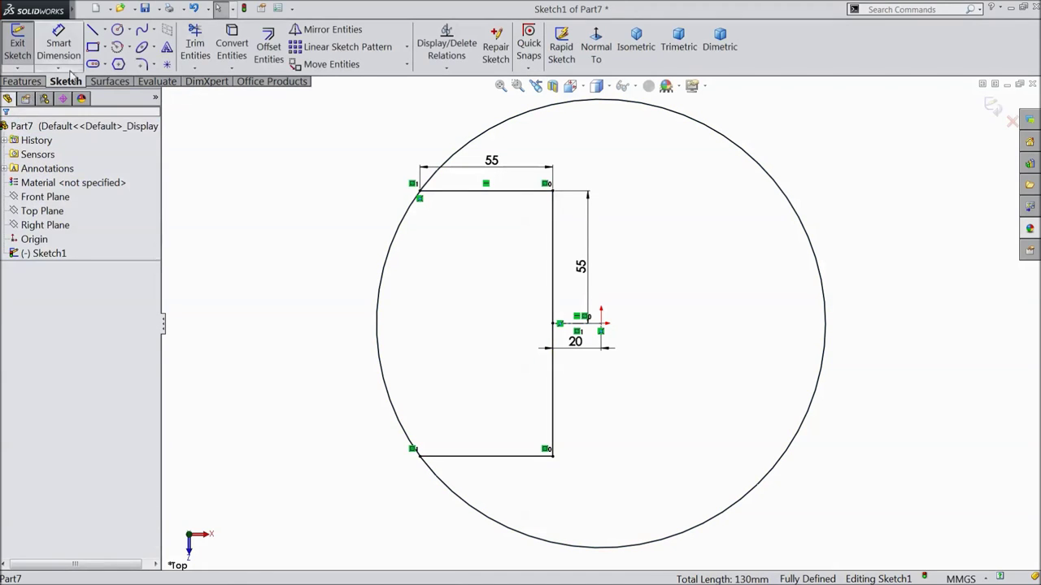
pyautogui.click(195, 47)
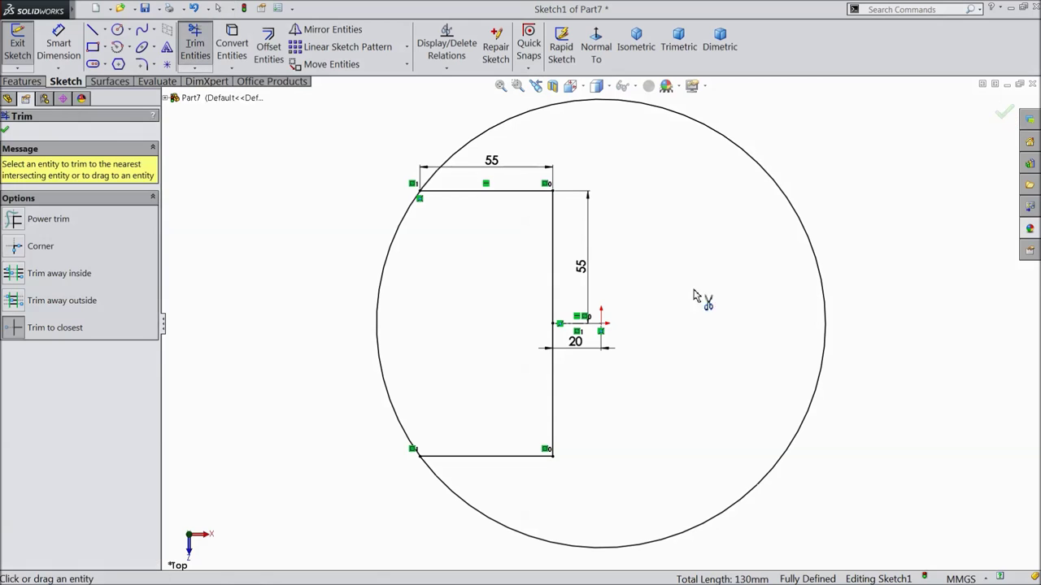
pyautogui.click(719, 136)
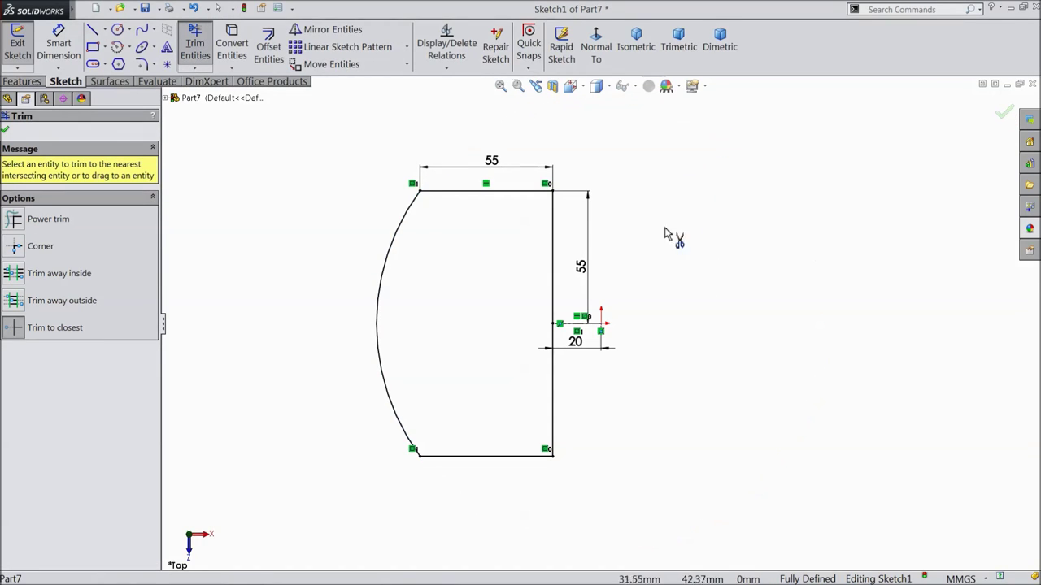
# Revolve the closed profile 90 degrees about its long straight vertical line
pyautogui.click(22, 82)
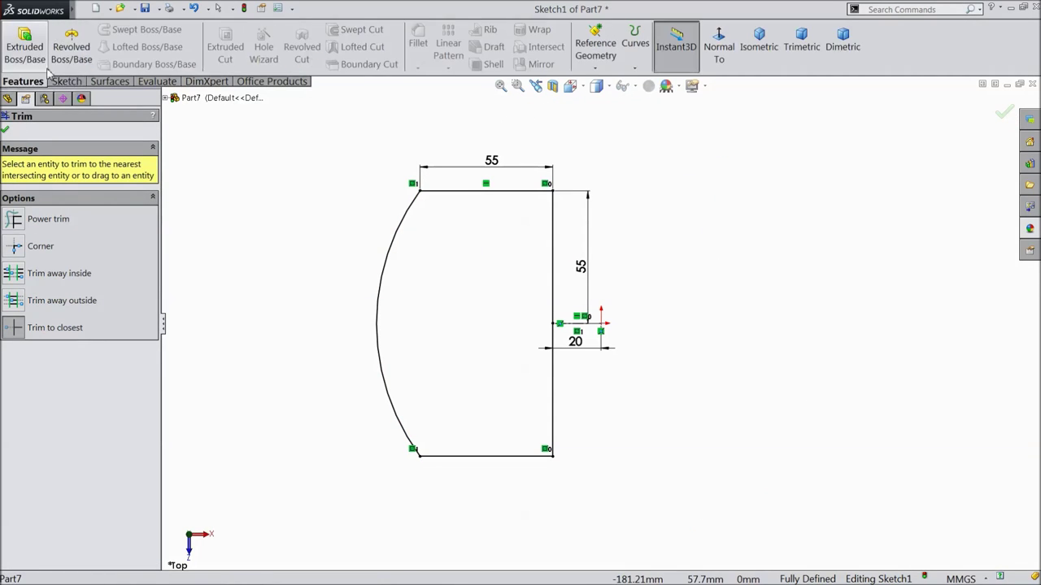
pyautogui.click(71, 58)
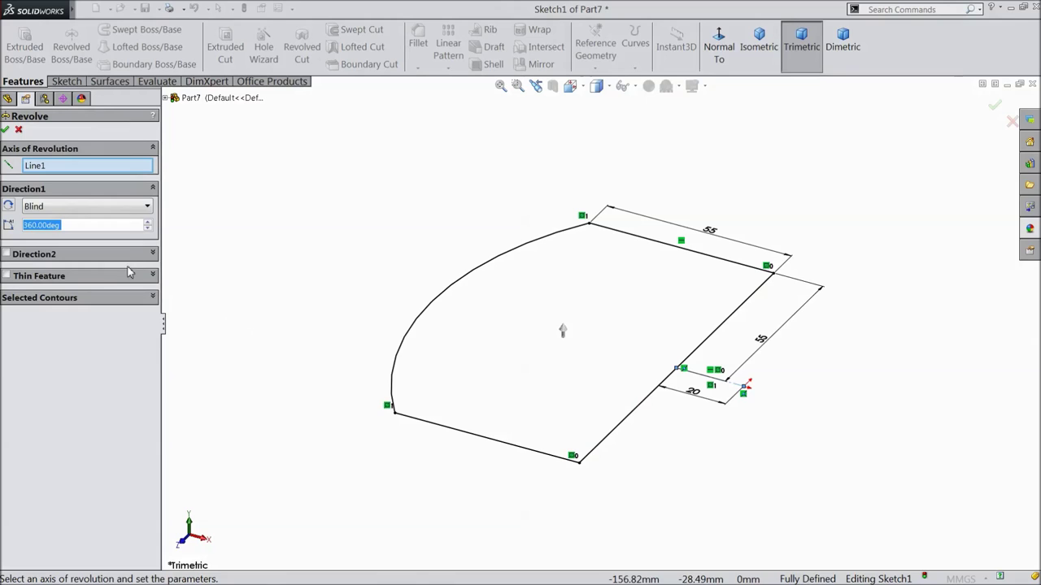
pyautogui.write('90')
pyautogui.press('Return')
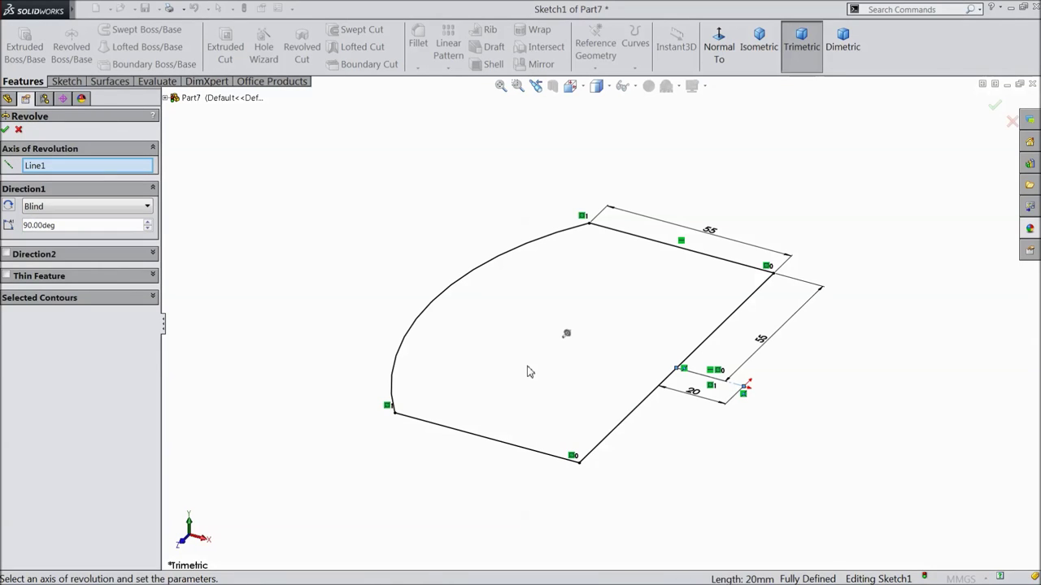
pyautogui.click(665, 389)
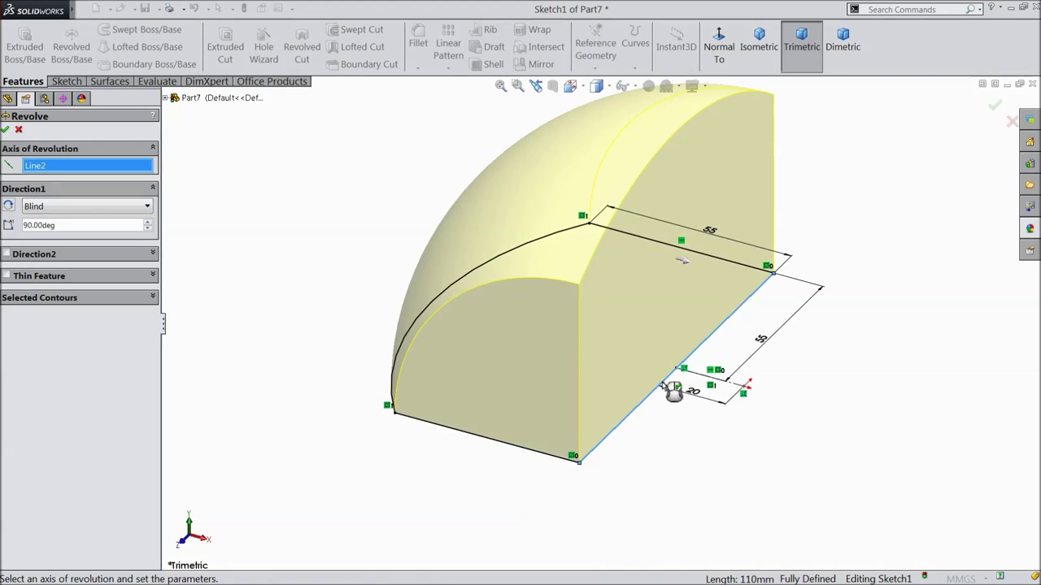
pyautogui.click(6, 132)
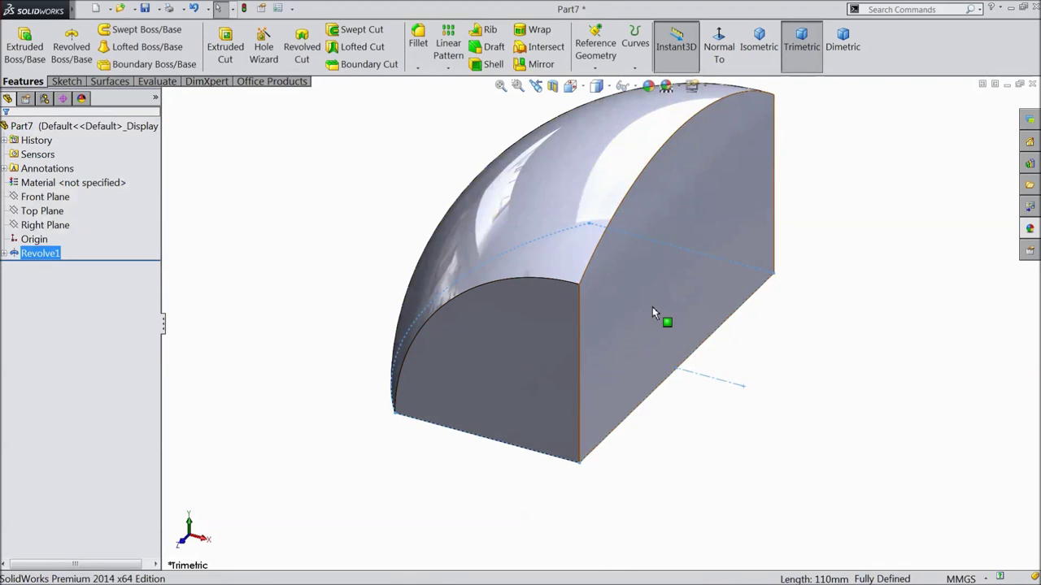
# Start a sketch on the solid's arched flat face and draw a vertical centerline from the origin to just above the arc
pyautogui.click(652, 308)
pyautogui.click(693, 273)
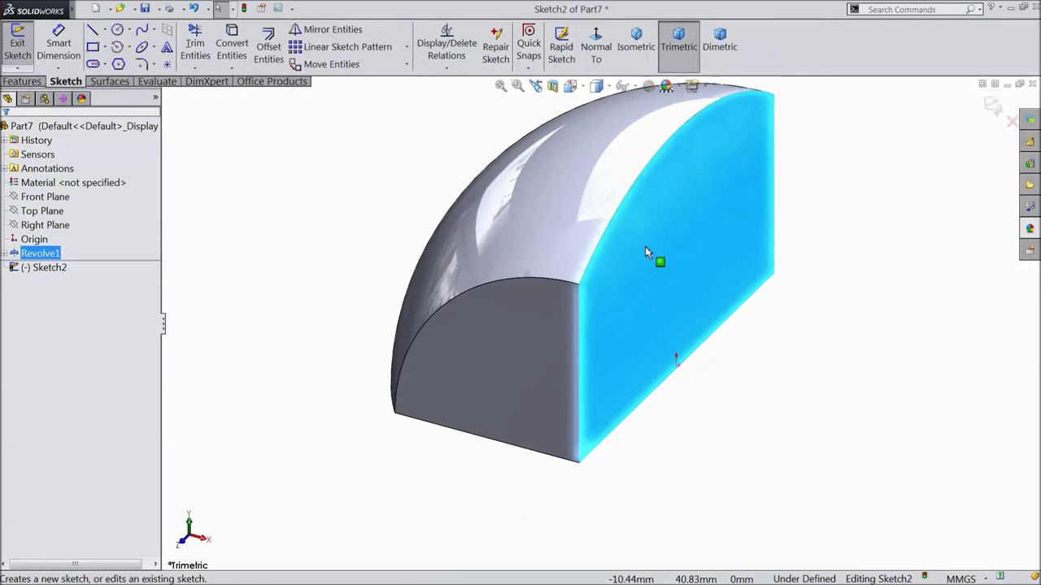
pyautogui.click(596, 47)
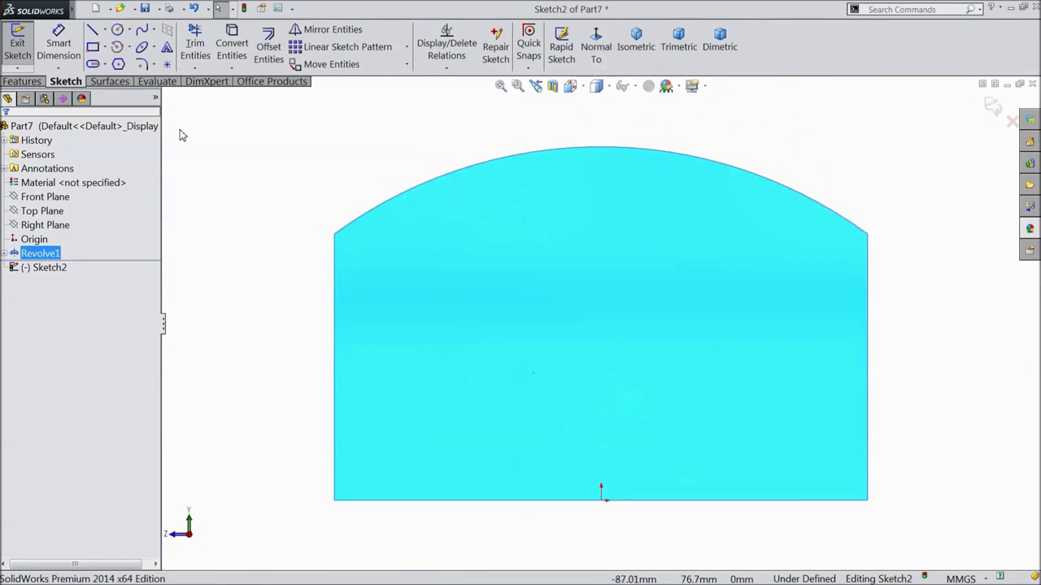
pyautogui.click(105, 31)
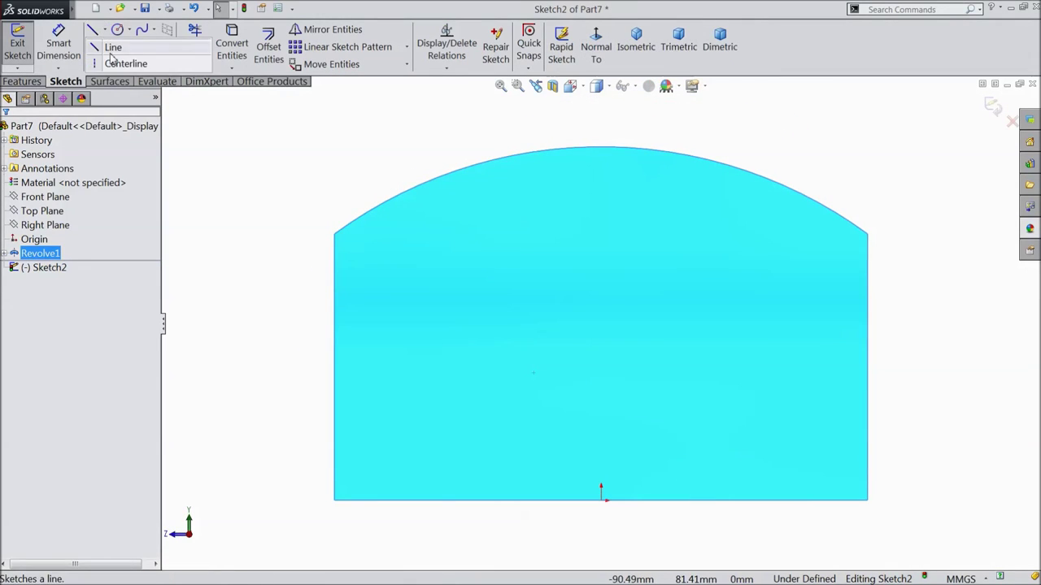
pyautogui.click(118, 62)
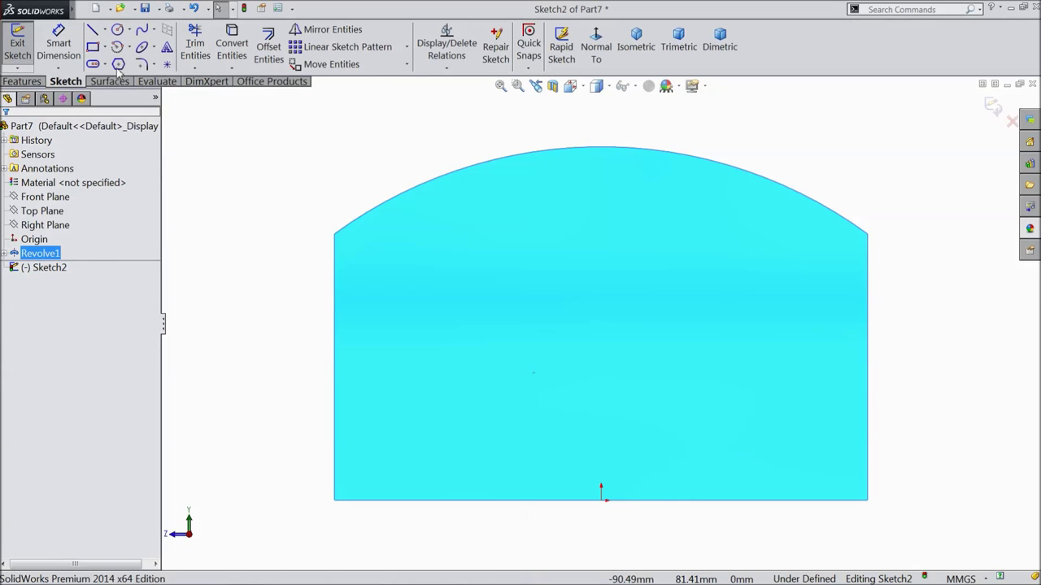
pyautogui.click(602, 501)
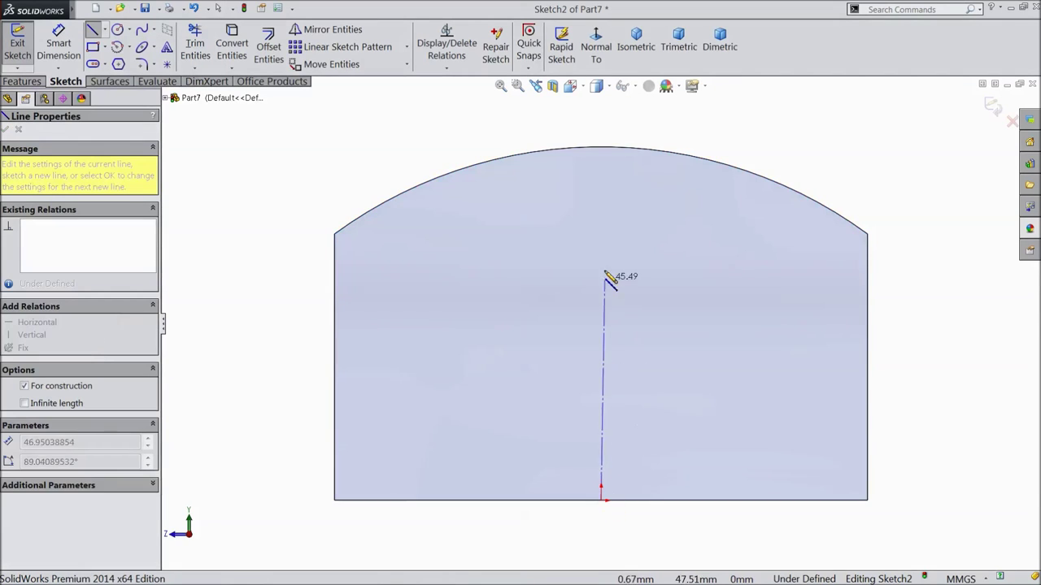
pyautogui.click(602, 129)
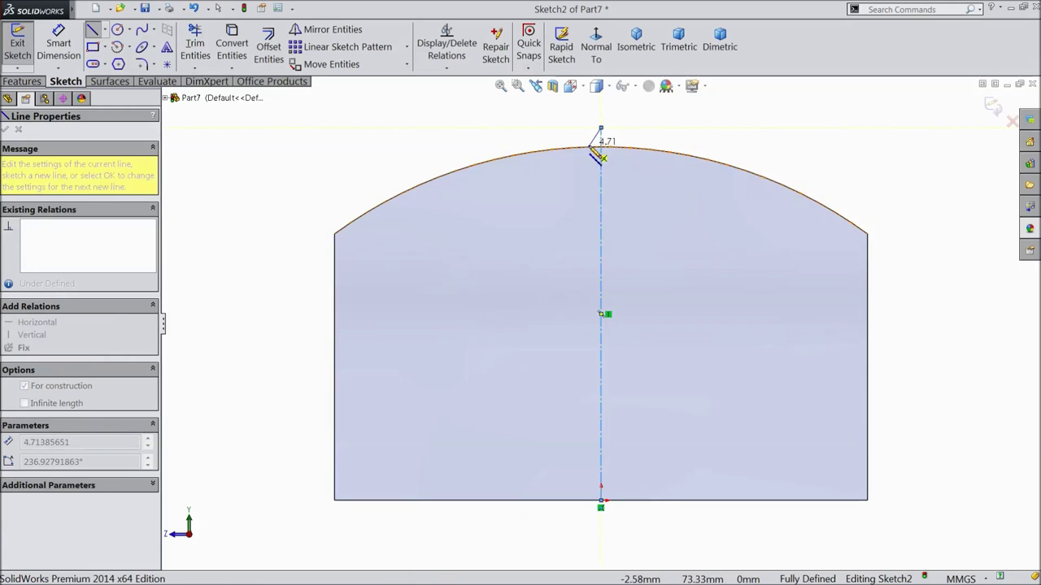
pyautogui.press('Escape')
# Sketch a line about 12 mm down the face's left edge from its upper corner and a horizontal line across to the opposite edge
pyautogui.click(94, 35)
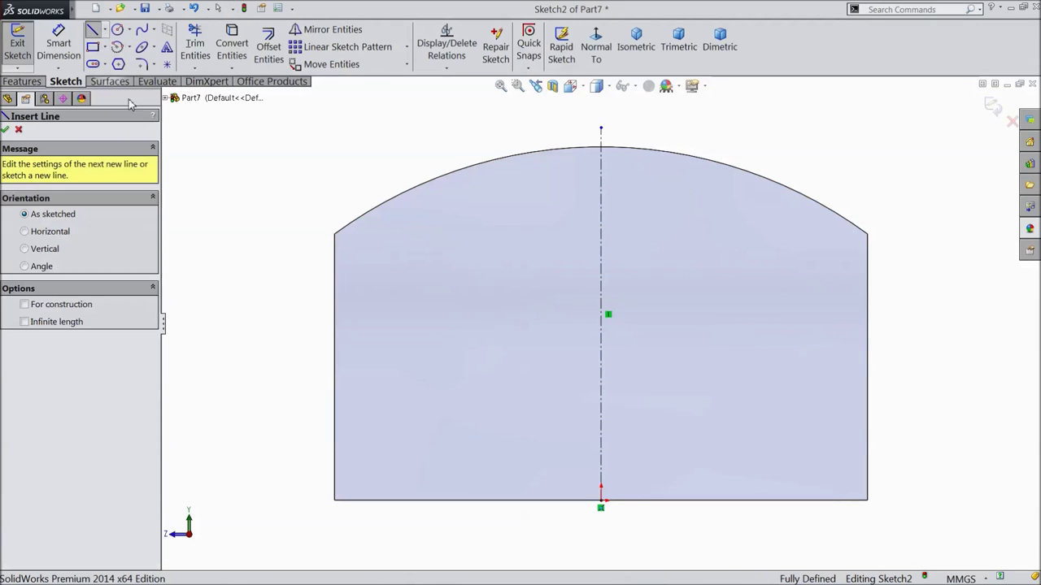
pyautogui.click(334, 241)
pyautogui.click(334, 293)
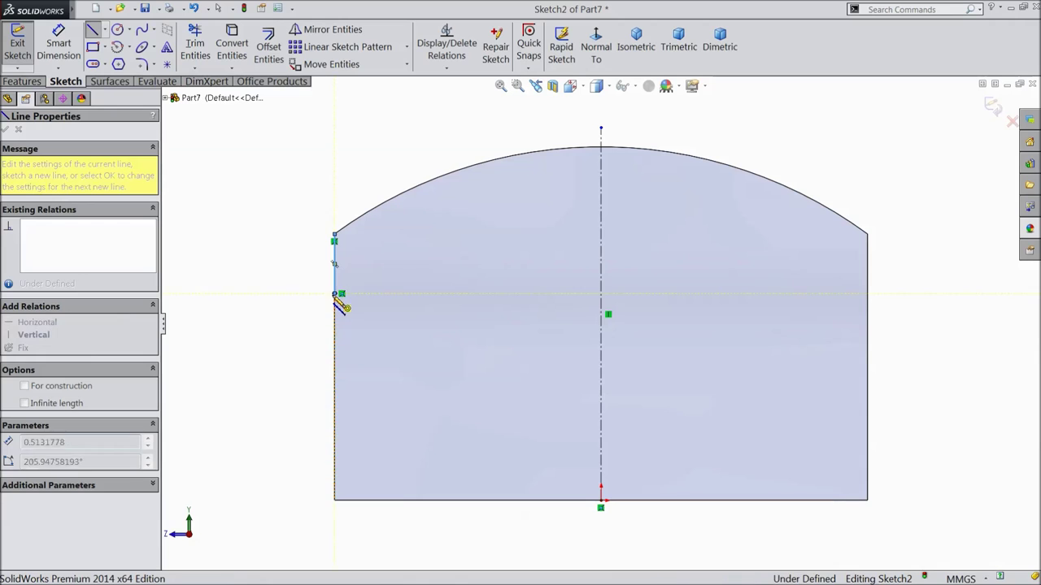
pyautogui.click(874, 295)
pyautogui.press('Escape')
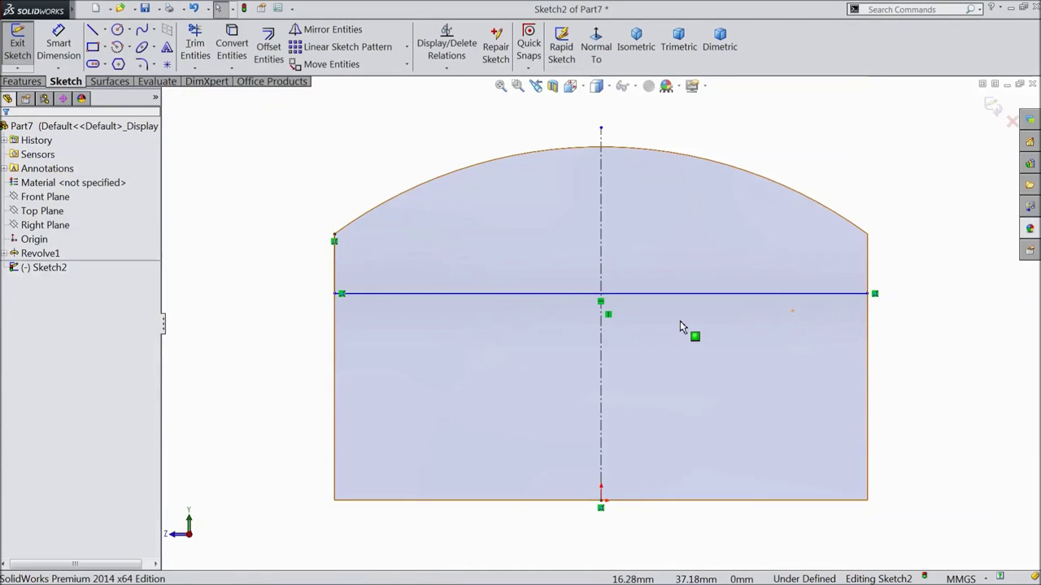
# Dimension the short vertical line on the face's left edge to 15 mm
pyautogui.click(58, 45)
pyautogui.click(336, 273)
pyautogui.click(294, 270)
pyautogui.write('15')
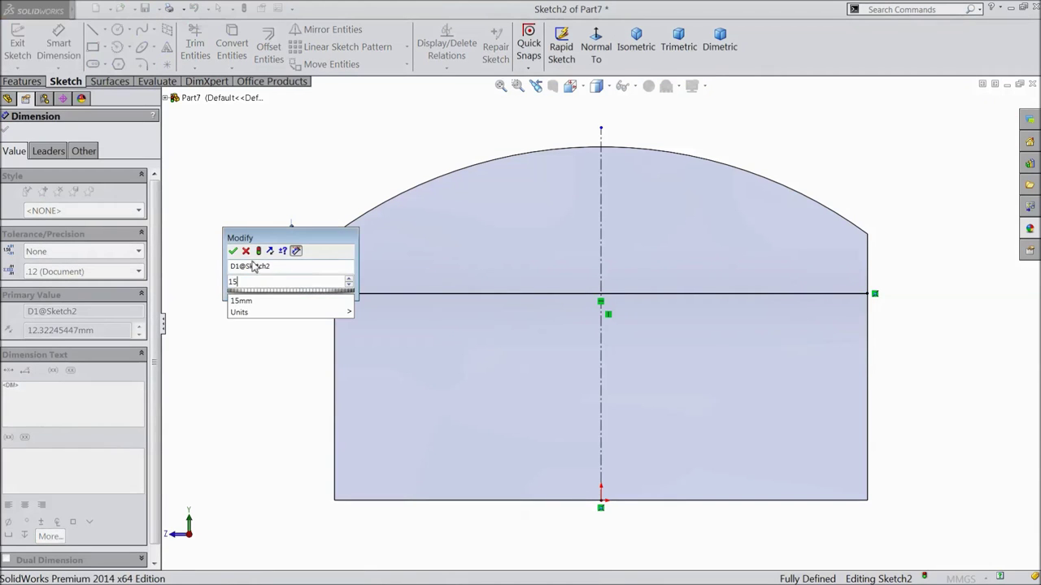
pyautogui.click(231, 252)
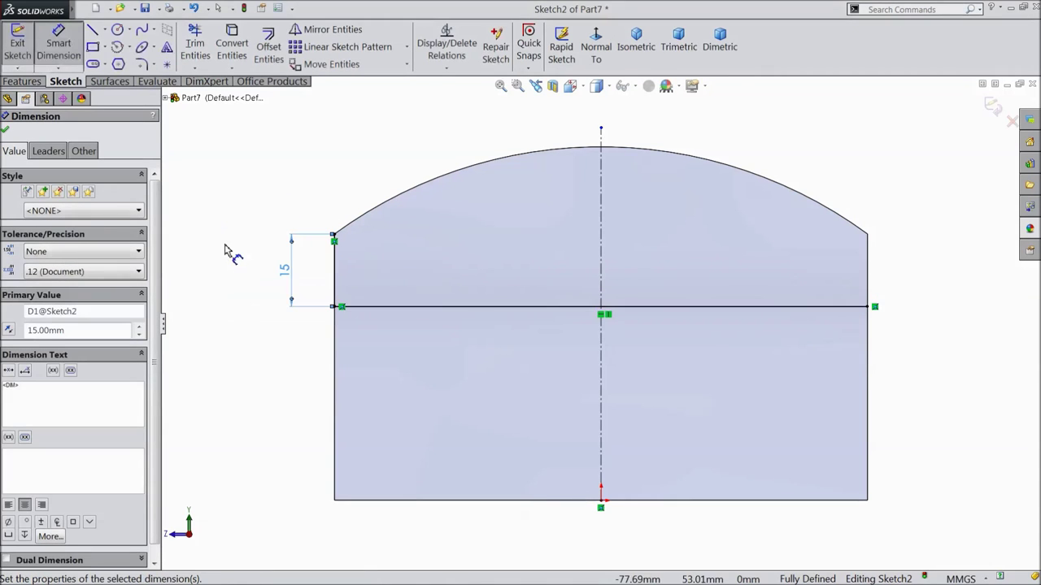
# Sketch a vertical line about 23 mm long upward from the face's upper-left corner
pyautogui.click(92, 30)
pyautogui.click(334, 235)
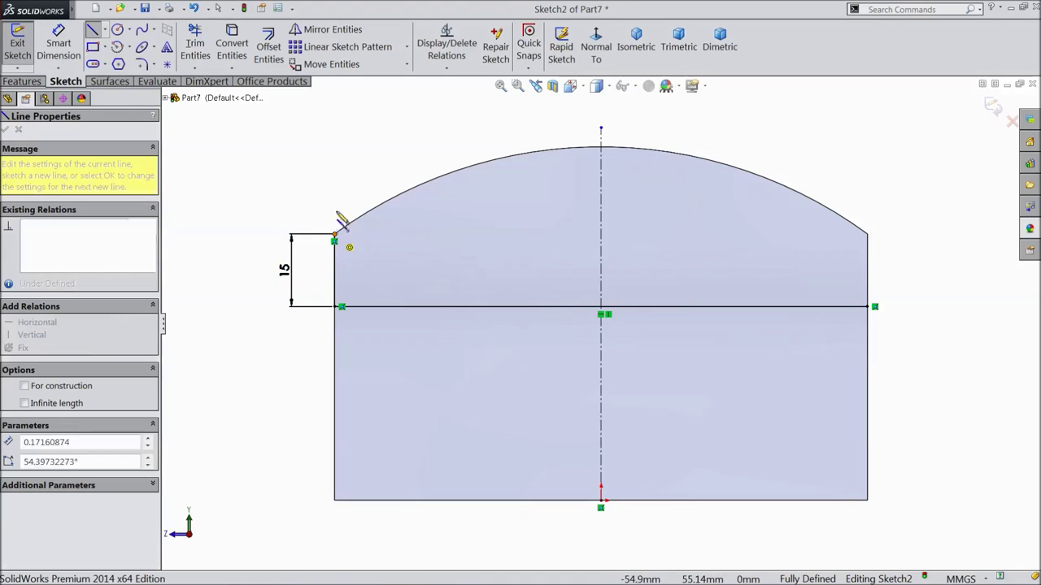
pyautogui.click(335, 126)
pyautogui.press('Escape')
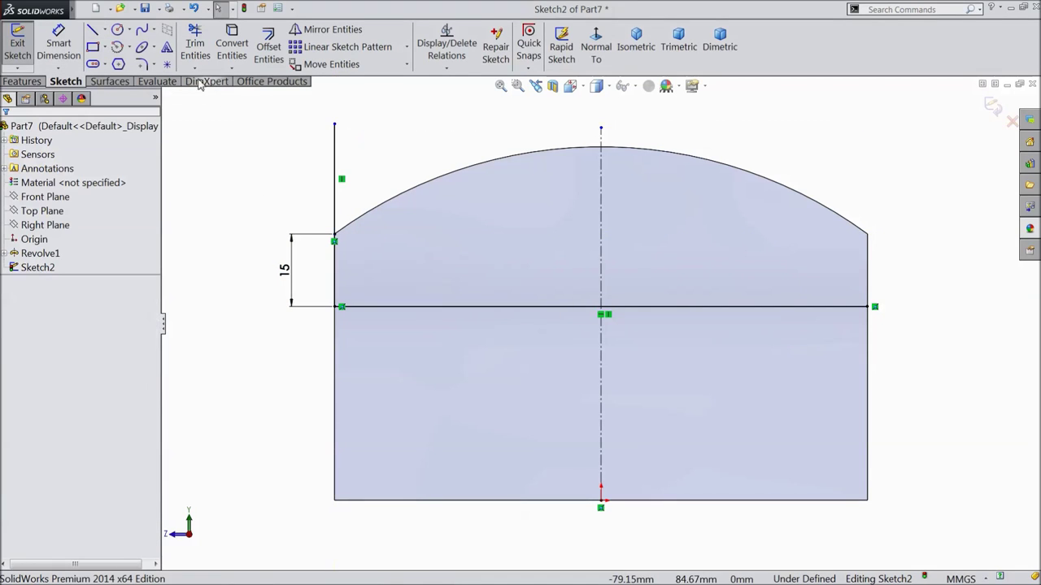
# Dimension the vertical line above the face's upper-left corner to 40 mm
pyautogui.click(59, 43)
pyautogui.click(334, 195)
pyautogui.click(276, 177)
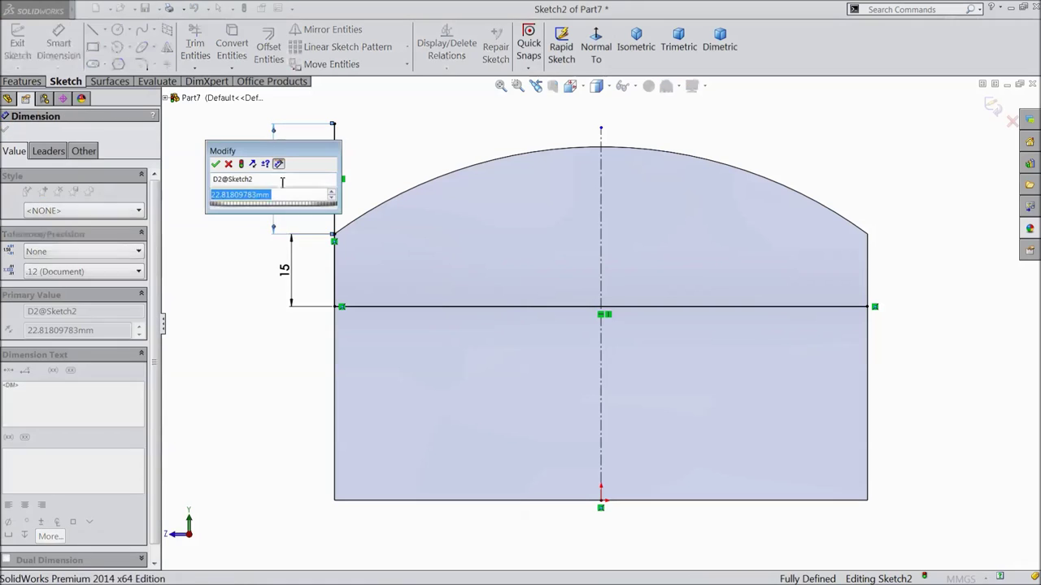
pyautogui.write('40')
pyautogui.press('Return')
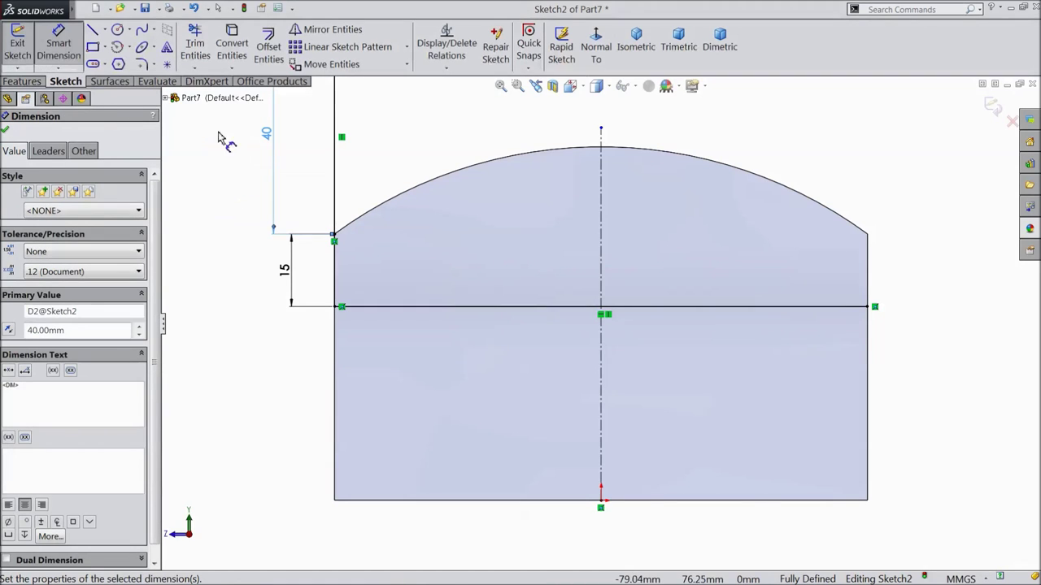
pyautogui.click(6, 131)
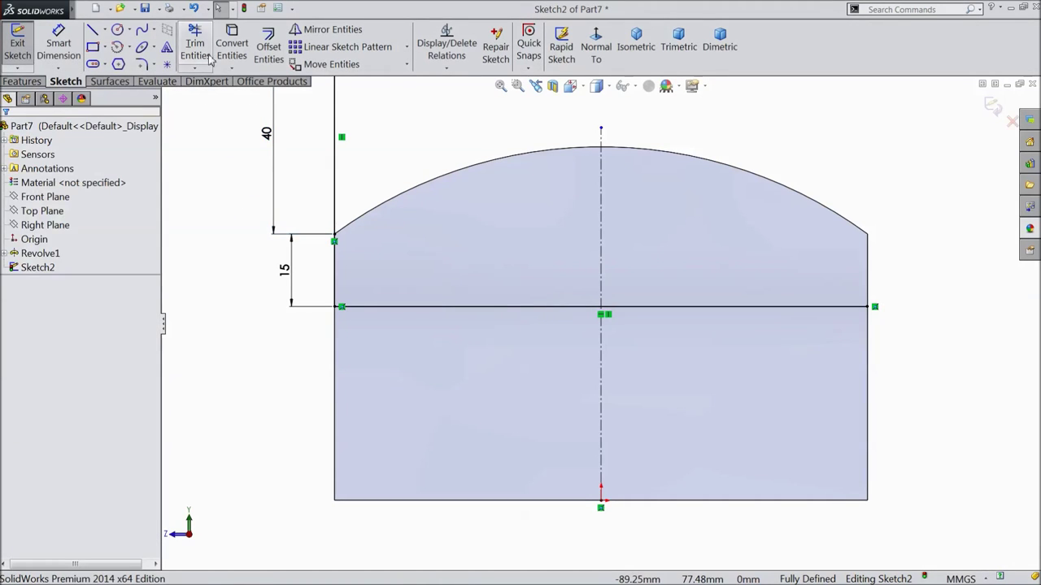
# Mirror the 15 mm and 40 mm vertical lines about the vertical centerline
pyautogui.click(325, 29)
pyautogui.press('f')
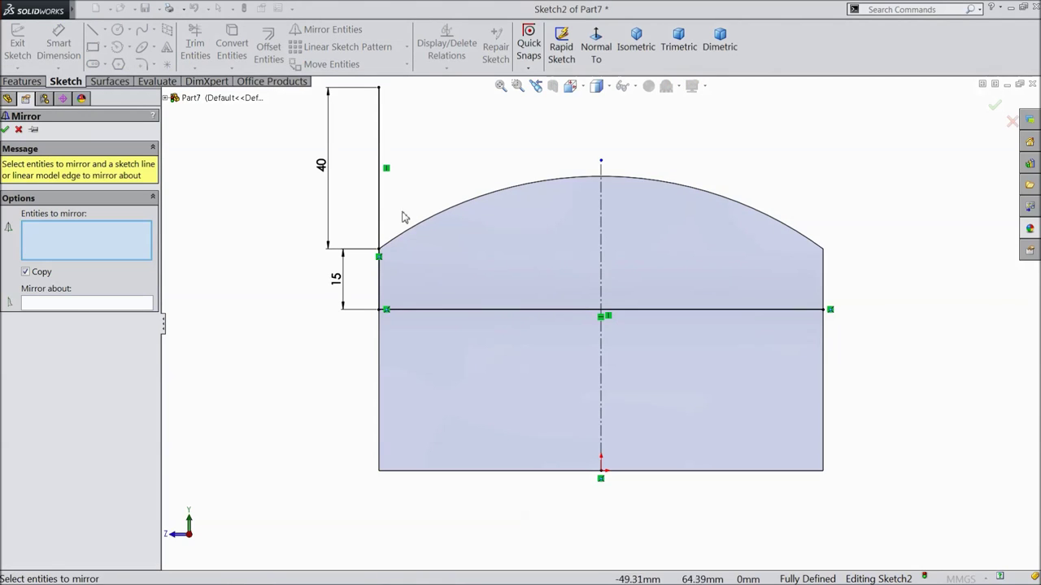
pyautogui.click(379, 276)
pyautogui.click(380, 226)
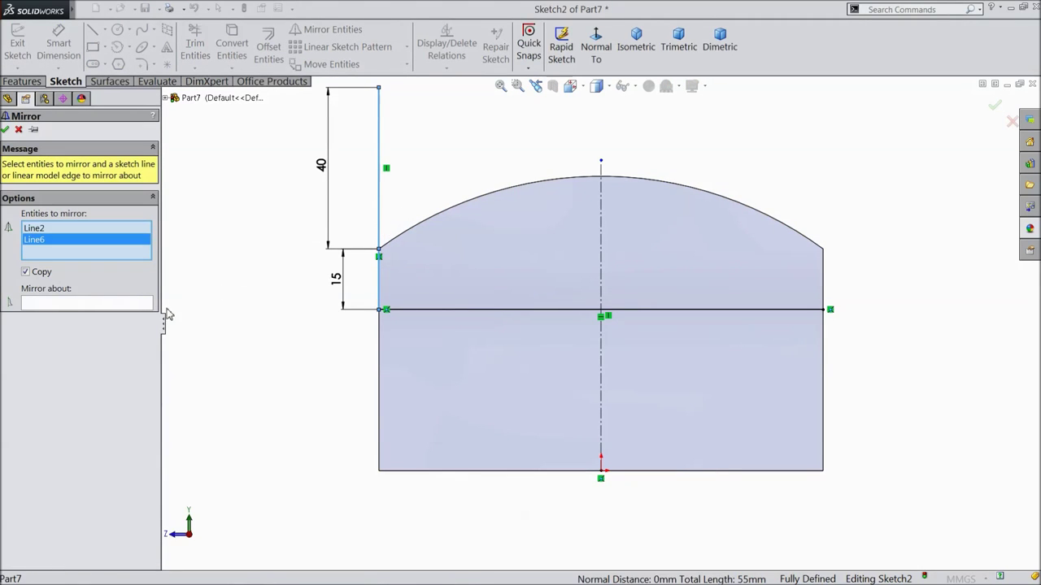
pyautogui.click(142, 303)
pyautogui.click(602, 260)
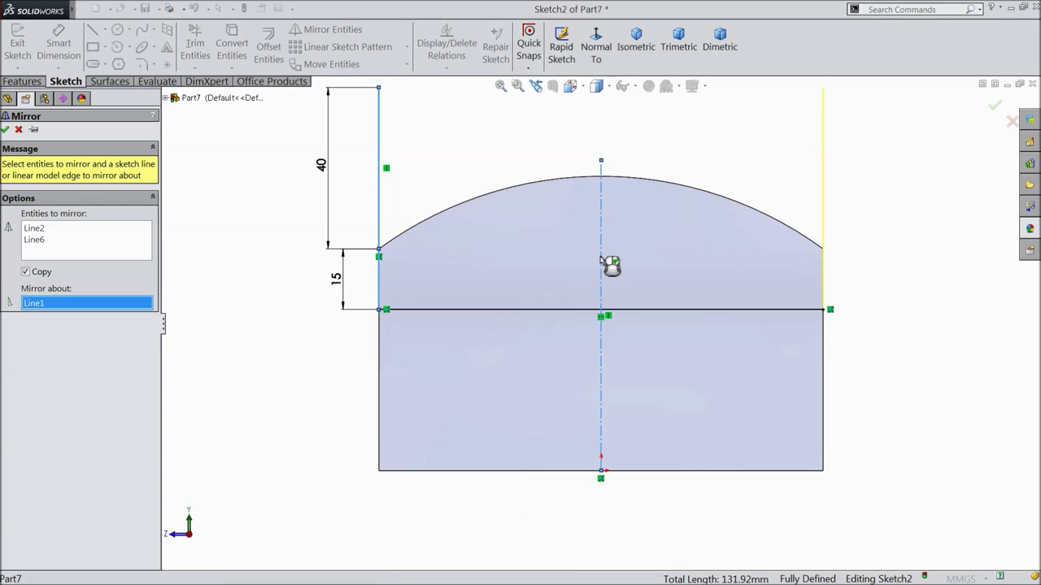
pyautogui.click(6, 130)
pyautogui.press('f')
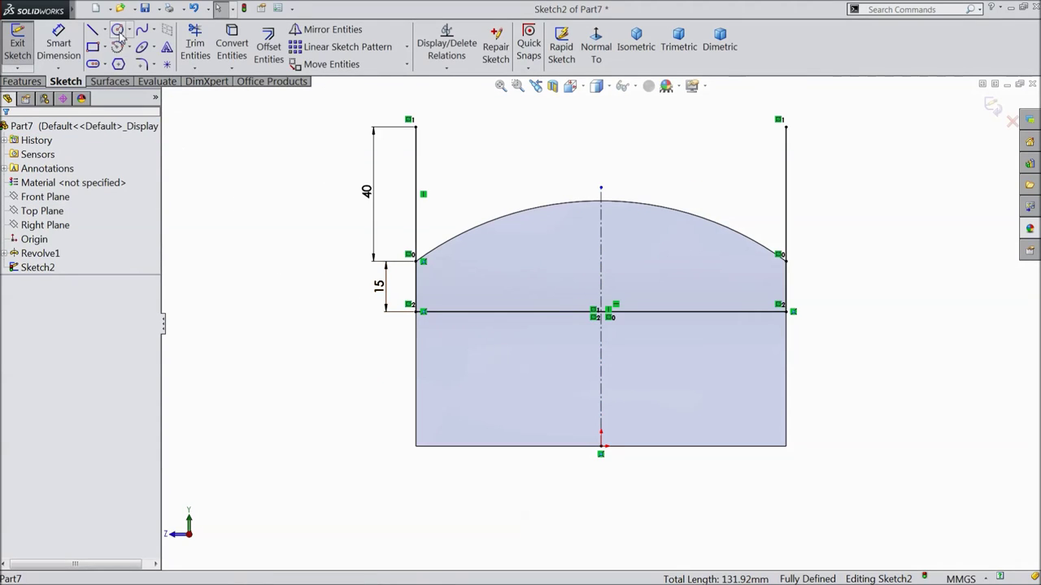
# Draw a circle centered on the origin through the 40 mm line's upper end and trim it to the arc between both vertical lines
pyautogui.click(118, 31)
pyautogui.click(601, 445)
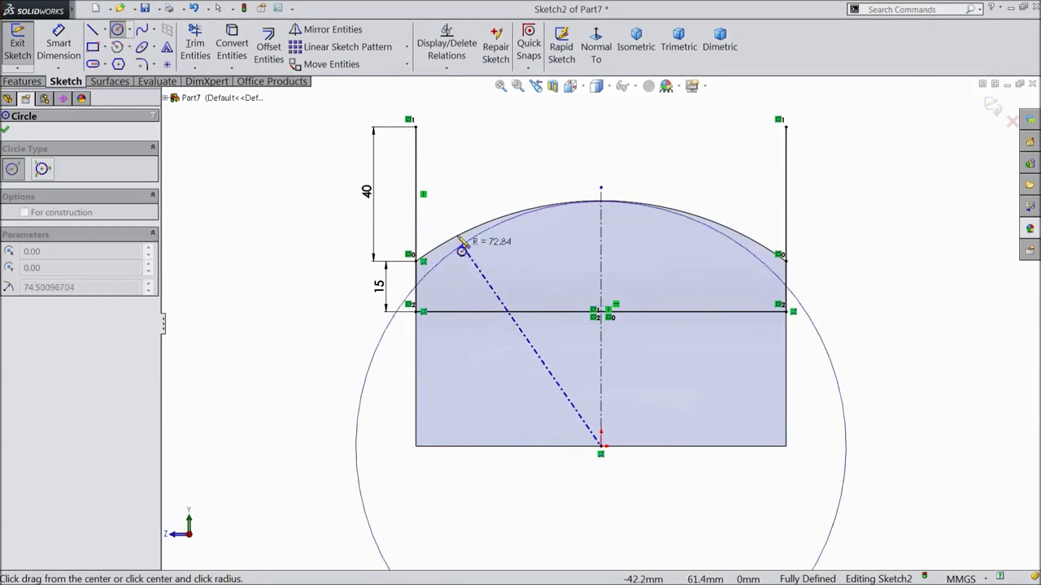
pyautogui.click(416, 128)
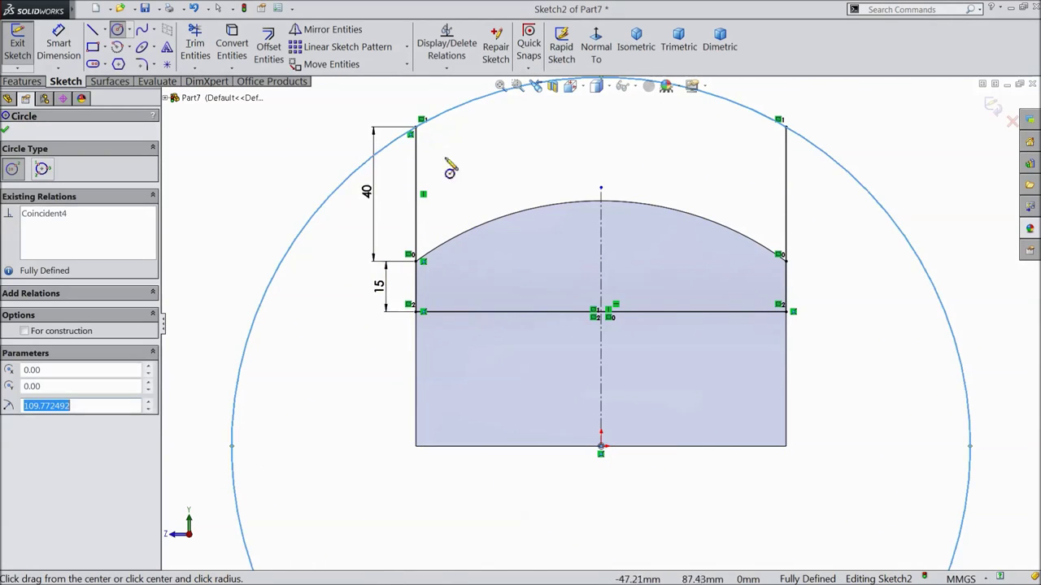
pyautogui.click(196, 47)
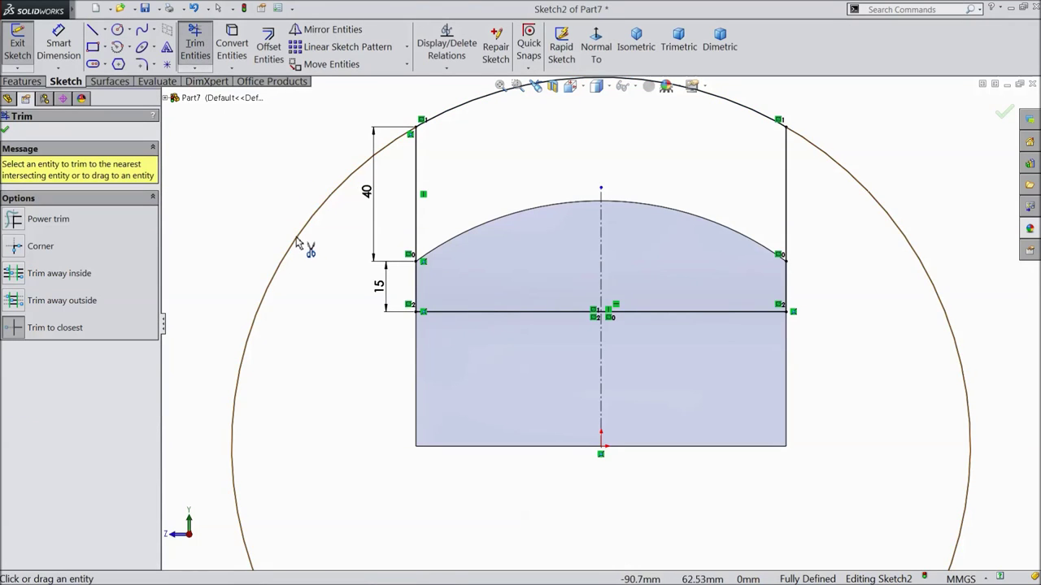
pyautogui.press('z')
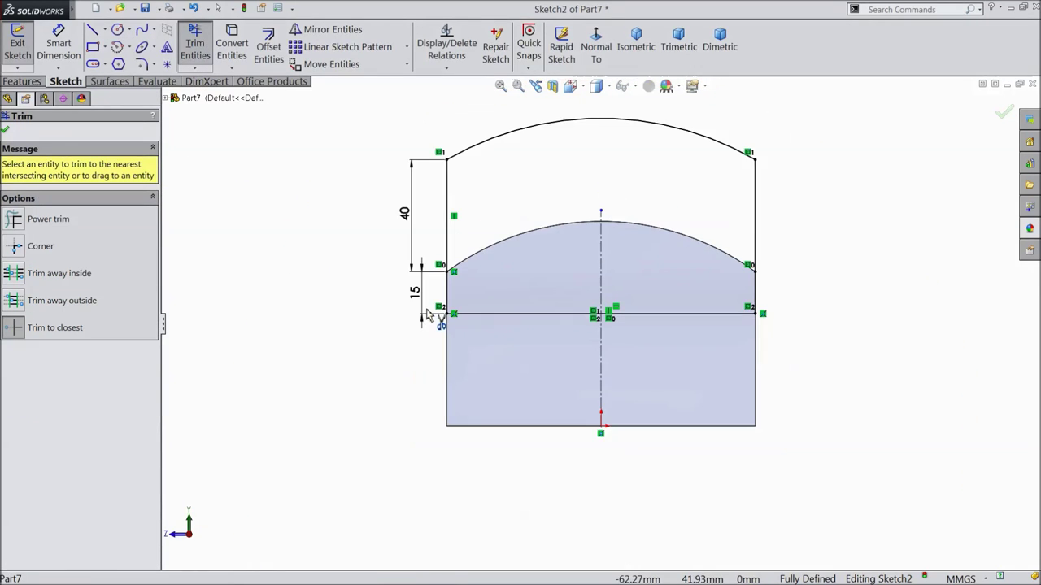
pyautogui.press('z')
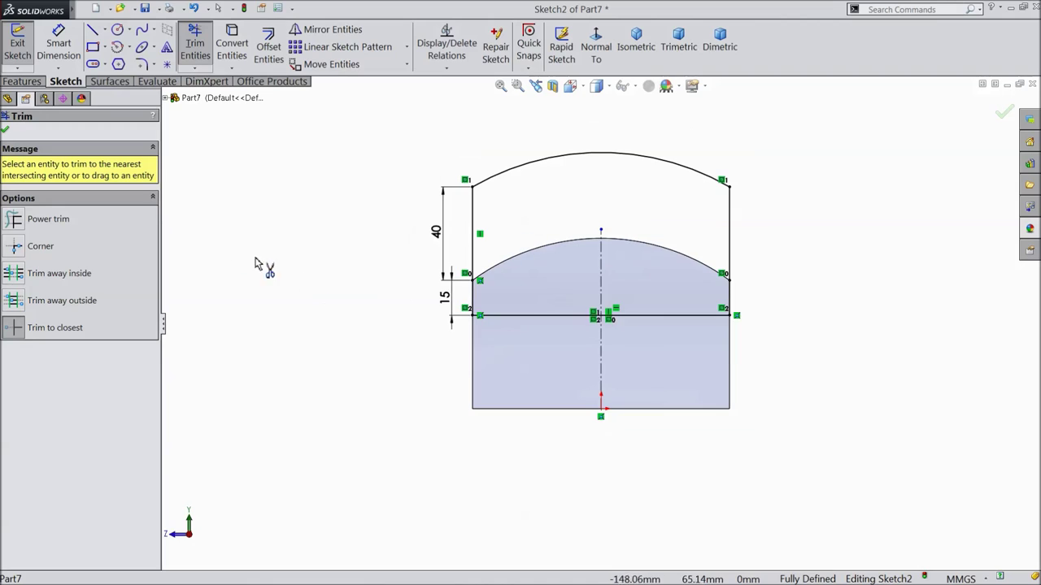
pyautogui.click(5, 130)
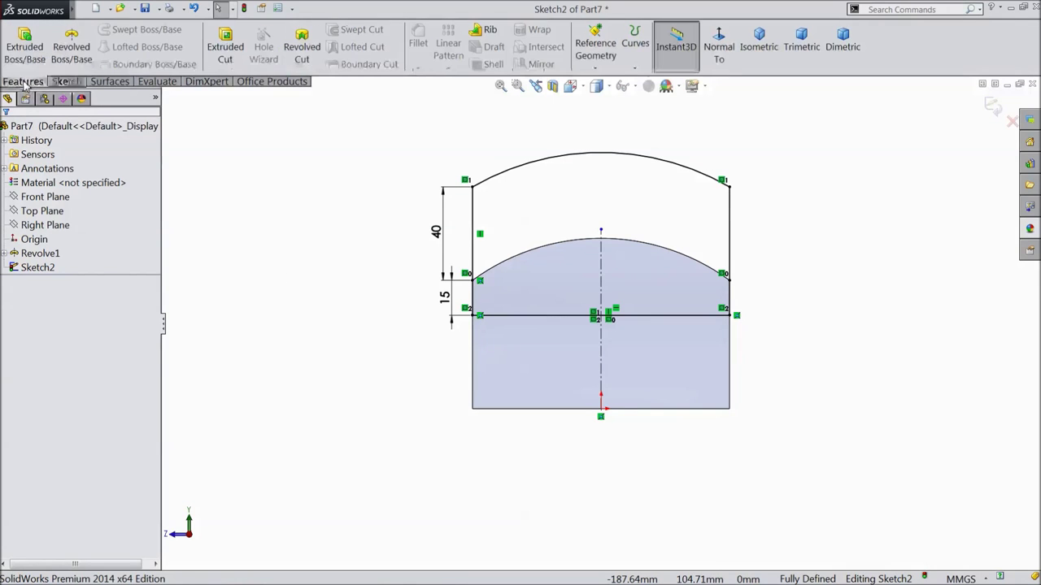
# Revolve the arched sketch 110 degrees about its horizontal base line, reversed toward the existing body, with the result merged
pyautogui.click(72, 47)
pyautogui.moveTo(274, 249)
pyautogui.mouseDown(button='middle')
pyautogui.moveTo(304, 242)
pyautogui.moveTo(341, 276)
pyautogui.moveTo(374, 339)
pyautogui.moveTo(342, 316)
pyautogui.mouseUp(button='middle')
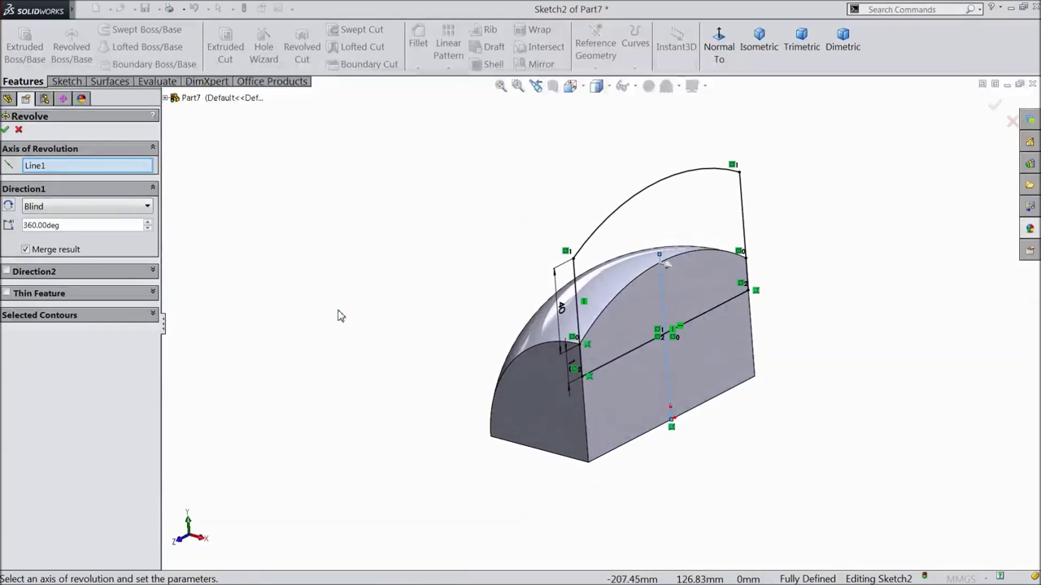
pyautogui.rightClick(73, 168)
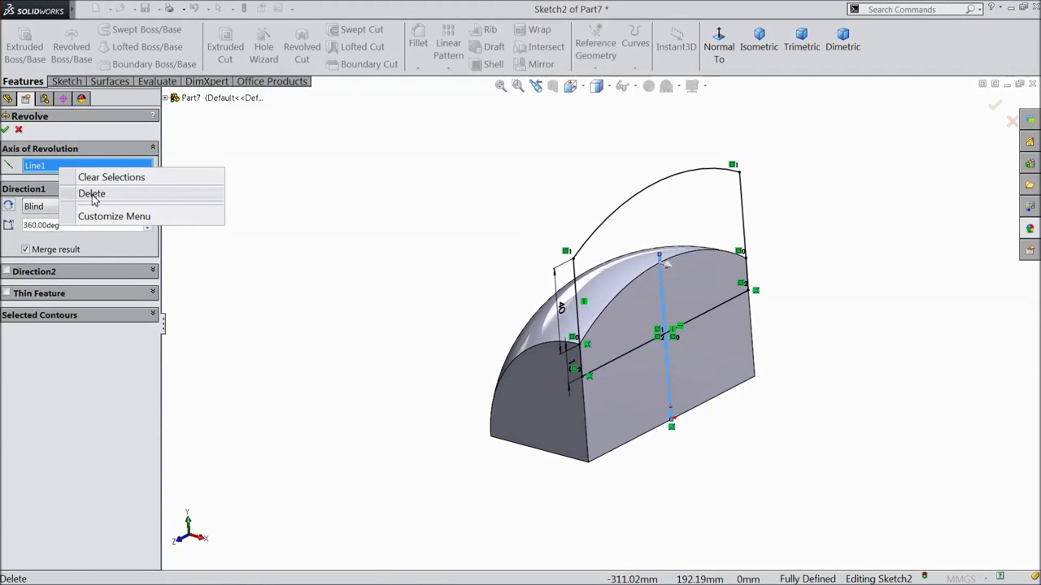
pyautogui.click(92, 194)
pyautogui.click(716, 314)
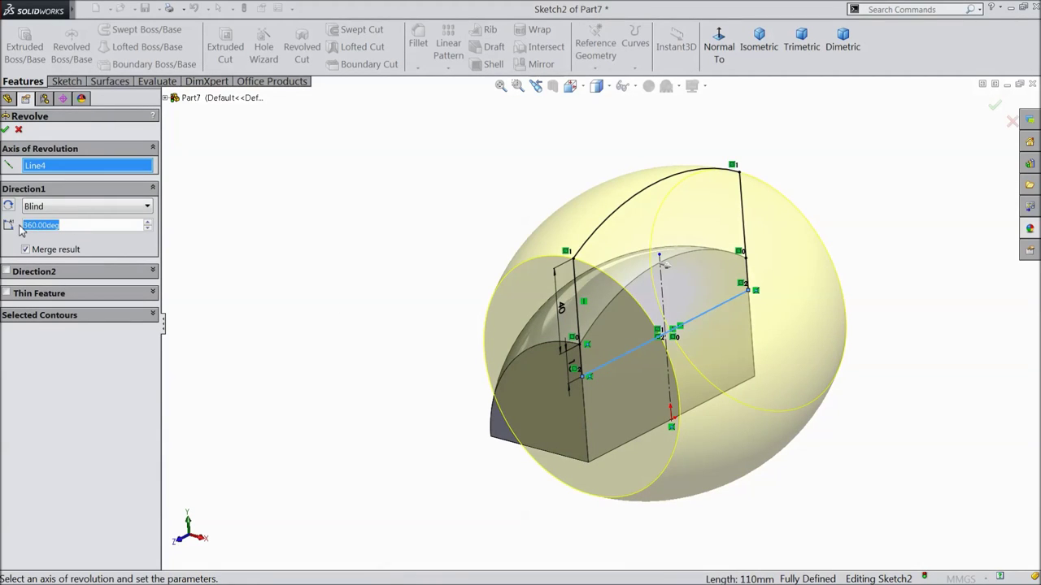
pyautogui.write('110')
pyautogui.press('Return')
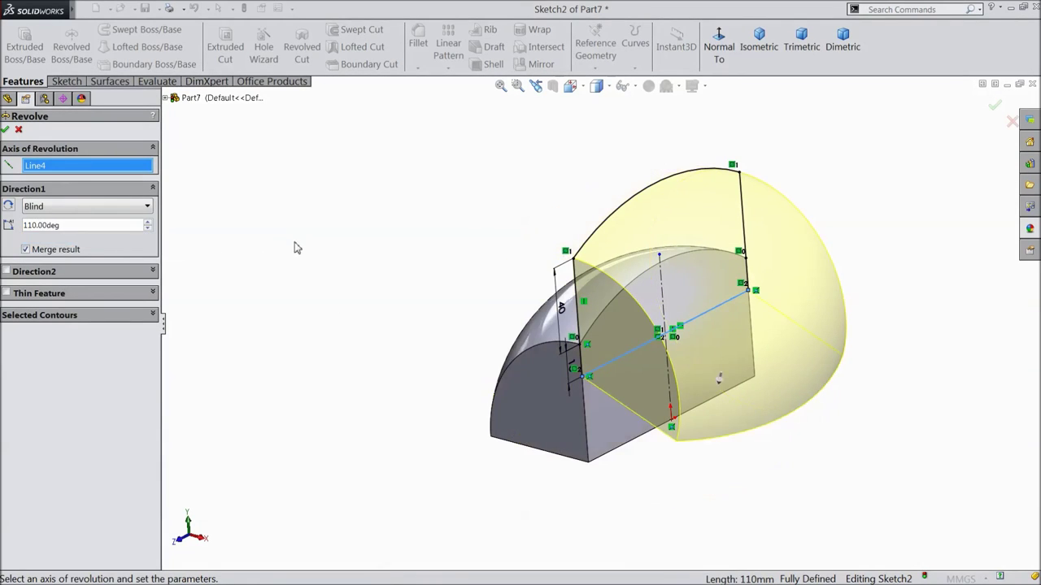
pyautogui.click(8, 207)
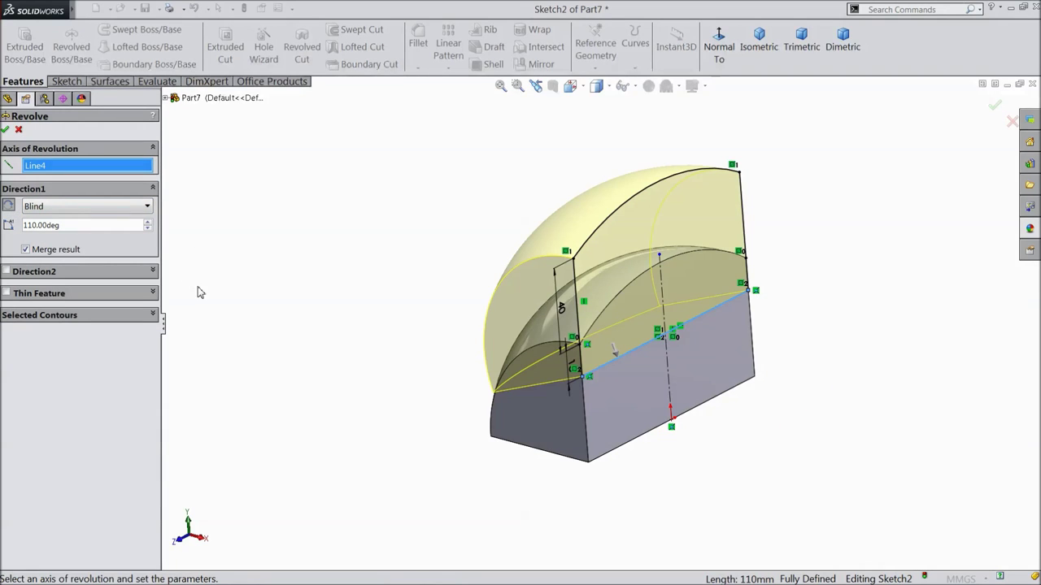
pyautogui.moveTo(229, 309); pyautogui.dragTo(307, 312, button='middle')
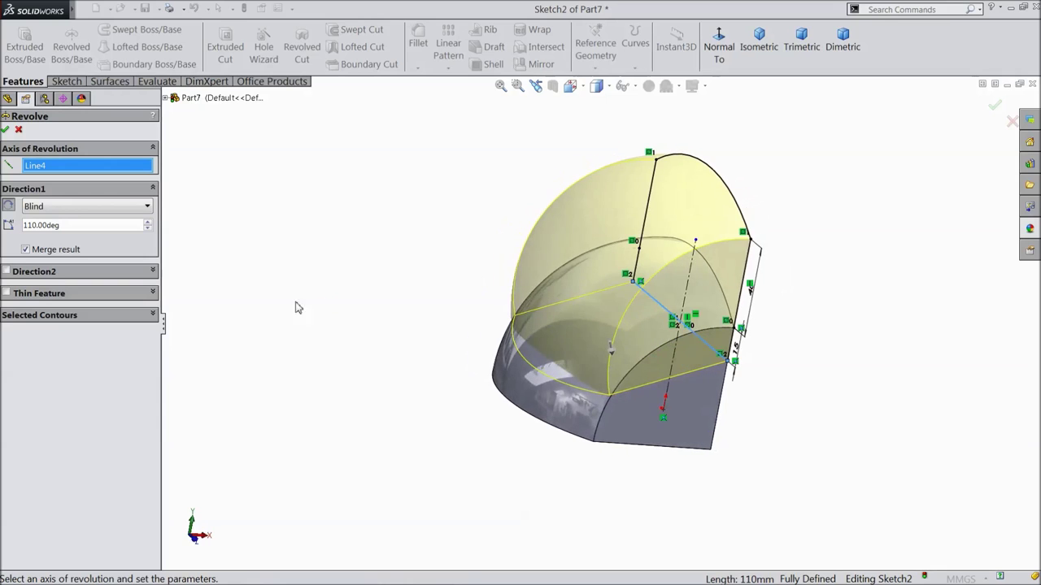
pyautogui.click(6, 130)
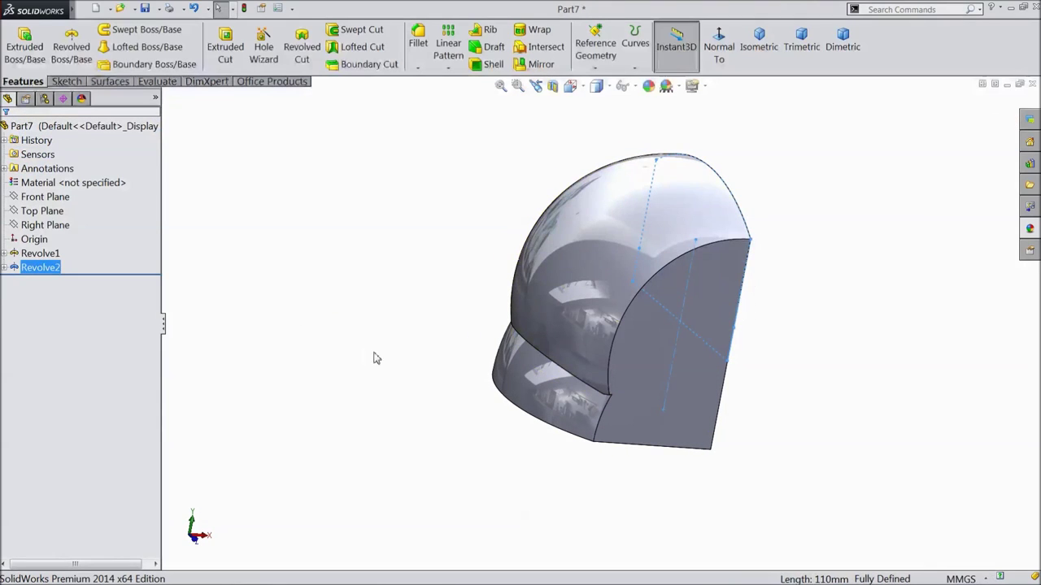
# On the large flat face, sketch a closed rectangle about 79 mm wide and 12 mm high, its upper edge passing through the arc's apex
pyautogui.moveTo(394, 356); pyautogui.dragTo(290, 330, button='middle')
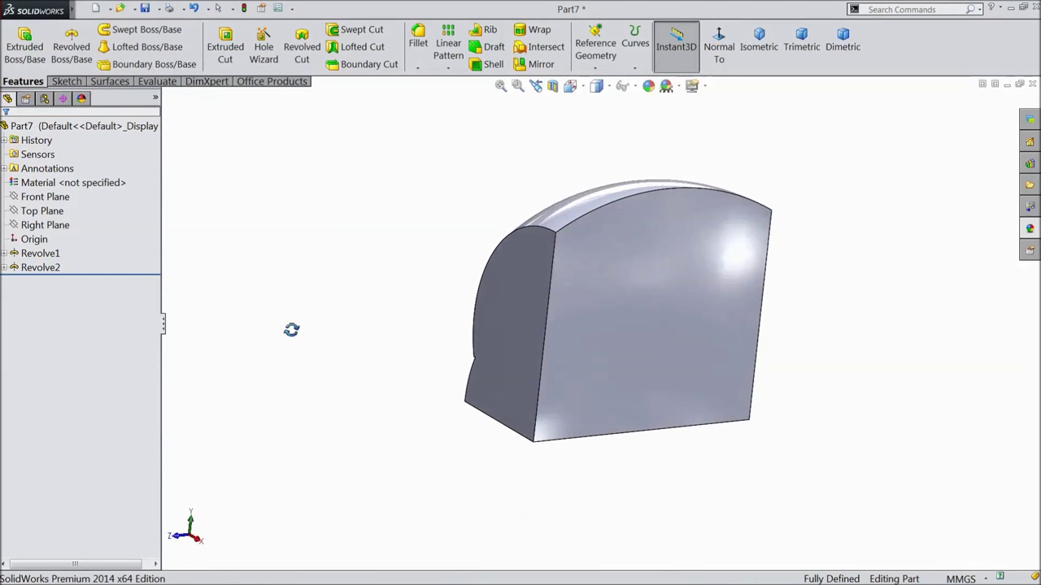
pyautogui.moveTo(578, 325)
pyautogui.mouseDown(button='middle')
pyautogui.moveTo(344, 300)
pyautogui.moveTo(421, 276)
pyautogui.moveTo(374, 282)
pyautogui.moveTo(378, 316)
pyautogui.moveTo(369, 306)
pyautogui.moveTo(767, 291)
pyautogui.moveTo(645, 225)
pyautogui.moveTo(622, 317)
pyautogui.mouseUp(button='middle')
pyautogui.click(622, 318)
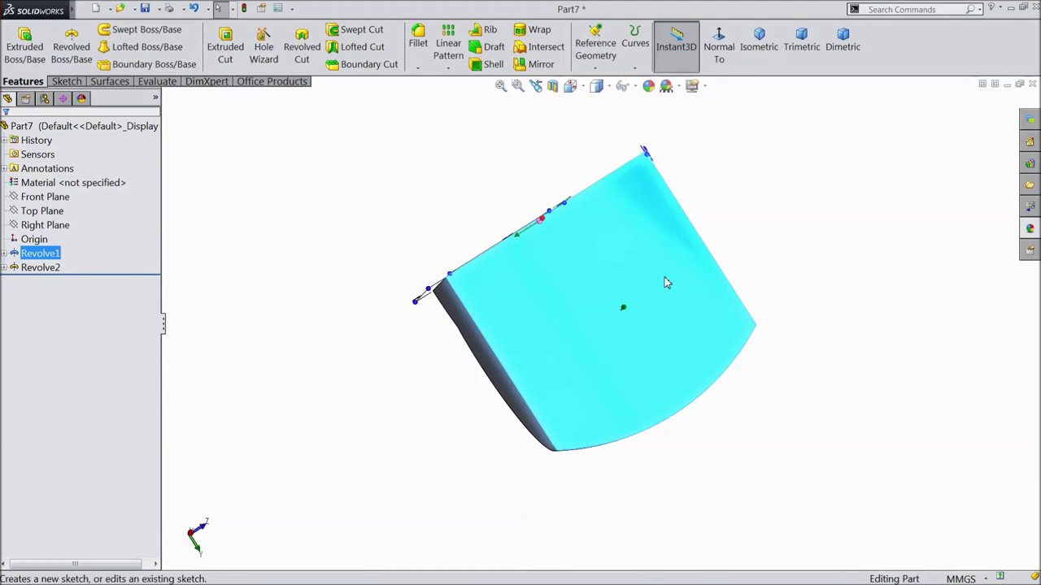
pyautogui.click(666, 281)
pyautogui.click(599, 54)
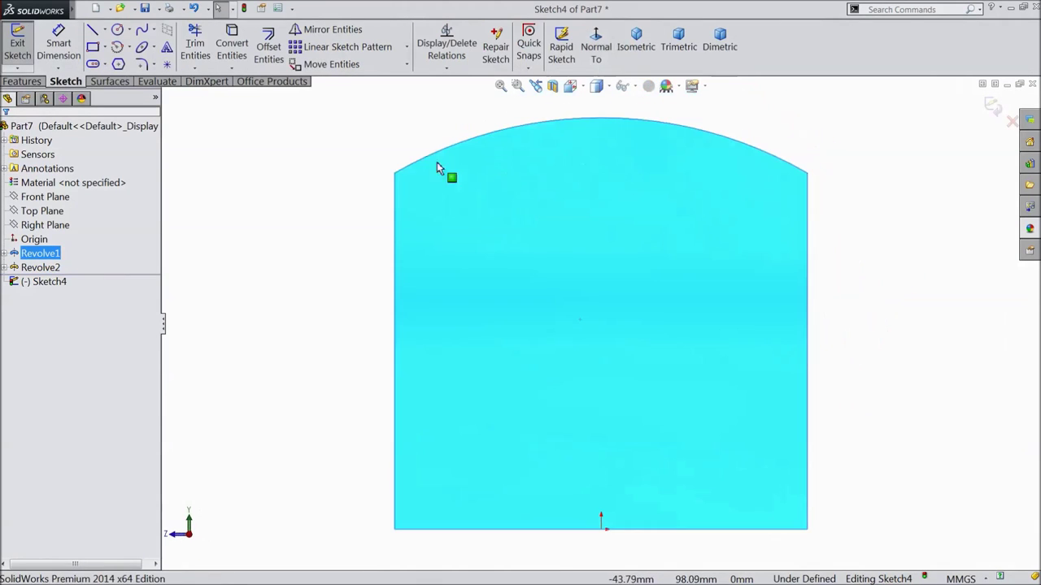
pyautogui.click(92, 31)
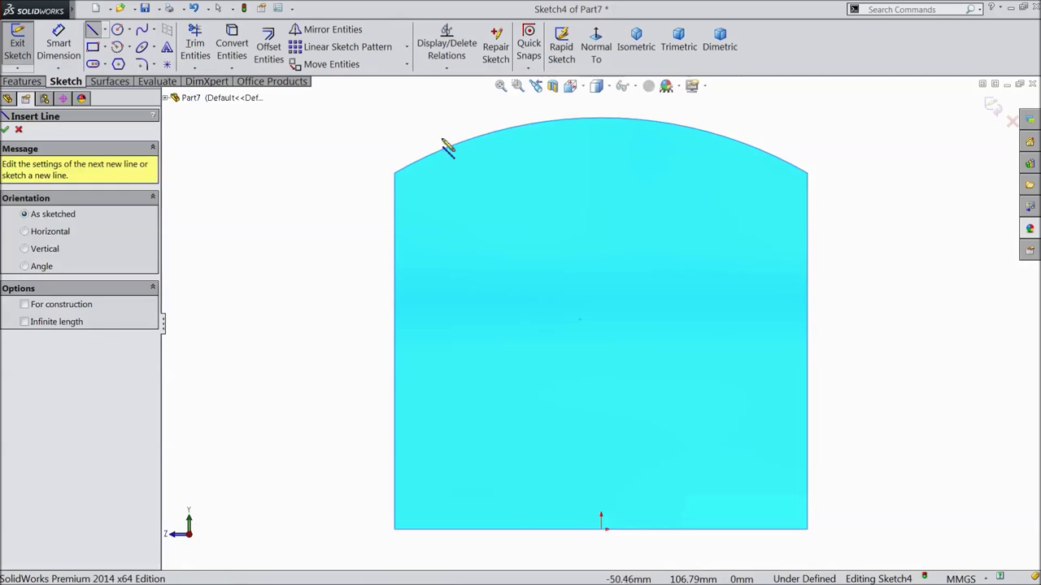
pyautogui.click(601, 118)
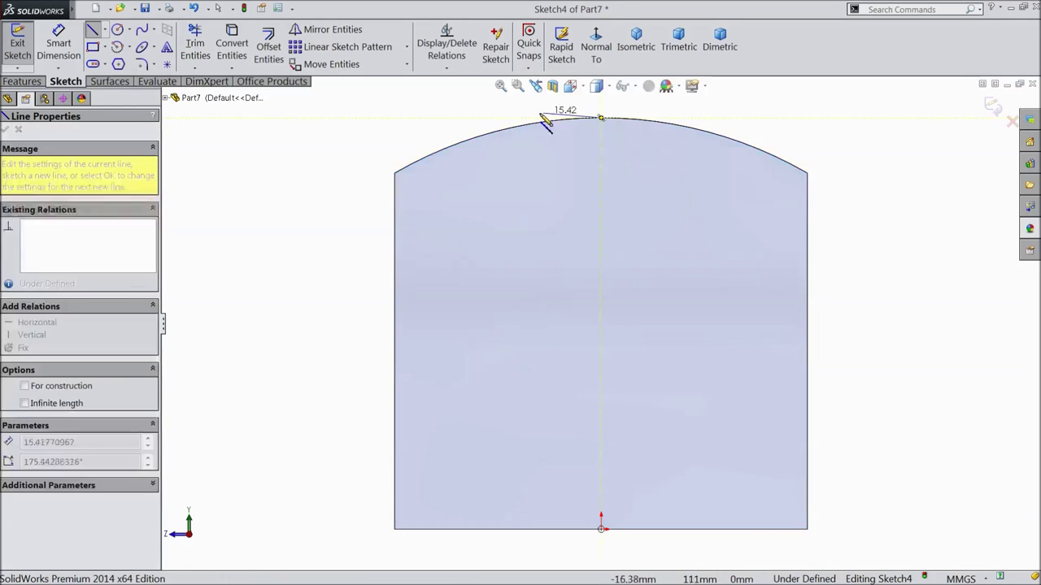
pyautogui.click(461, 118)
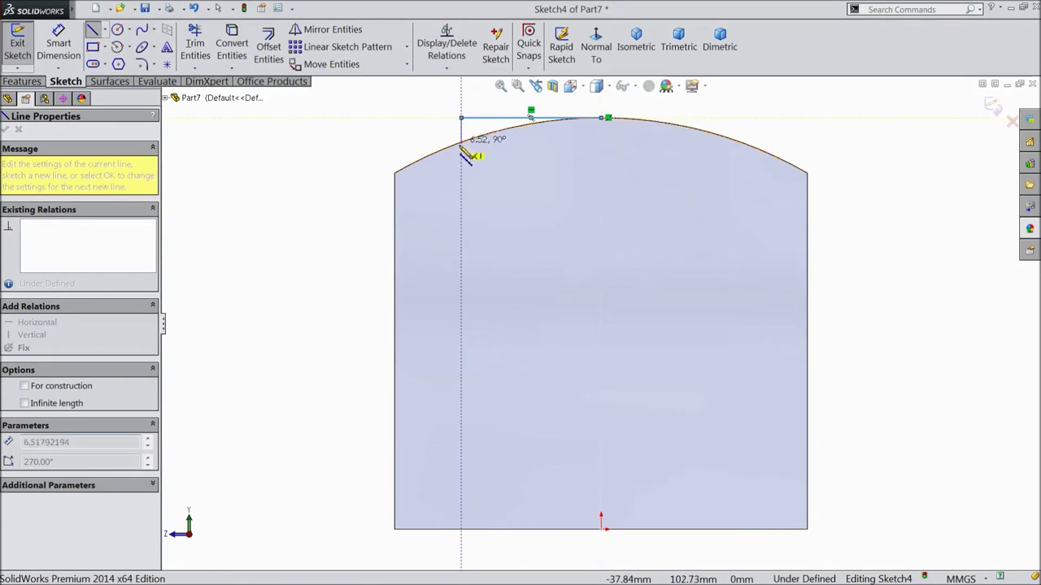
pyautogui.click(461, 161)
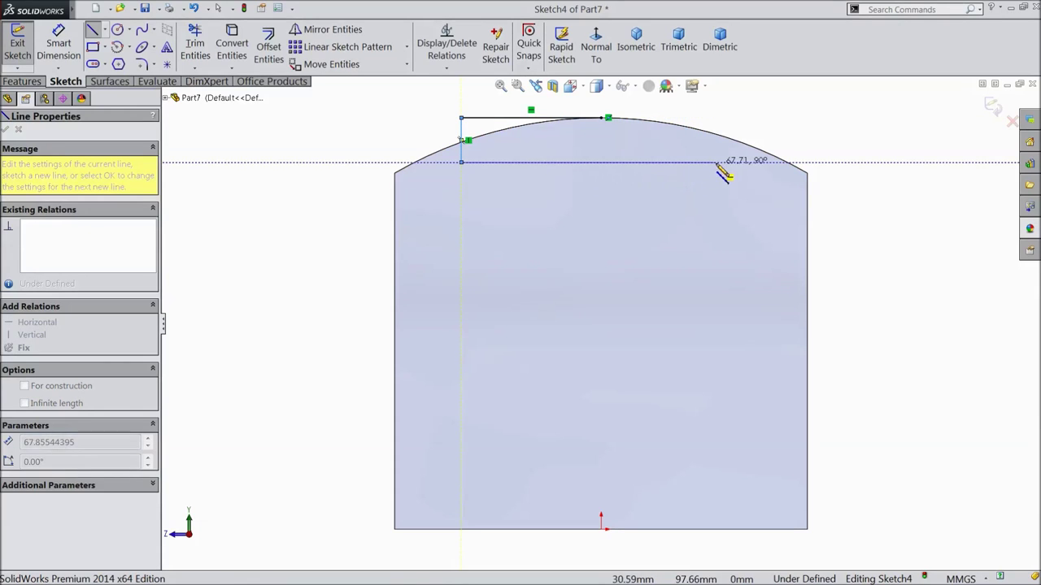
pyautogui.click(759, 161)
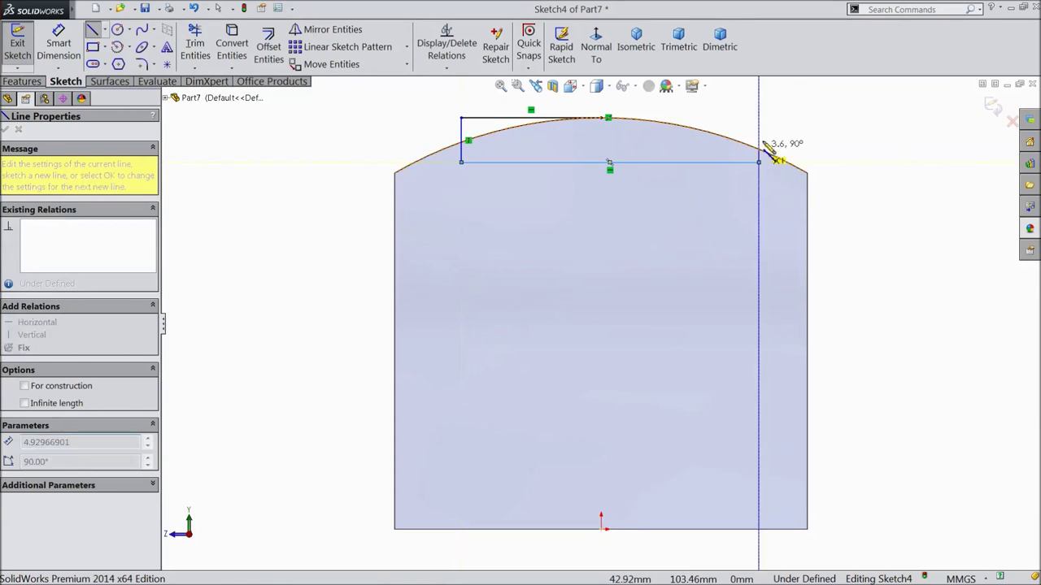
pyautogui.click(759, 118)
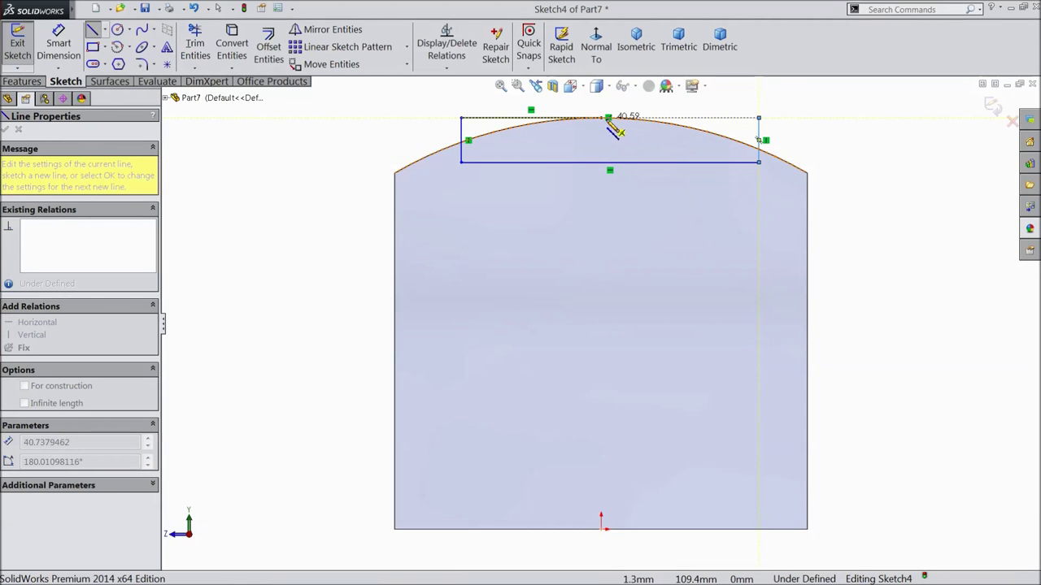
pyautogui.click(608, 119)
pyautogui.press('Escape')
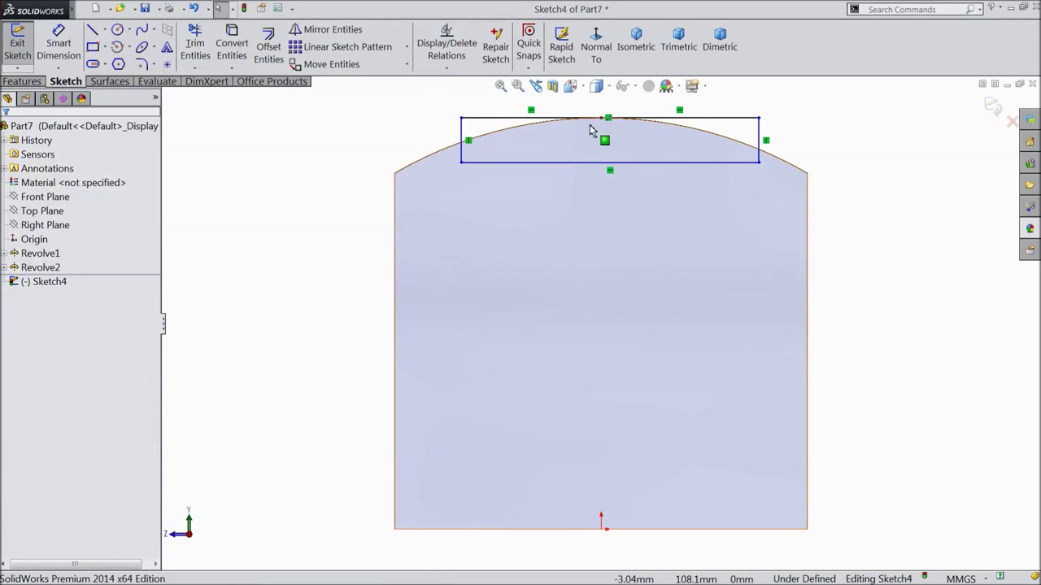
# Dimension the rectangle's upper-left segment, from its corner to the arc's apex, to 25 mm
pyautogui.scroll(1, 627, 138)
pyautogui.click(58, 45)
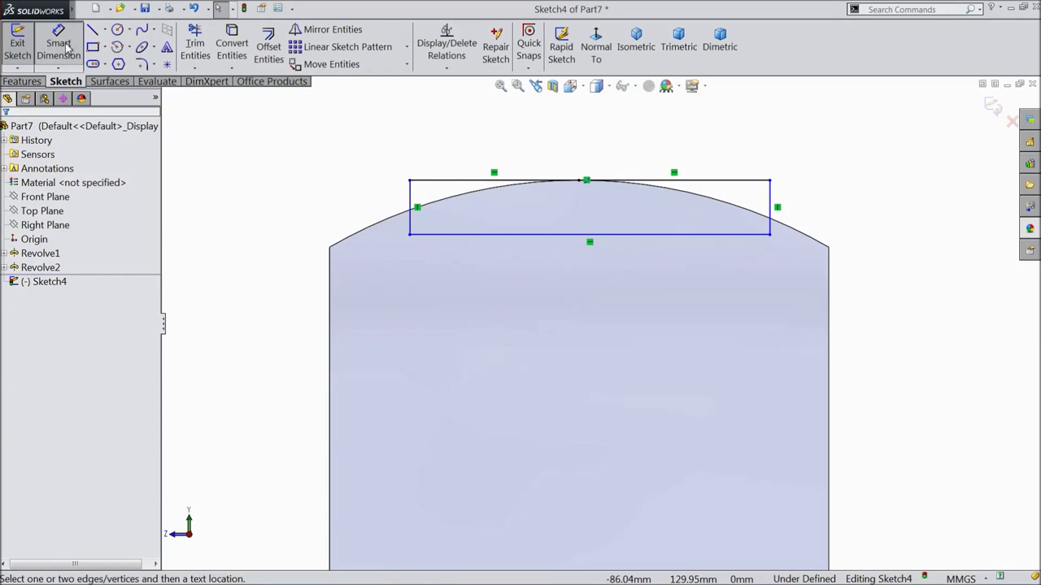
pyautogui.click(469, 180)
pyautogui.click(494, 155)
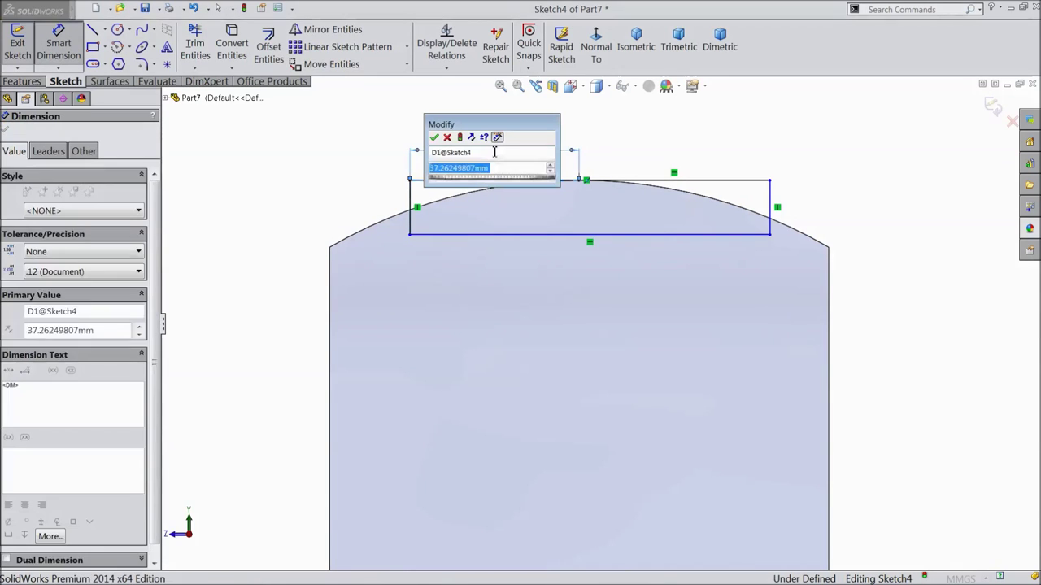
pyautogui.write('25')
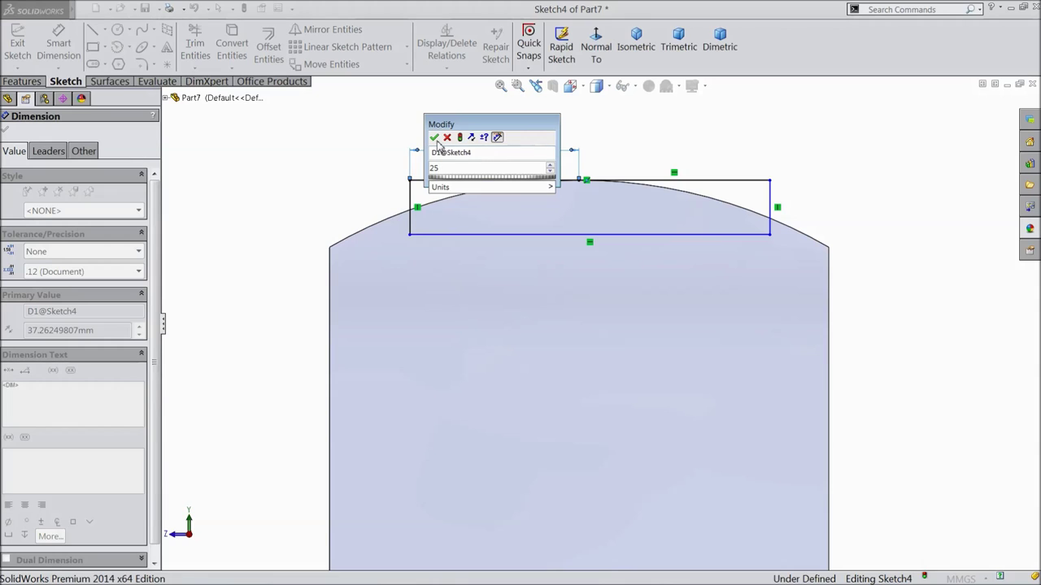
pyautogui.click(434, 137)
# Dimension the rectangle's left side to 10 mm and its lower edge to 50 mm
pyautogui.click(466, 207)
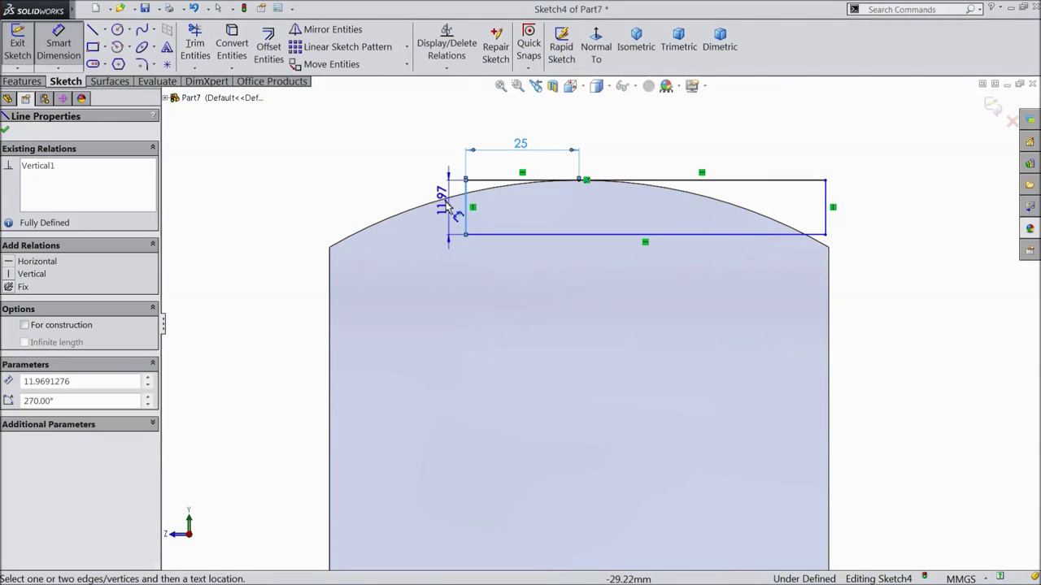
pyautogui.click(407, 201)
pyautogui.write('10')
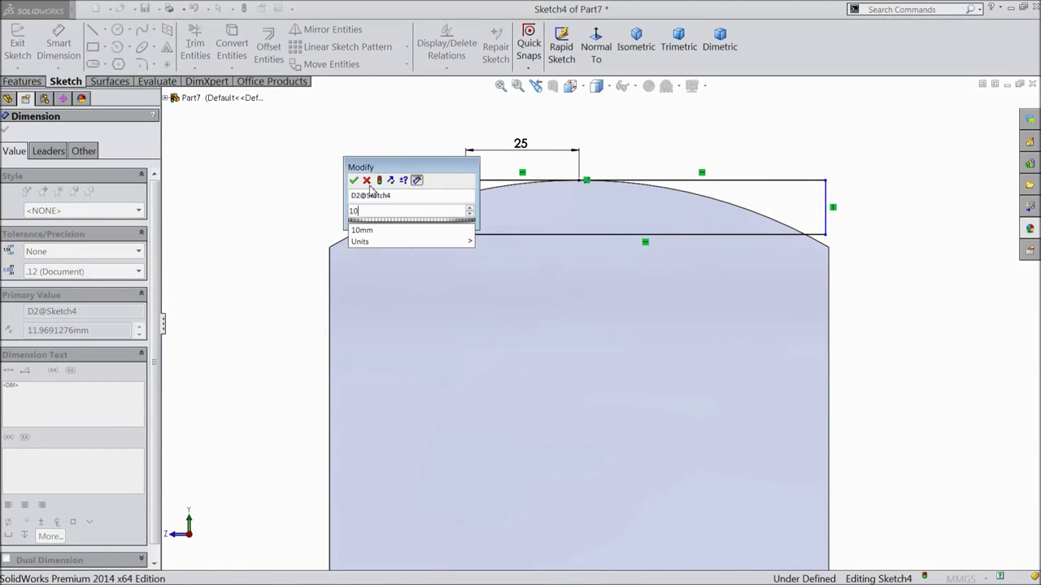
pyautogui.press('Return')
pyautogui.click(548, 226)
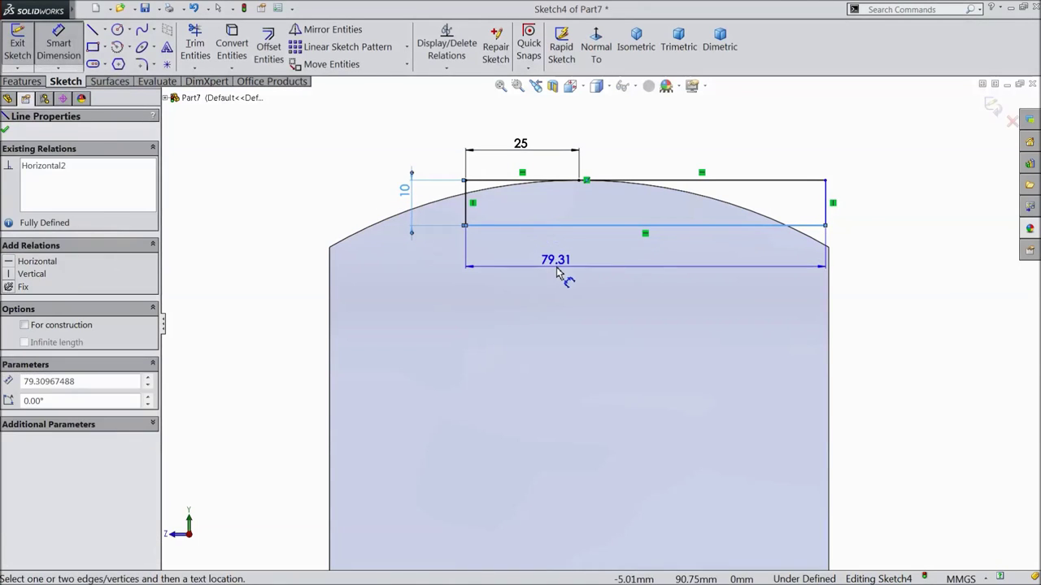
pyautogui.click(557, 273)
pyautogui.write('50')
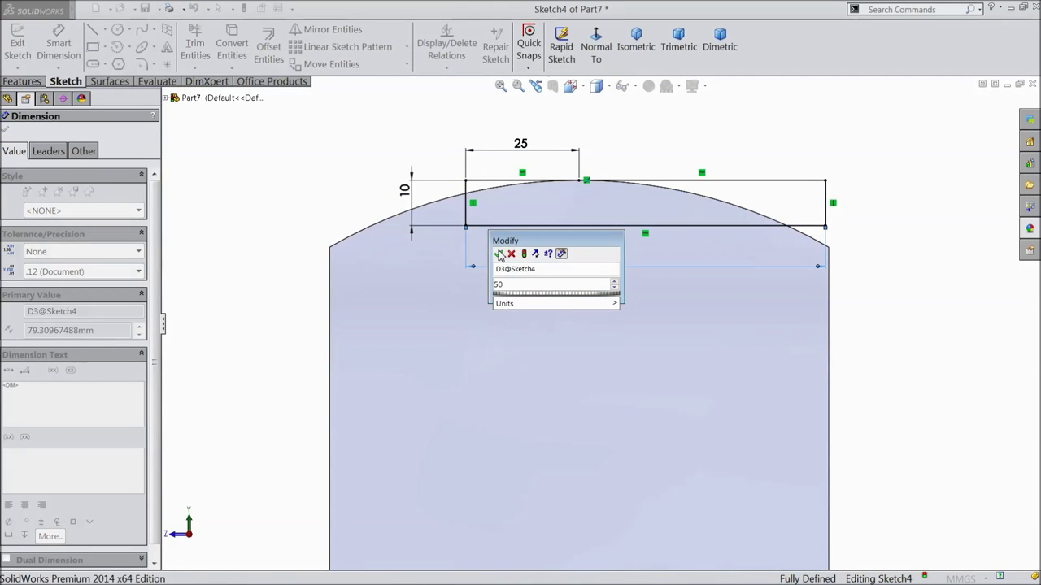
pyautogui.click(498, 254)
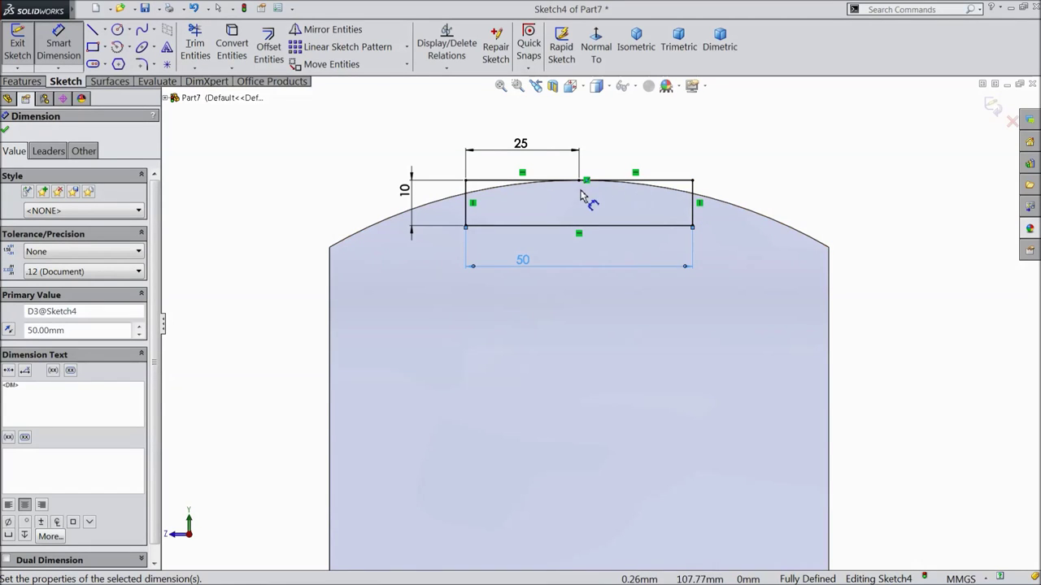
pyautogui.click(6, 132)
# Extrude the rectangle 15 mm as a merged boss, reversed so it runs into the curved body
pyautogui.click(22, 81)
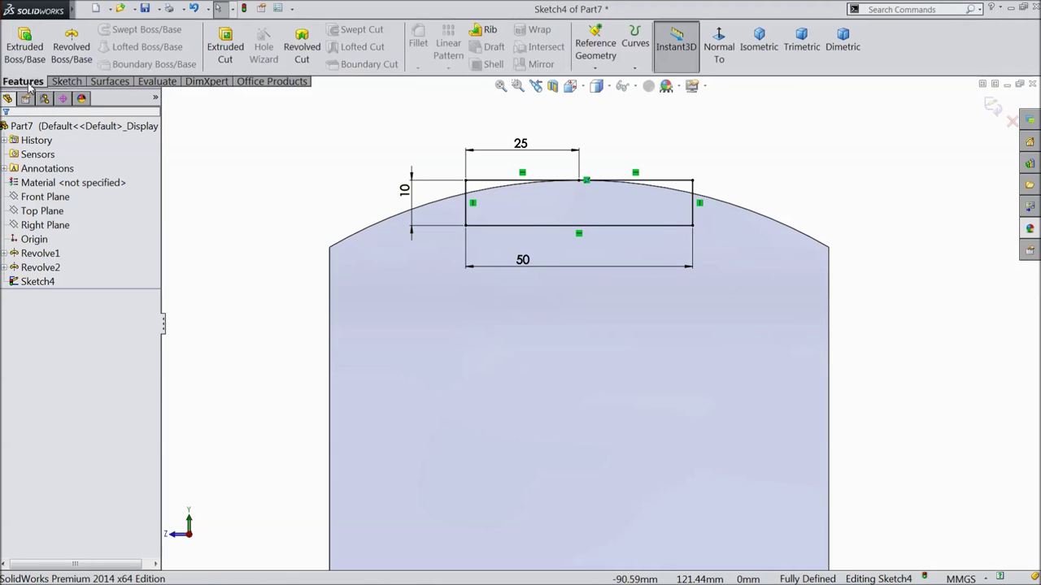
pyautogui.click(24, 46)
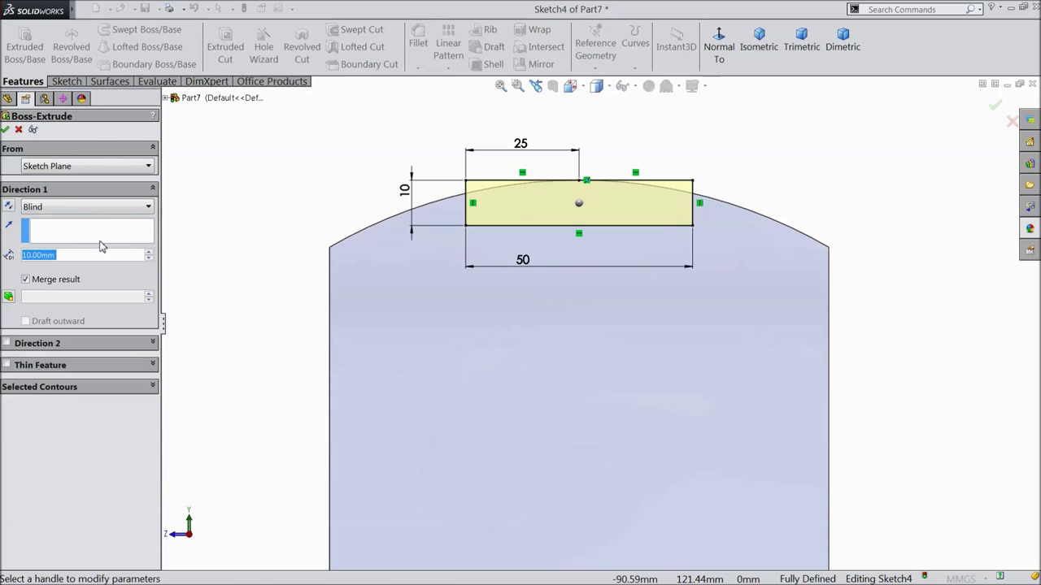
pyautogui.write('15')
pyautogui.press('Return')
pyautogui.moveTo(255, 174); pyautogui.dragTo(223, 223, button='middle')
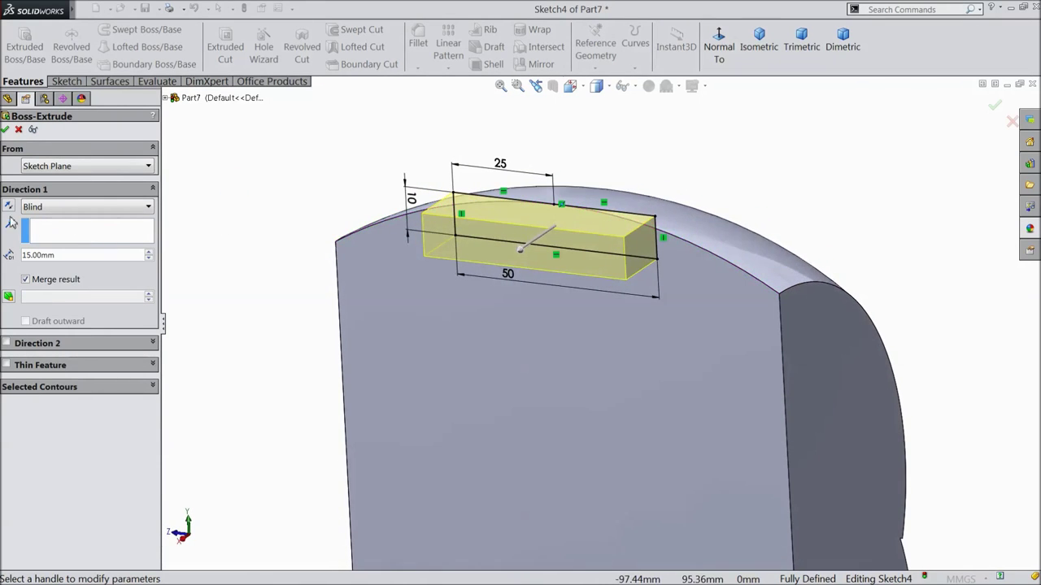
pyautogui.click(6, 130)
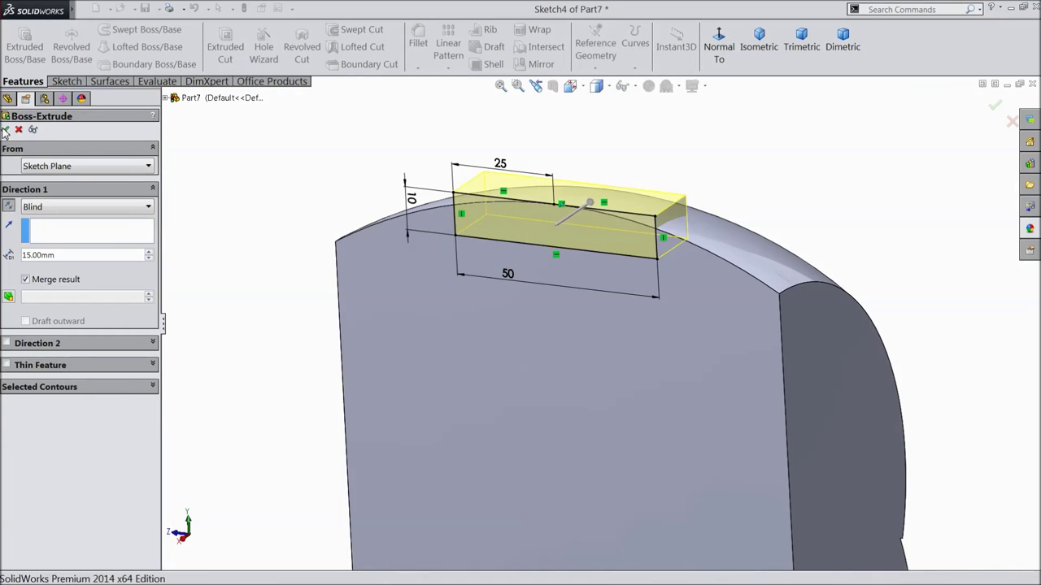
# In a new sketch on the small block's top face, draw a slanted line from the block's lower flat-side corner past the body's curved outline
pyautogui.moveTo(197, 175); pyautogui.dragTo(281, 222, button='middle')
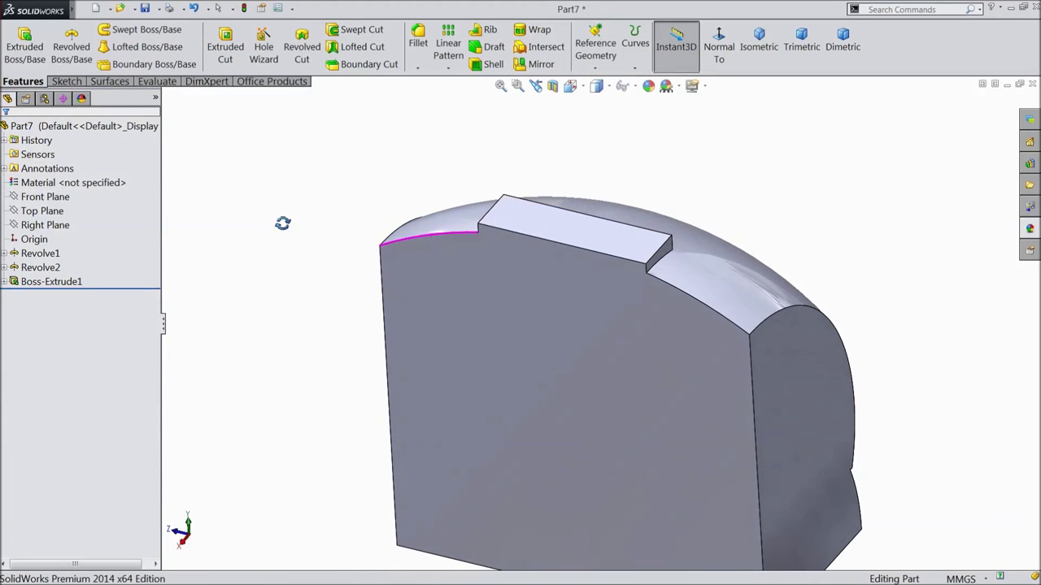
pyautogui.click(537, 226)
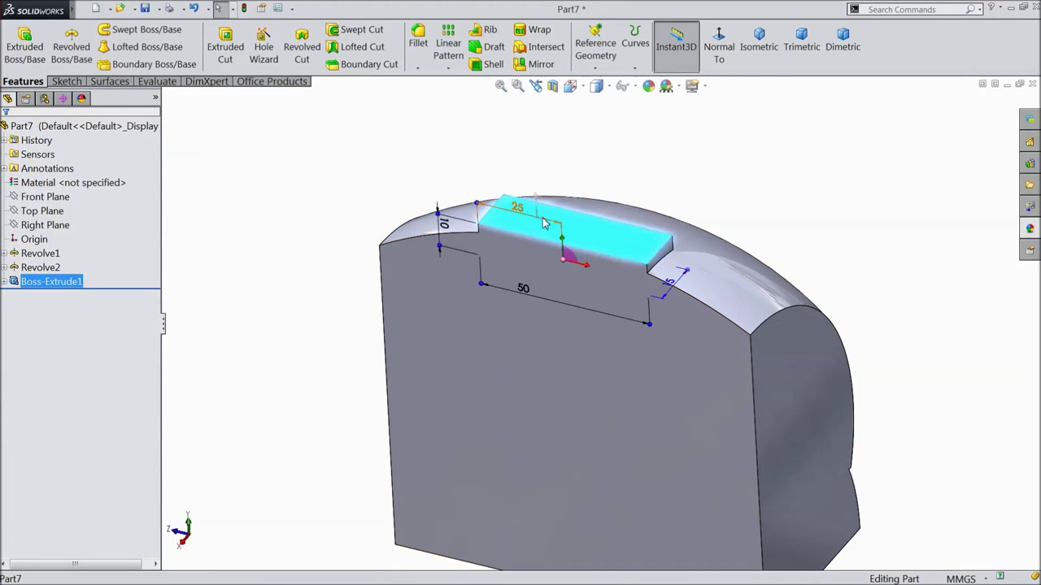
pyautogui.click(580, 186)
pyautogui.click(596, 46)
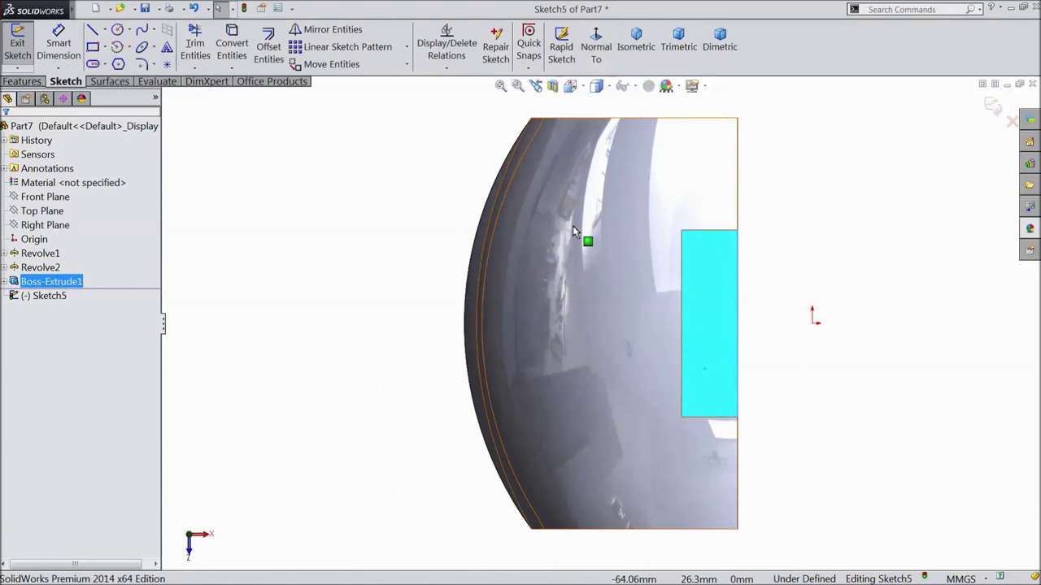
pyautogui.click(92, 29)
pyautogui.hotkey('ctrl', 'Left')
pyautogui.hotkey('ctrl', 'Up')
pyautogui.click(687, 358)
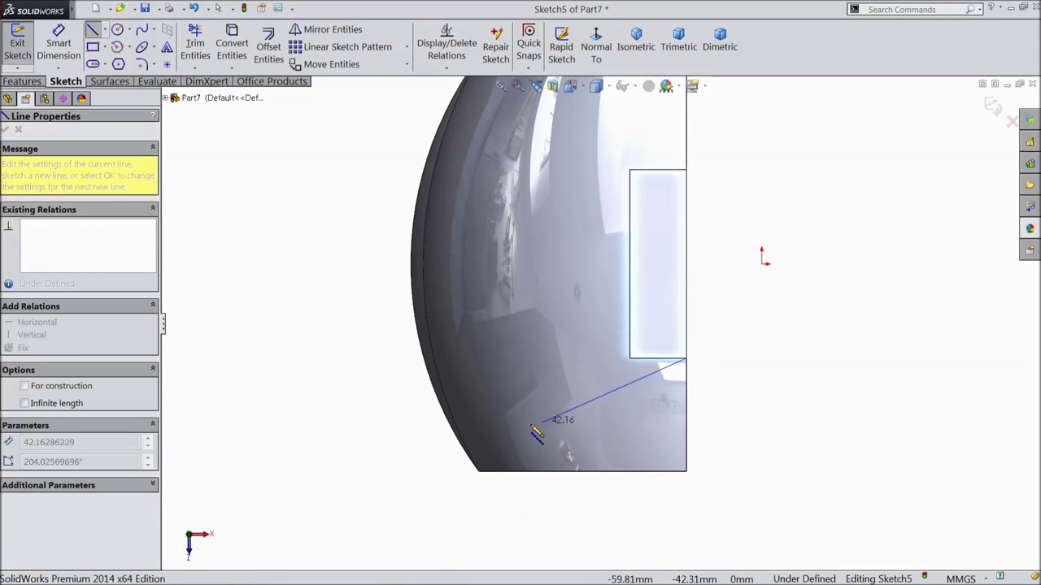
pyautogui.click(323, 467)
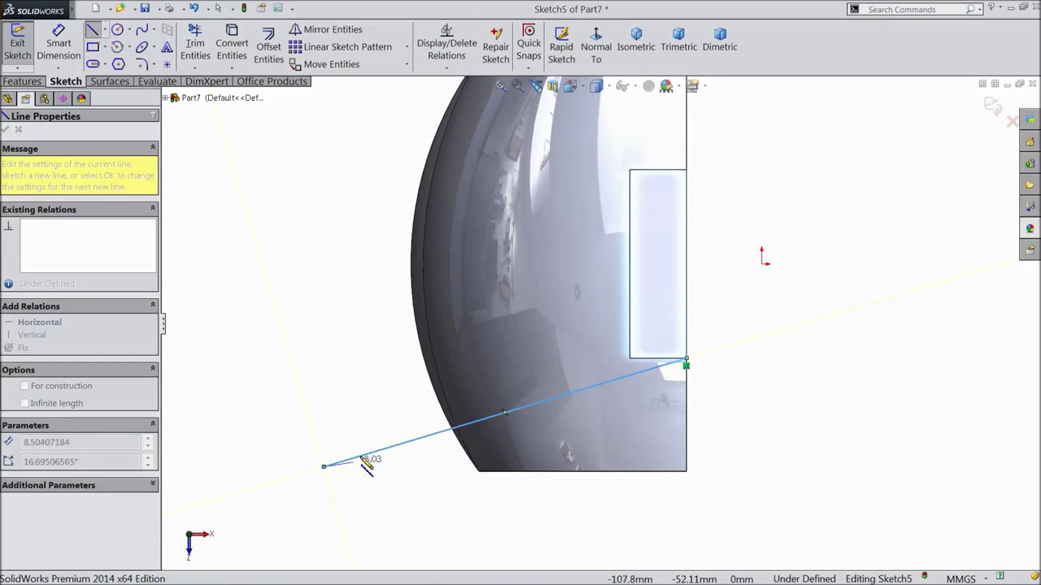
pyautogui.press('Escape')
# Dimension the angle between the slanted line and the small block's lower edge to 15 degrees and finish the sketch
pyautogui.click(58, 45)
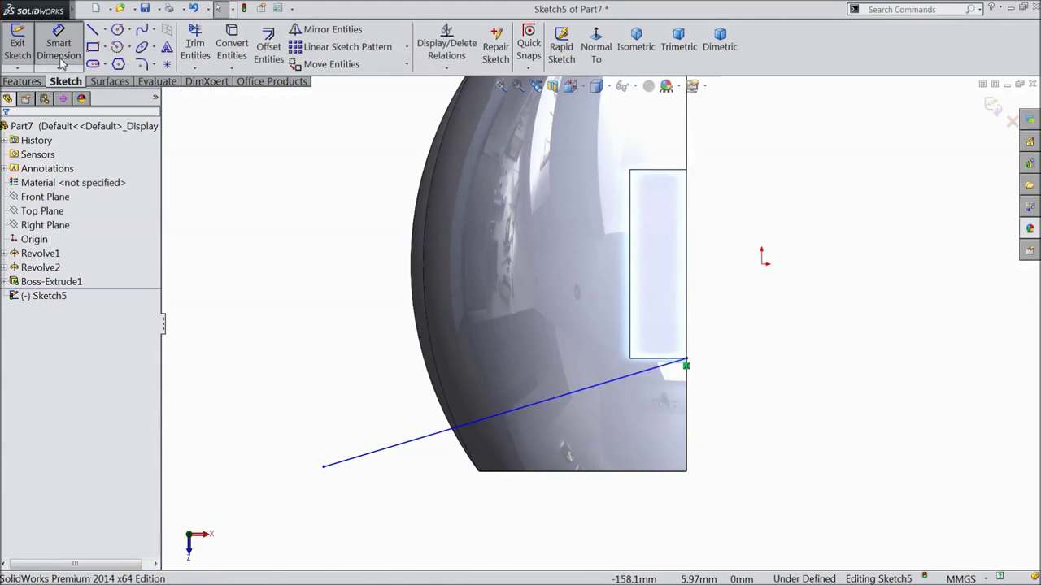
pyautogui.scroll(-3, 655, 421)
pyautogui.click(631, 323)
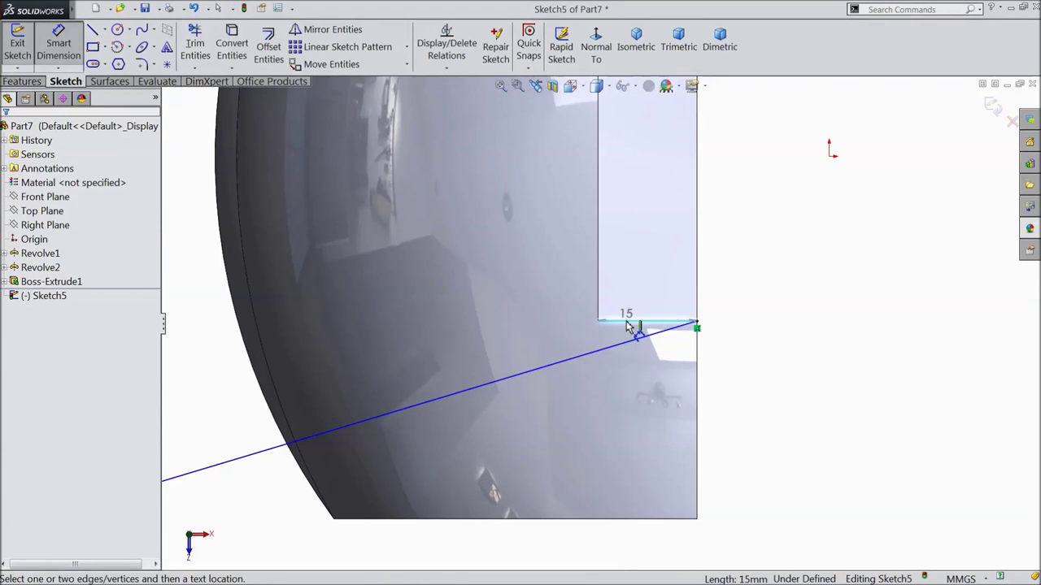
pyautogui.click(631, 347)
pyautogui.click(515, 358)
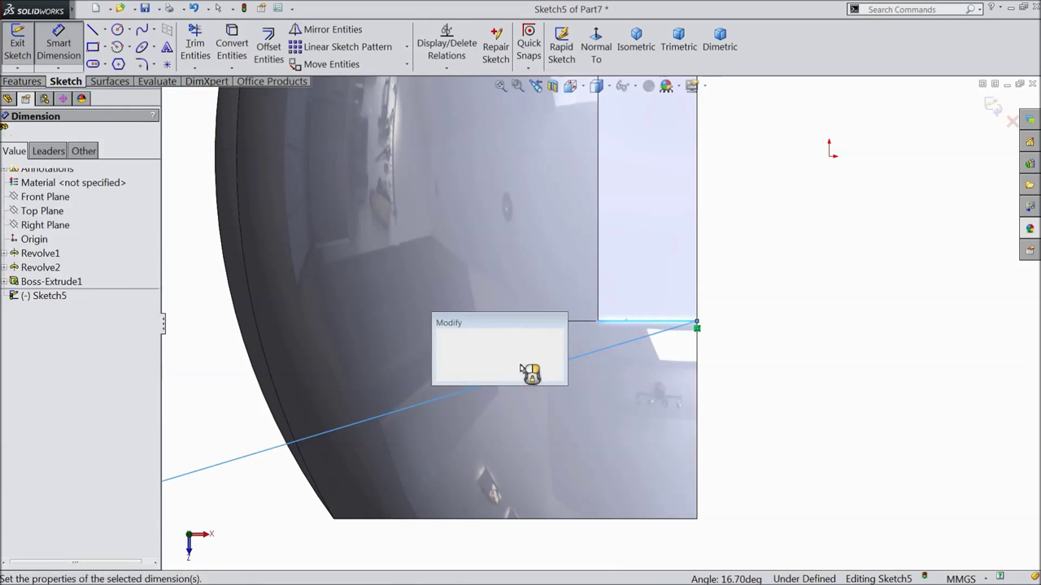
pyautogui.write('15')
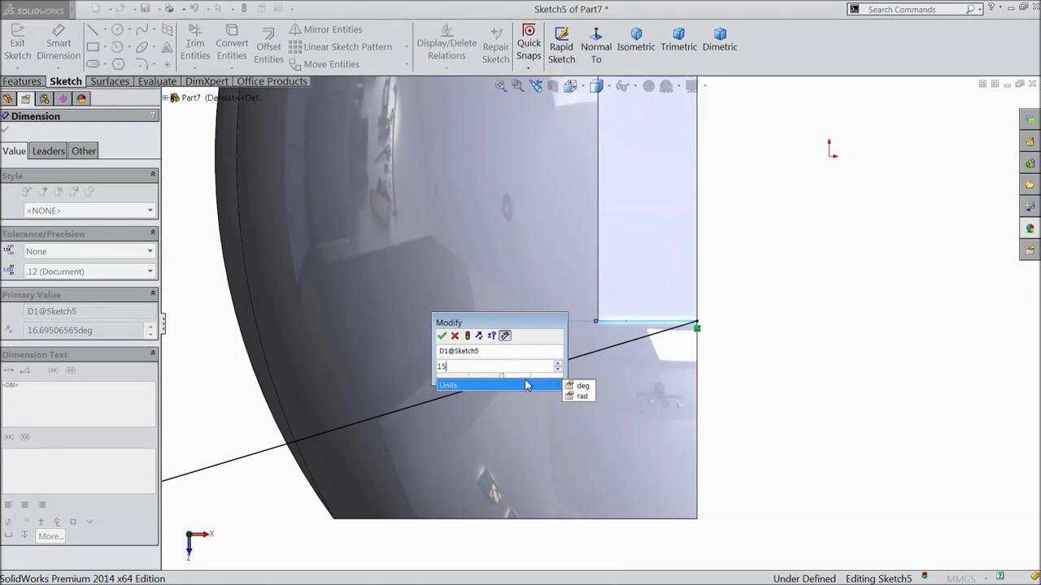
pyautogui.click(442, 336)
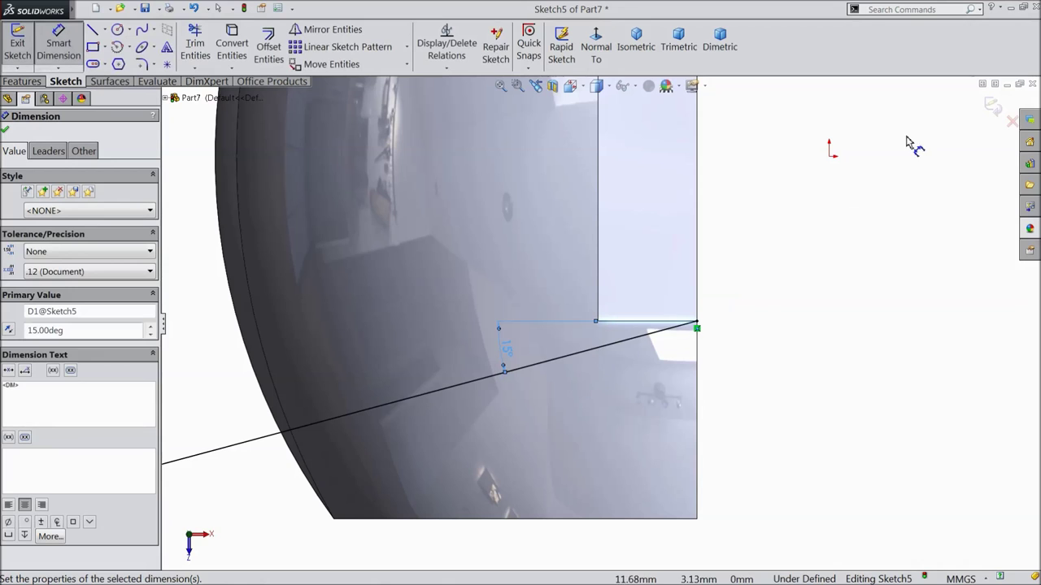
pyautogui.click(5, 130)
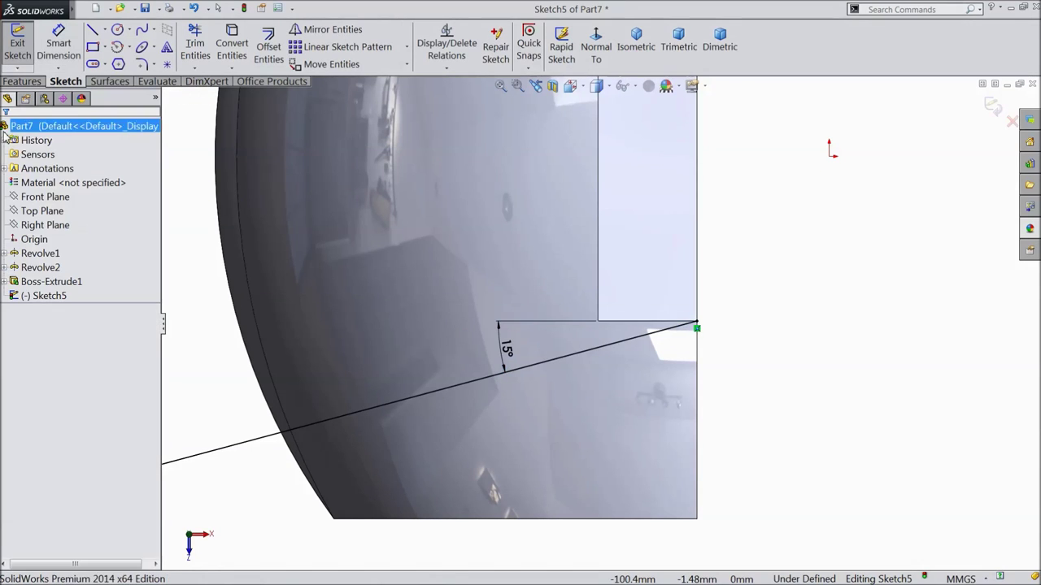
pyautogui.click(990, 111)
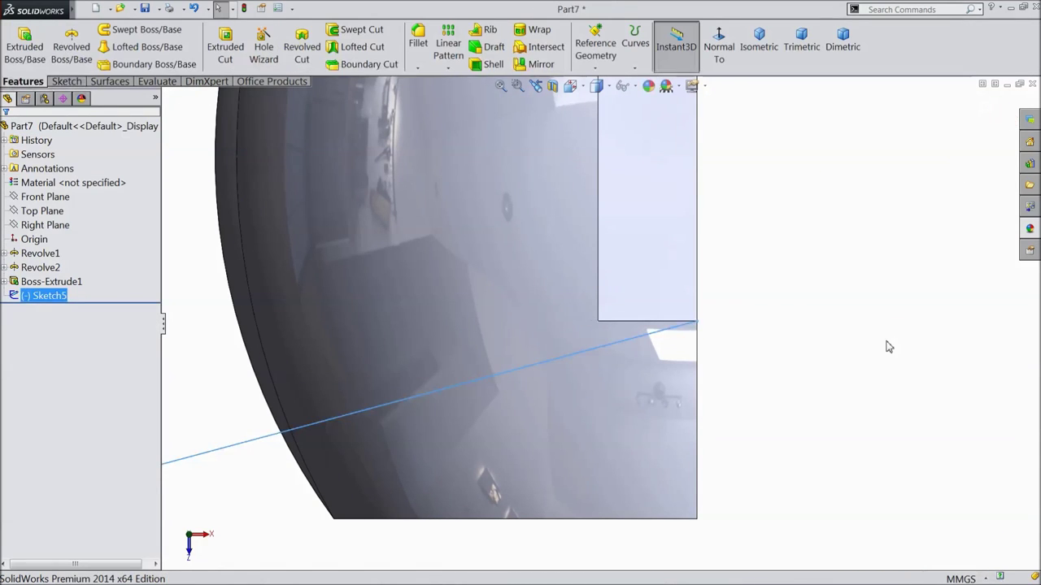
# Save the part as part5 in the Iron man Head folder
pyautogui.press('f')
pyautogui.moveTo(827, 372); pyautogui.dragTo(763, 312, button='middle')
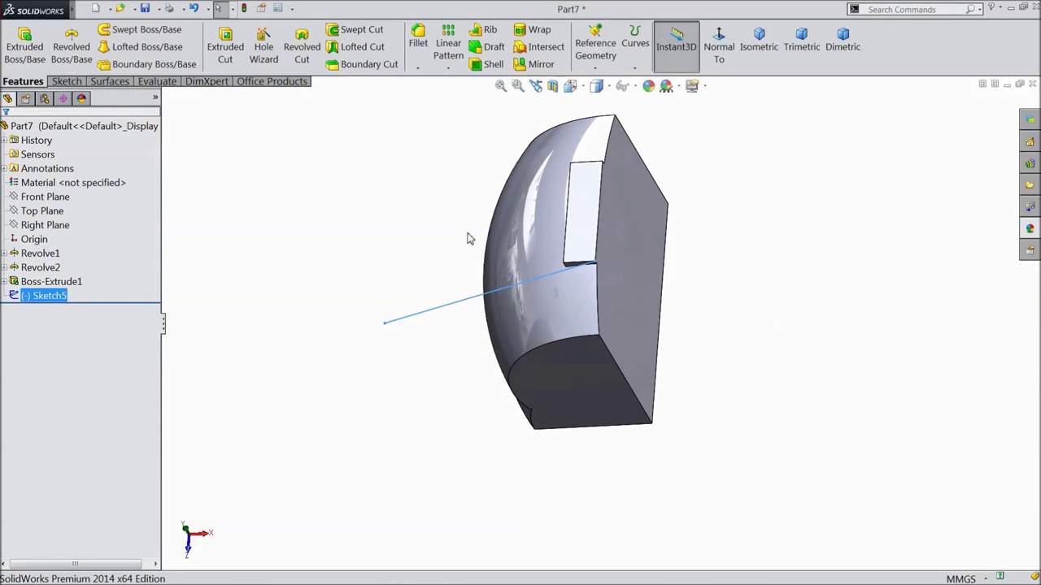
pyautogui.click(147, 9)
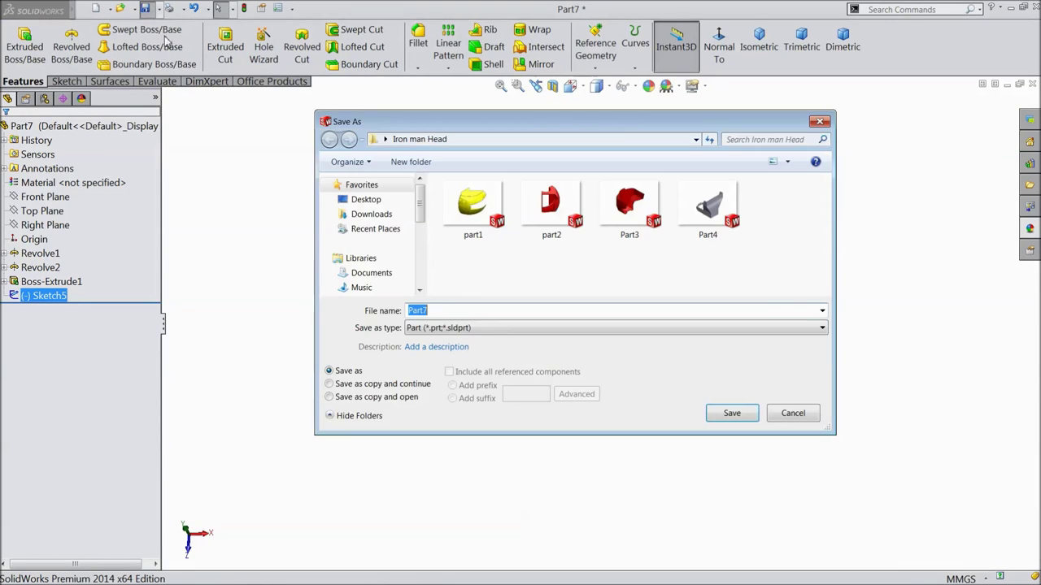
pyautogui.write('part5')
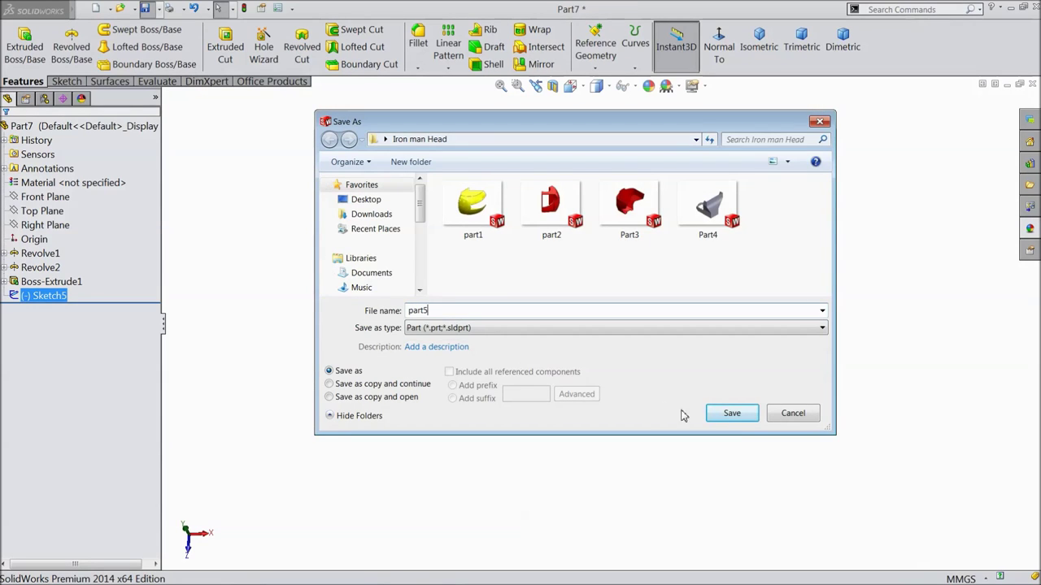
pyautogui.click(730, 413)
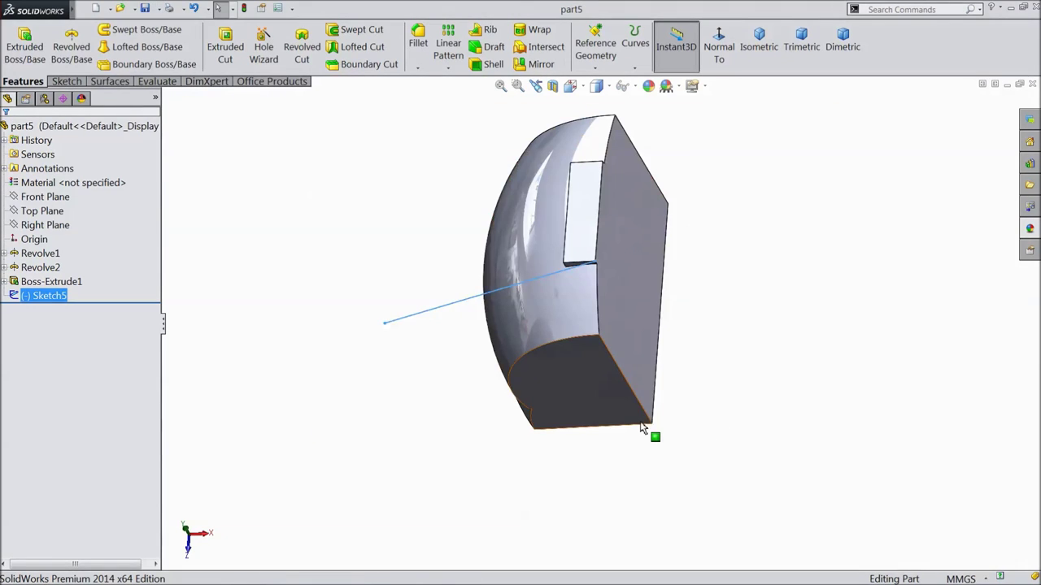
# Make a new assembly from the saved part
pyautogui.moveTo(737, 293)
pyautogui.mouseDown(button='middle')
pyautogui.moveTo(726, 211)
pyautogui.moveTo(718, 369)
pyautogui.moveTo(748, 290)
pyautogui.moveTo(778, 295)
pyautogui.moveTo(715, 232)
pyautogui.moveTo(727, 311)
pyautogui.moveTo(749, 294)
pyautogui.moveTo(720, 284)
pyautogui.mouseUp(button='middle')
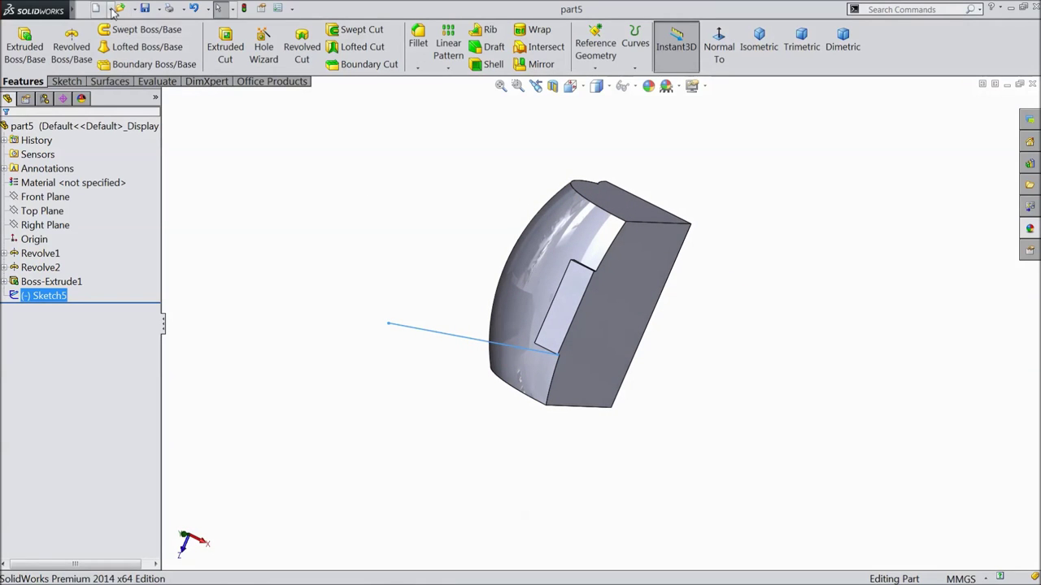
pyautogui.click(111, 9)
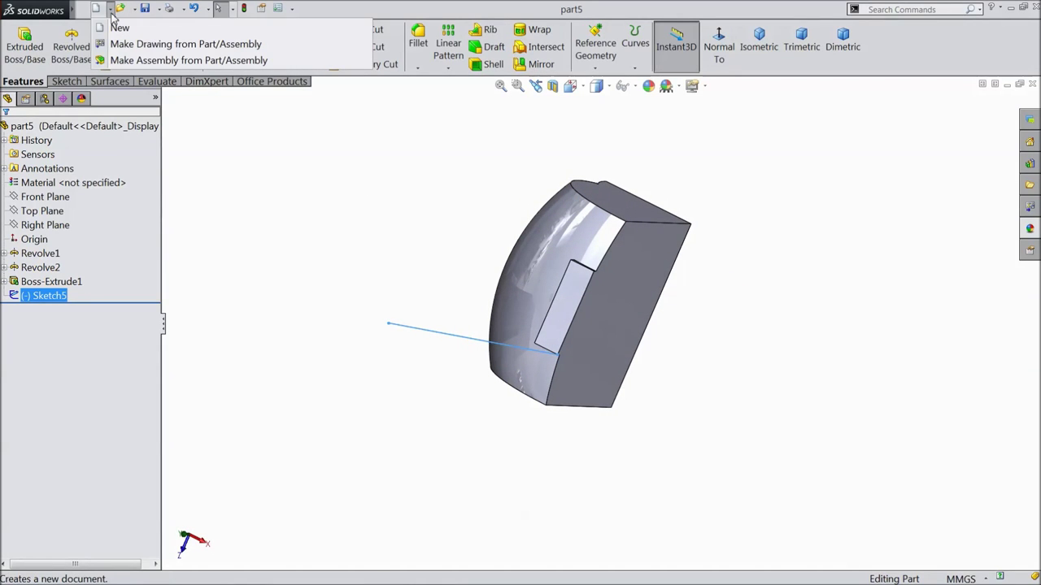
pyautogui.click(122, 61)
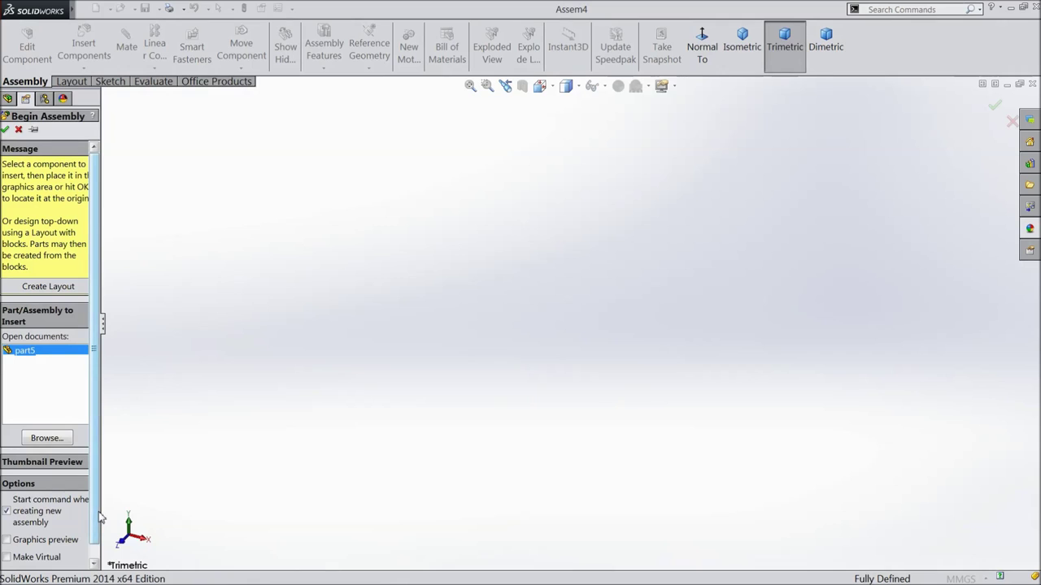
pyautogui.moveTo(103, 512); pyautogui.dragTo(158, 516)
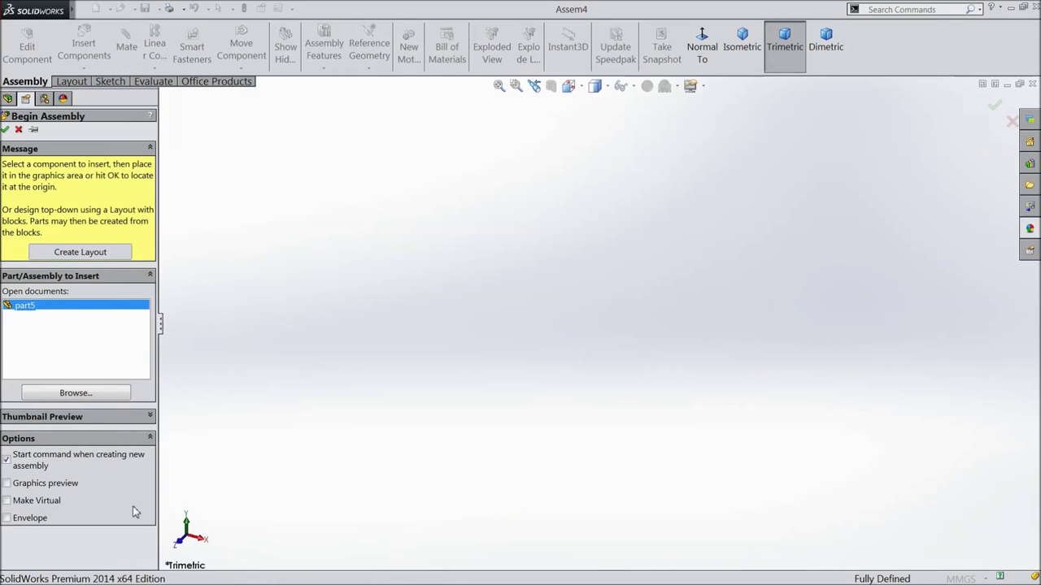
# Load Assem from the Iron man Head folder with a rebuild and place it as the assembly's first component
pyautogui.click(76, 392)
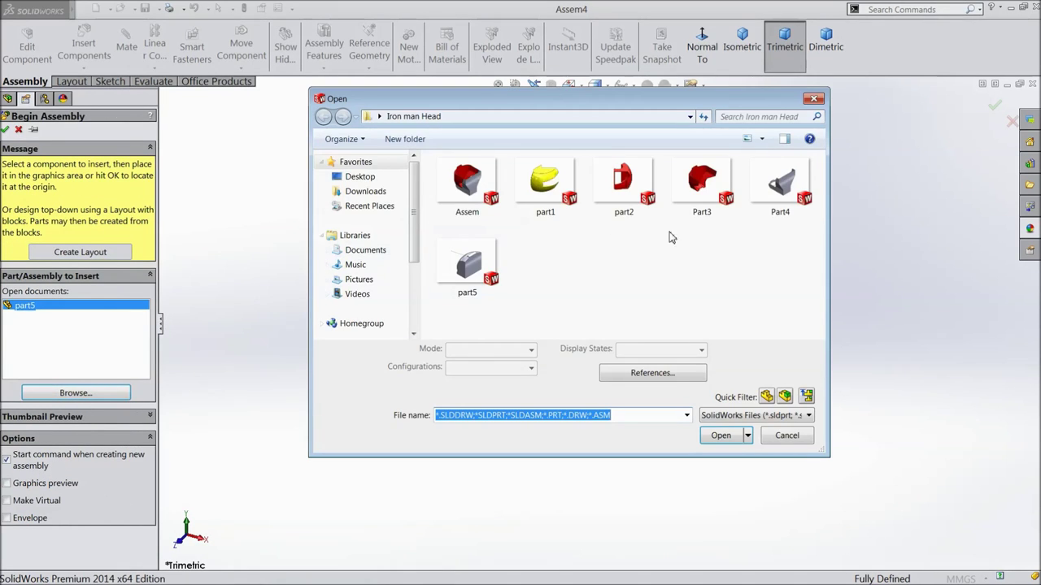
pyautogui.click(474, 198)
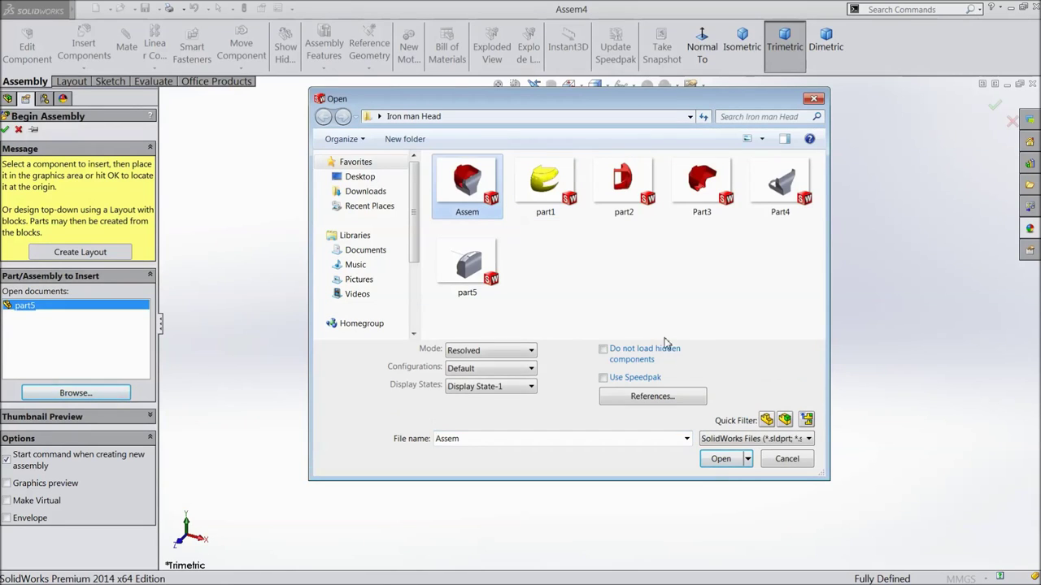
pyautogui.click(721, 460)
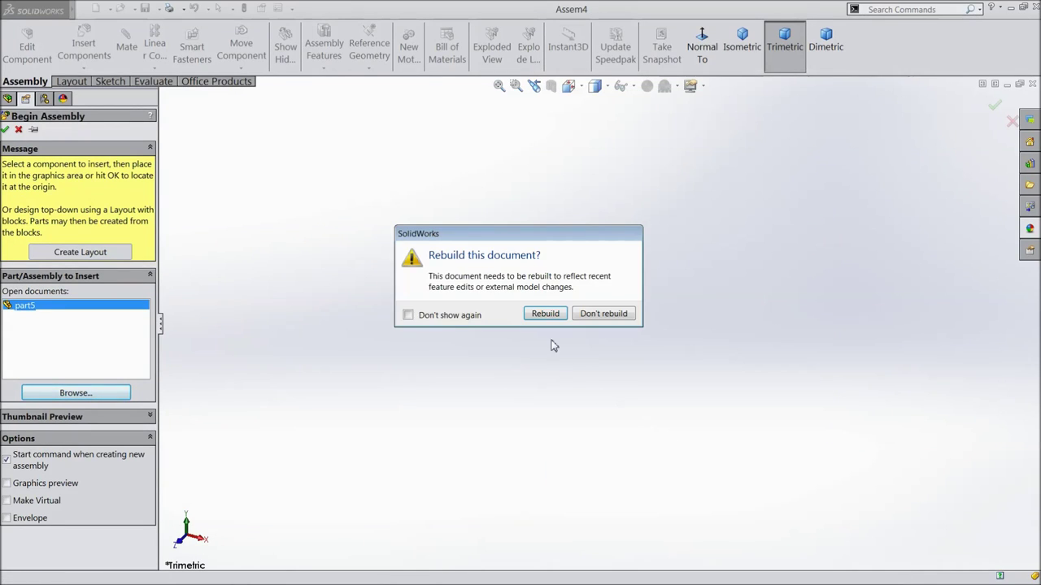
pyautogui.click(545, 314)
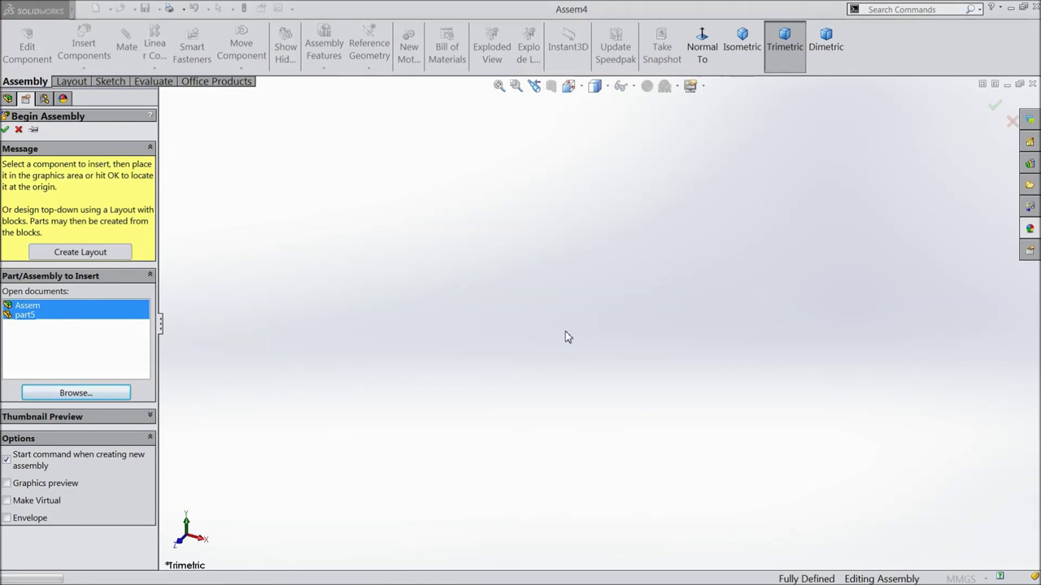
pyautogui.click(565, 331)
pyautogui.click(543, 319)
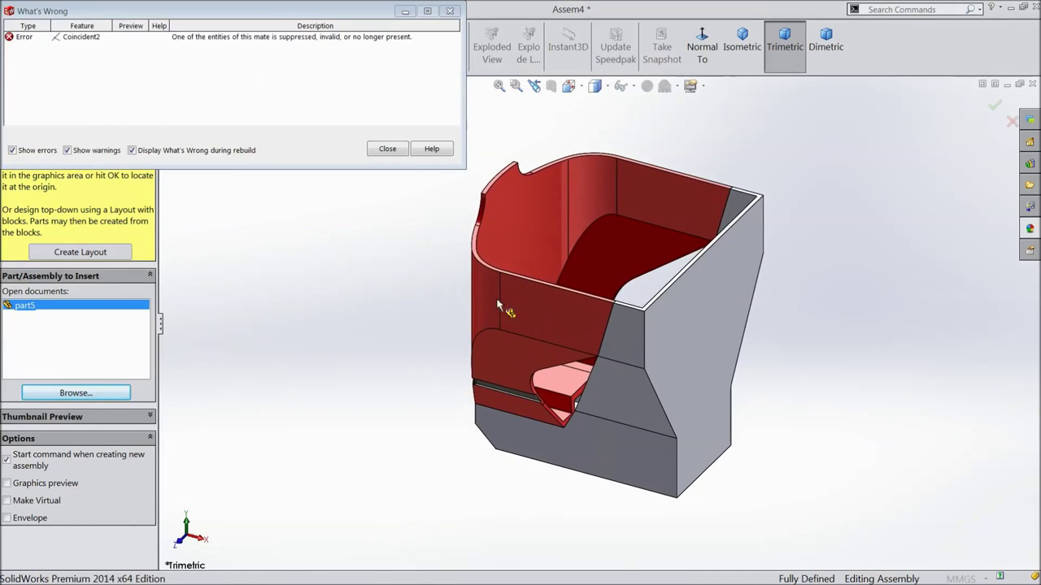
pyautogui.click(395, 153)
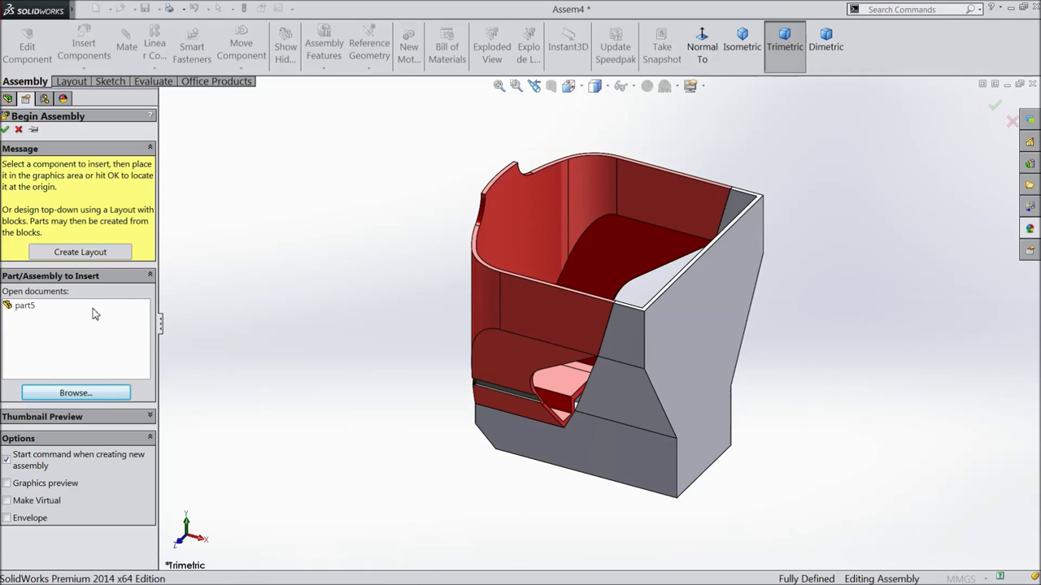
# Insert part5 into the assembly and move it beside the open-topped helmet subassembly, behind its grey rear wall
pyautogui.click(24, 307)
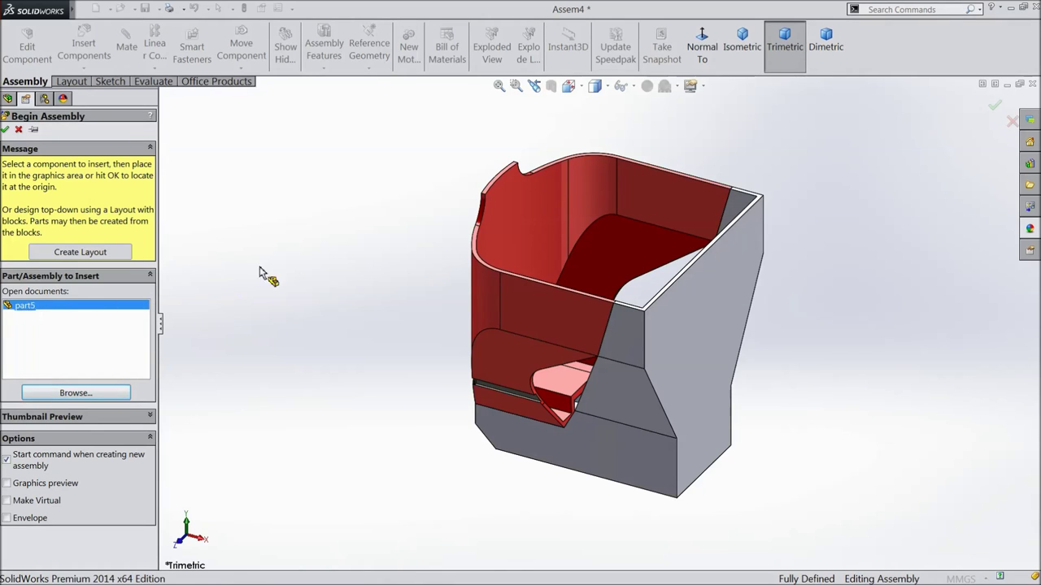
pyautogui.click(326, 274)
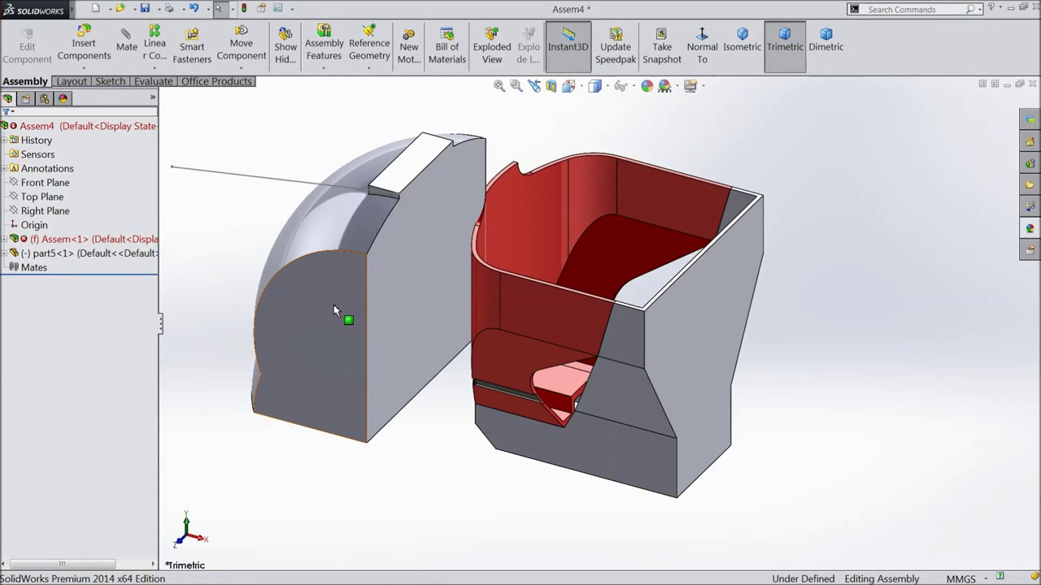
pyautogui.press('z')
pyautogui.moveTo(367, 344); pyautogui.dragTo(779, 382)
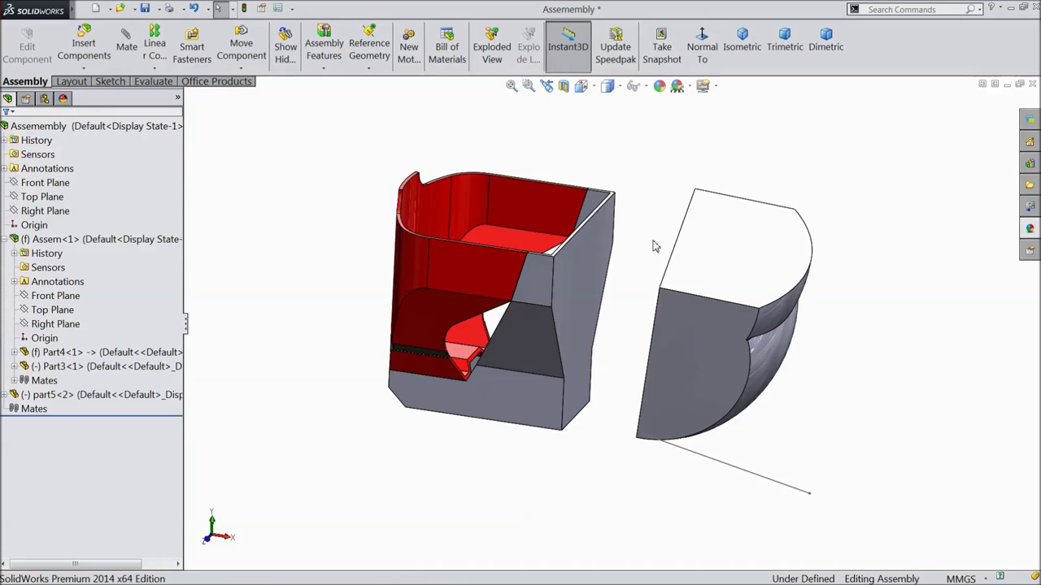
# Open Part4, the grey component of the helmet subassembly, for editing within the assembly
pyautogui.moveTo(654, 245)
pyautogui.mouseDown(button='middle')
pyautogui.moveTo(643, 237)
pyautogui.moveTo(650, 255)
pyautogui.mouseUp(button='middle')
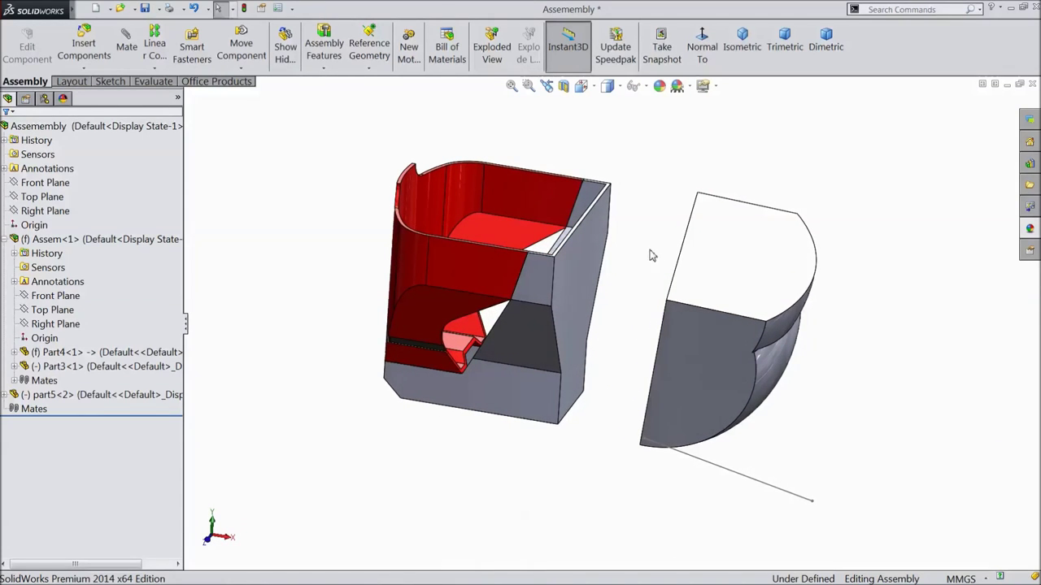
pyautogui.click(568, 282)
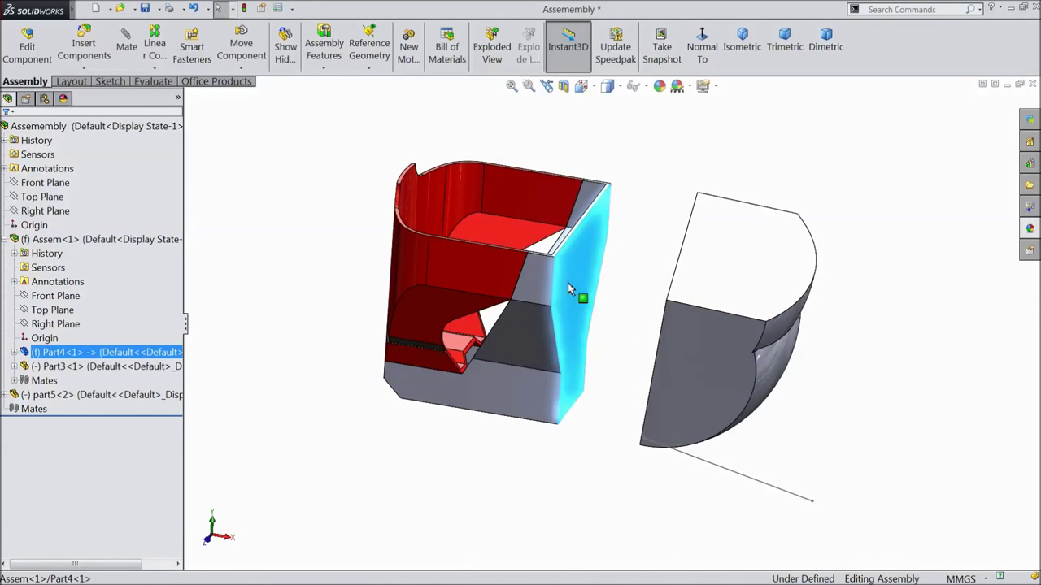
pyautogui.click(614, 226)
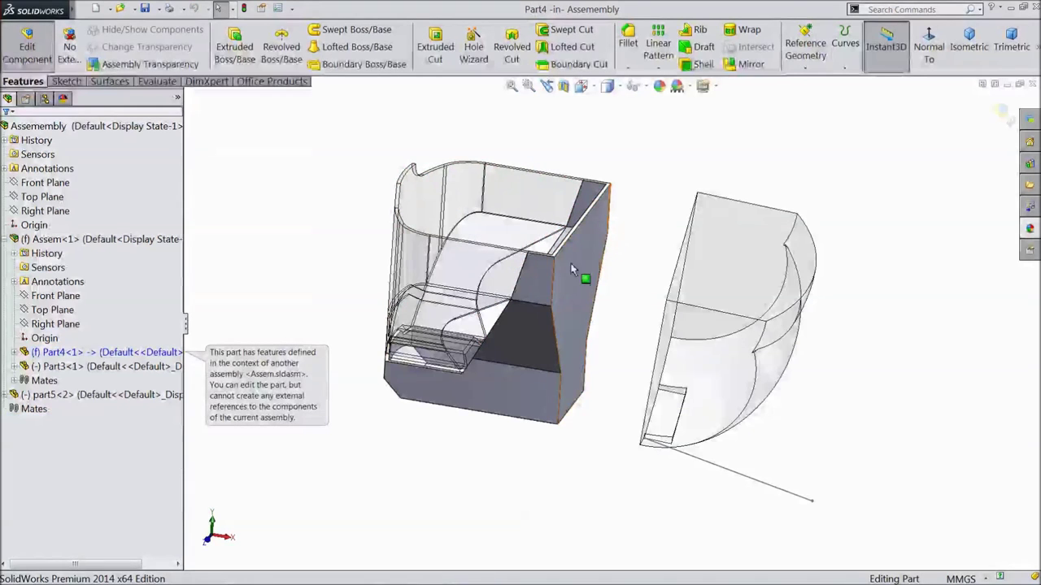
# Edit Part4's Shell1 to also remove the large rear face facing part5, and return to the assembly
pyautogui.click(14, 352)
pyautogui.scroll(-1, 45, 385)
pyautogui.click(46, 382)
pyautogui.scroll(-1, 44, 390)
pyautogui.click(54, 479)
pyautogui.press('Down')
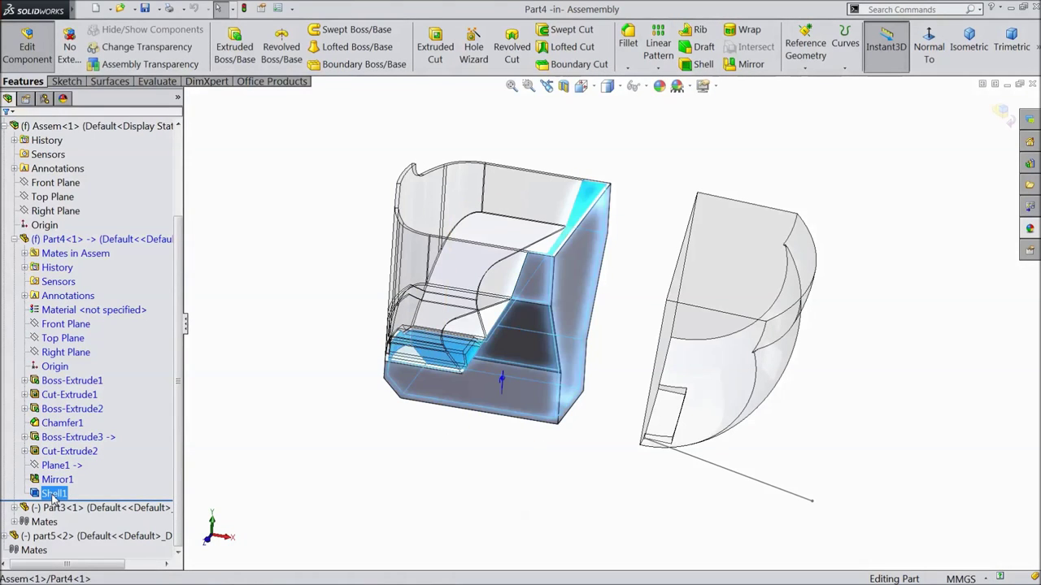
pyautogui.click(58, 468)
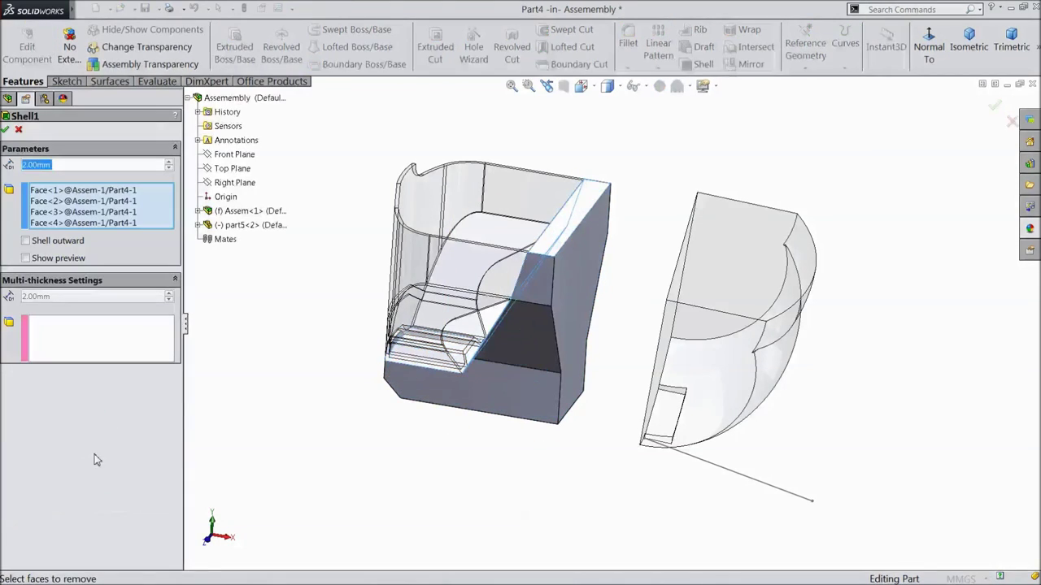
pyautogui.moveTo(650, 198); pyautogui.dragTo(601, 260, button='middle')
pyautogui.click(587, 277)
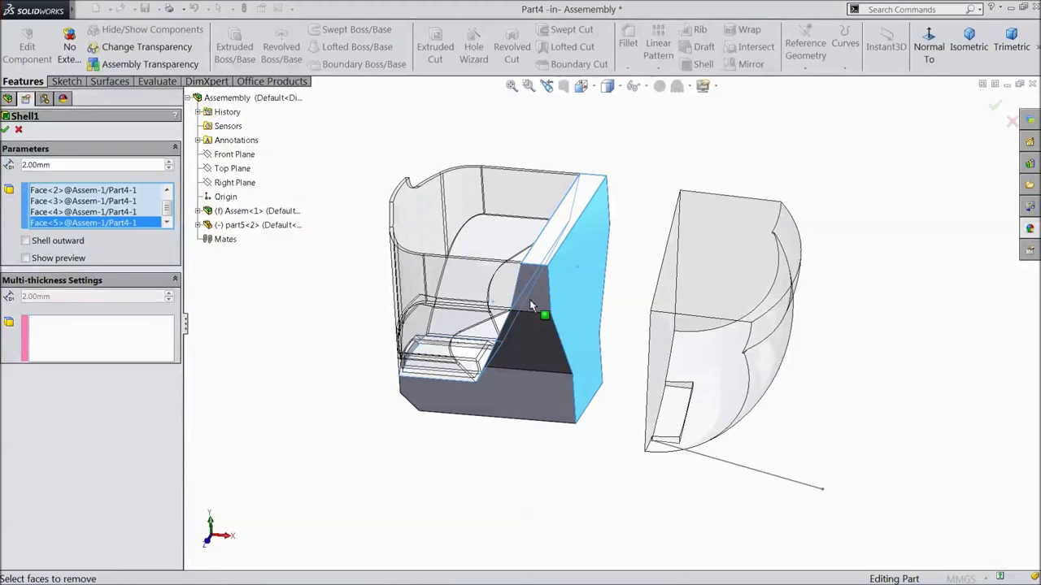
pyautogui.click(6, 130)
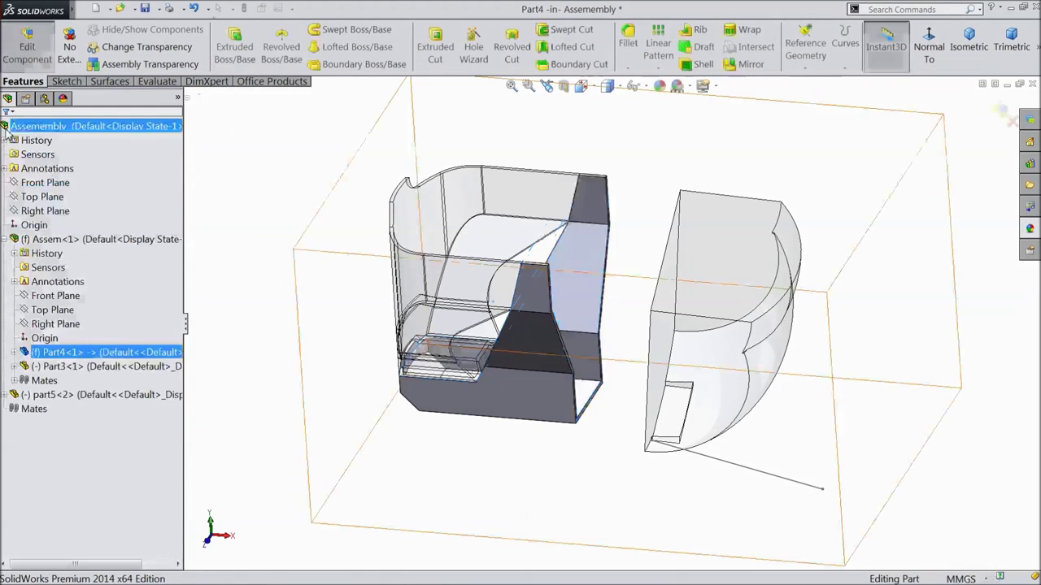
pyautogui.click(1001, 115)
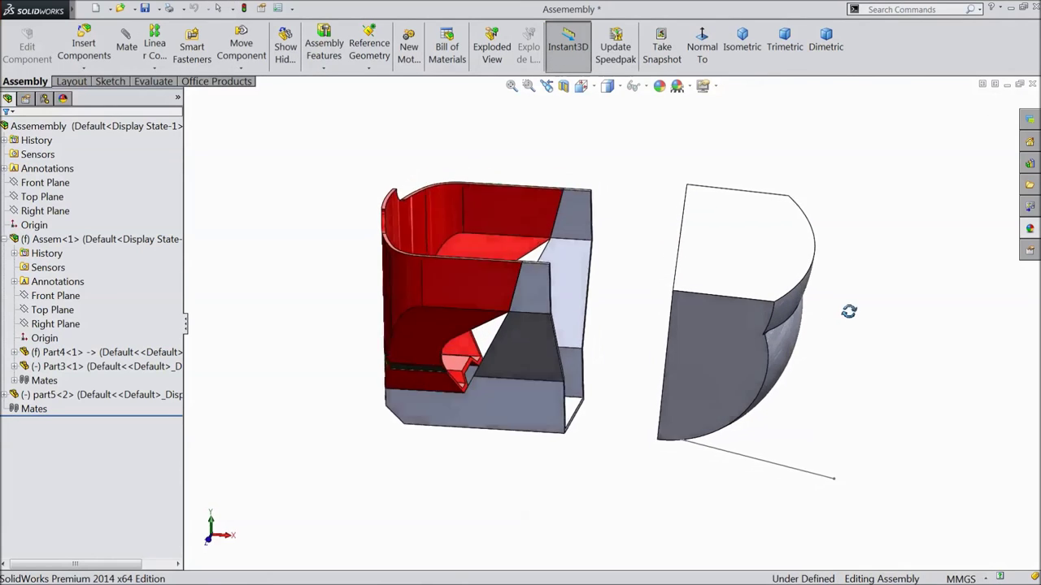
# Add a coincident mate between Part4's thin rear rim face and part5's large flat face
pyautogui.scroll(-5, 585, 324)
pyautogui.scroll(-2, 586, 324)
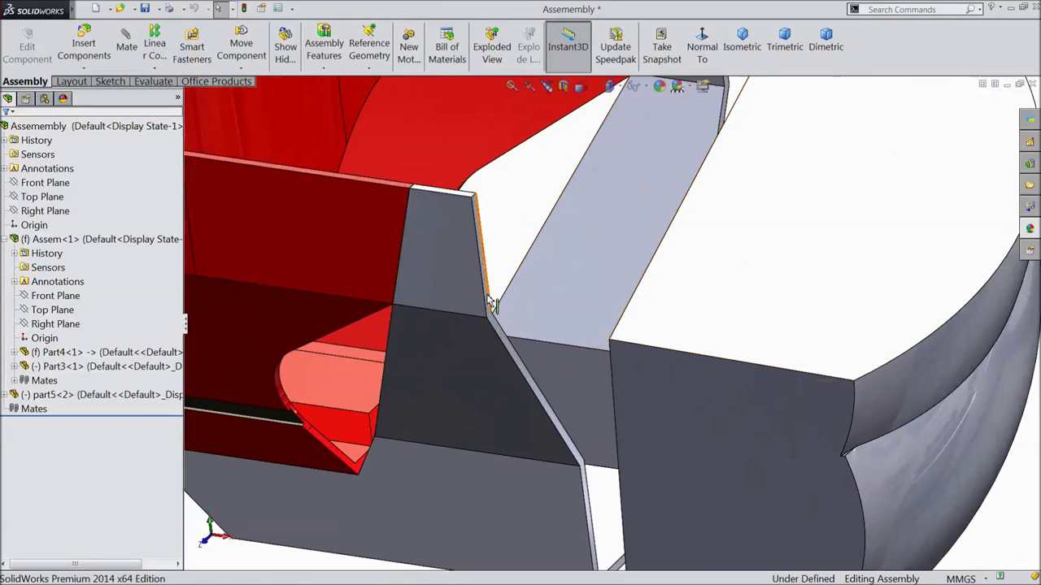
pyautogui.click(486, 296)
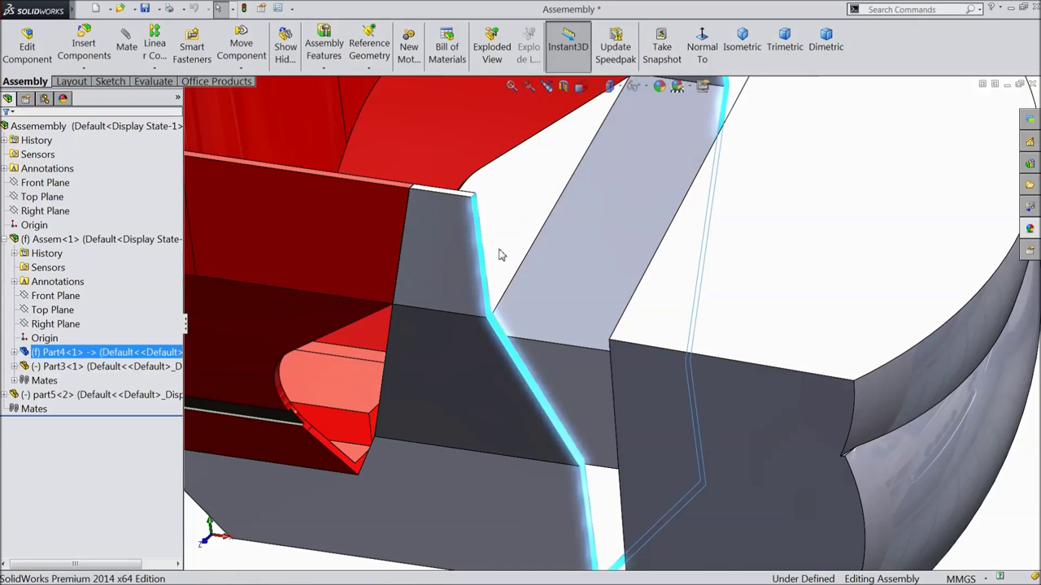
pyautogui.click(577, 233)
pyautogui.moveTo(480, 402); pyautogui.dragTo(569, 419, button='middle')
pyautogui.click(692, 365)
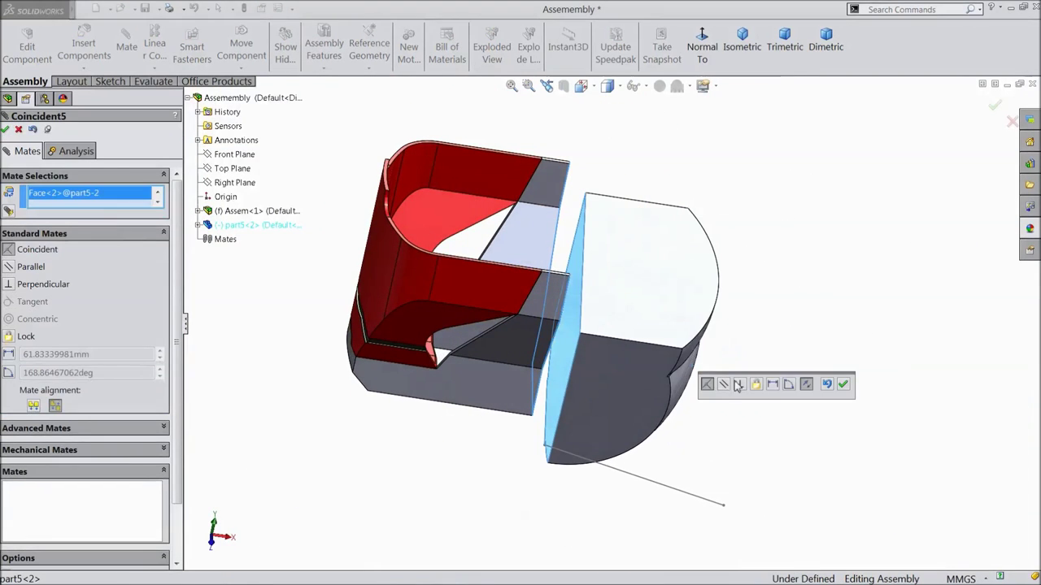
pyautogui.click(844, 384)
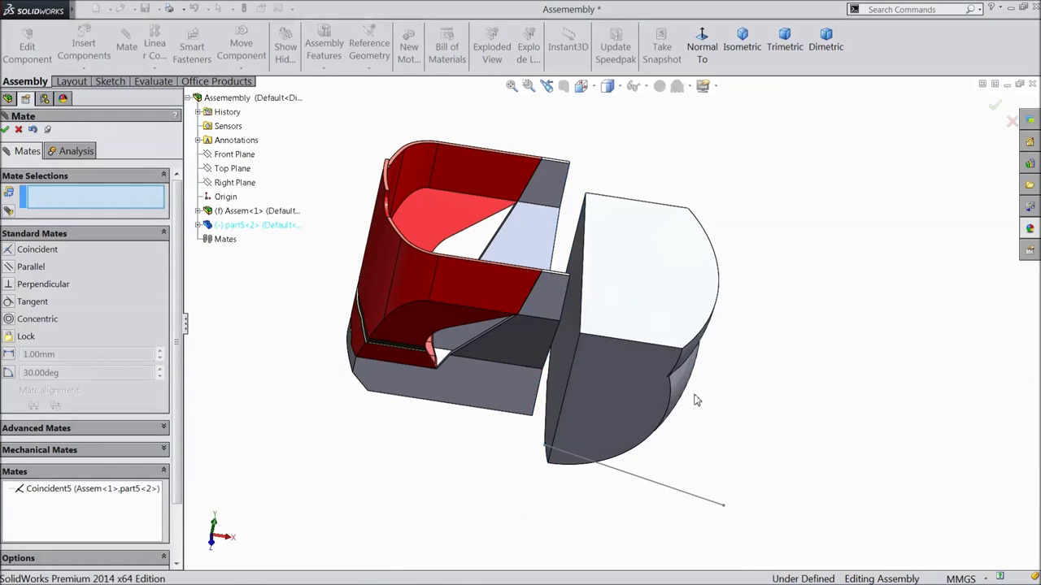
# Add a coincident mate between part5's flat side face and Part4's matching upper side face
pyautogui.click(610, 374)
pyautogui.click(546, 302)
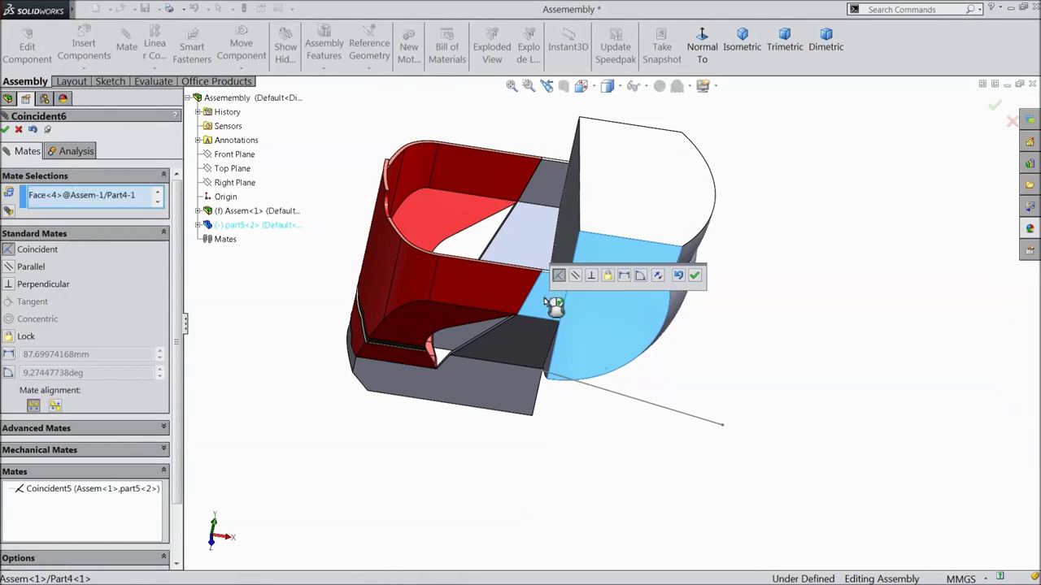
pyautogui.click(692, 277)
# Add a coincident mate between Part4's bottom face and part5's small rectangular bottom face, and finish mating
pyautogui.moveTo(477, 485); pyautogui.dragTo(500, 368, button='middle')
pyautogui.click(499, 366)
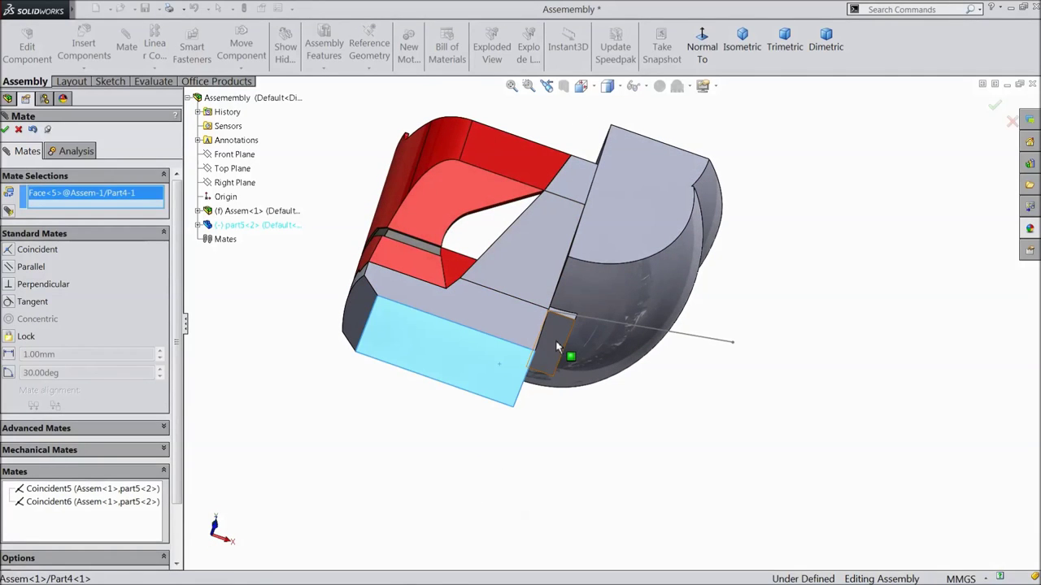
pyautogui.click(557, 347)
pyautogui.click(703, 381)
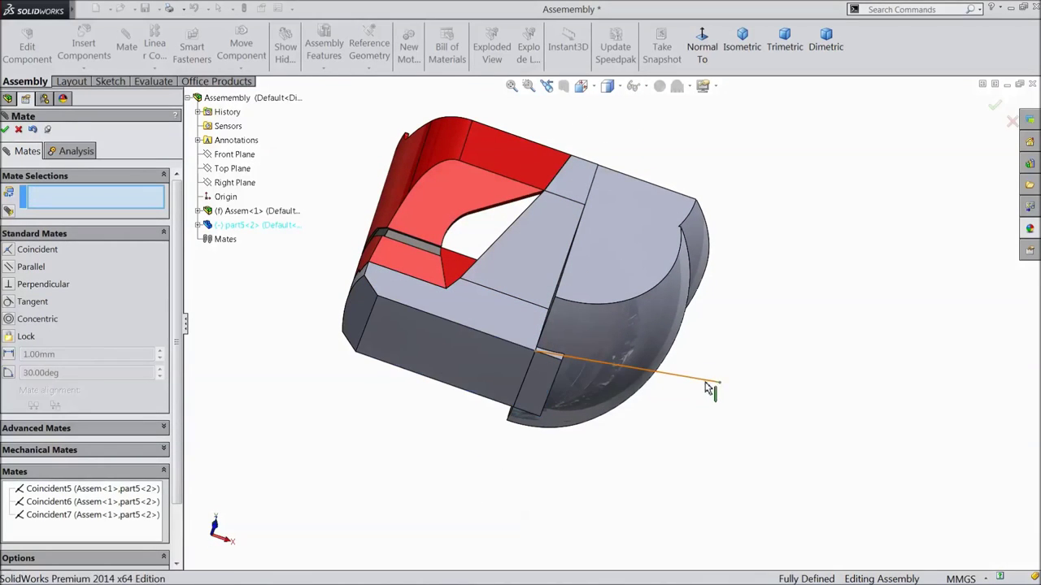
pyautogui.moveTo(776, 285); pyautogui.dragTo(720, 429, button='middle')
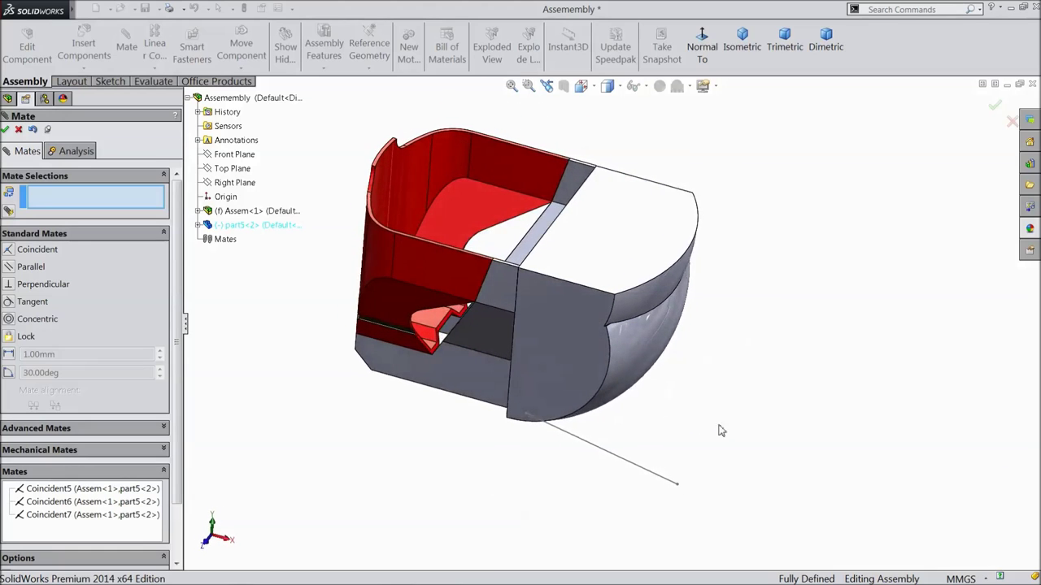
pyautogui.click(6, 129)
# Open part5, the rear head component, for editing within the assembly
pyautogui.moveTo(311, 314); pyautogui.dragTo(400, 339, button='middle')
pyautogui.scroll(-2, 519, 326)
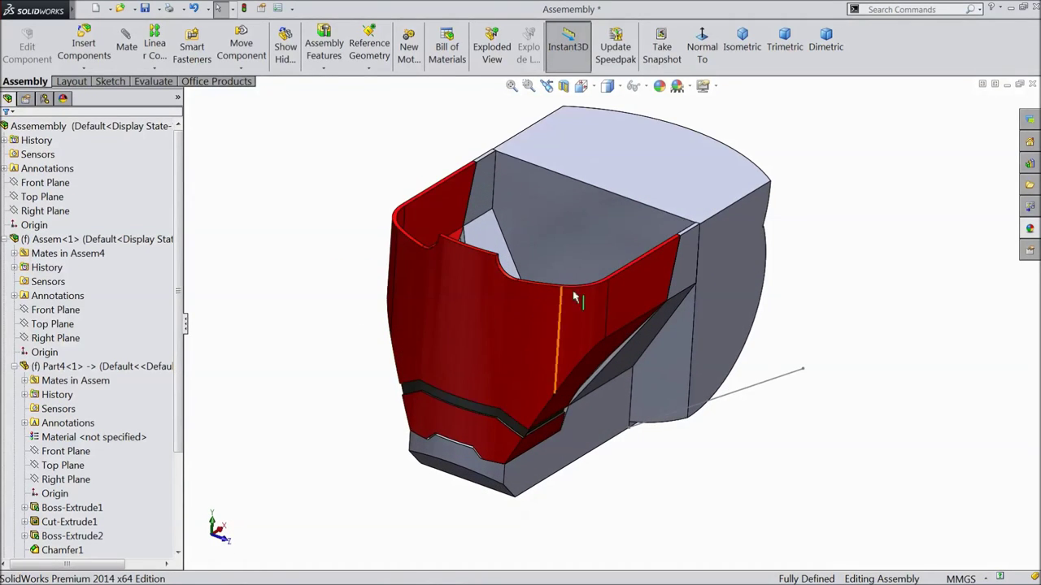
pyautogui.click(645, 225)
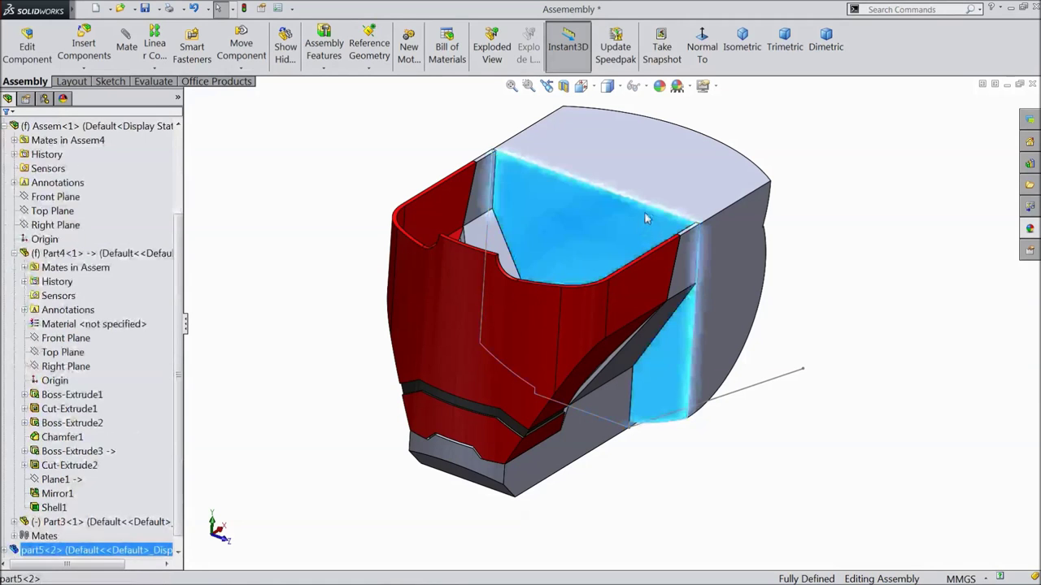
pyautogui.click(685, 165)
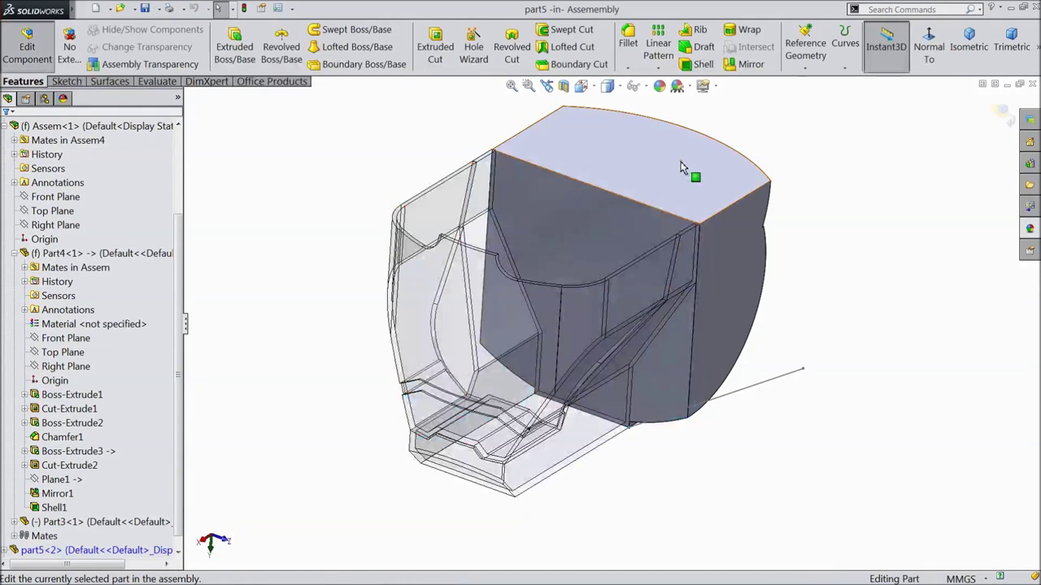
# Start a sketch on part5's flat front face and draw a vertical line along Part4's lower side edge, from the bottom arc to Part4's corner
pyautogui.click(582, 232)
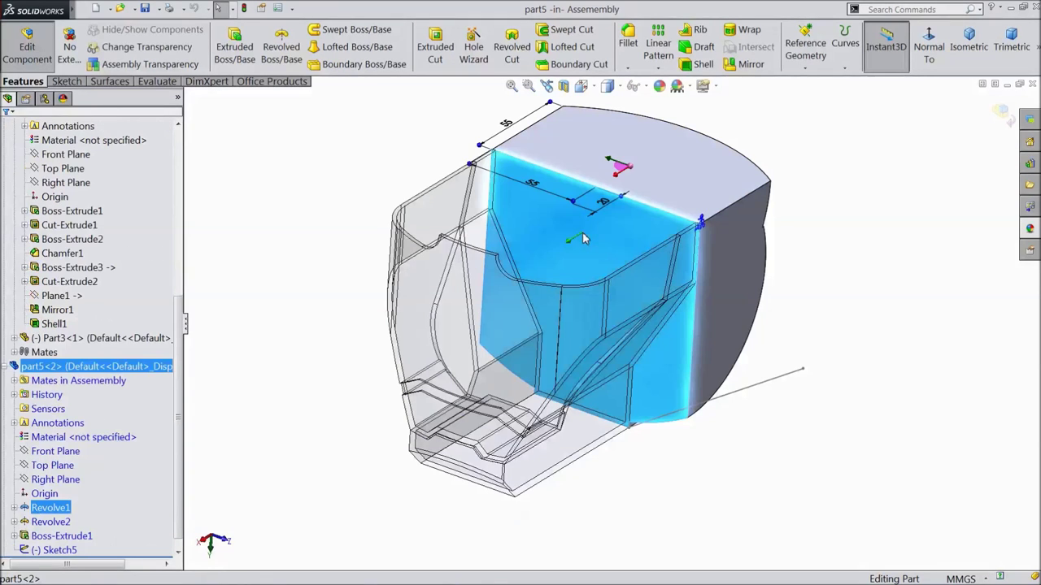
pyautogui.click(627, 202)
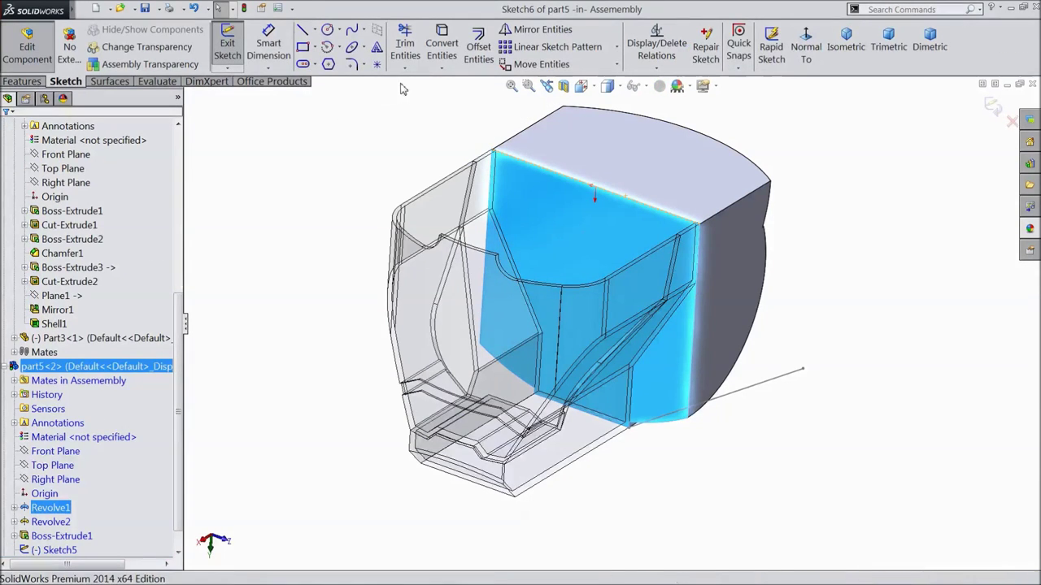
pyautogui.click(809, 52)
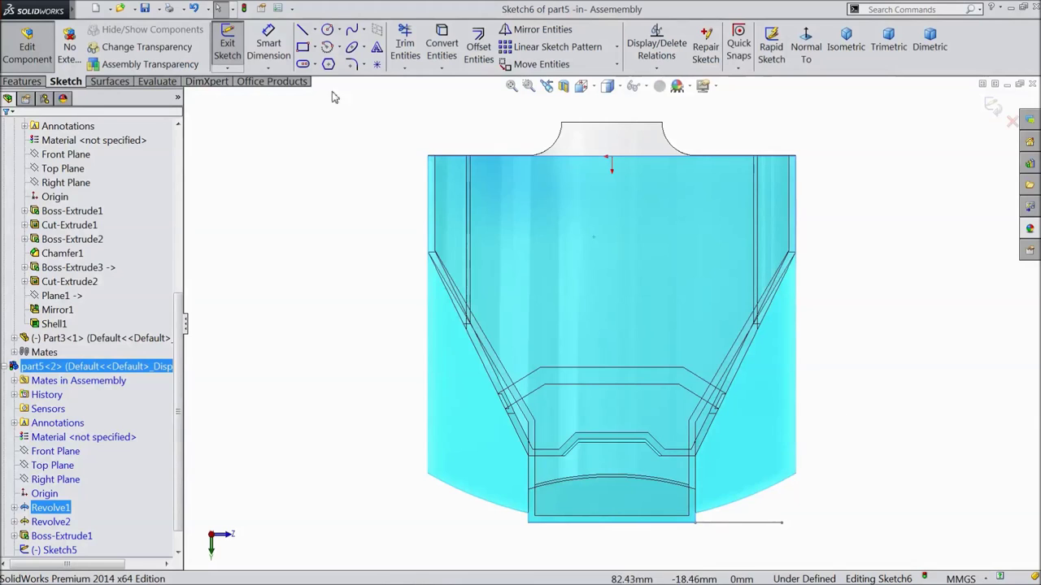
pyautogui.click(302, 30)
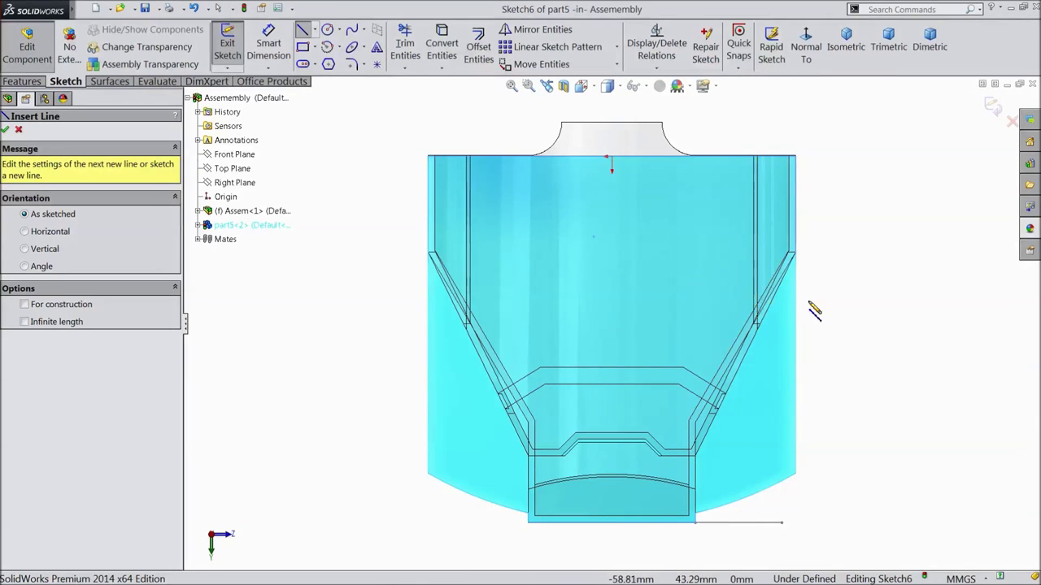
pyautogui.scroll(-2, 801, 303)
pyautogui.scroll(3, 765, 329)
pyautogui.scroll(-1, 732, 321)
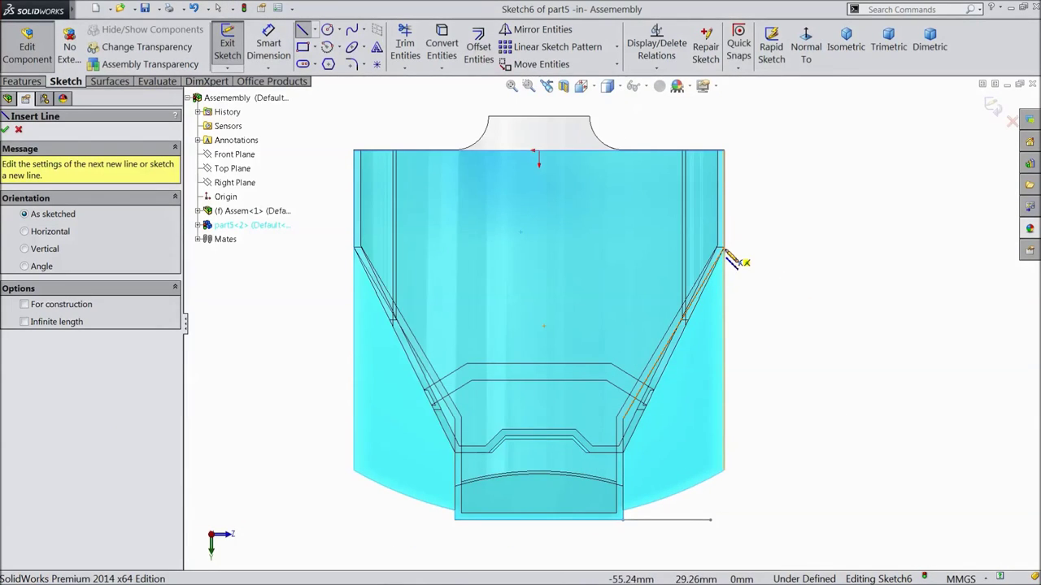
pyautogui.scroll(-2, 726, 267)
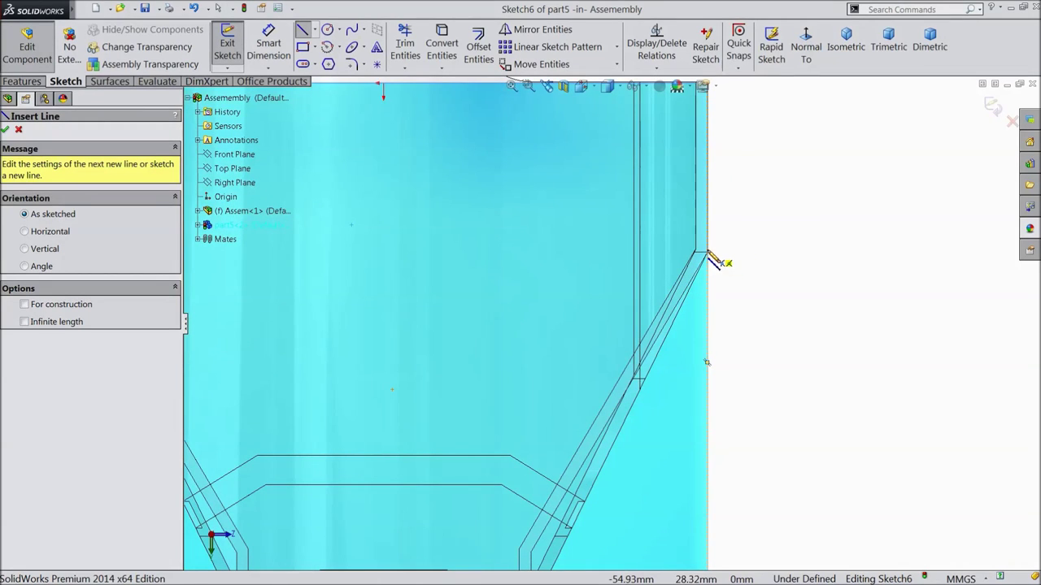
pyautogui.scroll(3, 711, 272)
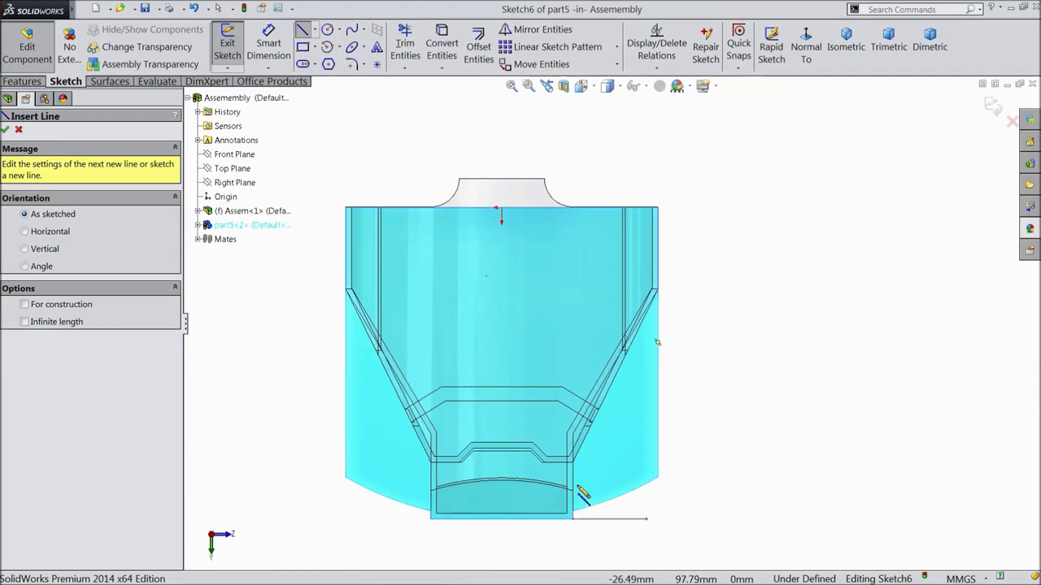
pyautogui.scroll(-1, 581, 494)
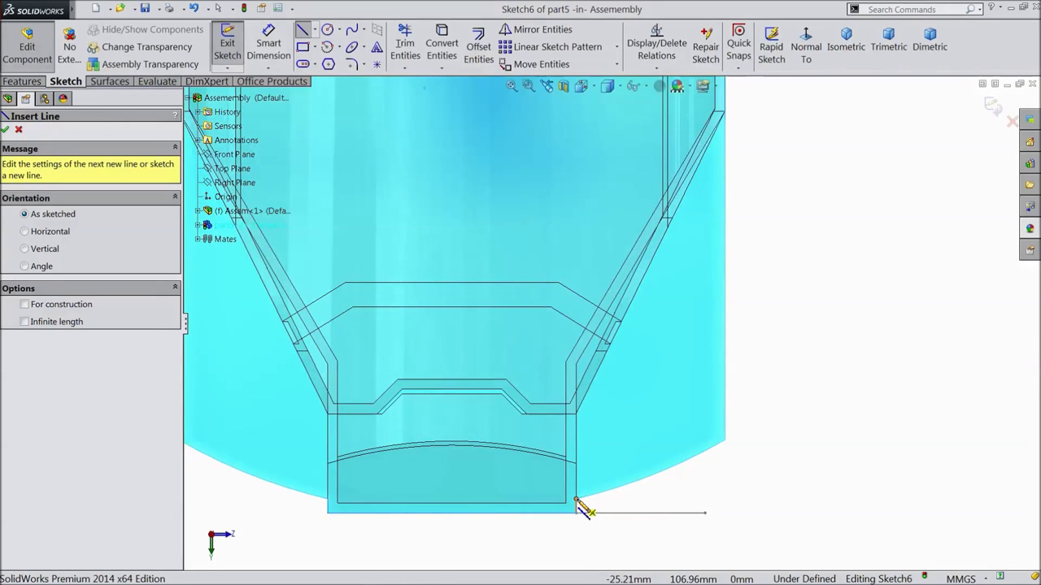
pyautogui.click(578, 506)
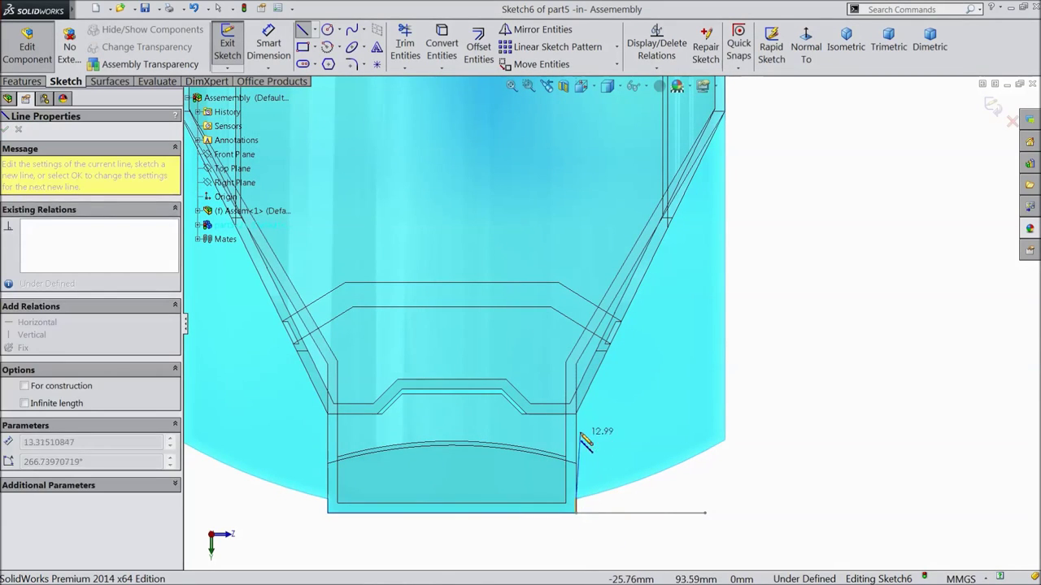
pyautogui.click(576, 419)
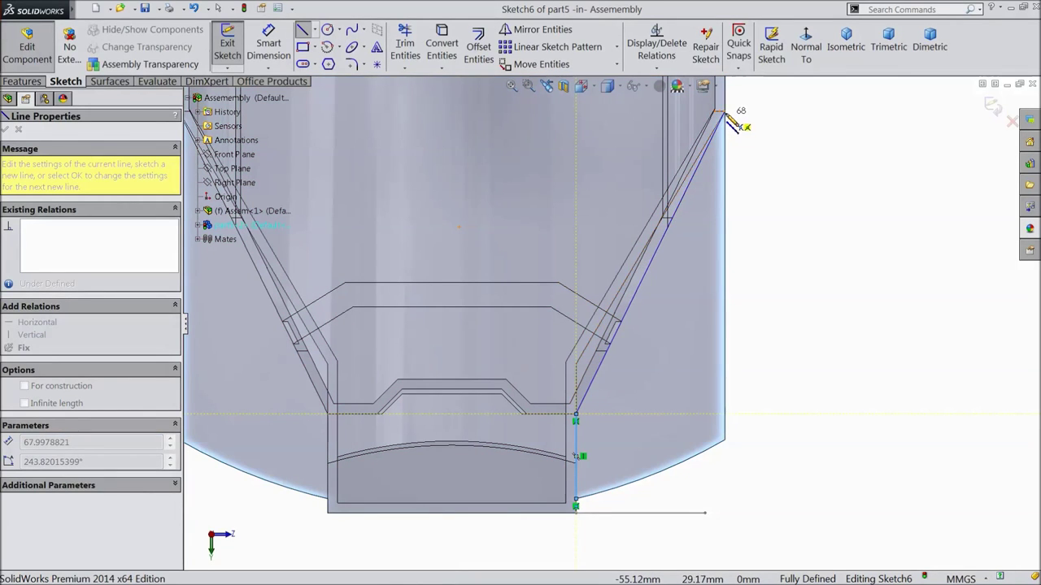
# Continue the profile with a slanted line about 68 mm long to part5's side edge and a vertical line down to its lower corner
pyautogui.scroll(3, 726, 115)
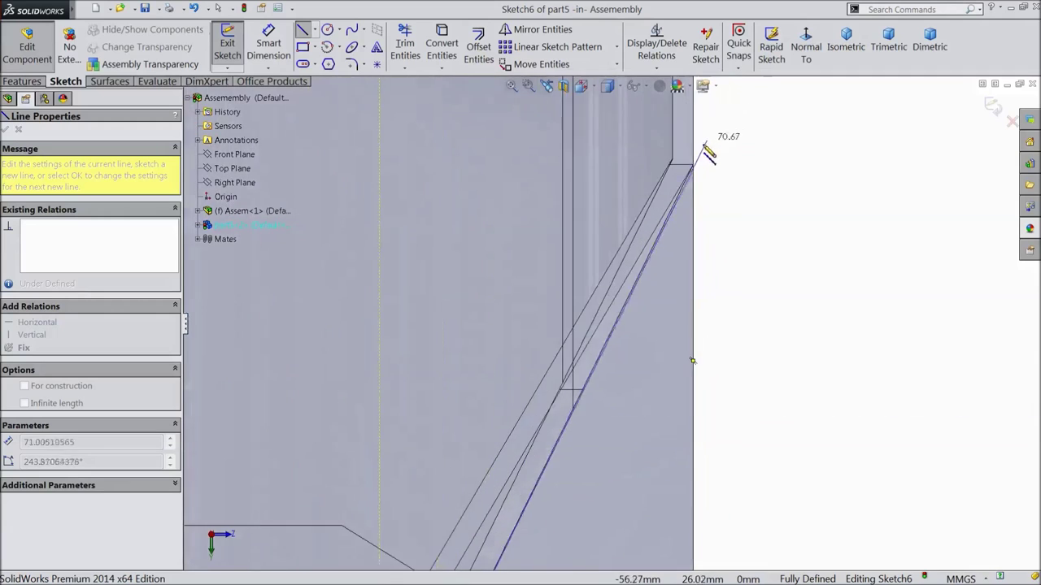
pyautogui.click(688, 181)
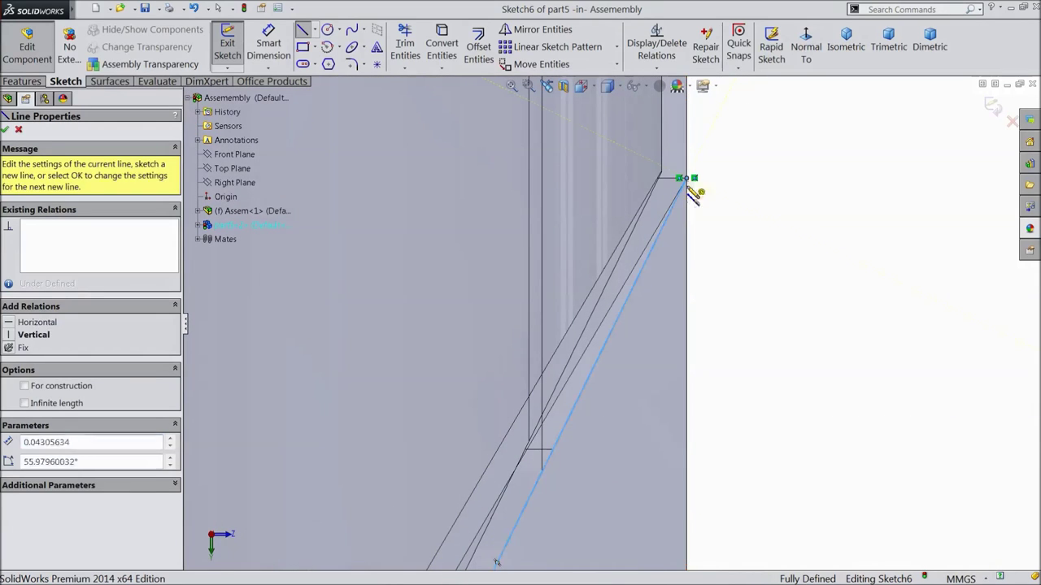
pyautogui.scroll(-5, 676, 255)
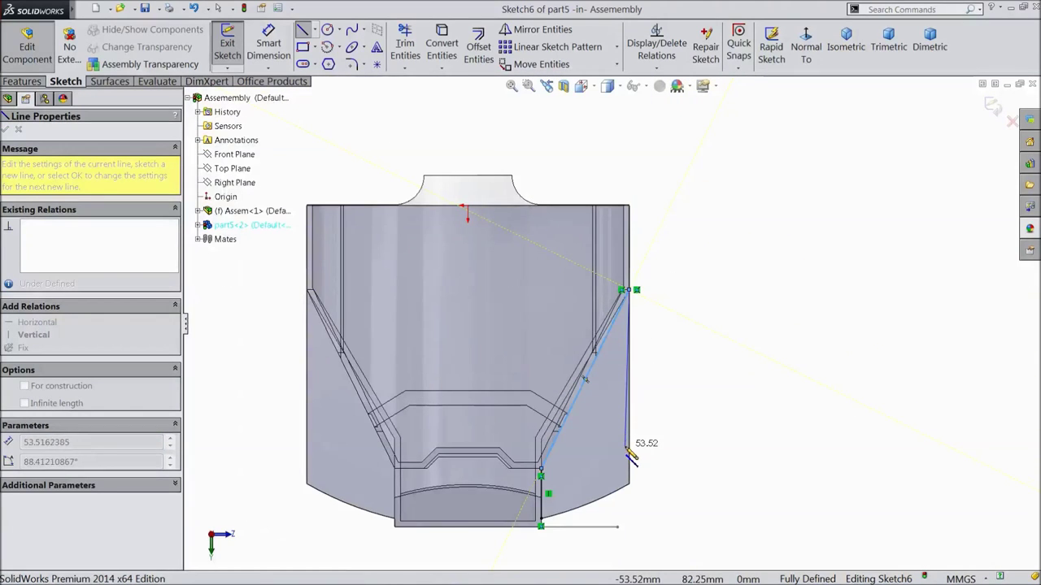
pyautogui.click(628, 484)
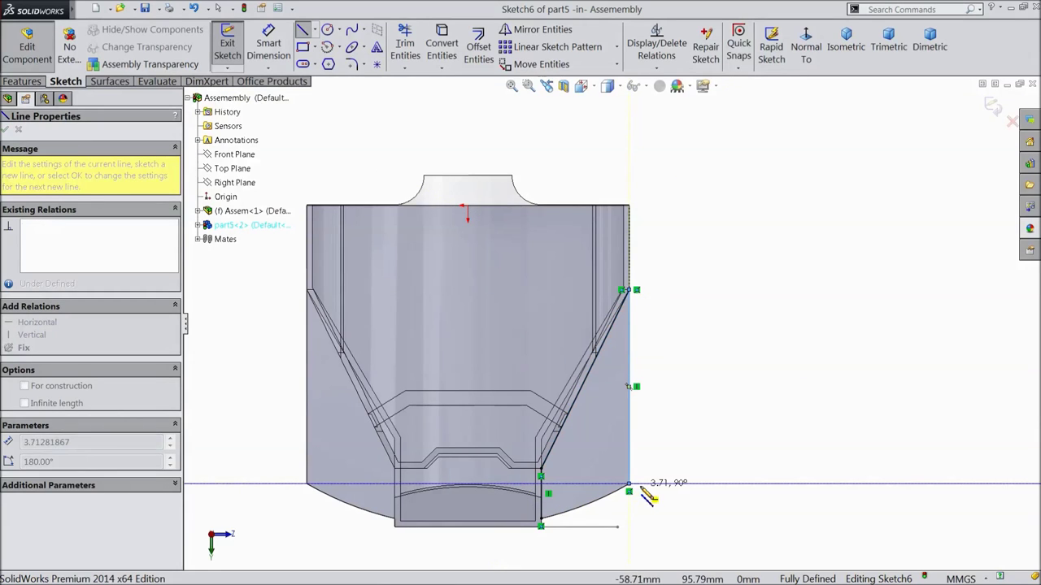
pyautogui.press('Escape')
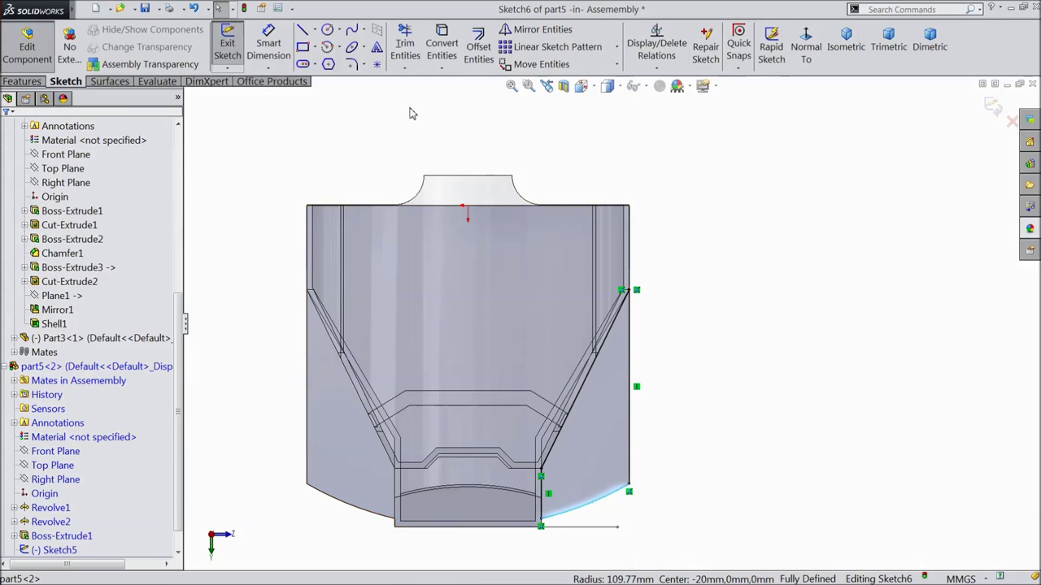
# Convert part5's lower arc edge into the sketch to close the profile, and exit the sketch
pyautogui.click(441, 45)
pyautogui.moveTo(675, 343)
pyautogui.mouseDown(button='middle')
pyautogui.moveTo(662, 342)
pyautogui.moveTo(671, 342)
pyautogui.moveTo(664, 230)
pyautogui.moveTo(713, 390)
pyautogui.moveTo(608, 458)
pyautogui.moveTo(602, 443)
pyautogui.moveTo(539, 548)
pyautogui.moveTo(509, 439)
pyautogui.moveTo(493, 496)
pyautogui.moveTo(509, 507)
pyautogui.mouseUp(button='middle')
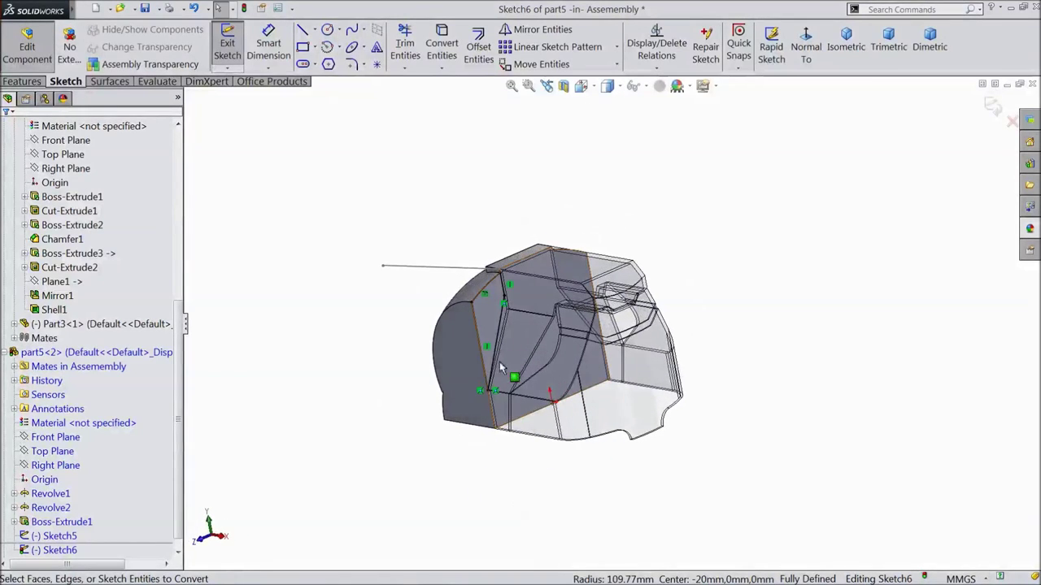
pyautogui.scroll(-3, 499, 327)
pyautogui.click(993, 108)
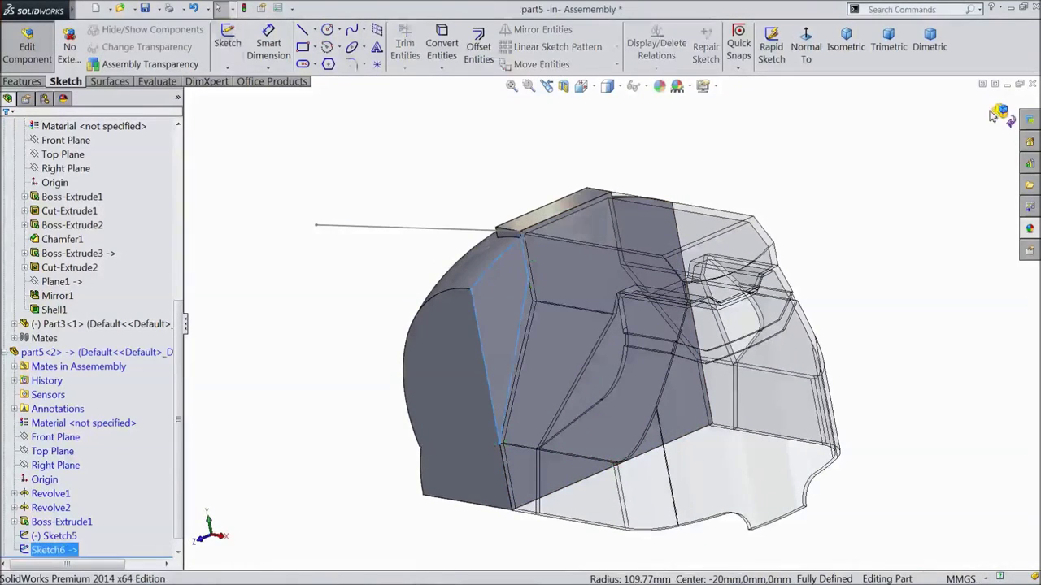
# Make a swept cut through part5's side, using Sketch6 as the profile and the straight line of Sketch5 as the path
pyautogui.click(23, 81)
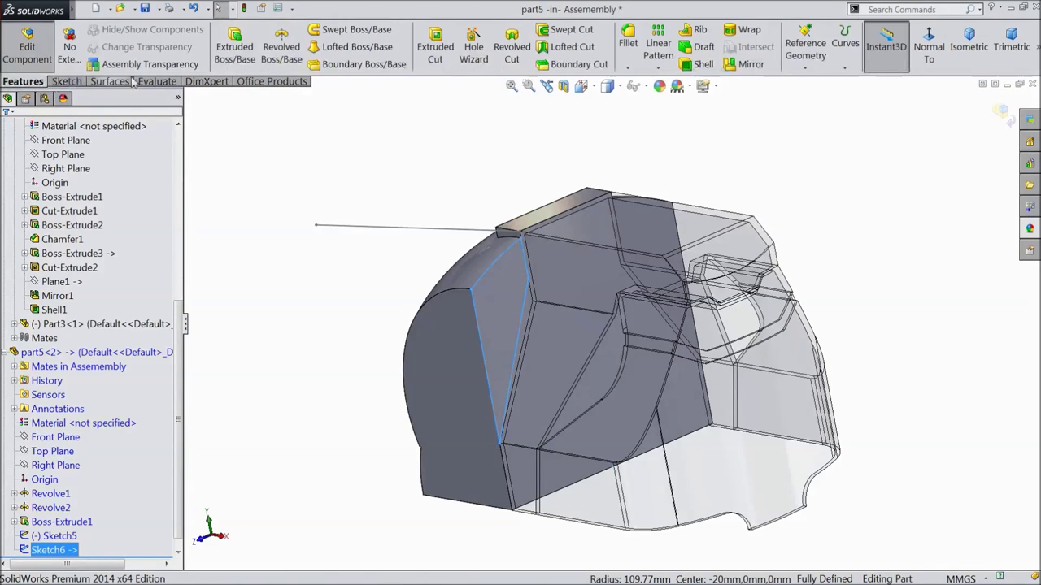
pyautogui.click(570, 31)
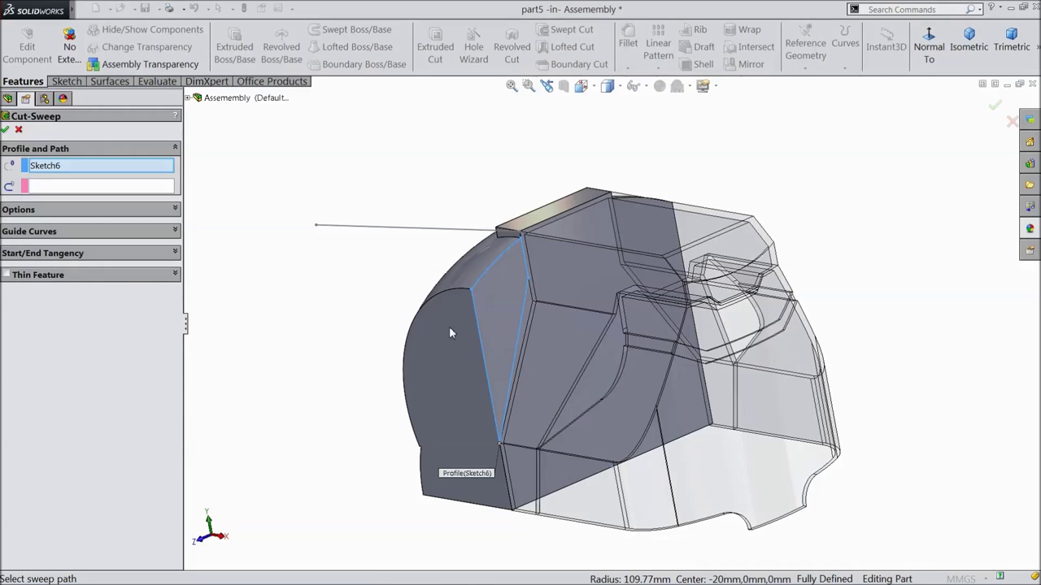
pyautogui.click(83, 192)
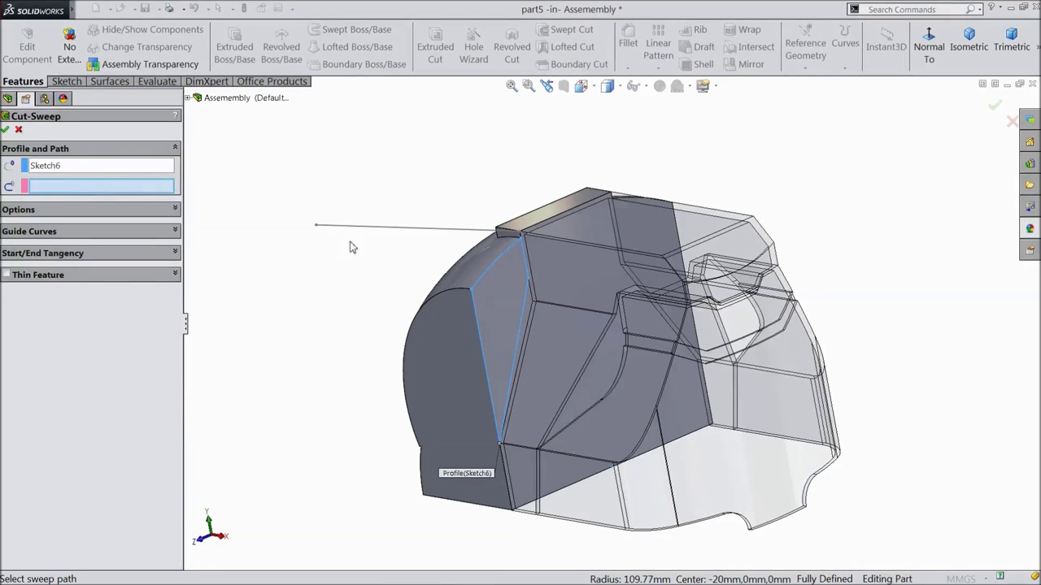
pyautogui.click(456, 231)
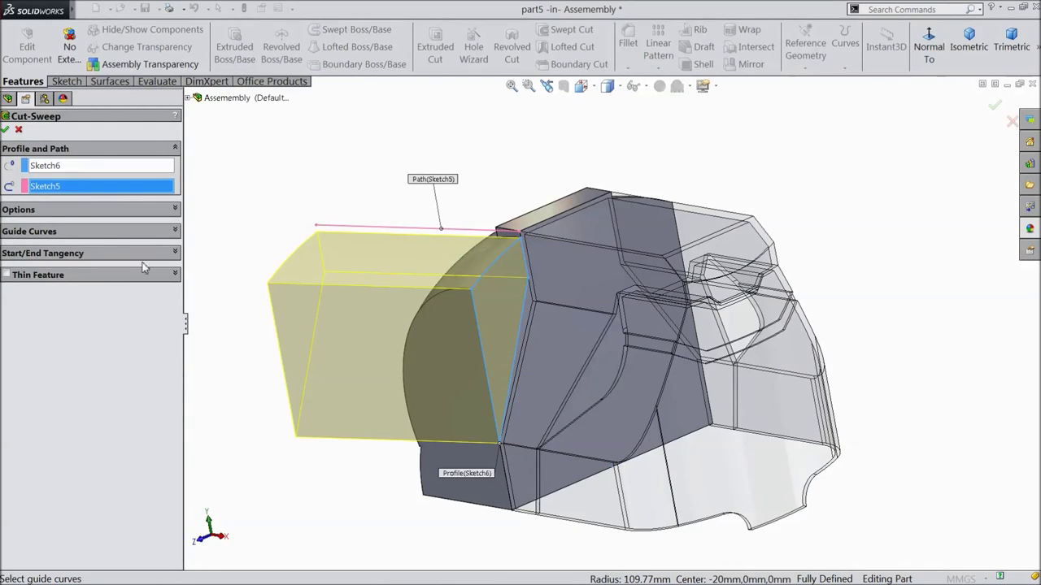
pyautogui.click(5, 130)
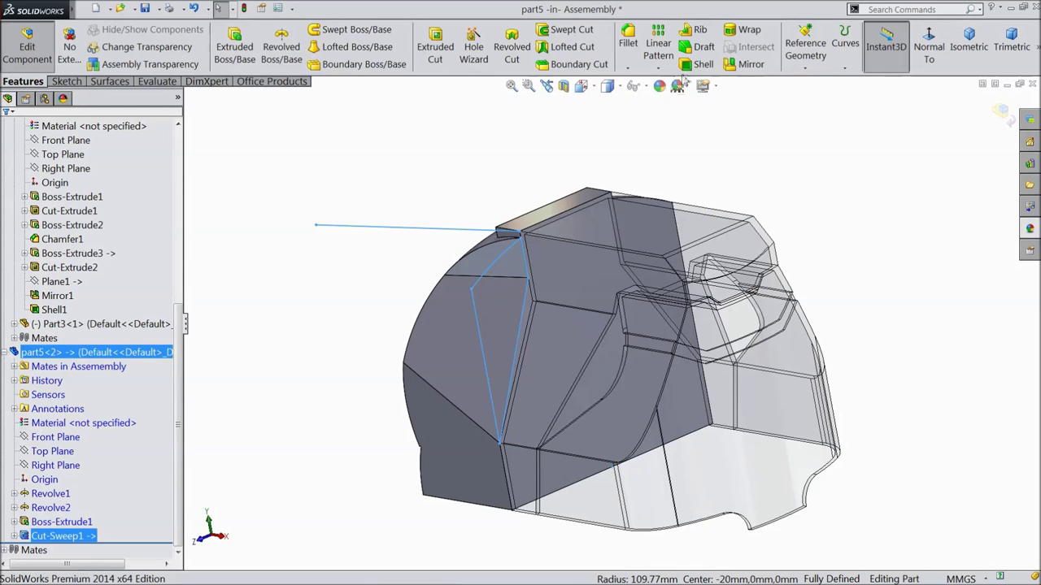
# Create a reference plane midway between part5's two opposite flat side faces
pyautogui.click(804, 68)
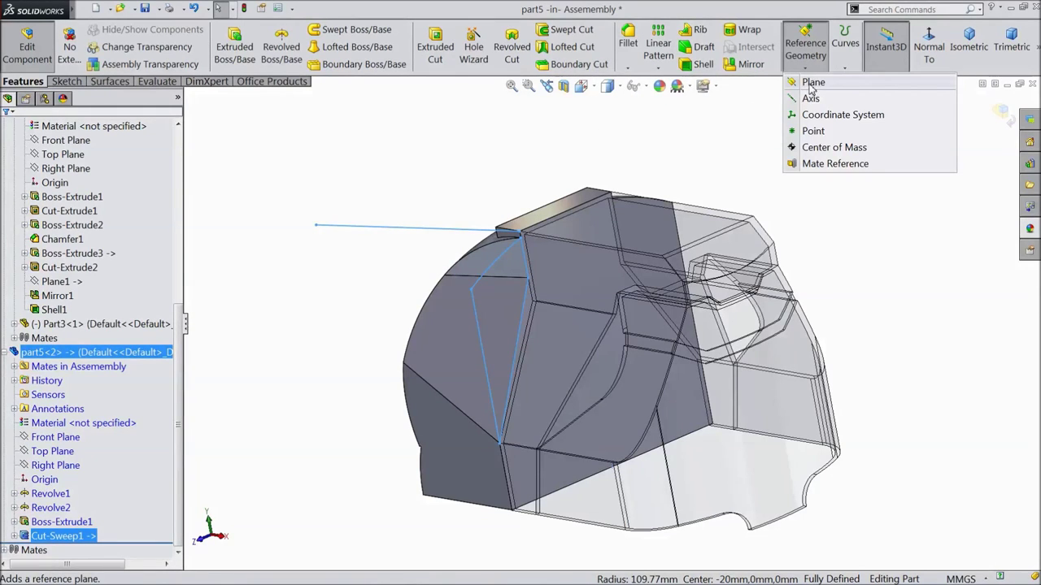
pyautogui.click(812, 83)
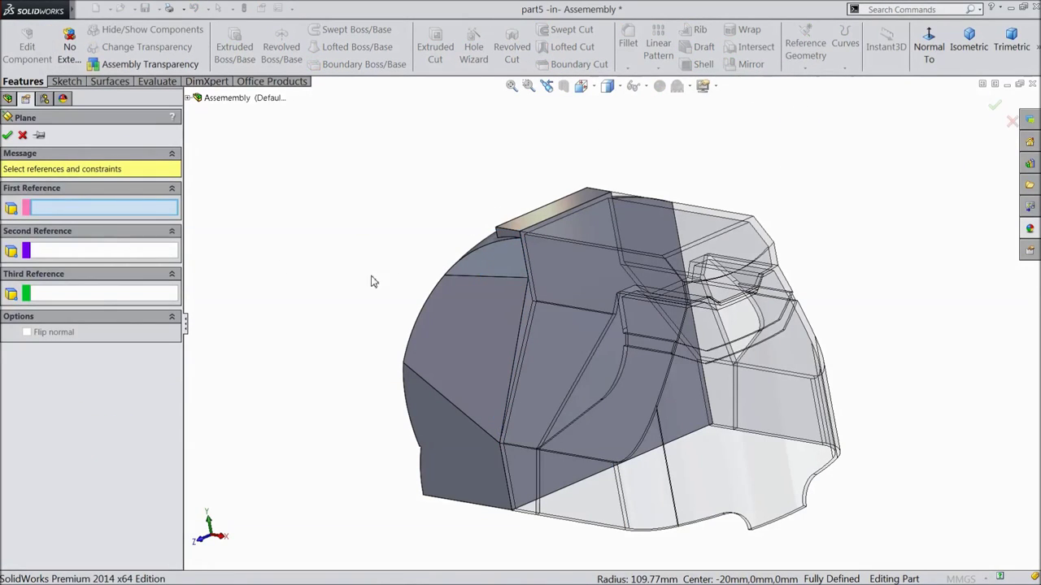
pyautogui.moveTo(395, 244); pyautogui.dragTo(395, 314, button='middle')
pyautogui.click(477, 406)
pyautogui.moveTo(813, 258); pyautogui.dragTo(736, 264, button='middle')
pyautogui.click(729, 268)
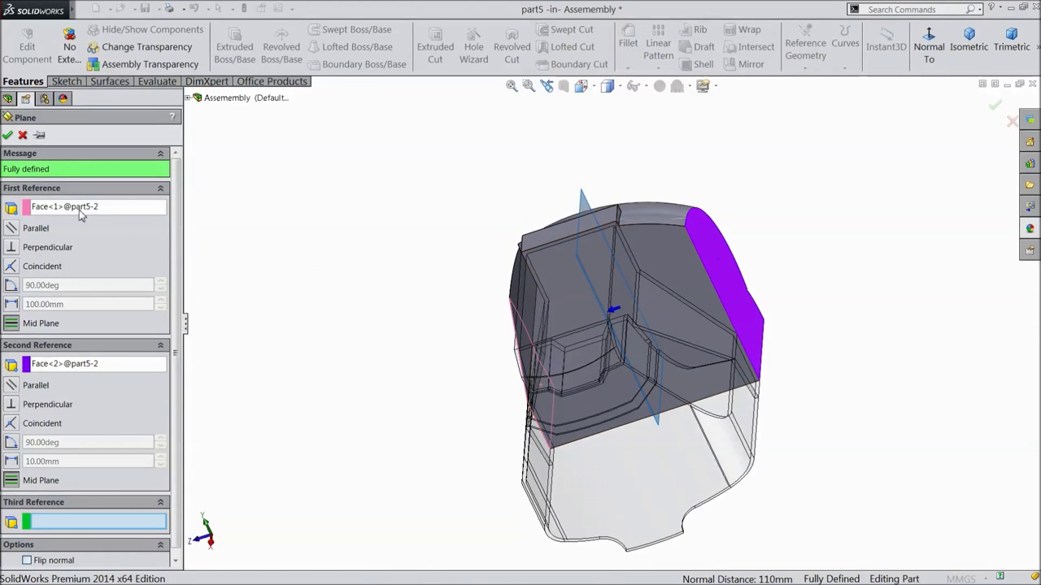
pyautogui.click(7, 135)
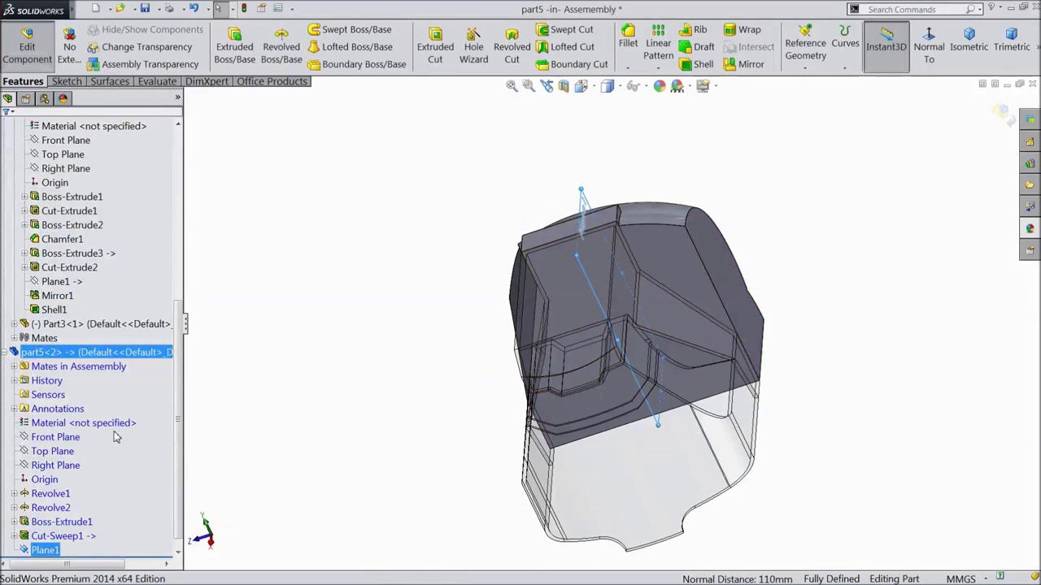
# Mirror the swept side cut of part5 about the new mid plane
pyautogui.click(46, 550)
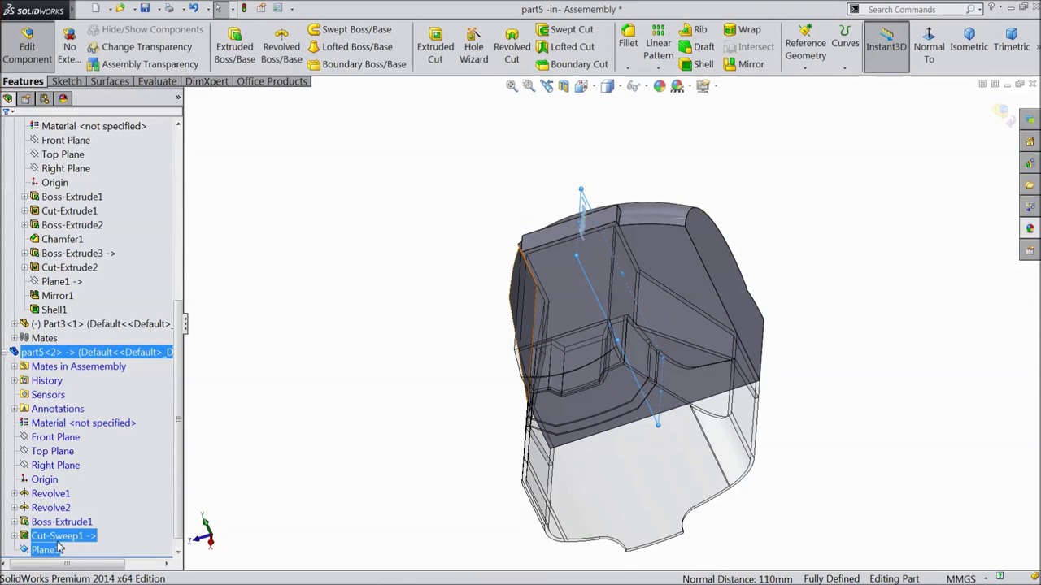
pyautogui.click(67, 540)
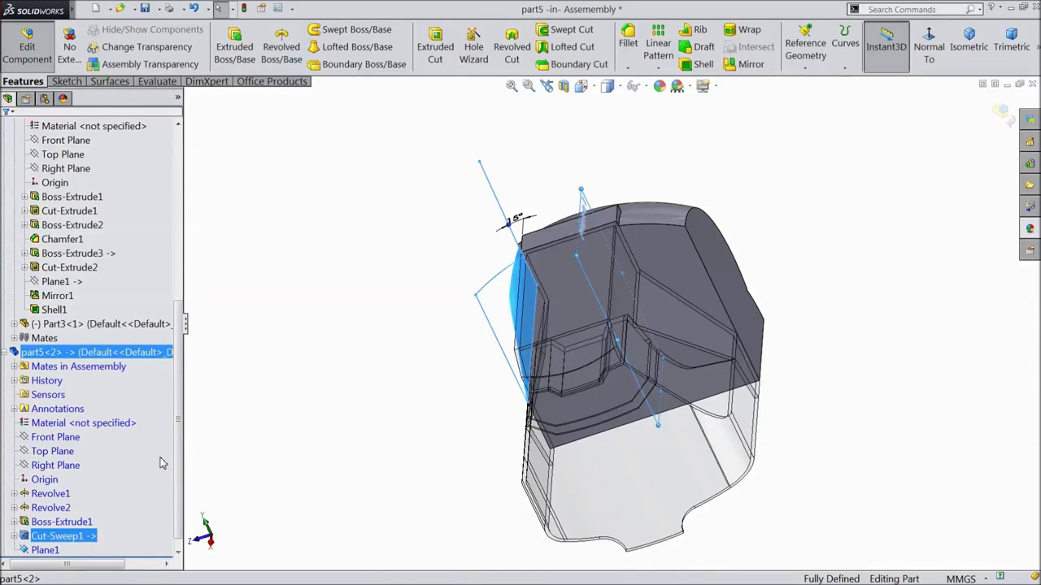
pyautogui.click(747, 65)
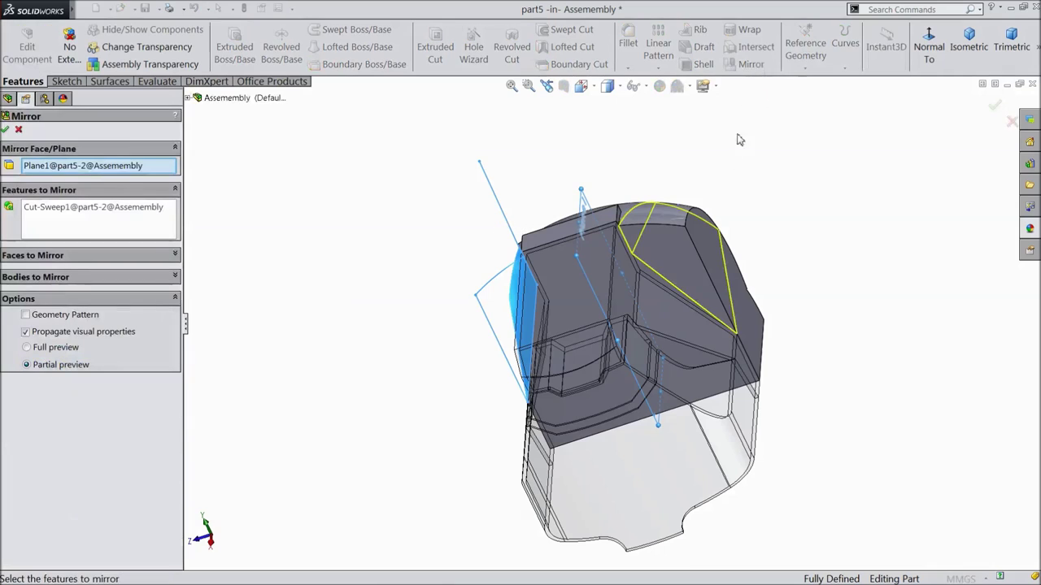
pyautogui.click(6, 130)
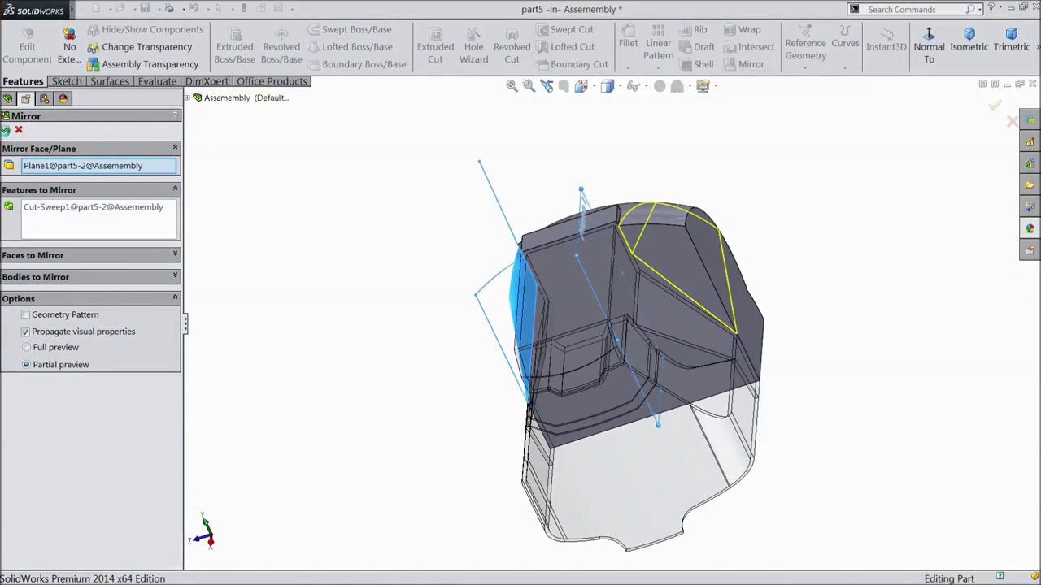
# Shell part5 to 2 mm thickness, removing its bottom face and flat front face, and return to editing the assembly
pyautogui.moveTo(269, 301); pyautogui.dragTo(385, 205, button='middle')
pyautogui.moveTo(392, 287); pyautogui.dragTo(352, 210, button='middle')
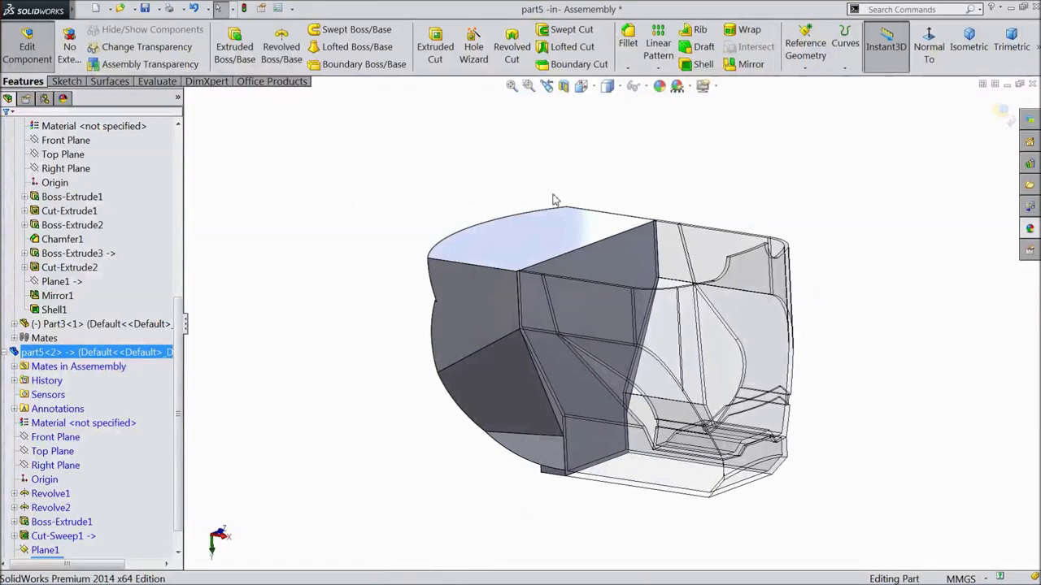
pyautogui.click(702, 65)
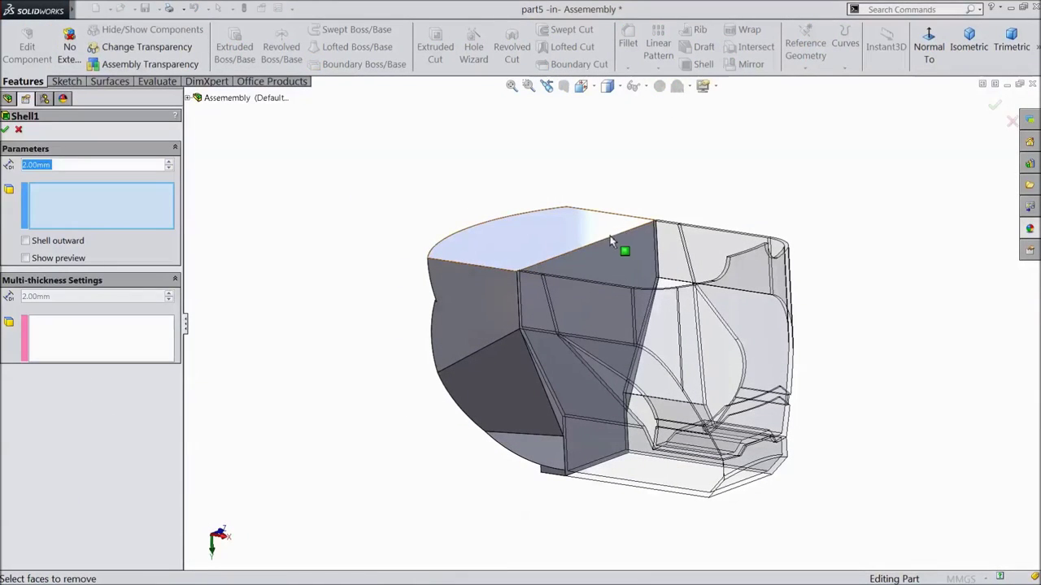
pyautogui.click(540, 244)
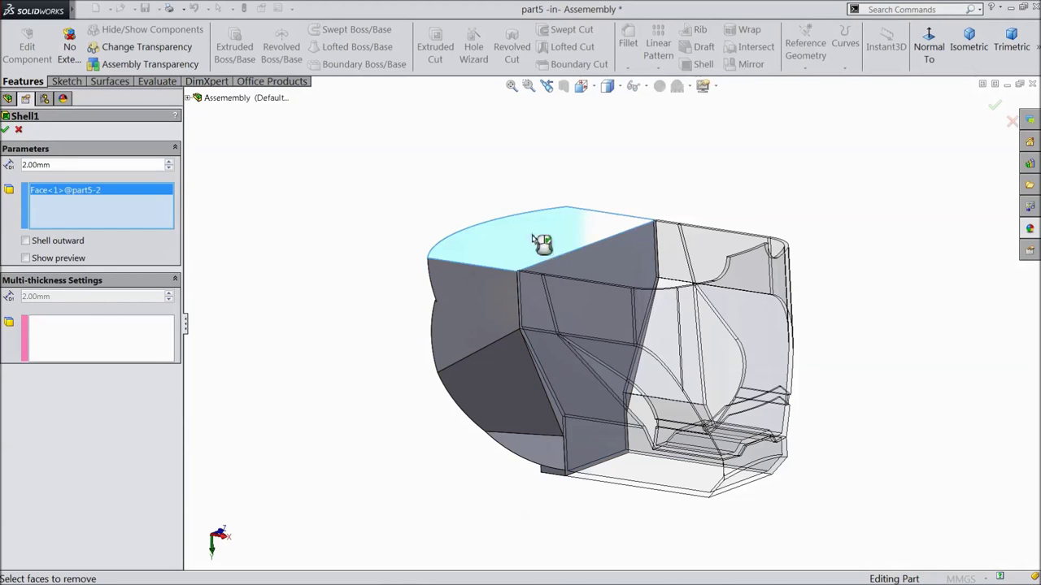
pyautogui.click(603, 272)
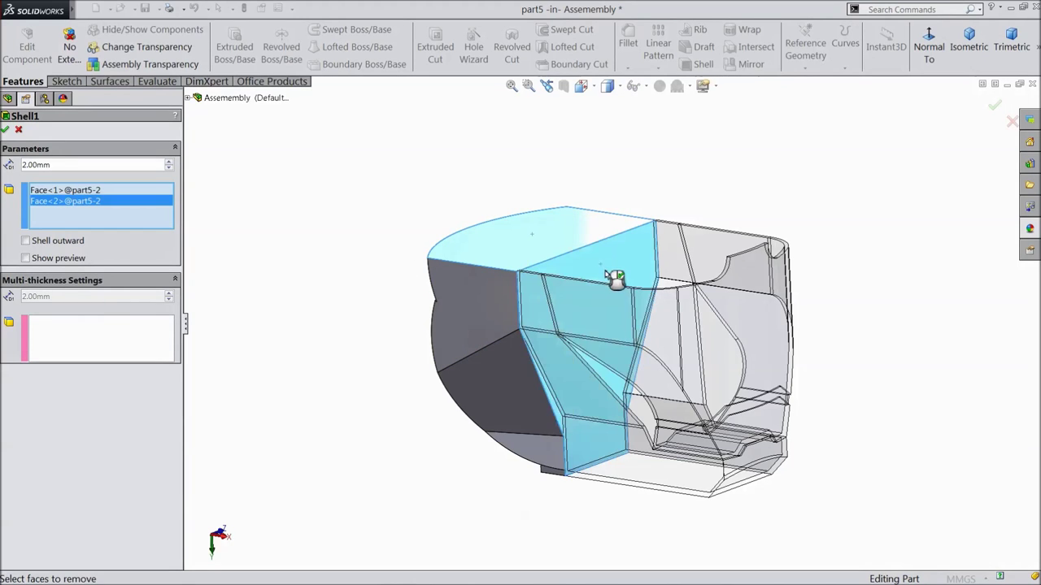
pyautogui.click(993, 109)
pyautogui.moveTo(817, 169); pyautogui.dragTo(753, 220, button='middle')
pyautogui.click(1003, 112)
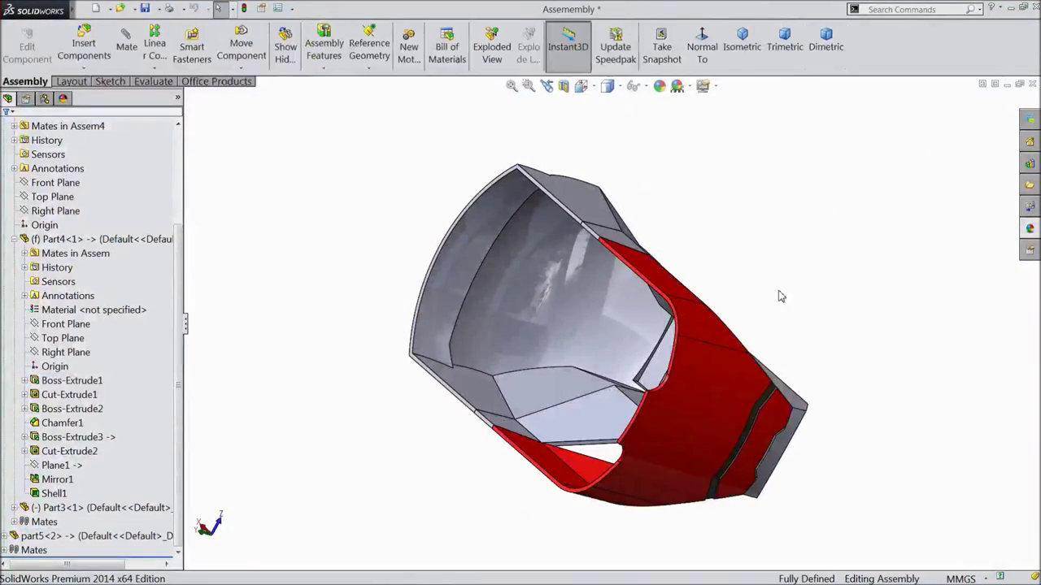
# Inspect the assembled helmet from the front and side, and open part5 in its own window
pyautogui.moveTo(771, 283); pyautogui.dragTo(662, 377, button='middle')
pyautogui.moveTo(774, 444); pyautogui.dragTo(761, 286, button='middle')
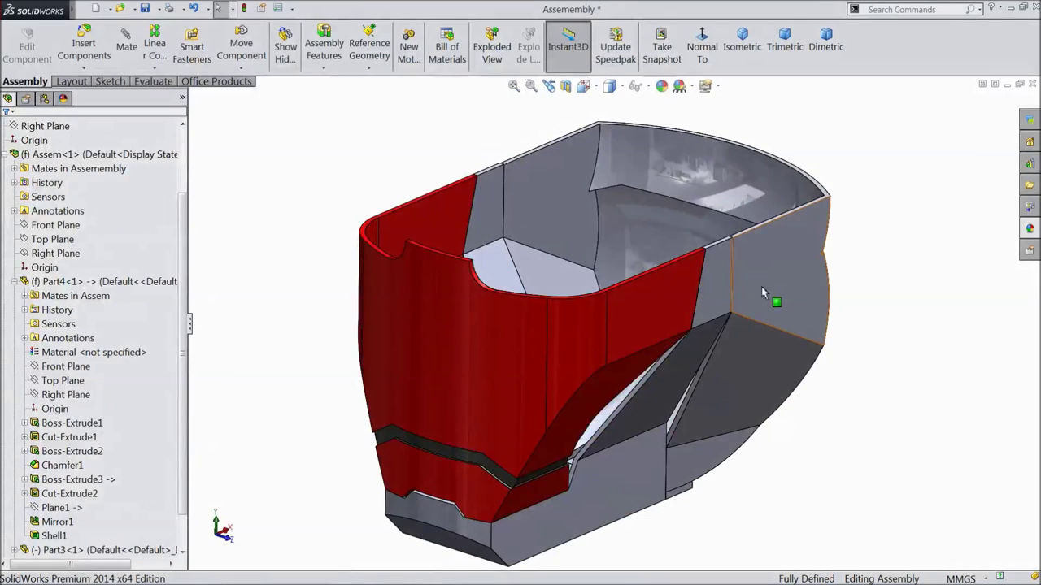
pyautogui.click(742, 293)
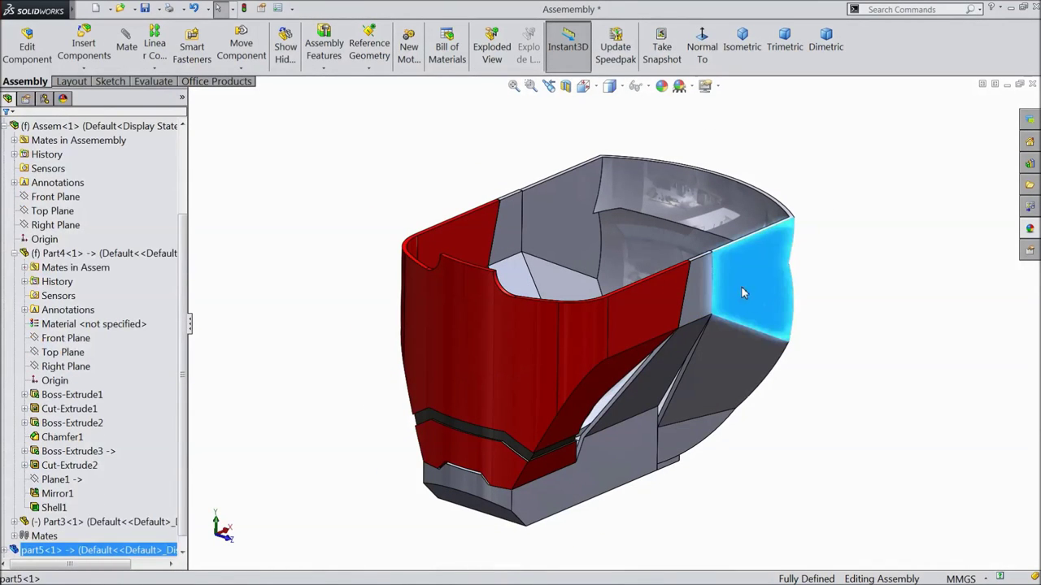
pyautogui.click(772, 233)
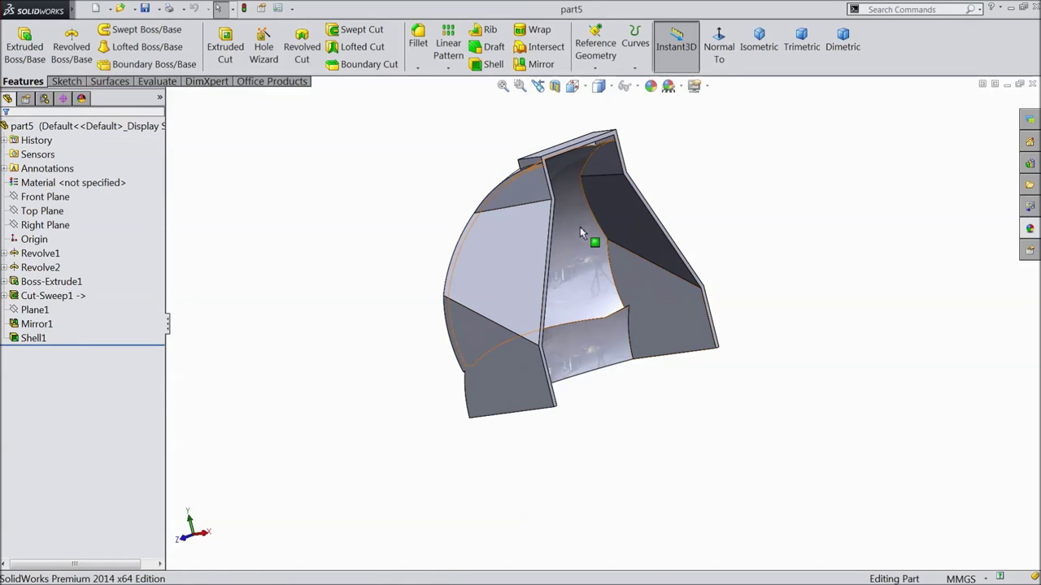
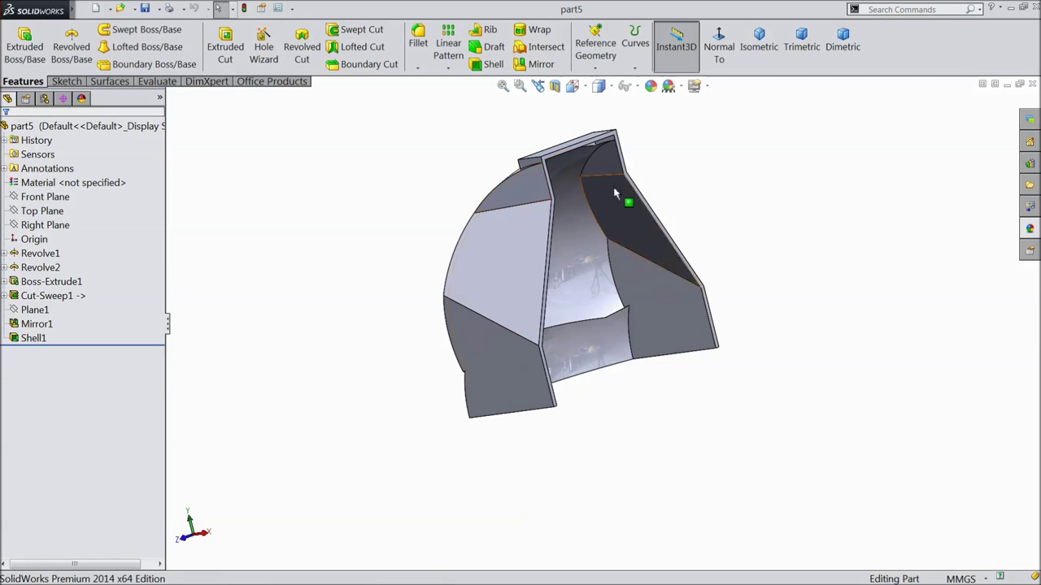
# Close part5 and the helmet assembly without saving the modified documents
pyautogui.click(1032, 84)
pyautogui.click(1033, 85)
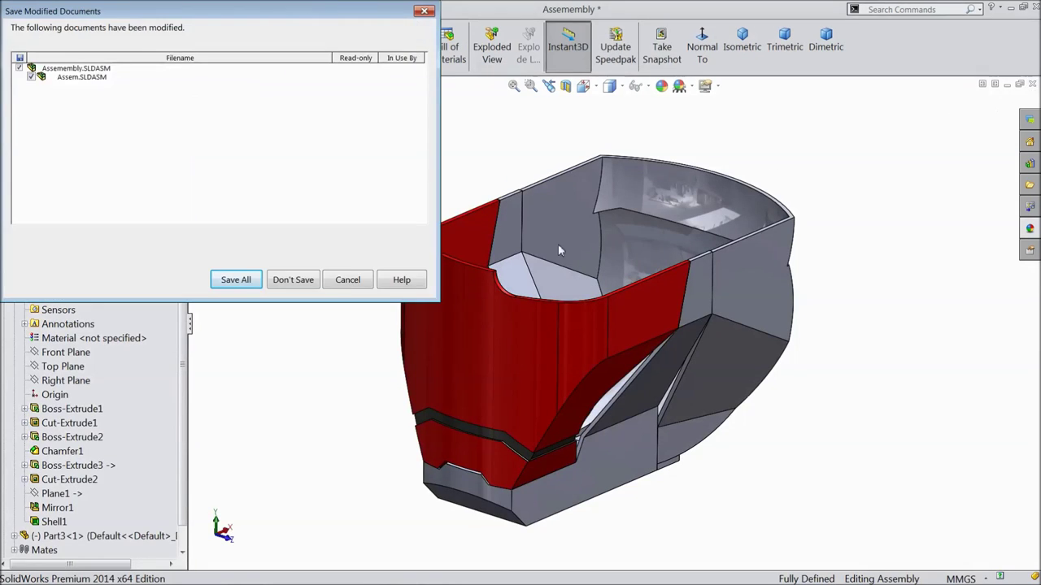
pyautogui.click(291, 281)
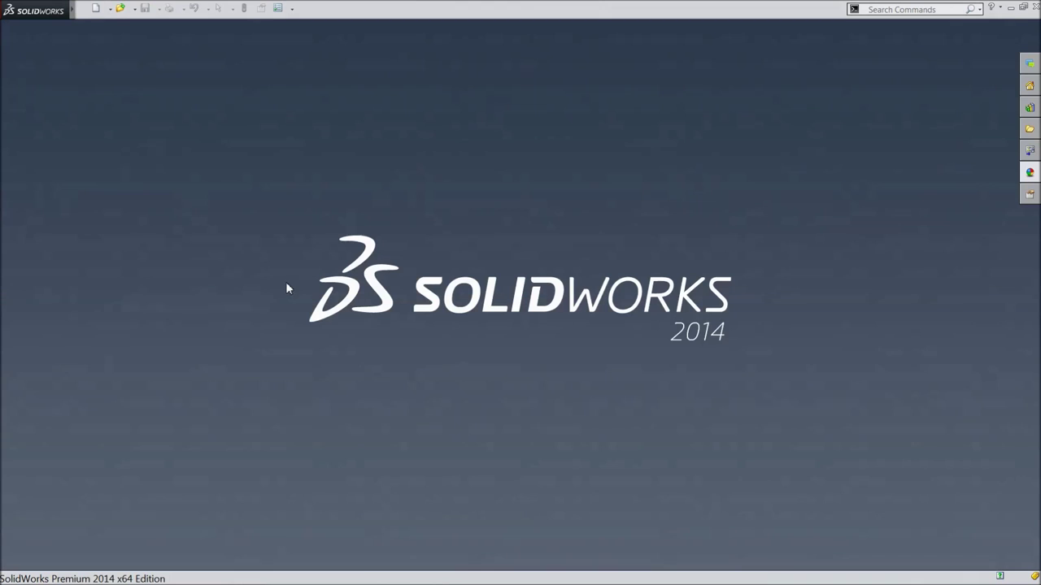
# Create a new assembly and load part1, part2 and Part3 from the Iron man Head folder for insertion
pyautogui.click(95, 10)
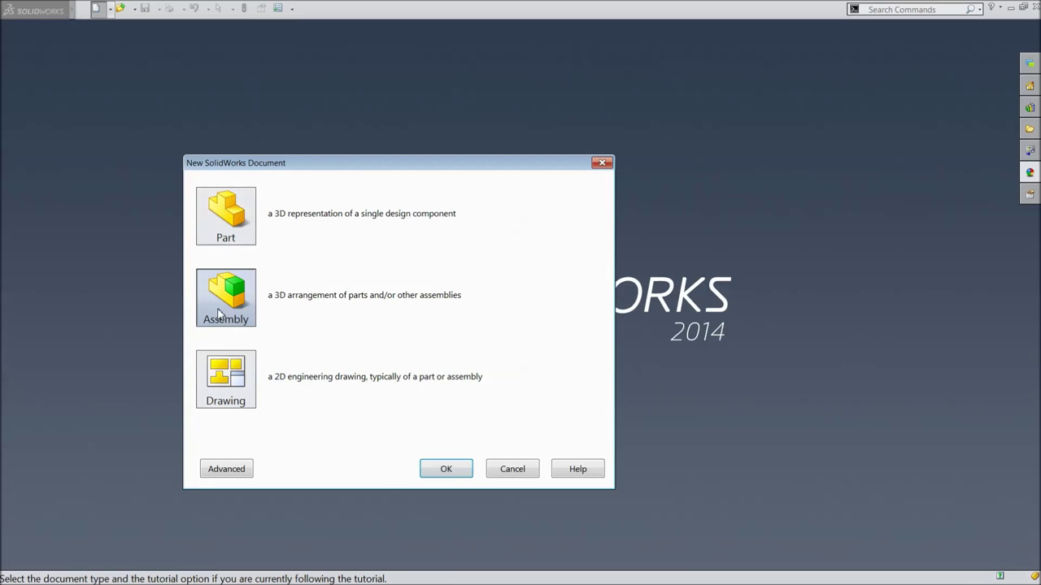
pyautogui.click(445, 473)
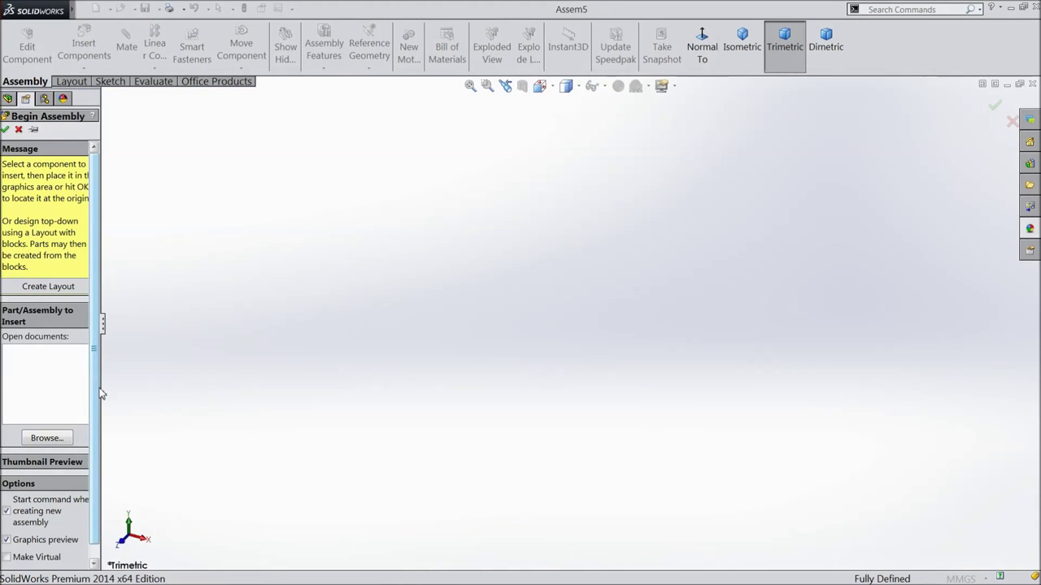
pyautogui.moveTo(102, 388); pyautogui.dragTo(176, 393)
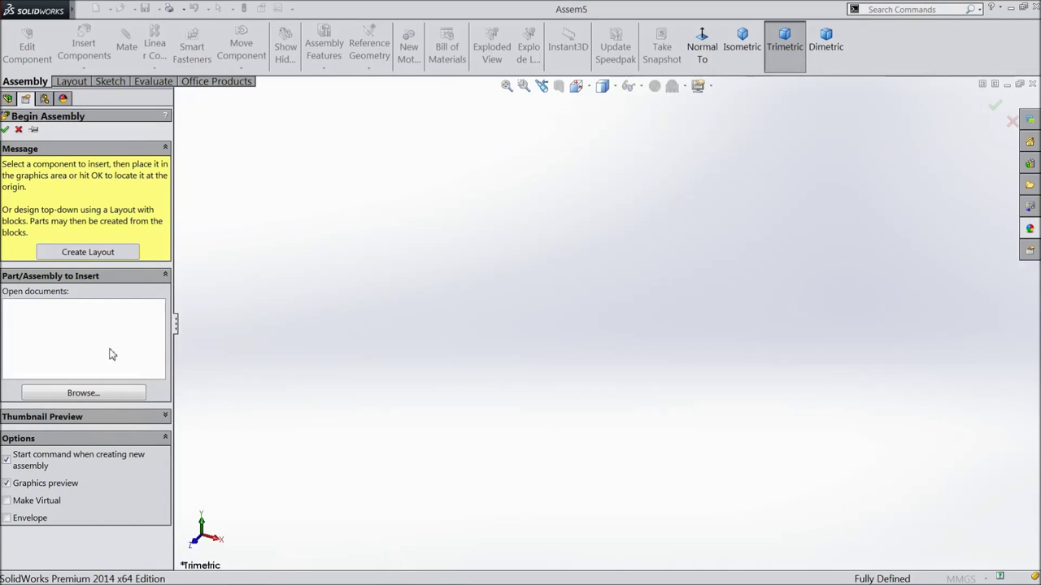
pyautogui.click(85, 394)
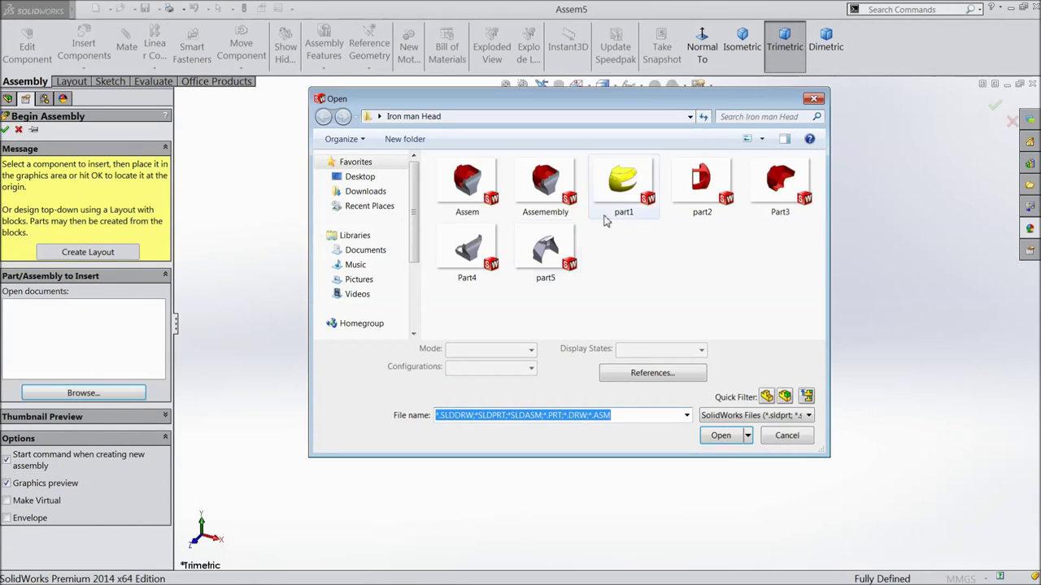
pyautogui.click(622, 205)
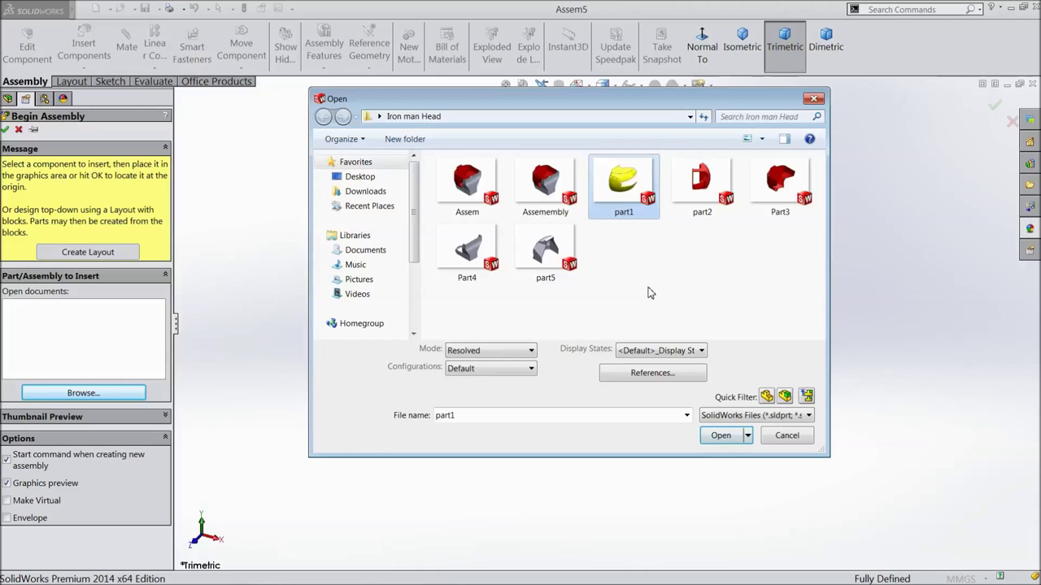
pyautogui.keyDown('ctrl'); pyautogui.click(700, 207); pyautogui.keyUp('ctrl')
pyautogui.keyDown('ctrl'); pyautogui.click(773, 209); pyautogui.keyUp('ctrl')
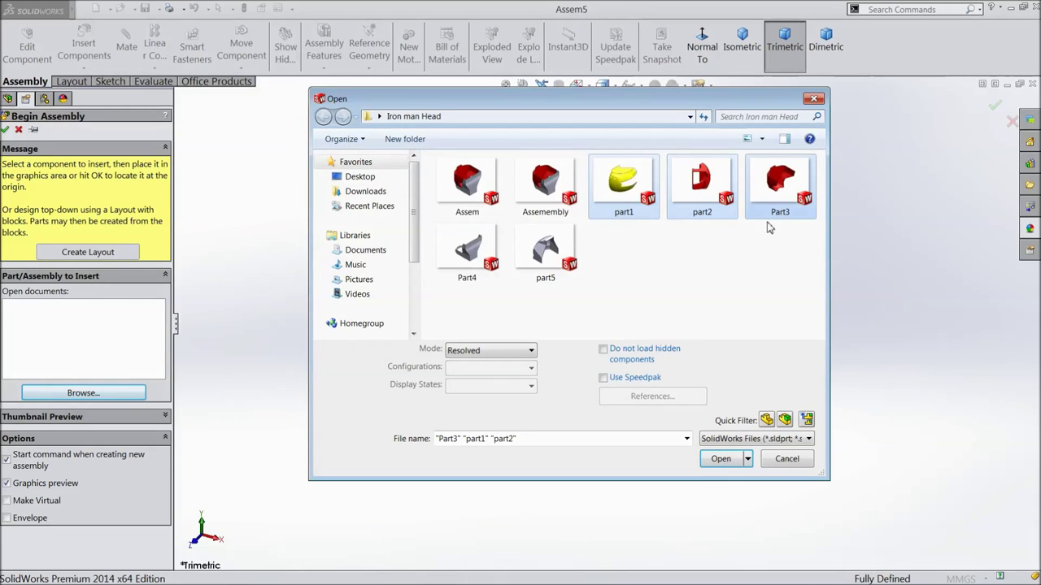
pyautogui.click(721, 458)
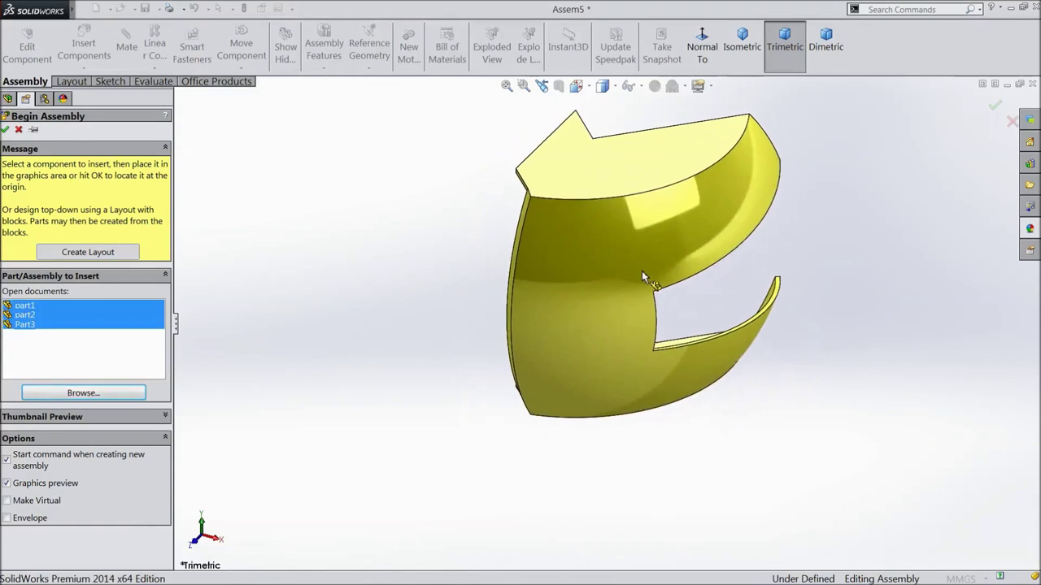
# Place part1 in the new assembly, part2 beside it, and Part3 above part2
pyautogui.click(642, 278)
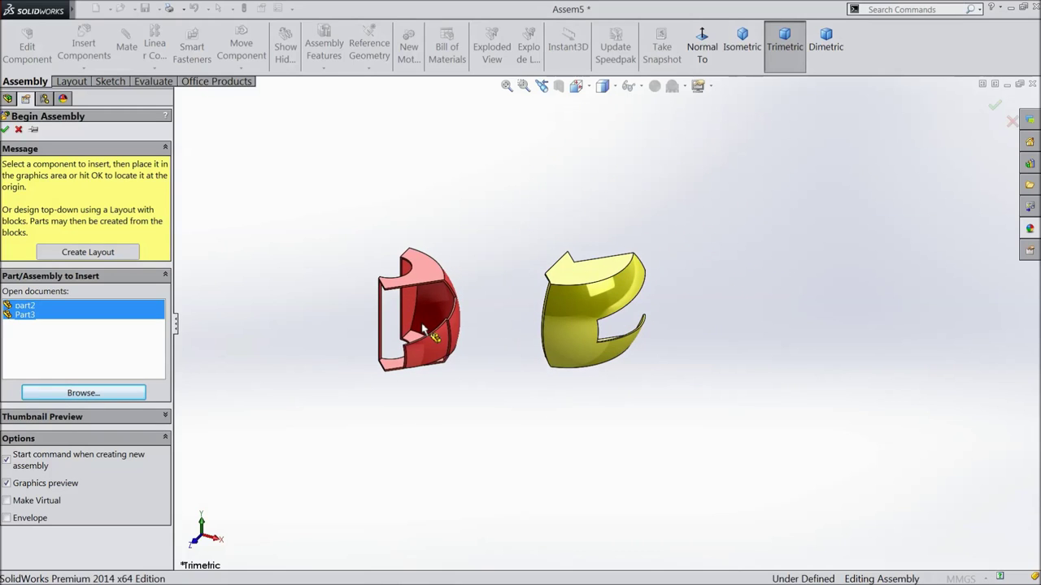
pyautogui.click(424, 324)
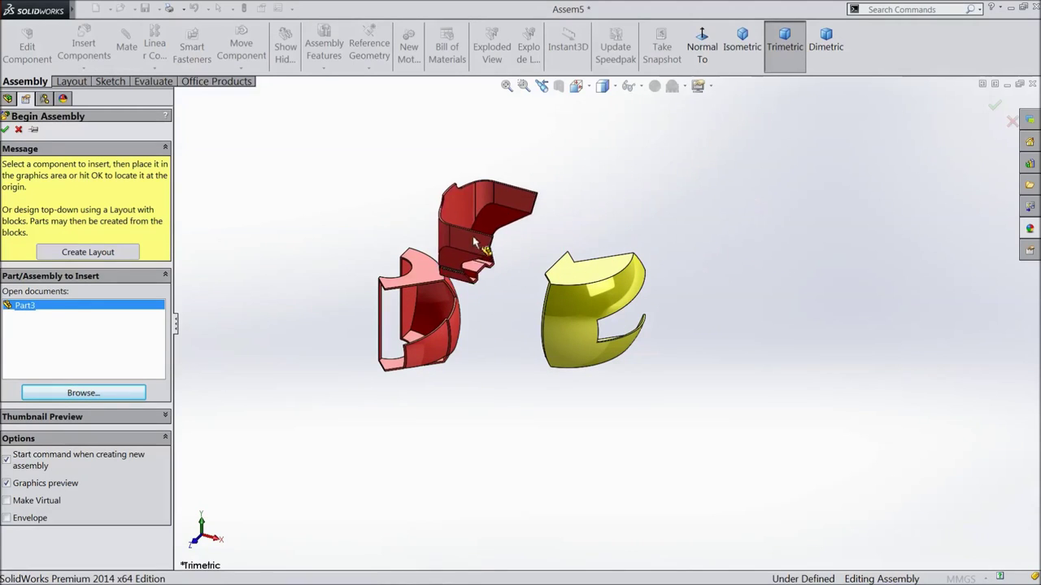
pyautogui.click(405, 200)
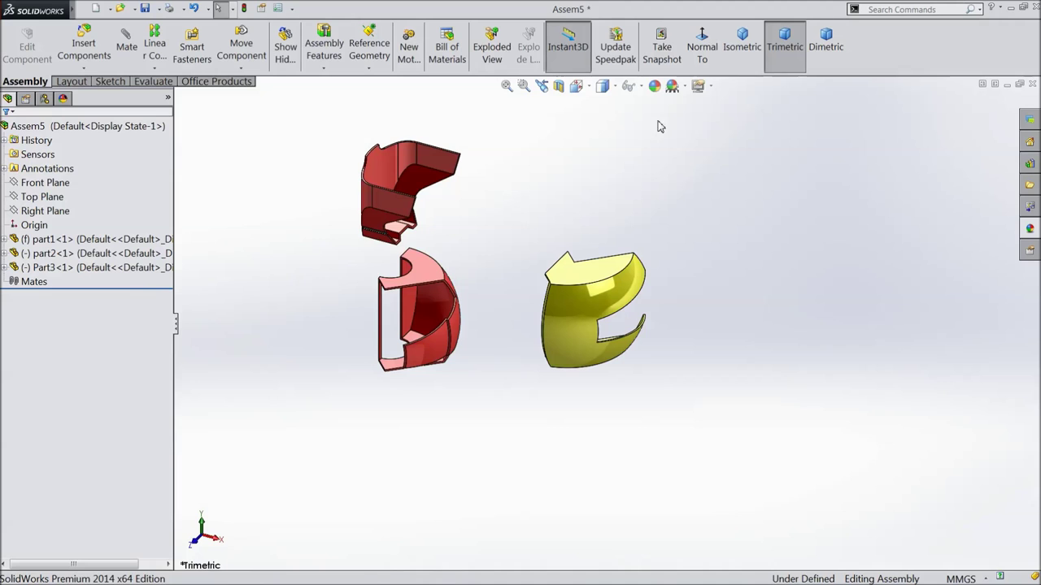
# Change the display scene to a plain white background
pyautogui.click(681, 86)
pyautogui.click(700, 47)
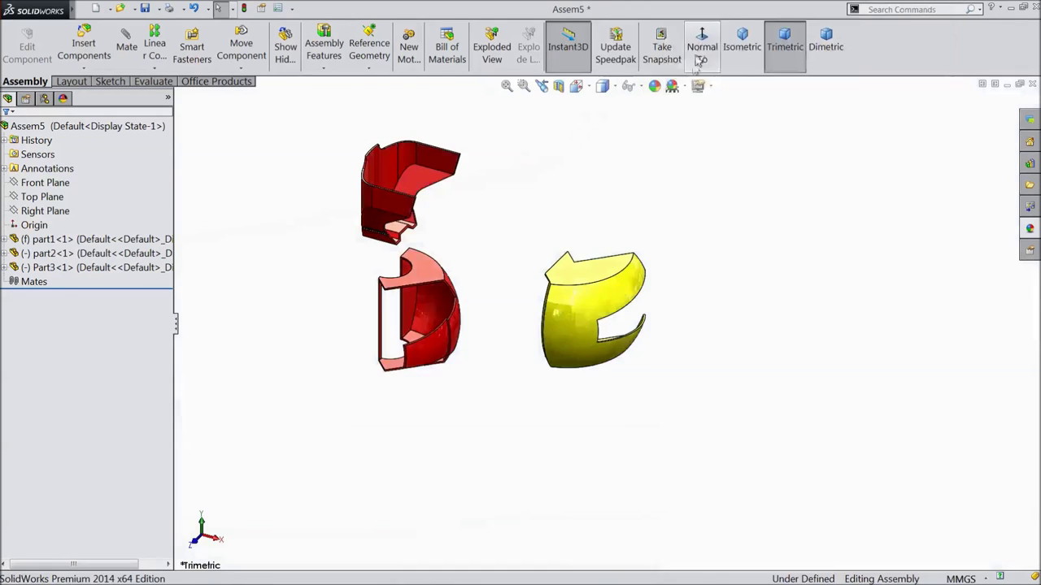
pyautogui.scroll(-2, 569, 241)
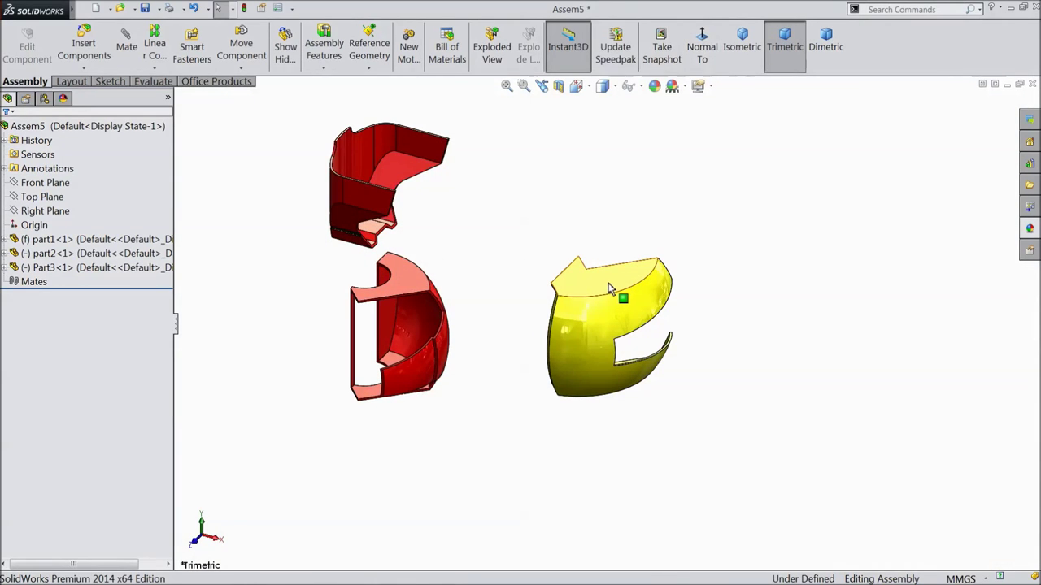
pyautogui.click(605, 290)
pyautogui.click(514, 253)
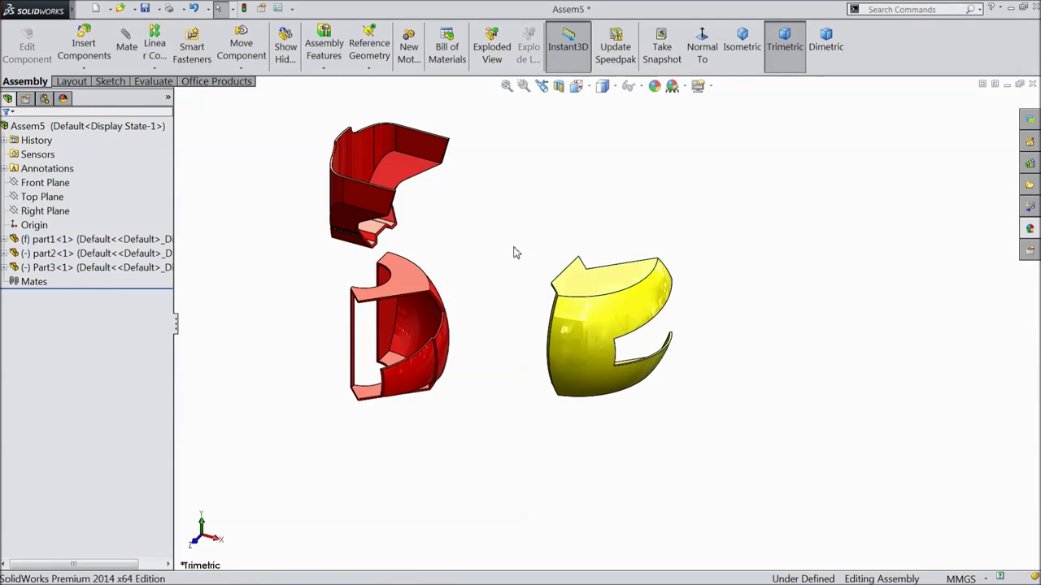
# Move part2 to the opposite side of part1, away from Part3
pyautogui.click(584, 289)
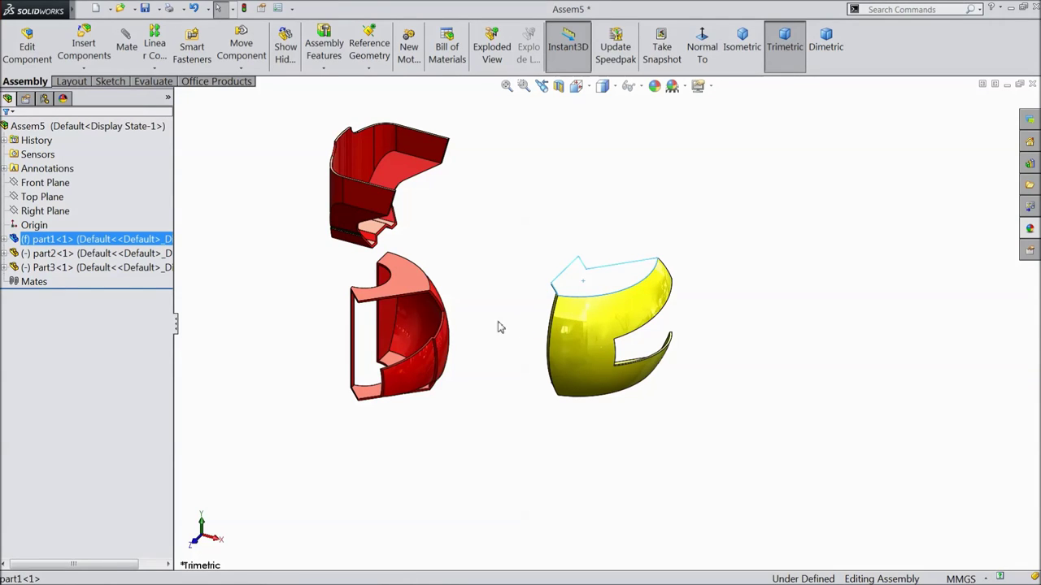
pyautogui.moveTo(411, 293); pyautogui.dragTo(742, 220)
pyautogui.moveTo(599, 182); pyautogui.dragTo(610, 225, button='middle')
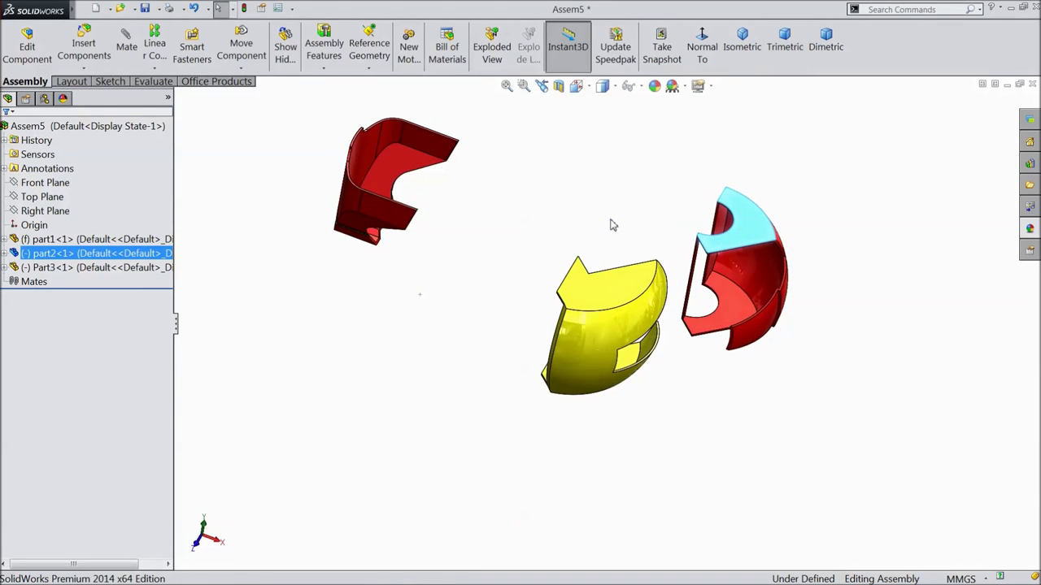
pyautogui.scroll(2, 638, 233)
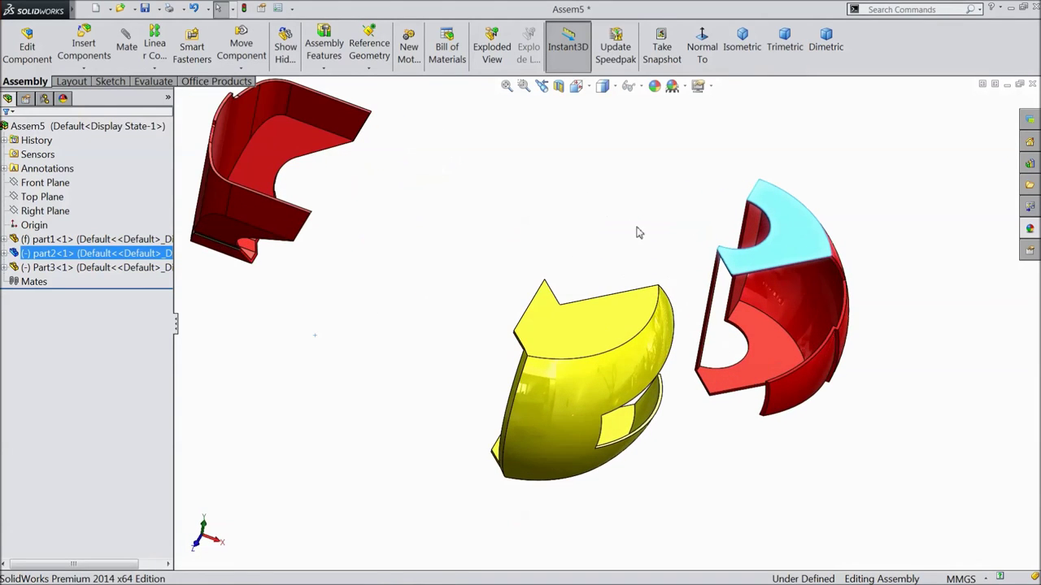
# Mate part2's flat side face coincident with part1's flat side face
pyautogui.click(128, 50)
pyautogui.click(593, 334)
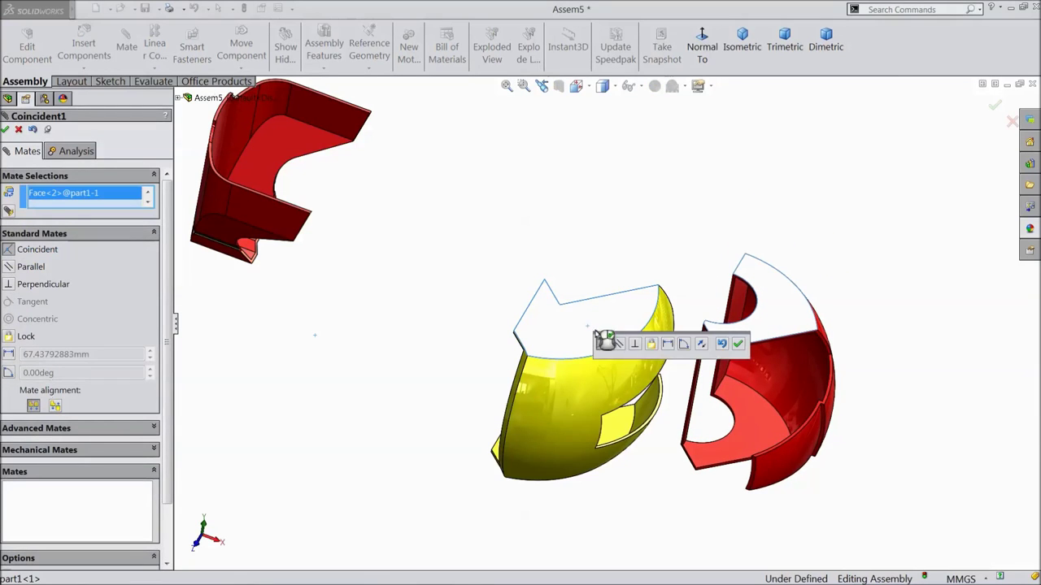
pyautogui.click(737, 344)
# Add a coincident mate between part2's thin rim face and the short edge face of part1's side notch
pyautogui.scroll(6, 674, 334)
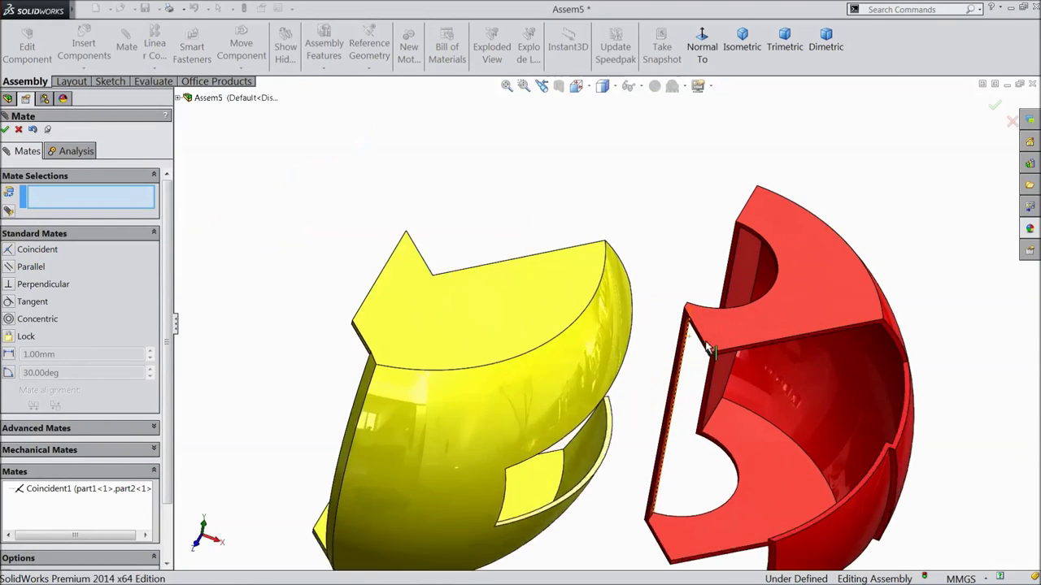
pyautogui.scroll(3, 673, 333)
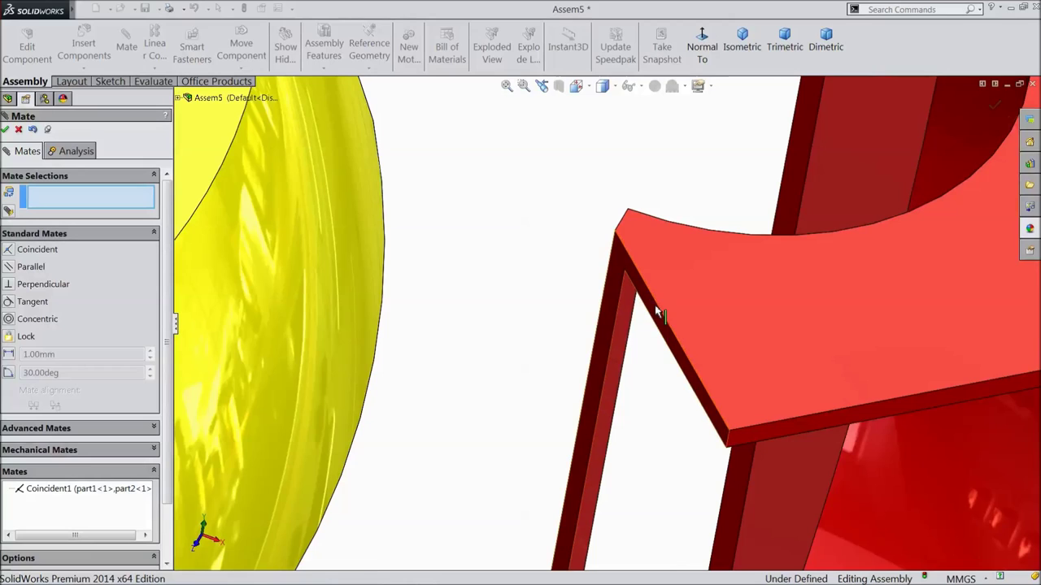
pyautogui.click(657, 313)
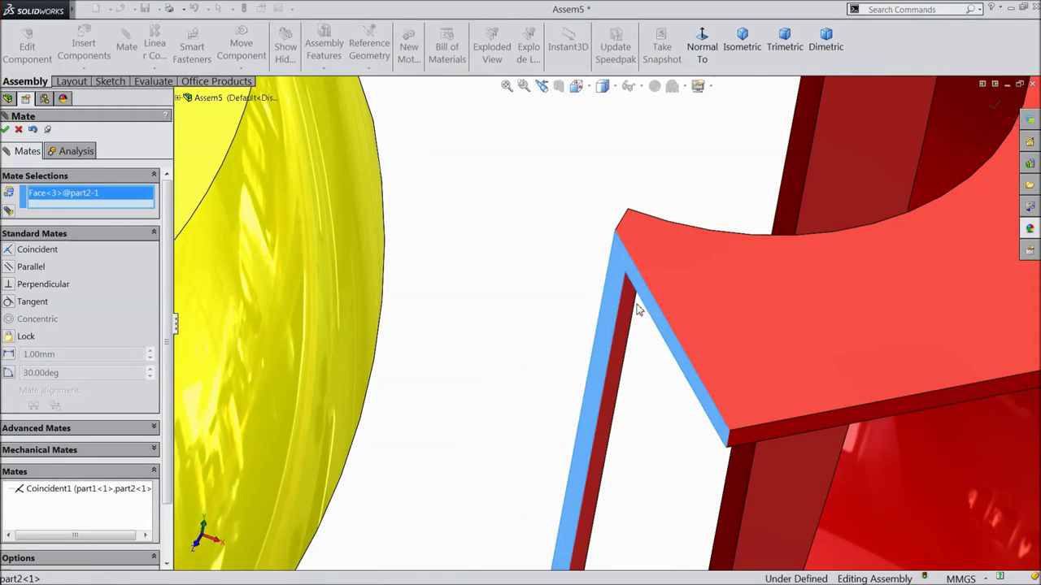
pyautogui.scroll(-6, 618, 293)
pyautogui.moveTo(406, 196); pyautogui.dragTo(349, 249, button='middle')
pyautogui.scroll(5, 327, 226)
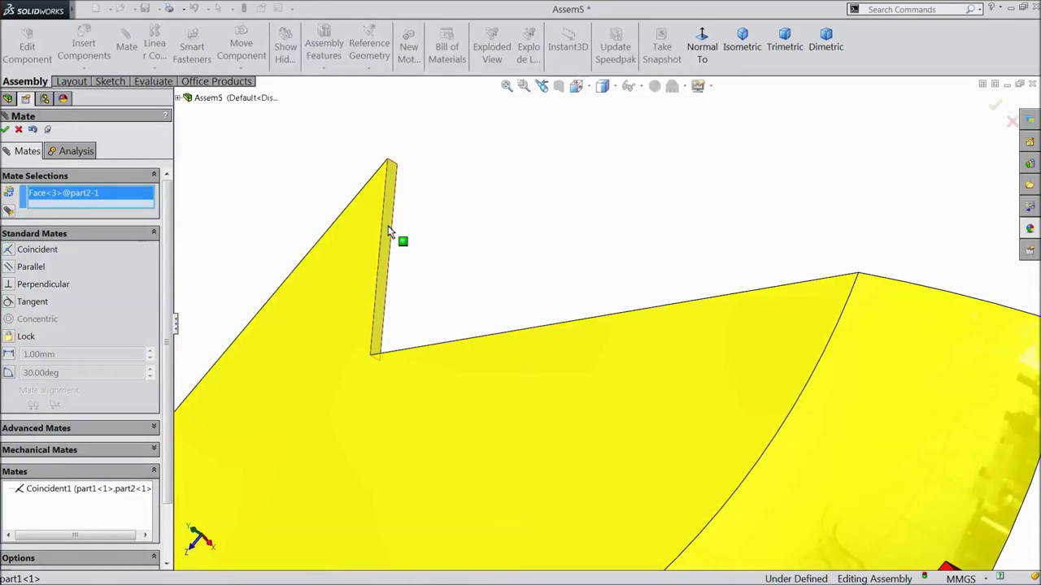
pyautogui.click(388, 232)
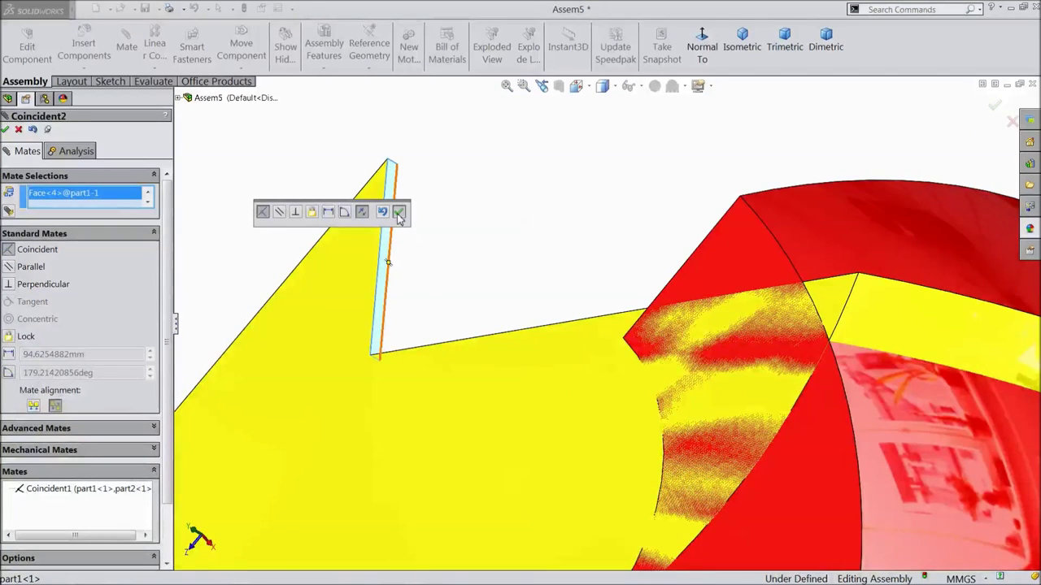
pyautogui.click(399, 212)
# Add a coincident mate between the long thin edge face of part2's side and the matching edge face of part1's notch
pyautogui.scroll(-8, 444, 227)
pyautogui.moveTo(584, 441); pyautogui.dragTo(558, 431, button='middle')
pyautogui.scroll(6, 557, 434)
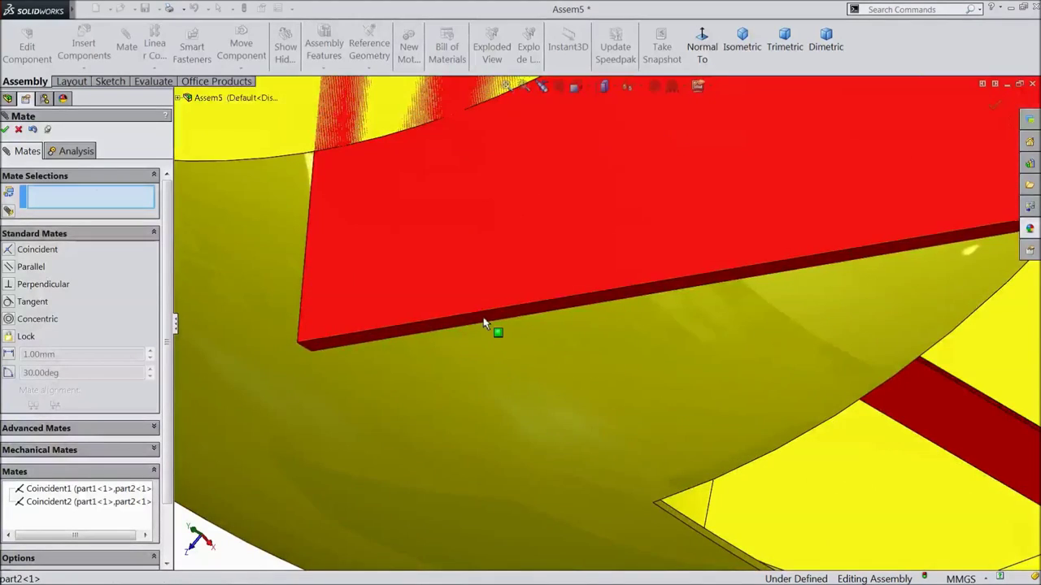
pyautogui.click(486, 328)
pyautogui.scroll(-8, 486, 328)
pyautogui.moveTo(599, 156); pyautogui.dragTo(591, 213, button='middle')
pyautogui.scroll(8, 590, 213)
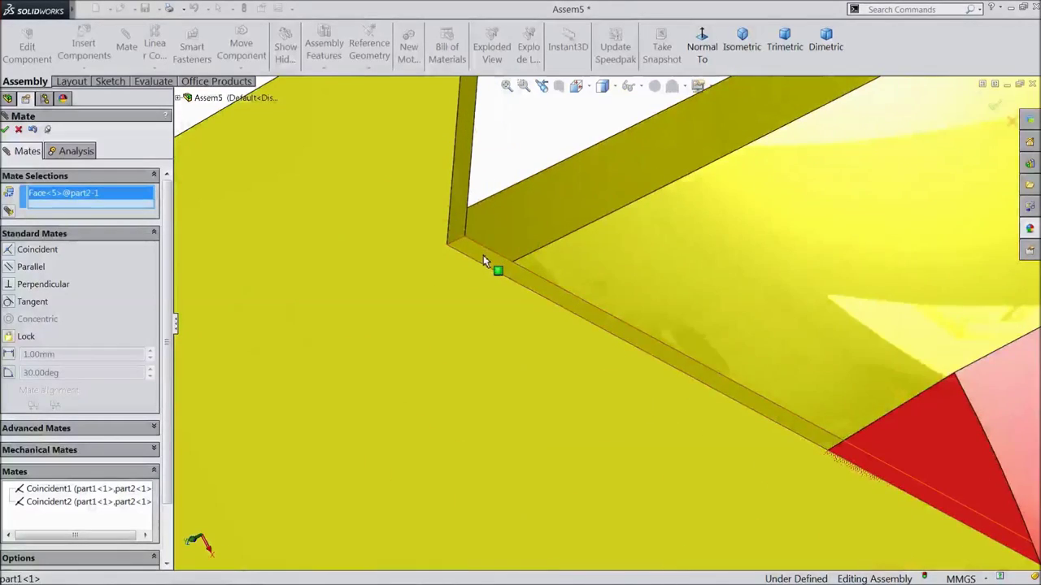
pyautogui.click(484, 254)
pyautogui.click(466, 235)
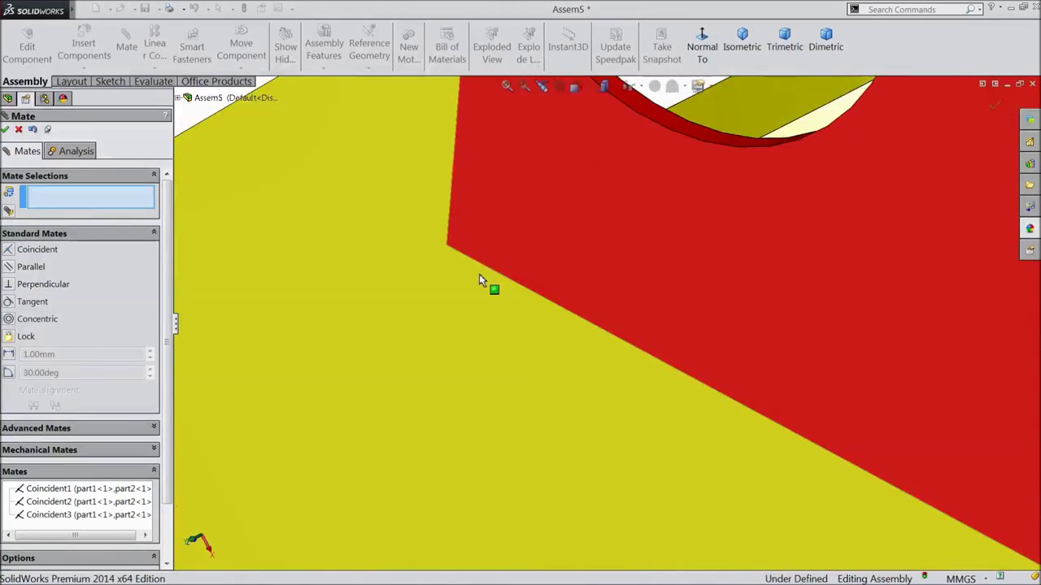
# Rotate Part3 freely until its open rim faces the joined part1 and part2
pyautogui.scroll(-6, 479, 274)
pyautogui.moveTo(492, 289); pyautogui.dragTo(510, 264, button='middle')
pyautogui.scroll(-3, 501, 334)
pyautogui.moveTo(502, 334); pyautogui.dragTo(502, 262, button='middle')
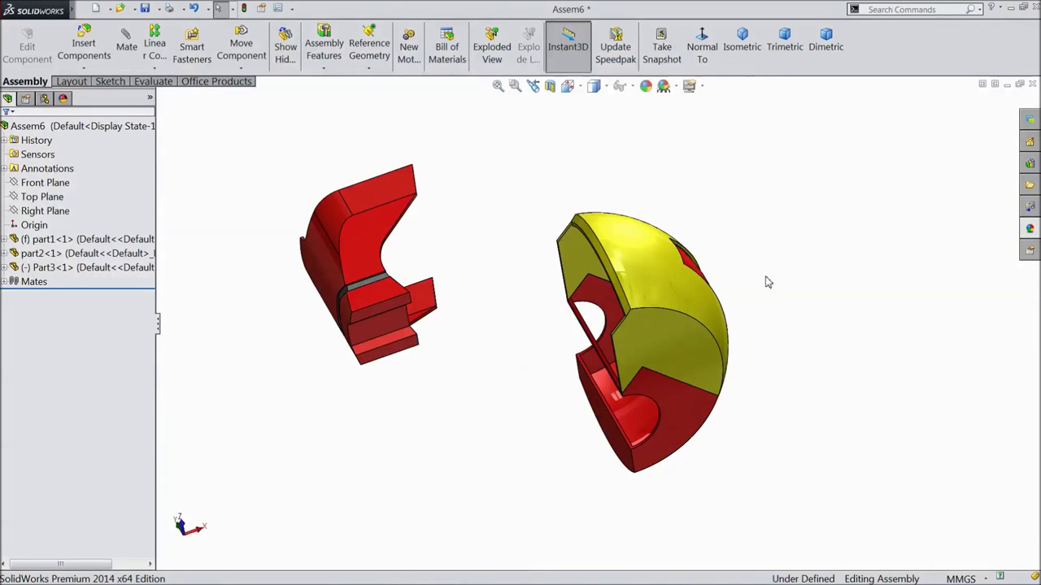
pyautogui.click(241, 68)
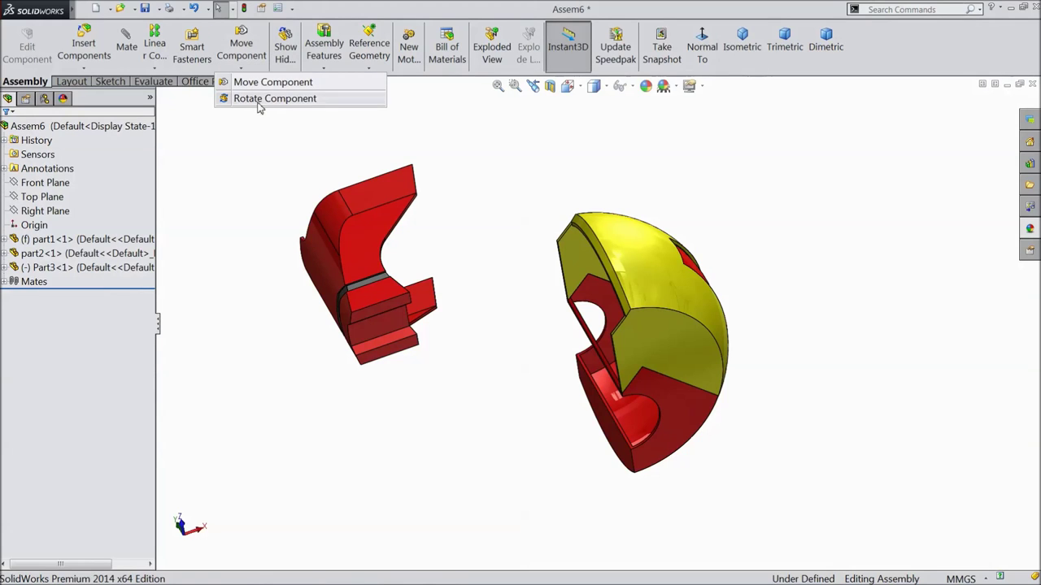
pyautogui.click(258, 99)
pyautogui.moveTo(361, 224); pyautogui.dragTo(398, 293)
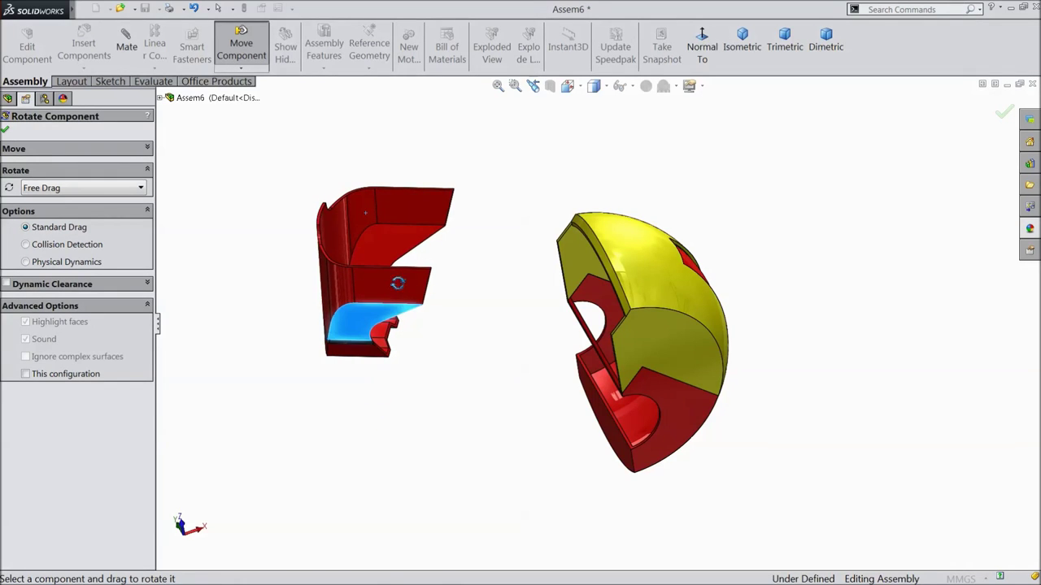
pyautogui.moveTo(374, 242)
pyautogui.mouseDown()
pyautogui.moveTo(383, 195)
pyautogui.moveTo(421, 183)
pyautogui.moveTo(387, 239)
pyautogui.moveTo(411, 244)
pyautogui.mouseUp()
pyautogui.scroll(5, 493, 257)
pyautogui.moveTo(483, 249); pyautogui.dragTo(497, 269)
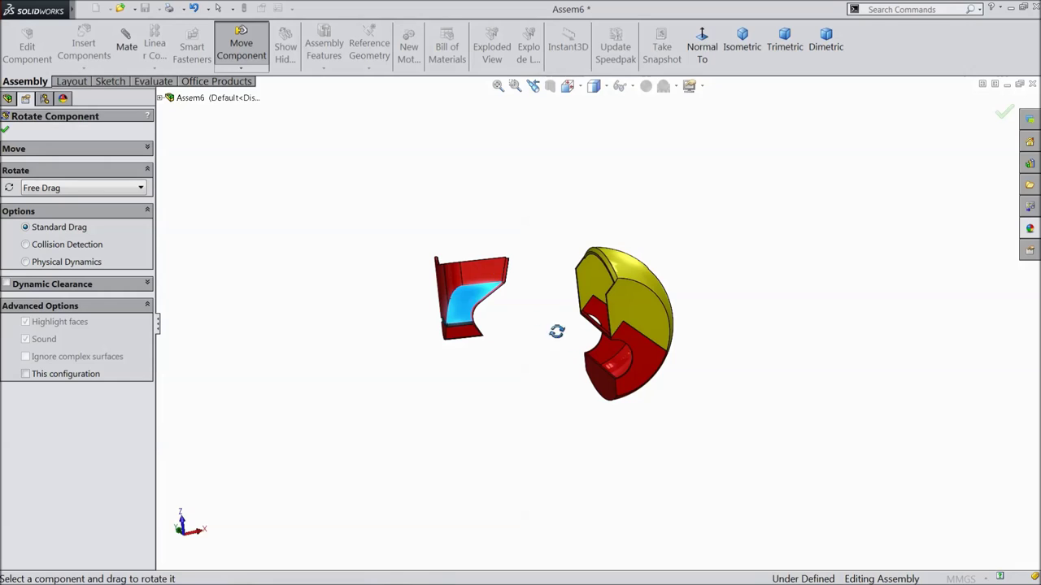
pyautogui.scroll(-1, 590, 337)
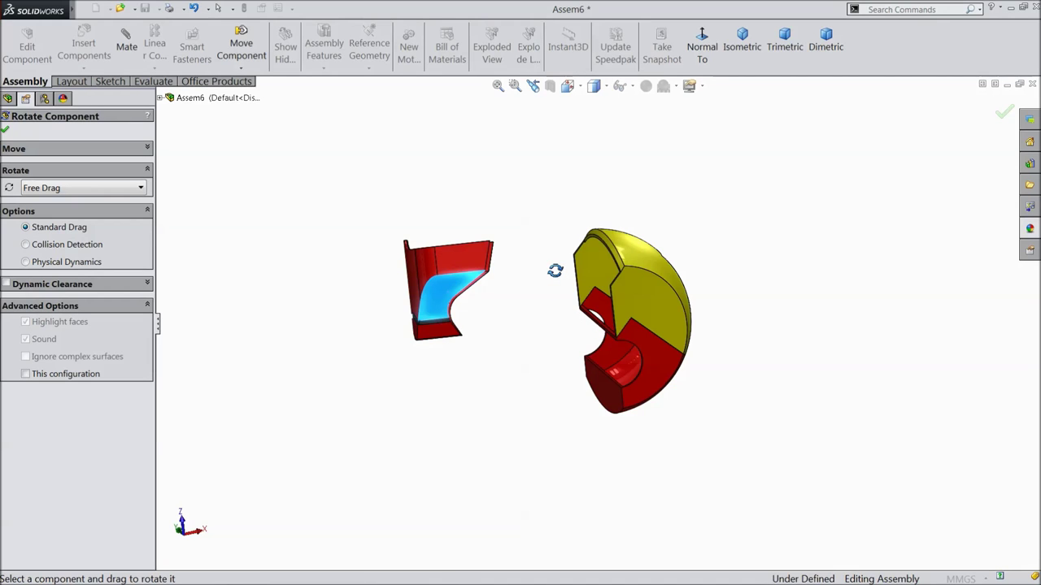
pyautogui.moveTo(554, 271); pyautogui.dragTo(564, 318, button='middle')
pyautogui.moveTo(441, 325); pyautogui.dragTo(518, 286)
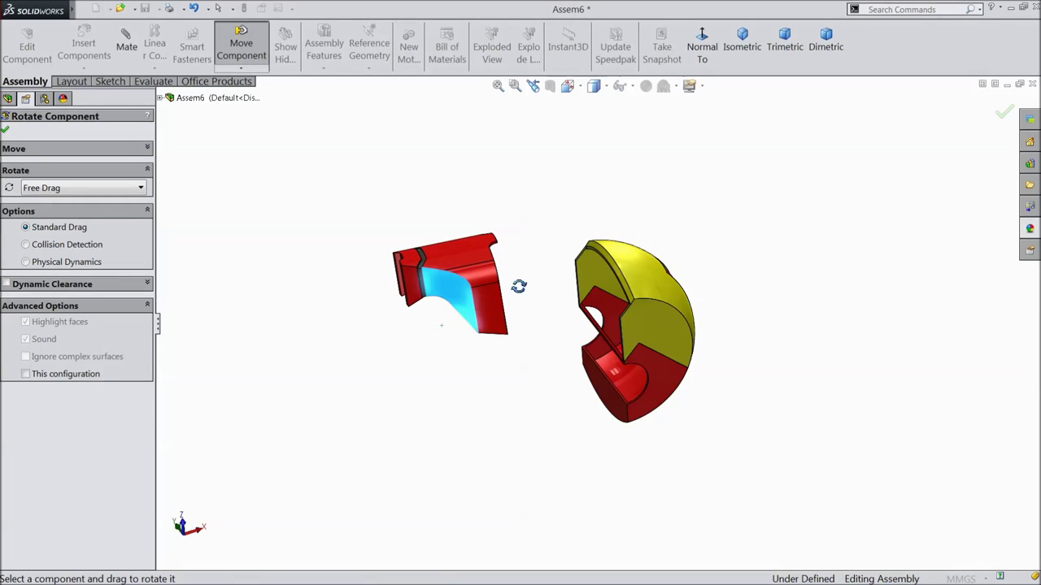
pyautogui.click(6, 131)
# Mate Part3's thin rim face coincident with the thin straight edge face of part1's side wall
pyautogui.click(126, 47)
pyautogui.moveTo(360, 160); pyautogui.dragTo(366, 172, button='middle')
pyautogui.scroll(-6, 498, 296)
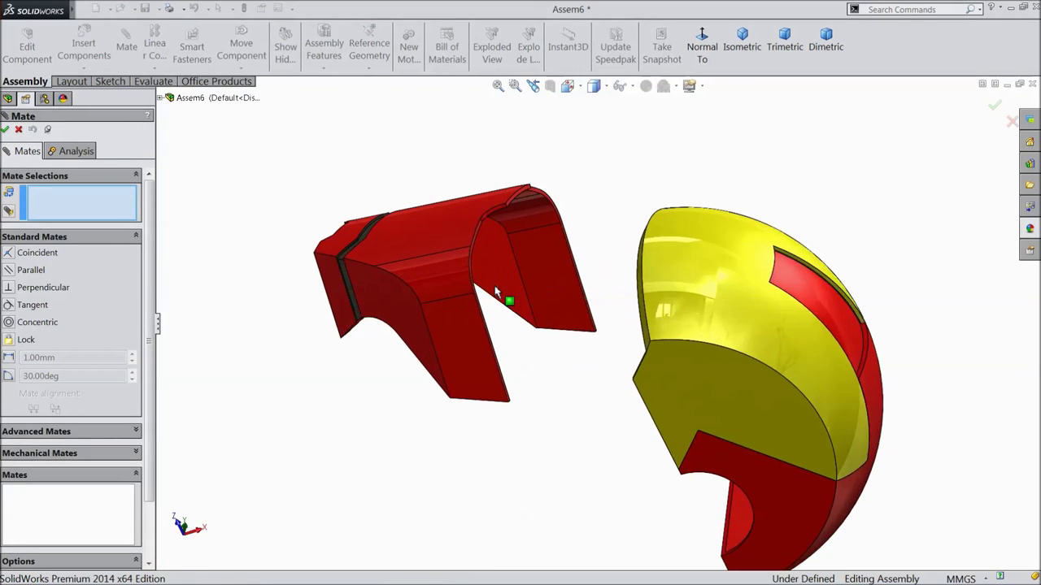
pyautogui.moveTo(536, 373); pyautogui.dragTo(520, 360, button='middle')
pyautogui.scroll(-5, 515, 383)
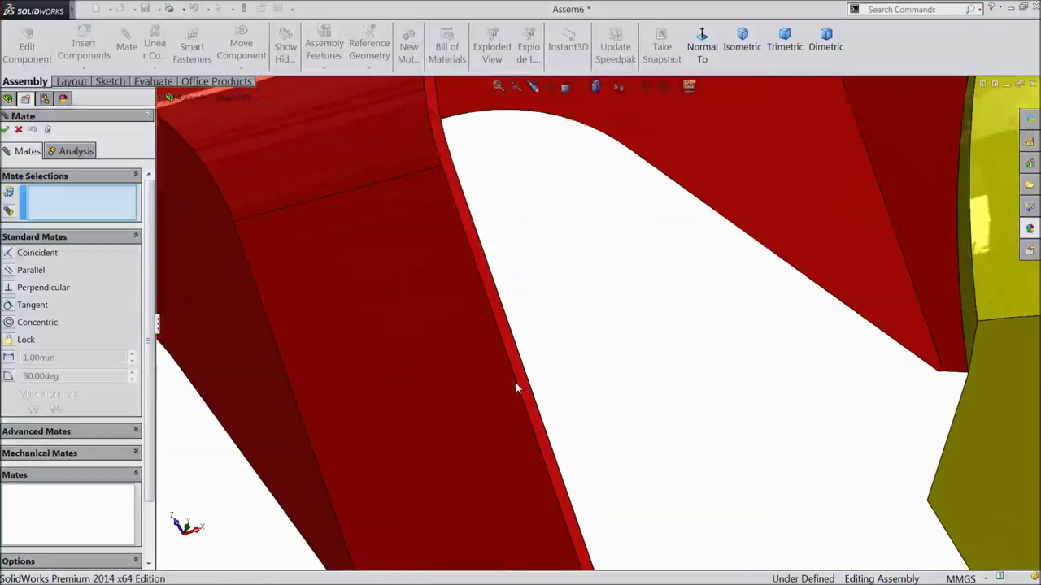
pyautogui.click(524, 390)
pyautogui.scroll(10, 525, 394)
pyautogui.moveTo(439, 420); pyautogui.dragTo(813, 394, button='middle')
pyautogui.scroll(-8, 813, 394)
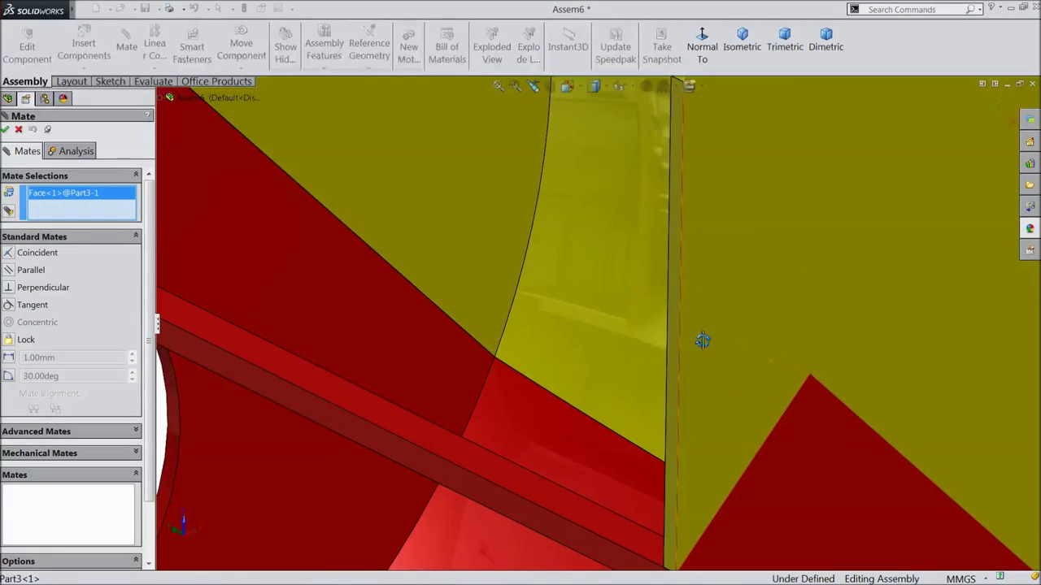
pyautogui.click(674, 334)
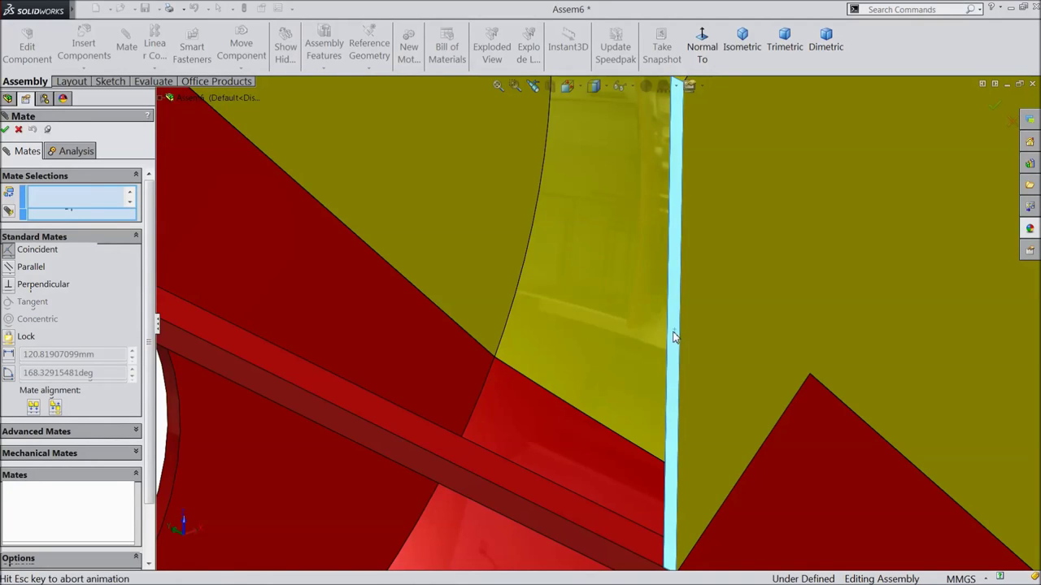
pyautogui.scroll(5, 667, 341)
pyautogui.scroll(2, 334, 371)
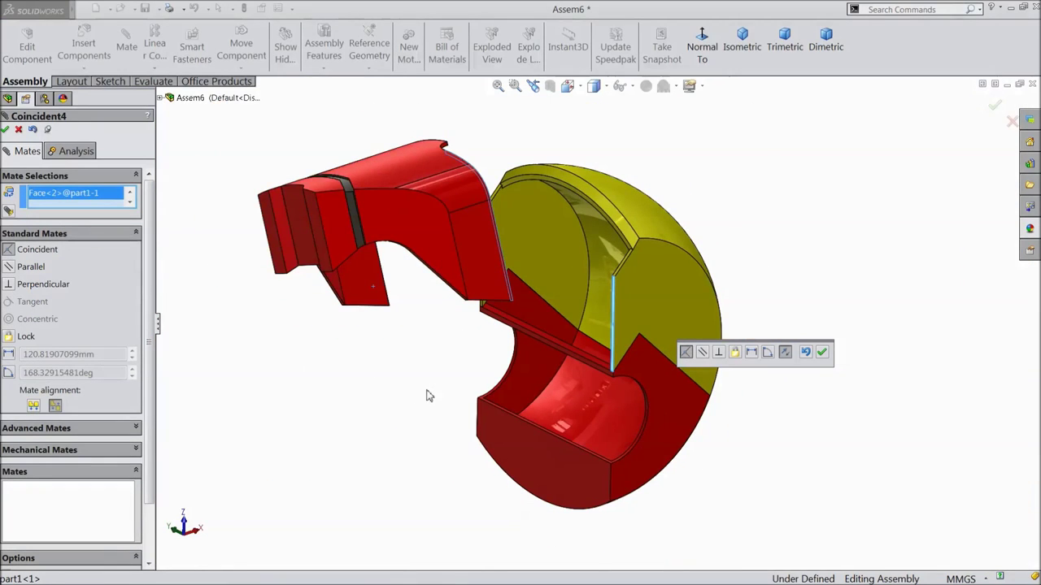
pyautogui.moveTo(451, 387); pyautogui.dragTo(402, 397, button='middle')
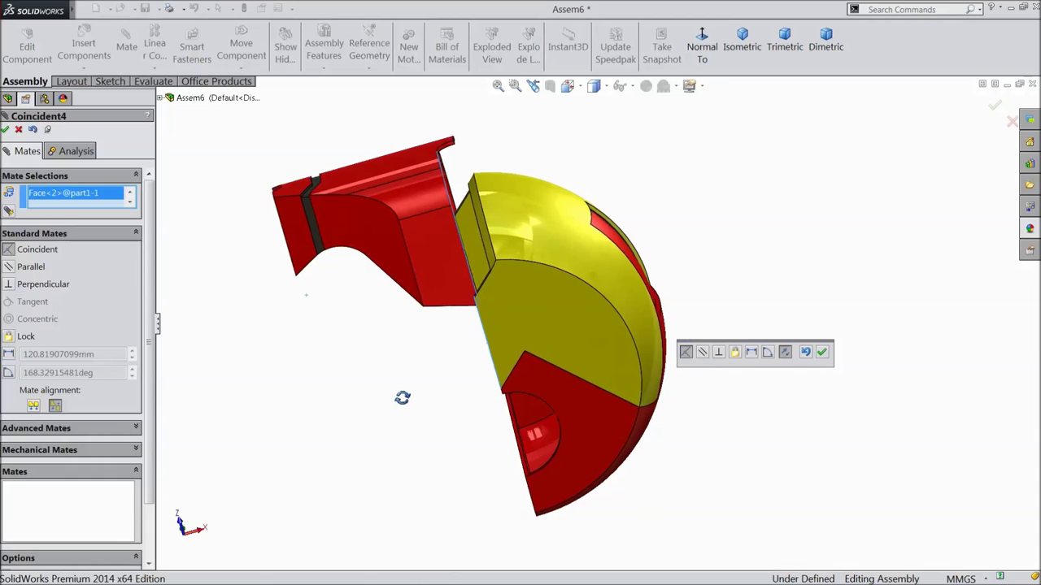
pyautogui.click(822, 352)
# Add a coincident mate between part1's flat side face and Part3's flat outer side face
pyautogui.moveTo(488, 383); pyautogui.dragTo(484, 332, button='middle')
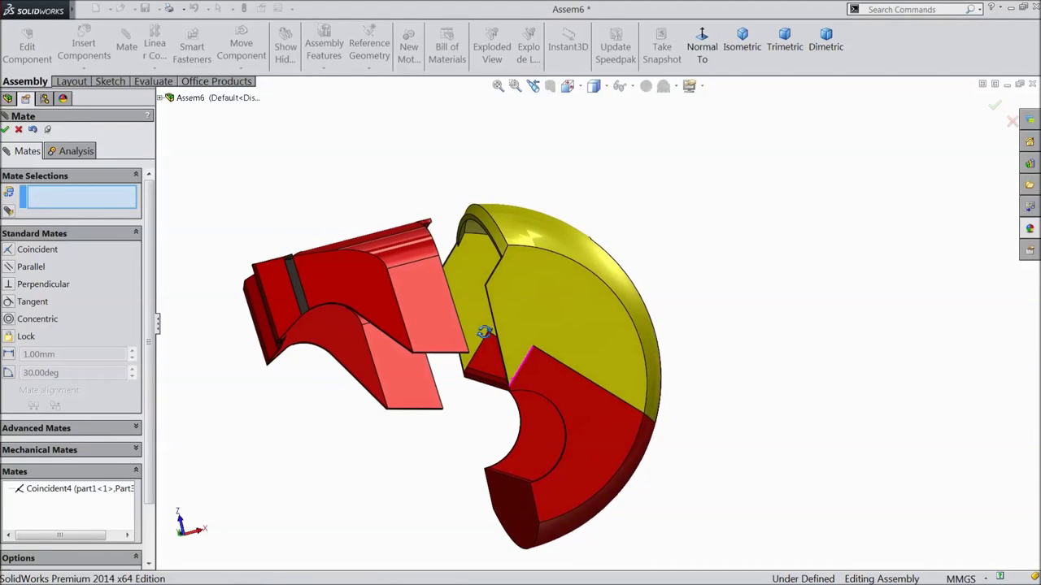
pyautogui.click(533, 327)
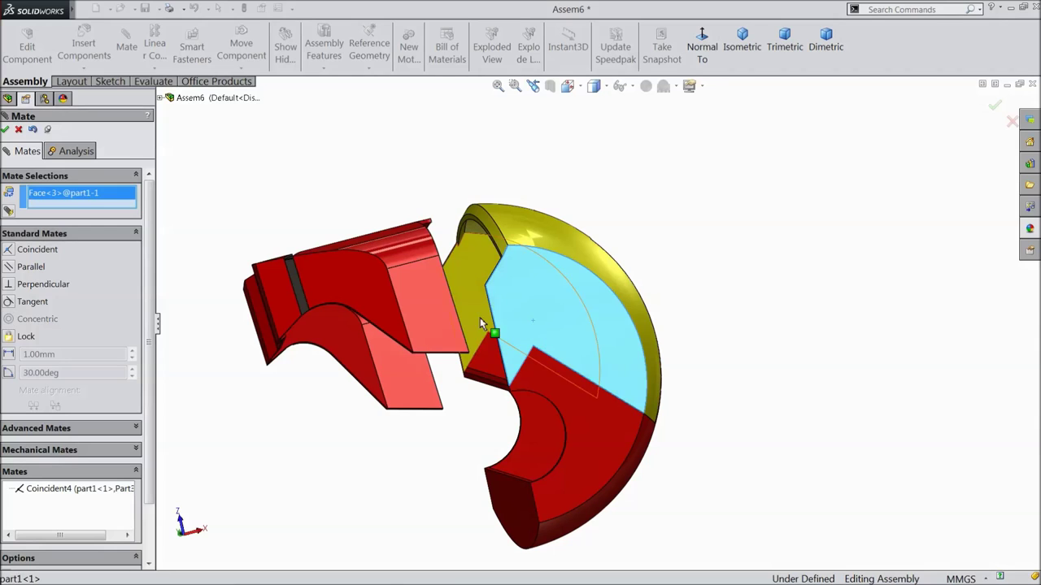
pyautogui.click(426, 306)
pyautogui.click(411, 284)
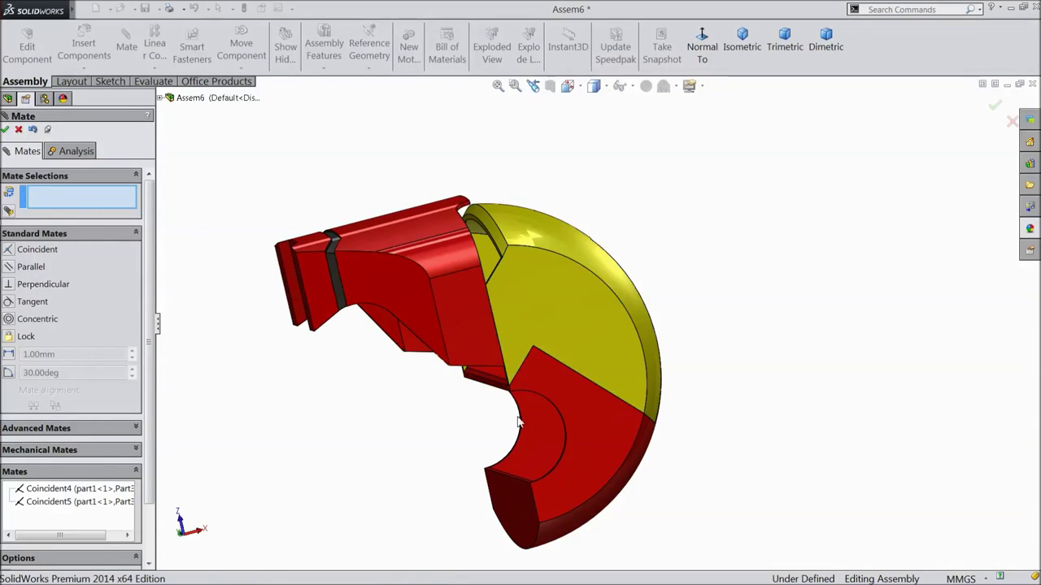
# Mate Part3's rim corner vertex coincident with part2's corner vertex at the notch tip, and finish mating
pyautogui.scroll(-8, 537, 382)
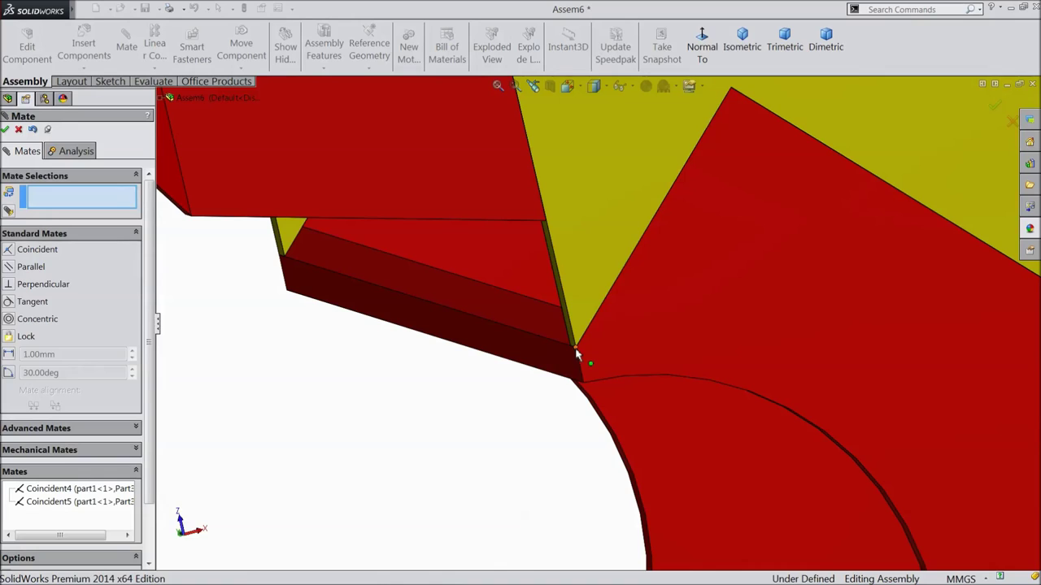
pyautogui.click(575, 354)
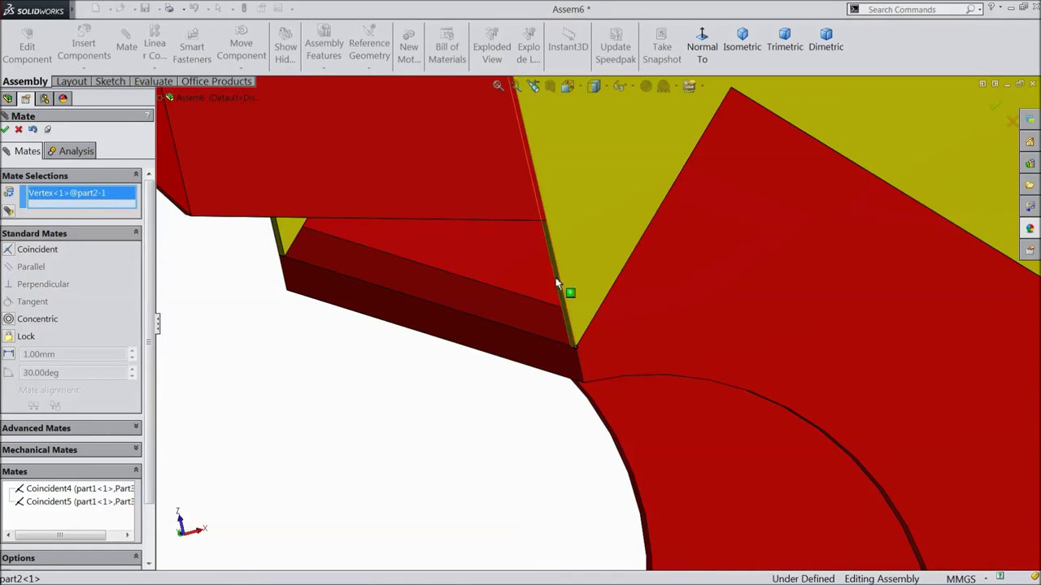
pyautogui.click(545, 222)
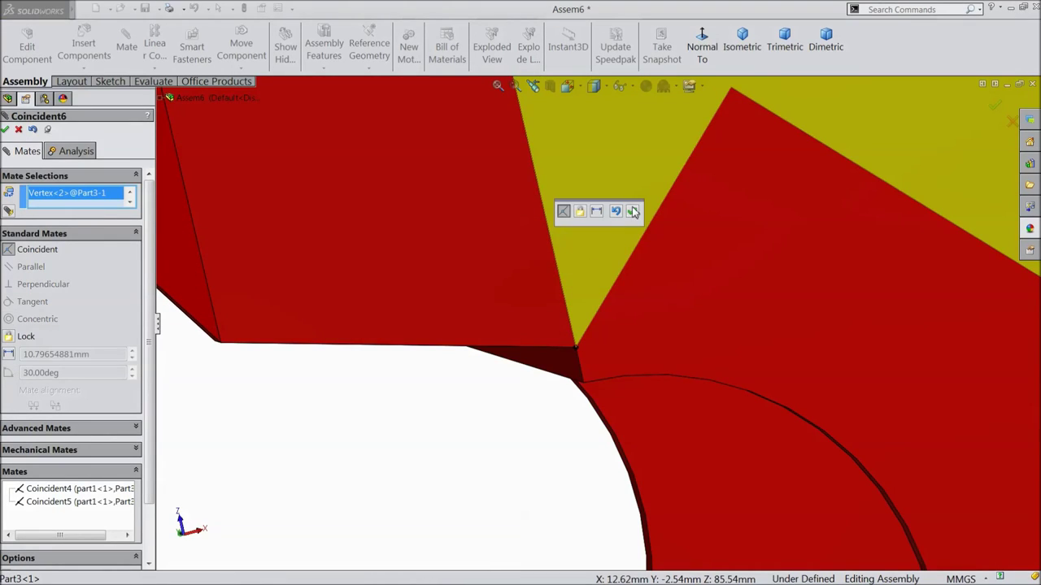
pyautogui.click(633, 212)
pyautogui.scroll(10, 527, 344)
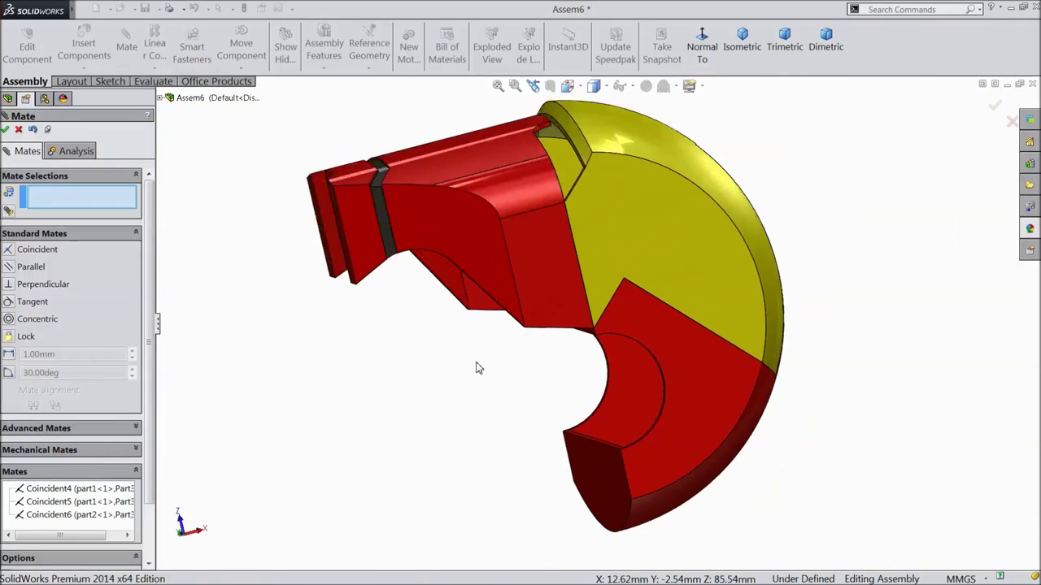
pyautogui.click(5, 130)
# Insert Part4 and part5 from the Iron man Head folder, placing Part4 beside the helmet and part5 above Part4
pyautogui.moveTo(251, 233); pyautogui.dragTo(303, 459, button='middle')
pyautogui.moveTo(693, 441); pyautogui.dragTo(711, 408, button='middle')
pyautogui.scroll(-2, 640, 370)
pyautogui.moveTo(632, 367); pyautogui.dragTo(687, 422, button='middle')
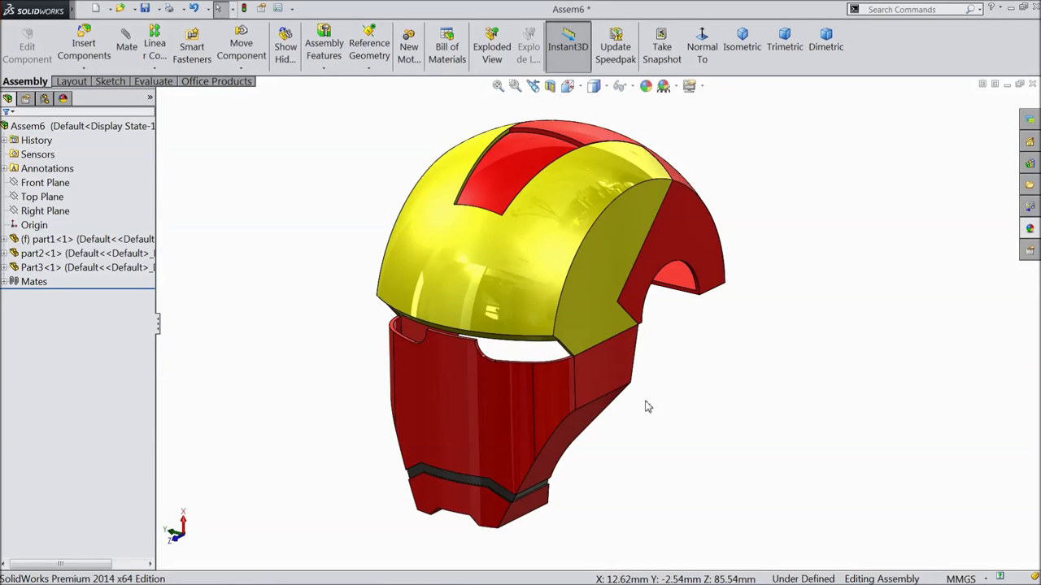
pyautogui.click(84, 47)
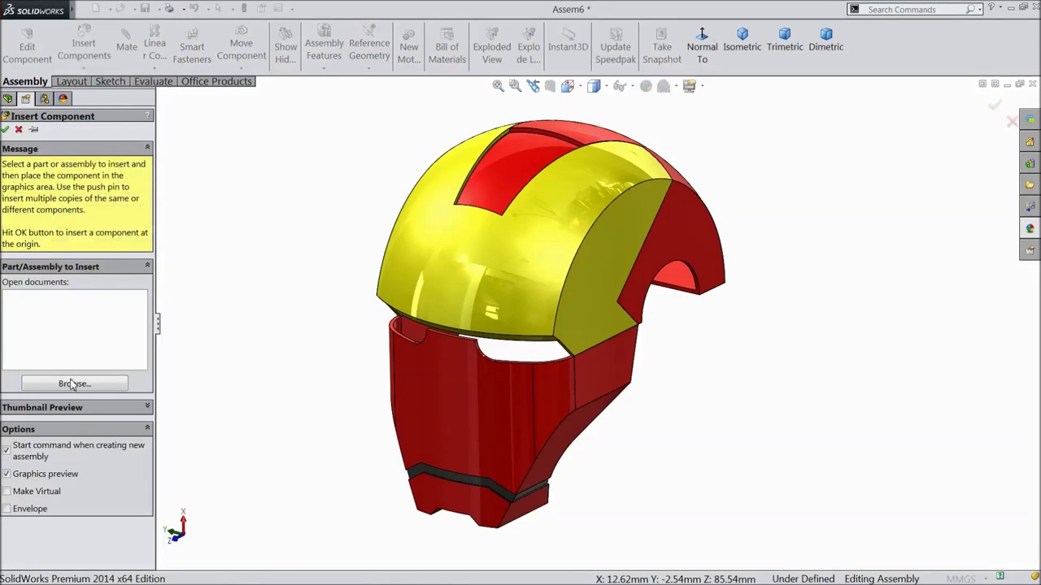
pyautogui.click(72, 384)
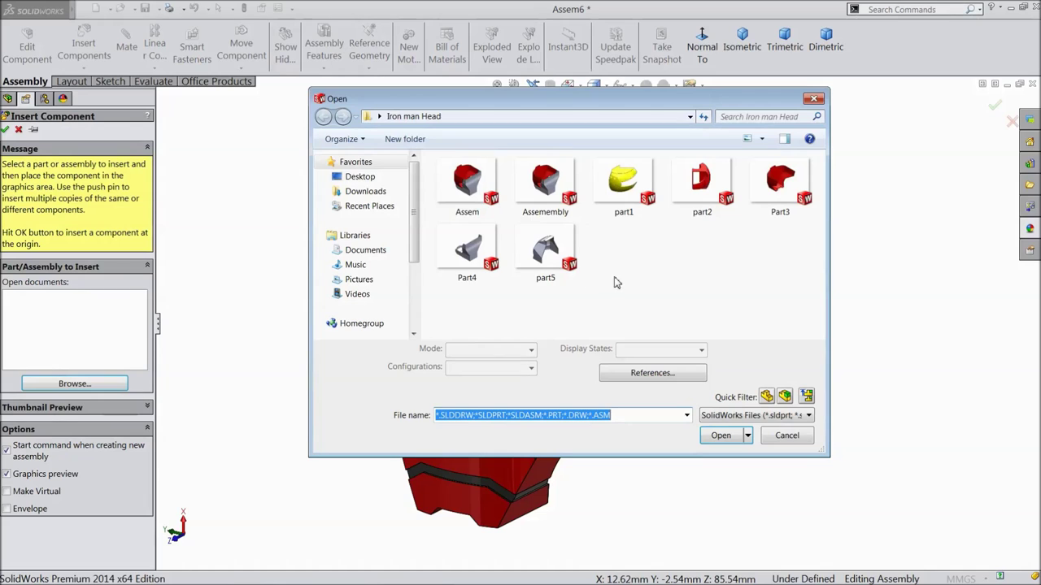
pyautogui.click(469, 273)
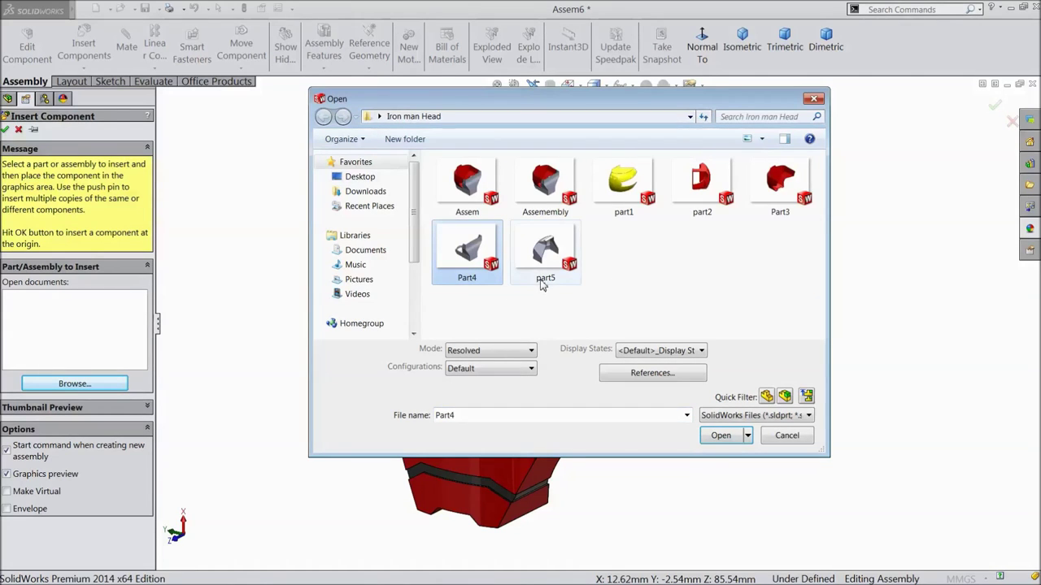
pyautogui.keyDown('ctrl'); pyautogui.click(546, 254); pyautogui.keyUp('ctrl')
pyautogui.click(722, 458)
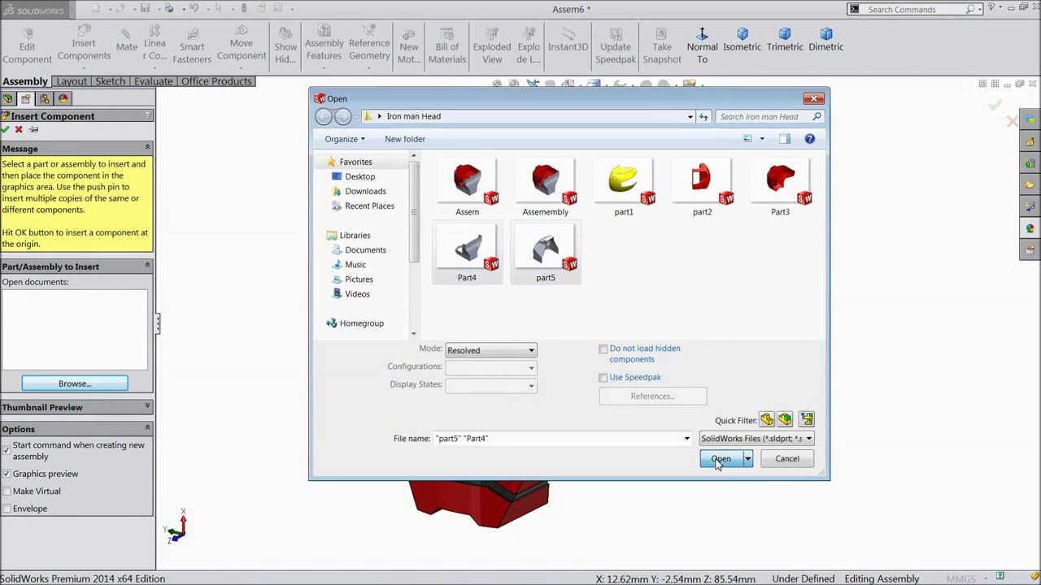
pyautogui.click(788, 414)
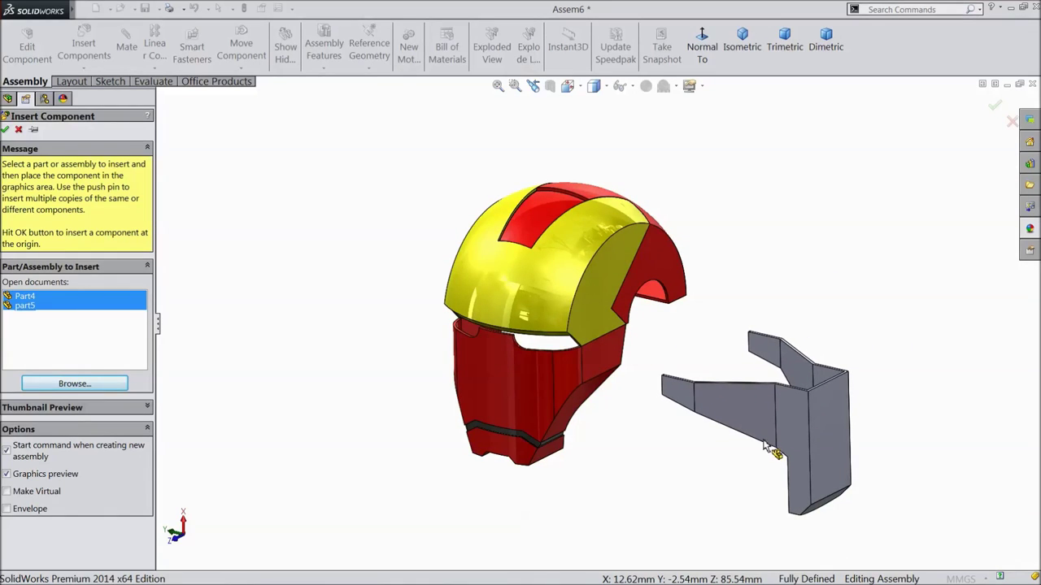
pyautogui.click(825, 275)
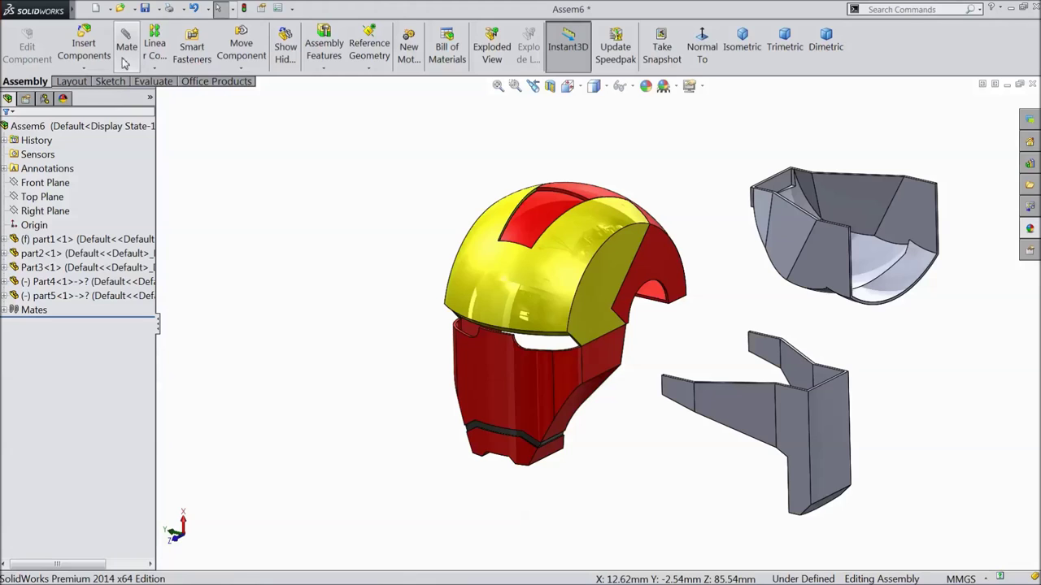
# Rotate Part4 freely so its two arms point upward and its chin end faces forward like the helmet
pyautogui.click(242, 70)
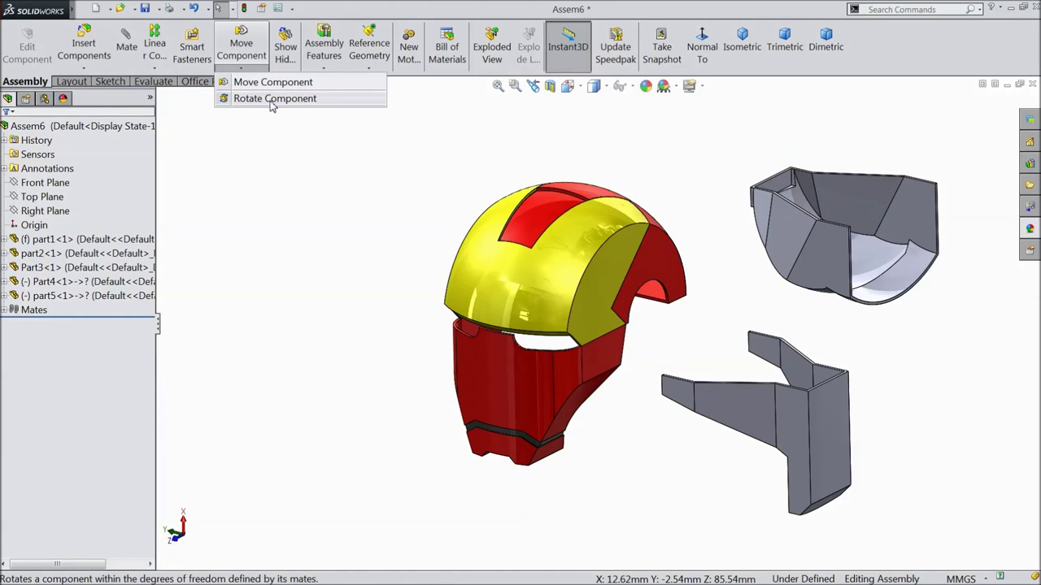
pyautogui.click(273, 98)
pyautogui.moveTo(725, 443); pyautogui.dragTo(817, 491)
pyautogui.press('z')
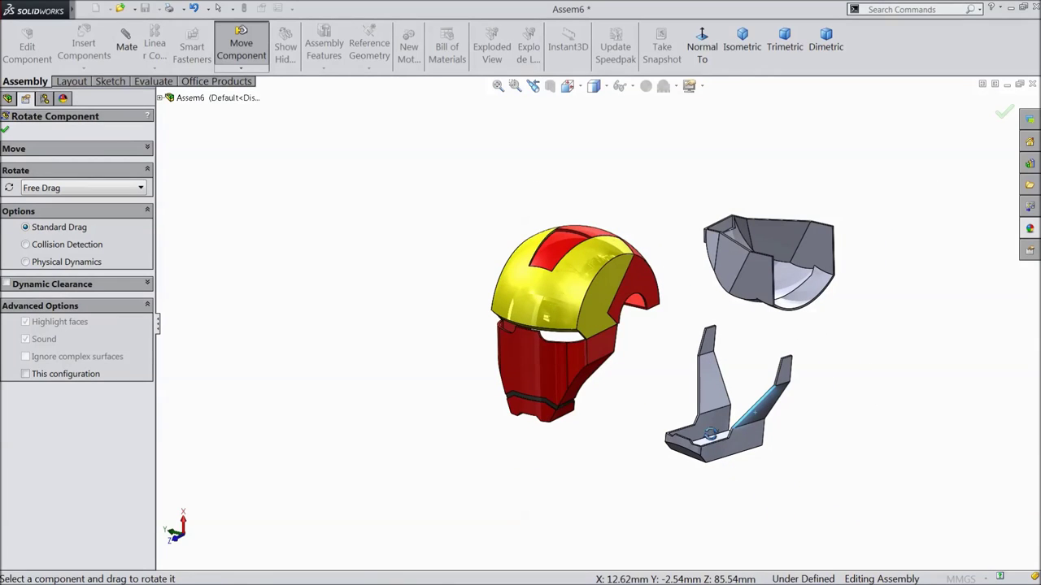
pyautogui.moveTo(611, 479); pyautogui.dragTo(556, 365, button='middle')
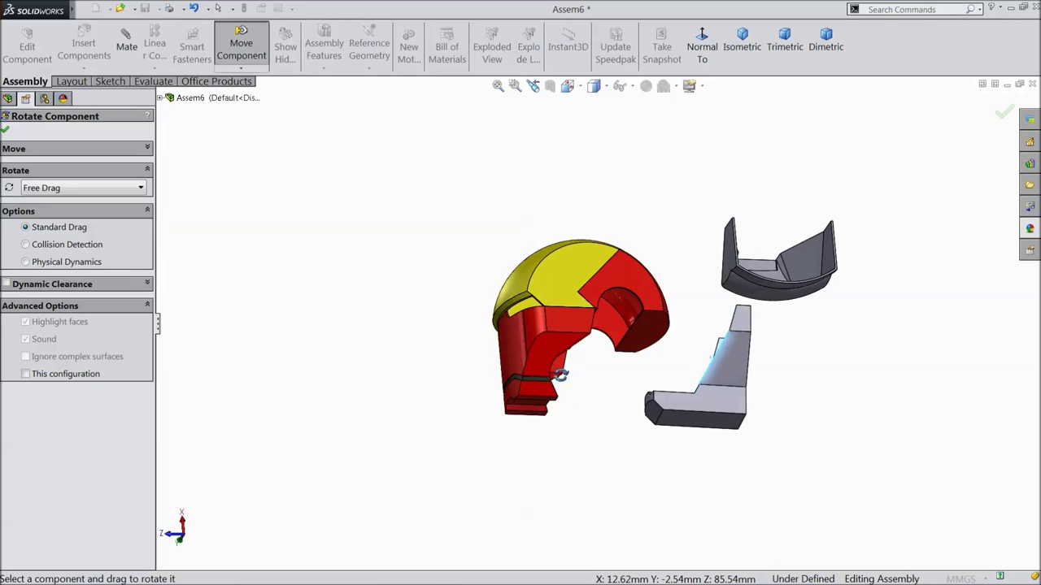
pyautogui.moveTo(579, 404); pyautogui.dragTo(620, 474, button='middle')
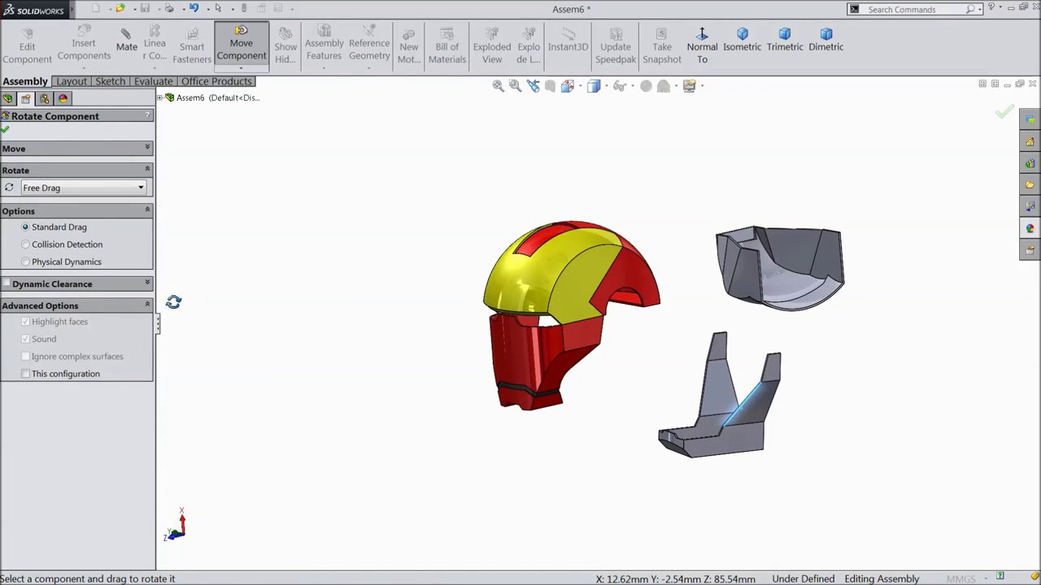
pyautogui.click(4, 130)
# Add a coincident mate between Part3's narrow flat bottom face and the thin upper rim face of Part4's chin
pyautogui.scroll(-4, 656, 437)
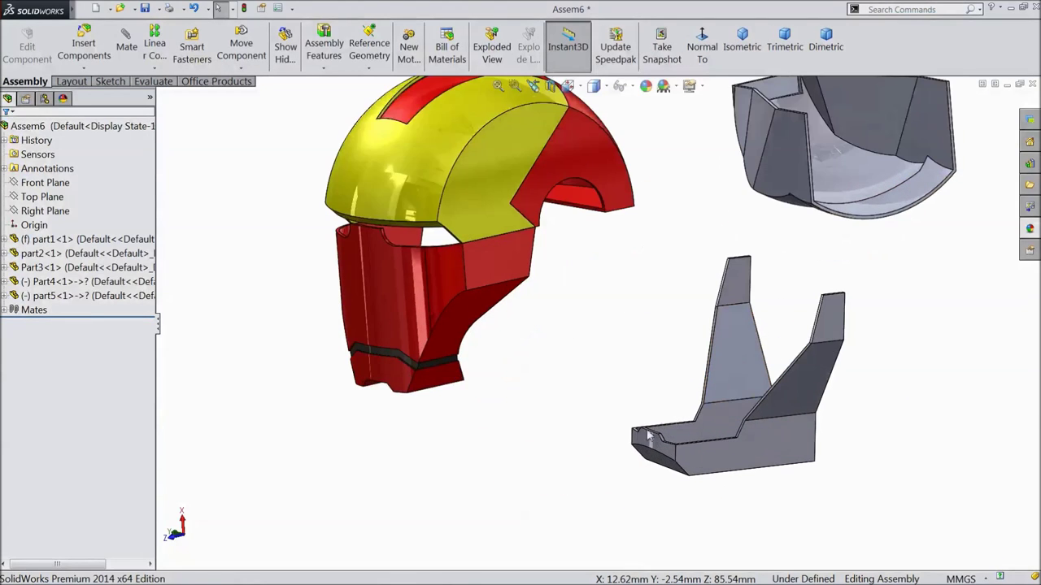
pyautogui.moveTo(588, 459); pyautogui.dragTo(597, 355, button='middle')
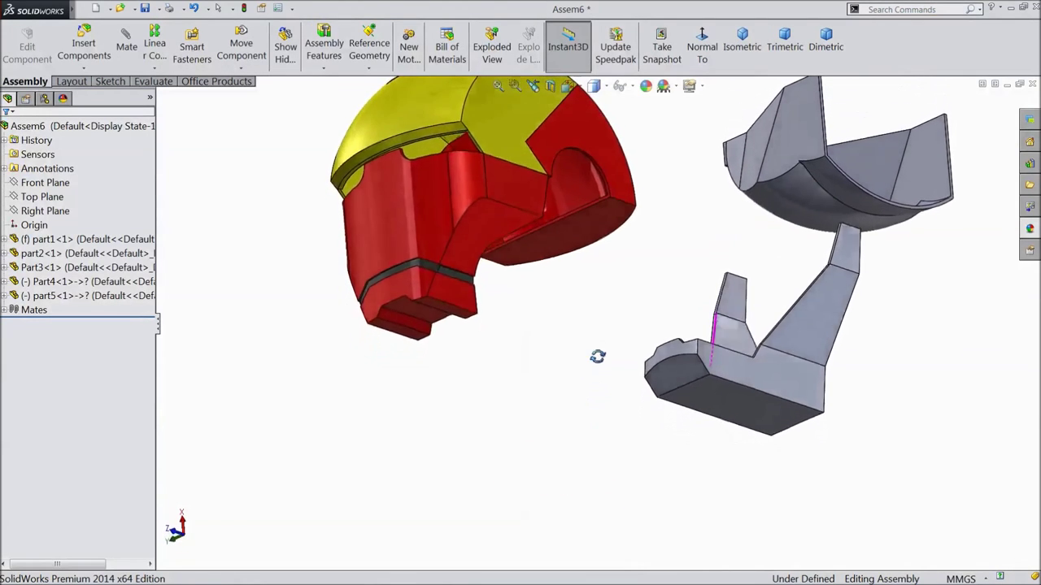
pyautogui.scroll(-3, 465, 309)
pyautogui.click(465, 306)
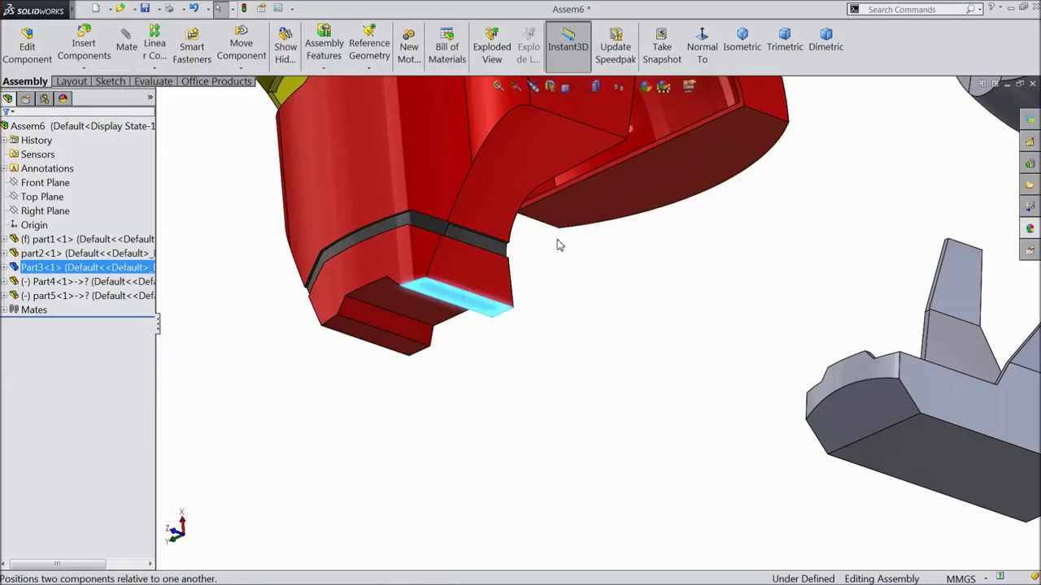
pyautogui.press('m')
pyautogui.moveTo(702, 344); pyautogui.dragTo(673, 462, button='middle')
pyautogui.scroll(2, 715, 471)
pyautogui.scroll(-6, 732, 470)
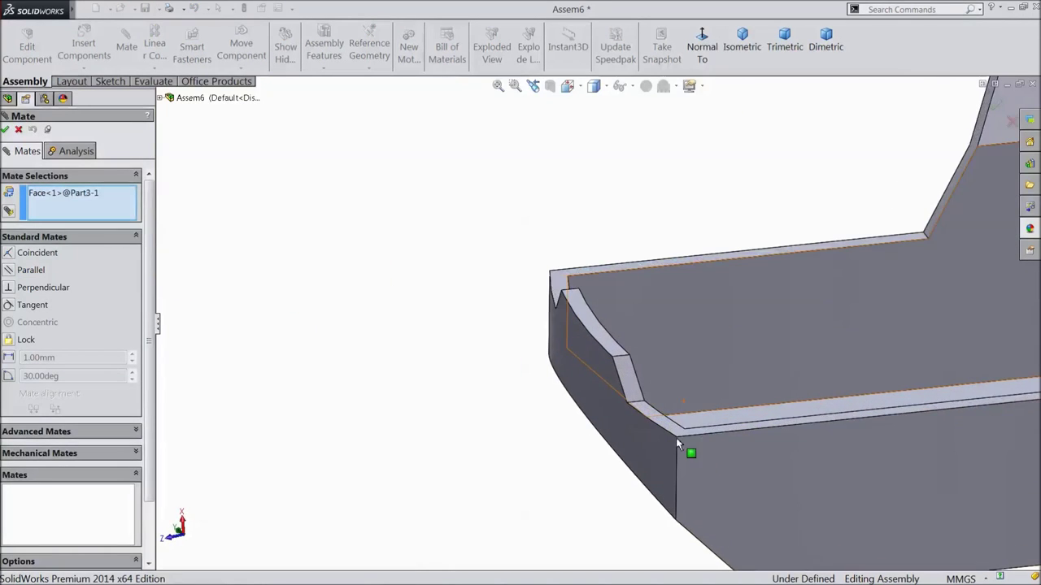
pyautogui.click(675, 434)
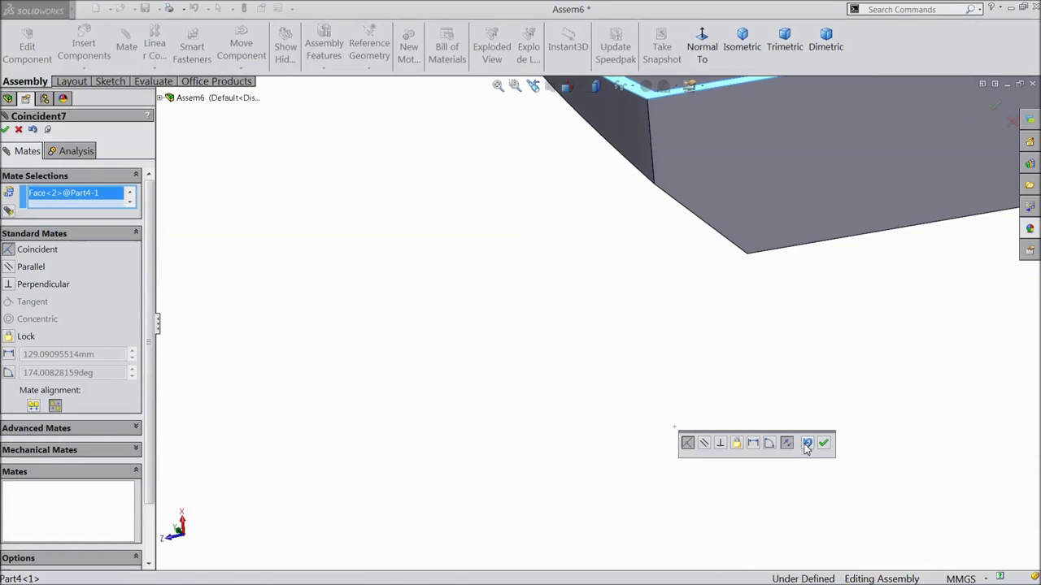
pyautogui.click(823, 444)
# Mate the outer face of Part4's upper arm tip coincident with part2's flat red side face
pyautogui.scroll(5, 662, 436)
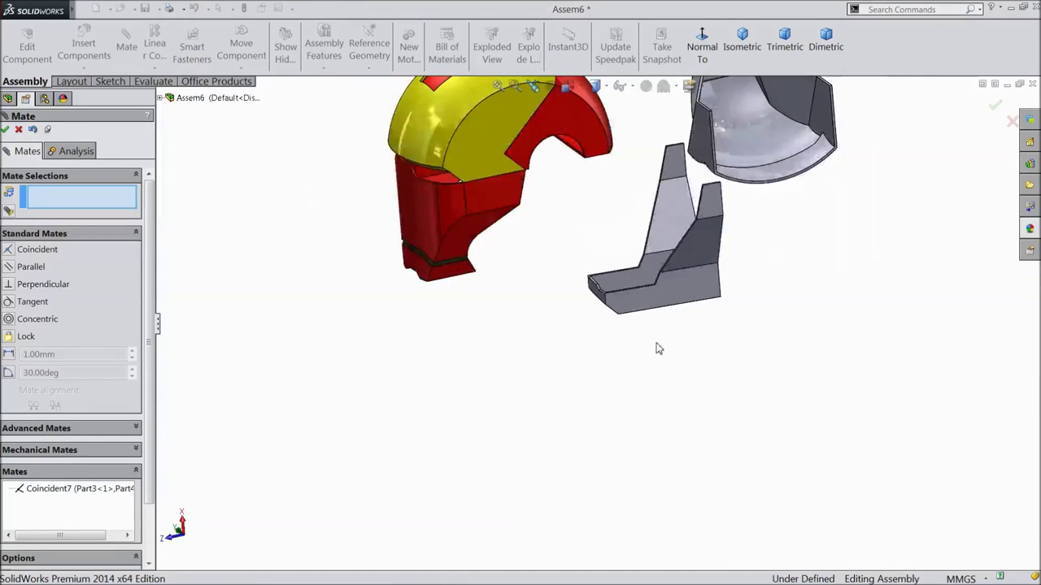
pyautogui.click(715, 208)
pyautogui.scroll(1, 624, 204)
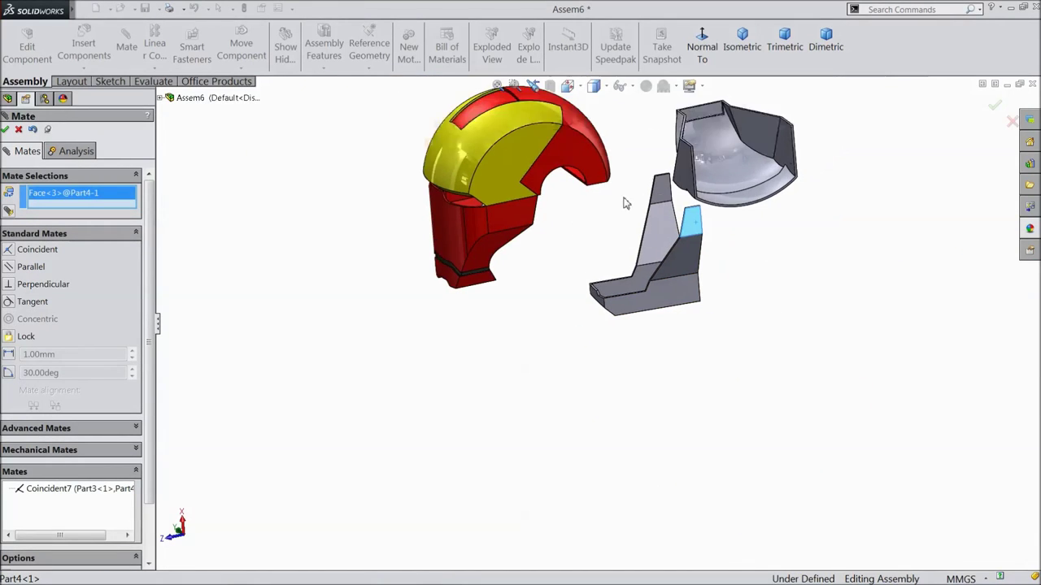
pyautogui.click(587, 166)
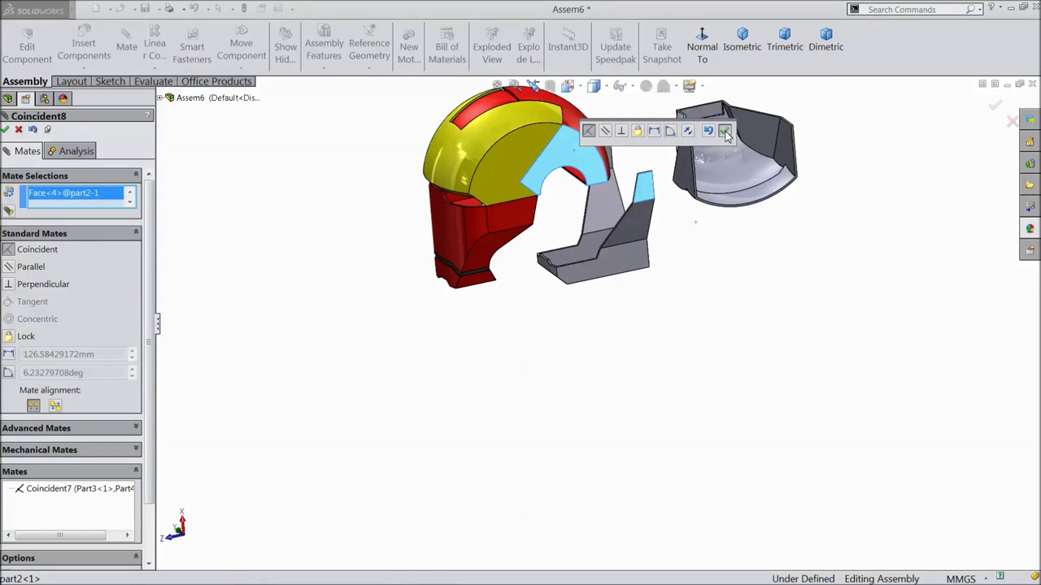
pyautogui.click(724, 132)
# Mate Part3's lower rear corner vertex coincident with Part4's rim corner vertex at the arm's base, and finish mating
pyautogui.scroll(-5, 589, 280)
pyautogui.moveTo(530, 342); pyautogui.dragTo(485, 300, button='middle')
pyautogui.moveTo(592, 288); pyautogui.dragTo(432, 367, button='middle')
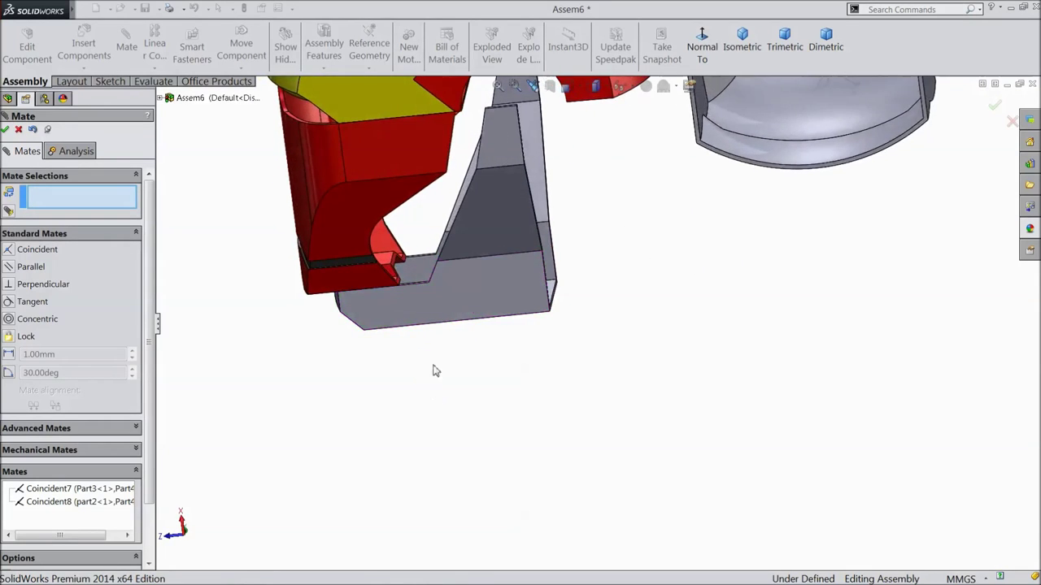
pyautogui.scroll(-10, 425, 295)
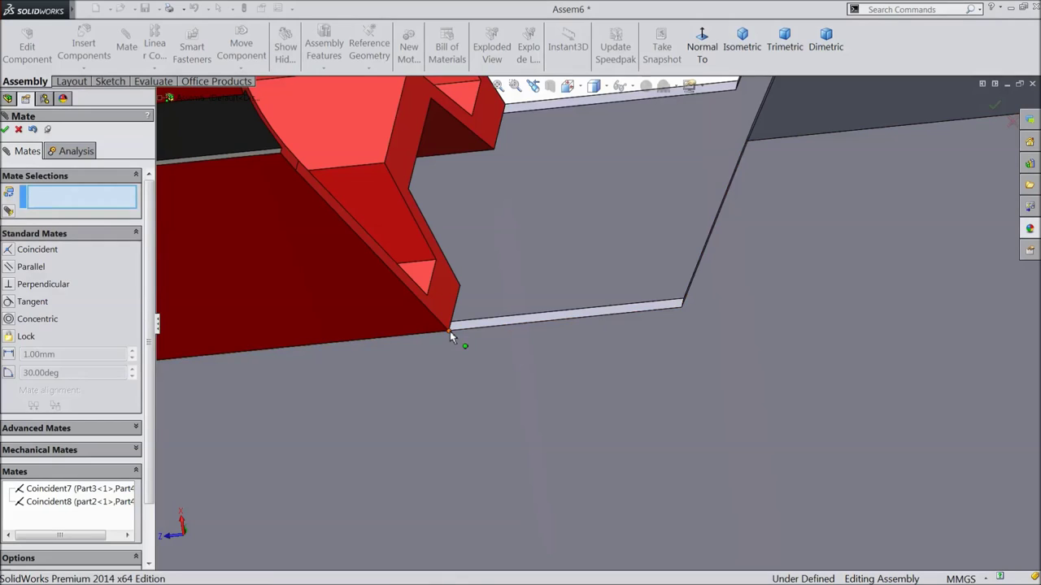
pyautogui.click(450, 331)
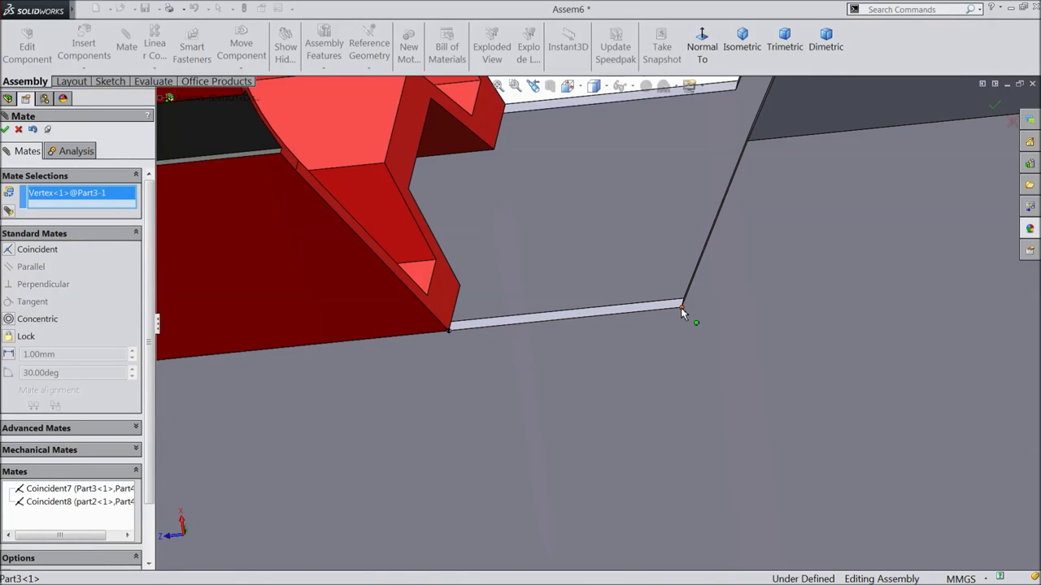
pyautogui.click(680, 307)
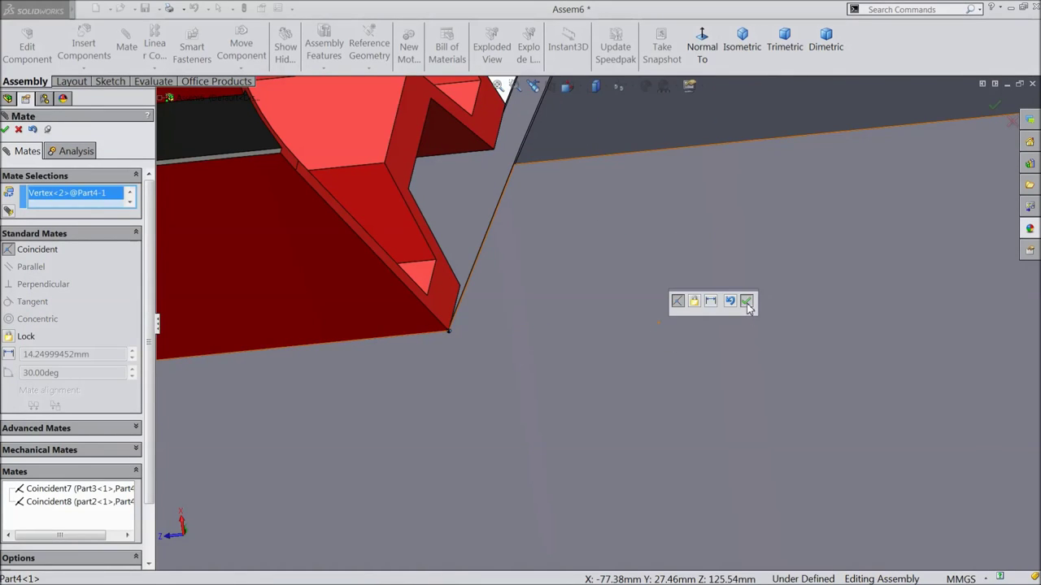
pyautogui.click(747, 303)
pyautogui.scroll(10, 667, 367)
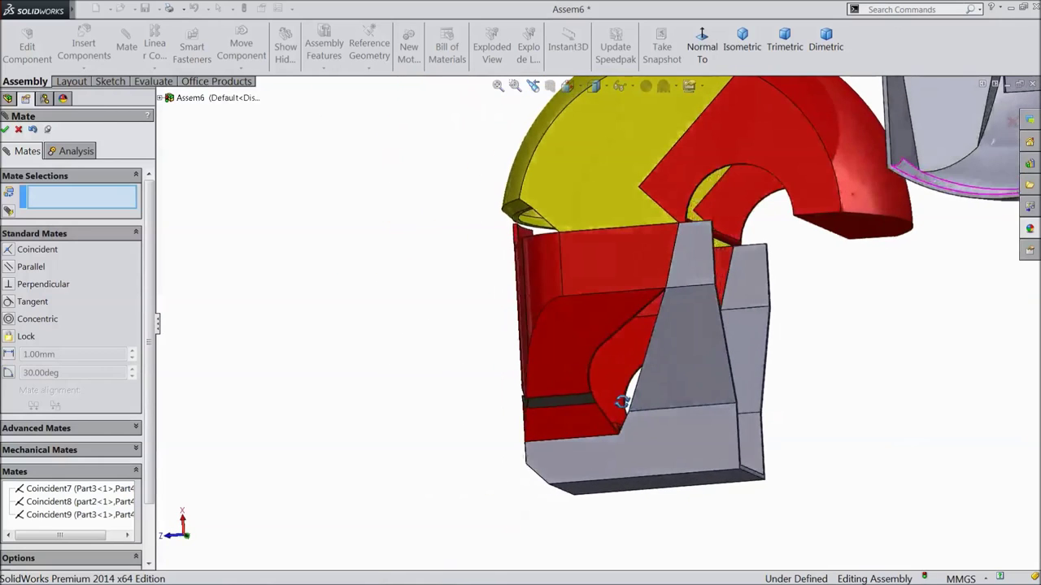
pyautogui.scroll(5, 610, 434)
pyautogui.moveTo(729, 378); pyautogui.dragTo(738, 376, button='middle')
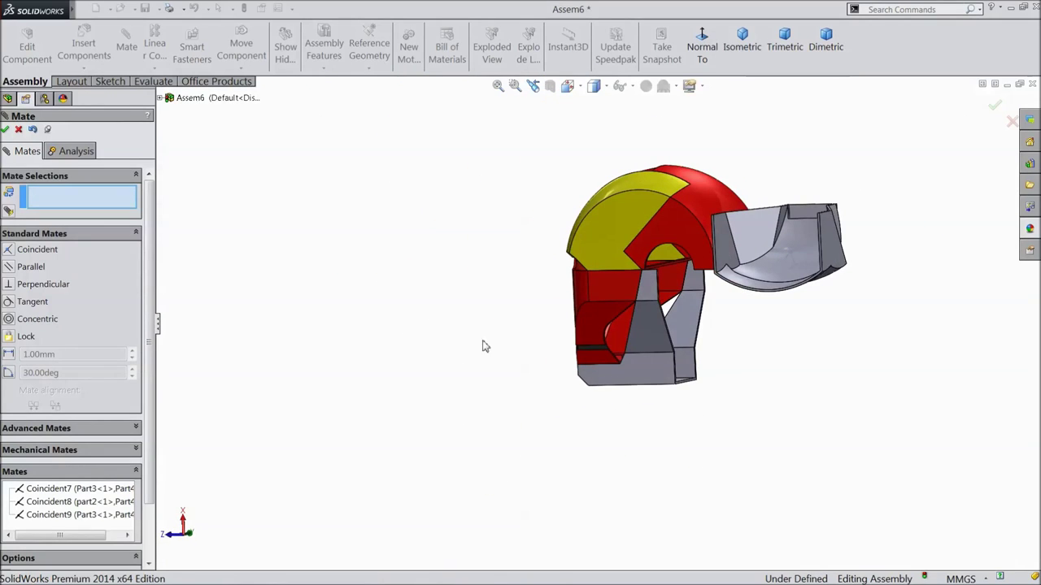
pyautogui.click(6, 130)
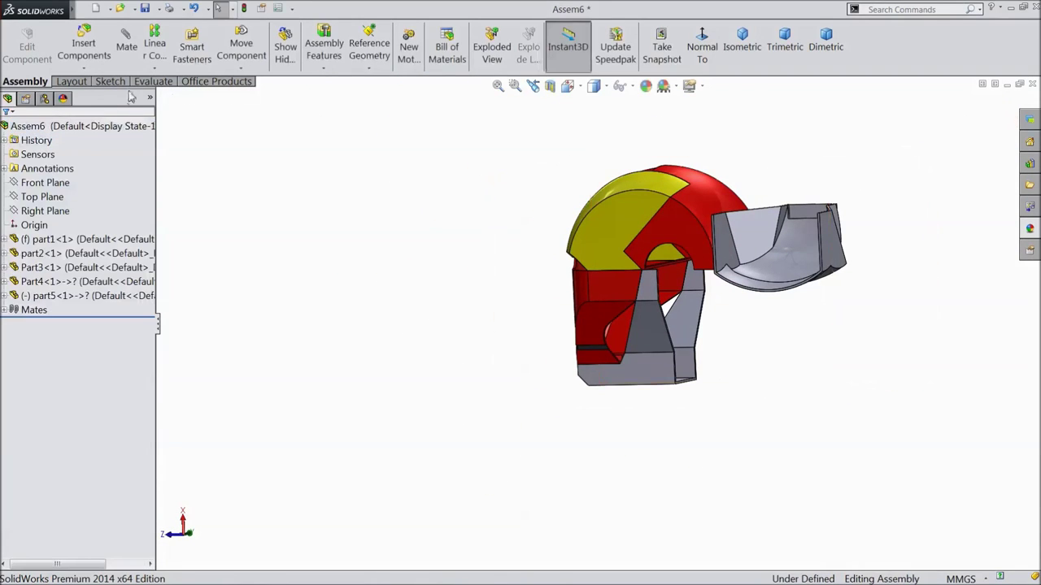
# Rotate part5 freely so its open side faces the helmet and its rounded back points away
pyautogui.click(241, 69)
pyautogui.click(260, 98)
pyautogui.moveTo(805, 284); pyautogui.dragTo(890, 111)
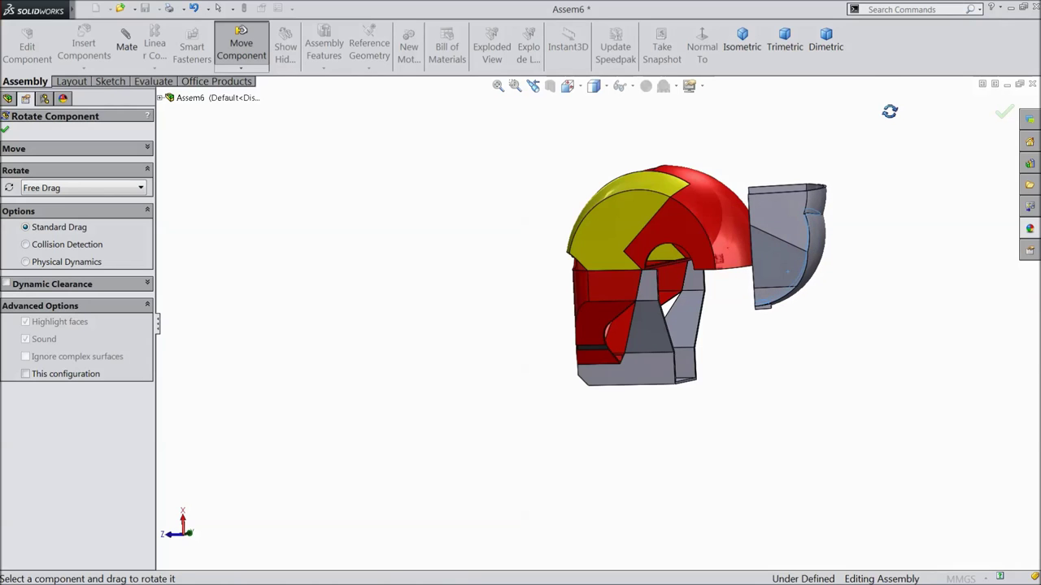
pyautogui.click(1006, 115)
# Add a coincident mate between part5's small flat bottom face and Part4's flat bottom face
pyautogui.moveTo(802, 348); pyautogui.dragTo(706, 309, button='middle')
pyautogui.click(127, 50)
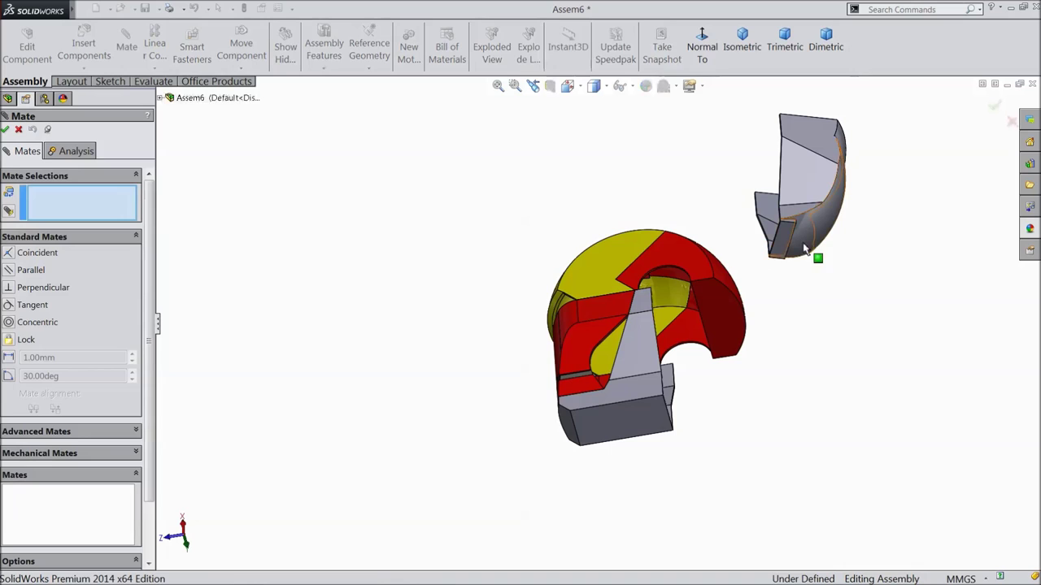
pyautogui.click(783, 242)
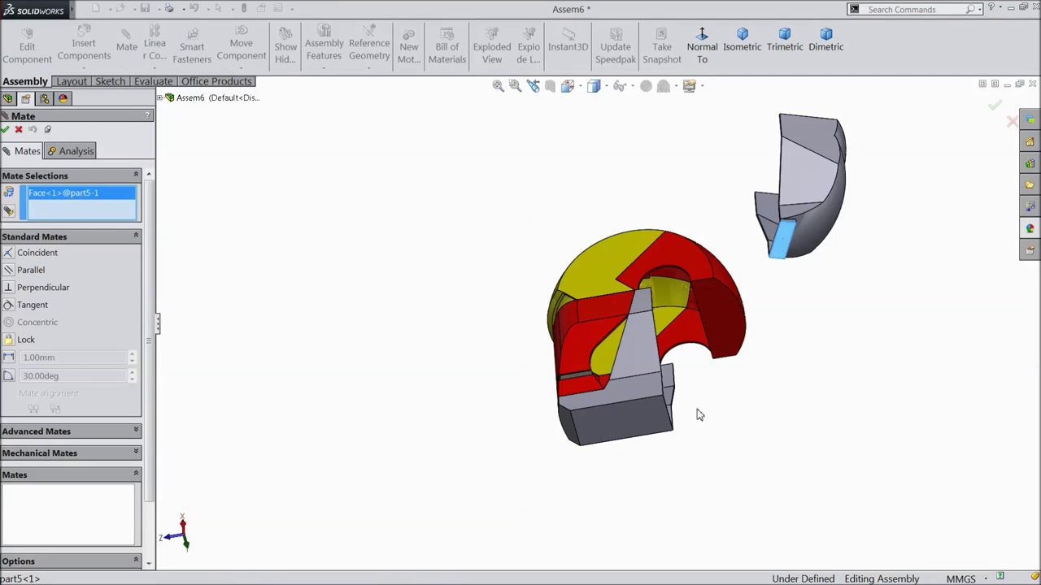
pyautogui.click(628, 426)
pyautogui.click(793, 443)
# Mate the outer face of Part4's upper arm tip coincident with part5's flat upper side face
pyautogui.moveTo(805, 395); pyautogui.dragTo(794, 493, button='middle')
pyautogui.moveTo(731, 374); pyautogui.dragTo(697, 309, button='middle')
pyautogui.scroll(-8, 627, 256)
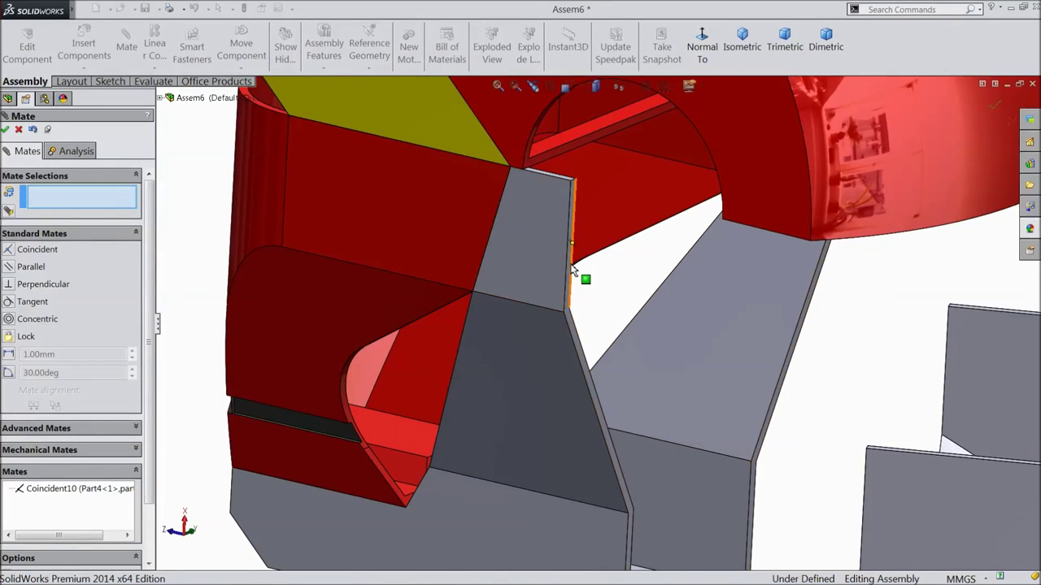
pyautogui.scroll(-2, 572, 271)
pyautogui.scroll(5, 539, 263)
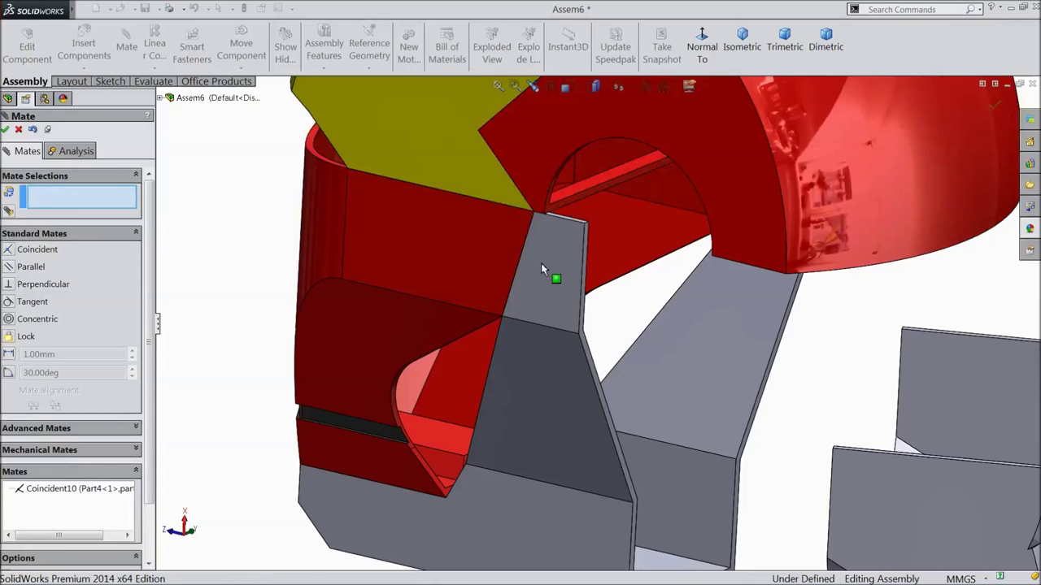
pyautogui.click(540, 263)
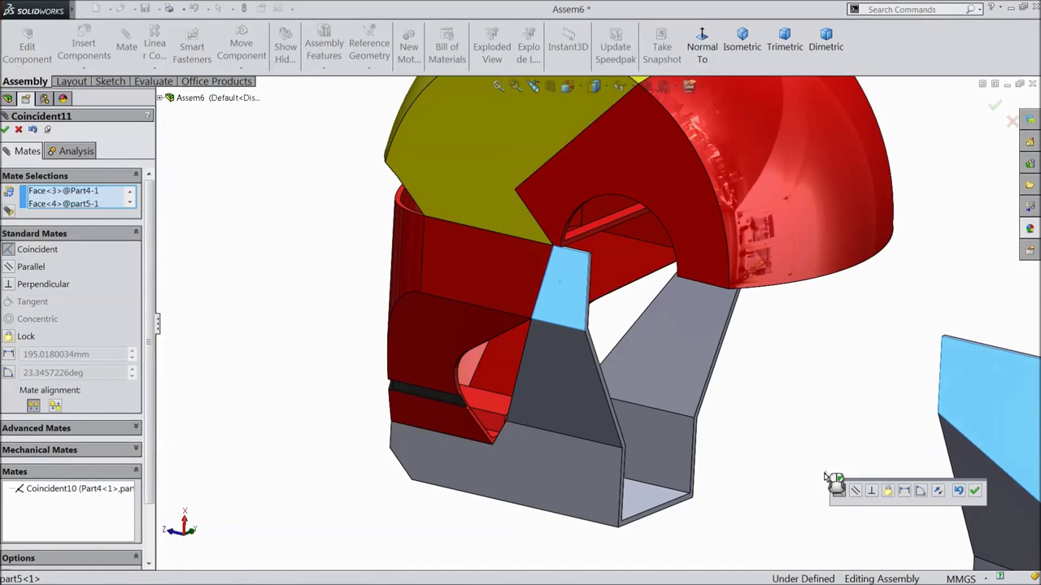
pyautogui.click(974, 492)
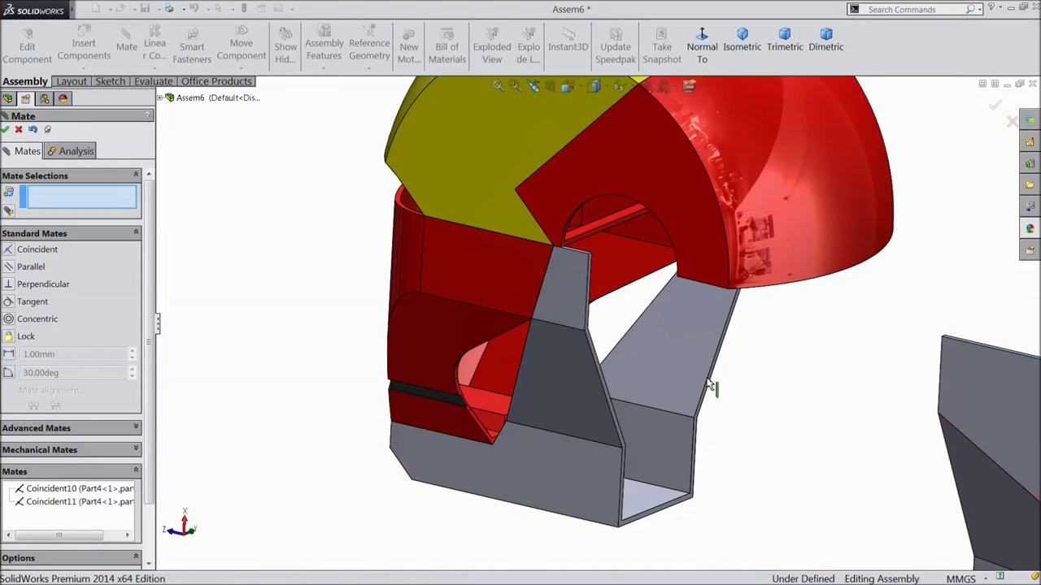
# Mate the thin rear edge face of Part4's arm coincident with part5's thin front edge face, and finish mating
pyautogui.scroll(-5, 571, 297)
pyautogui.click(503, 289)
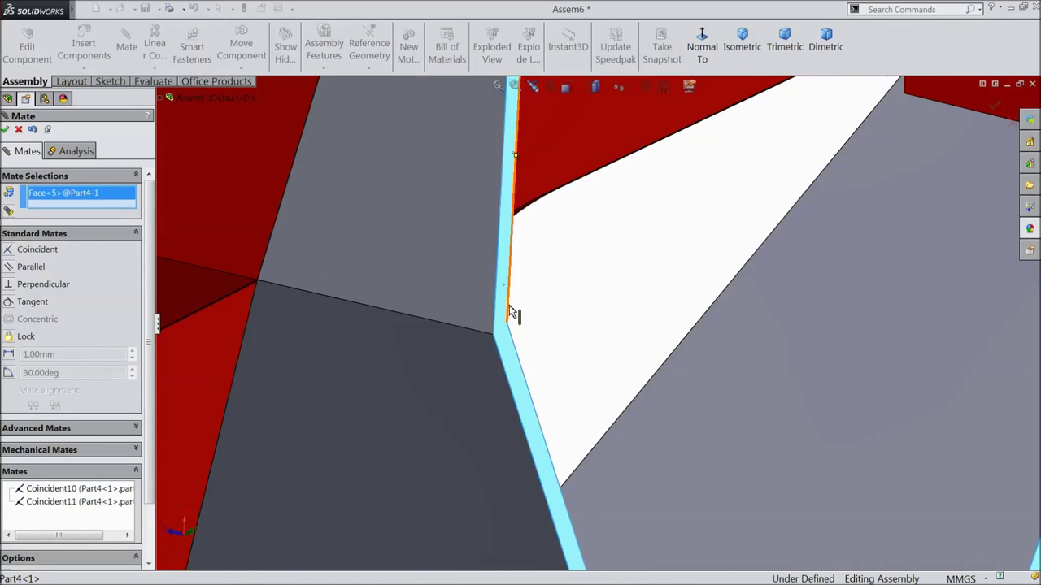
pyautogui.scroll(5, 509, 309)
pyautogui.moveTo(771, 422); pyautogui.dragTo(813, 436, button='middle')
pyautogui.scroll(3, 718, 423)
pyautogui.scroll(-10, 742, 412)
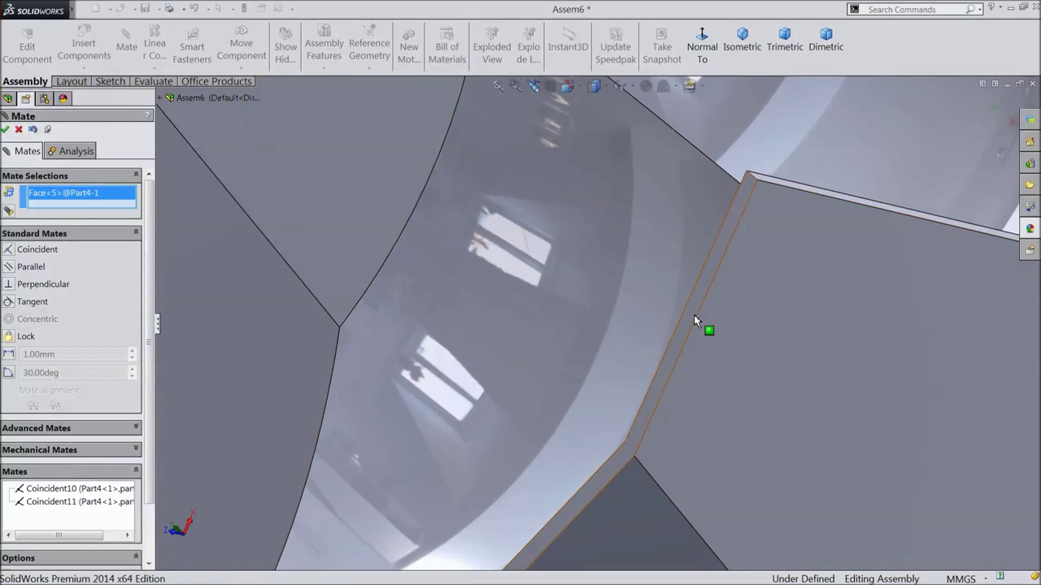
pyautogui.click(694, 319)
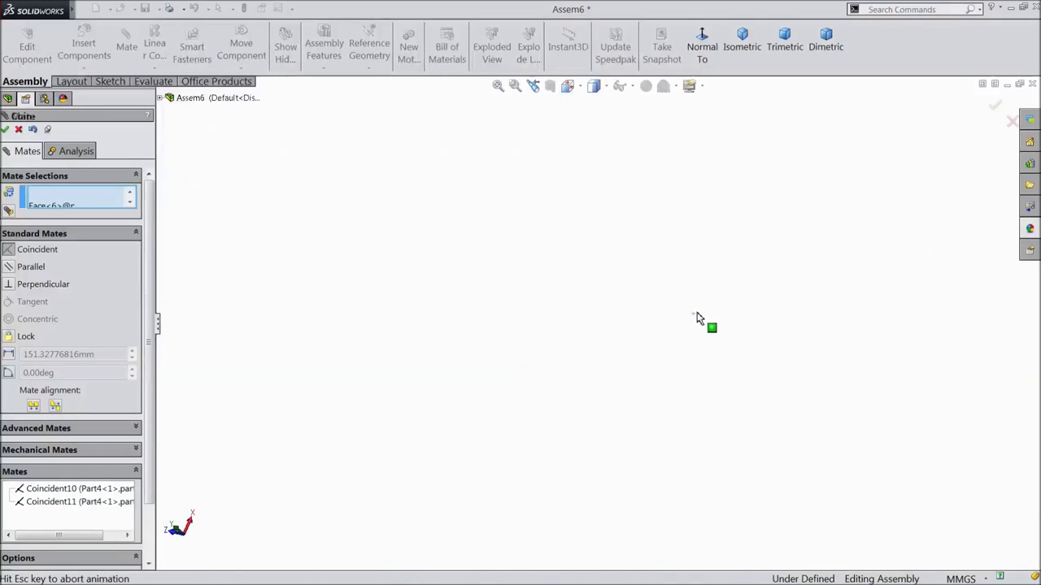
pyautogui.click(848, 292)
pyautogui.scroll(8, 718, 395)
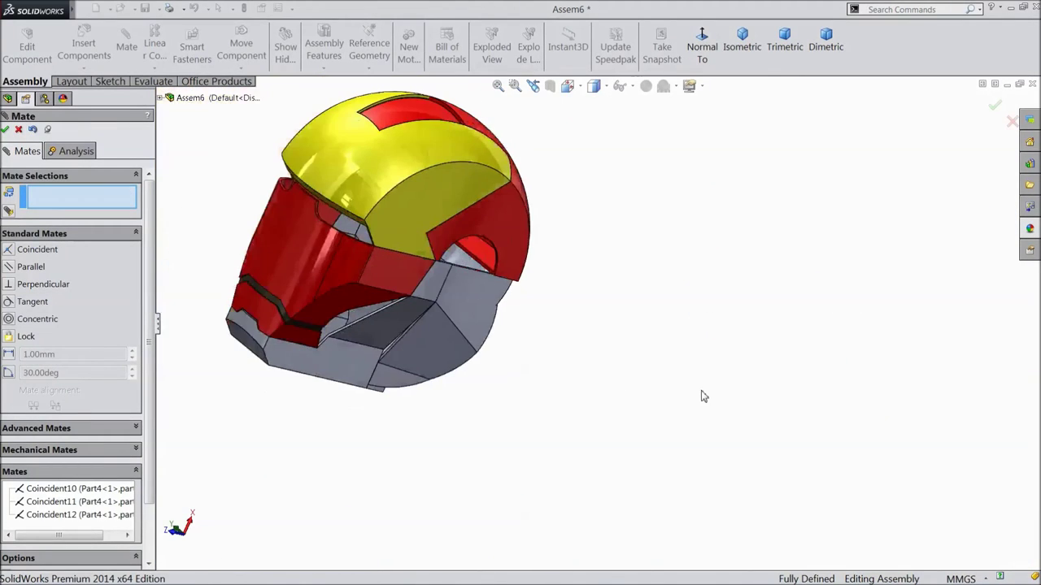
pyautogui.moveTo(552, 375); pyautogui.dragTo(576, 399, button='middle')
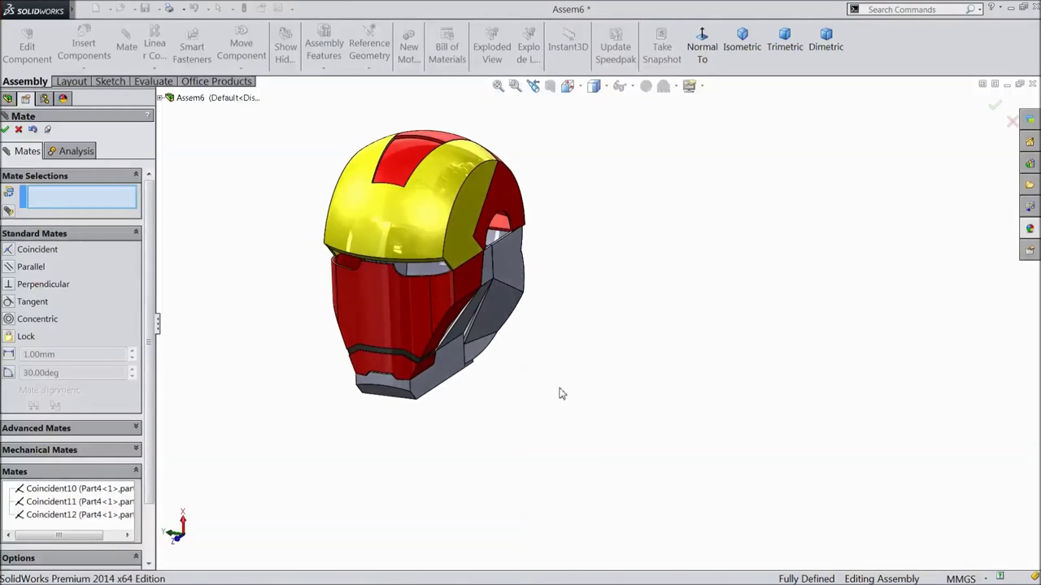
pyautogui.scroll(2, 391, 222)
pyautogui.scroll(2, 390, 223)
pyautogui.scroll(-3, 504, 309)
pyautogui.moveTo(642, 391)
pyautogui.mouseDown(button='middle')
pyautogui.moveTo(655, 396)
pyautogui.moveTo(618, 401)
pyautogui.moveTo(655, 402)
pyautogui.moveTo(641, 404)
pyautogui.mouseUp(button='middle')
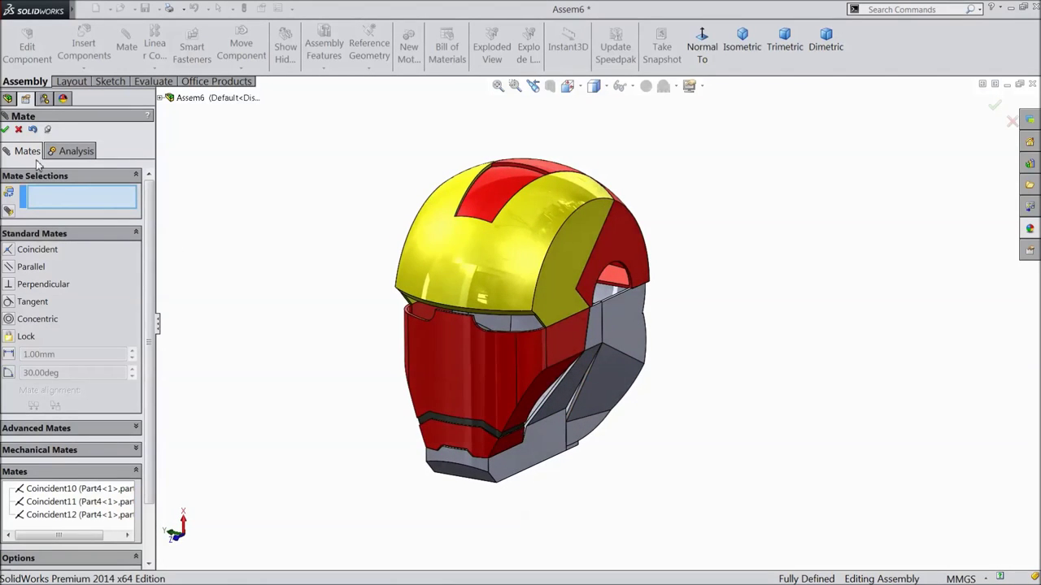
pyautogui.click(5, 129)
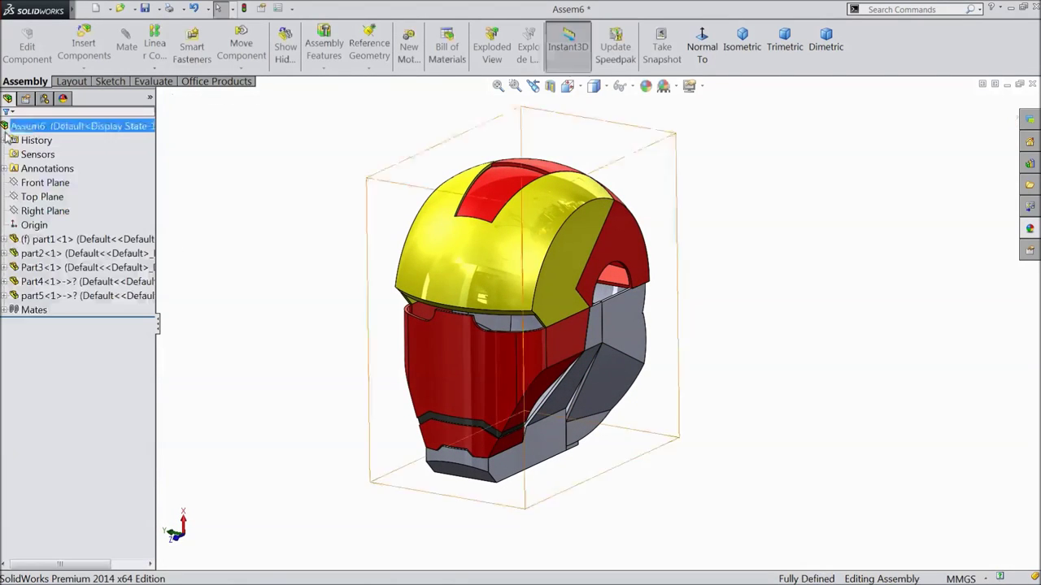
# Open part5 for editing in the assembly and save the assembly as Iron Man Head
pyautogui.click(623, 338)
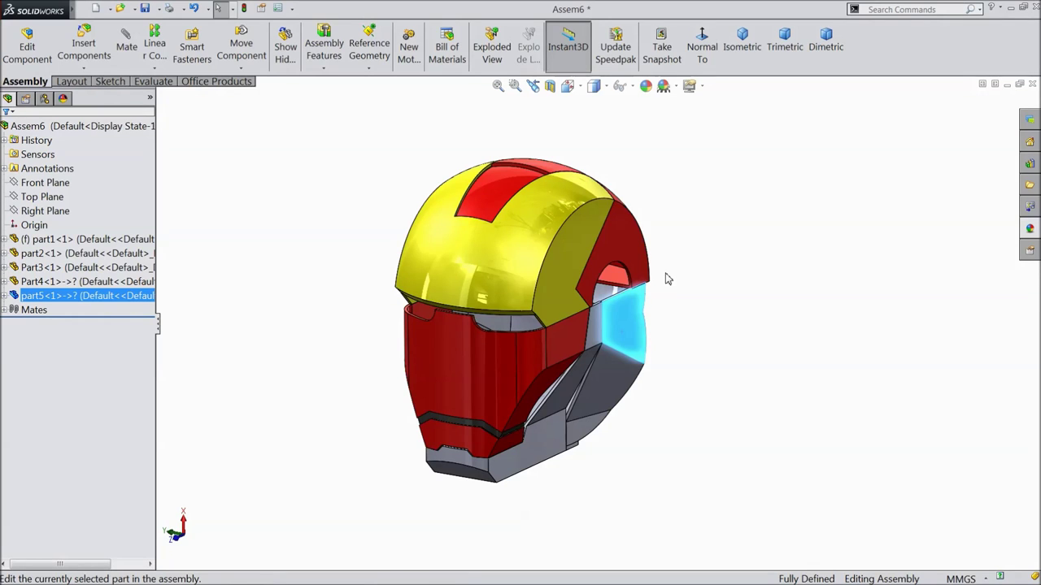
pyautogui.click(543, 316)
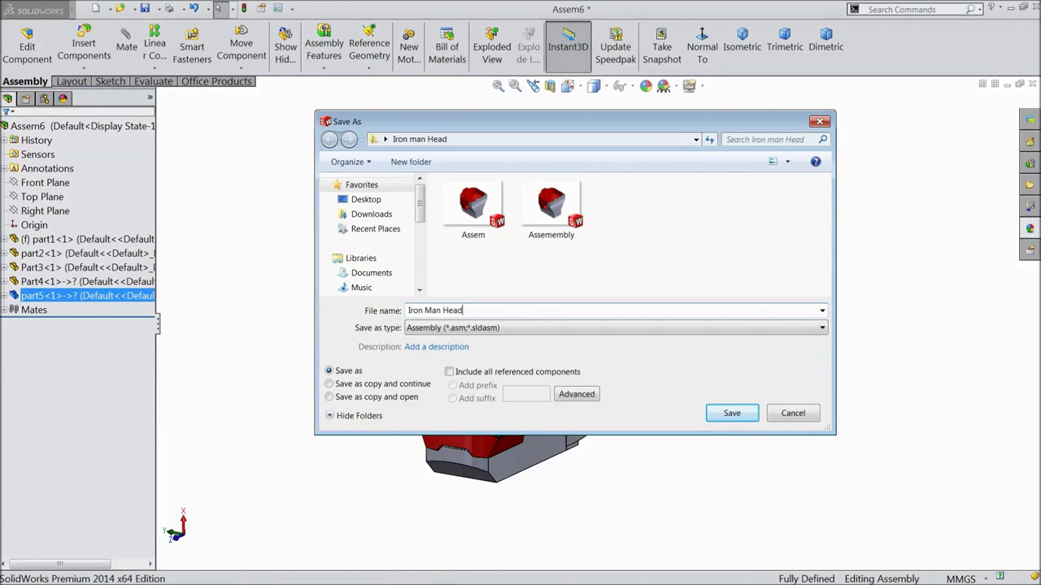
pyautogui.click(739, 420)
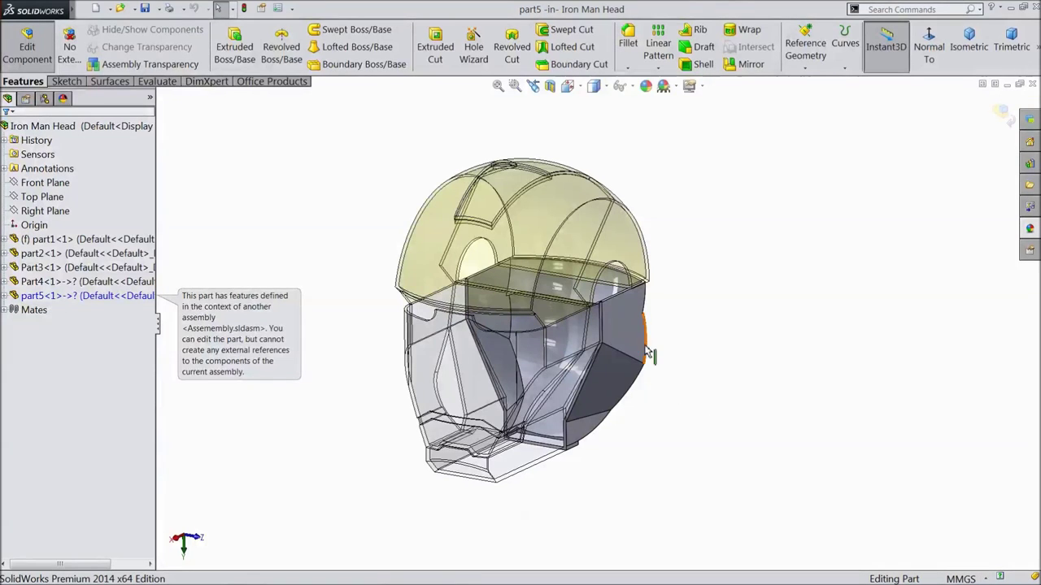
# Start a sketch on part5's flat outer side face and view it face-on
pyautogui.click(627, 331)
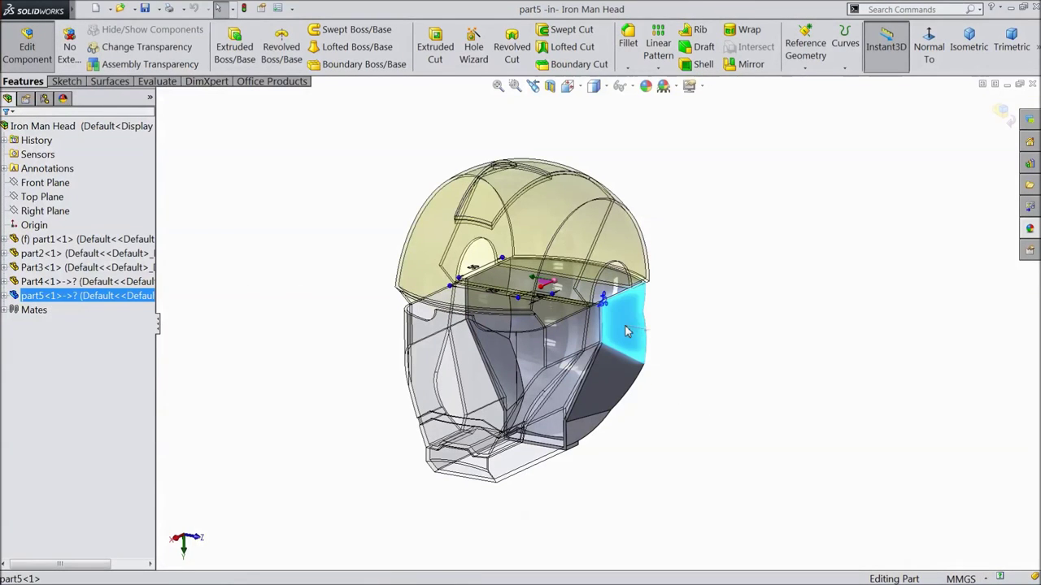
pyautogui.click(667, 295)
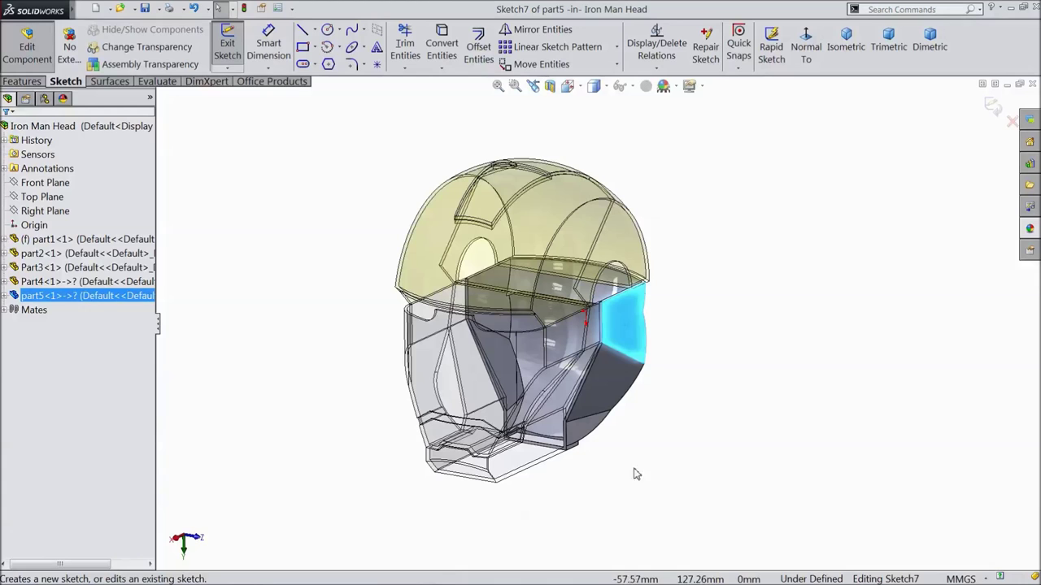
pyautogui.scroll(-2, 488, 350)
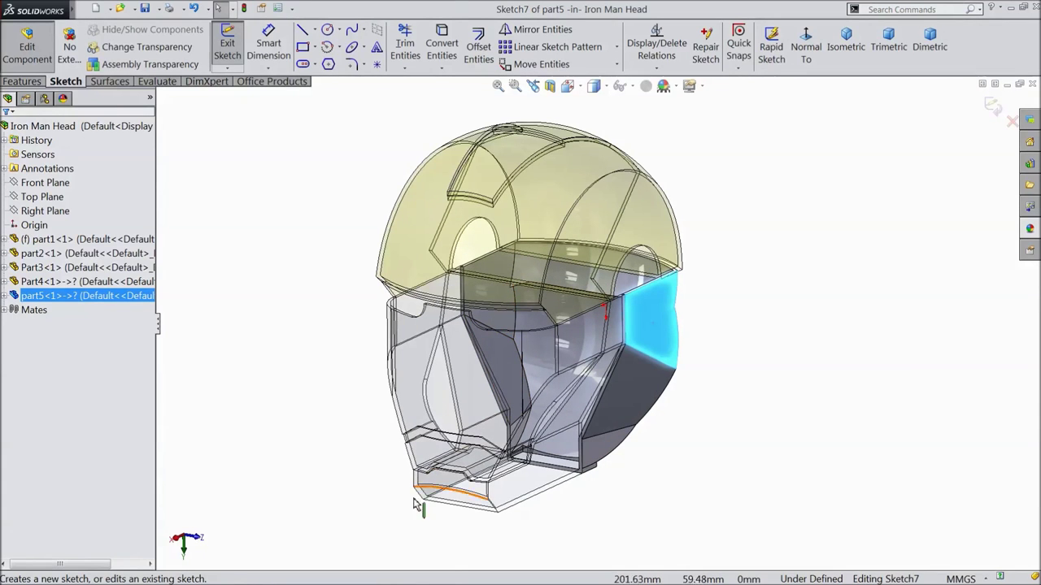
pyautogui.scroll(-1, 407, 530)
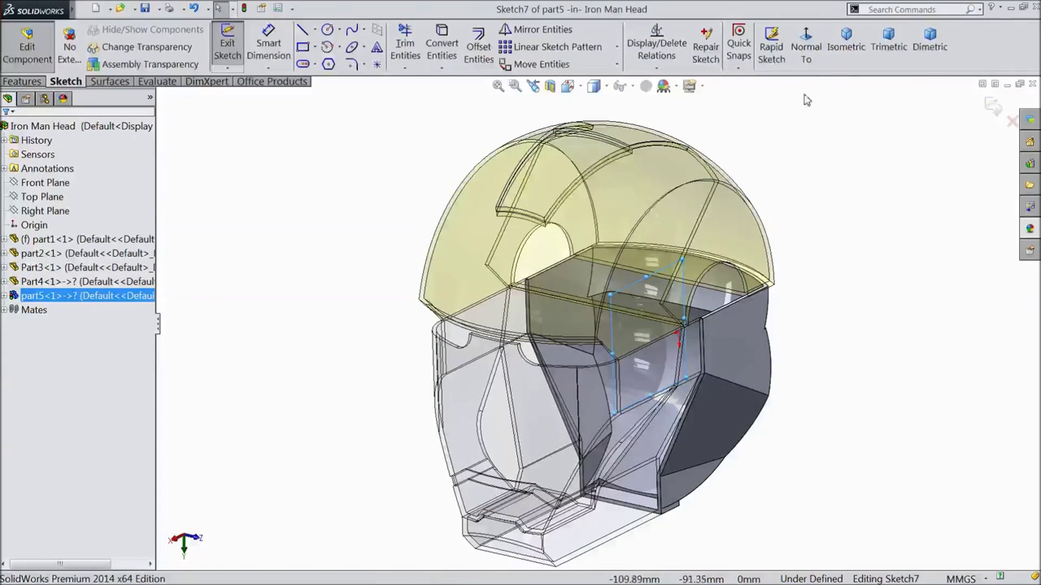
pyautogui.click(806, 47)
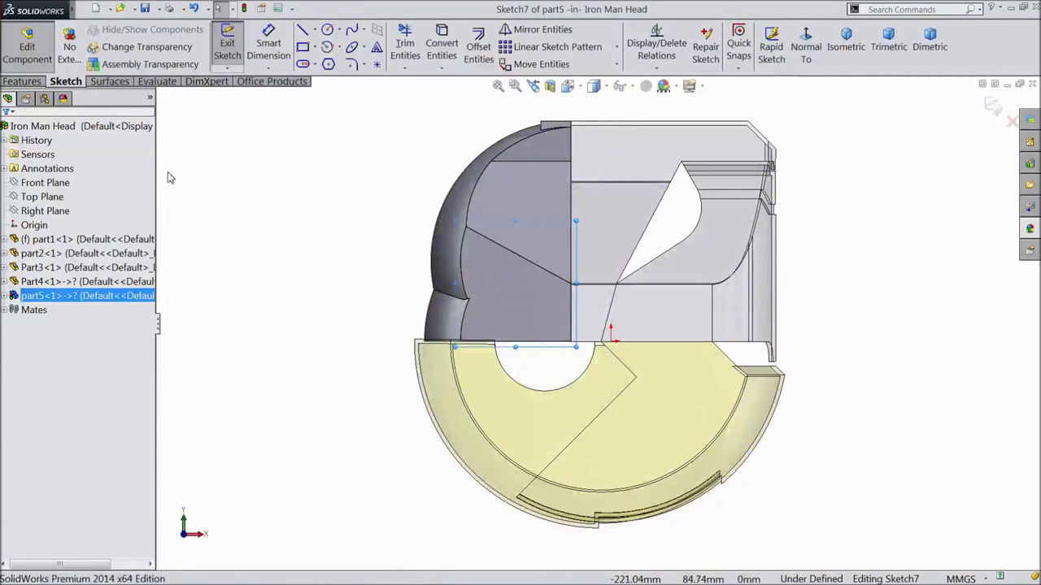
# Sketch a circle of about 32.56 mm radius centred on the helmet's semicircular ear opening, turning off the locked-component warning
pyautogui.click(327, 29)
pyautogui.click(519, 409)
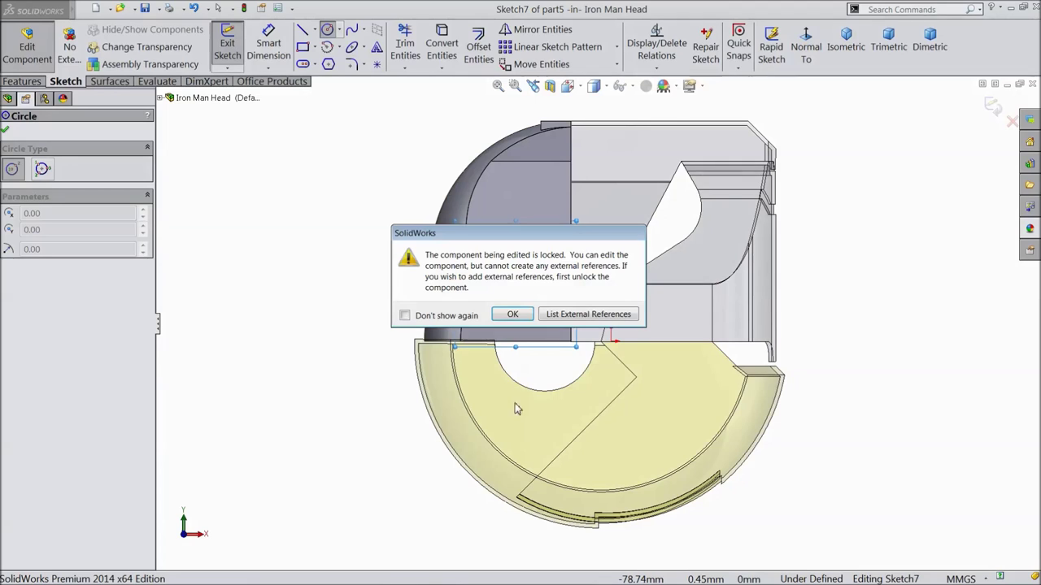
pyautogui.click(526, 322)
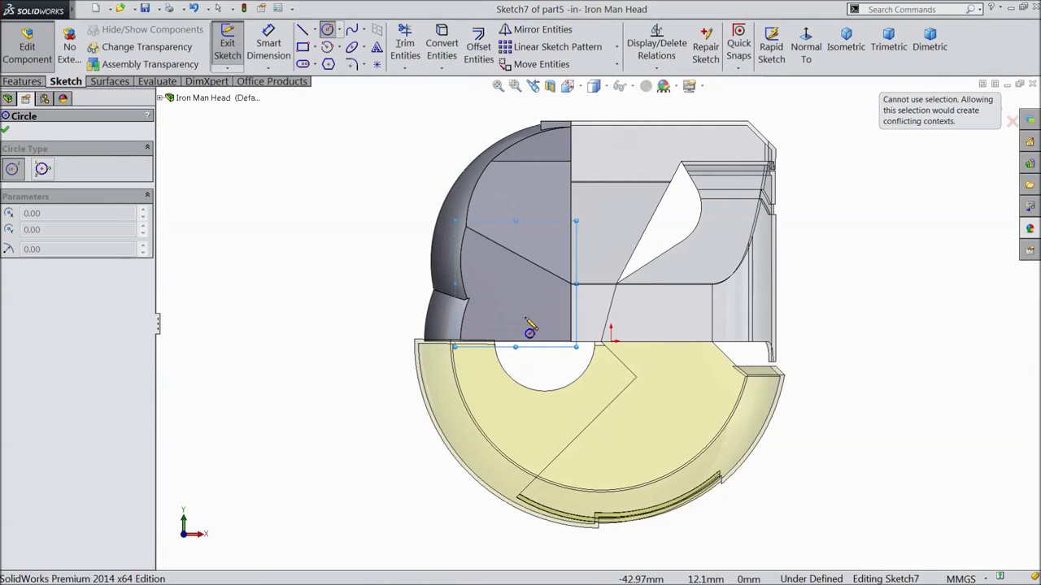
pyautogui.click(590, 372)
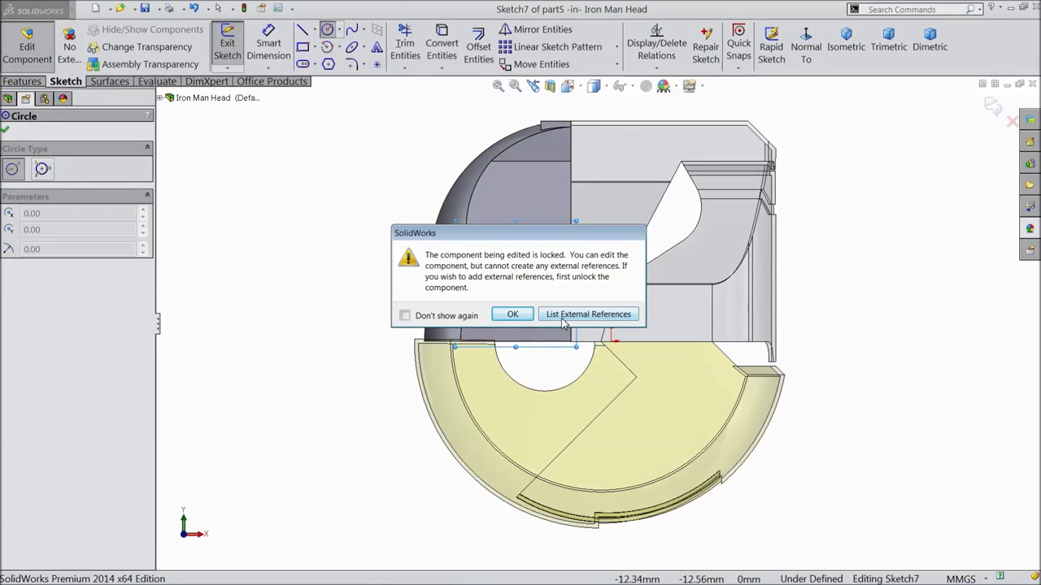
pyautogui.click(405, 316)
pyautogui.click(508, 323)
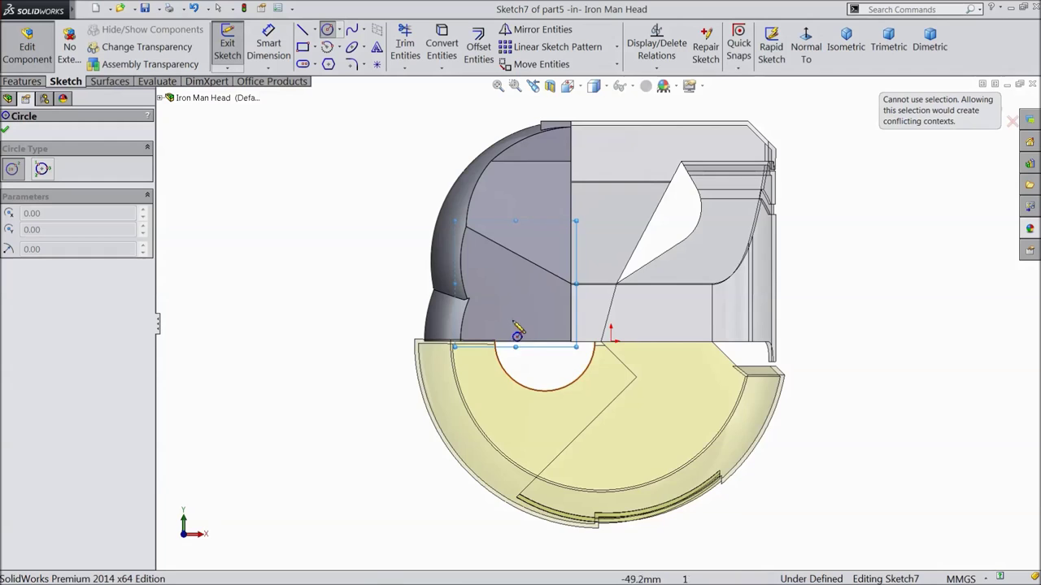
pyautogui.scroll(-4, 560, 388)
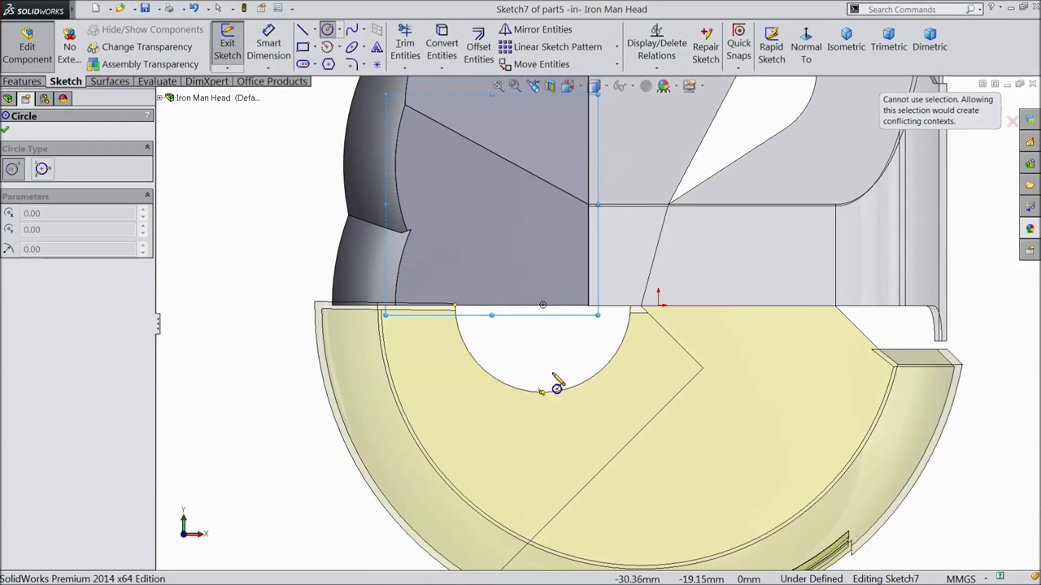
pyautogui.click(543, 306)
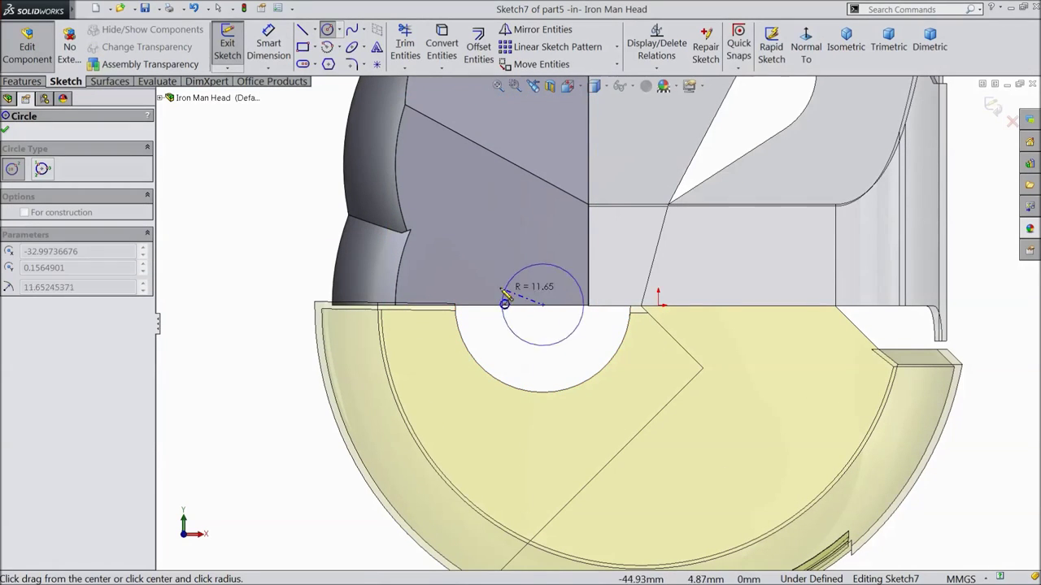
pyautogui.click(434, 268)
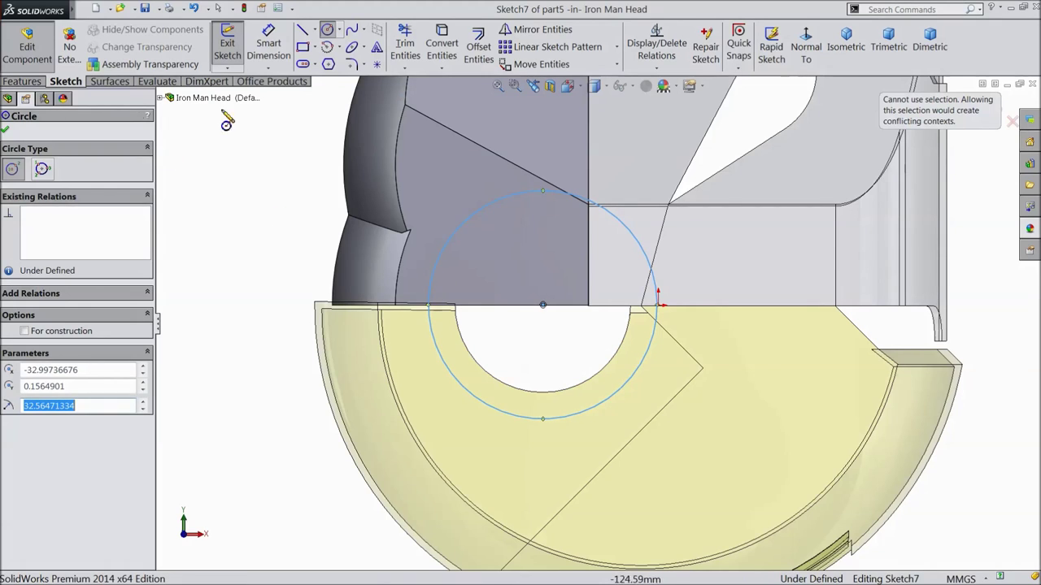
# Dimension the ear circle's diameter as 60 mm
pyautogui.click(268, 44)
pyautogui.click(434, 276)
pyautogui.click(274, 308)
pyautogui.write('60')
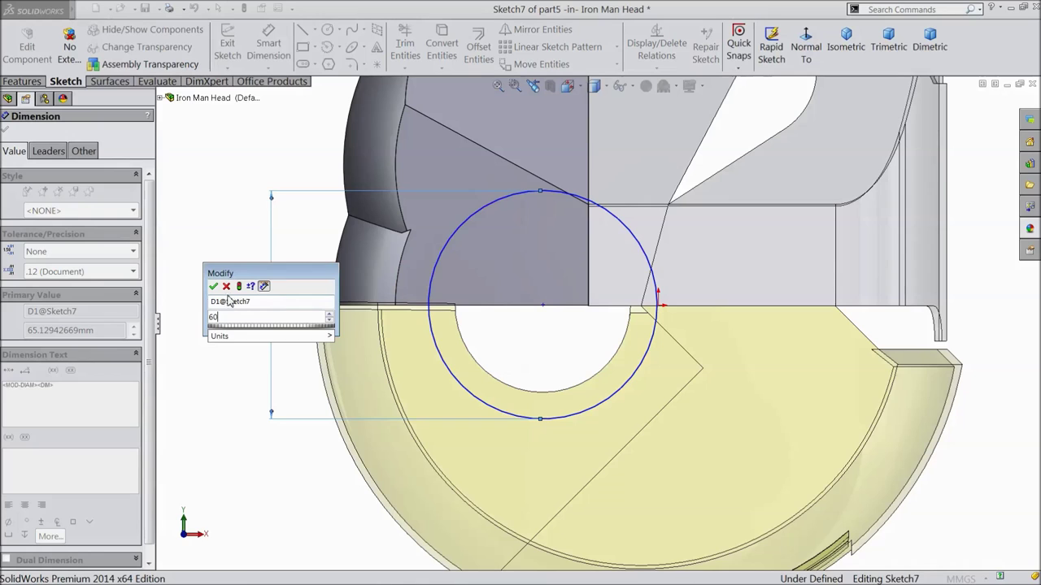
pyautogui.click(214, 286)
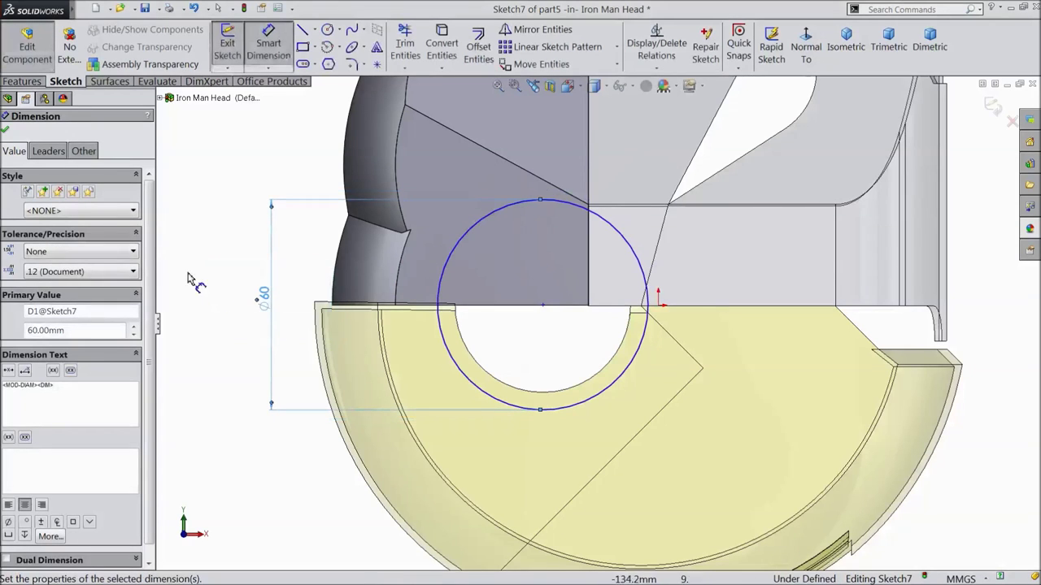
pyautogui.click(6, 132)
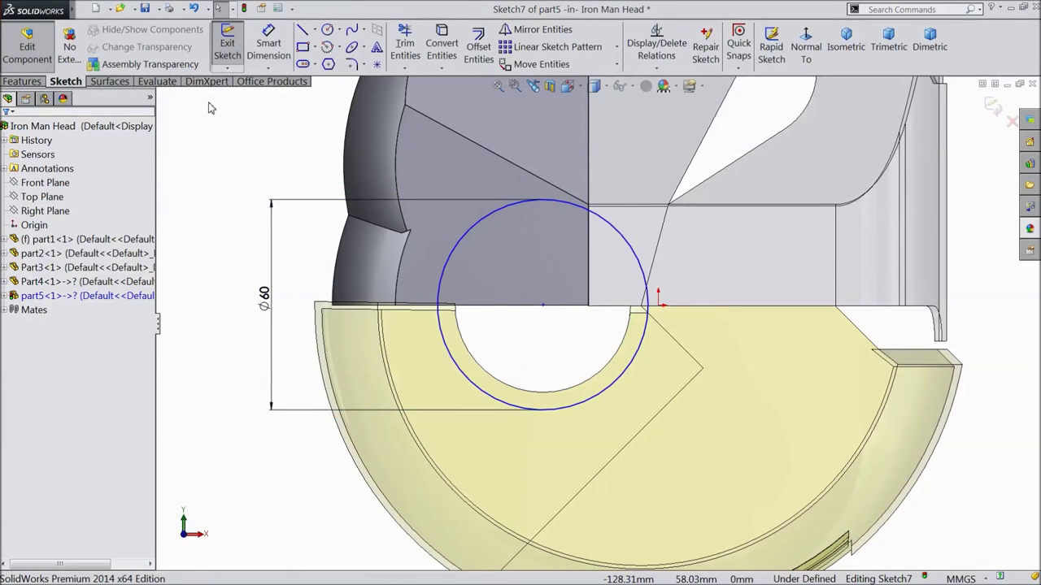
# Extrude the ear circle as a 5 mm blind boss on part5
pyautogui.click(36, 83)
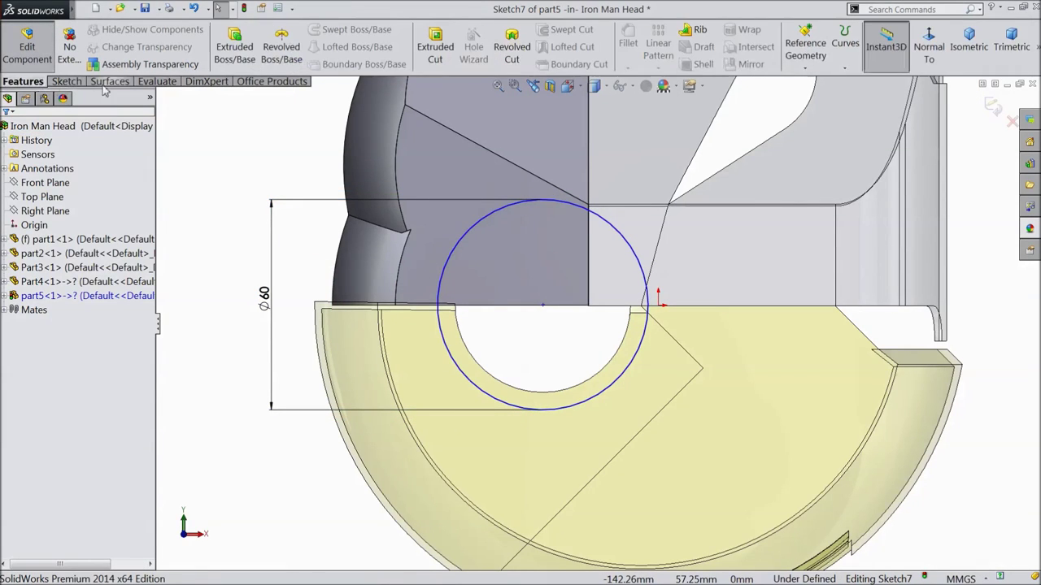
pyautogui.click(241, 54)
pyautogui.write('5')
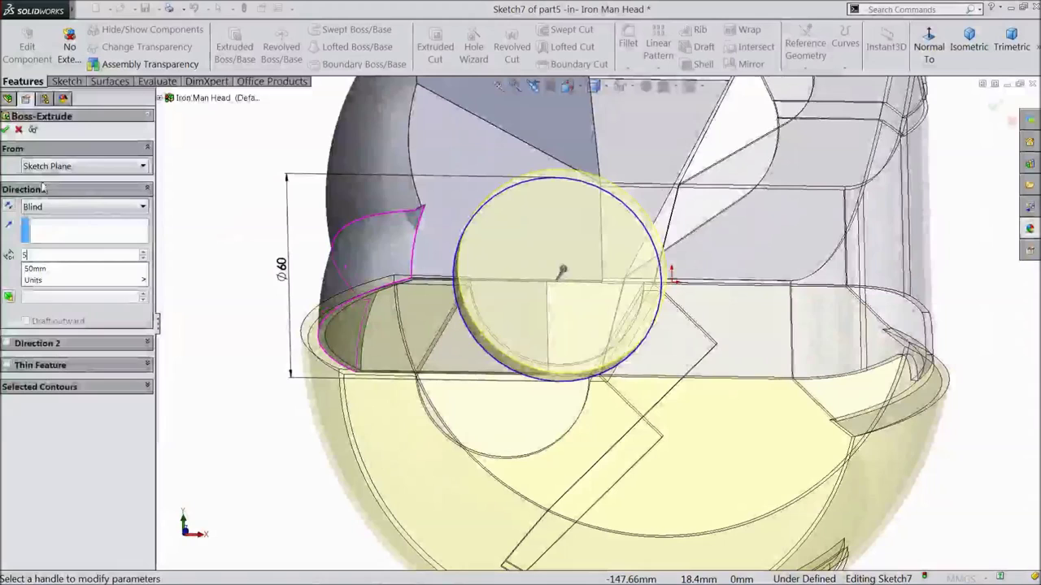
pyautogui.press('Return')
pyautogui.click(6, 130)
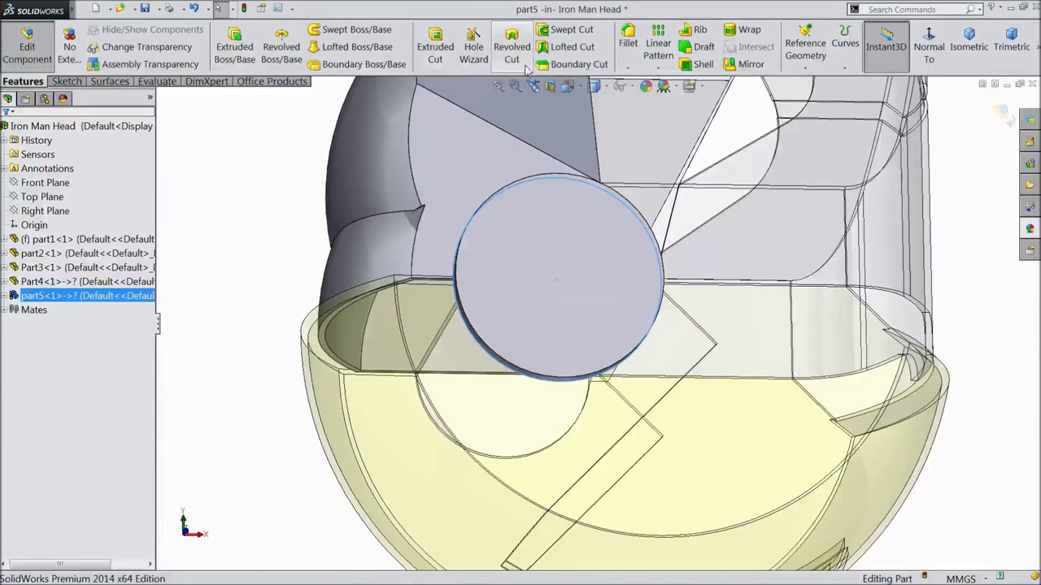
# Fillet the ear disc's outer face with a constant 5 mm radius
pyautogui.click(628, 40)
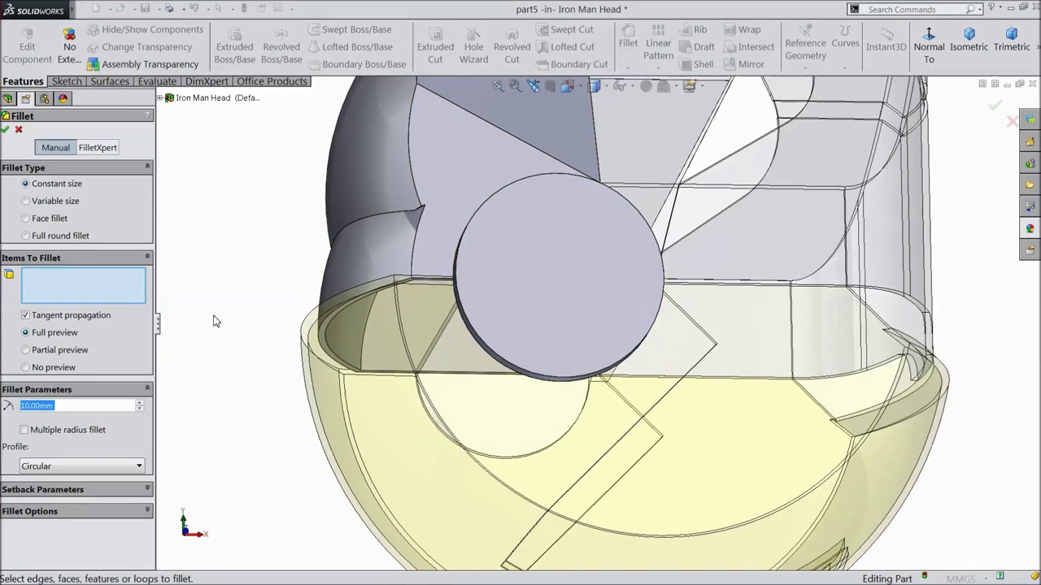
pyautogui.write('5')
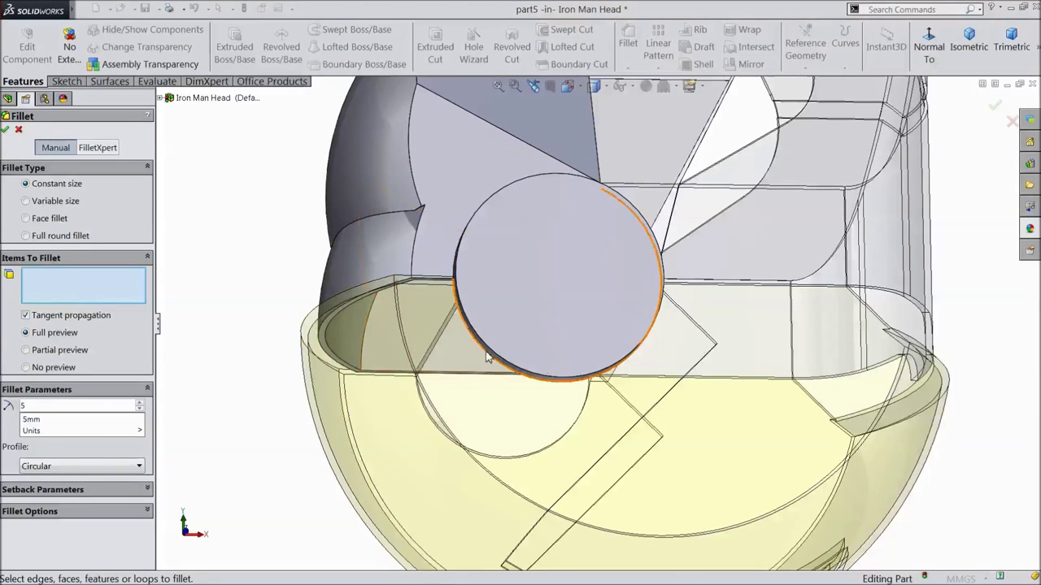
pyautogui.click(499, 350)
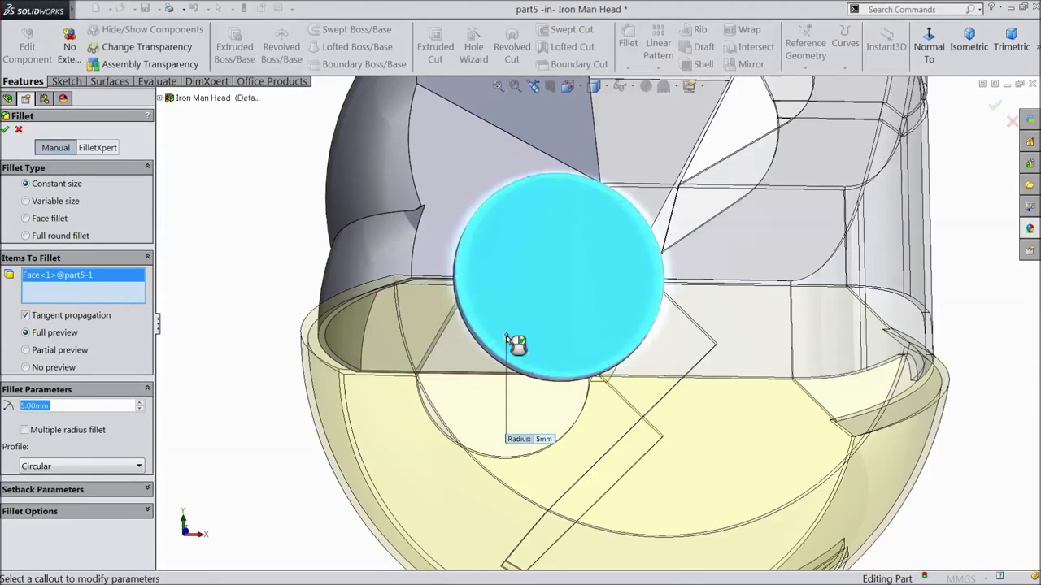
pyautogui.click(6, 131)
pyautogui.moveTo(244, 276); pyautogui.dragTo(566, 499, button='middle')
pyautogui.scroll(5, 261, 199)
pyautogui.click(521, 440)
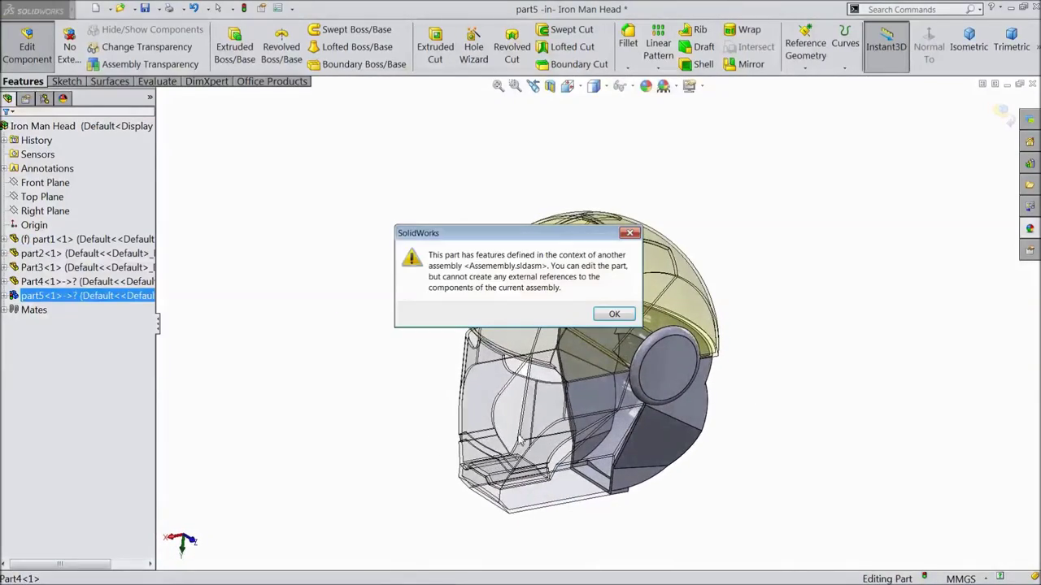
pyautogui.click(611, 316)
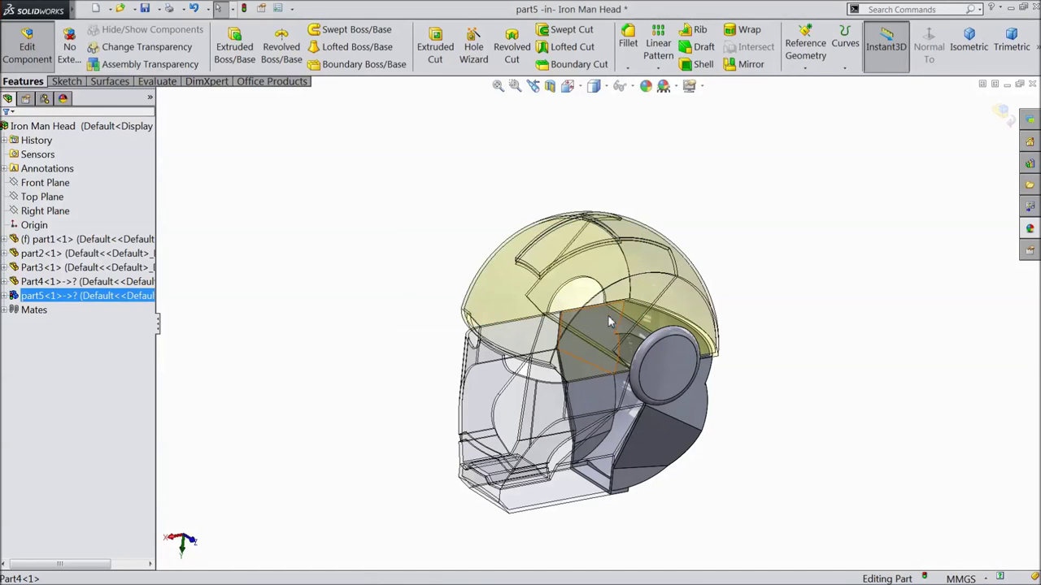
# Mirror the ear disc extrusion and its fillet about part5's Plane1 to the helmet's opposite side
pyautogui.click(7, 297)
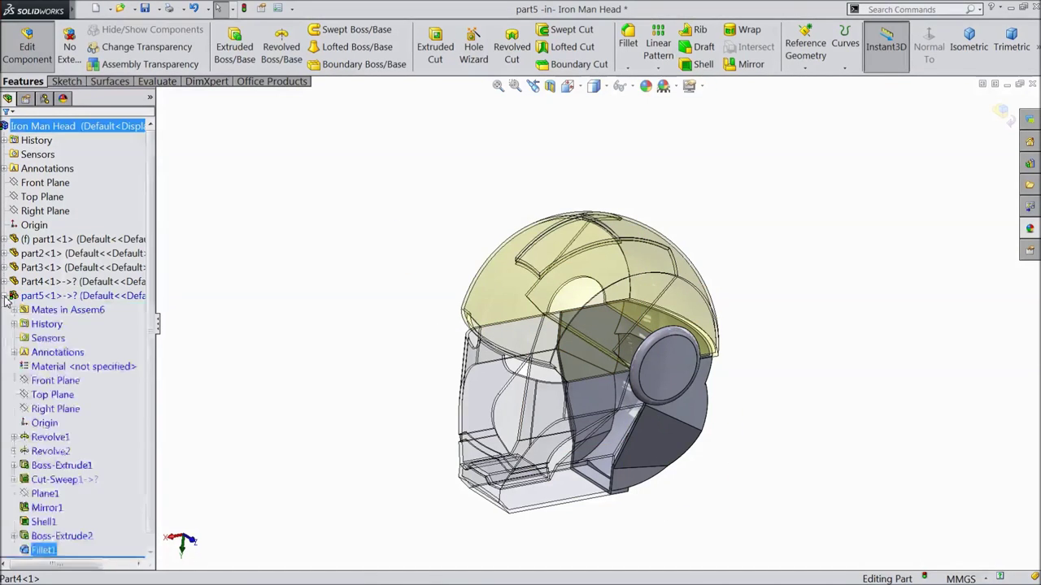
pyautogui.click(50, 538)
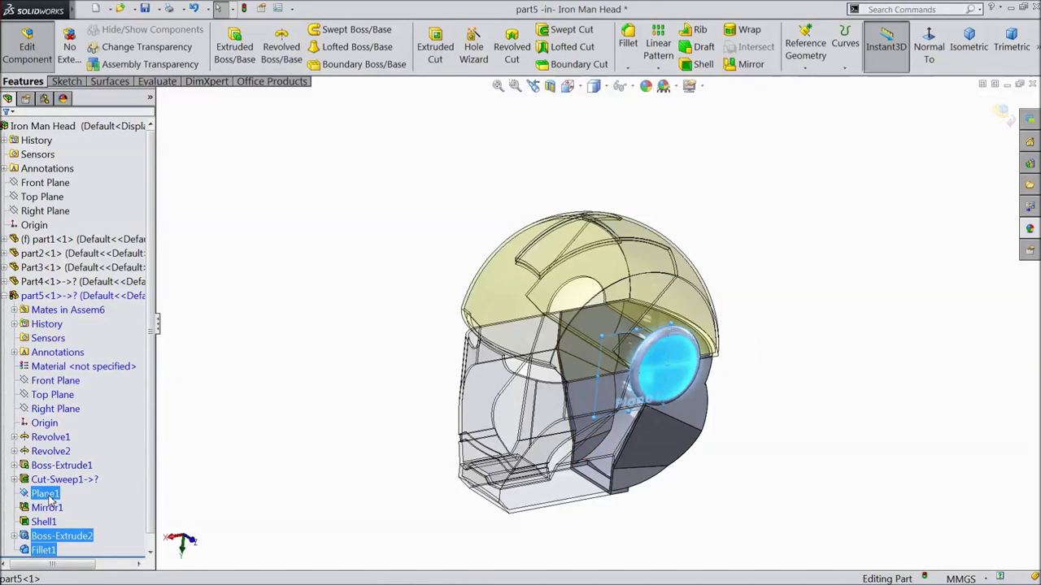
pyautogui.moveTo(276, 437)
pyautogui.mouseDown(button='middle')
pyautogui.moveTo(316, 450)
pyautogui.moveTo(282, 434)
pyautogui.mouseUp(button='middle')
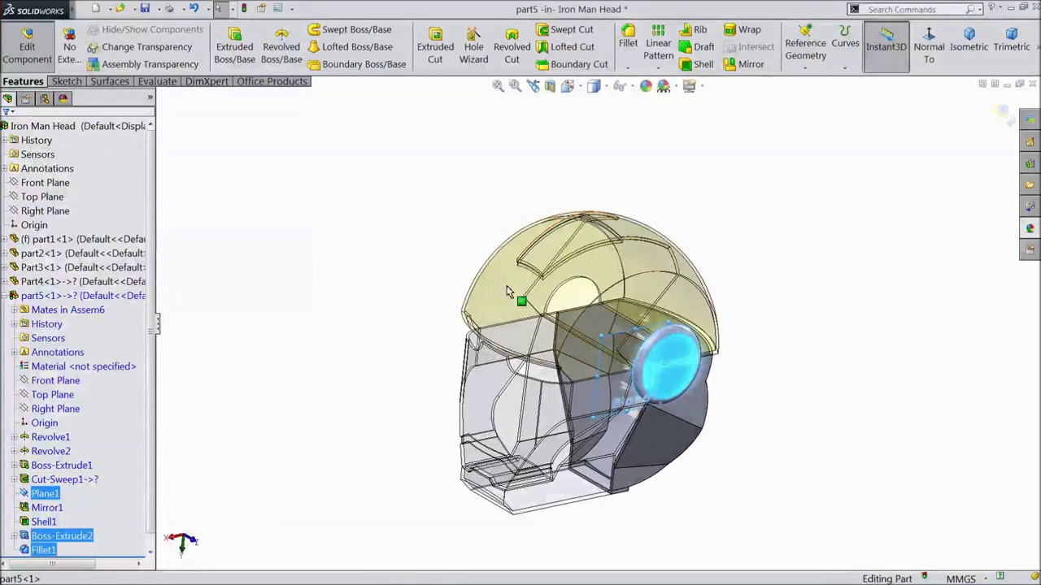
pyautogui.click(749, 64)
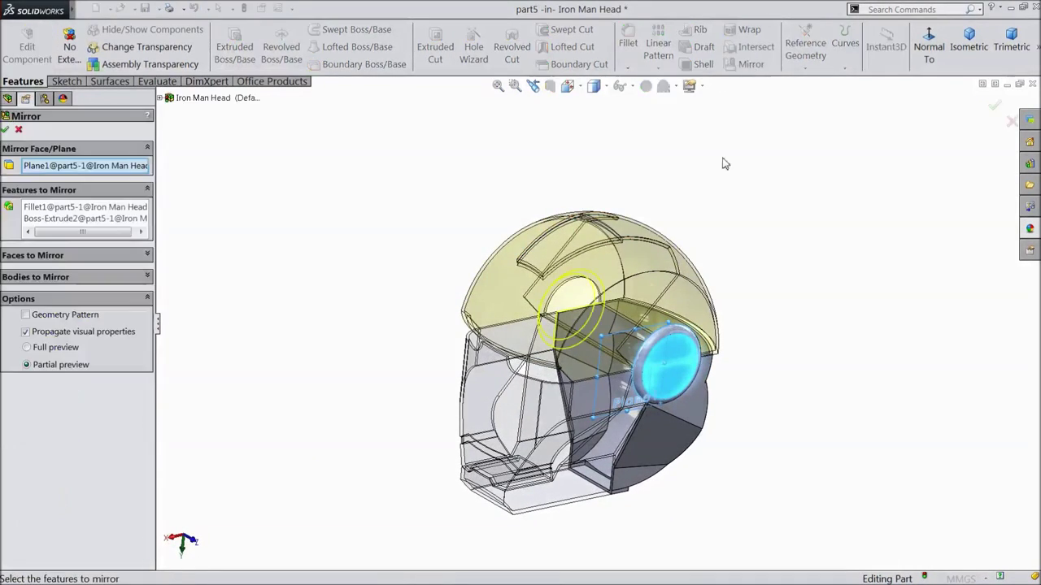
pyautogui.moveTo(338, 365); pyautogui.dragTo(309, 358, button='middle')
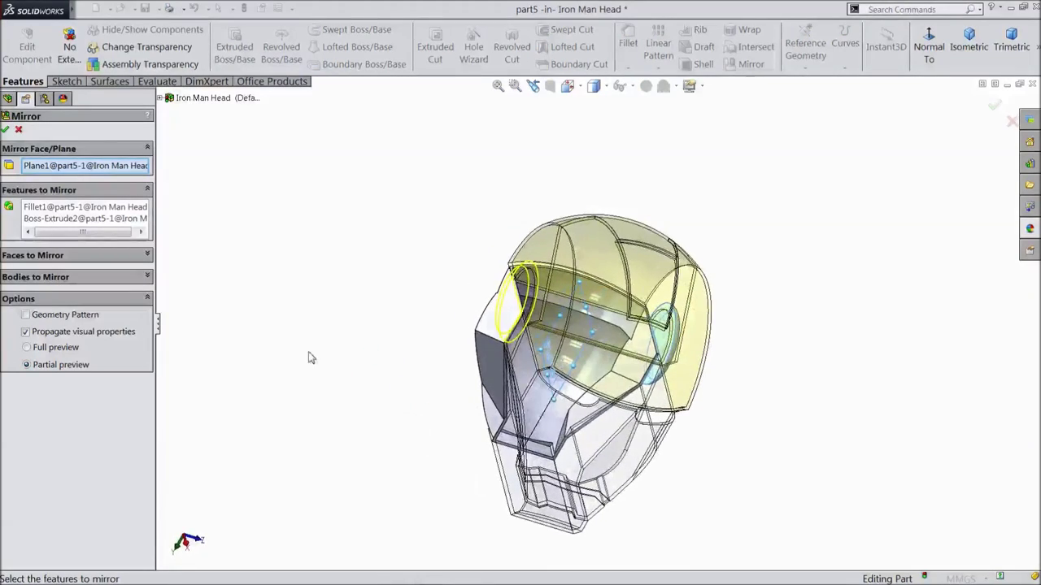
pyautogui.click(5, 131)
pyautogui.moveTo(382, 344); pyautogui.dragTo(342, 308, button='middle')
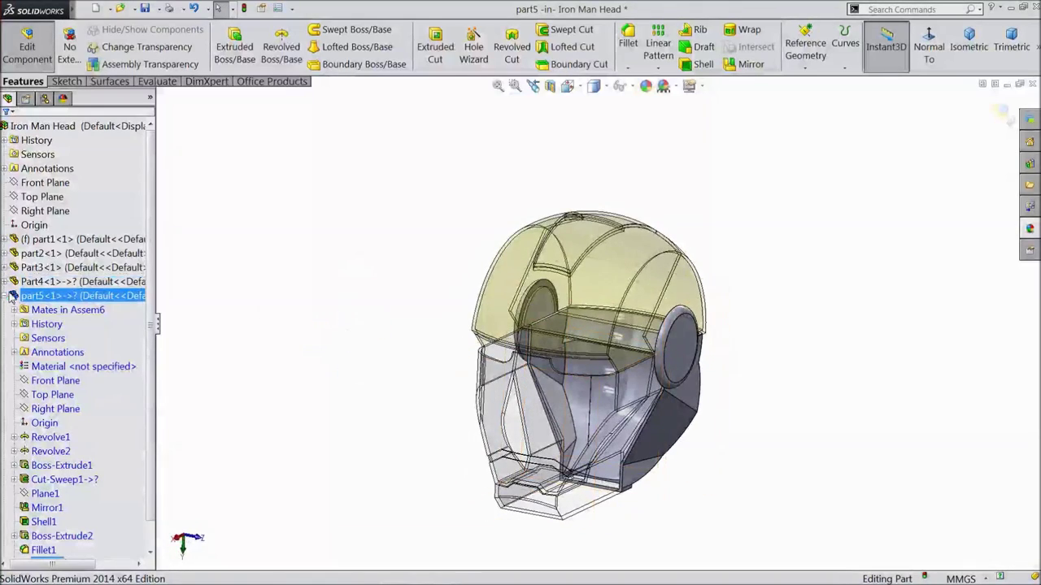
# Finish editing part5, return to the assembly, and inspect the helmet with its ear discs
pyautogui.click(5, 297)
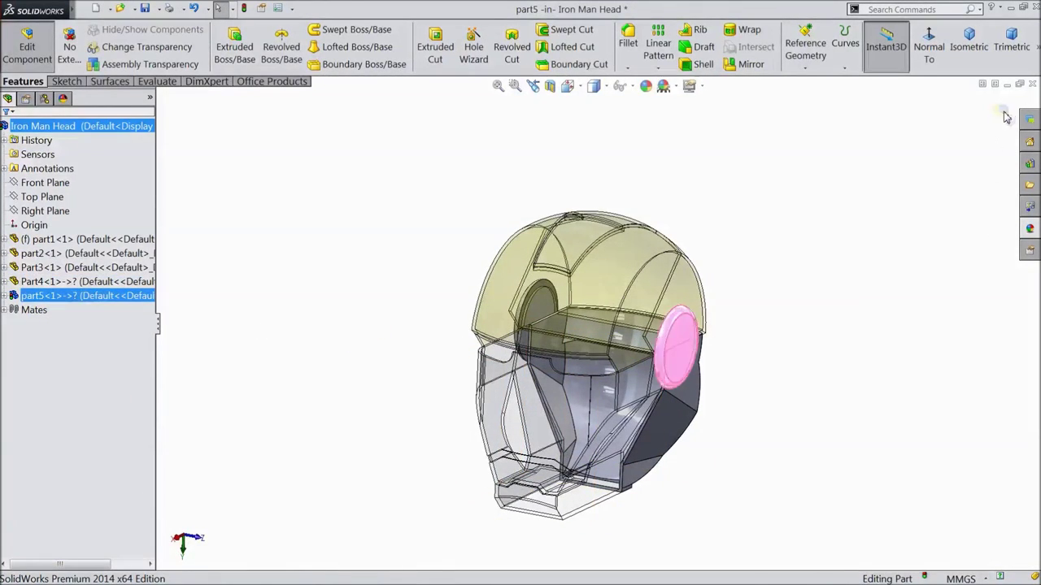
pyautogui.click(1004, 114)
pyautogui.moveTo(763, 357)
pyautogui.mouseDown(button='middle')
pyautogui.moveTo(764, 284)
pyautogui.moveTo(751, 395)
pyautogui.moveTo(754, 368)
pyautogui.mouseUp(button='middle')
pyautogui.scroll(3, 687, 424)
pyautogui.moveTo(689, 426)
pyautogui.mouseDown(button='middle')
pyautogui.moveTo(710, 392)
pyautogui.moveTo(688, 411)
pyautogui.mouseUp(button='middle')
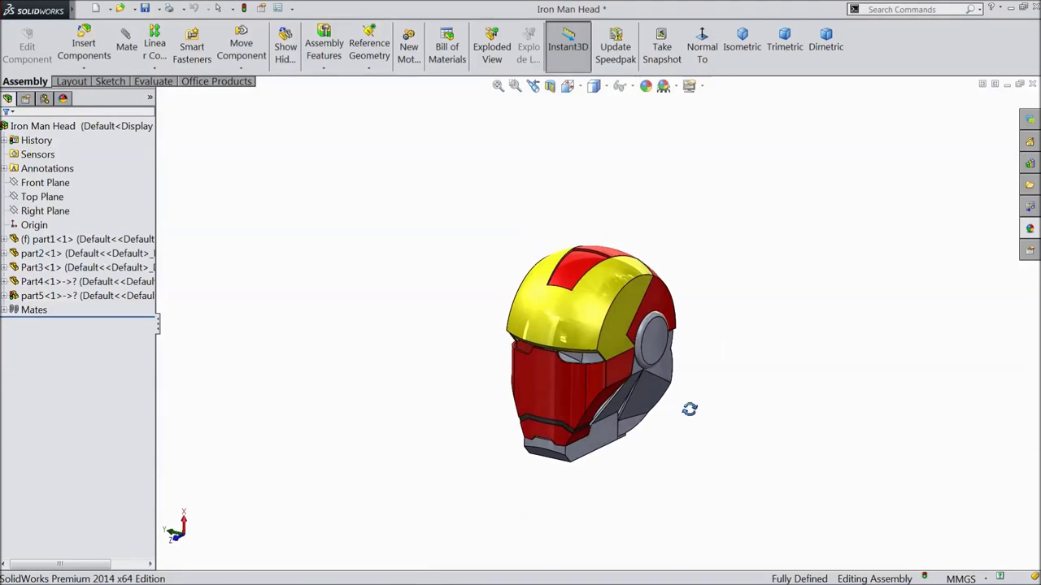
pyautogui.scroll(-2, 703, 381)
pyautogui.scroll(-2, 698, 380)
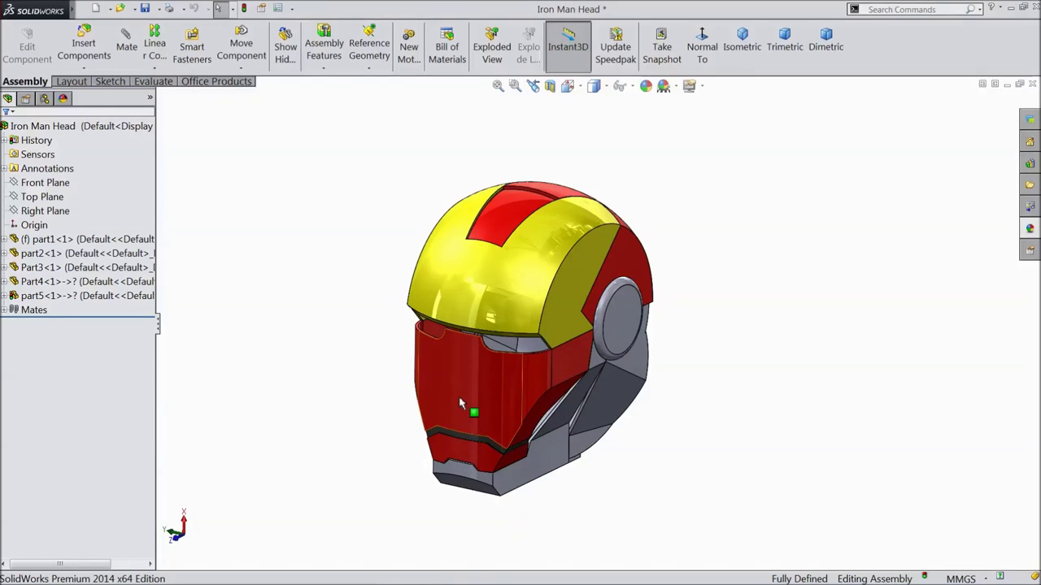
# Save the Iron Man Head assembly together with its modified part5
pyautogui.click(159, 10)
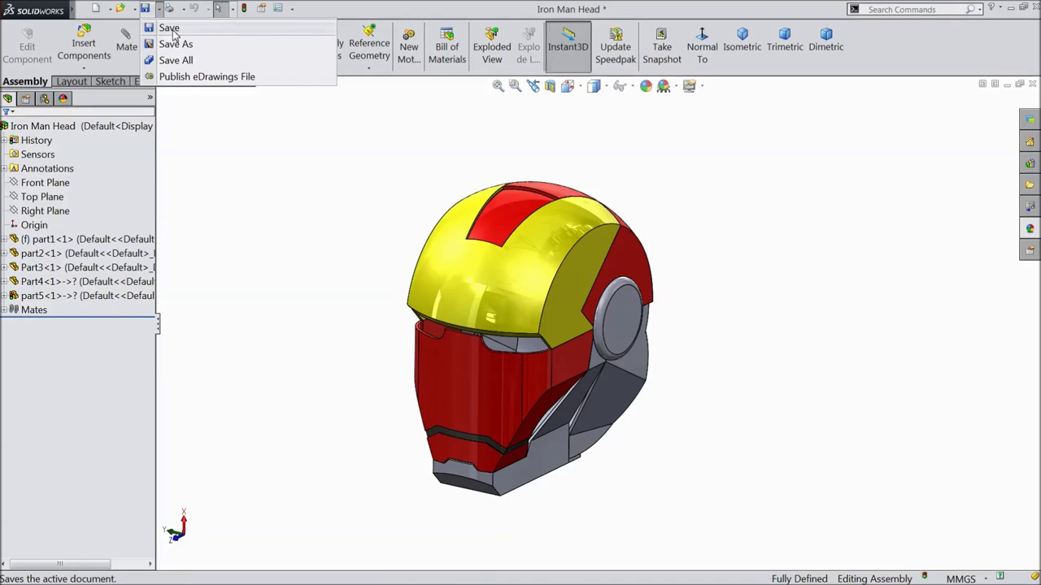
pyautogui.click(173, 31)
pyautogui.click(290, 280)
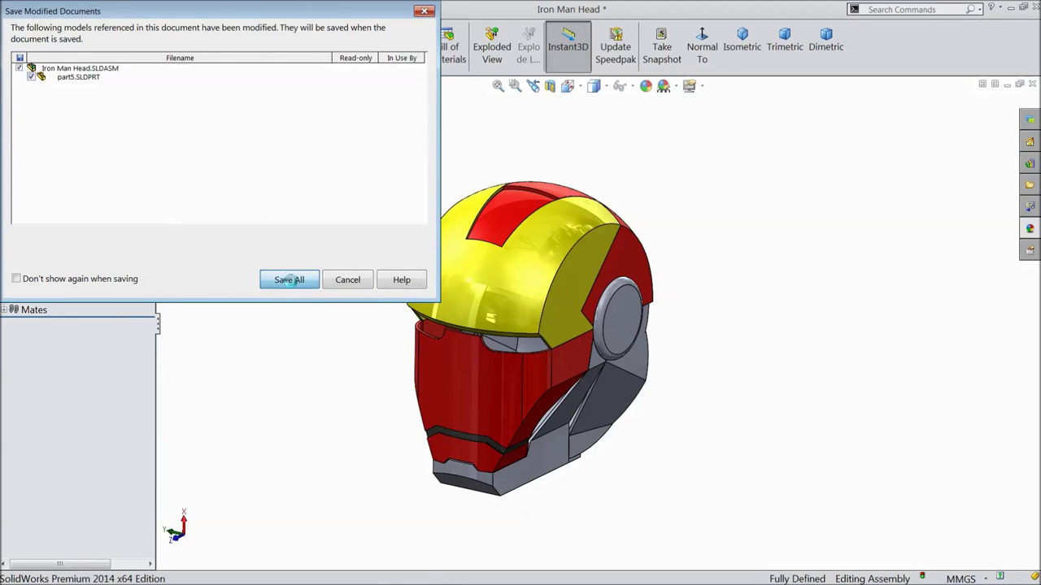
pyautogui.click(155, 9)
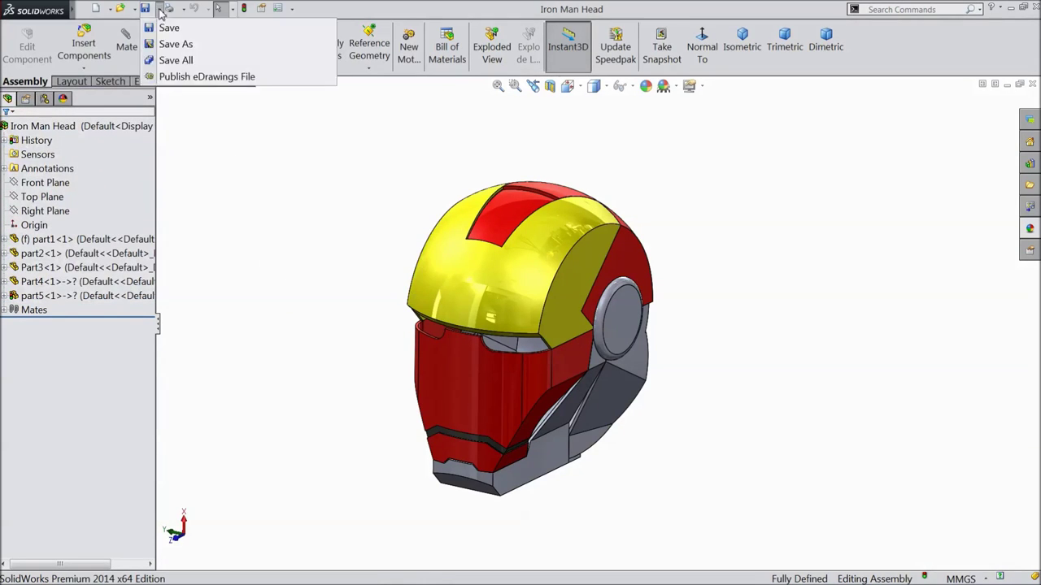
pyautogui.click(174, 59)
# Rebuild the assembly and save it under the new name Iron Man Helmat in the Iron man Head folder
pyautogui.click(154, 9)
pyautogui.click(172, 45)
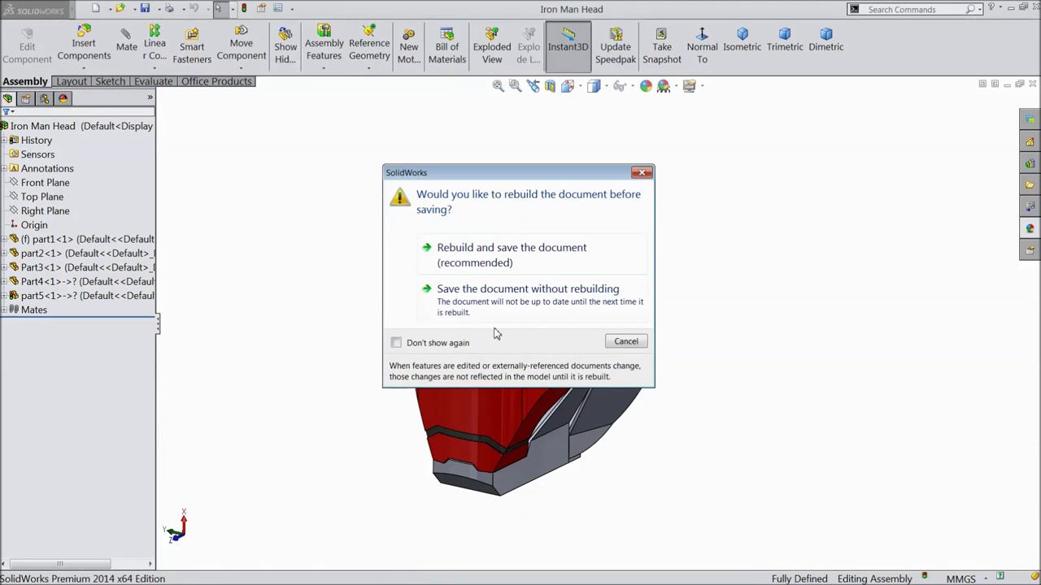
pyautogui.click(494, 265)
pyautogui.click(473, 310)
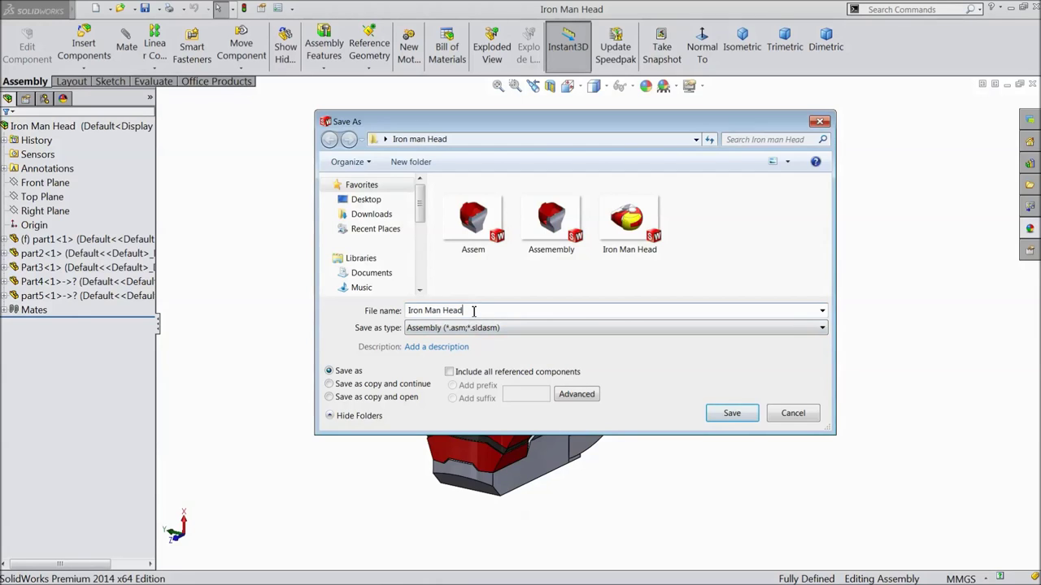
pyautogui.press('BackSpace')
pyautogui.press('BackSpace')
pyautogui.press('BackSpace')
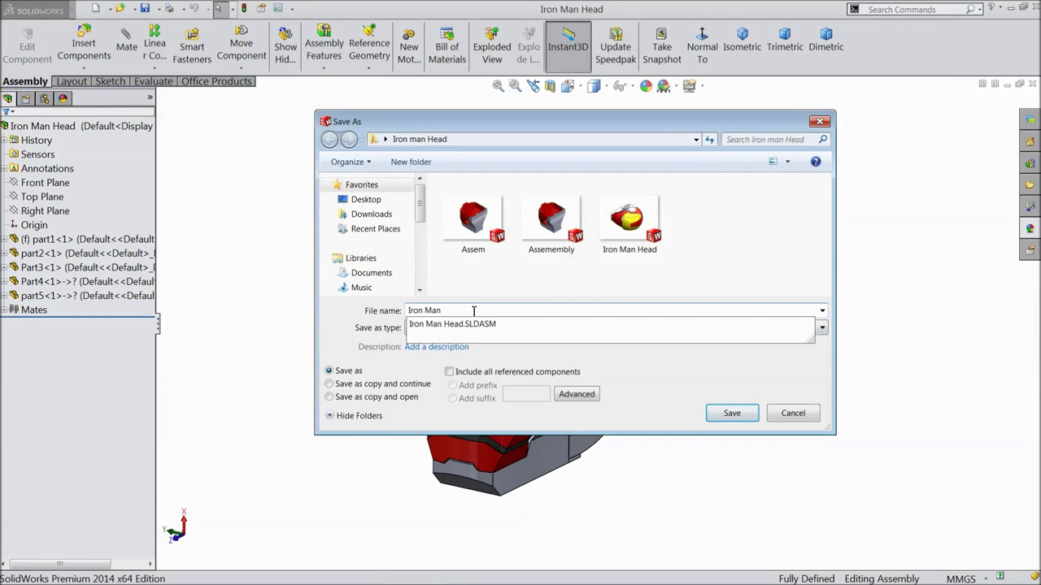
pyautogui.write('elmat')
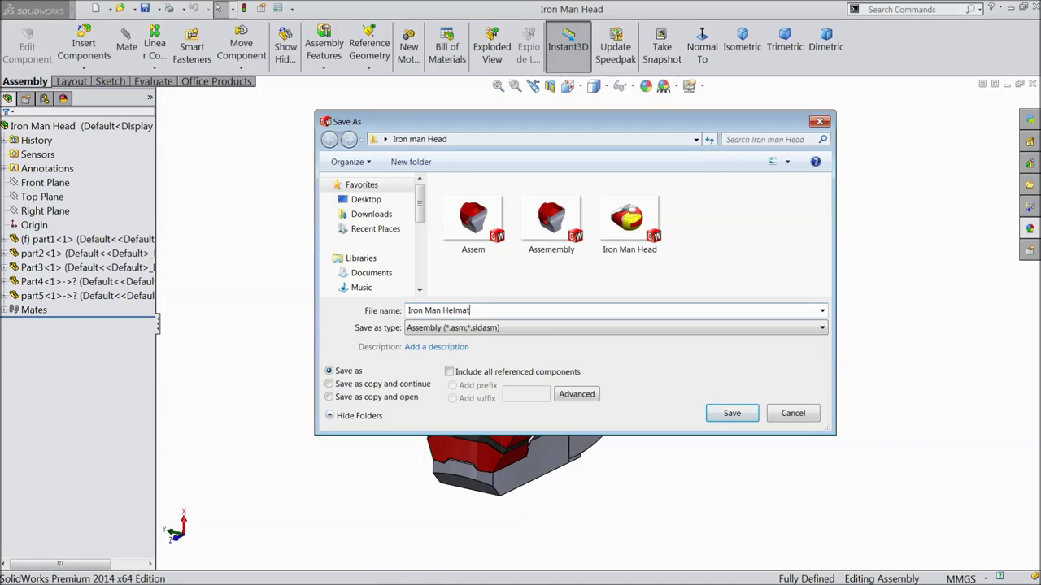
pyautogui.click(731, 416)
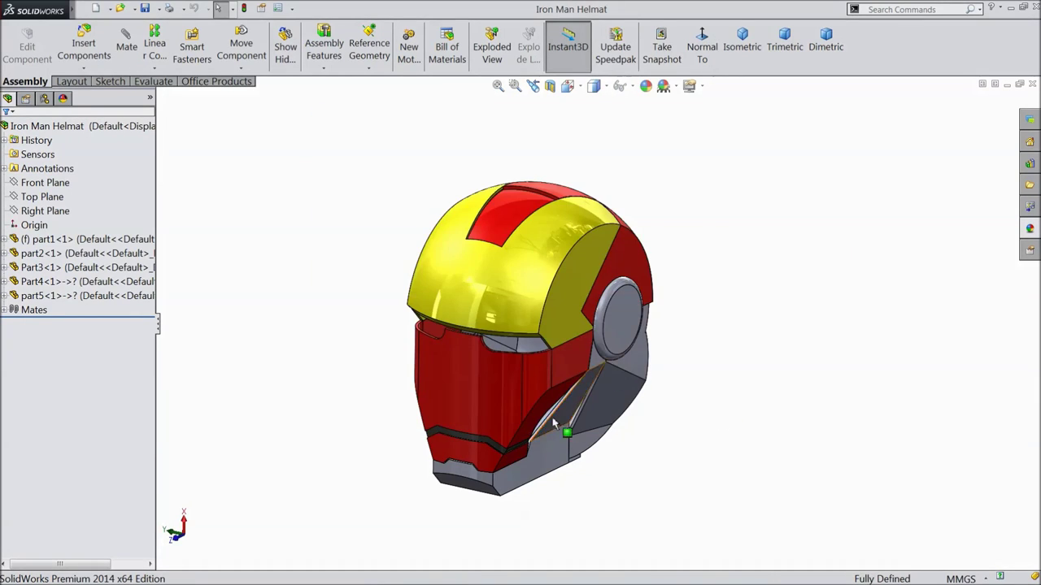
# Open Part3 in its own window and colour its features from Boss-Extrude1 through Fillet1 yellow (RGB 255, 255, 0)
pyautogui.click(499, 412)
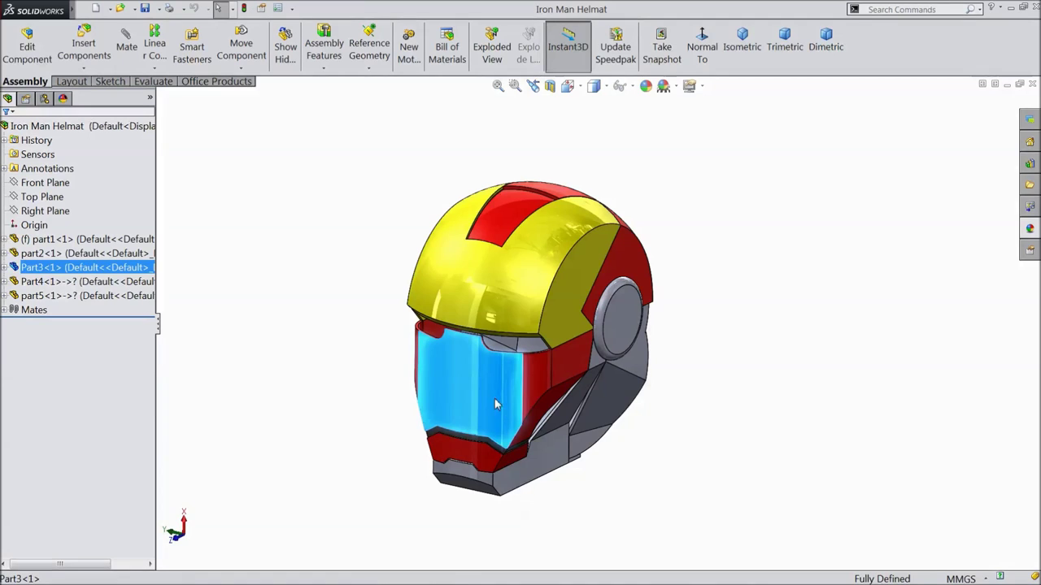
pyautogui.click(531, 341)
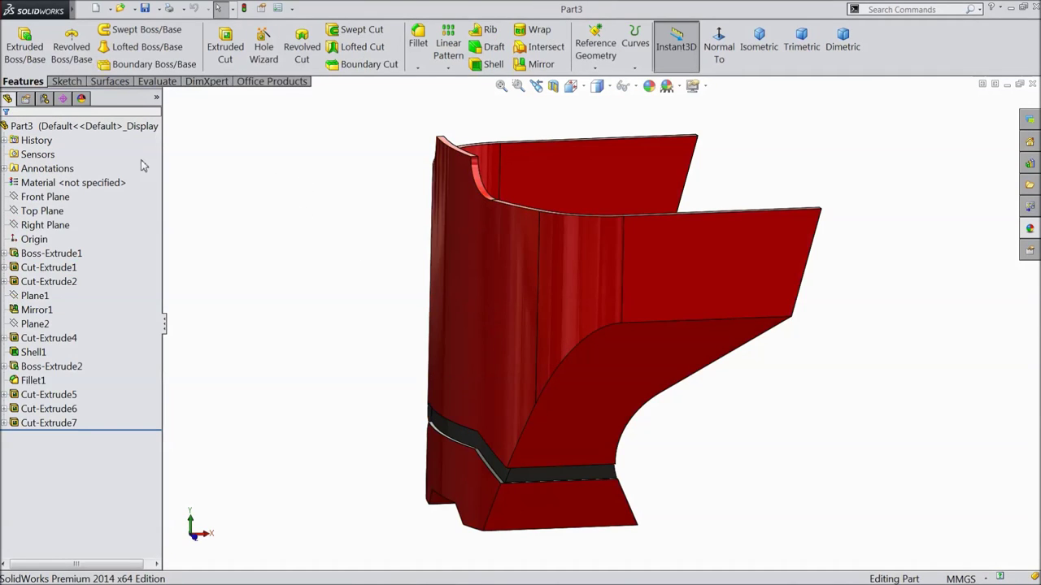
pyautogui.click(67, 127)
pyautogui.click(48, 253)
pyautogui.keyDown('ctrl'); pyautogui.click(42, 282); pyautogui.keyUp('ctrl')
pyautogui.keyDown('ctrl'); pyautogui.click(43, 282); pyautogui.keyUp('ctrl')
pyautogui.keyDown('ctrl'); pyautogui.click(44, 410); pyautogui.keyUp('ctrl')
pyautogui.keyDown('ctrl'); pyautogui.click(45, 410); pyautogui.keyUp('ctrl')
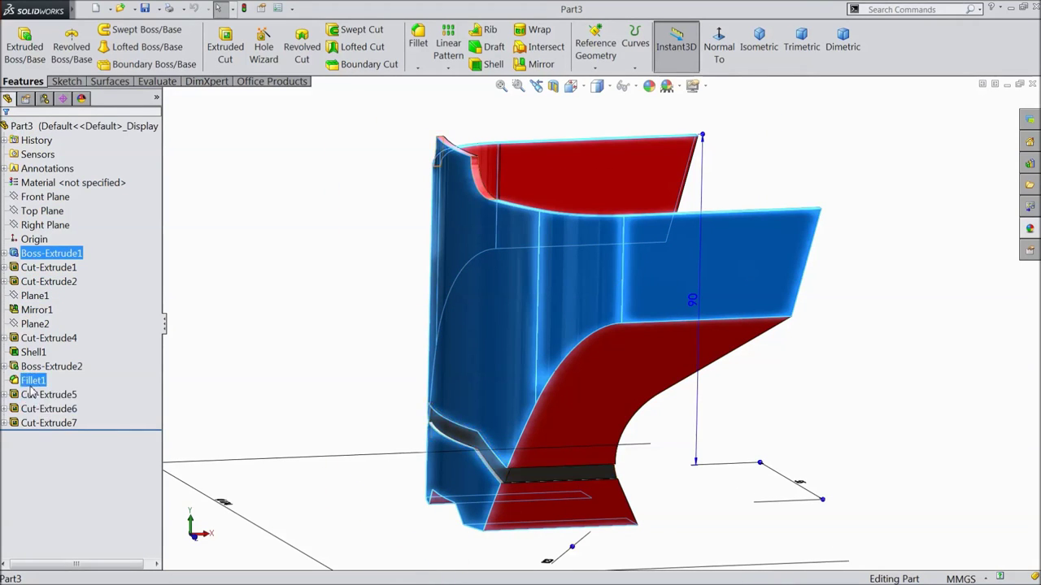
pyautogui.keyDown('shift'); pyautogui.click(32, 380); pyautogui.keyUp('shift')
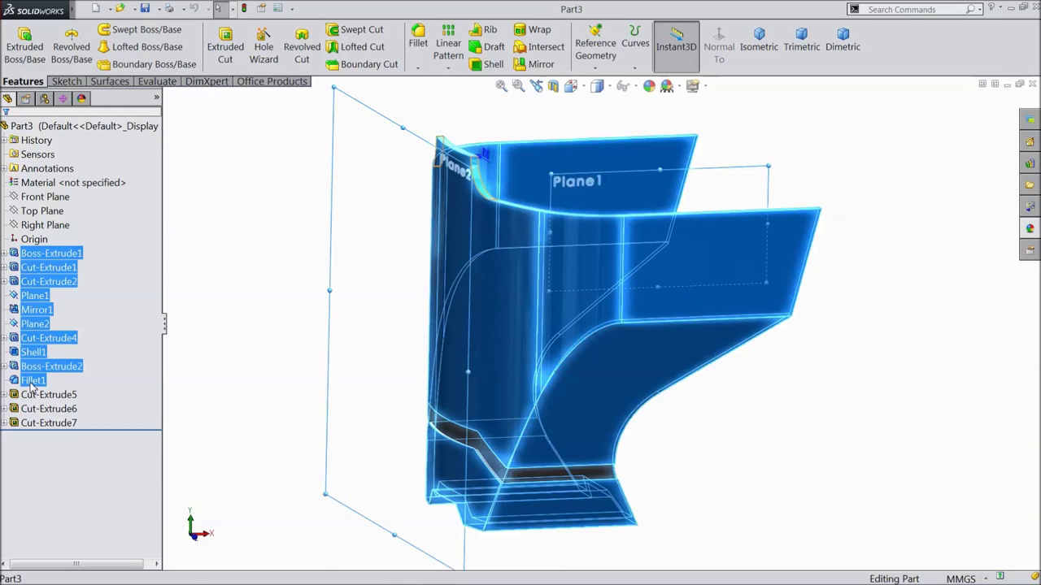
pyautogui.click(648, 86)
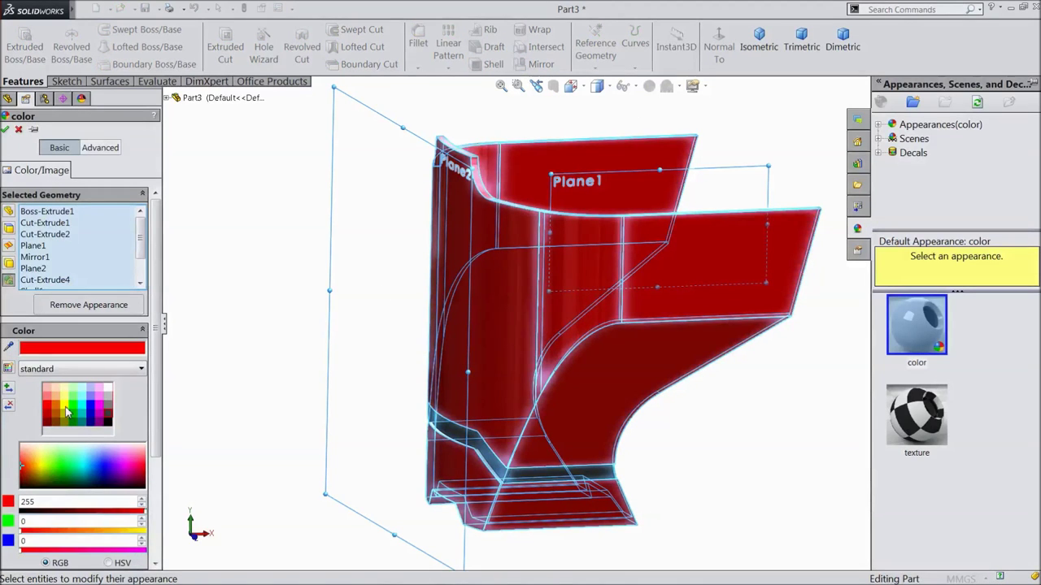
pyautogui.click(67, 408)
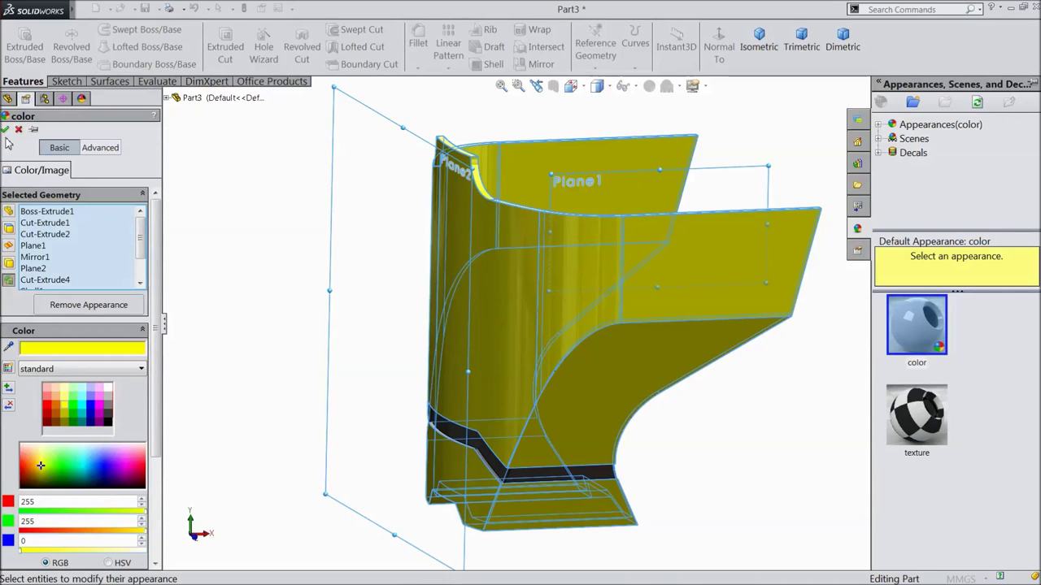
pyautogui.click(4, 130)
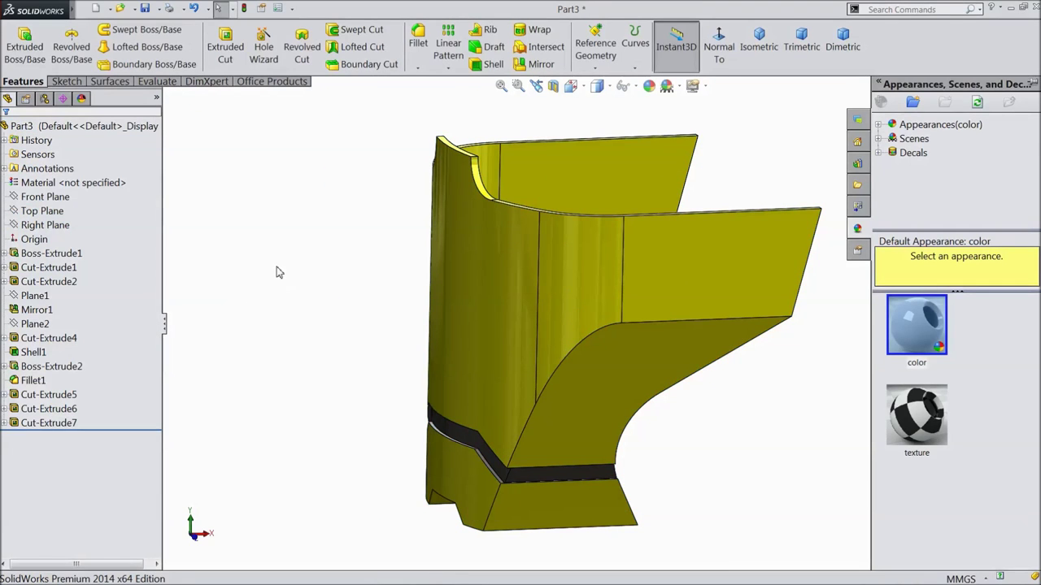
# Save the recoloured Part3 and close it to return to the helmet assembly
pyautogui.moveTo(251, 251); pyautogui.dragTo(318, 303, button='middle')
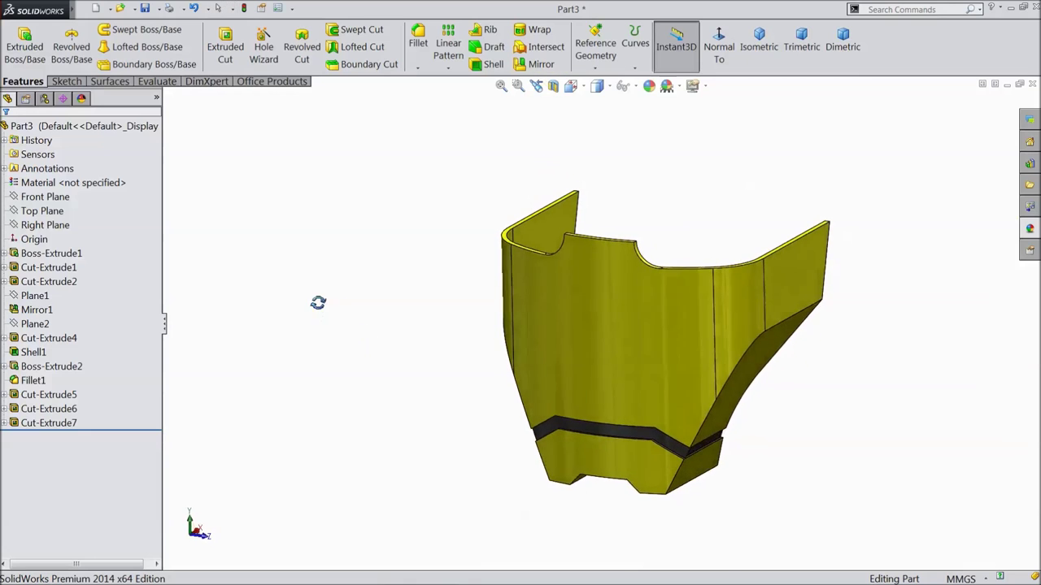
pyautogui.click(147, 9)
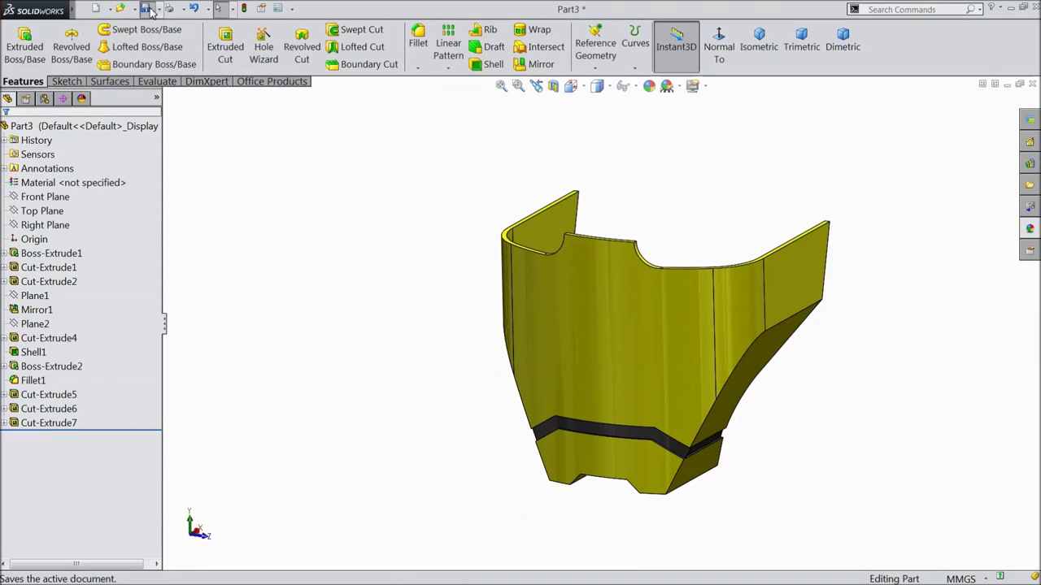
pyautogui.click(1032, 85)
pyautogui.scroll(2, 647, 408)
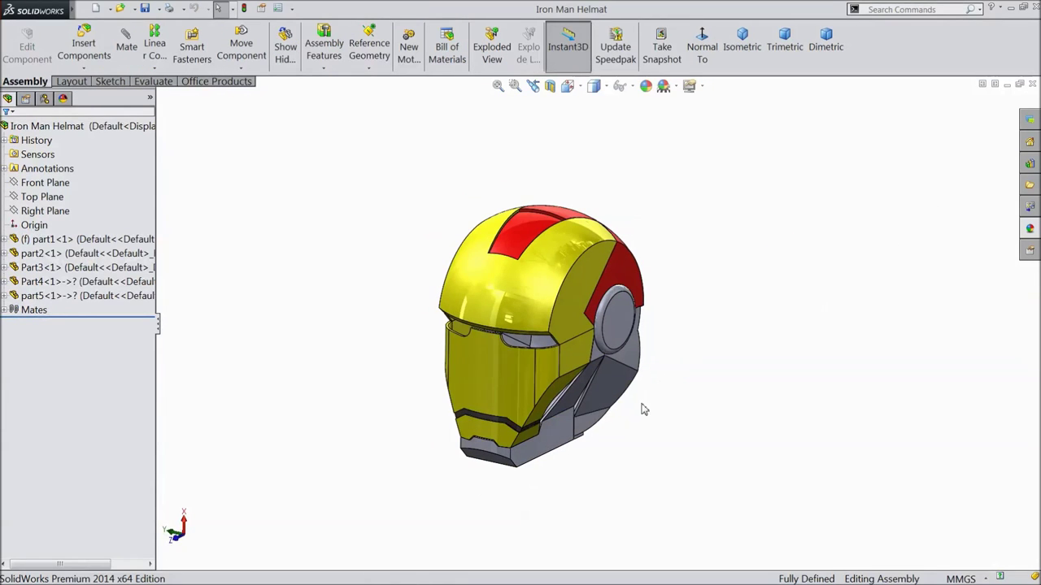
# Colour the whole of Part4 red (RGB 255, 0, 0) in its own window, and save and close the part
pyautogui.click(546, 448)
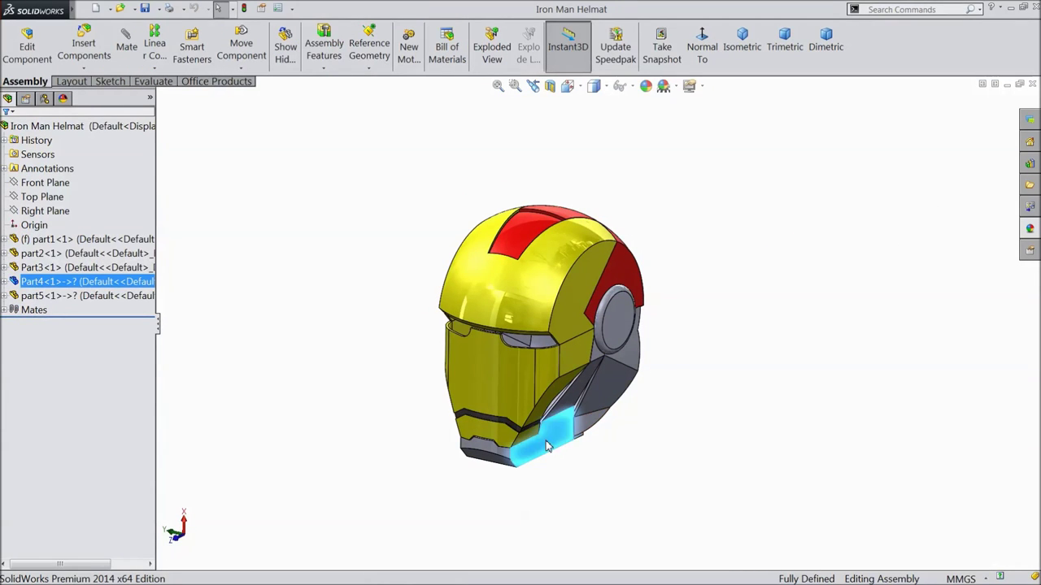
pyautogui.click(574, 387)
pyautogui.click(144, 128)
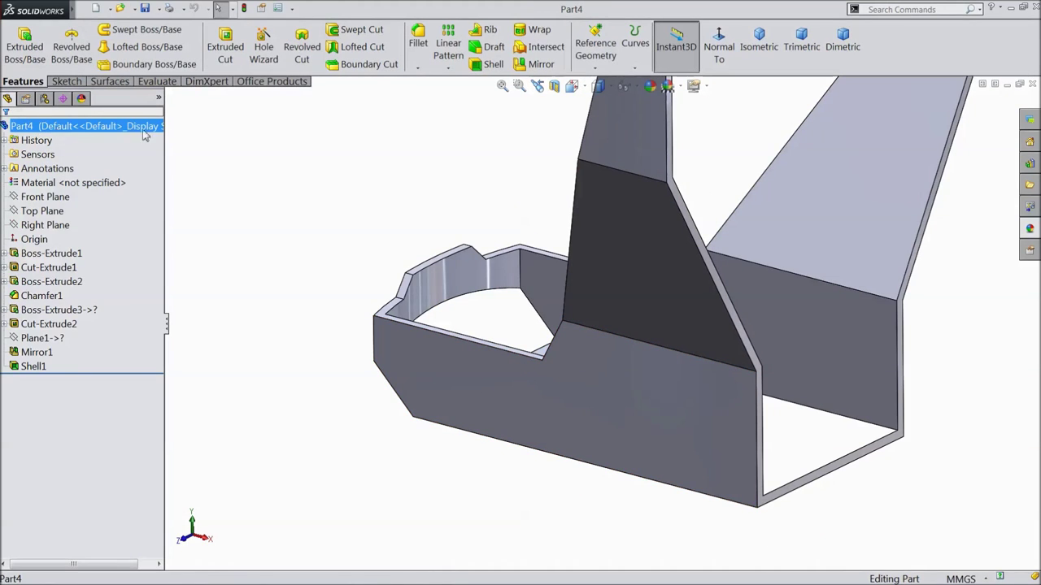
pyautogui.click(650, 88)
pyautogui.click(48, 411)
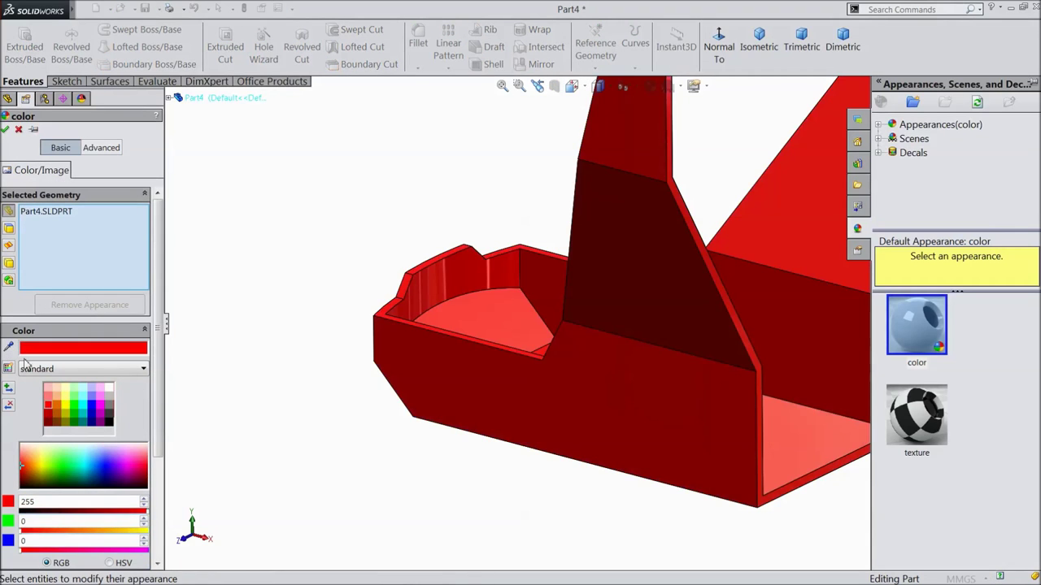
pyautogui.click(5, 130)
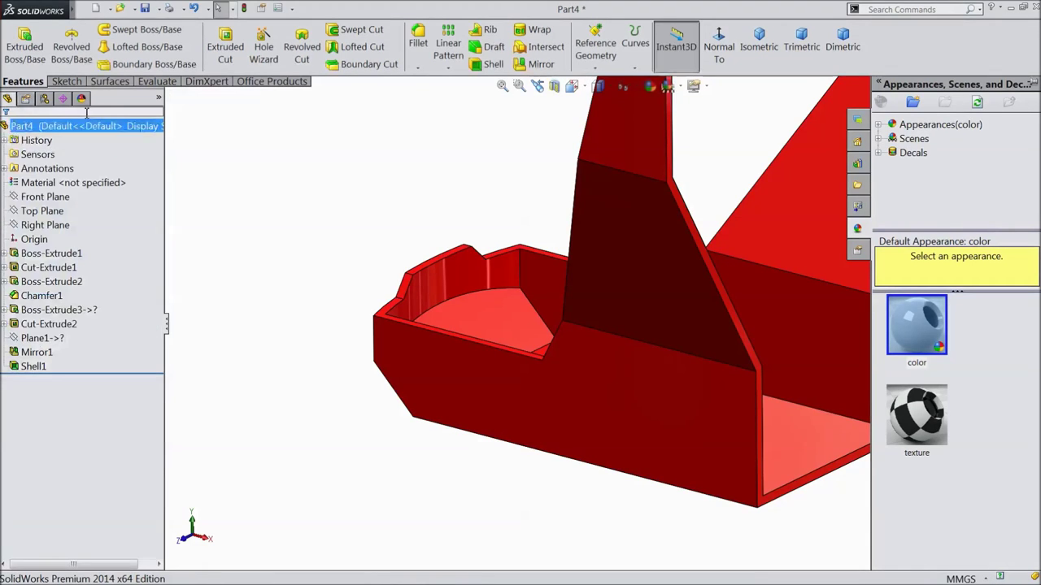
pyautogui.click(146, 9)
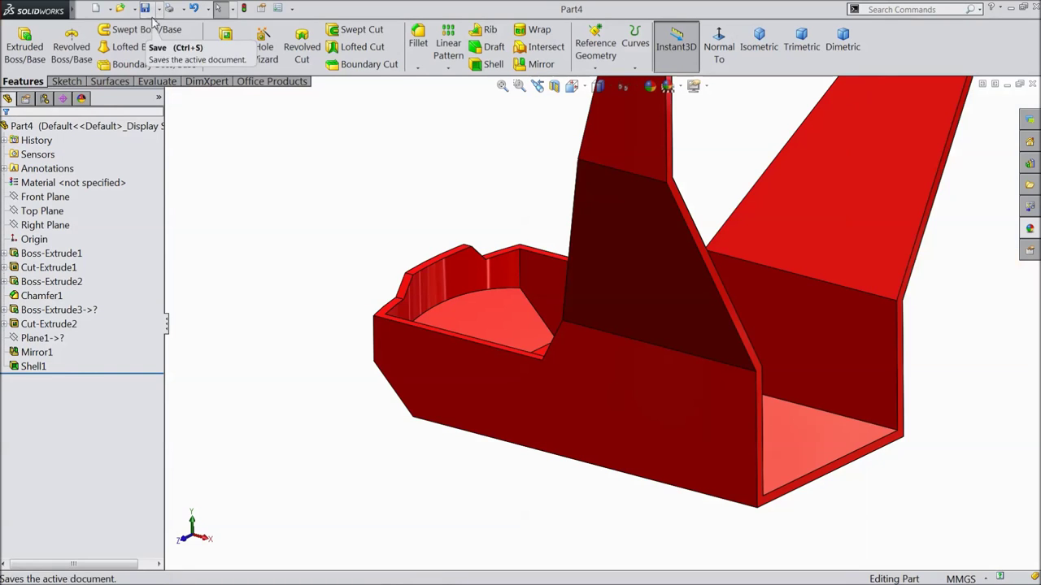
pyautogui.click(1031, 86)
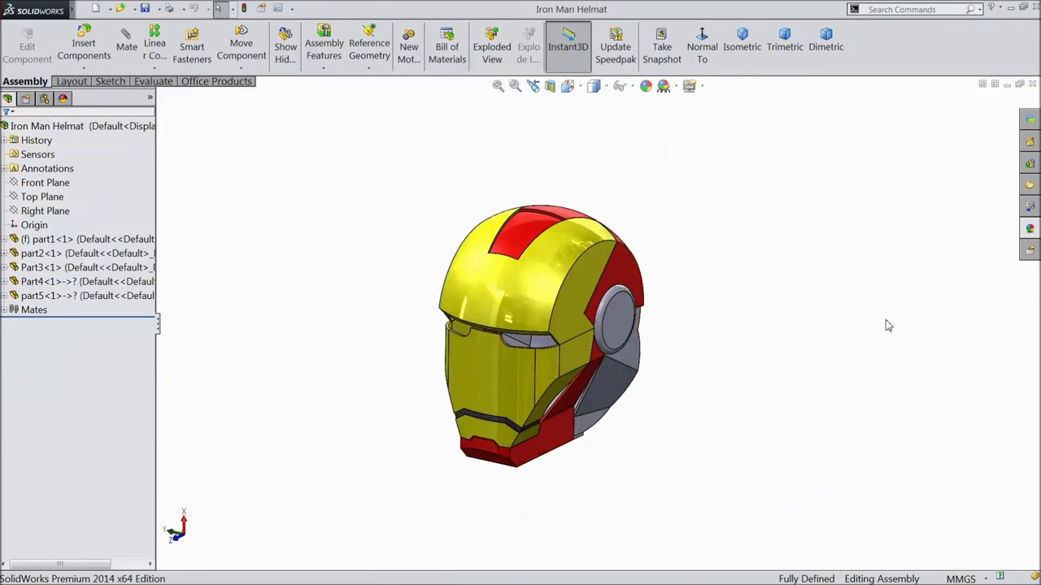
# Colour the whole of part5, including the ear discs, standard red in its own window, and save and close the part
pyautogui.click(606, 392)
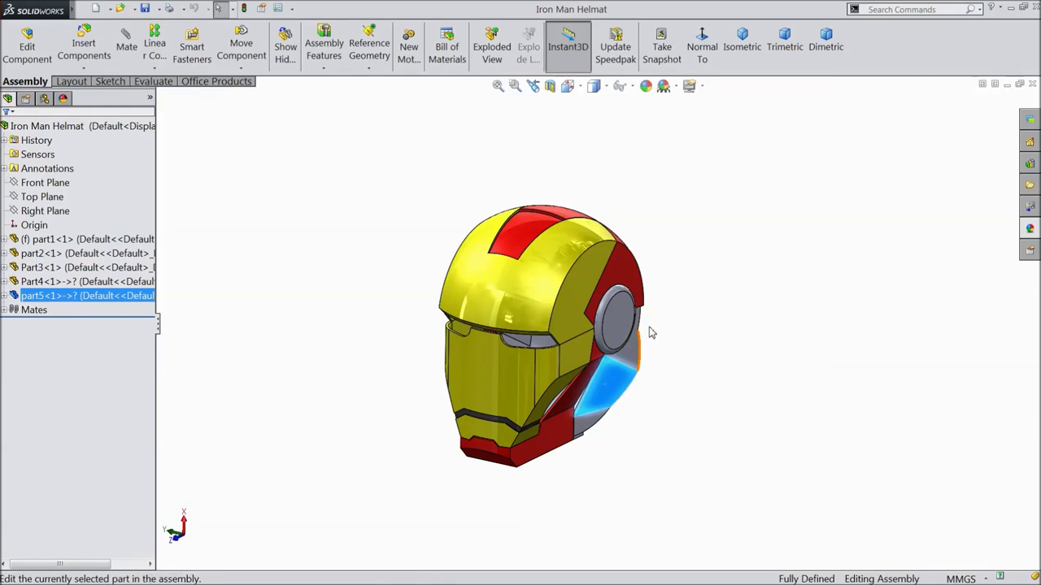
pyautogui.click(651, 339)
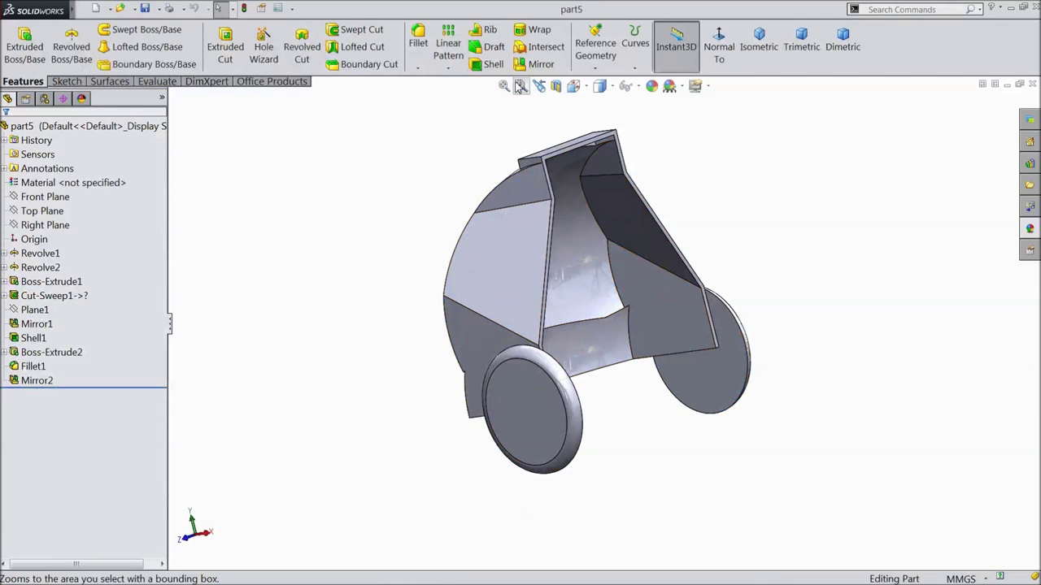
pyautogui.click(111, 126)
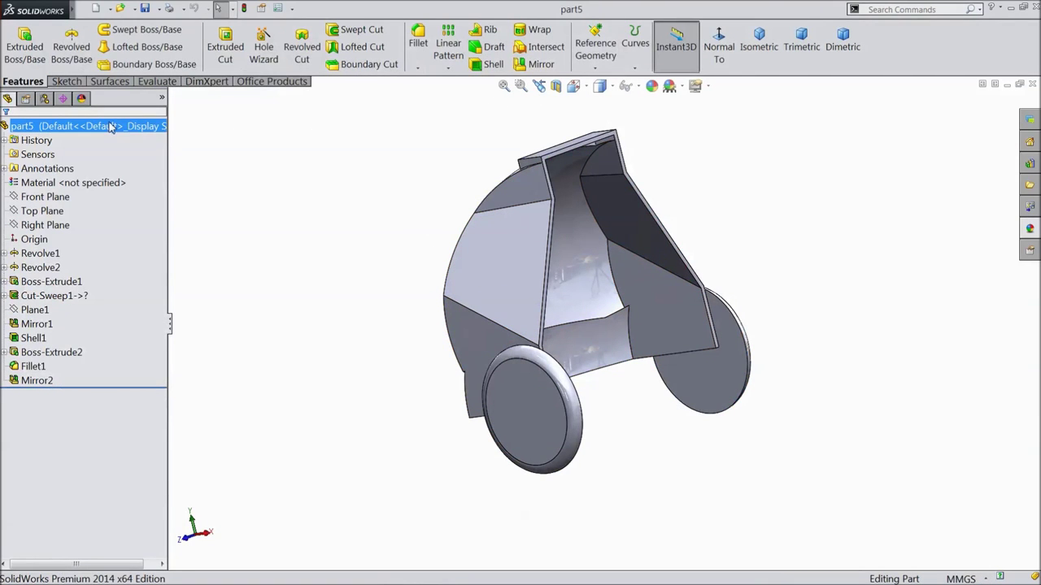
pyautogui.click(652, 86)
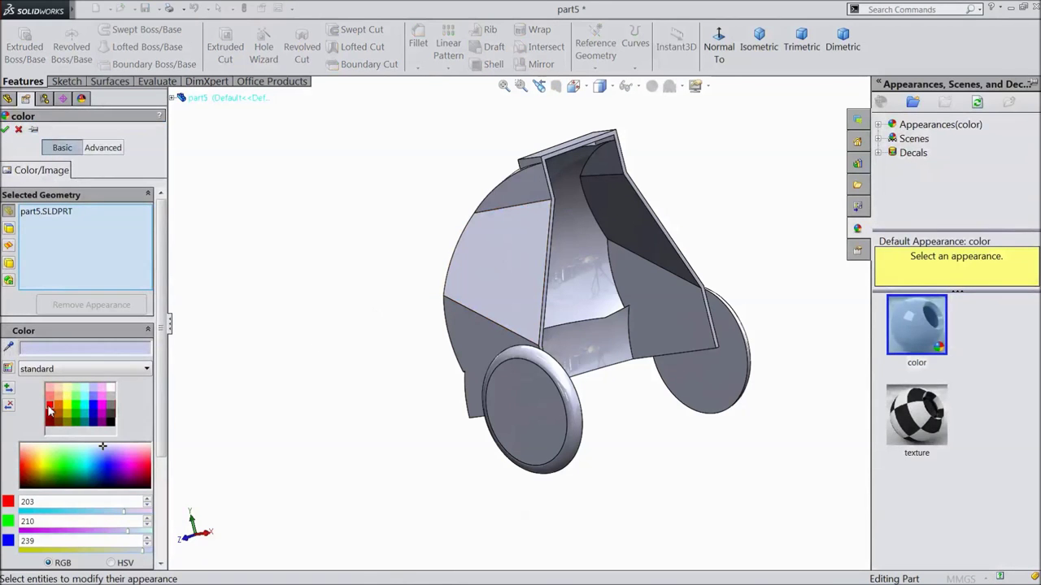
pyautogui.click(49, 410)
pyautogui.click(5, 130)
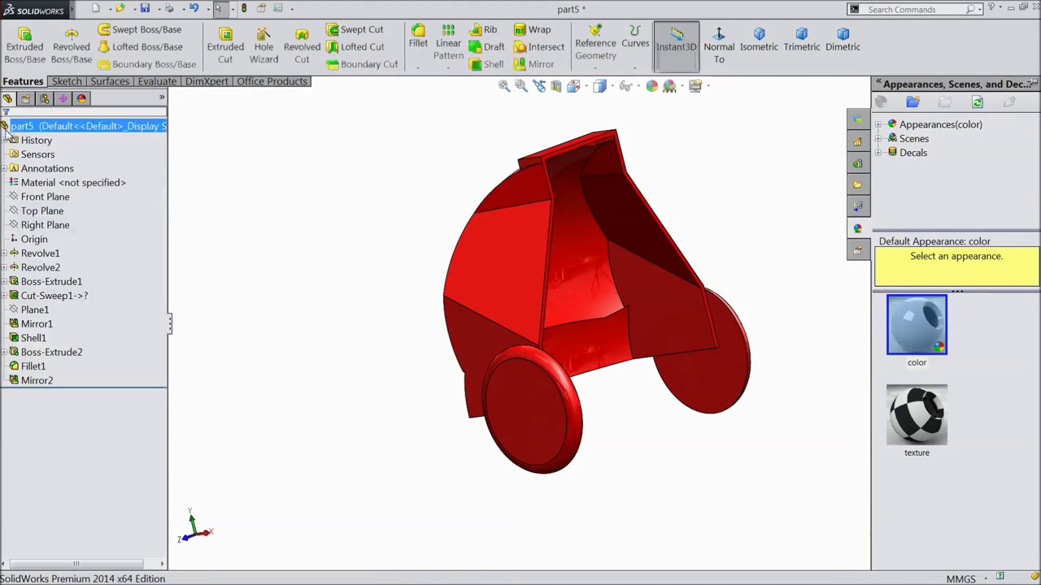
pyautogui.click(146, 9)
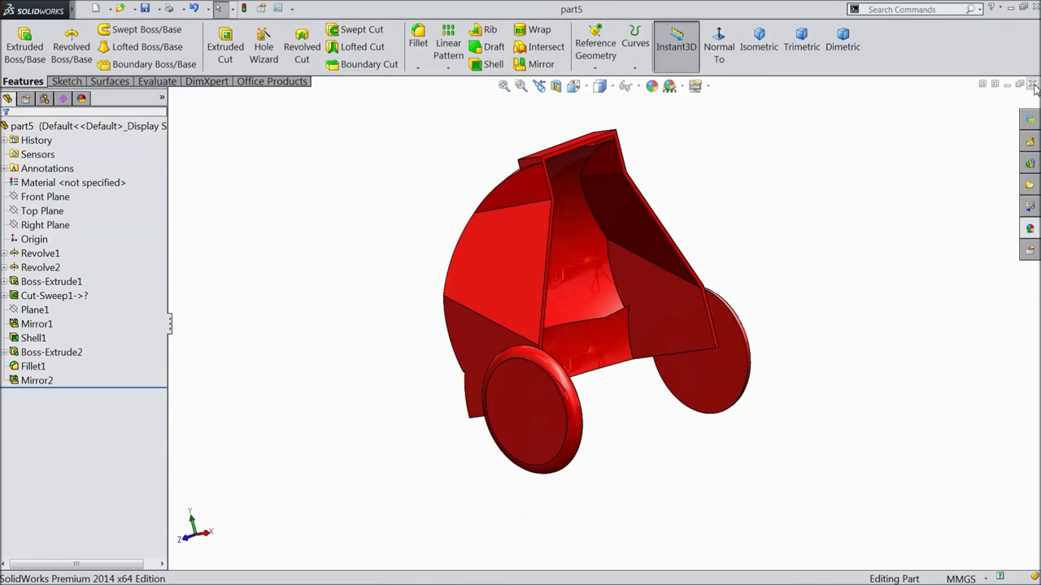
pyautogui.click(1033, 84)
# Inspect the recoloured helmet assembly from the front and side, up close
pyautogui.scroll(-4, 533, 360)
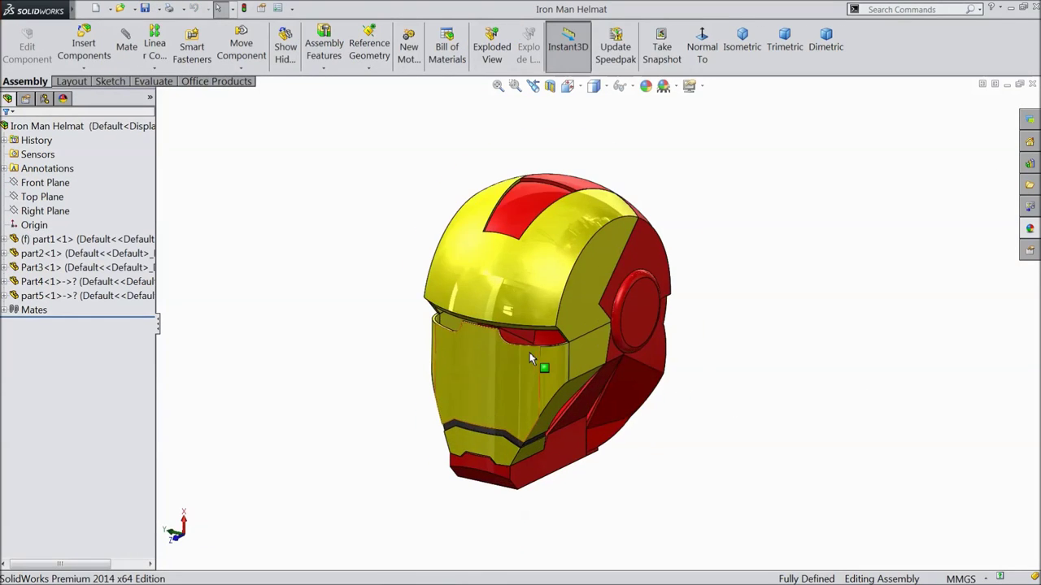
pyautogui.moveTo(801, 425); pyautogui.dragTo(347, 354, button='middle')
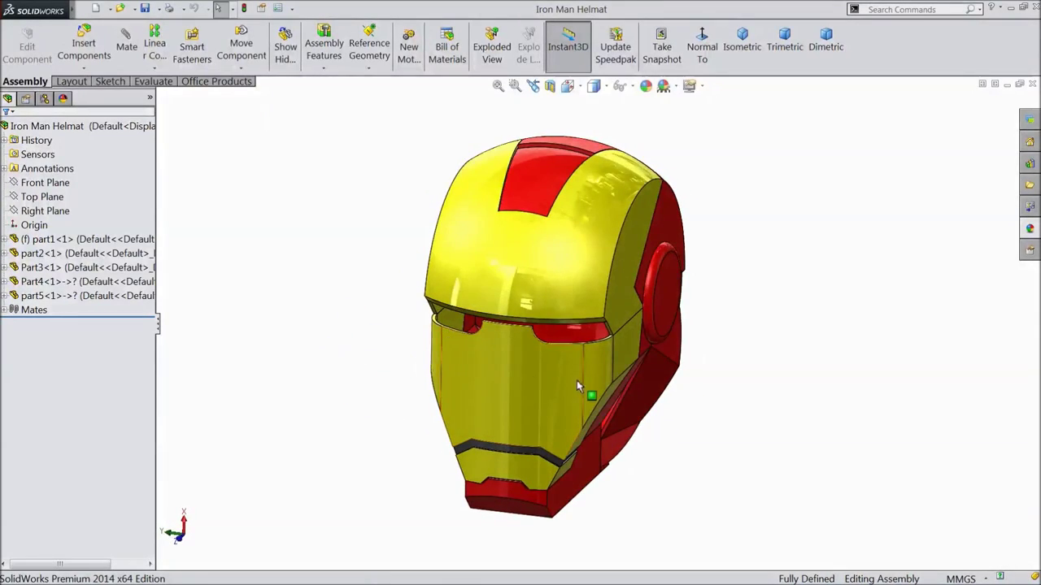
pyautogui.scroll(-2, 597, 375)
pyautogui.scroll(2, 599, 307)
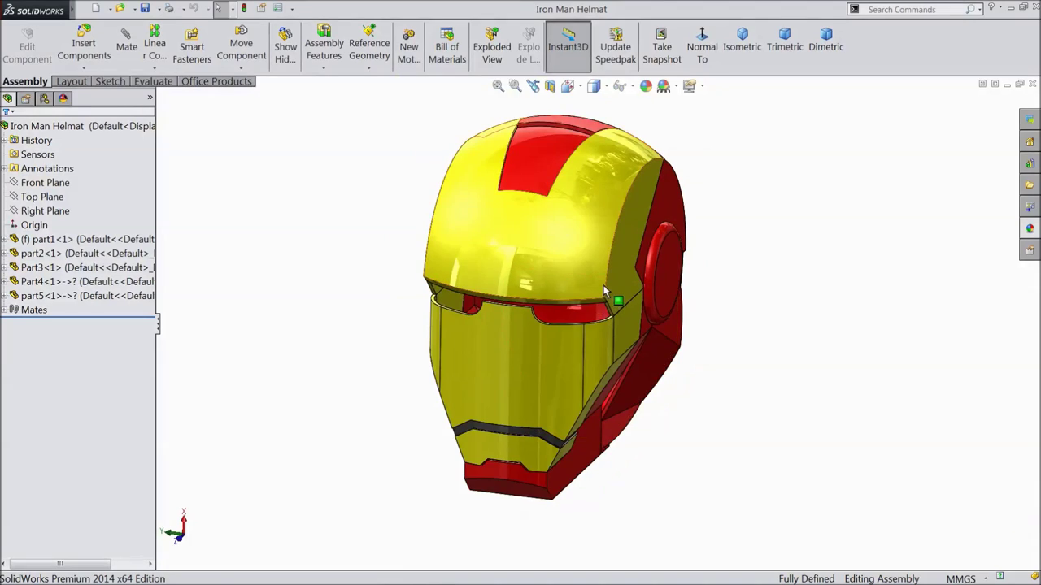
pyautogui.press('Up')
pyautogui.scroll(-2, 602, 277)
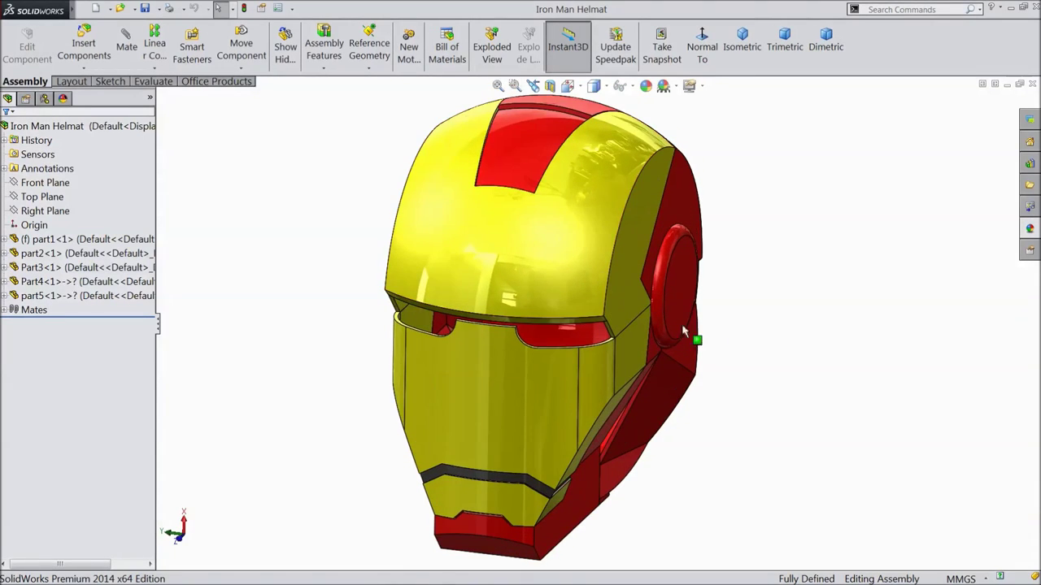